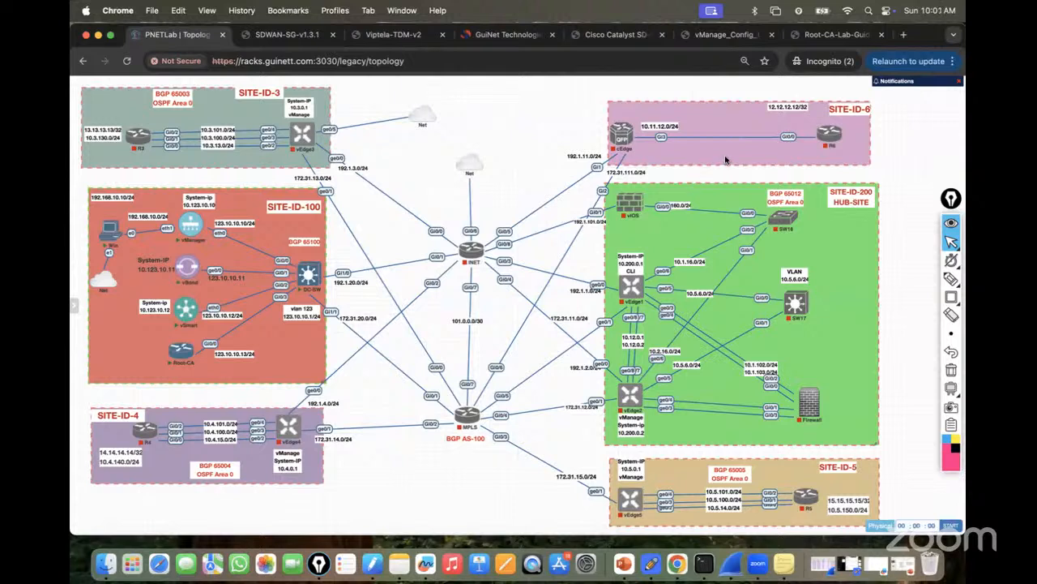
Turn on Epic Pen and bring up the SDWAN-SG-v1.3.1 study guide PDF at page 28.
{"action": "left_click_drag", "start_coordinate": [950, 200], "coordinate": [948, 192]}
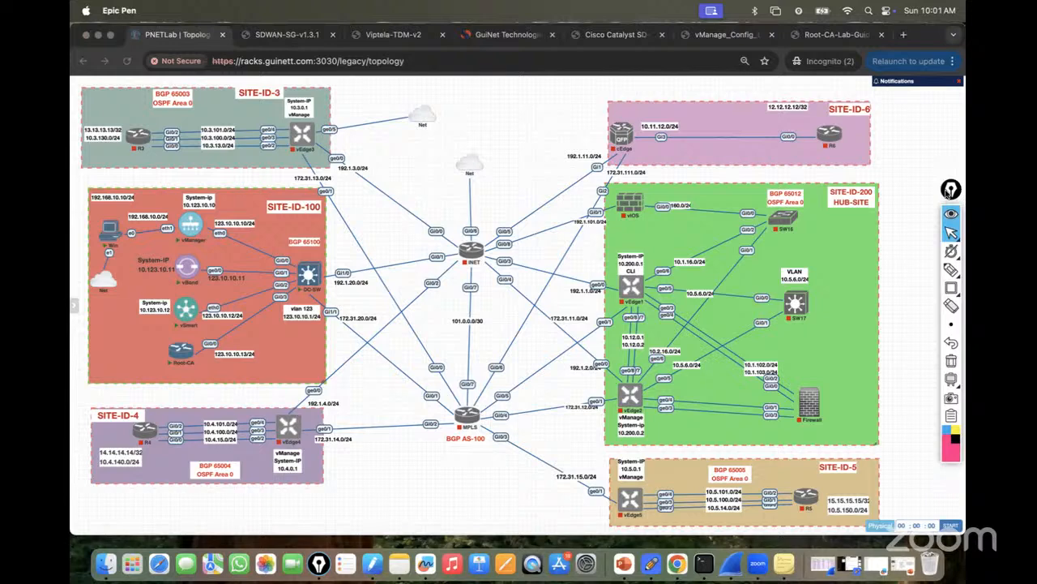
{"action": "left_click", "coordinate": [274, 35]}
{"action": "scroll", "coordinate": [182, 377], "scroll_direction": "down", "scroll_amount": 5}
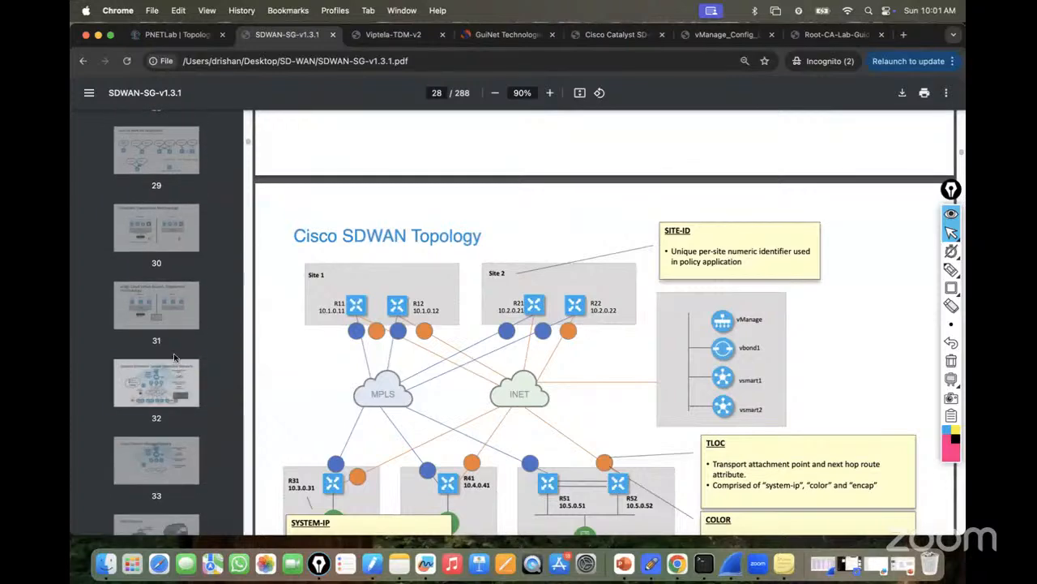
Jump to page 31 on vEdge Cloud deployment, then return to the PNETLab lab topology.
{"action": "left_click", "coordinate": [179, 370]}
{"action": "left_click", "coordinate": [179, 324]}
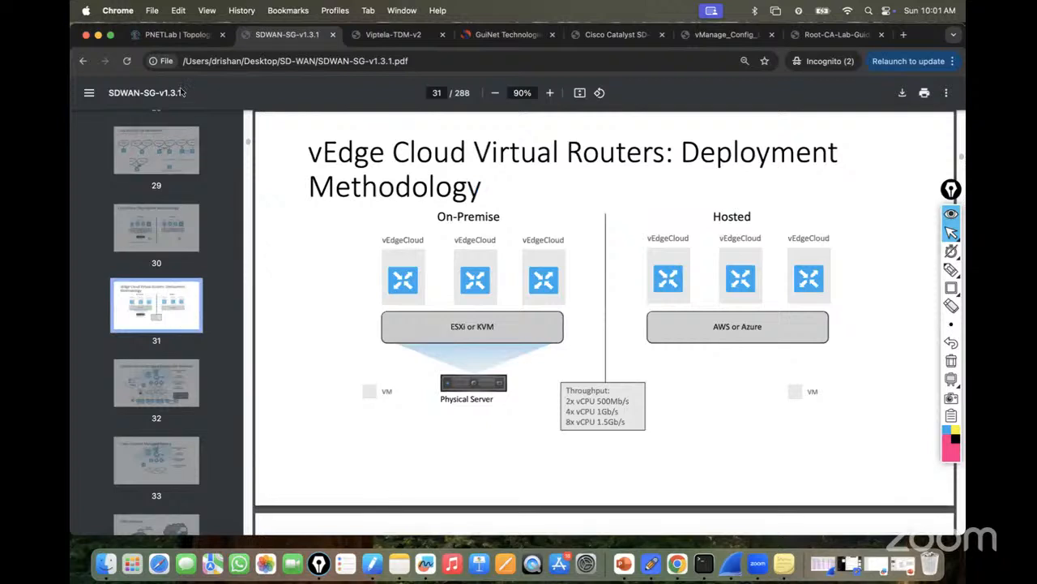
{"action": "left_click", "coordinate": [167, 35]}
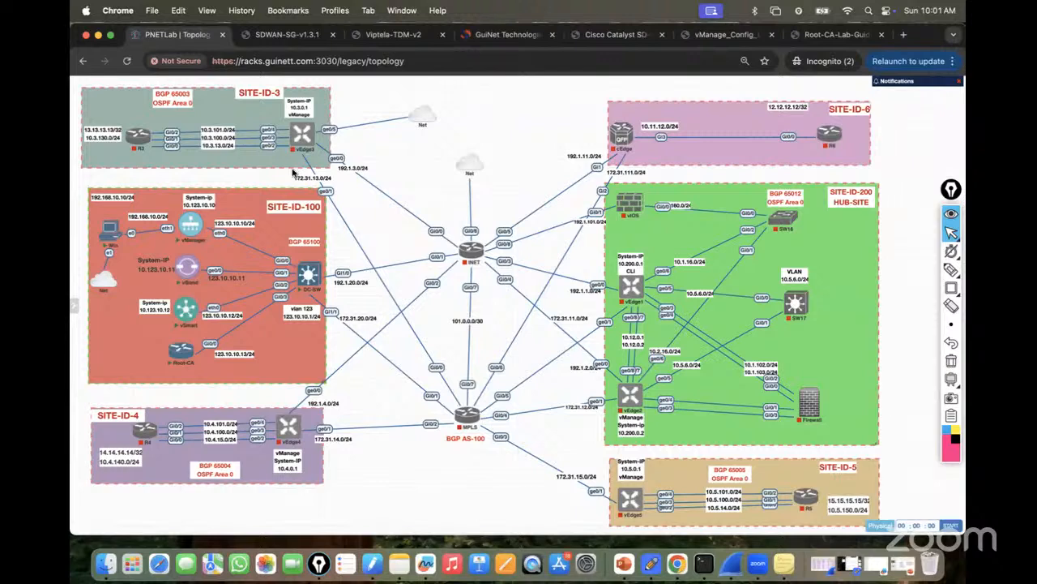
{"action": "mouse_move", "coordinate": [201, 219]}
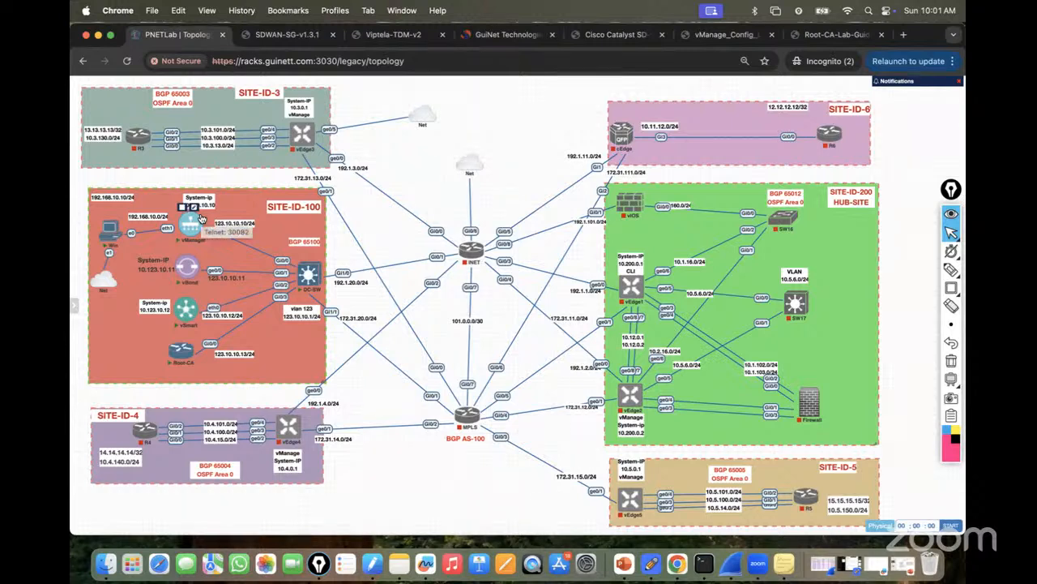
{"action": "mouse_move", "coordinate": [306, 140]}
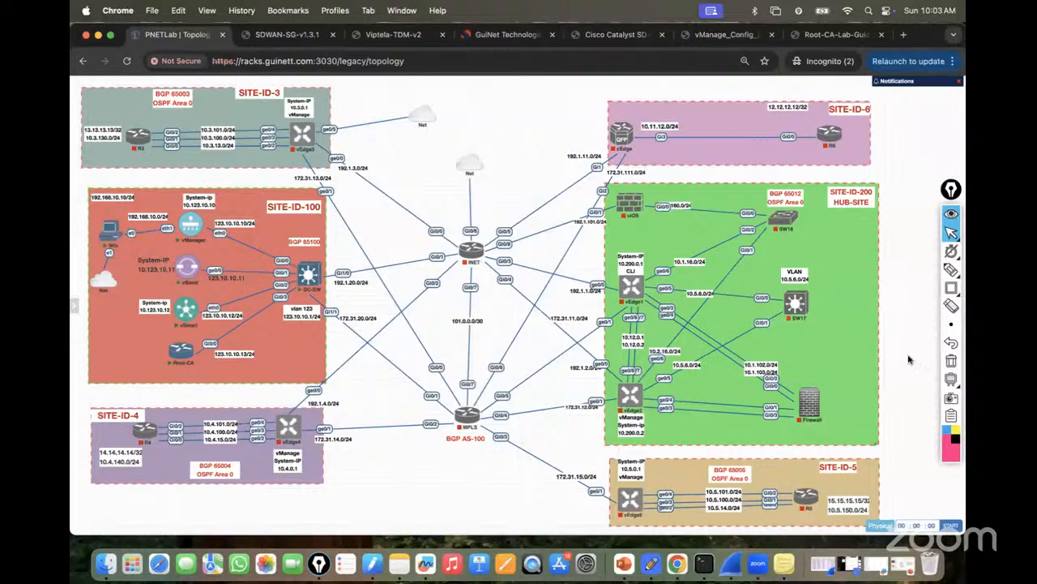
Trace the vManager, vBond and vSmart links to DC-SW in red, then stop drawing.
{"action": "mouse_move", "coordinate": [115, 239]}
{"action": "mouse_move", "coordinate": [187, 228]}
{"action": "left_click", "coordinate": [896, 271]}
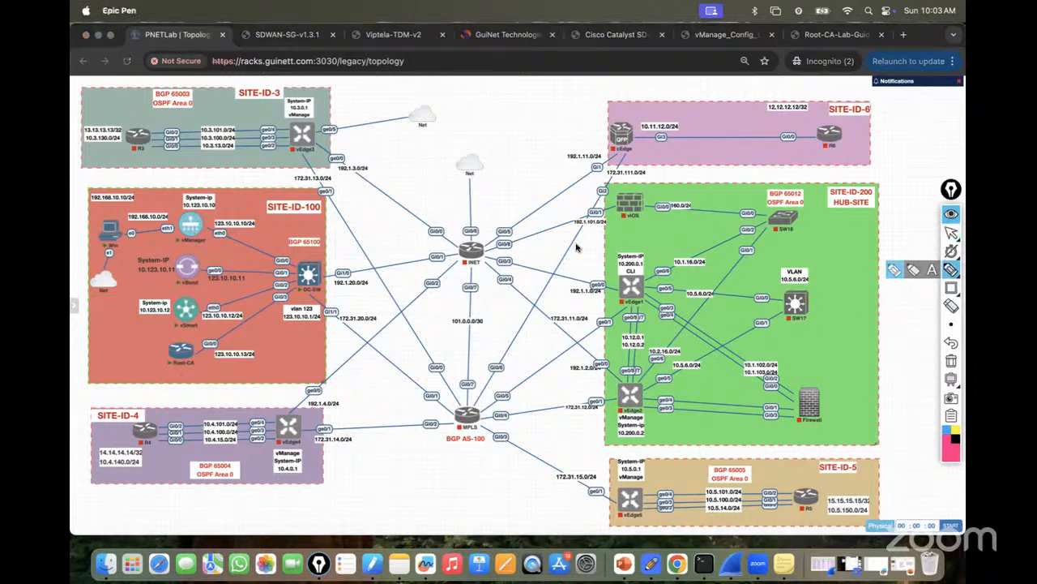
{"action": "left_click_drag", "start_coordinate": [194, 229], "coordinate": [297, 260]}
{"action": "left_click_drag", "start_coordinate": [212, 269], "coordinate": [312, 279]}
{"action": "left_click_drag", "start_coordinate": [217, 309], "coordinate": [322, 285]}
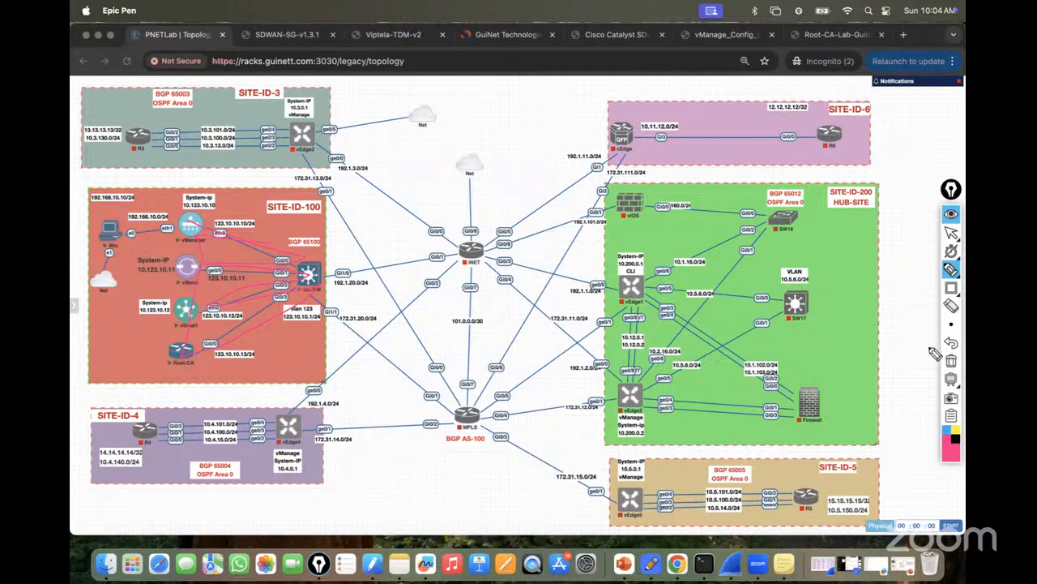
{"action": "left_click", "coordinate": [953, 234]}
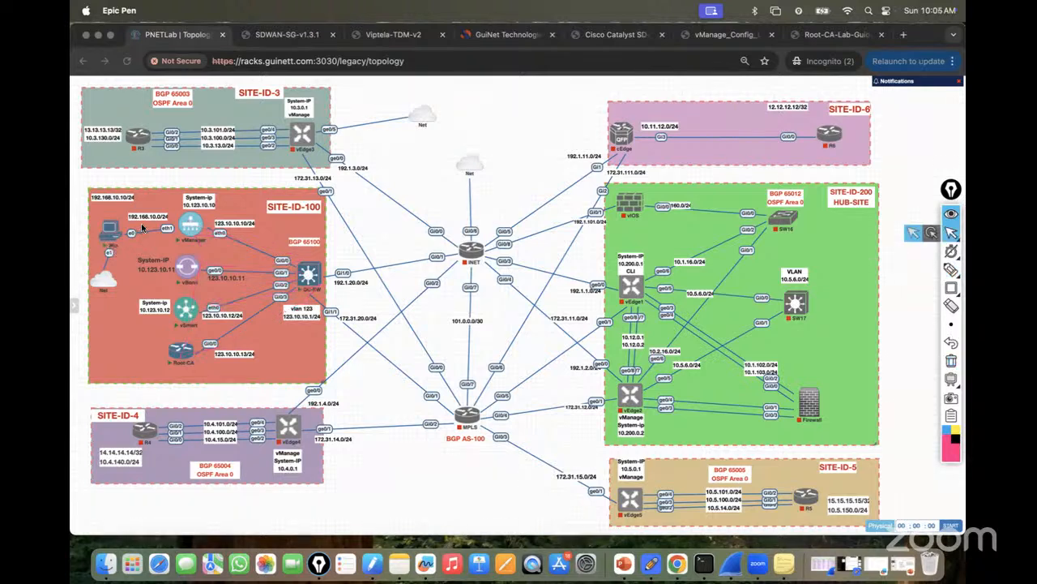
{"action": "left_click", "coordinate": [717, 36]}
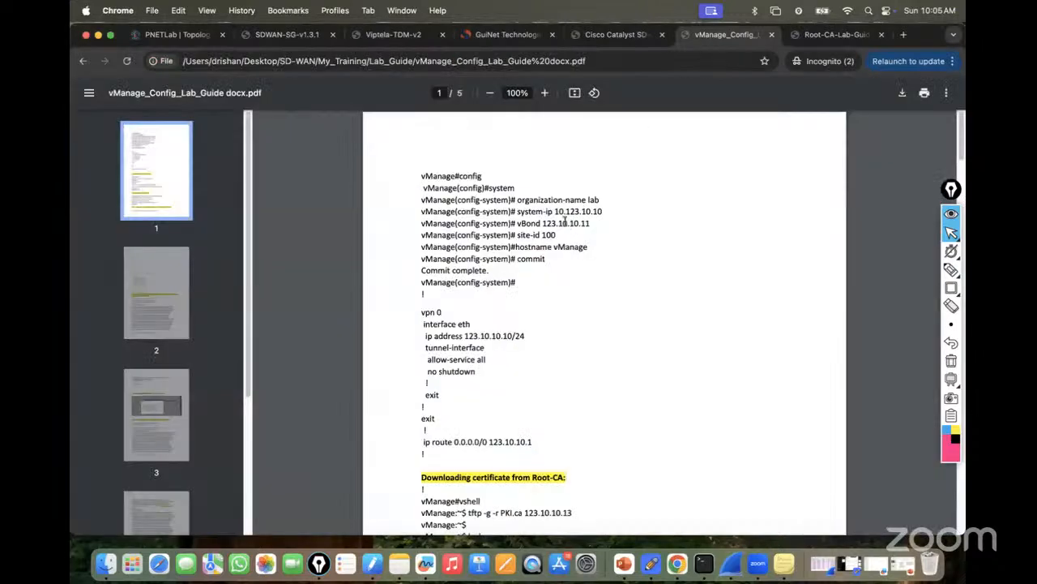
{"action": "left_click_drag", "start_coordinate": [416, 174], "coordinate": [557, 268]}
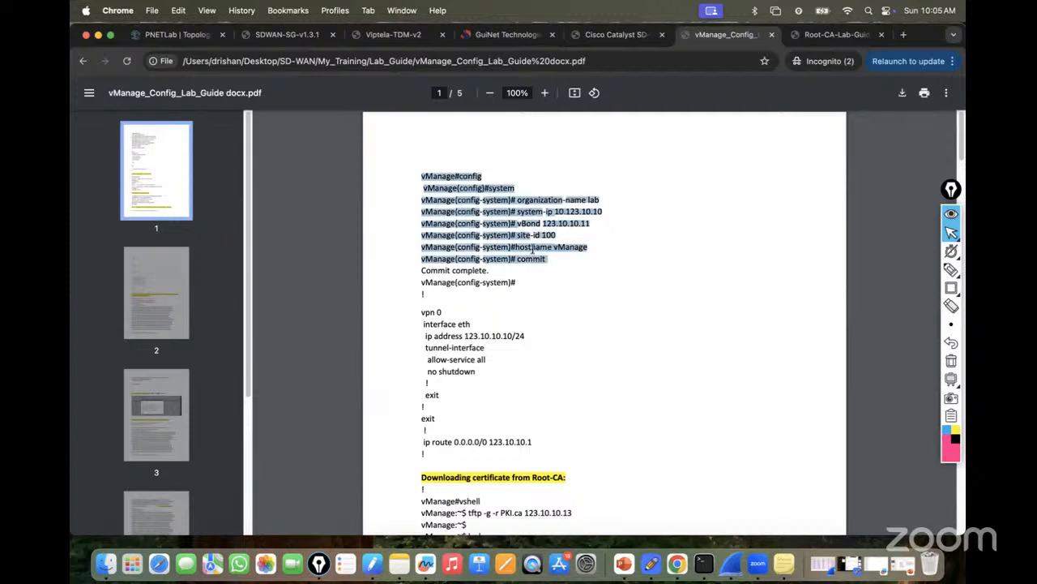
{"action": "left_click", "coordinate": [176, 34]}
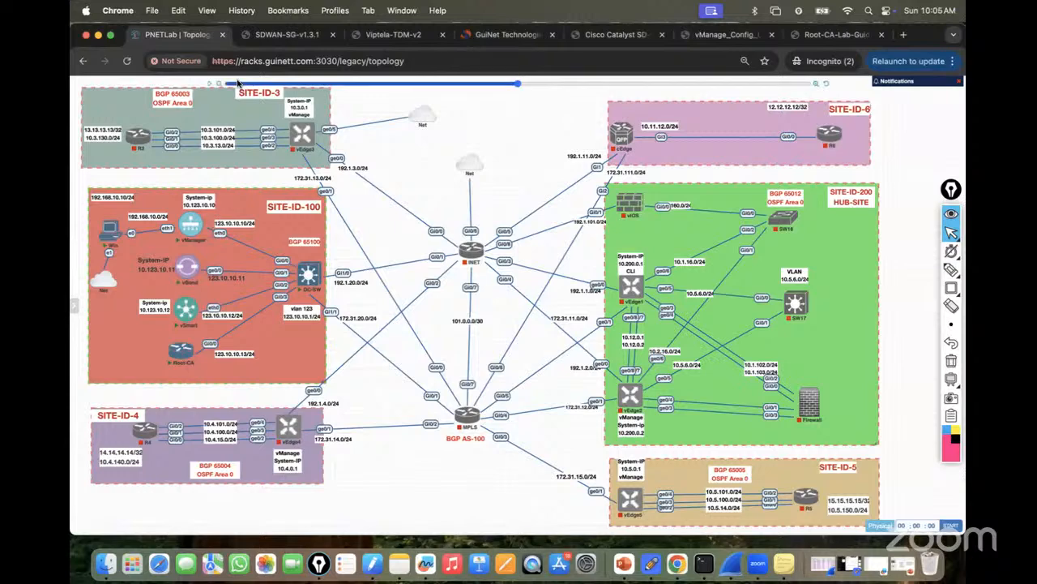
Open the vManager console in its own terminal tab, log in as admin and run sh run.
{"action": "left_click", "coordinate": [186, 225]}
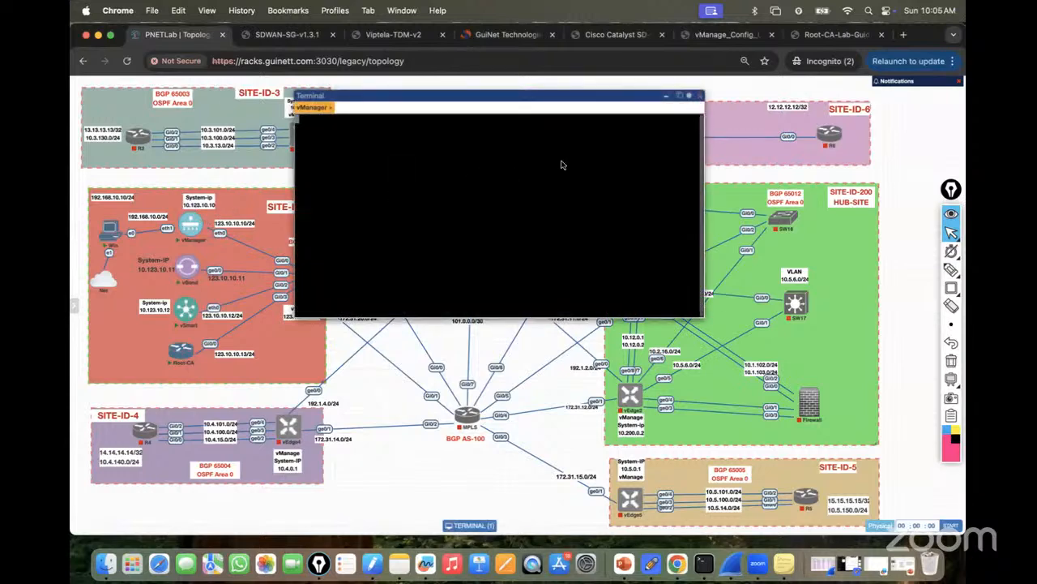
{"action": "left_click", "coordinate": [683, 98]}
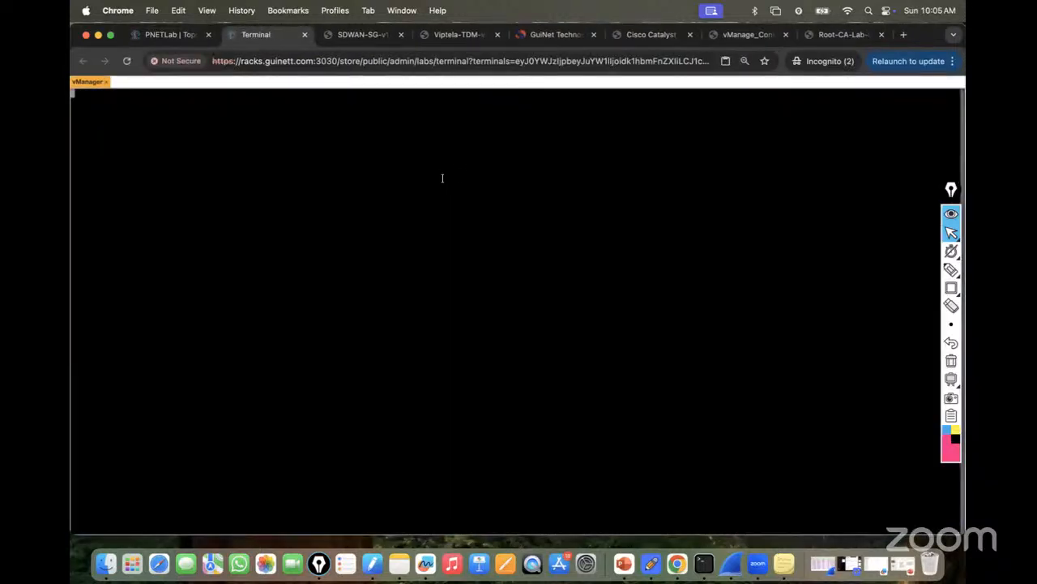
{"action": "key", "text": "Return"}
{"action": "type", "text": "admin"}
{"action": "key", "text": "Return"}
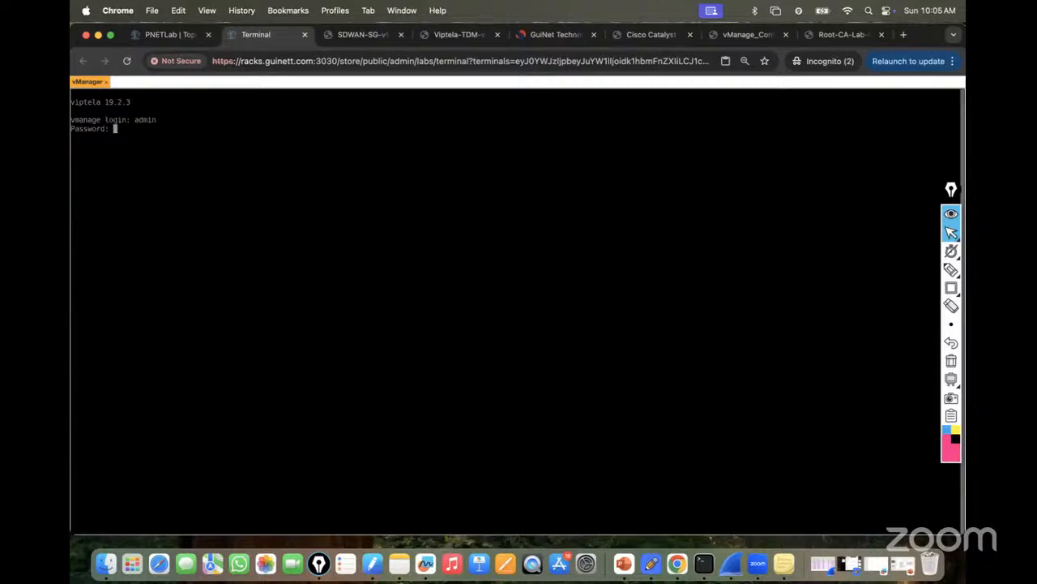
{"action": "key", "text": "Return"}
{"action": "key", "text": "Return"}
{"action": "key", "text": "Return"}
{"action": "key", "text": "Return"}
{"action": "type", "text": "sh run"}
{"action": "key", "text": "Return"}
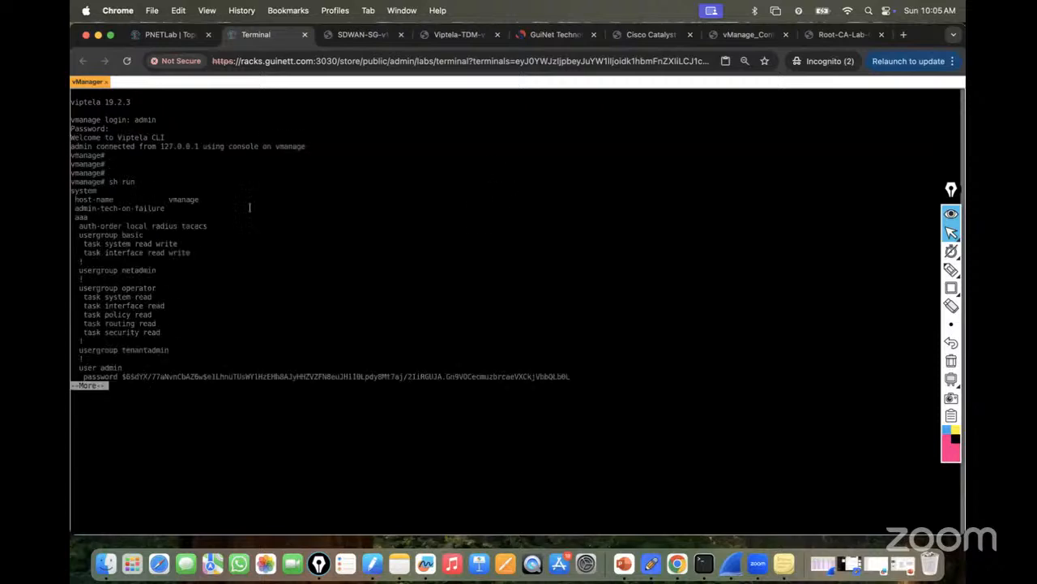
Log in to the vBond console as admin and run sh run, then open a vSmart console.
{"action": "left_click", "coordinate": [169, 35]}
{"action": "left_click", "coordinate": [187, 269]}
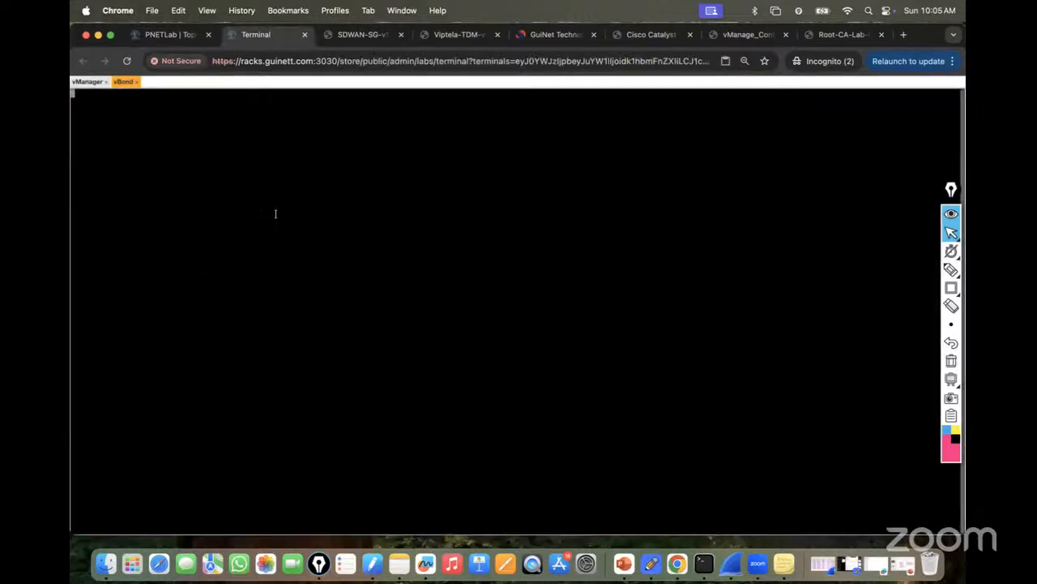
{"action": "key", "text": "Return"}
{"action": "type", "text": "admin"}
{"action": "key", "text": "Return"}
{"action": "key", "text": "Return"}
{"action": "key", "text": "Return"}
{"action": "key", "text": "Return"}
{"action": "type", "text": "sh run"}
{"action": "key", "text": "Return"}
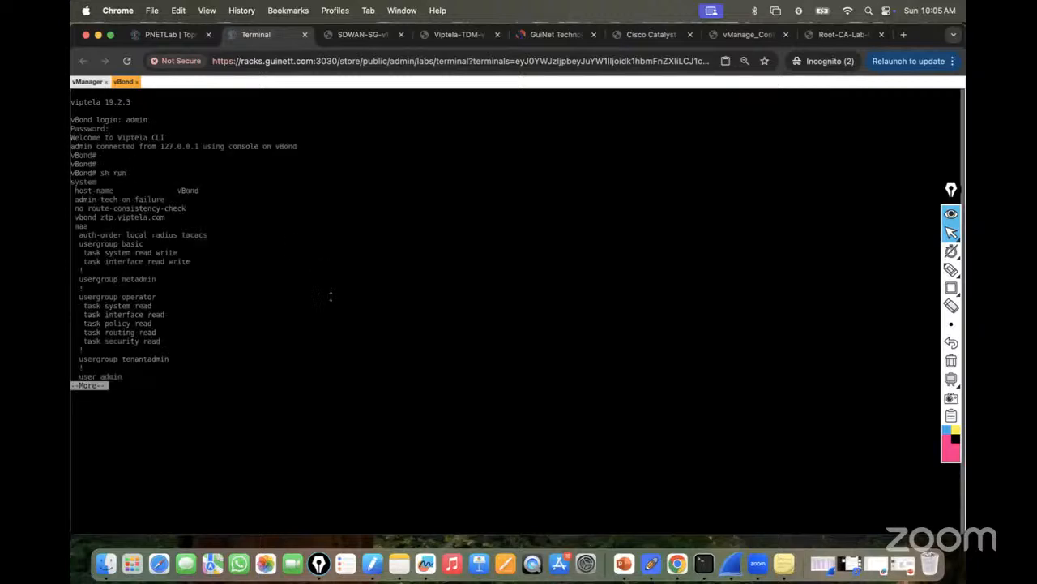
{"action": "left_click", "coordinate": [170, 34]}
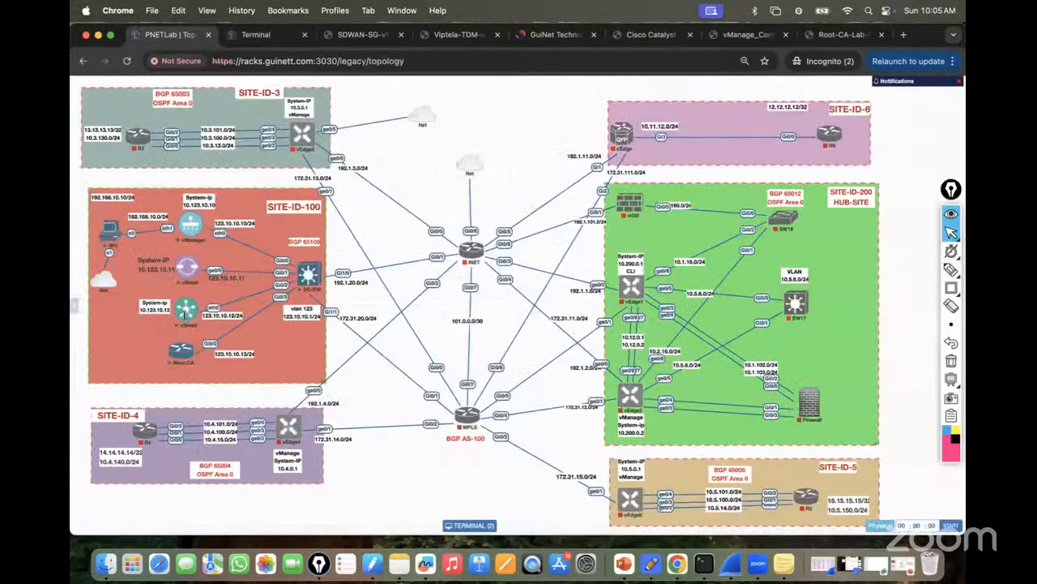
{"action": "left_click", "coordinate": [186, 314]}
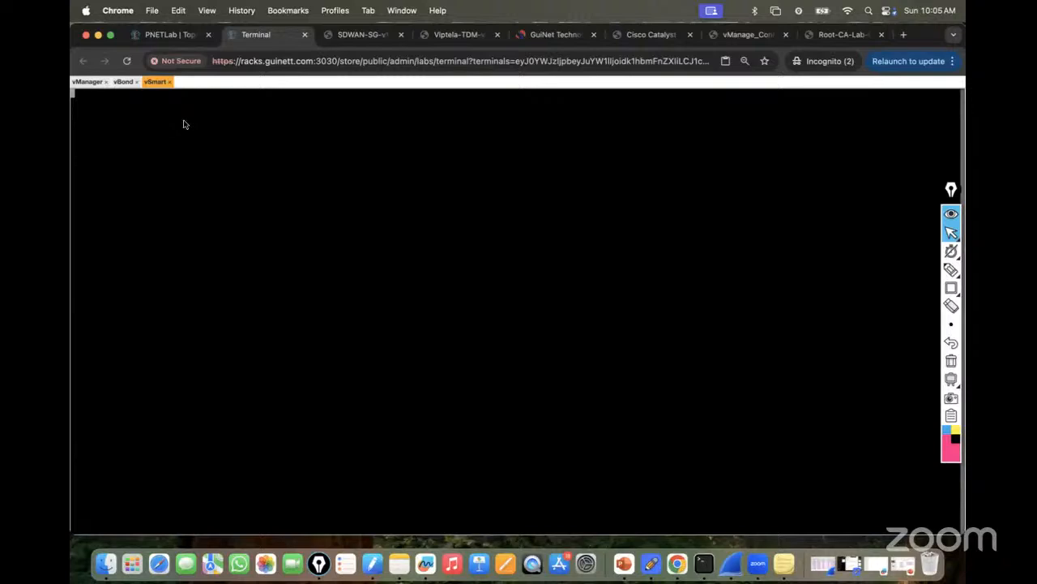
On the Root-CA console, enter enable mode and page through sh run to the PKI server.
{"action": "left_click", "coordinate": [165, 36]}
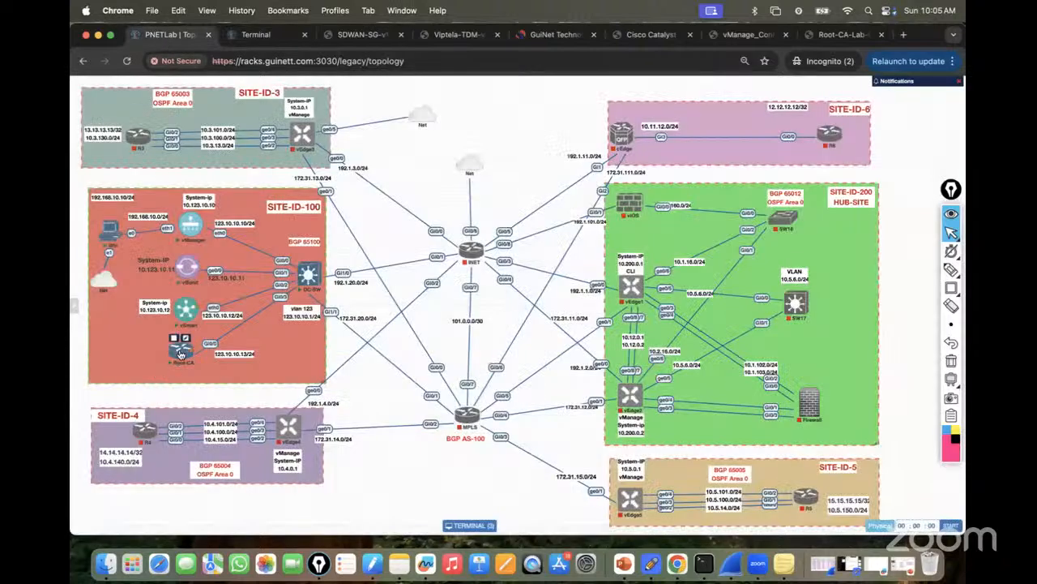
{"action": "left_click", "coordinate": [180, 354]}
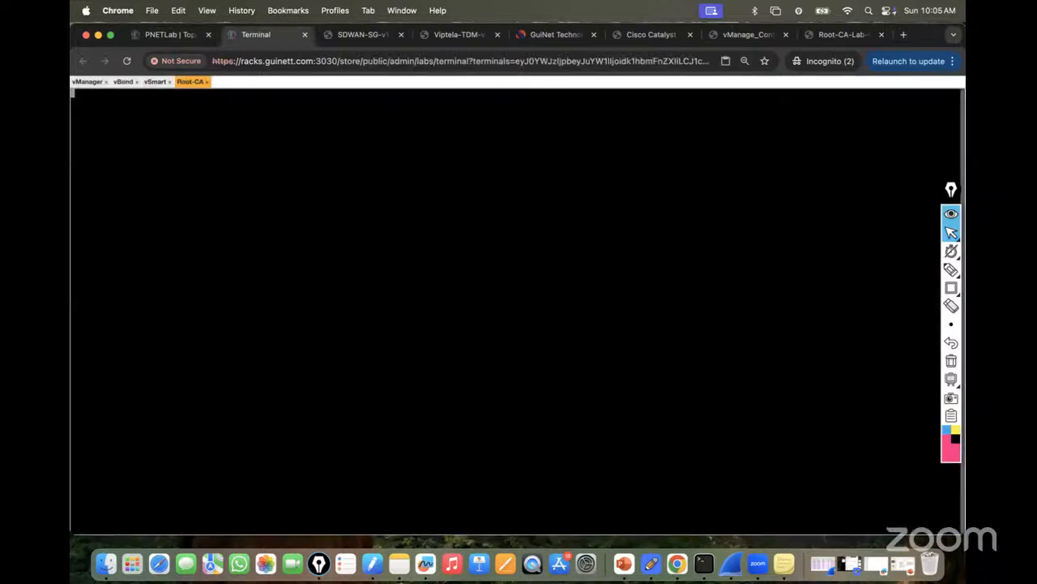
{"action": "key", "text": "Return"}
{"action": "key", "text": "Return"}
{"action": "key", "text": "Return"}
{"action": "type", "text": "en"}
{"action": "key", "text": "Return"}
{"action": "key", "text": "Return"}
{"action": "key", "text": "Return"}
{"action": "type", "text": "sh run"}
{"action": "key", "text": "Return"}
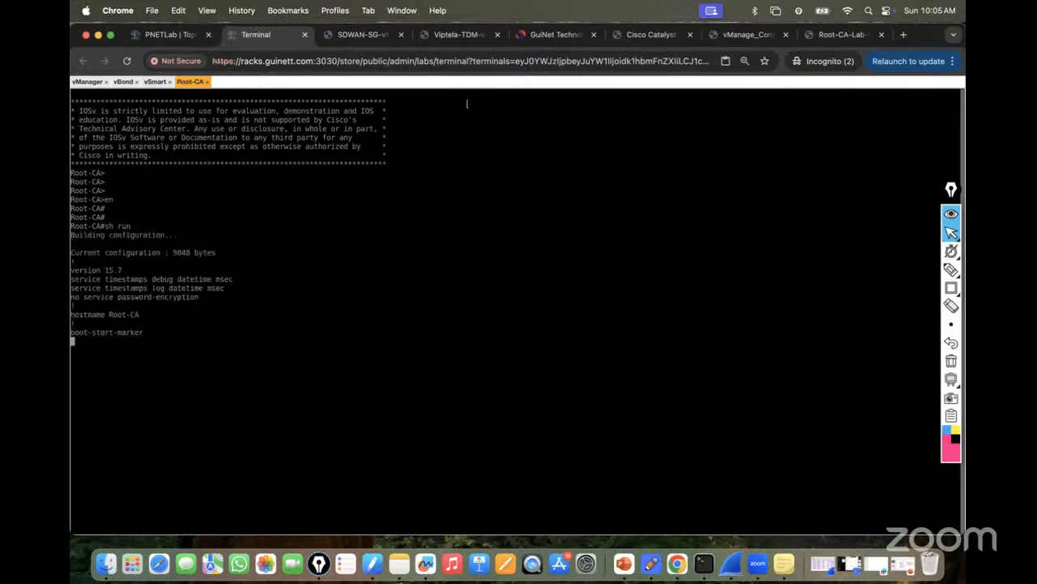
{"action": "key", "text": "space"}
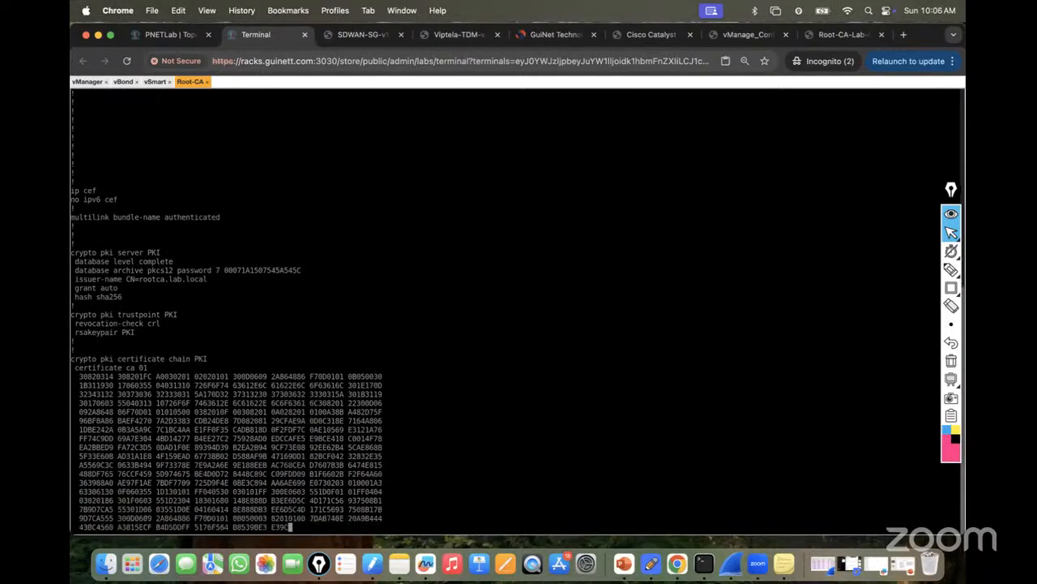
{"action": "key", "text": "space"}
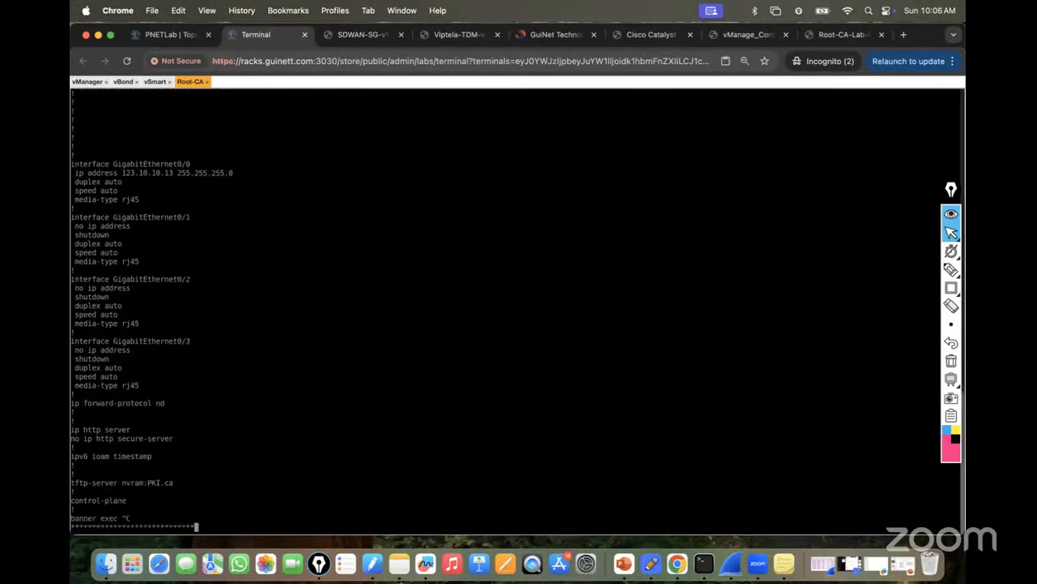
Log in to the vSmart console as admin and run sh run.
{"action": "left_click", "coordinate": [155, 82]}
{"action": "key", "text": "Return"}
{"action": "type", "text": "admin"}
{"action": "key", "text": "Return"}
{"action": "key", "text": "Return"}
{"action": "key", "text": "Return"}
{"action": "key", "text": "Return"}
{"action": "key", "text": "Return"}
{"action": "type", "text": "sh run"}
{"action": "key", "text": "Return"}
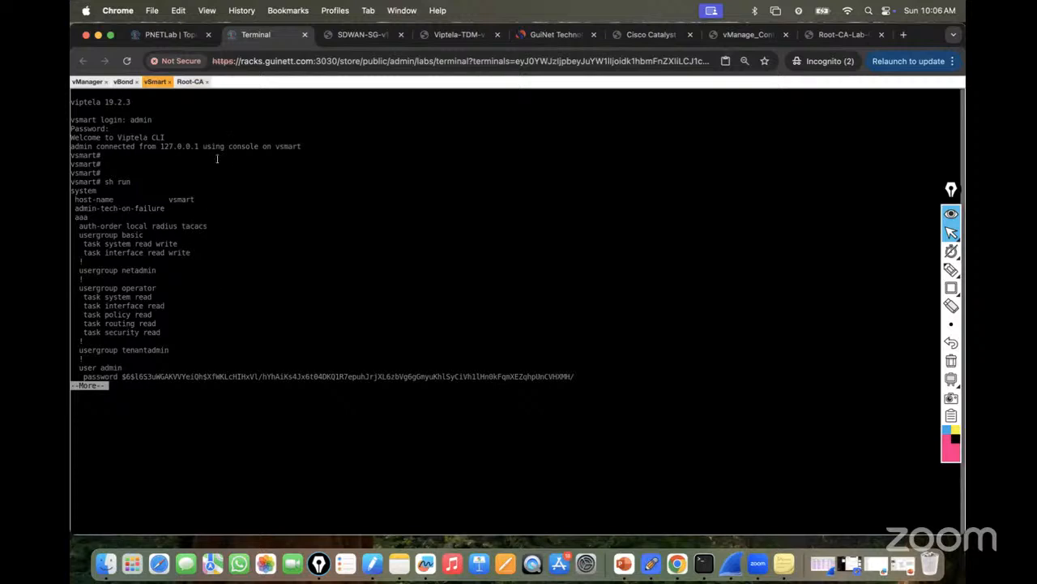
{"action": "left_click", "coordinate": [177, 39]}
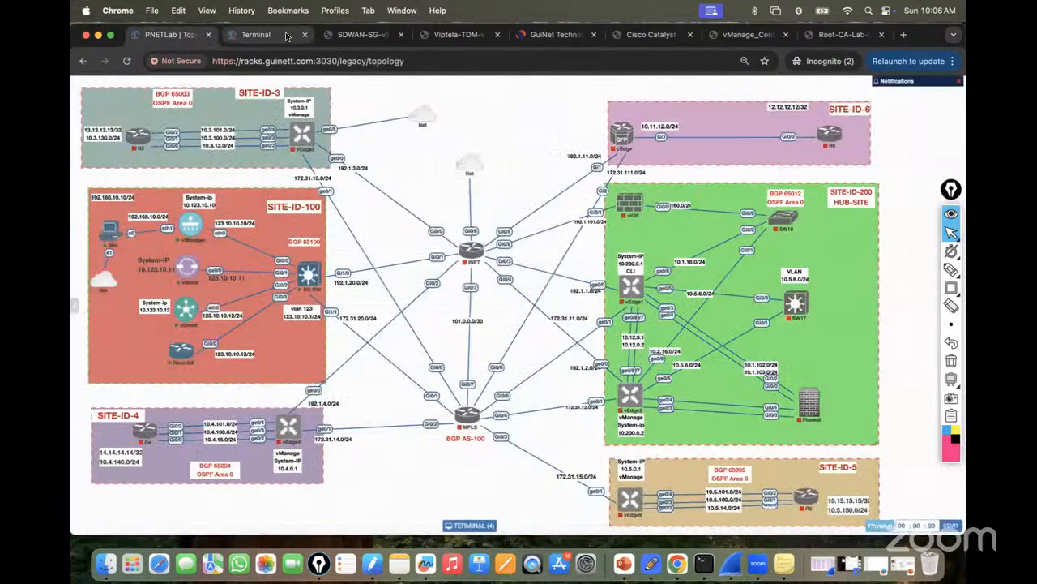
{"action": "left_click", "coordinate": [255, 34]}
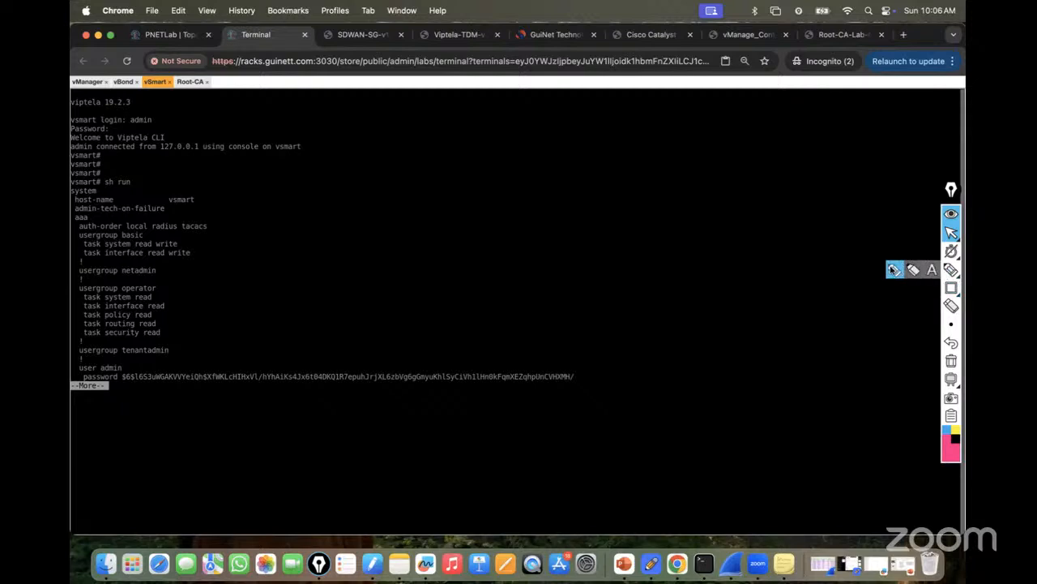
Write 'System Config' in red ink over the terminal and underline it.
{"action": "left_click", "coordinate": [951, 269]}
{"action": "mouse_move", "coordinate": [542, 179]}
{"action": "left_mouse_down"}
{"action": "mouse_move", "coordinate": [576, 192]}
{"action": "mouse_move", "coordinate": [578, 207]}
{"action": "mouse_move", "coordinate": [611, 195]}
{"action": "mouse_move", "coordinate": [662, 197]}
{"action": "mouse_move", "coordinate": [683, 179]}
{"action": "mouse_move", "coordinate": [690, 203]}
{"action": "left_mouse_up"}
{"action": "left_click_drag", "start_coordinate": [701, 185], "coordinate": [708, 184]}
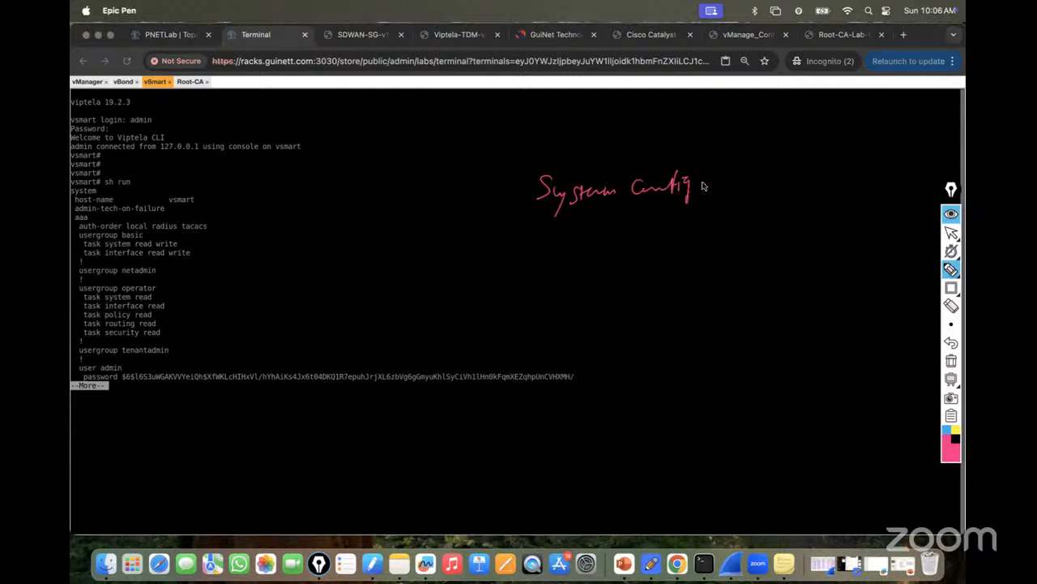
{"action": "left_click_drag", "start_coordinate": [489, 232], "coordinate": [763, 201]}
Draw five numbered branches I–V under the heading and label branch I Hostname.
{"action": "mouse_move", "coordinate": [484, 237]}
{"action": "left_mouse_down"}
{"action": "mouse_move", "coordinate": [473, 287]}
{"action": "mouse_move", "coordinate": [484, 271]}
{"action": "left_mouse_up"}
{"action": "left_click_drag", "start_coordinate": [569, 230], "coordinate": [573, 275]}
{"action": "left_click", "coordinate": [569, 273]}
{"action": "left_click_drag", "start_coordinate": [569, 263], "coordinate": [570, 262]}
{"action": "left_click_drag", "start_coordinate": [665, 220], "coordinate": [666, 242]}
{"action": "left_click_drag", "start_coordinate": [665, 251], "coordinate": [670, 261]}
{"action": "left_click_drag", "start_coordinate": [673, 254], "coordinate": [675, 243]}
{"action": "left_click_drag", "start_coordinate": [752, 215], "coordinate": [746, 273]}
{"action": "left_click_drag", "start_coordinate": [751, 261], "coordinate": [757, 261]}
{"action": "left_click_drag", "start_coordinate": [754, 256], "coordinate": [752, 258]}
{"action": "mouse_move", "coordinate": [765, 207]}
{"action": "left_mouse_down"}
{"action": "mouse_move", "coordinate": [847, 237]}
{"action": "mouse_move", "coordinate": [851, 254]}
{"action": "left_mouse_up"}
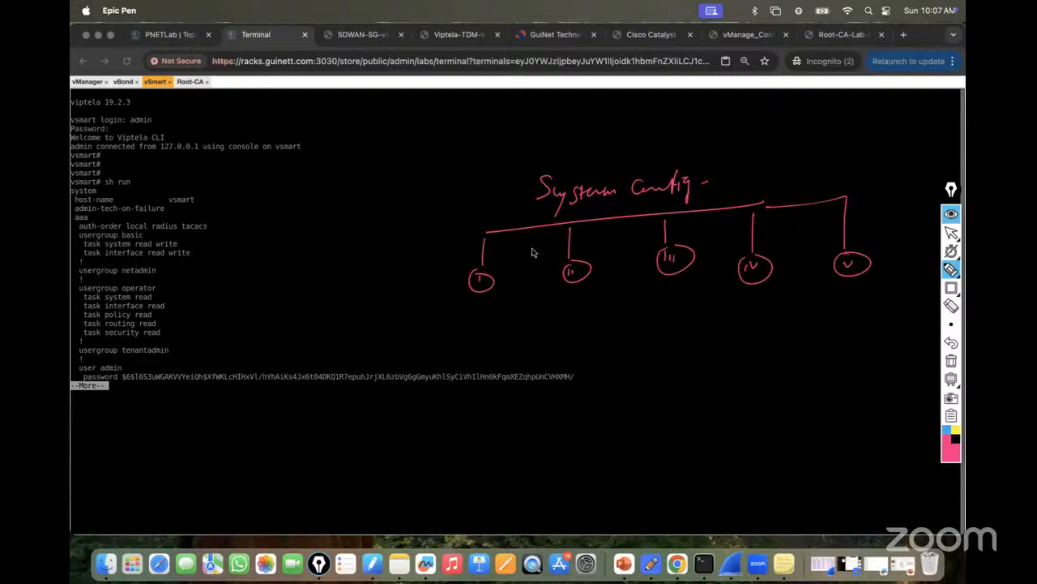
{"action": "mouse_move", "coordinate": [433, 316]}
{"action": "left_mouse_down"}
{"action": "mouse_move", "coordinate": [435, 328]}
{"action": "mouse_move", "coordinate": [470, 329]}
{"action": "mouse_move", "coordinate": [697, 316]}
{"action": "mouse_move", "coordinate": [687, 347]}
{"action": "mouse_move", "coordinate": [719, 342]}
{"action": "left_mouse_up"}
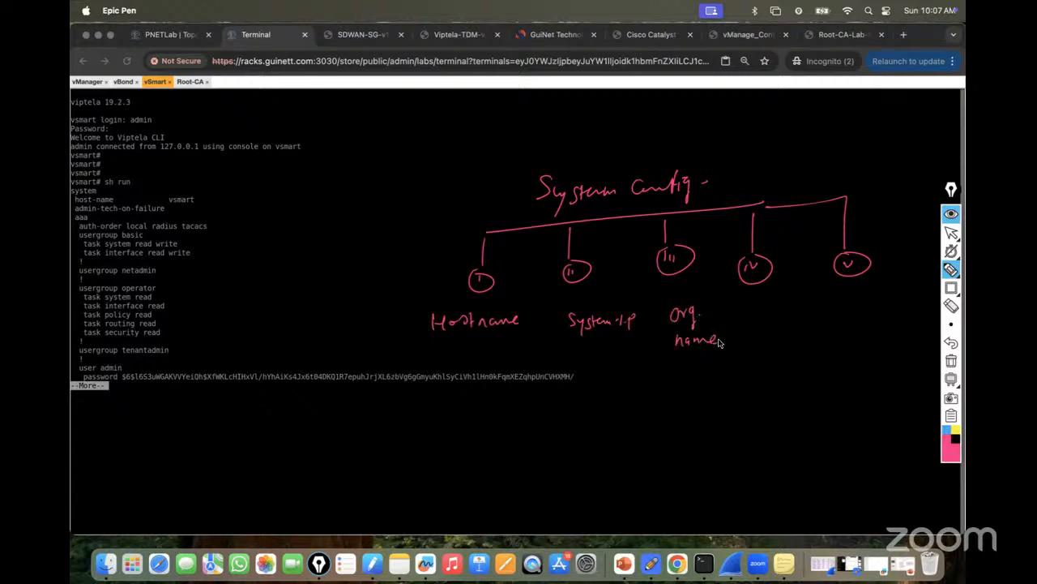
Label branch IV Site-ID and branch V vBond-IP/FQDN, underline FQDN, and circle Org. name.
{"action": "mouse_move", "coordinate": [762, 311]}
{"action": "left_mouse_down"}
{"action": "mouse_move", "coordinate": [768, 302]}
{"action": "mouse_move", "coordinate": [799, 321]}
{"action": "mouse_move", "coordinate": [802, 308]}
{"action": "mouse_move", "coordinate": [812, 317]}
{"action": "left_mouse_up"}
{"action": "mouse_move", "coordinate": [861, 278]}
{"action": "left_mouse_down"}
{"action": "mouse_move", "coordinate": [866, 322]}
{"action": "mouse_move", "coordinate": [869, 313]}
{"action": "left_mouse_up"}
{"action": "mouse_move", "coordinate": [835, 345]}
{"action": "left_mouse_down"}
{"action": "mouse_move", "coordinate": [897, 348]}
{"action": "mouse_move", "coordinate": [912, 336]}
{"action": "left_mouse_up"}
{"action": "left_click_drag", "start_coordinate": [830, 363], "coordinate": [876, 375]}
{"action": "left_click_drag", "start_coordinate": [827, 392], "coordinate": [896, 375]}
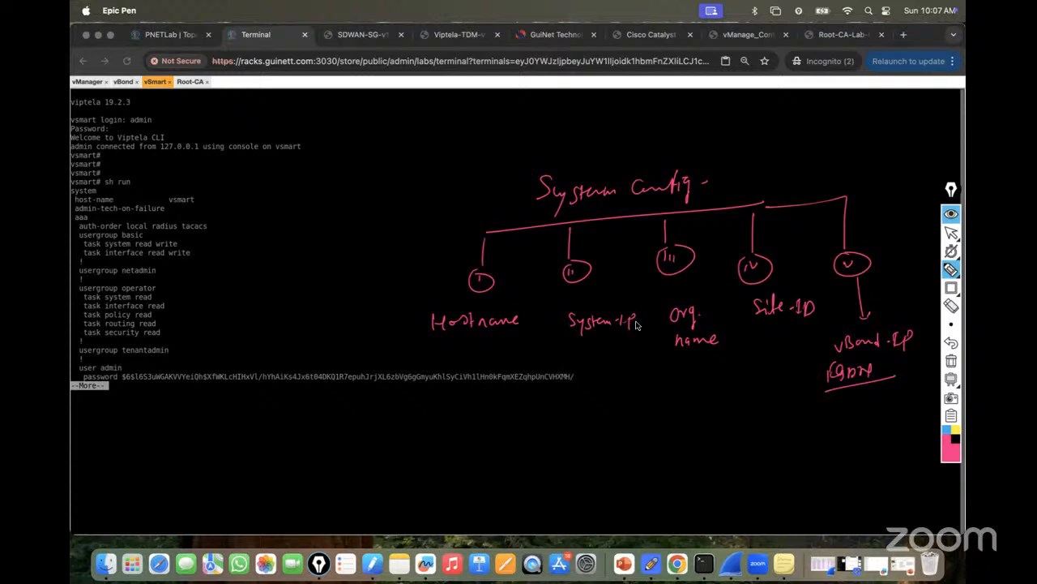
{"action": "mouse_move", "coordinate": [702, 291]}
{"action": "left_mouse_down"}
{"action": "mouse_move", "coordinate": [659, 354]}
{"action": "mouse_move", "coordinate": [649, 308]}
{"action": "left_mouse_up"}
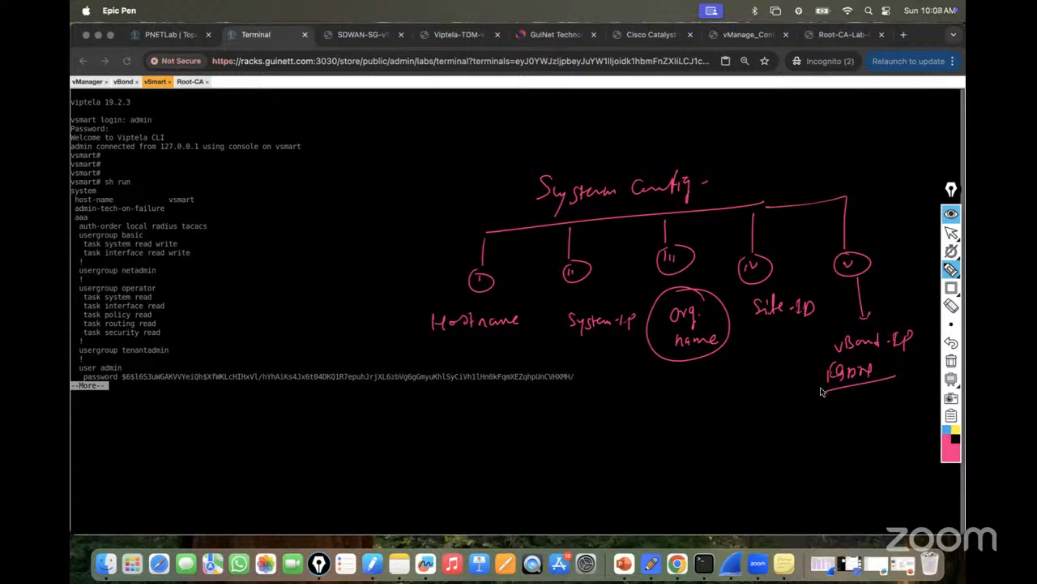
Write ZTP beside the output and link it to vManage above the System Config tree.
{"action": "mouse_move", "coordinate": [245, 243]}
{"action": "left_mouse_down"}
{"action": "mouse_move", "coordinate": [303, 232]}
{"action": "mouse_move", "coordinate": [284, 299]}
{"action": "left_mouse_up"}
{"action": "left_click_drag", "start_coordinate": [339, 265], "coordinate": [323, 227]}
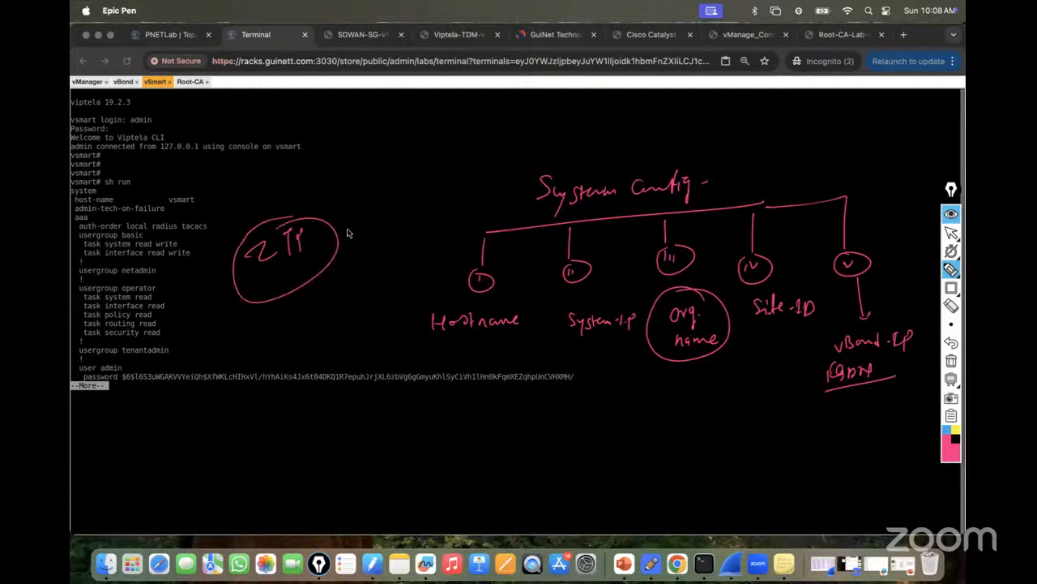
{"action": "mouse_move", "coordinate": [394, 112]}
{"action": "left_mouse_down"}
{"action": "mouse_move", "coordinate": [416, 123]}
{"action": "mouse_move", "coordinate": [479, 107]}
{"action": "mouse_move", "coordinate": [391, 146]}
{"action": "mouse_move", "coordinate": [452, 111]}
{"action": "mouse_move", "coordinate": [554, 128]}
{"action": "mouse_move", "coordinate": [561, 166]}
{"action": "mouse_move", "coordinate": [568, 158]}
{"action": "left_mouse_up"}
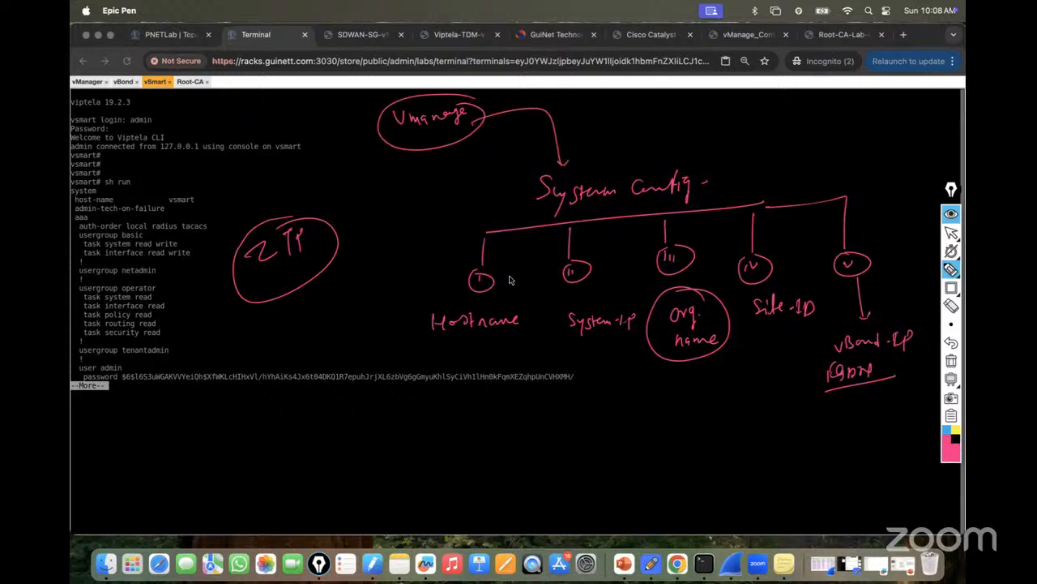
{"action": "left_click_drag", "start_coordinate": [336, 242], "coordinate": [411, 147]}
Underline sh run, circle the system block, then erase all the ink.
{"action": "left_click_drag", "start_coordinate": [128, 184], "coordinate": [71, 186]}
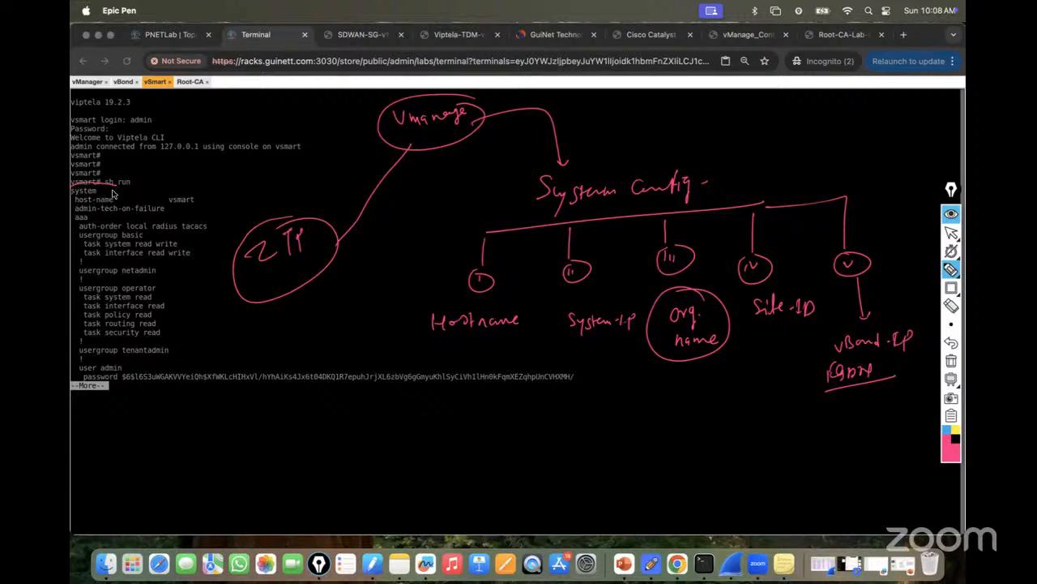
{"action": "mouse_move", "coordinate": [75, 198]}
{"action": "left_mouse_down"}
{"action": "mouse_move", "coordinate": [82, 248]}
{"action": "mouse_move", "coordinate": [206, 268]}
{"action": "mouse_move", "coordinate": [164, 174]}
{"action": "mouse_move", "coordinate": [73, 196]}
{"action": "left_mouse_up"}
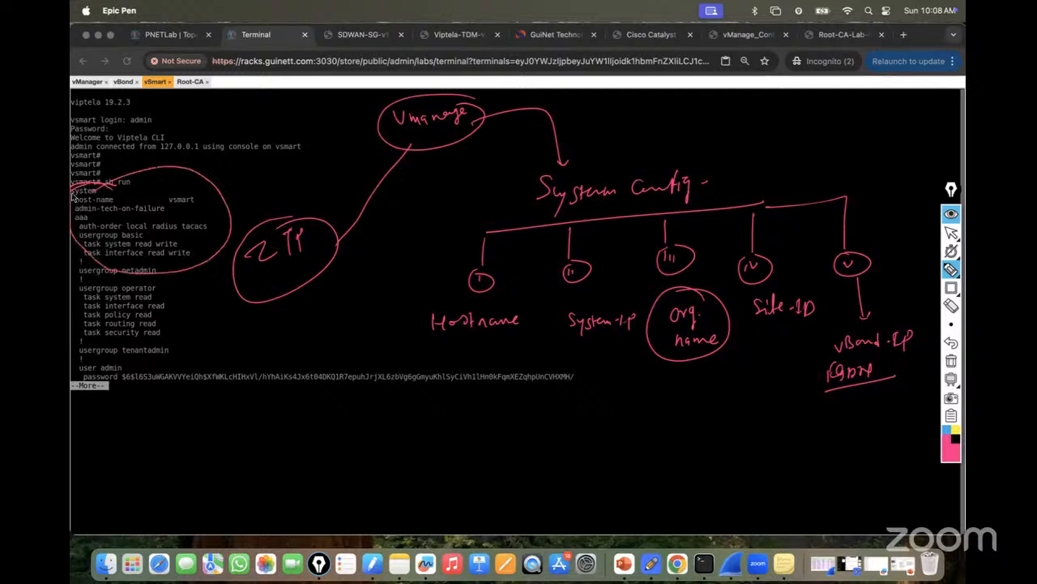
{"action": "left_click", "coordinate": [952, 359]}
Show the vManage_Config lab guide and highlight its system lines from vManage#config through commit.
{"action": "left_click", "coordinate": [952, 233]}
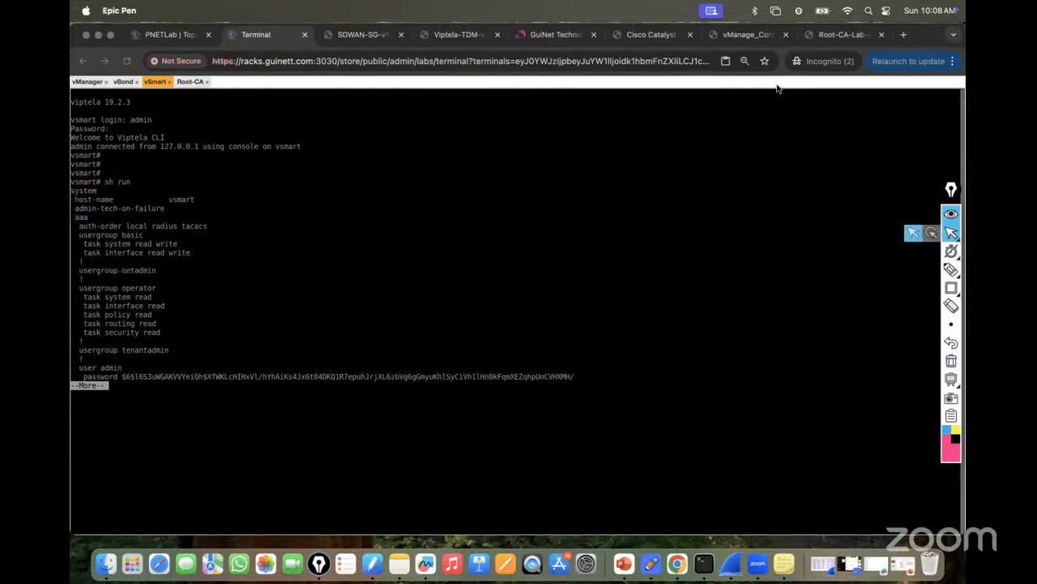
{"action": "left_click", "coordinate": [741, 37]}
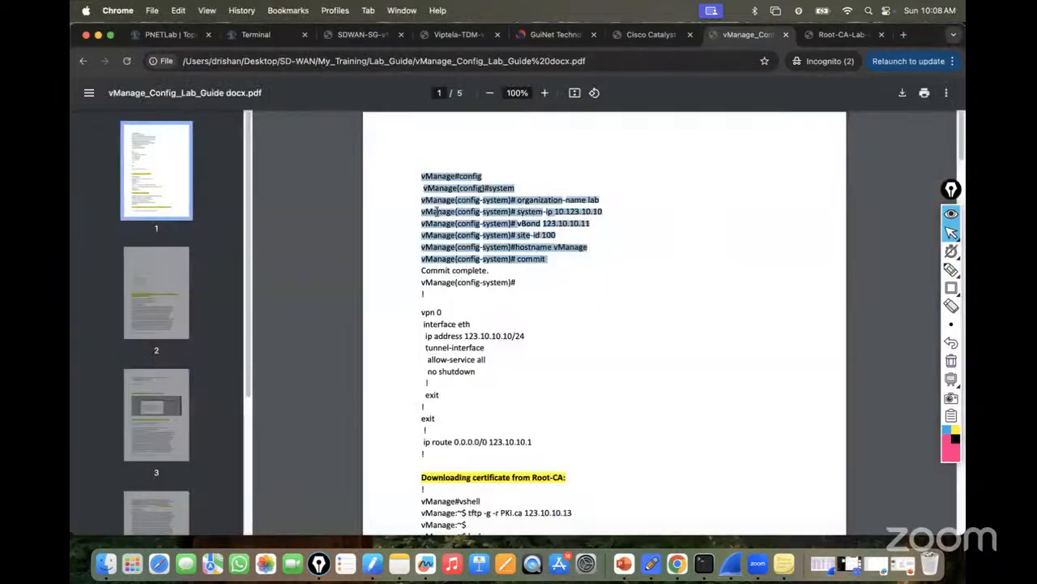
{"action": "left_click_drag", "start_coordinate": [551, 260], "coordinate": [409, 170]}
{"action": "left_click", "coordinate": [525, 192]}
{"action": "left_click_drag", "start_coordinate": [482, 199], "coordinate": [625, 197]}
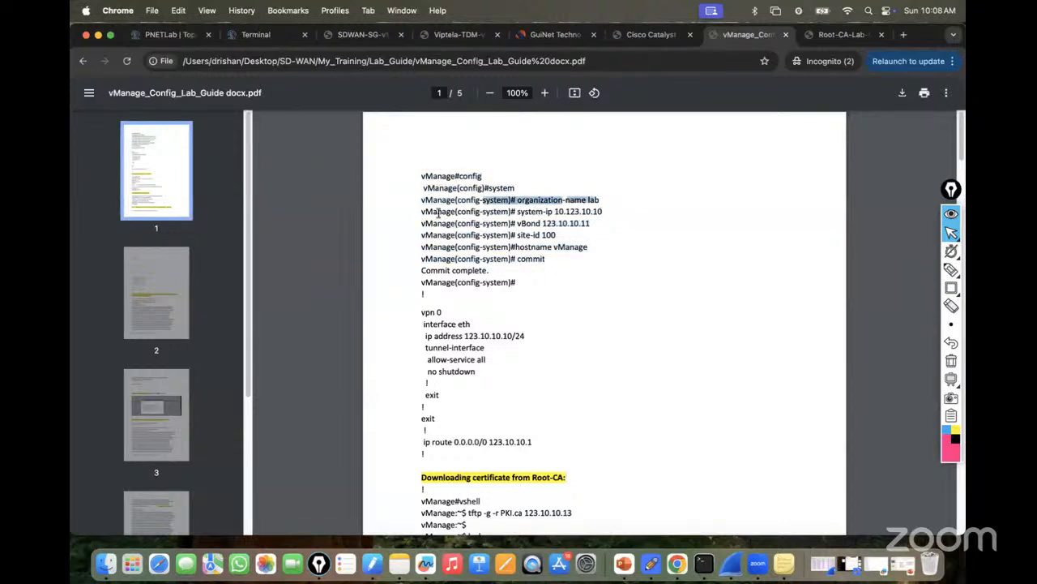
{"action": "left_click_drag", "start_coordinate": [437, 211], "coordinate": [647, 211]}
{"action": "left_click_drag", "start_coordinate": [426, 225], "coordinate": [672, 225]}
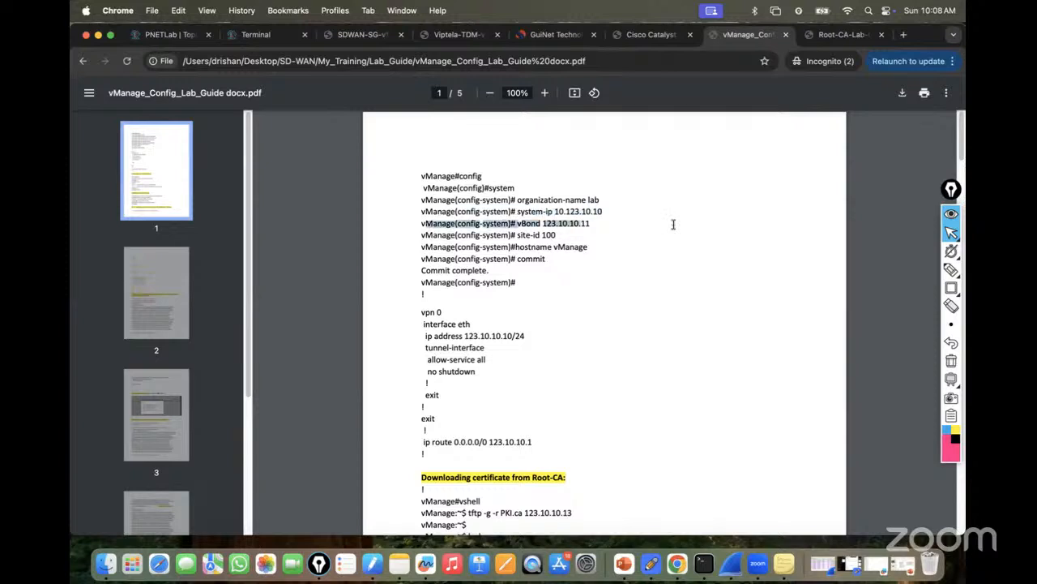
{"action": "left_click_drag", "start_coordinate": [423, 235], "coordinate": [587, 247]}
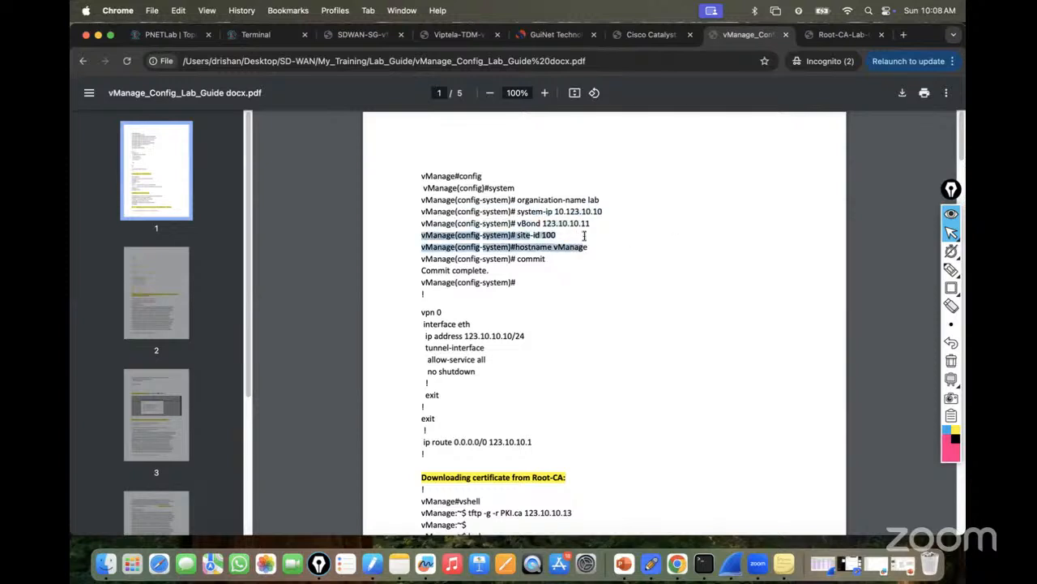
{"action": "left_click", "coordinate": [552, 259]}
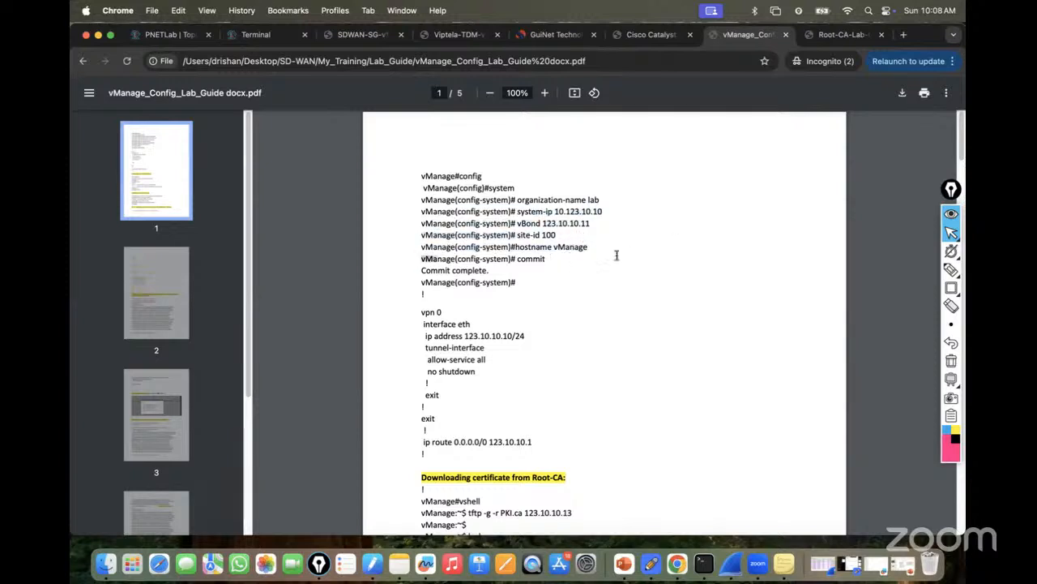
{"action": "mouse_move", "coordinate": [552, 258]}
{"action": "left_mouse_down"}
{"action": "mouse_move", "coordinate": [483, 247]}
{"action": "mouse_move", "coordinate": [428, 176]}
{"action": "mouse_move", "coordinate": [418, 178]}
{"action": "mouse_move", "coordinate": [555, 258]}
{"action": "left_mouse_up"}
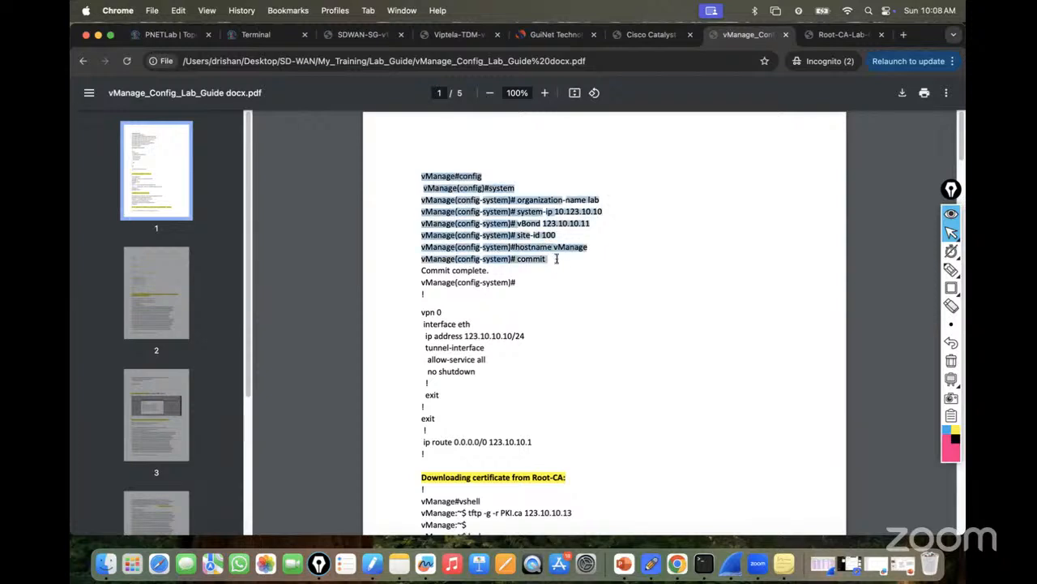
Bring the vsmart terminal tab back into view.
{"action": "left_click", "coordinate": [170, 34]}
{"action": "left_click", "coordinate": [252, 36]}
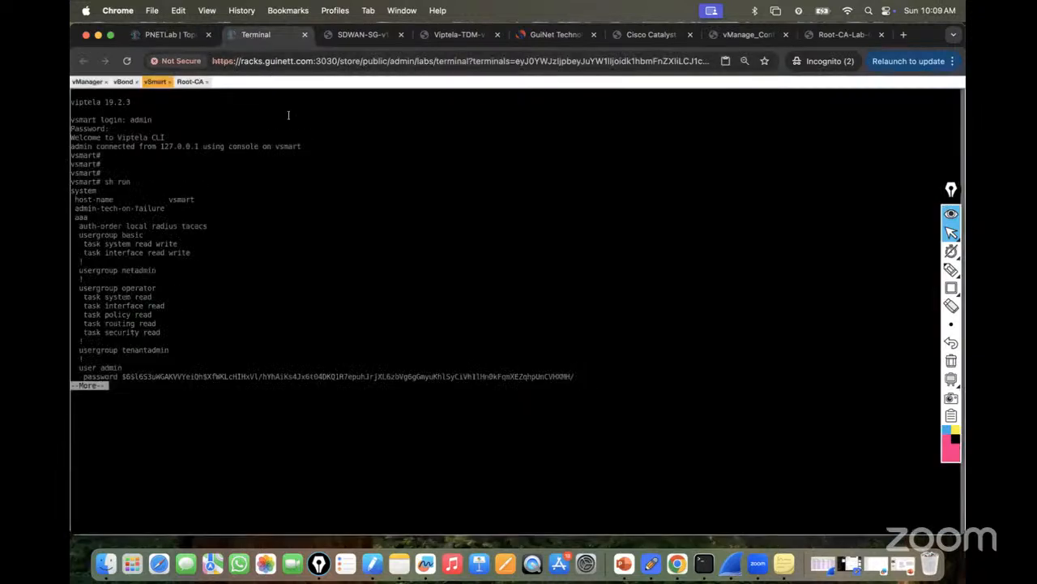
{"action": "left_click", "coordinate": [185, 37]}
{"action": "left_click", "coordinate": [263, 42]}
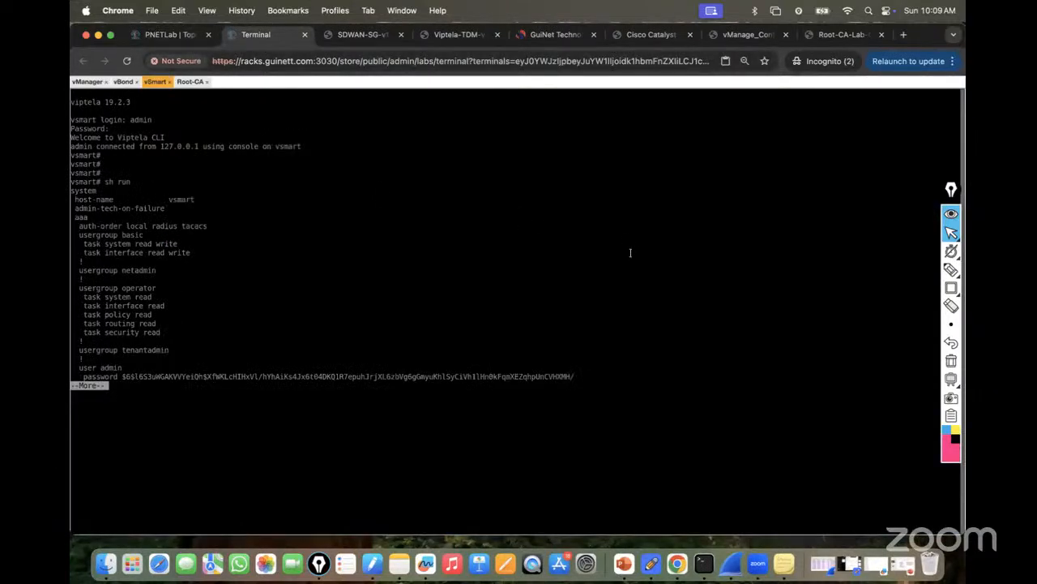
Sketch a vEdge under an ISP cloud, noting DHCP public IP on the link.
{"action": "left_click", "coordinate": [952, 269]}
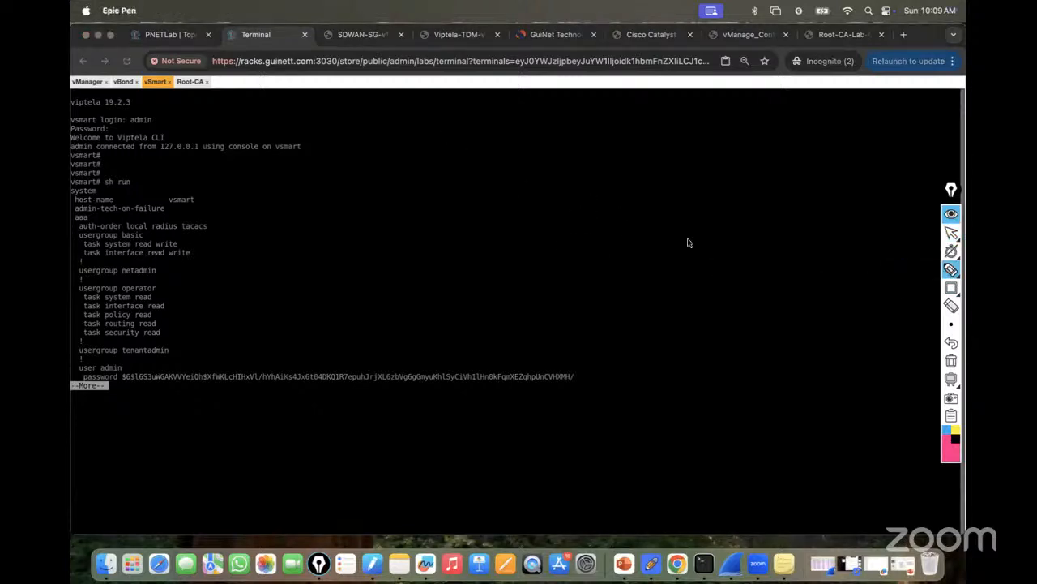
{"action": "mouse_move", "coordinate": [718, 236]}
{"action": "left_mouse_down"}
{"action": "mouse_move", "coordinate": [756, 247]}
{"action": "mouse_move", "coordinate": [720, 235]}
{"action": "left_mouse_up"}
{"action": "mouse_move", "coordinate": [738, 286]}
{"action": "left_mouse_down"}
{"action": "mouse_move", "coordinate": [747, 297]}
{"action": "mouse_move", "coordinate": [793, 286]}
{"action": "left_mouse_up"}
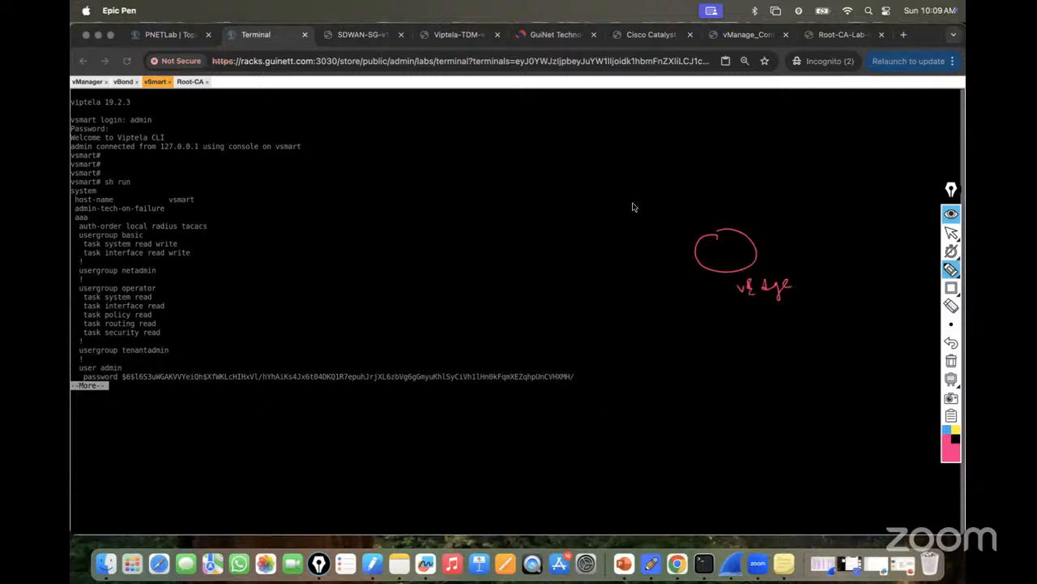
{"action": "mouse_move", "coordinate": [556, 167]}
{"action": "left_mouse_down"}
{"action": "mouse_move", "coordinate": [563, 204]}
{"action": "mouse_move", "coordinate": [660, 195]}
{"action": "mouse_move", "coordinate": [574, 167]}
{"action": "mouse_move", "coordinate": [710, 235]}
{"action": "mouse_move", "coordinate": [744, 207]}
{"action": "mouse_move", "coordinate": [783, 203]}
{"action": "mouse_move", "coordinate": [795, 175]}
{"action": "mouse_move", "coordinate": [810, 182]}
{"action": "left_mouse_up"}
{"action": "mouse_move", "coordinate": [688, 174]}
{"action": "left_mouse_down"}
{"action": "mouse_move", "coordinate": [739, 174]}
{"action": "mouse_move", "coordinate": [737, 164]}
{"action": "left_mouse_up"}
{"action": "left_click_drag", "start_coordinate": [702, 194], "coordinate": [760, 165]}
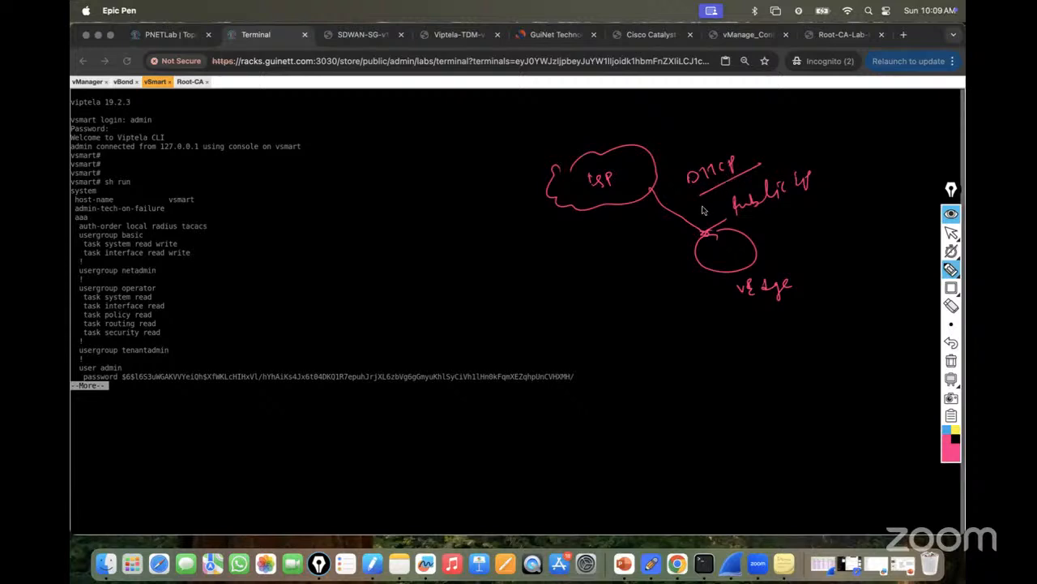
Link the ISP cloud to vBond and vManage, noting Template/policies under vManage.
{"action": "left_click_drag", "start_coordinate": [438, 142], "coordinate": [543, 160]}
{"action": "mouse_move", "coordinate": [422, 123]}
{"action": "left_mouse_down"}
{"action": "mouse_move", "coordinate": [480, 102]}
{"action": "mouse_move", "coordinate": [428, 153]}
{"action": "mouse_move", "coordinate": [485, 105]}
{"action": "left_mouse_up"}
{"action": "mouse_move", "coordinate": [305, 180]}
{"action": "left_mouse_down"}
{"action": "mouse_move", "coordinate": [348, 187]}
{"action": "mouse_move", "coordinate": [382, 165]}
{"action": "mouse_move", "coordinate": [639, 266]}
{"action": "mouse_move", "coordinate": [708, 257]}
{"action": "left_mouse_up"}
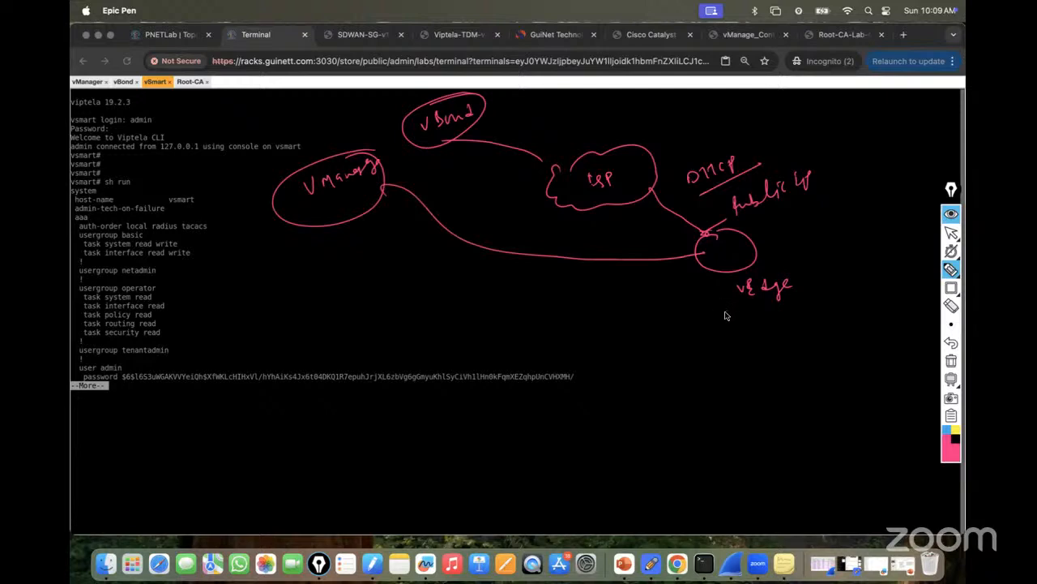
{"action": "mouse_move", "coordinate": [256, 263]}
{"action": "left_mouse_down"}
{"action": "mouse_move", "coordinate": [283, 275]}
{"action": "mouse_move", "coordinate": [317, 247]}
{"action": "mouse_move", "coordinate": [342, 247]}
{"action": "mouse_move", "coordinate": [396, 217]}
{"action": "left_mouse_up"}
{"action": "left_click_drag", "start_coordinate": [282, 295], "coordinate": [336, 264]}
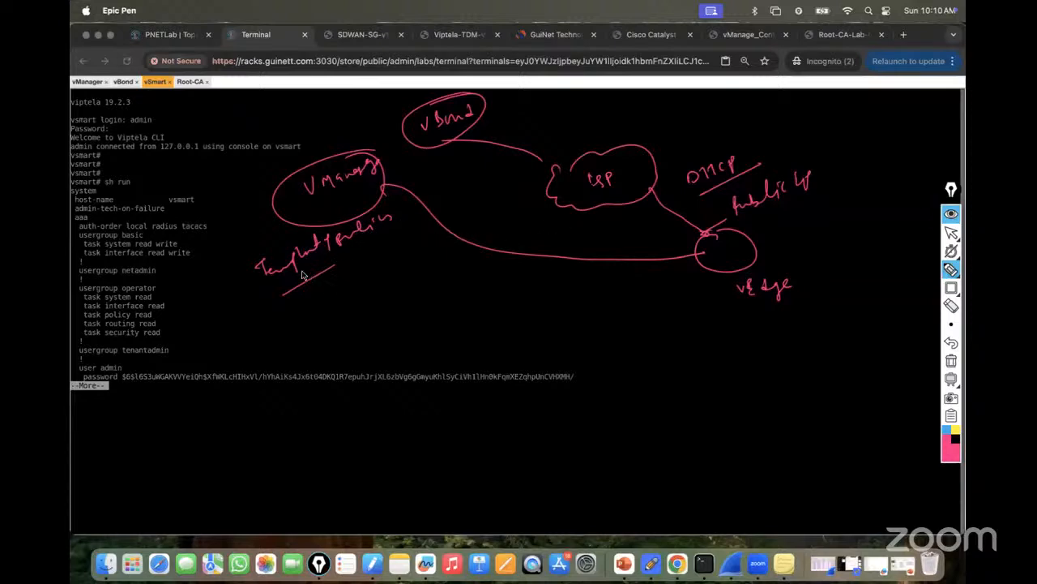
Write System-use below the note with a branching line tree beneath it.
{"action": "mouse_move", "coordinate": [294, 290]}
{"action": "left_mouse_down"}
{"action": "mouse_move", "coordinate": [313, 284]}
{"action": "mouse_move", "coordinate": [311, 303]}
{"action": "mouse_move", "coordinate": [327, 322]}
{"action": "mouse_move", "coordinate": [342, 300]}
{"action": "mouse_move", "coordinate": [415, 261]}
{"action": "left_mouse_up"}
{"action": "mouse_move", "coordinate": [295, 359]}
{"action": "left_mouse_down"}
{"action": "mouse_move", "coordinate": [453, 260]}
{"action": "mouse_move", "coordinate": [315, 390]}
{"action": "left_mouse_up"}
{"action": "left_click_drag", "start_coordinate": [351, 325], "coordinate": [347, 344]}
{"action": "left_click_drag", "start_coordinate": [359, 348], "coordinate": [361, 369]}
{"action": "left_click_drag", "start_coordinate": [399, 295], "coordinate": [410, 324]}
{"action": "left_click_drag", "start_coordinate": [442, 278], "coordinate": [454, 304]}
{"action": "left_click_drag", "start_coordinate": [470, 245], "coordinate": [487, 276]}
{"action": "left_click_drag", "start_coordinate": [289, 443], "coordinate": [519, 296]}
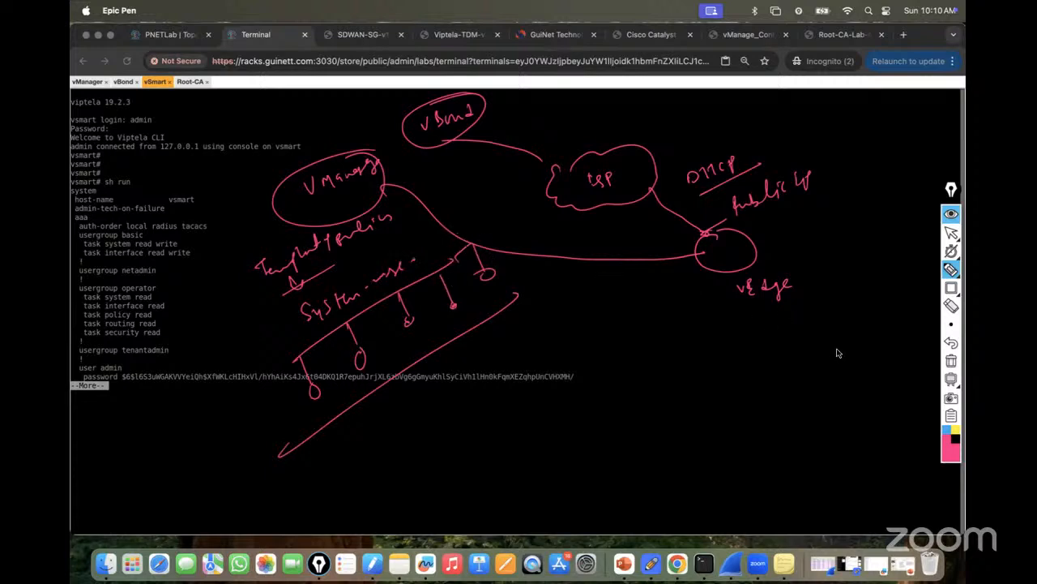
Under vEdge, list Site-ID 112, host vManage112, vBond 1.1.1.7 and system IP 10.10.6.10.
{"action": "mouse_move", "coordinate": [716, 272]}
{"action": "left_mouse_down"}
{"action": "mouse_move", "coordinate": [712, 338]}
{"action": "mouse_move", "coordinate": [695, 370]}
{"action": "mouse_move", "coordinate": [781, 354]}
{"action": "mouse_move", "coordinate": [815, 364]}
{"action": "mouse_move", "coordinate": [834, 351]}
{"action": "left_mouse_up"}
{"action": "left_click_drag", "start_coordinate": [683, 396], "coordinate": [806, 392]}
{"action": "left_click_drag", "start_coordinate": [834, 386], "coordinate": [877, 376]}
{"action": "mouse_move", "coordinate": [697, 423]}
{"action": "left_mouse_down"}
{"action": "mouse_move", "coordinate": [703, 443]}
{"action": "mouse_move", "coordinate": [717, 430]}
{"action": "mouse_move", "coordinate": [875, 428]}
{"action": "left_mouse_up"}
{"action": "mouse_move", "coordinate": [703, 464]}
{"action": "left_mouse_down"}
{"action": "mouse_move", "coordinate": [696, 480]}
{"action": "mouse_move", "coordinate": [711, 489]}
{"action": "mouse_move", "coordinate": [742, 481]}
{"action": "left_mouse_up"}
{"action": "left_click_drag", "start_coordinate": [747, 474], "coordinate": [780, 463]}
{"action": "left_click_drag", "start_coordinate": [765, 472], "coordinate": [780, 471]}
{"action": "mouse_move", "coordinate": [791, 459]}
{"action": "left_mouse_down"}
{"action": "mouse_move", "coordinate": [791, 476]}
{"action": "mouse_move", "coordinate": [875, 463]}
{"action": "left_mouse_up"}
{"action": "left_click_drag", "start_coordinate": [800, 479], "coordinate": [857, 468]}
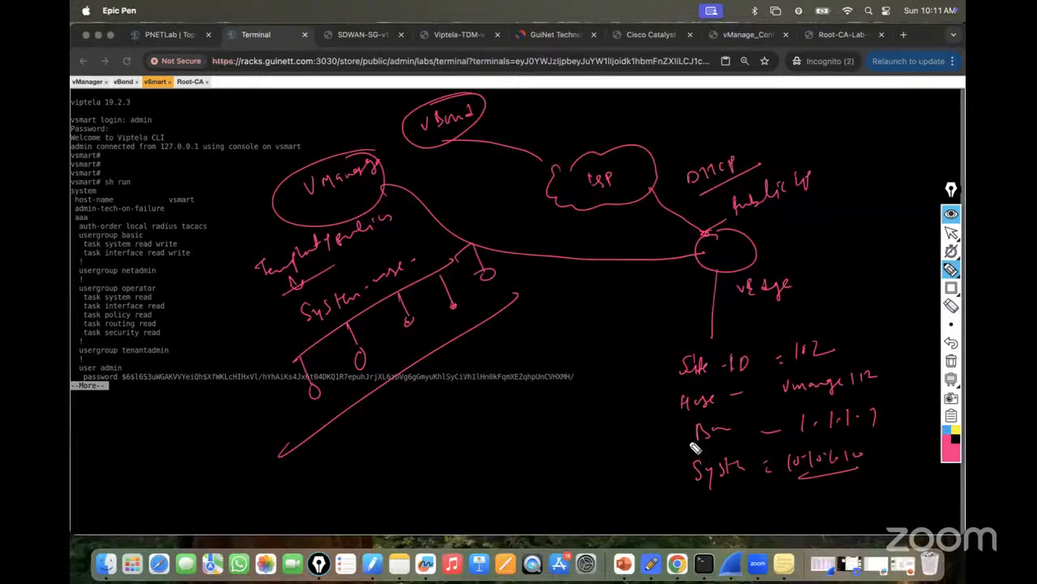
Bracket the value list, mark items 1 and 2, and tick Site-ID, vBond and system IP.
{"action": "mouse_move", "coordinate": [646, 351]}
{"action": "left_mouse_down"}
{"action": "mouse_move", "coordinate": [665, 499]}
{"action": "mouse_move", "coordinate": [701, 515]}
{"action": "left_mouse_up"}
{"action": "mouse_move", "coordinate": [714, 514]}
{"action": "left_mouse_down"}
{"action": "mouse_move", "coordinate": [724, 504]}
{"action": "mouse_move", "coordinate": [742, 518]}
{"action": "mouse_move", "coordinate": [815, 515]}
{"action": "mouse_move", "coordinate": [830, 505]}
{"action": "mouse_move", "coordinate": [821, 496]}
{"action": "left_mouse_up"}
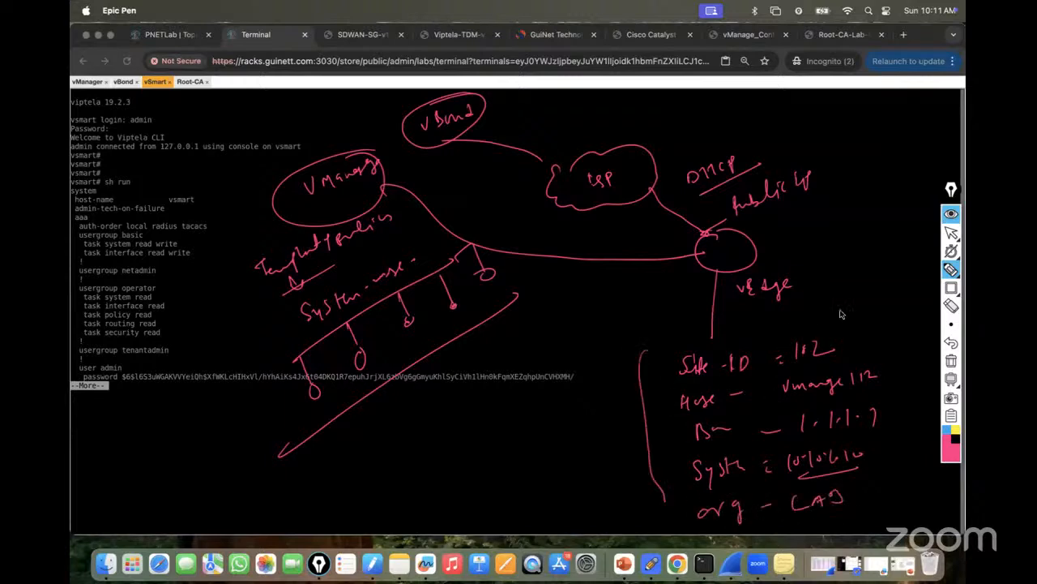
{"action": "mouse_move", "coordinate": [862, 335]}
{"action": "left_mouse_down"}
{"action": "mouse_move", "coordinate": [897, 486]}
{"action": "mouse_move", "coordinate": [872, 502]}
{"action": "left_mouse_up"}
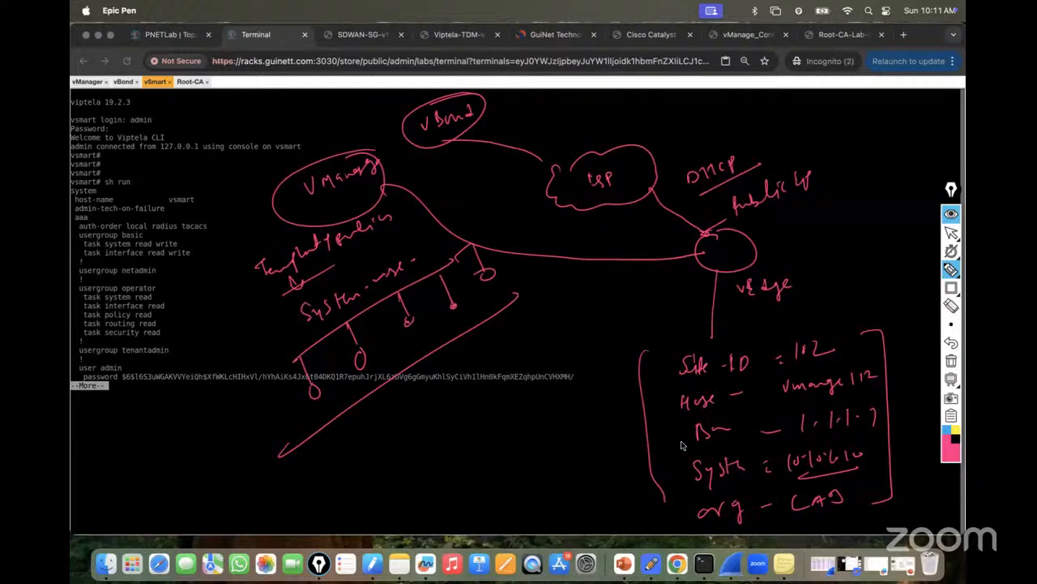
{"action": "mouse_move", "coordinate": [662, 426]}
{"action": "left_mouse_down"}
{"action": "mouse_move", "coordinate": [606, 445]}
{"action": "mouse_move", "coordinate": [584, 440]}
{"action": "mouse_move", "coordinate": [585, 456]}
{"action": "left_mouse_up"}
{"action": "left_click_drag", "start_coordinate": [585, 436], "coordinate": [590, 436]}
{"action": "mouse_move", "coordinate": [670, 512]}
{"action": "left_mouse_down"}
{"action": "mouse_move", "coordinate": [575, 510]}
{"action": "mouse_move", "coordinate": [567, 533]}
{"action": "mouse_move", "coordinate": [582, 508]}
{"action": "mouse_move", "coordinate": [584, 524]}
{"action": "left_mouse_up"}
{"action": "left_click_drag", "start_coordinate": [642, 353], "coordinate": [660, 347]}
{"action": "left_click_drag", "start_coordinate": [657, 445], "coordinate": [671, 438]}
{"action": "left_click_drag", "start_coordinate": [669, 477], "coordinate": [684, 465]}
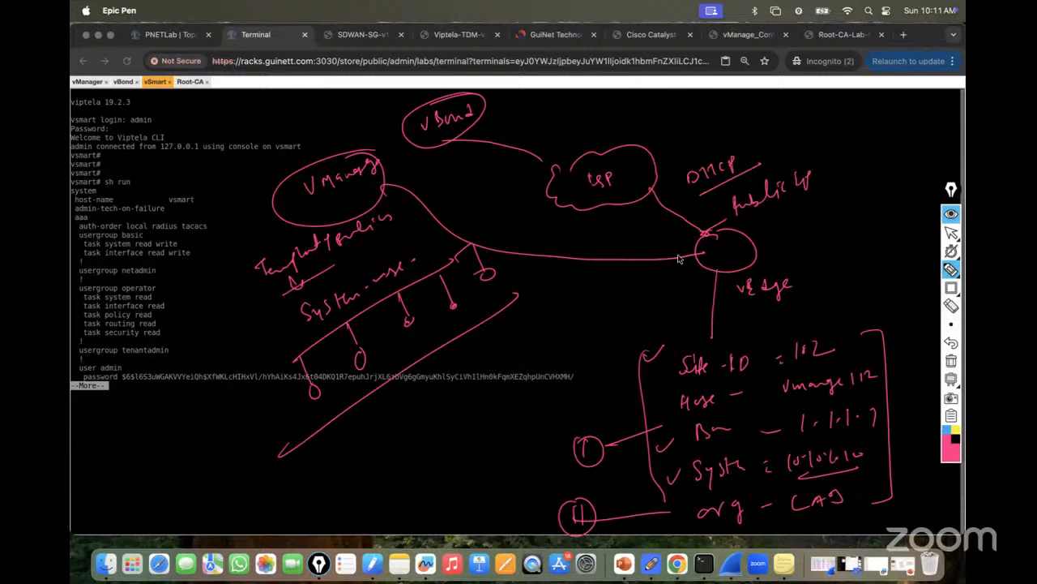
Label vEdge with ZTP, link it to vManage and vBond, then erase all pen annotations.
{"action": "mouse_move", "coordinate": [774, 257]}
{"action": "left_mouse_down"}
{"action": "mouse_move", "coordinate": [803, 268]}
{"action": "mouse_move", "coordinate": [792, 261]}
{"action": "left_mouse_up"}
{"action": "mouse_move", "coordinate": [694, 258]}
{"action": "left_mouse_down"}
{"action": "mouse_move", "coordinate": [584, 217]}
{"action": "mouse_move", "coordinate": [397, 191]}
{"action": "mouse_move", "coordinate": [386, 200]}
{"action": "left_mouse_up"}
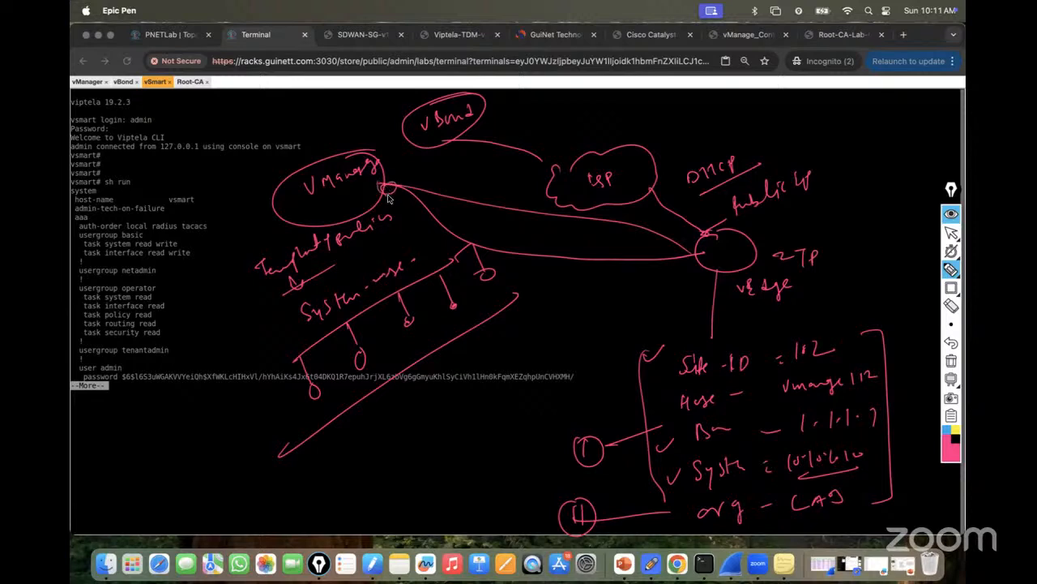
{"action": "left_click_drag", "start_coordinate": [596, 209], "coordinate": [458, 146]}
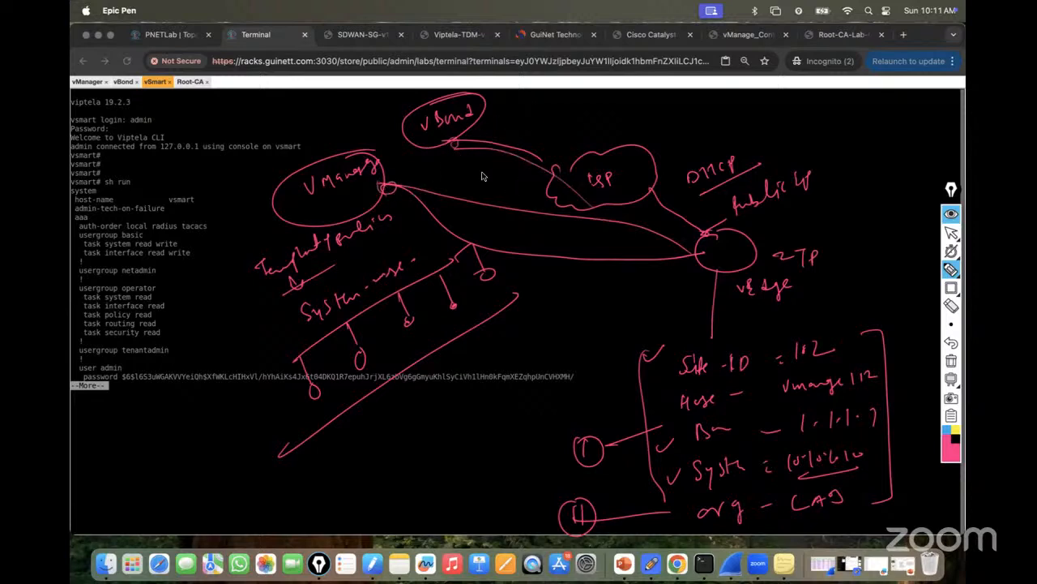
{"action": "mouse_move", "coordinate": [419, 145]}
{"action": "left_mouse_down"}
{"action": "mouse_move", "coordinate": [398, 163]}
{"action": "mouse_move", "coordinate": [410, 169]}
{"action": "left_mouse_up"}
{"action": "left_click", "coordinate": [953, 362]}
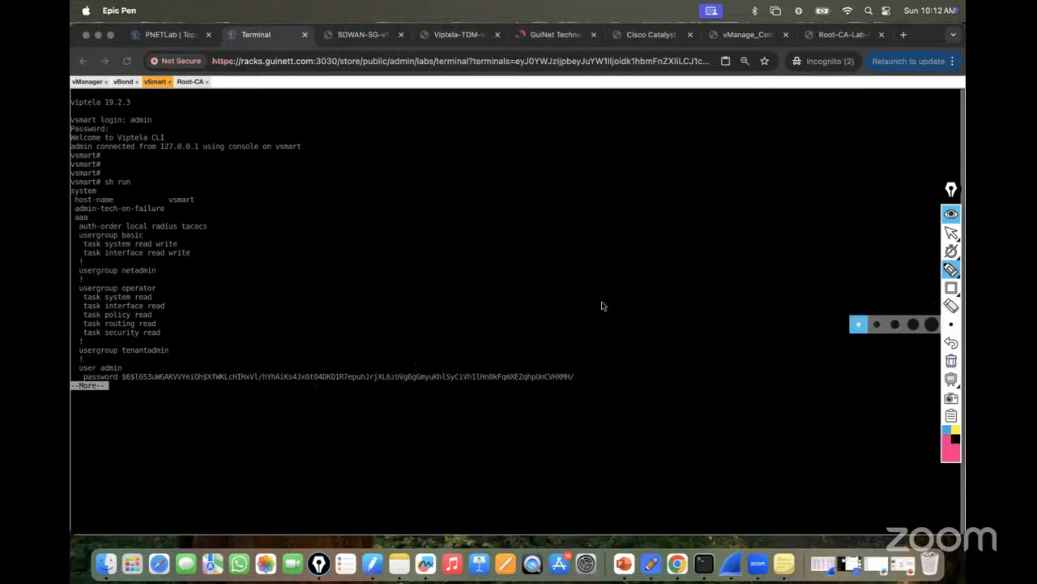
Leave pen mode and bring up the vManage_Config lab guide PDF.
{"action": "left_click", "coordinate": [952, 232]}
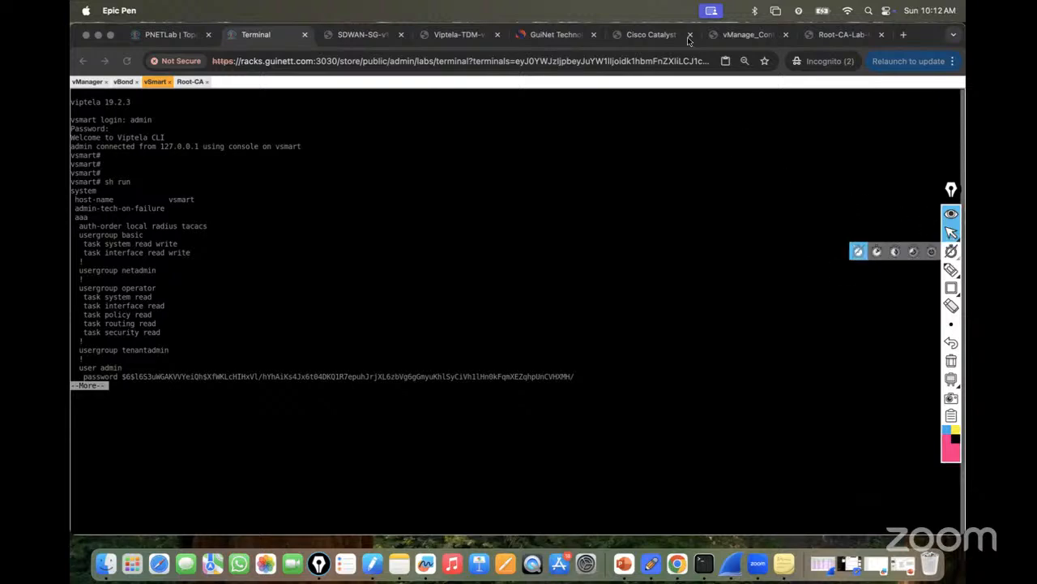
{"action": "left_click", "coordinate": [742, 34]}
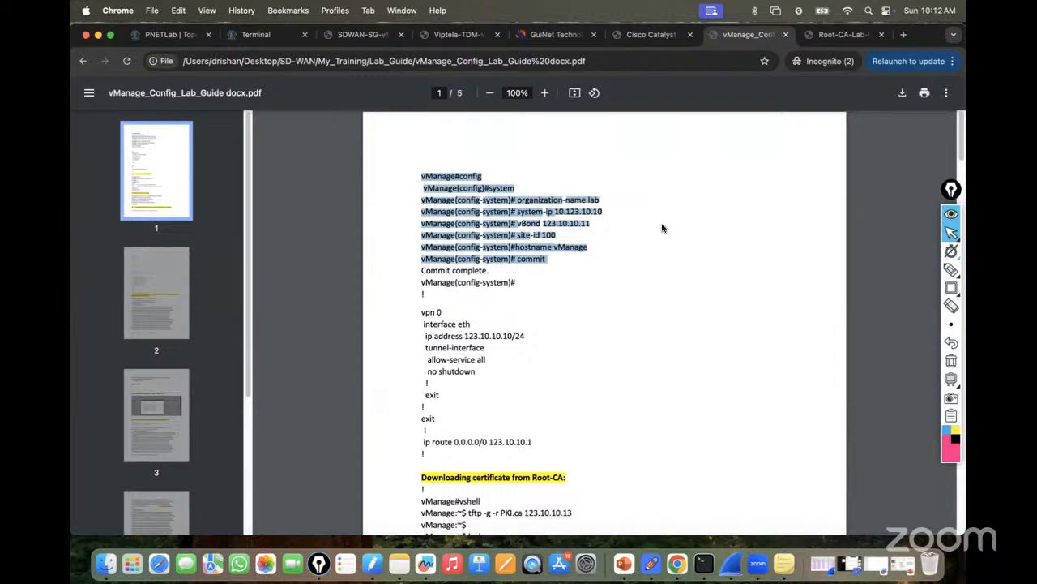
Highlight the tftp download command further down the vManage guide.
{"action": "left_click", "coordinate": [951, 234]}
{"action": "scroll", "coordinate": [535, 326], "scroll_direction": "down", "scroll_amount": 2}
{"action": "scroll", "coordinate": [535, 327], "scroll_direction": "down", "scroll_amount": 1}
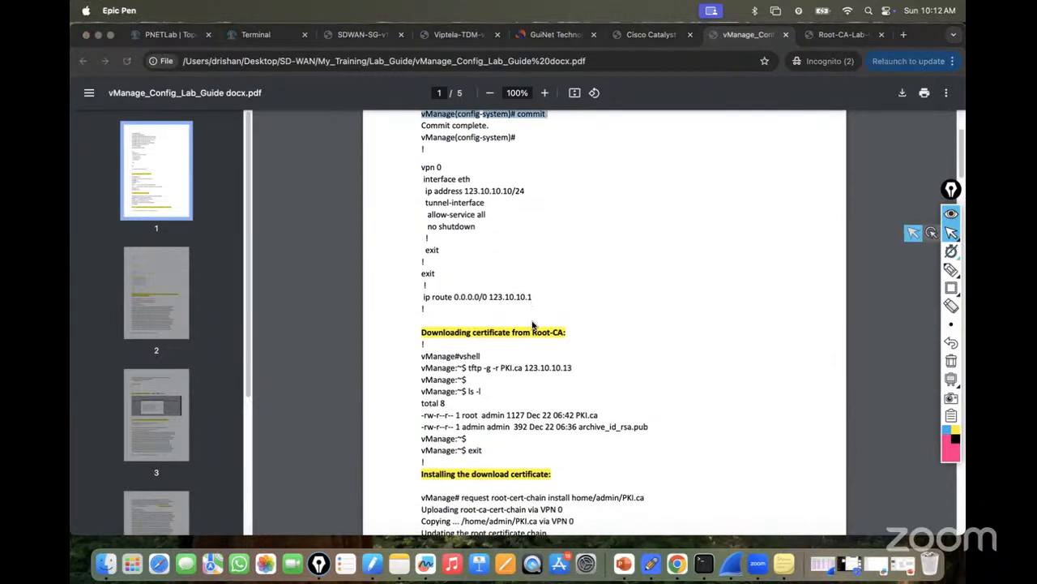
{"action": "left_click", "coordinate": [477, 367]}
{"action": "left_click_drag", "start_coordinate": [468, 367], "coordinate": [608, 366]}
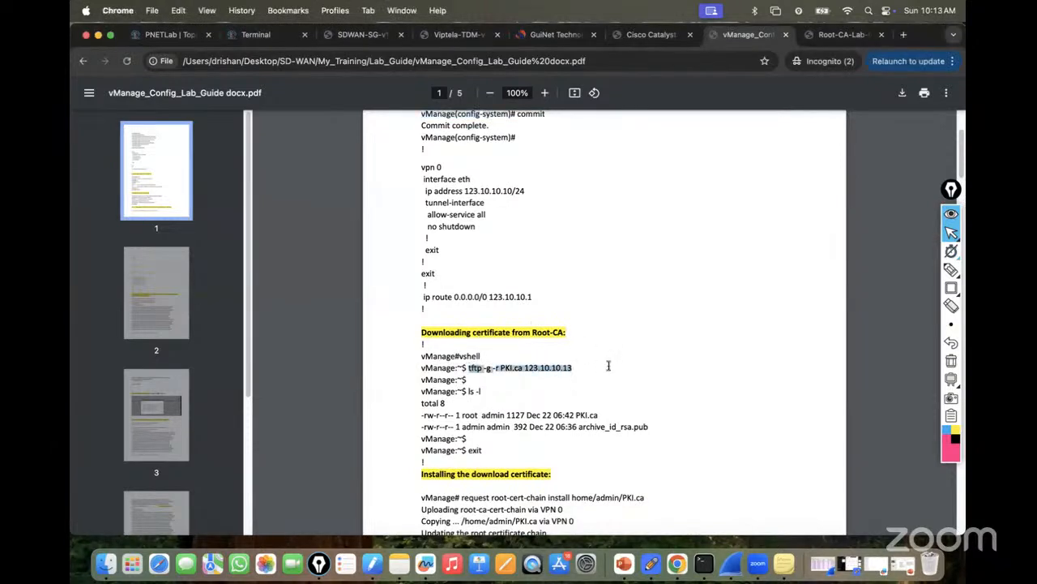
Highlight the tftp-server nvram:PKI.ca line in the Root-CA guide, then view the topology.
{"action": "left_click", "coordinate": [835, 35]}
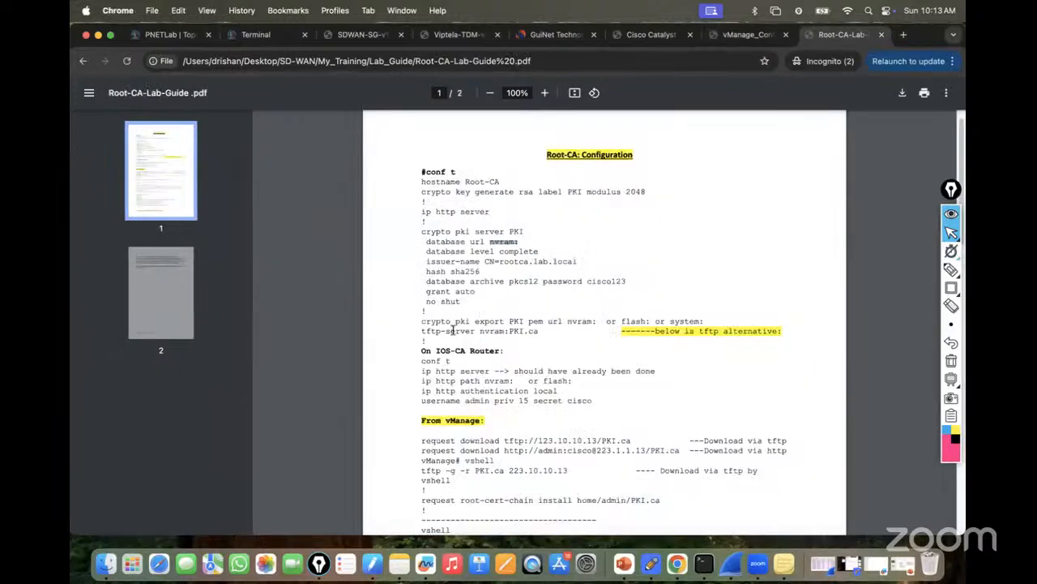
{"action": "left_click_drag", "start_coordinate": [420, 330], "coordinate": [546, 331]}
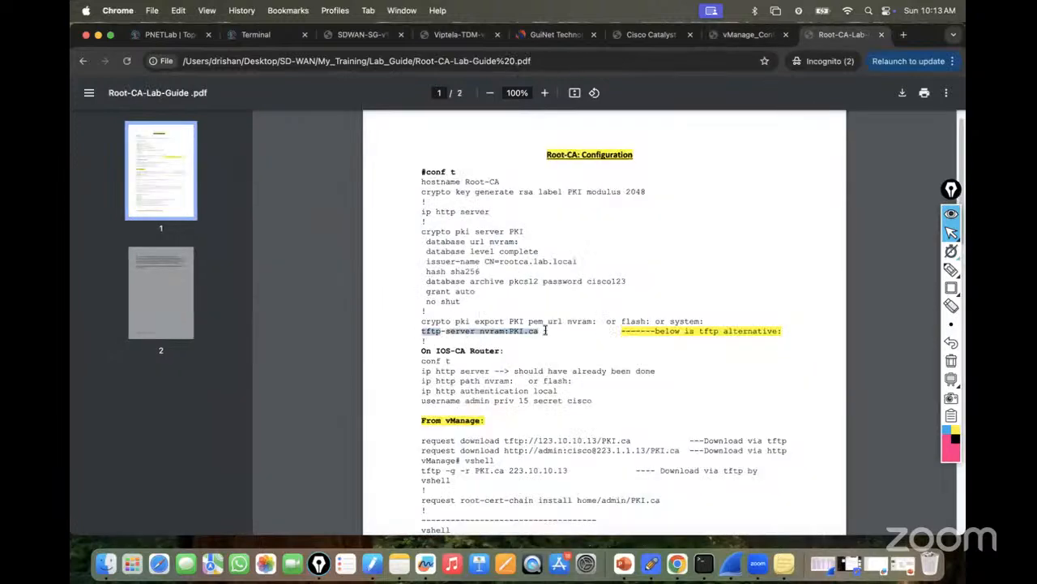
{"action": "left_click", "coordinate": [166, 35]}
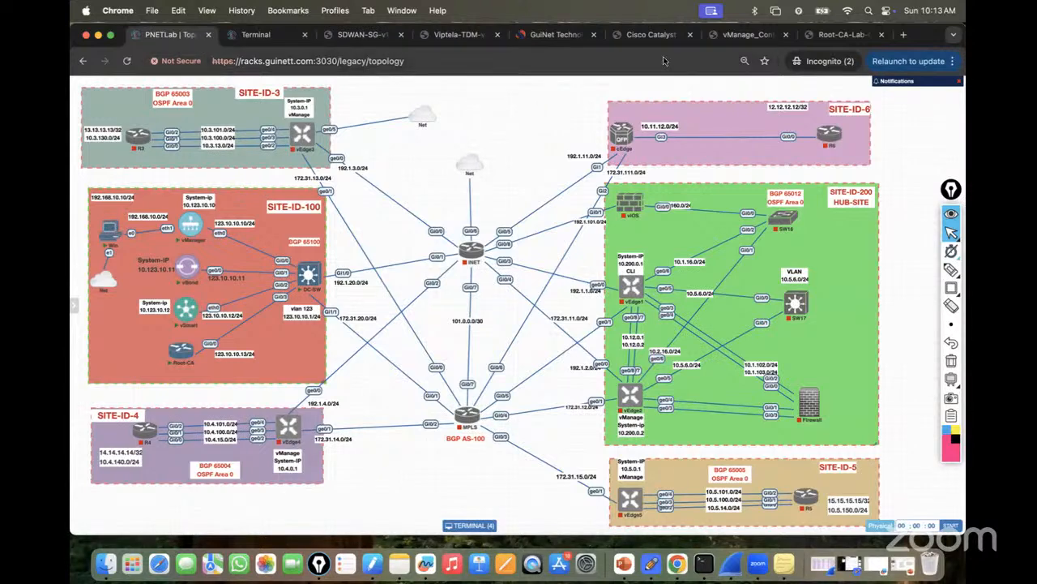
Review the vManage guide's root-cert-chain install steps, then return to the vSmart console terminal.
{"action": "left_click", "coordinate": [748, 34]}
{"action": "scroll", "coordinate": [512, 377], "scroll_direction": "down", "scroll_amount": 5}
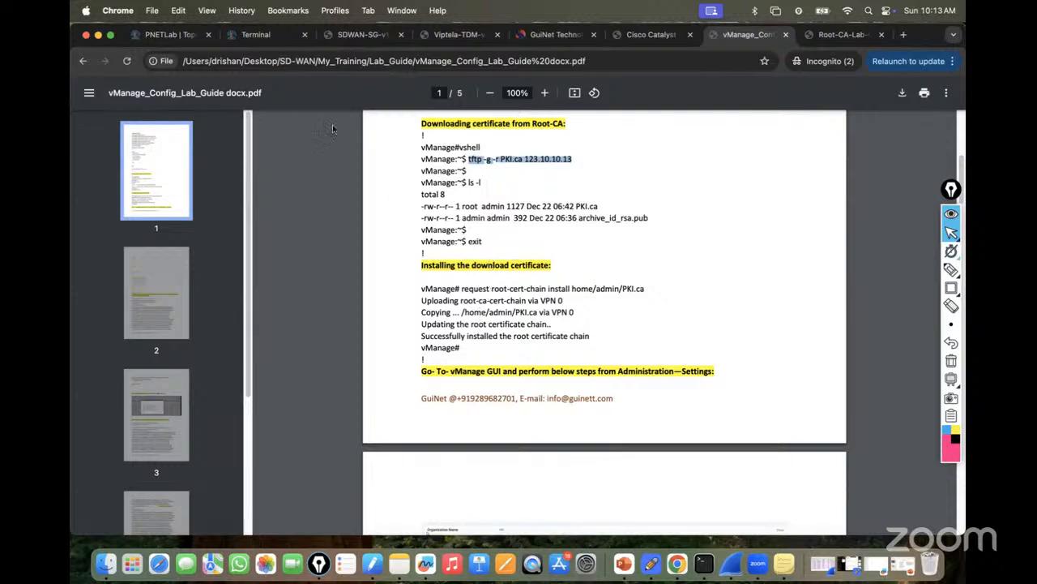
{"action": "scroll", "coordinate": [489, 264], "scroll_direction": "up", "scroll_amount": 1}
{"action": "left_click", "coordinate": [255, 34]}
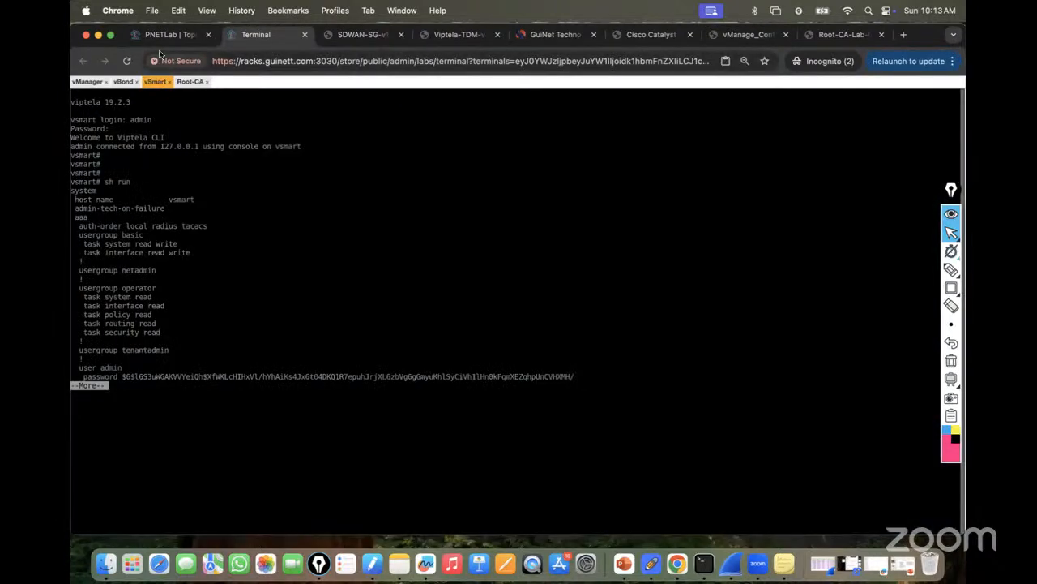
On vManage, quit the running-config output and ping 123.10.10.13 until four replies arrive.
{"action": "left_click", "coordinate": [89, 81]}
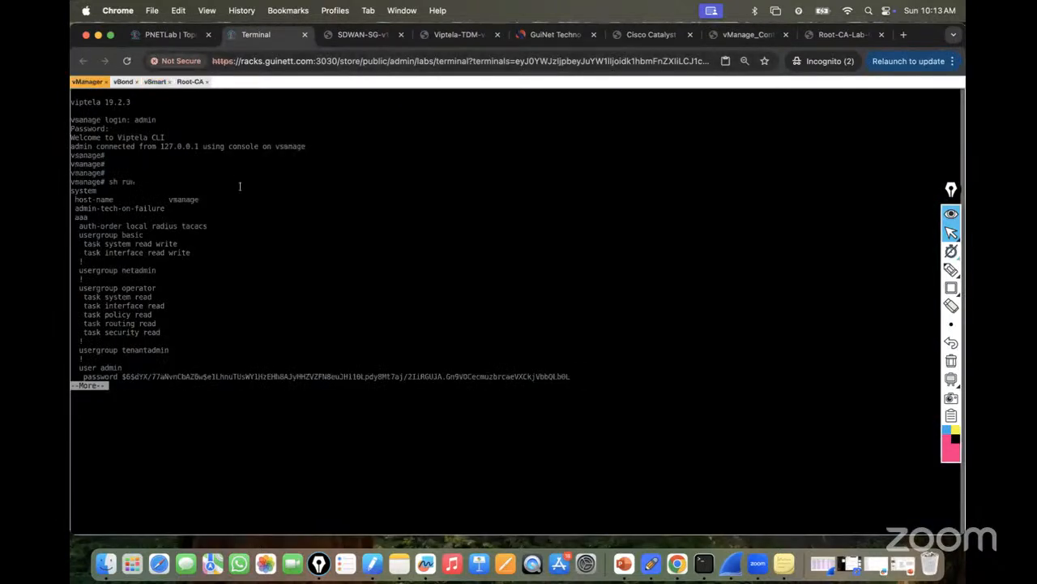
{"action": "key", "text": "q"}
{"action": "key", "text": "Return"}
{"action": "key", "text": "Return"}
{"action": "key", "text": "Return"}
{"action": "type", "text": "ping 123"}
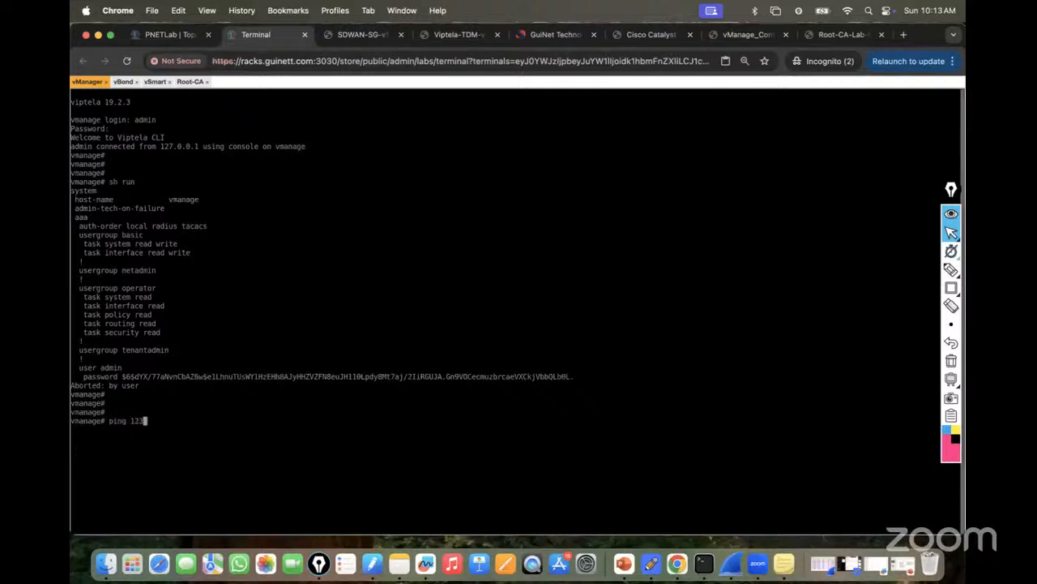
{"action": "type", "text": ".10.10.1"}
{"action": "type", "text": "3"}
{"action": "key", "text": "Return"}
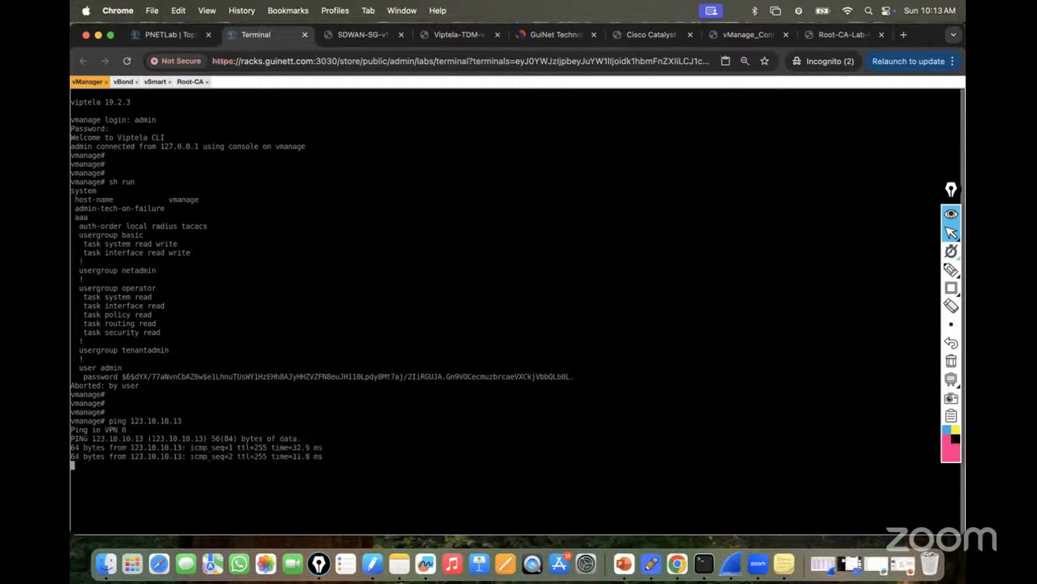
{"action": "key", "text": "ctrl+c"}
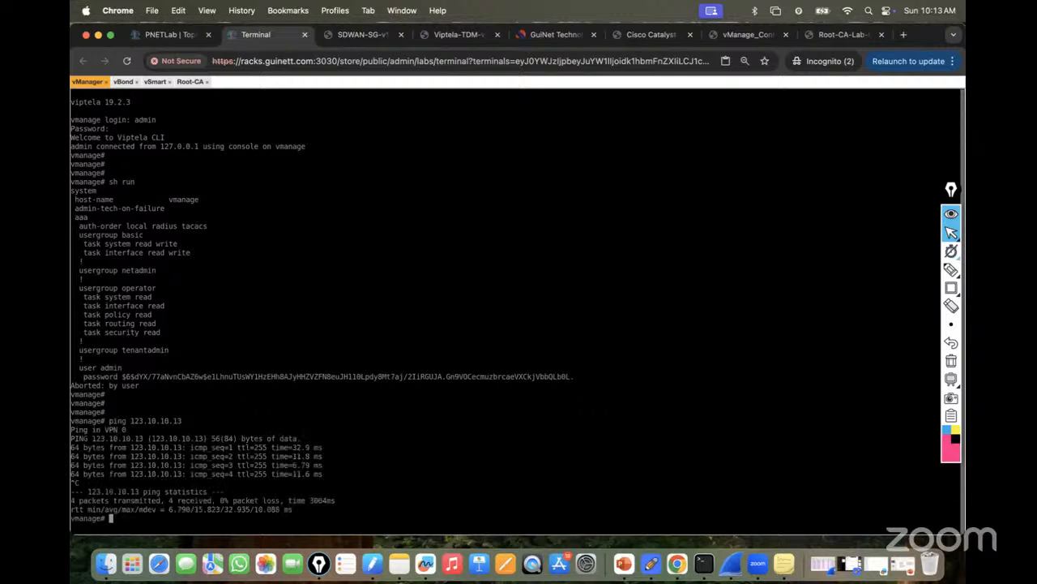
Enter vshell and begin the tftp -g -r command.
{"action": "type", "text": "vshell"}
{"action": "key", "text": "Return"}
{"action": "key", "text": "Return"}
{"action": "key", "text": "Return"}
{"action": "key", "text": "Return"}
{"action": "key", "text": "Return"}
{"action": "key", "text": "Return"}
{"action": "key", "text": "Return"}
{"action": "key", "text": "Return"}
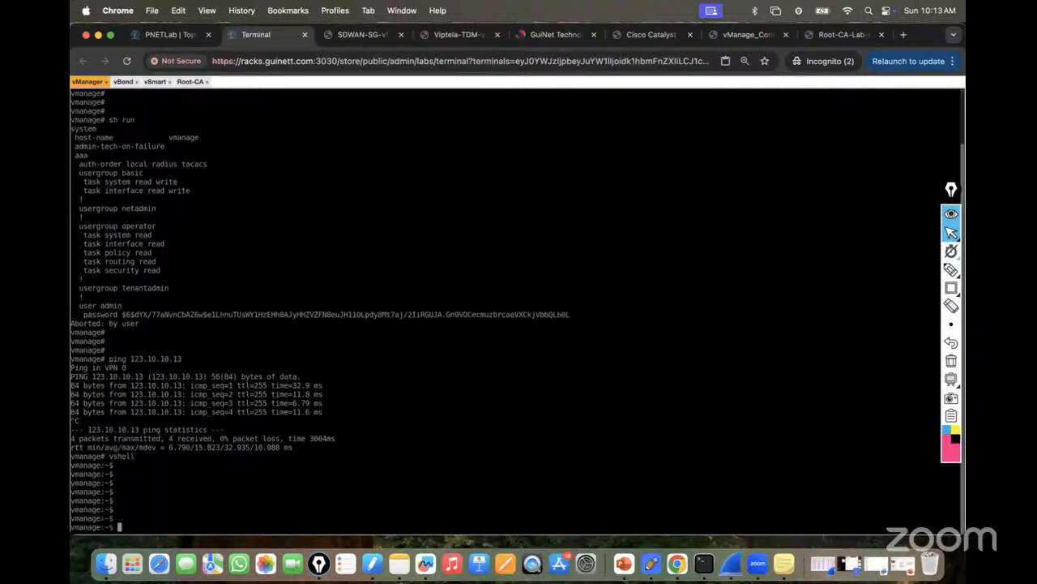
{"action": "type", "text": "ttt"}
{"action": "type", "text": "p -g -r"}
Check PKI.ca and 123.10.10.13 in the guide, then finish the vManage command as tftp -g -r PKI.ca 123.10.10.13.
{"action": "left_click", "coordinate": [734, 39]}
{"action": "left_click", "coordinate": [505, 183]}
{"action": "left_click_drag", "start_coordinate": [501, 178], "coordinate": [587, 179]}
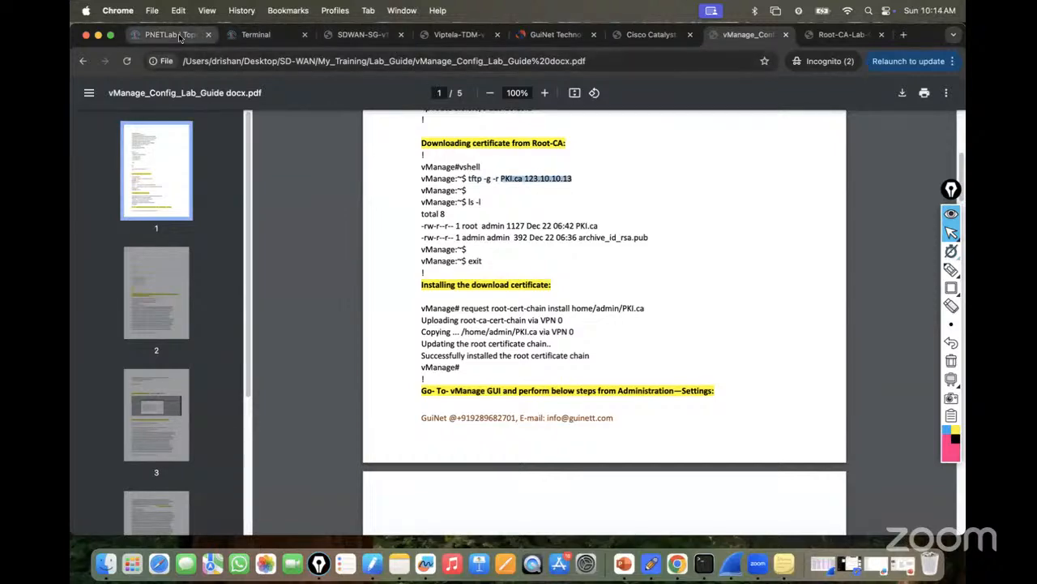
{"action": "left_click", "coordinate": [256, 35]}
{"action": "type", "text": "PKI.ca 123.10.10"}
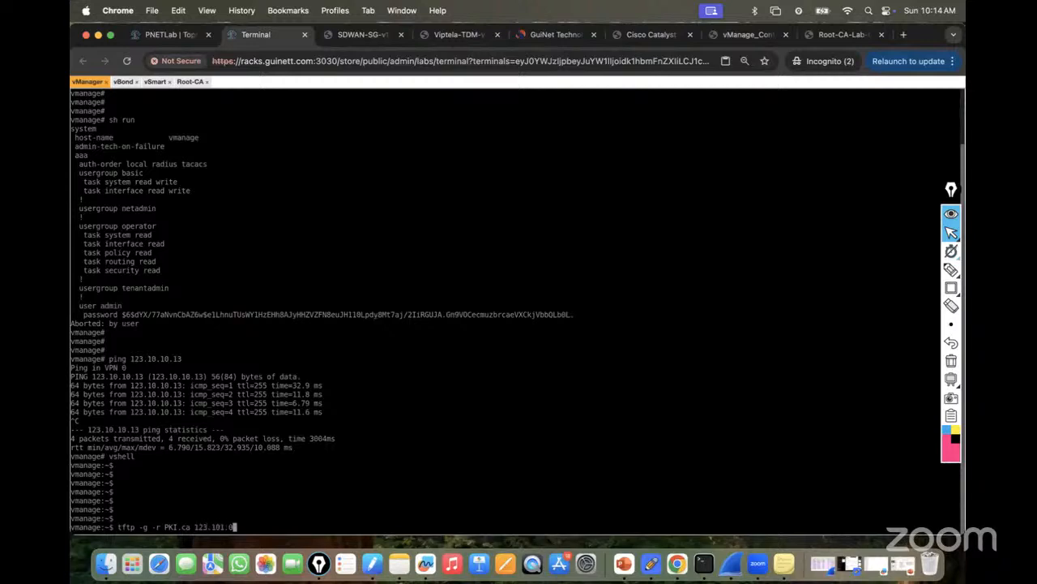
{"action": "key", "text": "BackSpace"}
{"action": "key", "text": "BackSpace"}
{"action": "type", "text": ".10.1"}
On the Root-CA router, turn on debug tftp packets.
{"action": "left_click", "coordinate": [189, 82]}
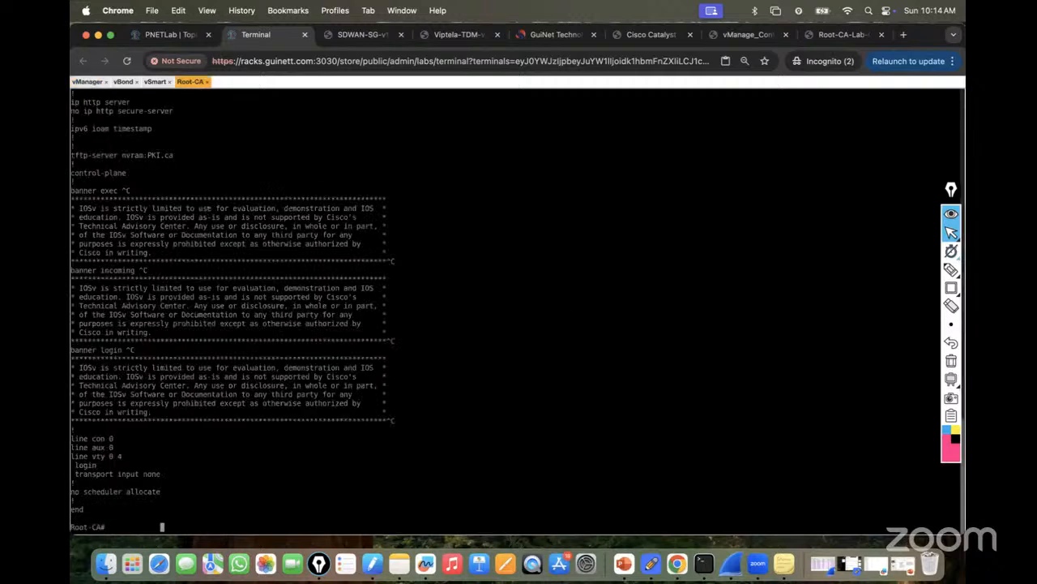
{"action": "key", "text": "Return"}
{"action": "key", "text": "Return"}
{"action": "key", "text": "Return"}
{"action": "key", "text": "Return"}
{"action": "key", "text": "Return"}
{"action": "key", "text": "Return"}
{"action": "key", "text": "Return"}
{"action": "key", "text": "Return"}
{"action": "key", "text": "Return"}
{"action": "key", "text": "Return"}
{"action": "key", "text": "Return"}
{"action": "type", "text": "debi"}
{"action": "key", "text": "Tab"}
{"action": "key", "text": "BackSpace"}
{"action": "type", "text": "ug t"}
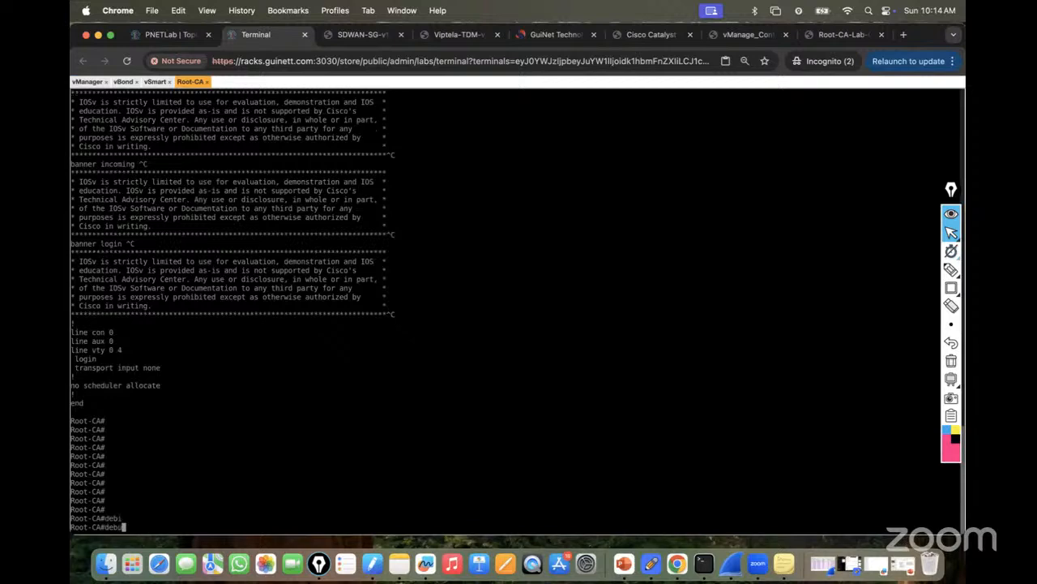
{"action": "key", "text": "Tab"}
{"action": "type", "text": "tft"}
{"action": "key", "text": "Tab"}
{"action": "type", "text": "pa"}
{"action": "key", "text": "Tab"}
{"action": "key", "text": "Return"}
Turn on debug tftp events and display the Root-CA's logging buffer with show logging.
{"action": "type", "text": "debug t"}
{"action": "key", "text": "Tab"}
{"action": "type", "text": "tft"}
{"action": "key", "text": "Tab"}
{"action": "type", "text": "eve"}
{"action": "key", "text": "Tab"}
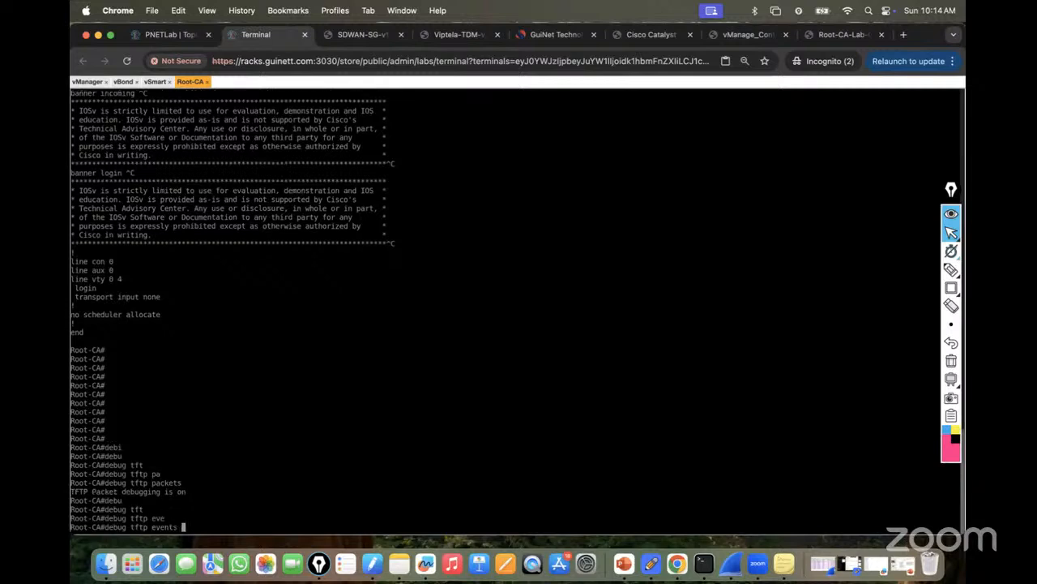
{"action": "key", "text": "Return"}
{"action": "key", "text": "Return"}
{"action": "key", "text": "Return"}
{"action": "key", "text": "Return"}
{"action": "key", "text": "Return"}
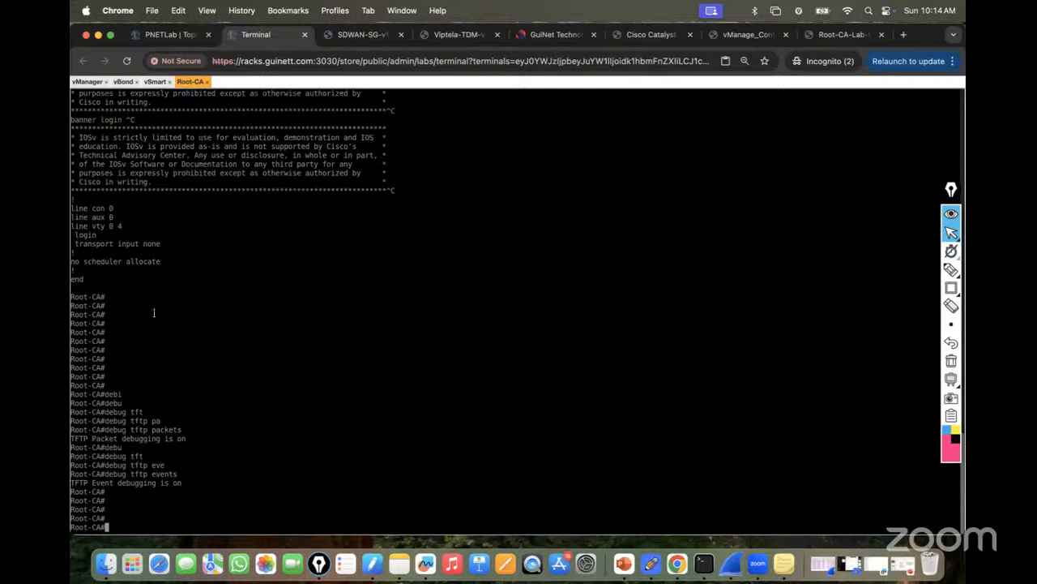
{"action": "type", "text": "sh logg"}
{"action": "key", "text": "Tab"}
{"action": "key", "text": "Return"}
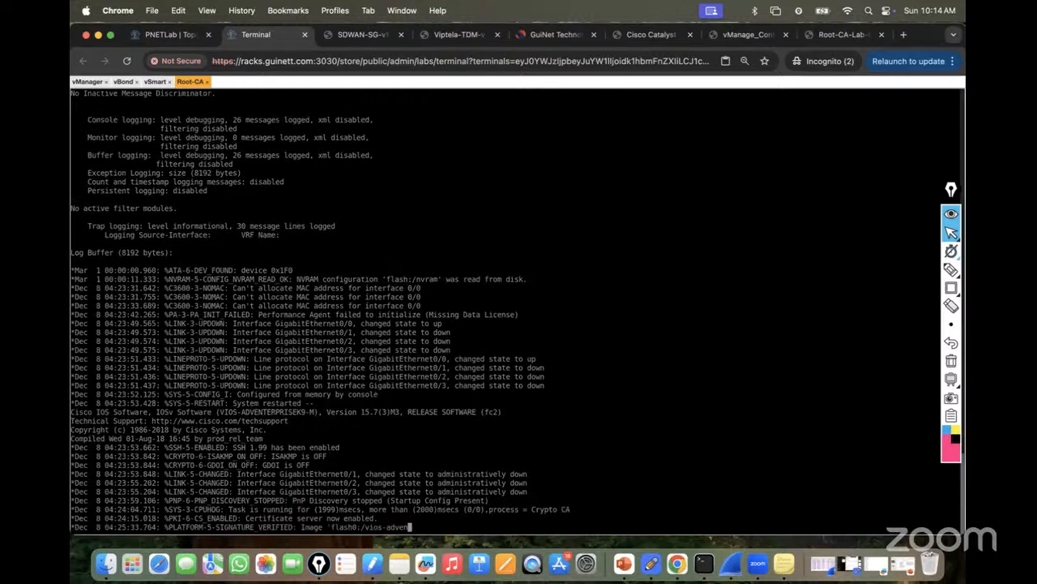
{"action": "key", "text": "Return"}
{"action": "key", "text": "Return"}
{"action": "key", "text": "Return"}
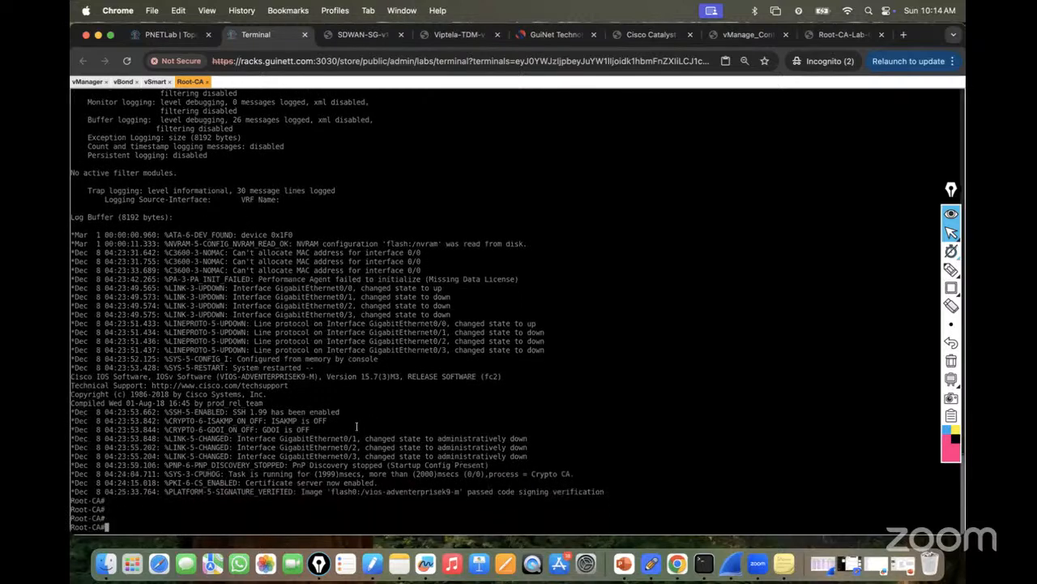
Run the PKI.ca TFTP download on vManage, then turn off Root-CA debugging with undebug all.
{"action": "left_click", "coordinate": [87, 82]}
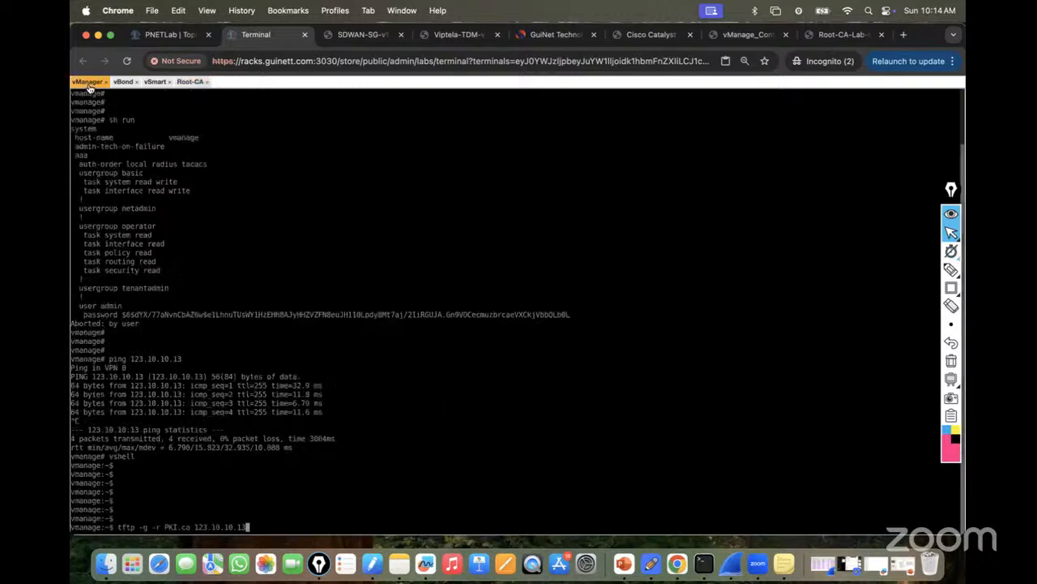
{"action": "key", "text": "Return"}
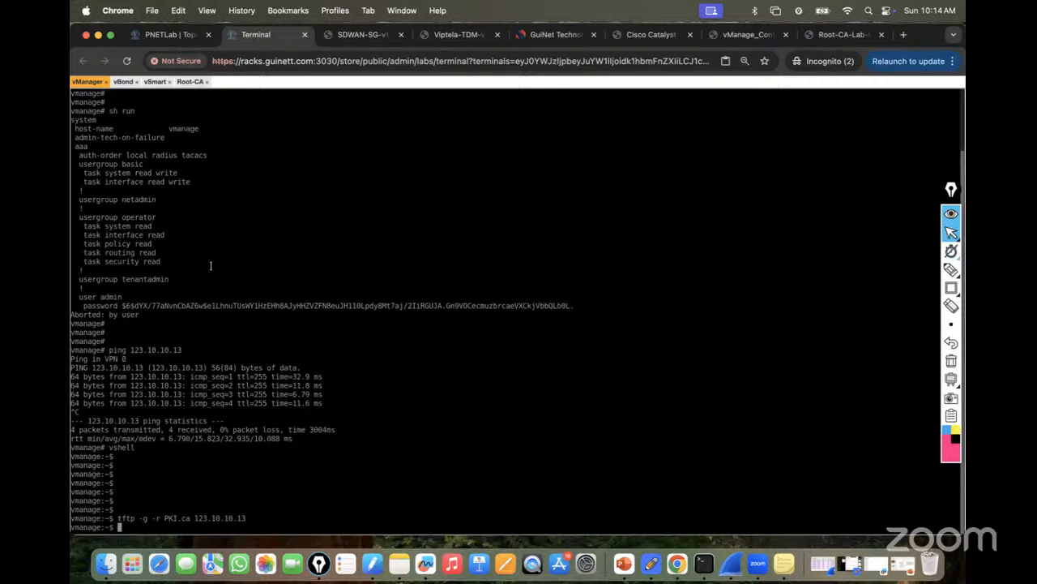
{"action": "left_click", "coordinate": [188, 81]}
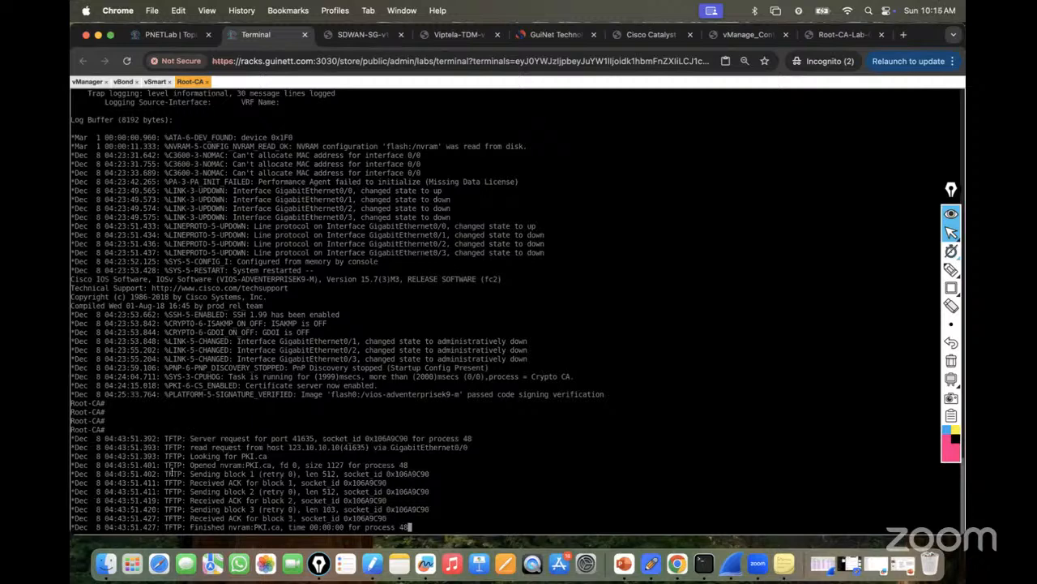
{"action": "key", "text": "Return"}
{"action": "type", "text": "u all"}
{"action": "key", "text": "Tab"}
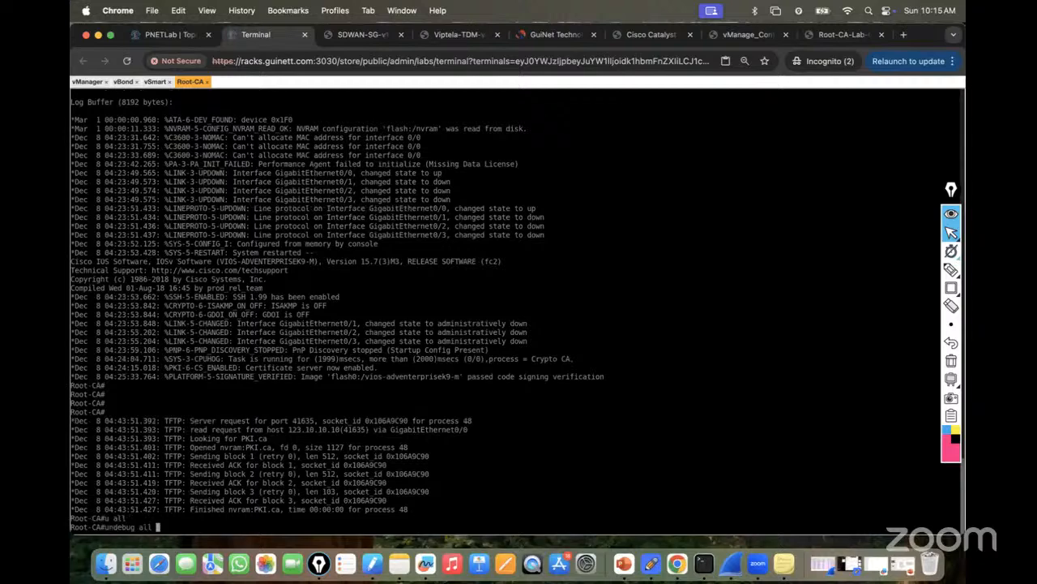
{"action": "key", "text": "Return"}
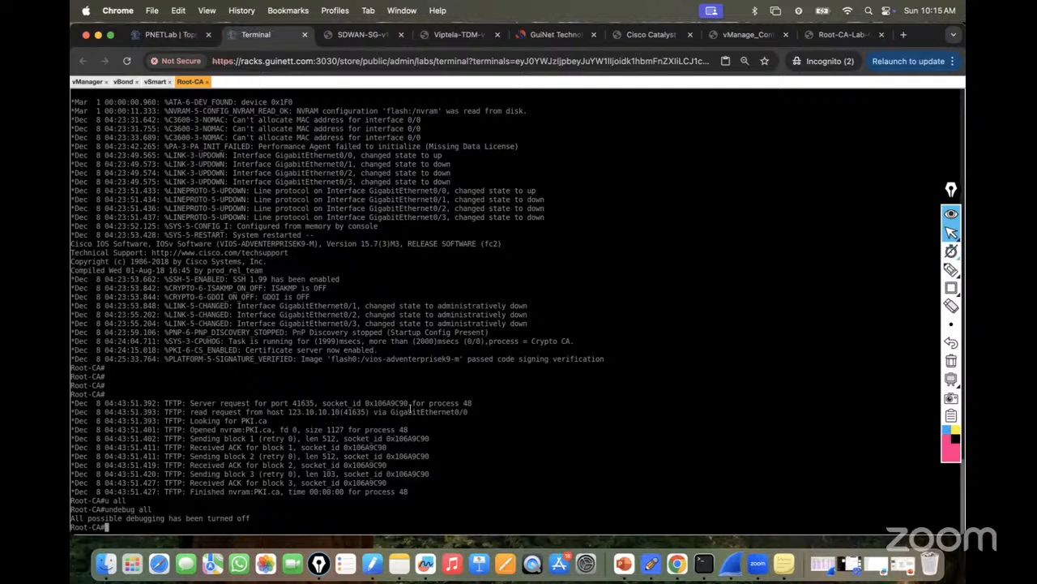
Highlight the PKI.ca request and finished transfer lines in the Root-CA log, then return to vManage.
{"action": "mouse_move", "coordinate": [242, 421]}
{"action": "left_mouse_down"}
{"action": "mouse_move", "coordinate": [267, 421]}
{"action": "mouse_move", "coordinate": [248, 432]}
{"action": "mouse_move", "coordinate": [258, 431]}
{"action": "left_mouse_up"}
{"action": "left_click_drag", "start_coordinate": [191, 491], "coordinate": [245, 500]}
{"action": "left_click", "coordinate": [197, 497]}
{"action": "left_click", "coordinate": [90, 82]}
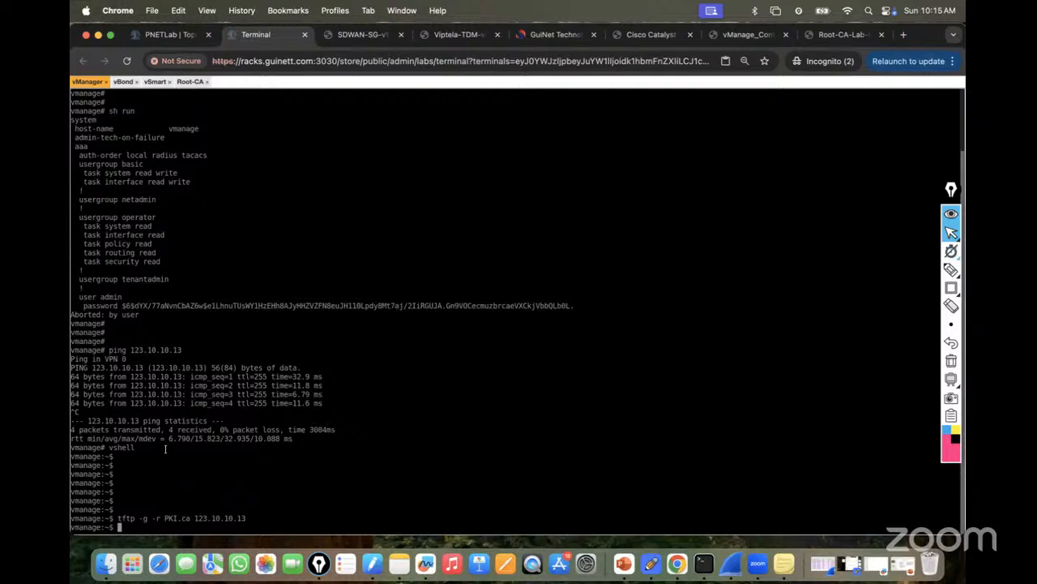
List vManage's home directory with ls -l, then print the 1127-byte PKI.ca certificate with more PKI.ca.
{"action": "type", "text": "ls -l"}
{"action": "key", "text": "Return"}
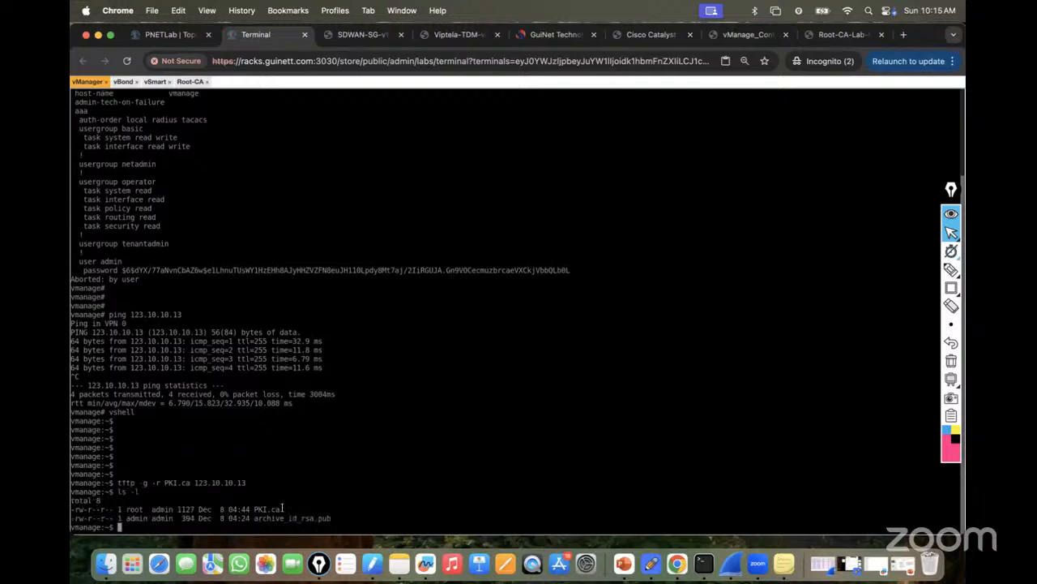
{"action": "left_click_drag", "start_coordinate": [282, 508], "coordinate": [252, 508]}
{"action": "key", "text": "super+c"}
{"action": "type", "text": "more"}
{"action": "key", "text": "super+v"}
{"action": "key", "text": "Return"}
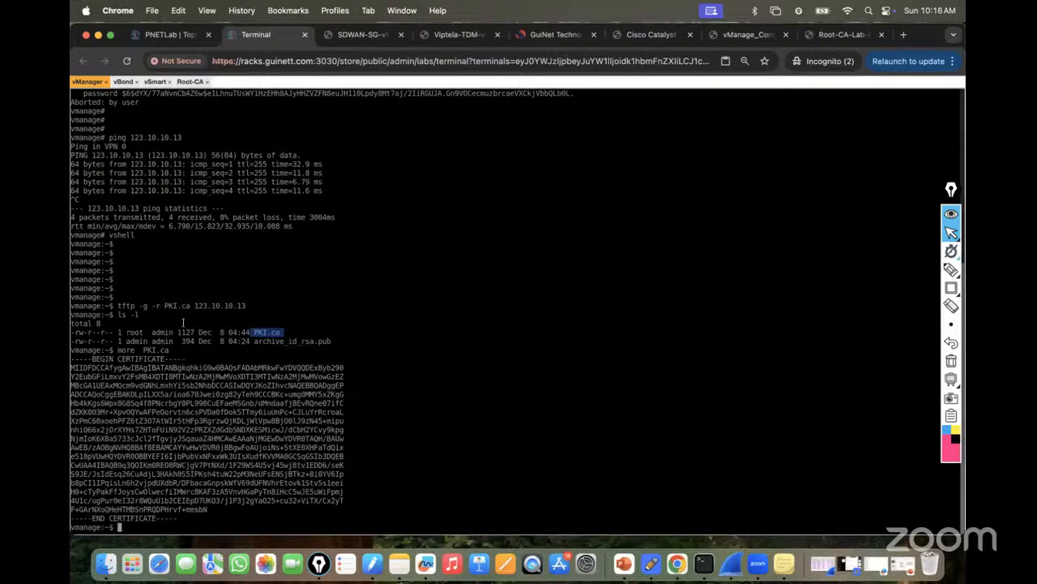
Print the Root-CA's nvram:PKI.ca certificate with more, then return to the vManager console.
{"action": "left_click", "coordinate": [191, 82]}
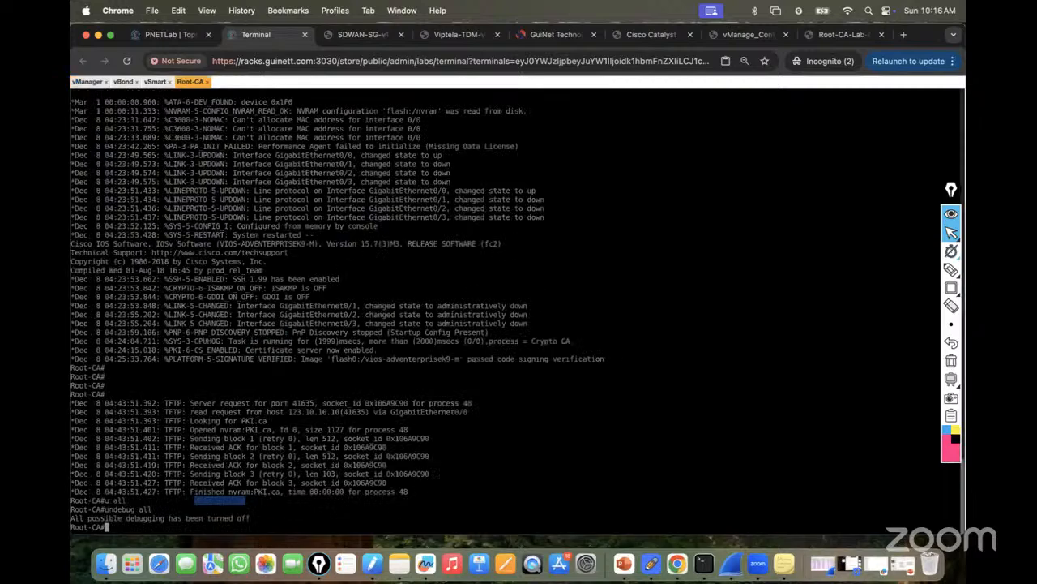
{"action": "key", "text": "Return"}
{"action": "key", "text": "Return"}
{"action": "key", "text": "Return"}
{"action": "type", "text": "dir "}
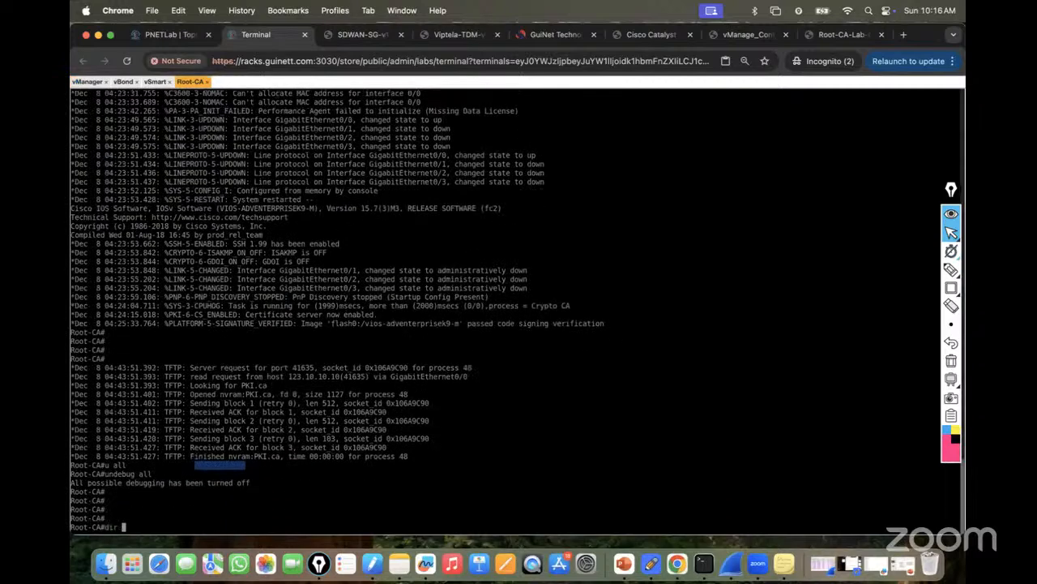
{"action": "type", "text": "?"}
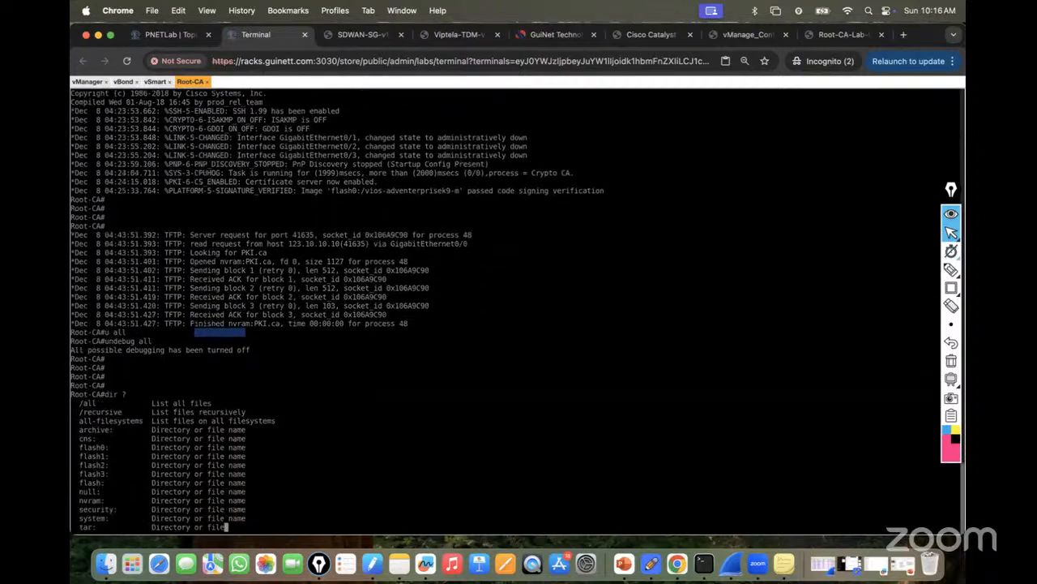
{"action": "key", "text": "BackSpace"}
{"action": "key", "text": "BackSpace"}
{"action": "key", "text": "BackSpace"}
{"action": "key", "text": "BackSpace"}
{"action": "key", "text": "BackSpace"}
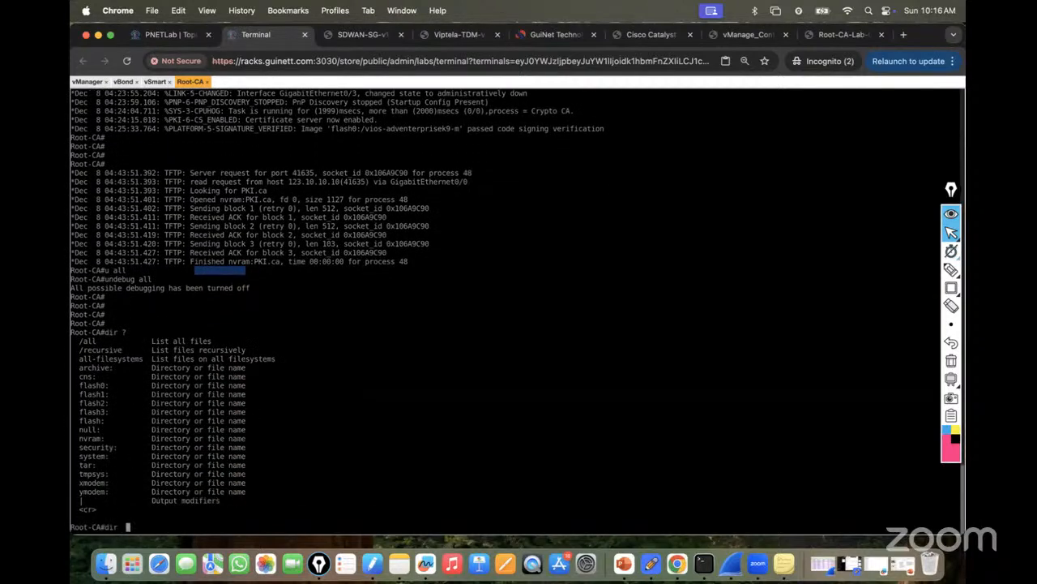
{"action": "type", "text": "more"}
{"action": "left_click_drag", "start_coordinate": [78, 439], "coordinate": [105, 439]}
{"action": "type", "text": "nvram:"}
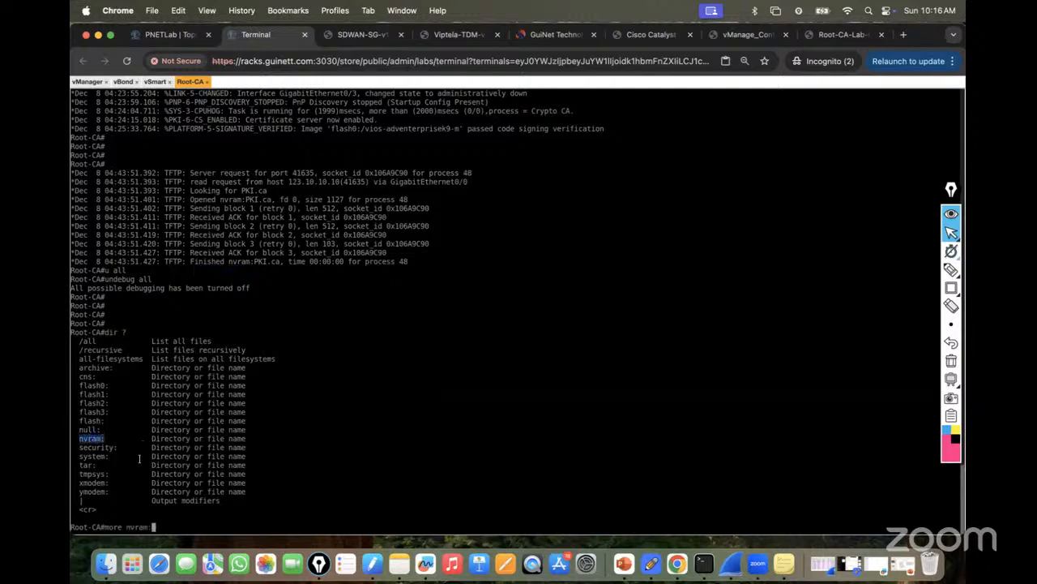
{"action": "type", "text": "PKI.ca"}
{"action": "key", "text": "Return"}
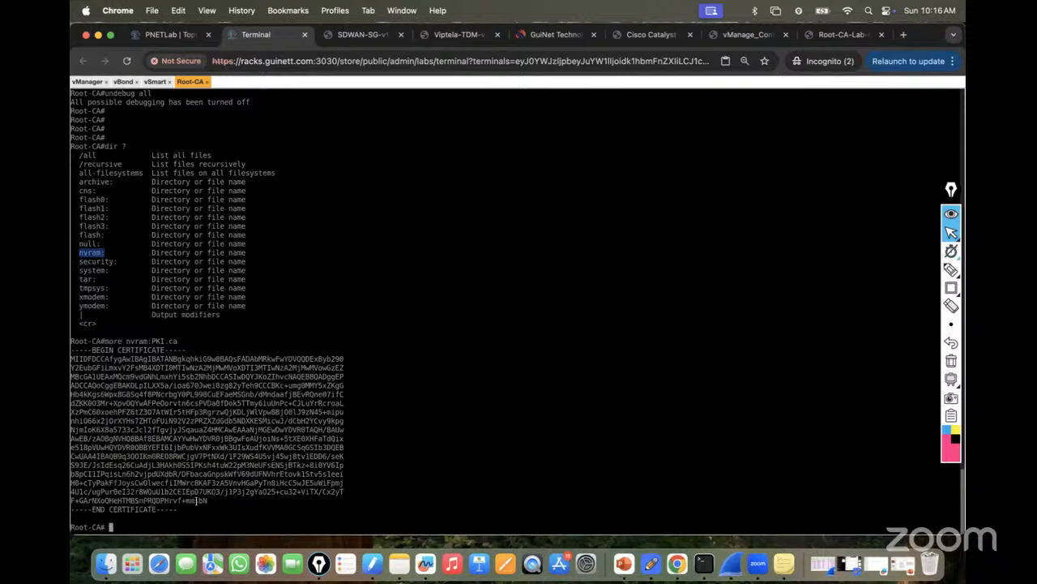
{"action": "left_click", "coordinate": [87, 82]}
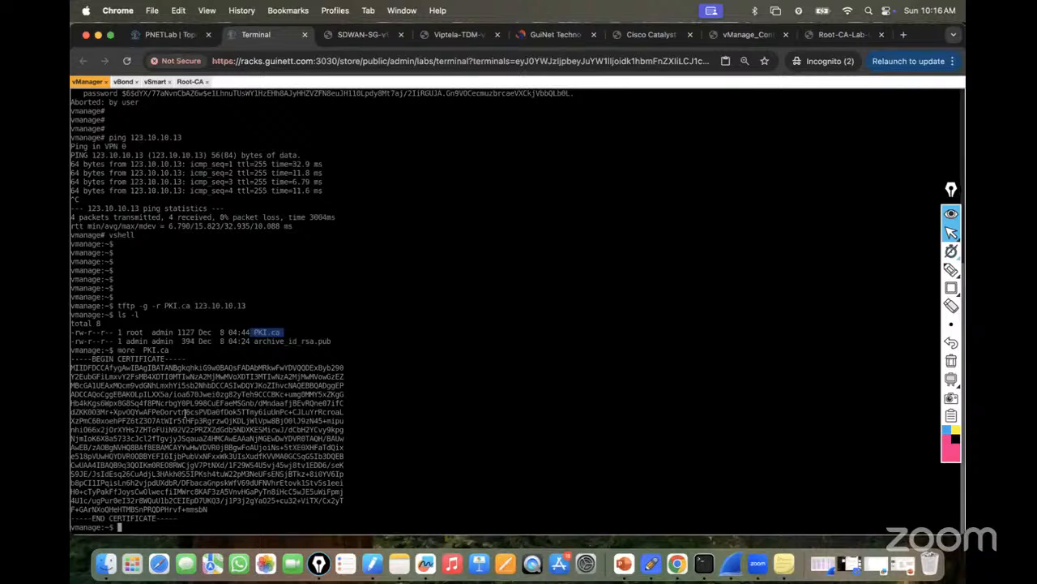
Copy the guide's 'request root-cert-chain install home/admin/PKI.ca' command and return to the terminal.
{"action": "key", "text": "Return"}
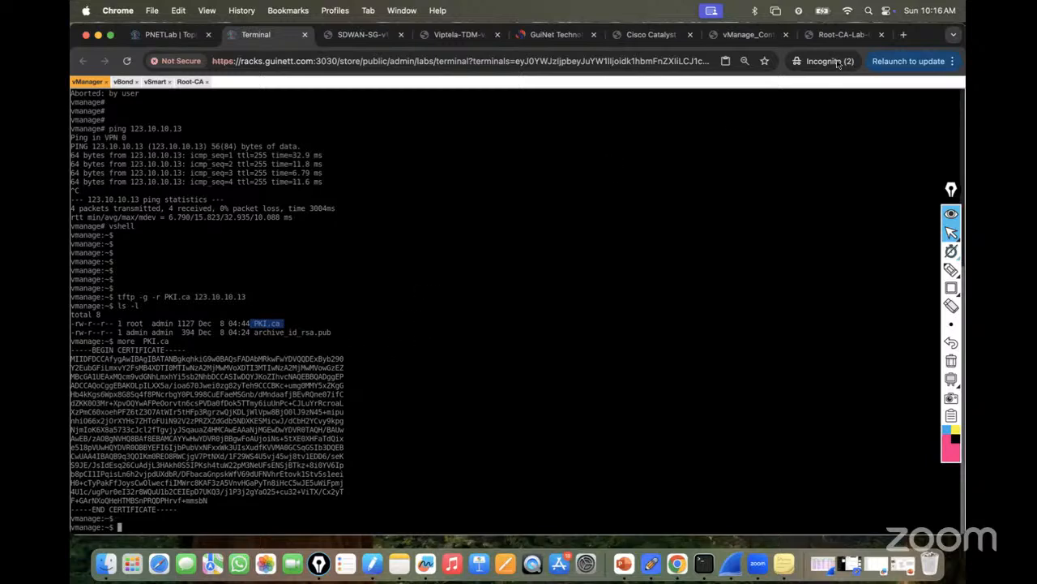
{"action": "left_click", "coordinate": [836, 33]}
{"action": "left_click", "coordinate": [734, 36]}
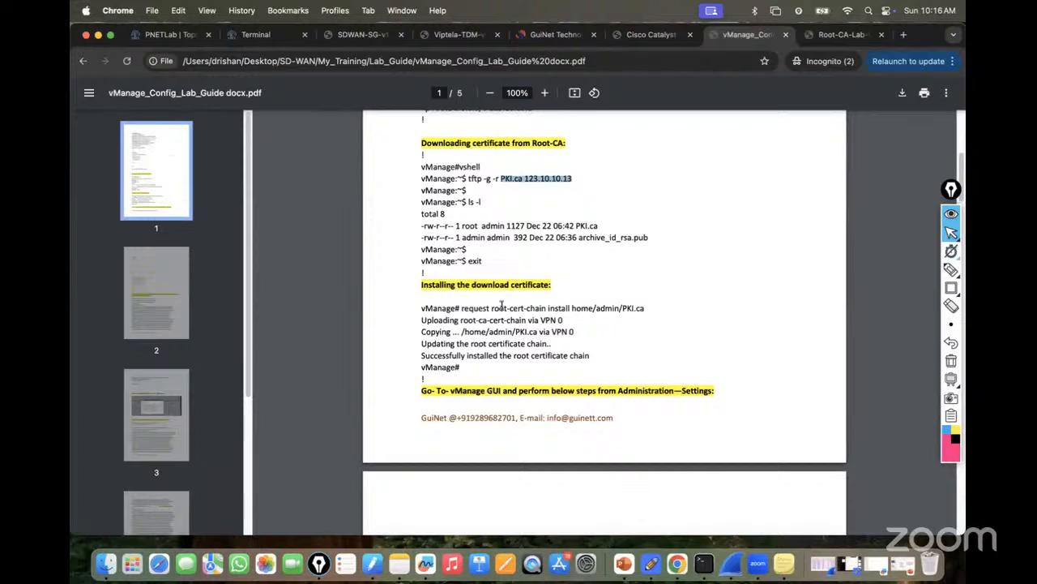
{"action": "left_click_drag", "start_coordinate": [461, 307], "coordinate": [648, 306]}
{"action": "key", "text": "super+c"}
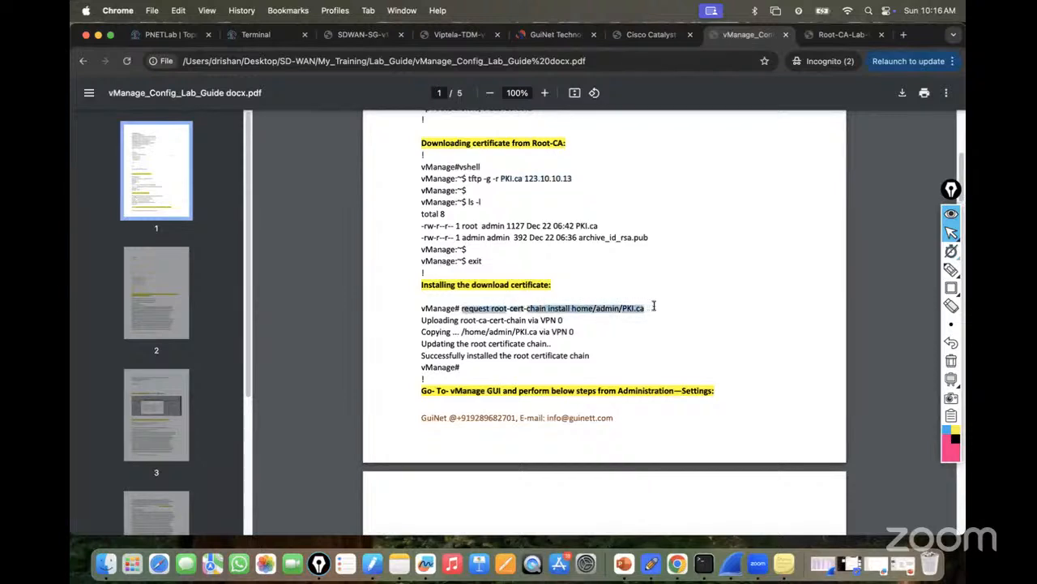
{"action": "right_click", "coordinate": [628, 309]}
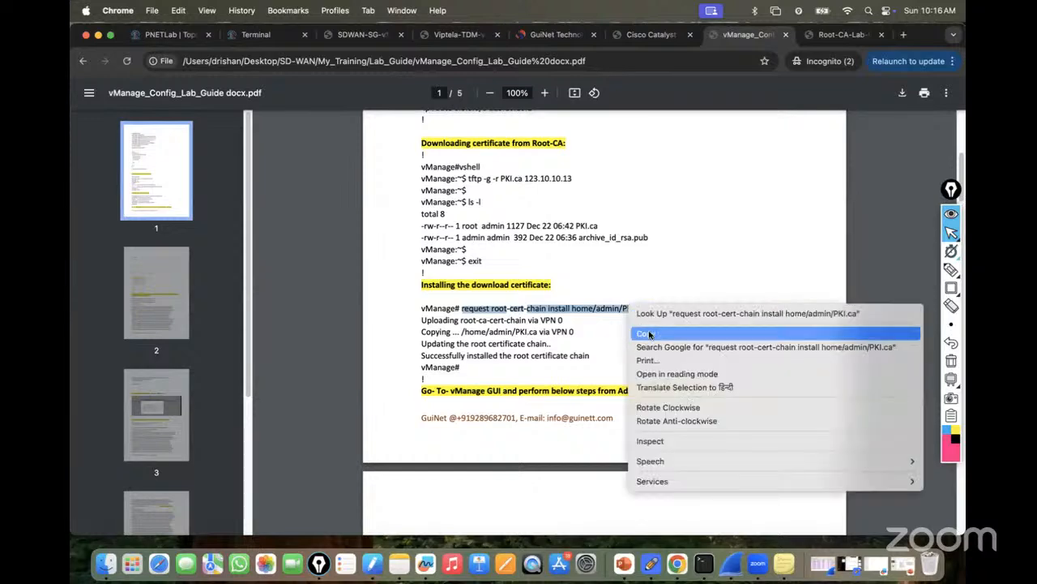
{"action": "left_click", "coordinate": [651, 333]}
{"action": "left_click", "coordinate": [255, 34]}
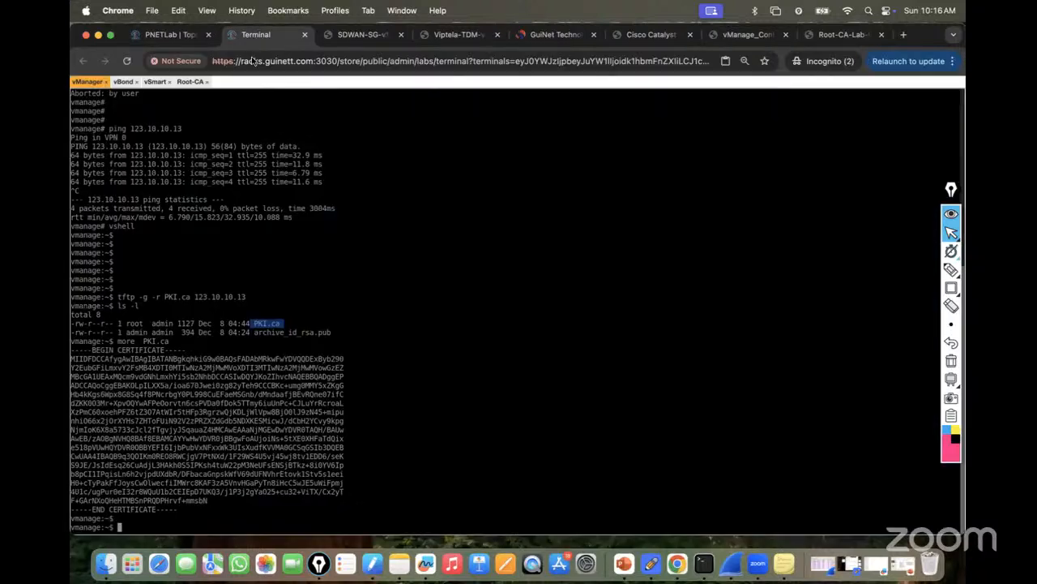
Exit the vshell and run request root-cert-chain install home/admin/PKI.ca on vManage.
{"action": "type", "text": "exit"}
{"action": "key", "text": "Return"}
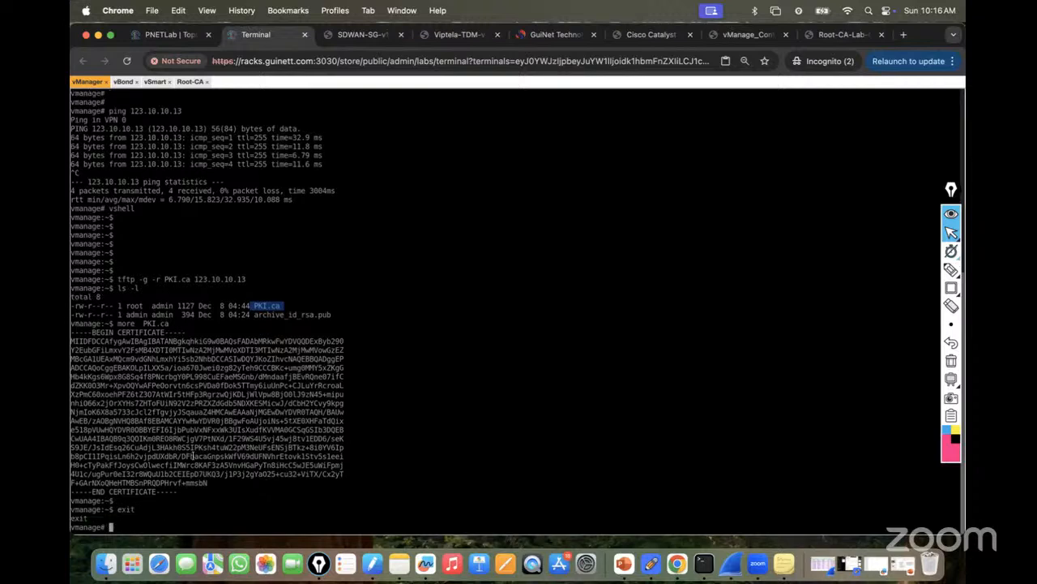
{"action": "key", "text": "super+v"}
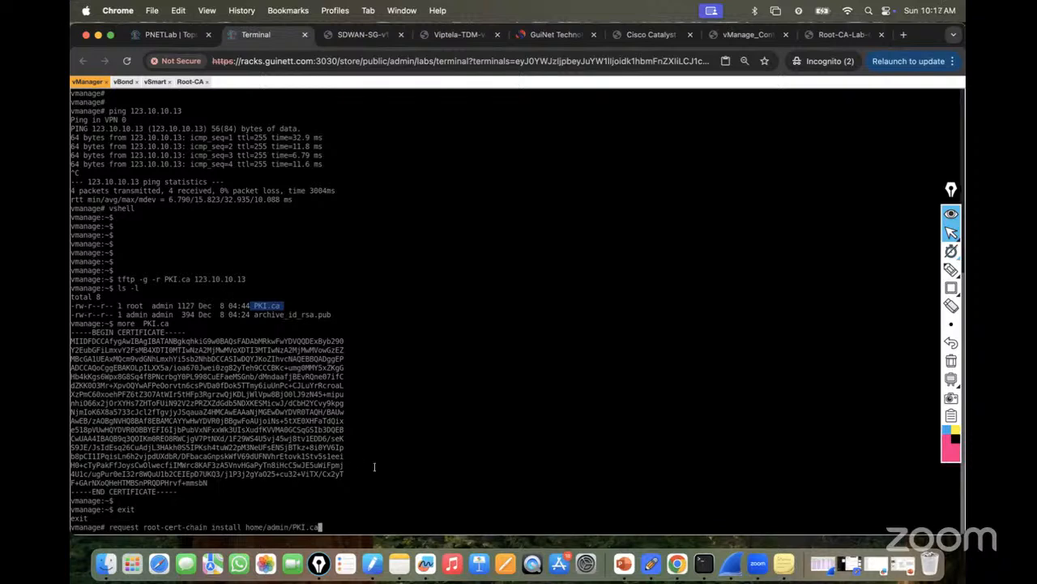
{"action": "key", "text": "Return"}
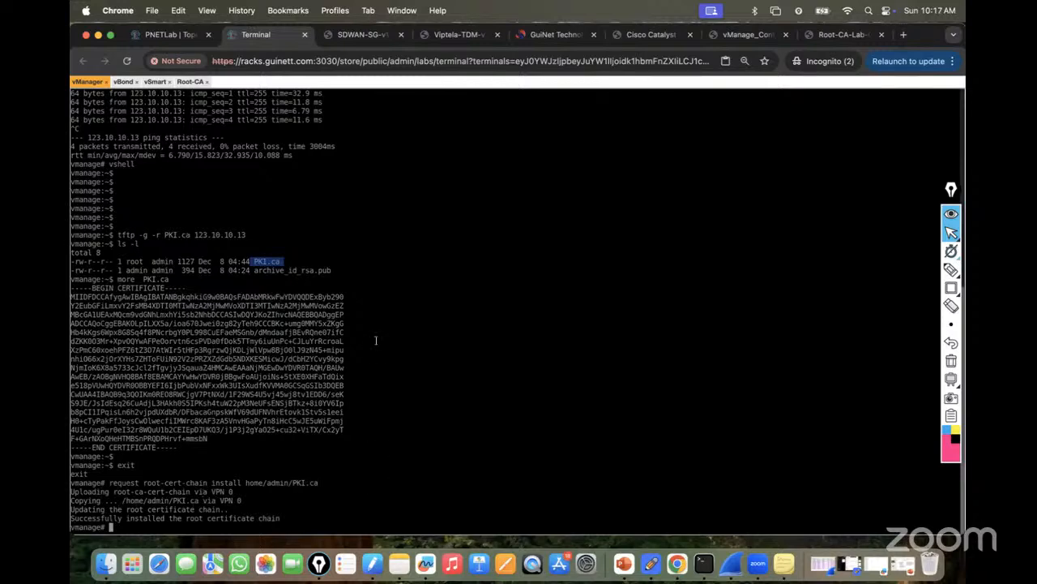
{"action": "left_click", "coordinate": [739, 35]}
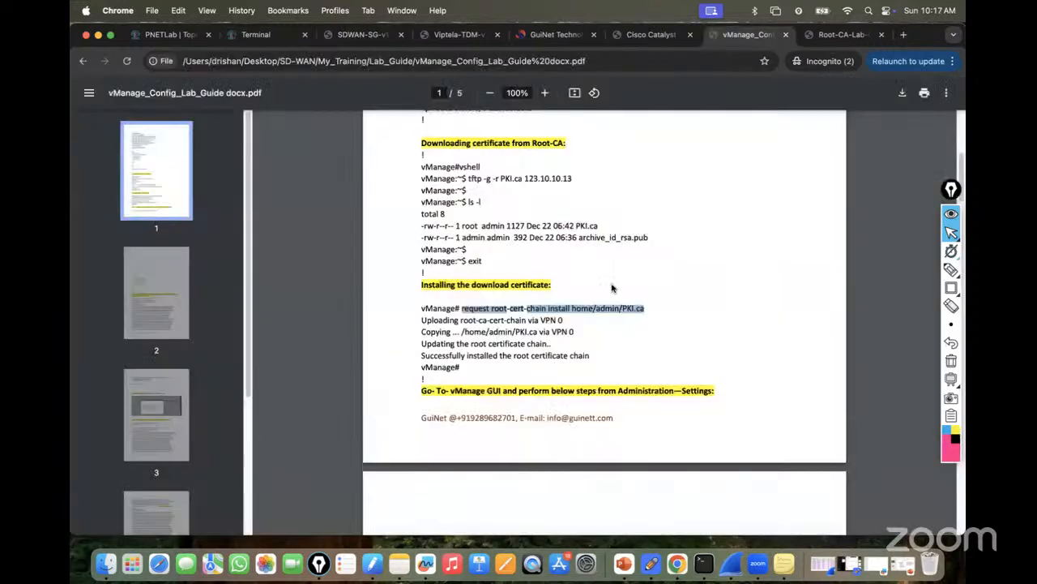
{"action": "scroll", "coordinate": [611, 288], "scroll_direction": "down", "scroll_amount": 5}
{"action": "scroll", "coordinate": [607, 279], "scroll_direction": "down", "scroll_amount": 2}
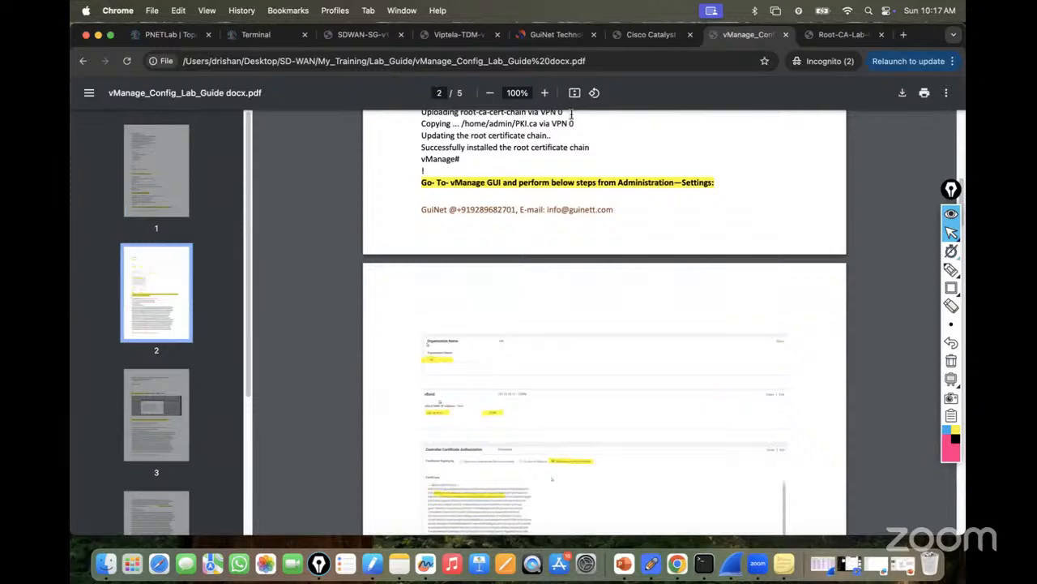
{"action": "left_click", "coordinate": [545, 92]}
{"action": "scroll", "coordinate": [578, 327], "scroll_direction": "down", "scroll_amount": 2}
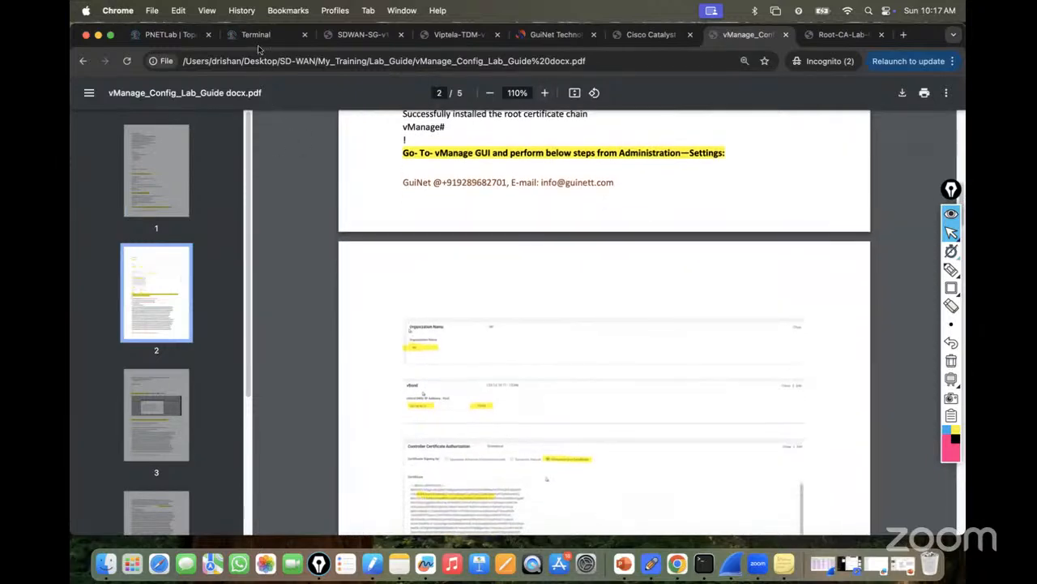
{"action": "left_click", "coordinate": [254, 34]}
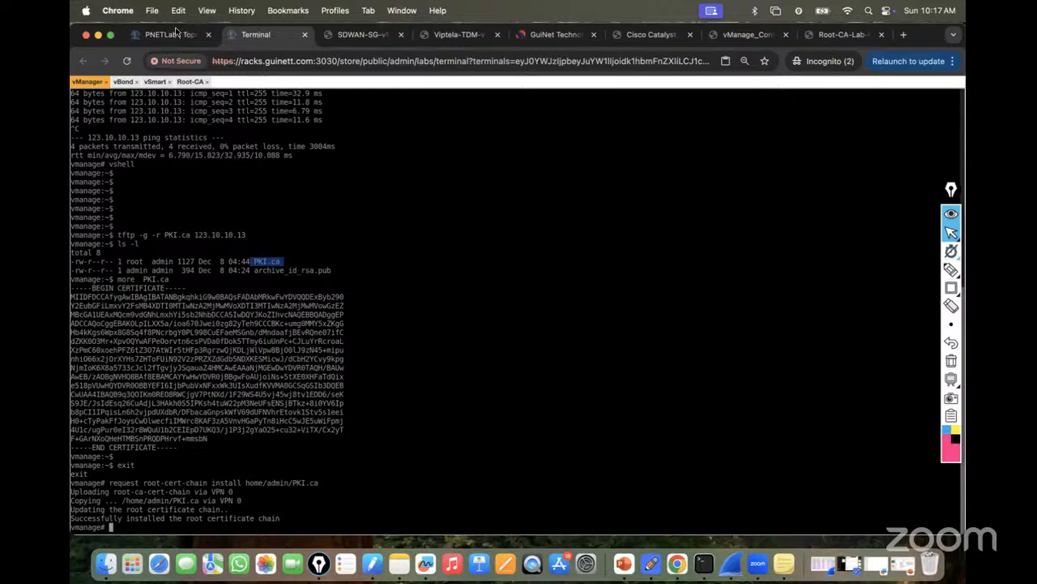
{"action": "left_click", "coordinate": [176, 32]}
Open the Windows node's console and log in with the account password.
{"action": "left_click", "coordinate": [117, 236]}
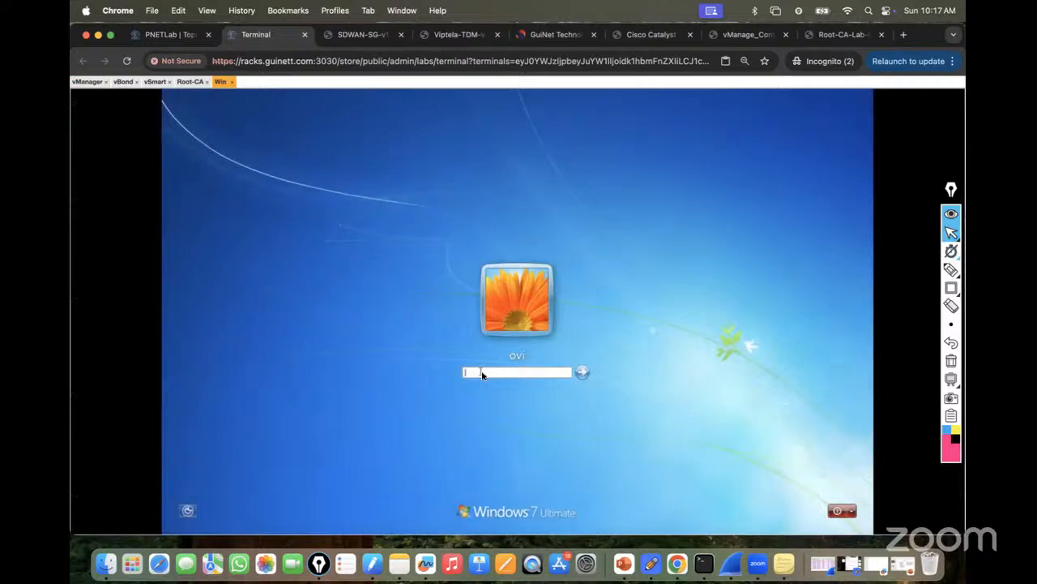
{"action": "type", "text": "***"}
{"action": "left_click", "coordinate": [583, 372]}
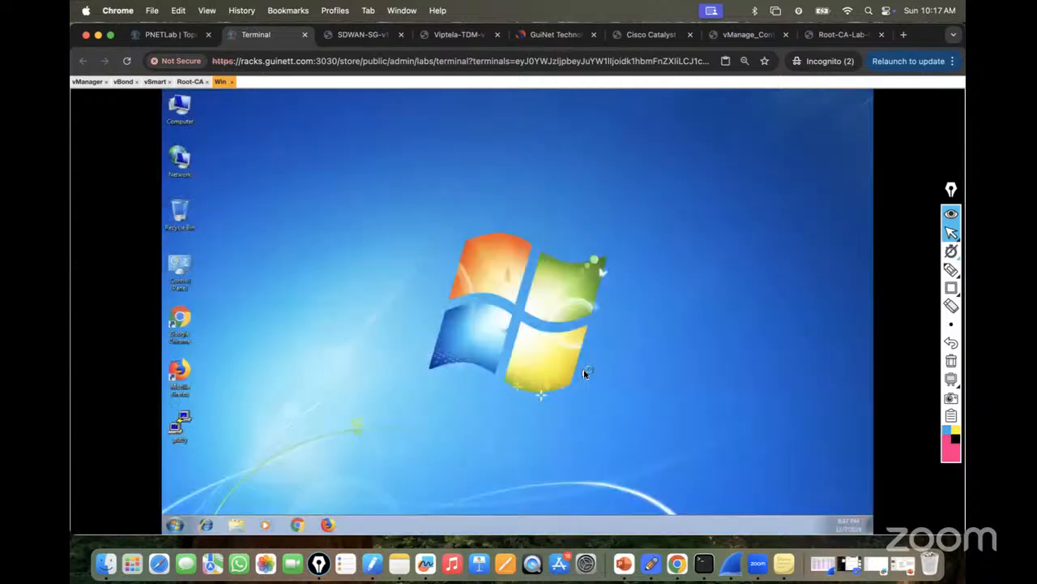
Launch Chrome and dismiss the network, restore, out-of-date and updates pop-ups.
{"action": "left_click", "coordinate": [298, 524]}
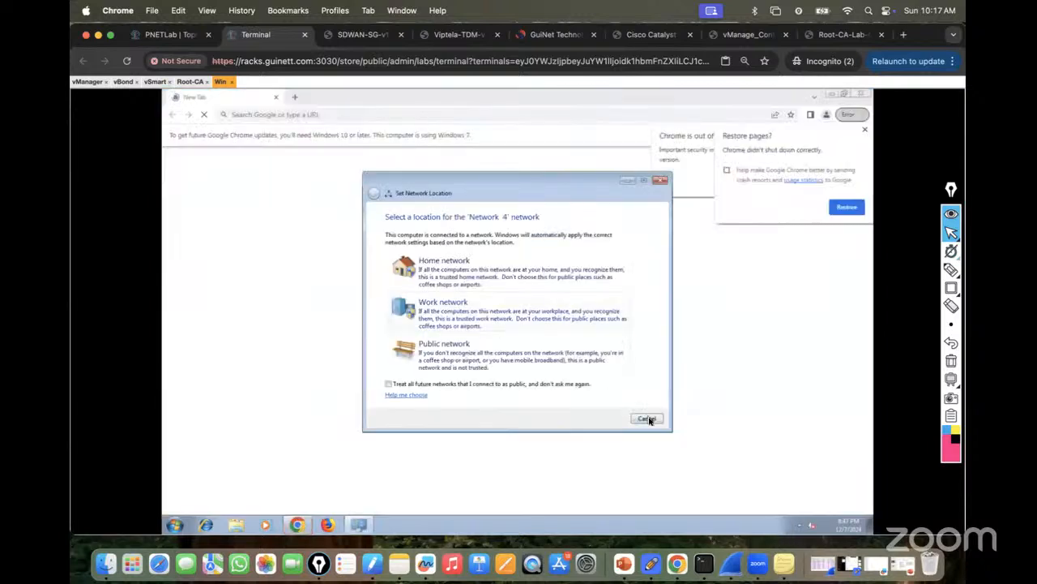
{"action": "left_click", "coordinate": [647, 418]}
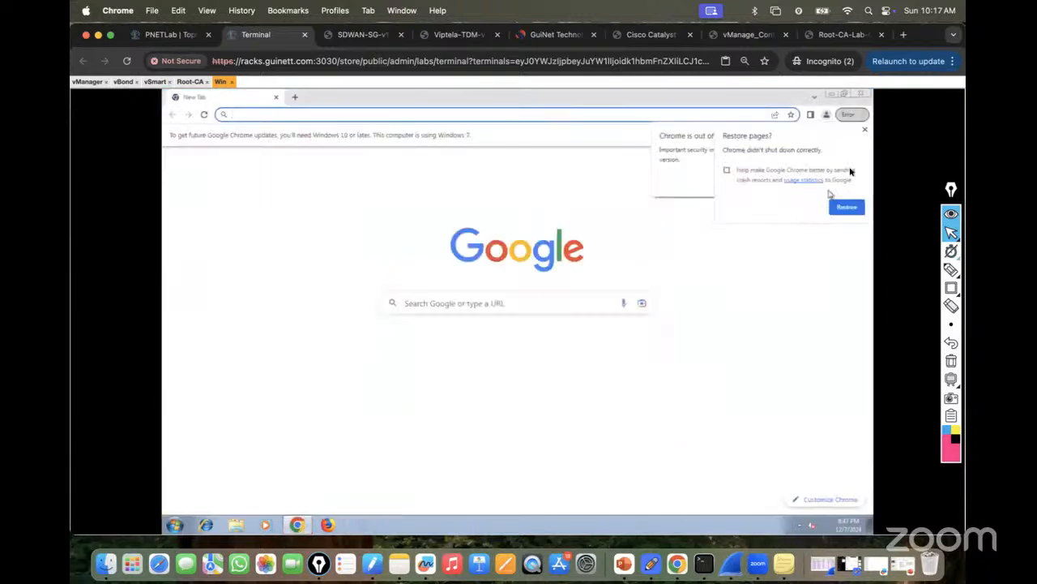
{"action": "left_click", "coordinate": [865, 130]}
{"action": "left_click", "coordinate": [843, 180]}
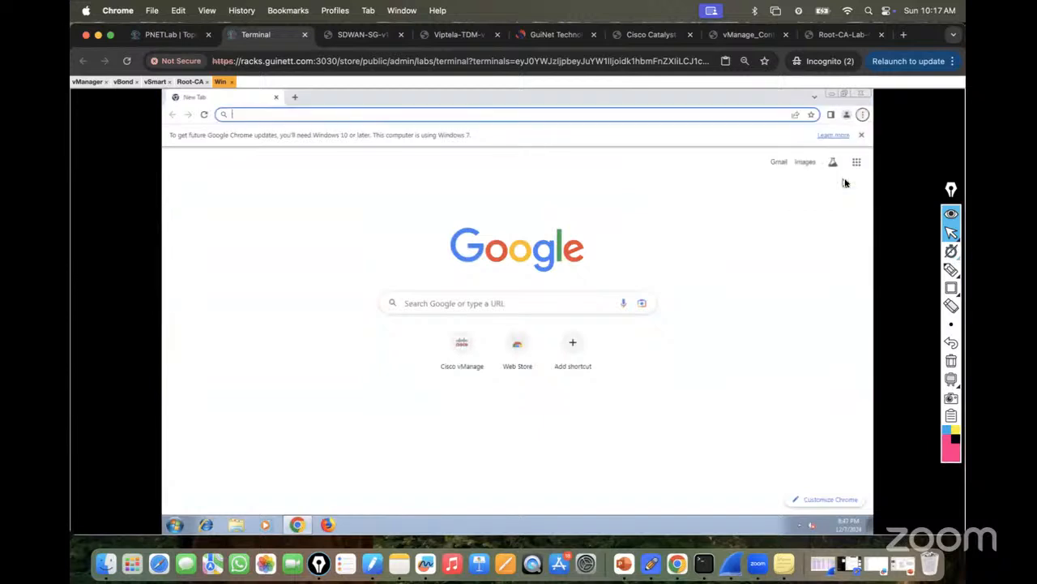
{"action": "left_click", "coordinate": [860, 134]}
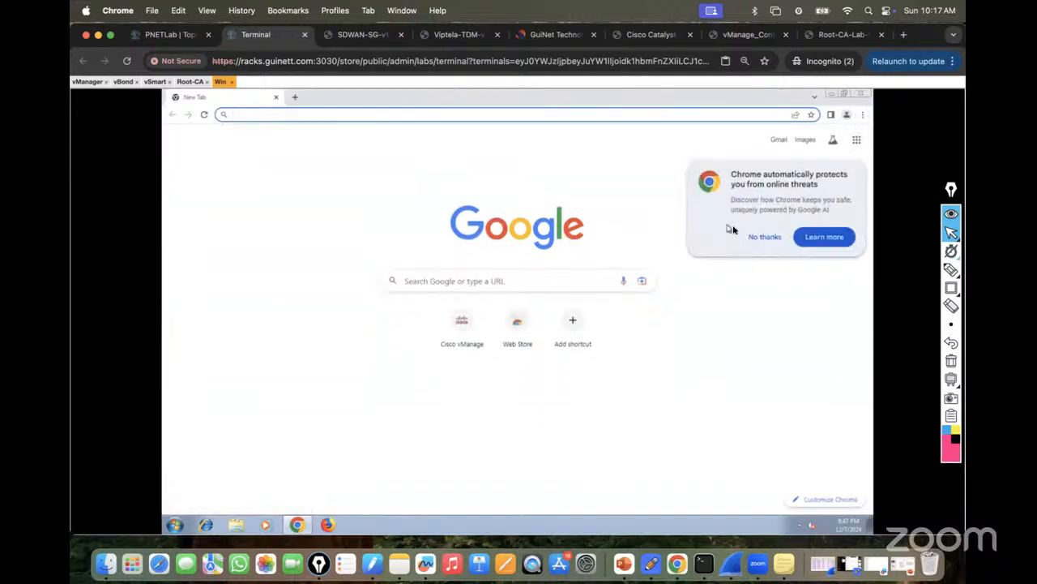
{"action": "left_click", "coordinate": [751, 237]}
{"action": "left_click", "coordinate": [312, 116]}
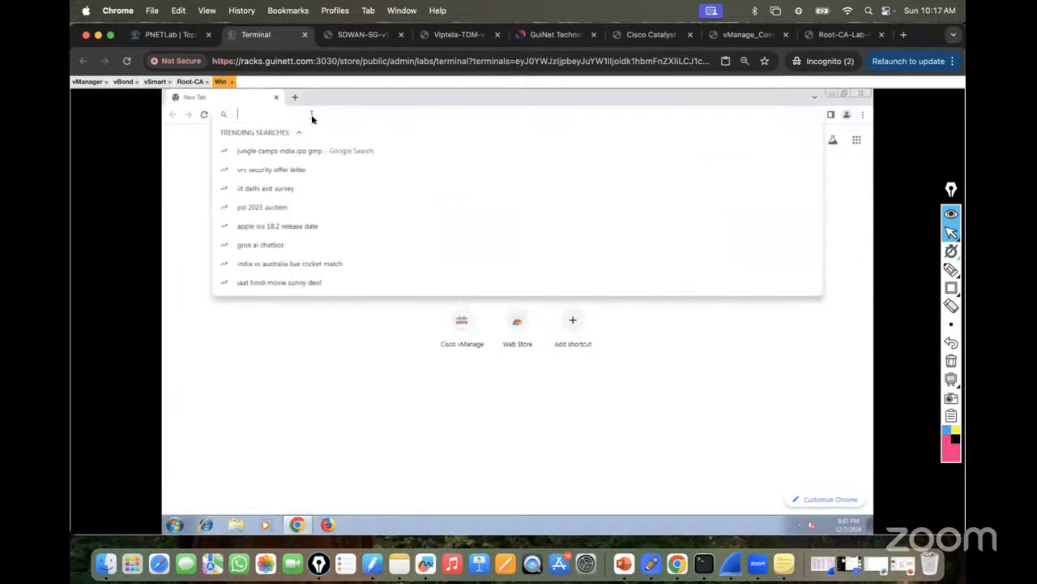
{"action": "type", "text": "https://192.168.10.1"}
{"action": "key", "text": "Right"}
{"action": "key", "text": "Return"}
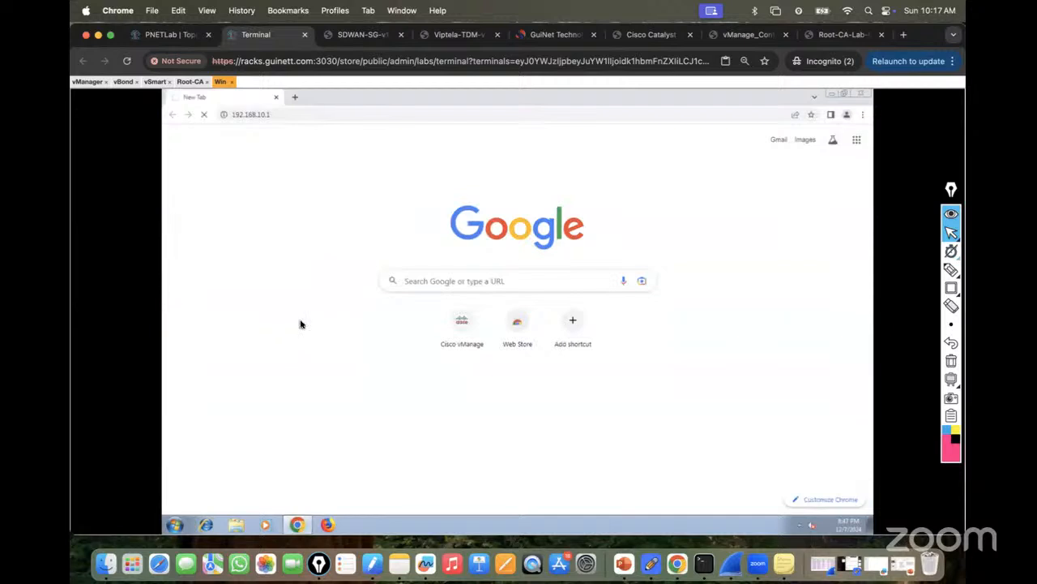
{"action": "left_click", "coordinate": [389, 378]}
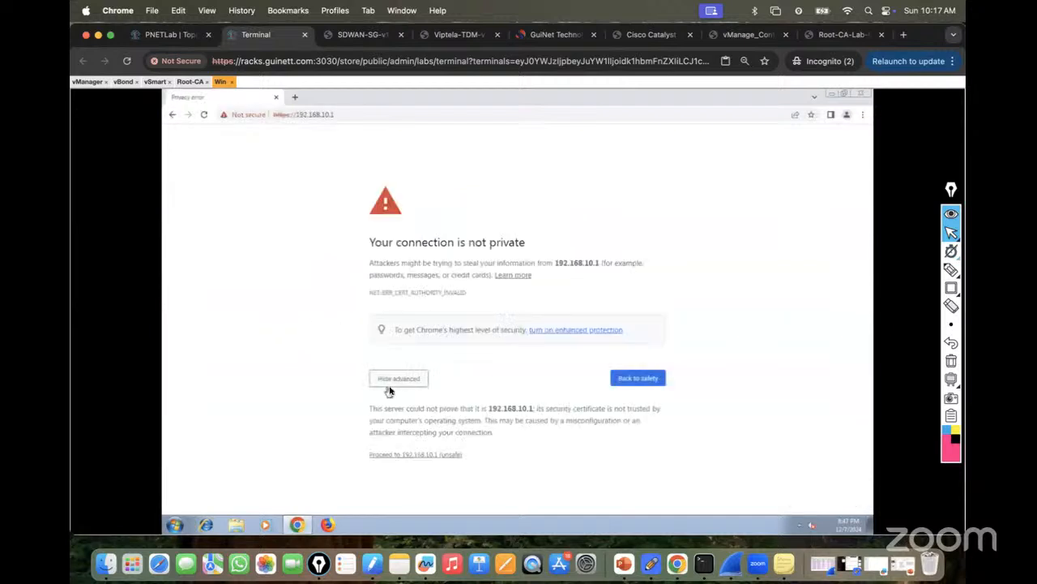
{"action": "left_click", "coordinate": [405, 454]}
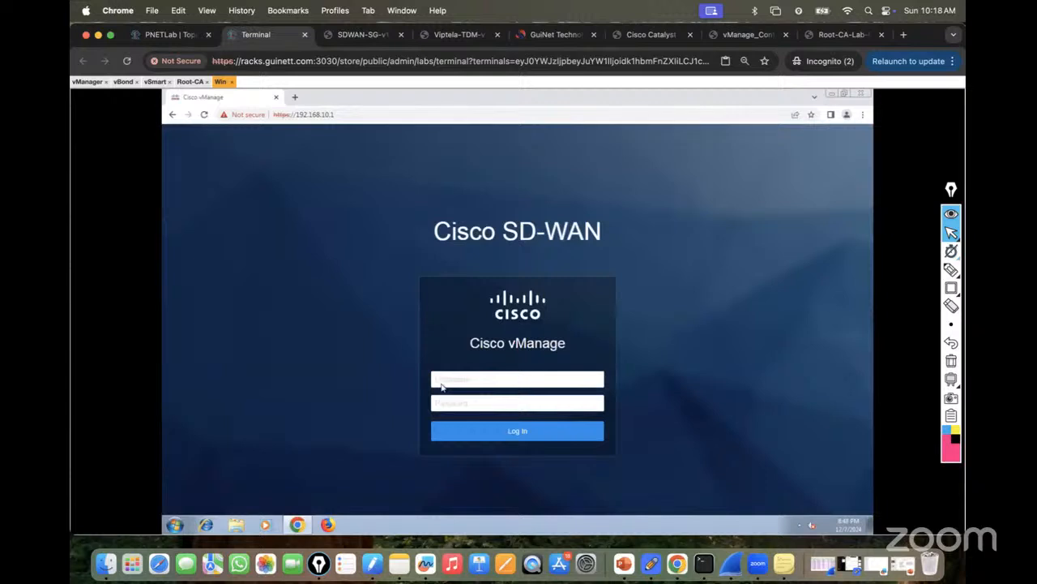
Log in to vManage with the admin username and password.
{"action": "type", "text": "admin"}
{"action": "key", "text": "Tab"}
{"action": "type", "text": "ad"}
{"action": "key", "text": "Return"}
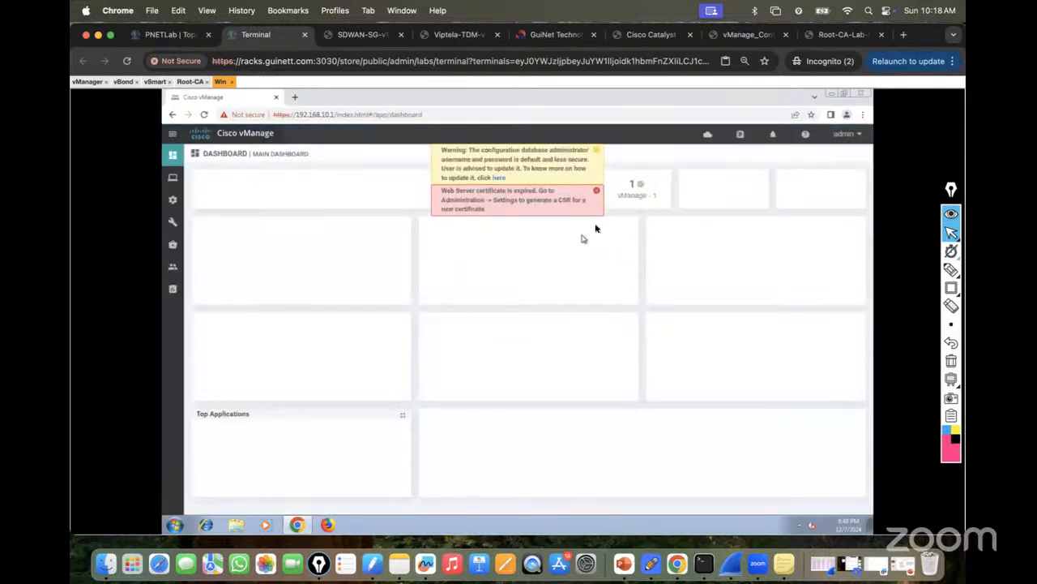
Dismiss the certificate and default-credentials notices and review the lab guide's next steps.
{"action": "left_click", "coordinate": [596, 191]}
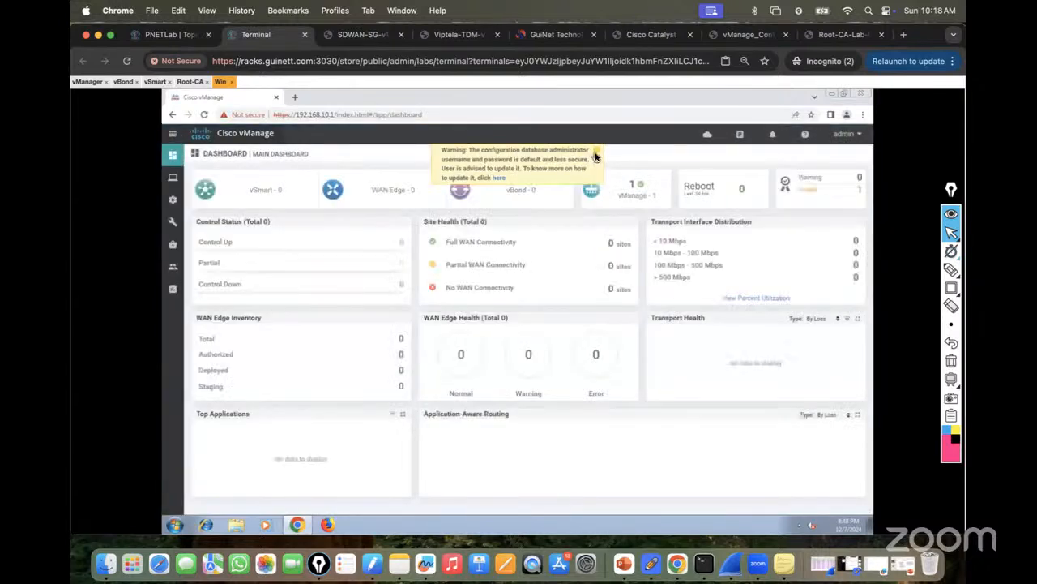
{"action": "left_click", "coordinate": [596, 154]}
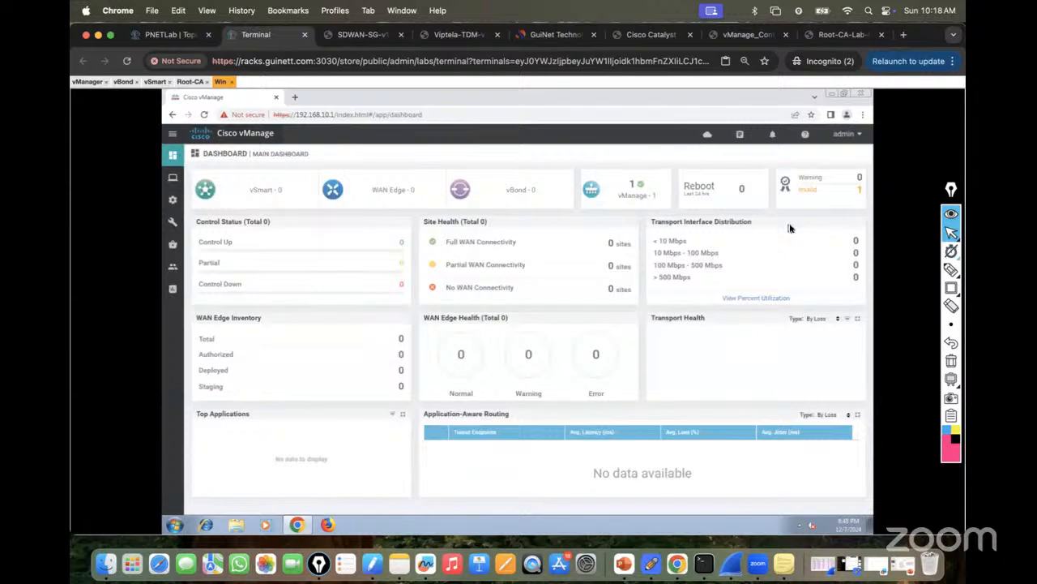
{"action": "left_click", "coordinate": [738, 37]}
{"action": "scroll", "coordinate": [584, 287], "scroll_direction": "down", "scroll_amount": 2}
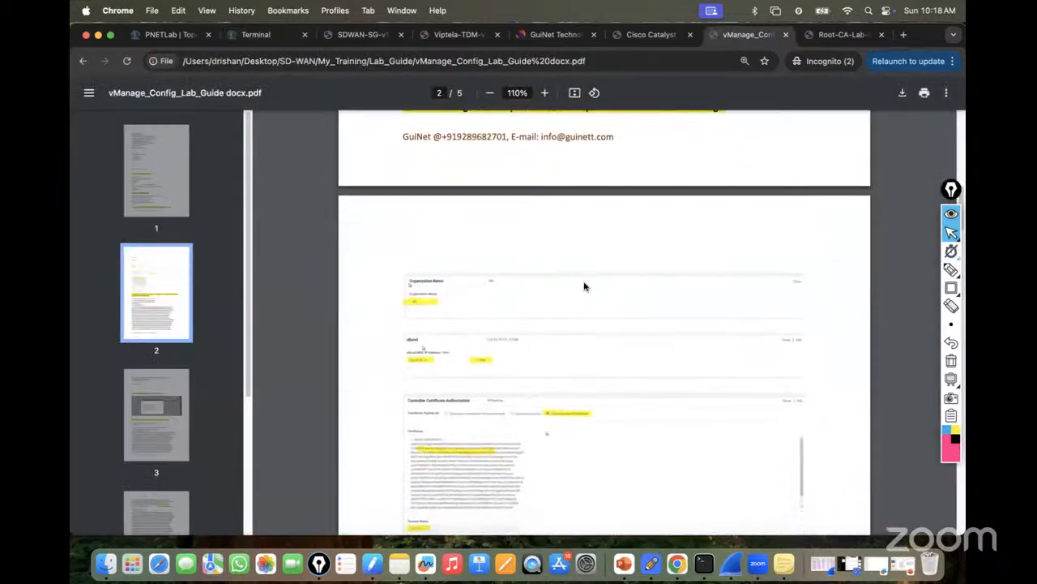
{"action": "scroll", "coordinate": [584, 286], "scroll_direction": "up", "scroll_amount": 5}
{"action": "scroll", "coordinate": [584, 286], "scroll_direction": "down", "scroll_amount": 2}
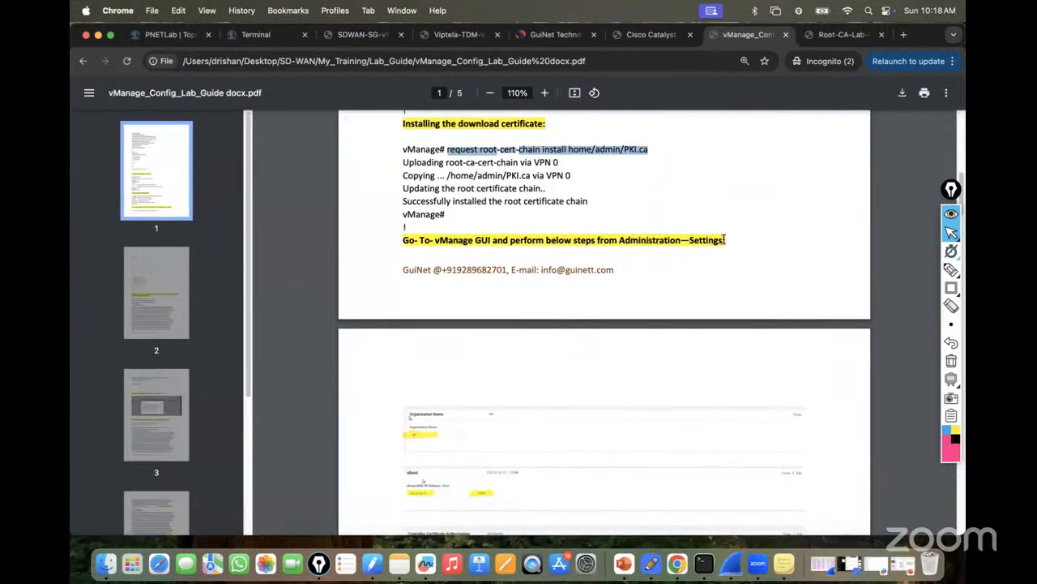
Navigate in vManage's sidebar to Administration > Settings.
{"action": "left_click", "coordinate": [251, 36]}
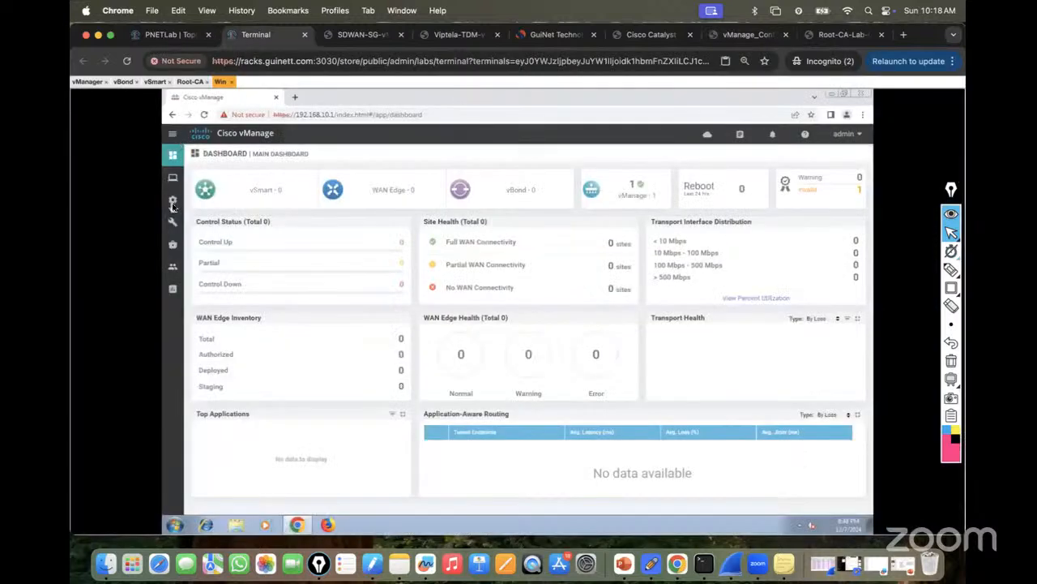
{"action": "left_click", "coordinate": [172, 201]}
{"action": "left_click", "coordinate": [173, 270]}
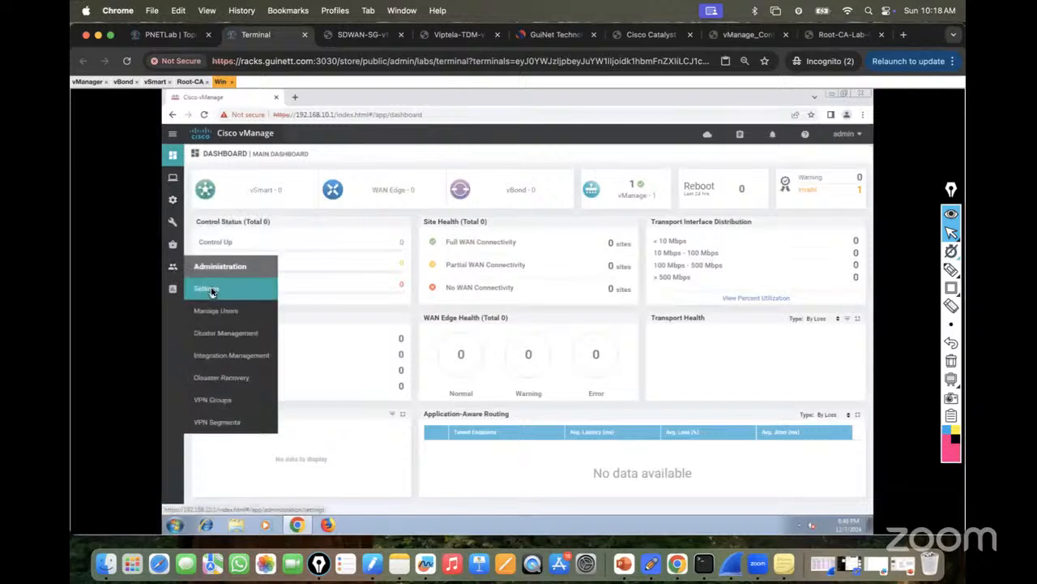
{"action": "left_click", "coordinate": [207, 288]}
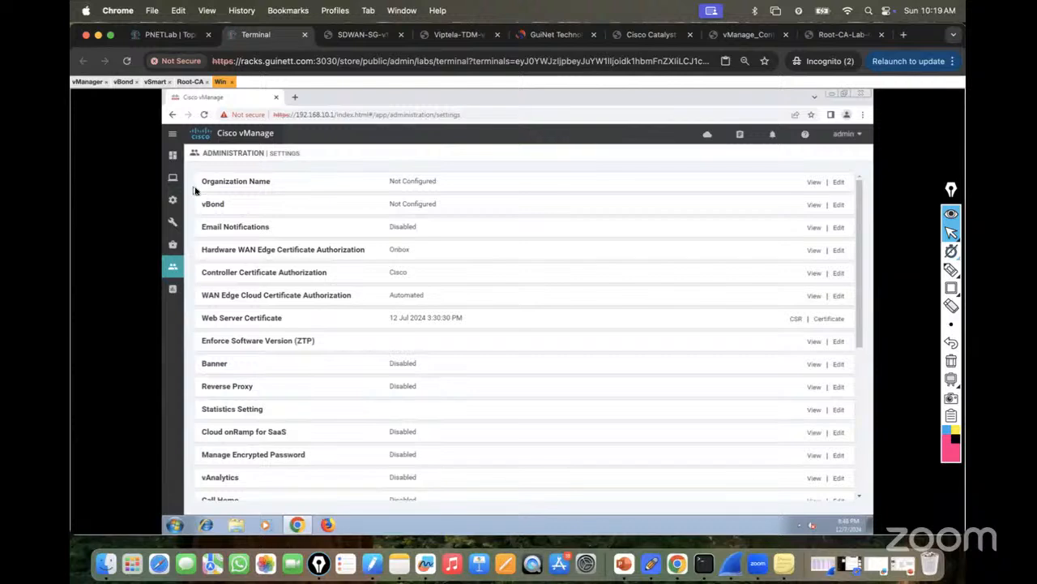
Set the Organization Name to lab in both fields and save it.
{"action": "left_click", "coordinate": [839, 183]}
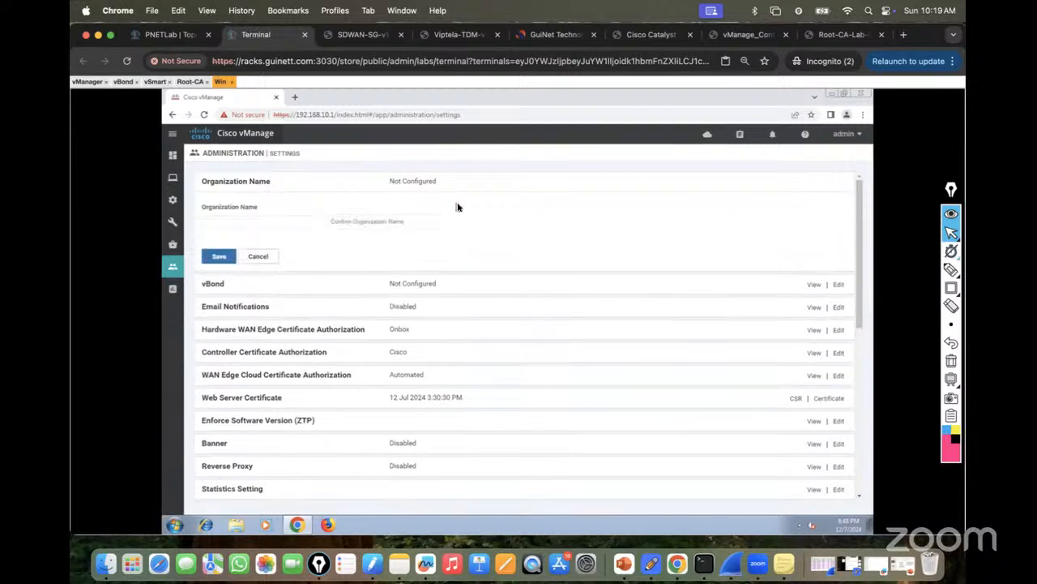
{"action": "left_click", "coordinate": [747, 35]}
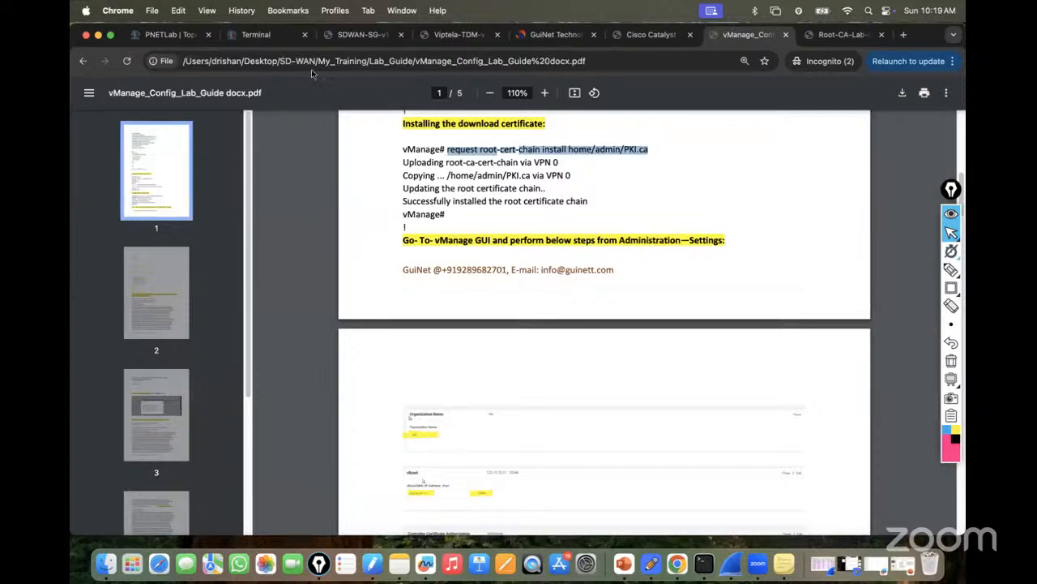
{"action": "left_click", "coordinate": [265, 35]}
{"action": "left_click", "coordinate": [240, 227]}
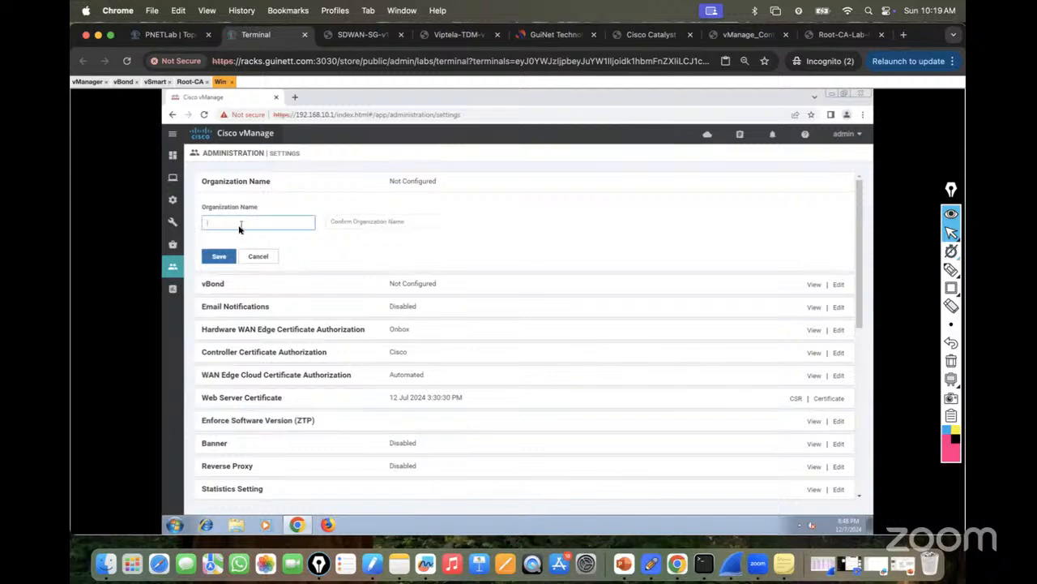
{"action": "left_click", "coordinate": [337, 227]}
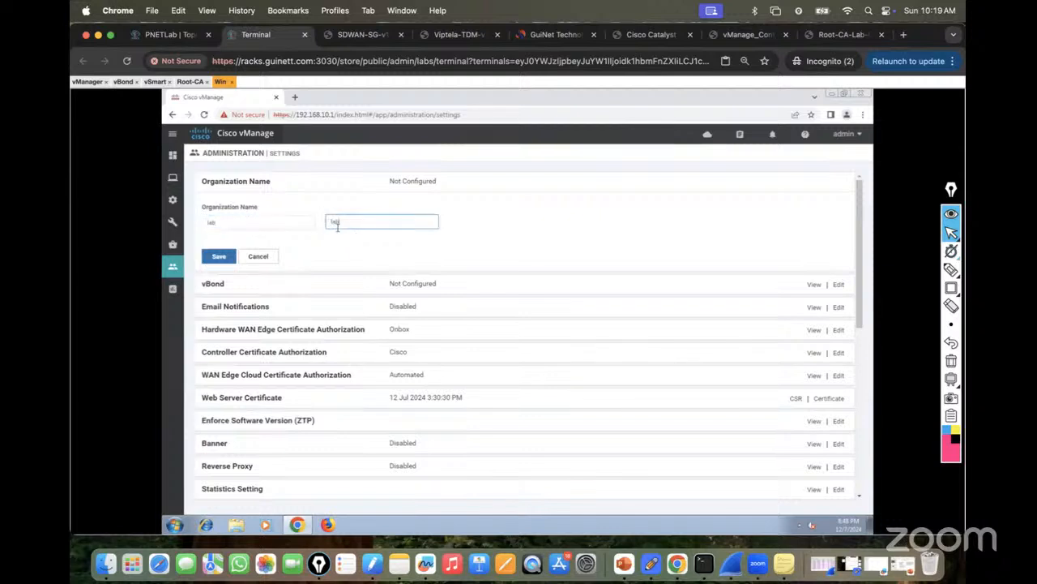
{"action": "left_click", "coordinate": [219, 259]}
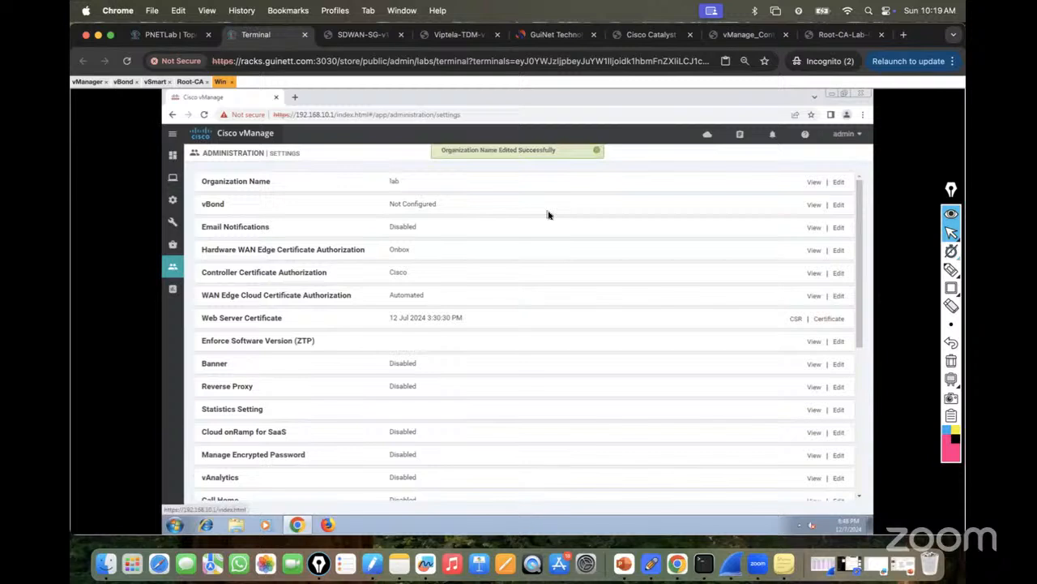
Set vBond to 123.10.10.11 with port 12346 and save it.
{"action": "left_click", "coordinate": [840, 206]}
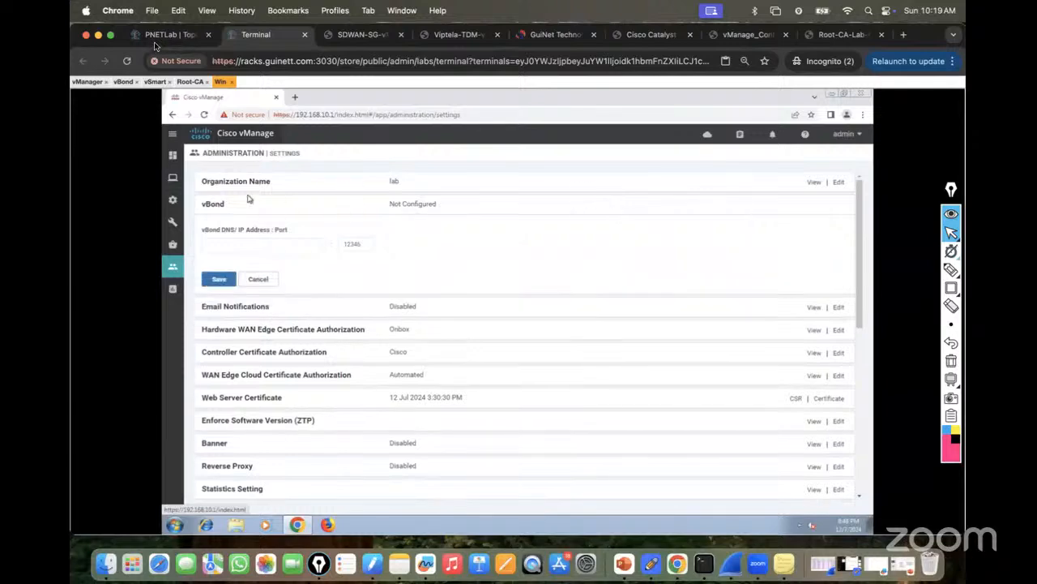
{"action": "left_click", "coordinate": [158, 35]}
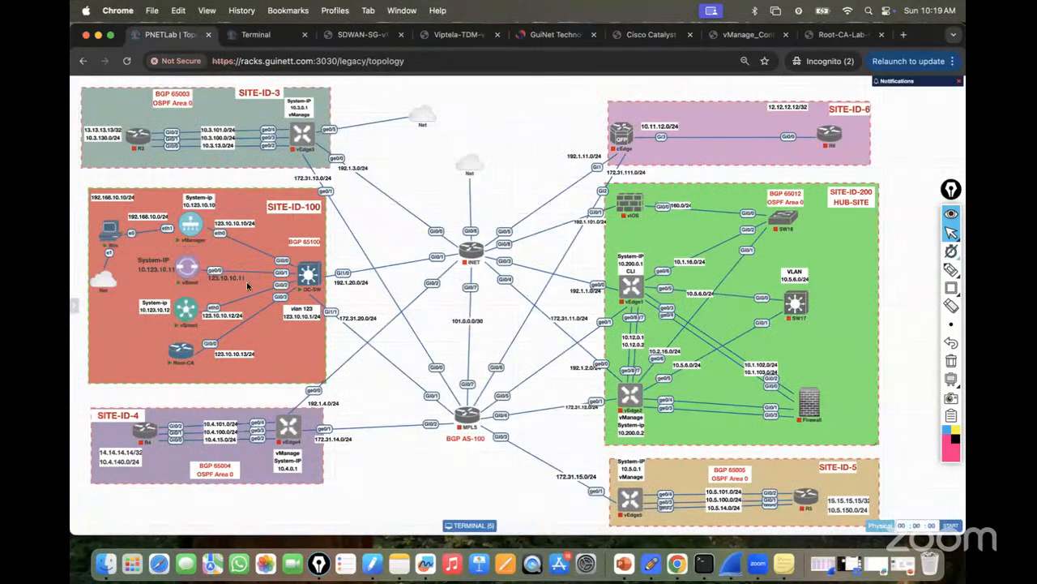
{"action": "left_click", "coordinate": [256, 34]}
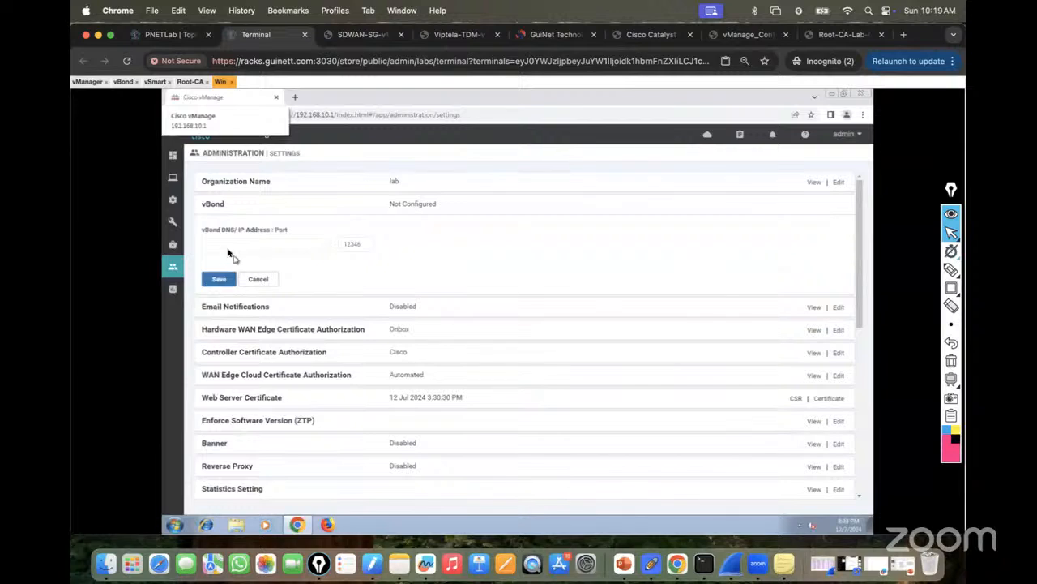
{"action": "left_click", "coordinate": [226, 251]}
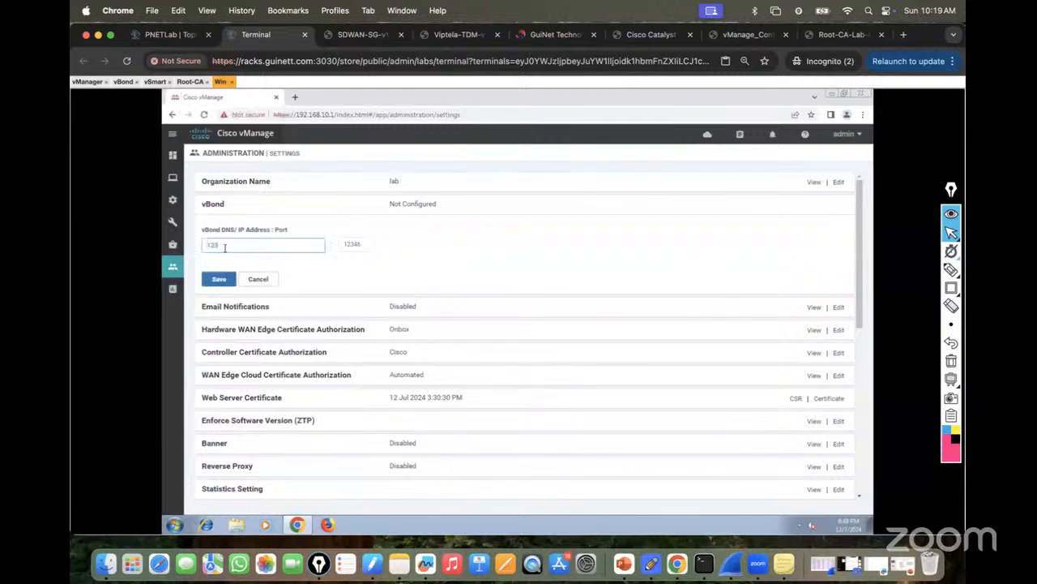
{"action": "left_click", "coordinate": [219, 279]}
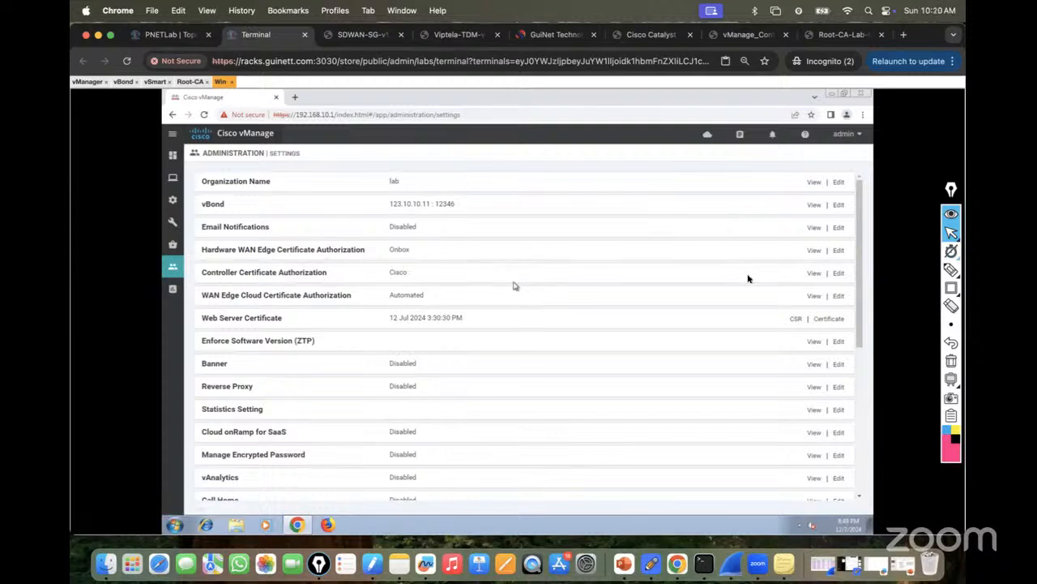
Switch Controller Certificate Authorization to Enterprise Root Certificate and proceed.
{"action": "left_click", "coordinate": [839, 275]}
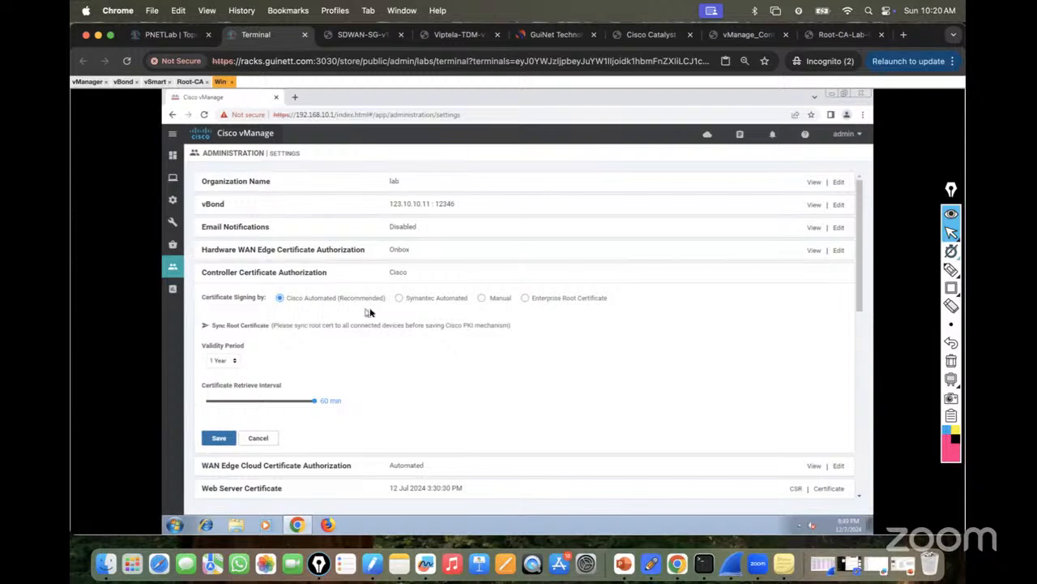
{"action": "left_click", "coordinate": [400, 299]}
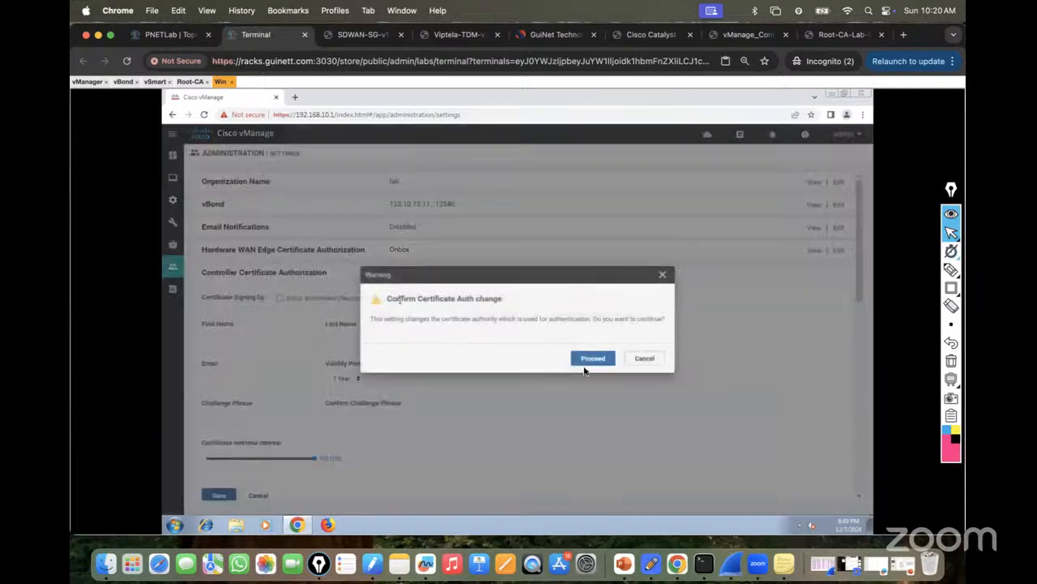
{"action": "left_click", "coordinate": [644, 359]}
{"action": "left_click", "coordinate": [481, 299]}
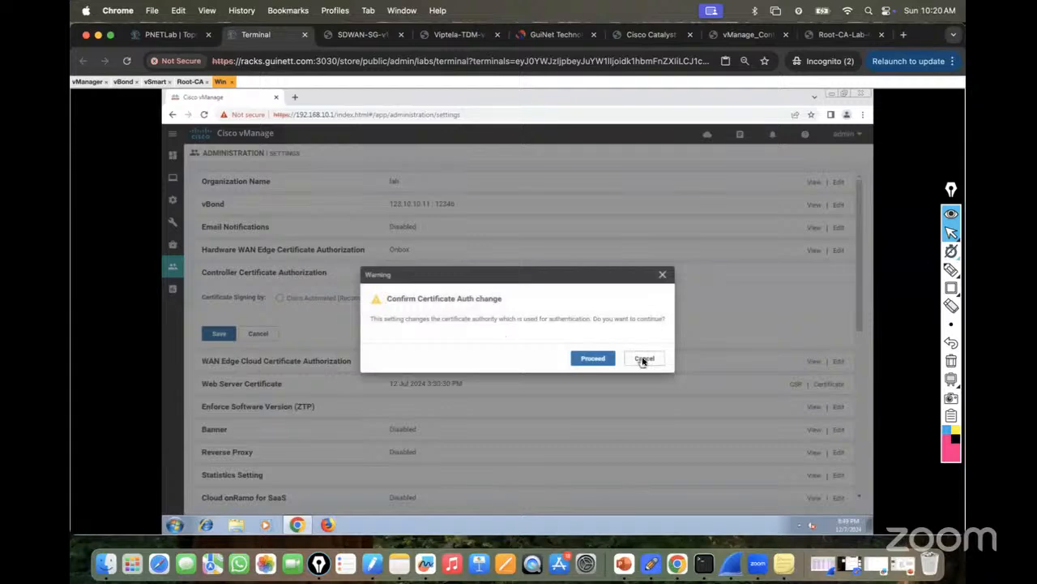
{"action": "left_click", "coordinate": [644, 358]}
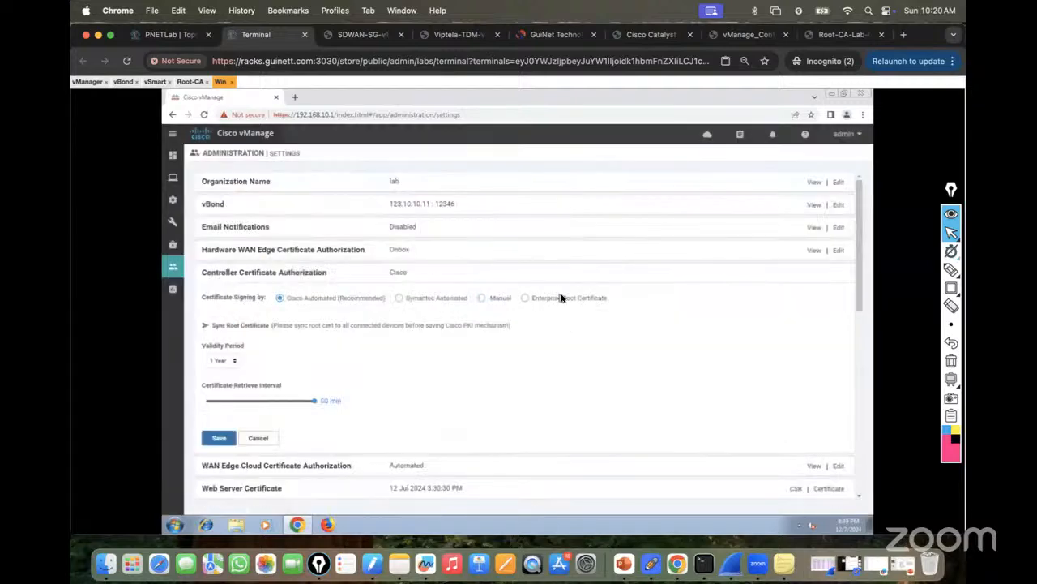
{"action": "left_click", "coordinate": [526, 298]}
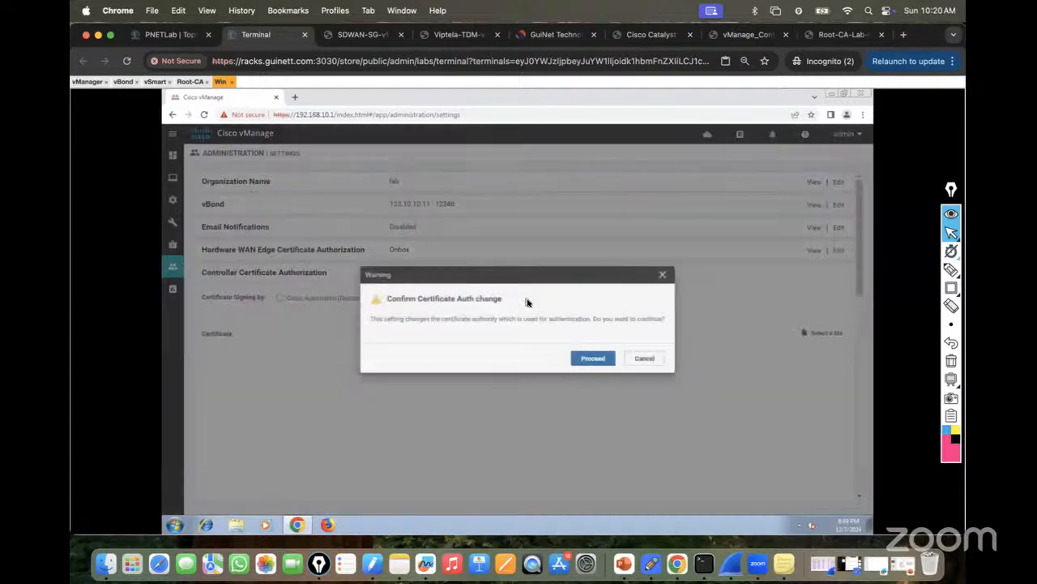
{"action": "left_click", "coordinate": [591, 358]}
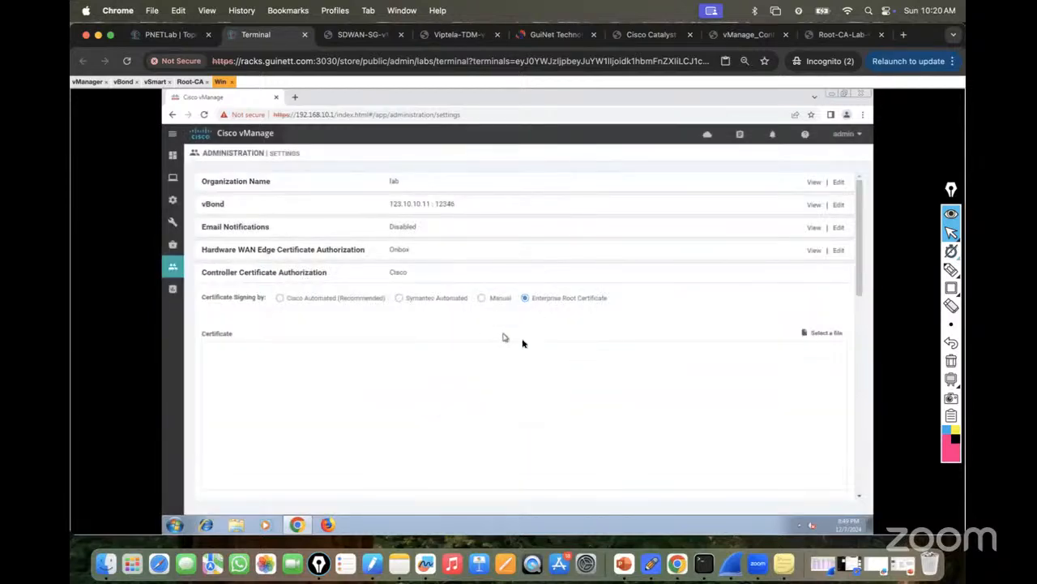
{"action": "scroll", "coordinate": [522, 343], "scroll_direction": "down", "scroll_amount": 3}
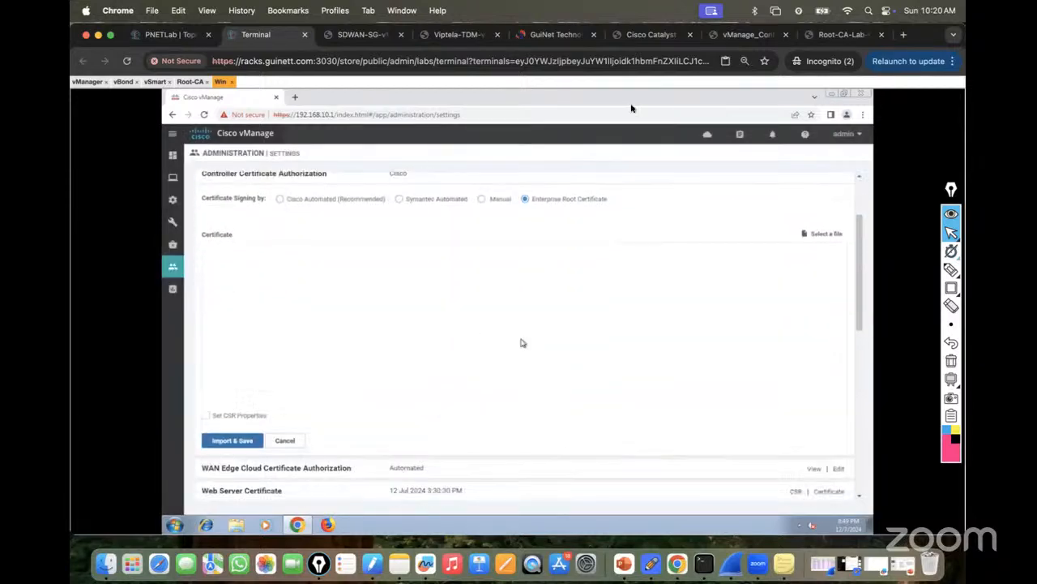
Read the guide's certificate steps at 150% zoom, then show the Root-CA's PKI.ca certificate.
{"action": "left_click", "coordinate": [742, 38]}
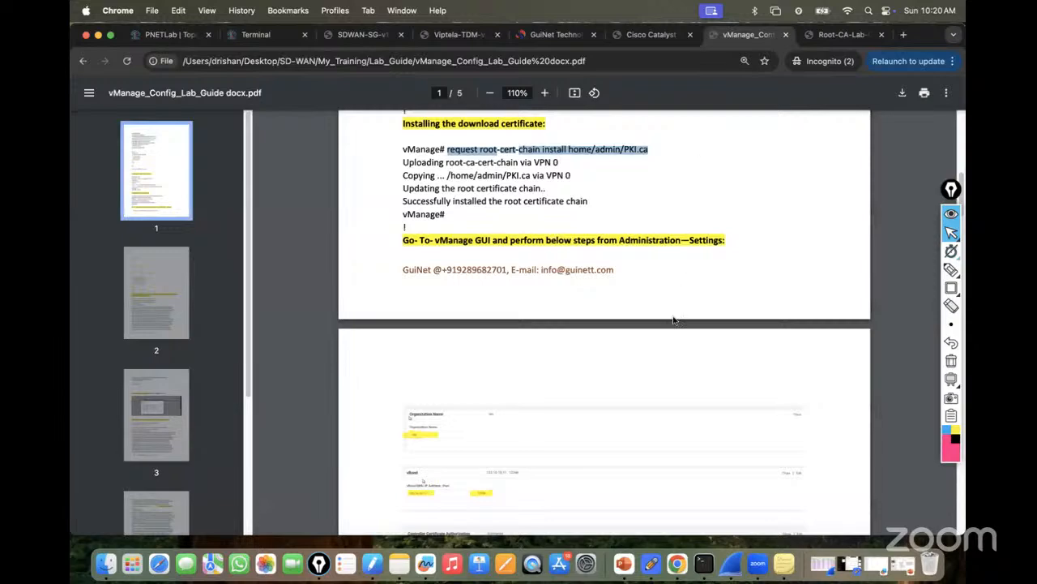
{"action": "scroll", "coordinate": [672, 320], "scroll_direction": "down", "scroll_amount": 5}
{"action": "scroll", "coordinate": [673, 320], "scroll_direction": "down", "scroll_amount": 3}
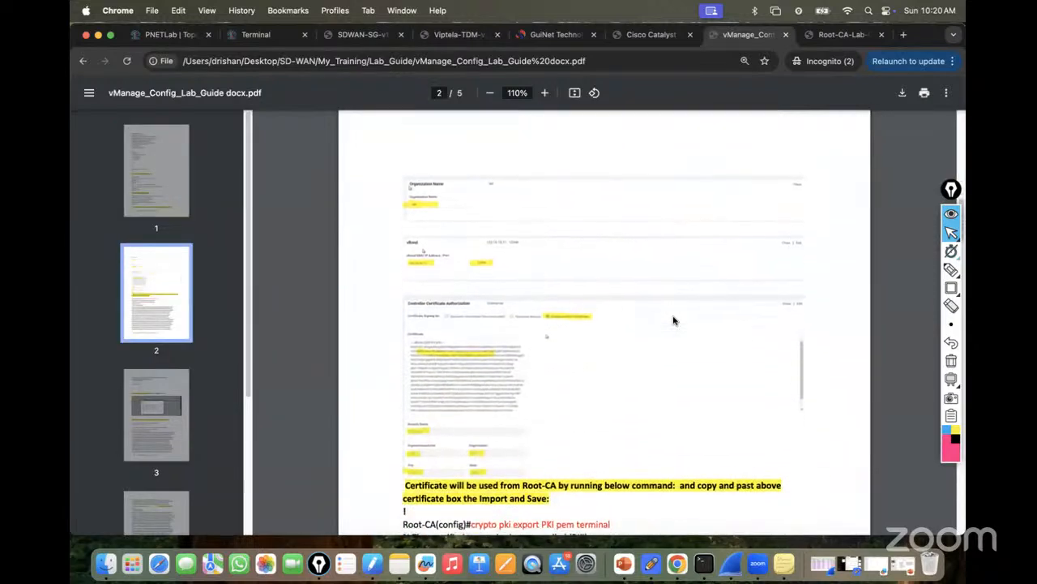
{"action": "left_click", "coordinate": [545, 93]}
{"action": "left_click", "coordinate": [544, 93]}
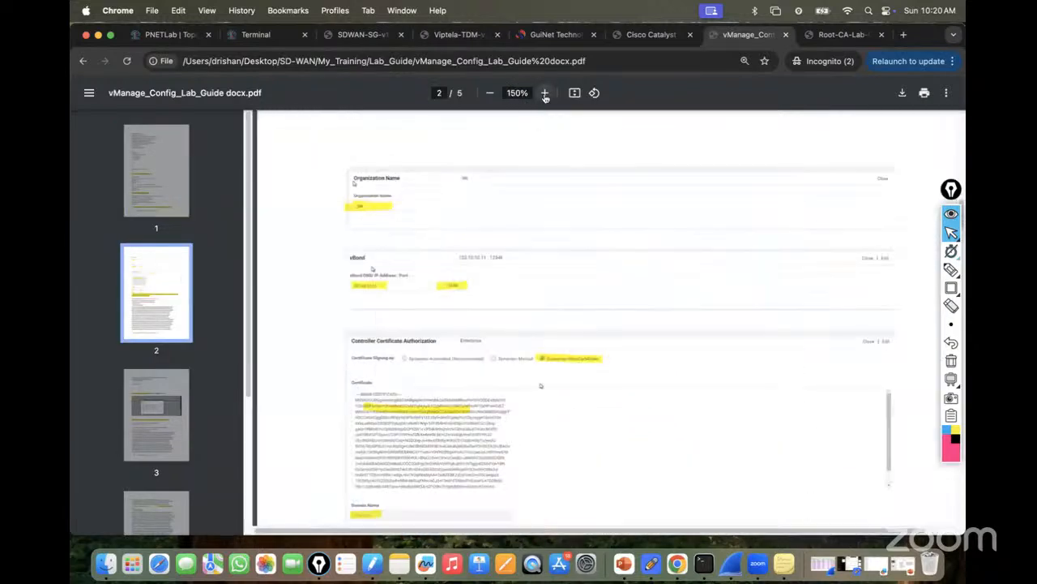
{"action": "scroll", "coordinate": [531, 309], "scroll_direction": "down", "scroll_amount": 2}
{"action": "scroll", "coordinate": [530, 311], "scroll_direction": "down", "scroll_amount": 2}
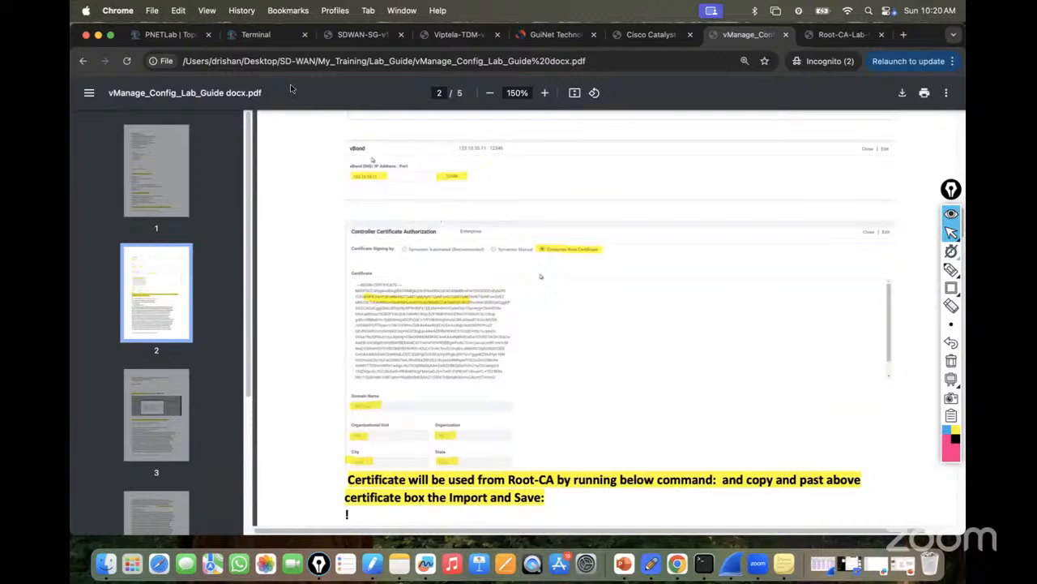
{"action": "left_click", "coordinate": [254, 35]}
{"action": "left_click", "coordinate": [190, 82]}
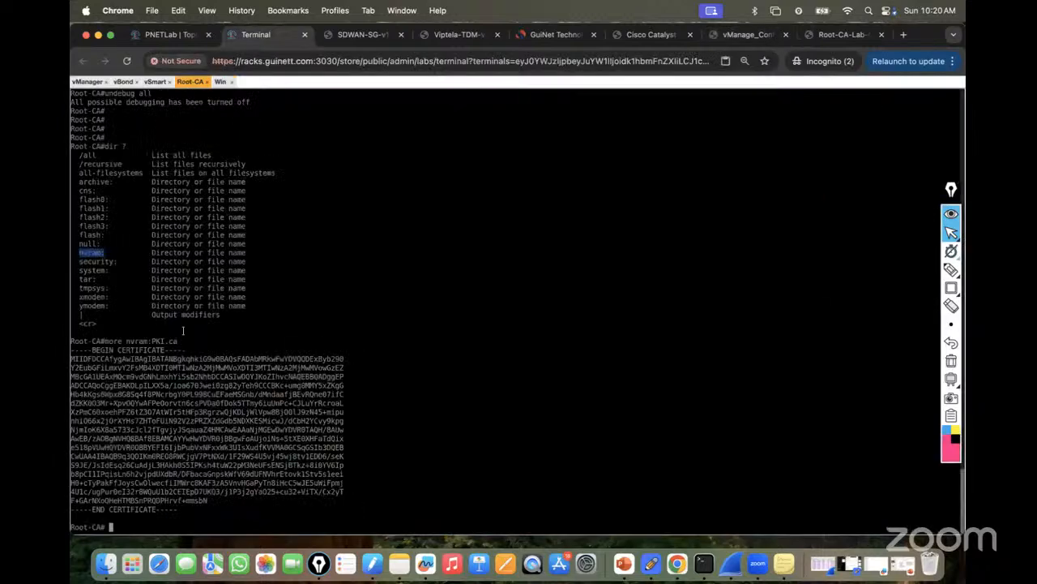
Select and copy the Root-CA certificate from BEGIN to END in the router console.
{"action": "left_click", "coordinate": [220, 82]}
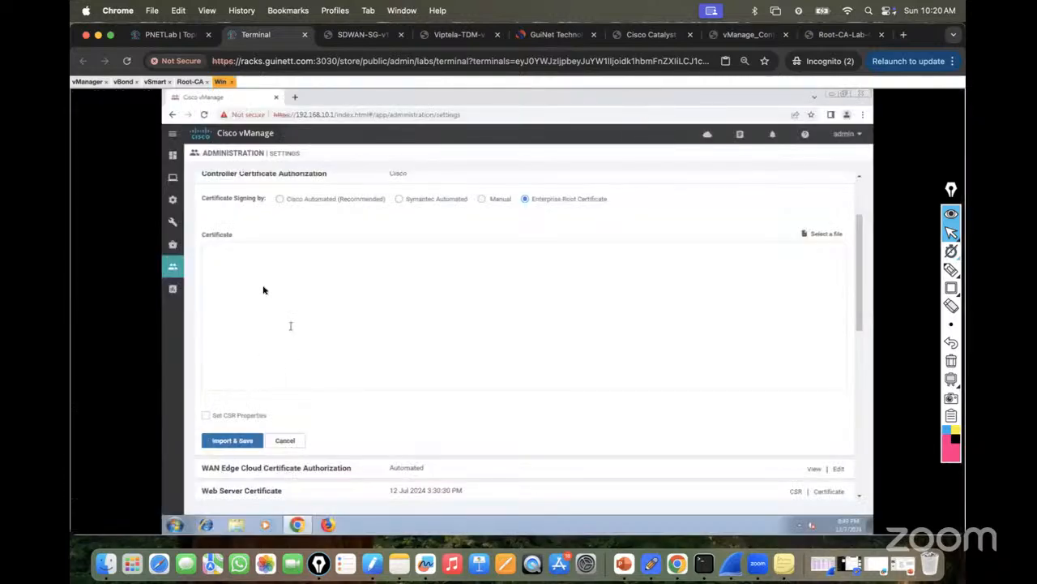
{"action": "left_click", "coordinate": [188, 81]}
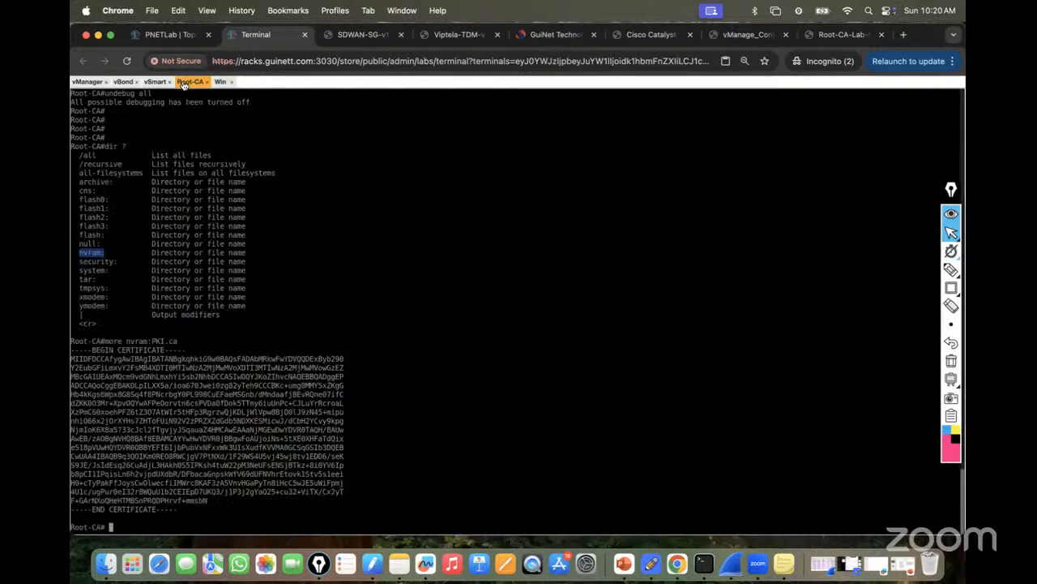
{"action": "left_click_drag", "start_coordinate": [71, 348], "coordinate": [179, 509]}
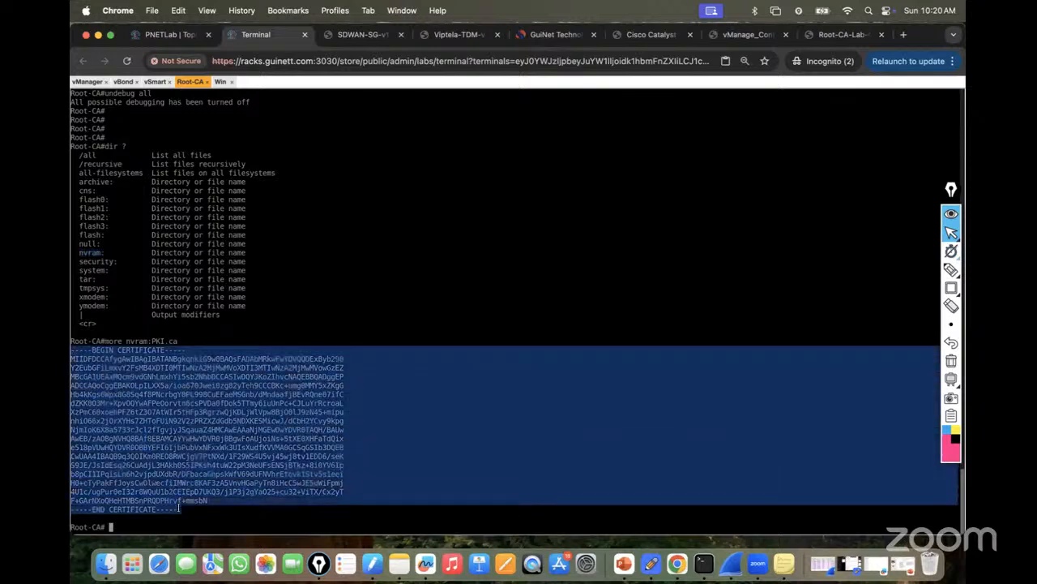
{"action": "key", "text": "super+v"}
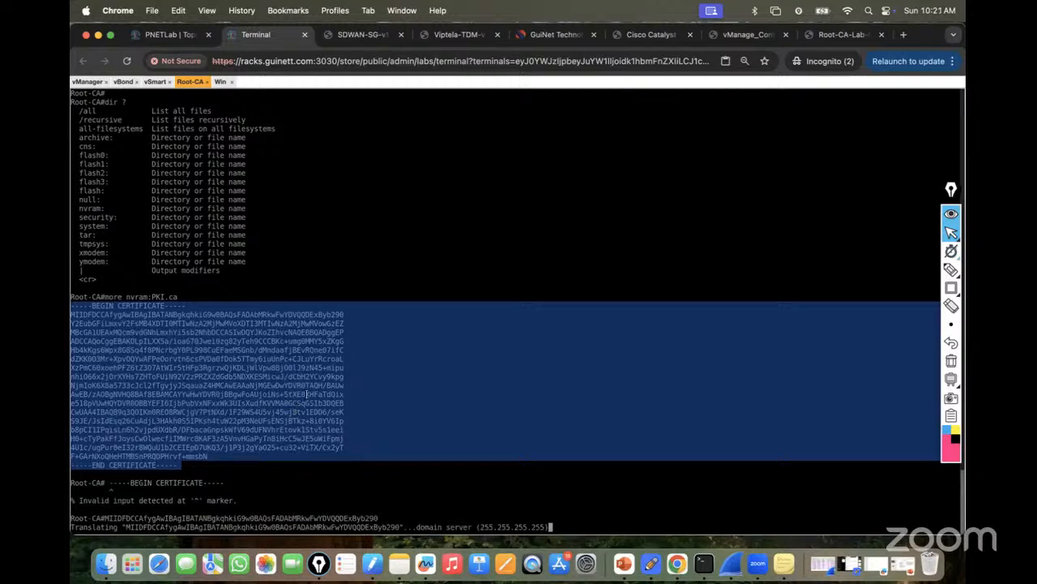
Bring back vManage's empty Certificate field, rechecking the Root-CA certificate output along the way.
{"action": "left_click", "coordinate": [220, 81]}
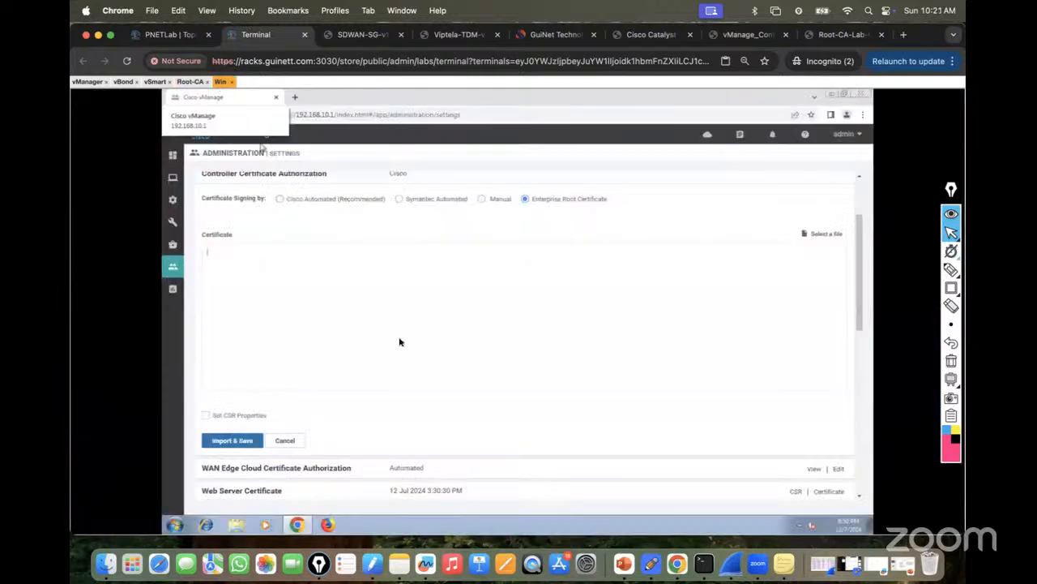
{"action": "left_click", "coordinate": [297, 295]}
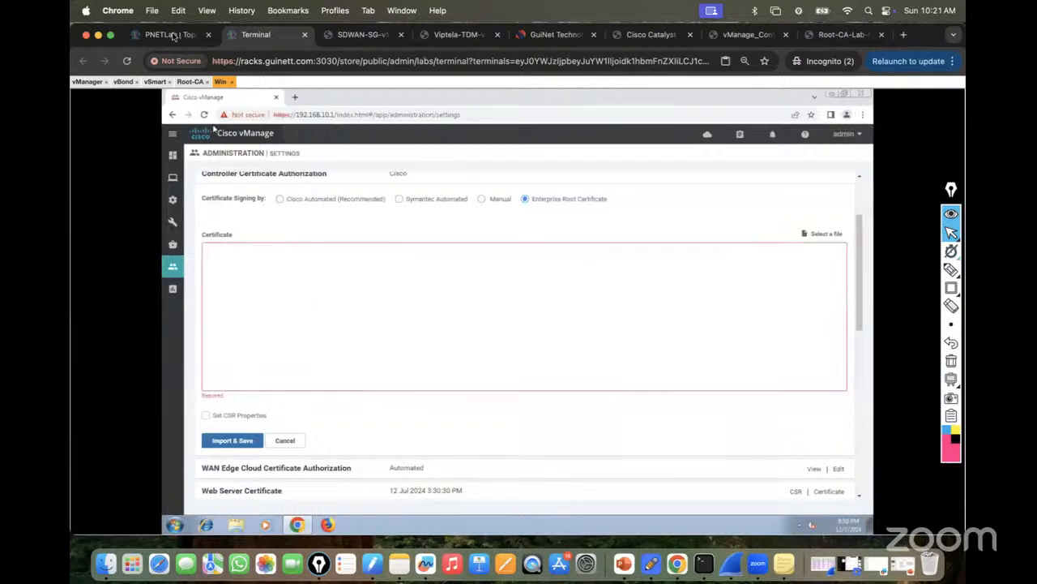
{"action": "left_click", "coordinate": [173, 35]}
{"action": "left_click", "coordinate": [257, 35]}
{"action": "left_click", "coordinate": [190, 81]}
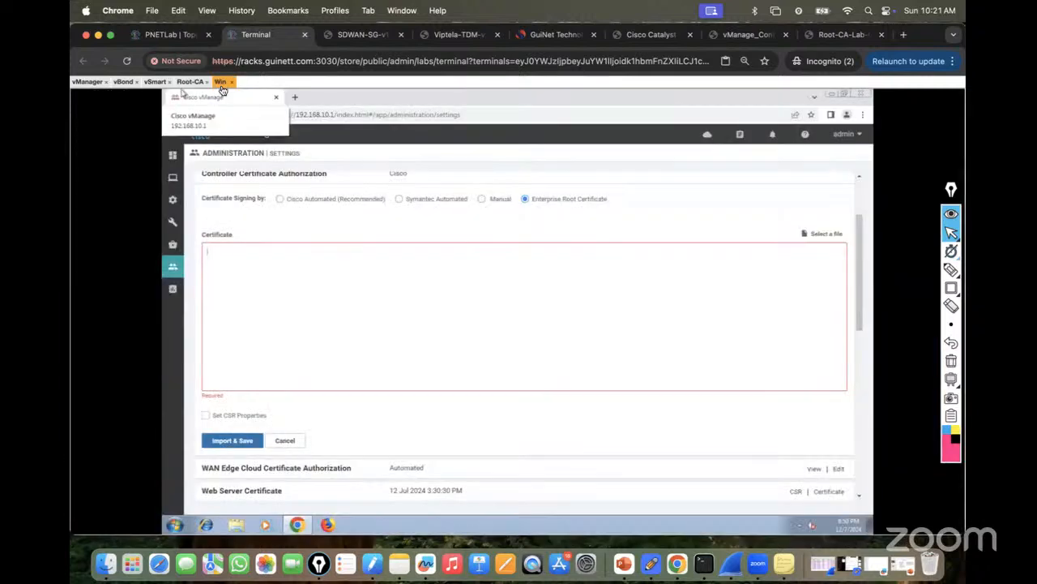
{"action": "left_click", "coordinate": [221, 81]}
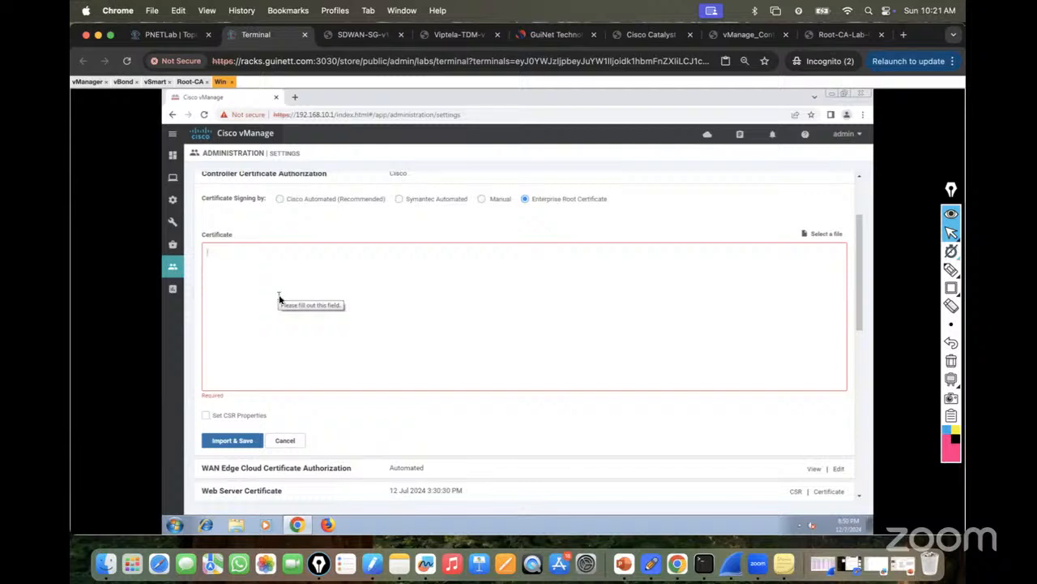
Open a new tab, go to gmial.com and follow the Gmail link from the Google page.
{"action": "left_click", "coordinate": [295, 98]}
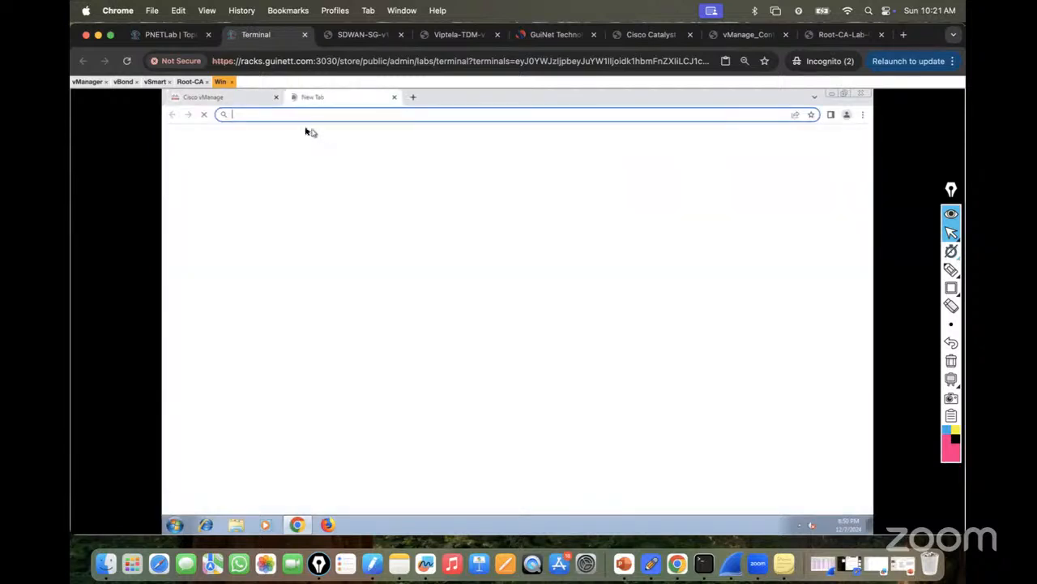
{"action": "type", "text": "guu"}
{"action": "key", "text": "BackSpace"}
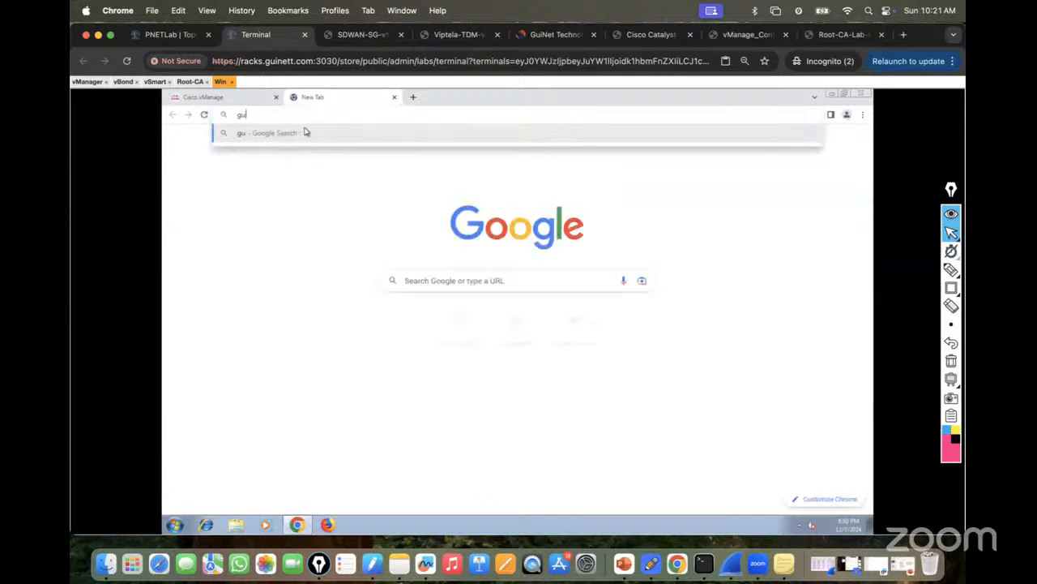
{"action": "type", "text": "inett"}
{"action": "key", "text": "BackSpace"}
{"action": "key", "text": "BackSpace"}
{"action": "key", "text": "BackSpace"}
{"action": "key", "text": "BackSpace"}
{"action": "key", "text": "BackSpace"}
{"action": "key", "text": "BackSpace"}
{"action": "key", "text": "BackSpace"}
{"action": "type", "text": "g"}
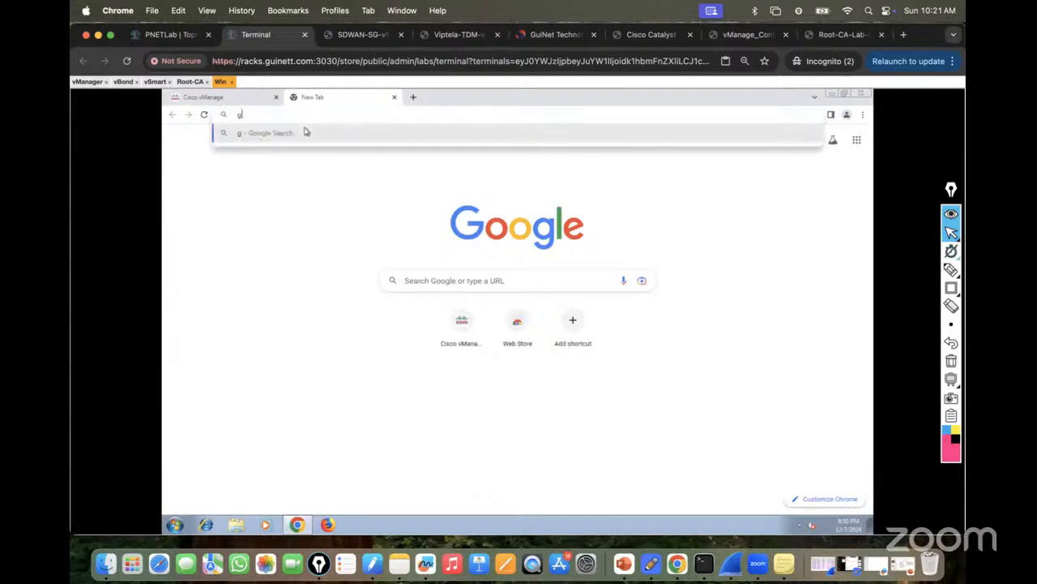
{"action": "type", "text": "mial.com"}
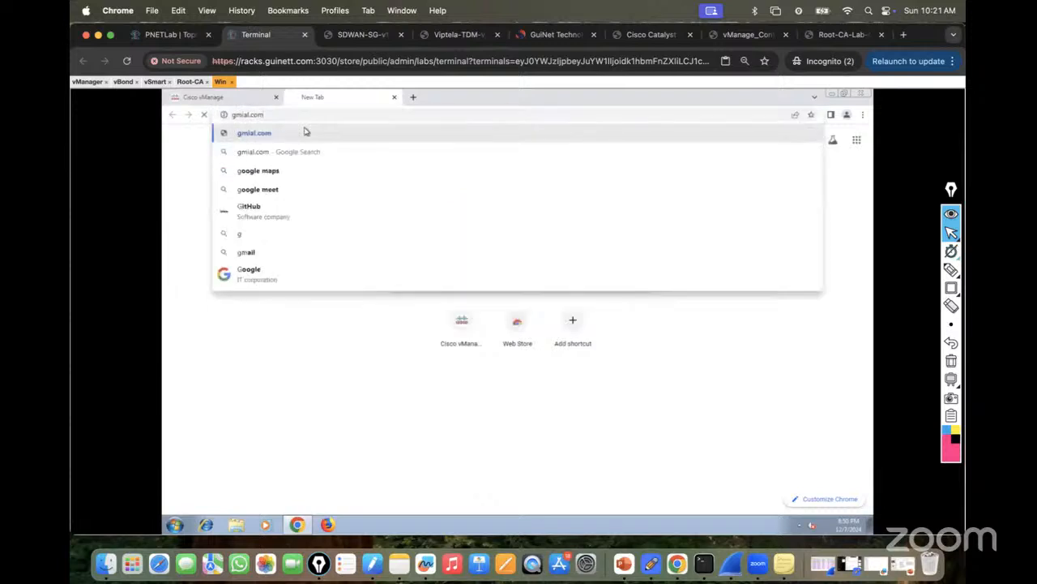
{"action": "key", "text": "Return"}
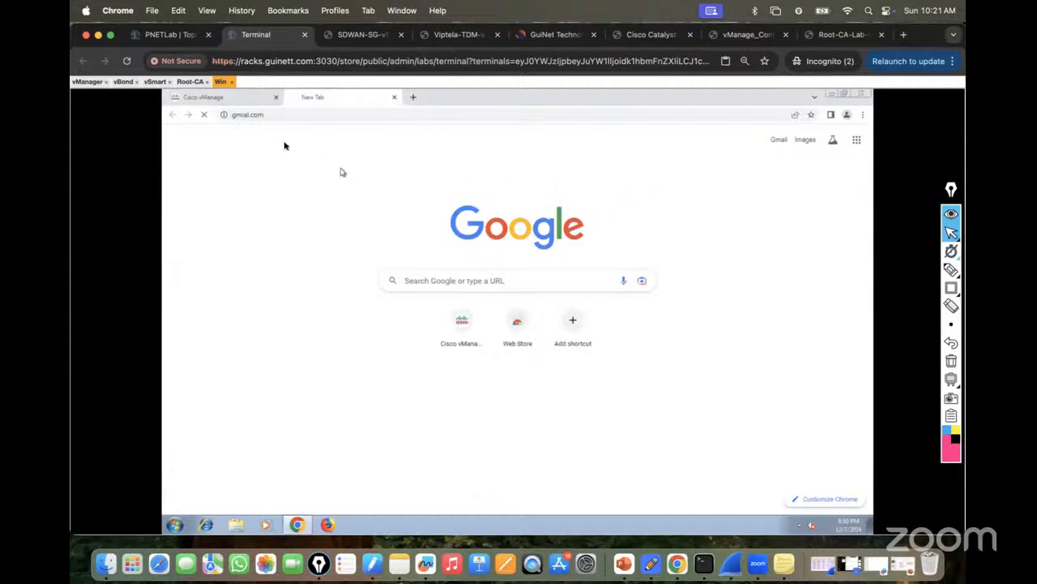
{"action": "left_click", "coordinate": [324, 115]}
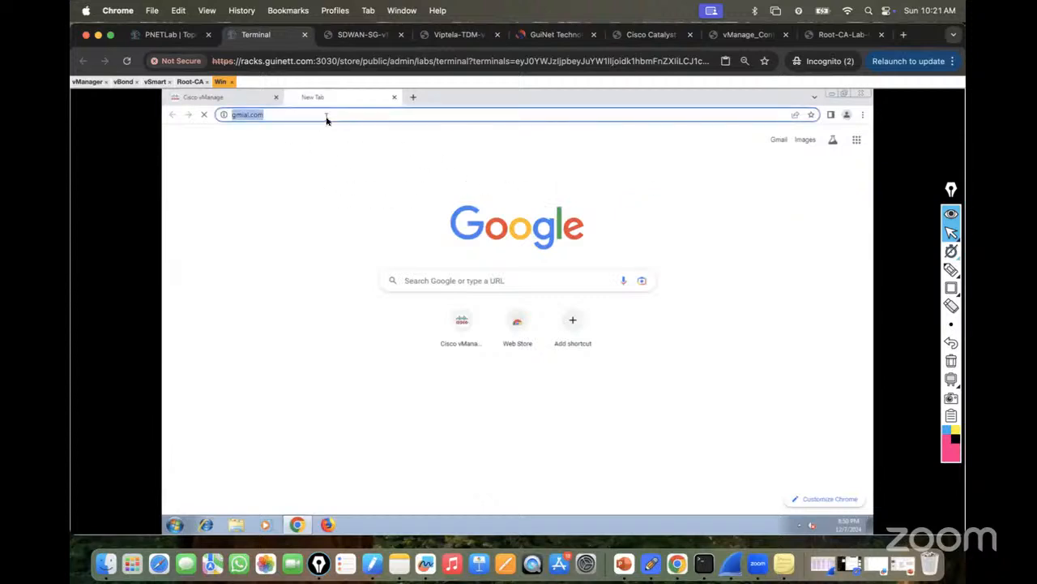
{"action": "left_click", "coordinate": [783, 143]}
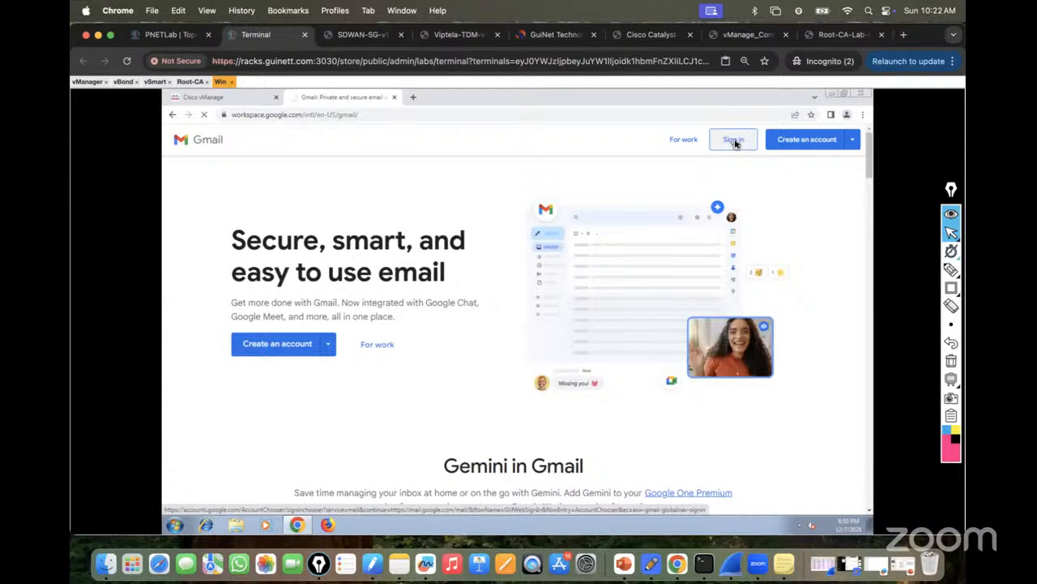
Enter the account's e-mail address on the Gmail sign-in page.
{"action": "left_click", "coordinate": [735, 141]}
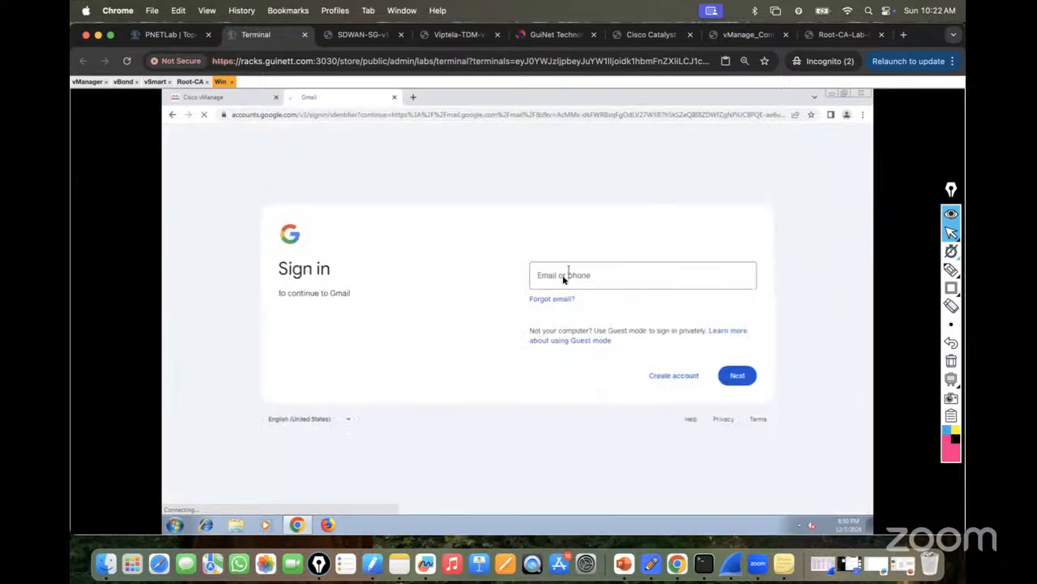
{"action": "left_click", "coordinate": [549, 283]}
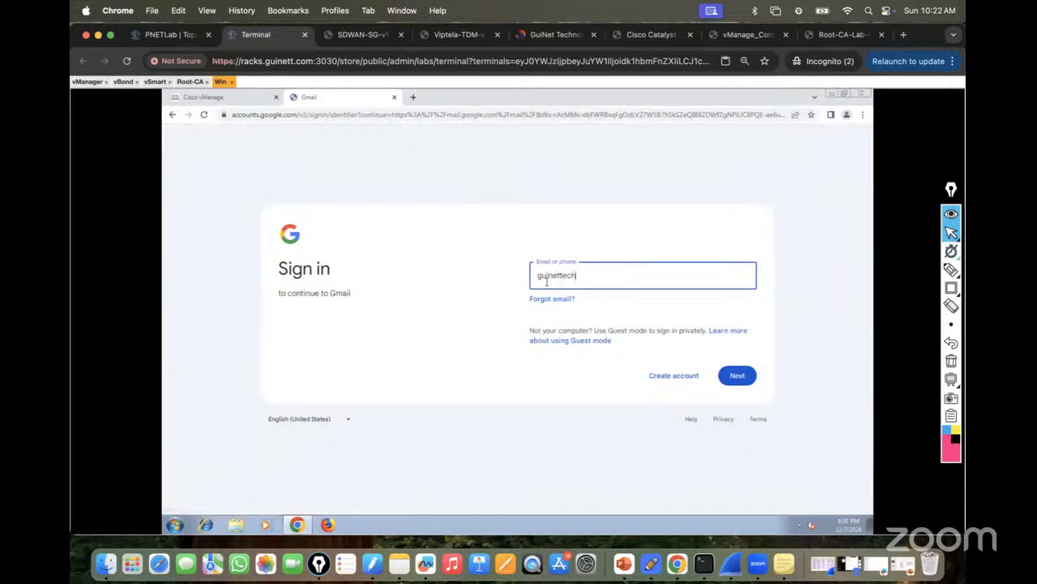
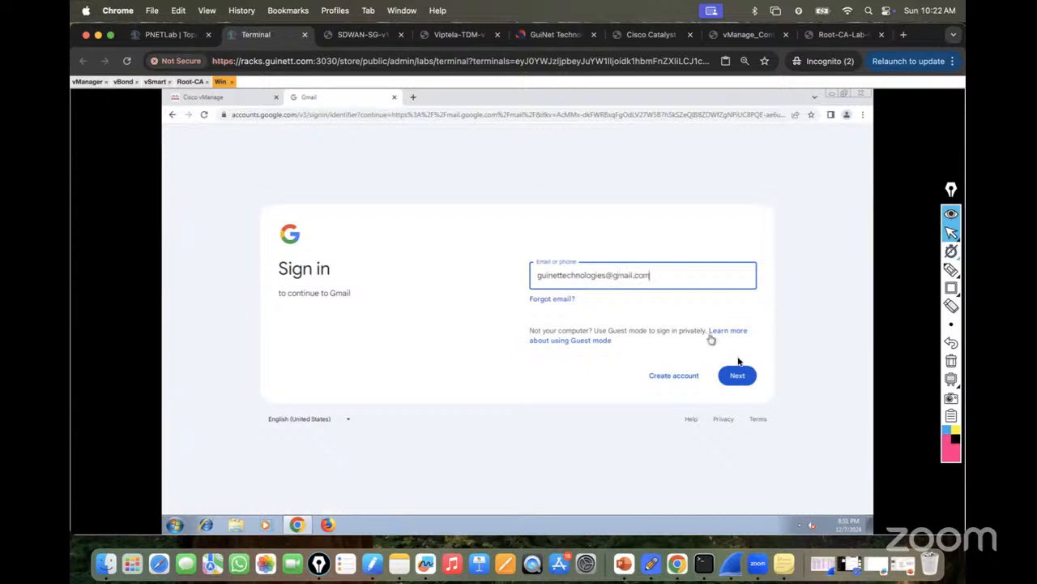
{"action": "left_click", "coordinate": [739, 379]}
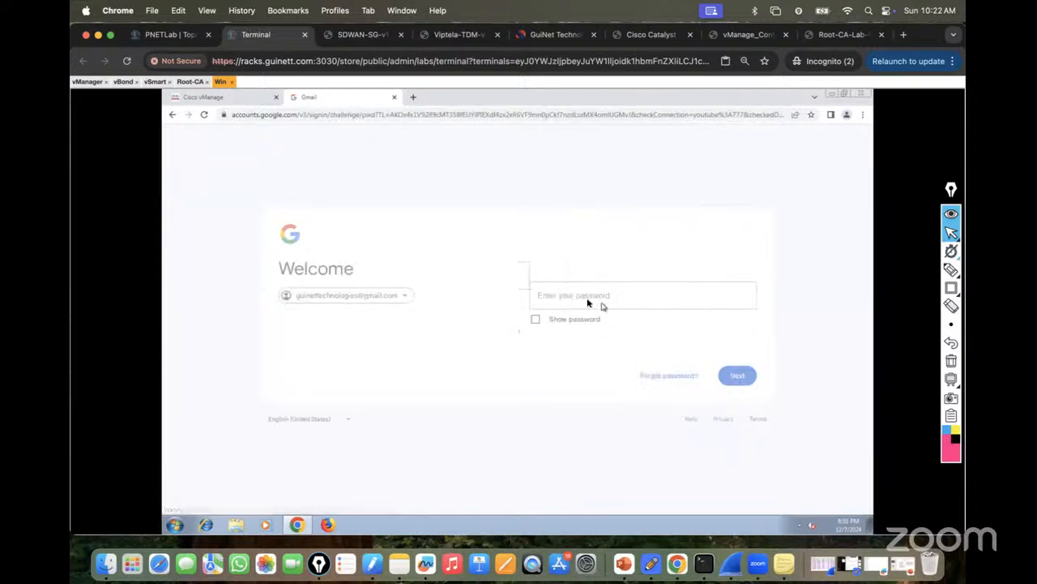
Enter the account password, retyping it after the wrong-password error.
{"action": "type", "text": "•••••••••"}
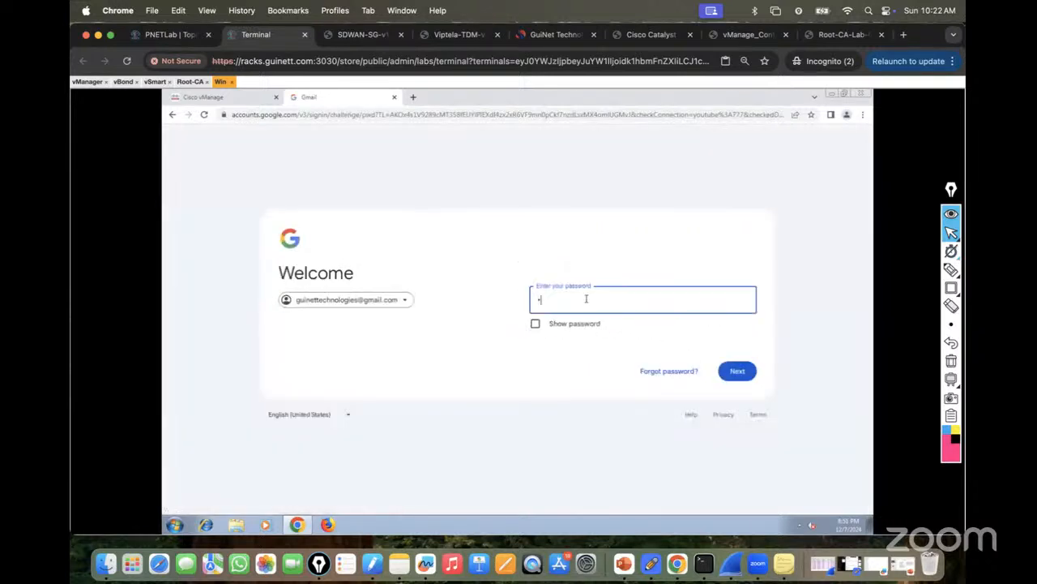
{"action": "left_click", "coordinate": [738, 372]}
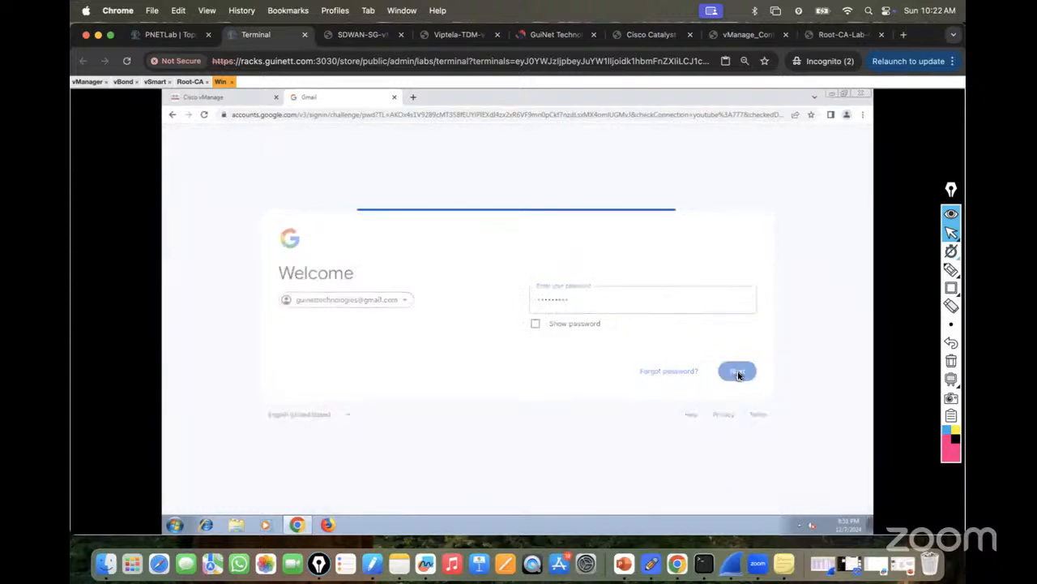
{"action": "type", "text": "•••••••••"}
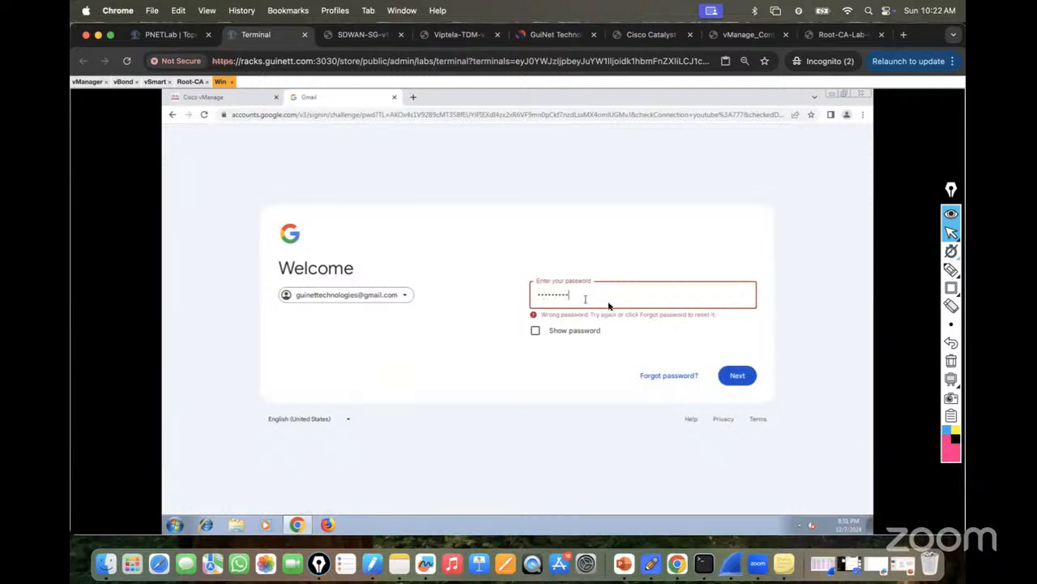
{"action": "left_click", "coordinate": [736, 381]}
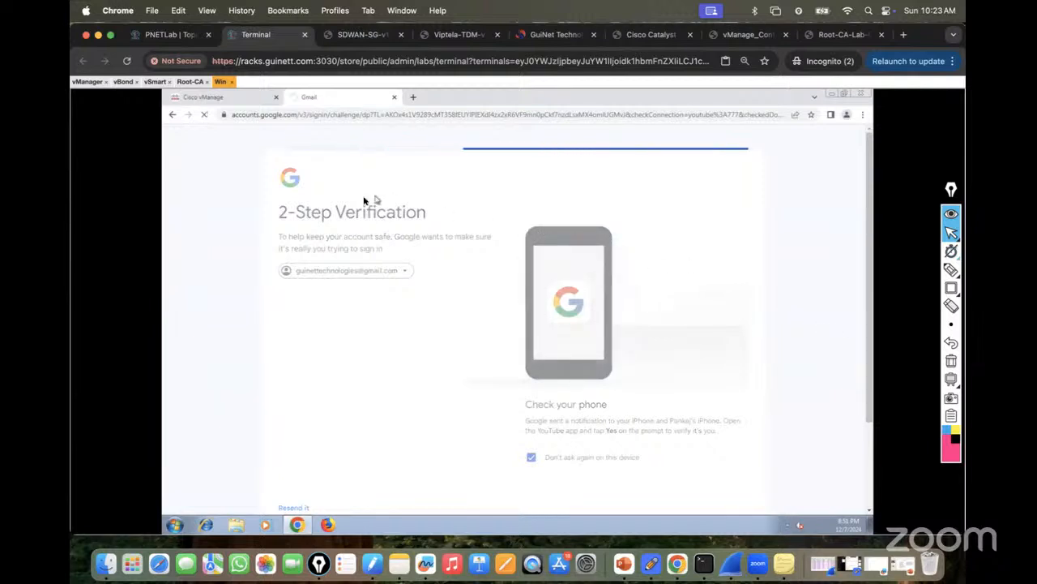
Open google.com in a new incognito tab and go to Gmail.
{"action": "left_click", "coordinate": [220, 98]}
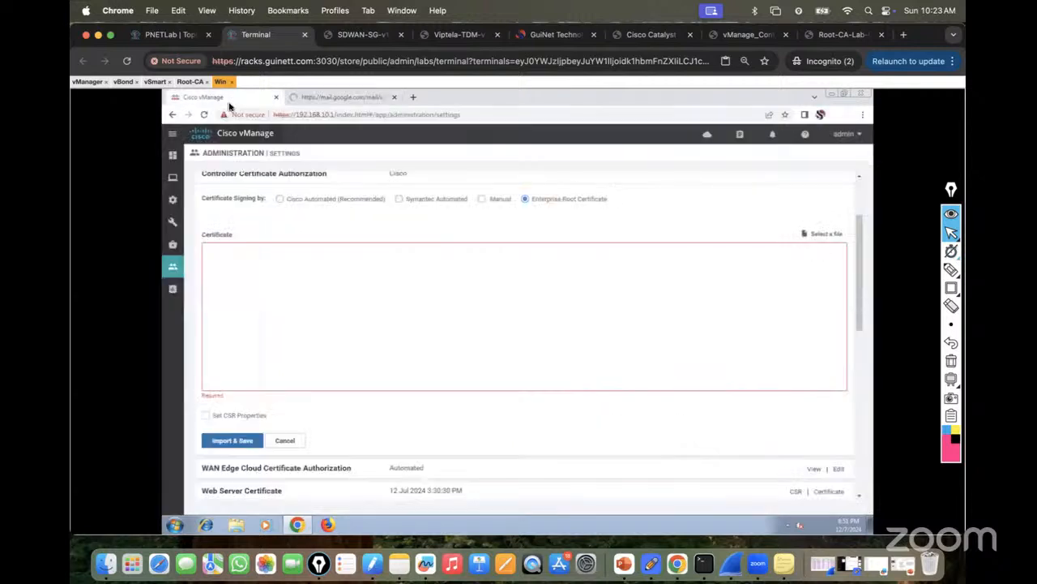
{"action": "left_click", "coordinate": [904, 34]}
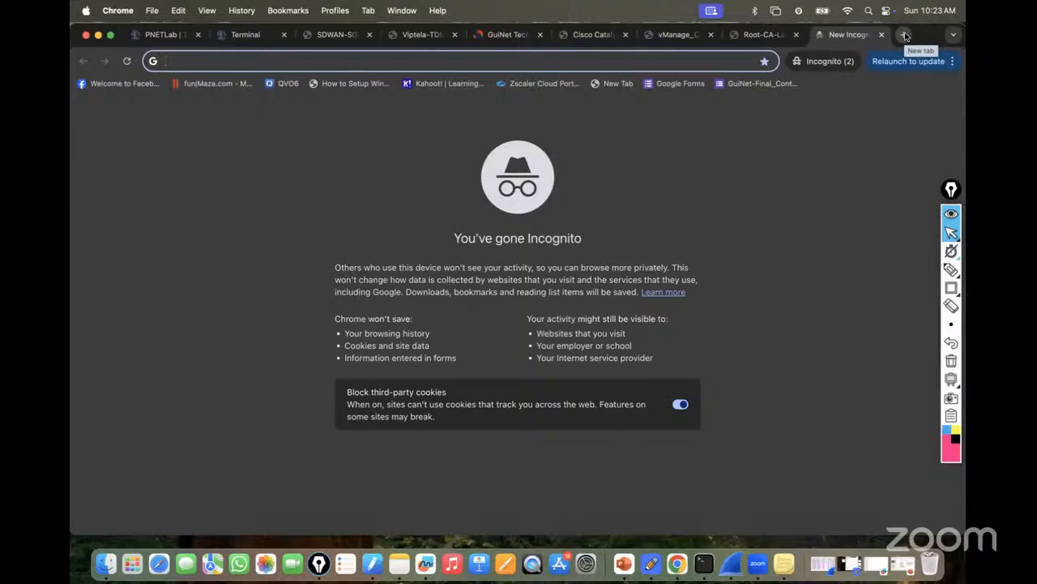
{"action": "type", "text": "google.com"}
{"action": "key", "text": "Return"}
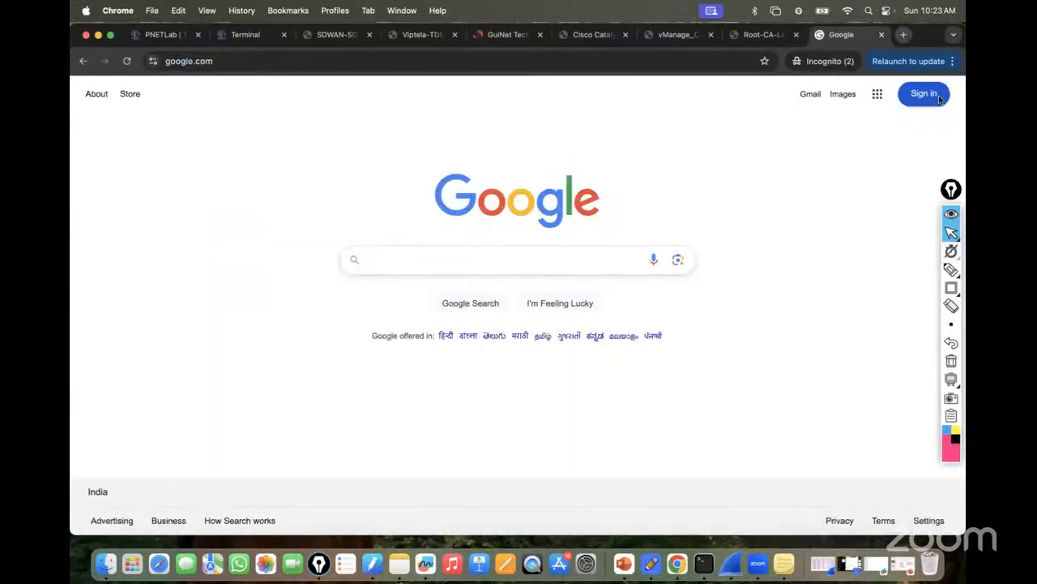
{"action": "left_click", "coordinate": [810, 95]}
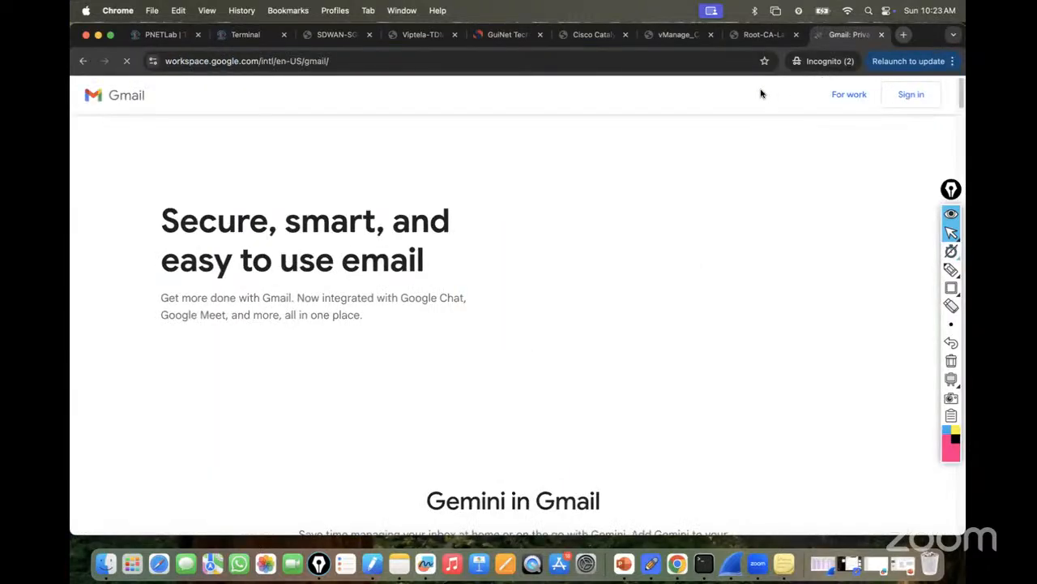
Sign in to Gmail with the account e-mail and password, then view the Root-CA guide.
{"action": "left_click", "coordinate": [787, 97]}
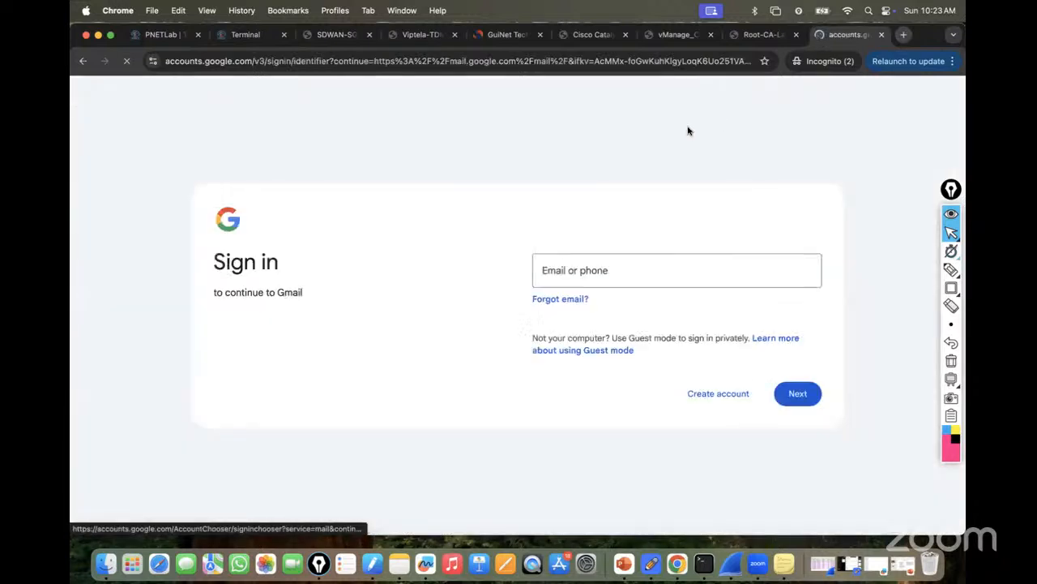
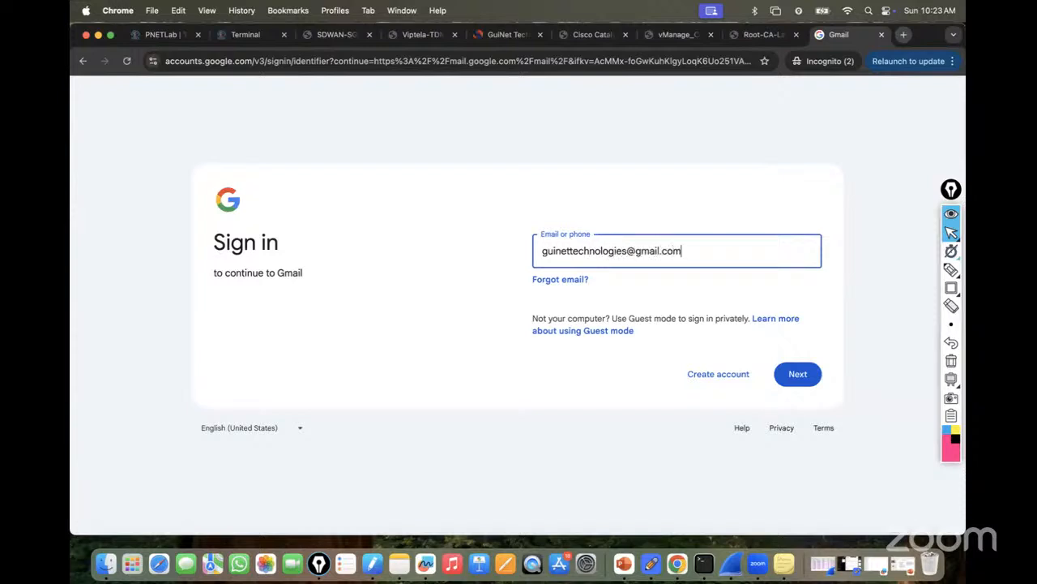
{"action": "left_click", "coordinate": [794, 376]}
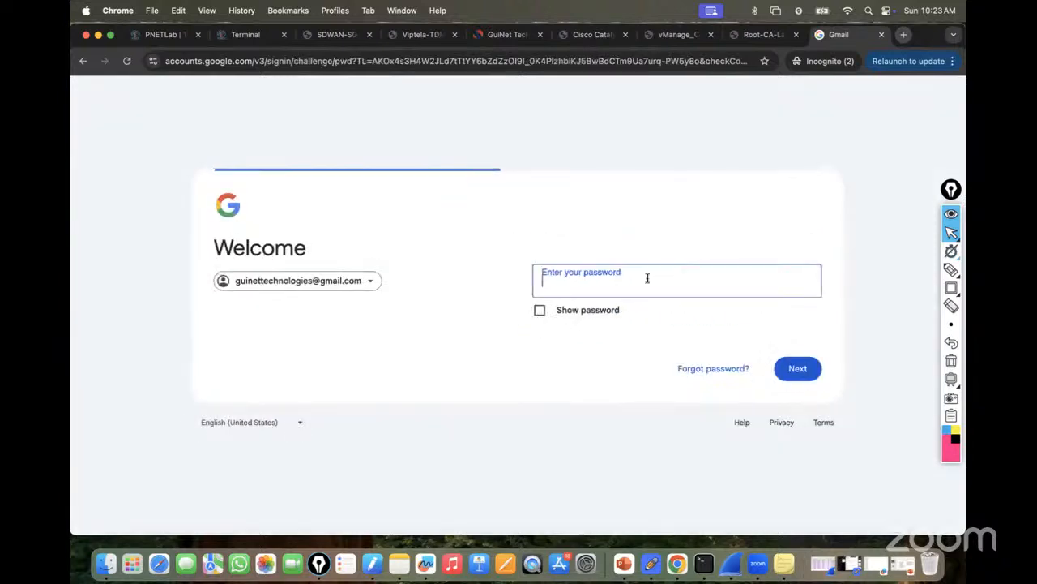
{"action": "type", "text": "•••••••••"}
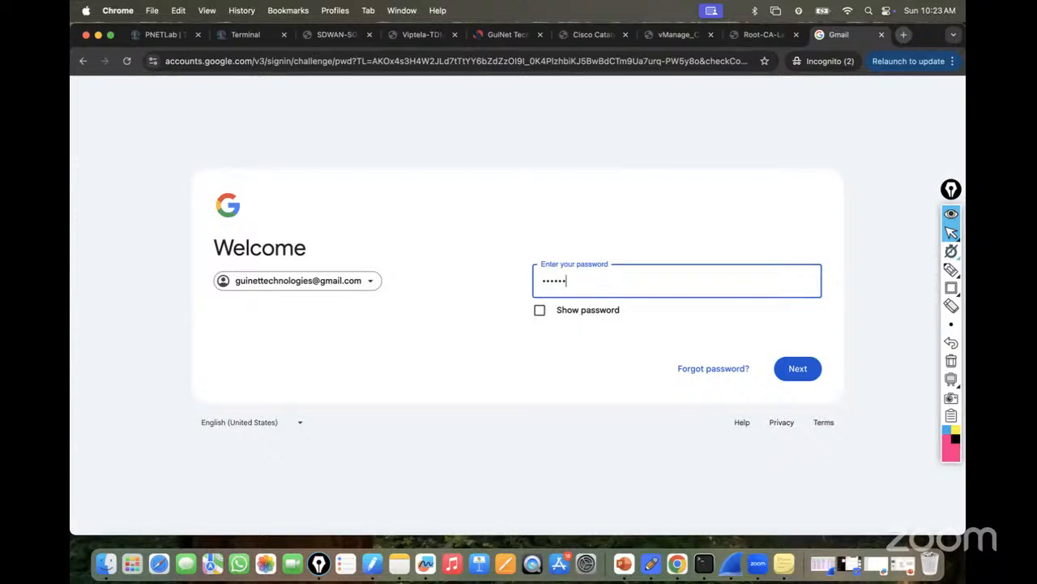
{"action": "left_click", "coordinate": [800, 370]}
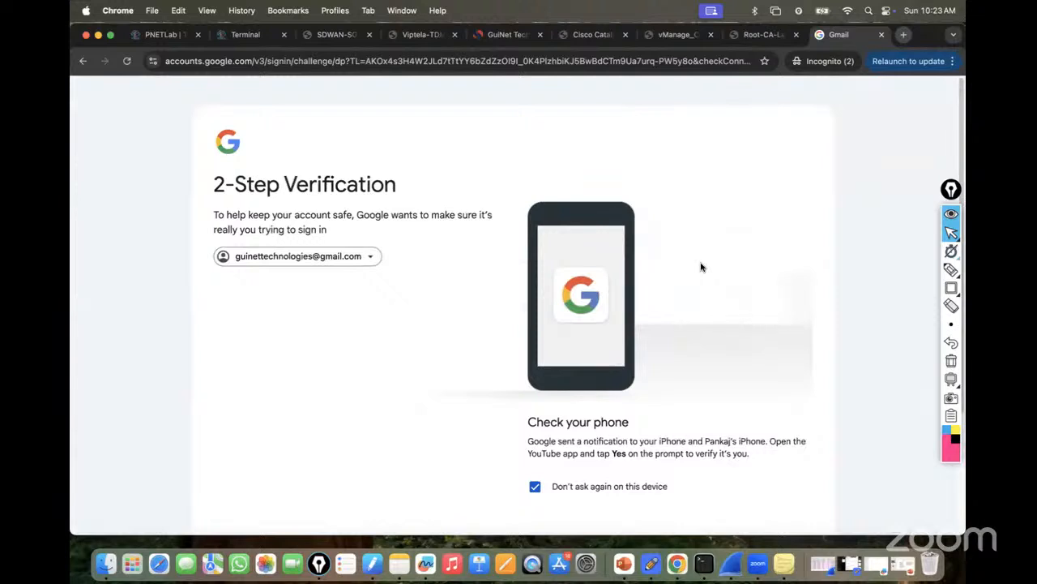
{"action": "left_click", "coordinate": [753, 35]}
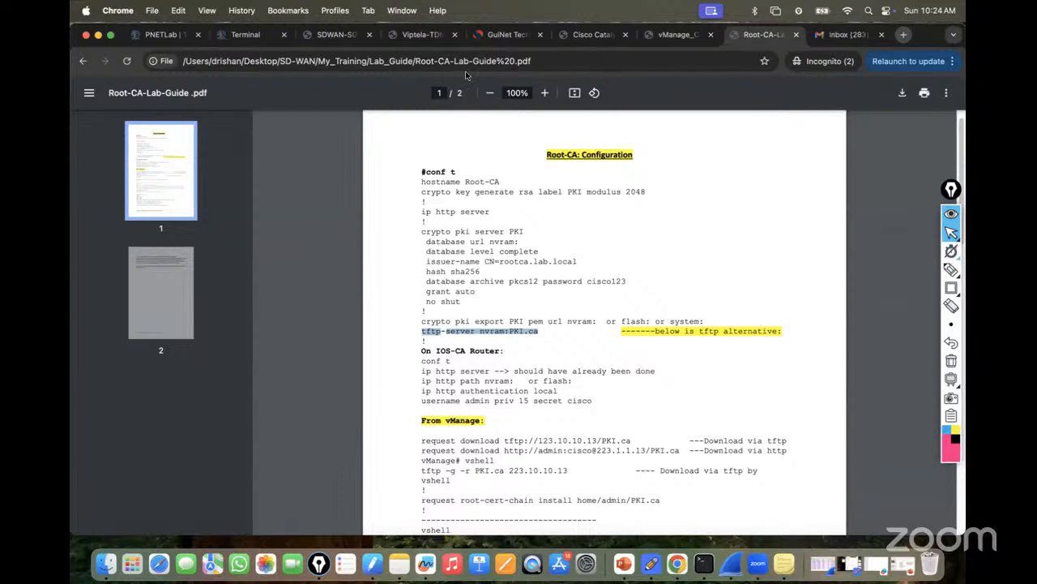
Run 'more nvram:PKI.ca' on the Root-CA console and select the printed certificate block.
{"action": "left_click", "coordinate": [261, 35]}
{"action": "left_click", "coordinate": [192, 82]}
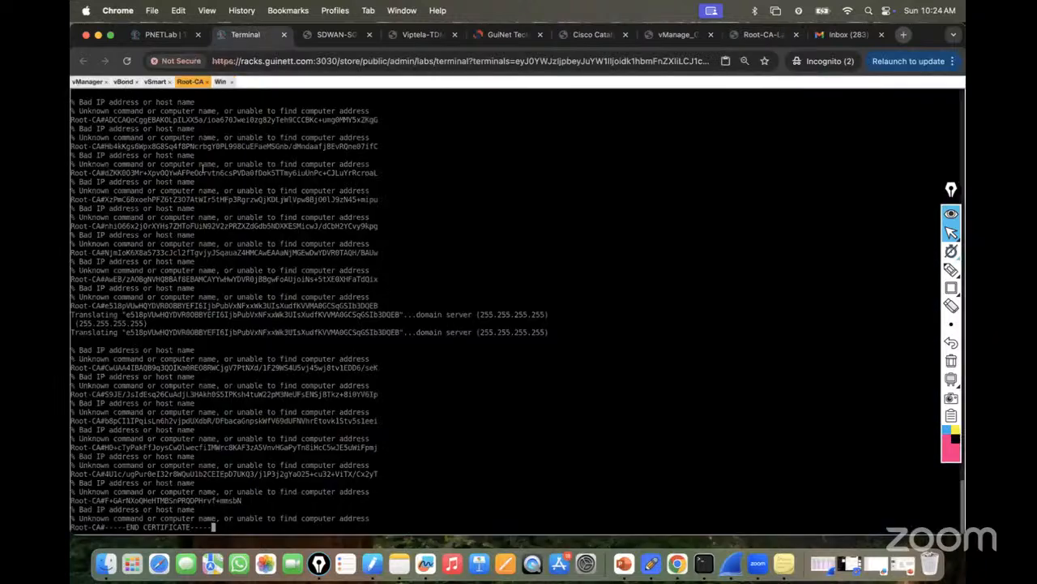
{"action": "key", "text": "Return"}
{"action": "key", "text": "Return"}
{"action": "key", "text": "Return"}
{"action": "key", "text": "Return"}
{"action": "key", "text": "Return"}
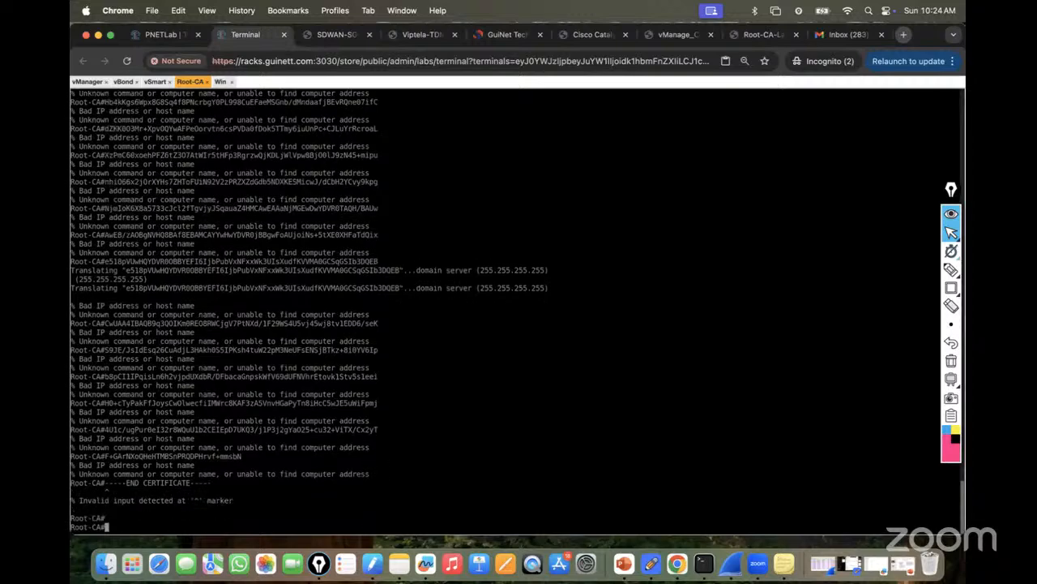
{"action": "key", "text": "Up"}
{"action": "key", "text": "BackSpace"}
{"action": "key", "text": "BackSpace"}
{"action": "key", "text": "BackSpace"}
{"action": "key", "text": "BackSpace"}
{"action": "key", "text": "BackSpace"}
{"action": "key", "text": "BackSpace"}
{"action": "key", "text": "BackSpace"}
{"action": "key", "text": "BackSpace"}
{"action": "key", "text": "BackSpace"}
{"action": "key", "text": "BackSpace"}
{"action": "key", "text": "BackSpace"}
{"action": "key", "text": "BackSpace"}
{"action": "key", "text": "BackSpace"}
{"action": "key", "text": "BackSpace"}
{"action": "key", "text": "BackSpace"}
{"action": "key", "text": "BackSpace"}
{"action": "key", "text": "BackSpace"}
{"action": "key", "text": "BackSpace"}
{"action": "key", "text": "BackSpace"}
{"action": "key", "text": "BackSpace"}
{"action": "key", "text": "BackSpace"}
{"action": "key", "text": "BackSpace"}
{"action": "type", "text": "mor"}
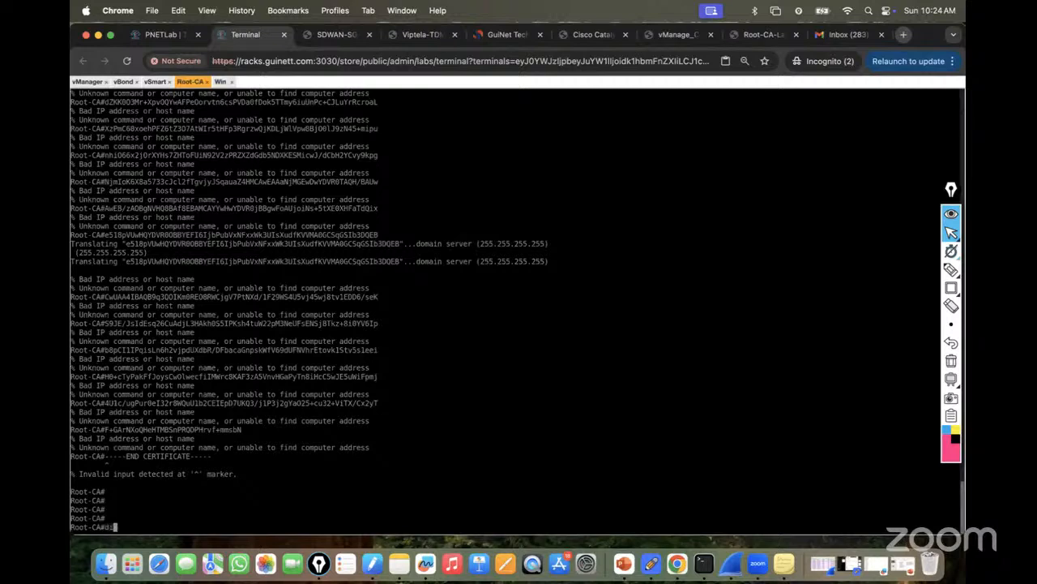
{"action": "type", "text": "e nvram:PKI.ca"}
{"action": "key", "text": "Return"}
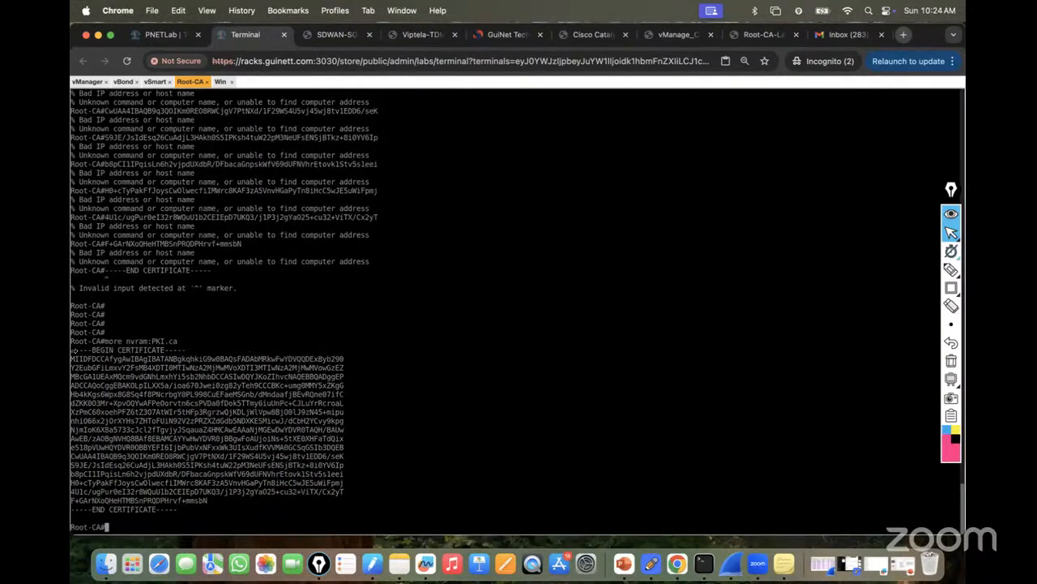
{"action": "left_click_drag", "start_coordinate": [71, 350], "coordinate": [178, 509]}
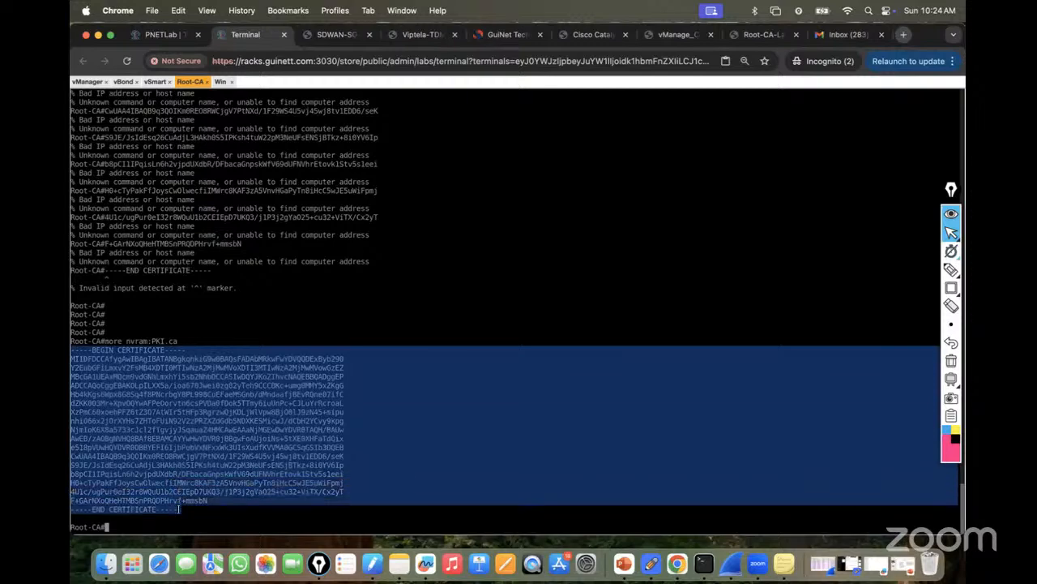
Email the pasted Root-CA certificate to your own account with subject 'Cert'.
{"action": "left_click", "coordinate": [842, 35]}
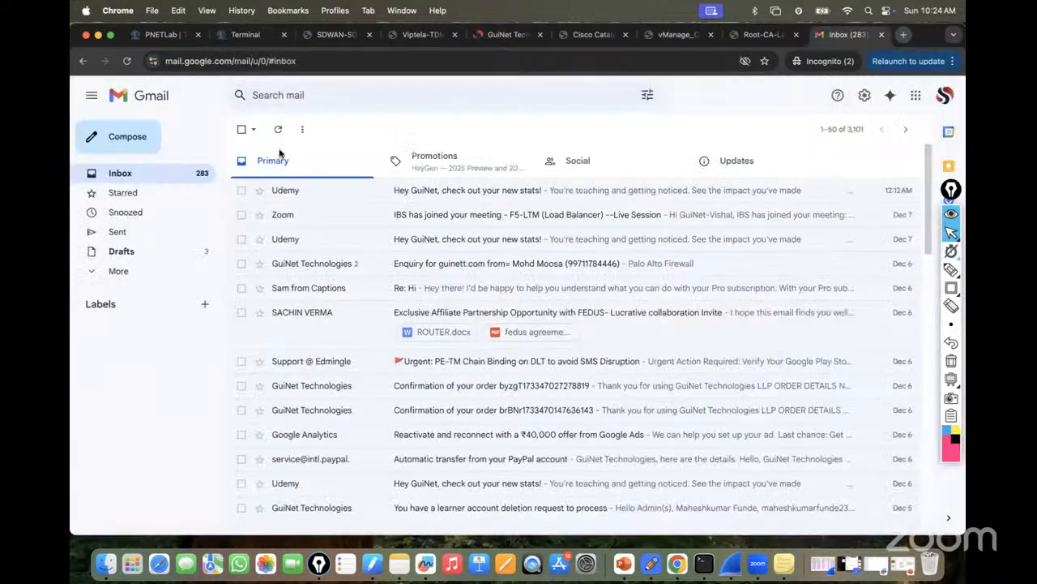
{"action": "left_click", "coordinate": [130, 138]}
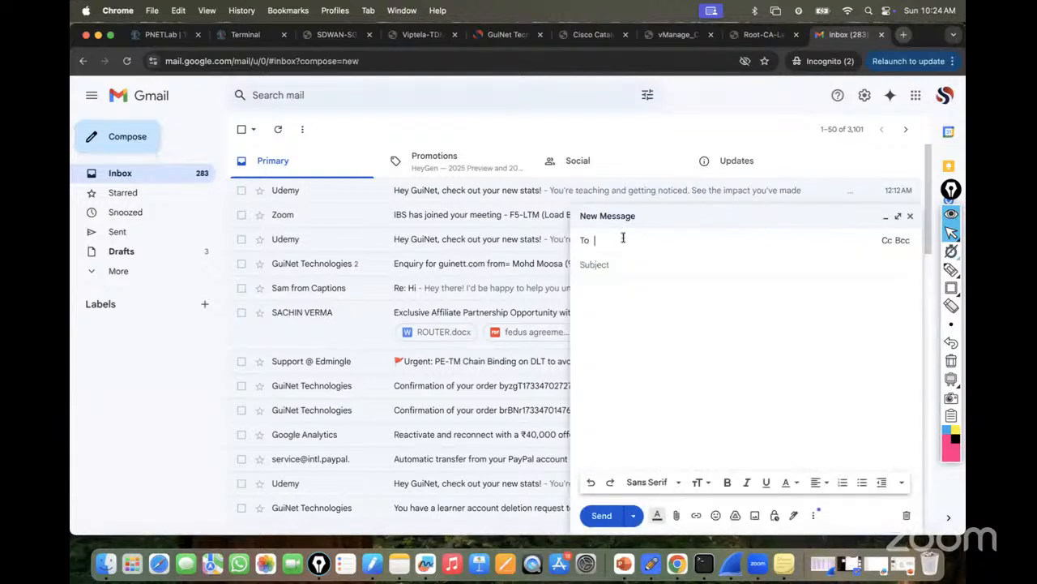
{"action": "type", "text": "gu"}
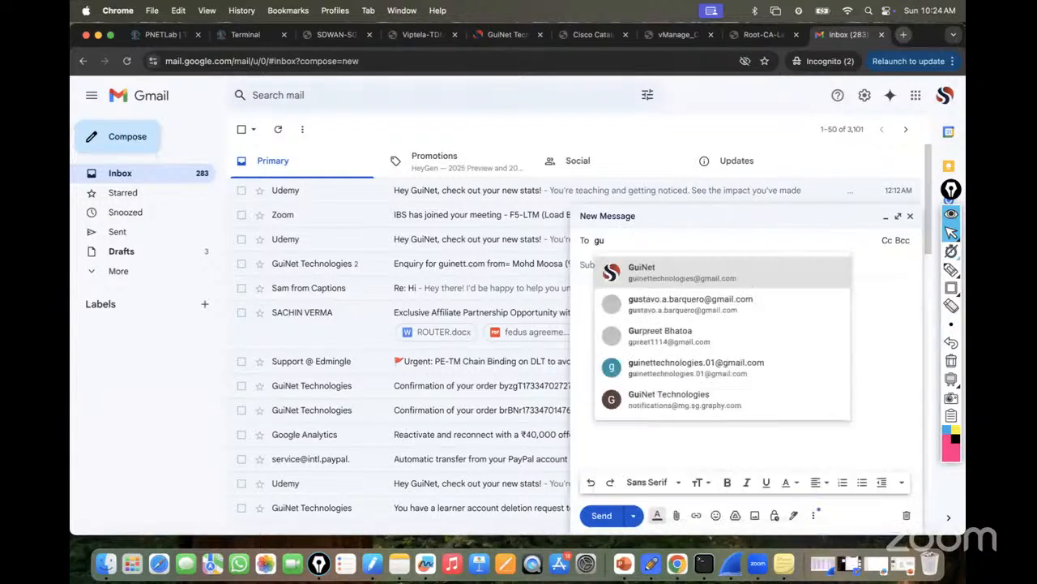
{"action": "key", "text": "Return"}
{"action": "left_click", "coordinate": [595, 279]}
{"action": "type", "text": "Cert"}
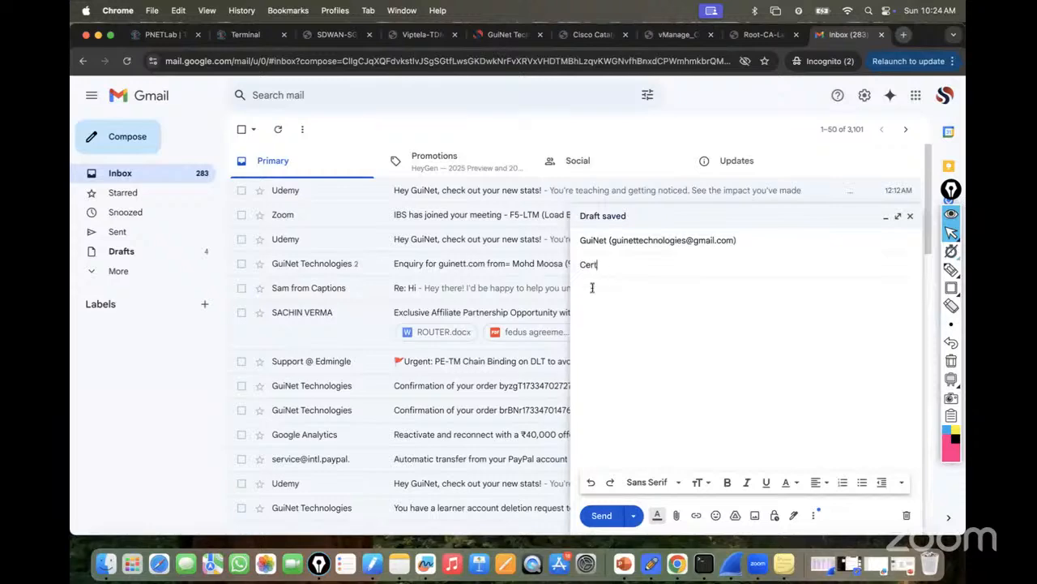
{"action": "left_click", "coordinate": [593, 288]}
{"action": "key", "text": "cmd+v"}
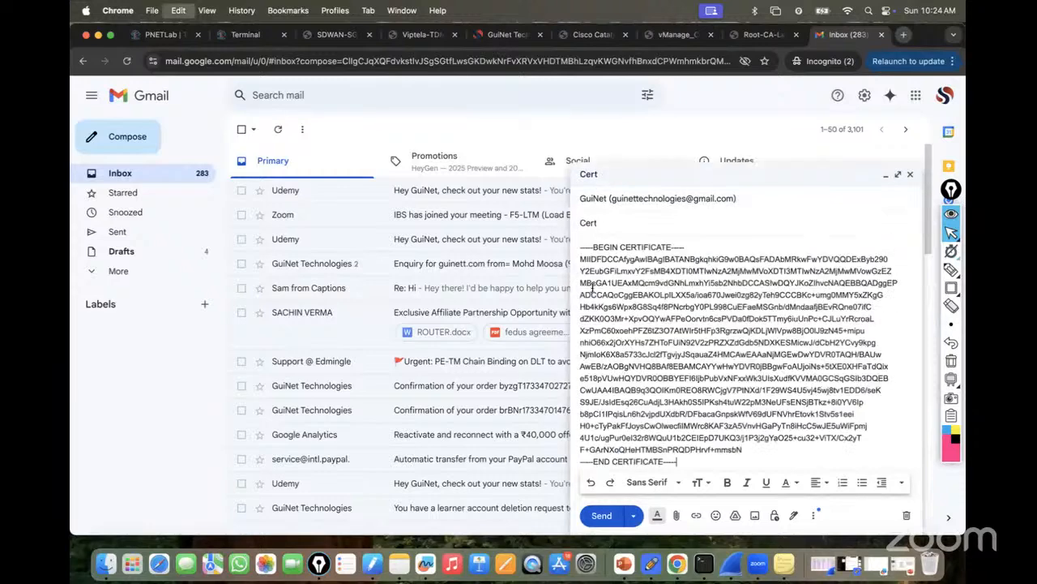
{"action": "left_click", "coordinate": [601, 515]}
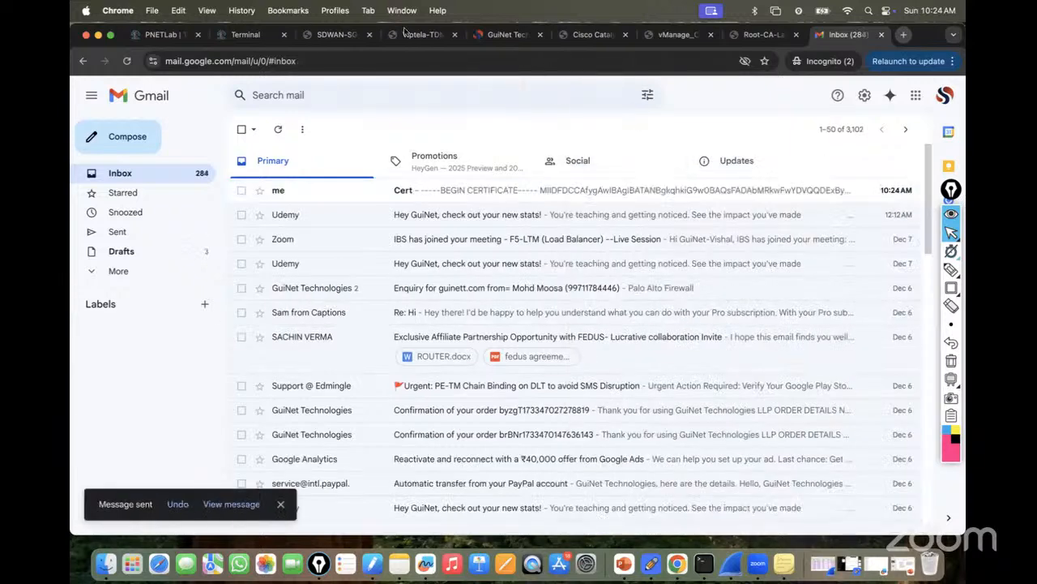
{"action": "left_click", "coordinate": [240, 35]}
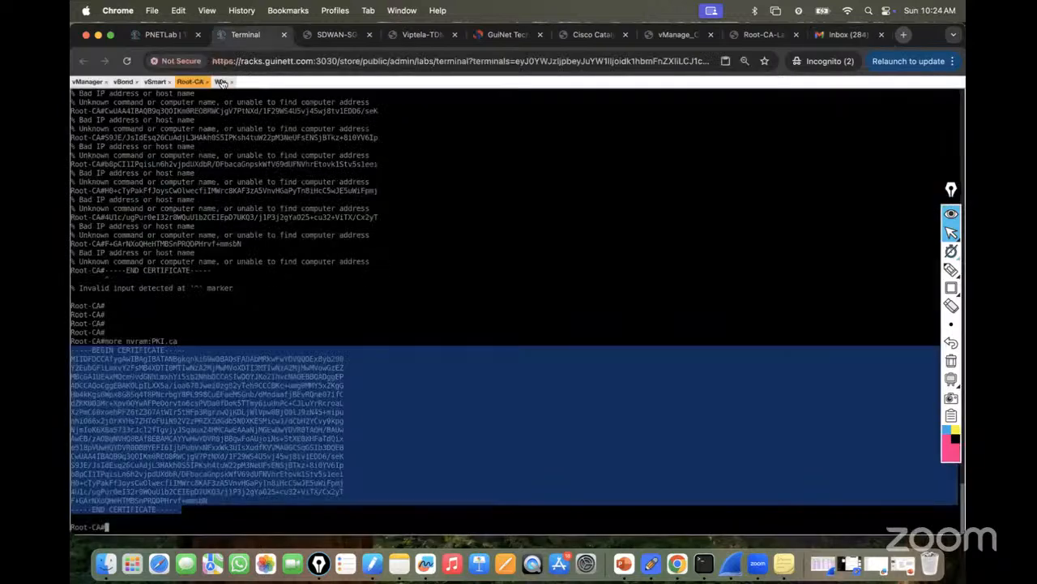
In the Win machine's browser, refresh Gmail and open the Cert email containing the certificate.
{"action": "left_click", "coordinate": [224, 81]}
{"action": "left_click", "coordinate": [355, 98]}
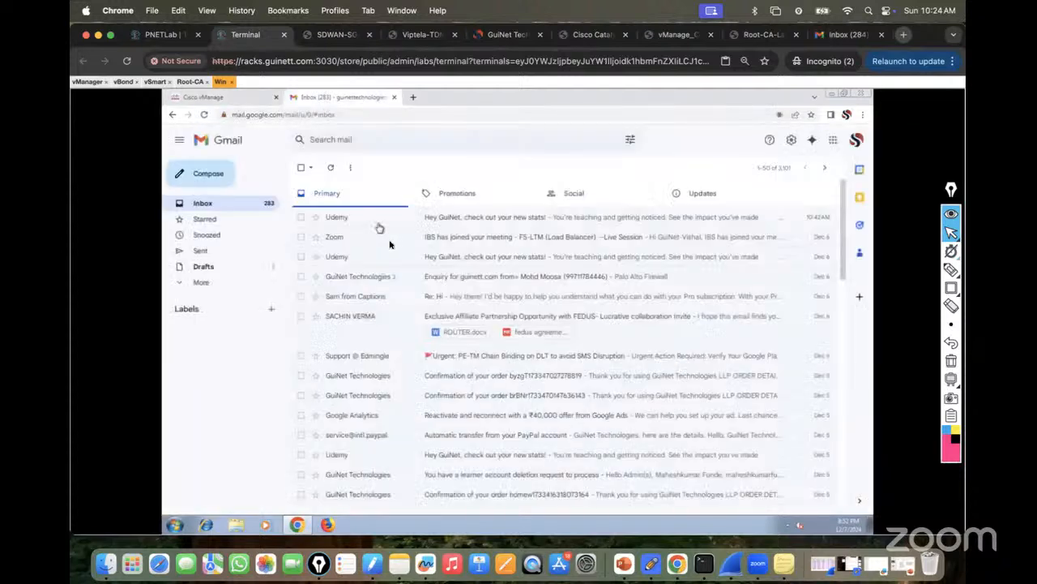
{"action": "left_click", "coordinate": [332, 169]}
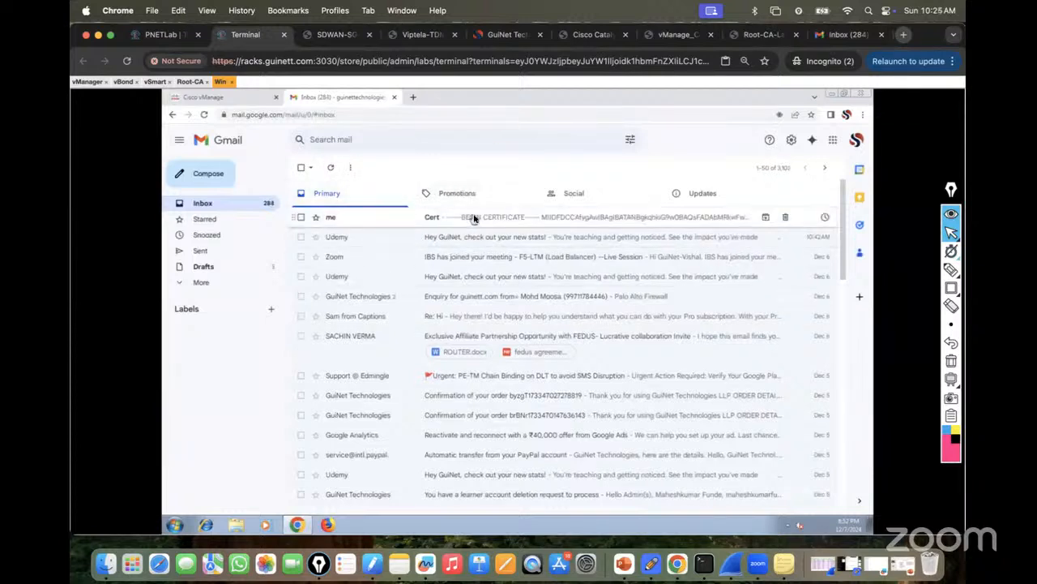
{"action": "left_click", "coordinate": [474, 218]}
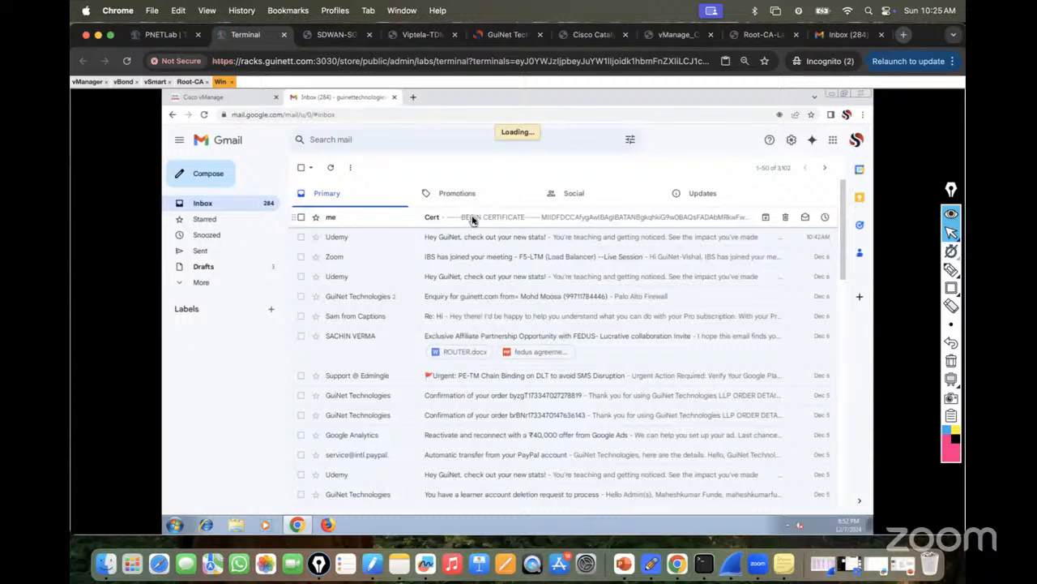
{"action": "left_click", "coordinate": [224, 99]}
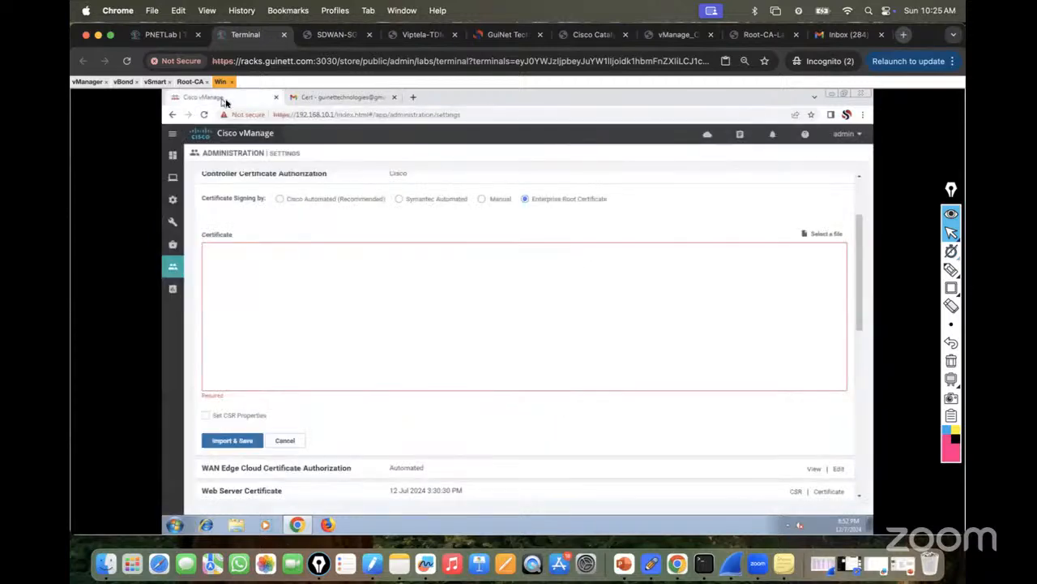
{"action": "left_click", "coordinate": [344, 99]}
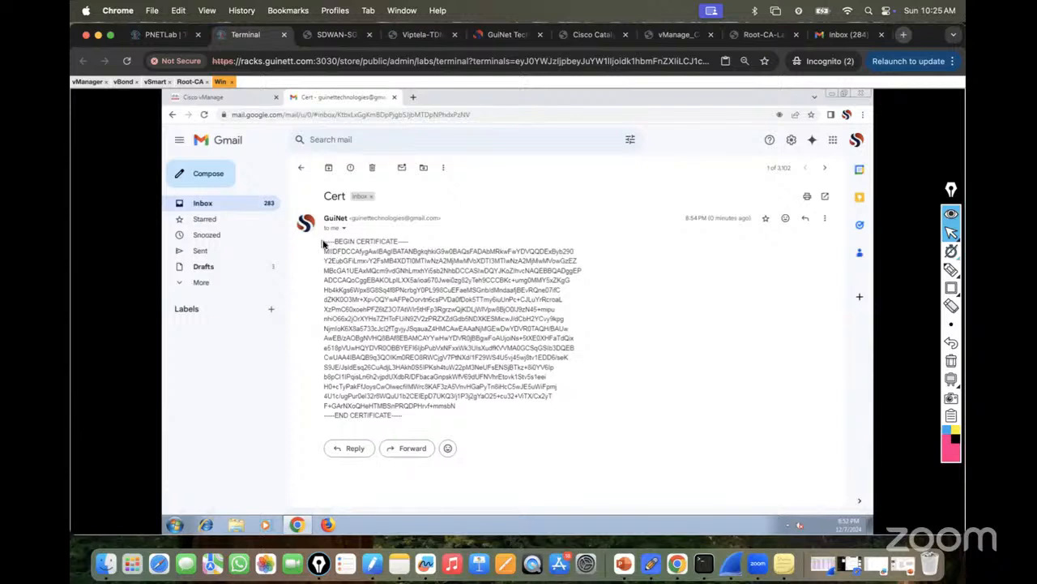
{"action": "left_click_drag", "start_coordinate": [324, 243], "coordinate": [350, 291]}
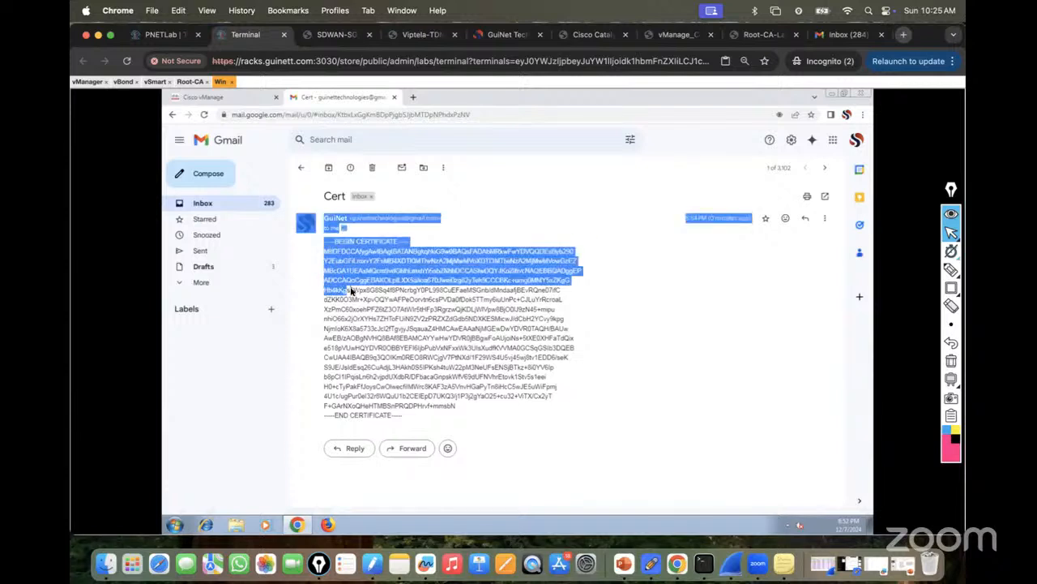
{"action": "left_click", "coordinate": [332, 260]}
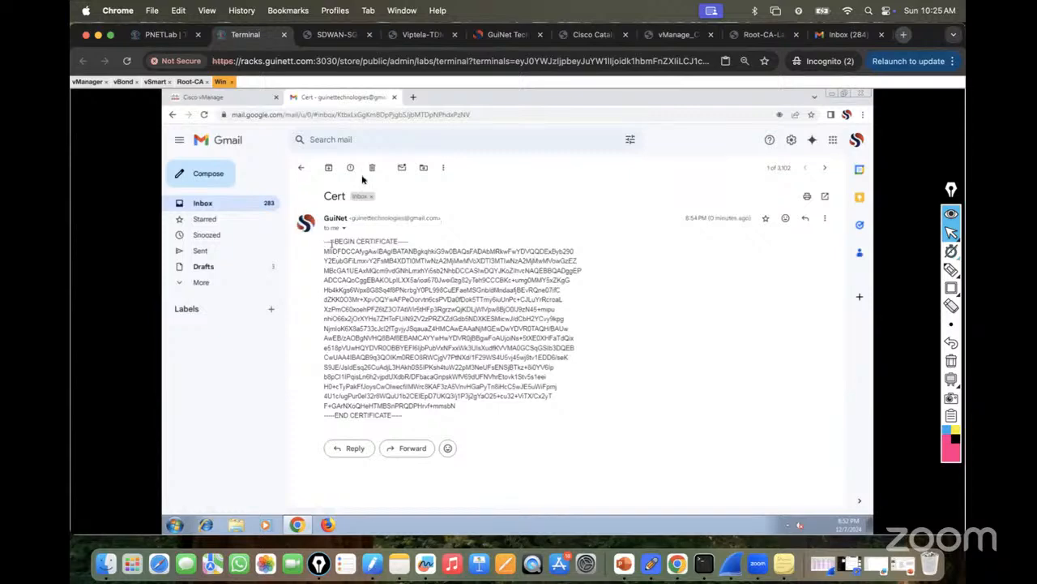
{"action": "left_click", "coordinate": [666, 37]}
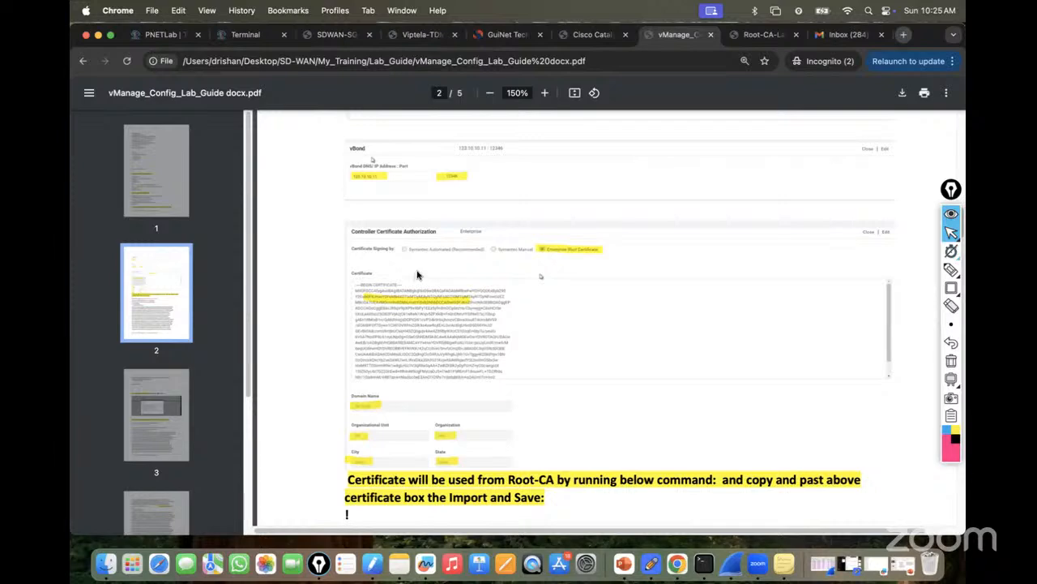
Scroll through the vManage guide's Controller Certificate Authorization instructions on page 2.
{"action": "scroll", "coordinate": [417, 275], "scroll_direction": "down", "scroll_amount": 5}
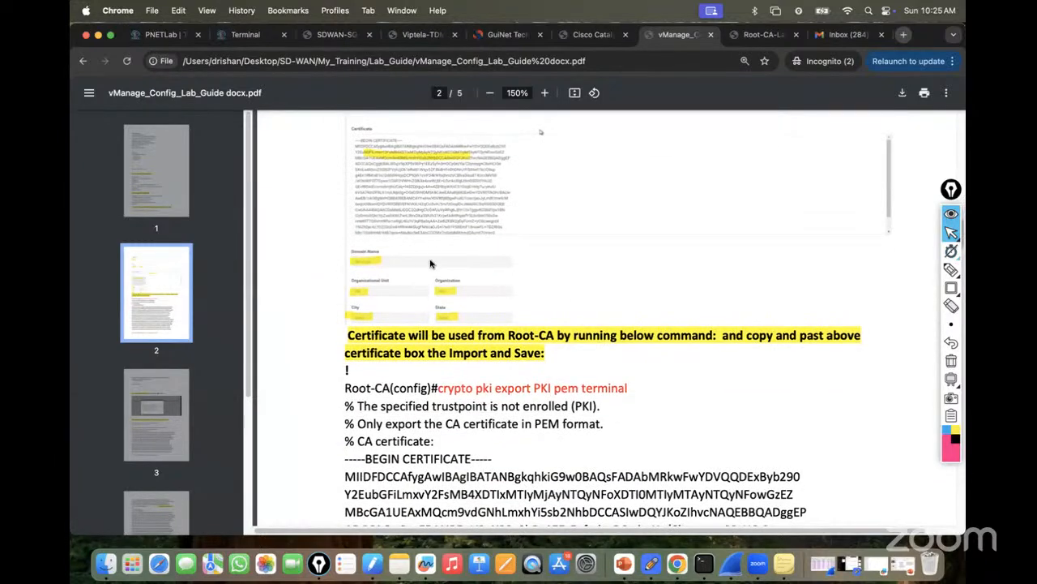
{"action": "scroll", "coordinate": [428, 267], "scroll_direction": "up", "scroll_amount": 7}
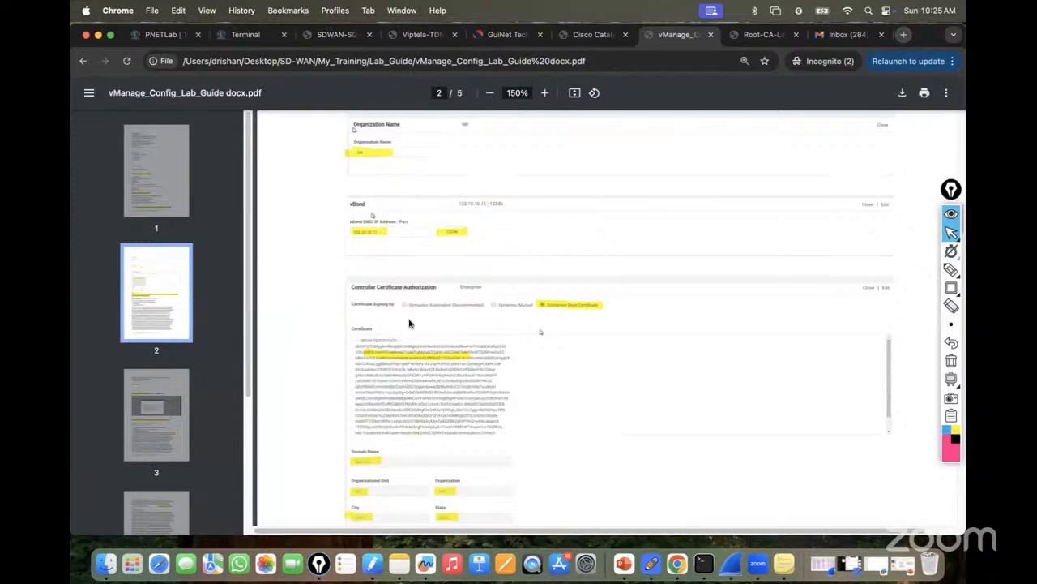
{"action": "scroll", "coordinate": [410, 325], "scroll_direction": "down", "scroll_amount": 3}
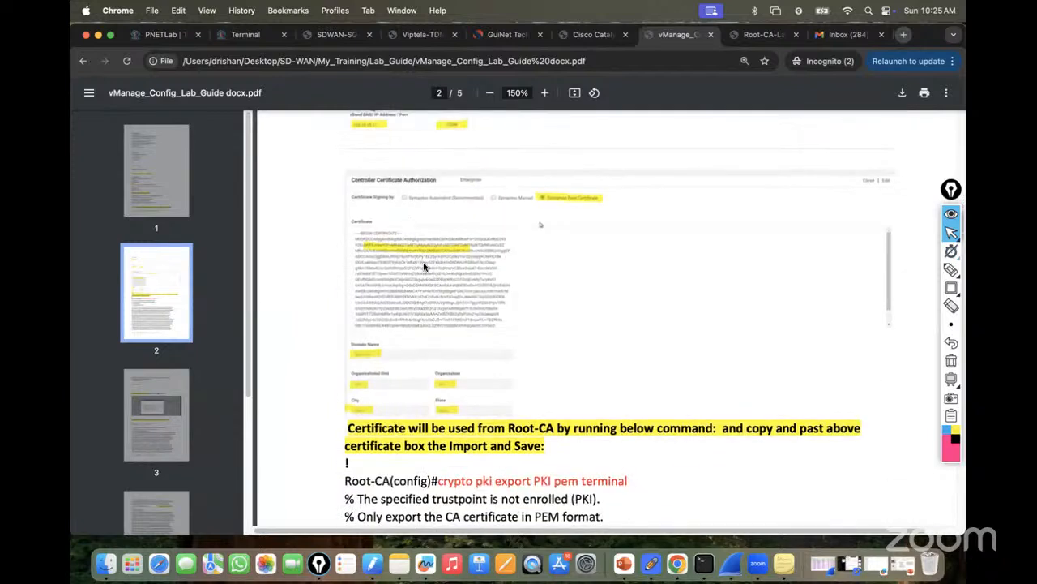
{"action": "left_click", "coordinate": [167, 37]}
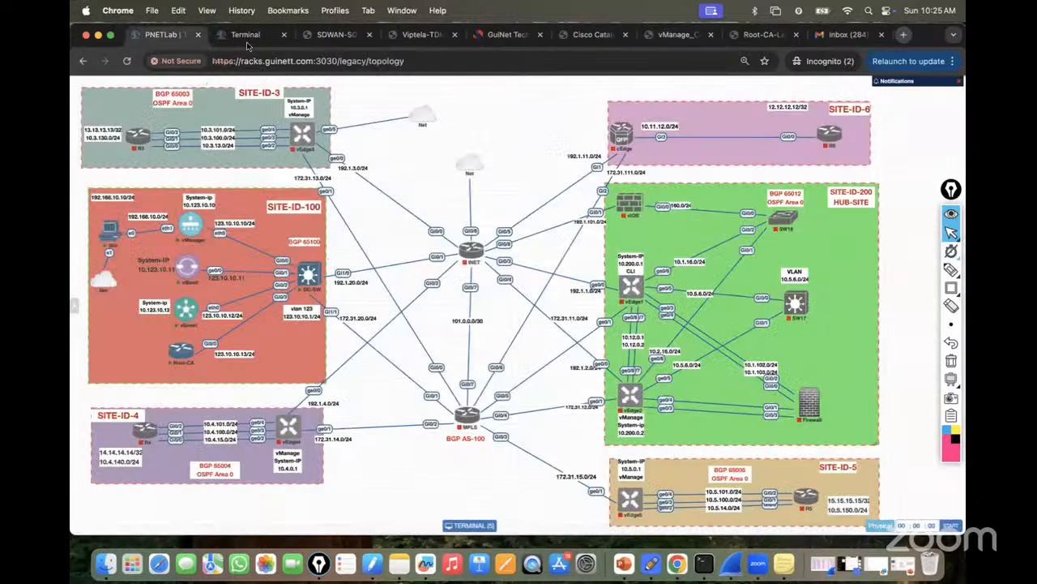
Return to the Win machine's console showing the vManage certificate settings.
{"action": "left_click", "coordinate": [247, 35]}
{"action": "left_click", "coordinate": [191, 81]}
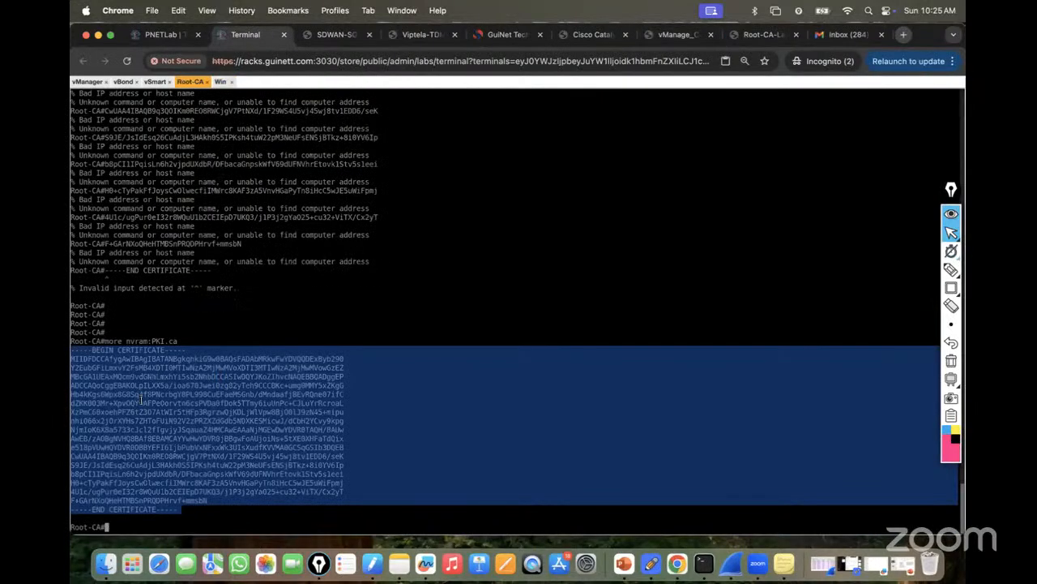
{"action": "left_click", "coordinate": [221, 82]}
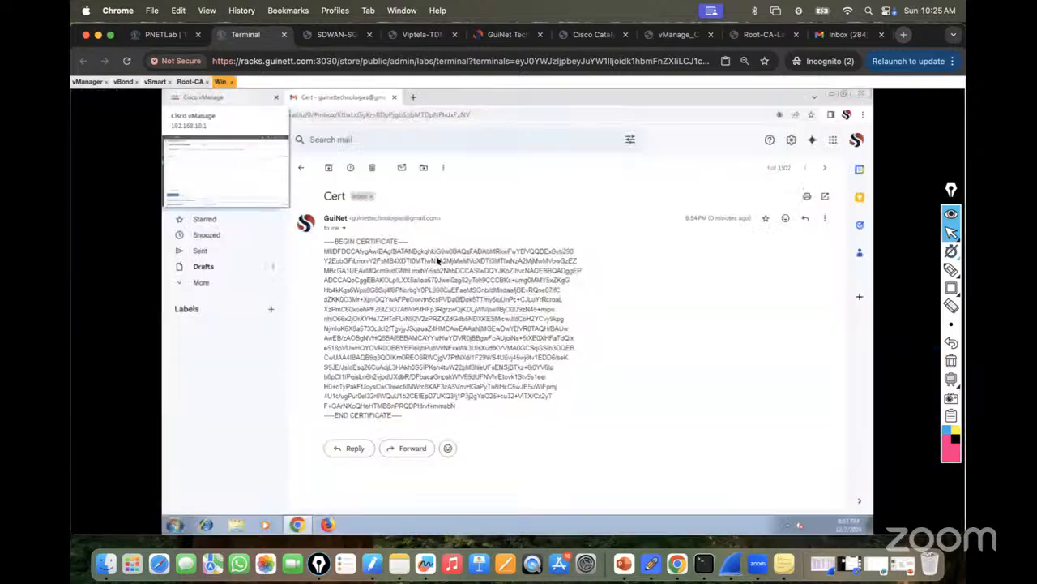
{"action": "left_click", "coordinate": [209, 97]}
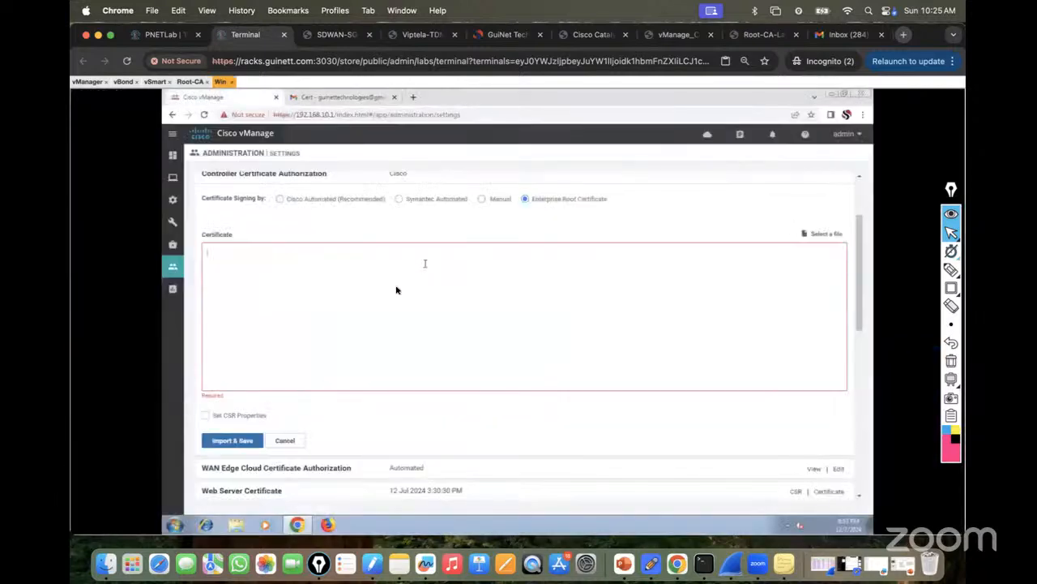
{"action": "left_click", "coordinate": [162, 35]}
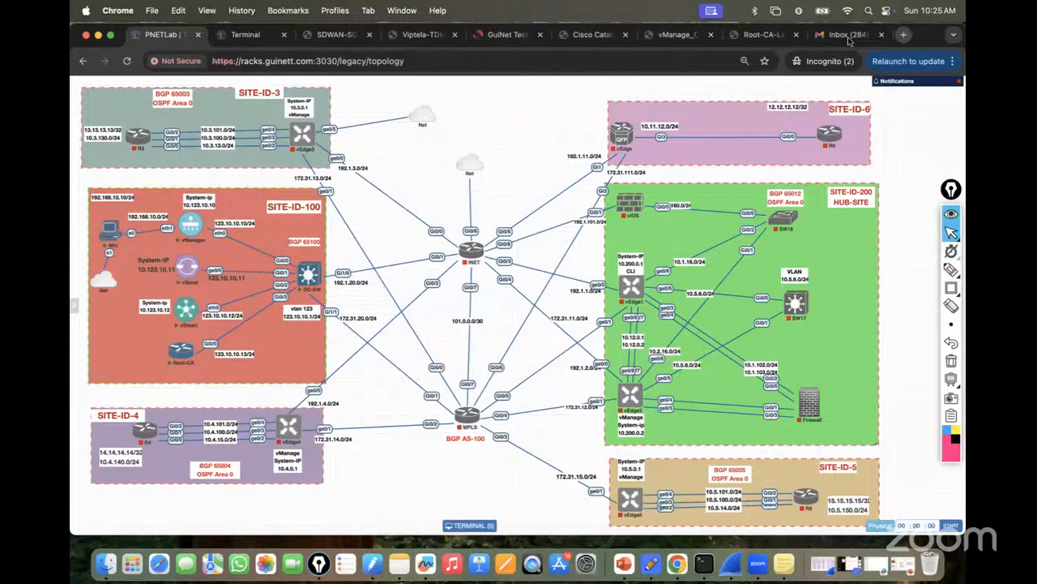
{"action": "left_click", "coordinate": [236, 37]}
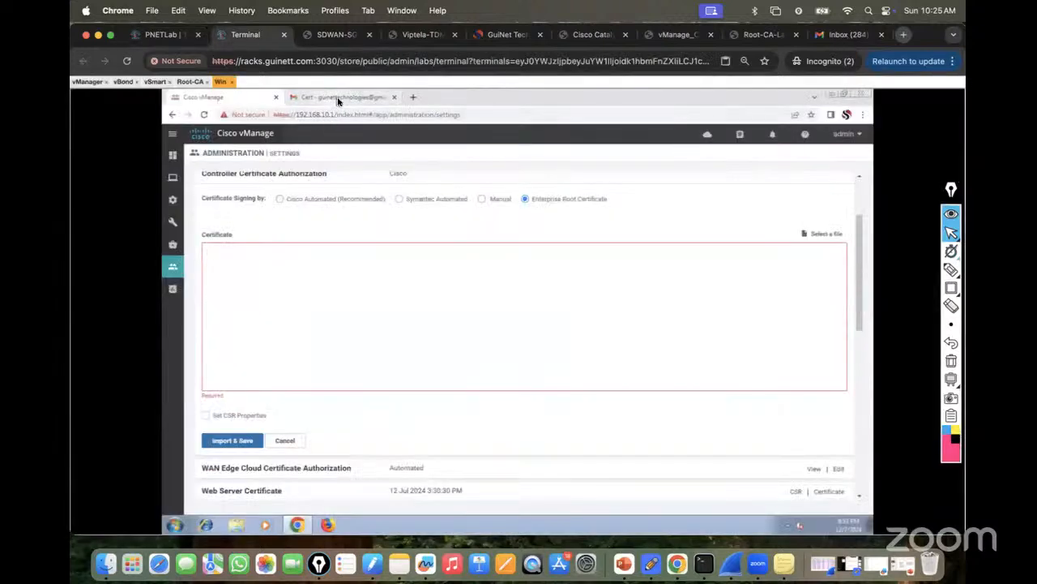
Open the Cert email and select the certificate from BEGIN to END CERTIFICATE.
{"action": "mouse_move", "coordinate": [339, 100]}
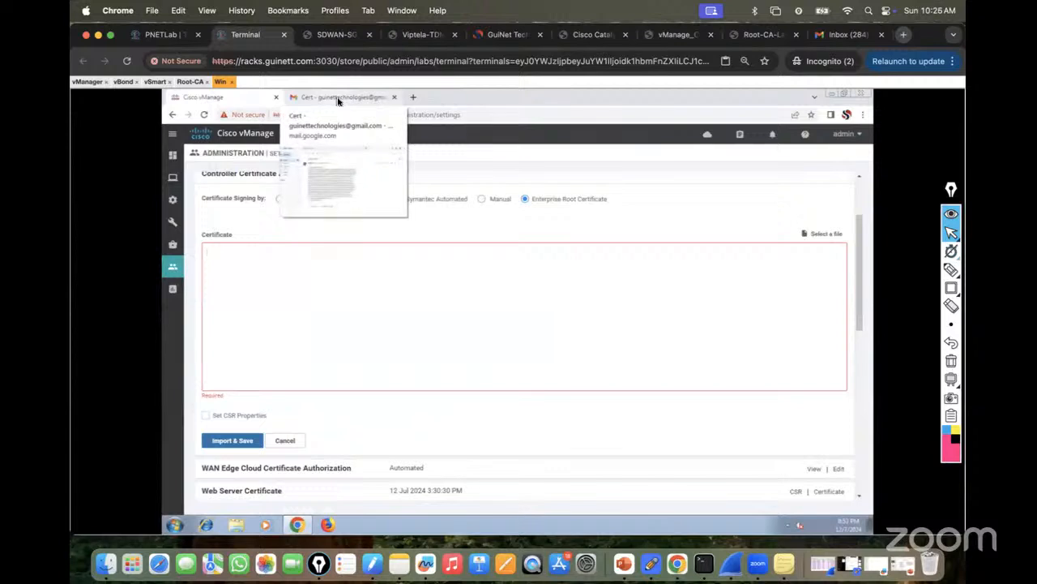
{"action": "left_click", "coordinate": [338, 98]}
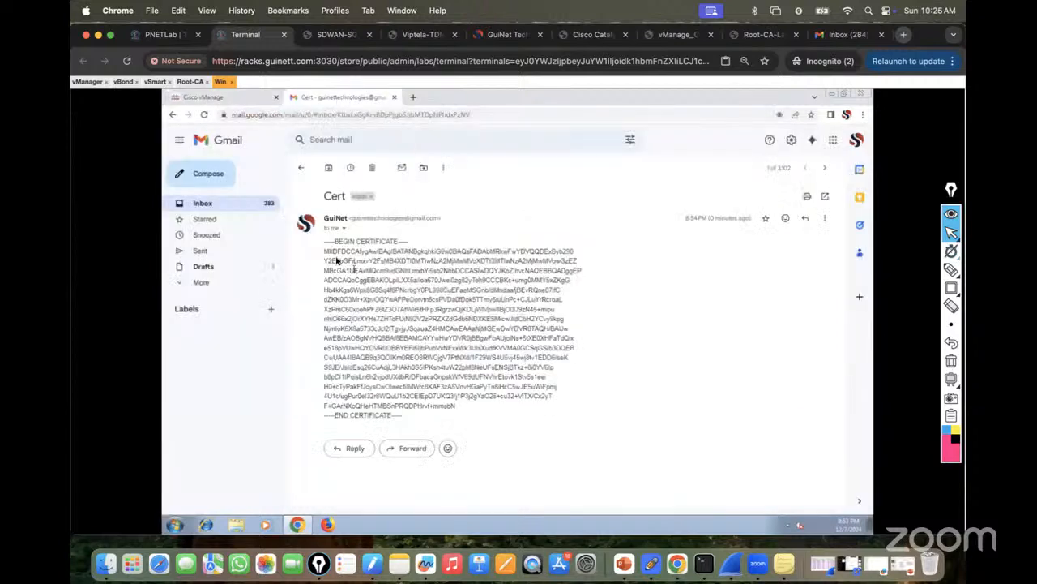
{"action": "left_click_drag", "start_coordinate": [324, 245], "coordinate": [373, 320]}
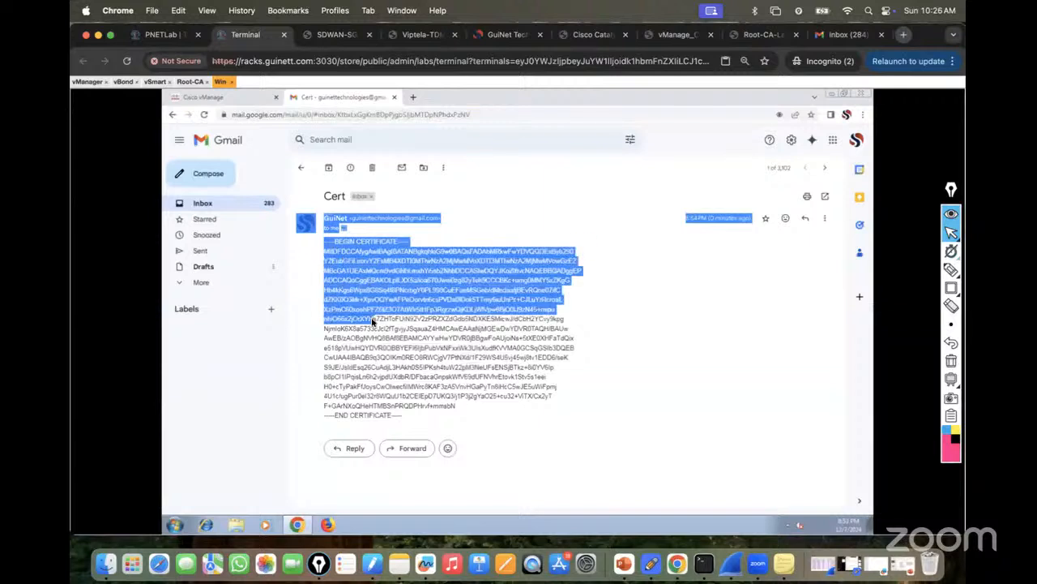
{"action": "left_click", "coordinate": [382, 378]}
{"action": "left_click_drag", "start_coordinate": [404, 417], "coordinate": [323, 242]}
Copy the certificate from the email and paste it into vManage's Certificate box.
{"action": "right_click", "coordinate": [334, 256]}
{"action": "left_click", "coordinate": [347, 263]}
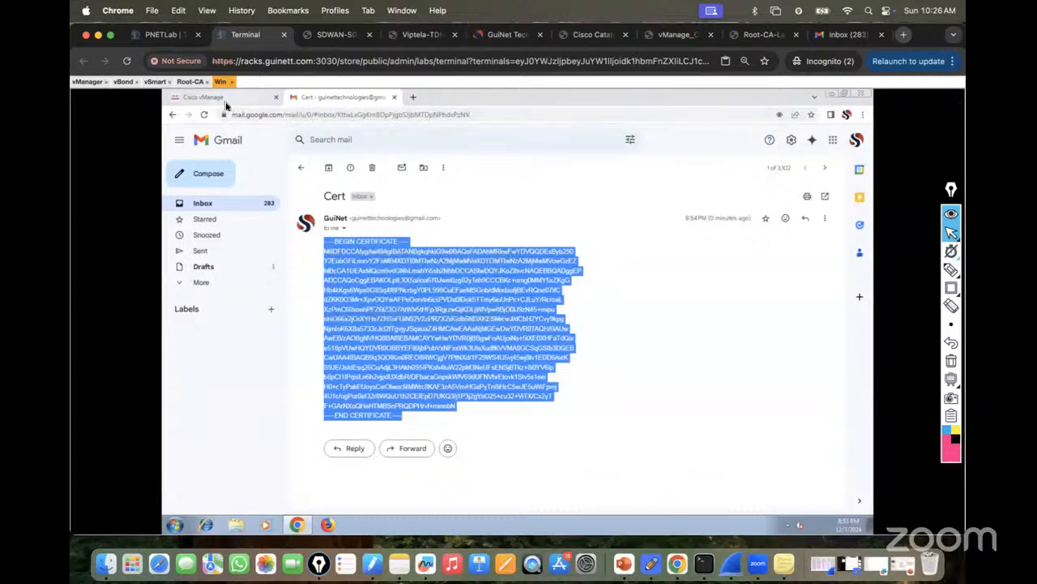
{"action": "left_click", "coordinate": [212, 98]}
{"action": "right_click", "coordinate": [269, 268]}
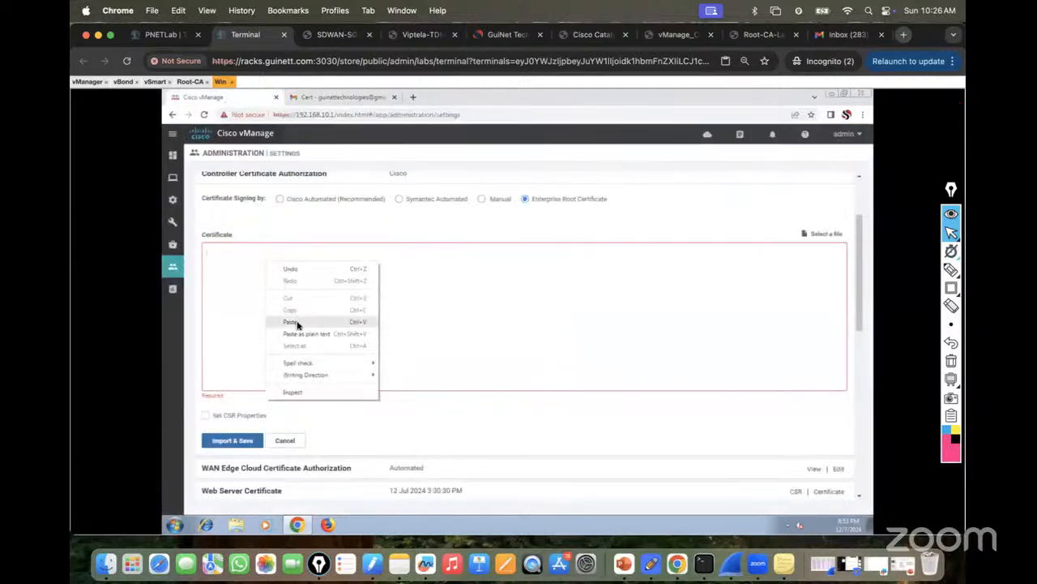
{"action": "left_click", "coordinate": [296, 324]}
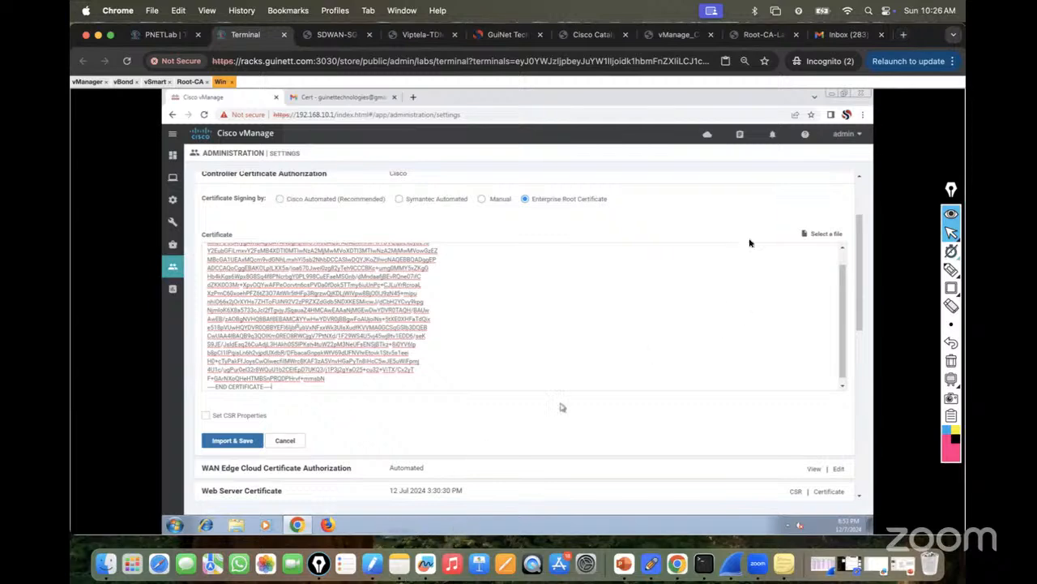
{"action": "left_click", "coordinate": [671, 34]}
Scroll the vManage guide and zoom the page to 175%.
{"action": "scroll", "coordinate": [468, 315], "scroll_direction": "up", "scroll_amount": 2}
{"action": "scroll", "coordinate": [468, 312], "scroll_direction": "down", "scroll_amount": 5}
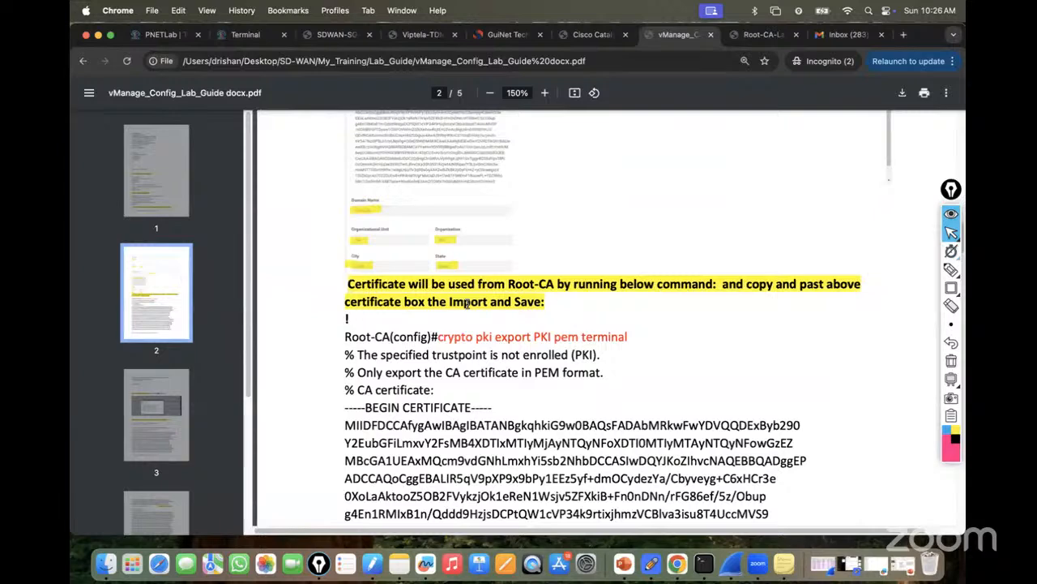
{"action": "scroll", "coordinate": [467, 303], "scroll_direction": "down", "scroll_amount": 5, "text": "ctrl"}
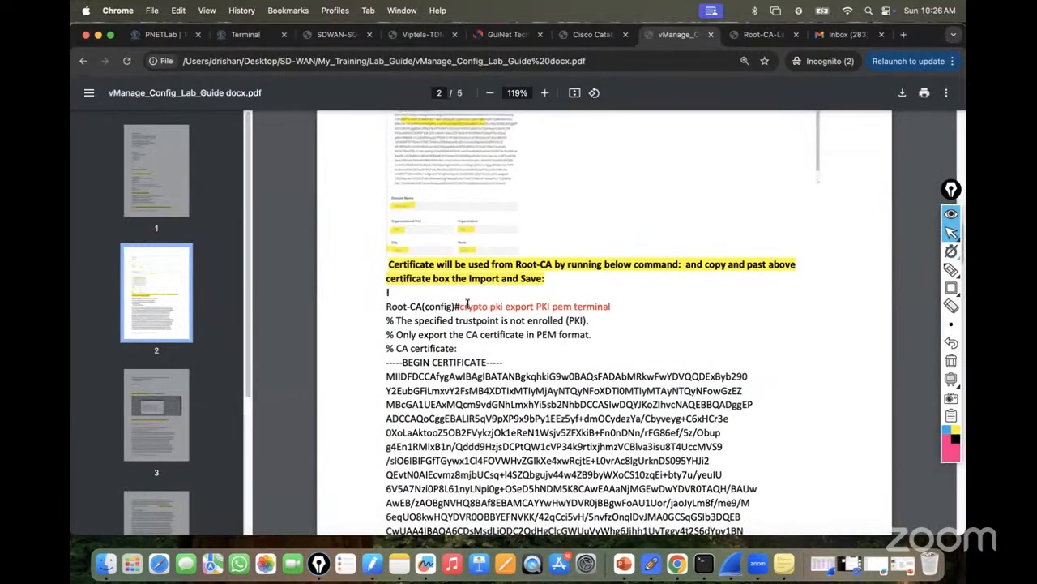
{"action": "left_click", "coordinate": [544, 93]}
{"action": "left_click", "coordinate": [545, 93]}
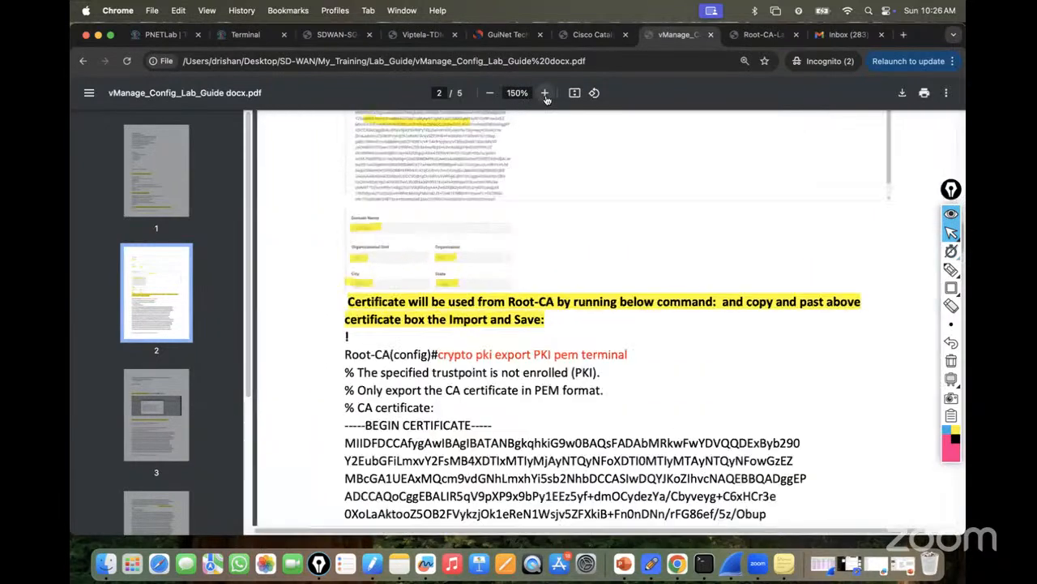
{"action": "left_click", "coordinate": [545, 92]}
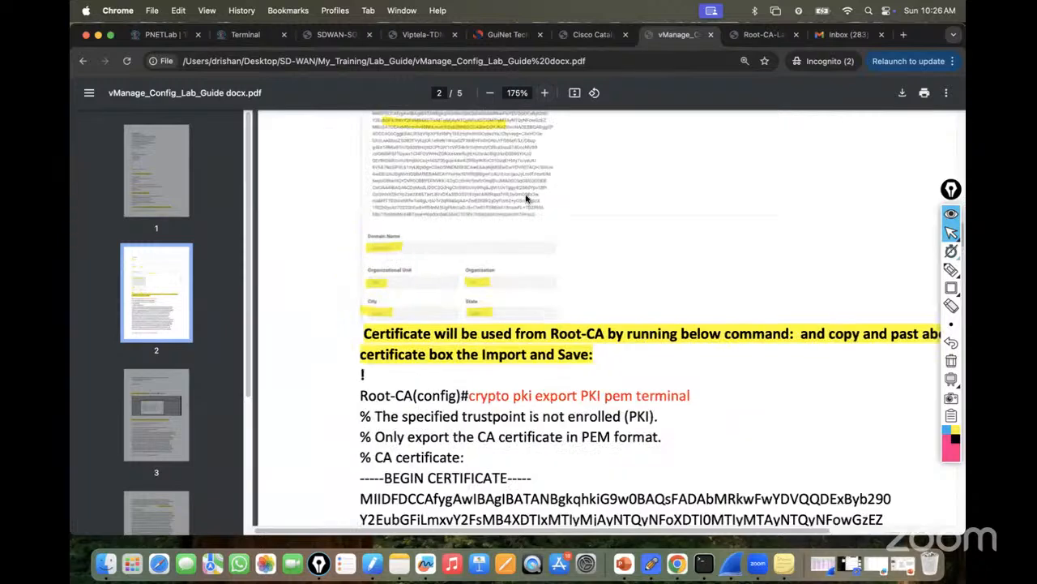
{"action": "left_click", "coordinate": [762, 36]}
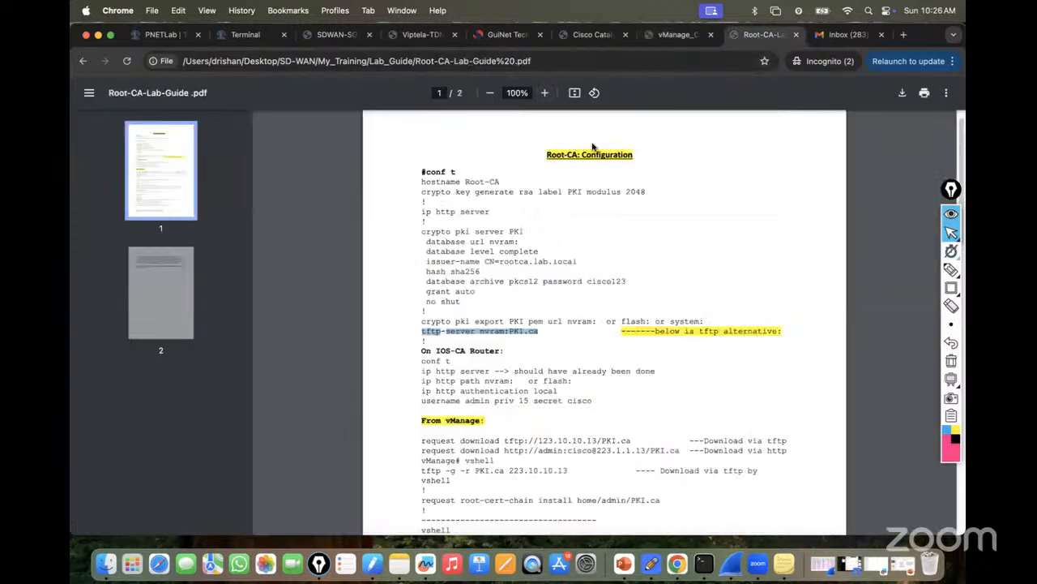
{"action": "left_click", "coordinate": [535, 262]}
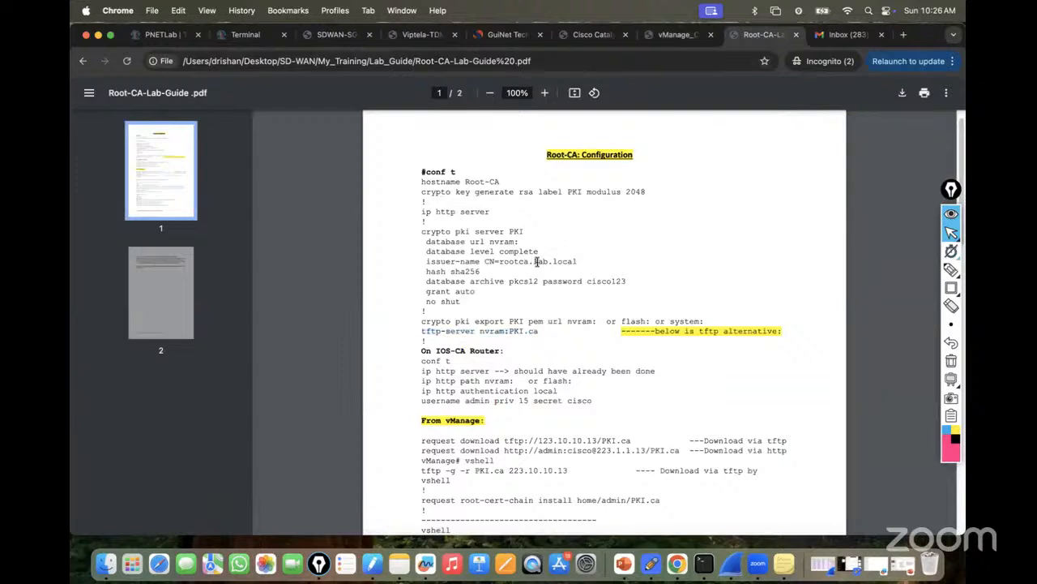
{"action": "left_click_drag", "start_coordinate": [535, 261], "coordinate": [580, 261]}
{"action": "left_click", "coordinate": [552, 266]}
{"action": "mouse_move", "coordinate": [536, 262]}
{"action": "left_mouse_down"}
{"action": "mouse_move", "coordinate": [581, 261]}
{"action": "mouse_move", "coordinate": [556, 262]}
{"action": "left_mouse_up"}
{"action": "left_click", "coordinate": [542, 261]}
{"action": "left_click_drag", "start_coordinate": [577, 262], "coordinate": [532, 260]}
{"action": "left_click", "coordinate": [534, 261]}
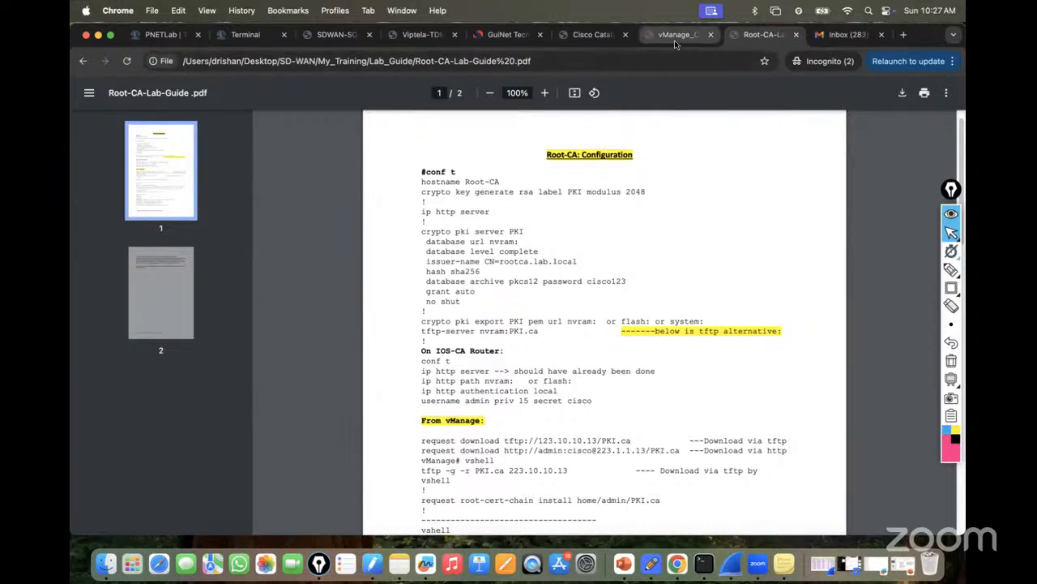
Enable Set CSR Properties and enter the domain name lab.local.
{"action": "left_click", "coordinate": [241, 36]}
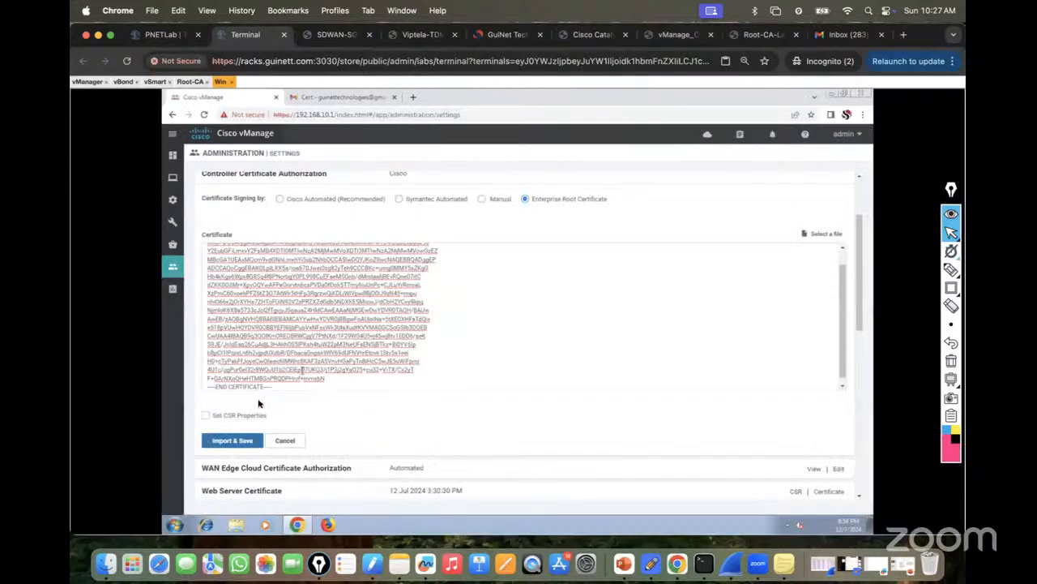
{"action": "left_click", "coordinate": [205, 416]}
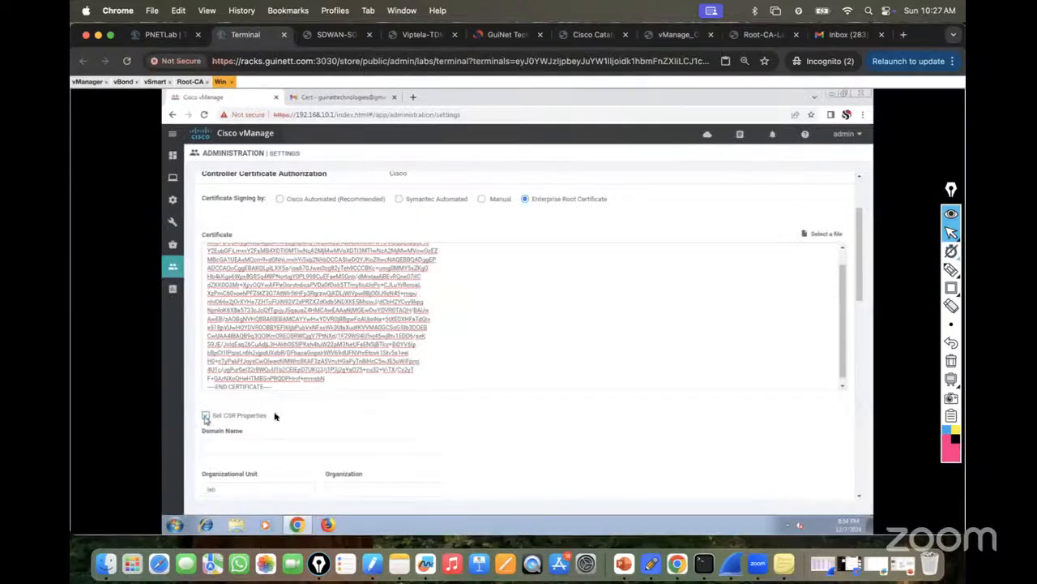
{"action": "left_click", "coordinate": [239, 444]}
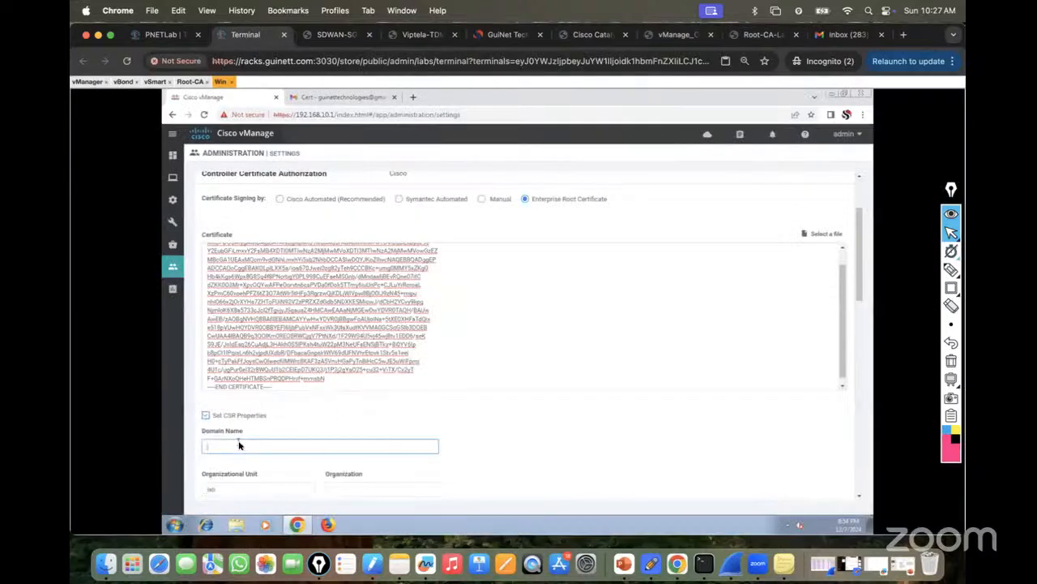
{"action": "type", "text": "lab.local"}
{"action": "left_click_drag", "start_coordinate": [860, 296], "coordinate": [865, 328]}
Fill in city New Delhi, state Delhi, the contact e-mail and country code IN.
{"action": "left_click", "coordinate": [360, 380]}
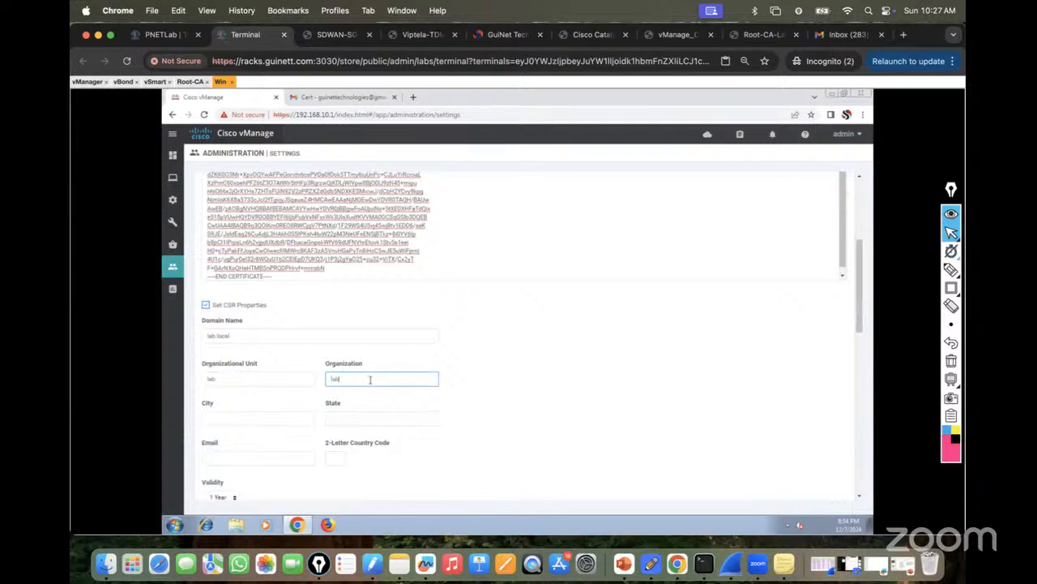
{"action": "type", "text": "New Delhi"}
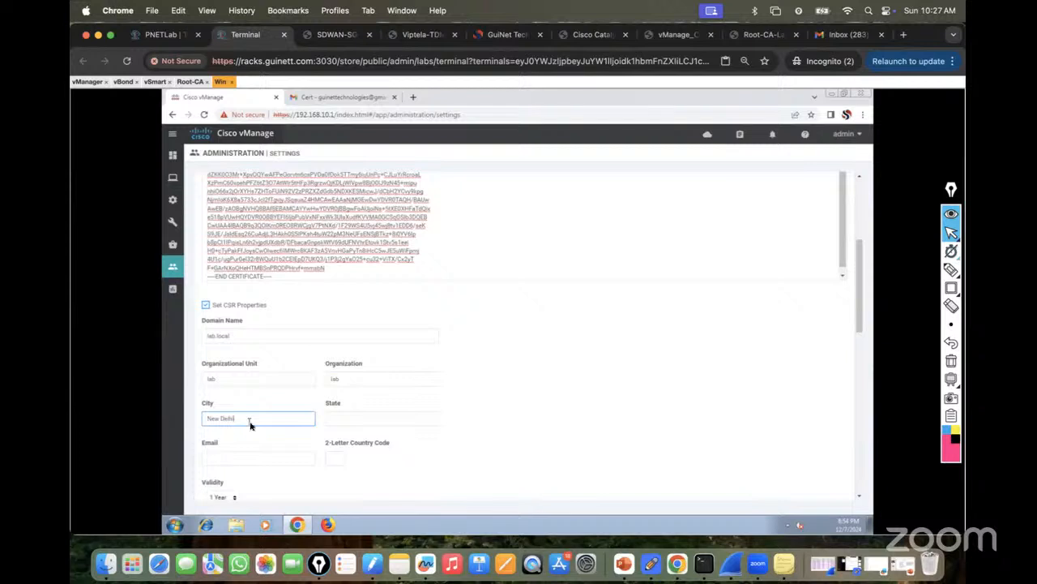
{"action": "left_click", "coordinate": [340, 419]}
{"action": "type", "text": "Delhi"}
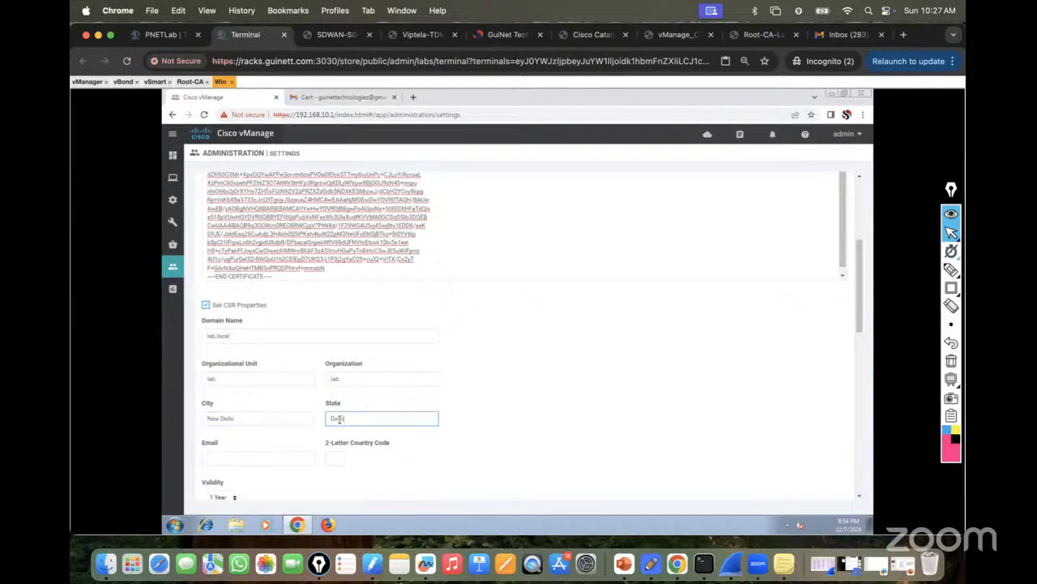
{"action": "left_click", "coordinate": [241, 460]}
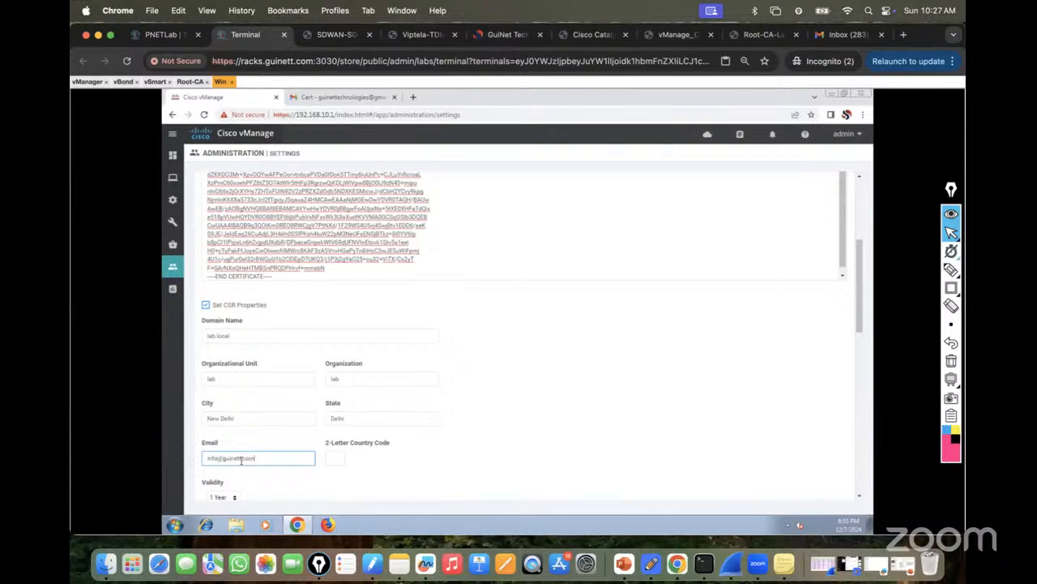
{"action": "left_click", "coordinate": [337, 462]}
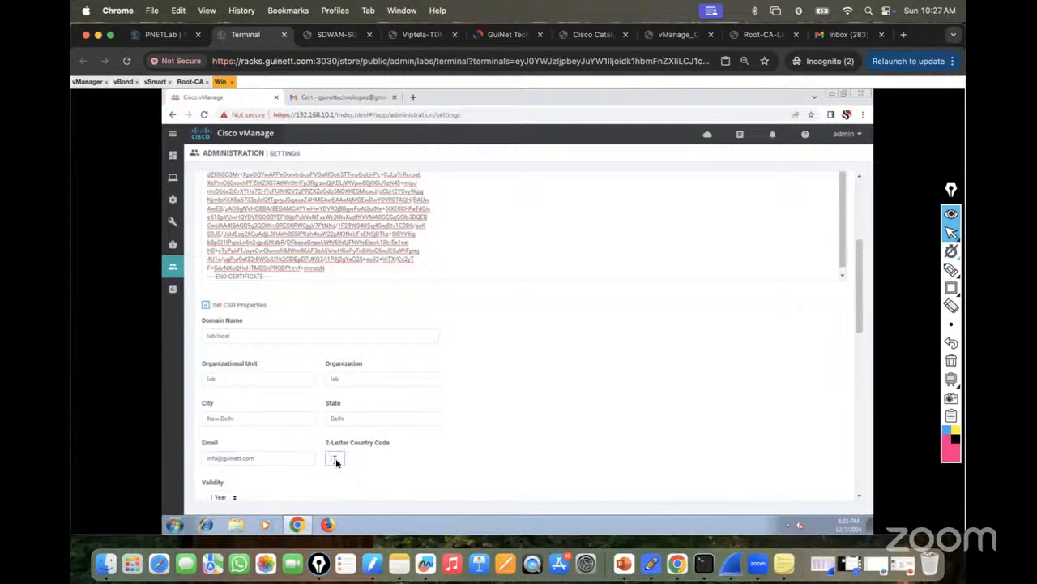
{"action": "type", "text": "IN"}
{"action": "left_click_drag", "start_coordinate": [864, 317], "coordinate": [759, 375]}
Set the validity to 3 Years and Import & Save the certificate.
{"action": "left_click", "coordinate": [235, 390]}
{"action": "left_click", "coordinate": [238, 416]}
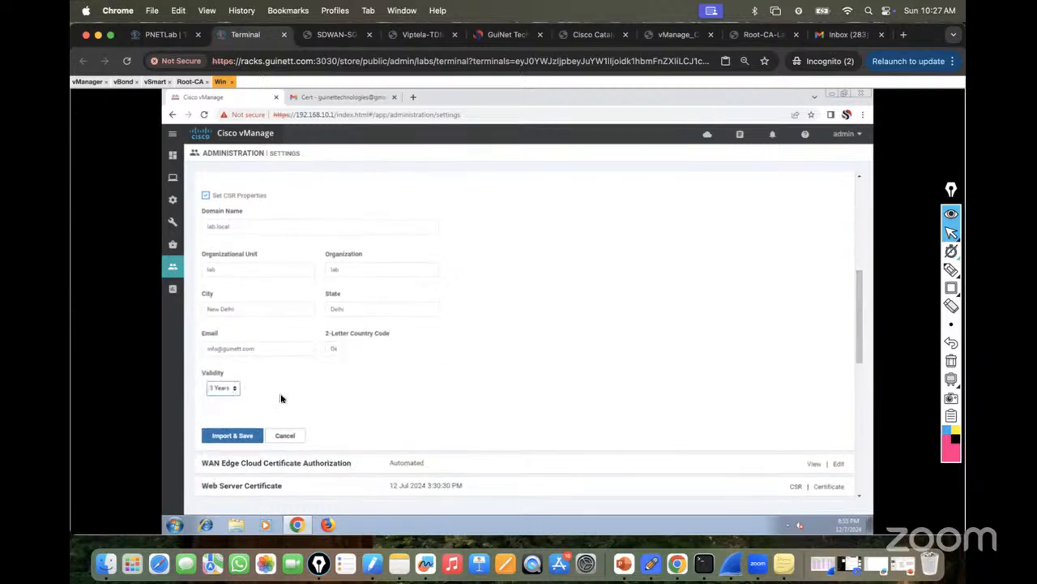
{"action": "left_click", "coordinate": [231, 439]}
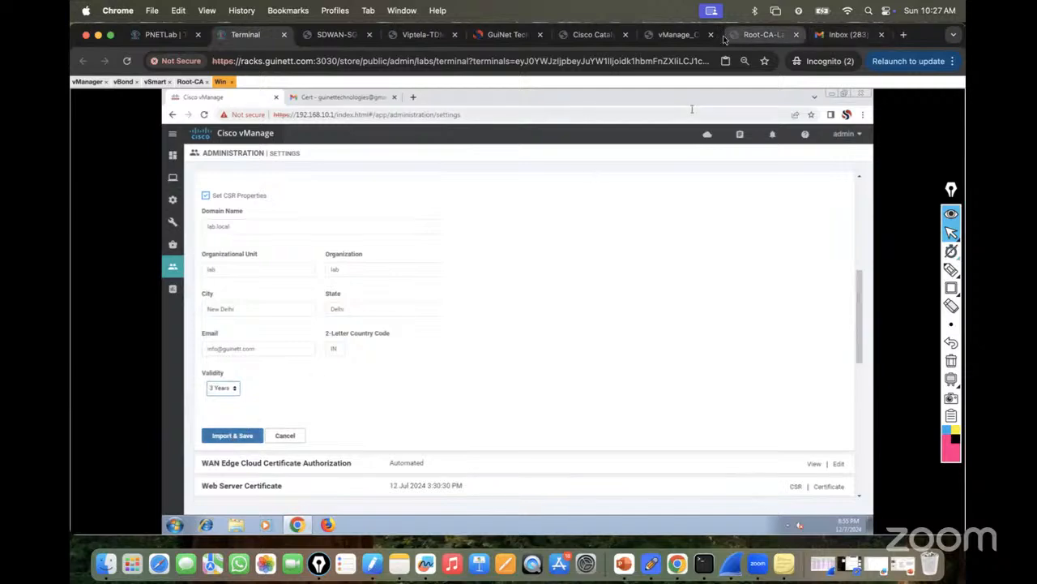
{"action": "left_click", "coordinate": [676, 34]}
{"action": "scroll", "coordinate": [551, 273], "scroll_direction": "down", "scroll_amount": 1}
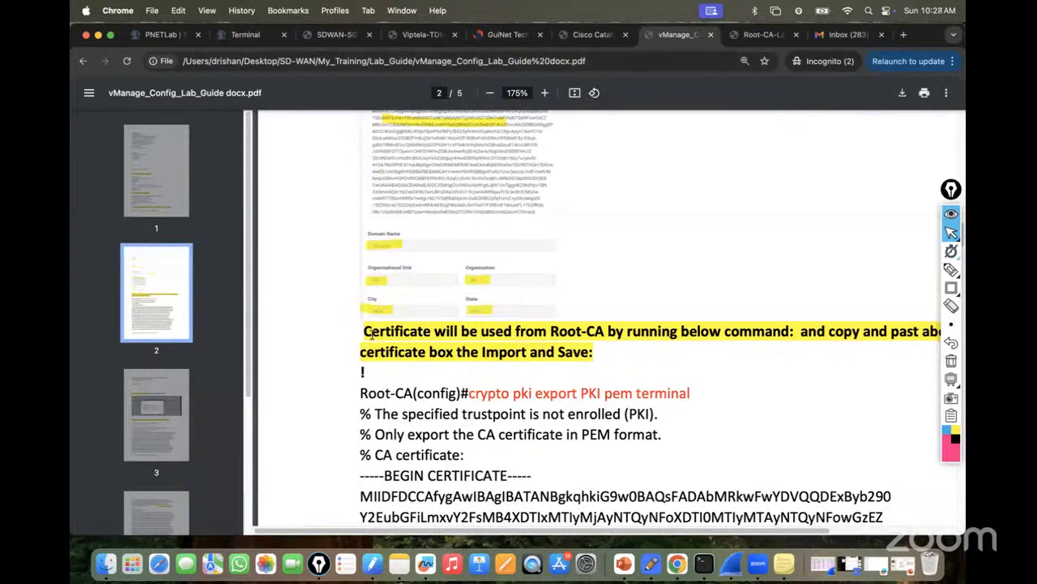
{"action": "left_click", "coordinate": [245, 34]}
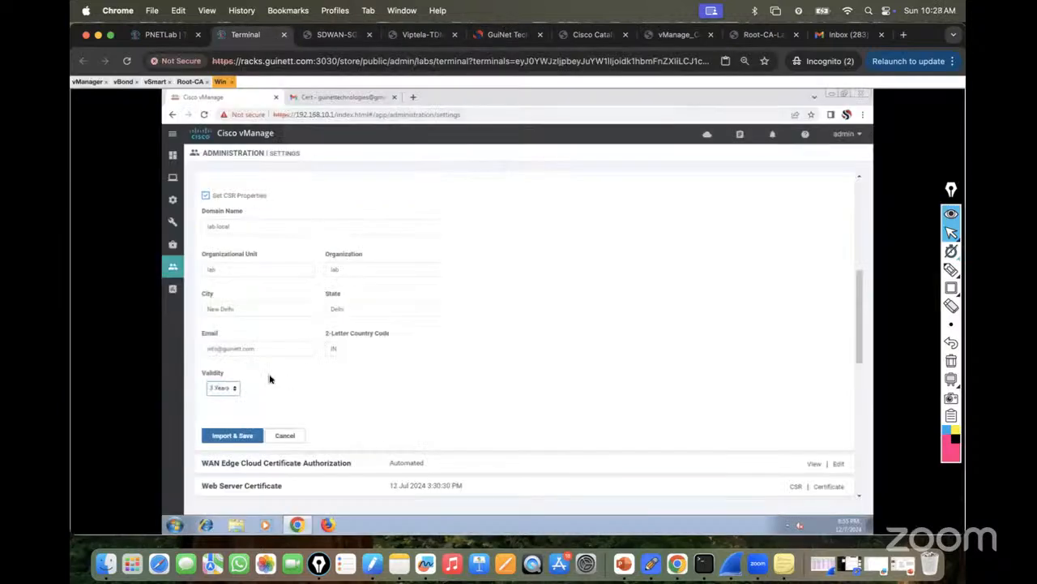
{"action": "left_click", "coordinate": [226, 438]}
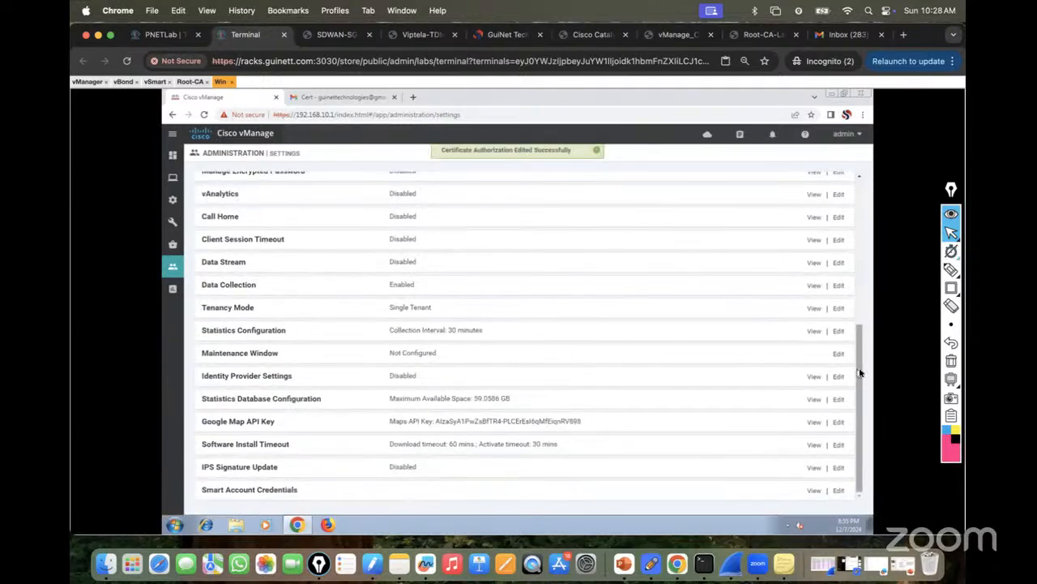
Edit Controller Certificate Authorization, keep Set CSR Properties enabled, and Import & Save it.
{"action": "scroll", "coordinate": [862, 354], "scroll_direction": "up", "scroll_amount": 1}
{"action": "scroll", "coordinate": [864, 328], "scroll_direction": "up", "scroll_amount": 2}
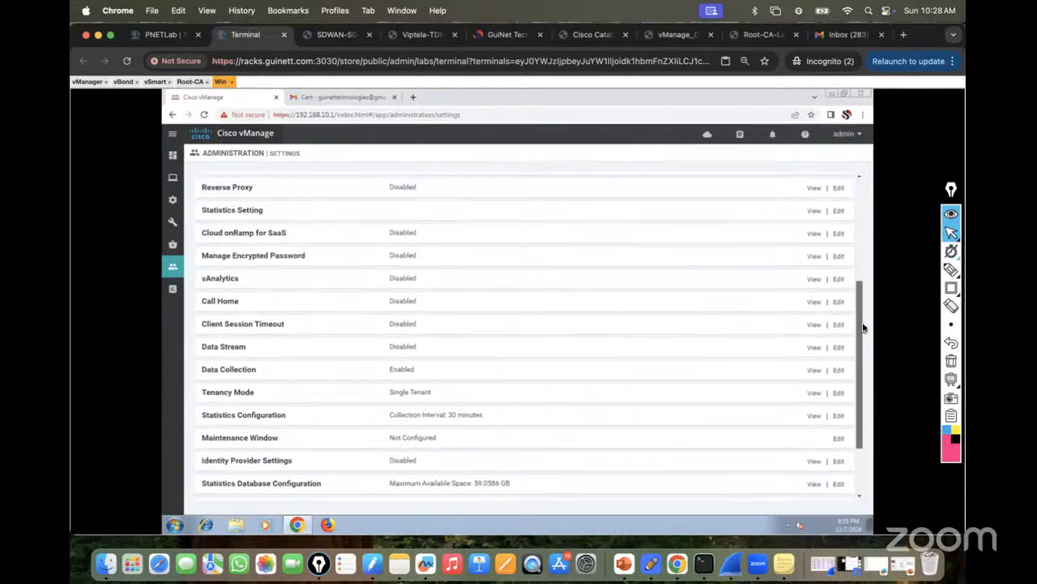
{"action": "scroll", "coordinate": [865, 294], "scroll_direction": "up", "scroll_amount": 2}
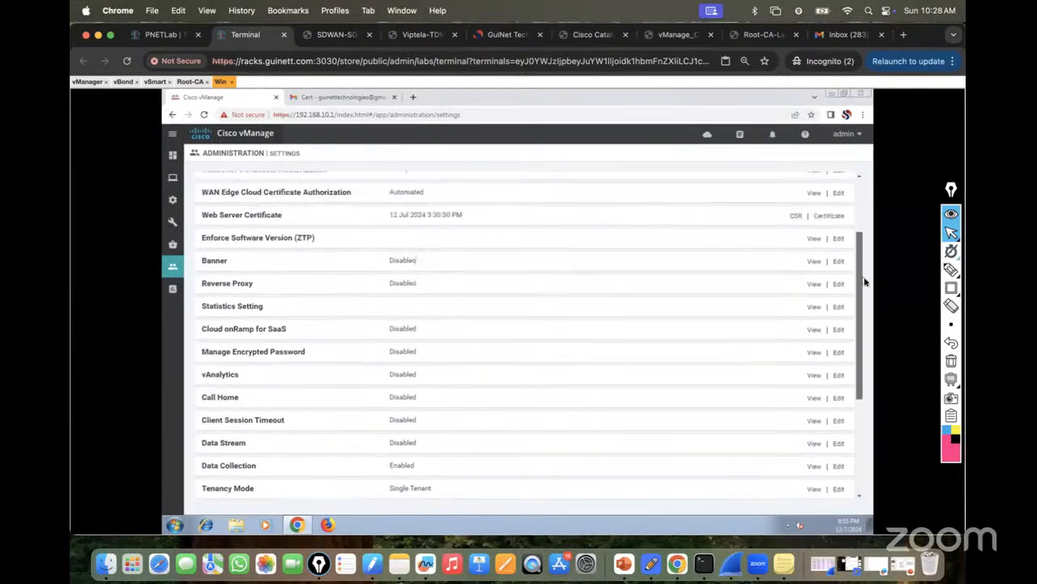
{"action": "scroll", "coordinate": [863, 261], "scroll_direction": "up", "scroll_amount": 1}
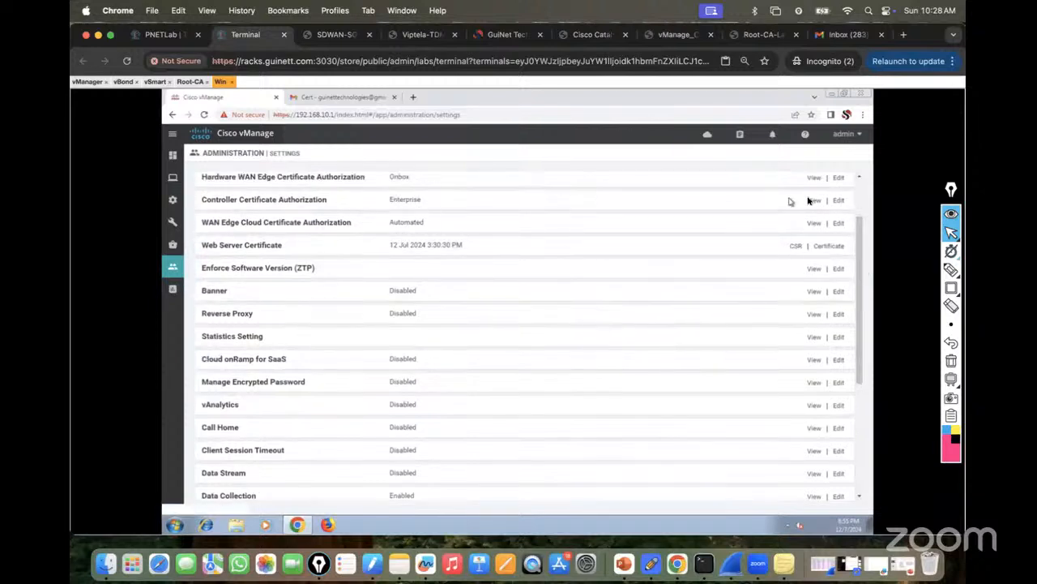
{"action": "left_click", "coordinate": [839, 200]}
{"action": "scroll", "coordinate": [324, 405], "scroll_direction": "down", "scroll_amount": 3}
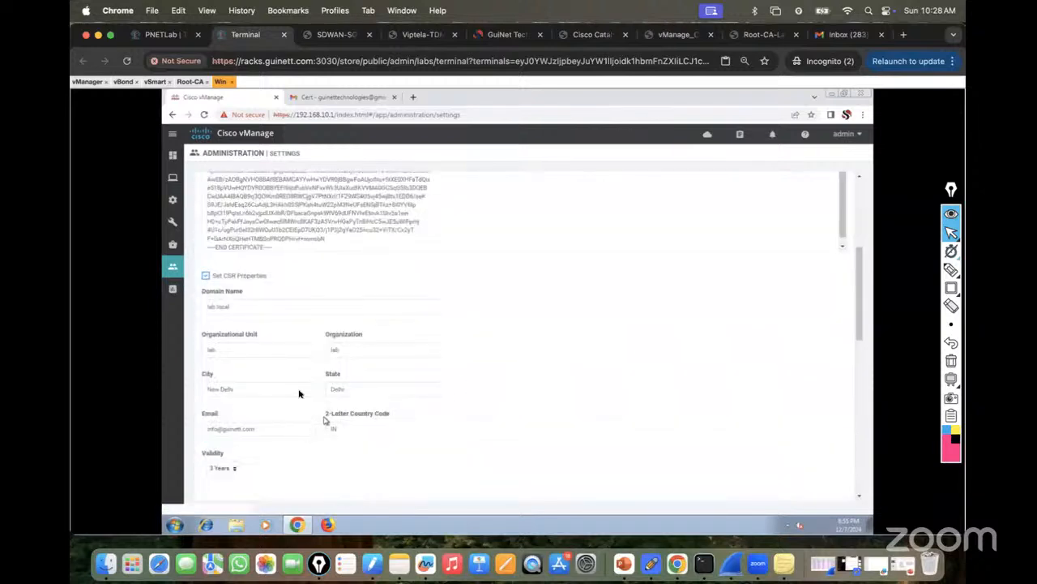
{"action": "left_click", "coordinate": [227, 277]}
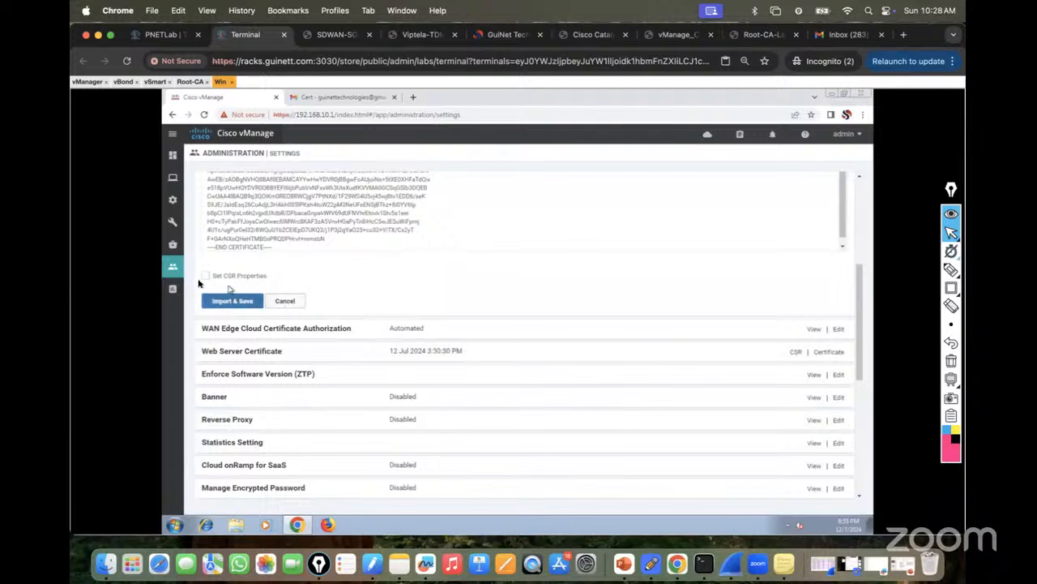
{"action": "left_click", "coordinate": [205, 277]}
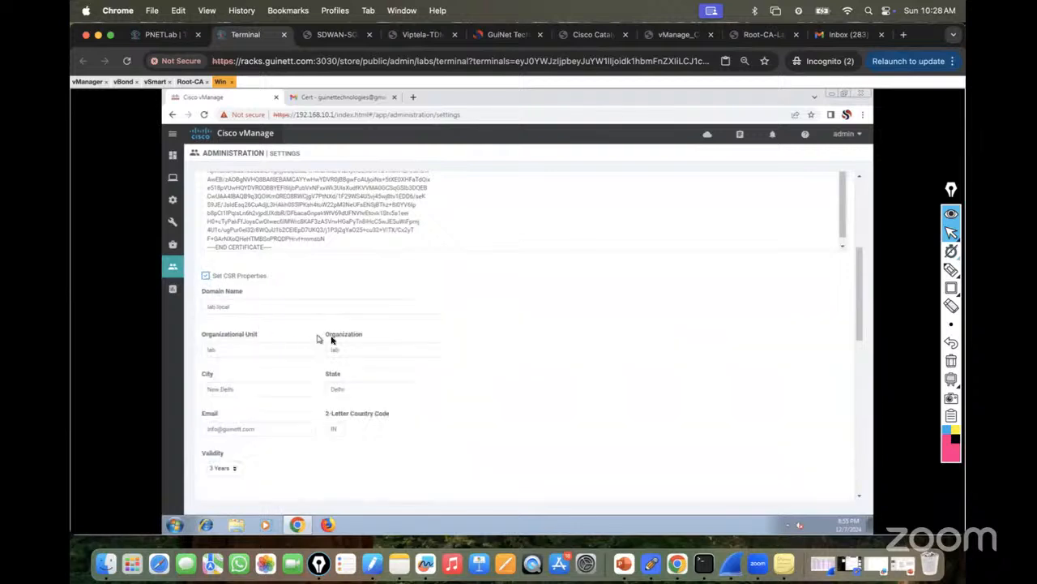
{"action": "scroll", "coordinate": [332, 340], "scroll_direction": "down", "scroll_amount": 4}
{"action": "left_click", "coordinate": [227, 369]}
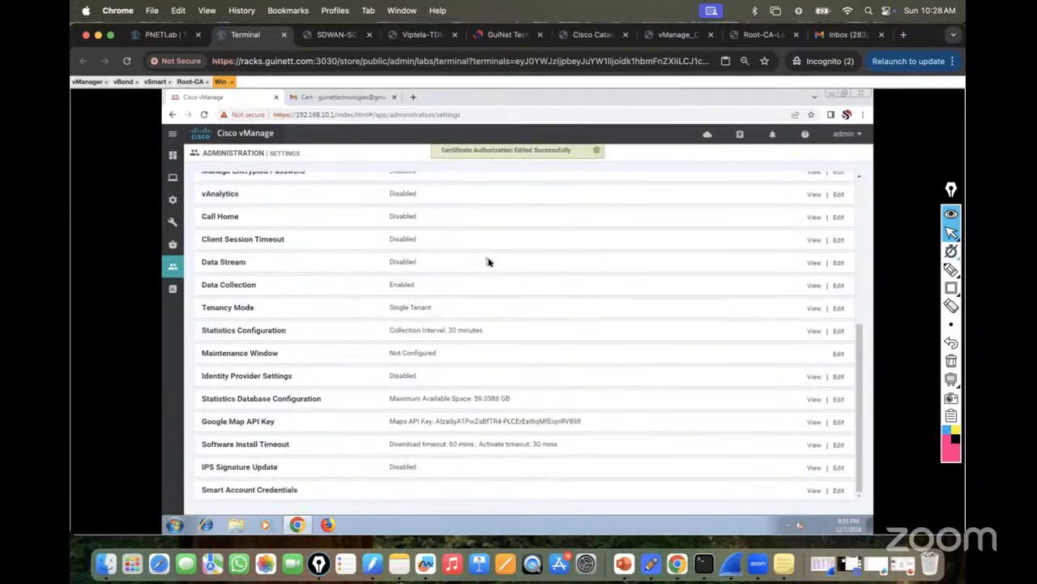
{"action": "left_click", "coordinate": [671, 35]}
Compare the guide's Root-CA certificate step with the earlier more nvram:PKI.ca output on the Root-CA console.
{"action": "left_click_drag", "start_coordinate": [365, 331], "coordinate": [792, 331]}
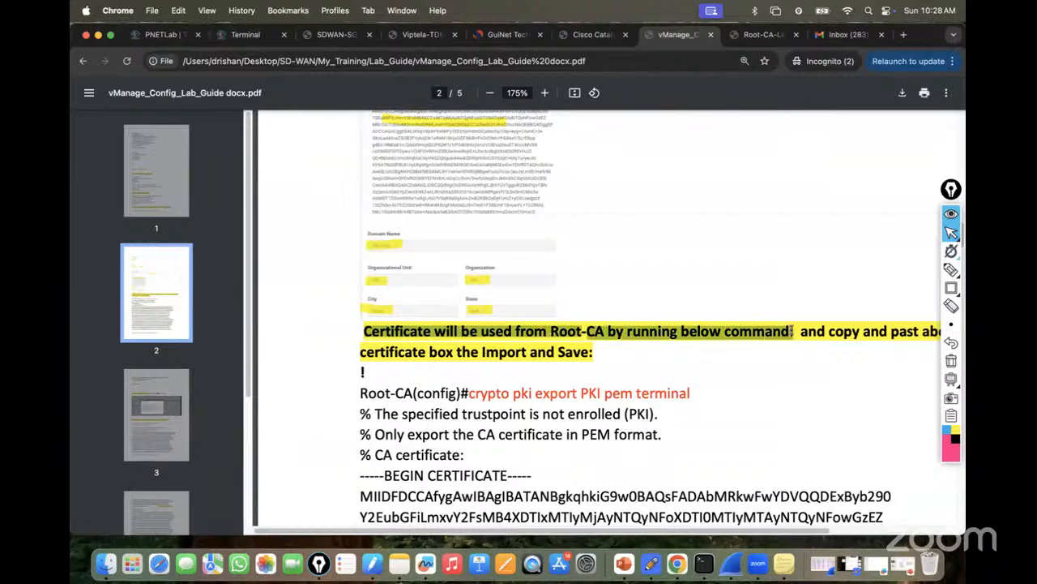
{"action": "left_click", "coordinate": [769, 357]}
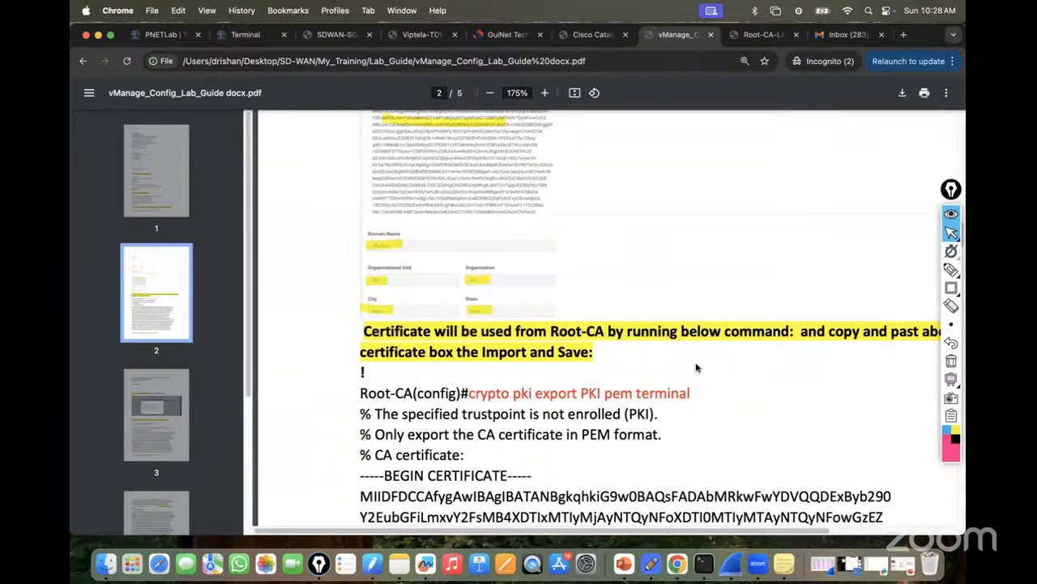
{"action": "scroll", "coordinate": [442, 209], "scroll_direction": "up", "scroll_amount": 1}
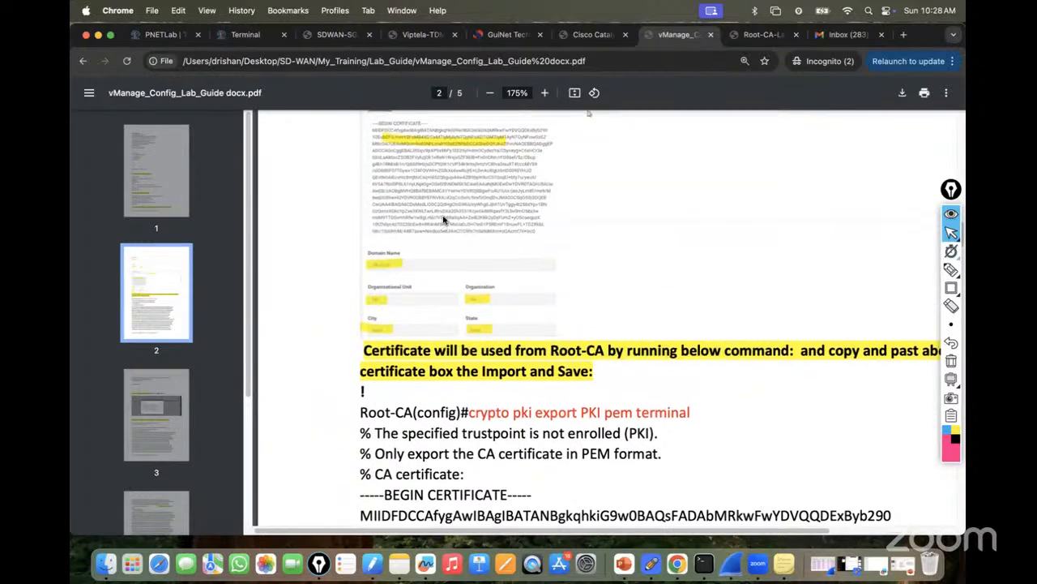
{"action": "left_click", "coordinate": [244, 35]}
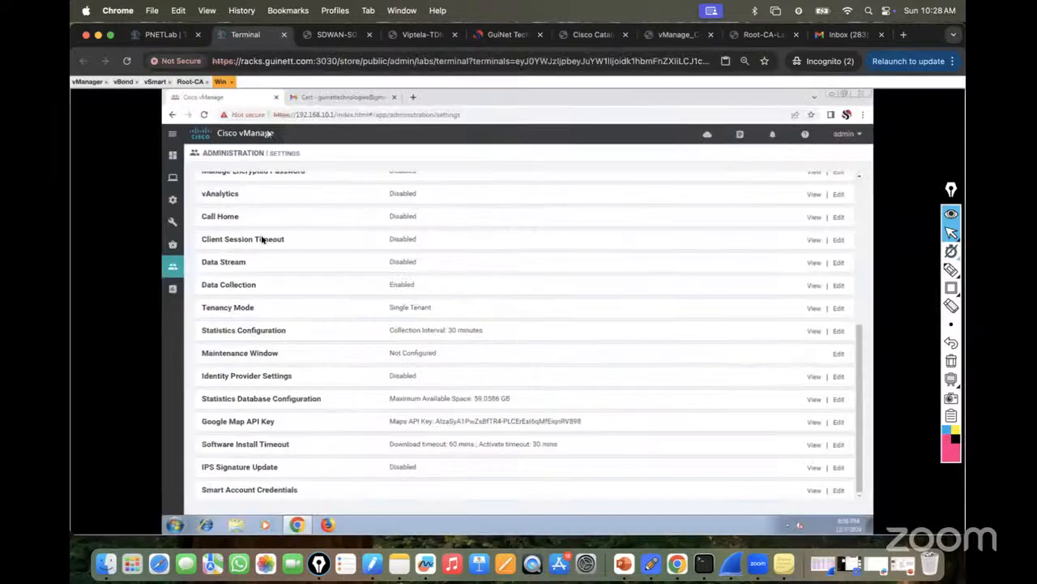
{"action": "left_click", "coordinate": [186, 82]}
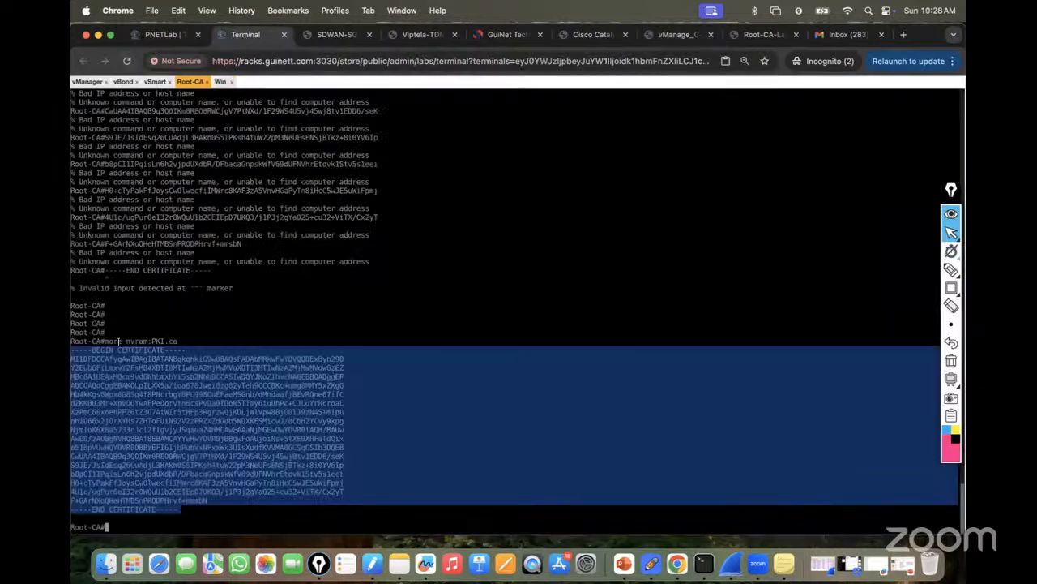
{"action": "left_click_drag", "start_coordinate": [105, 341], "coordinate": [187, 341]}
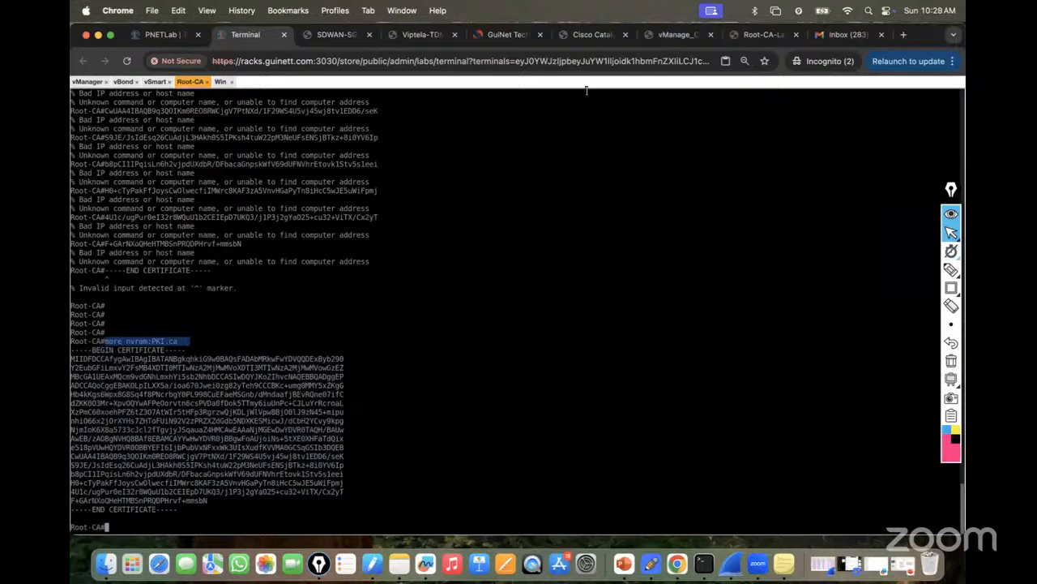
Copy the 'crypto pki export PKI pem terminal' command from the lab guide.
{"action": "left_click", "coordinate": [668, 34]}
{"action": "scroll", "coordinate": [525, 349], "scroll_direction": "up", "scroll_amount": 2}
{"action": "scroll", "coordinate": [525, 361], "scroll_direction": "down", "scroll_amount": 3}
{"action": "left_click_drag", "start_coordinate": [470, 375], "coordinate": [693, 374]}
{"action": "right_click", "coordinate": [676, 360]}
{"action": "left_click", "coordinate": [694, 387]}
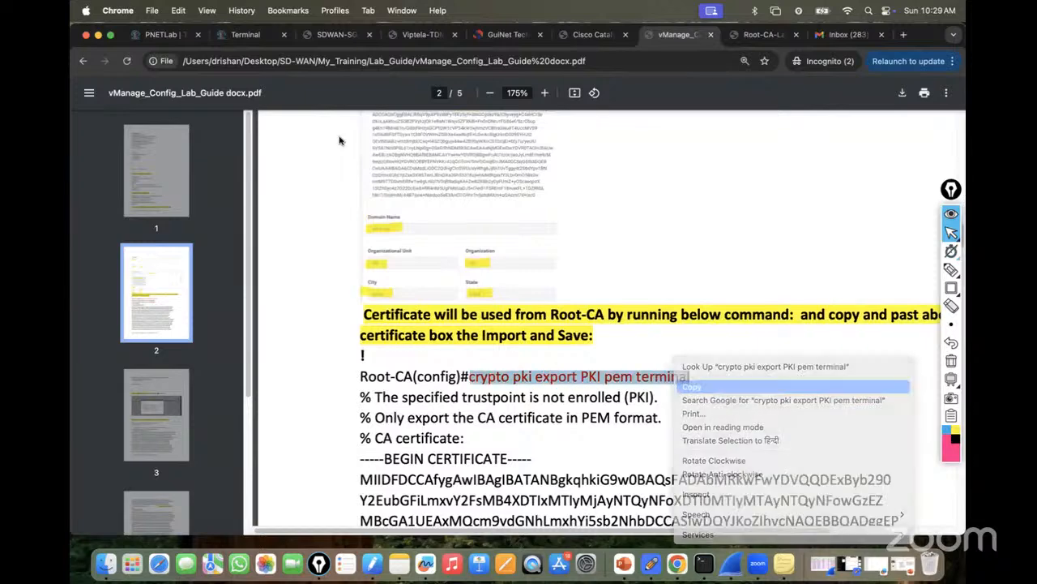
On Root-CA, enter conf and paste the command to print the CA certificate in PEM.
{"action": "left_click", "coordinate": [246, 34]}
{"action": "type", "text": "conf"}
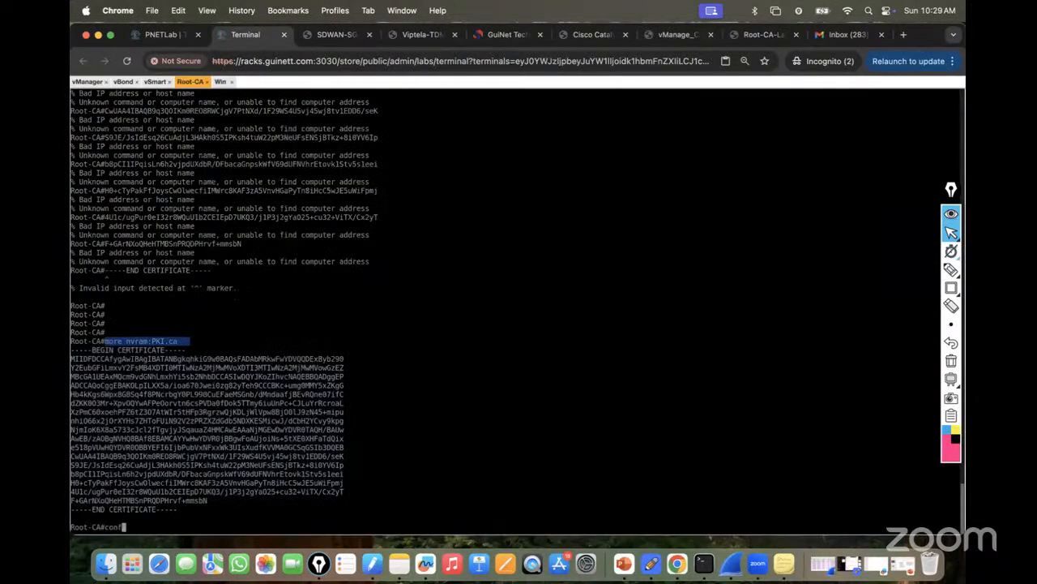
{"action": "key", "text": "Return"}
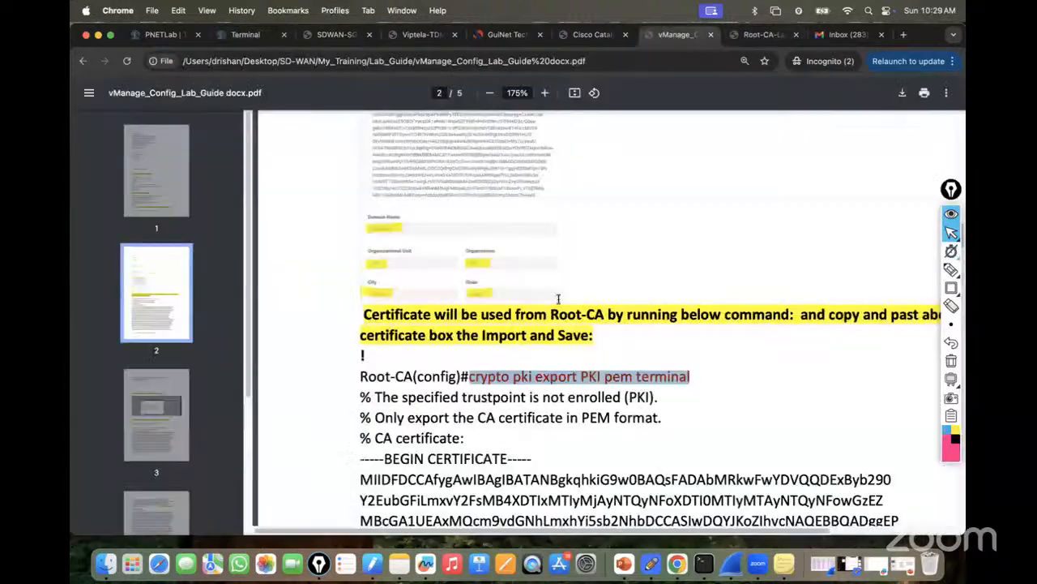
{"action": "left_click", "coordinate": [683, 33]}
{"action": "left_click", "coordinate": [247, 35]}
{"action": "key", "text": "Return"}
{"action": "key", "text": "Return"}
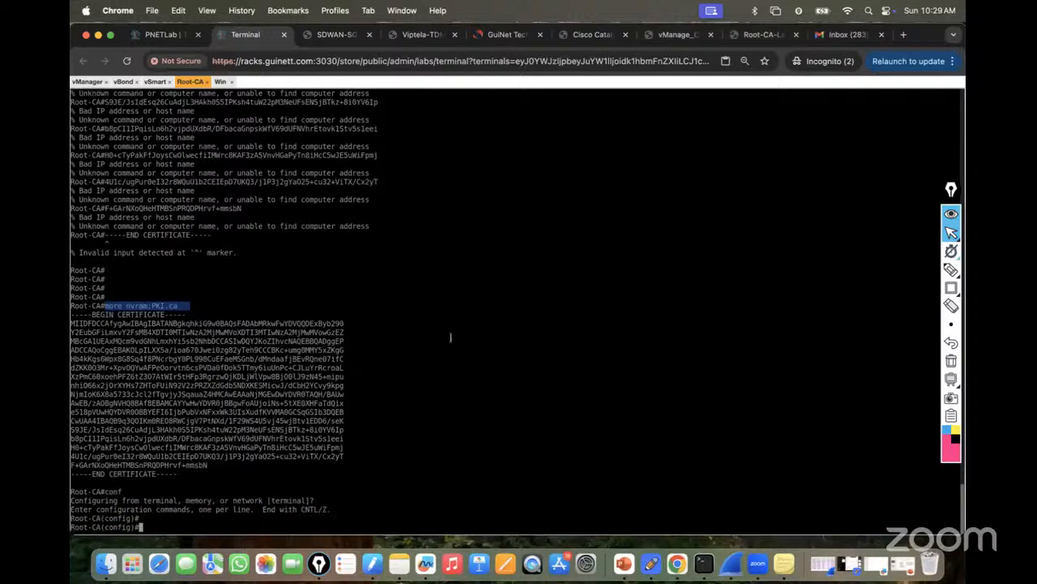
{"action": "key", "text": "super+v"}
{"action": "key", "text": "Return"}
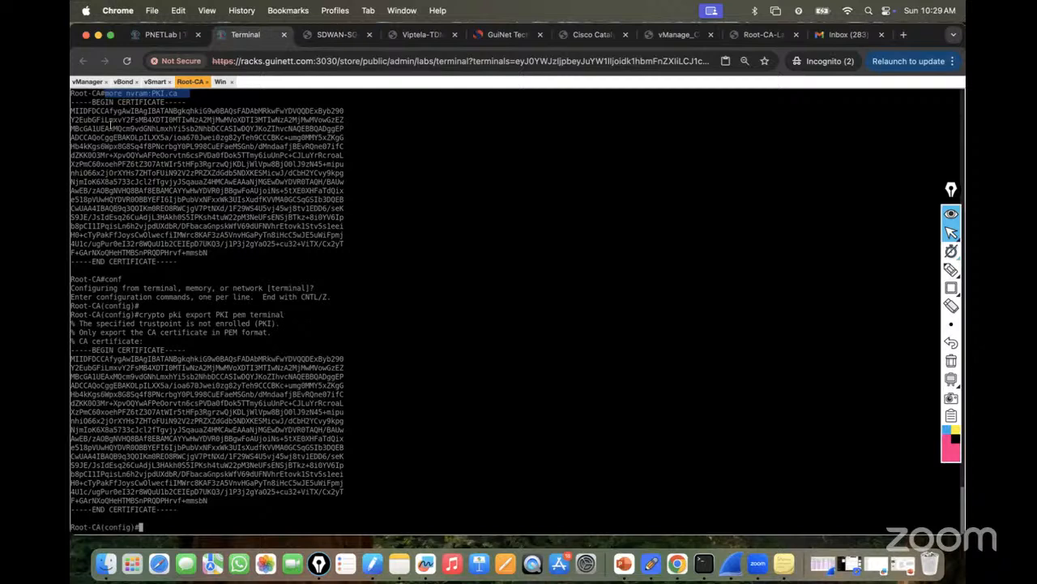
{"action": "left_click_drag", "start_coordinate": [103, 94], "coordinate": [187, 88]}
Scroll the guide to page 3's 'Go to vManage and Generate CSR' heading, then return to the topology.
{"action": "left_click", "coordinate": [673, 35]}
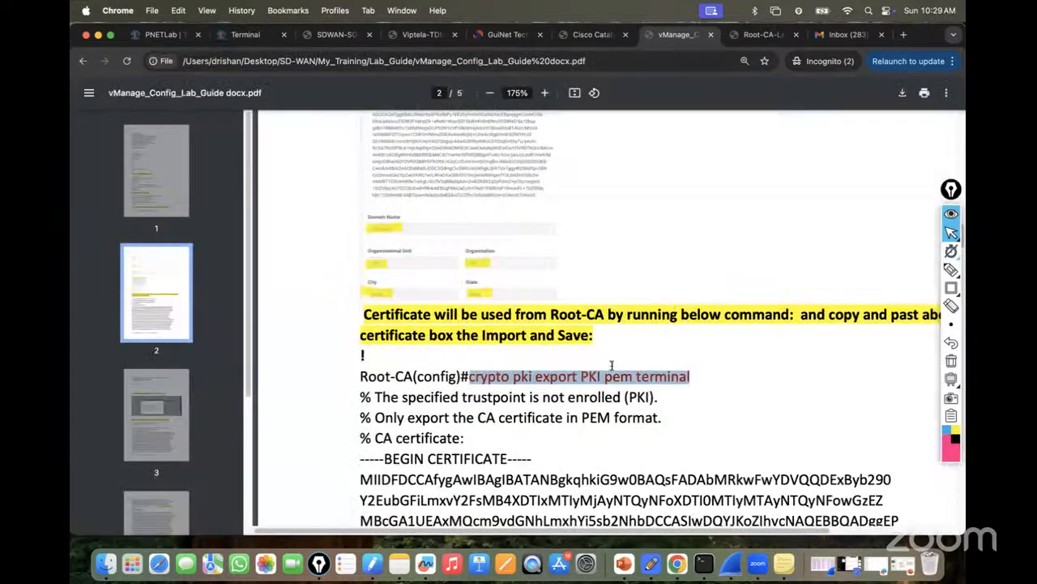
{"action": "scroll", "coordinate": [612, 365], "scroll_direction": "down", "scroll_amount": 5}
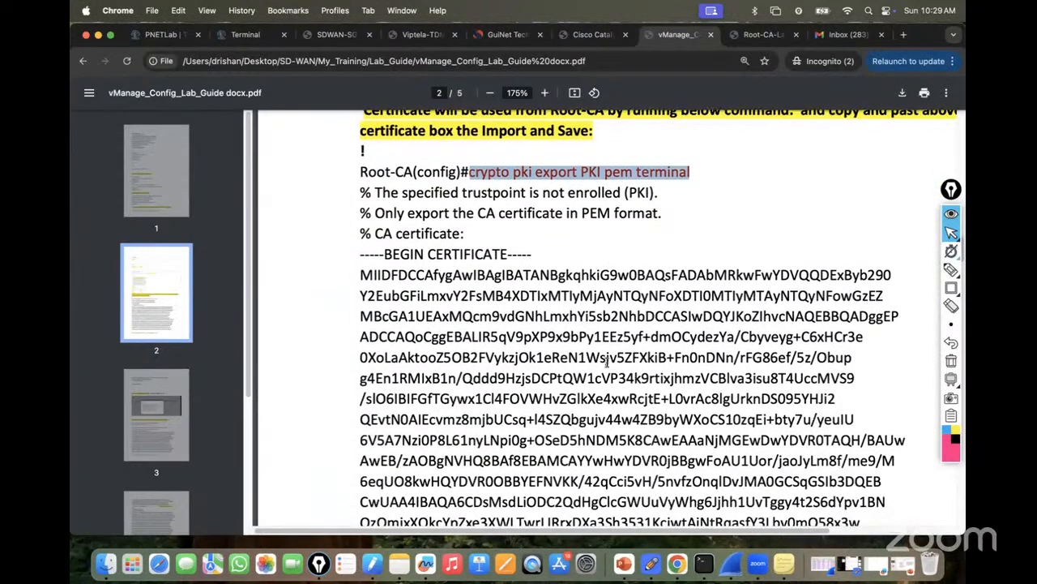
{"action": "scroll", "coordinate": [607, 362], "scroll_direction": "down", "scroll_amount": 6}
{"action": "scroll", "coordinate": [607, 363], "scroll_direction": "down", "scroll_amount": 4}
{"action": "scroll", "coordinate": [606, 366], "scroll_direction": "down", "scroll_amount": 6}
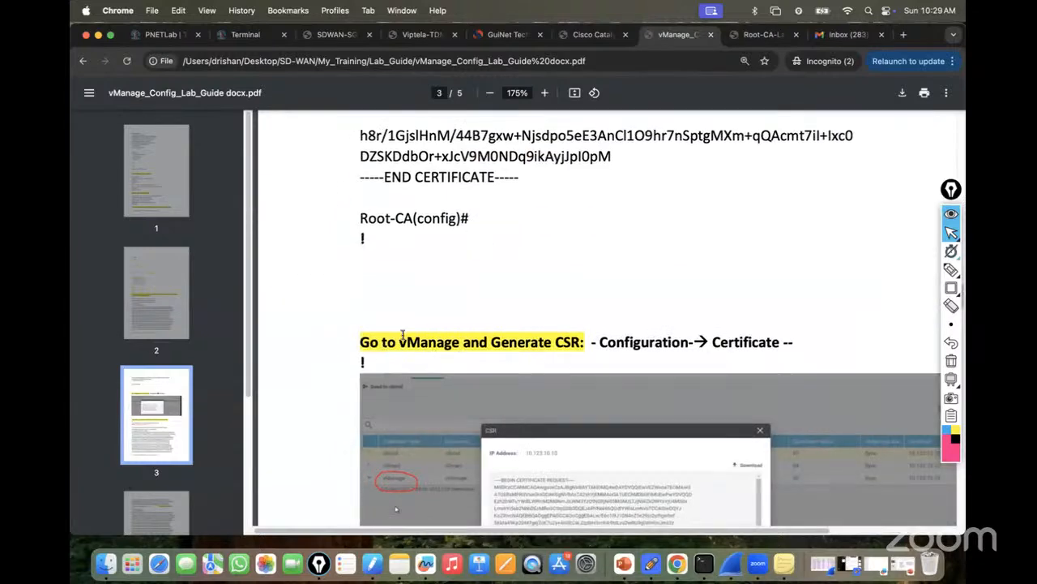
{"action": "left_click_drag", "start_coordinate": [362, 341], "coordinate": [573, 336]}
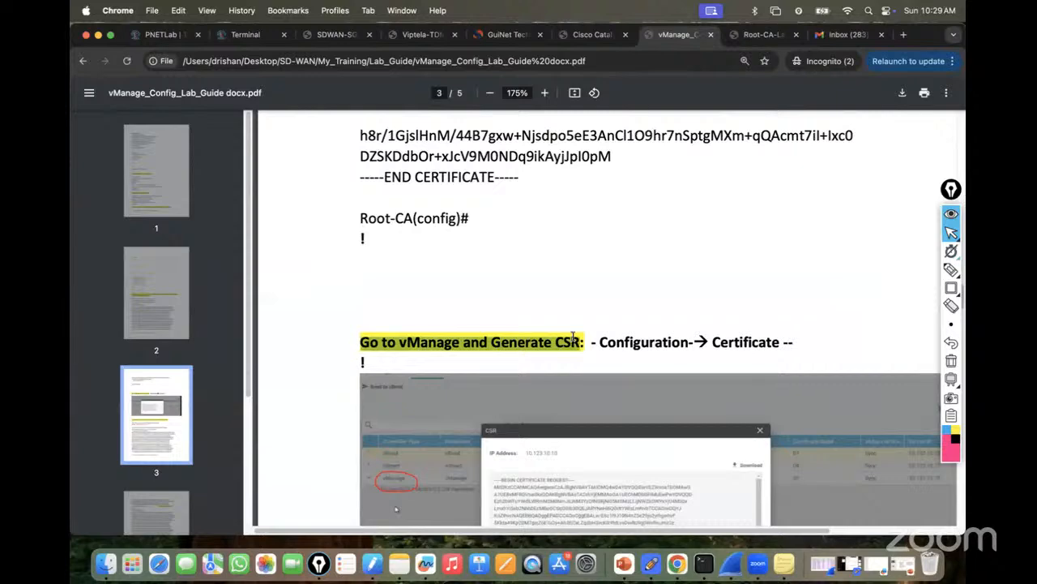
{"action": "left_click", "coordinate": [166, 34]}
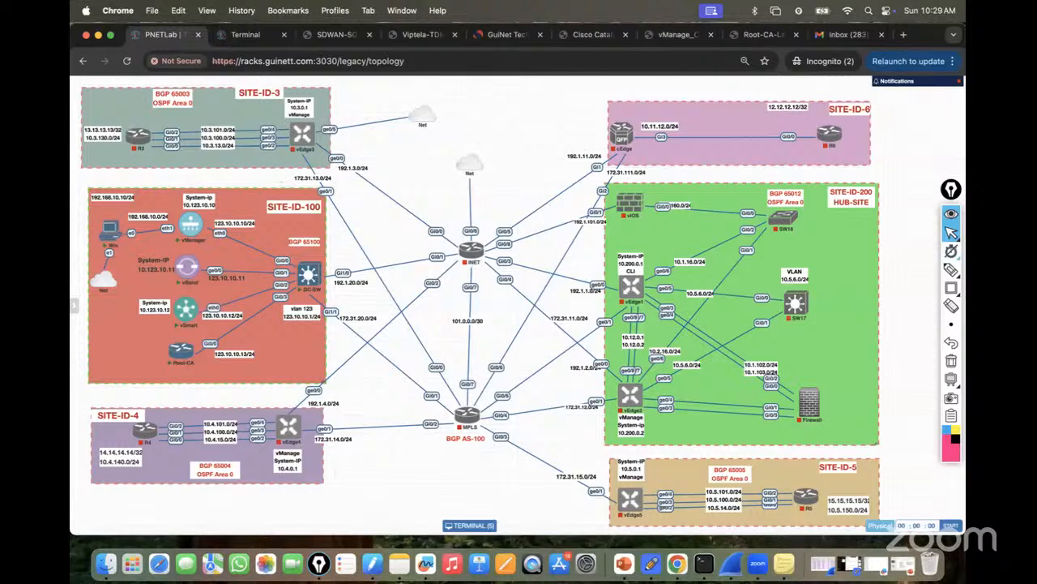
Place an Epic Pen text note 'Root-CA - Passport Office' above the topology centre.
{"action": "left_click", "coordinate": [951, 270]}
{"action": "left_click", "coordinate": [932, 270]}
{"action": "left_click", "coordinate": [458, 109]}
{"action": "type", "text": "Ro"}
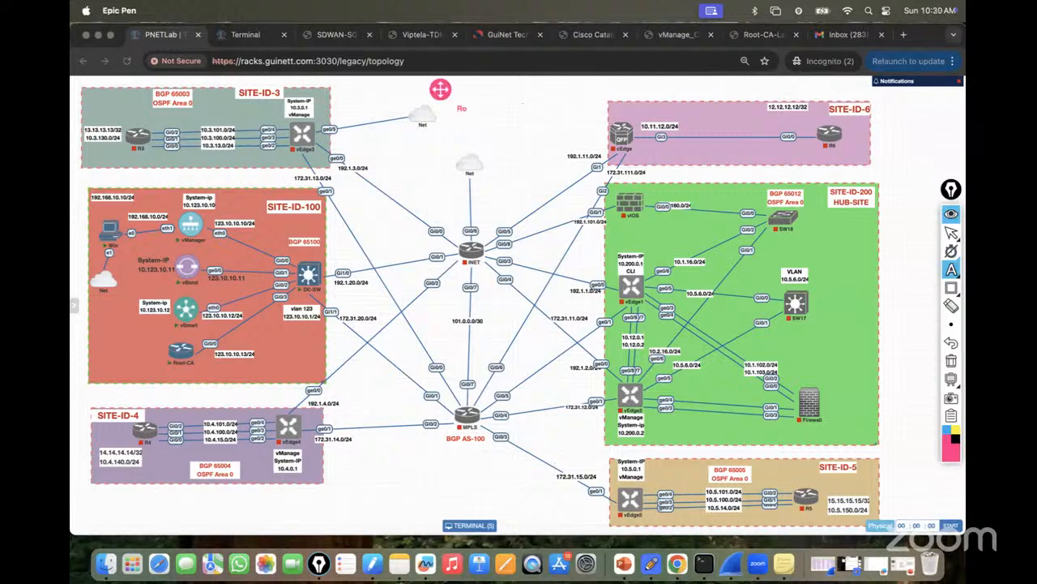
{"action": "type", "text": "ot-C"}
{"action": "type", "text": "A - Pass"}
{"action": "type", "text": "port Office"}
Add lines about filling the form, 'Verify your all documents..', 'Bio--' and 'Policy -- ver' to the note.
{"action": "type", "text": "l the form —"}
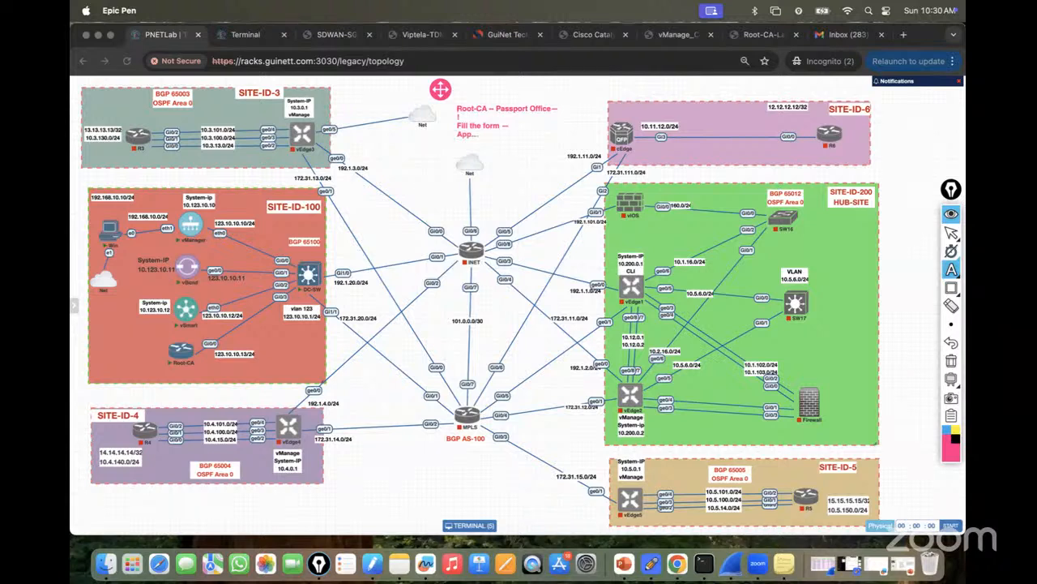
{"action": "type", "text": "Verify your all documen"}
{"action": "type", "text": "ts.."}
{"action": "key", "text": "Return"}
{"action": "type", "text": "Bio--"}
{"action": "key", "text": "Return"}
{"action": "type", "text": "Polic"}
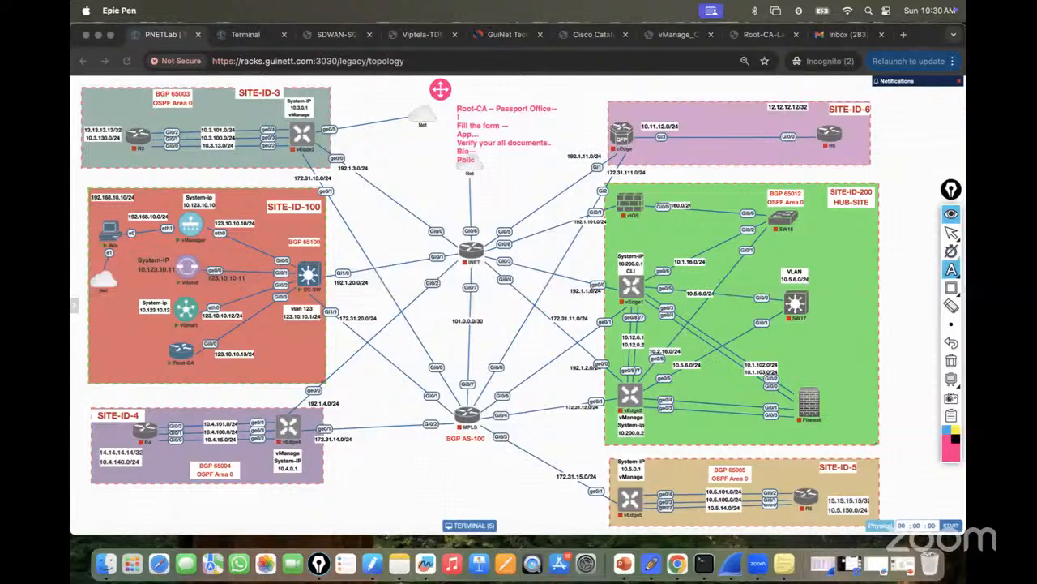
{"action": "type", "text": "y -- ver.."}
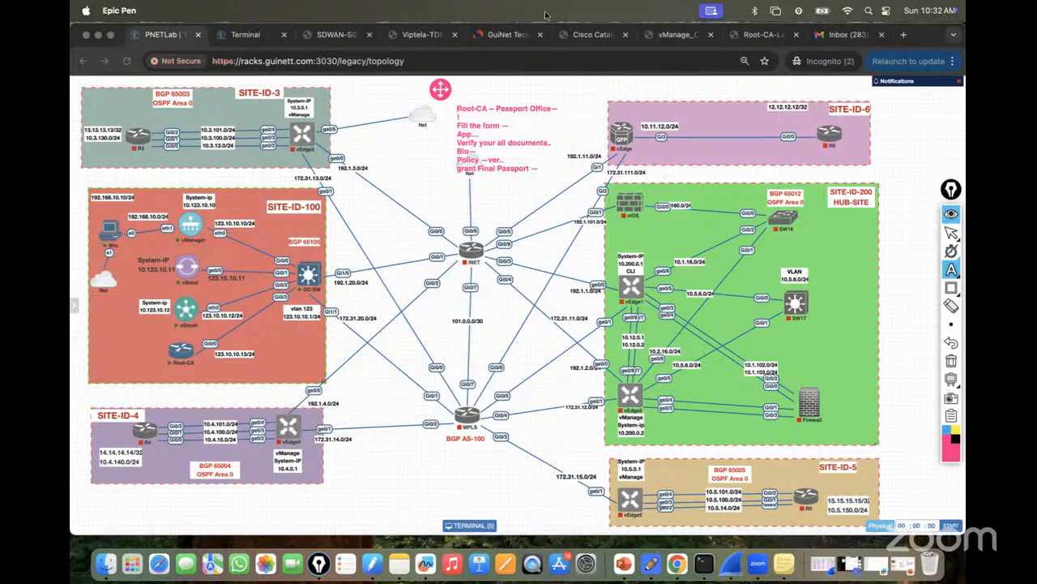
Finish the Epic Pen note, return to the cursor tool, and show the vManage lab guide PDF.
{"action": "left_click", "coordinate": [680, 38]}
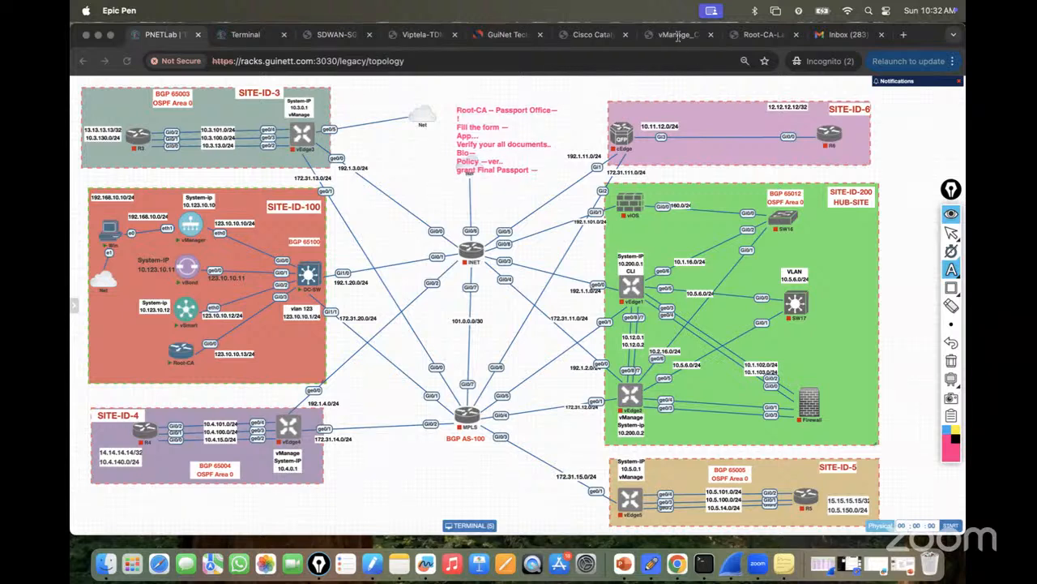
{"action": "left_click", "coordinate": [954, 237]}
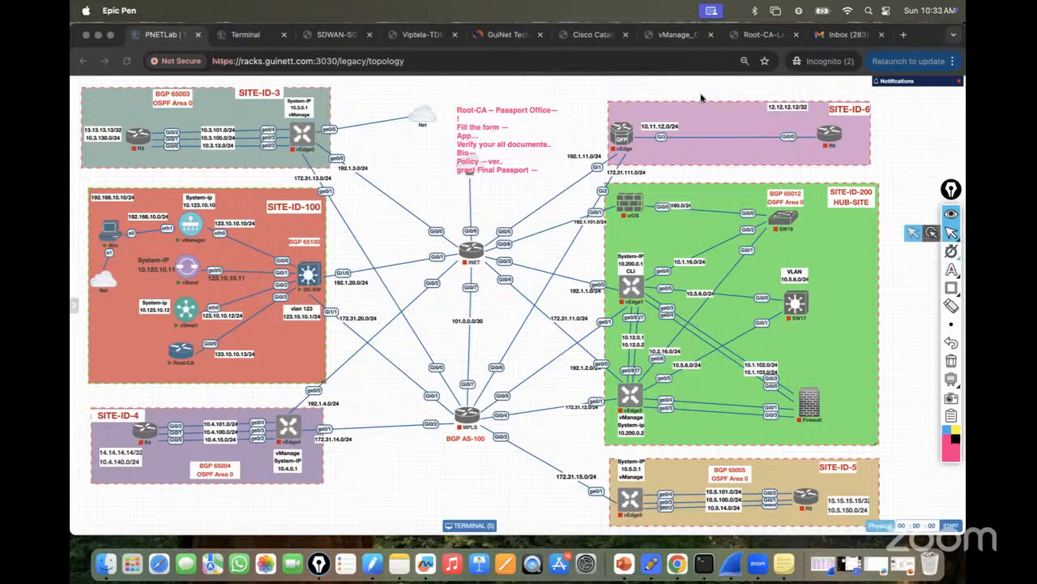
{"action": "left_click", "coordinate": [667, 35]}
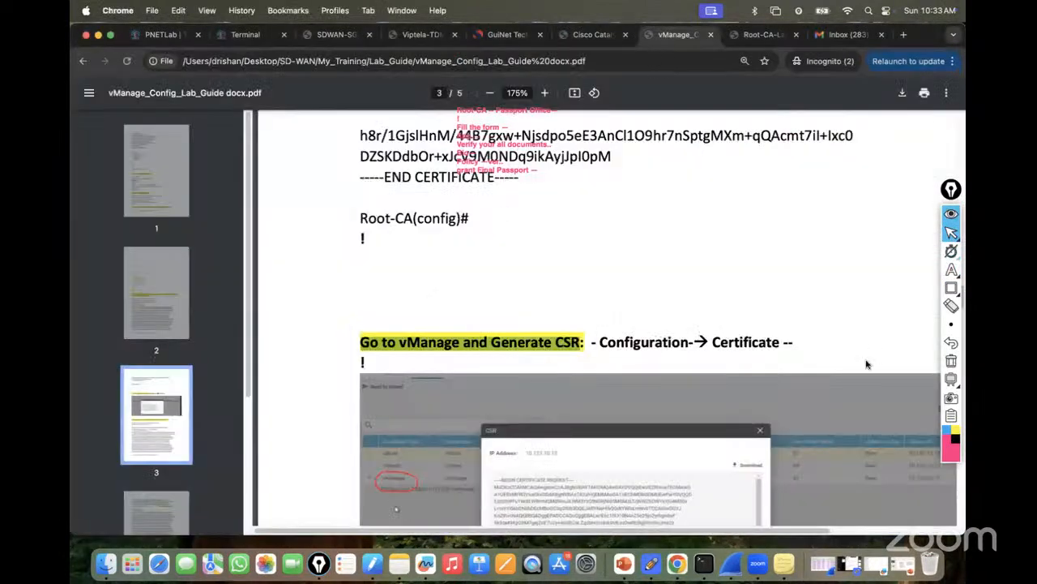
Clear the annotations and open Configuration > Certificates > Controllers in the Windows vManage session.
{"action": "left_click", "coordinate": [952, 364]}
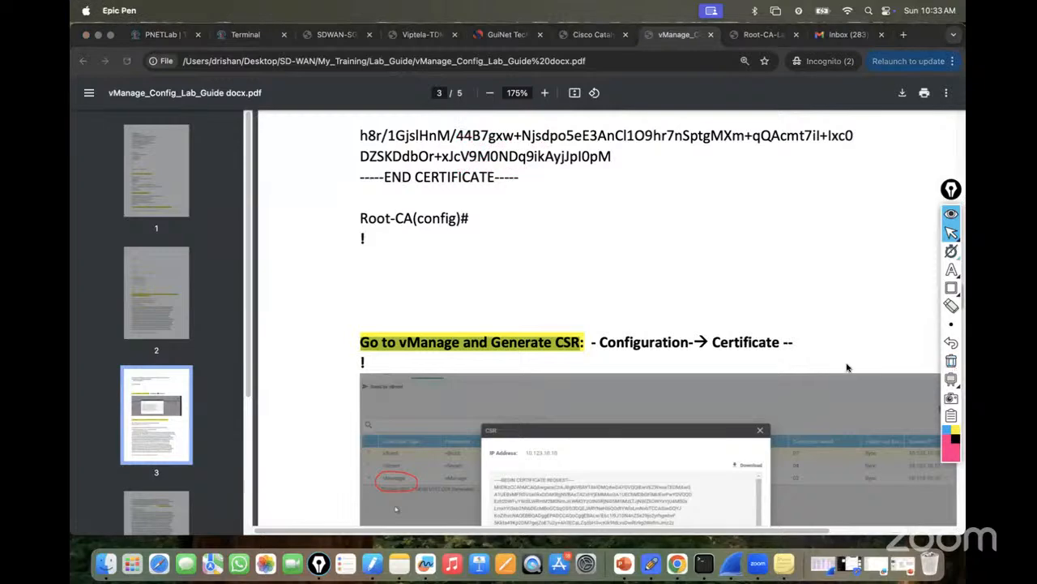
{"action": "scroll", "coordinate": [705, 367], "scroll_direction": "down", "scroll_amount": 3}
{"action": "scroll", "coordinate": [706, 368], "scroll_direction": "down", "scroll_amount": 1}
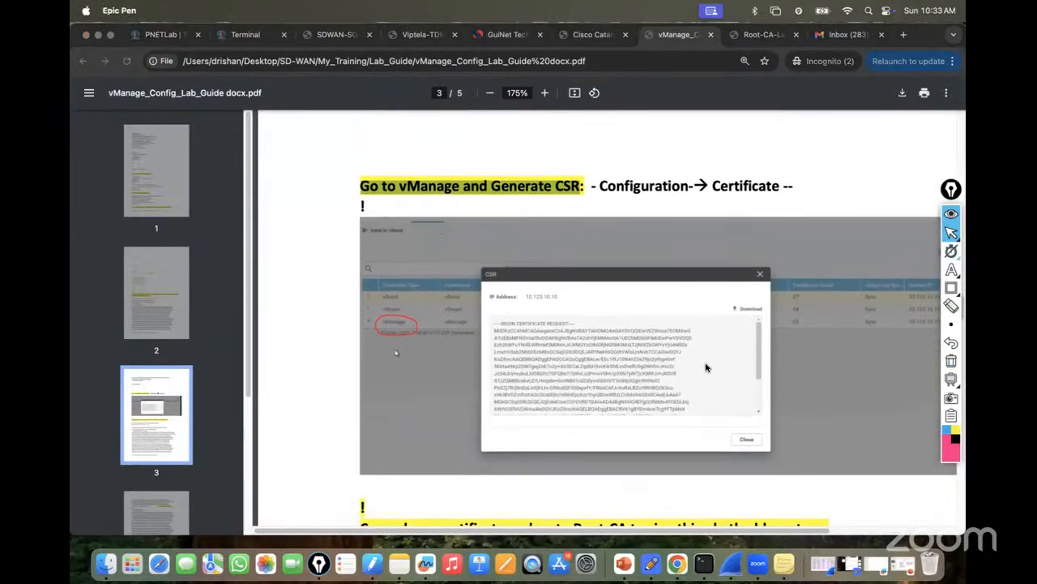
{"action": "left_click", "coordinate": [245, 36]}
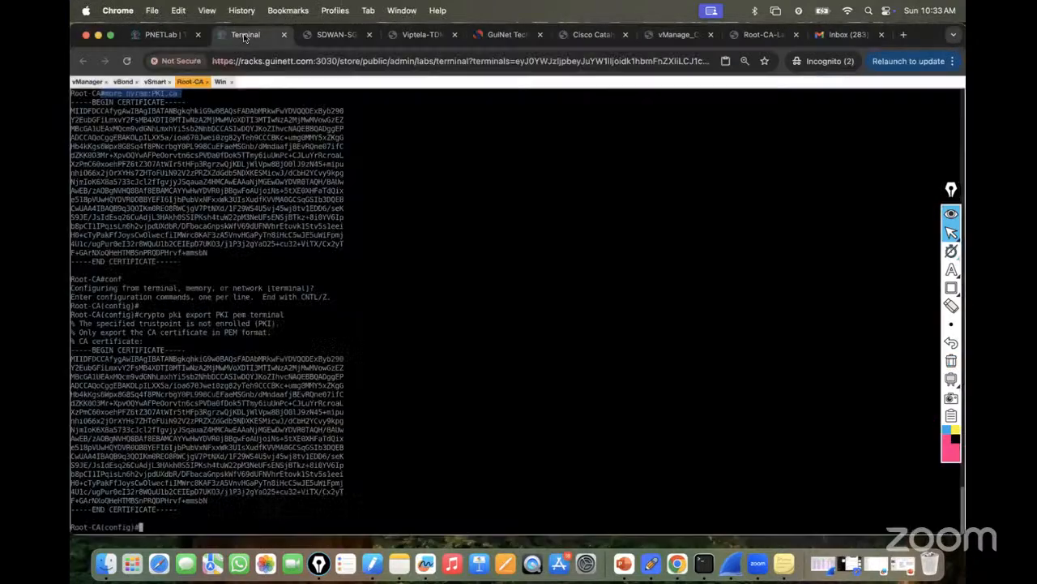
{"action": "left_click", "coordinate": [220, 81]}
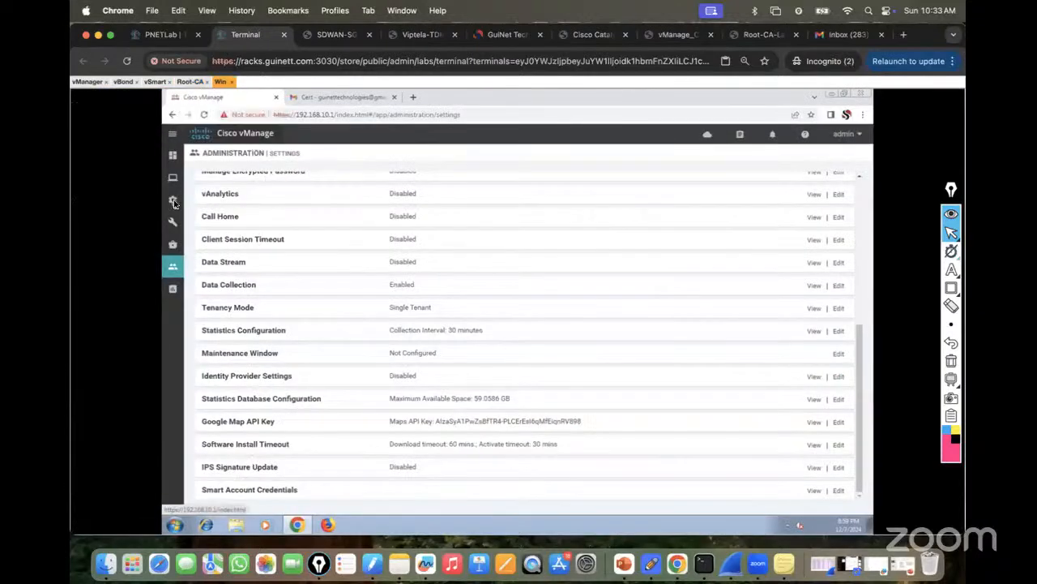
{"action": "mouse_move", "coordinate": [175, 203]}
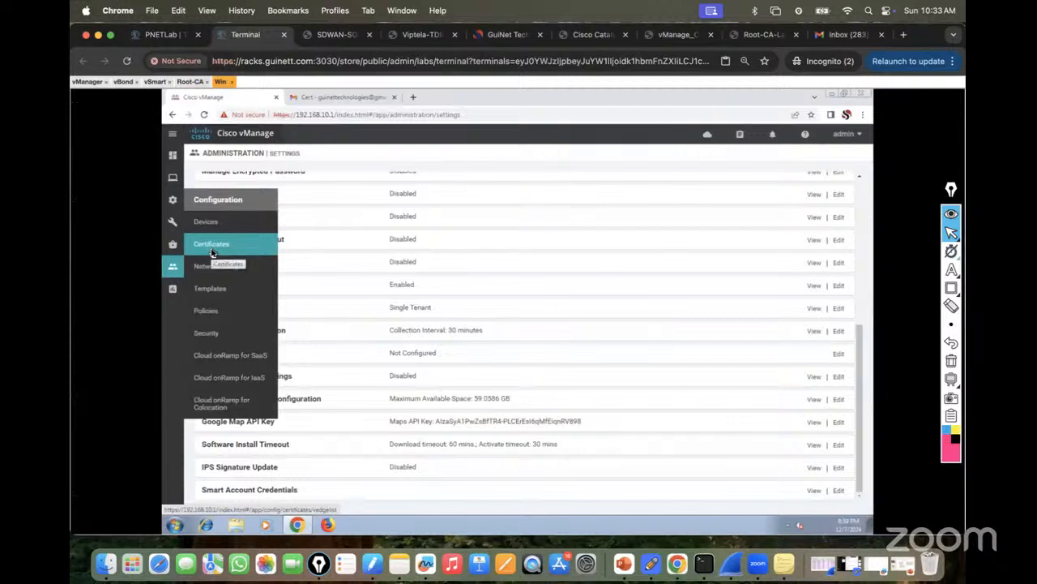
{"action": "left_click", "coordinate": [212, 245]}
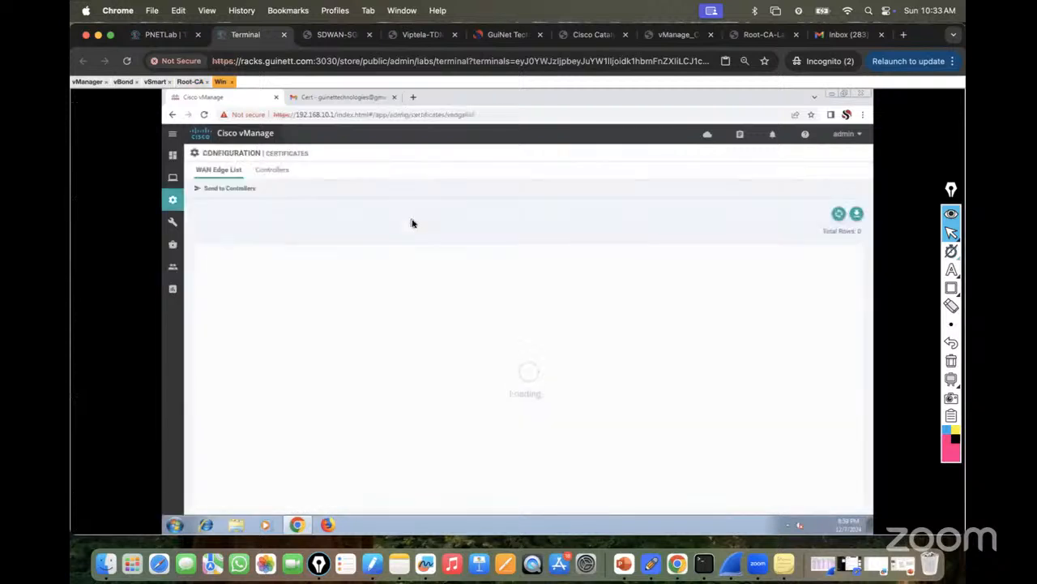
{"action": "left_click", "coordinate": [276, 174]}
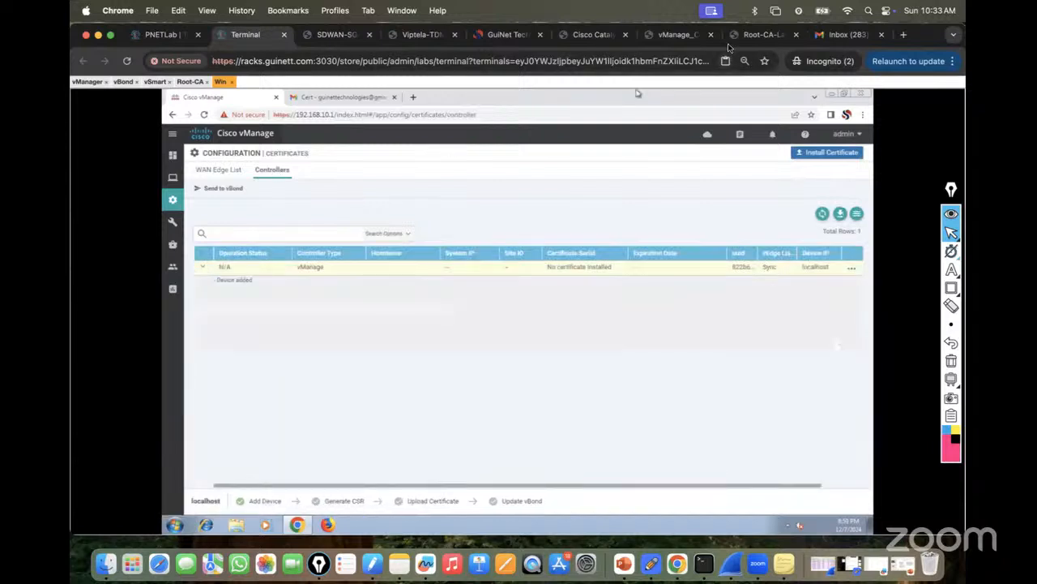
Check the guide's CSR step, then collapse the vManage row and open its '...' actions.
{"action": "left_click", "coordinate": [672, 34]}
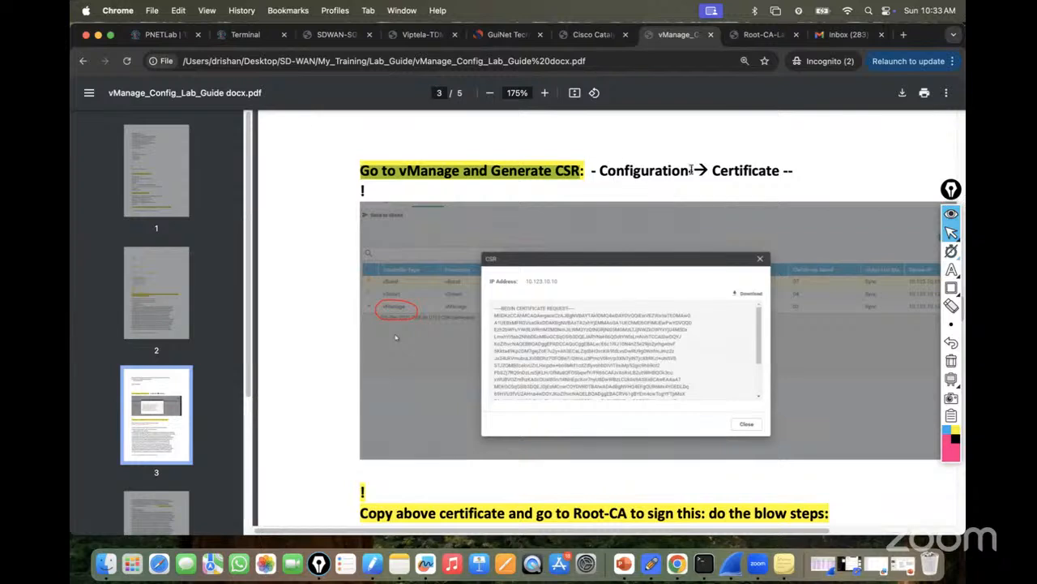
{"action": "left_click", "coordinate": [246, 34]}
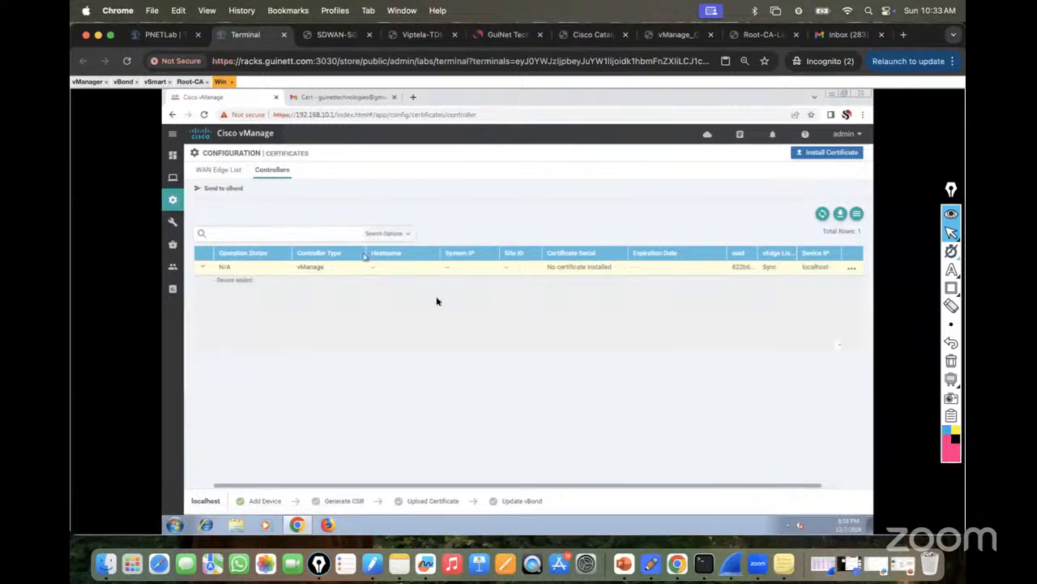
{"action": "left_click", "coordinate": [204, 272]}
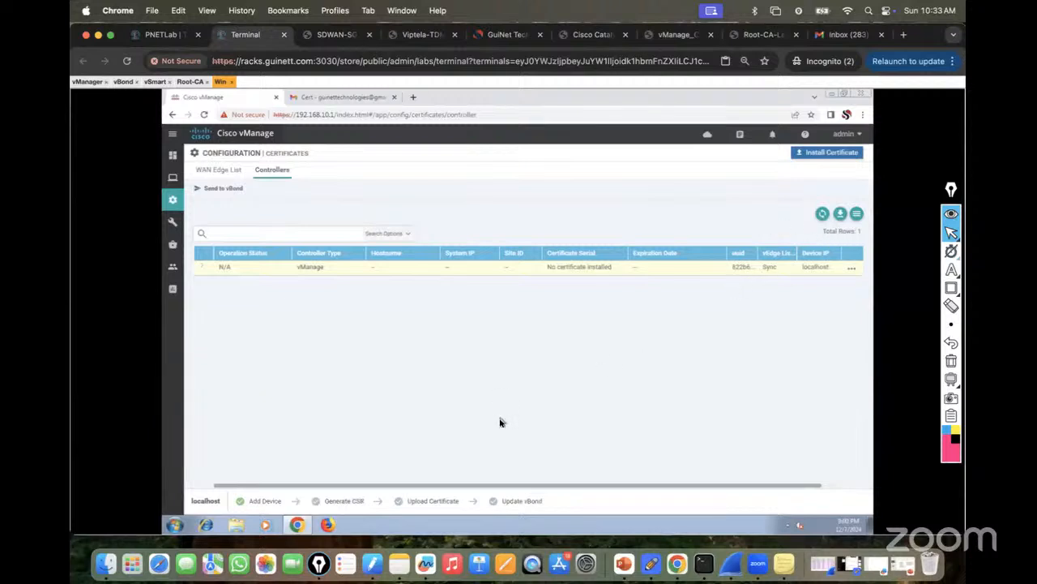
{"action": "left_click", "coordinate": [851, 268]}
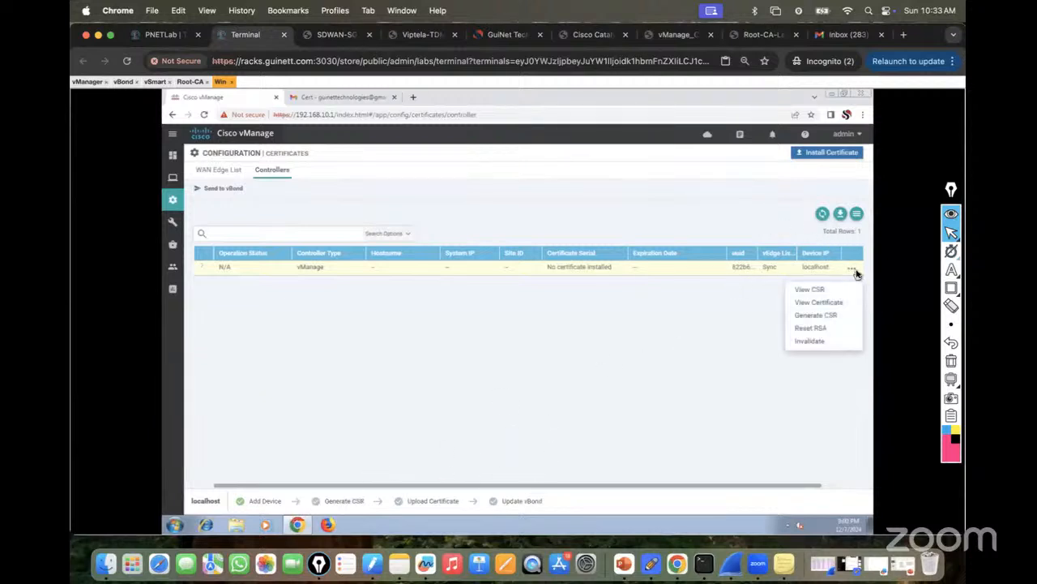
Generate the vManage CSR, copy its full text, and scroll the guide to the Root-CA signing steps.
{"action": "left_click", "coordinate": [812, 321]}
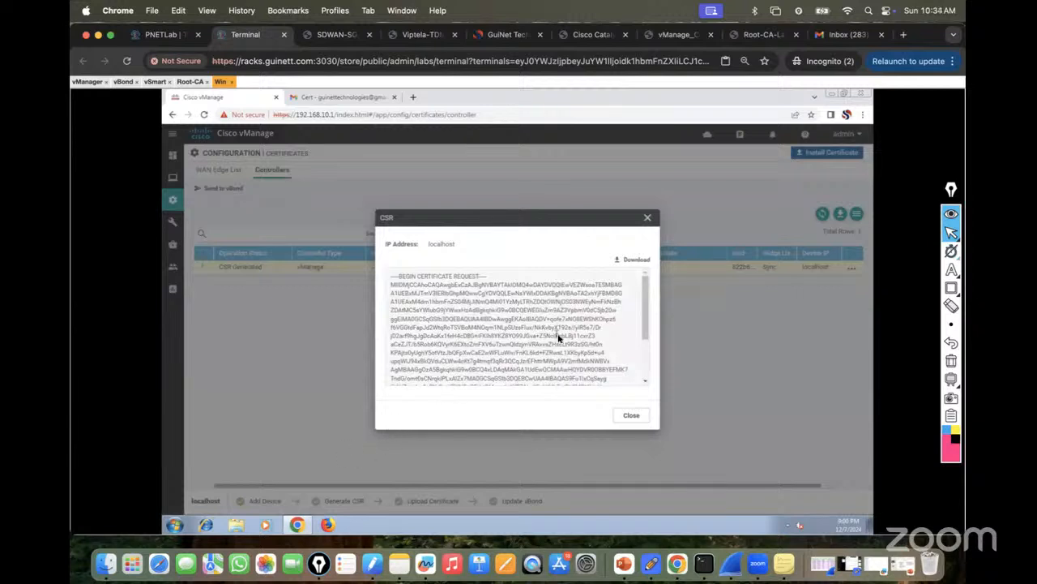
{"action": "left_click_drag", "start_coordinate": [393, 279], "coordinate": [470, 427]}
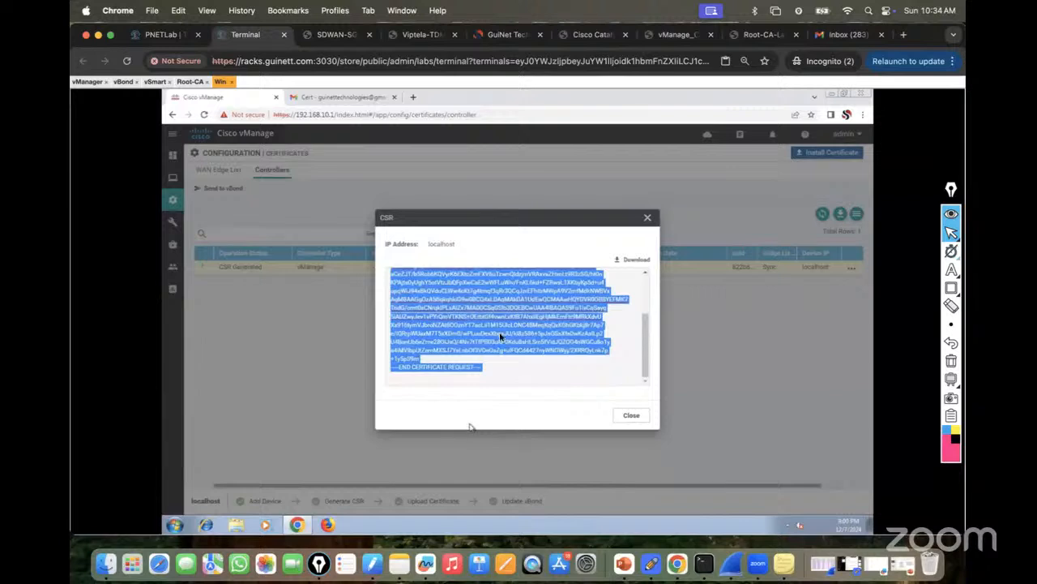
{"action": "right_click", "coordinate": [509, 307]}
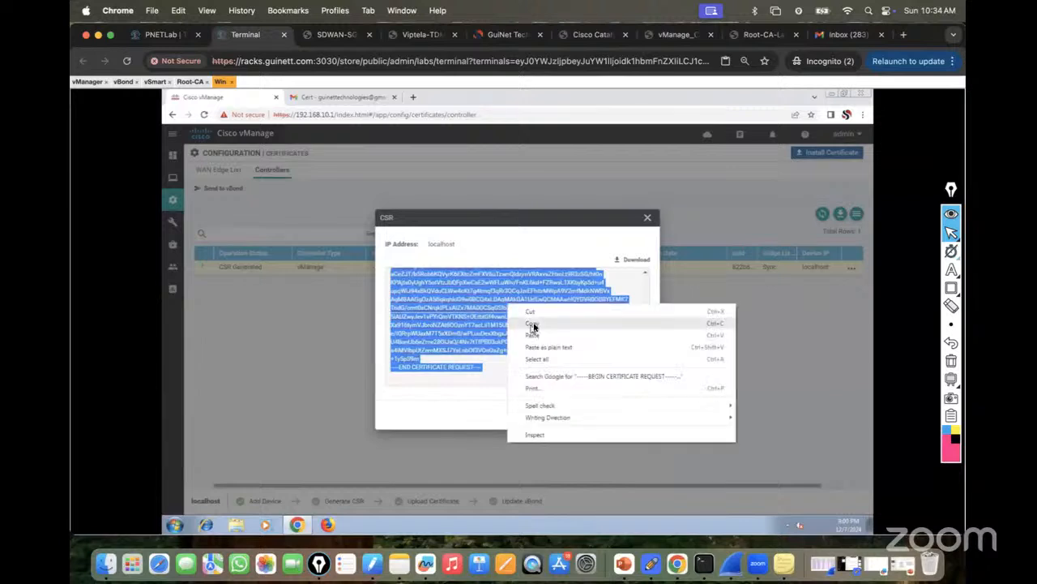
{"action": "left_click", "coordinate": [534, 324]}
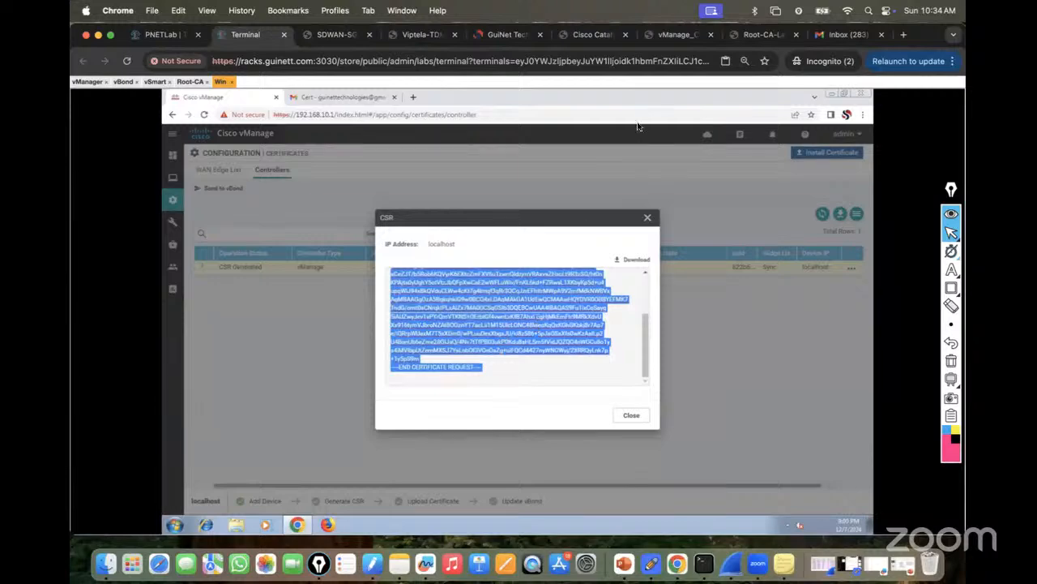
{"action": "left_click", "coordinate": [673, 34]}
{"action": "scroll", "coordinate": [602, 375], "scroll_direction": "down", "scroll_amount": 4}
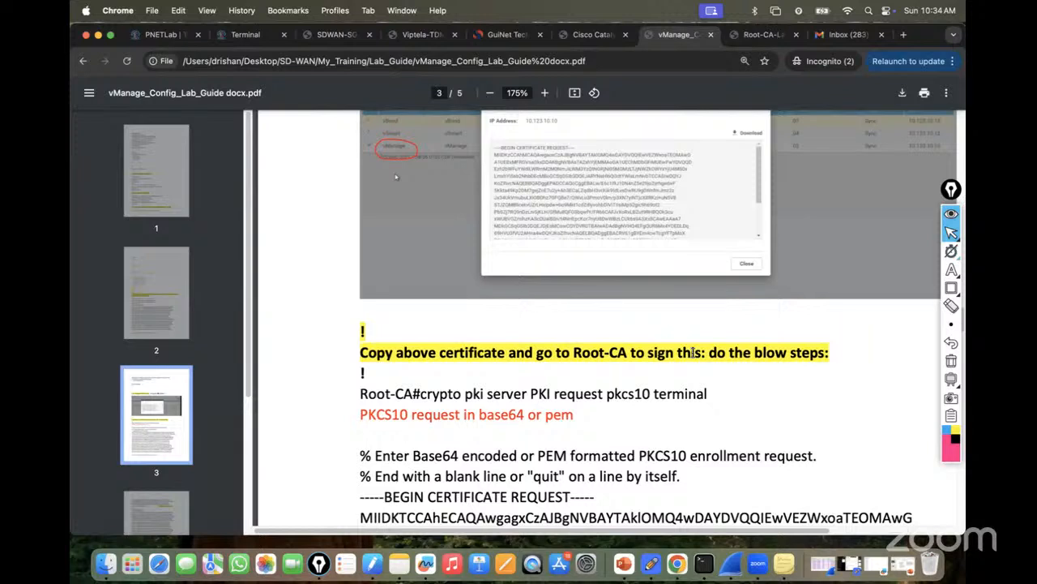
Paste the copied vManage CSR into a Gmail reply on the Cert e-mail.
{"action": "scroll", "coordinate": [693, 352], "scroll_direction": "down", "scroll_amount": 1}
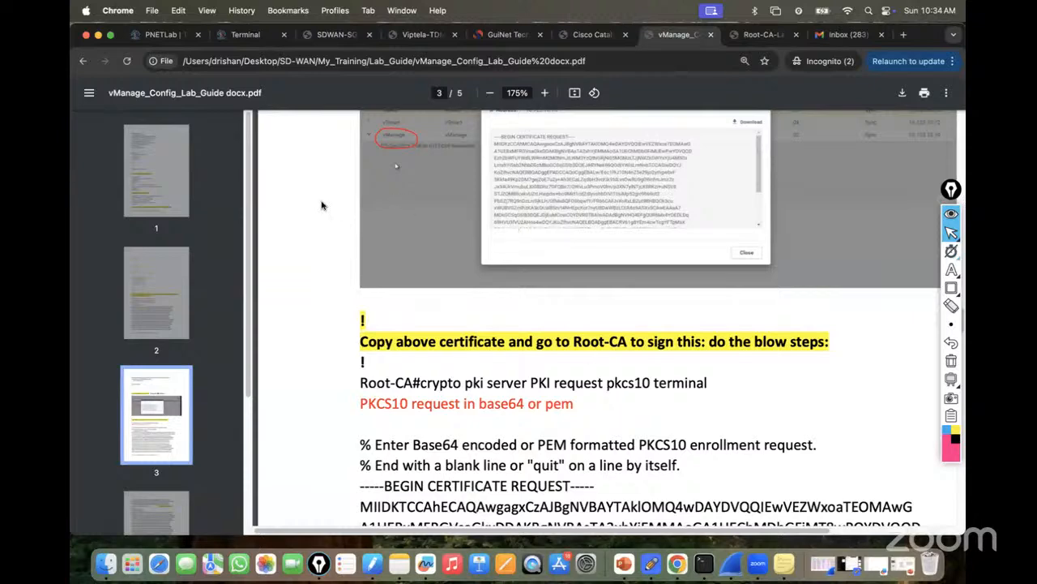
{"action": "left_click", "coordinate": [253, 35]}
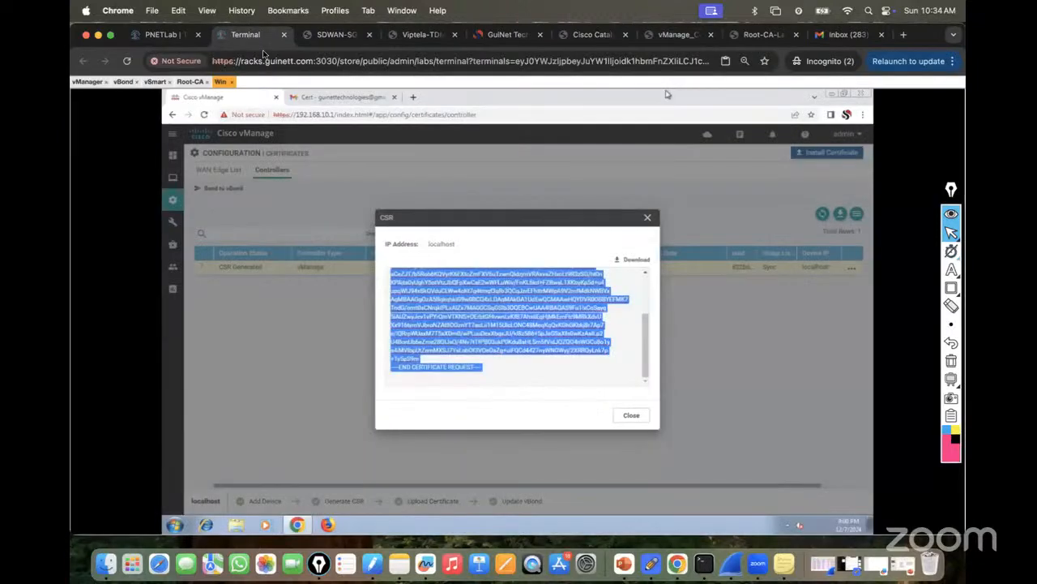
{"action": "left_click", "coordinate": [348, 98]}
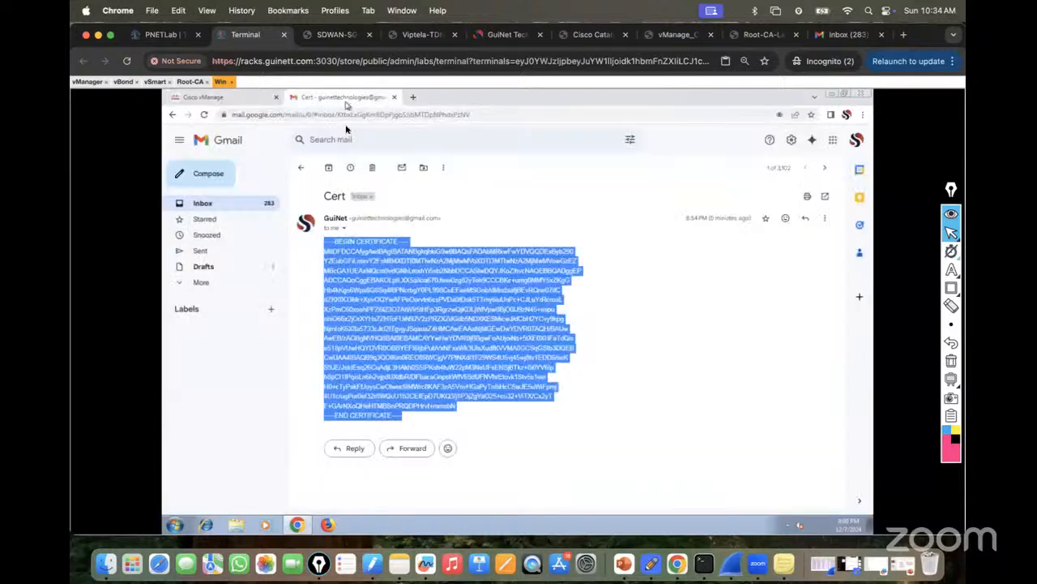
{"action": "left_click", "coordinate": [354, 449]}
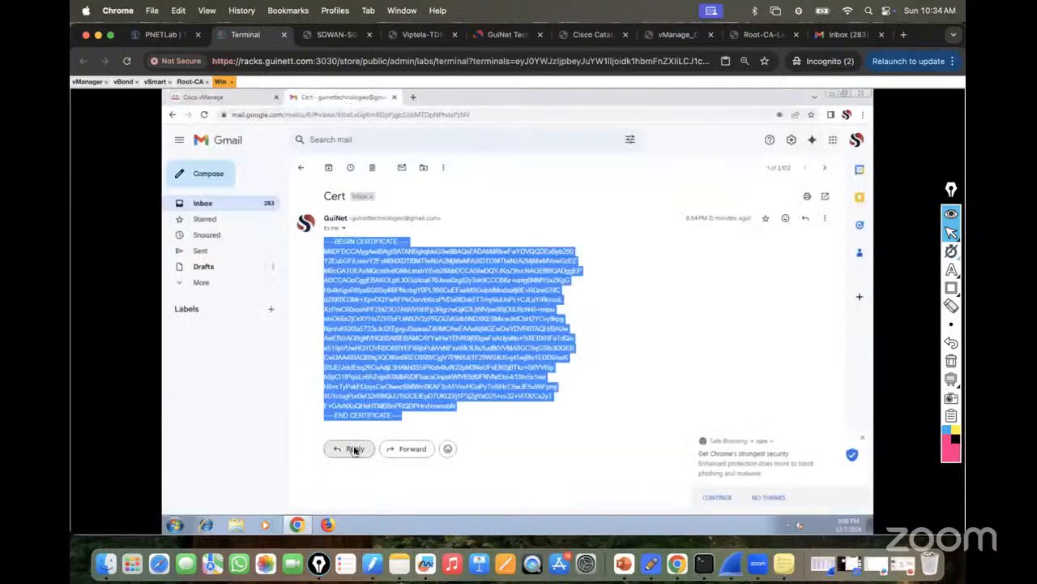
{"action": "left_click", "coordinate": [774, 498]}
{"action": "left_click", "coordinate": [358, 417]}
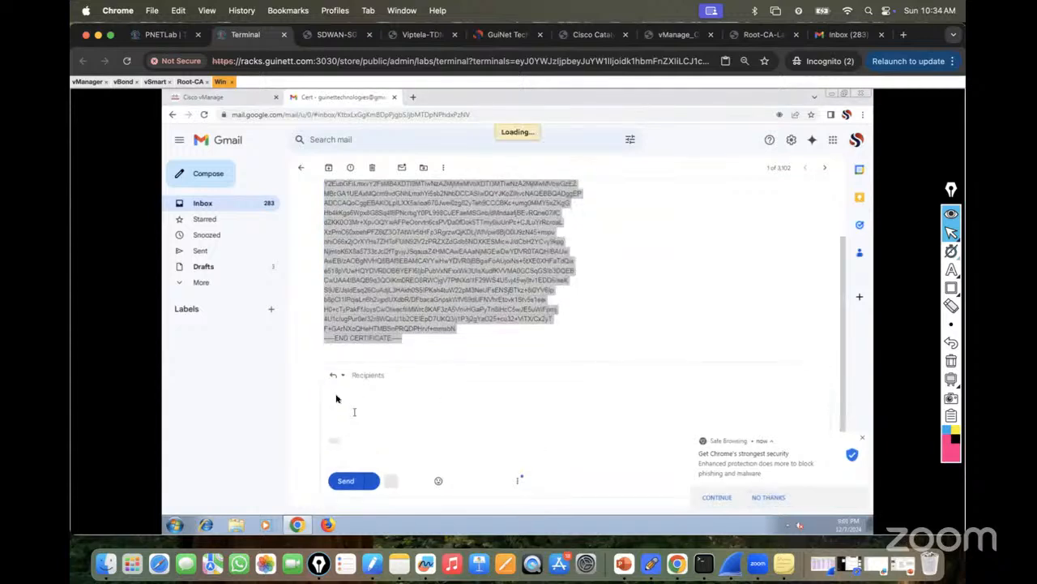
{"action": "left_click", "coordinate": [352, 396]}
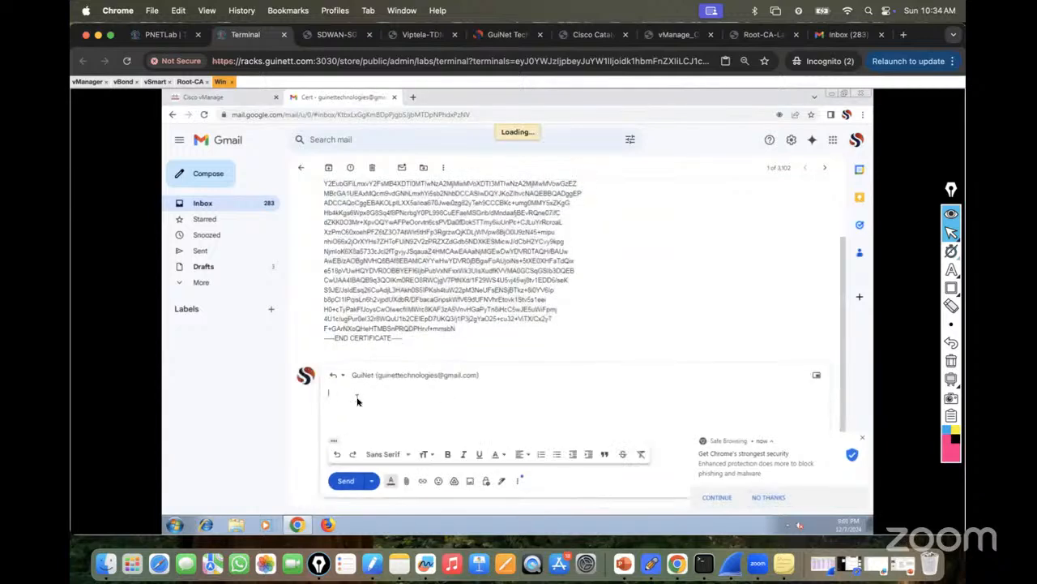
{"action": "key", "text": "super+v"}
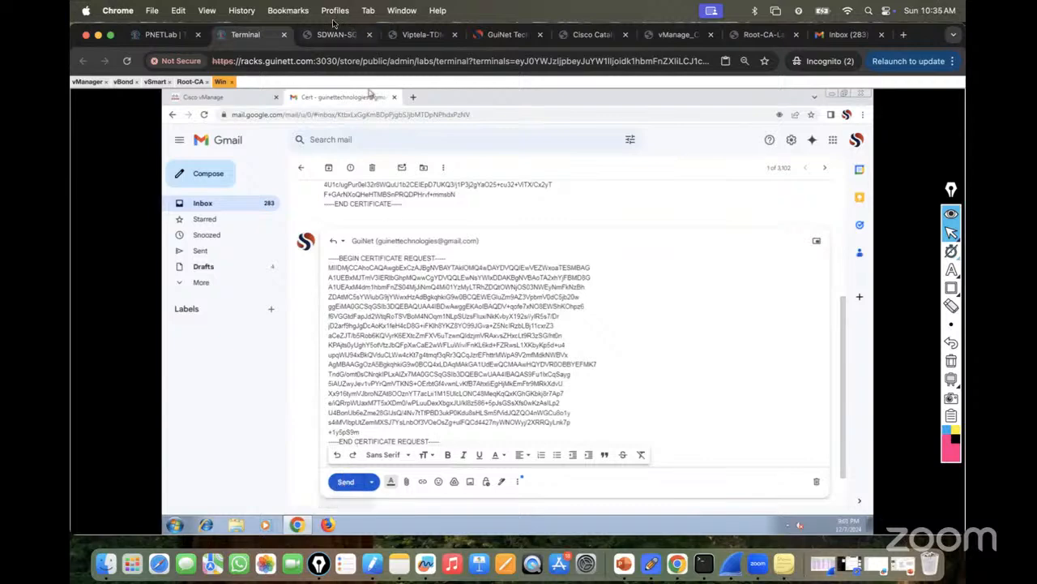
Move vManage into its own maximized window, then send the Gmail reply containing the CSR.
{"action": "left_click", "coordinate": [161, 35]}
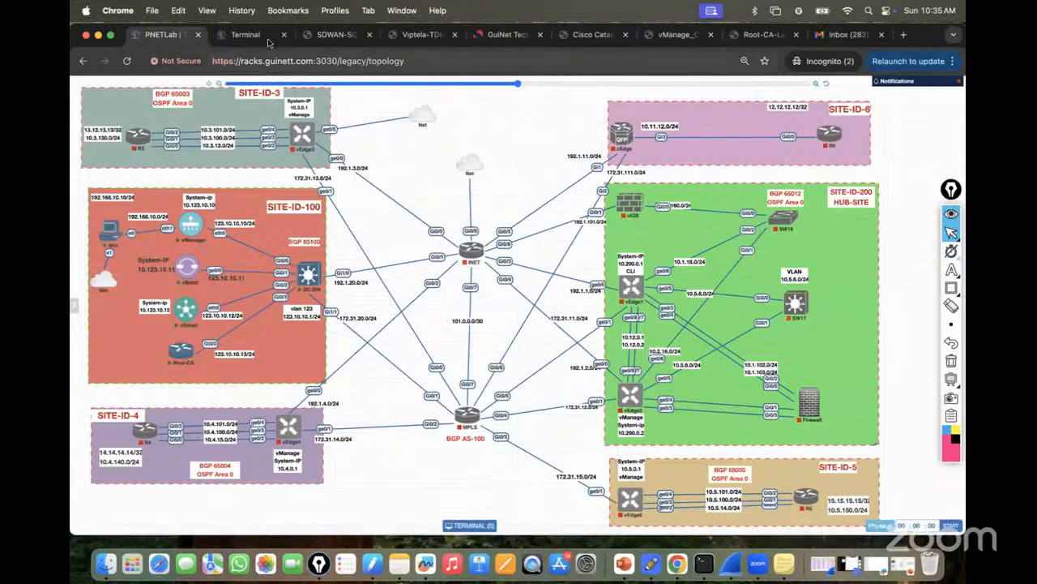
{"action": "left_click", "coordinate": [243, 35]}
{"action": "left_click", "coordinate": [191, 82]}
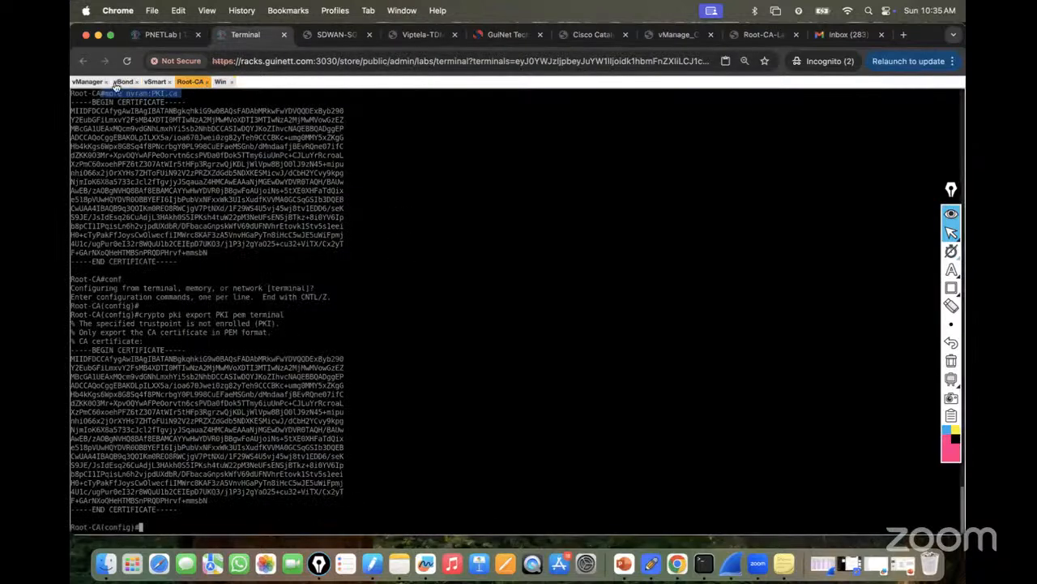
{"action": "left_click", "coordinate": [84, 82]}
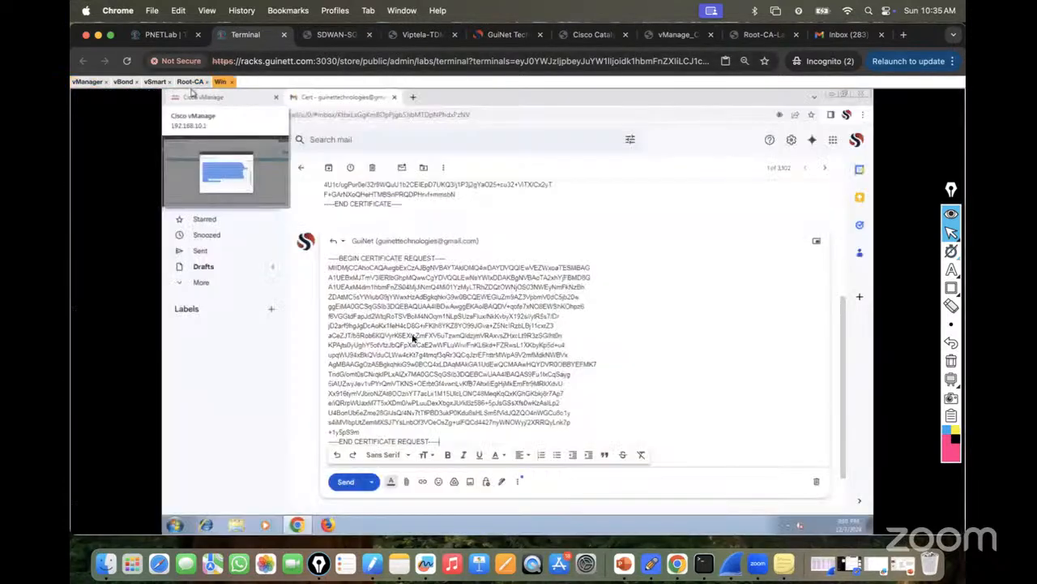
{"action": "left_click", "coordinate": [220, 82]}
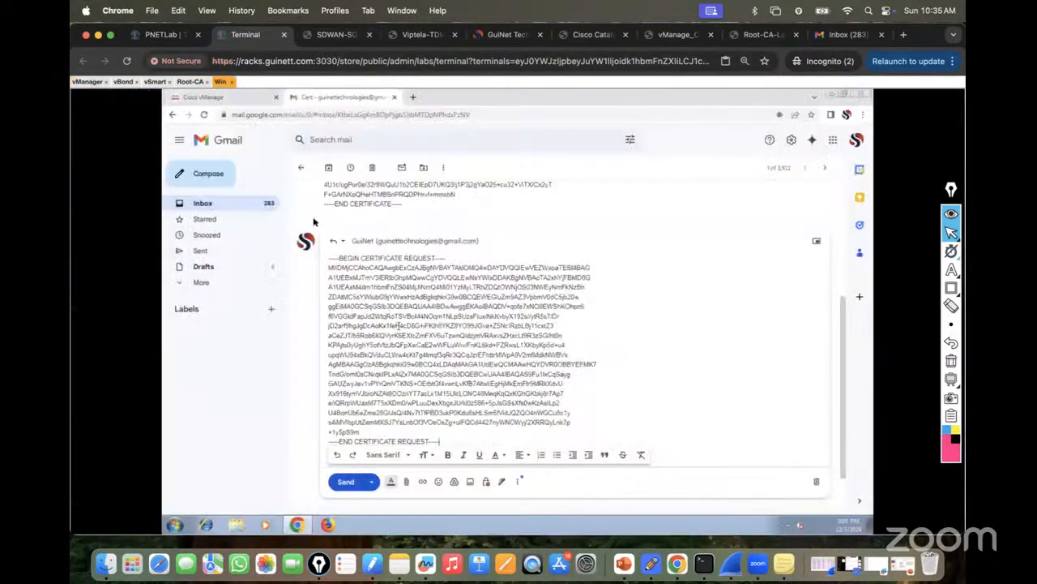
{"action": "left_click_drag", "start_coordinate": [228, 102], "coordinate": [243, 133]}
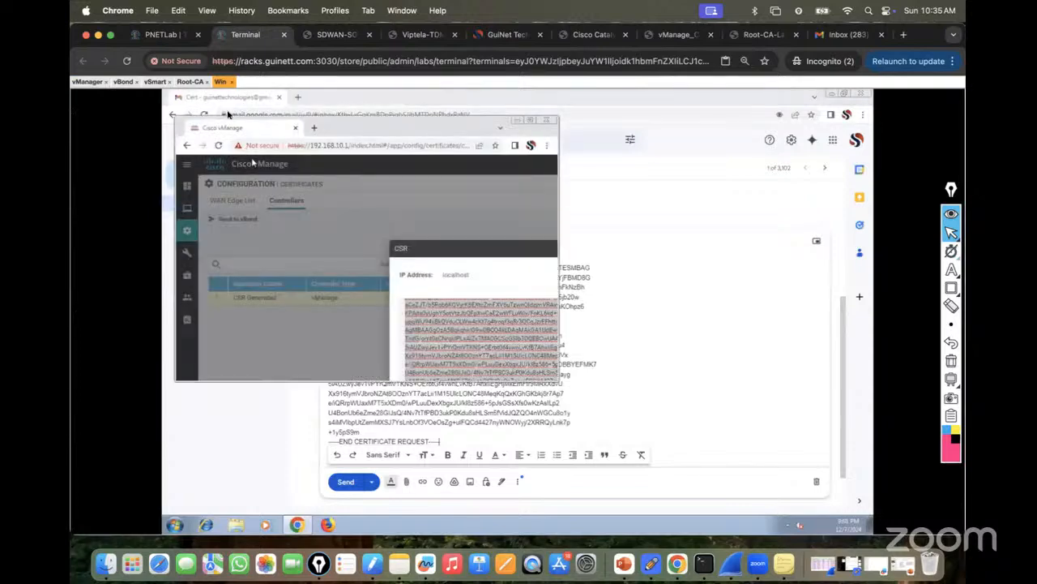
{"action": "left_click", "coordinate": [531, 122]}
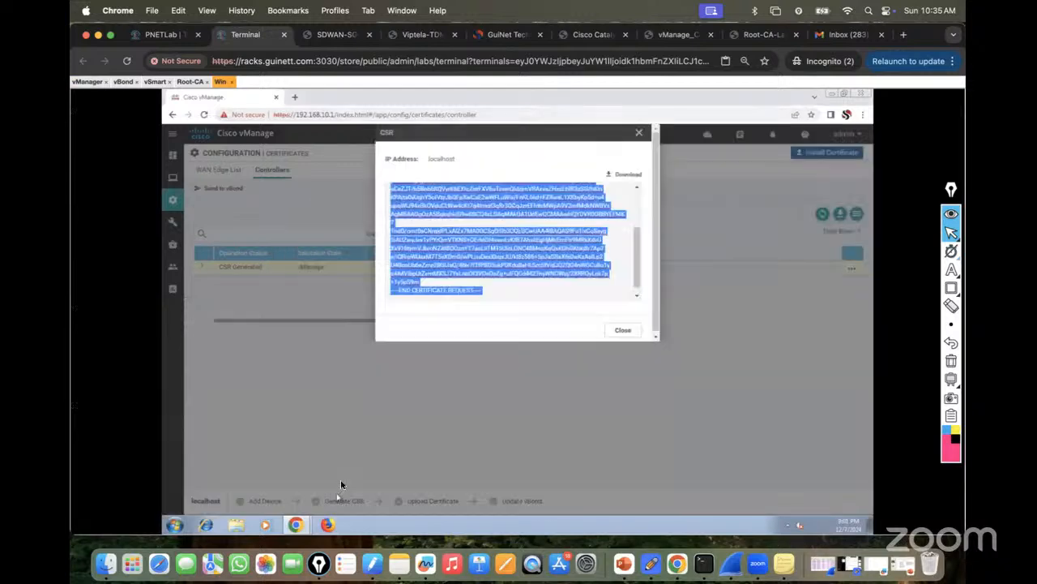
{"action": "left_click", "coordinate": [302, 525]}
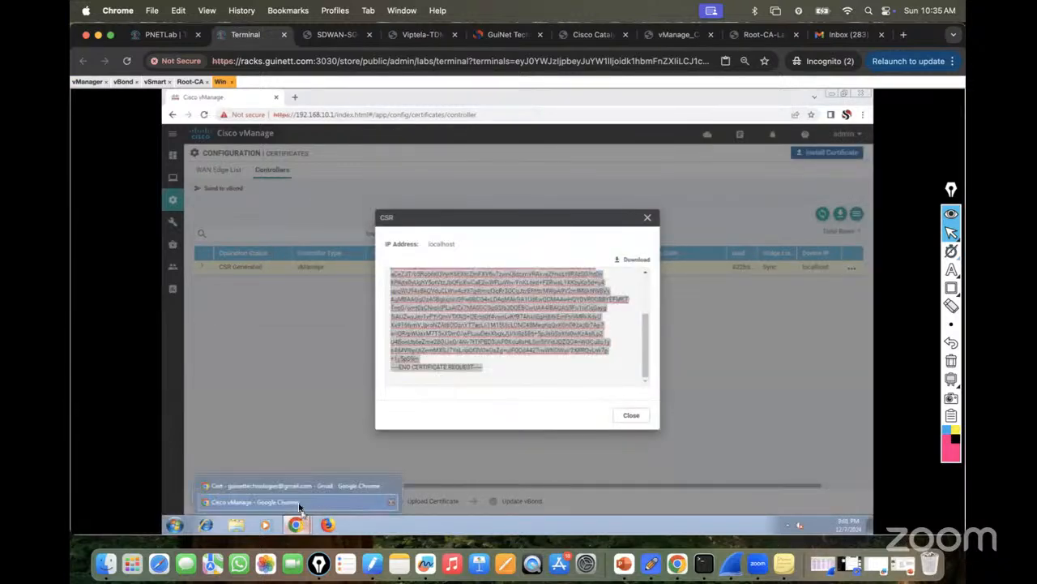
{"action": "left_click", "coordinate": [285, 489]}
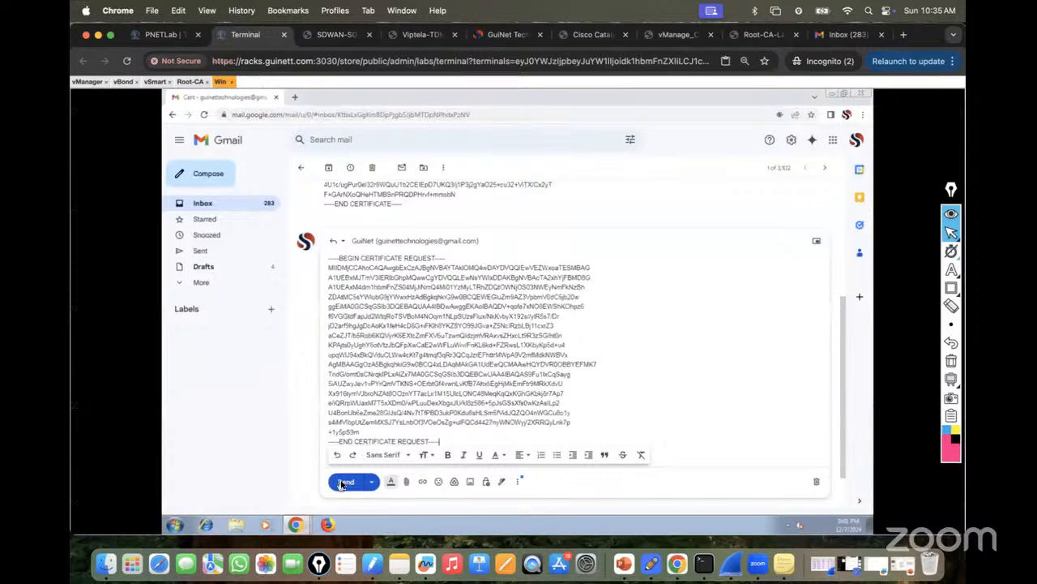
{"action": "left_click", "coordinate": [344, 483]}
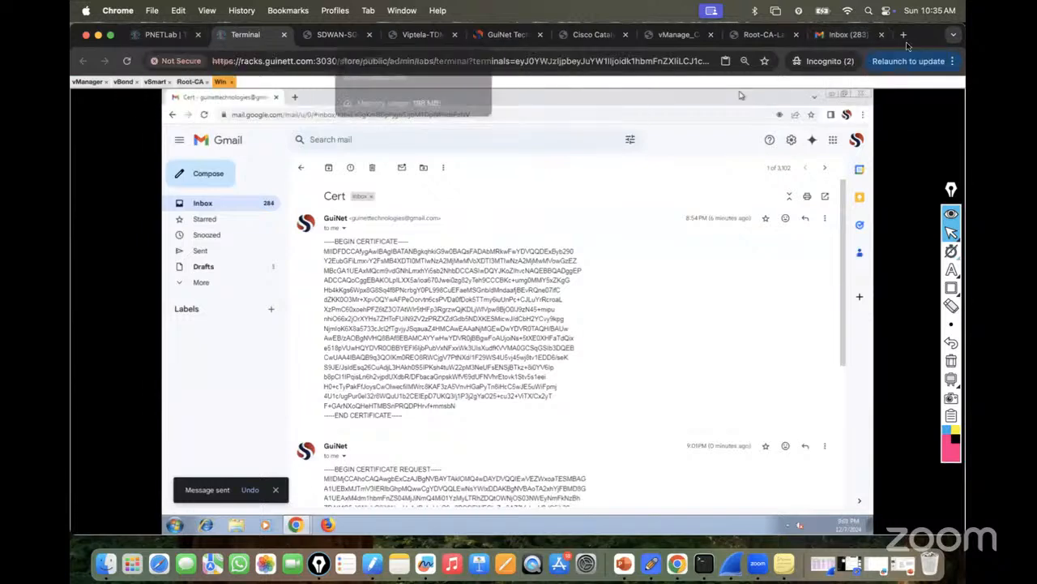
Refresh the Gmail inbox and open the Cert conversation with the sent request.
{"action": "left_click", "coordinate": [839, 35]}
{"action": "left_click", "coordinate": [278, 129]}
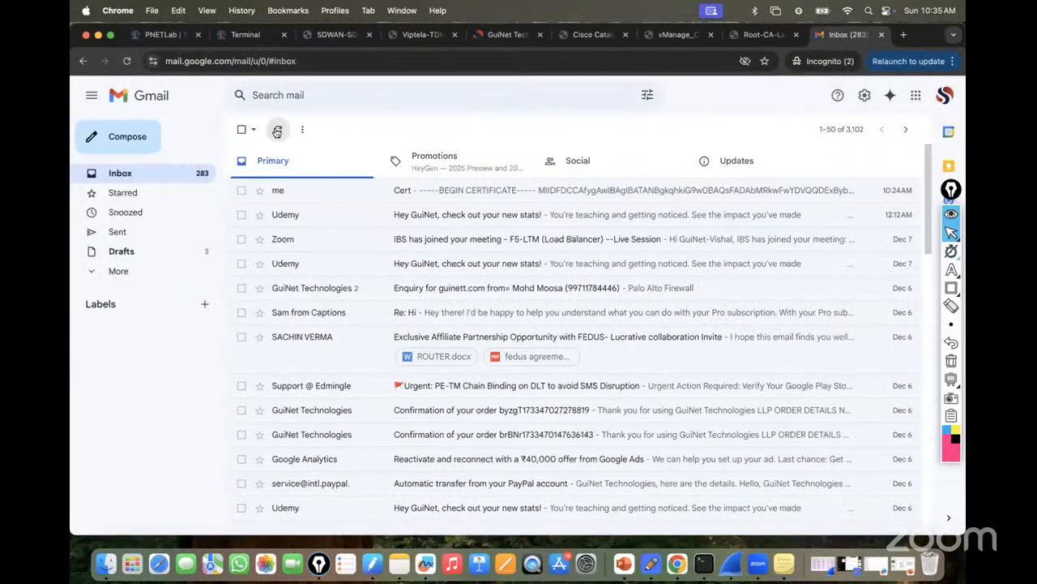
{"action": "left_click", "coordinate": [417, 192]}
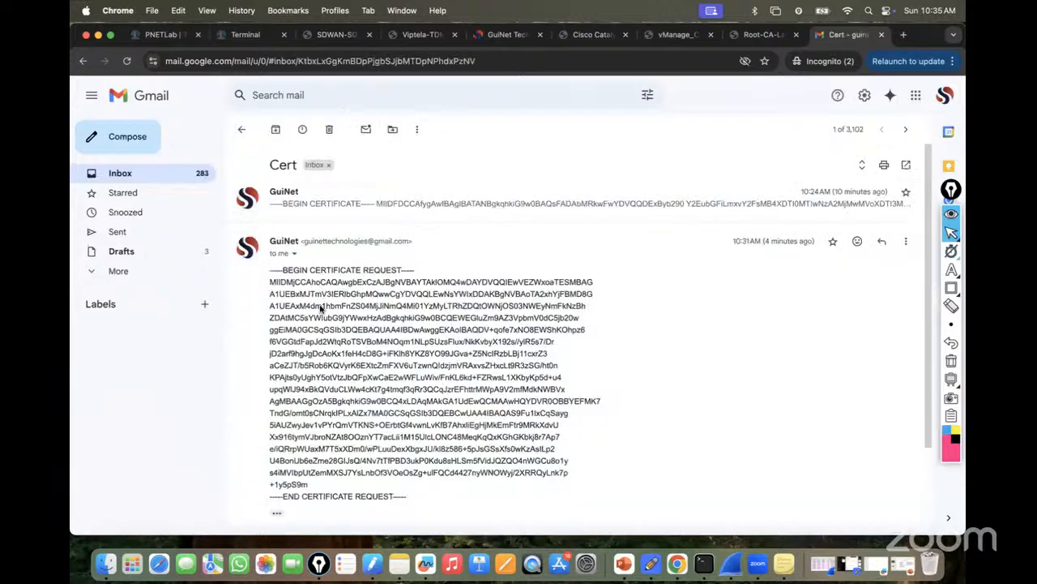
{"action": "left_click", "coordinate": [162, 34]}
{"action": "left_click", "coordinate": [240, 35]}
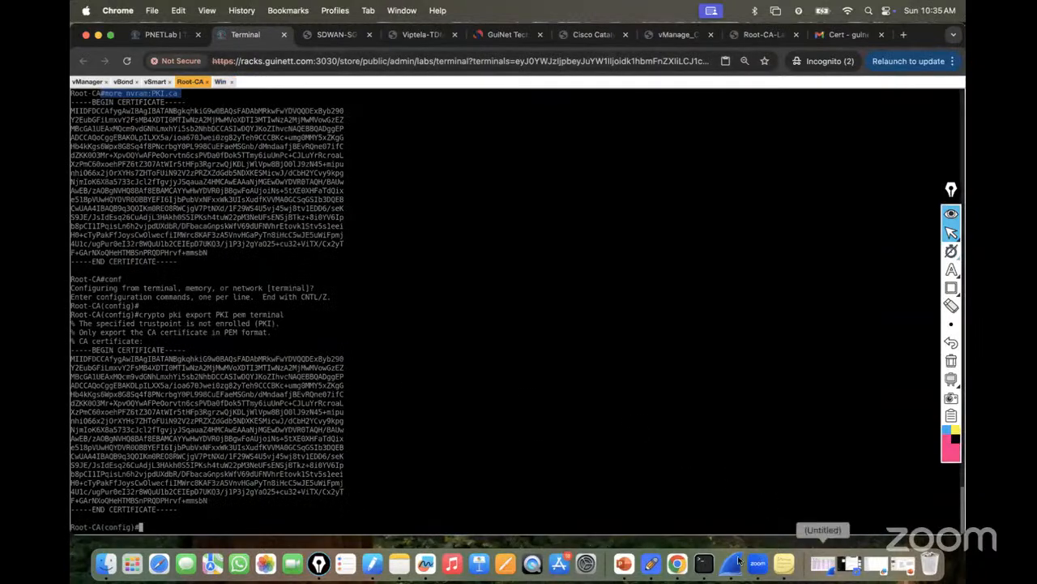
Copy the guide's pkcs10 signing command and type exit on the Root-CA console to leave config mode.
{"action": "left_click", "coordinate": [673, 42]}
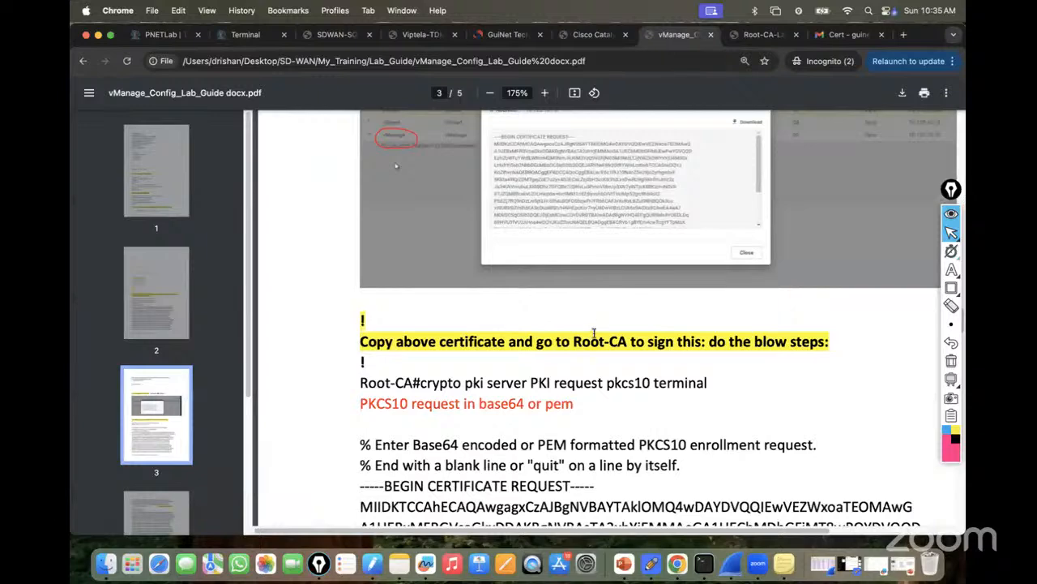
{"action": "scroll", "coordinate": [594, 332], "scroll_direction": "down", "scroll_amount": 2}
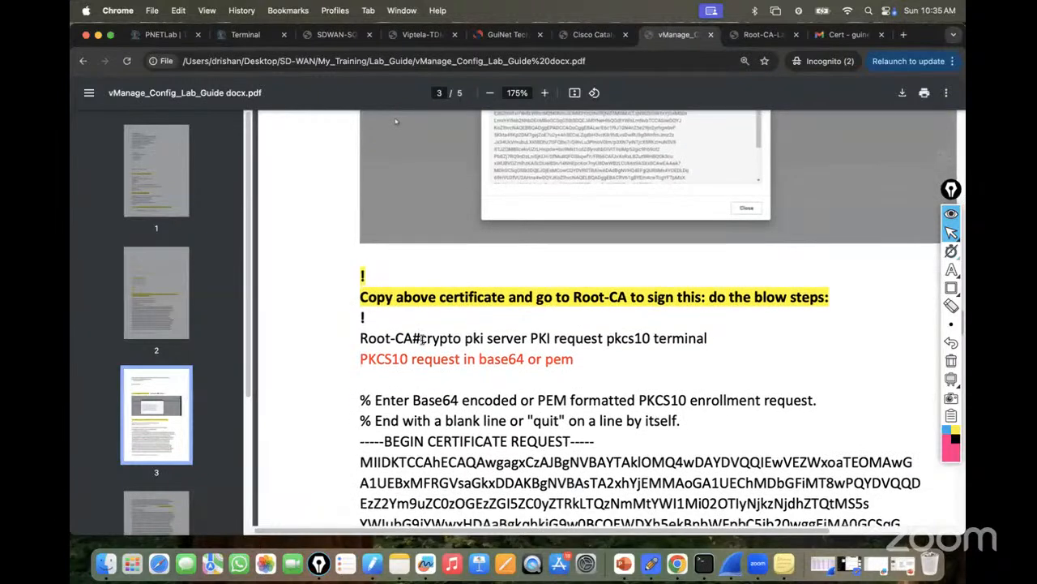
{"action": "left_click_drag", "start_coordinate": [422, 338], "coordinate": [715, 337]}
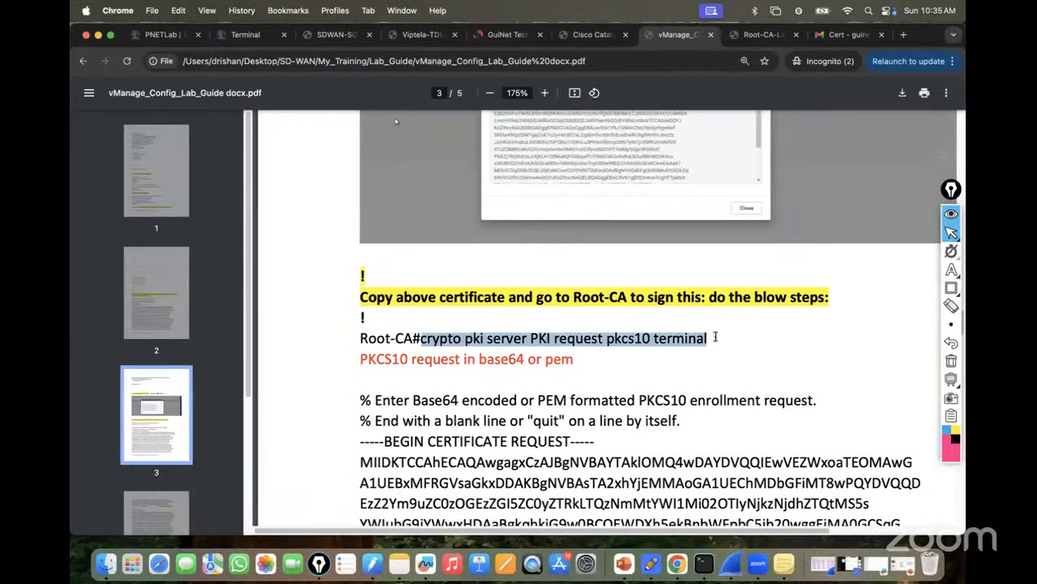
{"action": "right_click", "coordinate": [646, 340]}
{"action": "left_click", "coordinate": [666, 367]}
{"action": "left_click", "coordinate": [245, 34]}
{"action": "type", "text": "exit"}
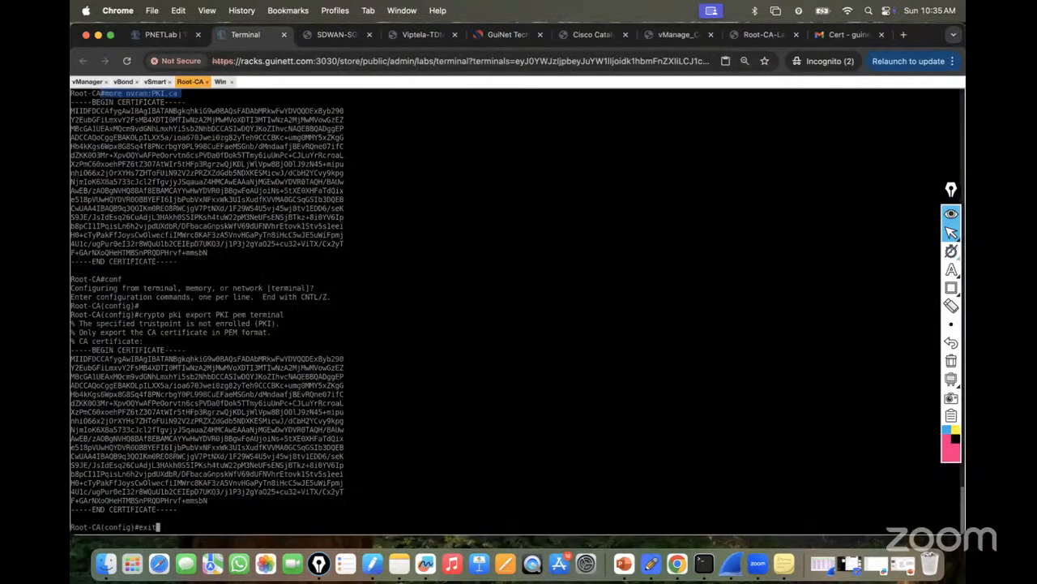
{"action": "key", "text": "Return"}
Run 'crypto pki server PKI request pkcs10 terminal' on Root-CA and copy the CSR from the Cert e-mail.
{"action": "key", "text": "super+v"}
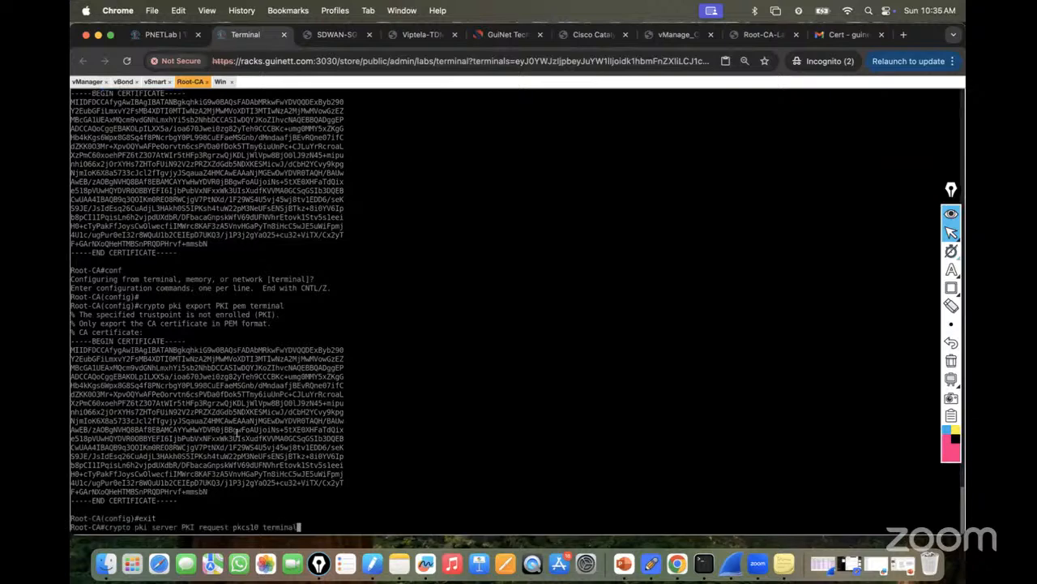
{"action": "key", "text": "Return"}
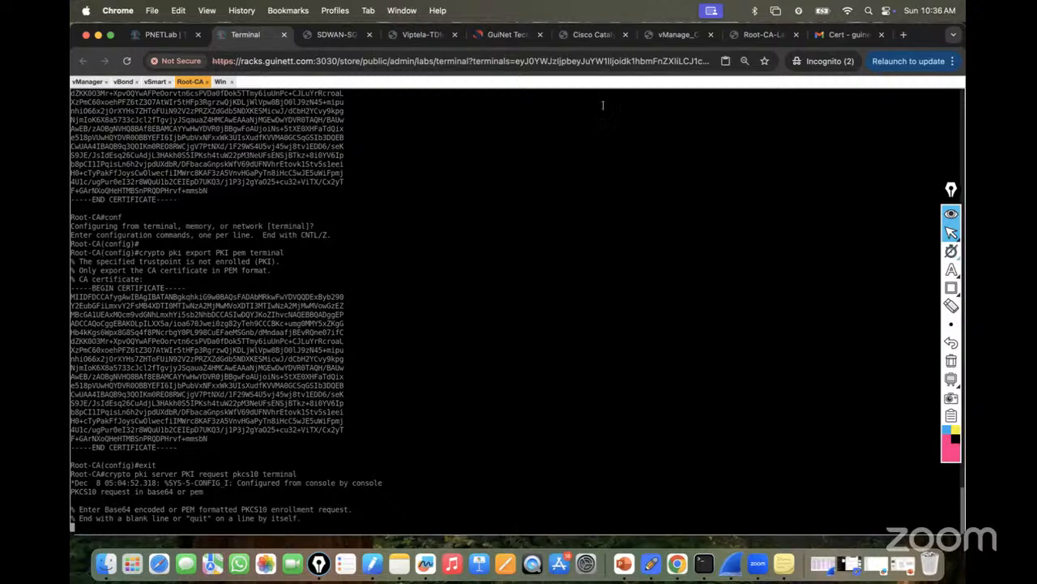
{"action": "left_click", "coordinate": [832, 39]}
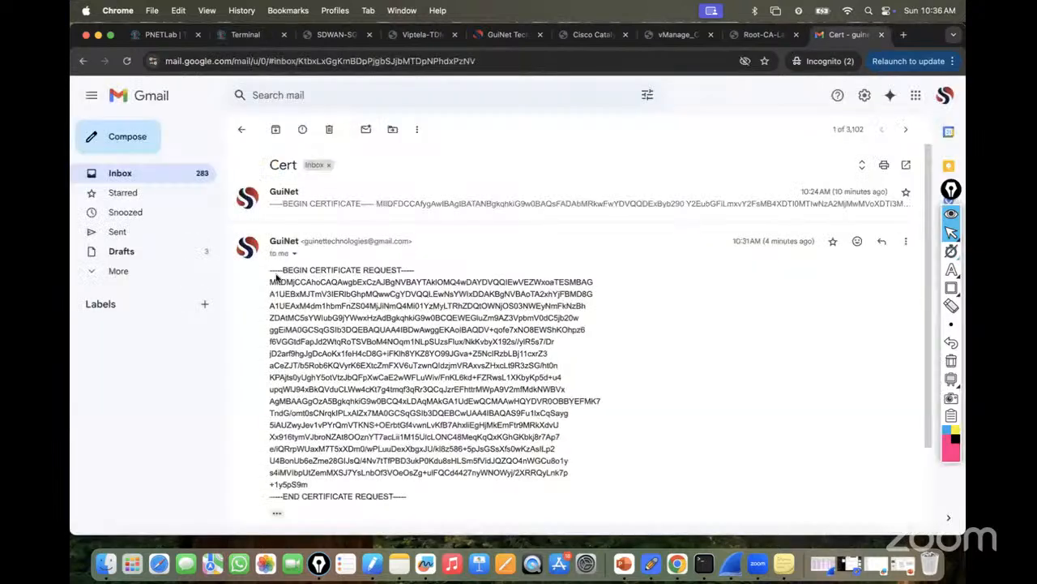
{"action": "mouse_move", "coordinate": [270, 270]}
{"action": "left_mouse_down"}
{"action": "mouse_move", "coordinate": [363, 367]}
{"action": "mouse_move", "coordinate": [414, 462]}
{"action": "mouse_move", "coordinate": [407, 496]}
{"action": "mouse_move", "coordinate": [376, 472]}
{"action": "mouse_move", "coordinate": [301, 365]}
{"action": "mouse_move", "coordinate": [269, 273]}
{"action": "left_mouse_up"}
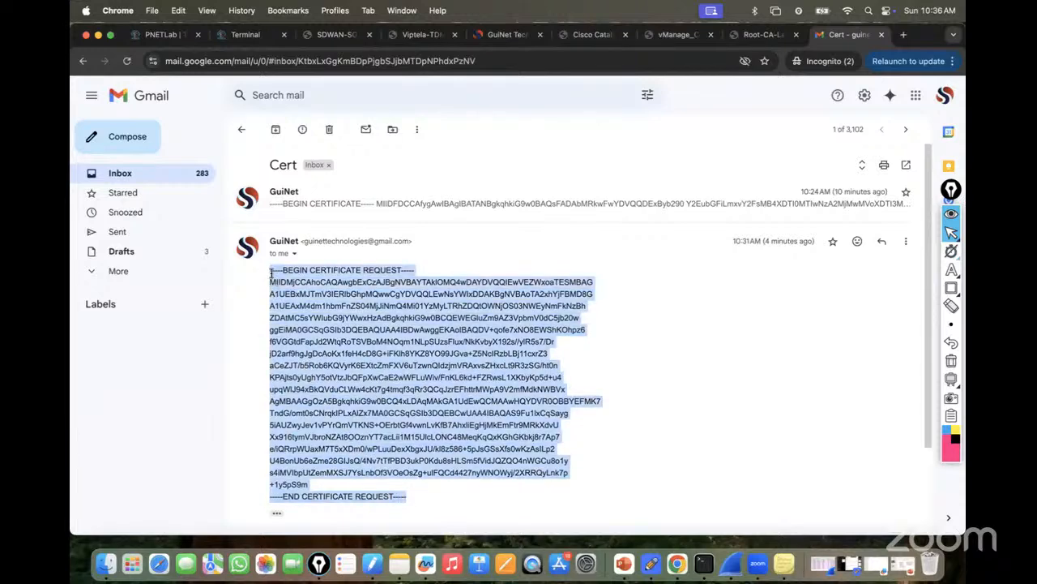
{"action": "right_click", "coordinate": [317, 282]}
{"action": "left_click", "coordinate": [343, 310]}
{"action": "left_click", "coordinate": [245, 35]}
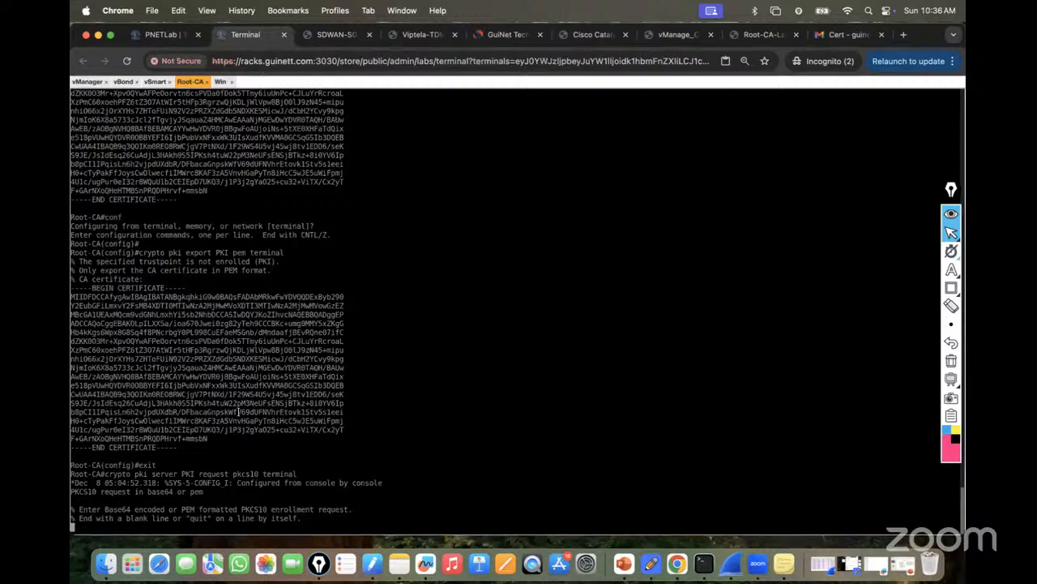
Paste the CSR into the Root-CA pkcs10 prompt via text input mode, then reset the input method to none.
{"action": "key", "text": "ctrl+alt+shift"}
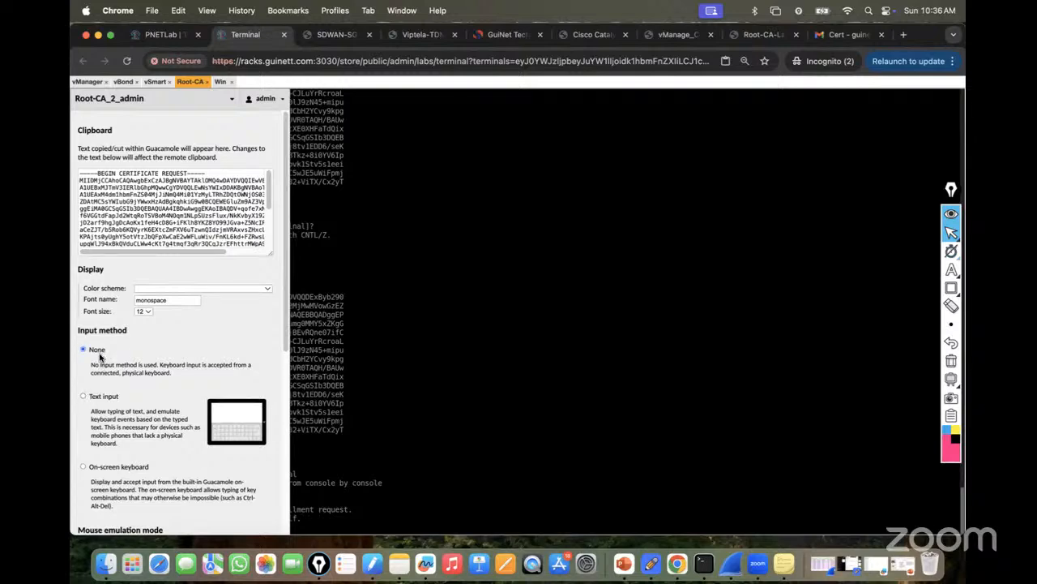
{"action": "key", "text": "ctrl+alt+shift"}
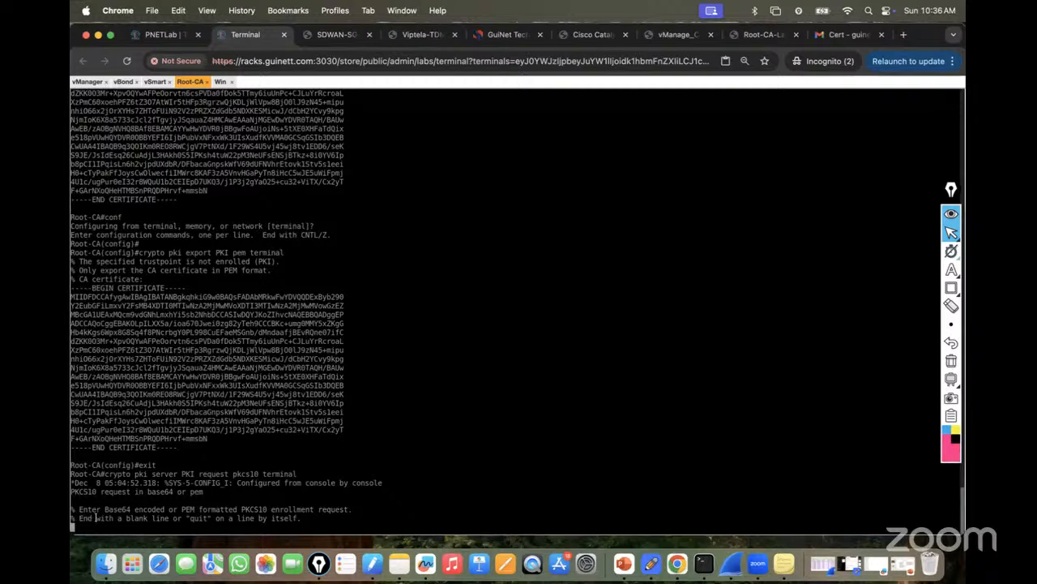
{"action": "key", "text": "ctrl+alt+shift"}
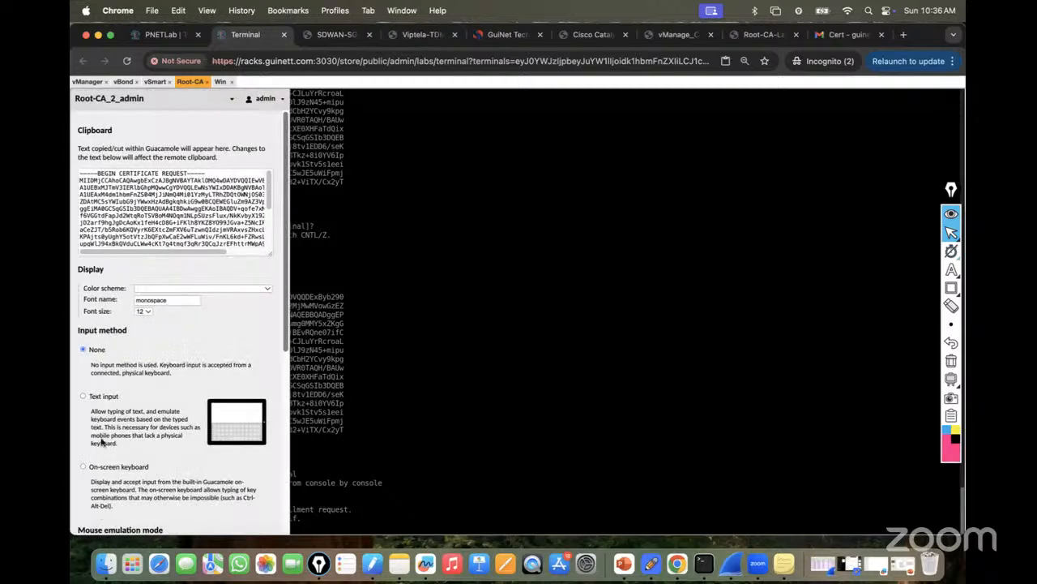
{"action": "left_click", "coordinate": [83, 397]}
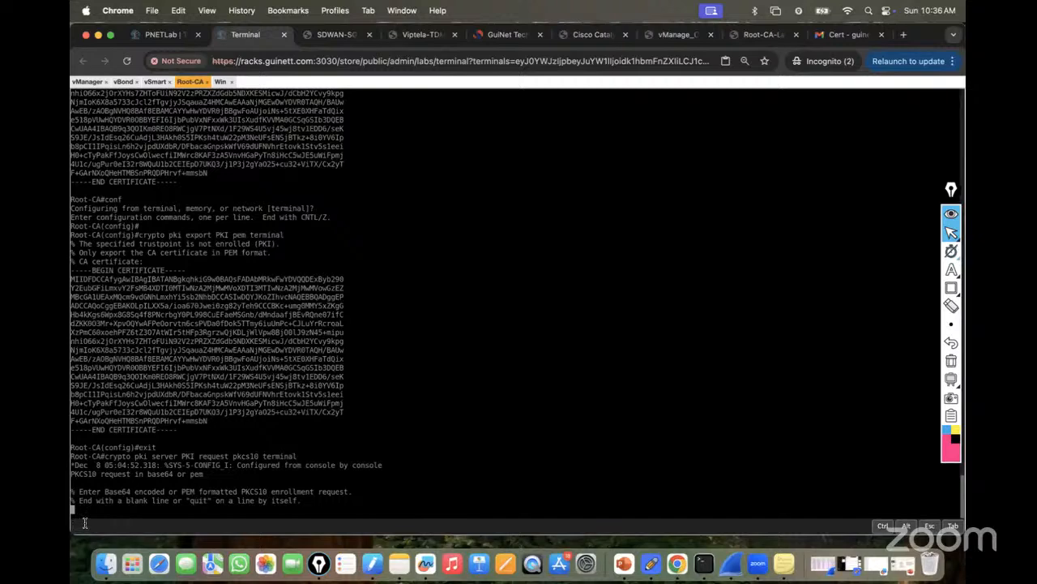
{"action": "right_click", "coordinate": [85, 527]}
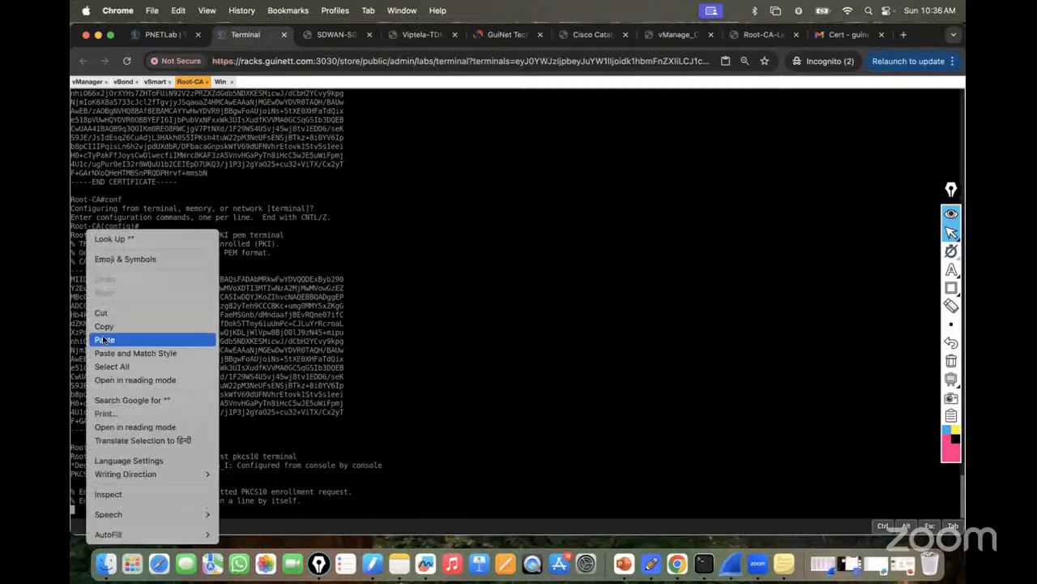
{"action": "left_click", "coordinate": [104, 340]}
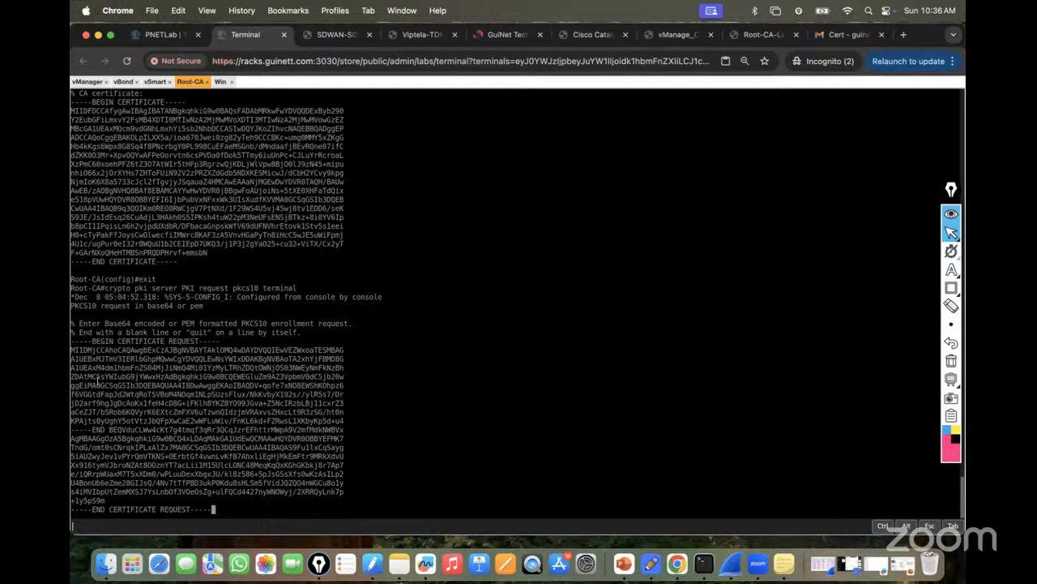
{"action": "key", "text": "ctrl+alt+shift"}
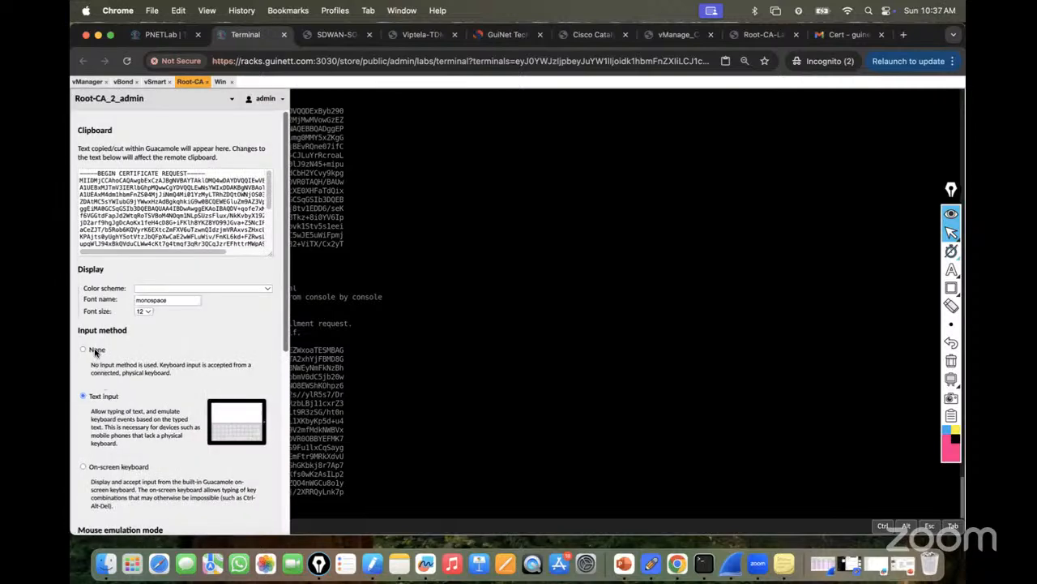
{"action": "left_click", "coordinate": [97, 350]}
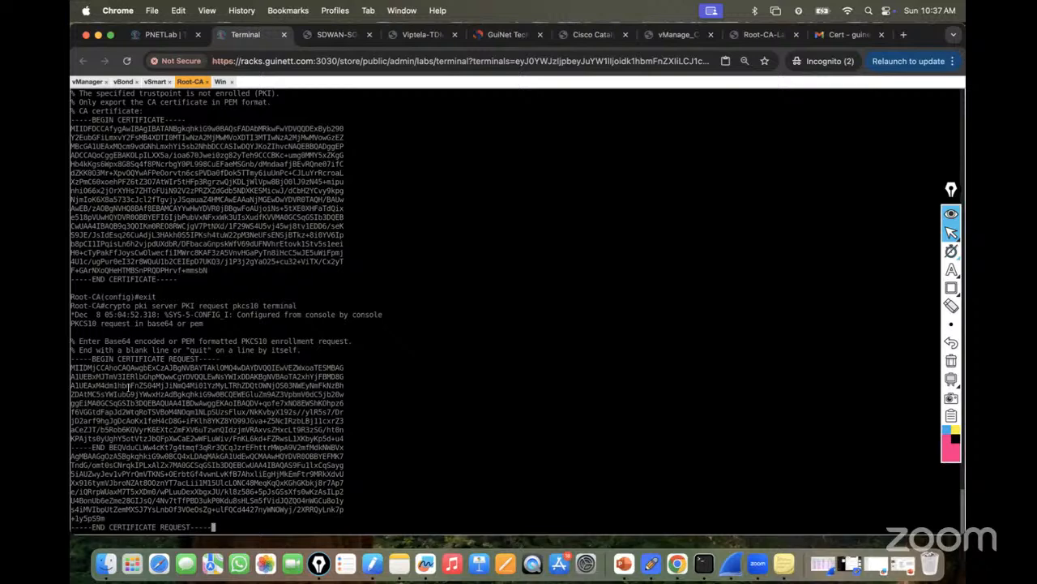
{"action": "key", "text": "Return"}
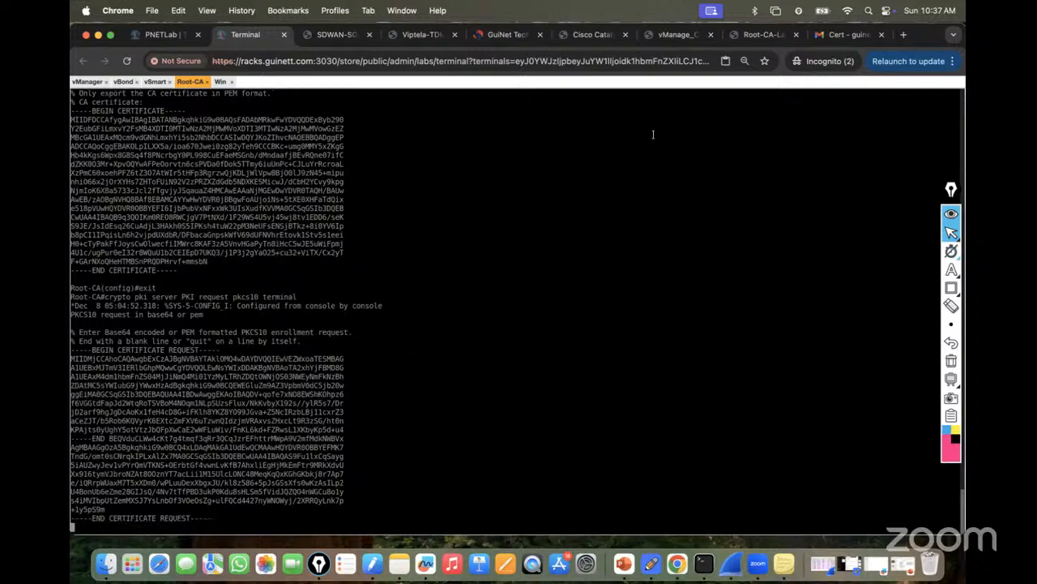
Check the guide, then enter quit on Root-CA to sign the request and print the granted certificate.
{"action": "left_click", "coordinate": [665, 35]}
{"action": "scroll", "coordinate": [640, 340], "scroll_direction": "down", "scroll_amount": 5}
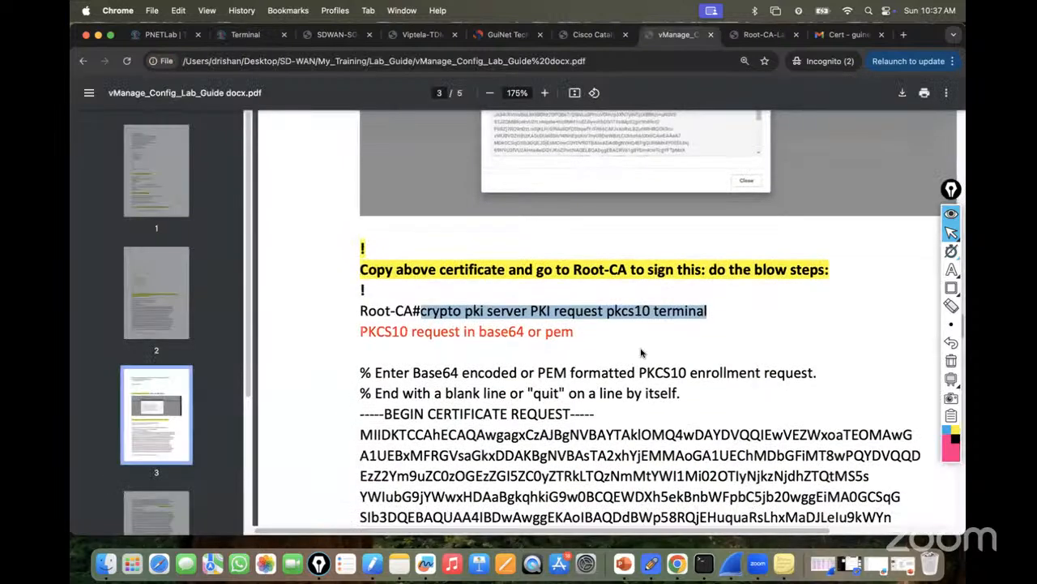
{"action": "scroll", "coordinate": [642, 347], "scroll_direction": "down", "scroll_amount": 10}
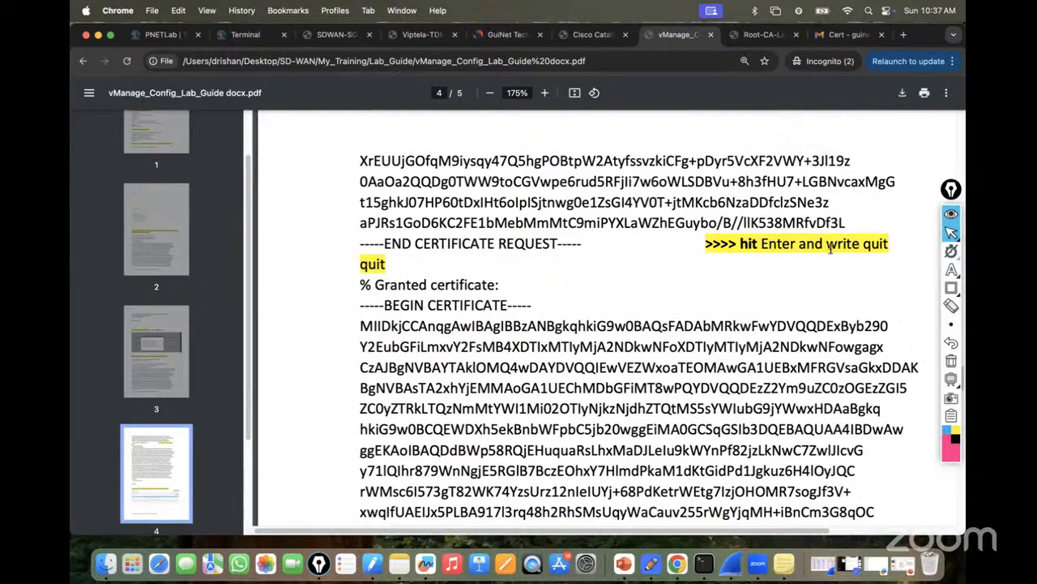
{"action": "left_click", "coordinate": [238, 36]}
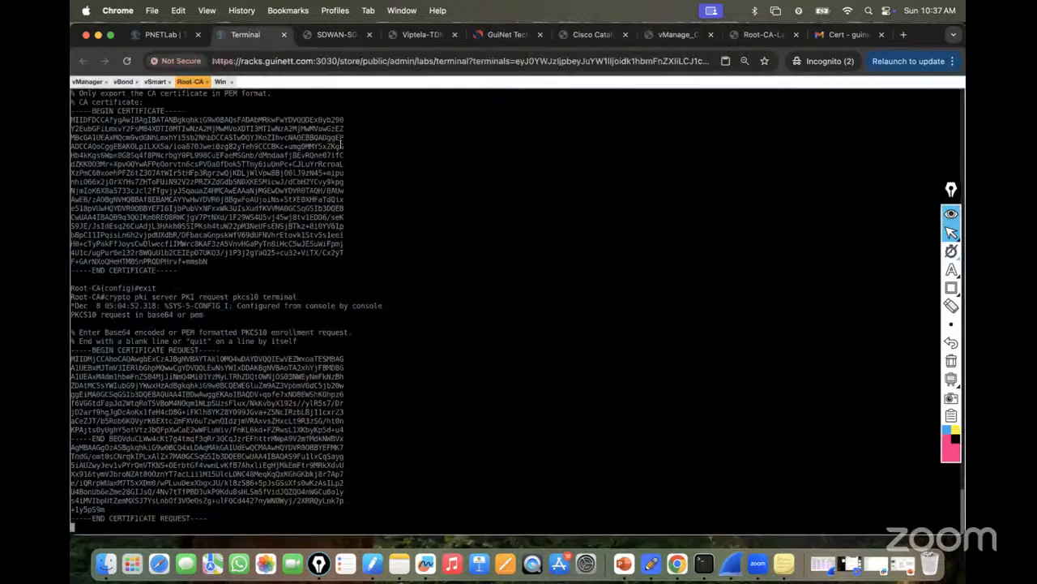
{"action": "type", "text": "quit"}
{"action": "key", "text": "Return"}
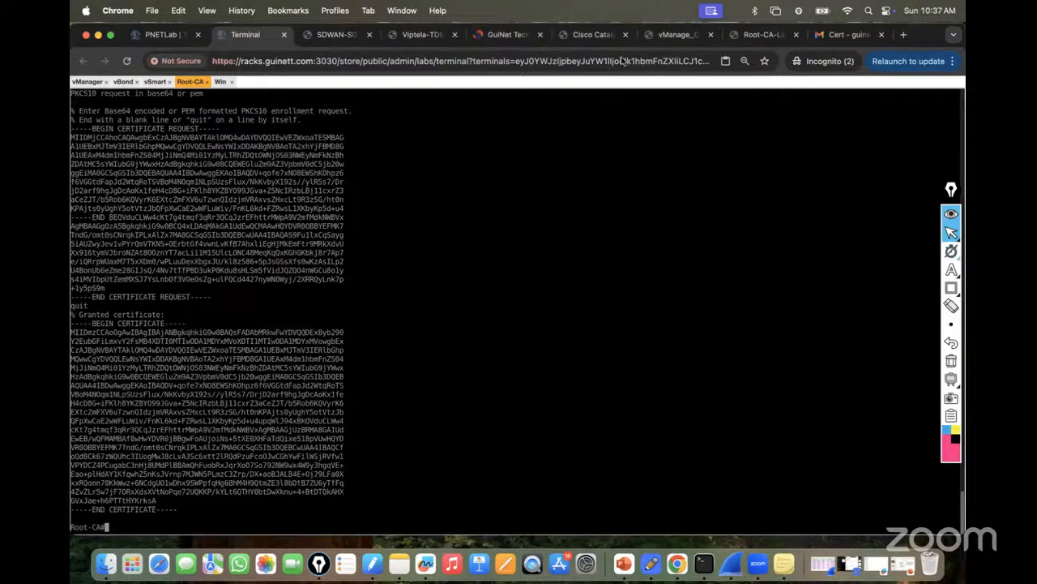
Read ahead in the lab guide, then return to the Root-CA console showing the certificate.
{"action": "left_click", "coordinate": [677, 35]}
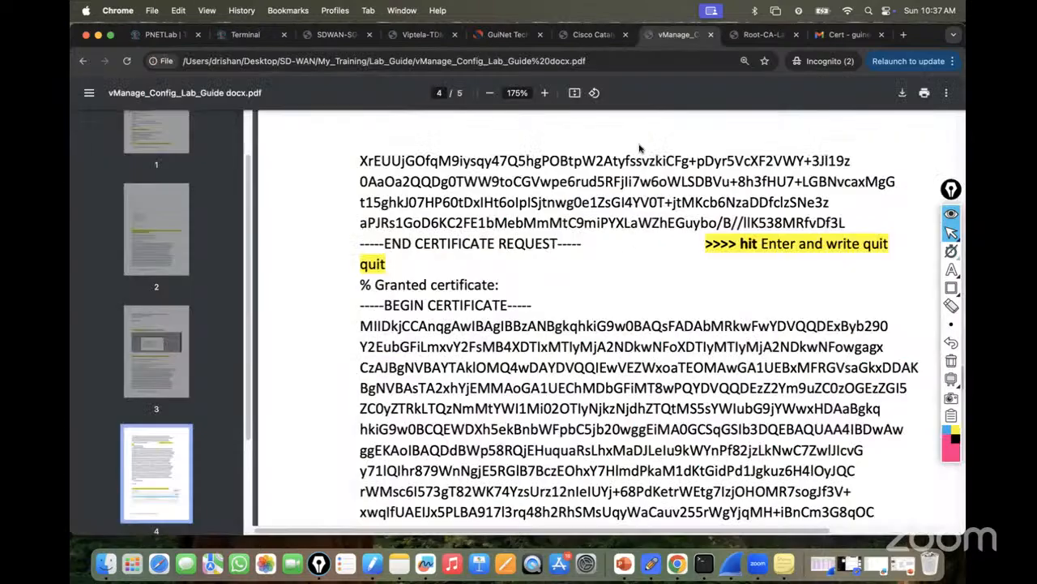
{"action": "scroll", "coordinate": [485, 287], "scroll_direction": "down", "scroll_amount": 1}
{"action": "scroll", "coordinate": [537, 324], "scroll_direction": "down", "scroll_amount": 10}
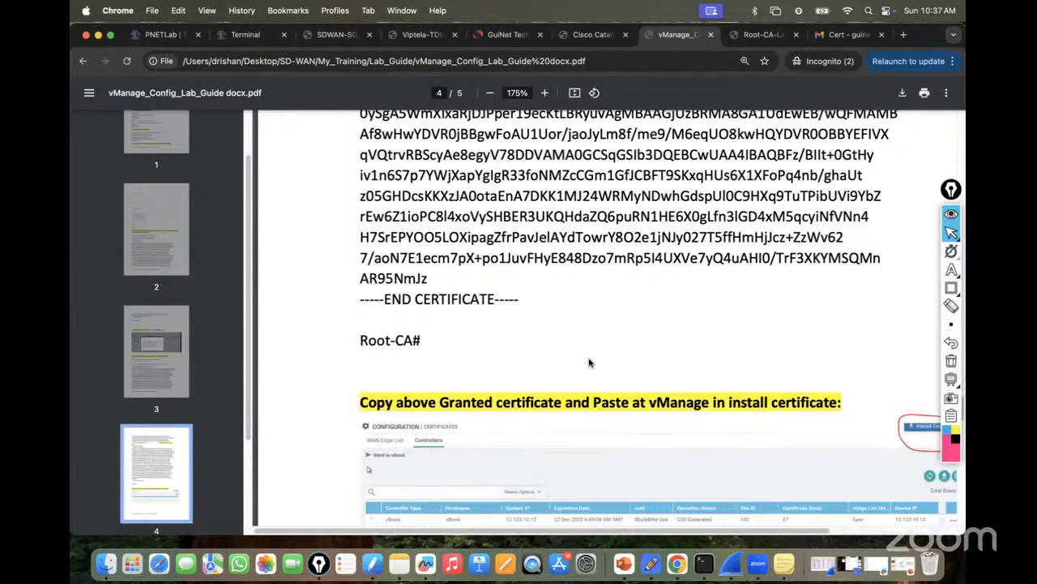
{"action": "scroll", "coordinate": [590, 356], "scroll_direction": "down", "scroll_amount": 2}
{"action": "scroll", "coordinate": [592, 356], "scroll_direction": "down", "scroll_amount": 1}
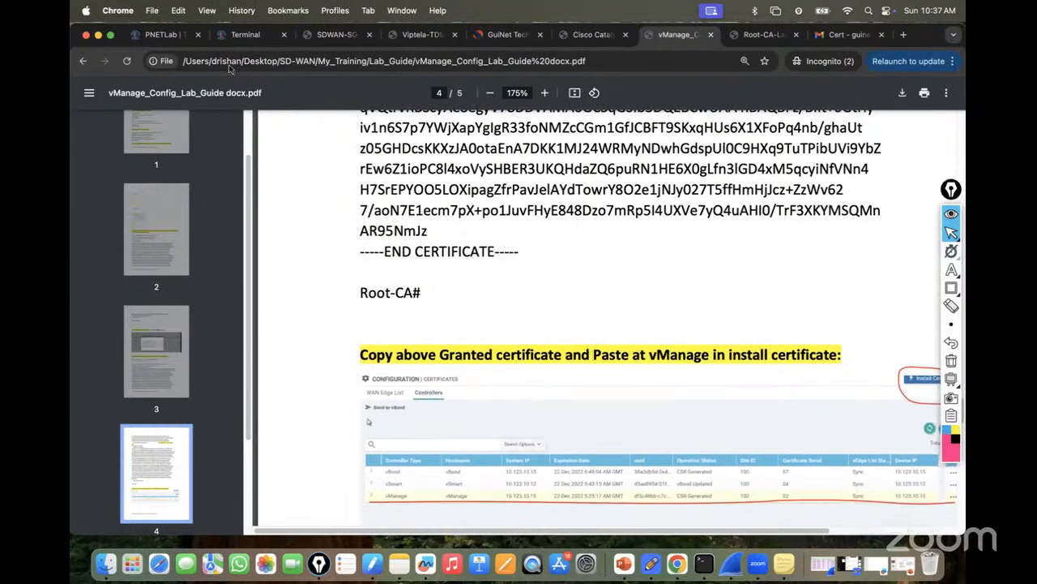
{"action": "left_click", "coordinate": [244, 35]}
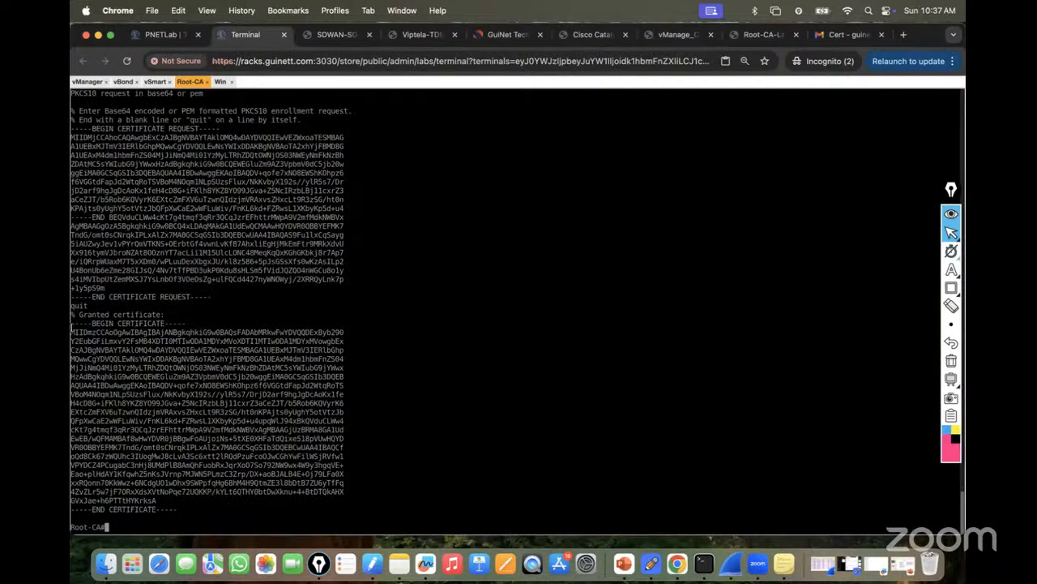
Copy the granted certificate from Root-CA and send it as a reply in the Cert Gmail thread.
{"action": "left_click_drag", "start_coordinate": [71, 325], "coordinate": [172, 509]}
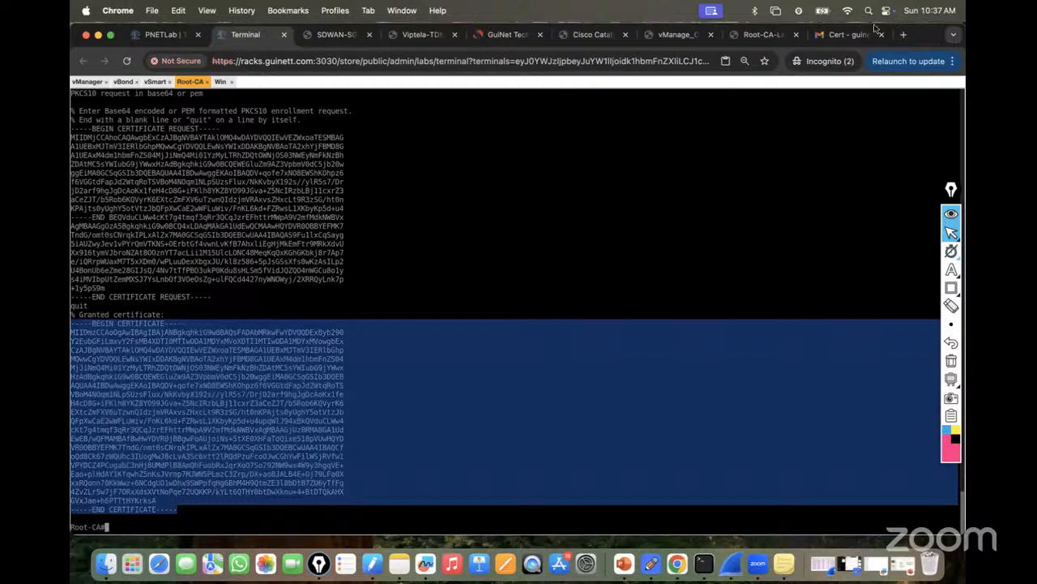
{"action": "left_click", "coordinate": [848, 37]}
{"action": "scroll", "coordinate": [653, 315], "scroll_direction": "down", "scroll_amount": 3}
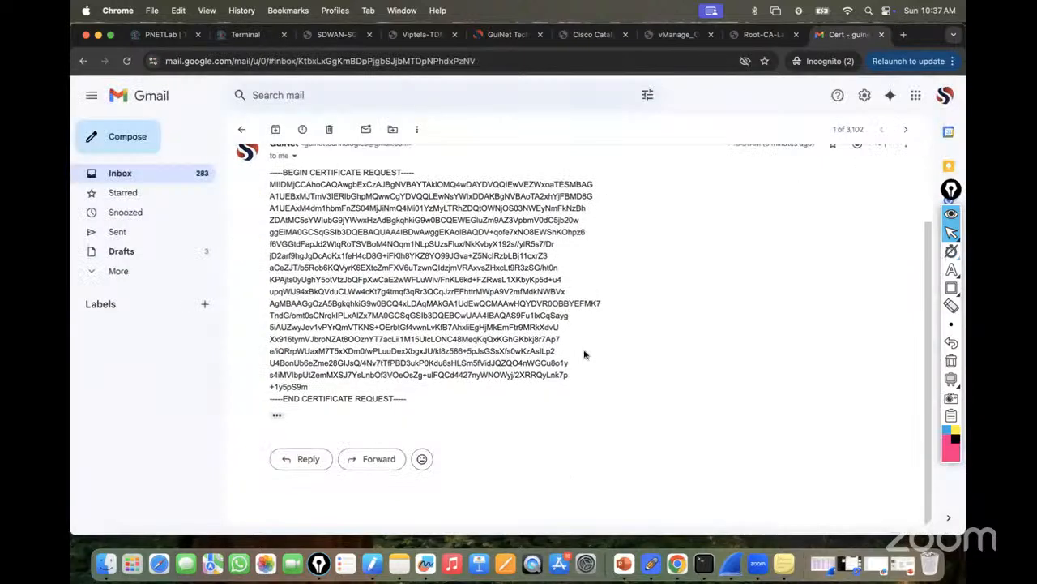
{"action": "left_click", "coordinate": [307, 460]}
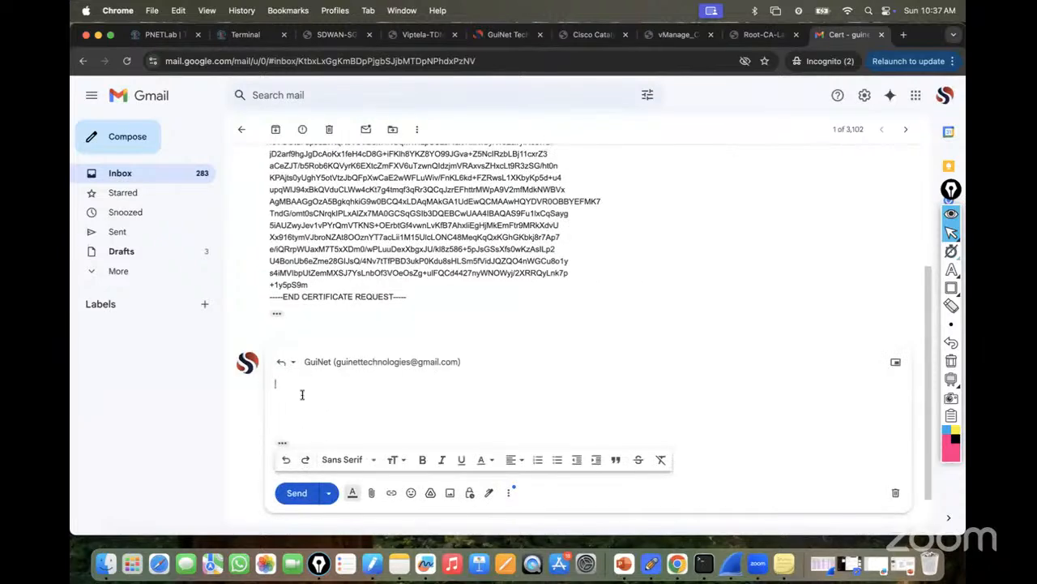
{"action": "key", "text": "super+v"}
{"action": "left_click", "coordinate": [297, 493]}
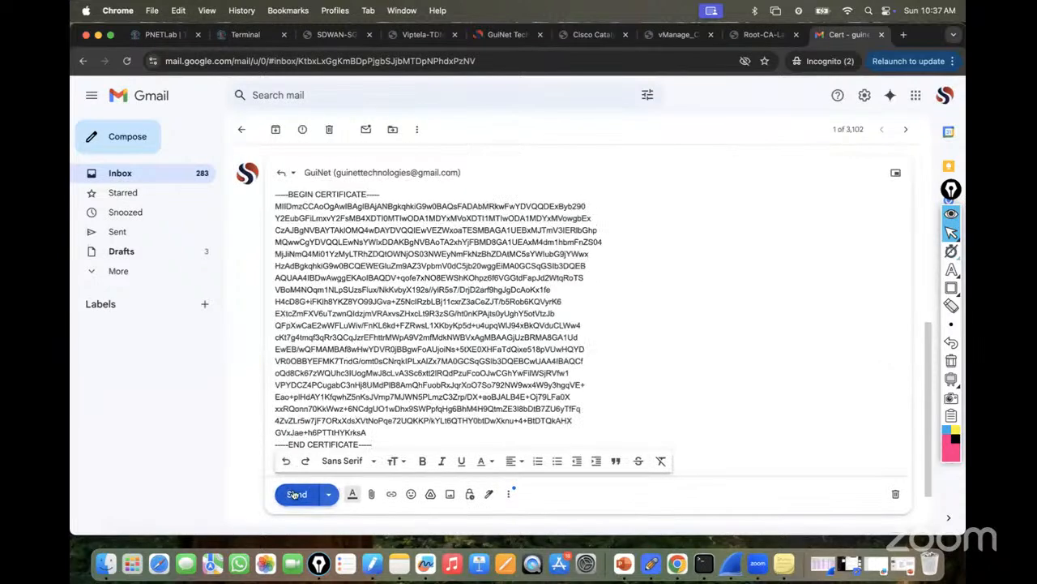
{"action": "left_click", "coordinate": [257, 37]}
{"action": "left_click", "coordinate": [220, 83]}
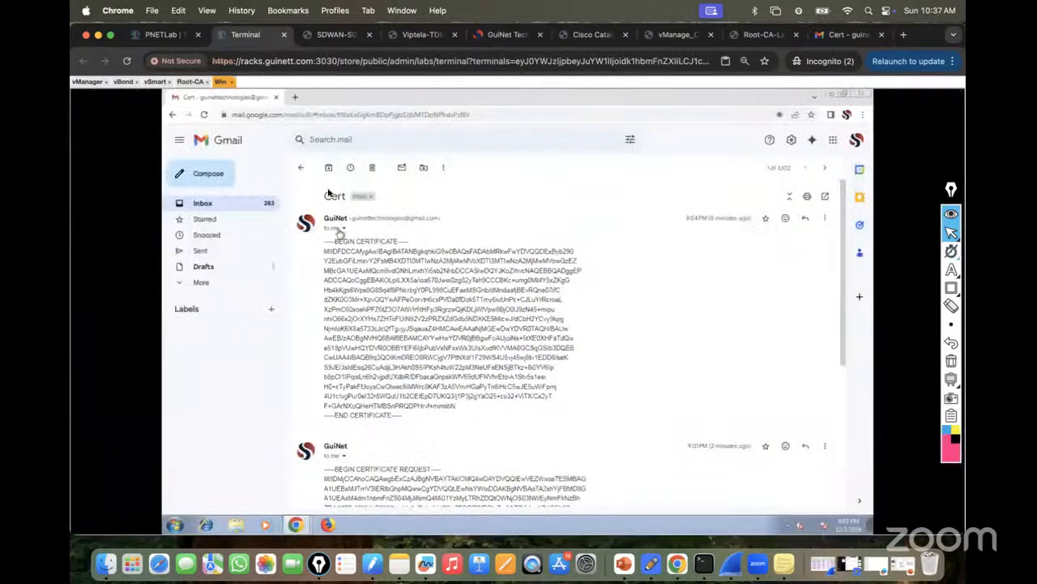
Open the new Cert reply in the VM's Gmail, copy the certificate, and bring vManage forward.
{"action": "left_click", "coordinate": [303, 169]}
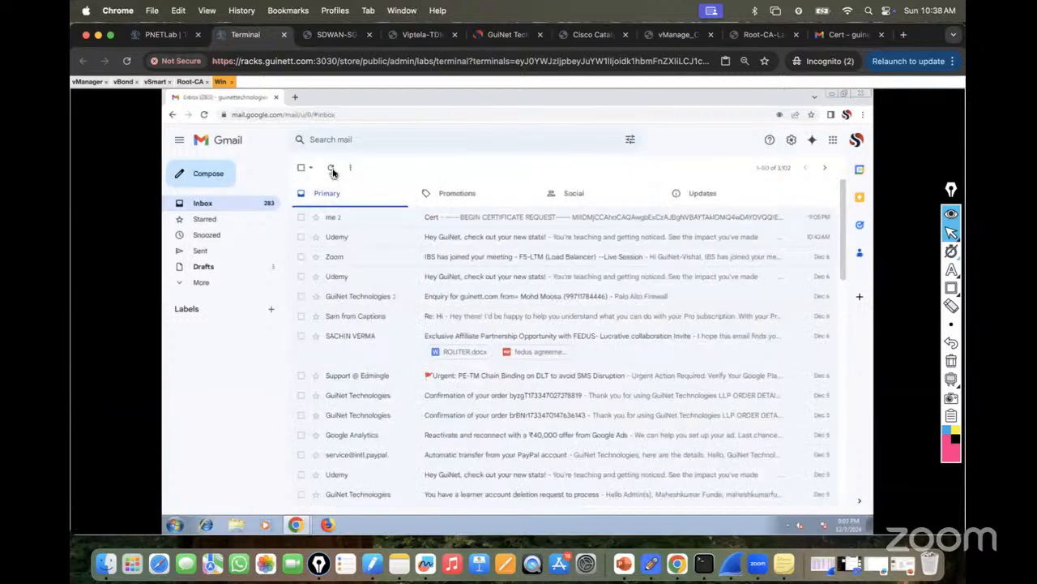
{"action": "left_click", "coordinate": [463, 218]}
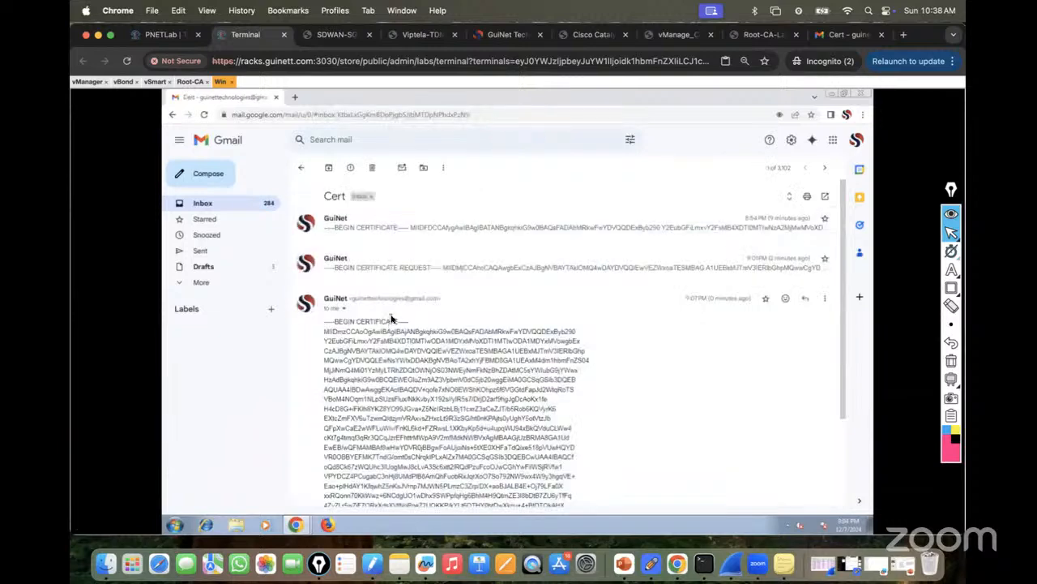
{"action": "scroll", "coordinate": [391, 319], "scroll_direction": "down", "scroll_amount": 3}
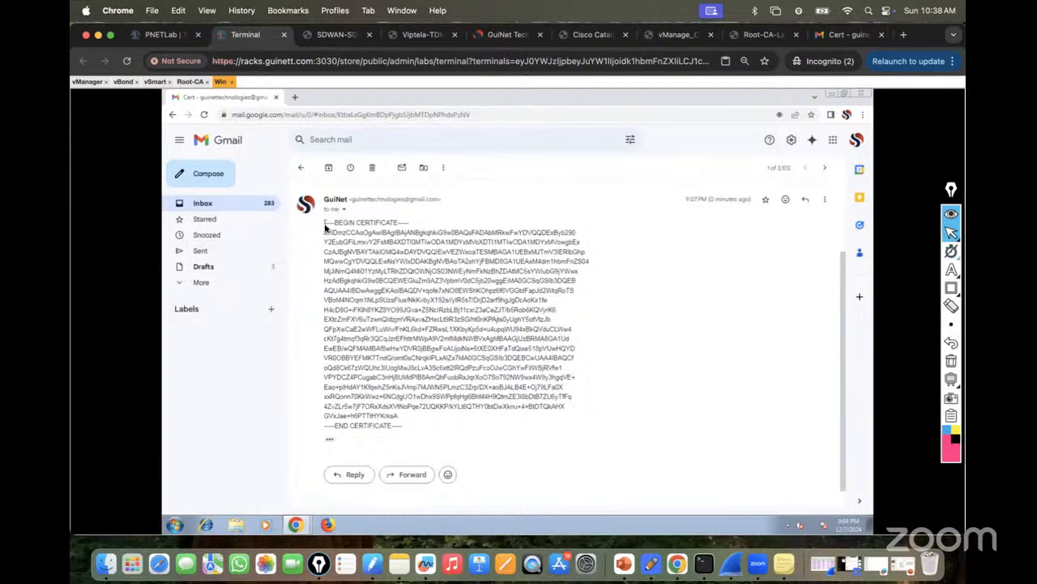
{"action": "left_click_drag", "start_coordinate": [327, 227], "coordinate": [405, 430]}
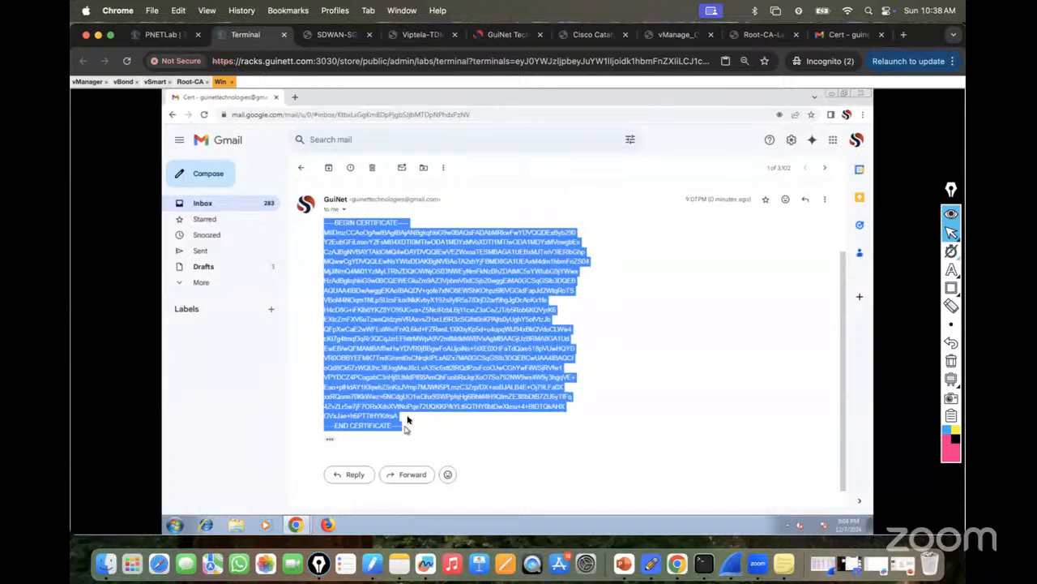
{"action": "right_click", "coordinate": [406, 337]}
{"action": "left_click", "coordinate": [411, 344]}
{"action": "left_click", "coordinate": [297, 524]}
{"action": "left_click", "coordinate": [276, 504]}
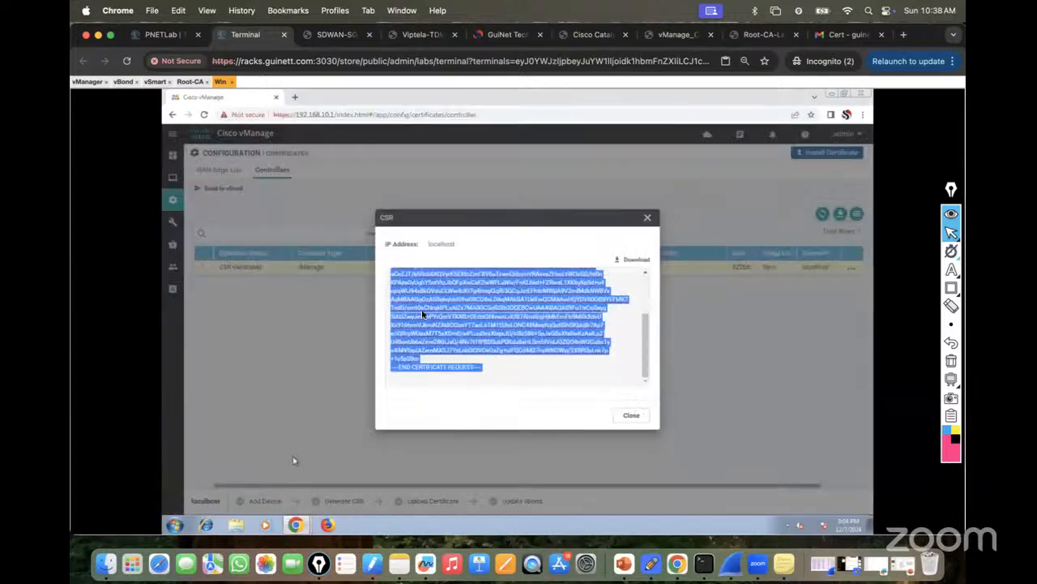
Close the CSR dialog and paste the granted certificate into vManage's Install Certificate text box.
{"action": "left_click", "coordinate": [629, 416]}
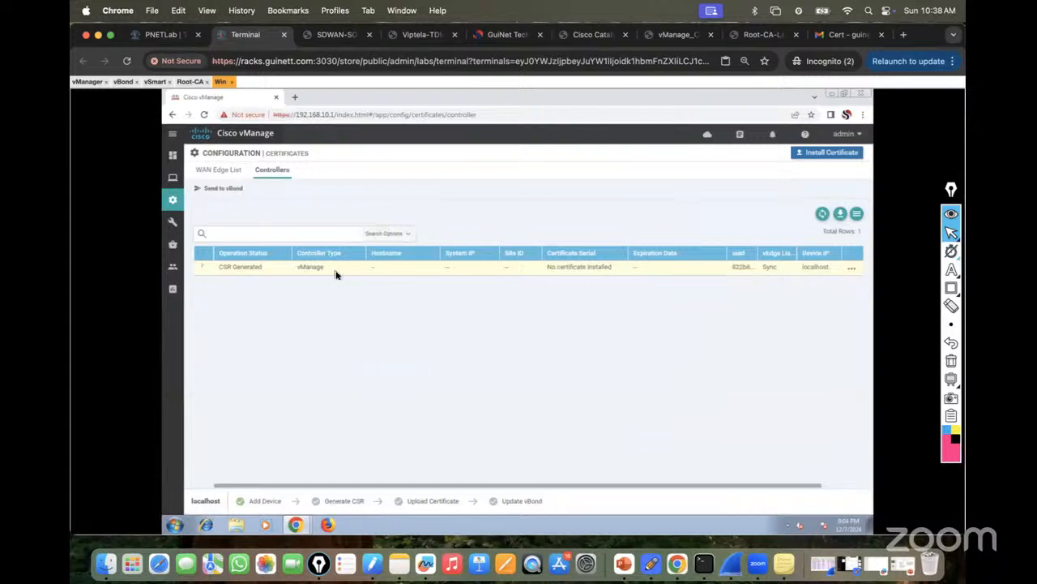
{"action": "left_click", "coordinate": [817, 154]}
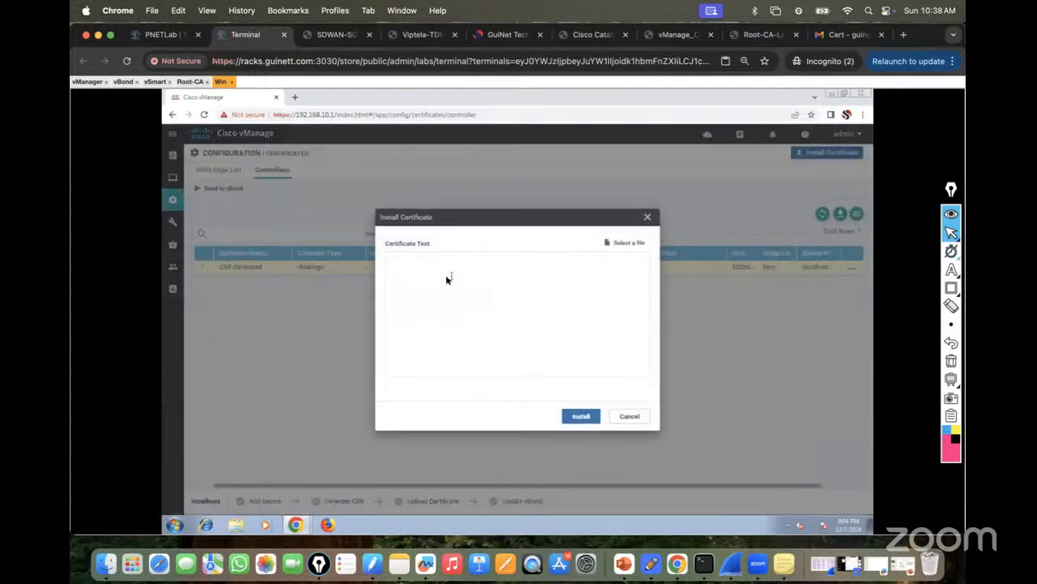
{"action": "left_click", "coordinate": [401, 264]}
{"action": "key", "text": "ctrl+v"}
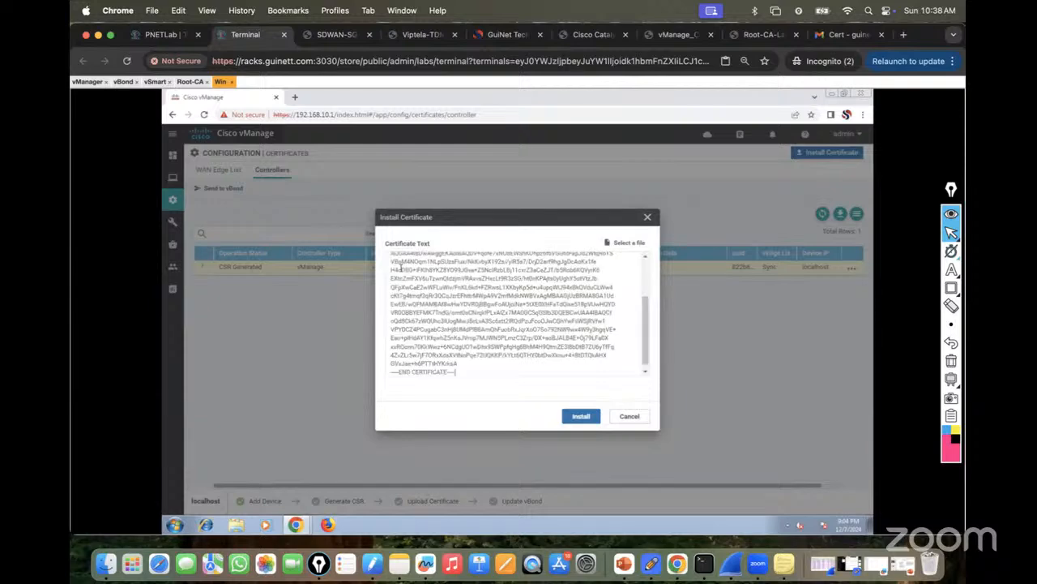
{"action": "left_click", "coordinate": [689, 37]}
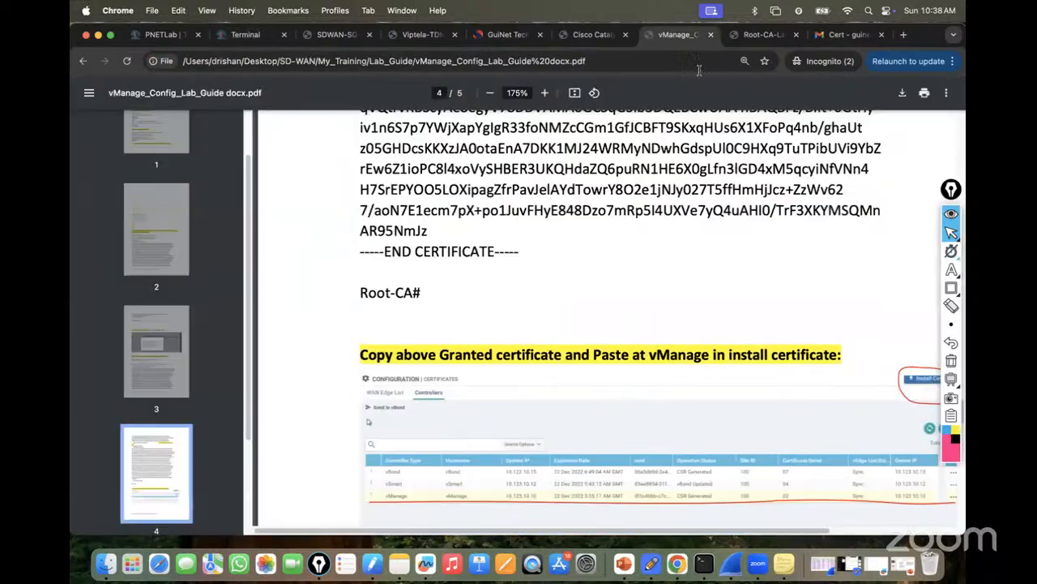
Move the Epic Pen toolbar off the page and zoom the lab guide out to 150%.
{"action": "scroll", "coordinate": [645, 254], "scroll_direction": "down", "scroll_amount": 3}
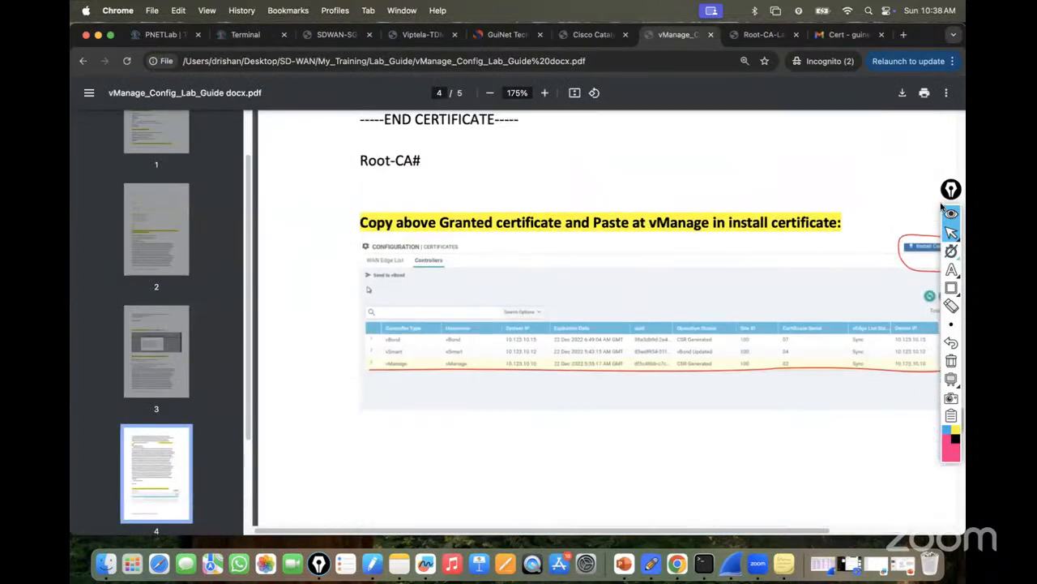
{"action": "left_click_drag", "start_coordinate": [950, 201], "coordinate": [80, 226]}
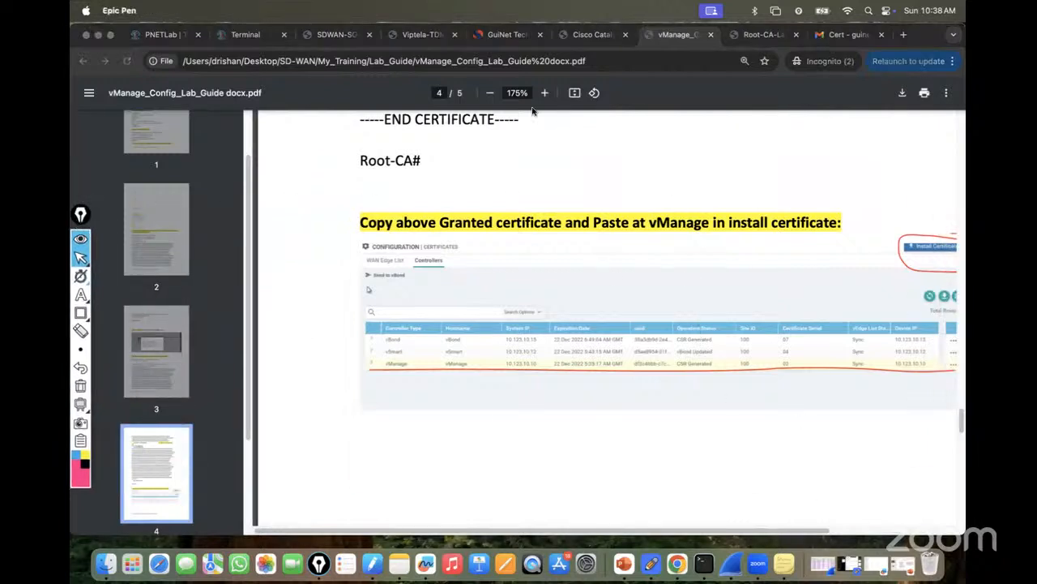
{"action": "left_click", "coordinate": [489, 92]}
{"action": "left_click", "coordinate": [490, 93]}
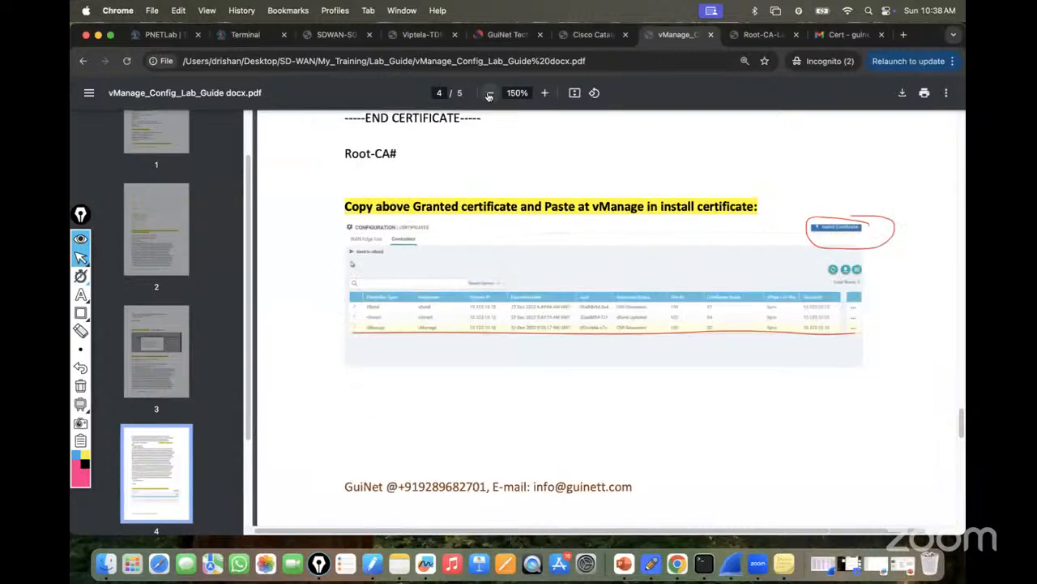
Read the guide's final install-certificate instructions on page 5, then return to the vManage form.
{"action": "scroll", "coordinate": [772, 304], "scroll_direction": "down", "scroll_amount": 5}
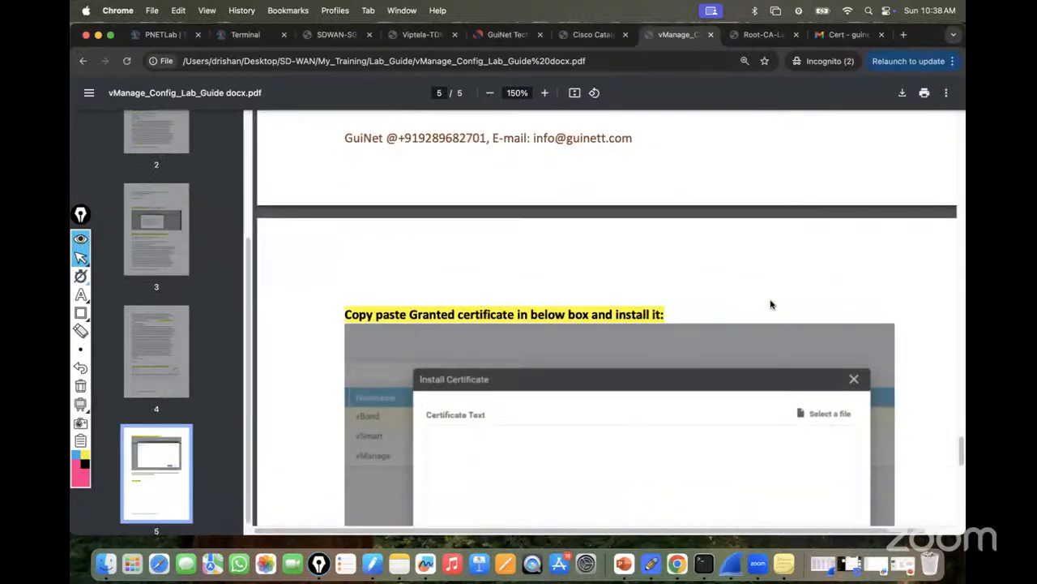
{"action": "scroll", "coordinate": [462, 319], "scroll_direction": "down", "scroll_amount": 3}
{"action": "scroll", "coordinate": [456, 306], "scroll_direction": "down", "scroll_amount": 2}
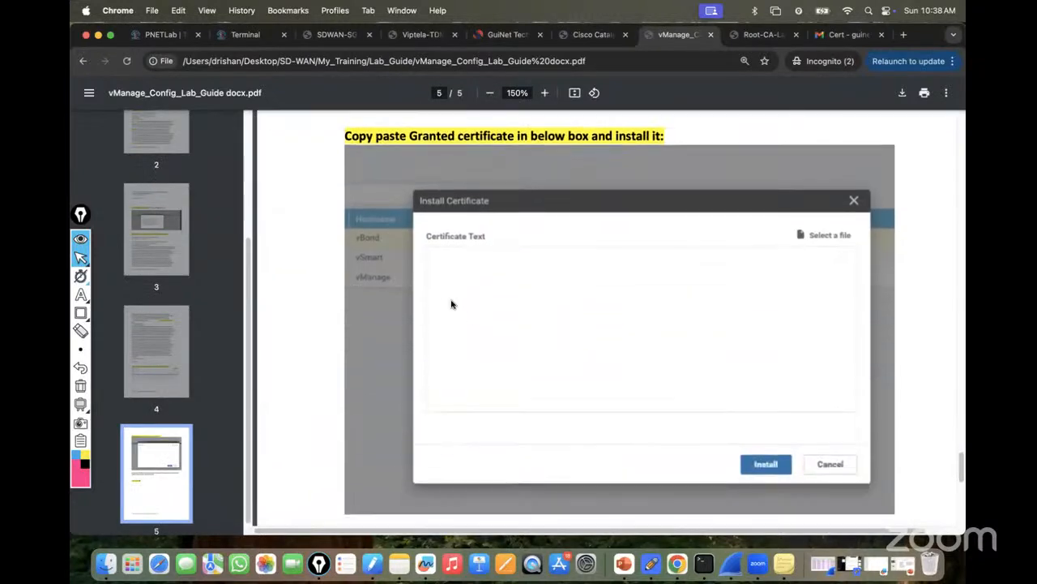
{"action": "scroll", "coordinate": [495, 288], "scroll_direction": "down", "scroll_amount": 5}
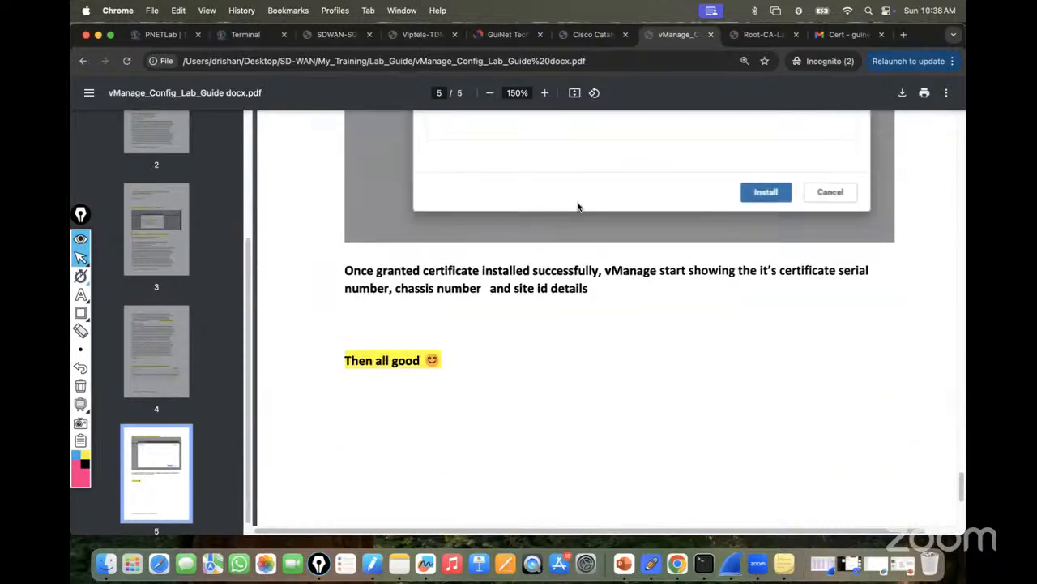
{"action": "scroll", "coordinate": [579, 202], "scroll_direction": "up", "scroll_amount": 1}
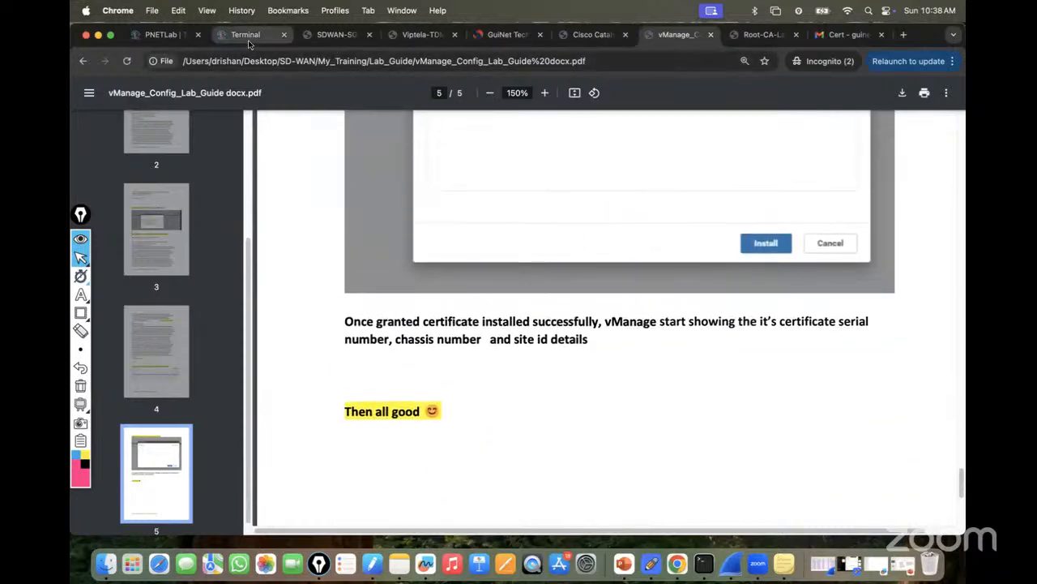
{"action": "left_click", "coordinate": [249, 35]}
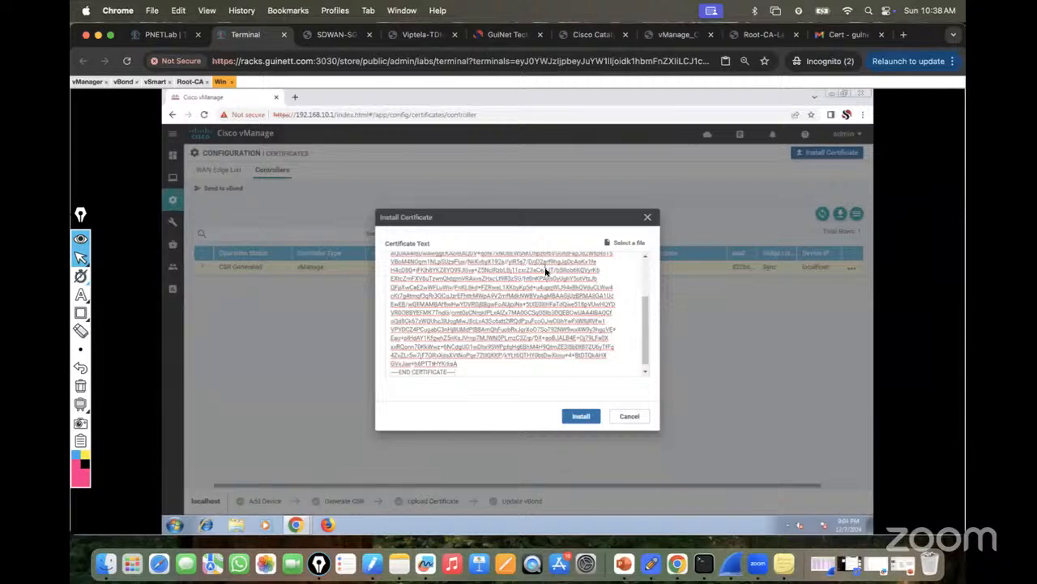
Install the pasted certificate and refresh the task log until the vManage install reports Success.
{"action": "left_click", "coordinate": [575, 417]}
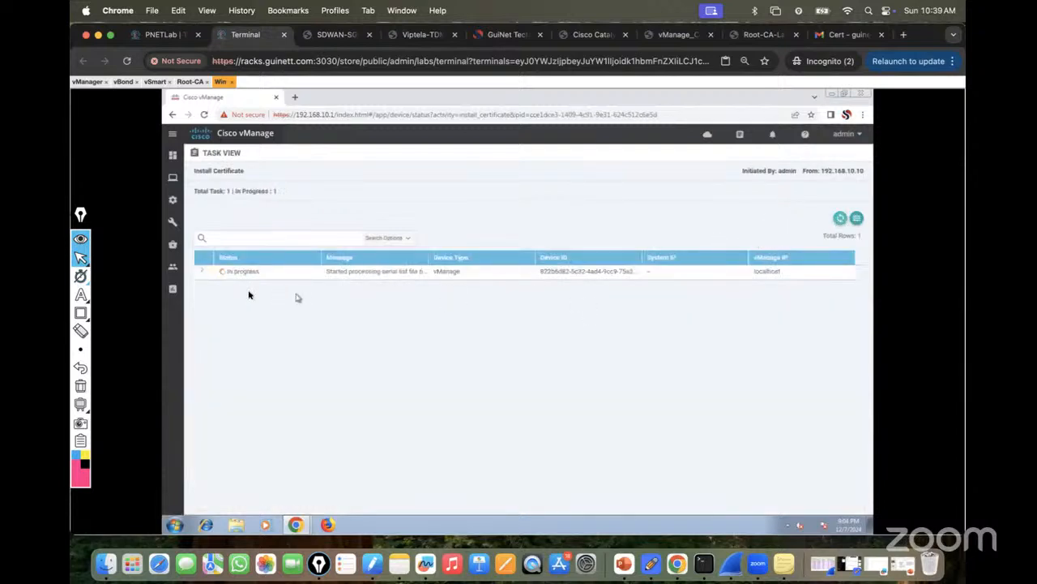
{"action": "left_click", "coordinate": [203, 274]}
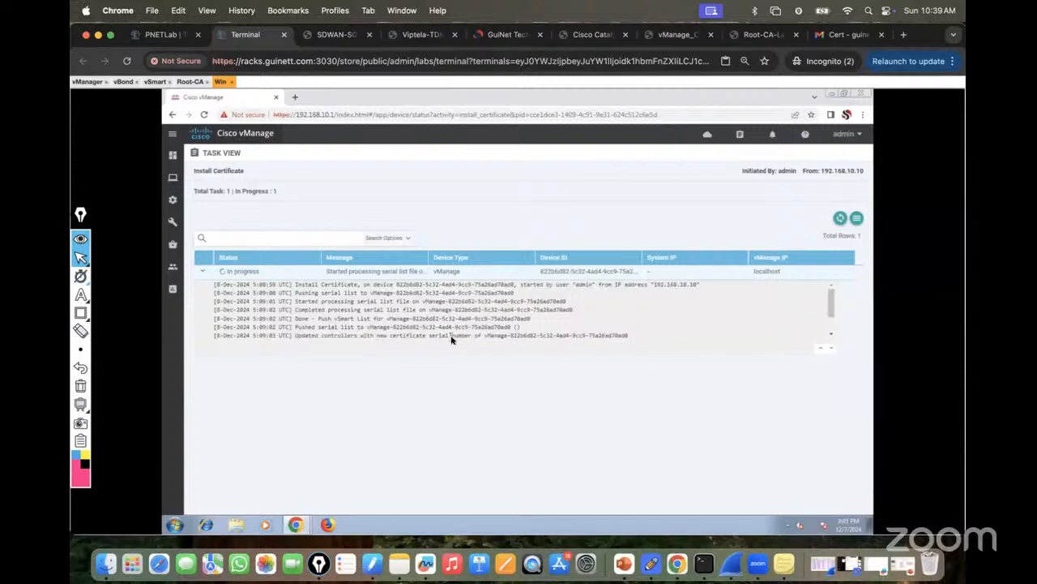
{"action": "left_click", "coordinate": [839, 219]}
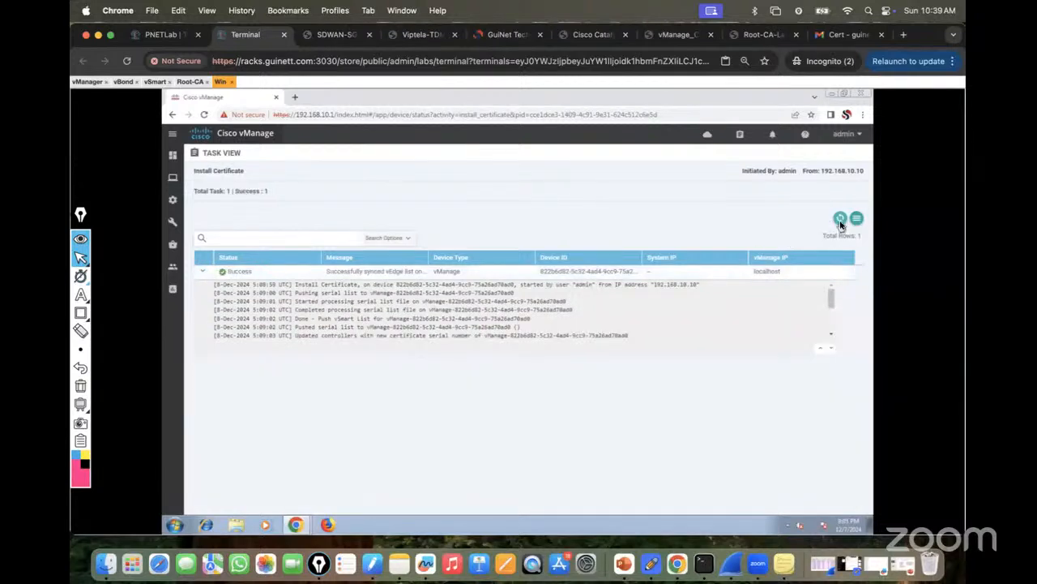
{"action": "left_click", "coordinate": [840, 219]}
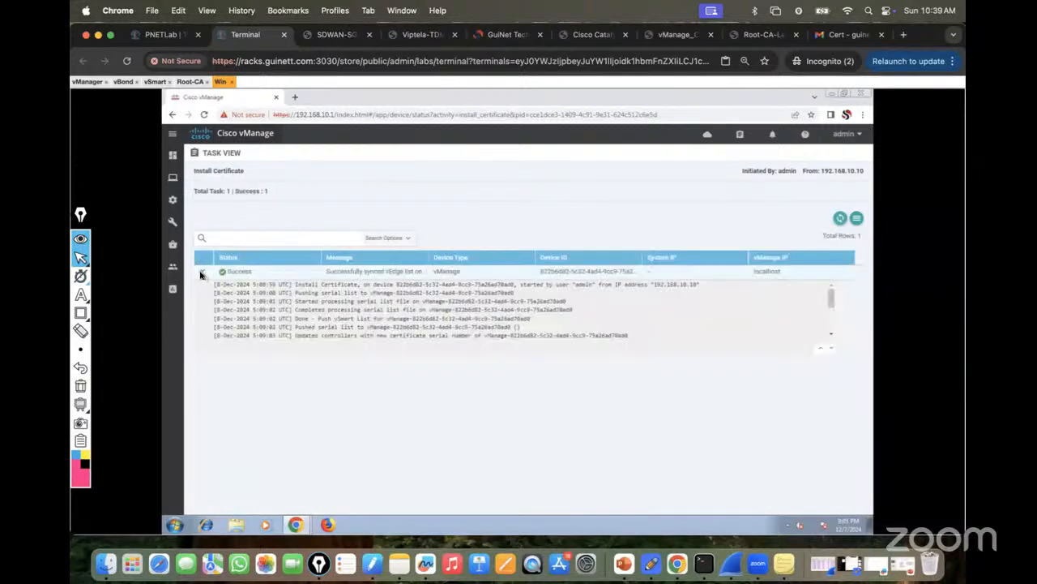
{"action": "left_click", "coordinate": [202, 275]}
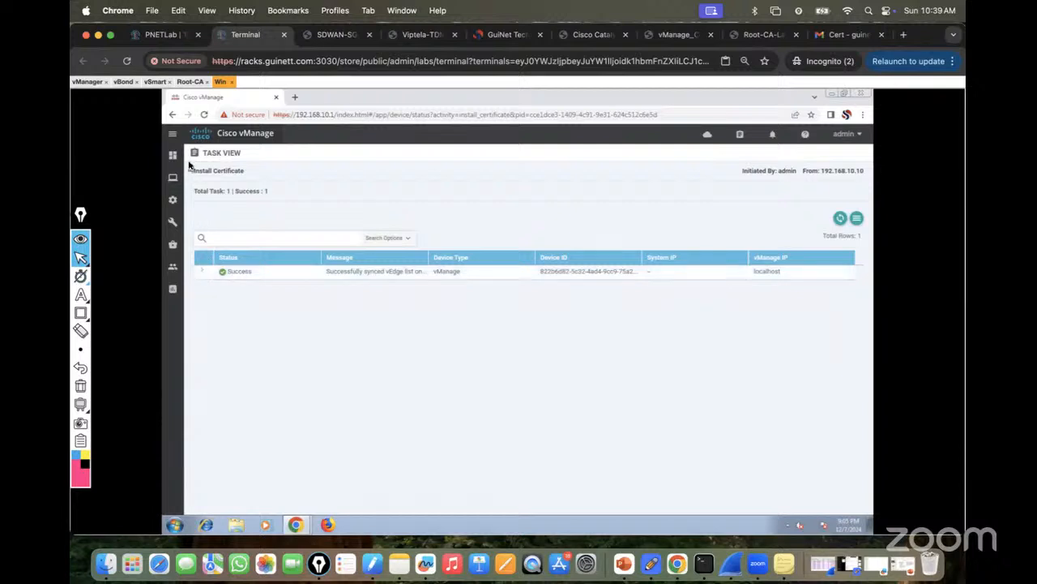
Go back to the vManage main dashboard and dismiss the expired certificate alert.
{"action": "mouse_move", "coordinate": [172, 155]}
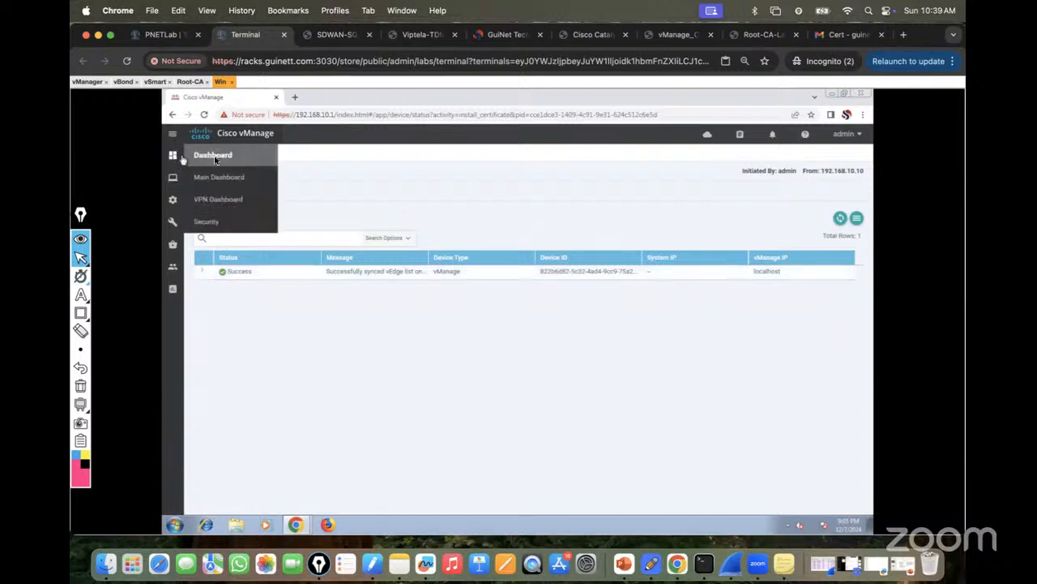
{"action": "left_click", "coordinate": [226, 183]}
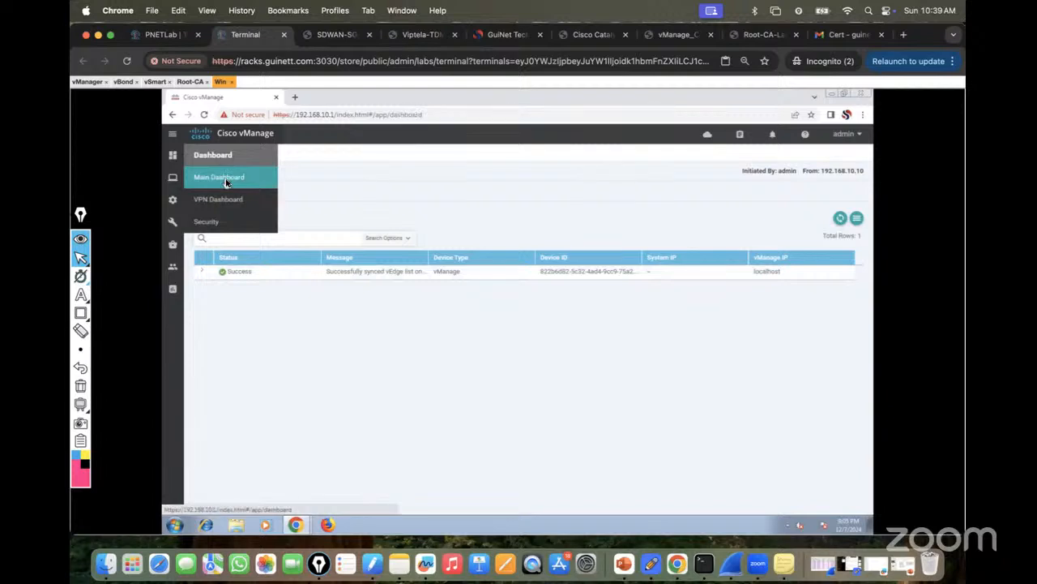
{"action": "left_click", "coordinate": [220, 179]}
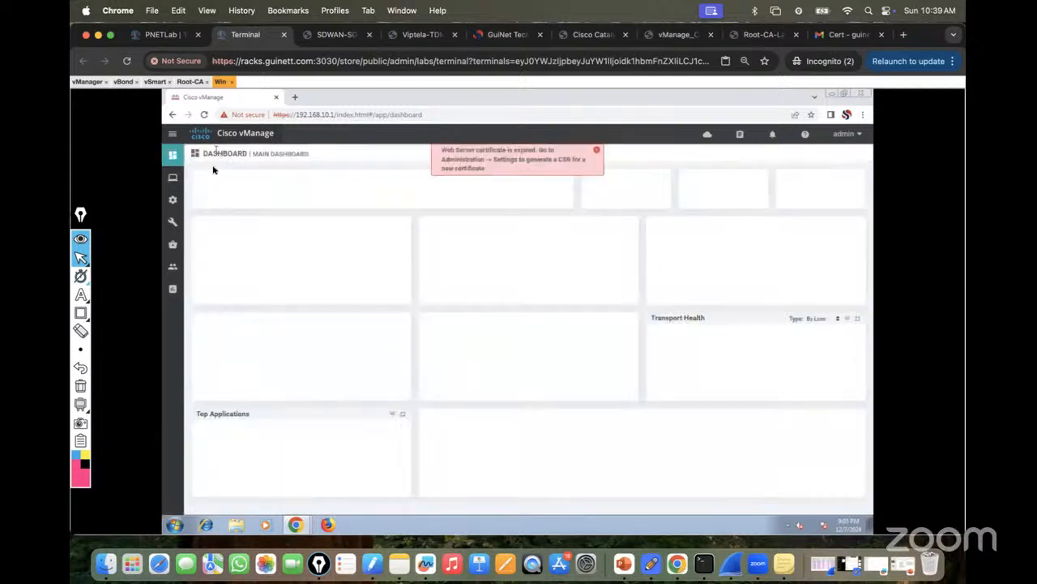
{"action": "left_click", "coordinate": [598, 151]}
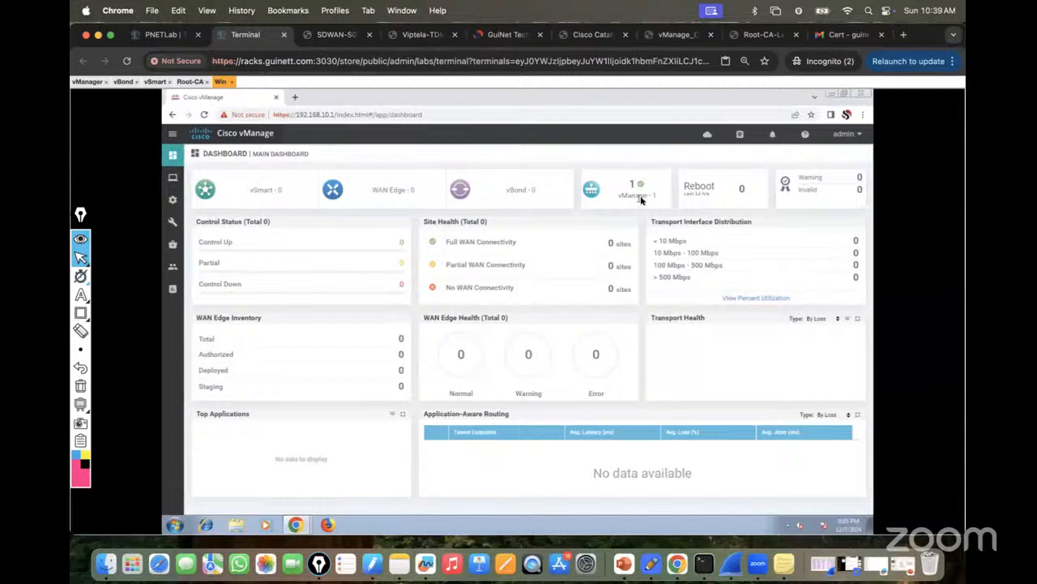
Check the vManage row under Certificates > Controllers, then return to the vManage console.
{"action": "mouse_move", "coordinate": [172, 199]}
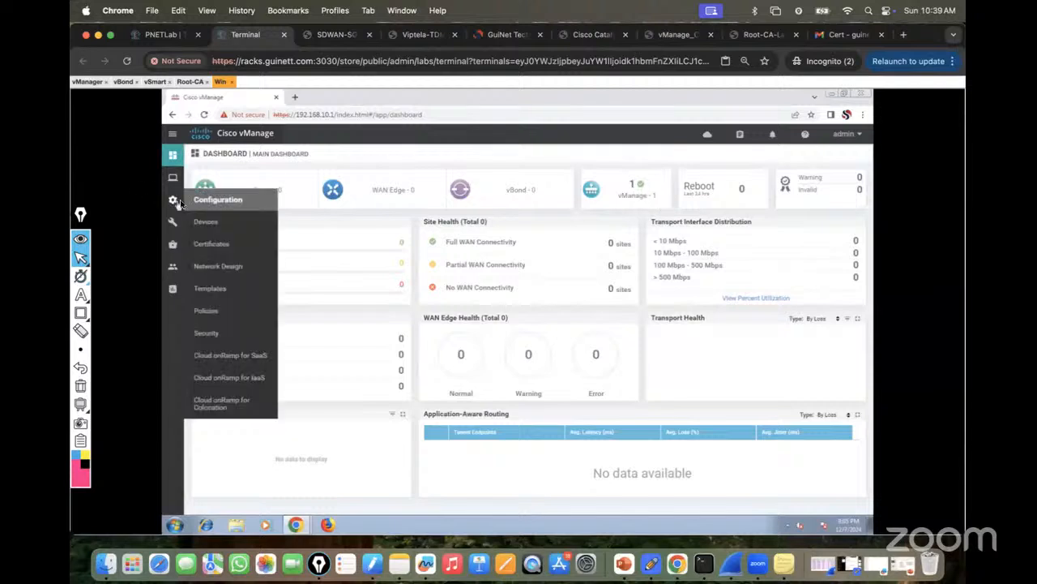
{"action": "left_click", "coordinate": [221, 246]}
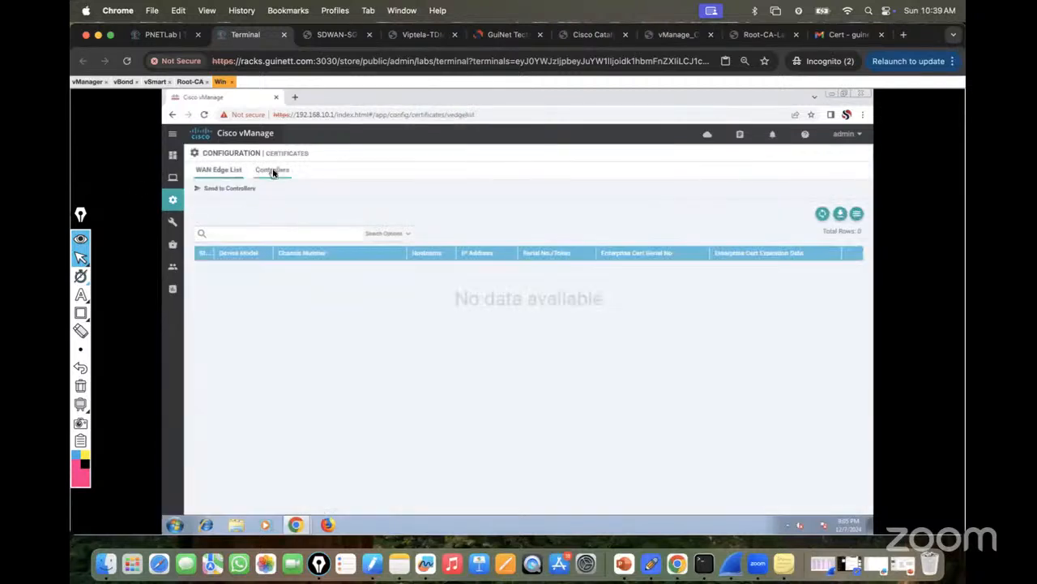
{"action": "left_click", "coordinate": [273, 171]}
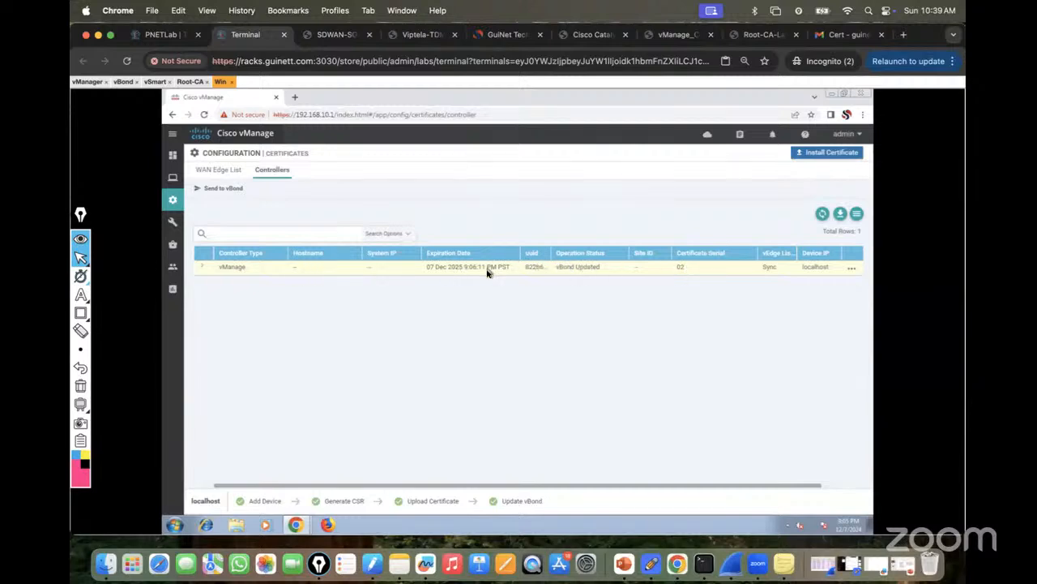
{"action": "left_click", "coordinate": [88, 82]}
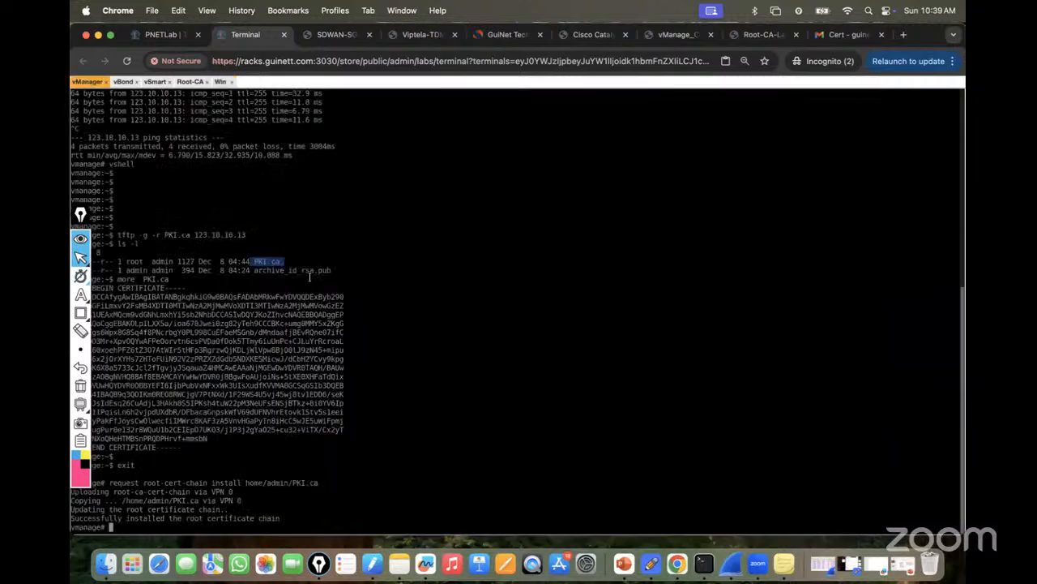
Run 'show certificate serial' and 'show certificate installed' on the vManage console.
{"action": "key", "text": "Return"}
{"action": "key", "text": "Return"}
{"action": "key", "text": "Return"}
{"action": "type", "text": "show serv"}
{"action": "key", "text": "Return"}
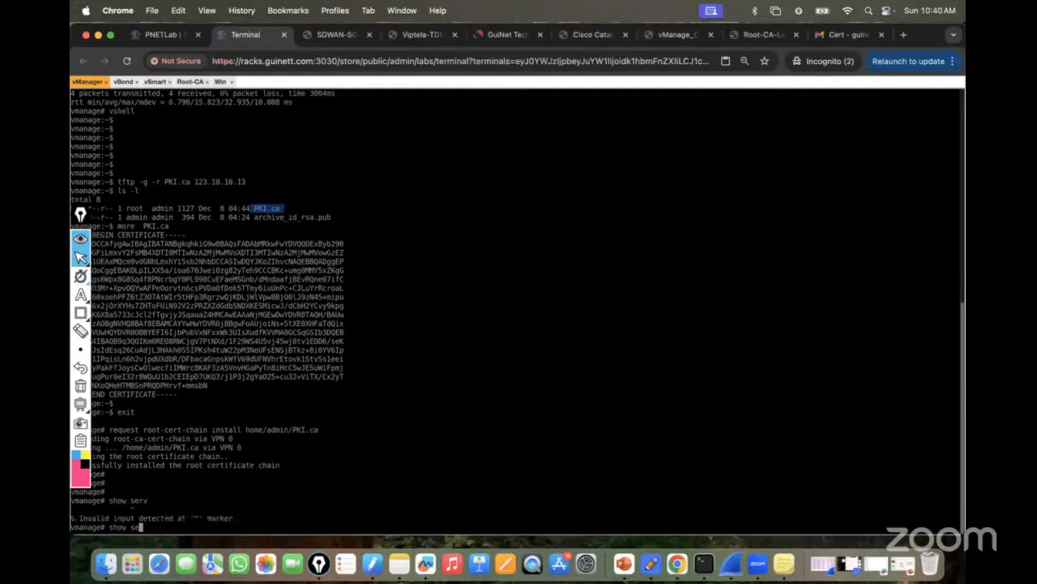
{"action": "type", "text": "show certificate serial"}
{"action": "key", "text": "Return"}
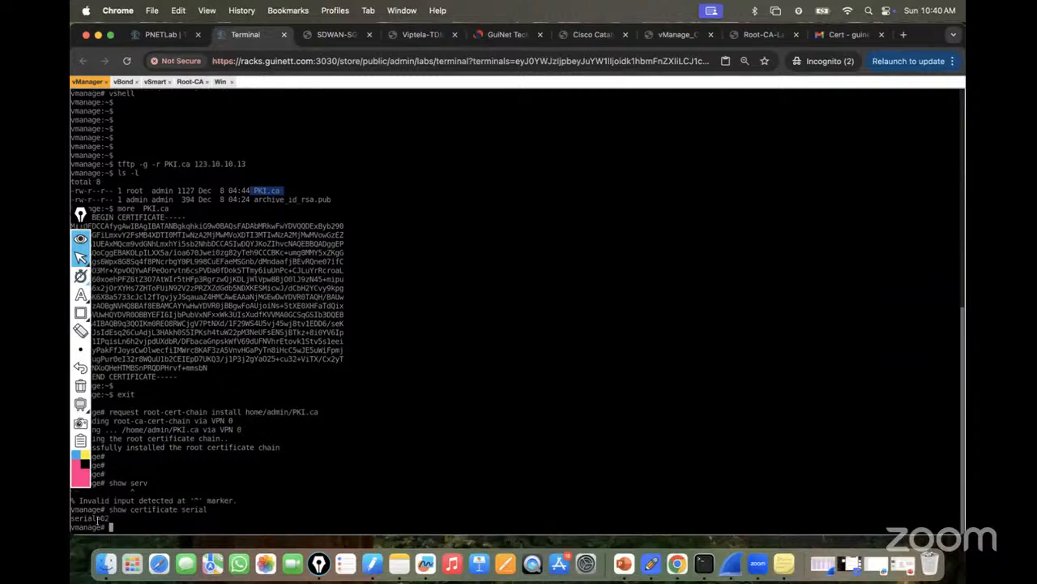
{"action": "key", "text": "Up"}
{"action": "key", "text": "BackSpace"}
{"action": "key", "text": "BackSpace"}
{"action": "key", "text": "BackSpace"}
{"action": "key", "text": "BackSpace"}
{"action": "key", "text": "BackSpace"}
{"action": "type", "text": "installed"}
{"action": "key", "text": "Return"}
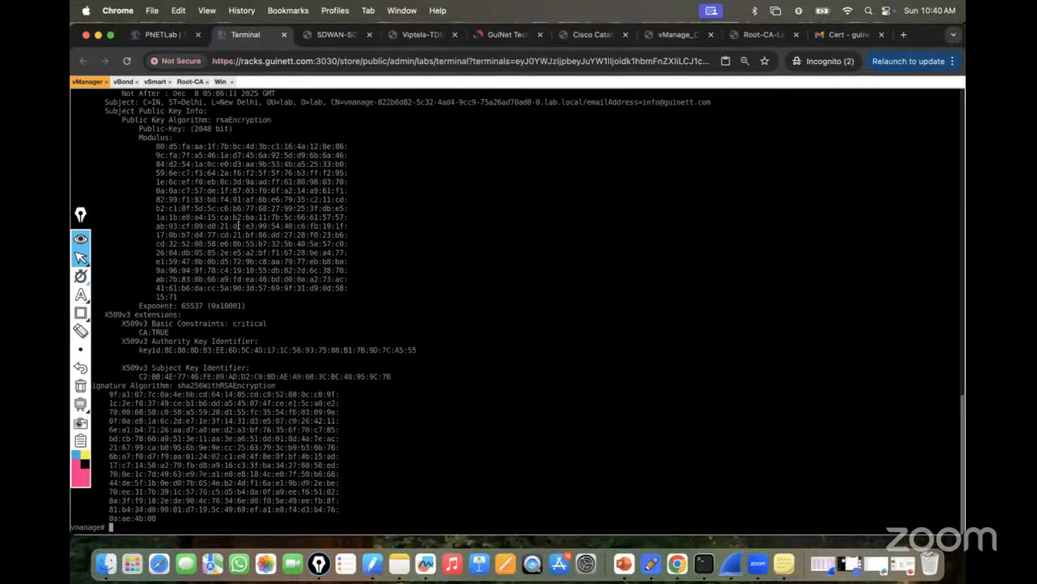
Highlight the Subject fields, the 2048-bit key size and issuer CN=rootca.lab.local in the output.
{"action": "left_click_drag", "start_coordinate": [81, 215], "coordinate": [891, 231]}
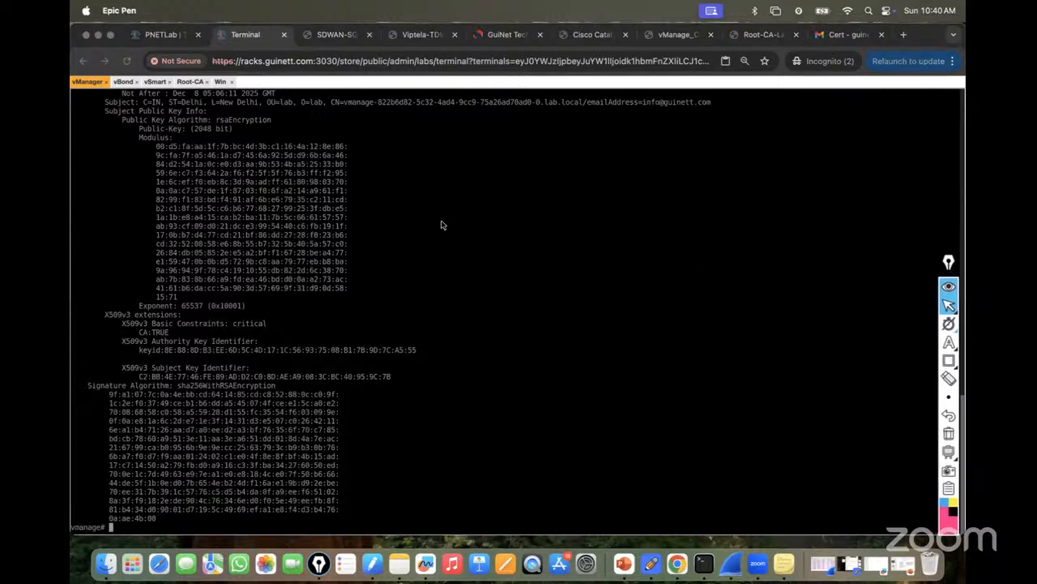
{"action": "left_click", "coordinate": [389, 214]}
{"action": "scroll", "coordinate": [402, 217], "scroll_direction": "up", "scroll_amount": 15}
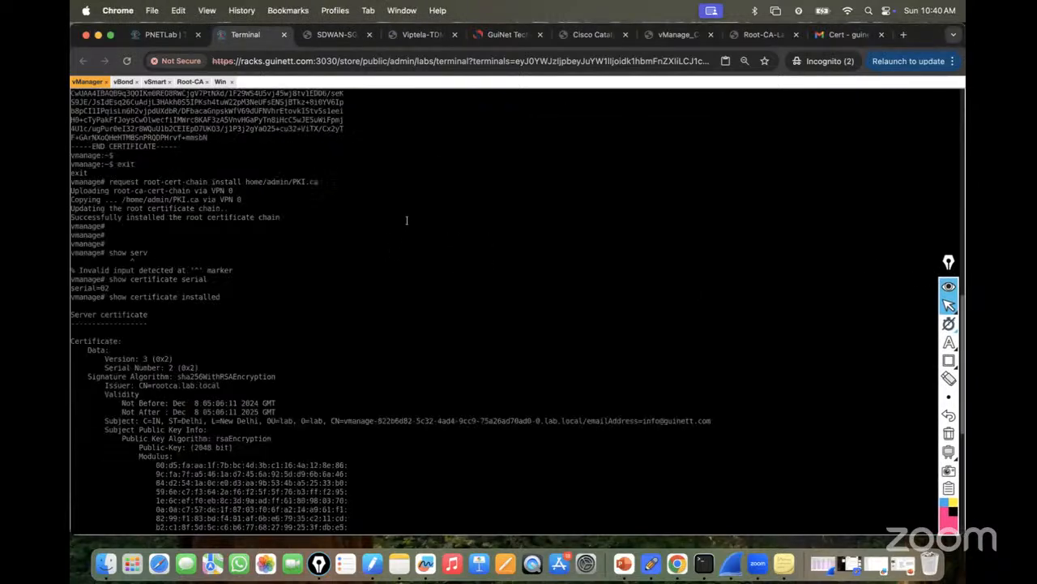
{"action": "scroll", "coordinate": [405, 215], "scroll_direction": "down", "scroll_amount": 5}
{"action": "scroll", "coordinate": [405, 215], "scroll_direction": "down", "scroll_amount": 7}
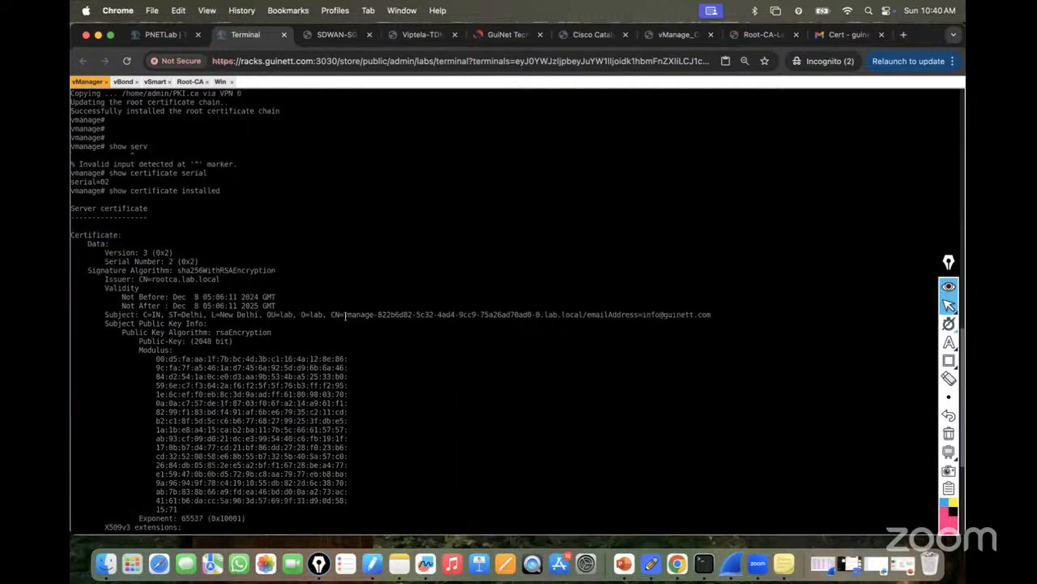
{"action": "left_click_drag", "start_coordinate": [368, 318], "coordinate": [369, 318]}
{"action": "left_click_drag", "start_coordinate": [268, 317], "coordinate": [316, 316]}
{"action": "left_click_drag", "start_coordinate": [170, 315], "coordinate": [257, 315]}
{"action": "left_click_drag", "start_coordinate": [144, 314], "coordinate": [243, 322]}
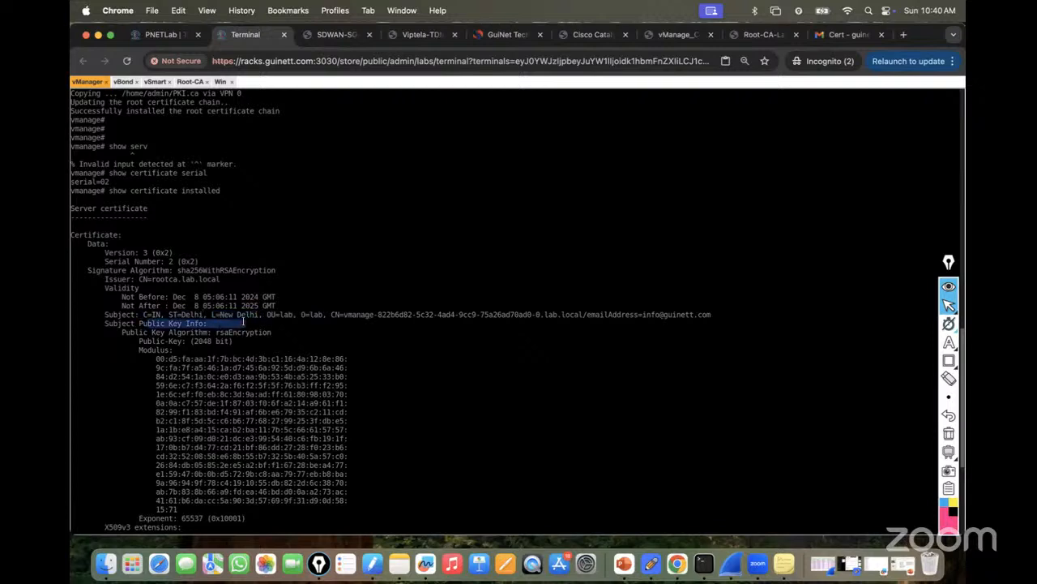
{"action": "left_click_drag", "start_coordinate": [138, 340], "coordinate": [214, 334]}
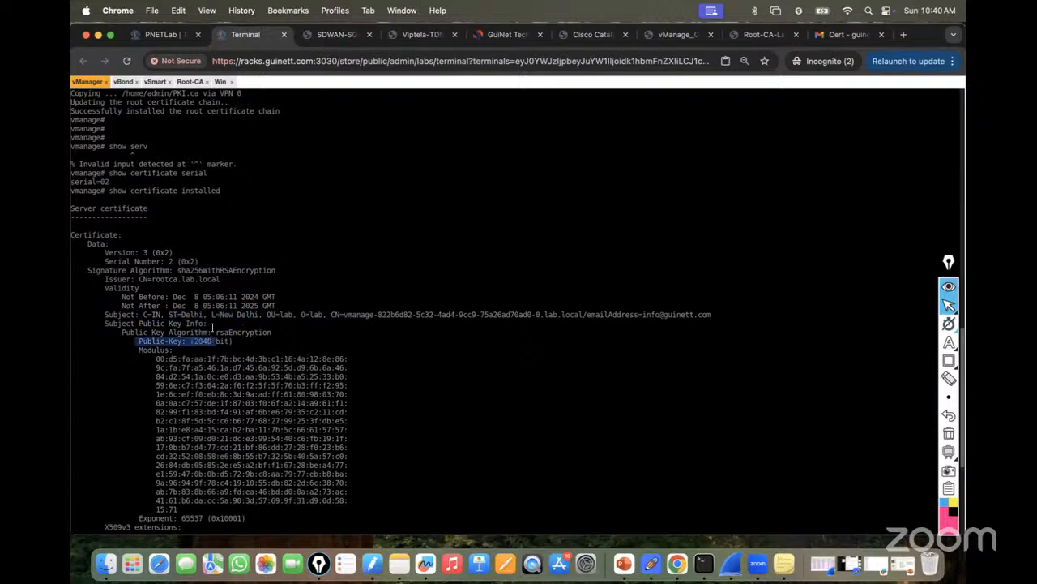
{"action": "left_click_drag", "start_coordinate": [143, 279], "coordinate": [226, 279]}
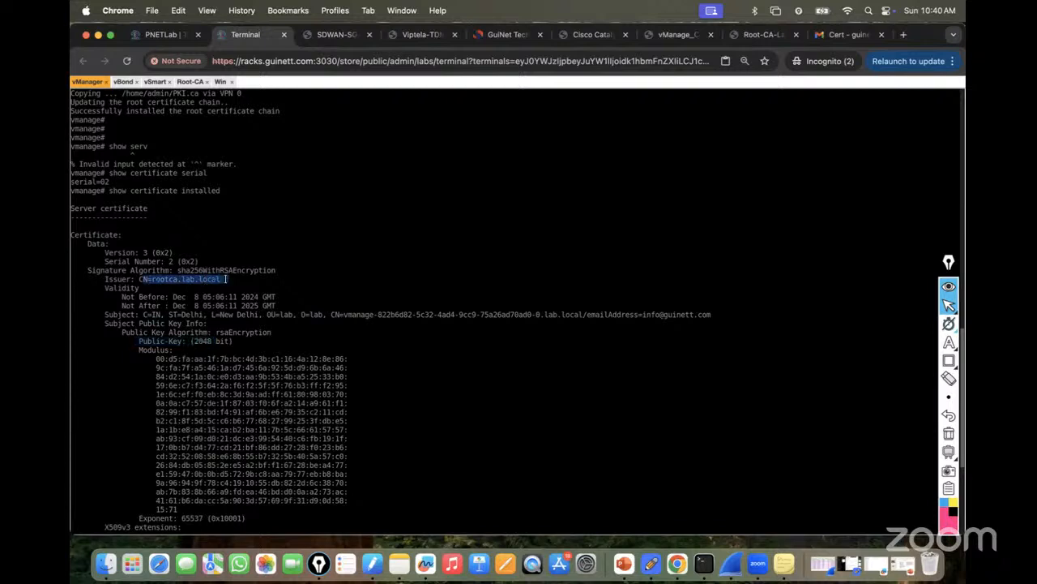
{"action": "left_click_drag", "start_coordinate": [105, 279], "coordinate": [221, 277]}
{"action": "left_click", "coordinate": [144, 286]}
{"action": "left_click_drag", "start_coordinate": [150, 279], "coordinate": [224, 279]}
{"action": "left_click", "coordinate": [760, 34]}
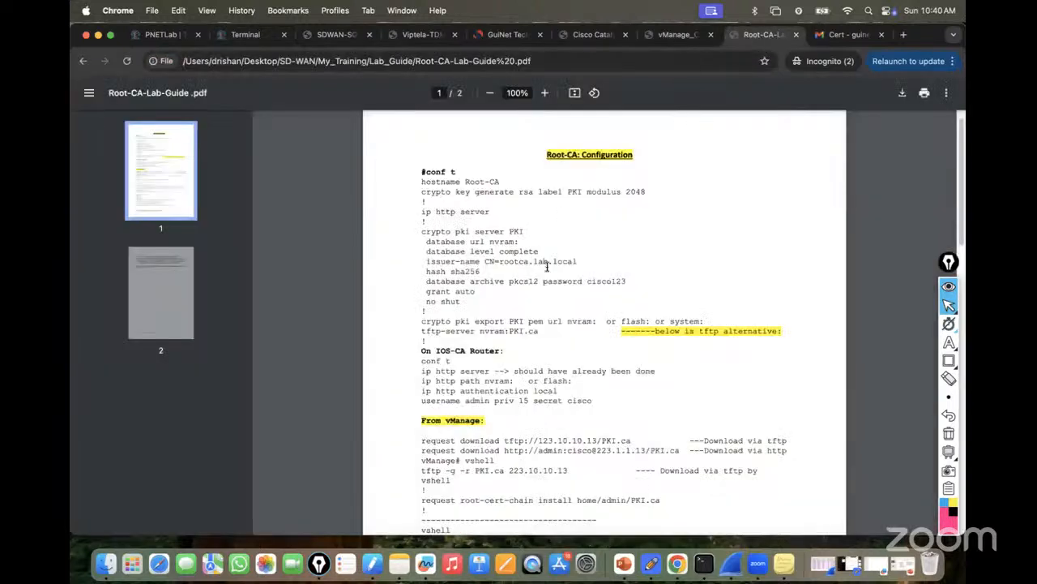
{"action": "double_click", "coordinate": [547, 260]}
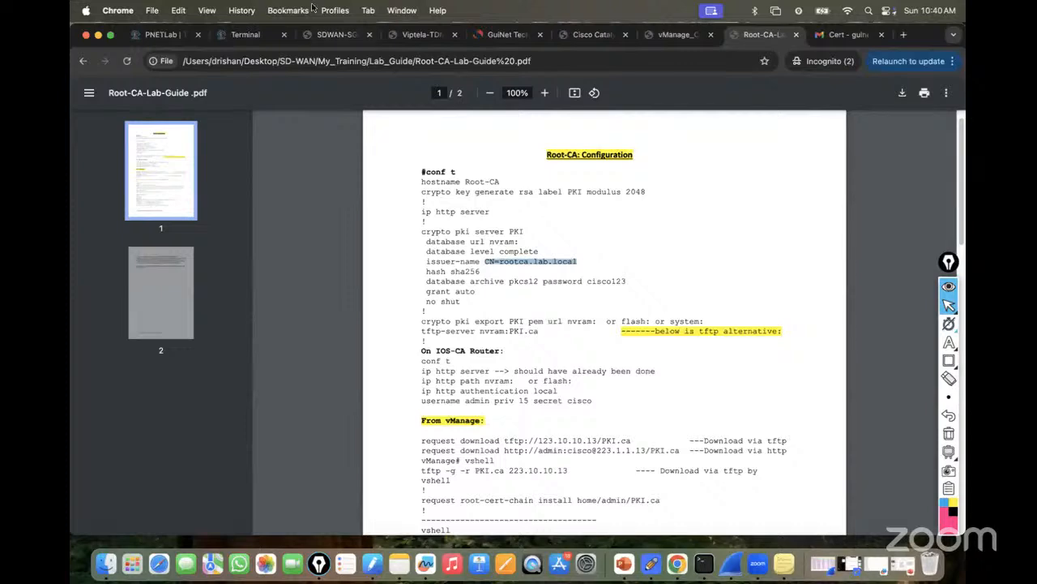
{"action": "left_click", "coordinate": [240, 34]}
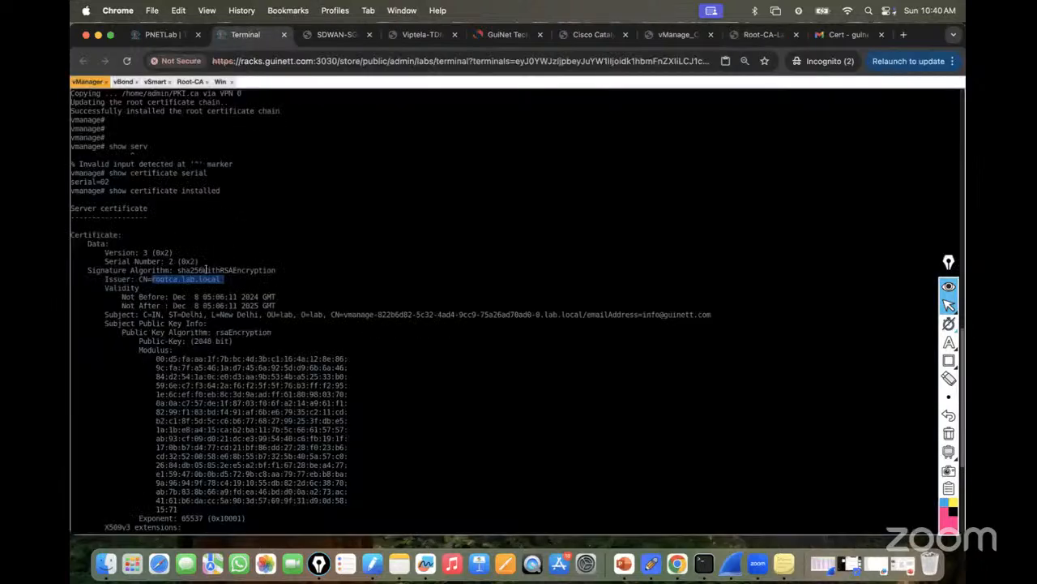
{"action": "scroll", "coordinate": [207, 270], "scroll_direction": "down", "scroll_amount": 2}
{"action": "scroll", "coordinate": [211, 257], "scroll_direction": "down", "scroll_amount": 6}
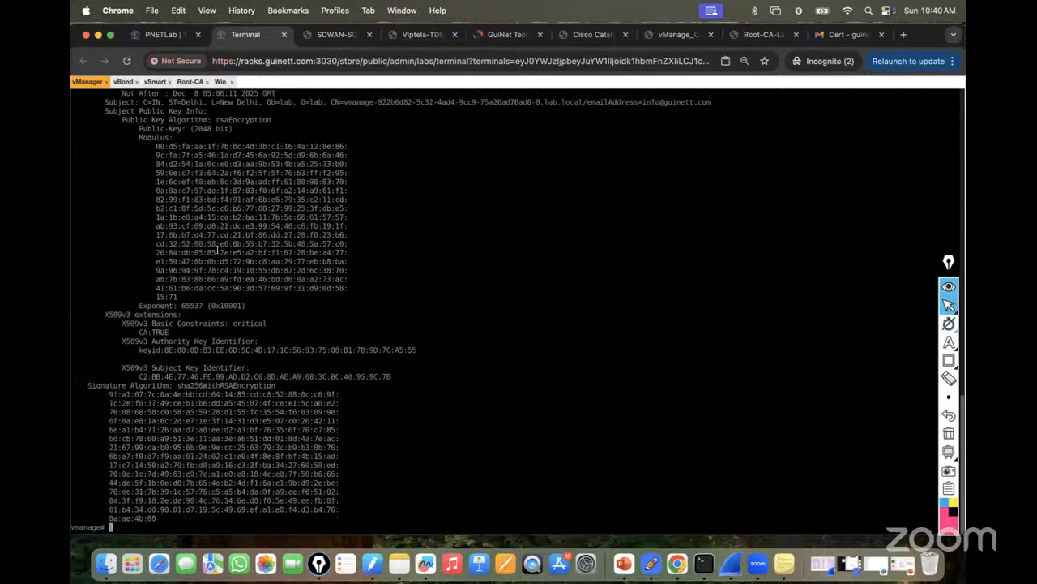
{"action": "left_click", "coordinate": [663, 42]}
{"action": "scroll", "coordinate": [546, 254], "scroll_direction": "down", "scroll_amount": 5}
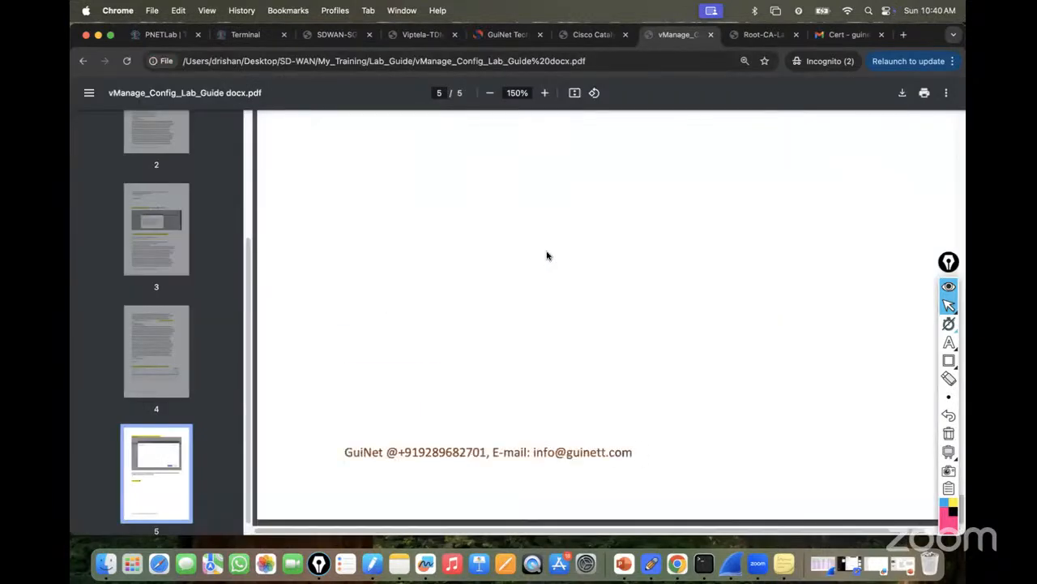
{"action": "scroll", "coordinate": [587, 237], "scroll_direction": "up", "scroll_amount": 5}
{"action": "scroll", "coordinate": [594, 235], "scroll_direction": "up", "scroll_amount": 20}
{"action": "scroll", "coordinate": [603, 239], "scroll_direction": "up", "scroll_amount": 10}
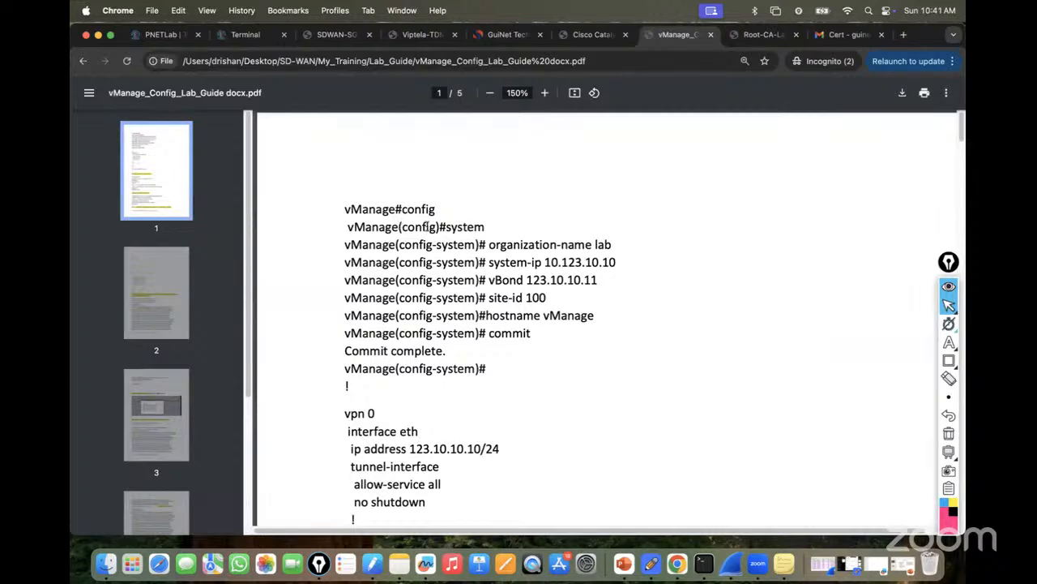
{"action": "left_click", "coordinate": [156, 35]}
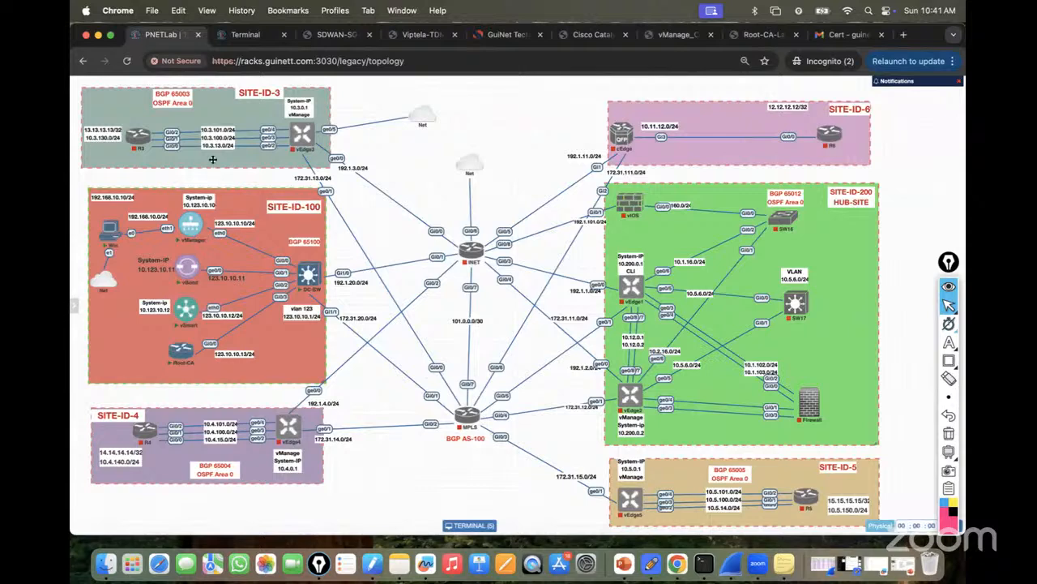
{"action": "left_click", "coordinate": [245, 35]}
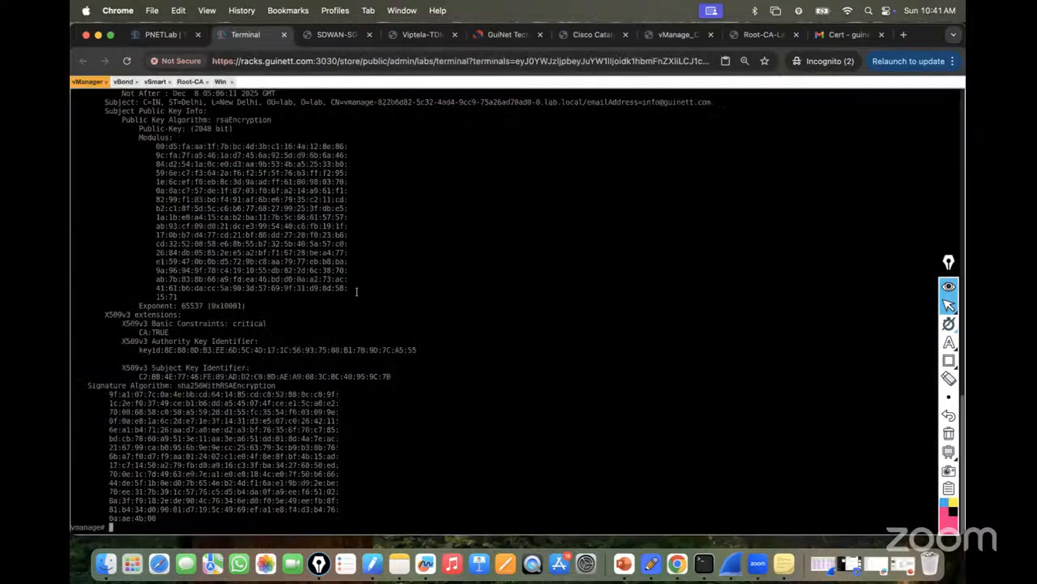
Enter 'conf t' and 'system', then ask 'system-ip ?' to see it expects an IP address.
{"action": "key", "text": "Return"}
{"action": "key", "text": "Return"}
{"action": "key", "text": "Return"}
{"action": "key", "text": "Return"}
{"action": "type", "text": "conf "}
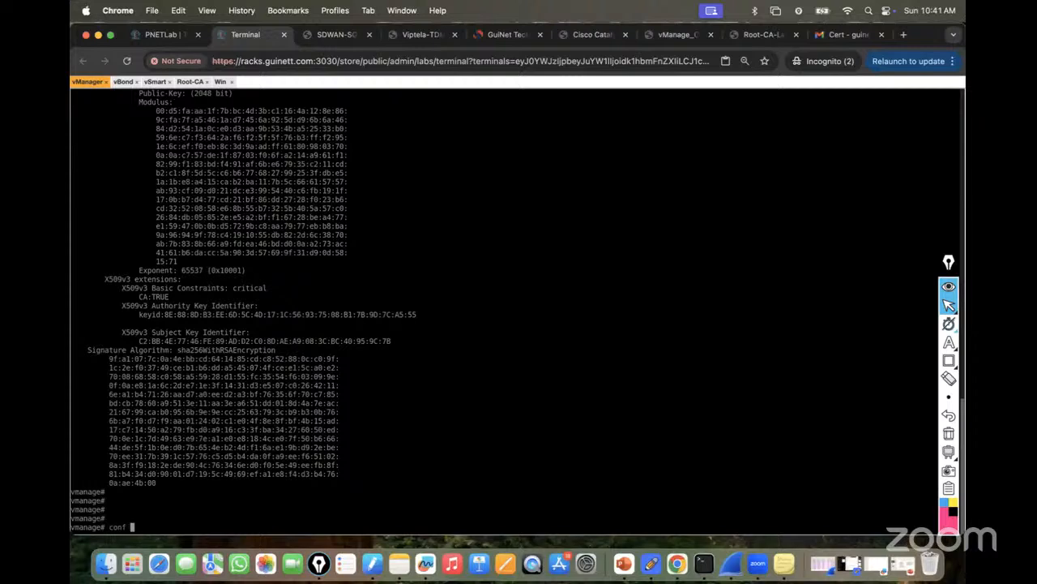
{"action": "type", "text": "t"}
{"action": "key", "text": "Return"}
{"action": "key", "text": "Return"}
{"action": "key", "text": "Return"}
{"action": "key", "text": "Return"}
{"action": "type", "text": "system"}
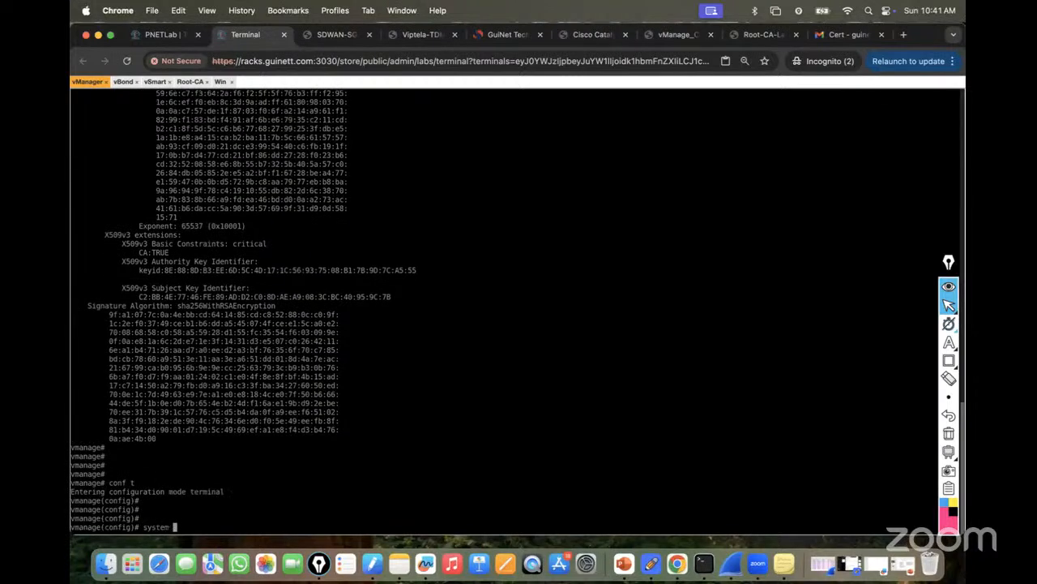
{"action": "key", "text": "Return"}
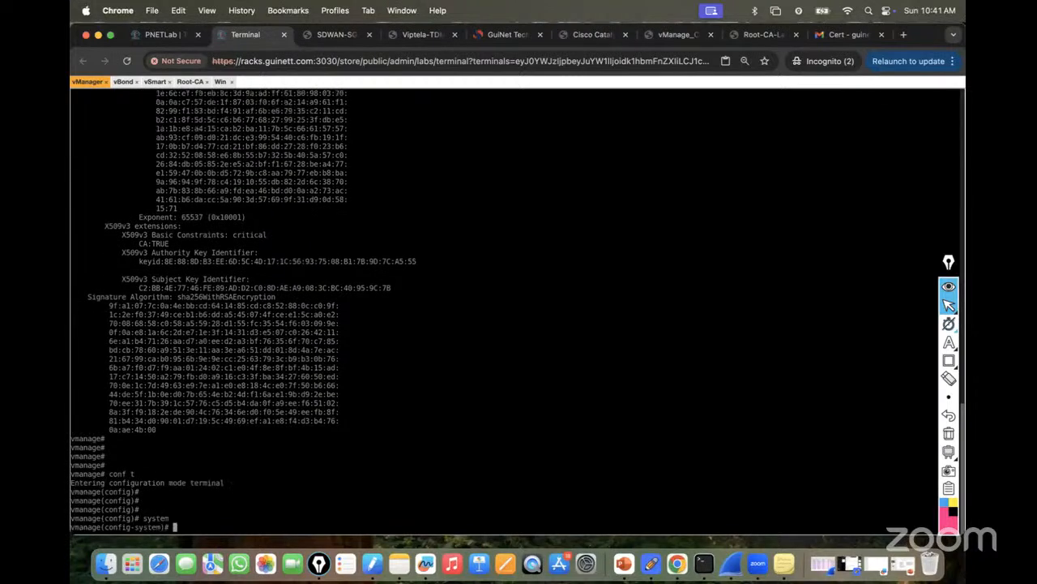
{"action": "type", "text": "system-ip ?"}
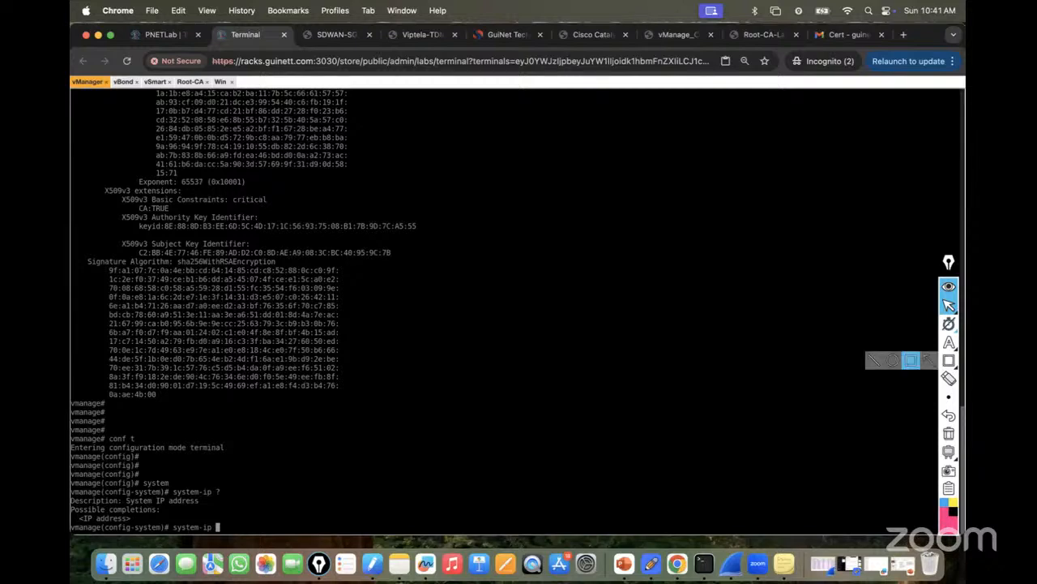
{"action": "left_click", "coordinate": [949, 341]}
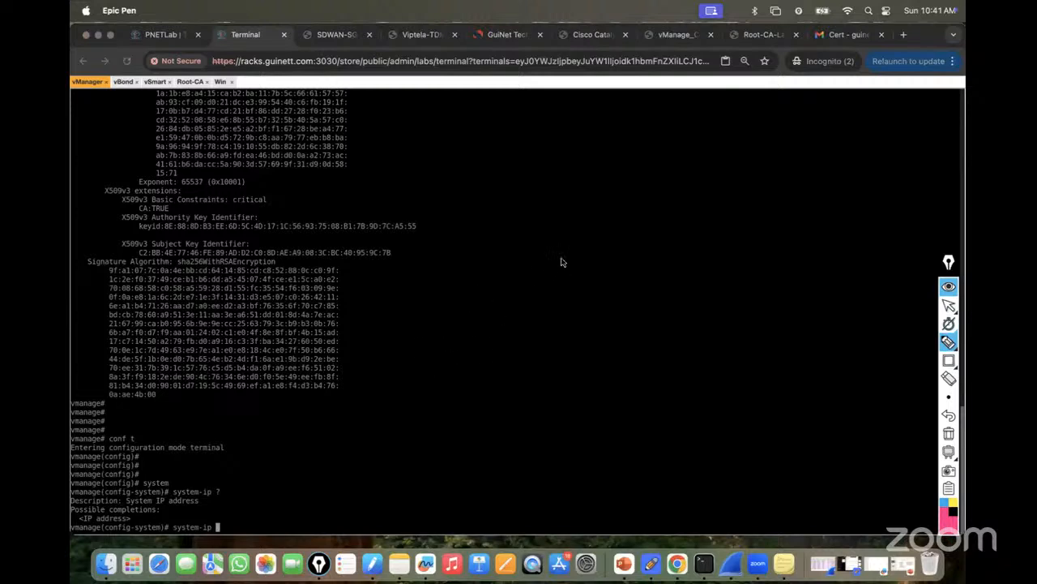
{"action": "mouse_move", "coordinate": [562, 254]}
{"action": "left_mouse_down"}
{"action": "mouse_move", "coordinate": [567, 266]}
{"action": "mouse_move", "coordinate": [581, 245]}
{"action": "mouse_move", "coordinate": [576, 278]}
{"action": "mouse_move", "coordinate": [614, 273]}
{"action": "mouse_move", "coordinate": [591, 278]}
{"action": "left_mouse_up"}
{"action": "mouse_move", "coordinate": [581, 320]}
{"action": "left_mouse_down"}
{"action": "mouse_move", "coordinate": [616, 324]}
{"action": "mouse_move", "coordinate": [623, 304]}
{"action": "left_mouse_up"}
{"action": "mouse_move", "coordinate": [595, 238]}
{"action": "left_mouse_down"}
{"action": "mouse_move", "coordinate": [602, 246]}
{"action": "mouse_move", "coordinate": [621, 222]}
{"action": "mouse_move", "coordinate": [693, 201]}
{"action": "left_mouse_up"}
{"action": "left_click_drag", "start_coordinate": [610, 265], "coordinate": [619, 269]}
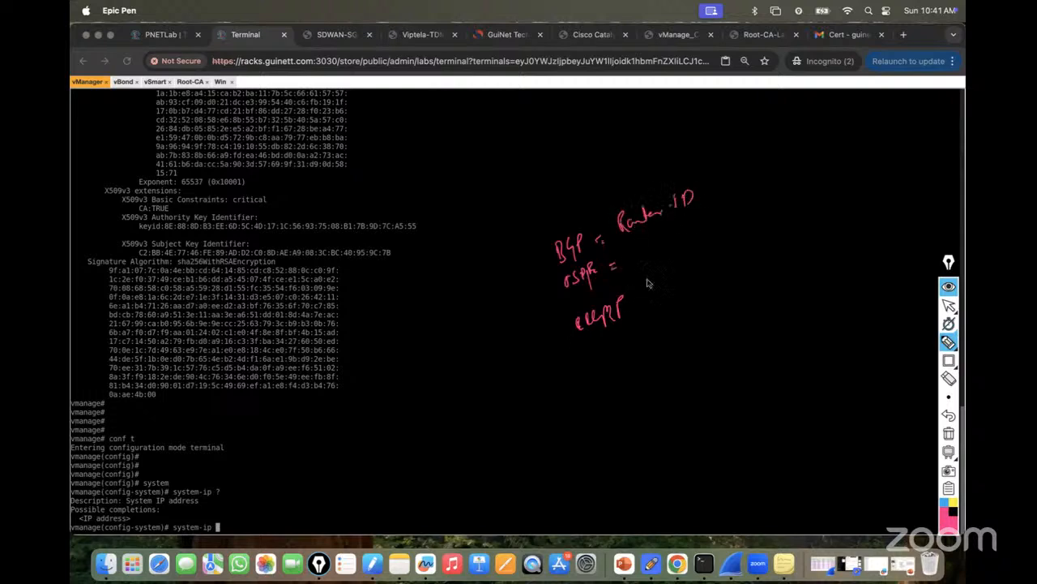
{"action": "left_click_drag", "start_coordinate": [721, 171], "coordinate": [739, 210]}
{"action": "left_click_drag", "start_coordinate": [629, 244], "coordinate": [704, 210]}
{"action": "mouse_move", "coordinate": [549, 158]}
{"action": "left_mouse_down"}
{"action": "mouse_move", "coordinate": [573, 167]}
{"action": "mouse_move", "coordinate": [600, 160]}
{"action": "left_mouse_up"}
{"action": "left_click_drag", "start_coordinate": [551, 191], "coordinate": [621, 161]}
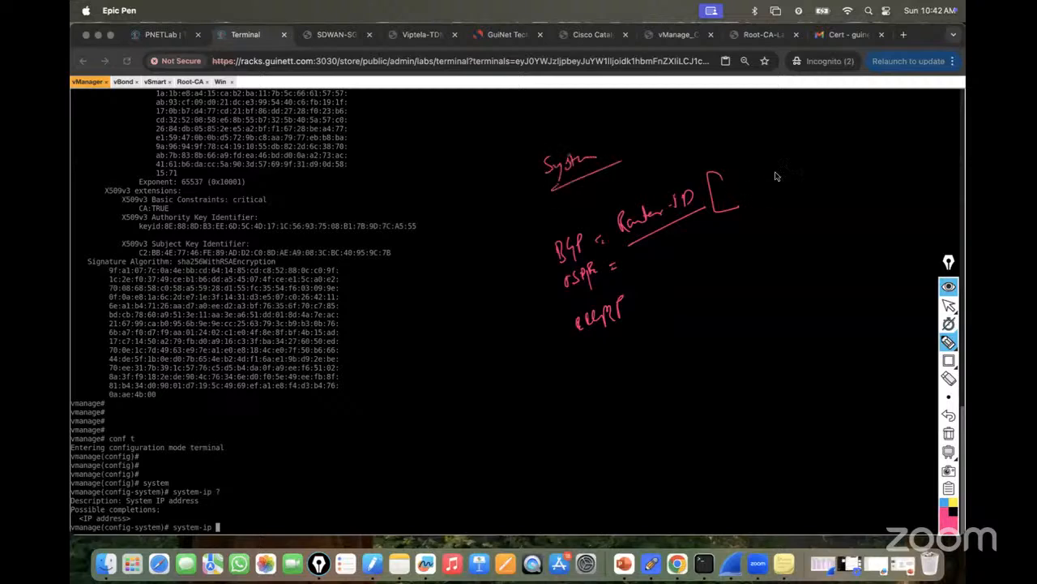
{"action": "mouse_move", "coordinate": [719, 185]}
{"action": "left_mouse_down"}
{"action": "mouse_move", "coordinate": [737, 214]}
{"action": "mouse_move", "coordinate": [714, 222]}
{"action": "left_mouse_up"}
{"action": "mouse_move", "coordinate": [621, 159]}
{"action": "left_mouse_down"}
{"action": "mouse_move", "coordinate": [650, 192]}
{"action": "mouse_move", "coordinate": [661, 186]}
{"action": "left_mouse_up"}
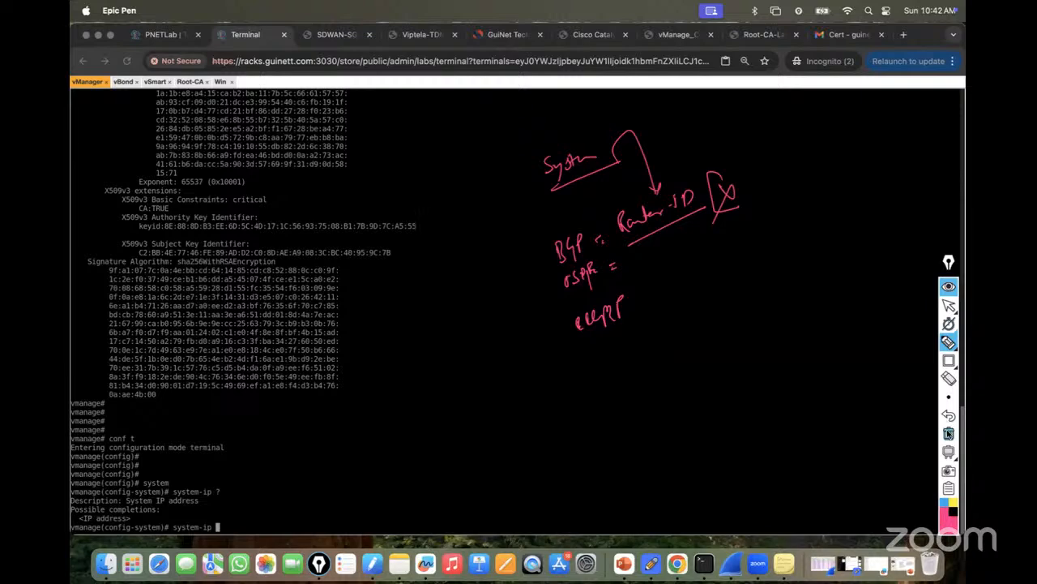
{"action": "left_click", "coordinate": [949, 433]}
{"action": "left_click", "coordinate": [949, 311]}
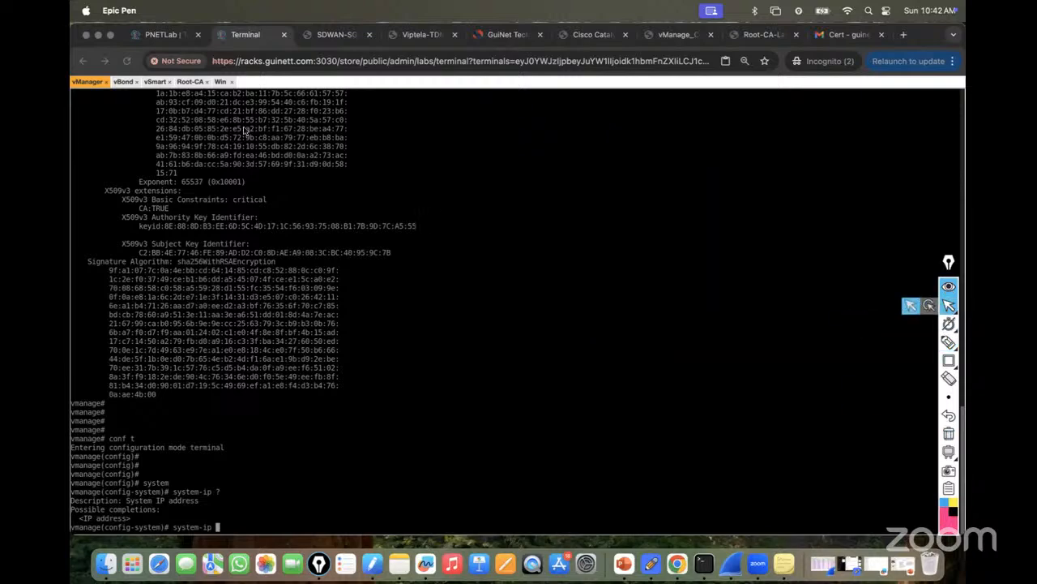
Set system-ip 10.123.10.10 and host-name vManage in the system configuration.
{"action": "left_click", "coordinate": [153, 36]}
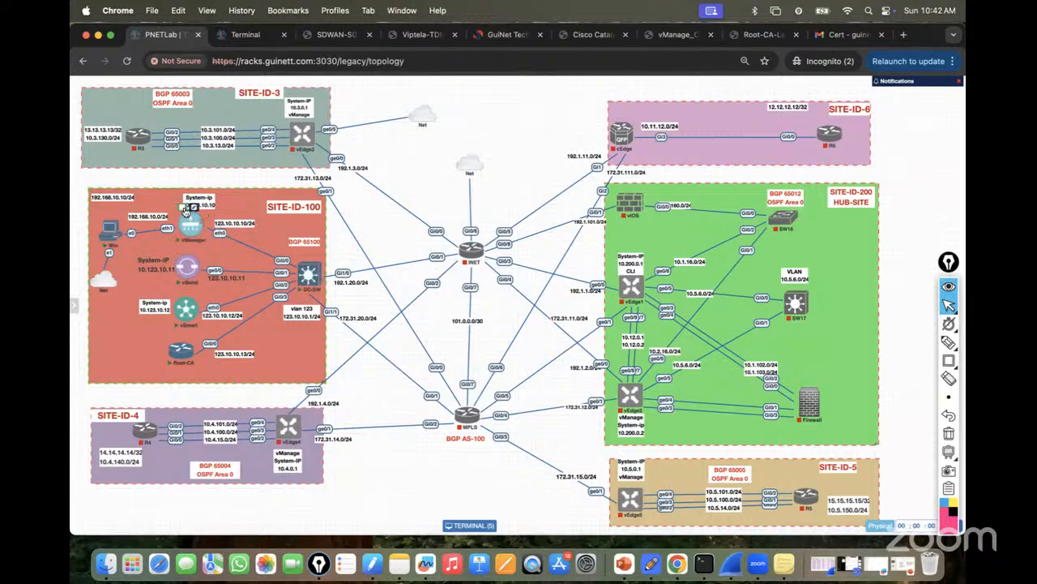
{"action": "left_click", "coordinate": [242, 35]}
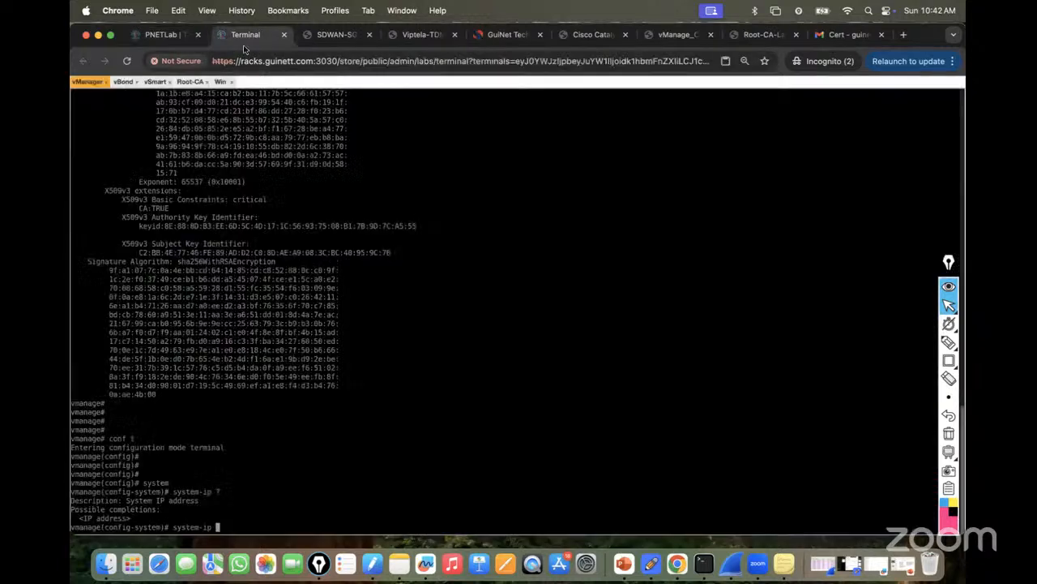
{"action": "type", "text": "10.123.10.10"}
{"action": "key", "text": "Return"}
{"action": "type", "text": "hos"}
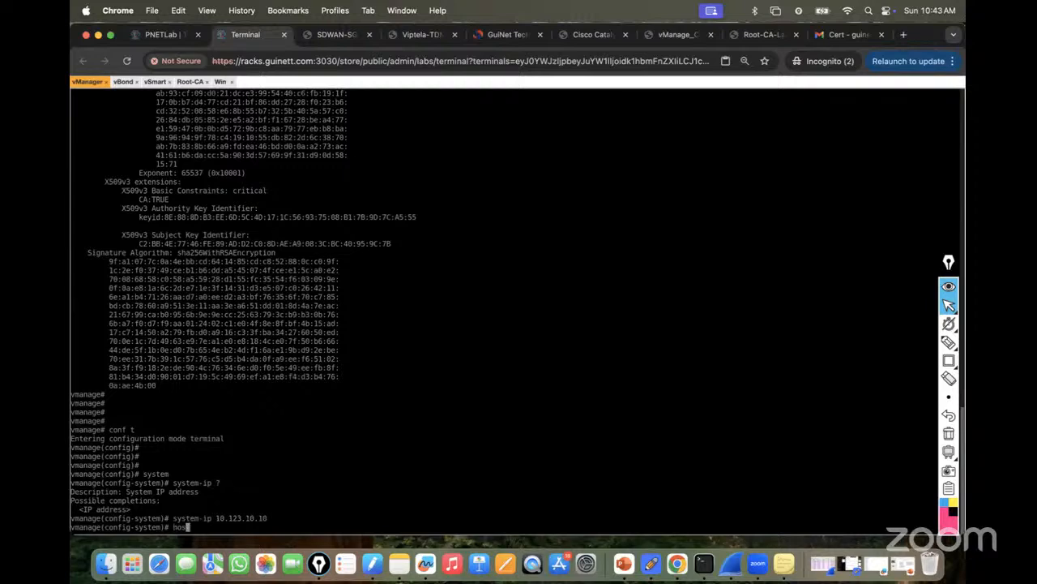
{"action": "type", "text": "t-name Vmanage"}
{"action": "key", "text": "BackSpace"}
{"action": "key", "text": "BackSpace"}
{"action": "key", "text": "BackSpace"}
{"action": "key", "text": "BackSpace"}
{"action": "key", "text": "BackSpace"}
{"action": "key", "text": "BackSpace"}
{"action": "key", "text": "BackSpace"}
{"action": "type", "text": "vManage"}
{"action": "key", "text": "Return"}
Set site-id 100 and organization-name lab, checking the topology for the values.
{"action": "type", "text": "site-id"}
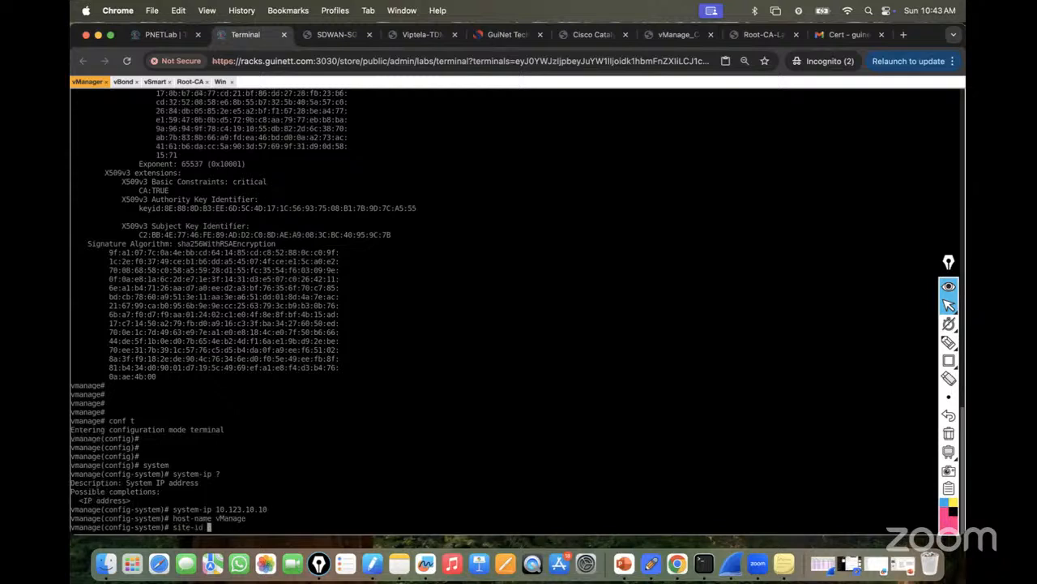
{"action": "left_click", "coordinate": [167, 34]}
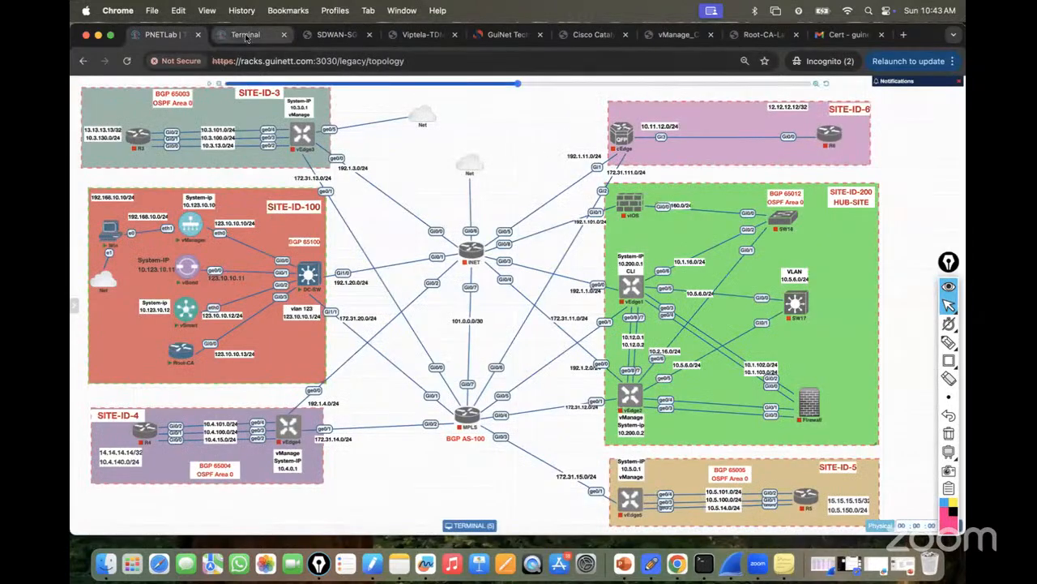
{"action": "left_click", "coordinate": [243, 33]}
{"action": "type", "text": "100"}
{"action": "key", "text": "Return"}
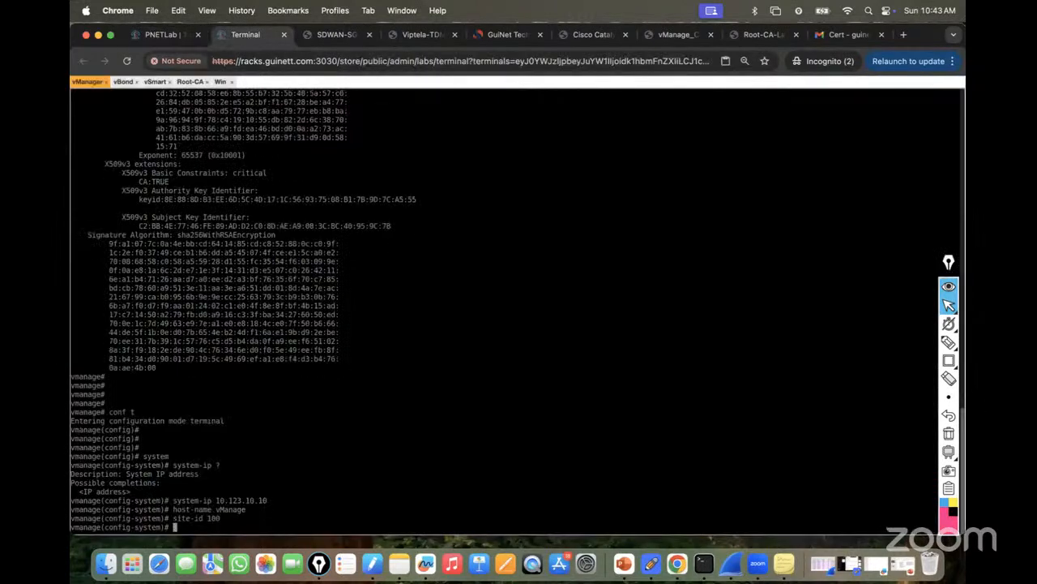
{"action": "type", "text": "ori"}
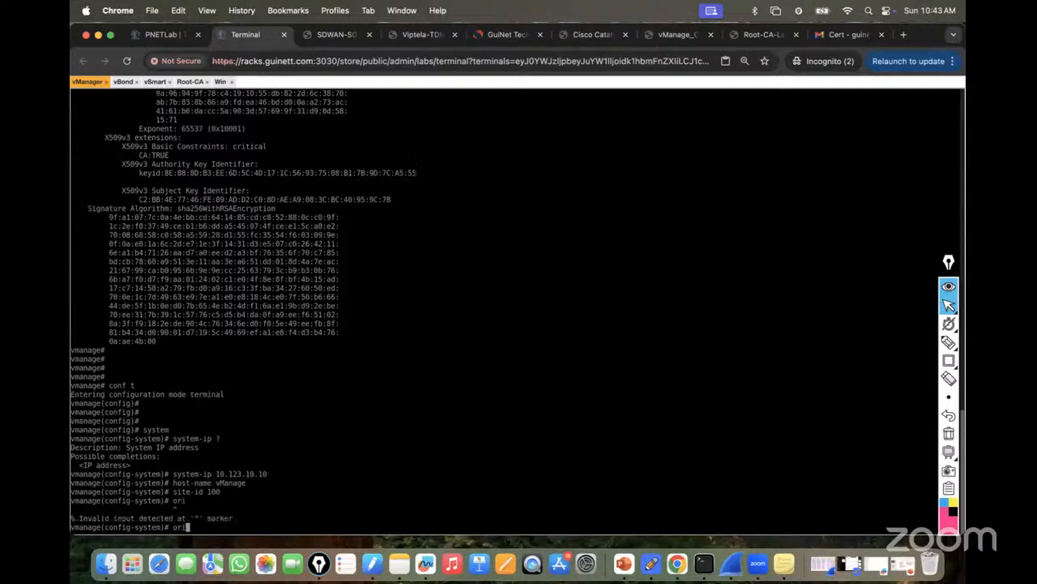
{"action": "key", "text": "Tab"}
{"action": "type", "text": "lab"}
{"action": "key", "text": "Return"}
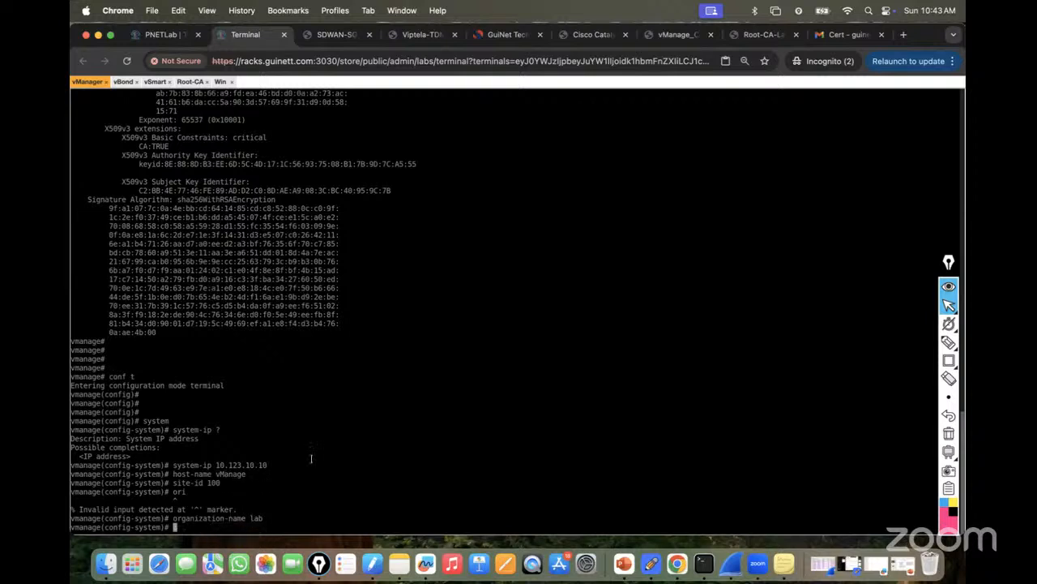
Set vbond 123.10.10.11 and commit the system configuration.
{"action": "type", "text": "vbond"}
{"action": "left_click", "coordinate": [162, 34]}
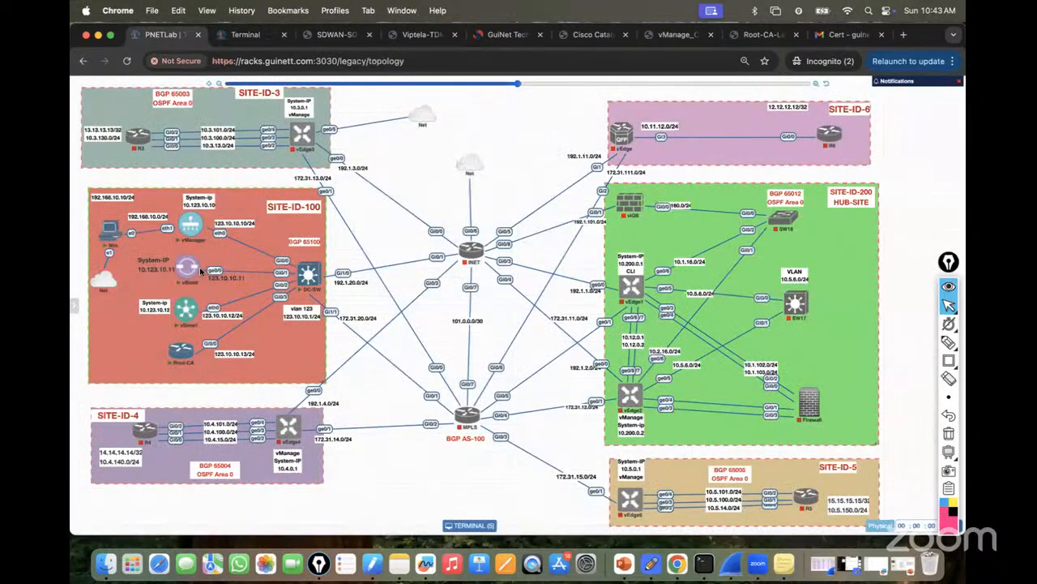
{"action": "left_click", "coordinate": [243, 36]}
{"action": "type", "text": "1223"}
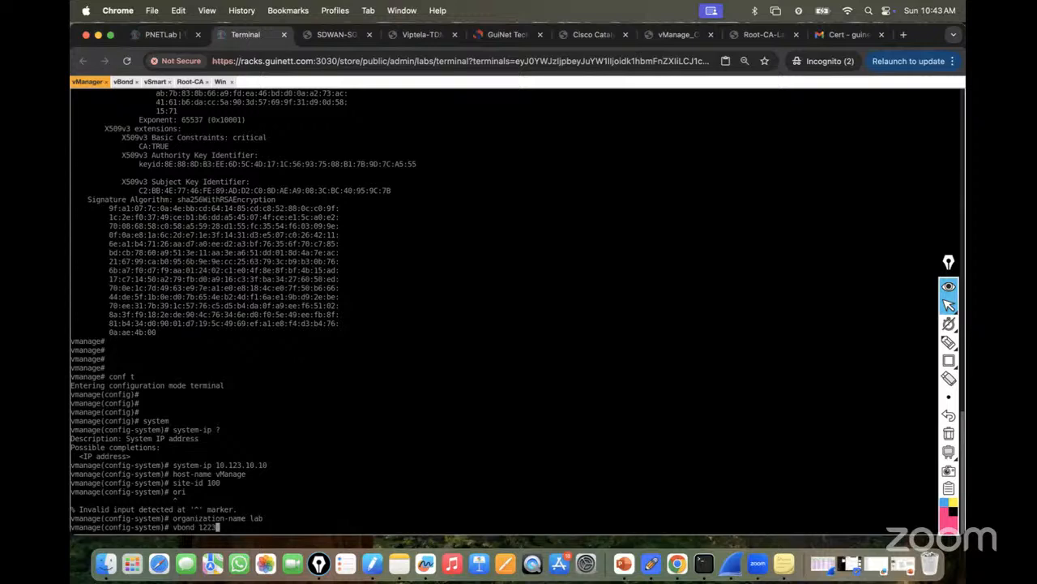
{"action": "key", "text": "BackSpace"}
{"action": "key", "text": "BackSpace"}
{"action": "type", "text": "3.10.10.11"}
{"action": "key", "text": "Return"}
{"action": "type", "text": "commit"}
{"action": "key", "text": "Return"}
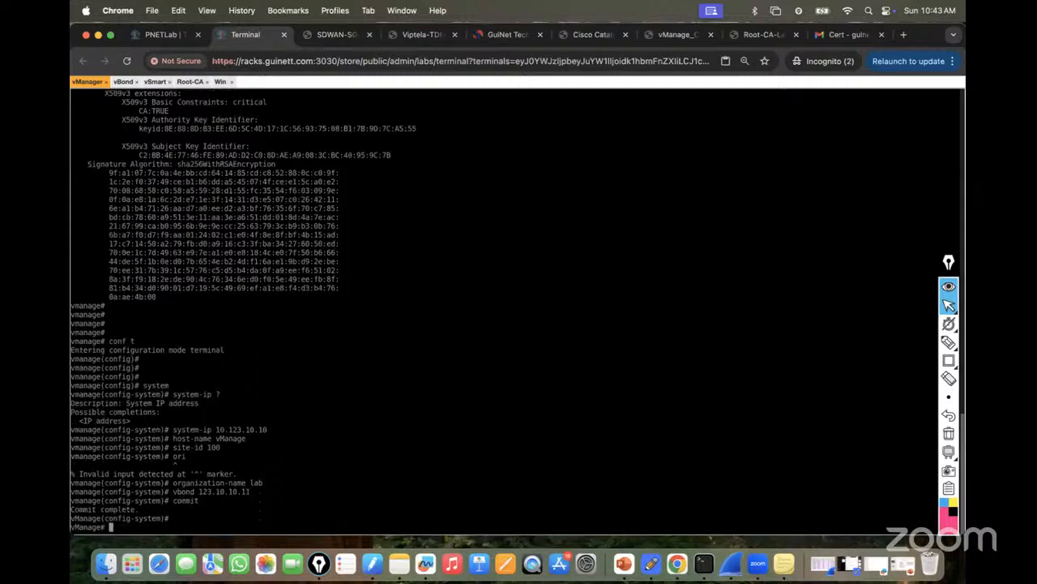
Exit configuration mode to the operational prompt and begin a 'sh run' command.
{"action": "key", "text": "ctrl+z"}
{"action": "key", "text": "Return"}
{"action": "key", "text": "Return"}
{"action": "key", "text": "Return"}
{"action": "type", "text": "sh run vpn 0"}
{"action": "key", "text": "BackSpace"}
{"action": "key", "text": "BackSpace"}
{"action": "key", "text": "BackSpace"}
{"action": "key", "text": "BackSpace"}
{"action": "key", "text": "BackSpace"}
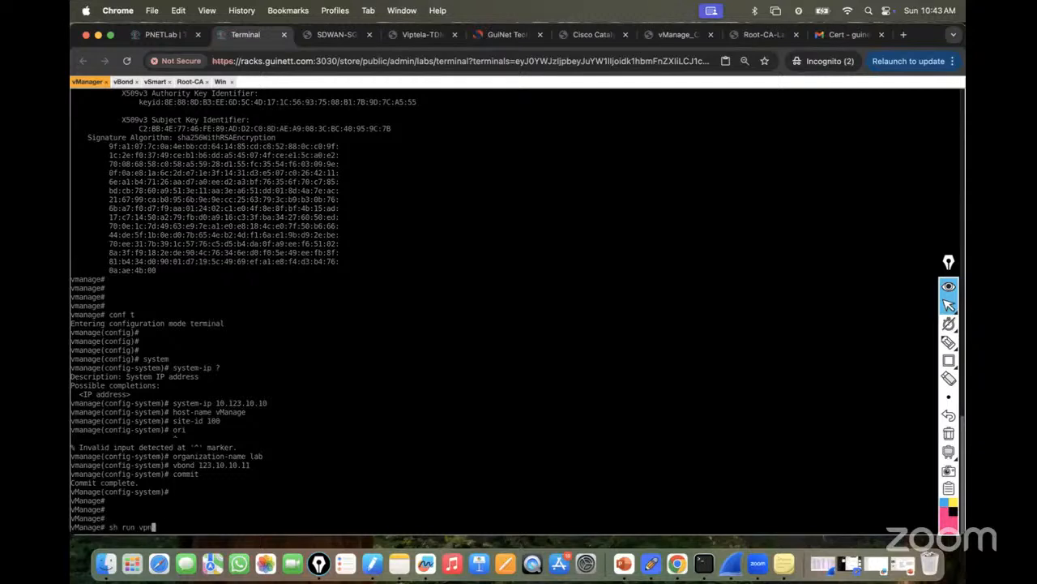
Show the running system config and highlight the host-name, system-ip, site-id, organization-name and vbond lines.
{"action": "type", "text": "system"}
{"action": "key", "text": "Tab"}
{"action": "key", "text": "Return"}
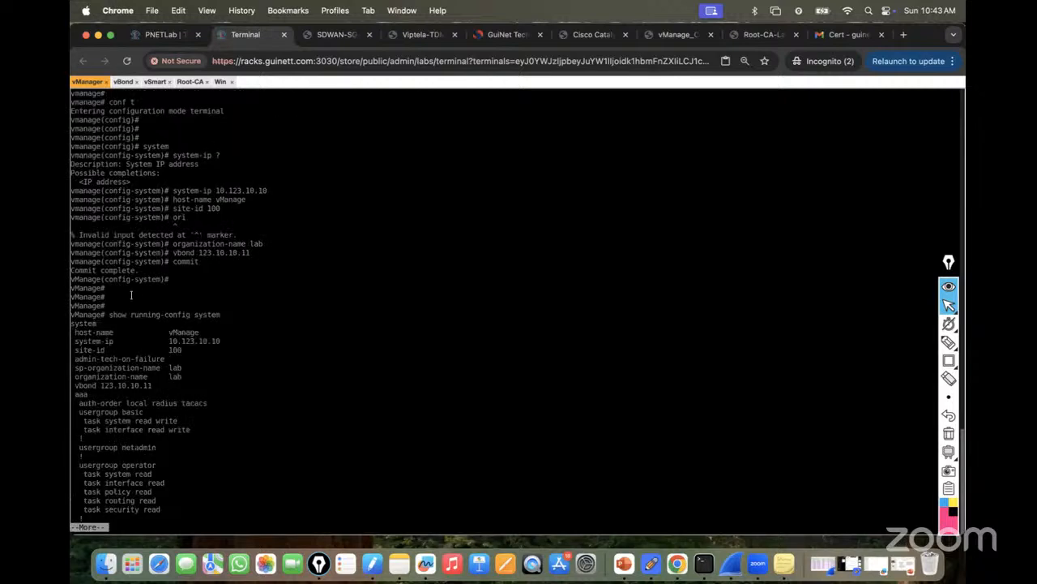
{"action": "left_click_drag", "start_coordinate": [75, 332], "coordinate": [198, 333]}
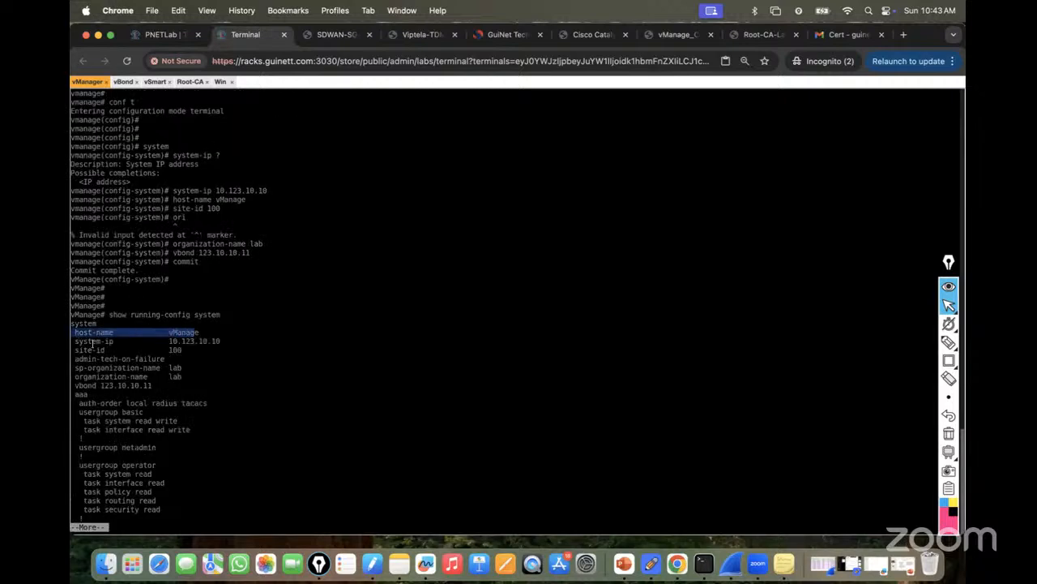
{"action": "left_click_drag", "start_coordinate": [74, 341], "coordinate": [244, 341]}
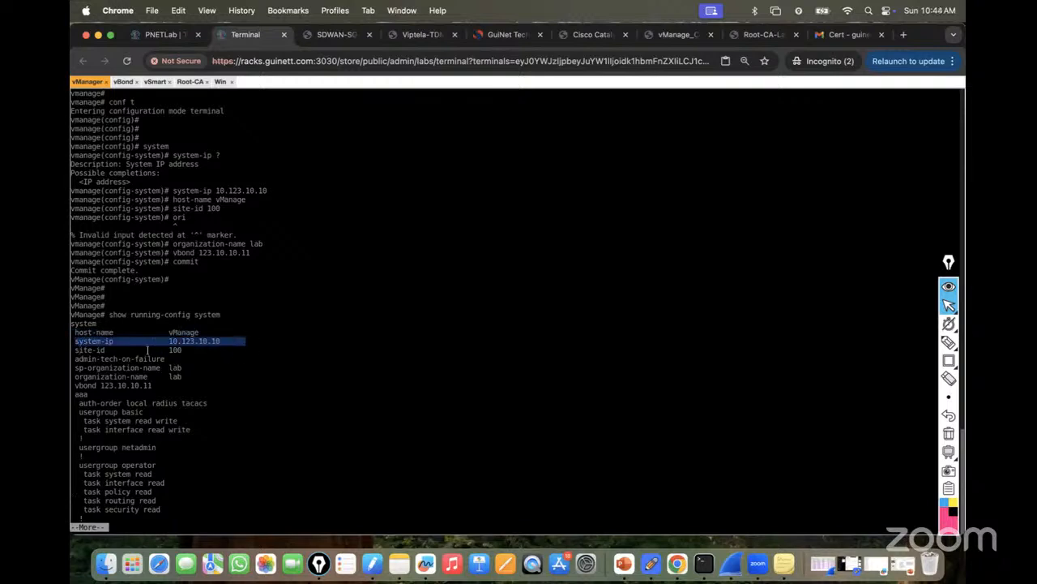
{"action": "left_click_drag", "start_coordinate": [75, 349], "coordinate": [190, 352]}
{"action": "left_click_drag", "start_coordinate": [76, 377], "coordinate": [211, 373]}
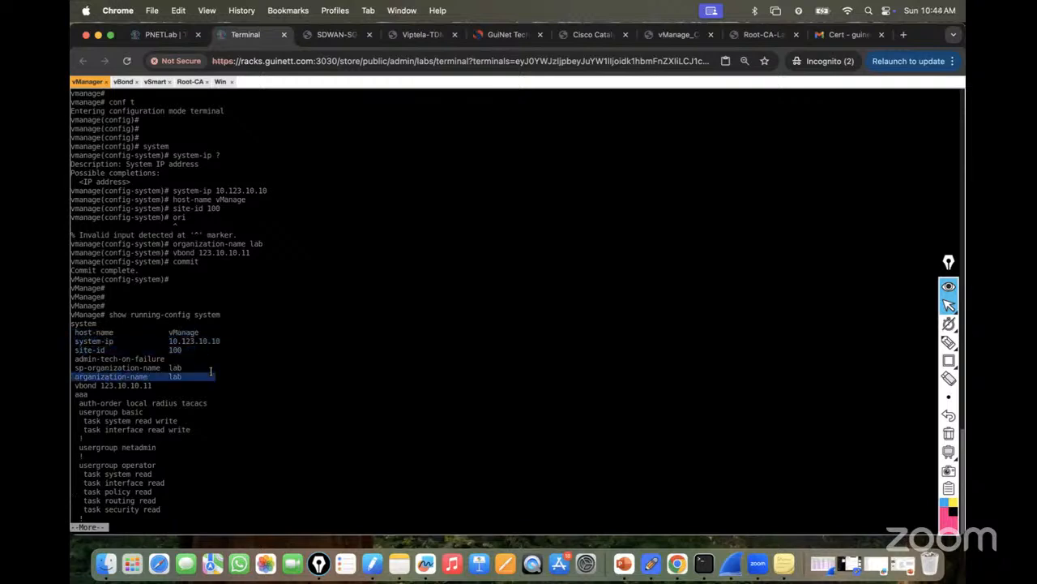
{"action": "left_click_drag", "start_coordinate": [79, 385], "coordinate": [185, 385]}
{"action": "mouse_move", "coordinate": [75, 371]}
{"action": "left_mouse_down"}
{"action": "mouse_move", "coordinate": [209, 367]}
{"action": "mouse_move", "coordinate": [76, 372]}
{"action": "left_mouse_up"}
{"action": "left_click", "coordinate": [195, 377]}
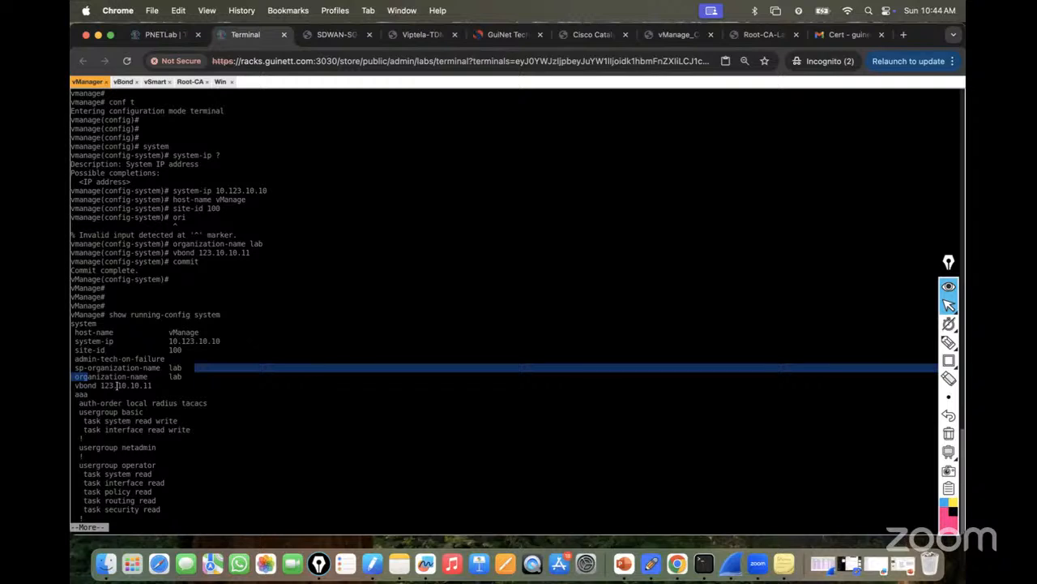
{"action": "key", "text": "space"}
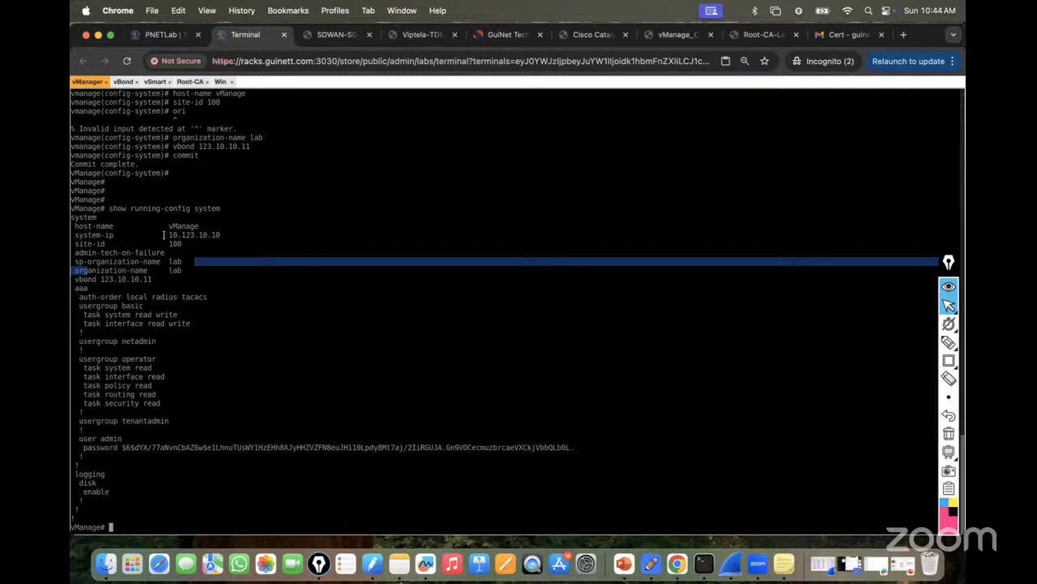
{"action": "left_click_drag", "start_coordinate": [71, 234], "coordinate": [246, 236]}
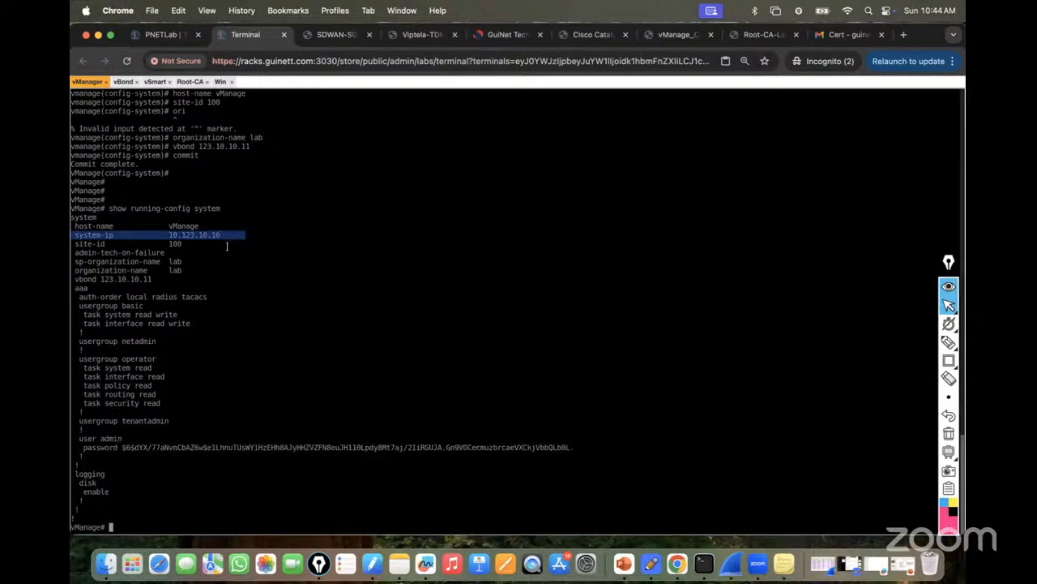
Display the VPN 0 and VPN 512 interface configuration with 'sh run vpn'.
{"action": "type", "text": "sh run"}
{"action": "key", "text": "question"}
{"action": "type", "text": "vpn"}
{"action": "key", "text": "Return"}
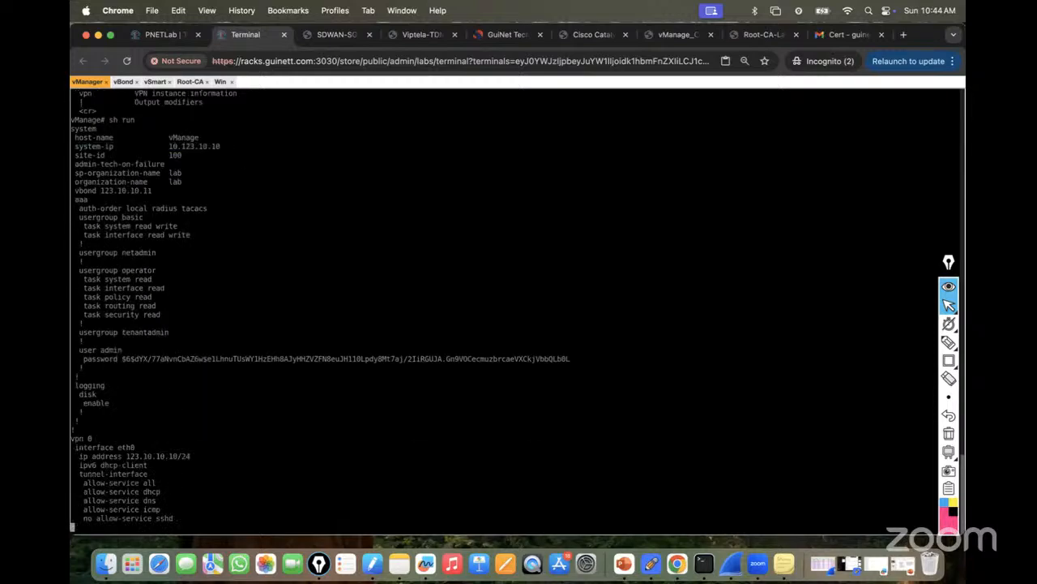
{"action": "left_click", "coordinate": [164, 35]}
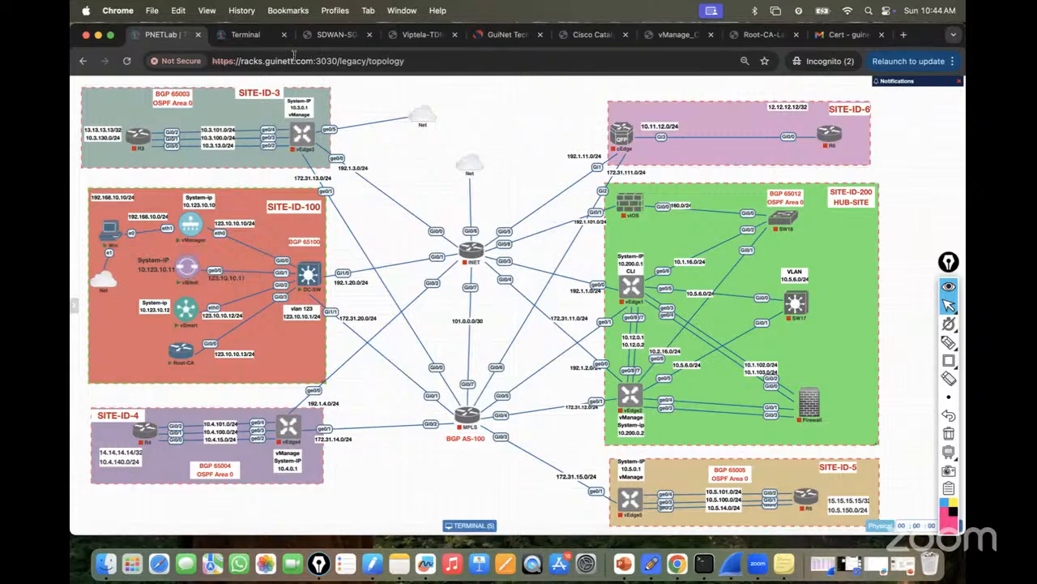
{"action": "left_click", "coordinate": [247, 37]}
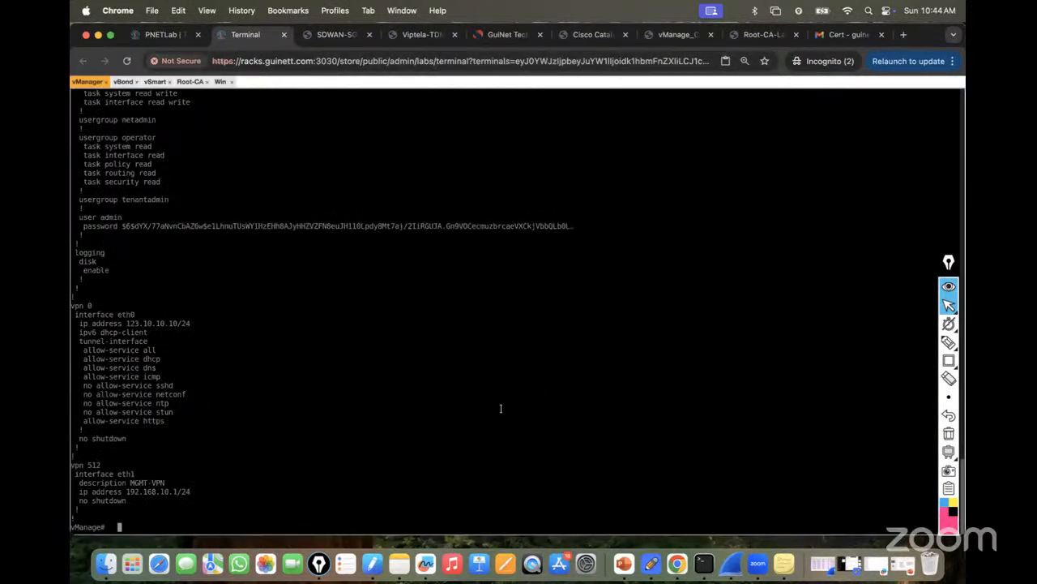
Open vBond_Config_Lab_Guide.pdf by pasting its file path into a new browser tab.
{"action": "left_click", "coordinate": [128, 561]}
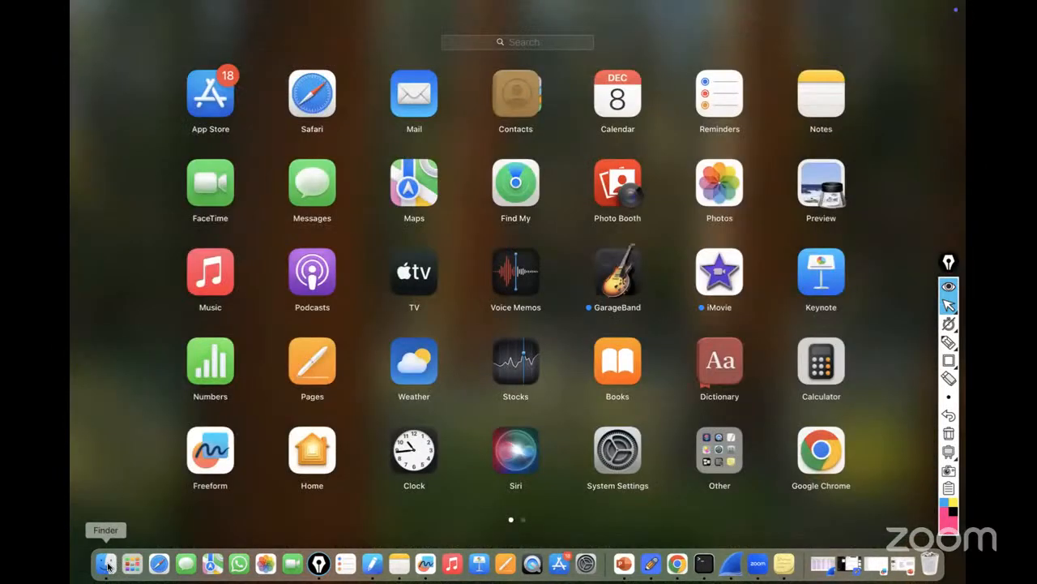
{"action": "left_click", "coordinate": [106, 563]}
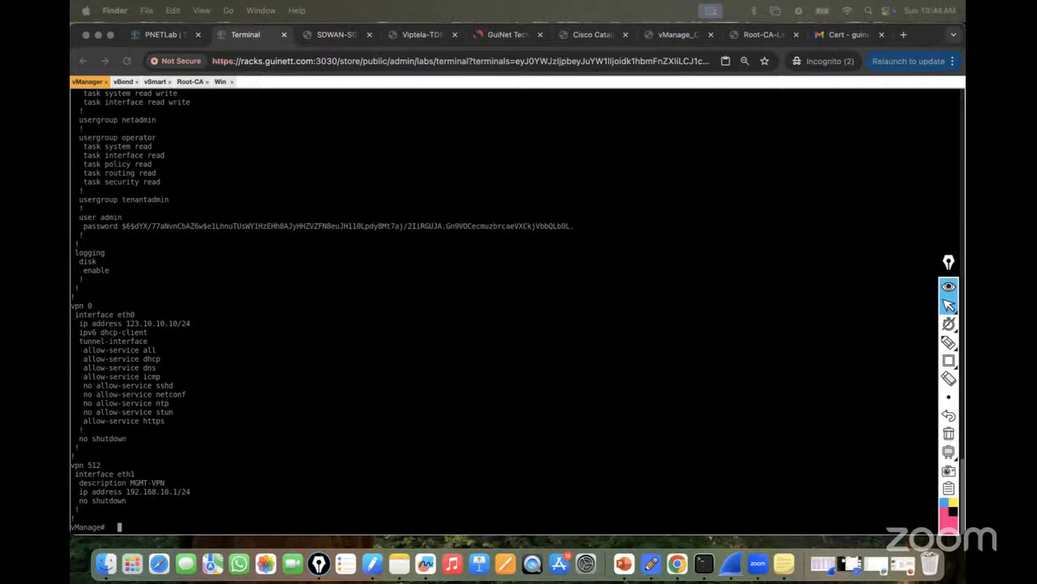
{"action": "key", "text": "super+Tab"}
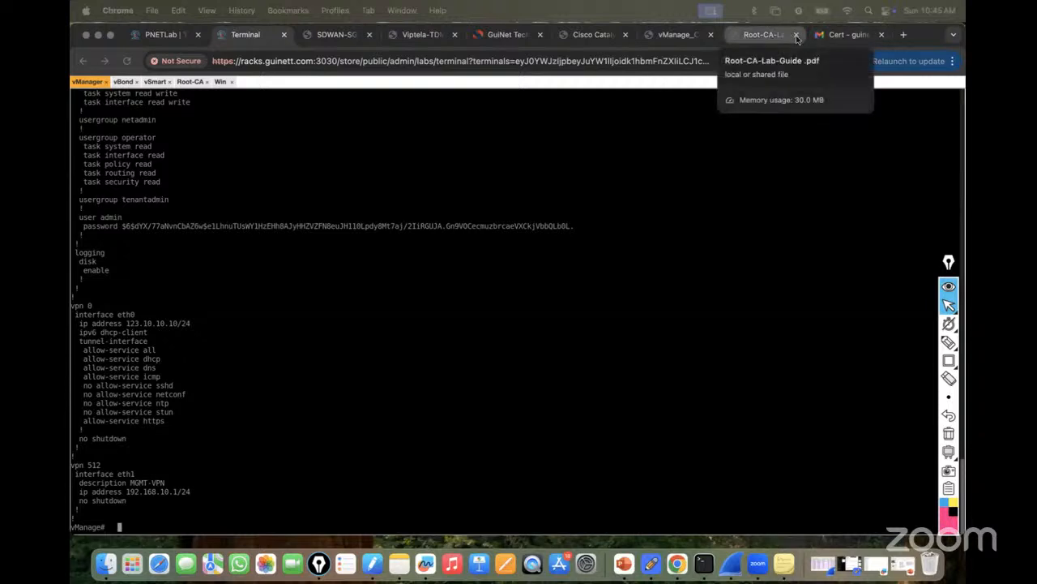
{"action": "left_click", "coordinate": [905, 35]}
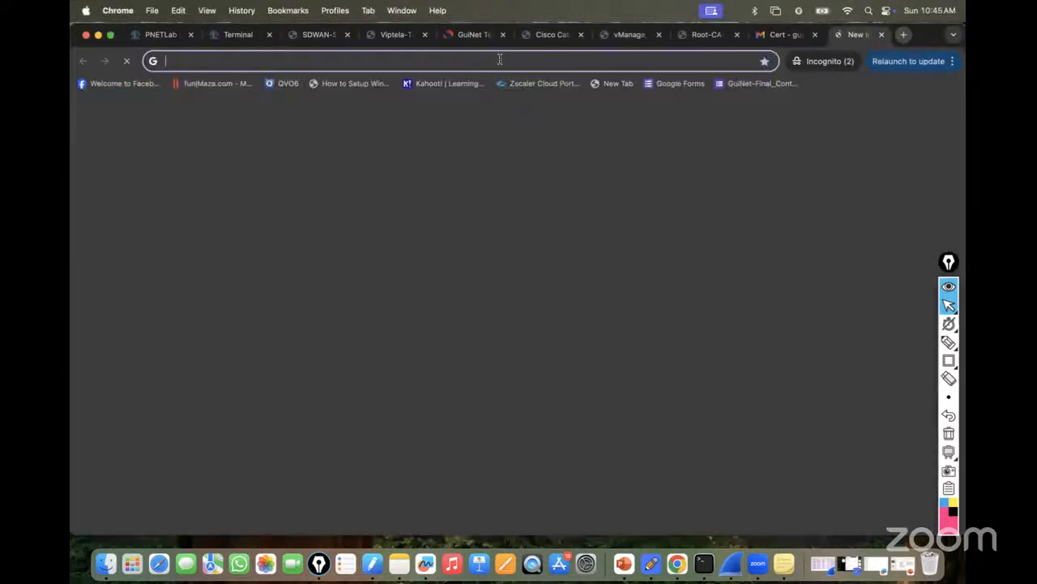
{"action": "type", "text": "file:///Users/drishan/Desktop/SD-WAN/My_Training/Lab_Guide/vBond_Config_Lab_Guide%20.pdf"}
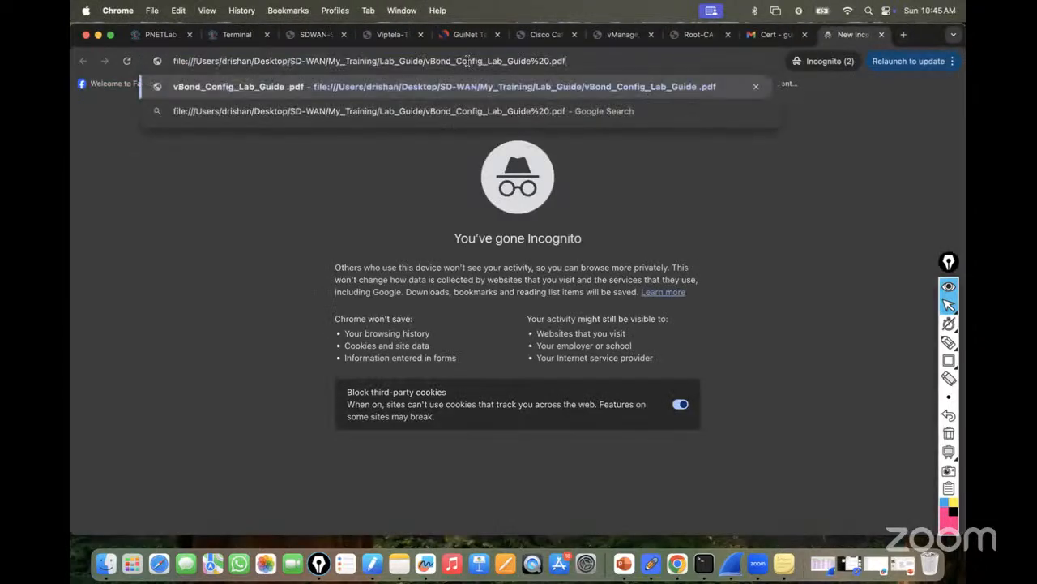
{"action": "key", "text": "Return"}
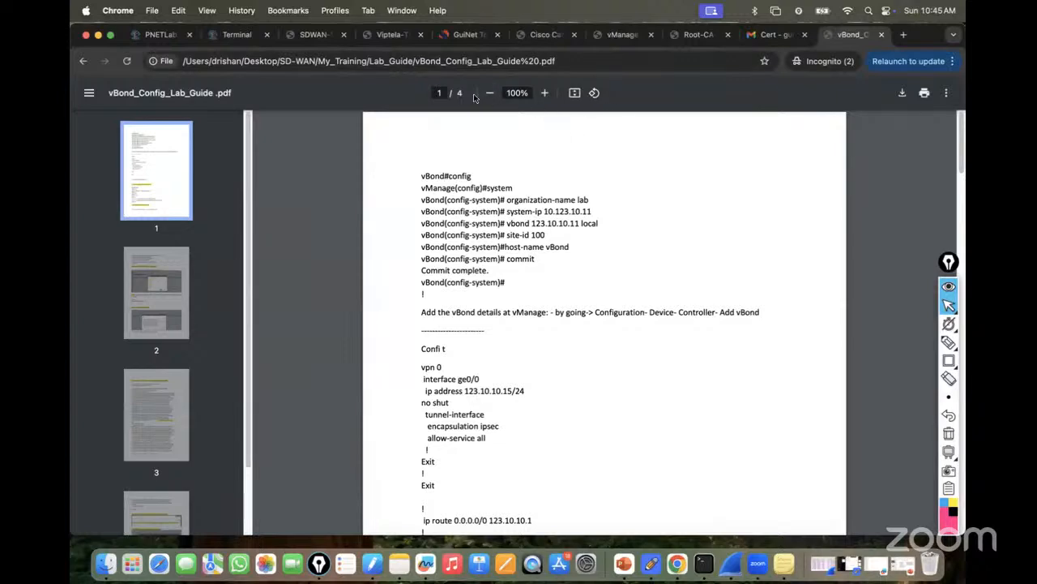
Set the vManage and vBond console font size to 14.
{"action": "left_click", "coordinate": [237, 34]}
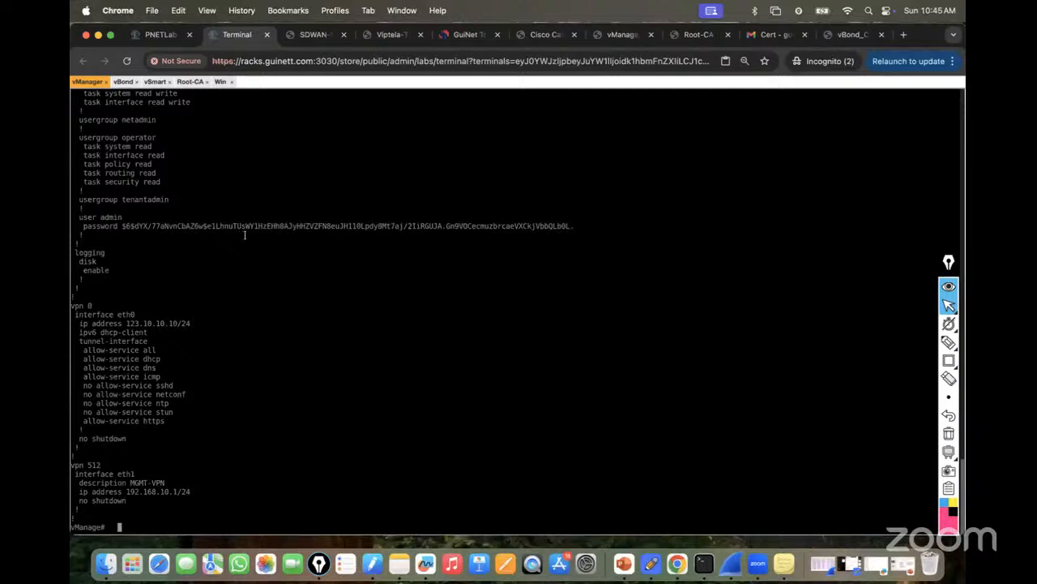
{"action": "key", "text": "ctrl+alt+shift"}
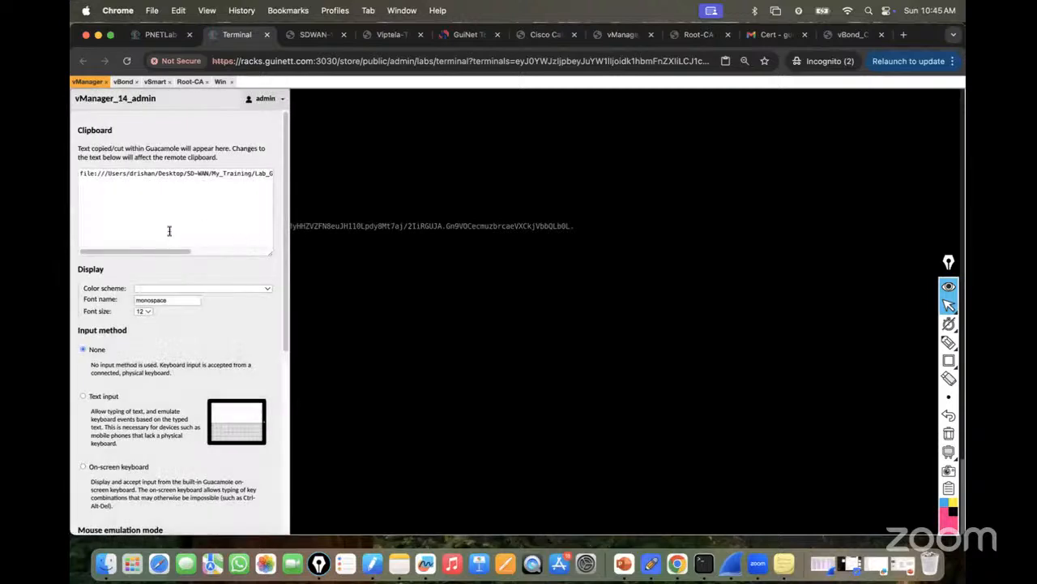
{"action": "left_click", "coordinate": [150, 312]}
{"action": "left_click", "coordinate": [147, 325]}
{"action": "key", "text": "ctrl+alt+shift"}
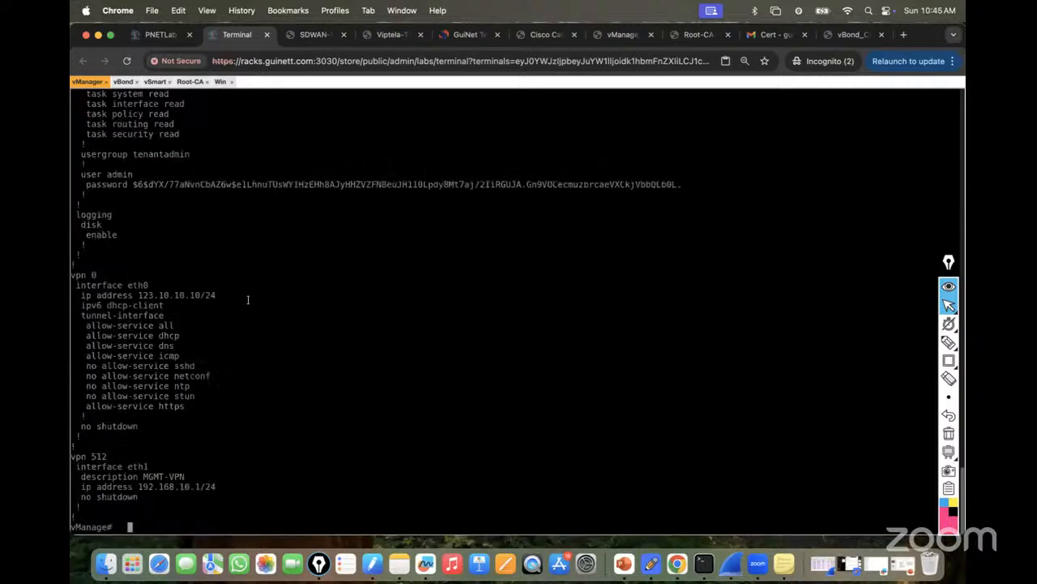
{"action": "left_click", "coordinate": [121, 82]}
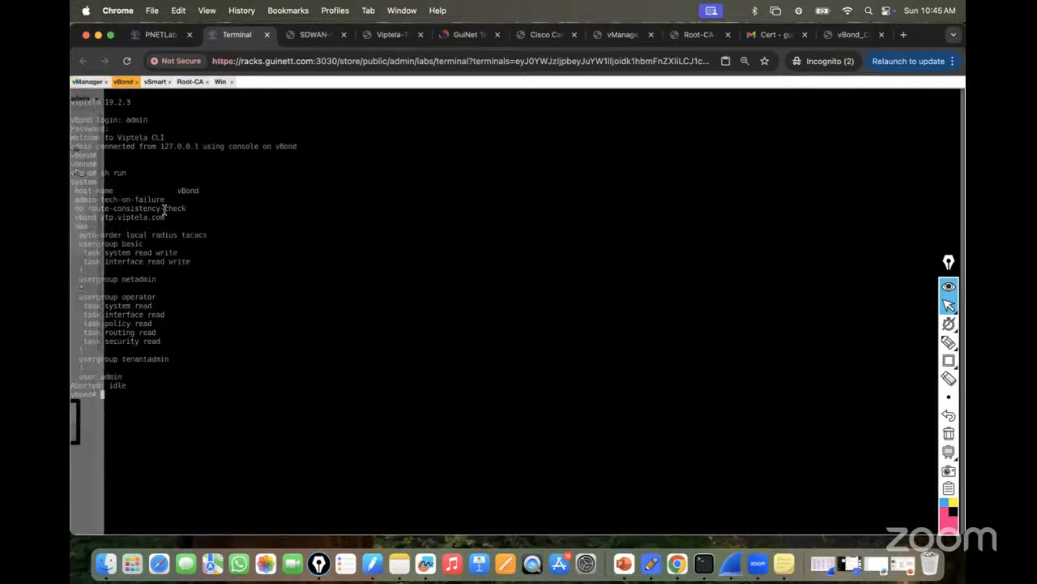
{"action": "key", "text": "ctrl+alt+shift"}
{"action": "left_click", "coordinate": [147, 313]}
{"action": "left_click", "coordinate": [148, 325]}
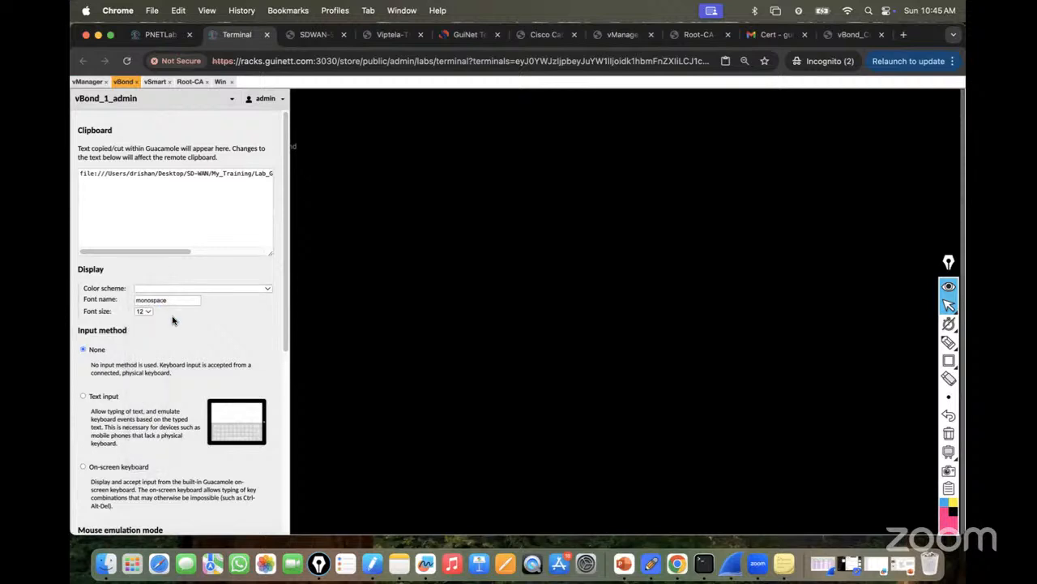
{"action": "key", "text": "ctrl+alt+shift"}
Set the vSmart and Root-CA console font size to 14, then return to vBond.
{"action": "left_click", "coordinate": [155, 82]}
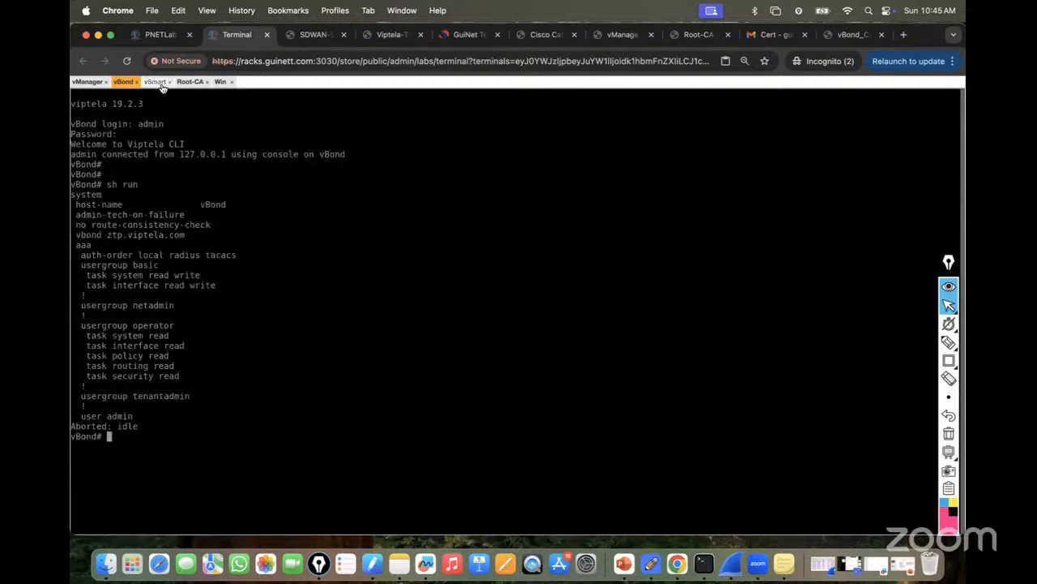
{"action": "key", "text": "ctrl+alt+shift"}
{"action": "left_click", "coordinate": [151, 311]}
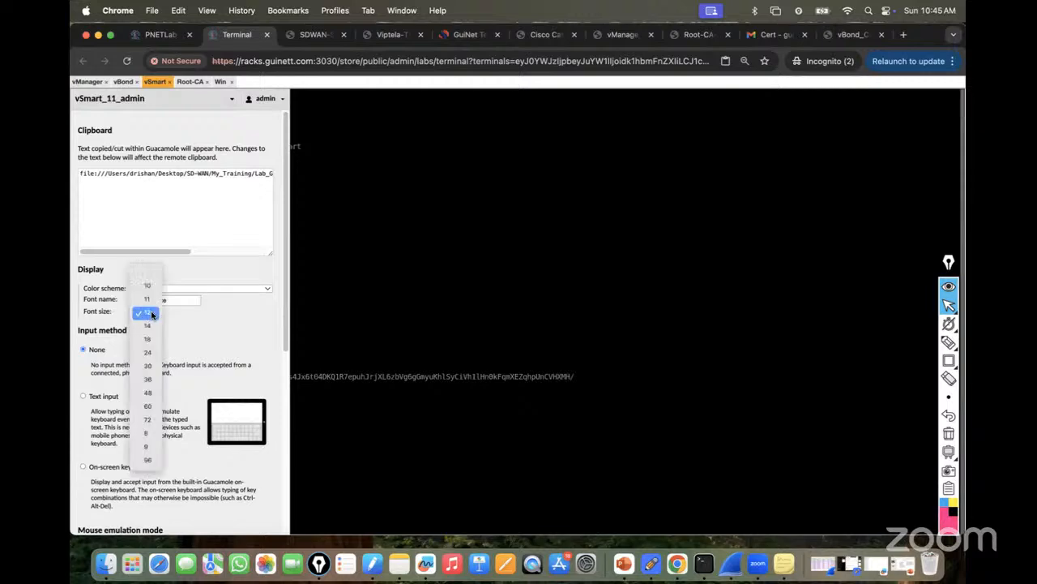
{"action": "left_click", "coordinate": [148, 325]}
{"action": "key", "text": "ctrl+alt+shift"}
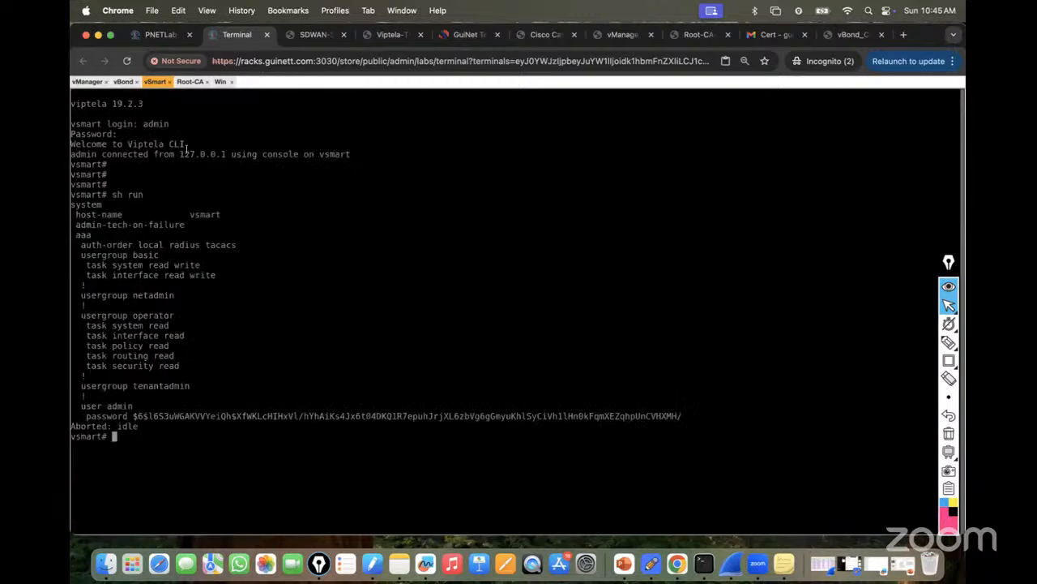
{"action": "left_click", "coordinate": [190, 82]}
{"action": "key", "text": "ctrl+alt+shift"}
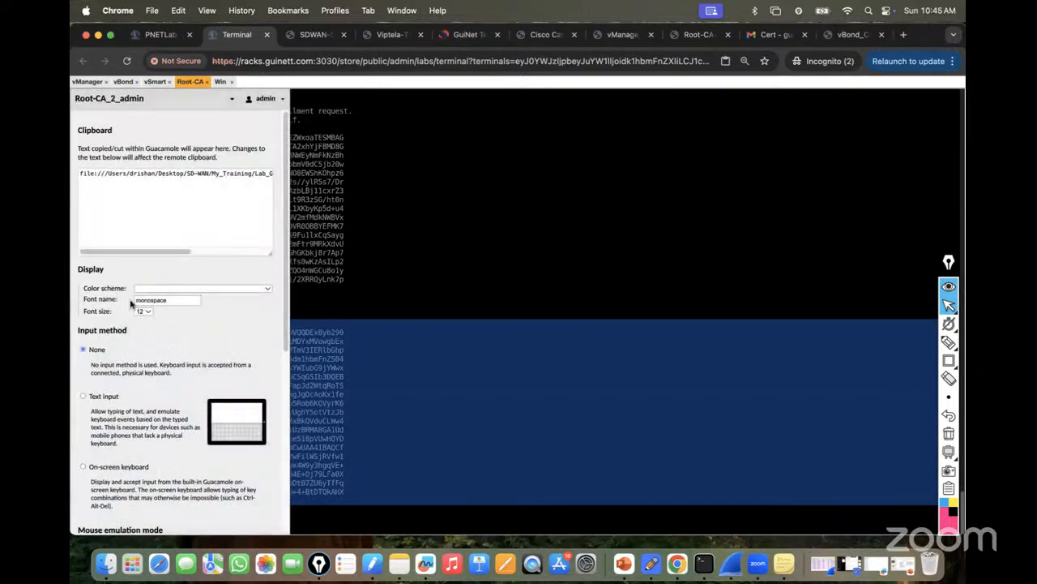
{"action": "left_click", "coordinate": [153, 312]}
{"action": "left_click", "coordinate": [150, 326]}
{"action": "key", "text": "ctrl+alt+shift"}
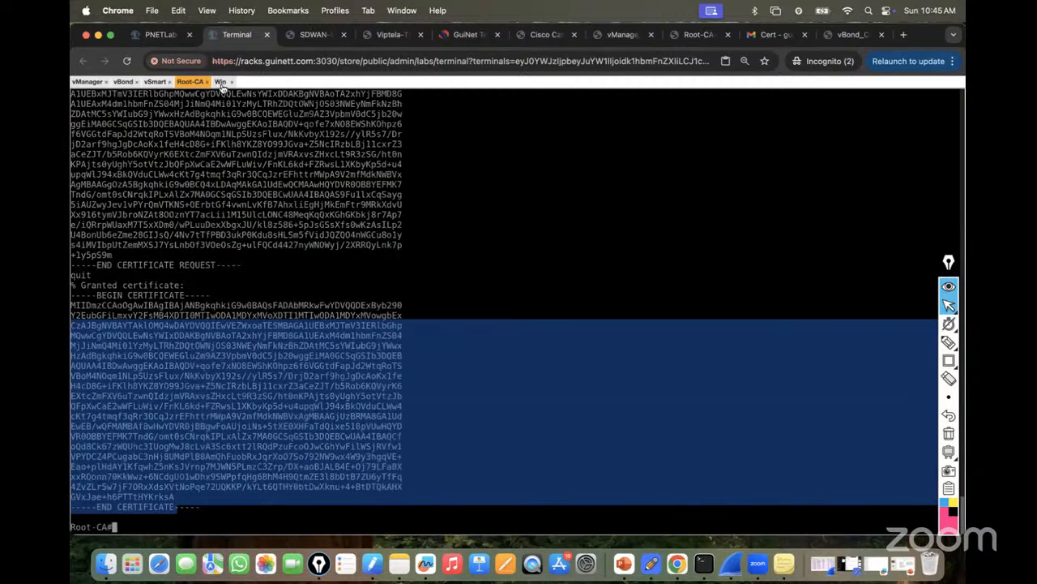
{"action": "left_click", "coordinate": [204, 306]}
{"action": "left_click", "coordinate": [123, 82]}
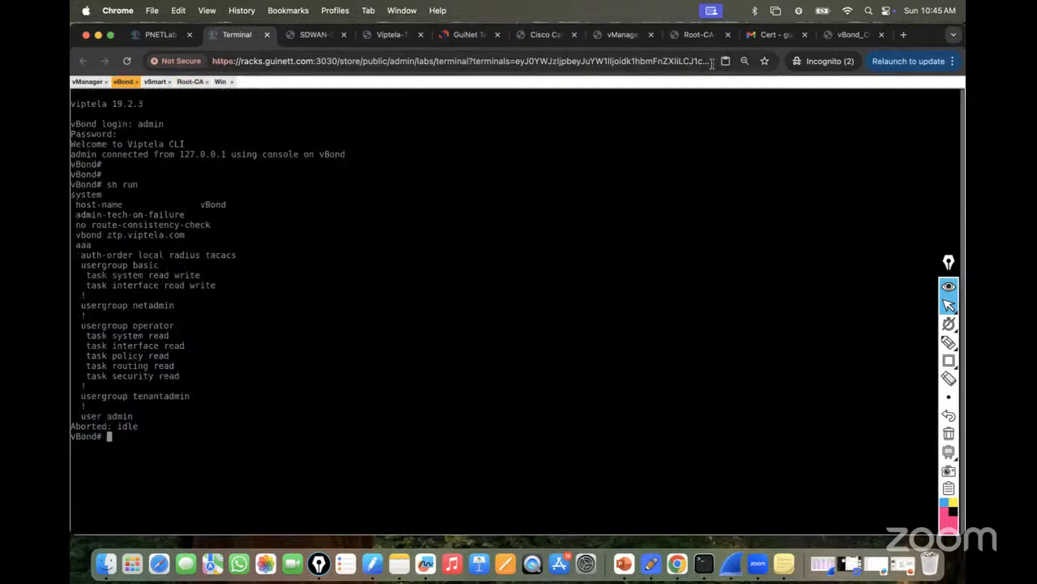
{"action": "left_click", "coordinate": [847, 35]}
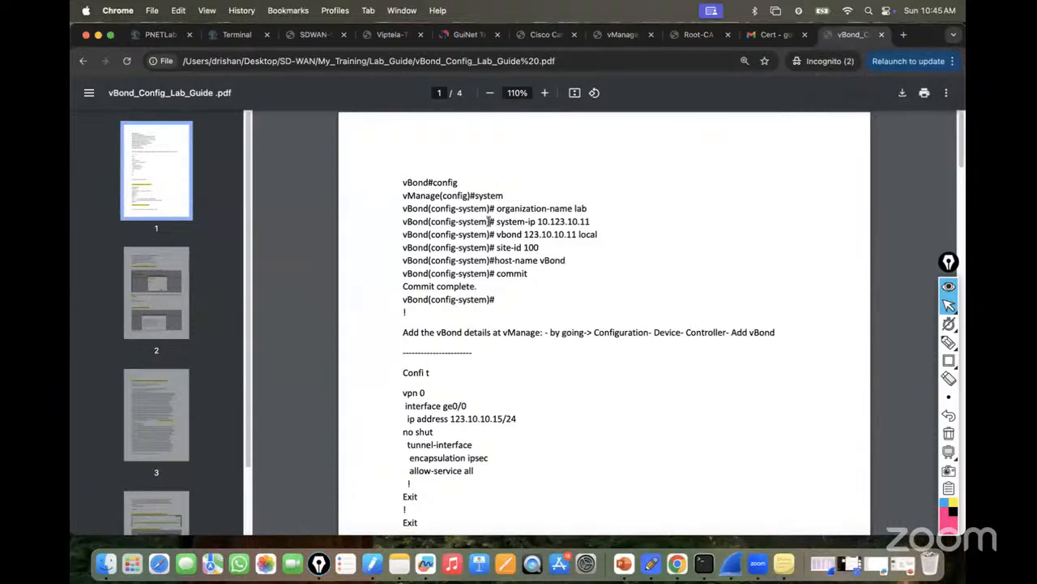
{"action": "left_click_drag", "start_coordinate": [398, 182], "coordinate": [548, 279]}
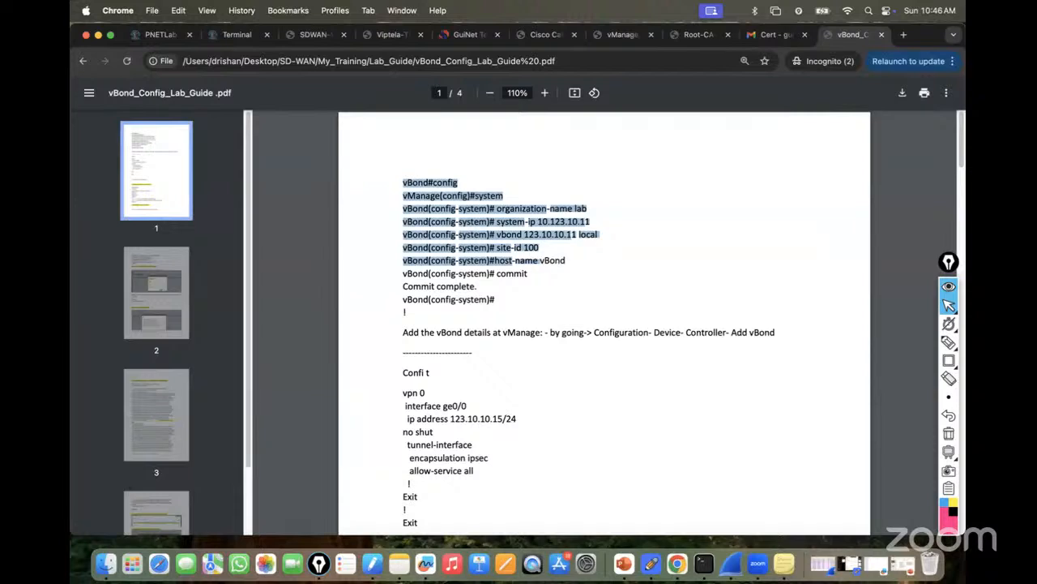
{"action": "left_click", "coordinate": [403, 184]}
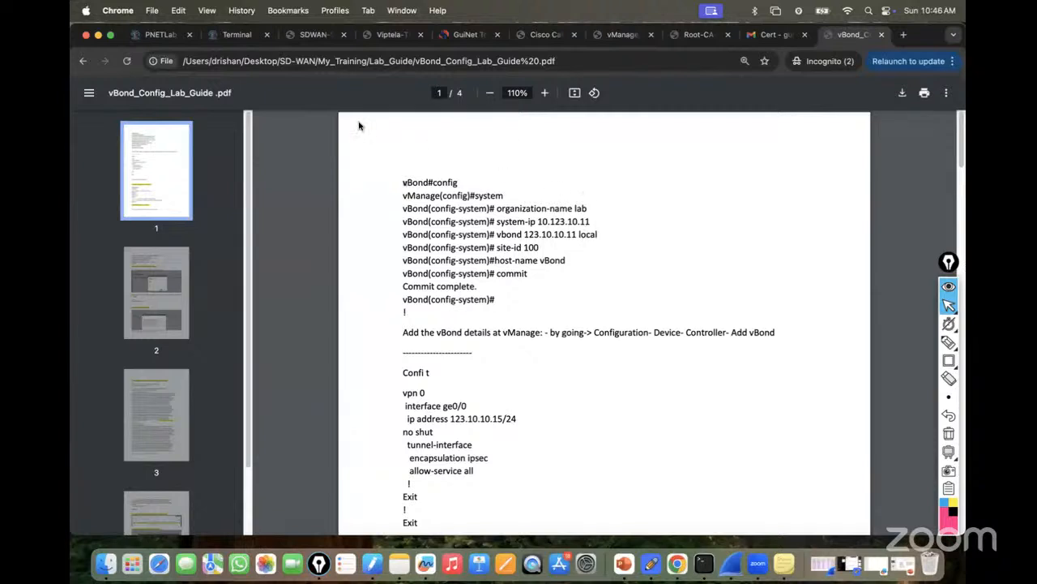
{"action": "left_click", "coordinate": [244, 37]}
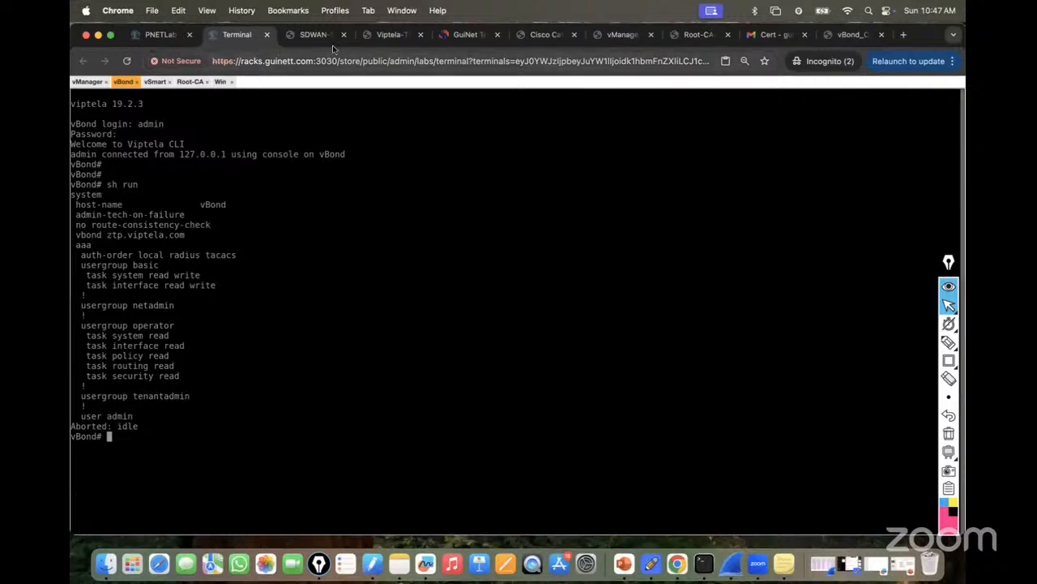
In the vBond guide, highlight the add-vBond-in-vManage instruction and the vpn 0 interface commands.
{"action": "left_click", "coordinate": [847, 34]}
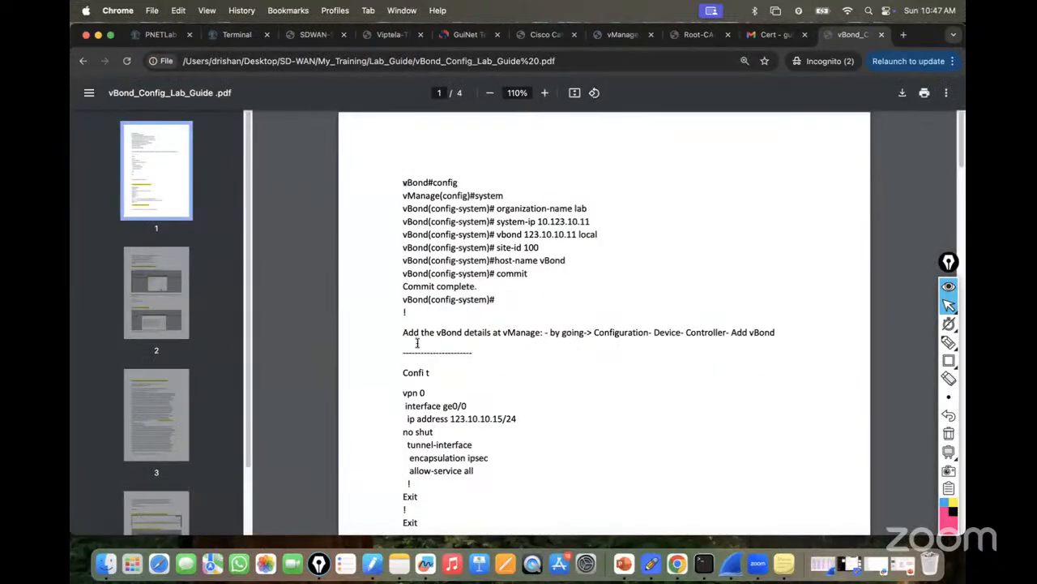
{"action": "left_click_drag", "start_coordinate": [405, 334], "coordinate": [795, 327]}
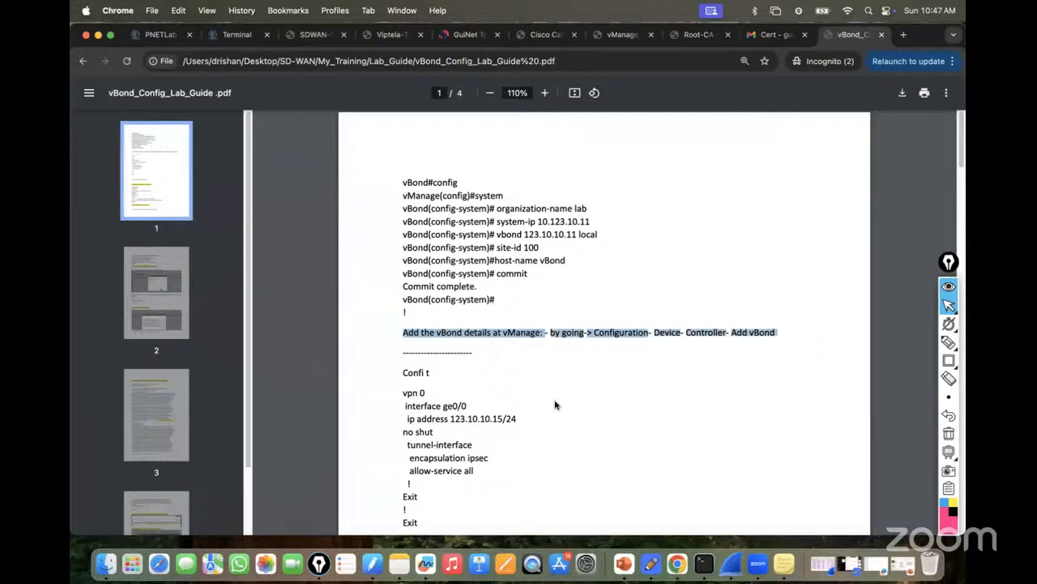
{"action": "scroll", "coordinate": [556, 405], "scroll_direction": "down", "scroll_amount": 2}
{"action": "left_click_drag", "start_coordinate": [404, 342], "coordinate": [509, 419]}
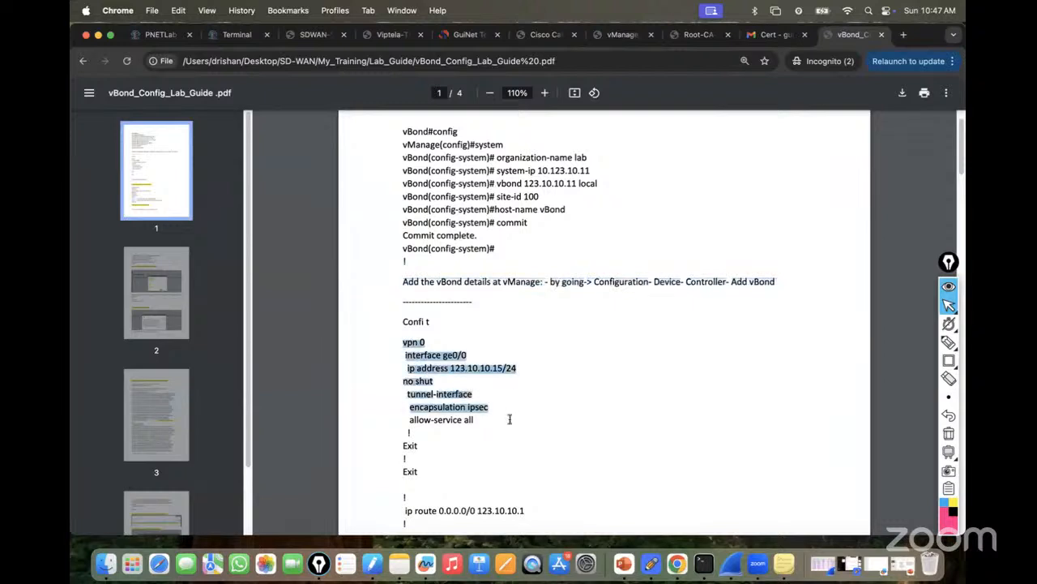
{"action": "scroll", "coordinate": [495, 444], "scroll_direction": "down", "scroll_amount": 4}
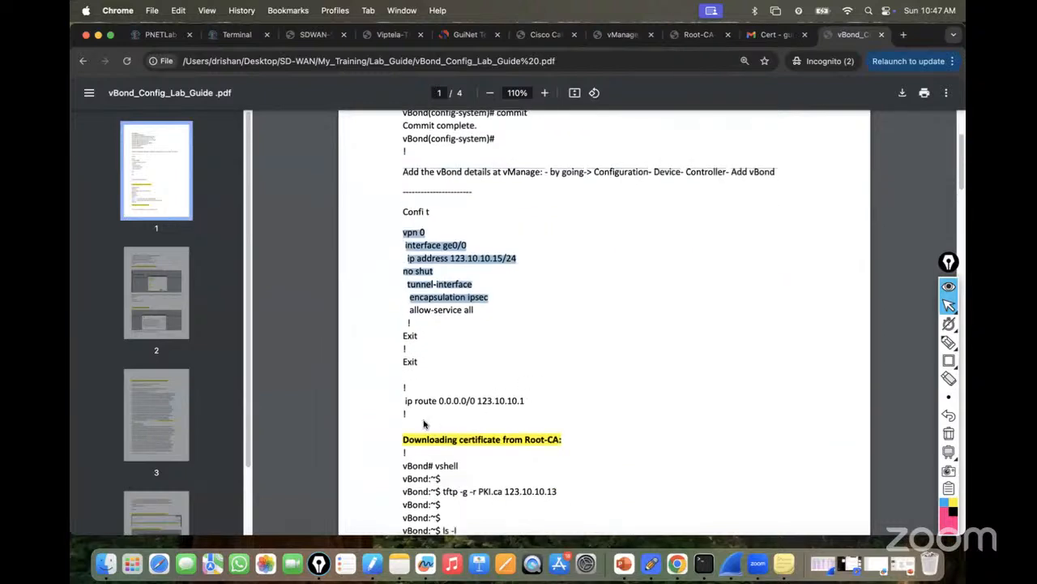
{"action": "left_click_drag", "start_coordinate": [403, 400], "coordinate": [570, 400]}
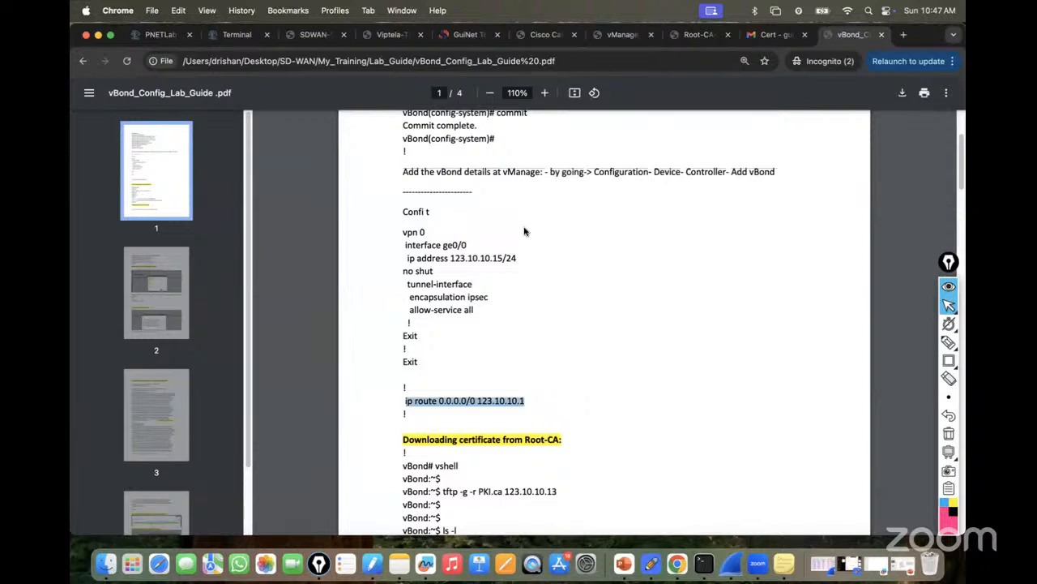
{"action": "left_click_drag", "start_coordinate": [401, 171], "coordinate": [796, 174]}
{"action": "scroll", "coordinate": [637, 262], "scroll_direction": "down", "scroll_amount": 3}
Copy the 'tftp -g -r PKI.ca 123.10.10.13' command from the lab guide PDF.
{"action": "scroll", "coordinate": [637, 262], "scroll_direction": "up", "scroll_amount": 5}
{"action": "left_click", "coordinate": [404, 252]}
{"action": "left_click_drag", "start_coordinate": [404, 250], "coordinate": [789, 246]}
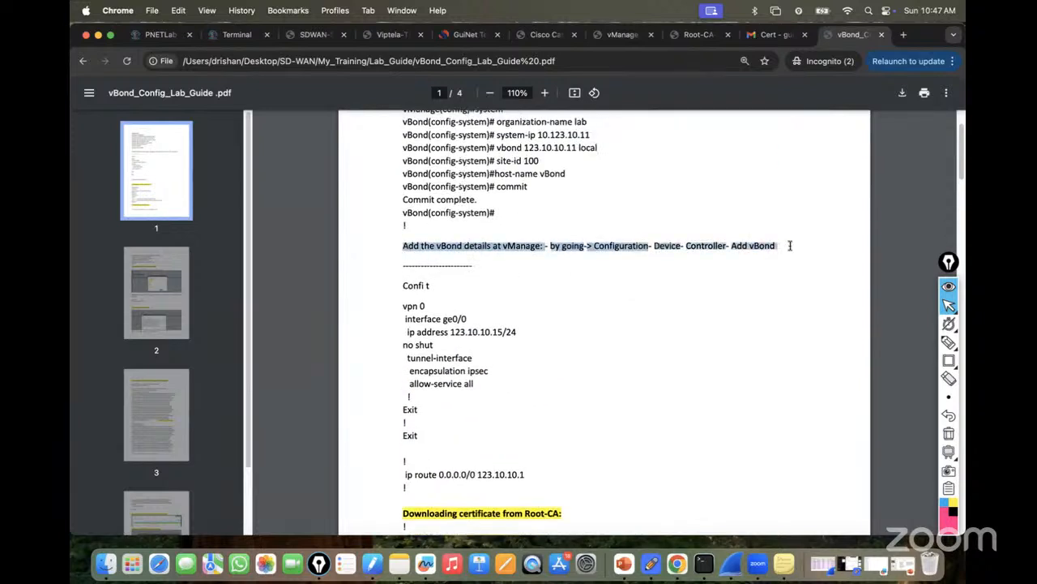
{"action": "scroll", "coordinate": [688, 286], "scroll_direction": "down", "scroll_amount": 4}
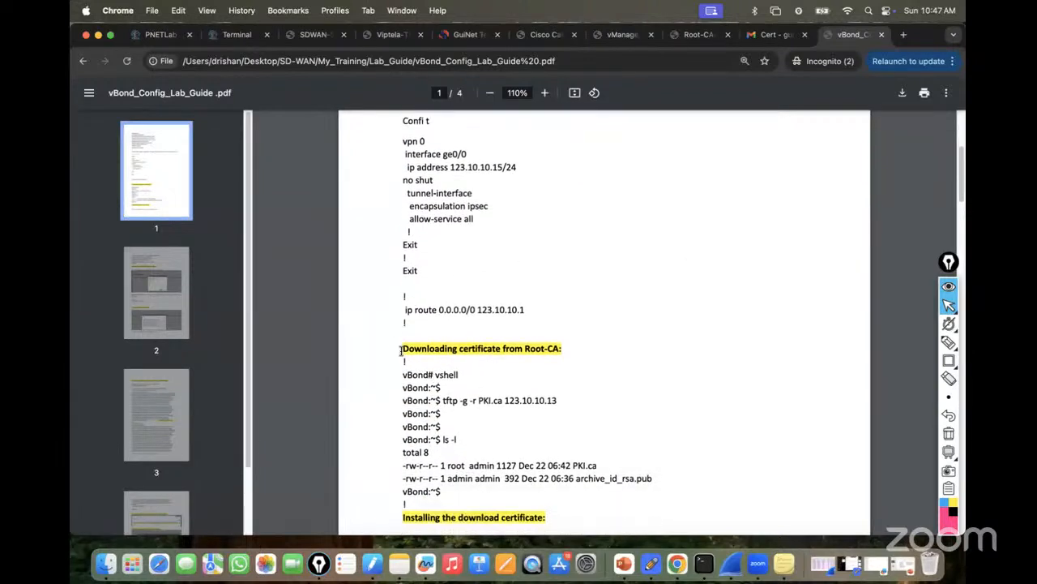
{"action": "left_click_drag", "start_coordinate": [402, 350], "coordinate": [588, 348]}
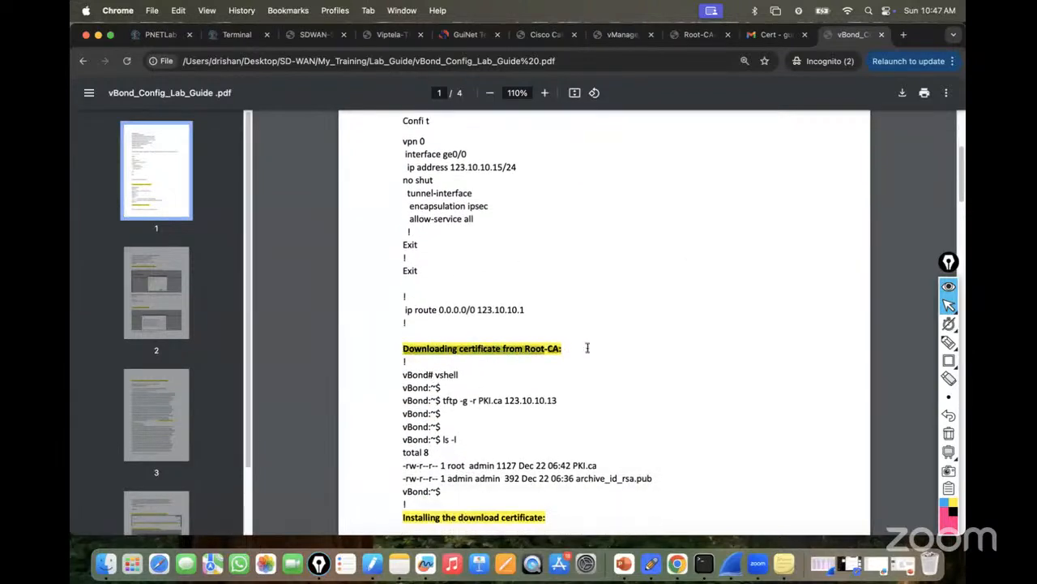
{"action": "double_click", "coordinate": [447, 400]}
{"action": "left_click_drag", "start_coordinate": [504, 400], "coordinate": [565, 400]}
{"action": "right_click", "coordinate": [526, 399]}
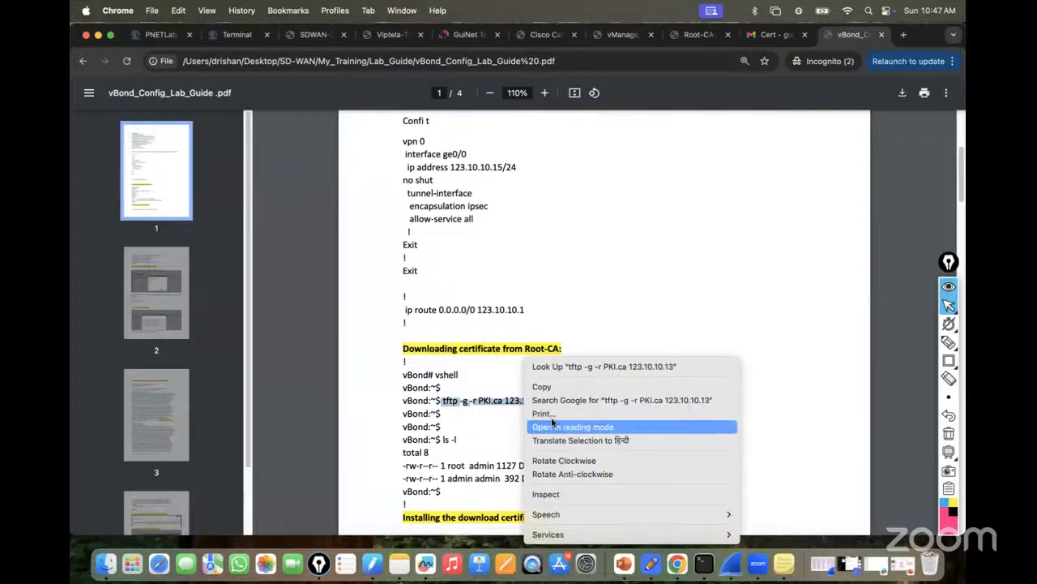
{"action": "left_click", "coordinate": [544, 388]}
In the vBond vshell, tftp PKI.ca from 123.10.10.13, confirm with ls -l, and exit.
{"action": "left_click", "coordinate": [237, 34]}
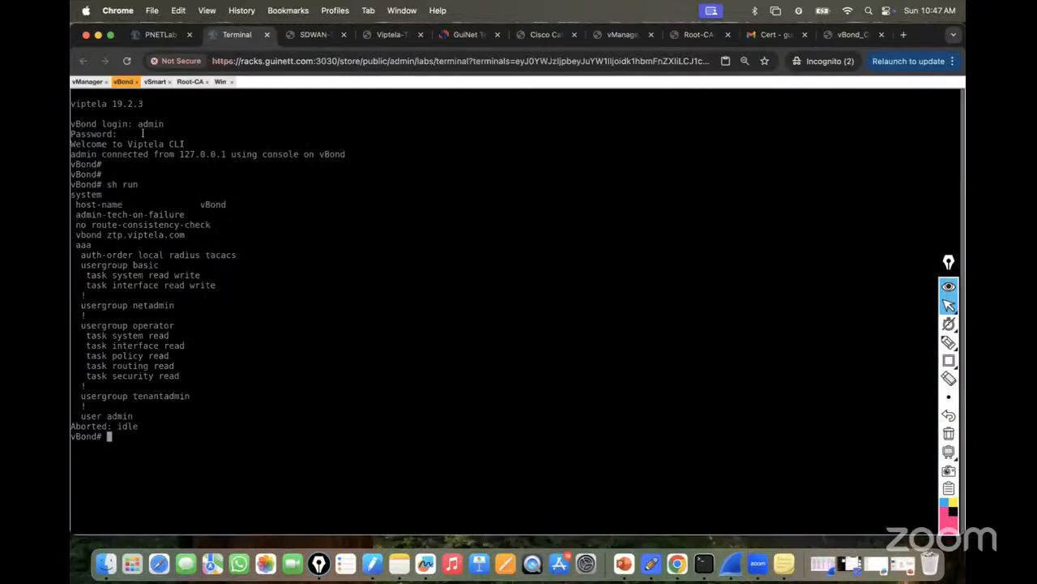
{"action": "type", "text": "vshell"}
{"action": "key", "text": "Return"}
{"action": "type", "text": "ls -l"}
{"action": "key", "text": "Return"}
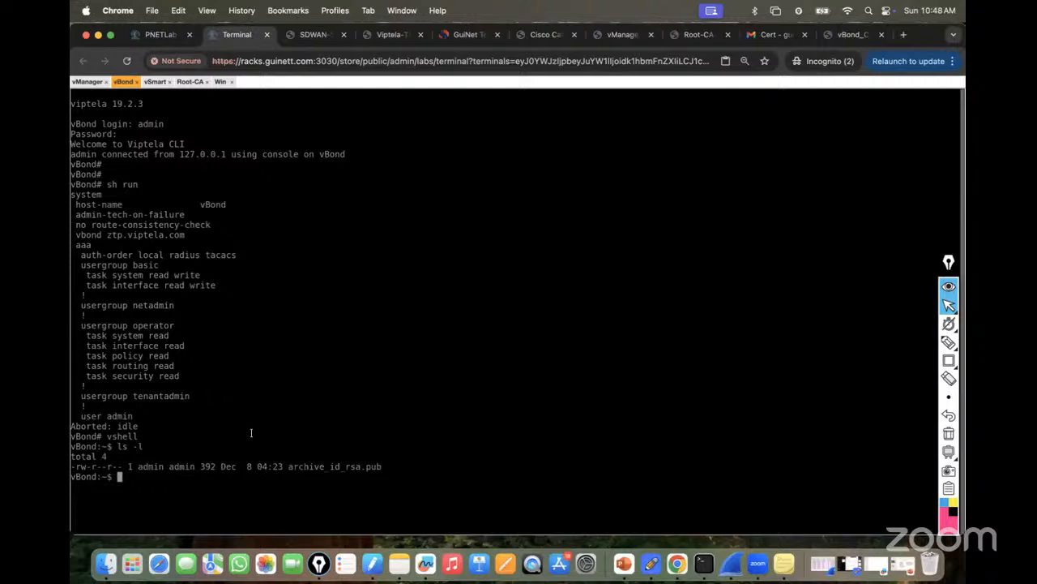
{"action": "key", "text": "super+v"}
{"action": "key", "text": "Return"}
{"action": "type", "text": "ls -l"}
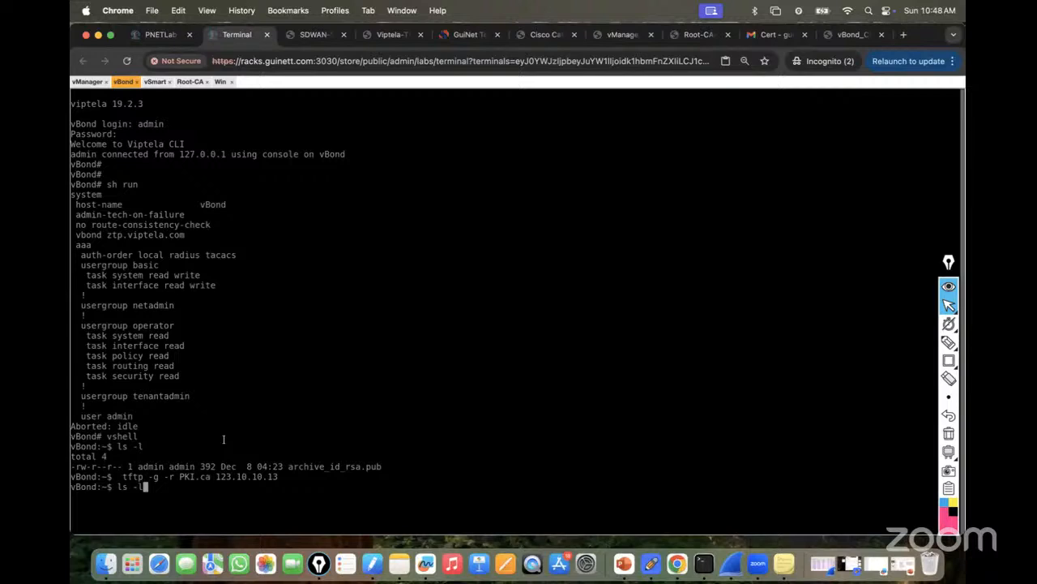
{"action": "key", "text": "Return"}
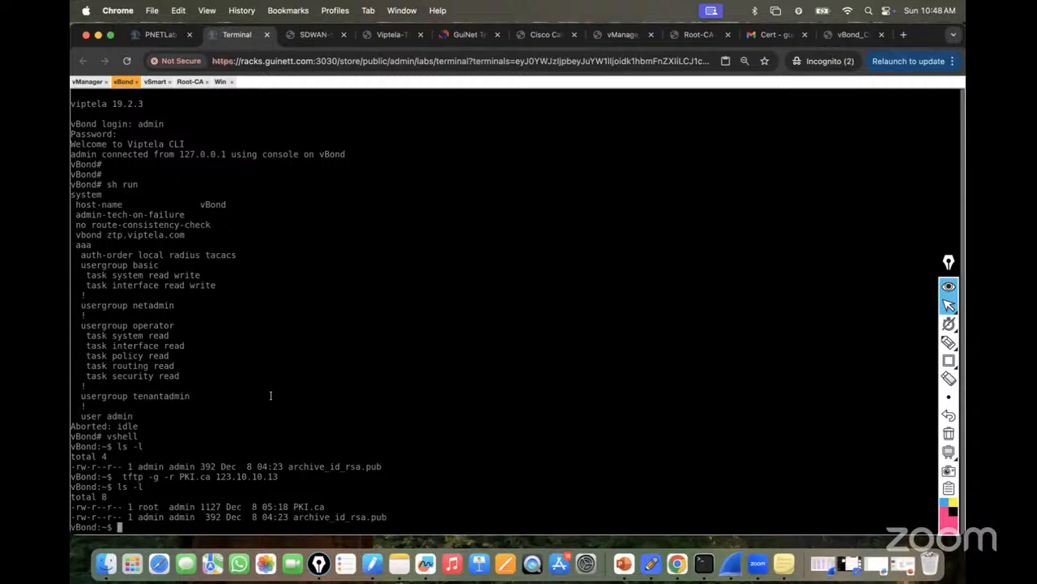
{"action": "type", "text": "exit"}
{"action": "key", "text": "Return"}
{"action": "key", "text": "Return"}
{"action": "key", "text": "Return"}
{"action": "key", "text": "Return"}
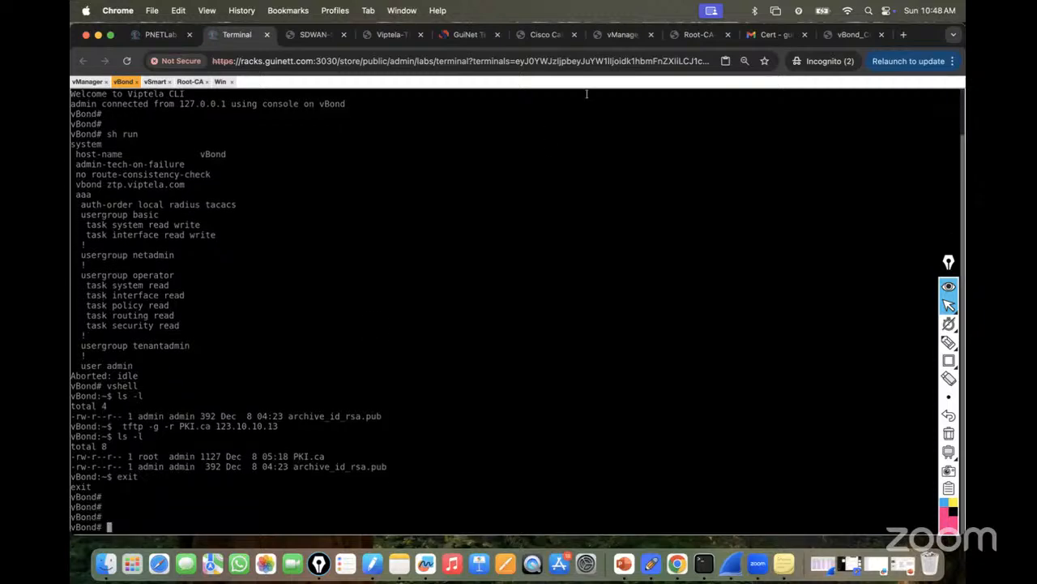
Install the root-cert-chain from PKI.ca on vBond using the guide's command.
{"action": "left_click", "coordinate": [838, 37]}
{"action": "scroll", "coordinate": [591, 269], "scroll_direction": "down", "scroll_amount": 5}
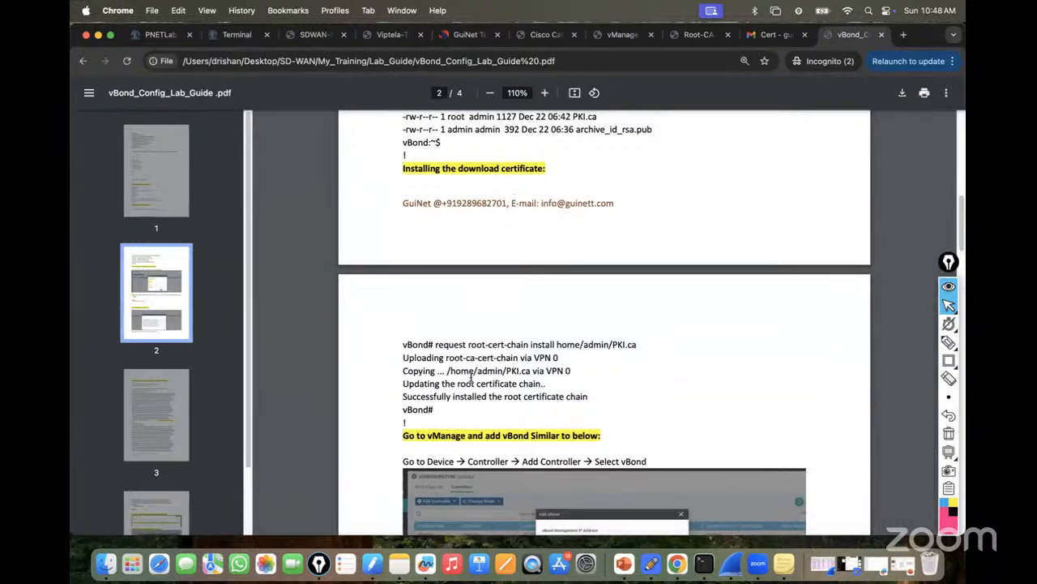
{"action": "left_click_drag", "start_coordinate": [438, 344], "coordinate": [639, 346]}
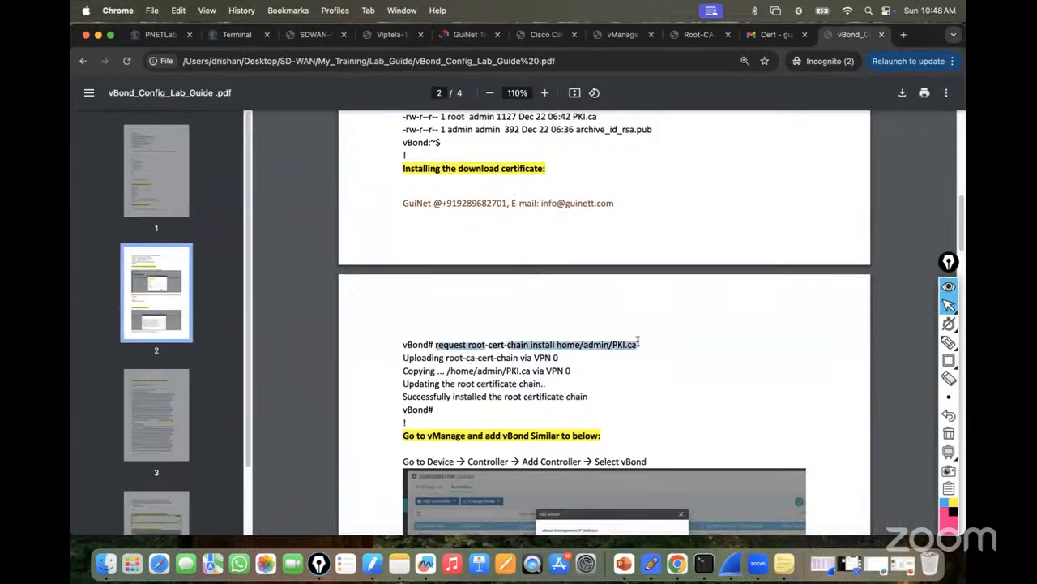
{"action": "right_click", "coordinate": [613, 345]}
{"action": "left_click", "coordinate": [631, 371]}
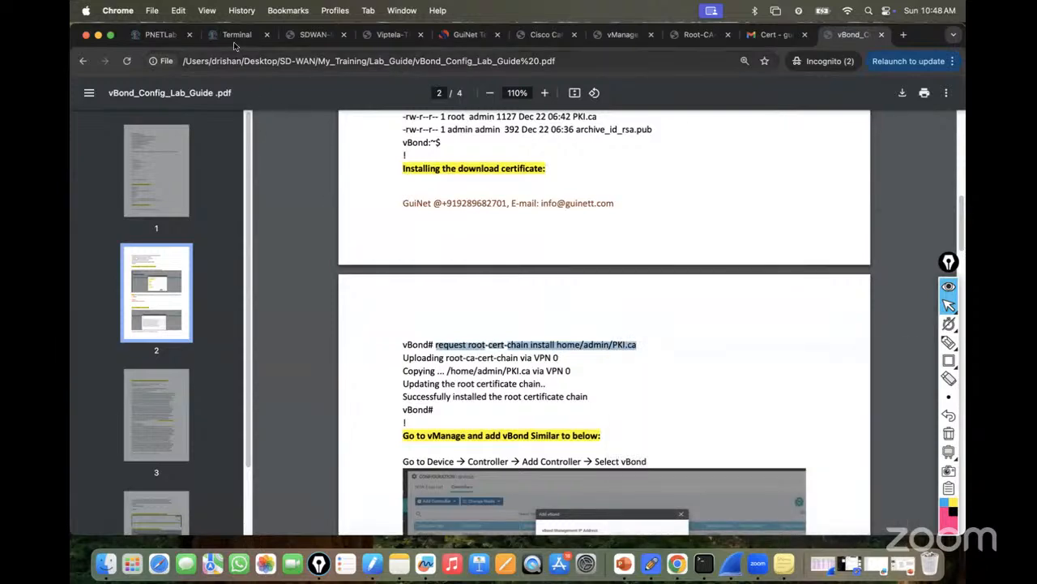
{"action": "left_click", "coordinate": [237, 34]}
{"action": "key", "text": "super+v"}
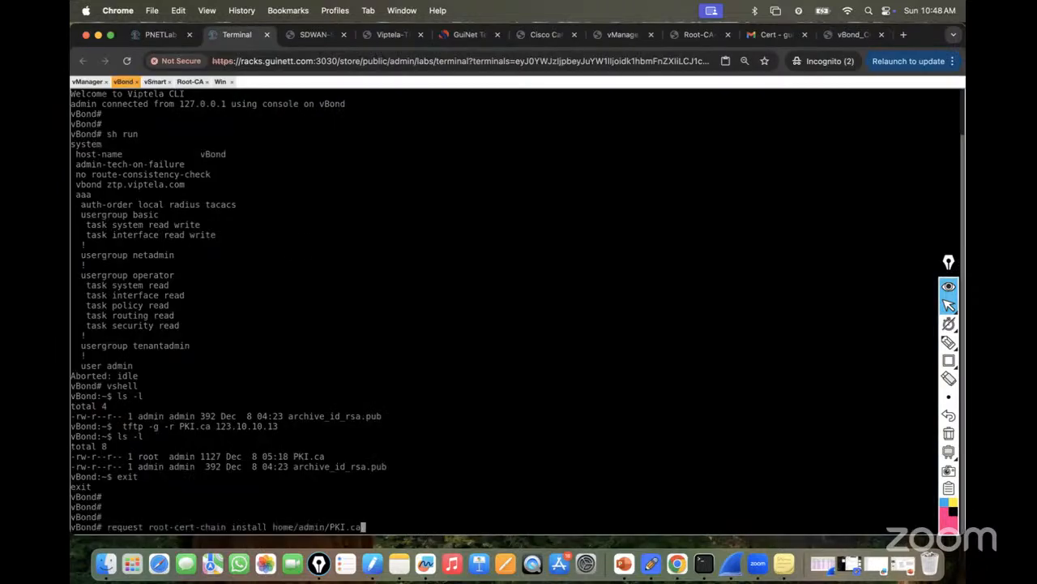
{"action": "key", "text": "Return"}
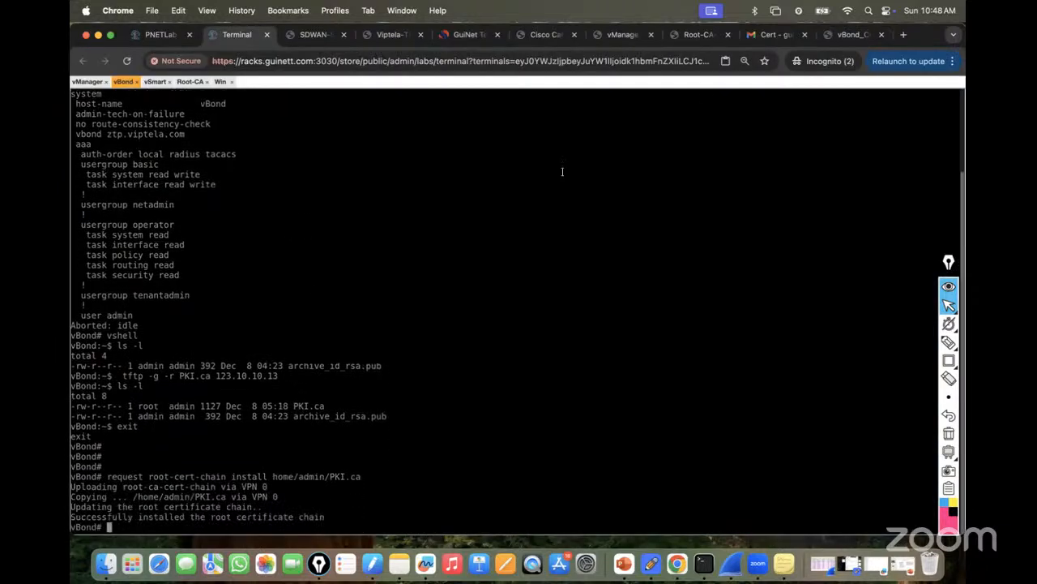
Scroll the lab guide to page 2's 'Go to vManage and add vBond' section.
{"action": "left_click", "coordinate": [851, 34]}
{"action": "scroll", "coordinate": [651, 315], "scroll_direction": "down", "scroll_amount": 2}
{"action": "scroll", "coordinate": [651, 315], "scroll_direction": "down", "scroll_amount": 3}
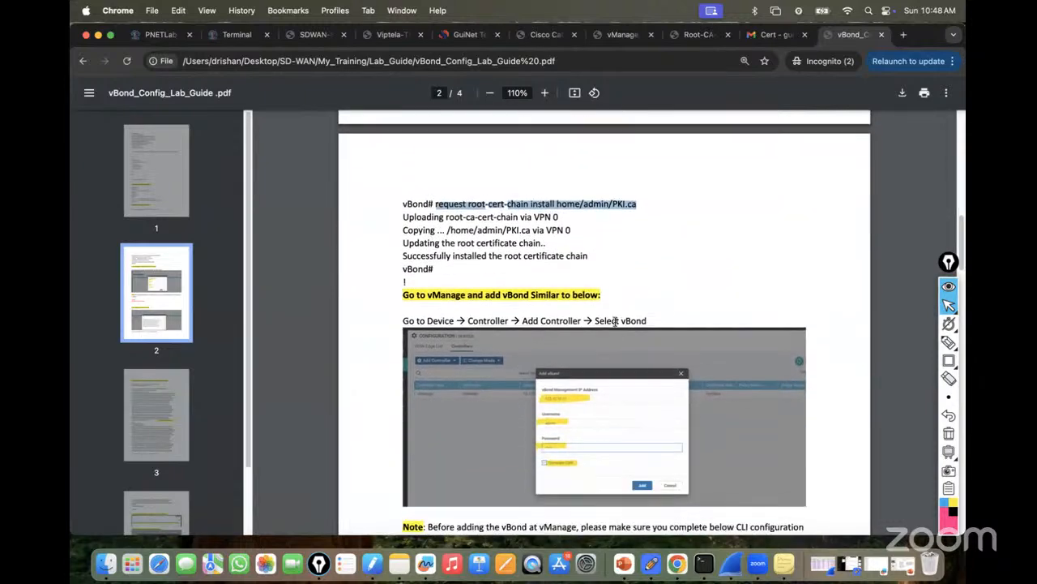
{"action": "left_click_drag", "start_coordinate": [399, 316], "coordinate": [697, 317]}
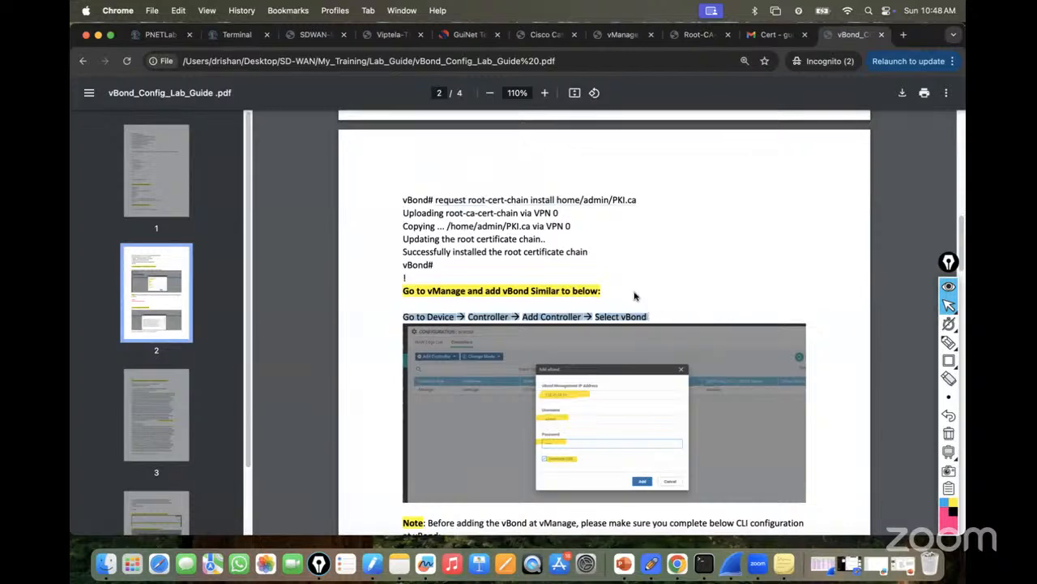
{"action": "scroll", "coordinate": [634, 293], "scroll_direction": "up", "scroll_amount": 10}
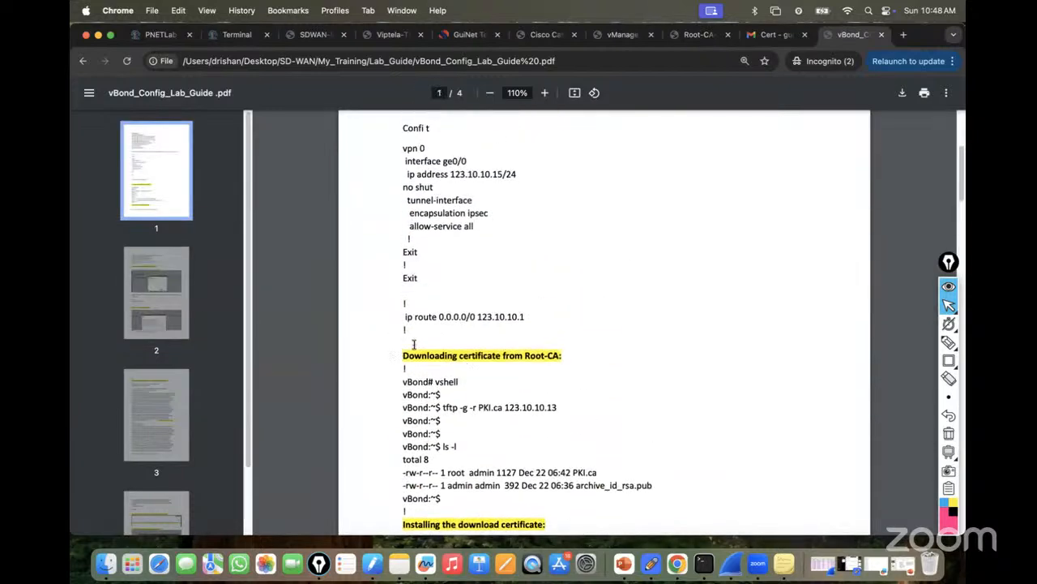
{"action": "scroll", "coordinate": [409, 190], "scroll_direction": "up", "scroll_amount": 1}
{"action": "left_click_drag", "start_coordinate": [404, 178], "coordinate": [502, 243]}
{"action": "scroll", "coordinate": [401, 330], "scroll_direction": "down", "scroll_amount": 1}
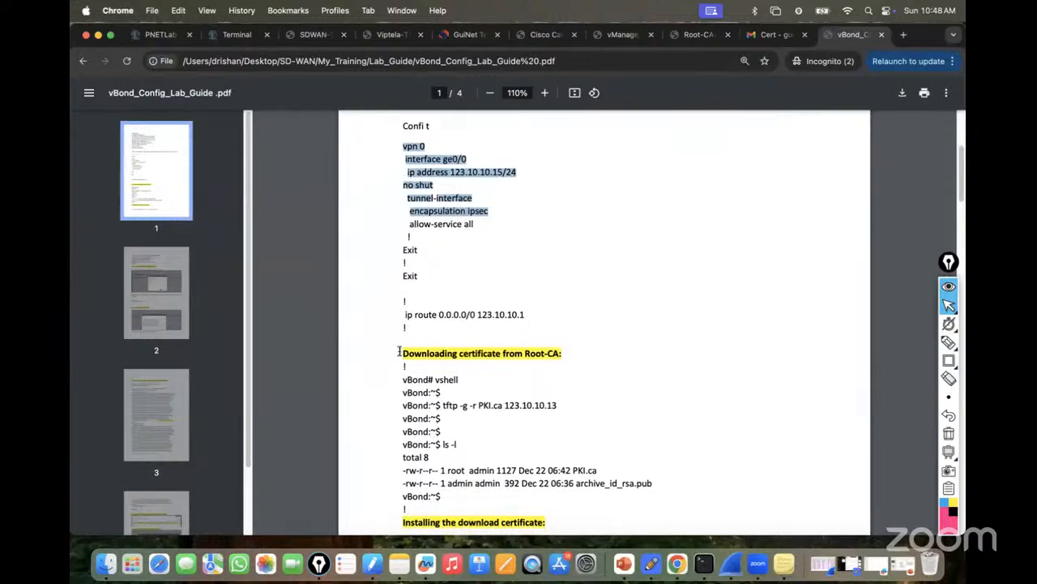
{"action": "left_click_drag", "start_coordinate": [400, 353], "coordinate": [546, 353]}
{"action": "scroll", "coordinate": [579, 320], "scroll_direction": "down", "scroll_amount": 10}
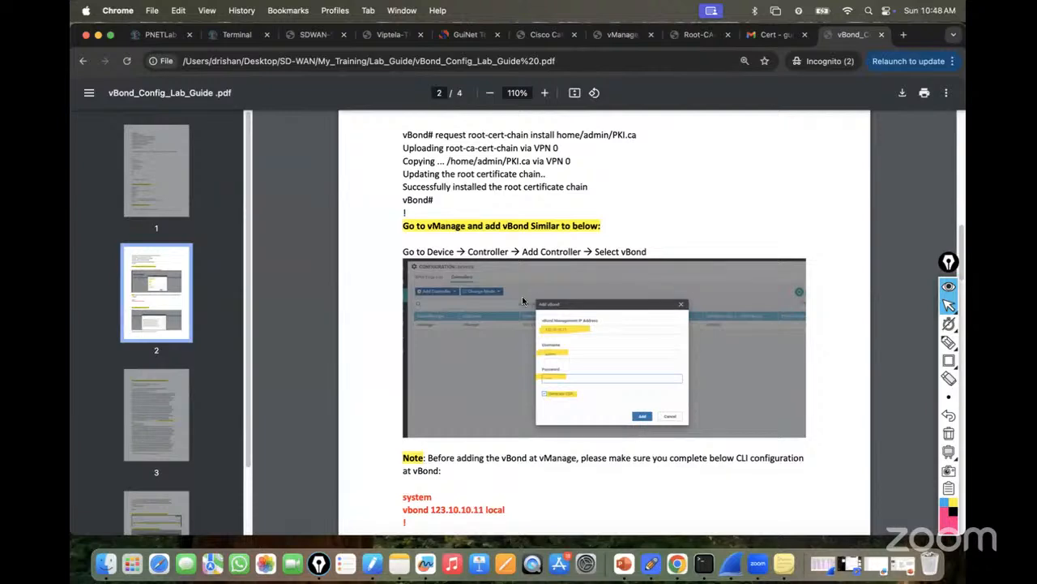
In vManage Configuration > Devices > Controllers, open Add Controller > vBond, then return to the vBond console.
{"action": "left_click", "coordinate": [236, 35]}
{"action": "left_click", "coordinate": [220, 82]}
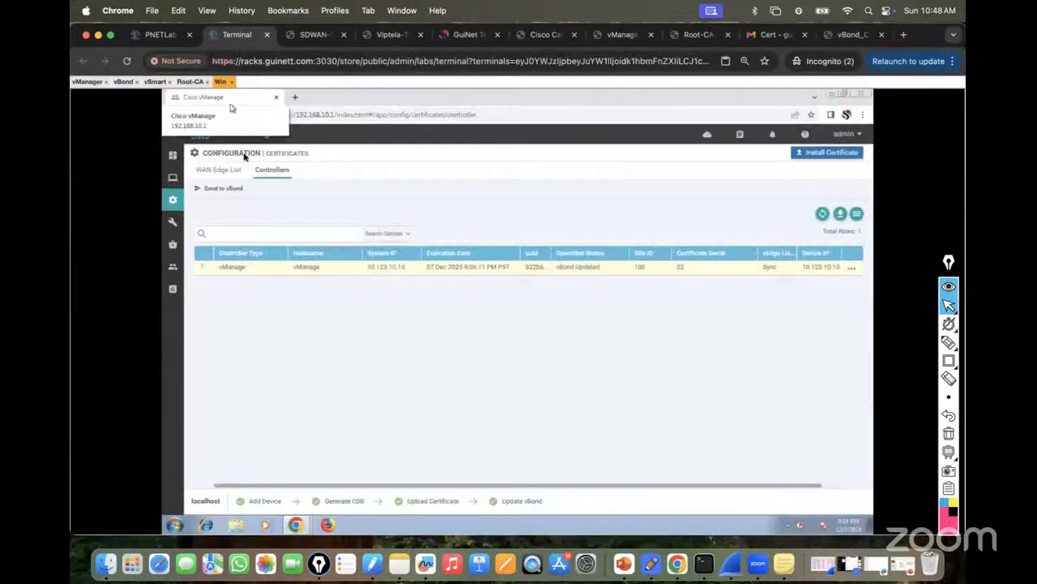
{"action": "mouse_move", "coordinate": [171, 209]}
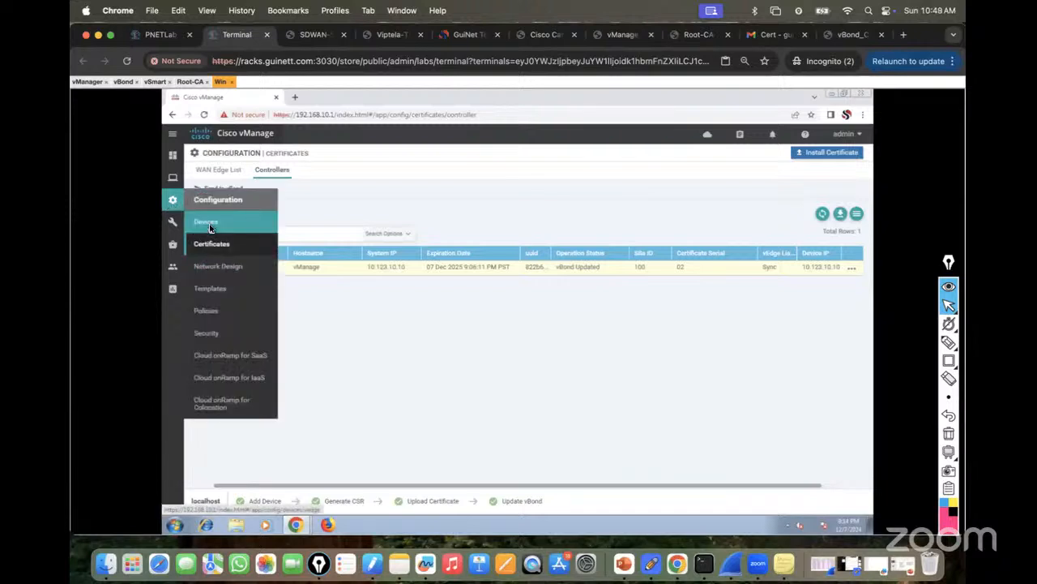
{"action": "left_click", "coordinate": [209, 228]}
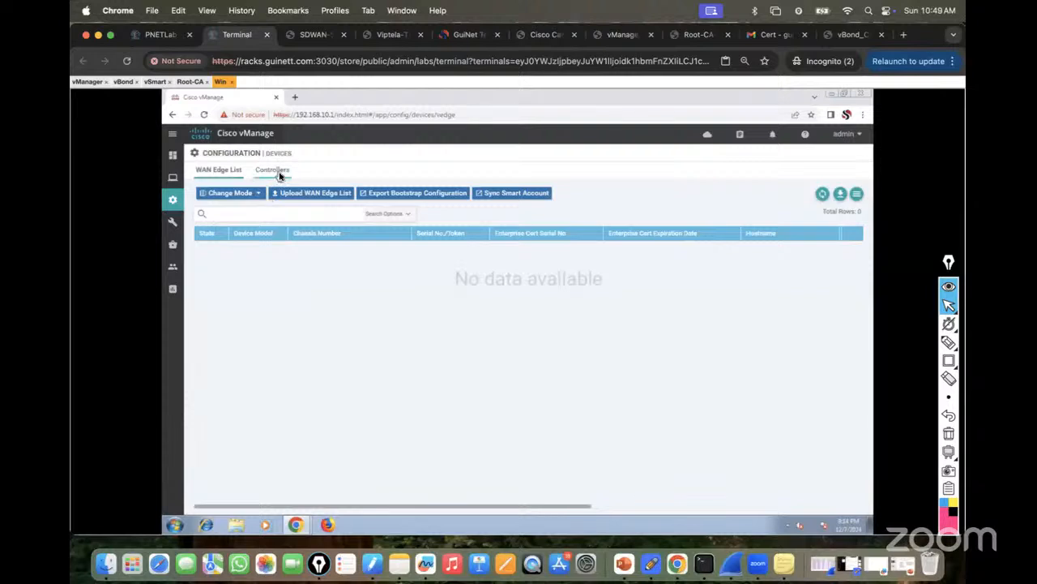
{"action": "left_click", "coordinate": [272, 171]}
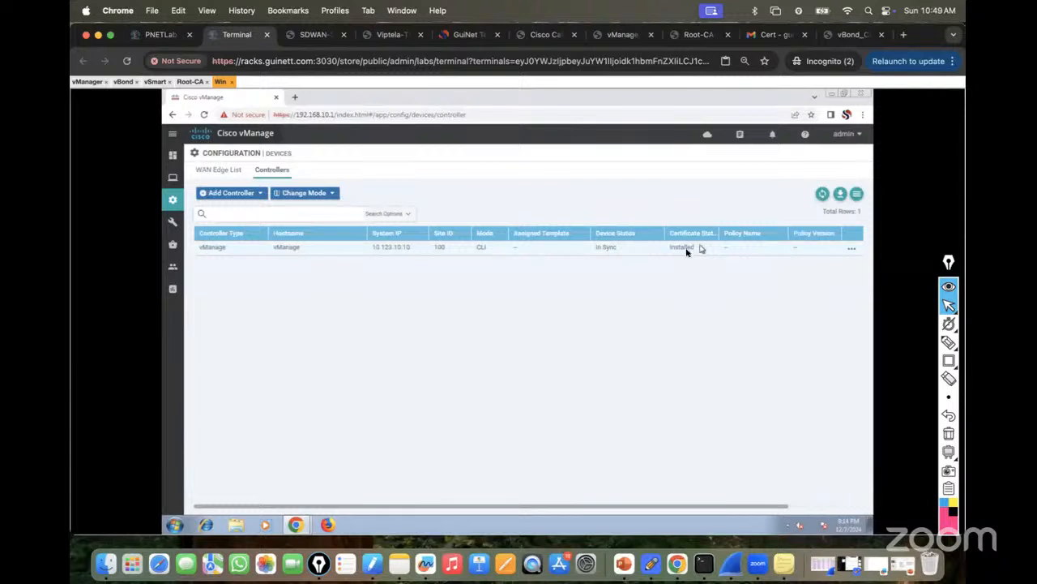
{"action": "left_click", "coordinate": [256, 195]}
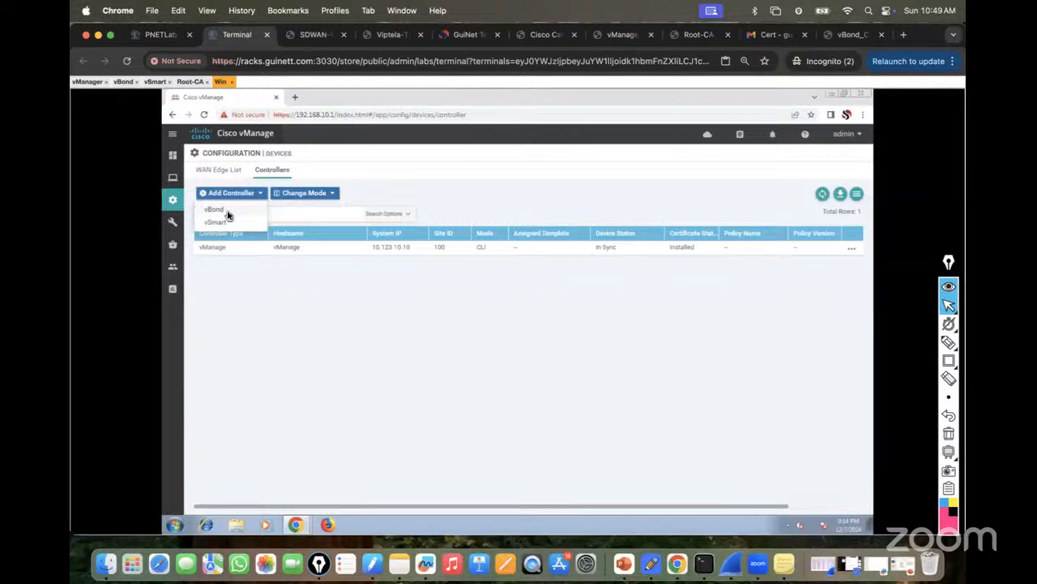
{"action": "left_click", "coordinate": [227, 213]}
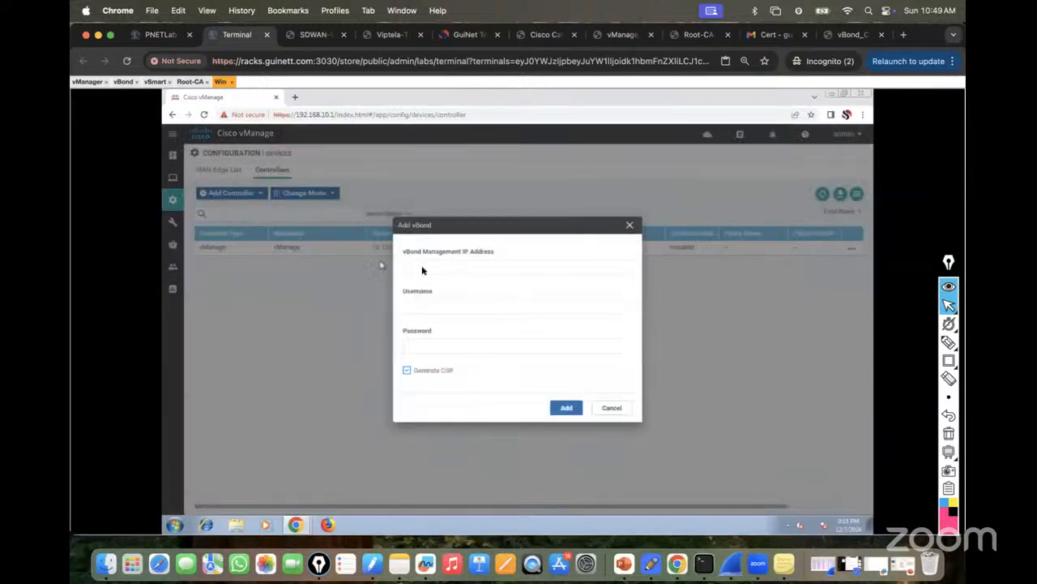
{"action": "left_click", "coordinate": [433, 266]}
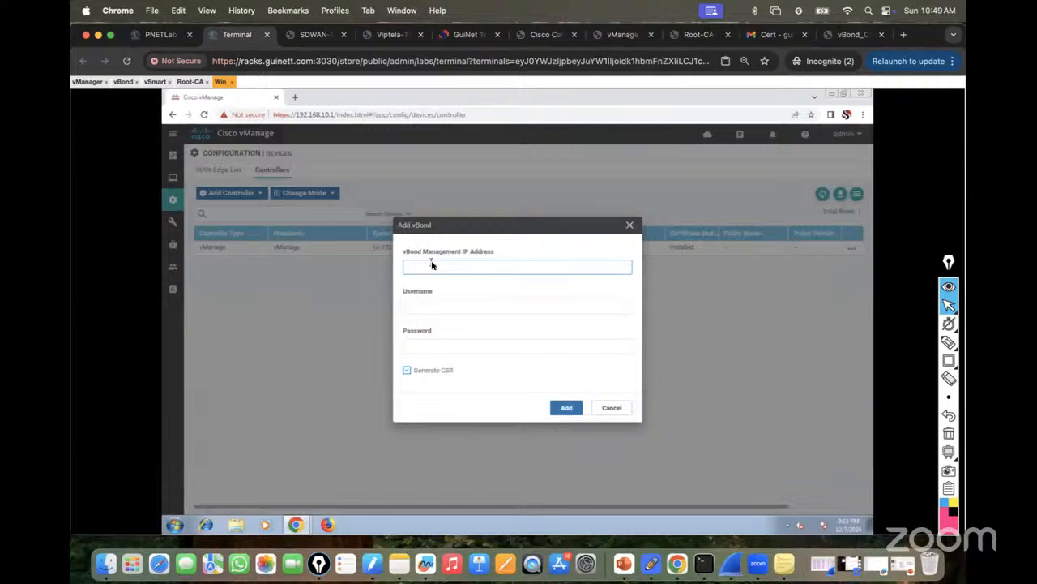
{"action": "left_click", "coordinate": [123, 81]}
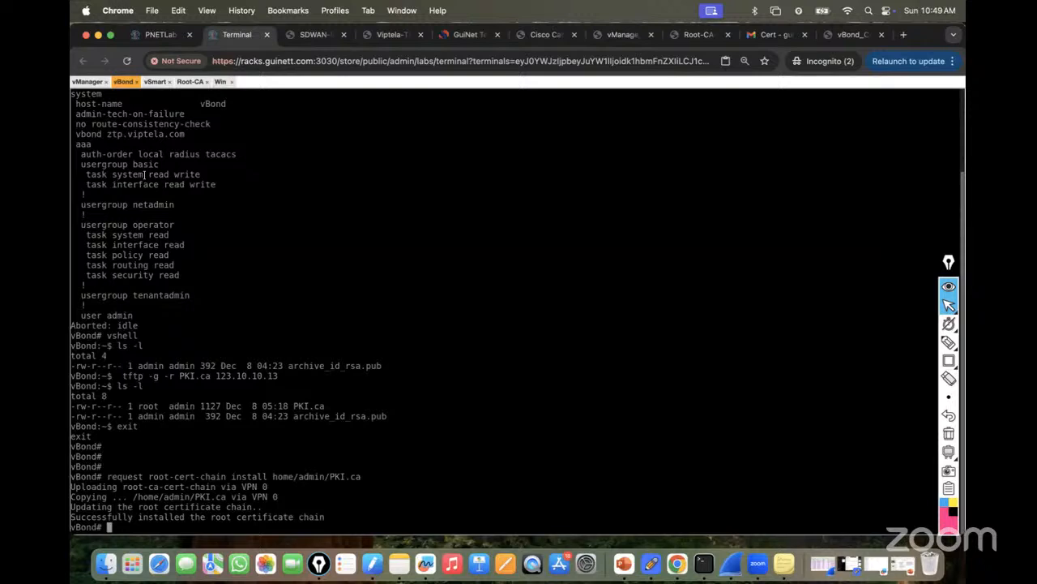
Fill the Add vBond form with IP 123.10.10.11, username admin and the password.
{"action": "left_click", "coordinate": [219, 82]}
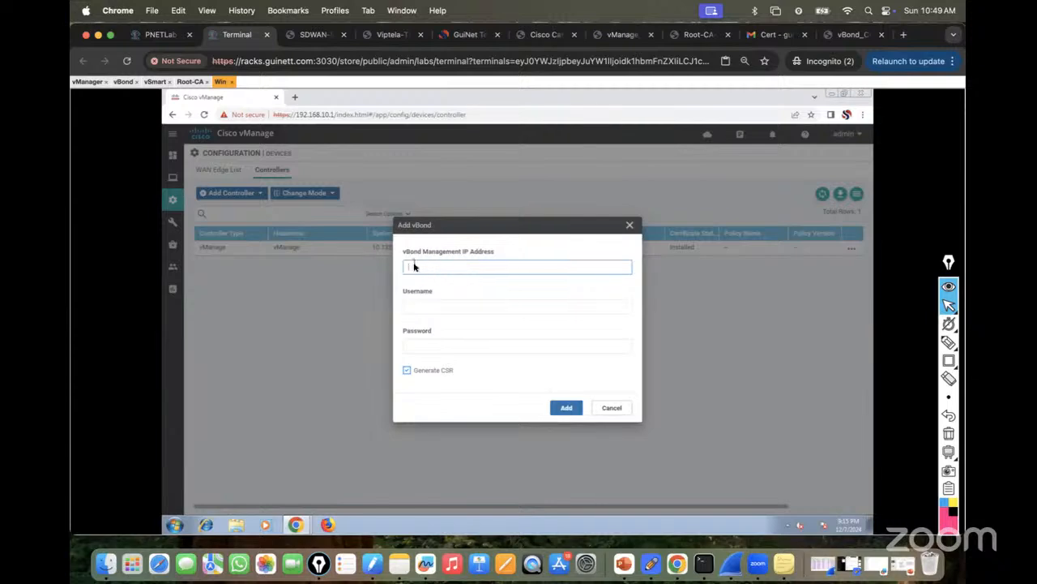
{"action": "left_click", "coordinate": [160, 34]}
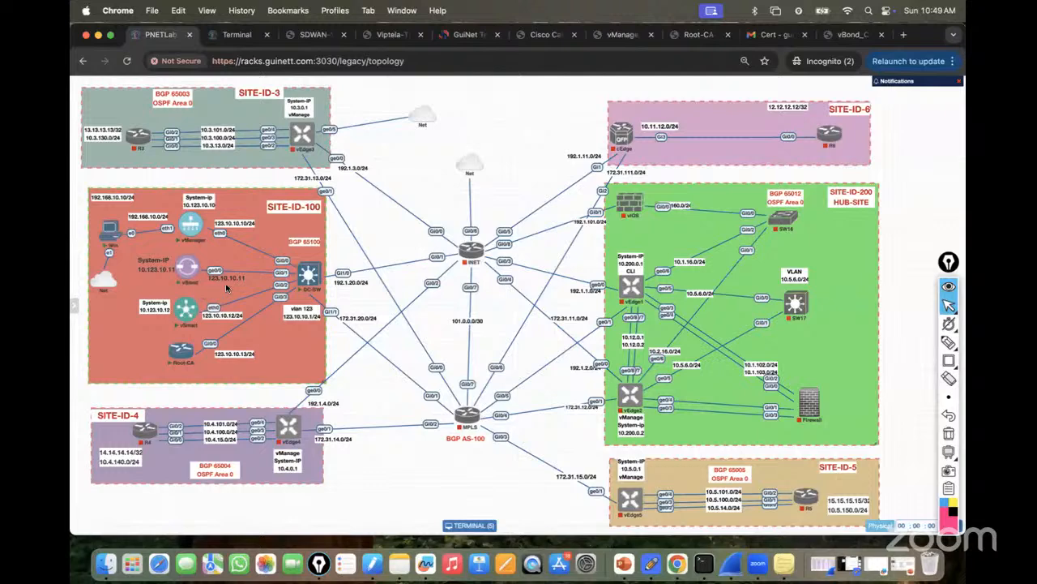
{"action": "left_click", "coordinate": [237, 35]}
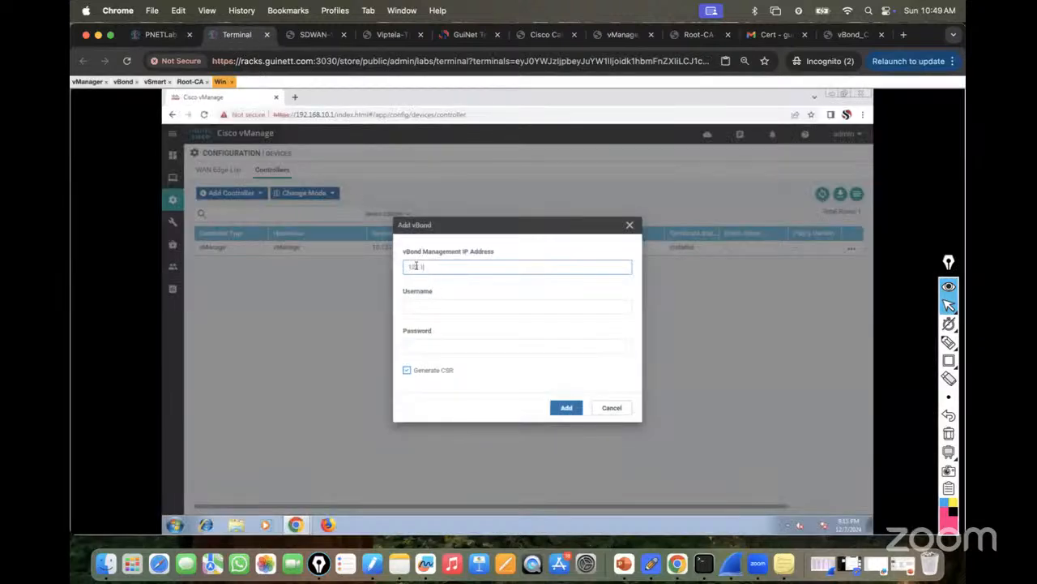
{"action": "type", "text": "10.10.11"}
{"action": "left_click", "coordinate": [415, 307]}
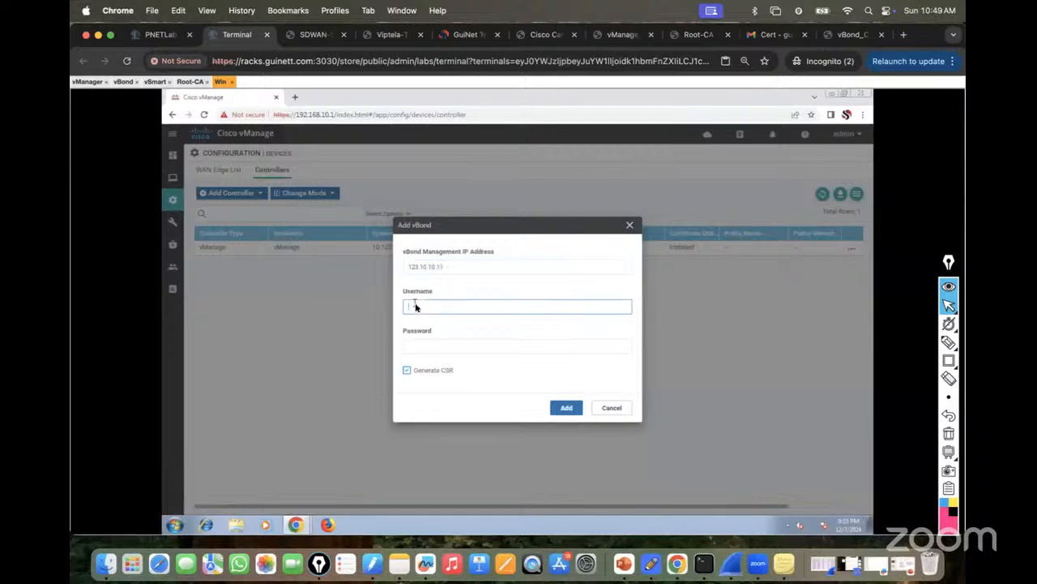
{"action": "type", "text": "admin"}
{"action": "key", "text": "Tab"}
{"action": "type", "text": "admin"}
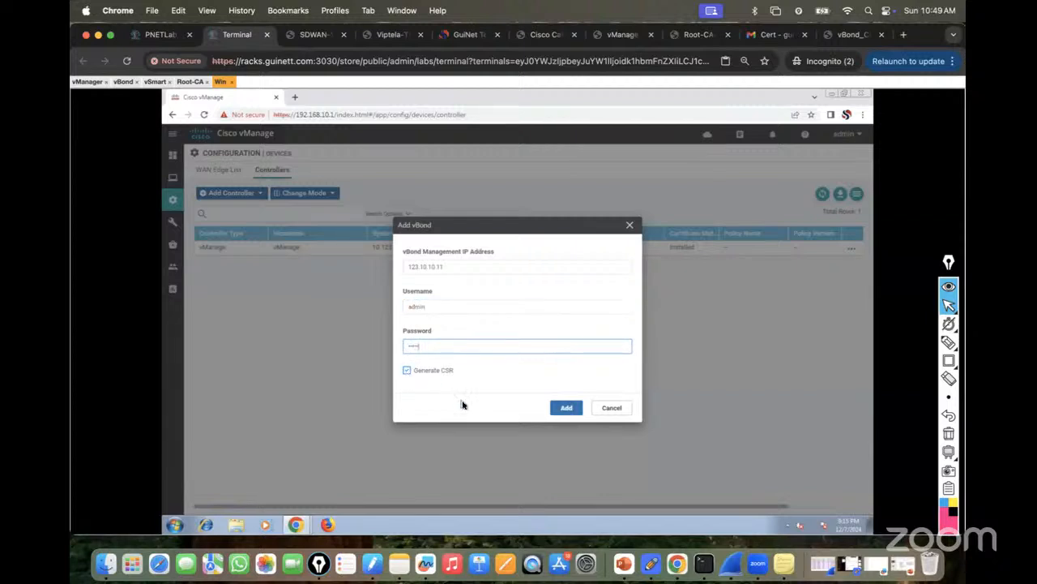
Add the vBond with Generate CSR on; vManage reports 'Cannot add vEdge as a controller'.
{"action": "left_click", "coordinate": [406, 371]}
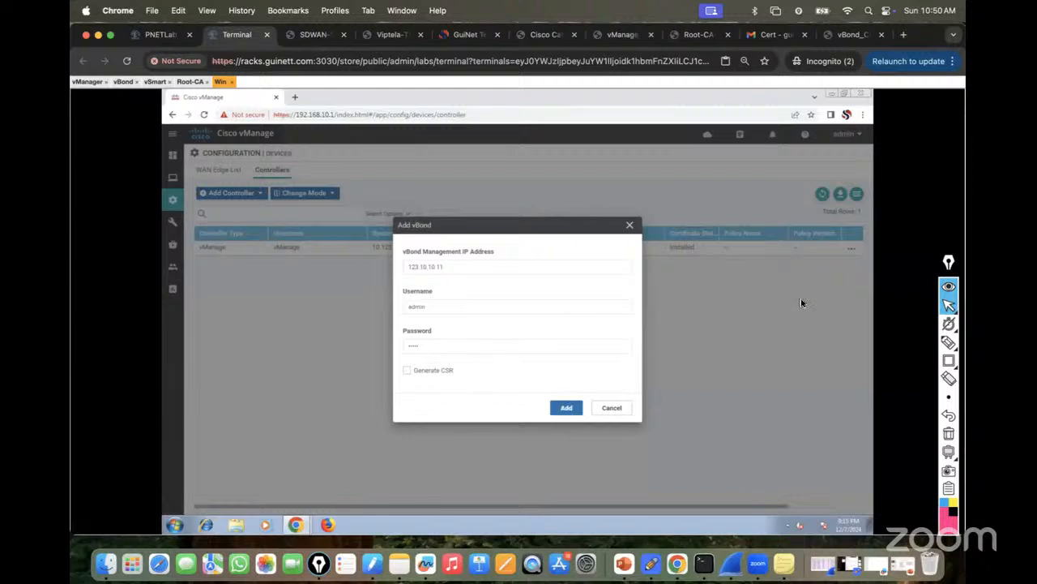
{"action": "left_click", "coordinate": [407, 371]}
{"action": "left_click", "coordinate": [565, 408]}
{"action": "left_click", "coordinate": [565, 411]}
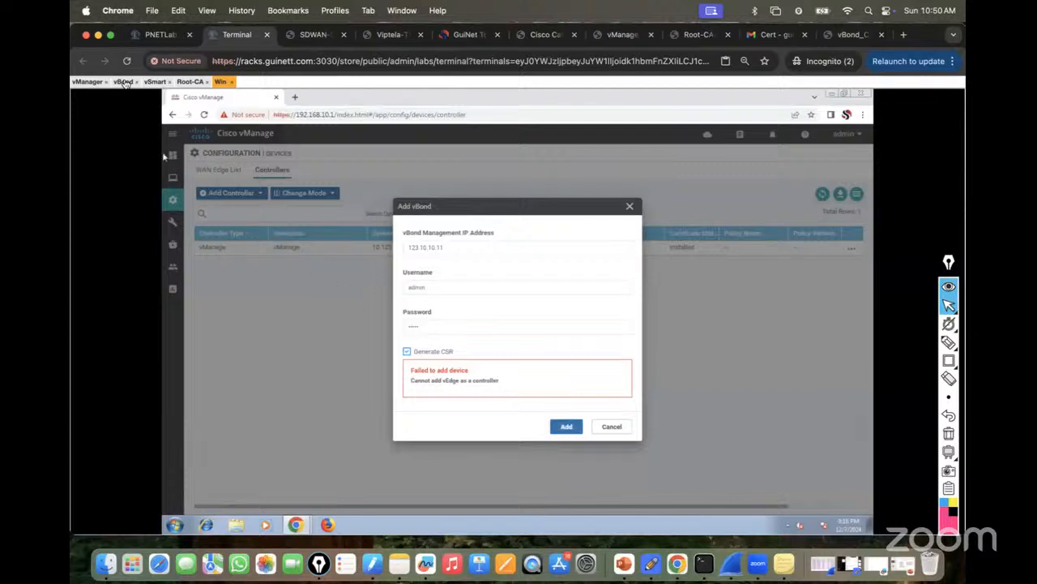
{"action": "left_click", "coordinate": [124, 82]}
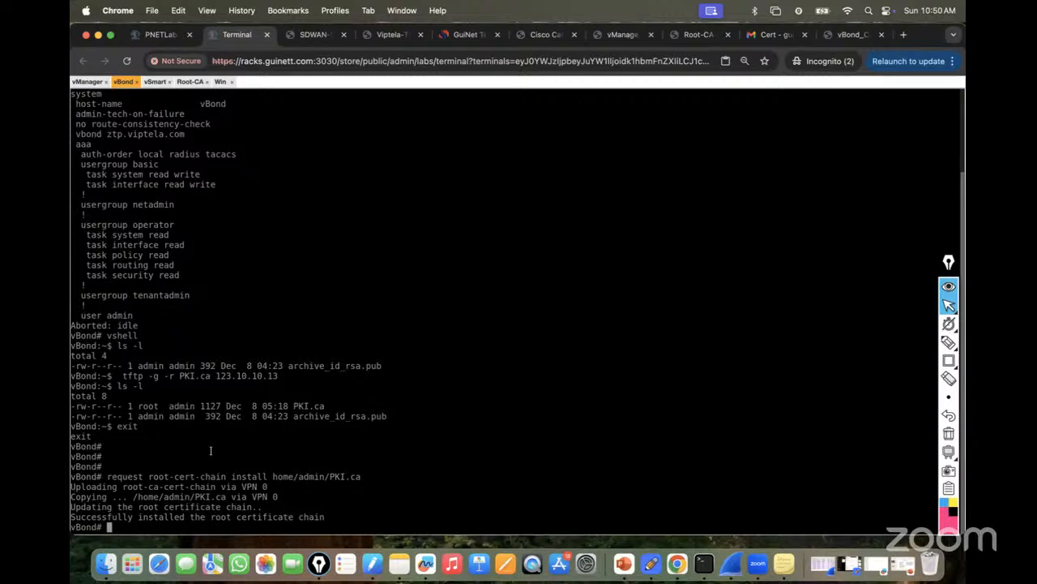
In vBond config system mode, set system-ip 10.123.10.11 and site-id 100.
{"action": "type", "text": "conf t"}
{"action": "key", "text": "Return"}
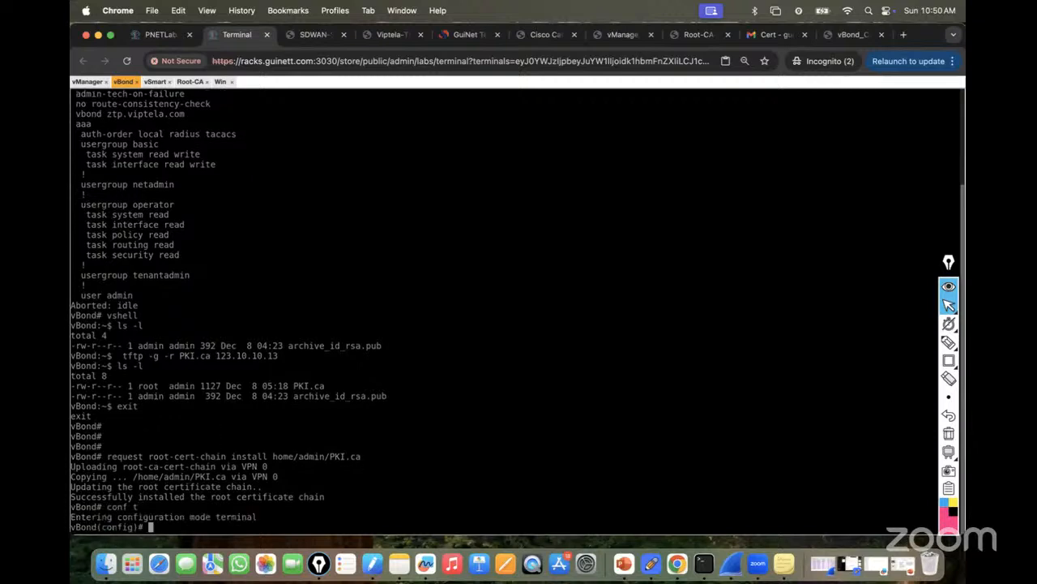
{"action": "type", "text": "system"}
{"action": "key", "text": "Return"}
{"action": "type", "text": "system-ip 1"}
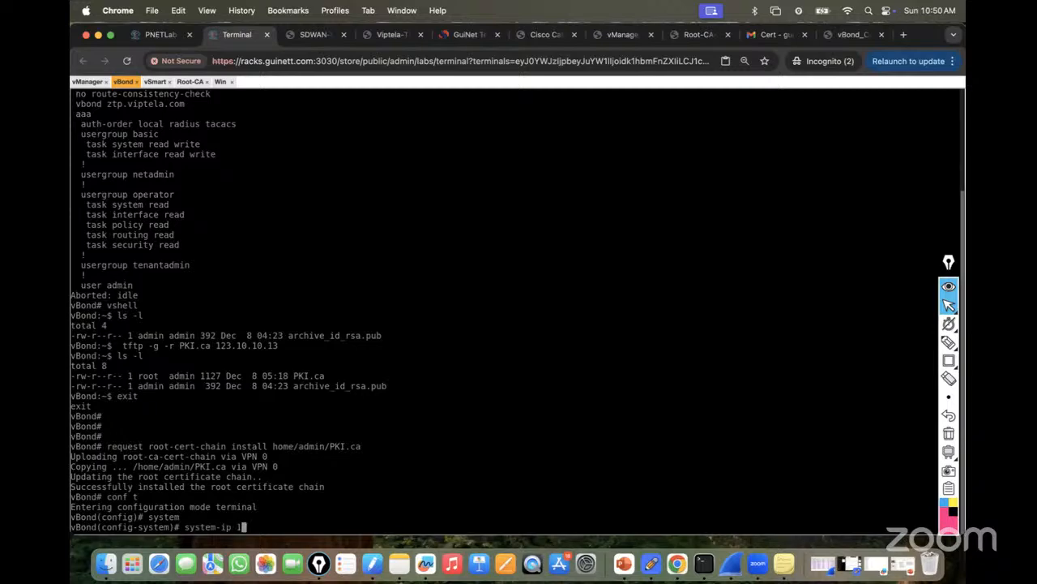
{"action": "type", "text": "0.123.10.11"}
{"action": "left_click", "coordinate": [150, 36]}
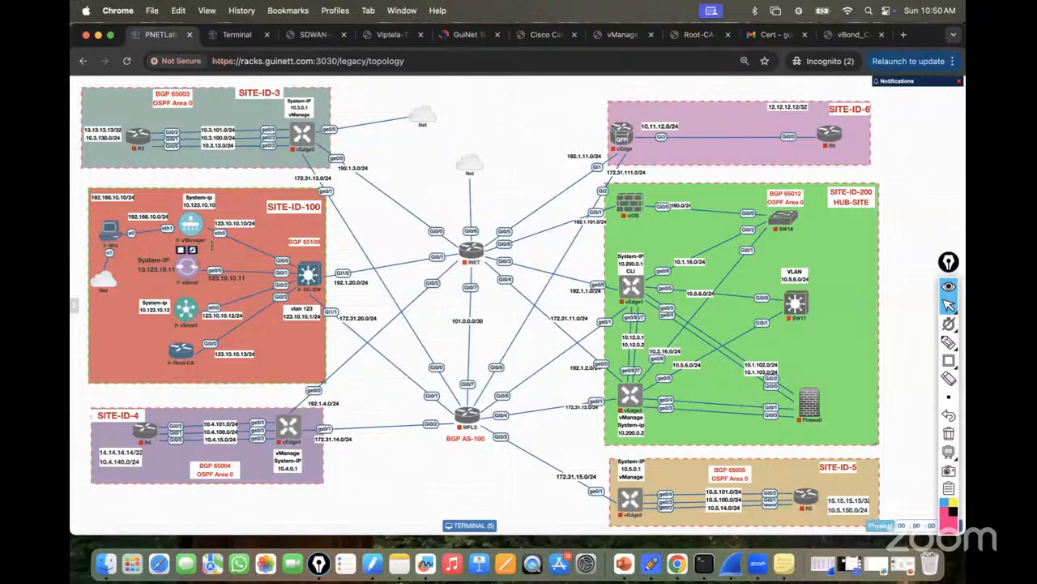
{"action": "left_click", "coordinate": [242, 35]}
{"action": "key", "text": "Return"}
{"action": "type", "text": "si"}
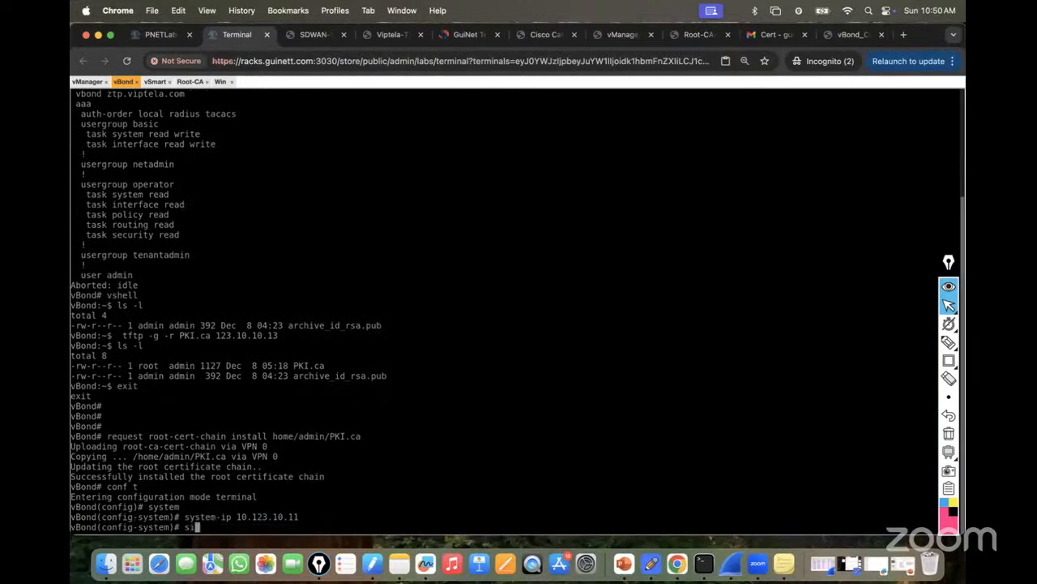
{"action": "type", "text": "te-id 100"}
{"action": "key", "text": "Return"}
Set organization-name lab and host-name vBond, then type vbond 123.10.10.11 local.
{"action": "type", "text": "organization-name lab"}
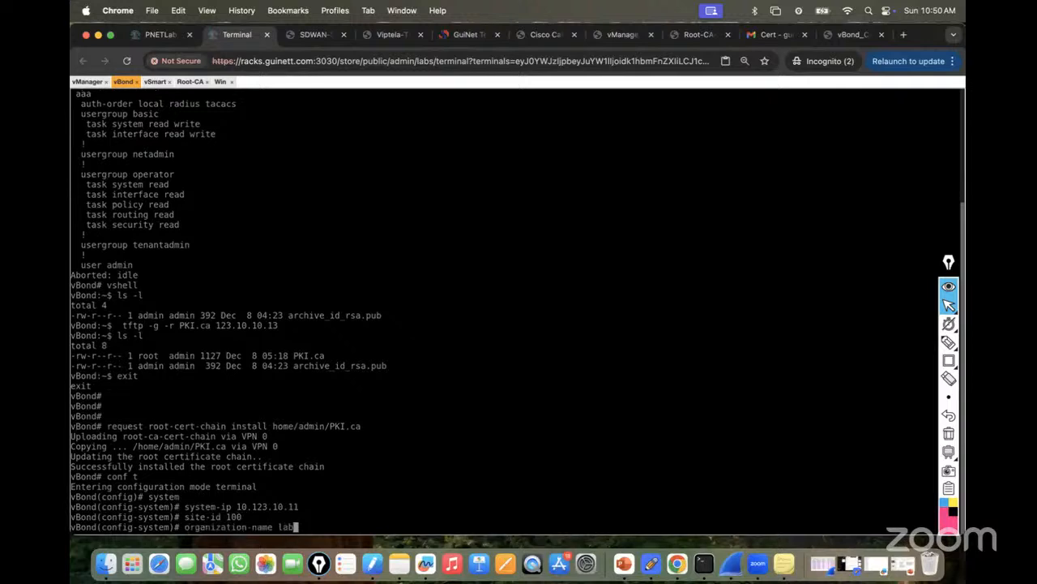
{"action": "key", "text": "Return"}
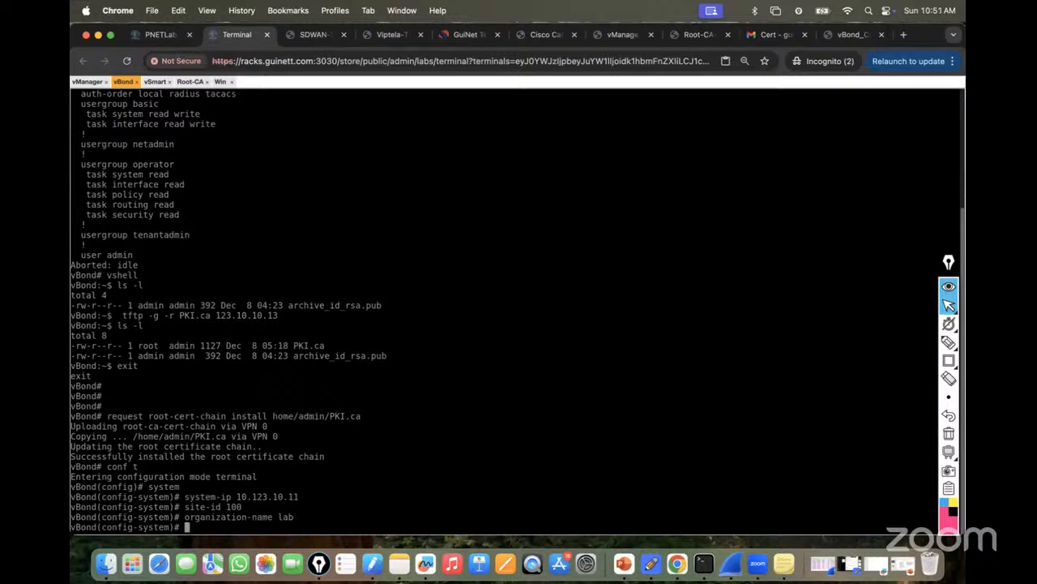
{"action": "type", "text": "host-name vBond"}
{"action": "key", "text": "Return"}
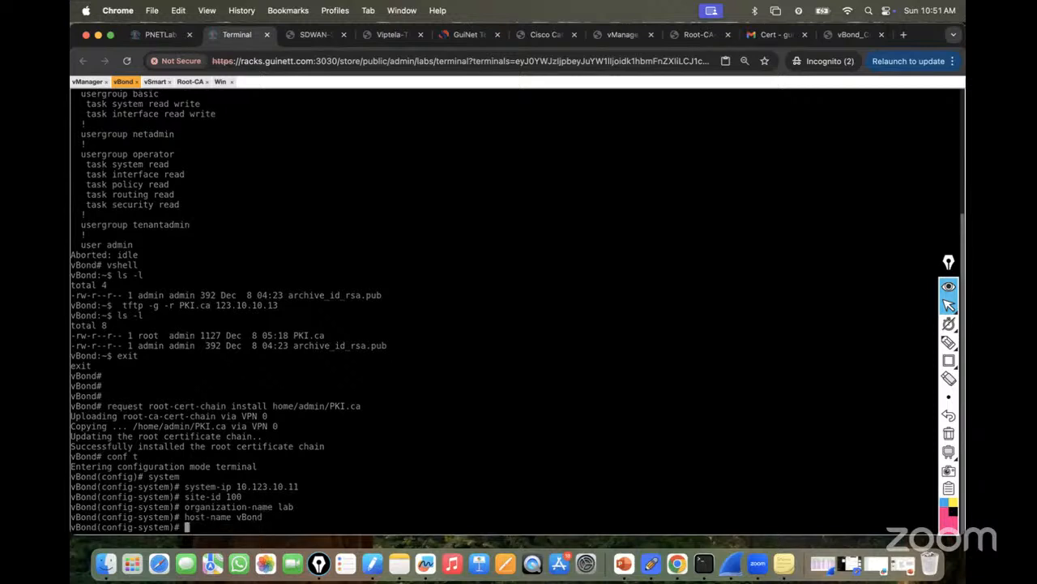
{"action": "type", "text": "vbond"}
{"action": "type", "text": "123."}
{"action": "key", "text": "BackSpace"}
{"action": "key", "text": "BackSpace"}
{"action": "key", "text": "BackSpace"}
{"action": "key", "text": "BackSpace"}
{"action": "type", "text": "123.10.10.11 ?"}
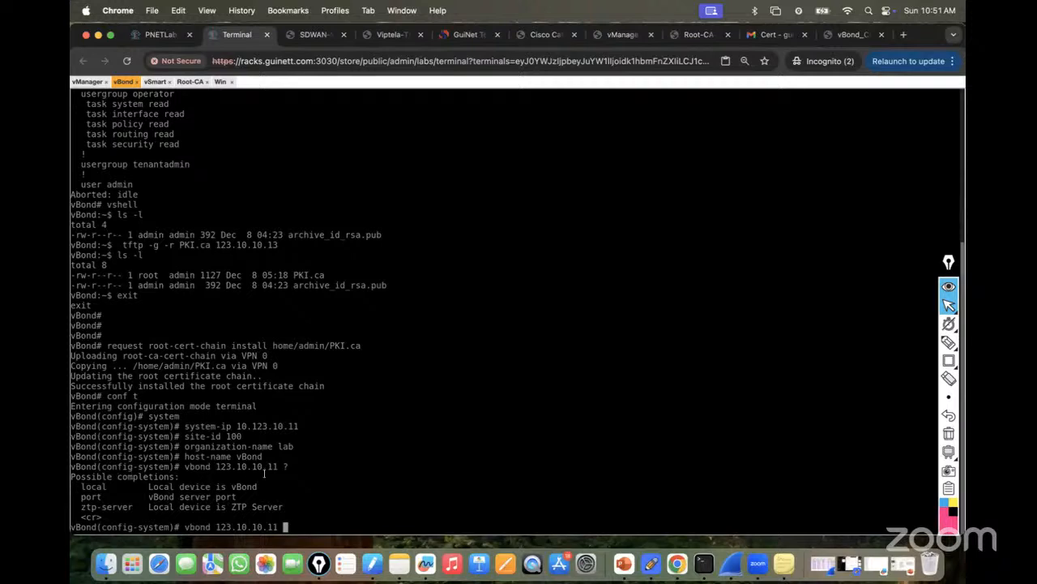
{"action": "type", "text": "local"}
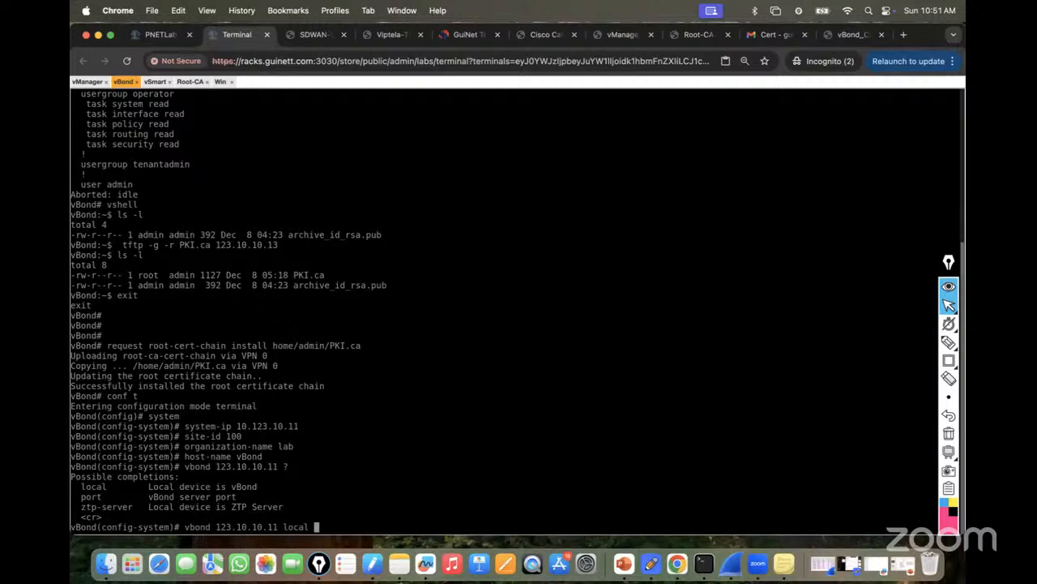
Enter vbond 123.10.10.11 local on vBond and commit the configuration.
{"action": "key", "text": "Return"}
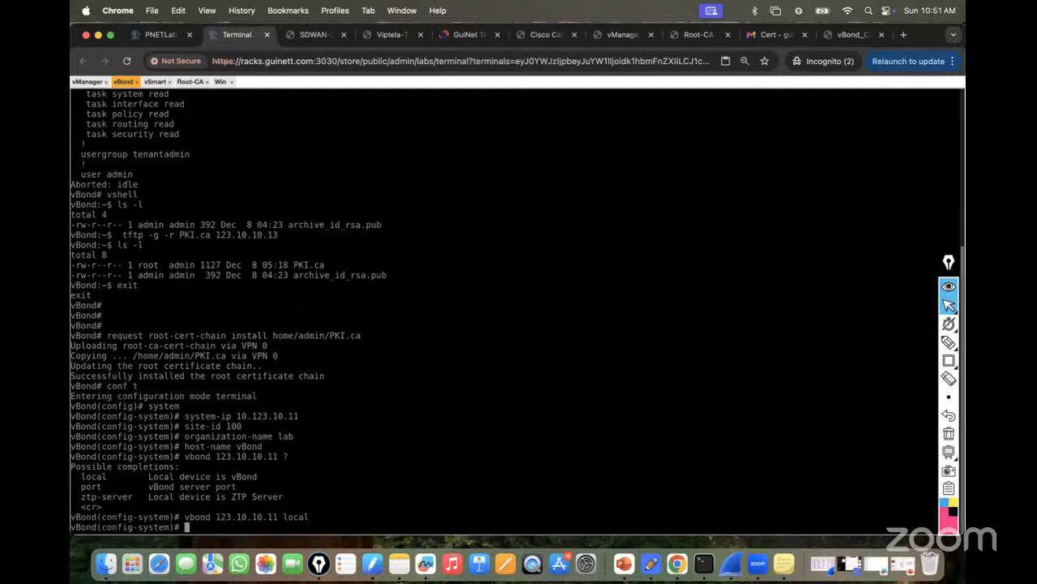
{"action": "type", "text": "commit"}
{"action": "key", "text": "Return"}
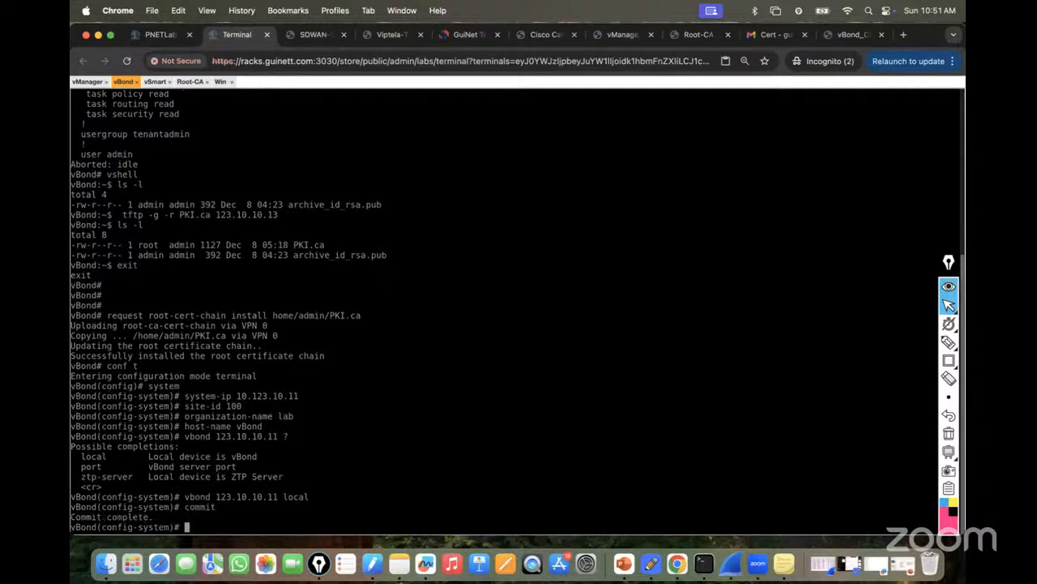
{"action": "key", "text": "ctrl+z"}
{"action": "key", "text": "Return"}
{"action": "key", "text": "Return"}
Check the vbond local line in show running-config system, then confirm adding vBond in vManage.
{"action": "type", "text": "sh "}
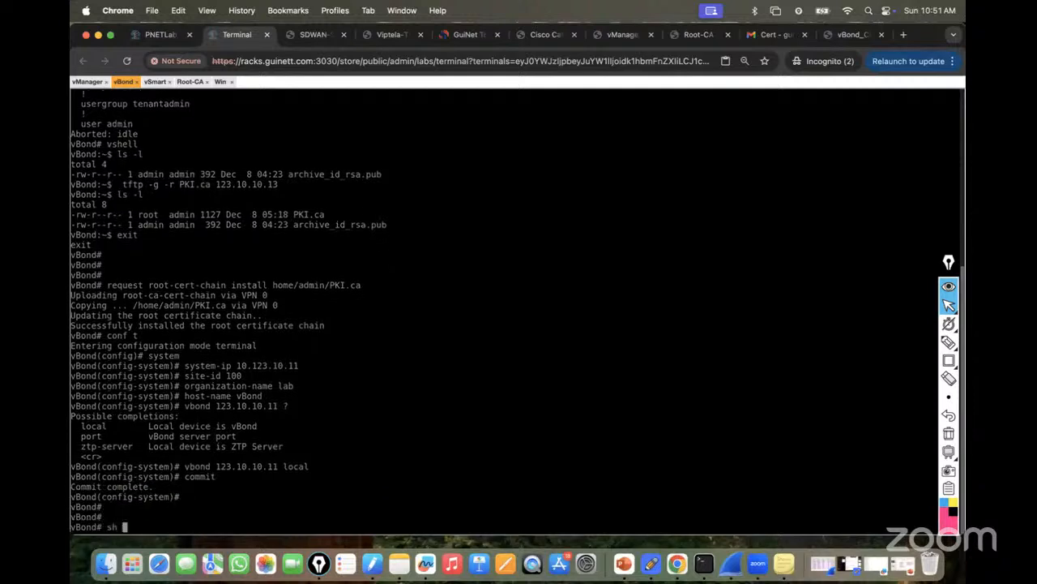
{"action": "type", "text": "run sys"}
{"action": "key", "text": "Return"}
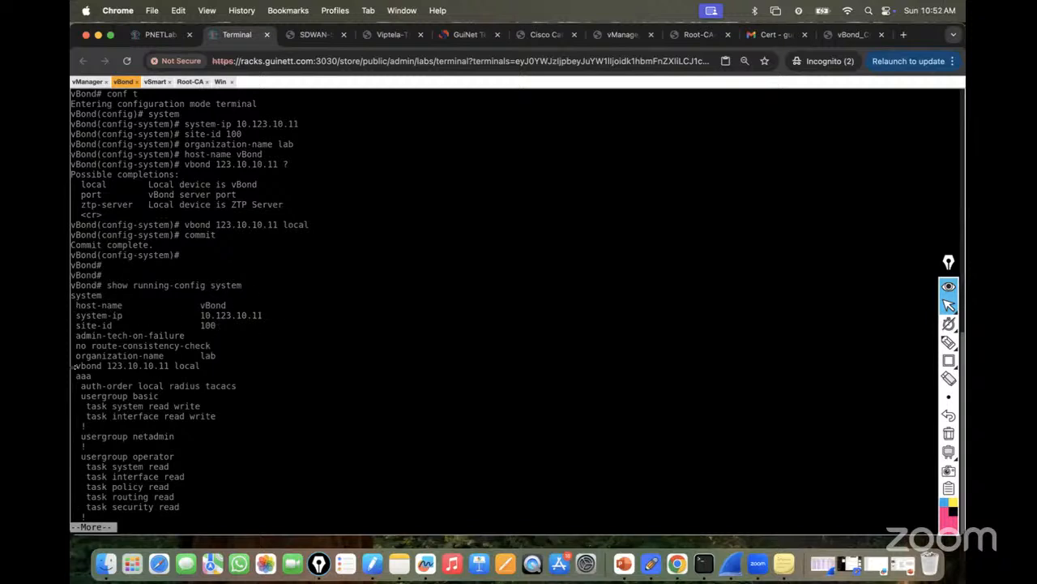
{"action": "left_click_drag", "start_coordinate": [79, 365], "coordinate": [209, 369]}
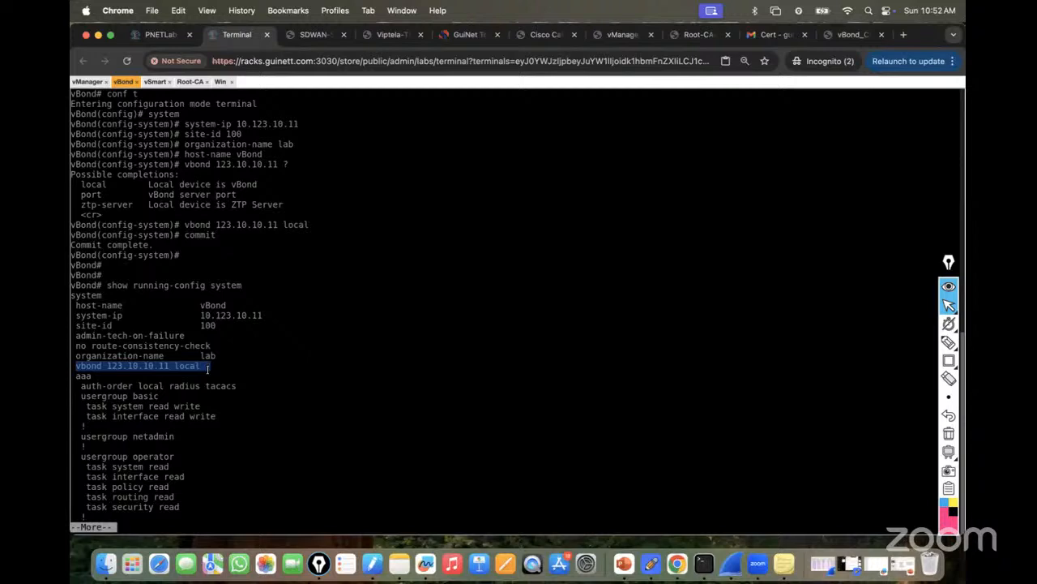
{"action": "left_click", "coordinate": [221, 82]}
{"action": "left_click", "coordinate": [564, 432]}
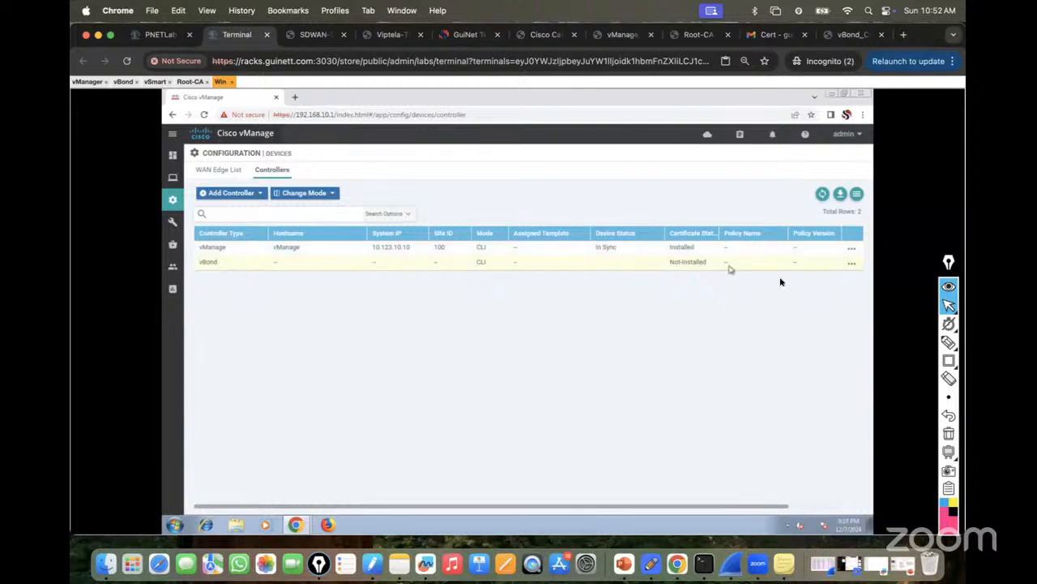
{"action": "left_click", "coordinate": [851, 262]}
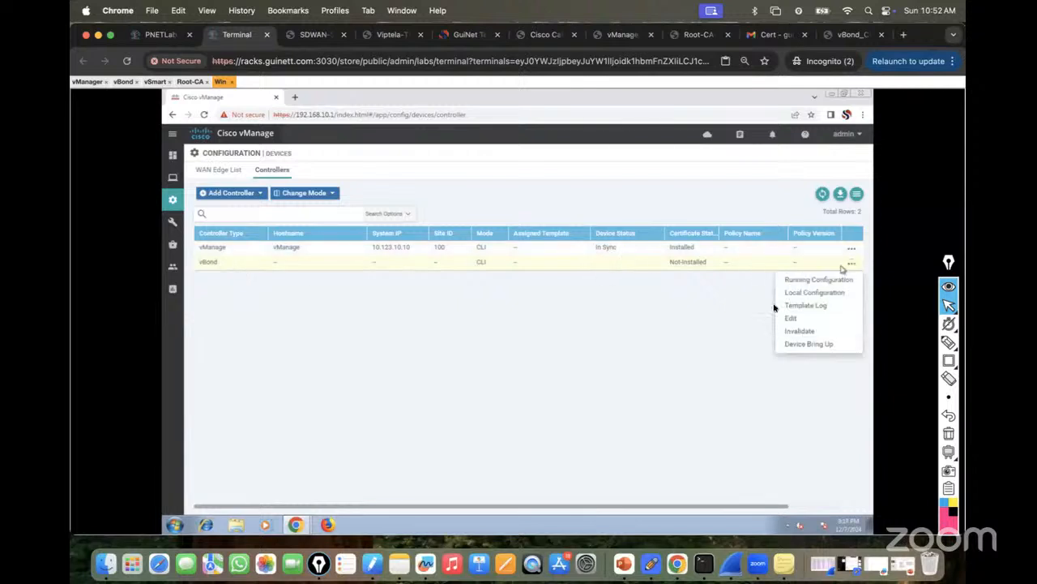
{"action": "left_click", "coordinate": [823, 279]}
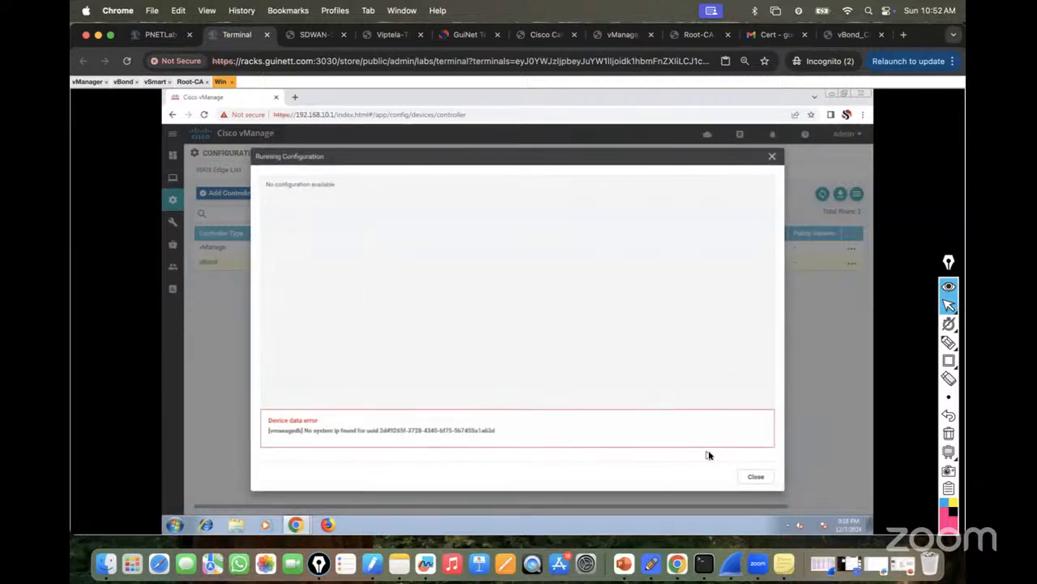
{"action": "left_click", "coordinate": [755, 477]}
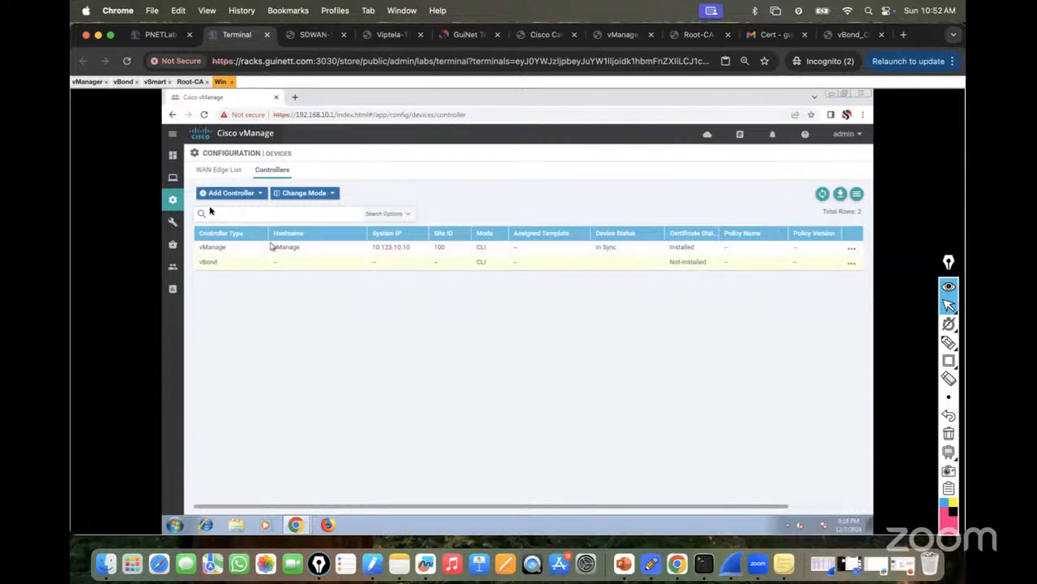
{"action": "mouse_move", "coordinate": [173, 203]}
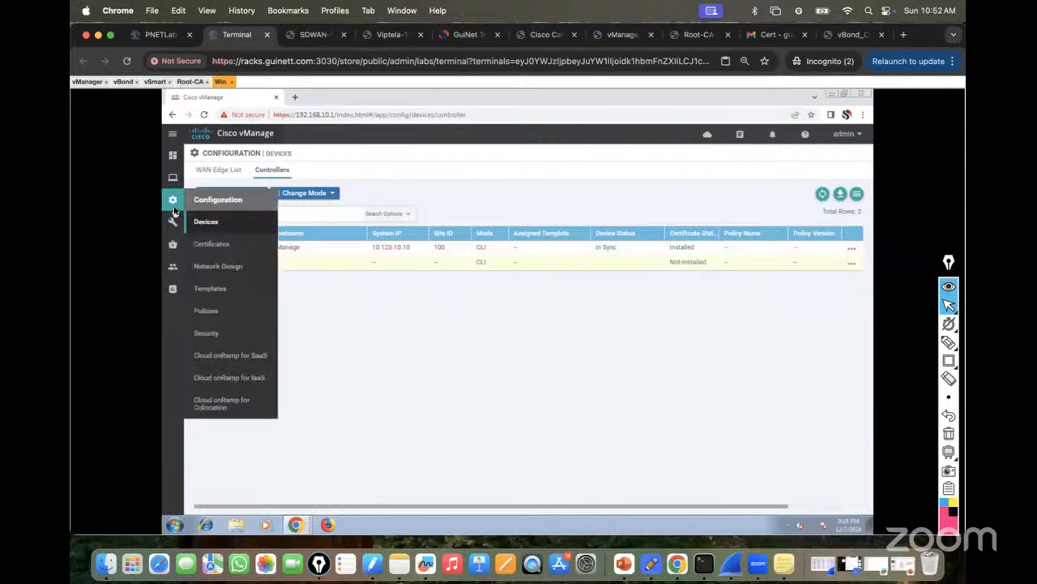
Open View CSR for the vBond row under Certificates > Controllers.
{"action": "left_click", "coordinate": [221, 243]}
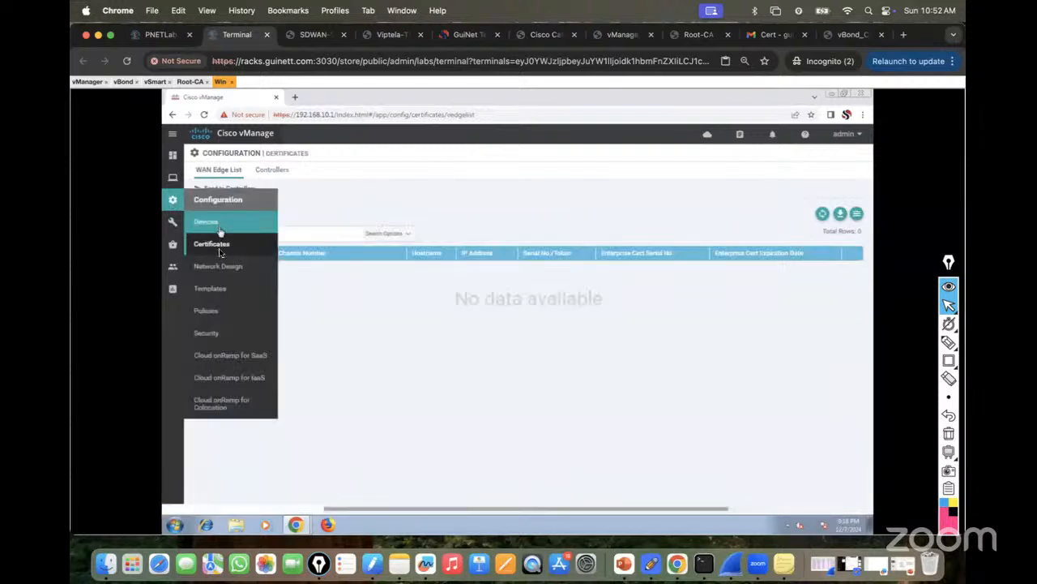
{"action": "left_click", "coordinate": [274, 170]}
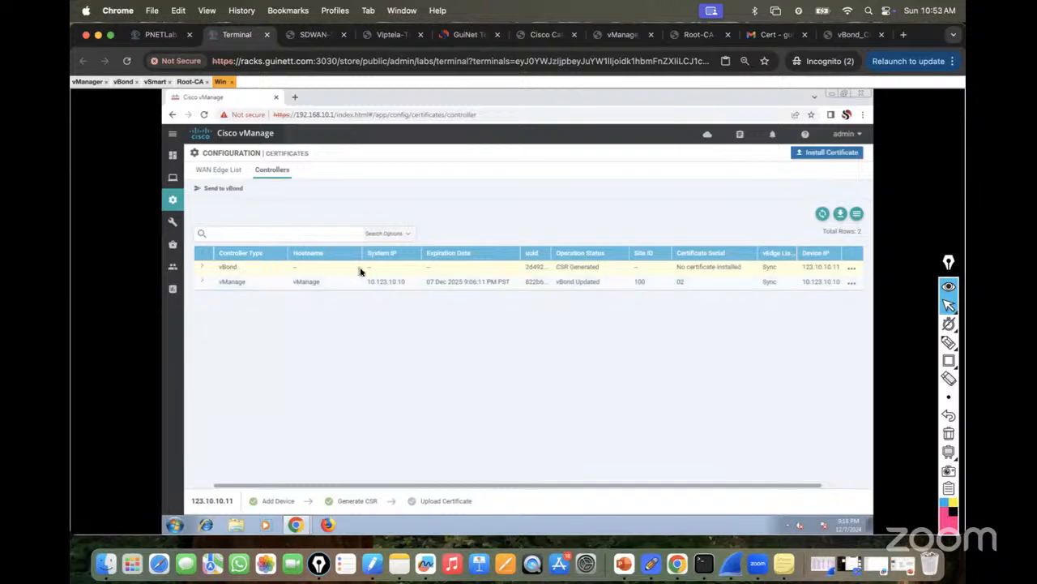
{"action": "left_click", "coordinate": [849, 269]}
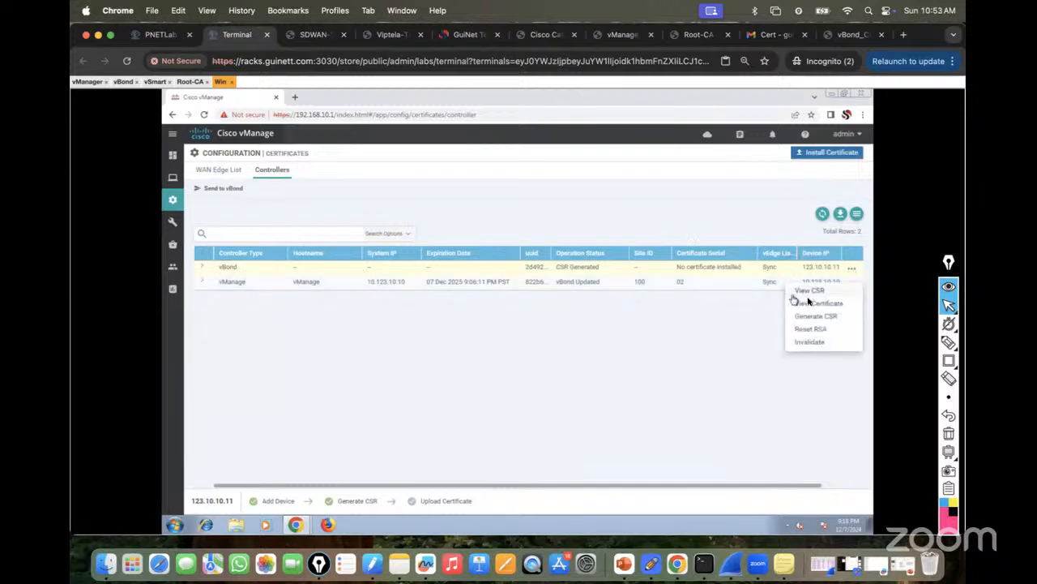
{"action": "left_click", "coordinate": [821, 293]}
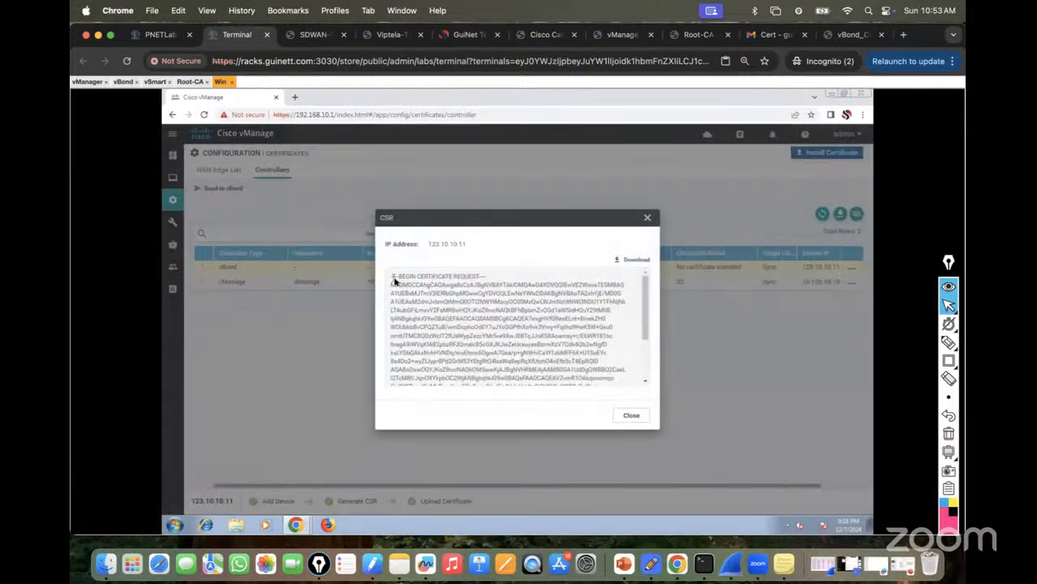
Select and copy the full vBond certificate request text.
{"action": "left_click_drag", "start_coordinate": [390, 274], "coordinate": [404, 301]}
{"action": "left_click", "coordinate": [393, 278]}
{"action": "left_click_drag", "start_coordinate": [391, 275], "coordinate": [581, 397]}
{"action": "right_click", "coordinate": [519, 332]}
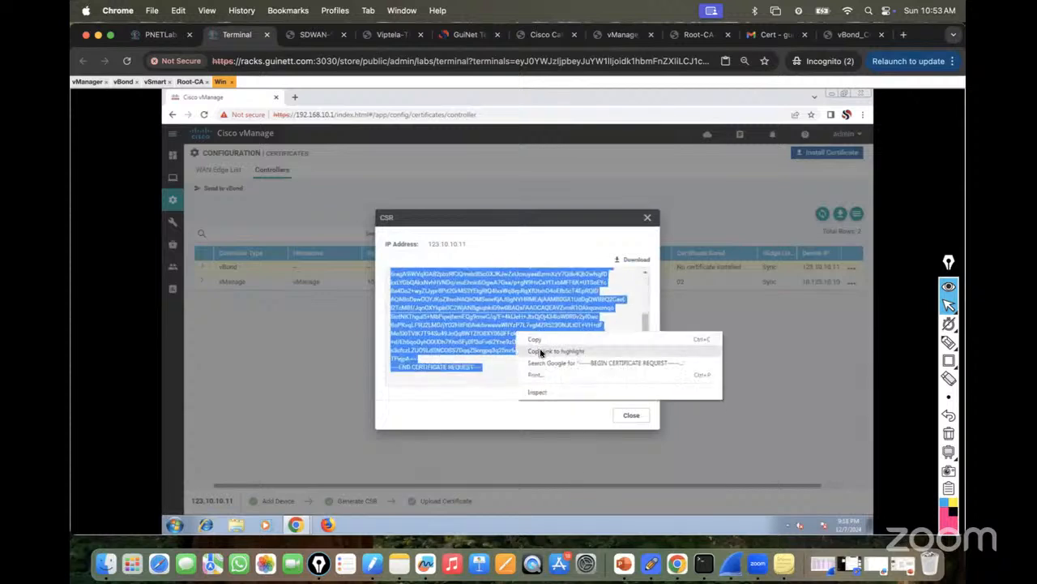
{"action": "left_click", "coordinate": [531, 340]}
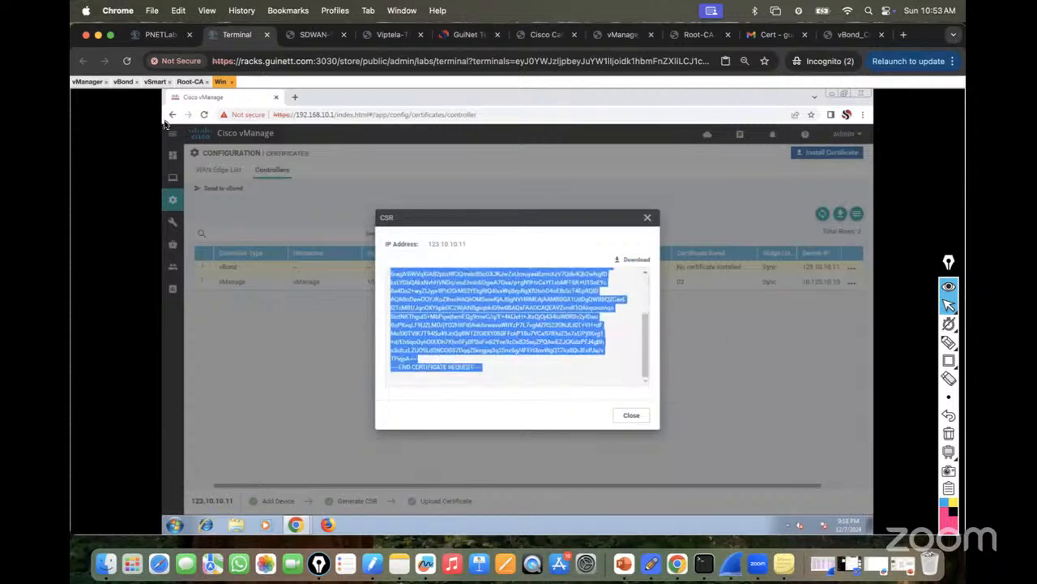
Send a Gmail reply to the certificate email containing the pasted vBond CSR.
{"action": "left_click", "coordinate": [296, 525]}
{"action": "left_click", "coordinate": [280, 490]}
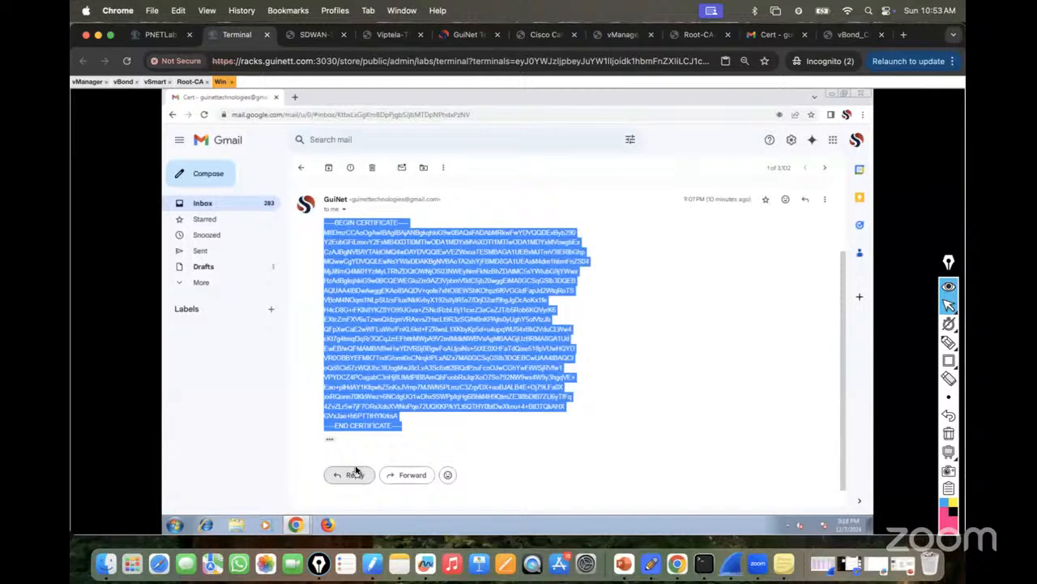
{"action": "left_click", "coordinate": [355, 474]}
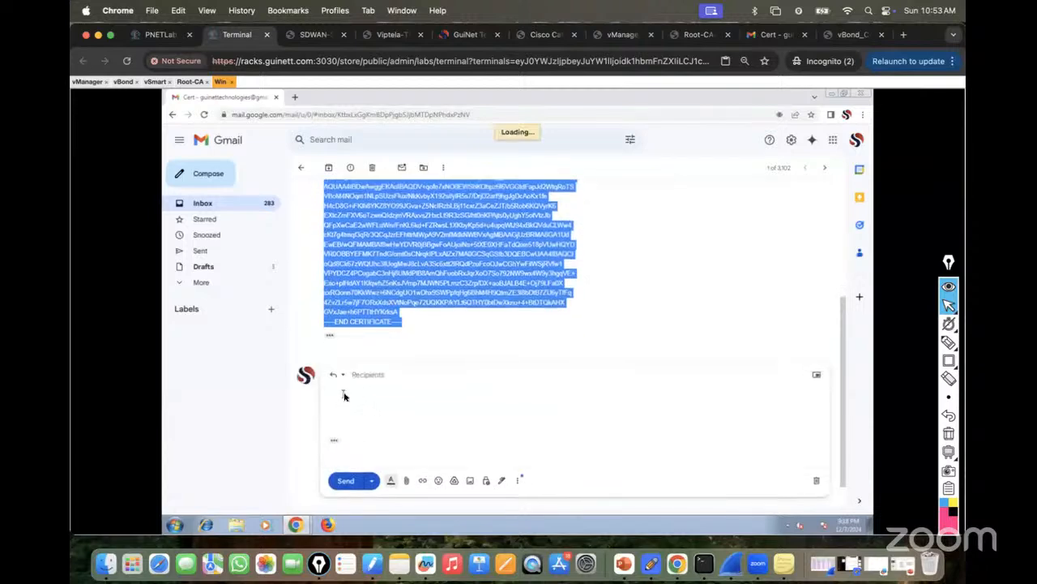
{"action": "left_click", "coordinate": [354, 393]}
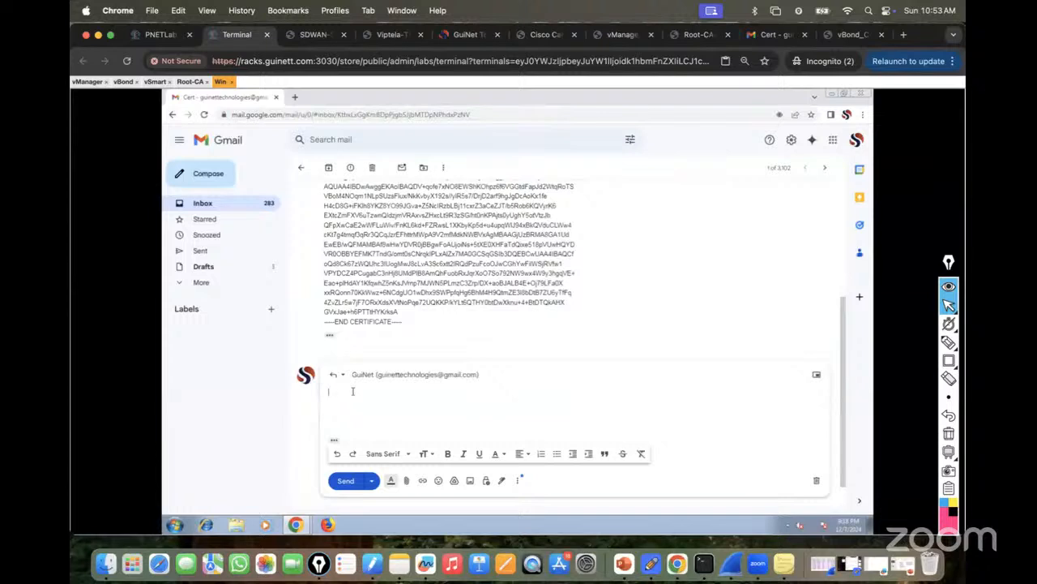
{"action": "key", "text": "ctrl+v"}
{"action": "left_click", "coordinate": [348, 490]}
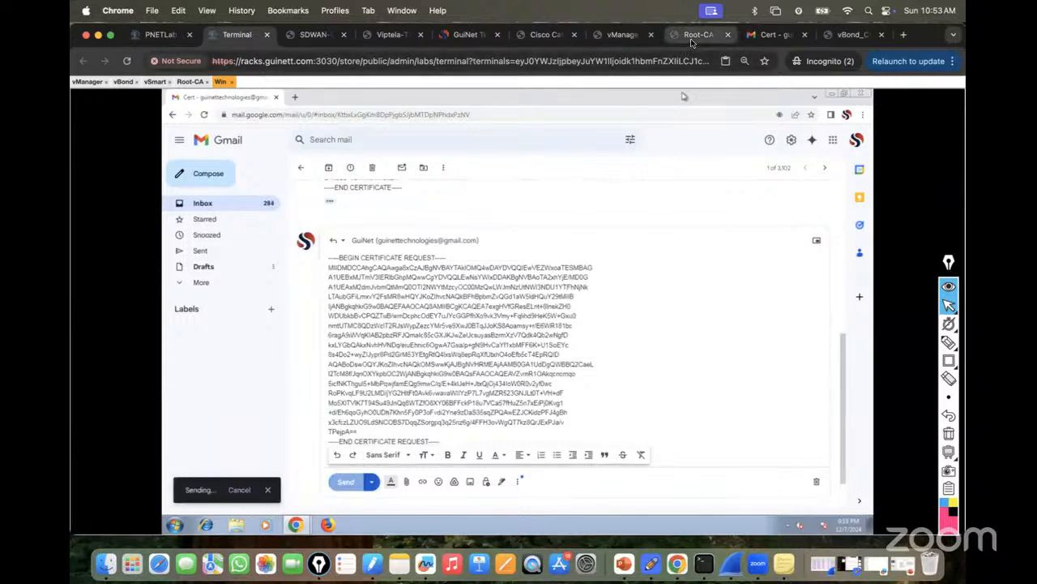
Bring up the vBond lab guide PDF.
{"action": "left_click", "coordinate": [691, 36]}
{"action": "left_click", "coordinate": [847, 37]}
{"action": "scroll", "coordinate": [602, 298], "scroll_direction": "down", "scroll_amount": 3}
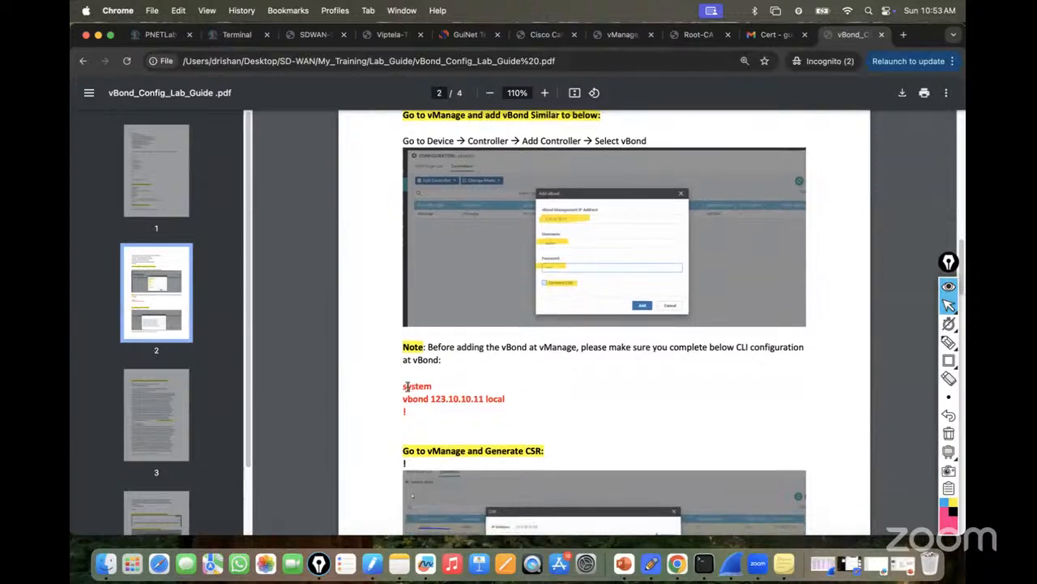
Highlight the guide's note on adding vBond and the vbond 123.10.10.11 local line.
{"action": "left_click_drag", "start_coordinate": [428, 349], "coordinate": [799, 352]}
{"action": "left_click_drag", "start_coordinate": [403, 386], "coordinate": [517, 394]}
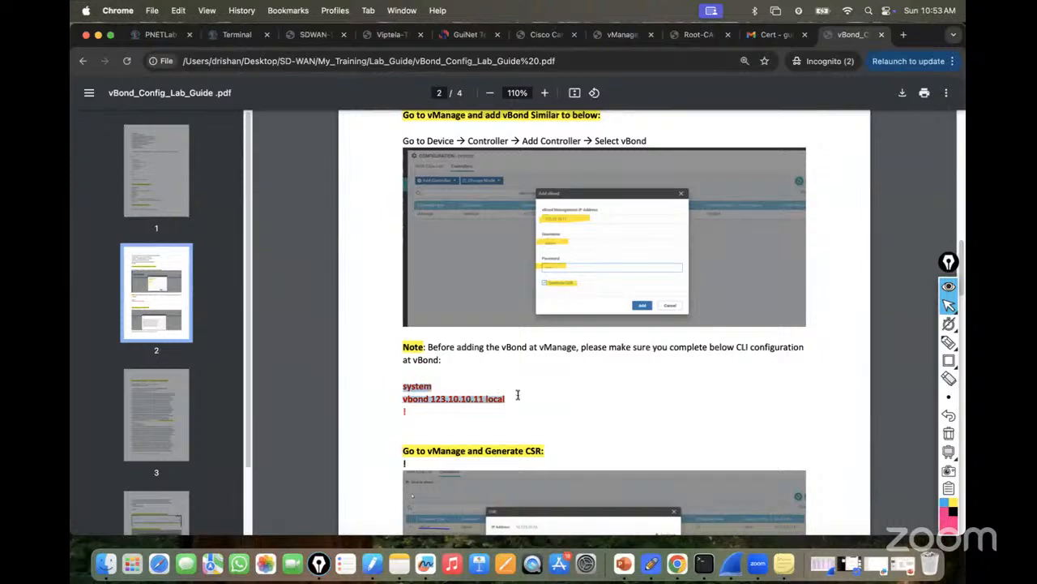
{"action": "left_click", "coordinate": [517, 395]}
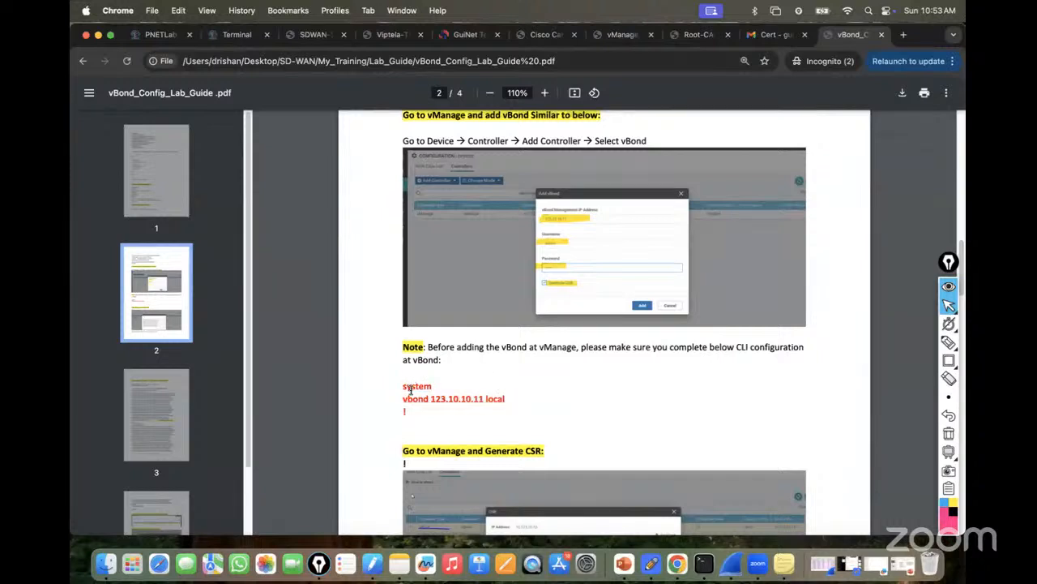
{"action": "left_click_drag", "start_coordinate": [404, 398], "coordinate": [532, 394]}
{"action": "left_click", "coordinate": [495, 399]}
Copy the crypto pki server PKI request pkcs10 terminal command and open the Root-CA console.
{"action": "scroll", "coordinate": [511, 386], "scroll_direction": "down", "scroll_amount": 4}
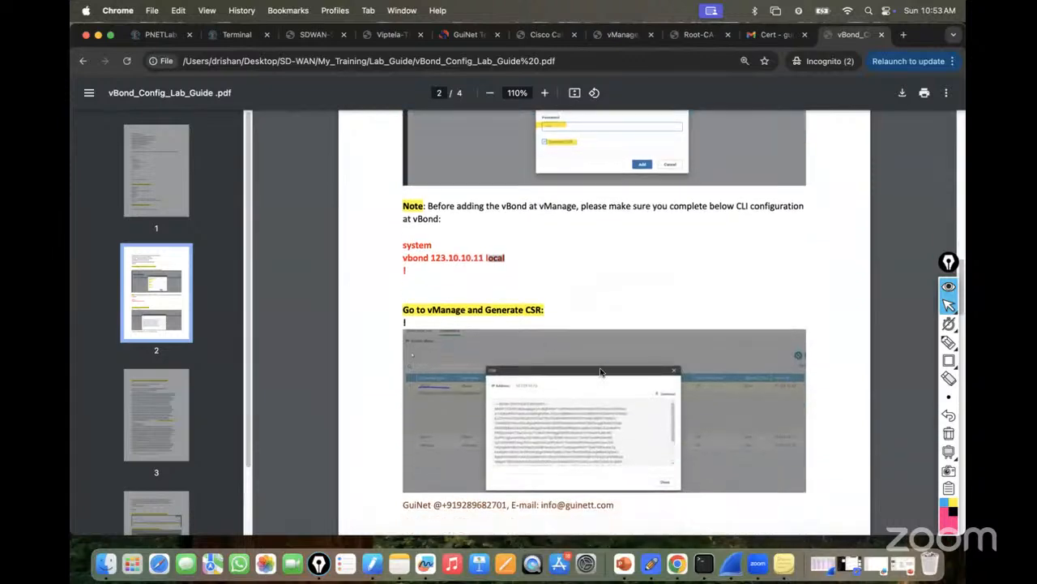
{"action": "scroll", "coordinate": [582, 322], "scroll_direction": "down", "scroll_amount": 3}
{"action": "scroll", "coordinate": [582, 321], "scroll_direction": "down", "scroll_amount": 7}
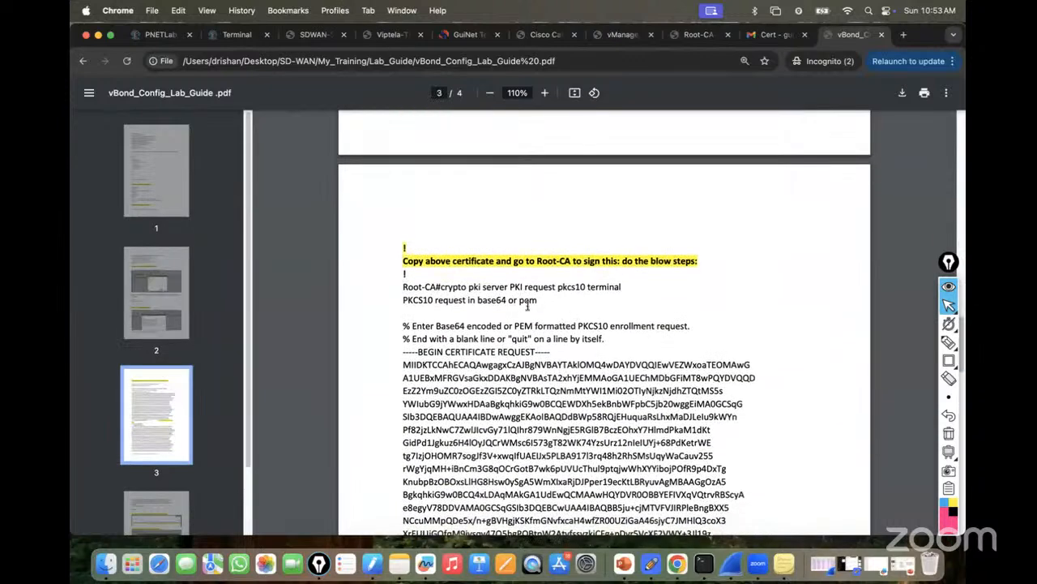
{"action": "left_click_drag", "start_coordinate": [441, 287], "coordinate": [625, 287]}
{"action": "right_click", "coordinate": [575, 287]}
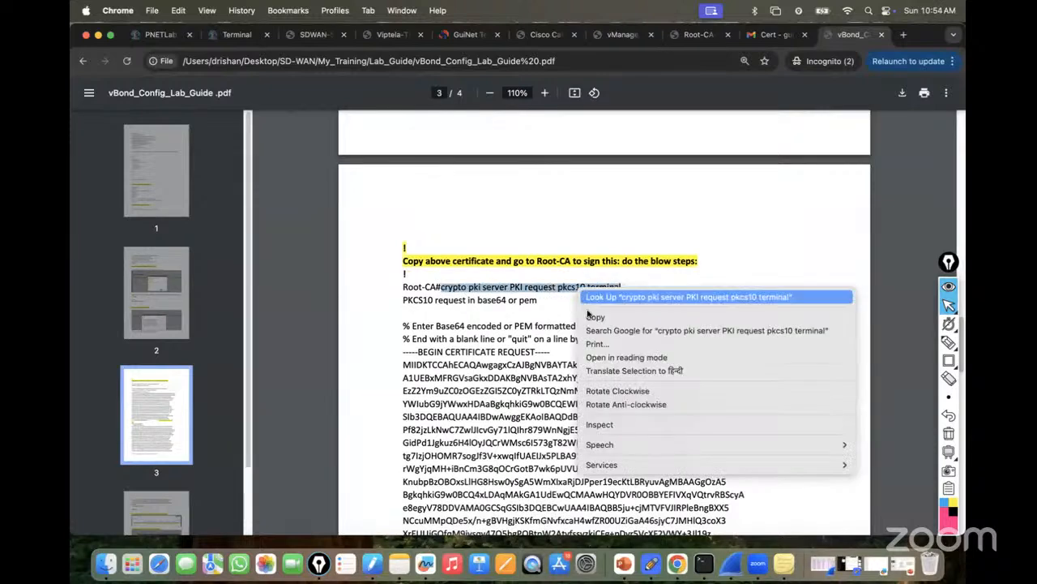
{"action": "left_click", "coordinate": [596, 318]}
{"action": "left_click", "coordinate": [235, 34]}
{"action": "left_click", "coordinate": [190, 81]}
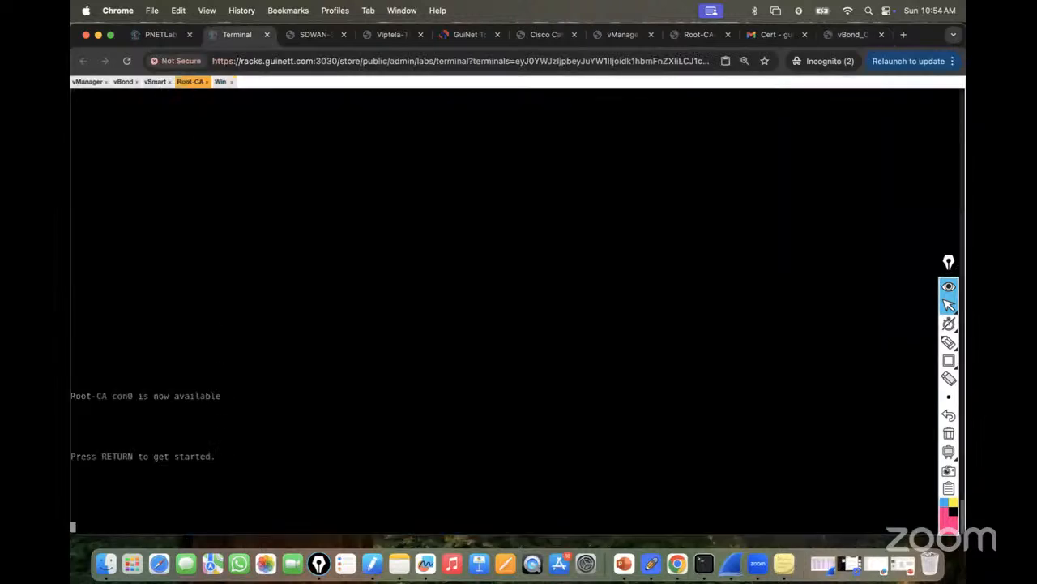
On Root-CA, enter privileged mode and paste the pkcs10 signing command.
{"action": "key", "text": "Return"}
{"action": "key", "text": "Return"}
{"action": "key", "text": "Return"}
{"action": "key", "text": "Return"}
{"action": "type", "text": "en"}
{"action": "key", "text": "Return"}
{"action": "key", "text": "Return"}
{"action": "key", "text": "Return"}
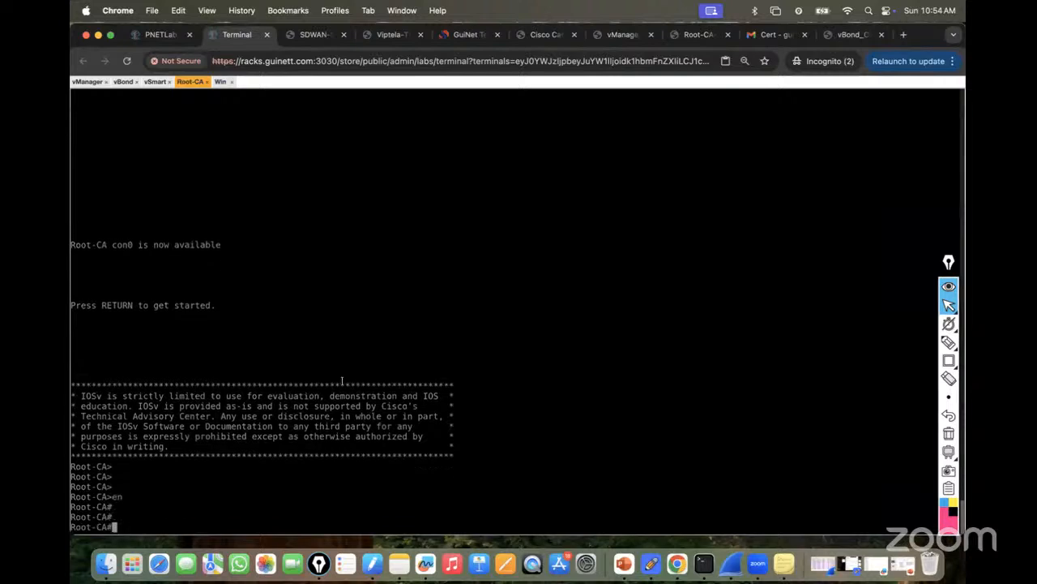
{"action": "key", "text": "super+v"}
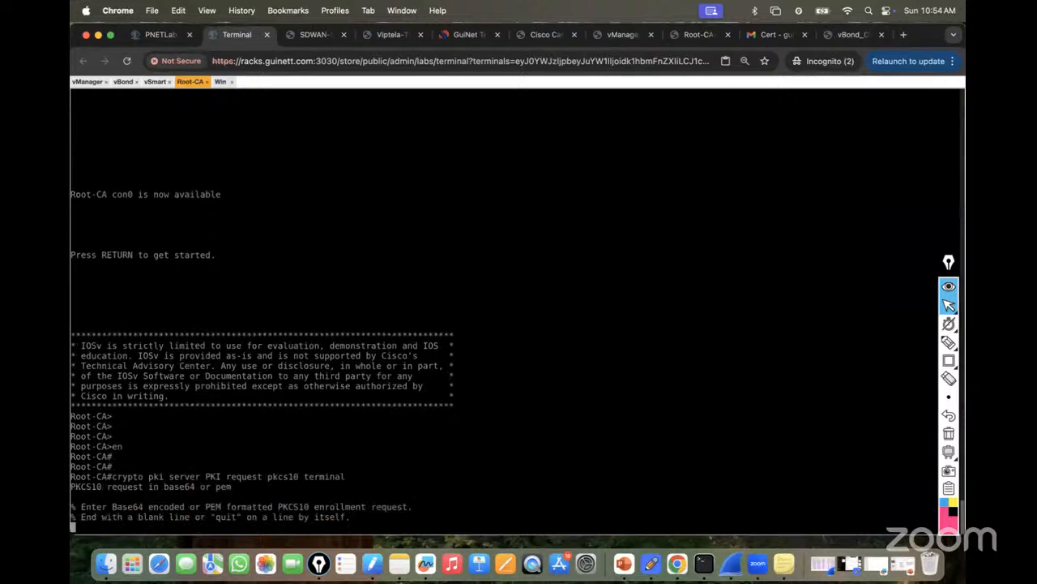
Enable text input in the remote console panel and return to the Gmail Cert tab.
{"action": "key", "text": "ctrl+alt+shift"}
{"action": "left_click", "coordinate": [100, 395]}
{"action": "key", "text": "ctrl+alt+shift"}
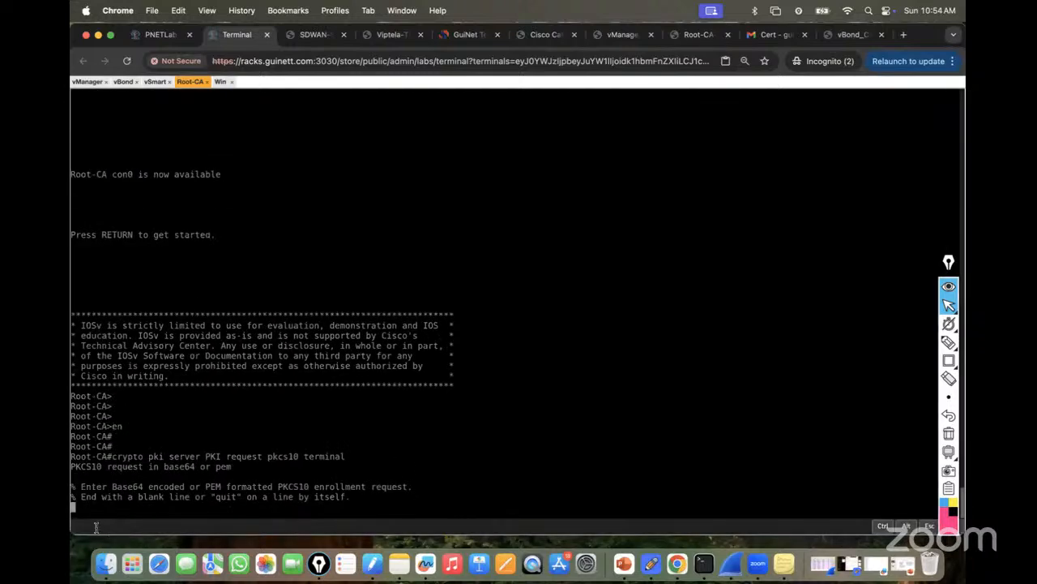
{"action": "left_click", "coordinate": [765, 38]}
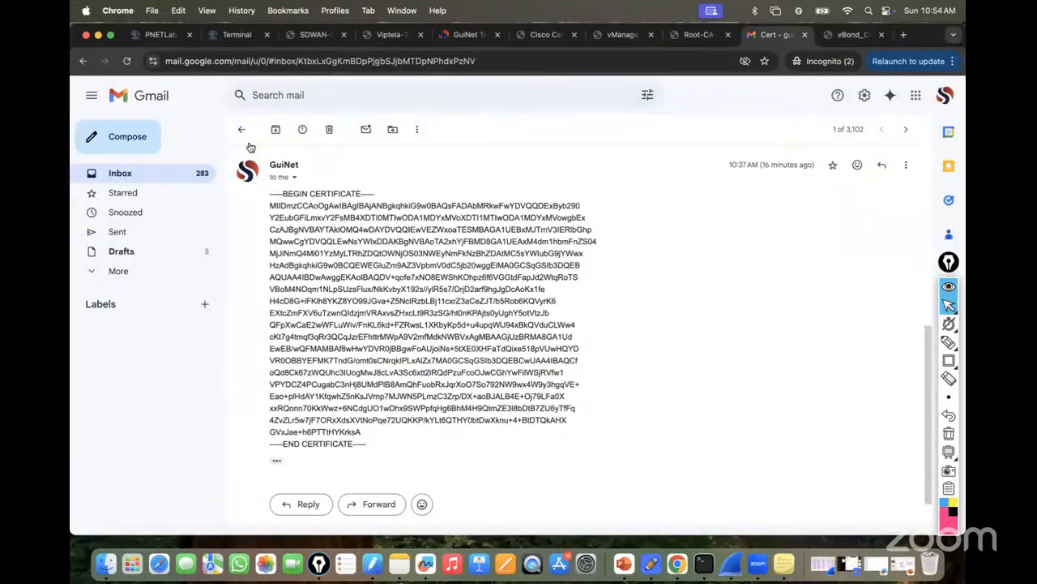
Refresh the Gmail inbox, open the Cert thread, and copy the newest CERTIFICATE REQUEST text.
{"action": "left_click", "coordinate": [242, 127]}
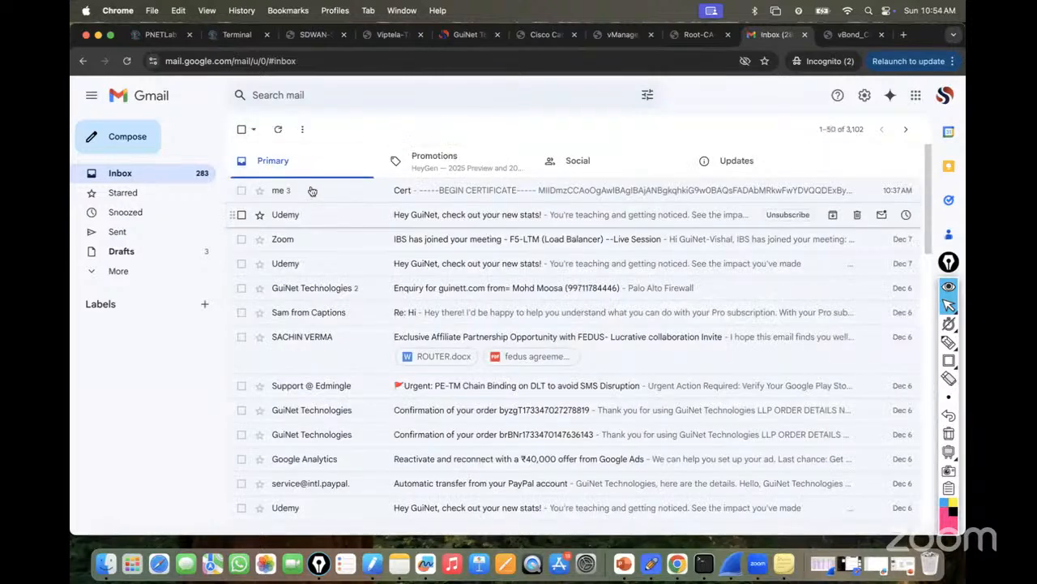
{"action": "left_click", "coordinate": [278, 128]}
{"action": "left_click", "coordinate": [482, 192]}
{"action": "scroll", "coordinate": [324, 340], "scroll_direction": "down", "scroll_amount": 3}
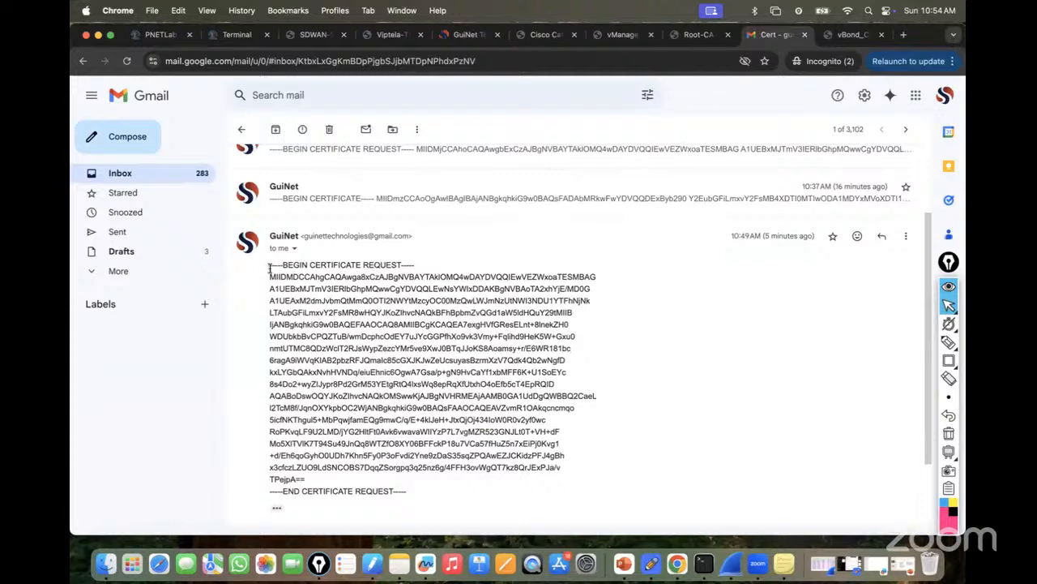
{"action": "left_click_drag", "start_coordinate": [268, 265], "coordinate": [414, 492]}
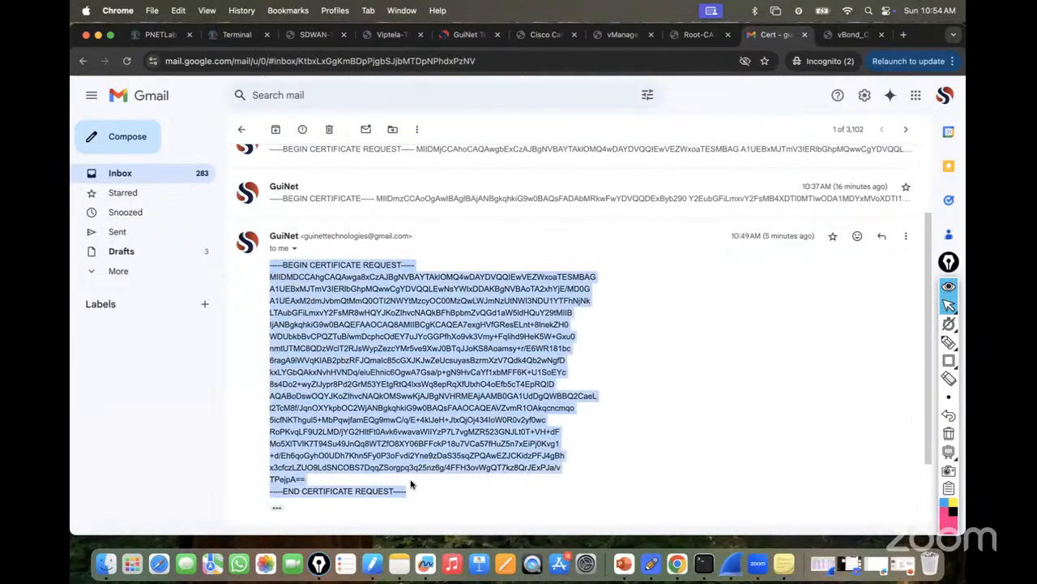
{"action": "right_click", "coordinate": [375, 362]}
{"action": "left_click", "coordinate": [400, 389]}
{"action": "left_click", "coordinate": [235, 34]}
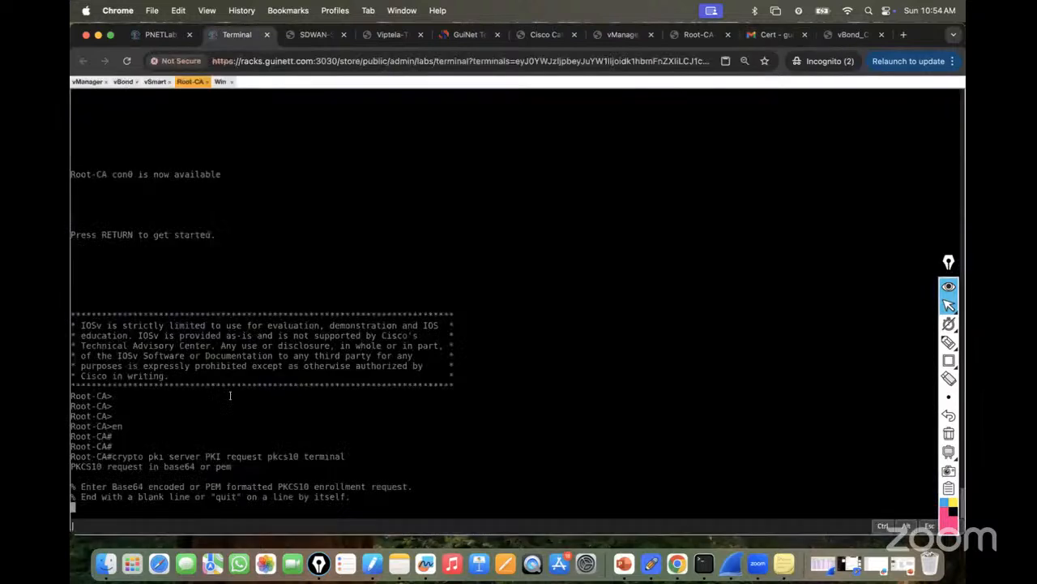
Paste the vBond CSR into Root-CA, end with quit, and select the granted certificate.
{"action": "right_click", "coordinate": [103, 526]}
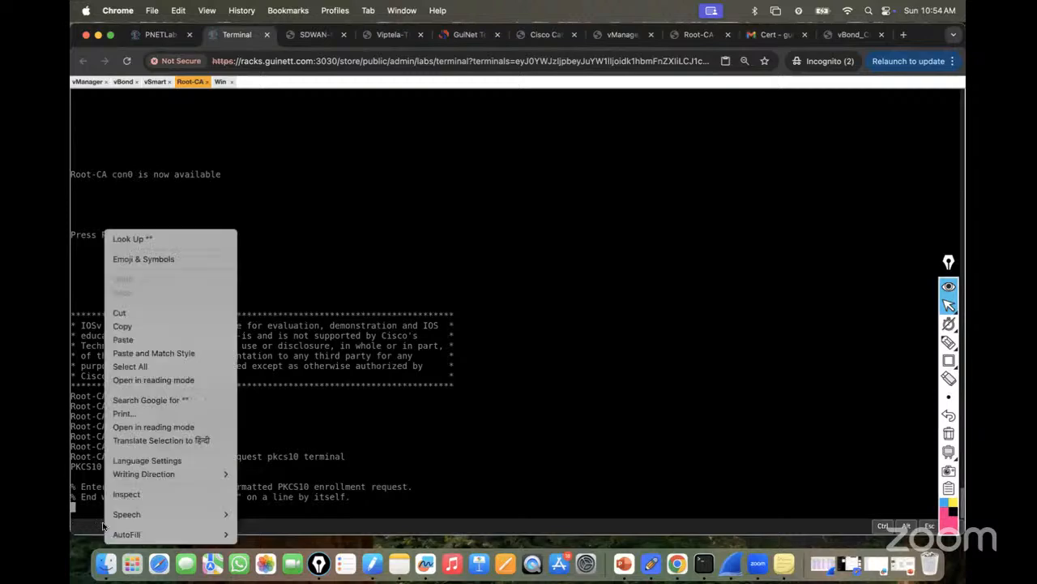
{"action": "left_click", "coordinate": [124, 341]}
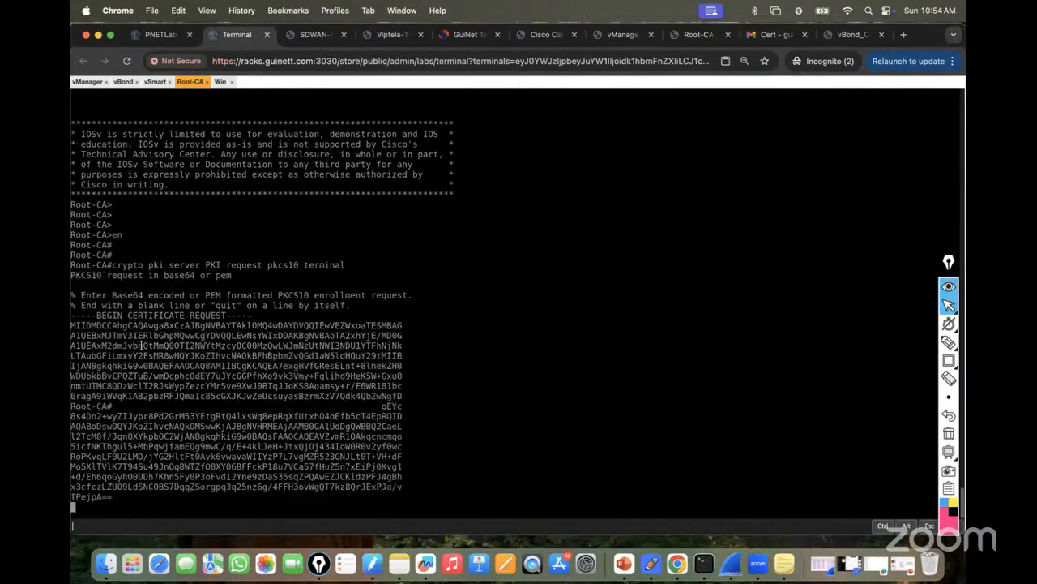
{"action": "key", "text": "ctrl+alt+shift"}
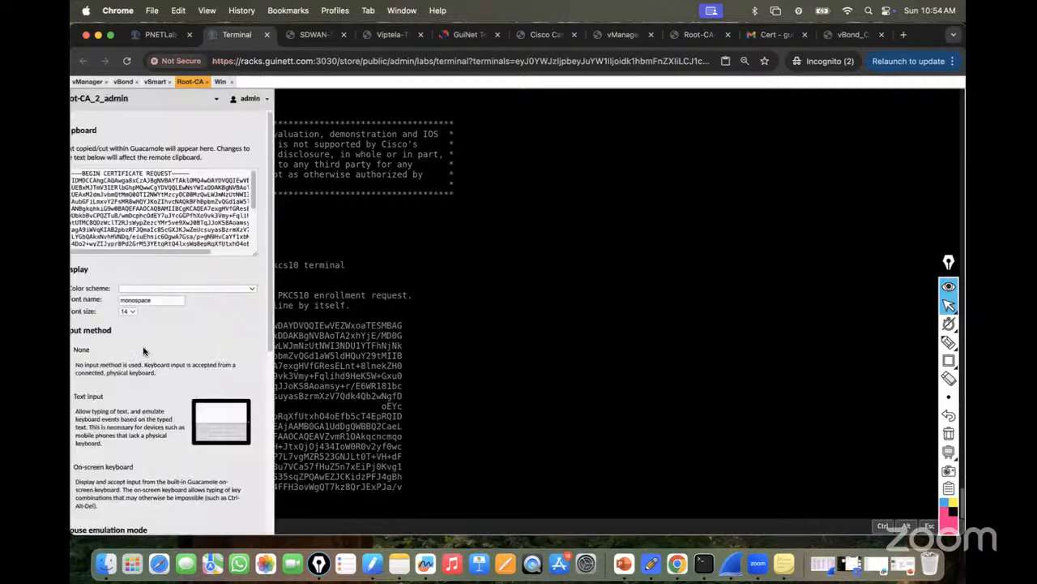
{"action": "key", "text": "ctrl+alt+shift"}
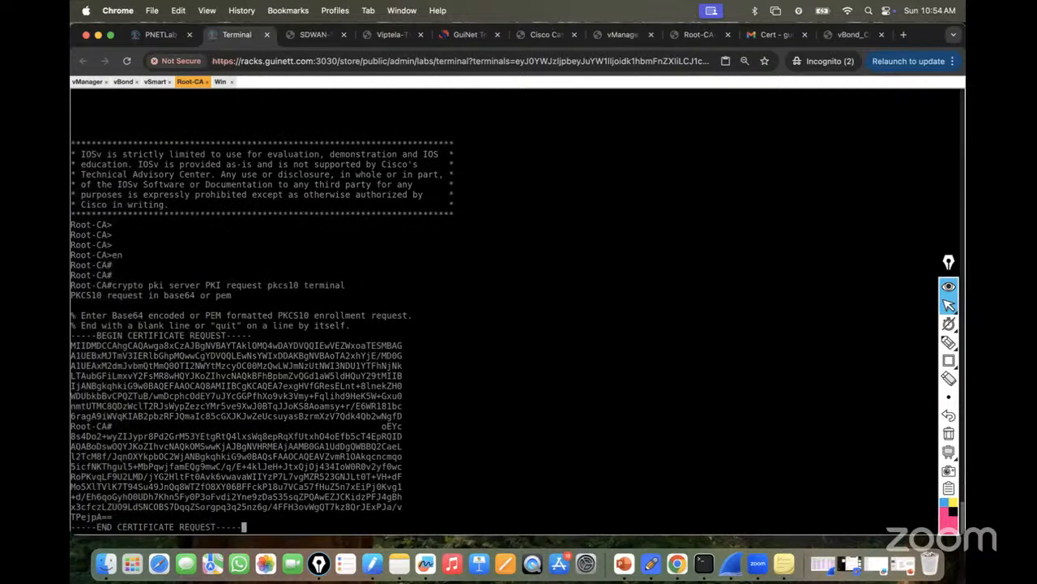
{"action": "key", "text": "Return"}
{"action": "type", "text": "quit"}
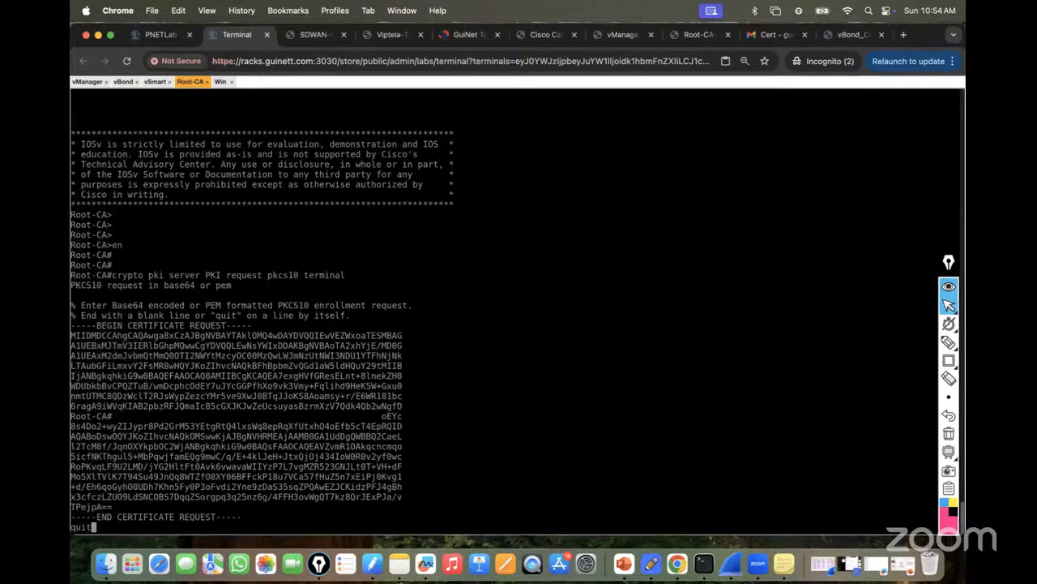
{"action": "key", "text": "Return"}
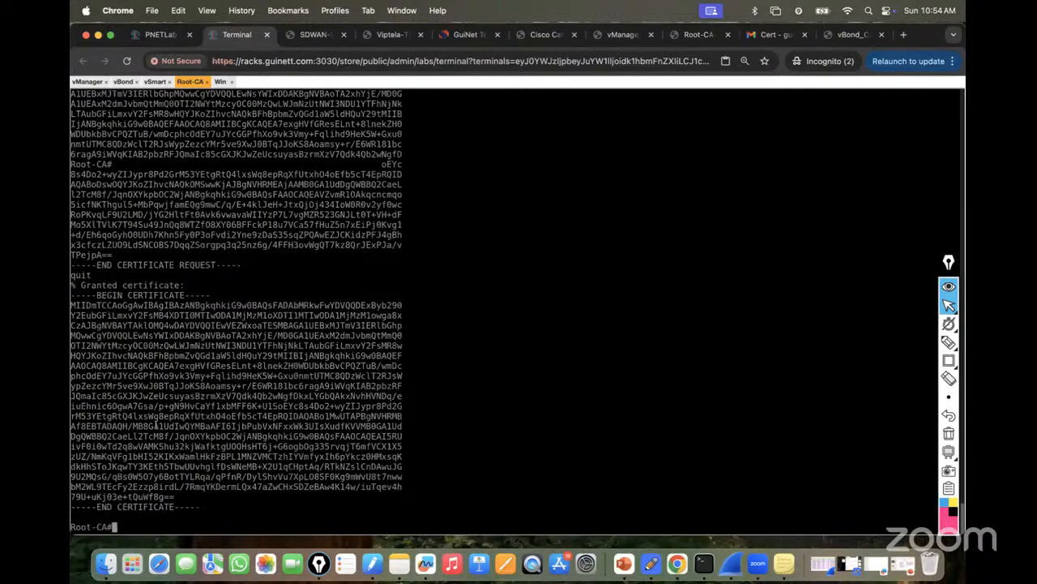
{"action": "left_click_drag", "start_coordinate": [71, 299], "coordinate": [197, 502]}
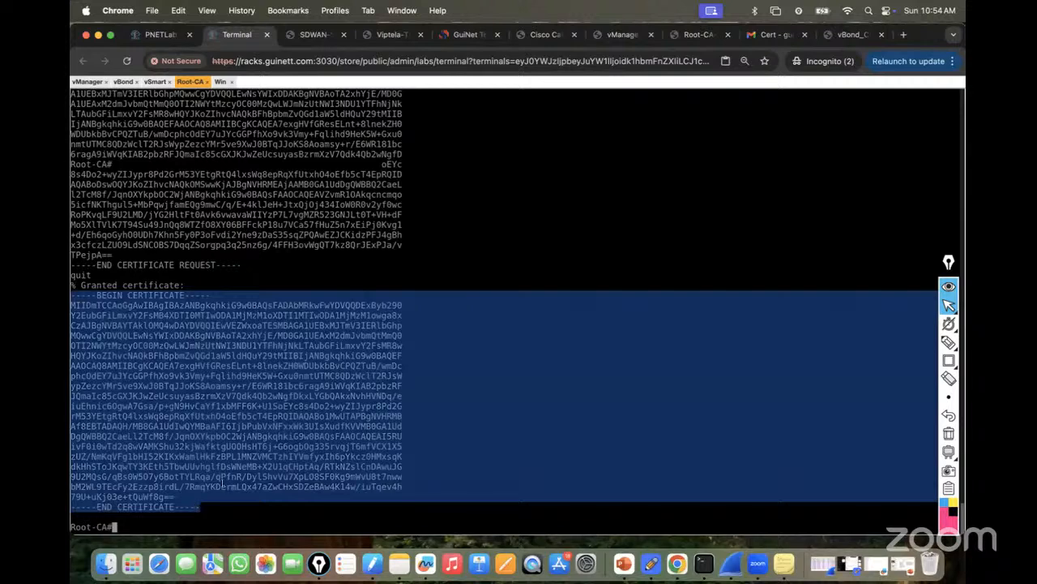
Send a Gmail reply in the Cert thread carrying the granted vBond certificate.
{"action": "left_click", "coordinate": [781, 39]}
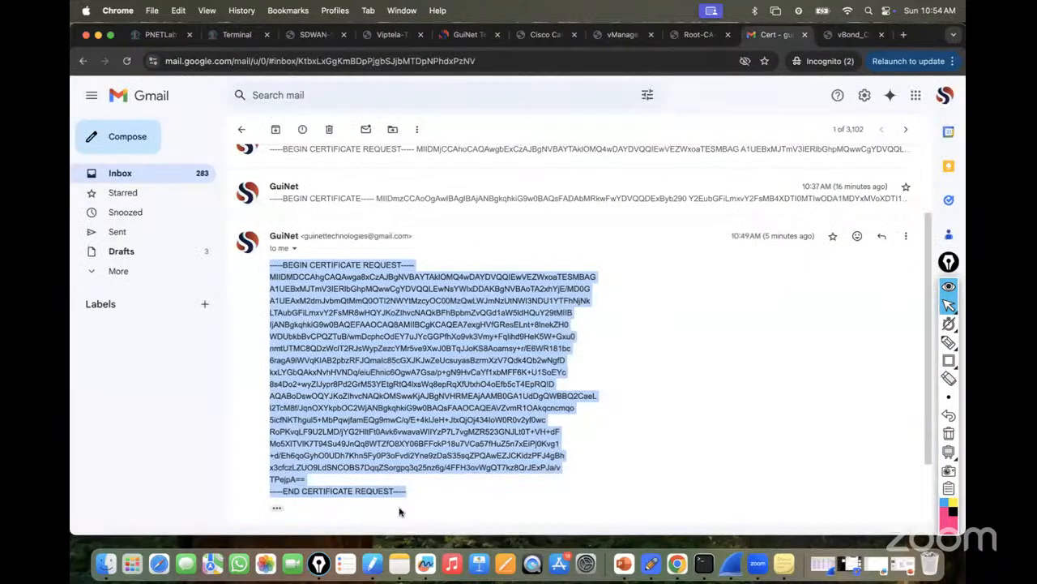
{"action": "scroll", "coordinate": [340, 450], "scroll_direction": "down", "scroll_amount": 3}
{"action": "left_click", "coordinate": [306, 460]}
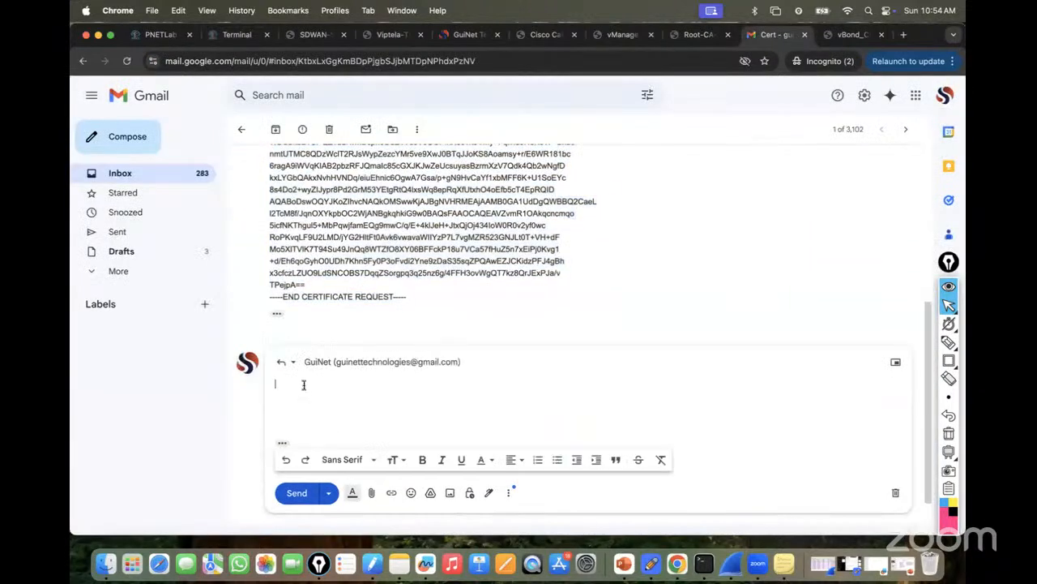
{"action": "key", "text": "super+v"}
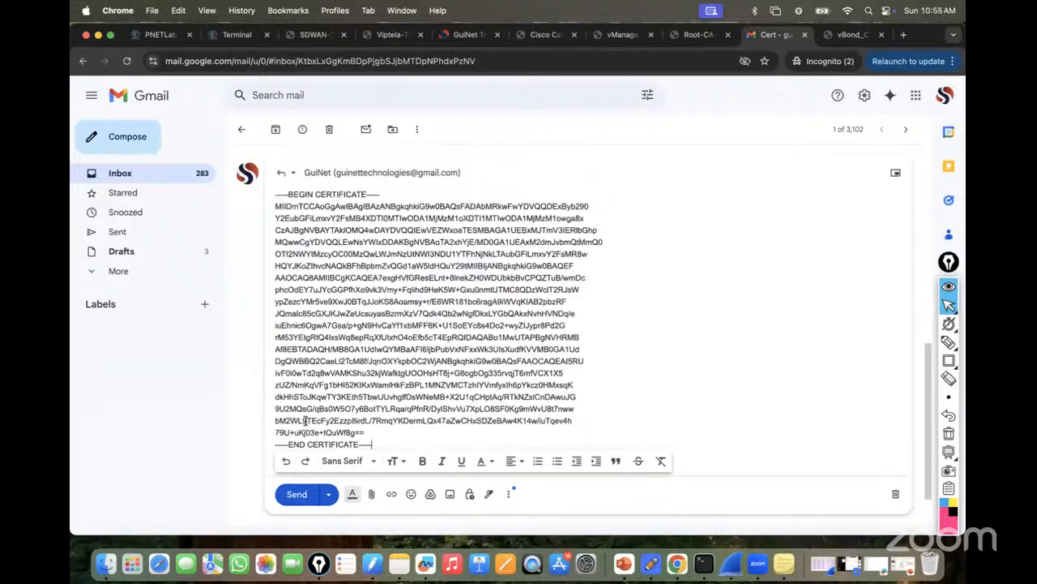
{"action": "left_click", "coordinate": [296, 493]}
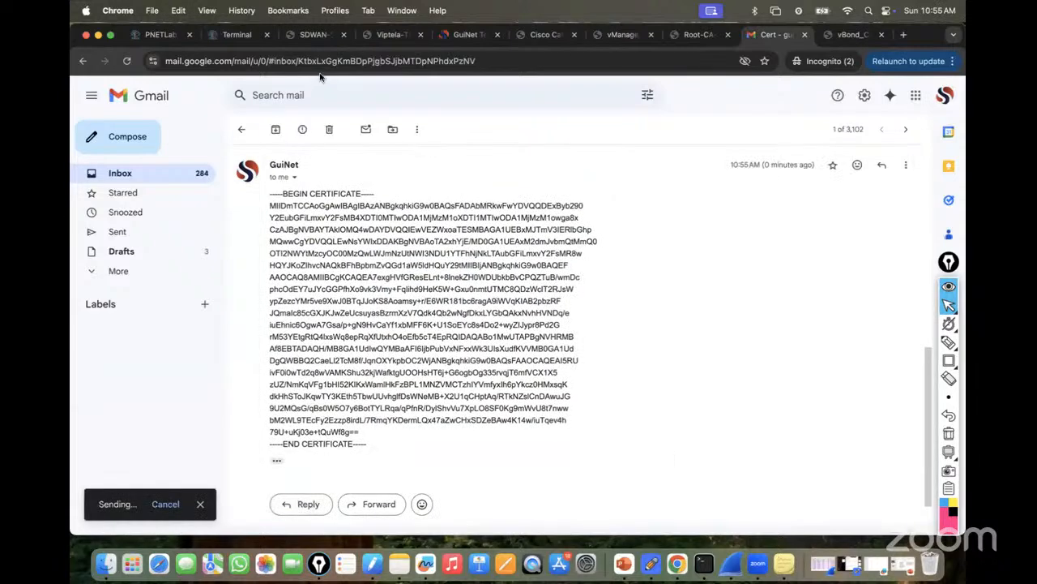
{"action": "left_click", "coordinate": [235, 36]}
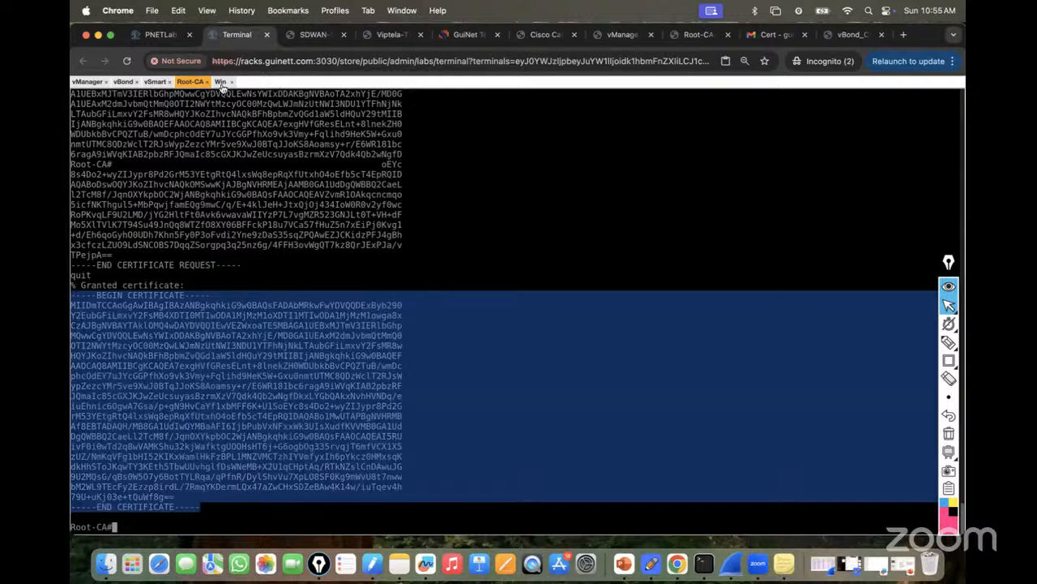
{"action": "left_click", "coordinate": [221, 82]}
On the Windows desktop, refresh Gmail, open the Cert thread, and copy the granted certificate.
{"action": "left_click", "coordinate": [301, 168]}
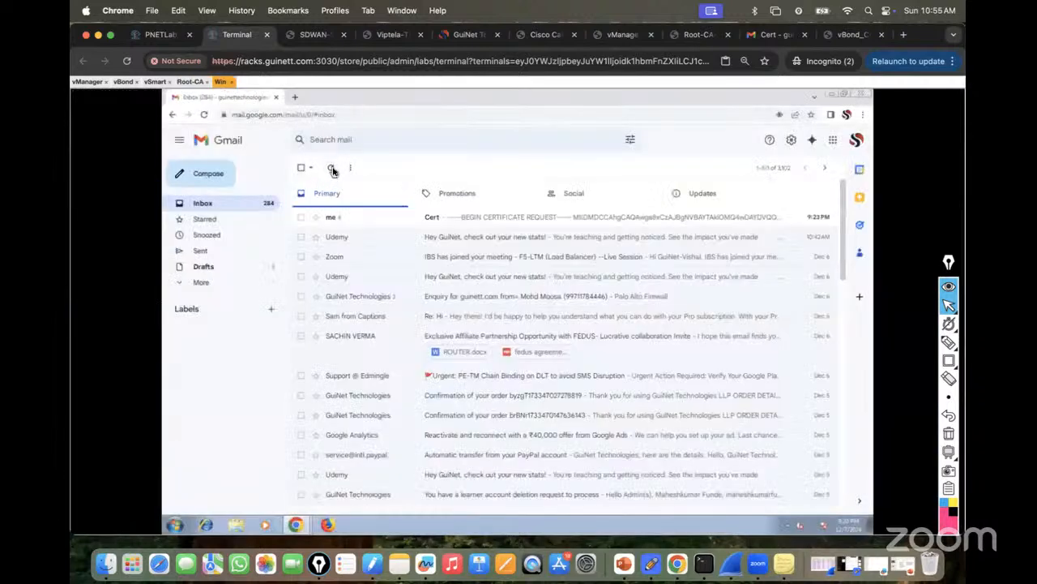
{"action": "left_click", "coordinate": [331, 169]}
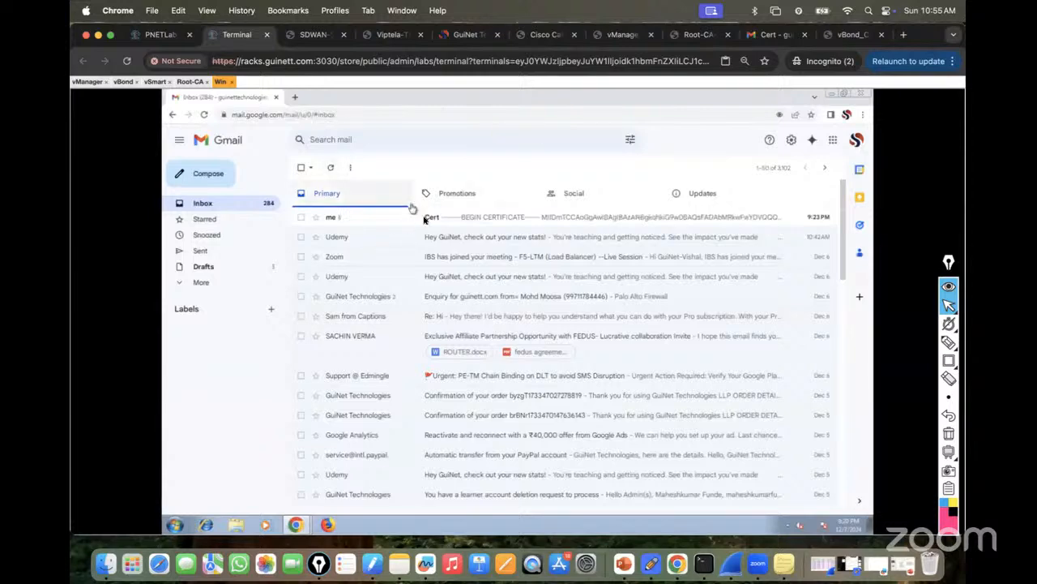
{"action": "left_click", "coordinate": [465, 220]}
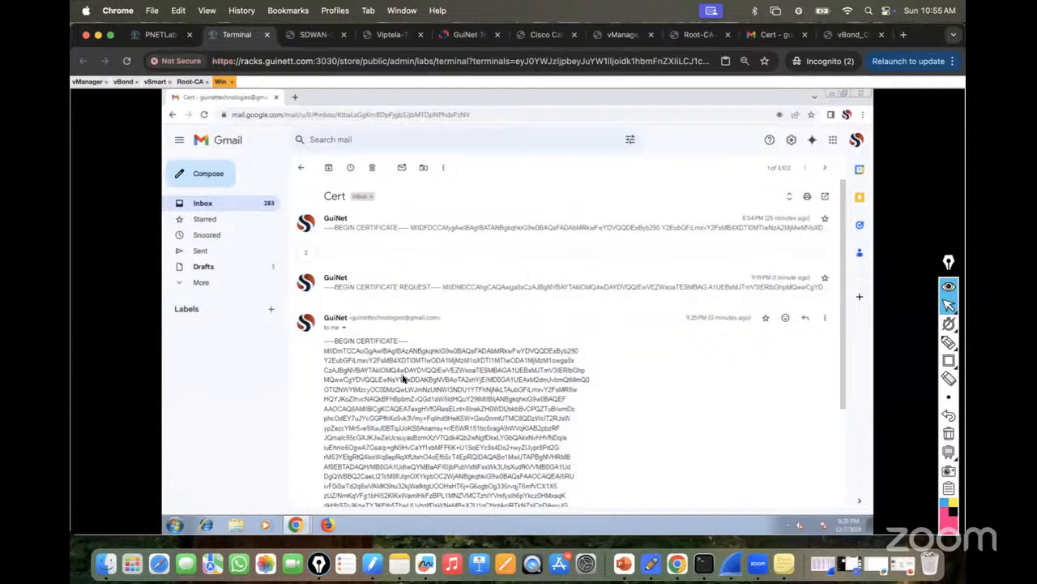
{"action": "scroll", "coordinate": [401, 371], "scroll_direction": "down", "scroll_amount": 3}
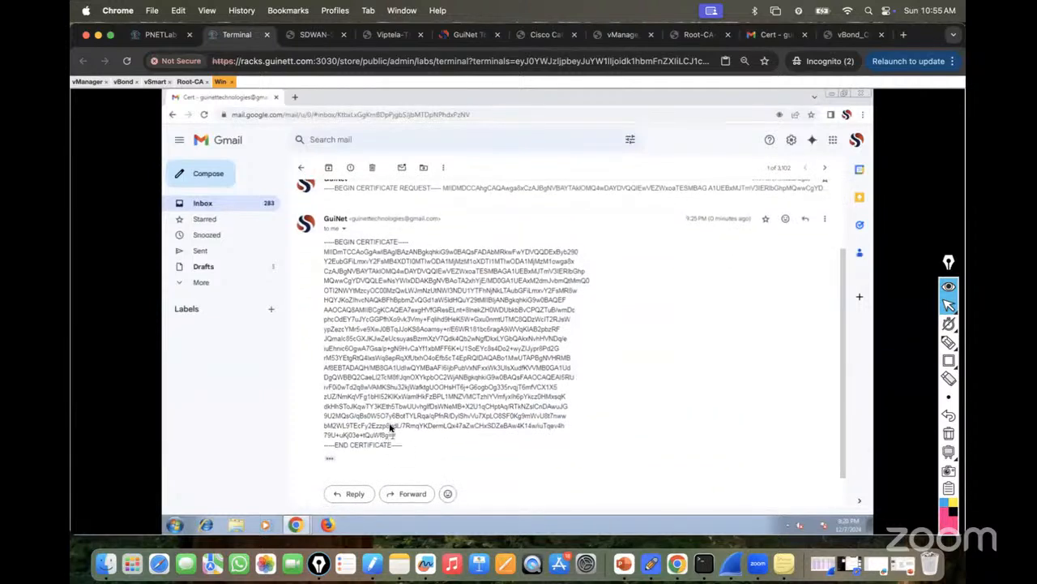
{"action": "left_click", "coordinate": [191, 81]}
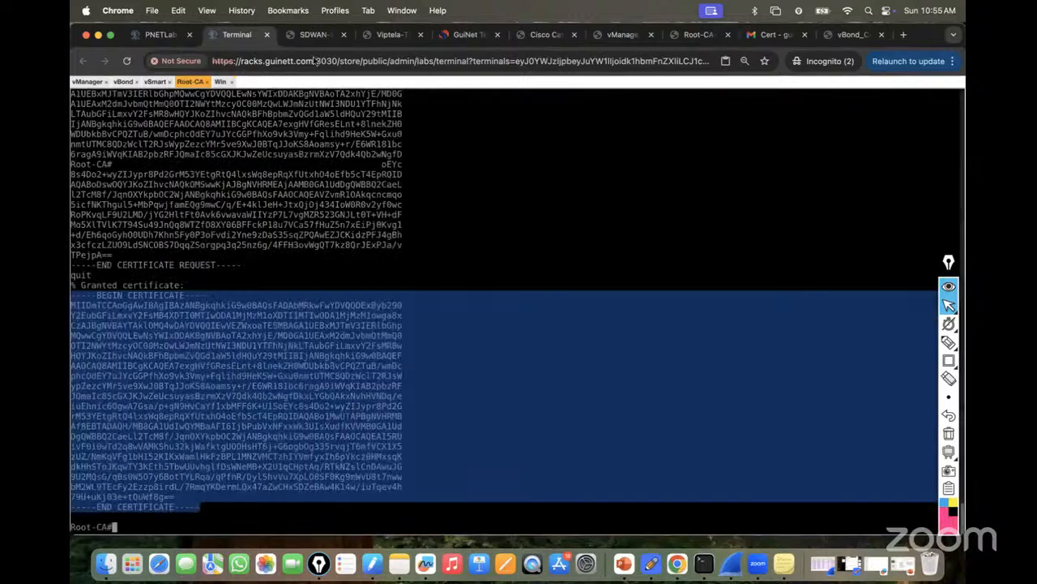
{"action": "left_click", "coordinate": [220, 81]}
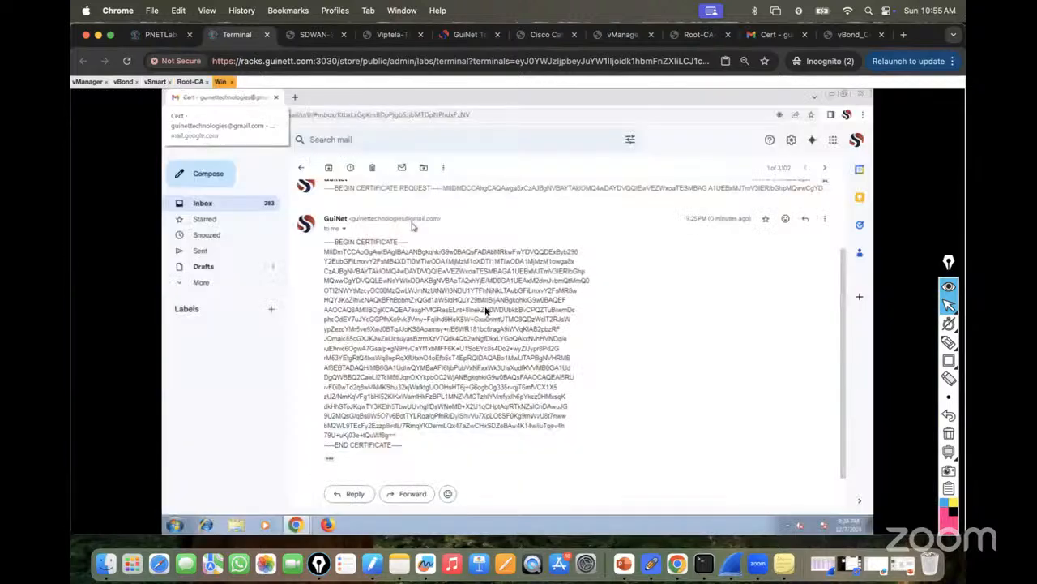
{"action": "left_click_drag", "start_coordinate": [323, 242], "coordinate": [407, 445]}
{"action": "left_click", "coordinate": [326, 243]}
{"action": "left_click", "coordinate": [330, 256]}
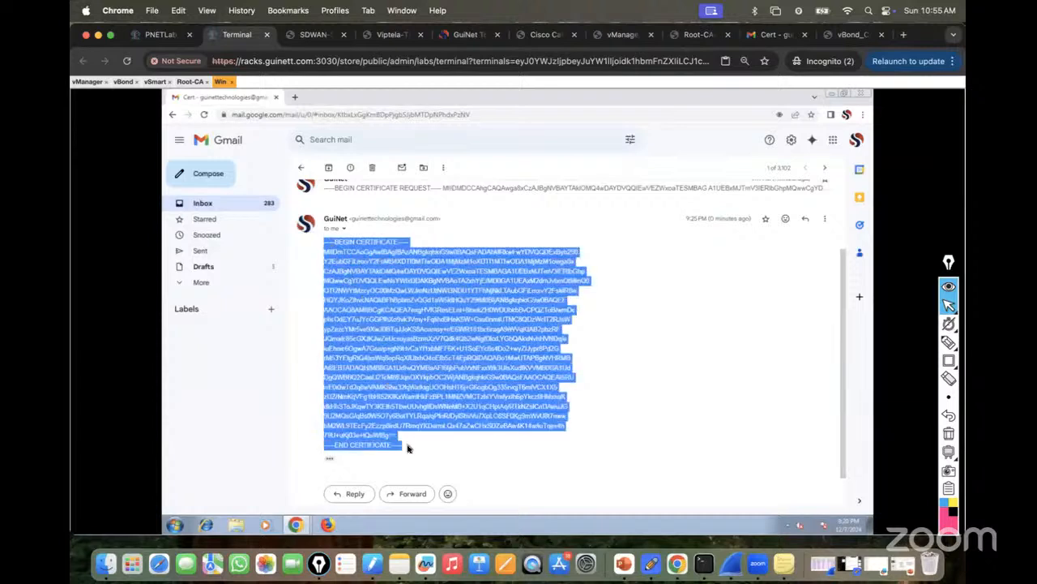
{"action": "right_click", "coordinate": [394, 340]}
{"action": "left_click", "coordinate": [413, 349]}
Close the vBond CSR window in vManage.
{"action": "mouse_move", "coordinate": [295, 524]}
{"action": "left_click", "coordinate": [278, 505]}
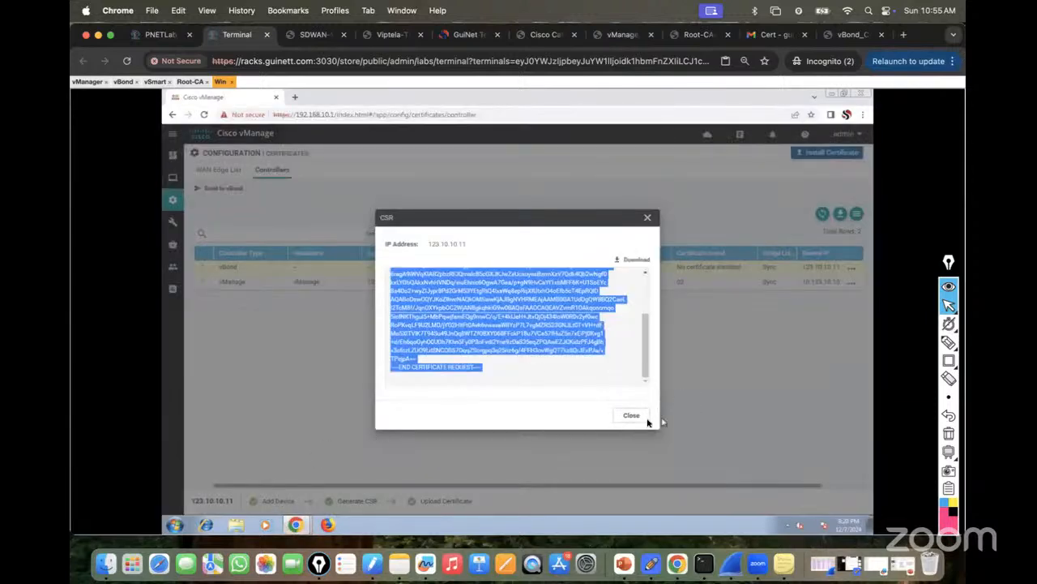
{"action": "left_click", "coordinate": [648, 420]}
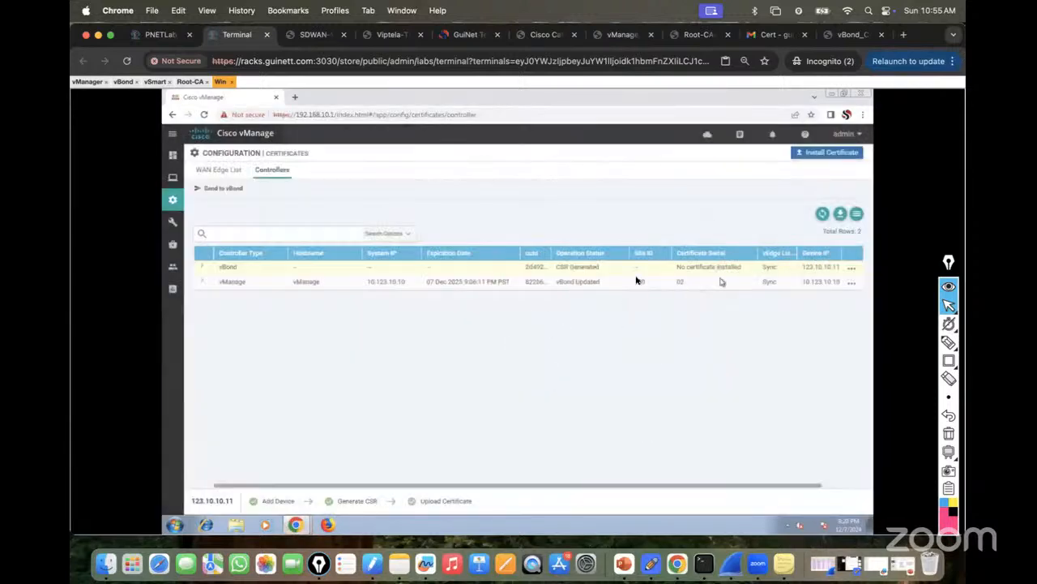
Paste the granted certificate into vManage's Install Certificate form, install it, and refresh the task status.
{"action": "left_click", "coordinate": [823, 159]}
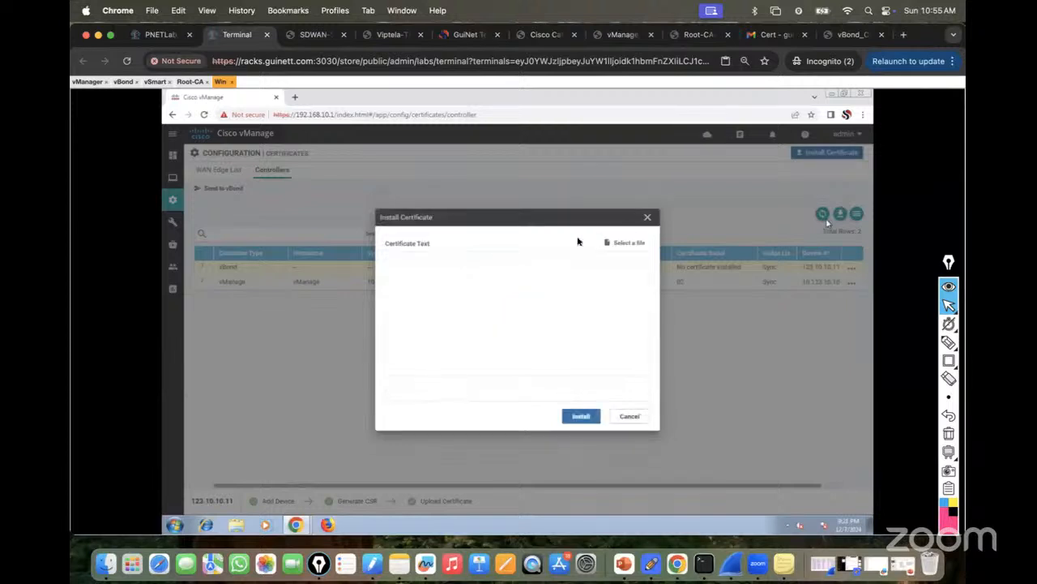
{"action": "left_click", "coordinate": [403, 264]}
{"action": "key", "text": "ctrl+v"}
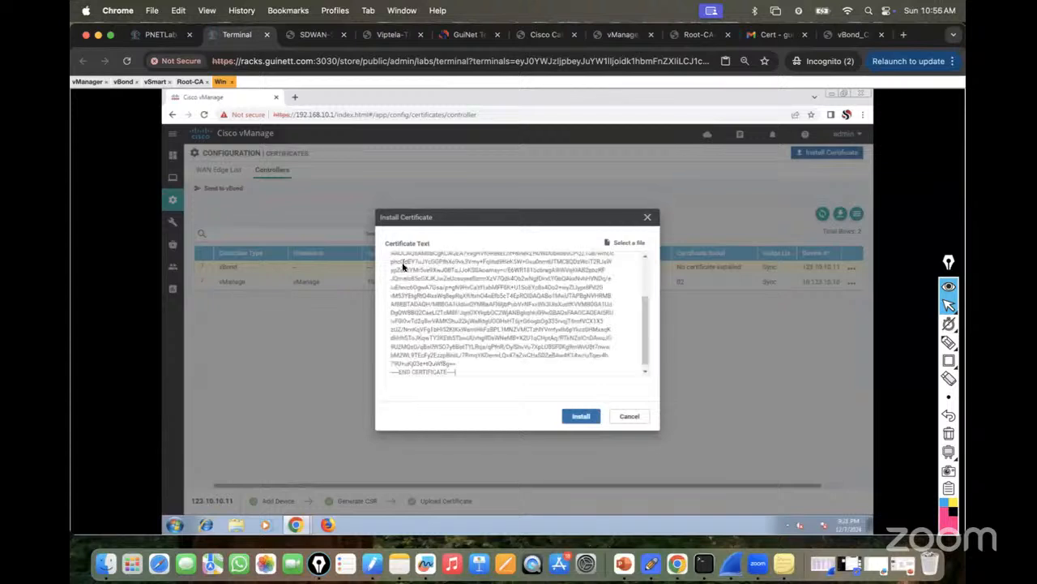
{"action": "left_click", "coordinate": [580, 417]}
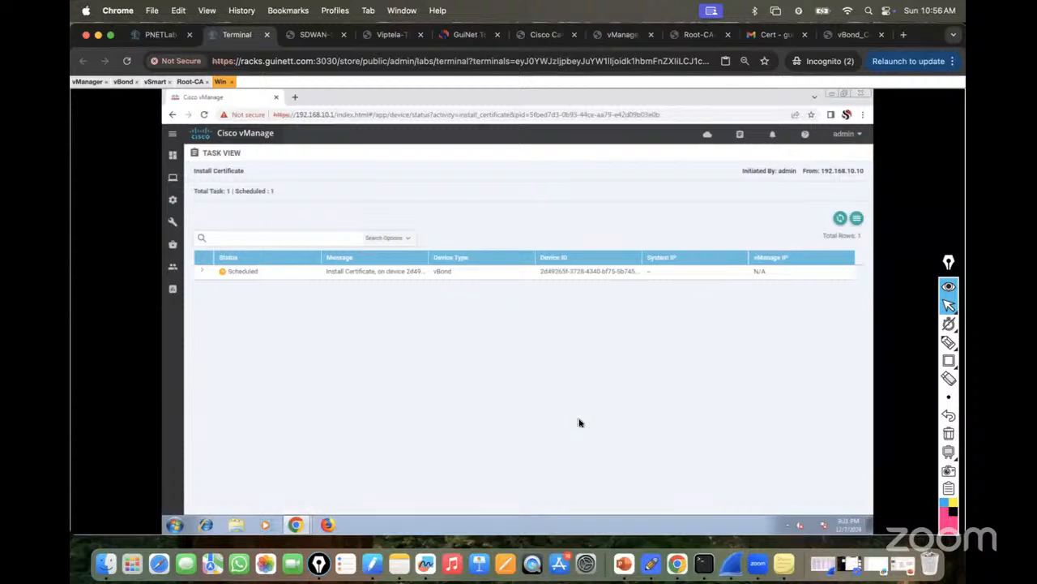
{"action": "left_click", "coordinate": [839, 223]}
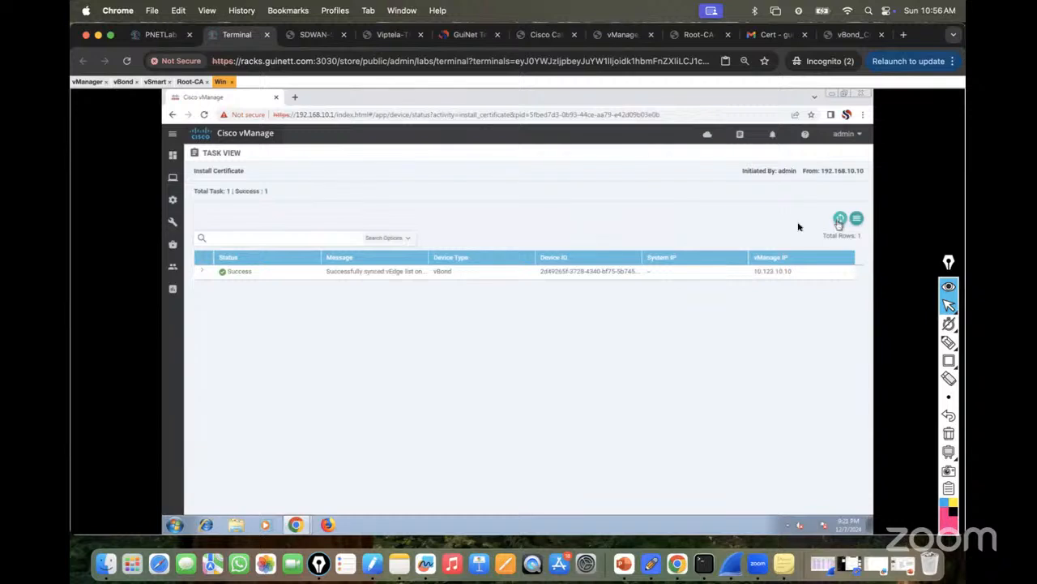
{"action": "mouse_move", "coordinate": [173, 200]}
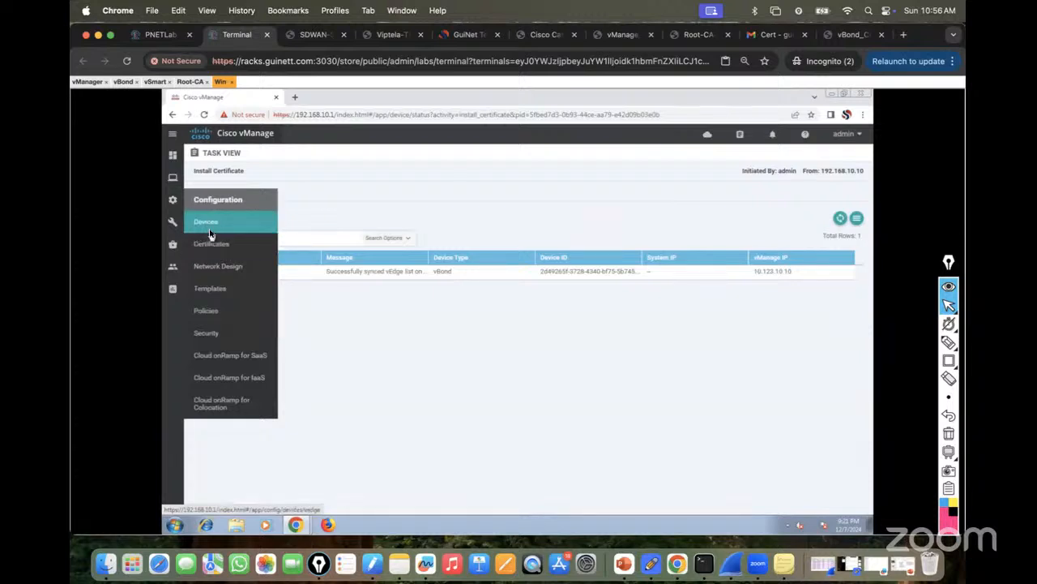
Refresh the Controllers list until vBond shows In Sync with site 100, then open the Main Dashboard.
{"action": "left_click", "coordinate": [208, 228]}
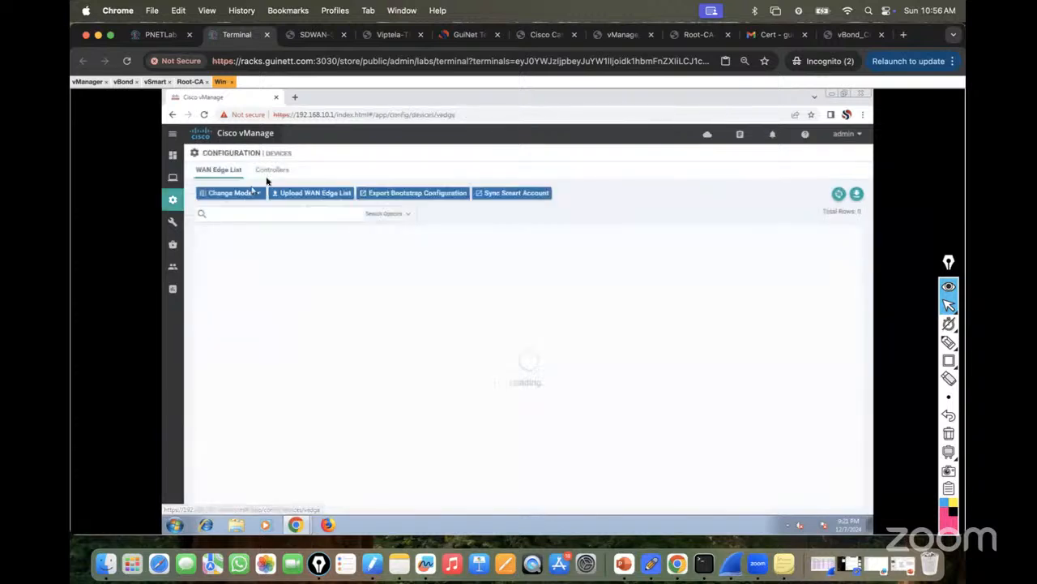
{"action": "left_click", "coordinate": [272, 172]}
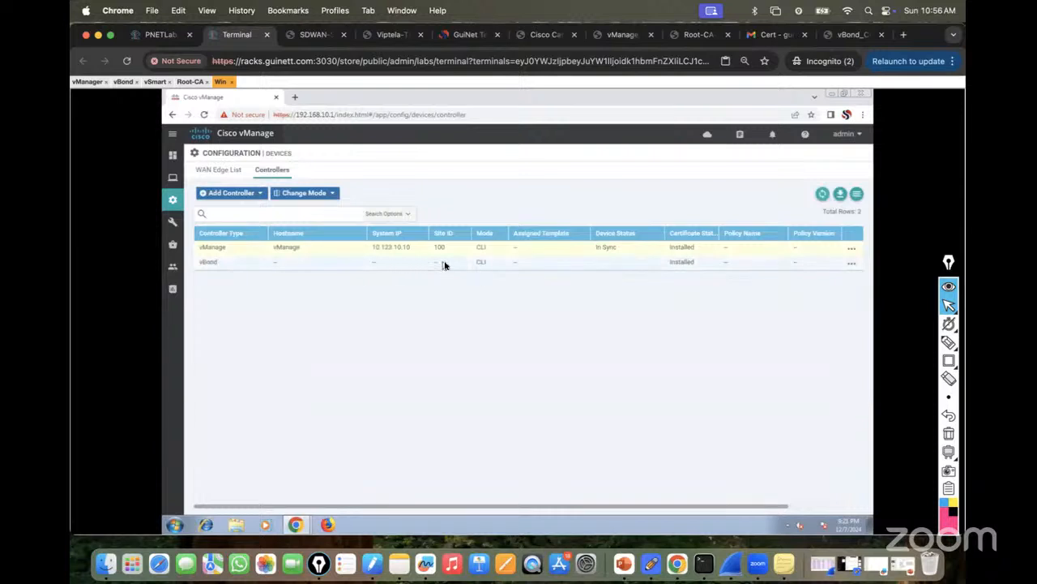
{"action": "left_click", "coordinate": [823, 197]}
{"action": "left_click", "coordinate": [822, 197]}
{"action": "left_click", "coordinate": [823, 197]}
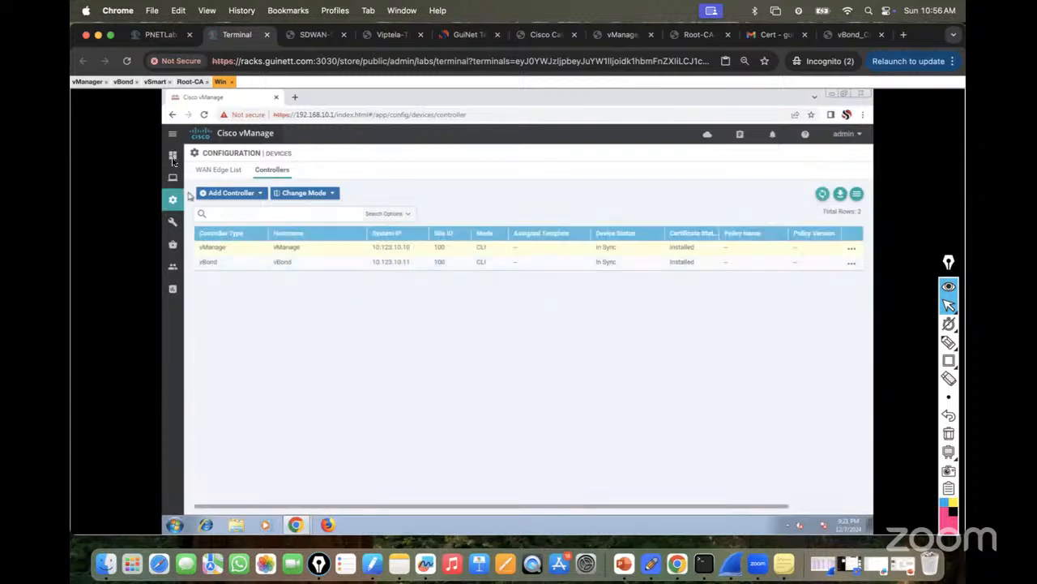
{"action": "mouse_move", "coordinate": [173, 154]}
{"action": "left_click", "coordinate": [212, 180]}
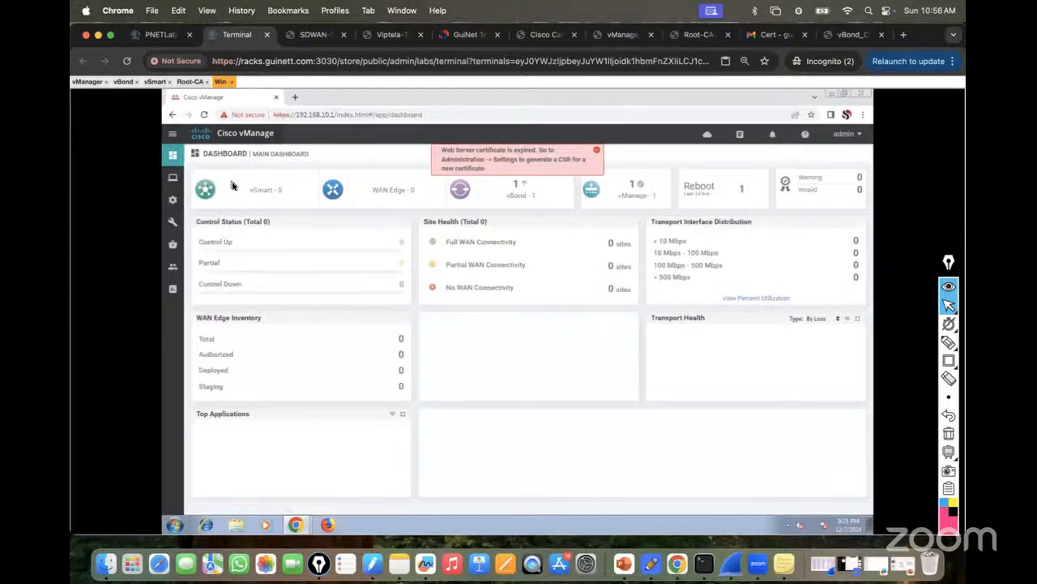
Dismiss the expired Web Server certificate banner, check the vBond and vManage counts, then go to vSmart.
{"action": "left_click", "coordinate": [596, 150]}
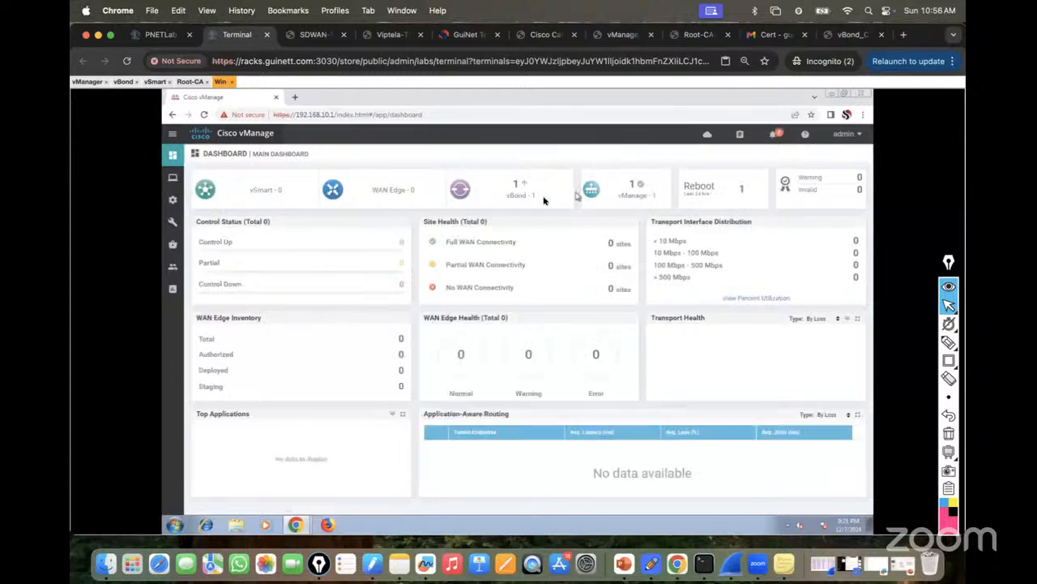
{"action": "left_click_drag", "start_coordinate": [513, 187], "coordinate": [527, 185]}
{"action": "left_click_drag", "start_coordinate": [623, 192], "coordinate": [647, 186]}
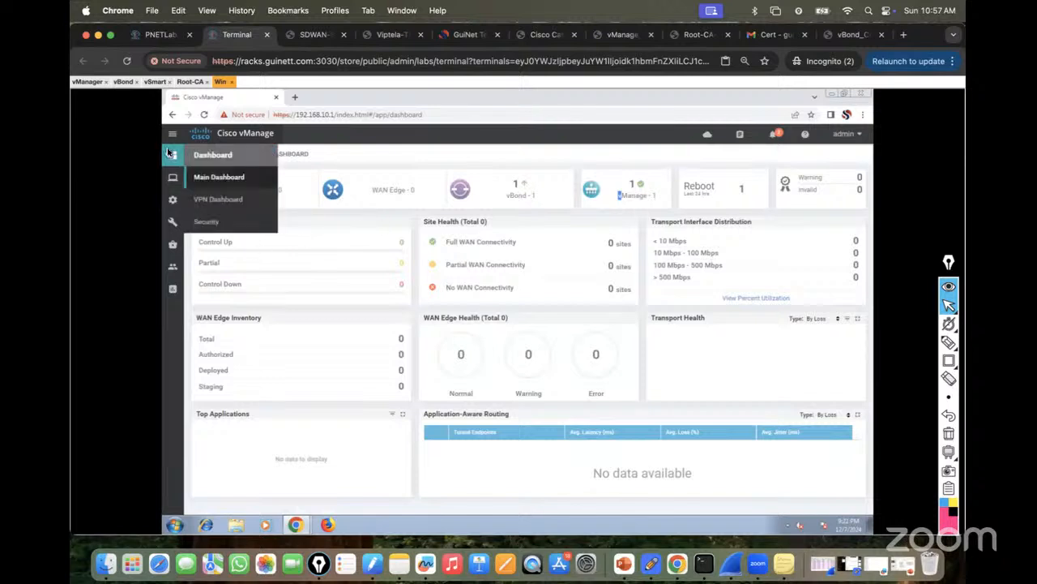
{"action": "left_click", "coordinate": [155, 83]}
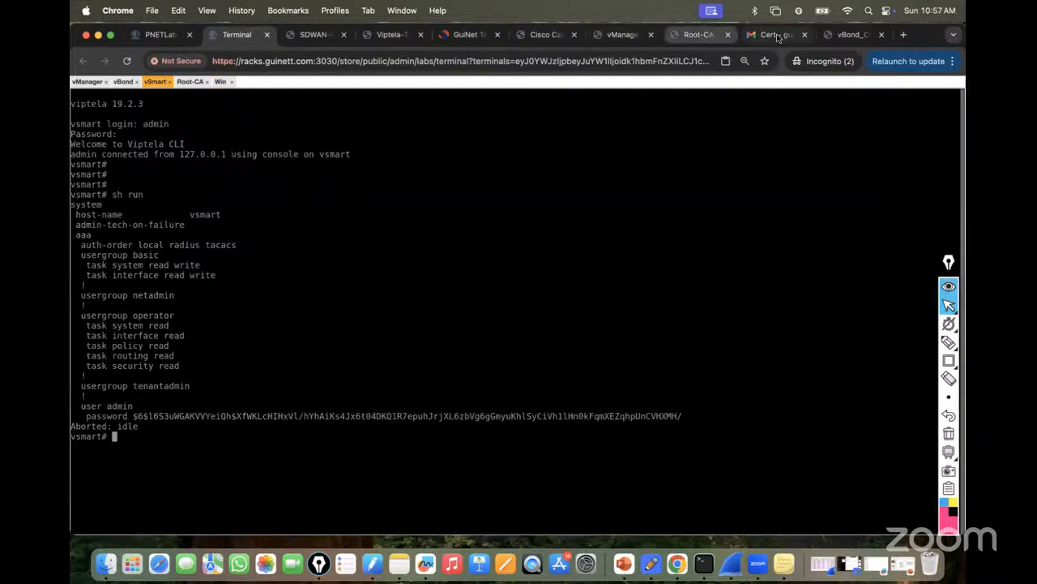
Look over the vBond lab guide PDF and return to the Chrome window.
{"action": "left_click", "coordinate": [840, 34]}
{"action": "scroll", "coordinate": [647, 283], "scroll_direction": "down", "scroll_amount": 15}
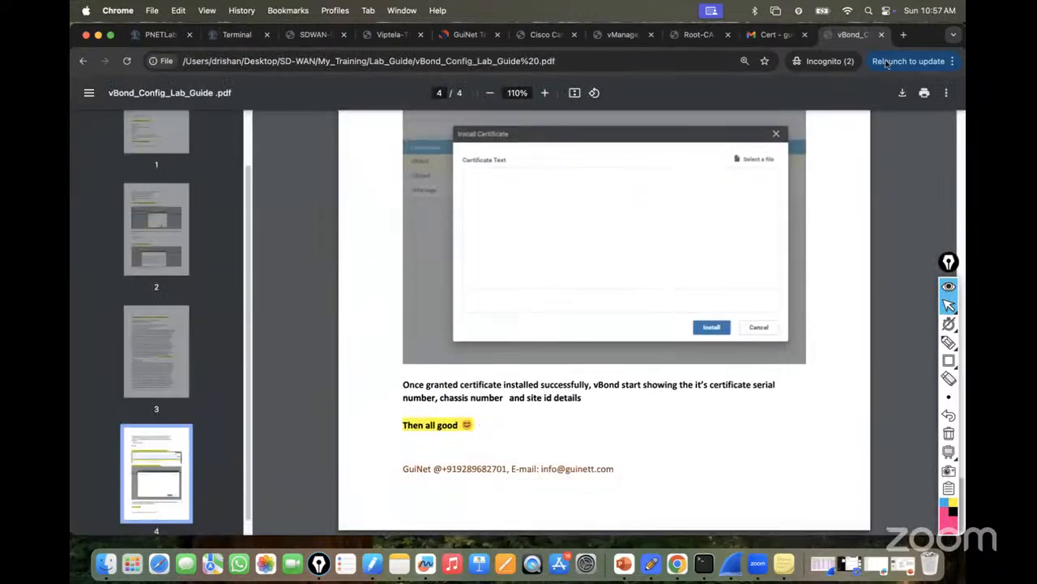
{"action": "left_click", "coordinate": [108, 565]}
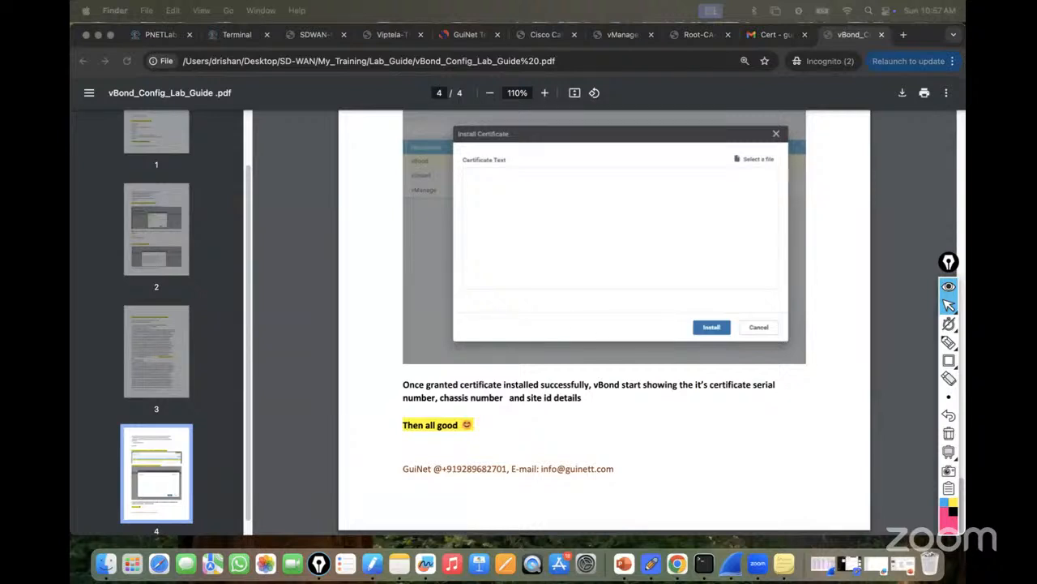
{"action": "key", "text": "super+Tab"}
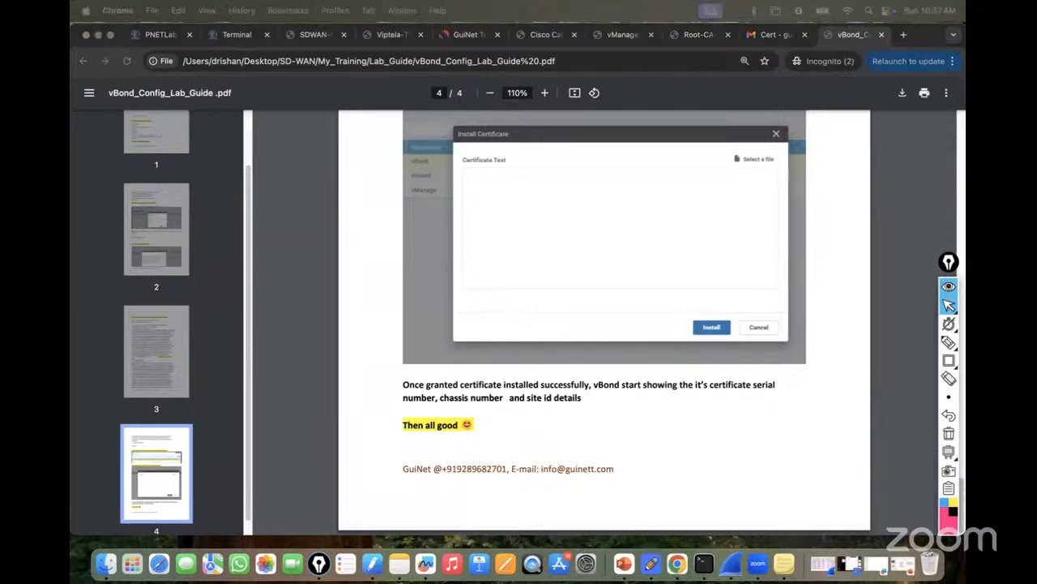
Load vSmart_Config_Lab_Guide.pdf in a new tab, review its system and vpn 0 commands at 110%.
{"action": "left_click", "coordinate": [904, 34]}
{"action": "type", "text": "file:///Users/drishan/Desktop/SD-WAN/My_Training/Lab_Guide/vSmart_Config_Lab_Guide%20.pdf"}
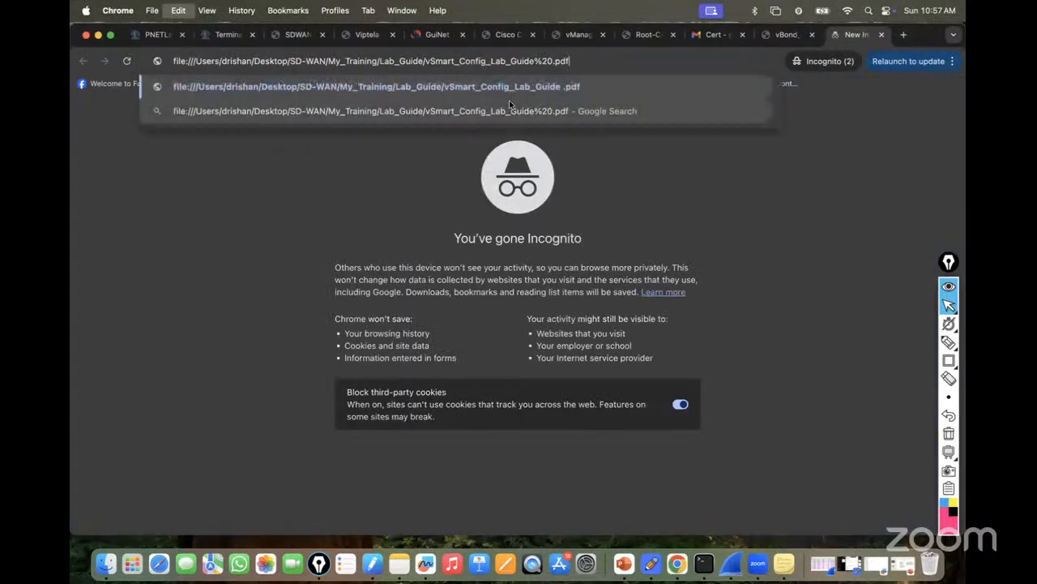
{"action": "key", "text": "Return"}
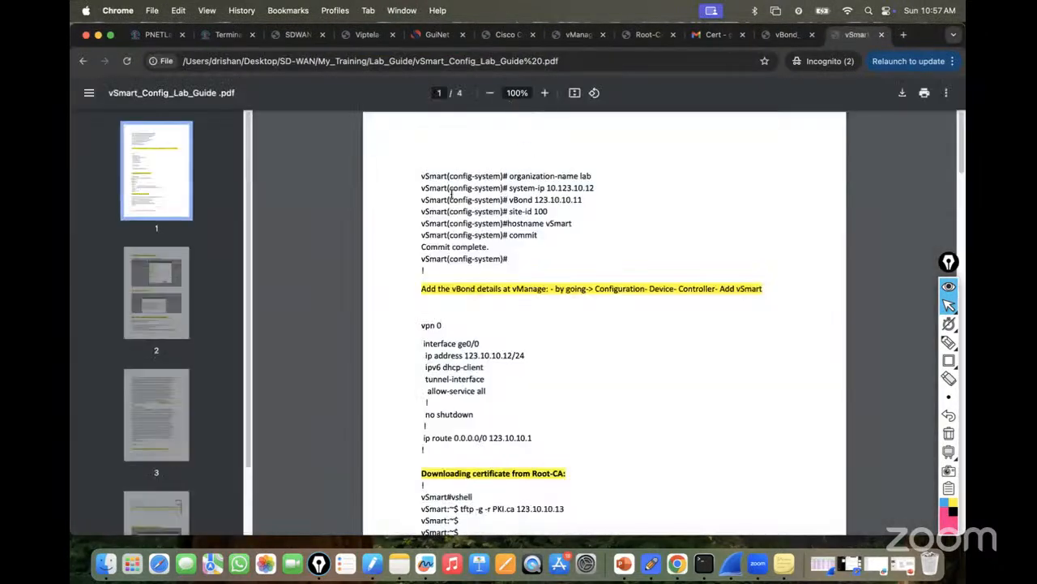
{"action": "left_click_drag", "start_coordinate": [421, 171], "coordinate": [525, 266]}
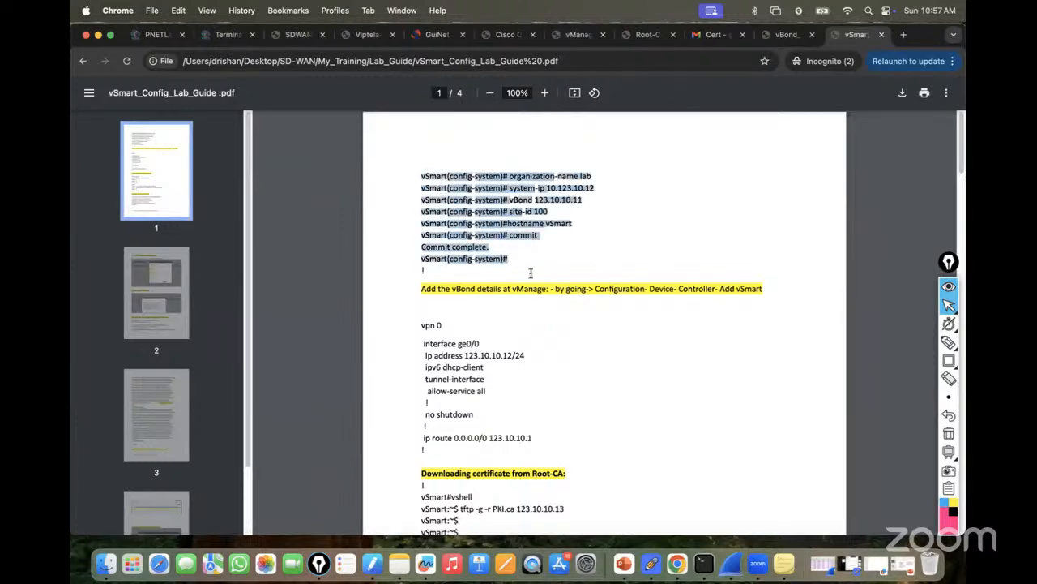
{"action": "scroll", "coordinate": [510, 308], "scroll_direction": "down", "scroll_amount": 5}
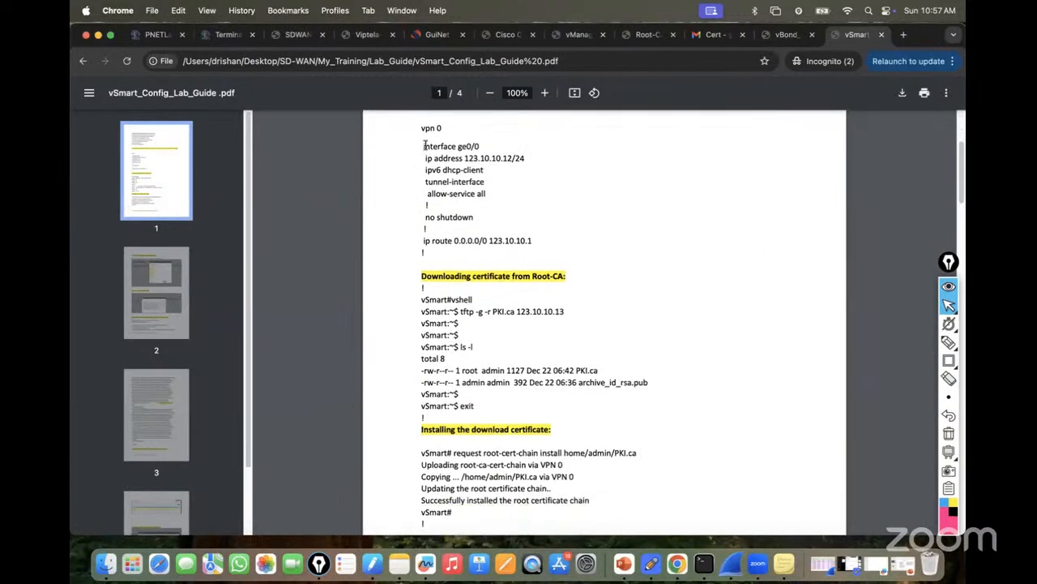
{"action": "left_click_drag", "start_coordinate": [423, 127], "coordinate": [489, 215]}
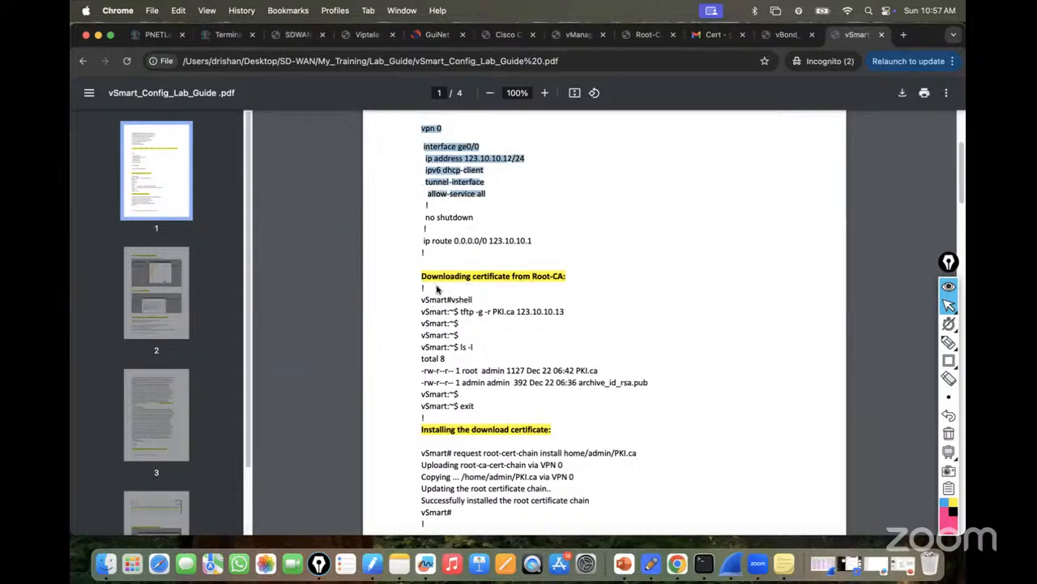
{"action": "key", "text": "super+equal"}
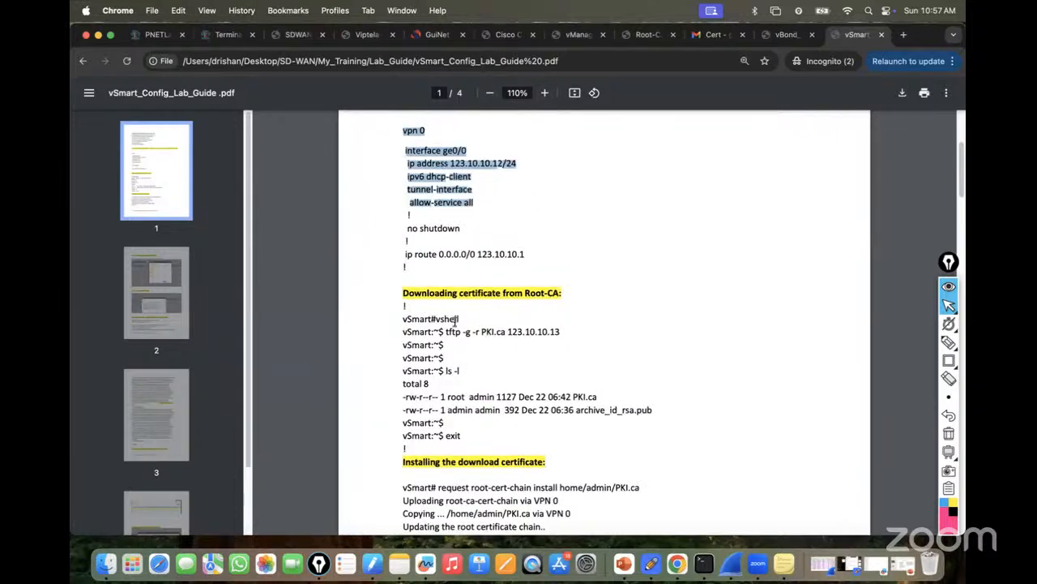
Copy the guide's tftp command that fetches PKI.ca.
{"action": "left_click_drag", "start_coordinate": [446, 331], "coordinate": [567, 330]}
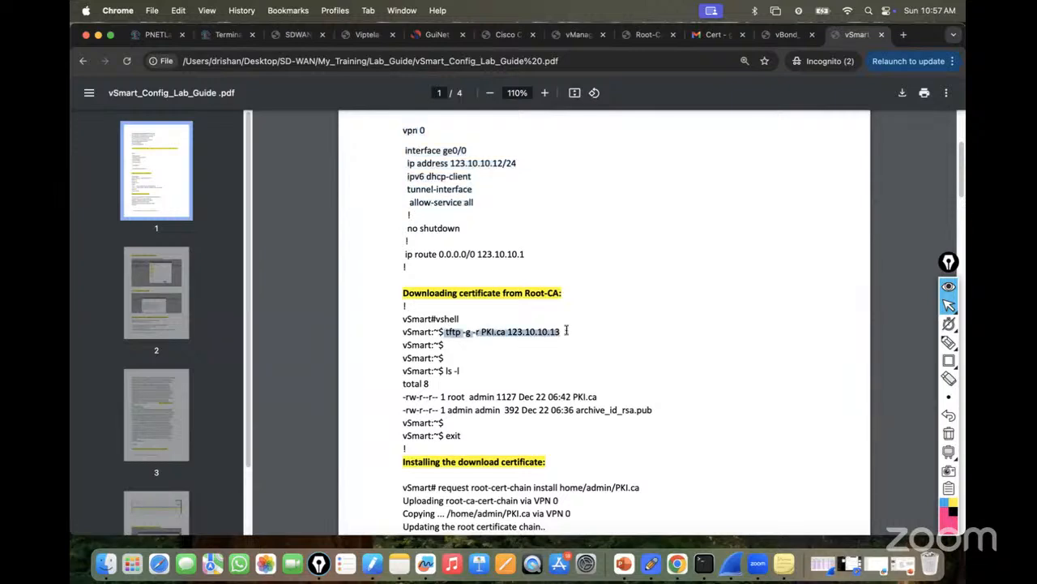
{"action": "right_click", "coordinate": [542, 333]}
{"action": "left_click", "coordinate": [565, 358]}
{"action": "left_click", "coordinate": [220, 36]}
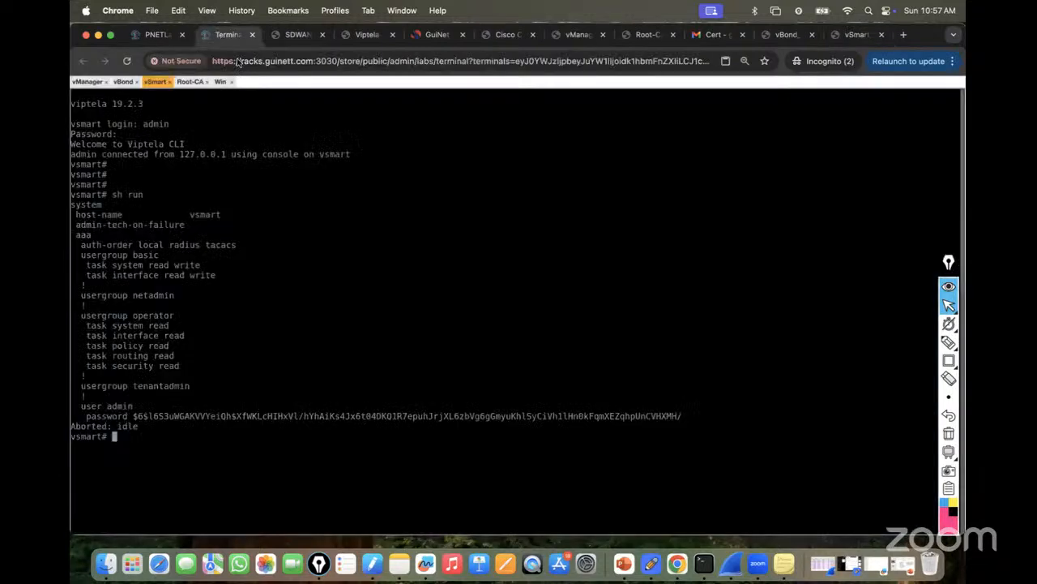
In vshell, download PKI.ca via tftp from 123.10.10.13, confirm it with ls -l, and exit.
{"action": "key", "text": "Return"}
{"action": "key", "text": "Return"}
{"action": "key", "text": "Return"}
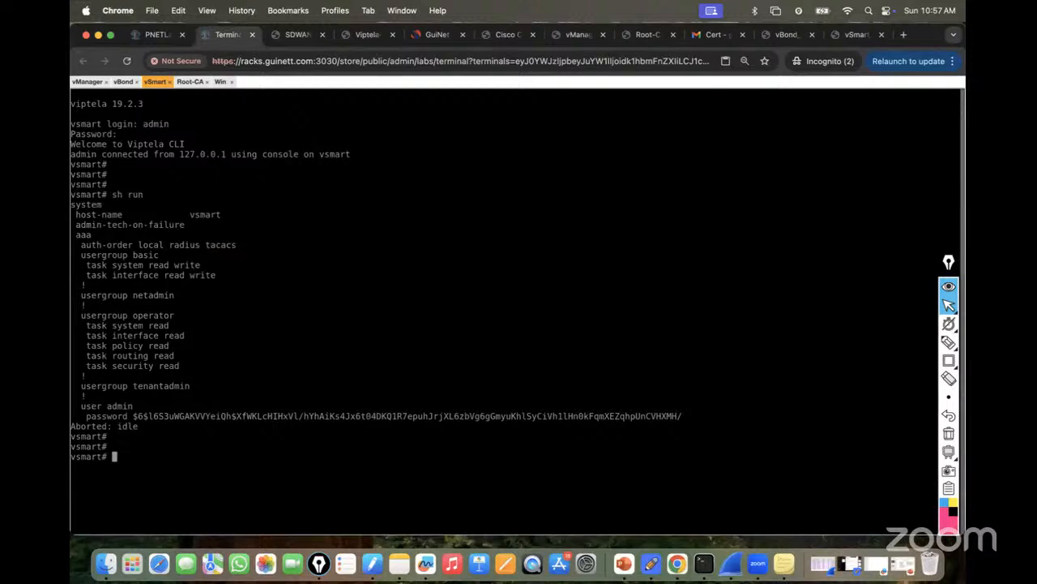
{"action": "type", "text": "vshell"}
{"action": "key", "text": "Return"}
{"action": "type", "text": "ls -l"}
{"action": "key", "text": "Return"}
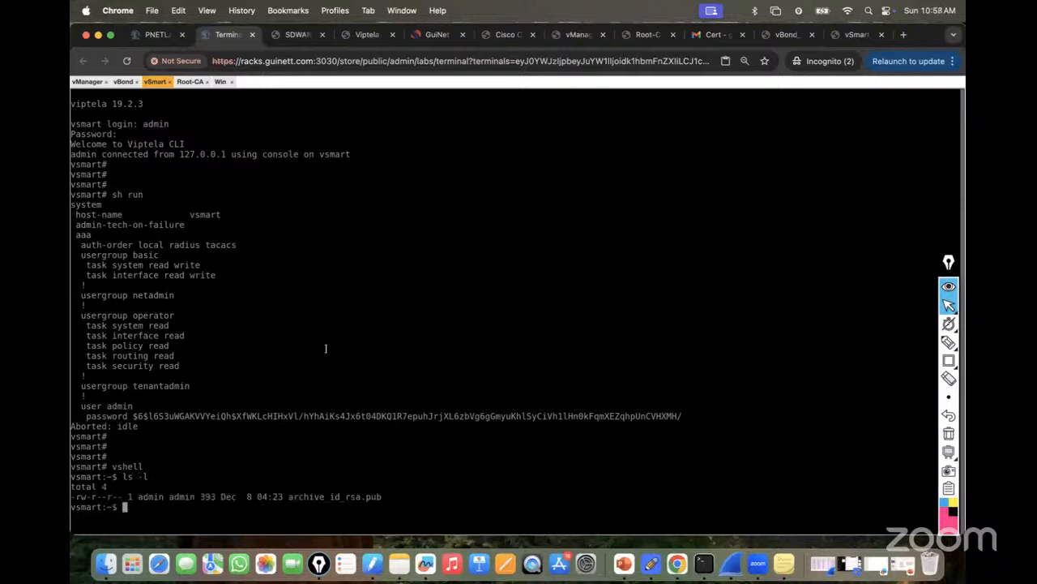
{"action": "key", "text": "super+v"}
{"action": "key", "text": "Return"}
{"action": "key", "text": "Return"}
{"action": "key", "text": "Return"}
{"action": "key", "text": "Return"}
{"action": "key", "text": "Return"}
{"action": "key", "text": "Return"}
{"action": "type", "text": "ls -l"}
{"action": "key", "text": "Return"}
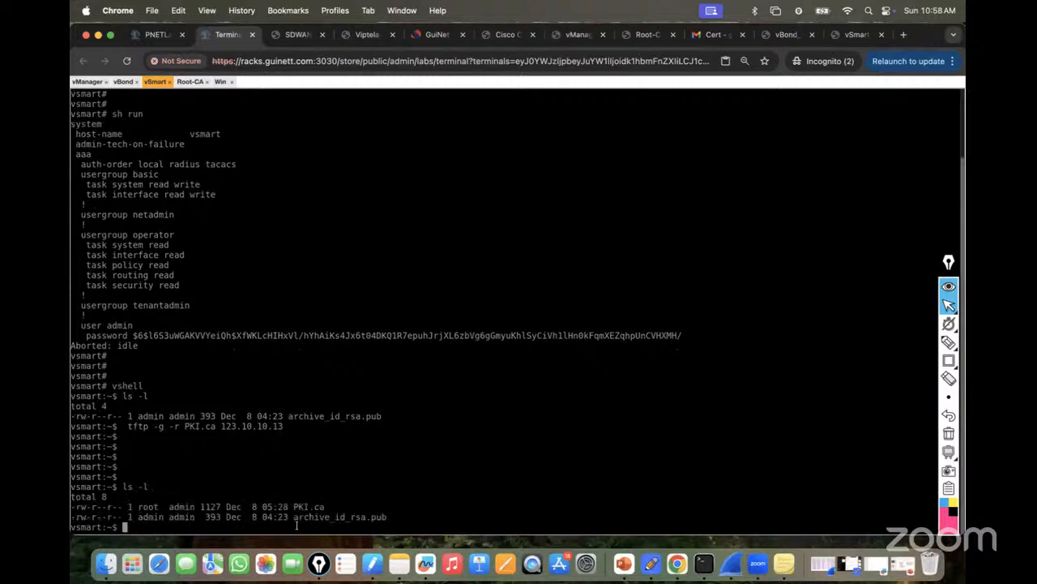
{"action": "type", "text": "exit"}
{"action": "key", "text": "Return"}
{"action": "key", "text": "Return"}
{"action": "key", "text": "Return"}
{"action": "key", "text": "Return"}
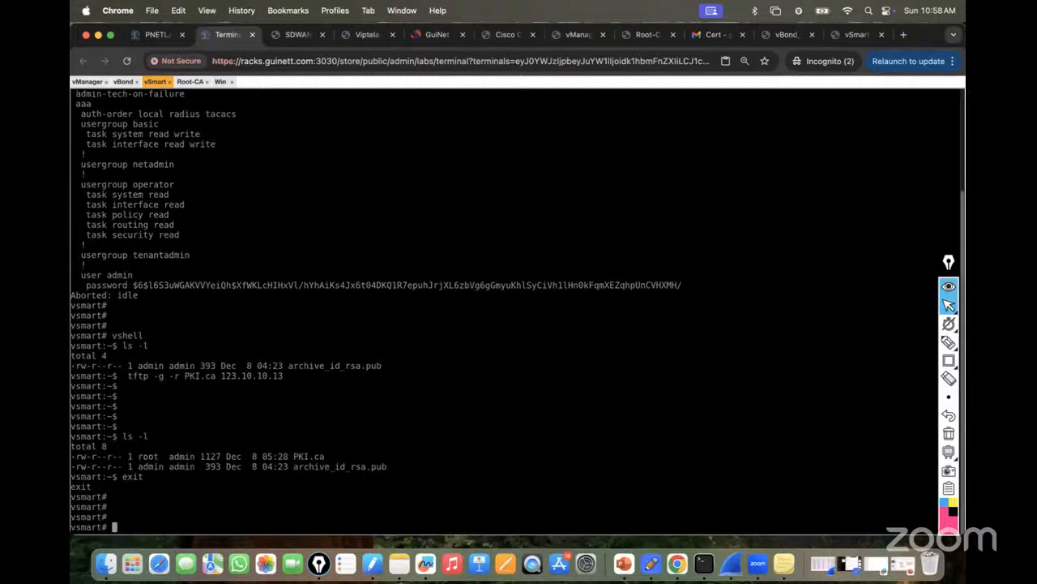
Run request root-cert-chain install home/admin/PKI.ca on vSmart, copied from the lab guide.
{"action": "left_click", "coordinate": [842, 39]}
{"action": "scroll", "coordinate": [597, 308], "scroll_direction": "down", "scroll_amount": 5}
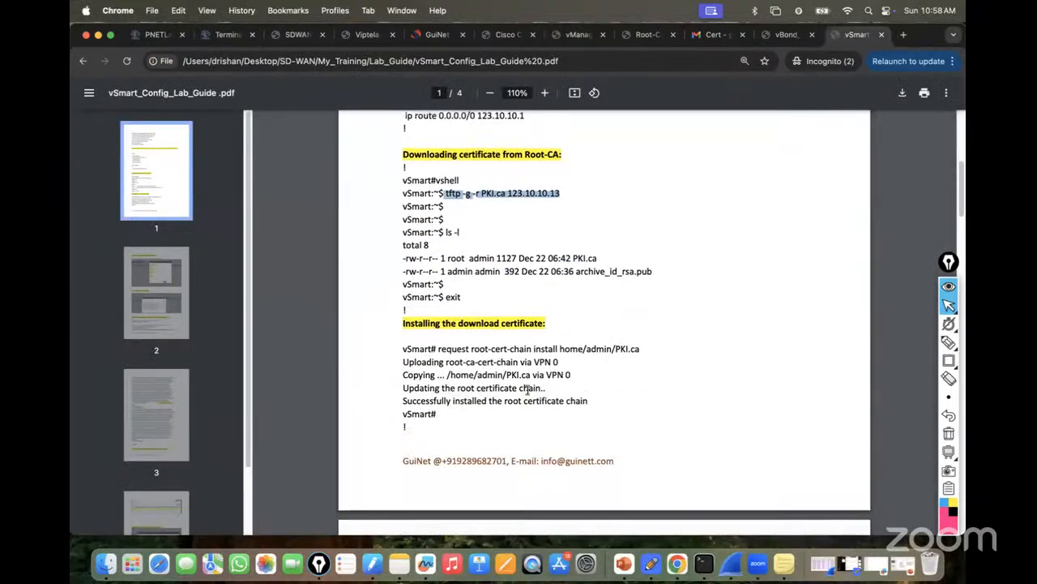
{"action": "left_click_drag", "start_coordinate": [437, 348], "coordinate": [651, 340]}
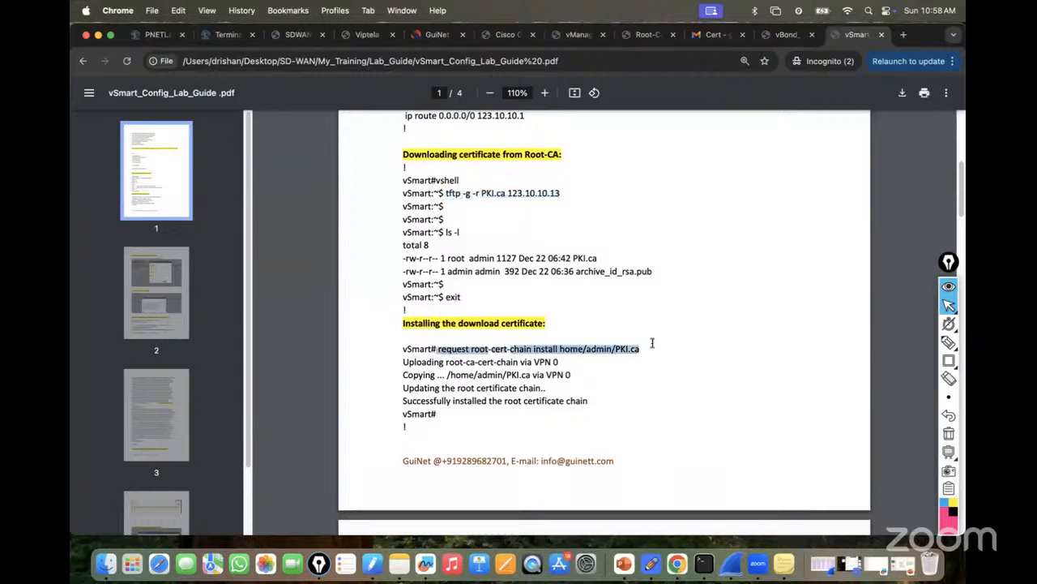
{"action": "right_click", "coordinate": [608, 348]}
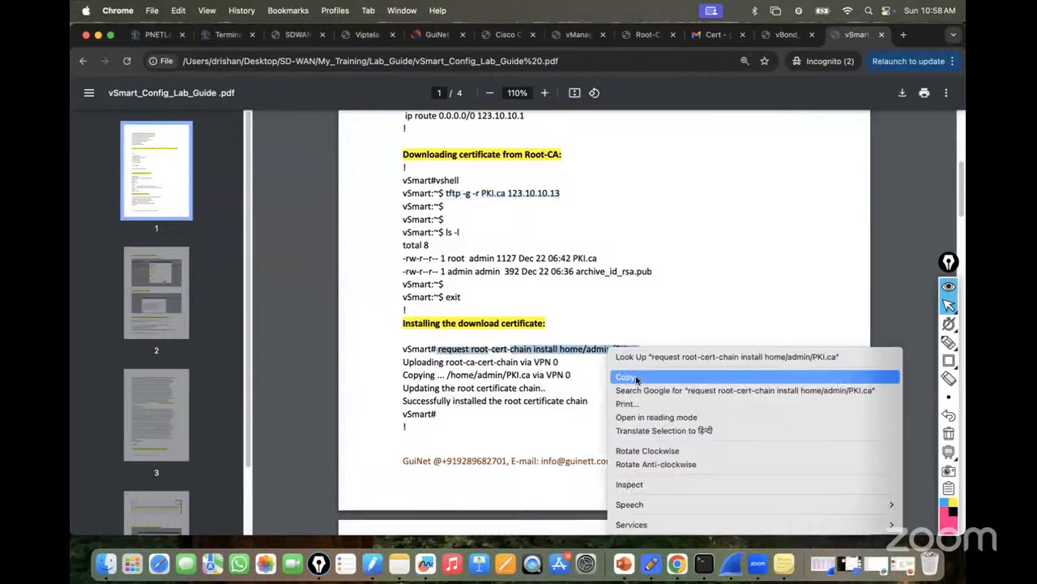
{"action": "left_click", "coordinate": [630, 374]}
{"action": "left_click", "coordinate": [223, 35]}
{"action": "key", "text": "super+v"}
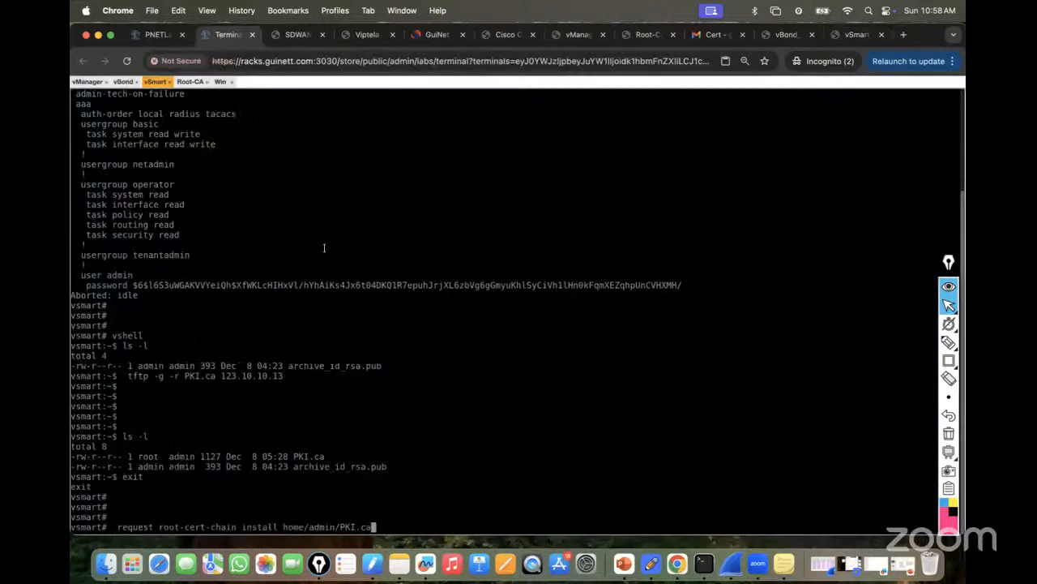
{"action": "key", "text": "Return"}
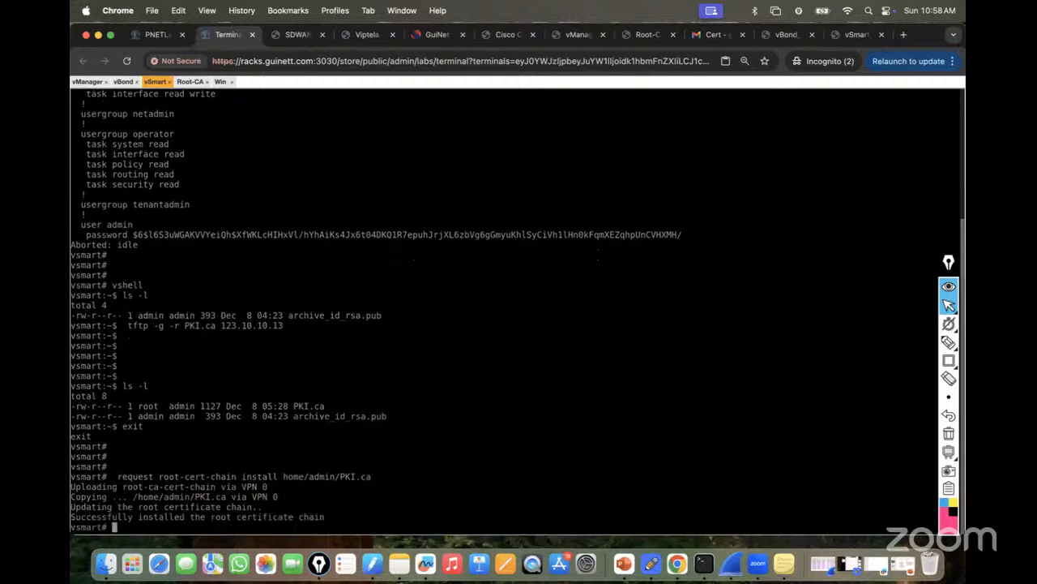
{"action": "key", "text": "super+Tab"}
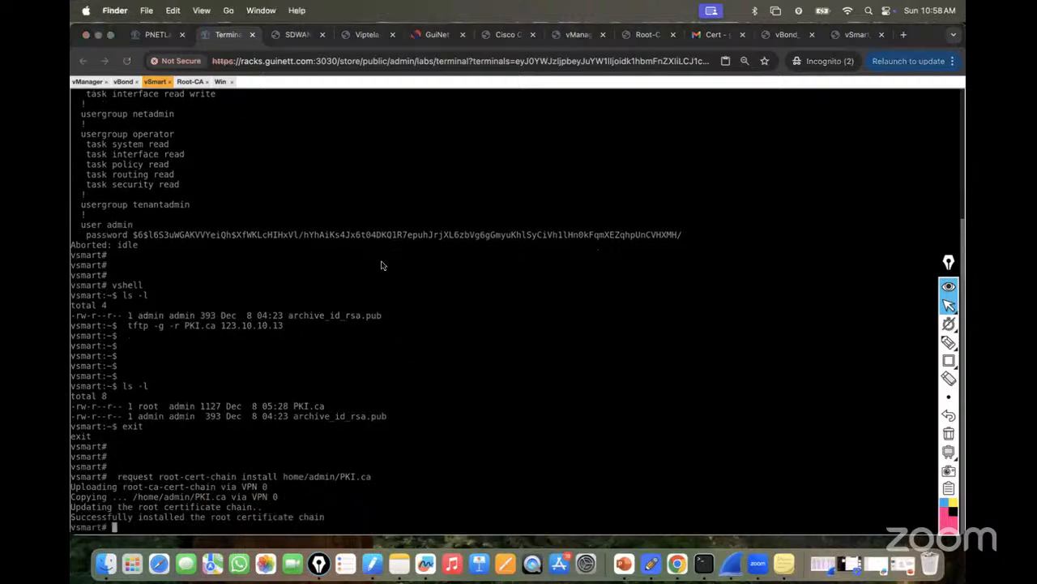
In vManage Configuration > Devices > Controllers, start adding a vSmart controller.
{"action": "left_click", "coordinate": [855, 34]}
{"action": "scroll", "coordinate": [683, 232], "scroll_direction": "down", "scroll_amount": 10}
{"action": "scroll", "coordinate": [550, 261], "scroll_direction": "up", "scroll_amount": 1}
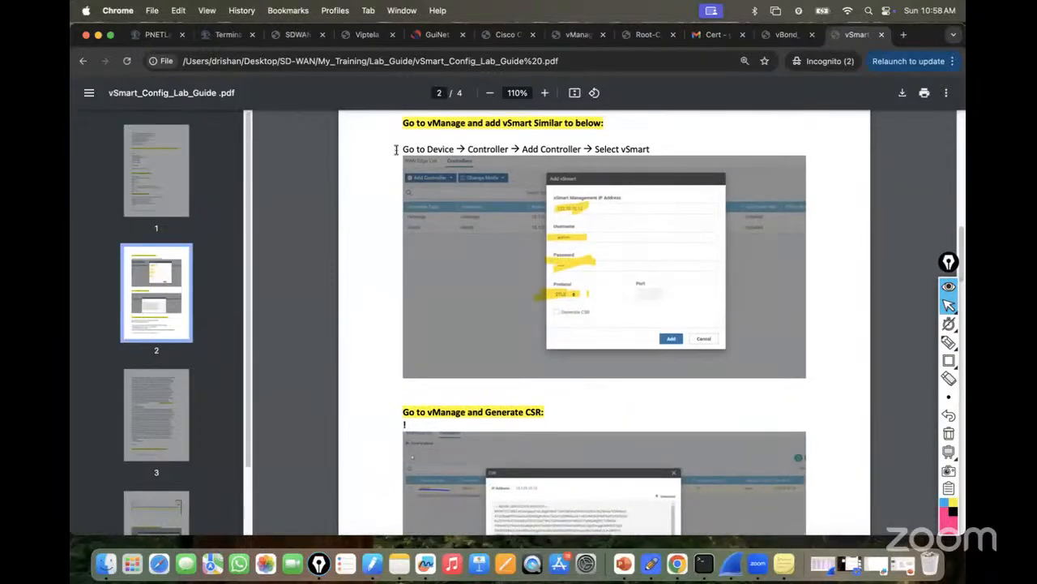
{"action": "left_click", "coordinate": [225, 35]}
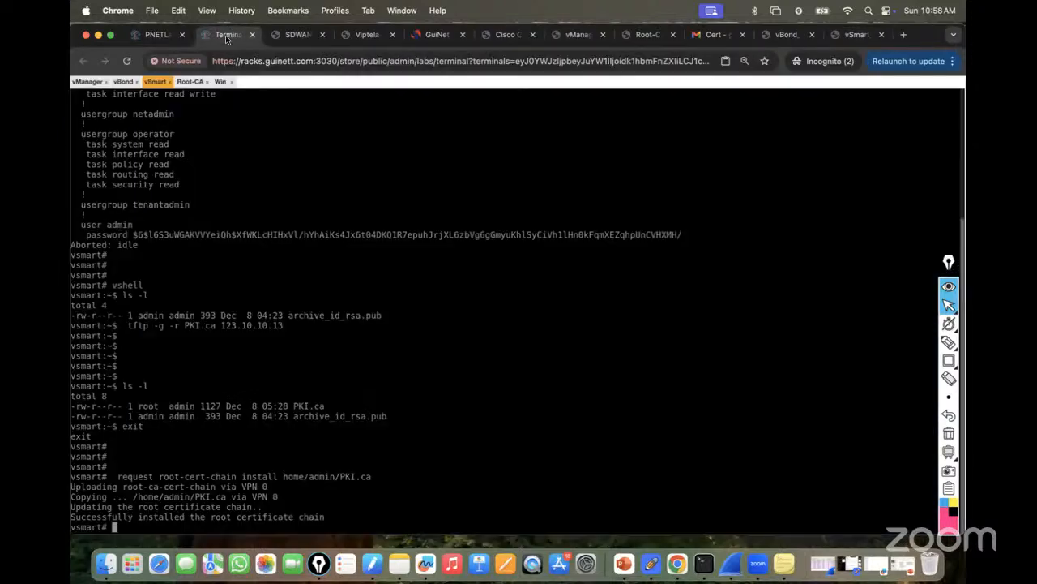
{"action": "left_click", "coordinate": [219, 82]}
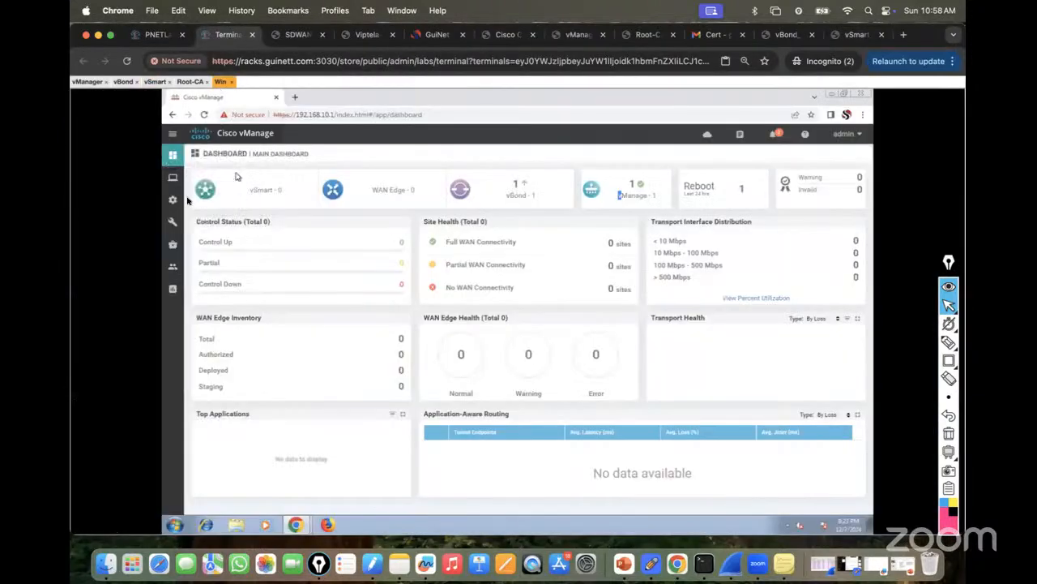
{"action": "mouse_move", "coordinate": [174, 202]}
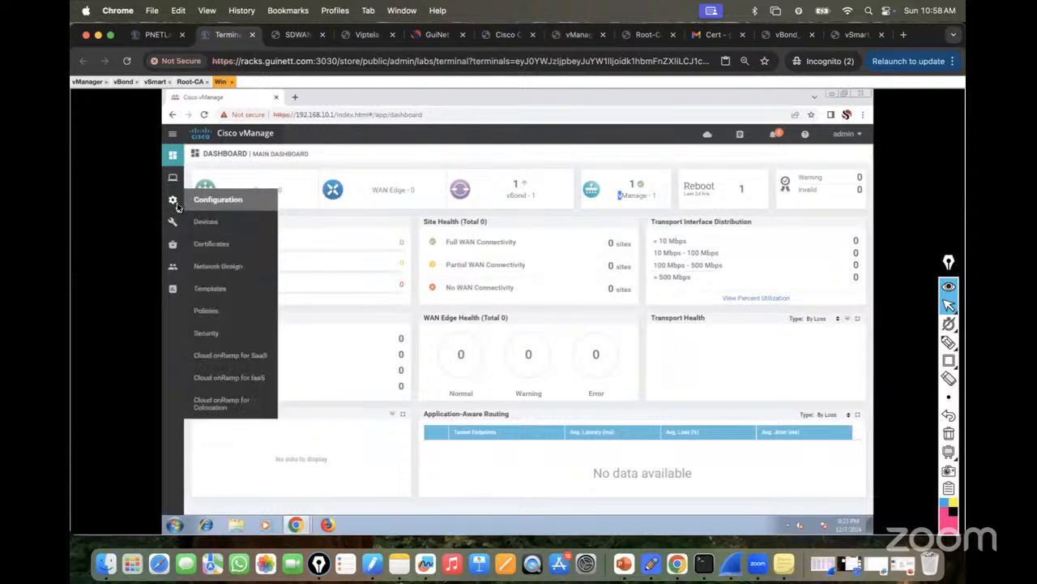
{"action": "left_click", "coordinate": [211, 231]}
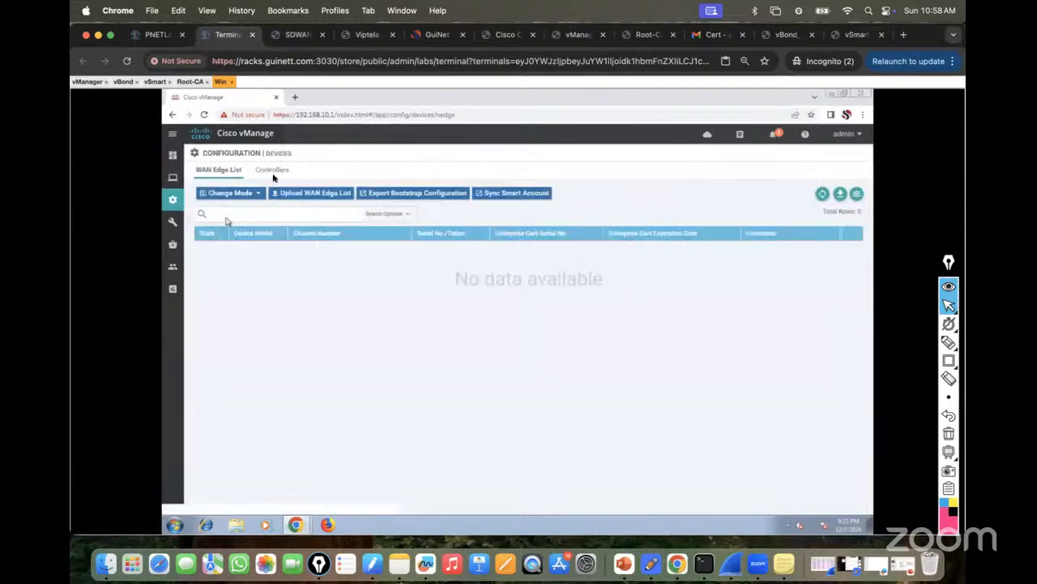
{"action": "left_click", "coordinate": [274, 171]}
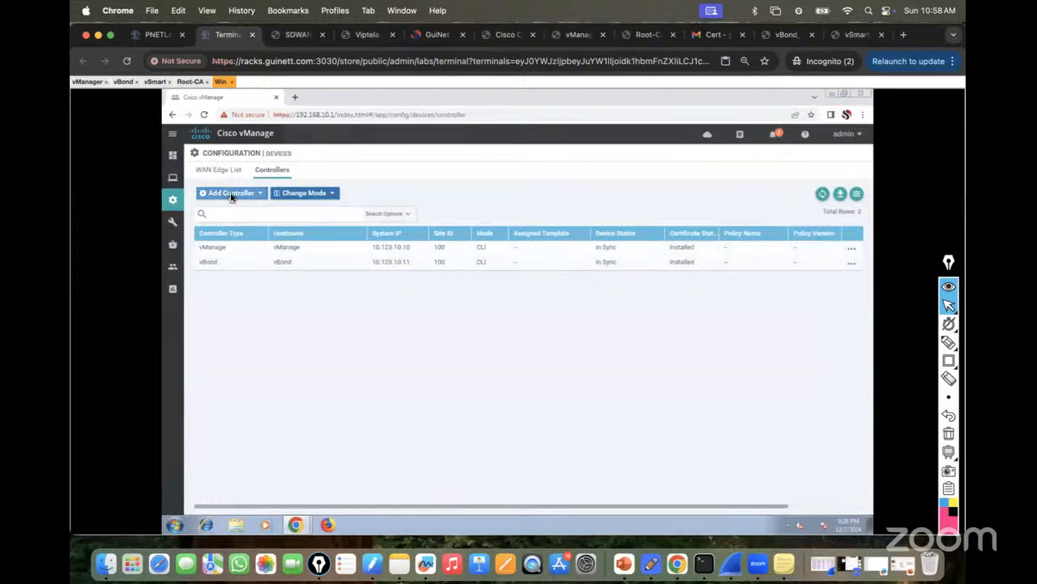
{"action": "left_click", "coordinate": [231, 195]}
{"action": "left_click", "coordinate": [225, 223]}
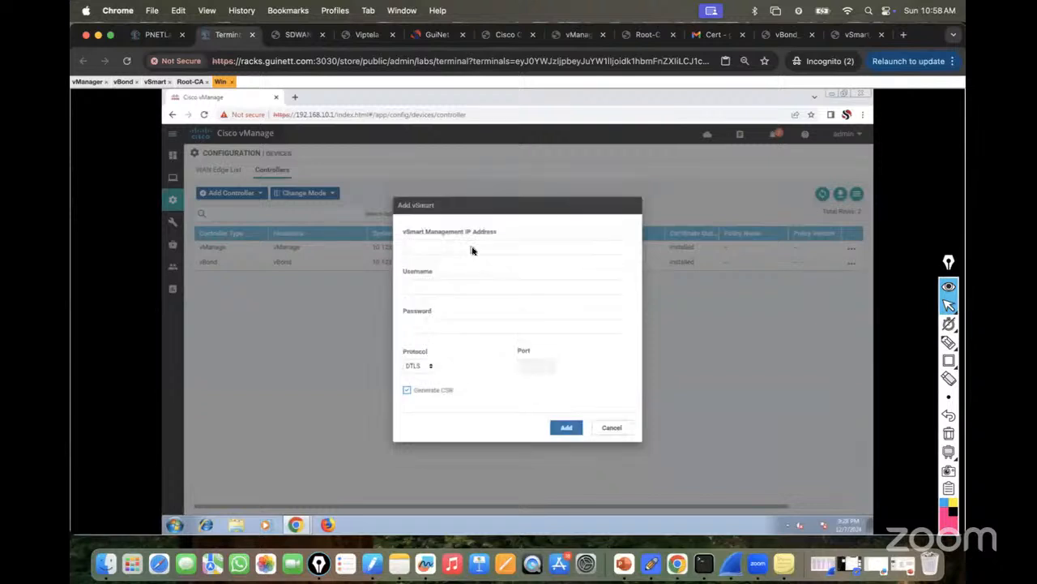
Enter vSmart management IP 123.10.10.12 and username admin.
{"action": "left_click", "coordinate": [427, 250]}
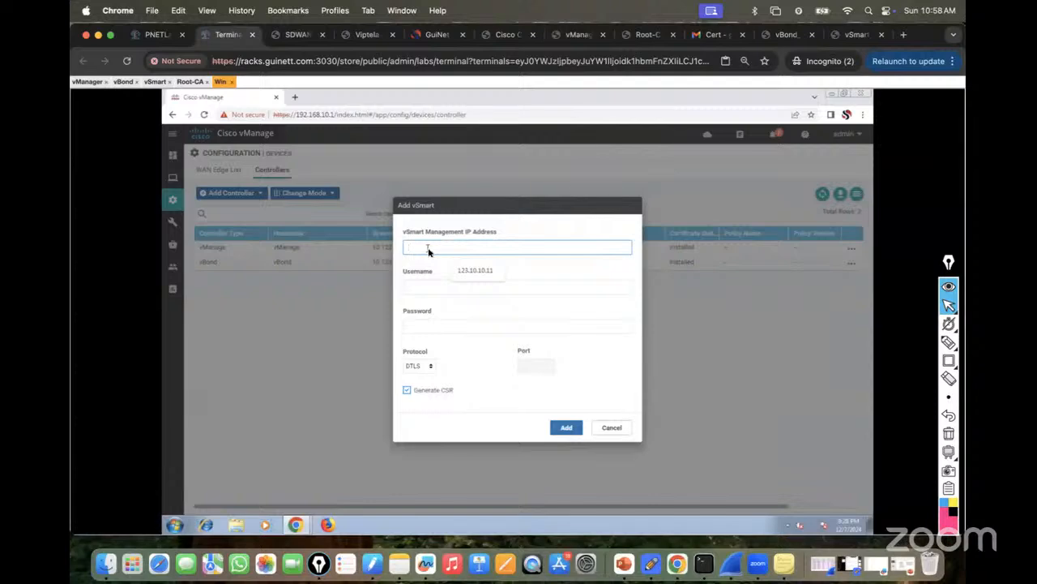
{"action": "left_click", "coordinate": [477, 269]}
{"action": "left_click", "coordinate": [156, 34]}
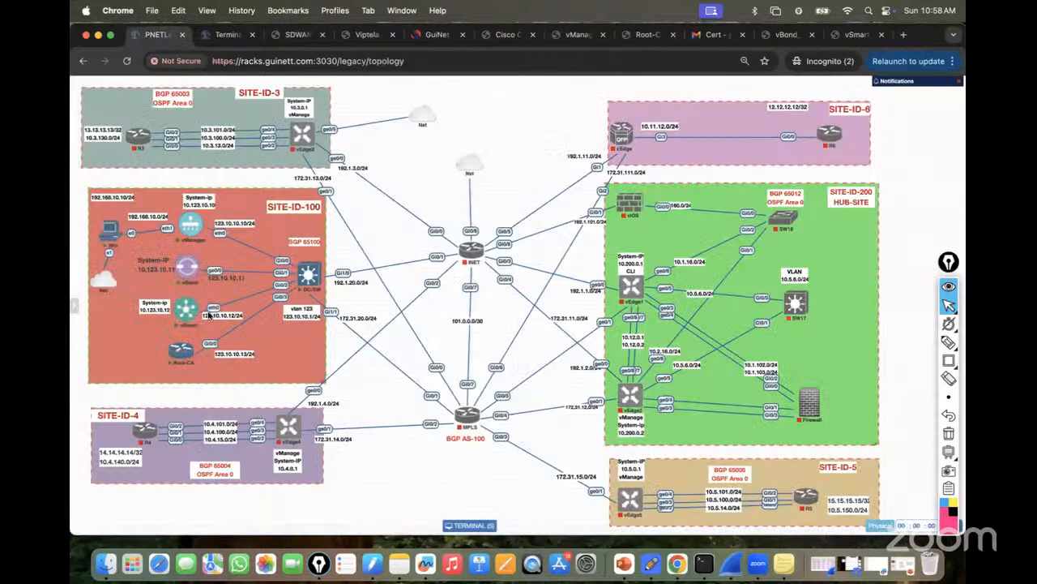
{"action": "left_click", "coordinate": [226, 34]}
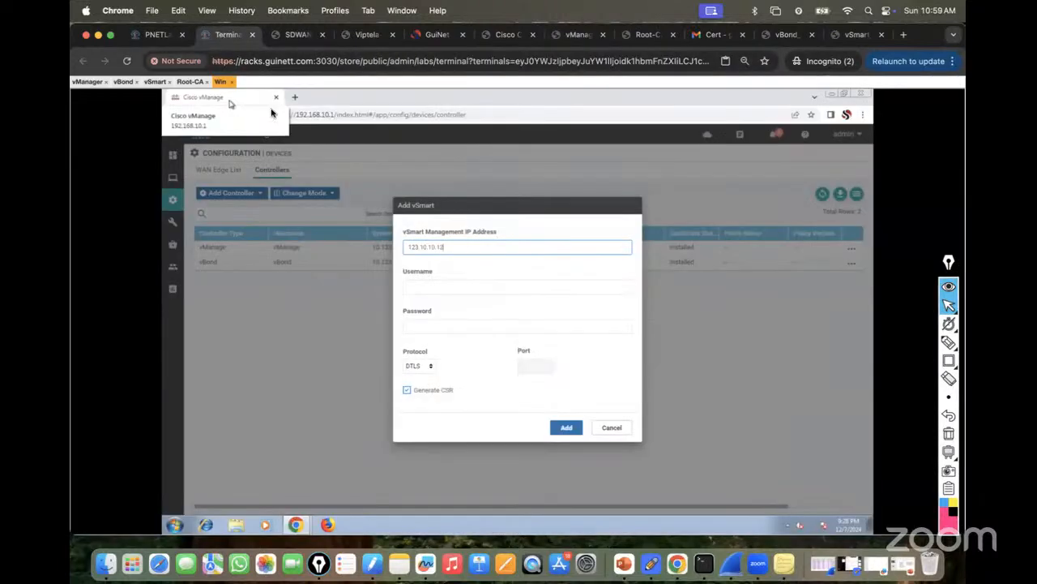
{"action": "left_click", "coordinate": [426, 288]}
{"action": "type", "text": "admin"}
{"action": "key", "text": "Tab"}
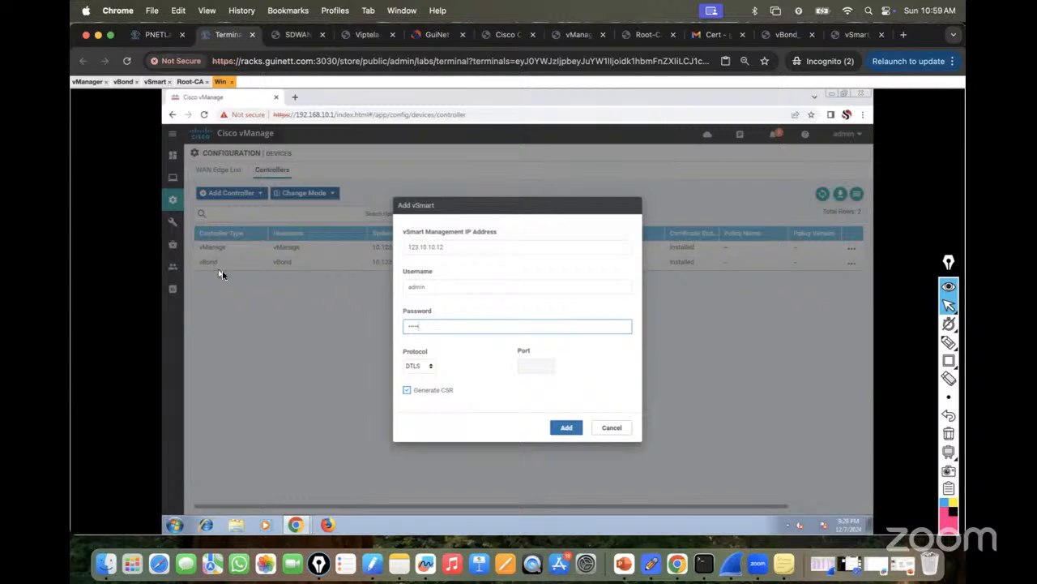
Keep DTLS as the protocol, double-check the topology, and add the vSmart controller.
{"action": "left_click", "coordinate": [432, 369]}
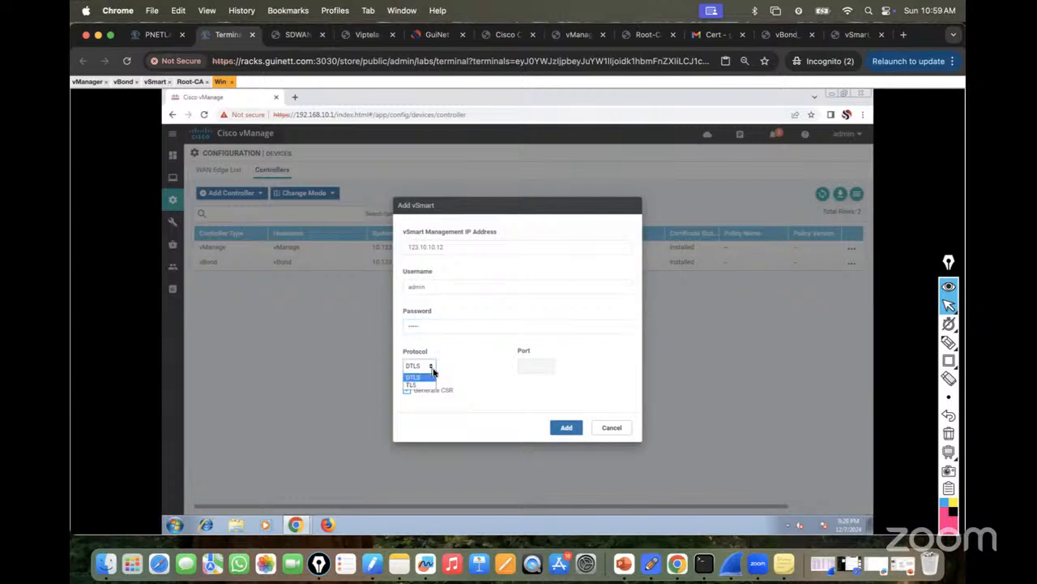
{"action": "left_click", "coordinate": [462, 367]}
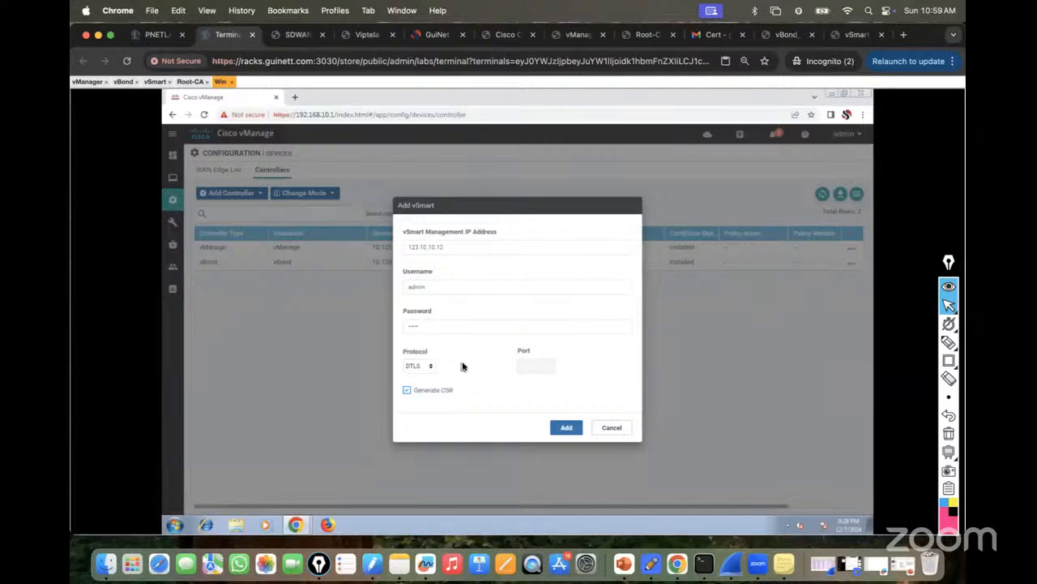
{"action": "left_click", "coordinate": [156, 34]}
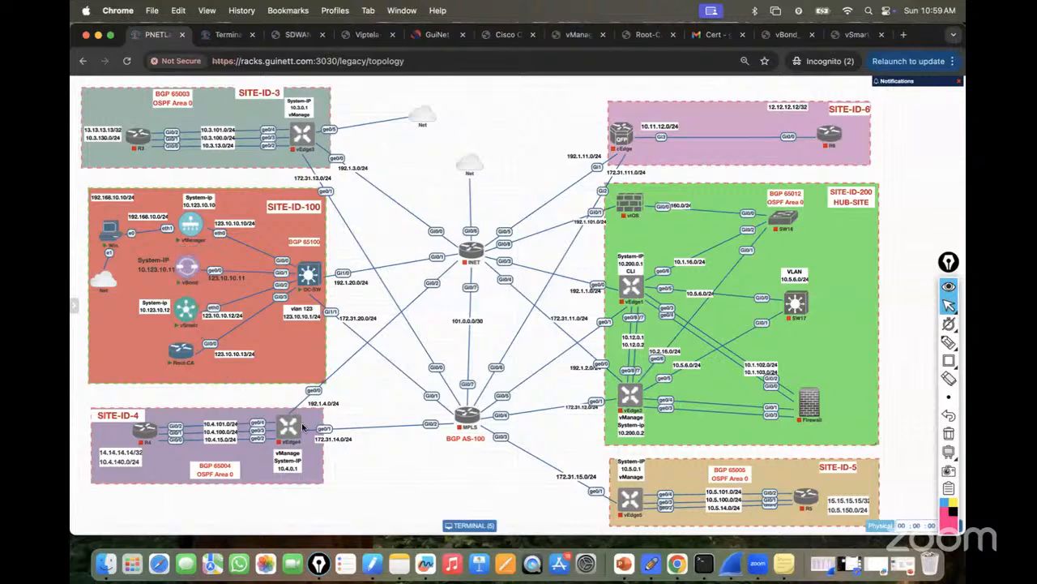
{"action": "mouse_move", "coordinate": [190, 281]}
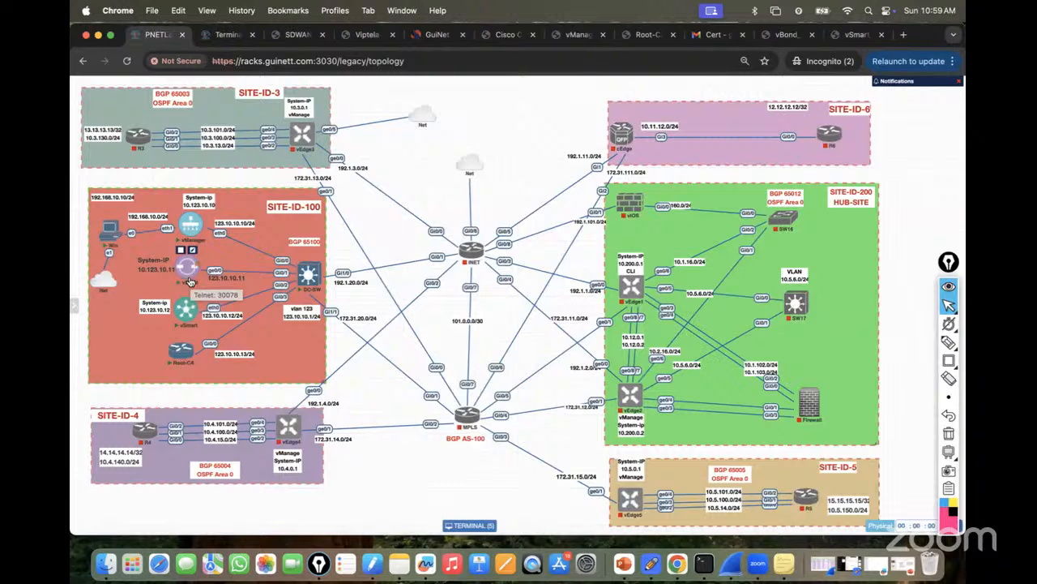
{"action": "mouse_move", "coordinate": [188, 328]}
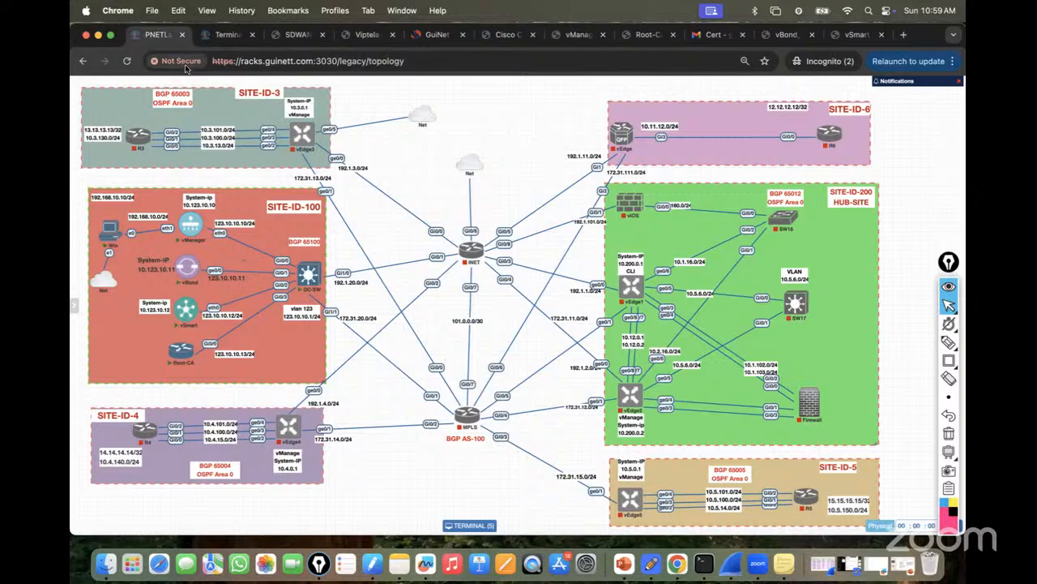
{"action": "left_click", "coordinate": [228, 34]}
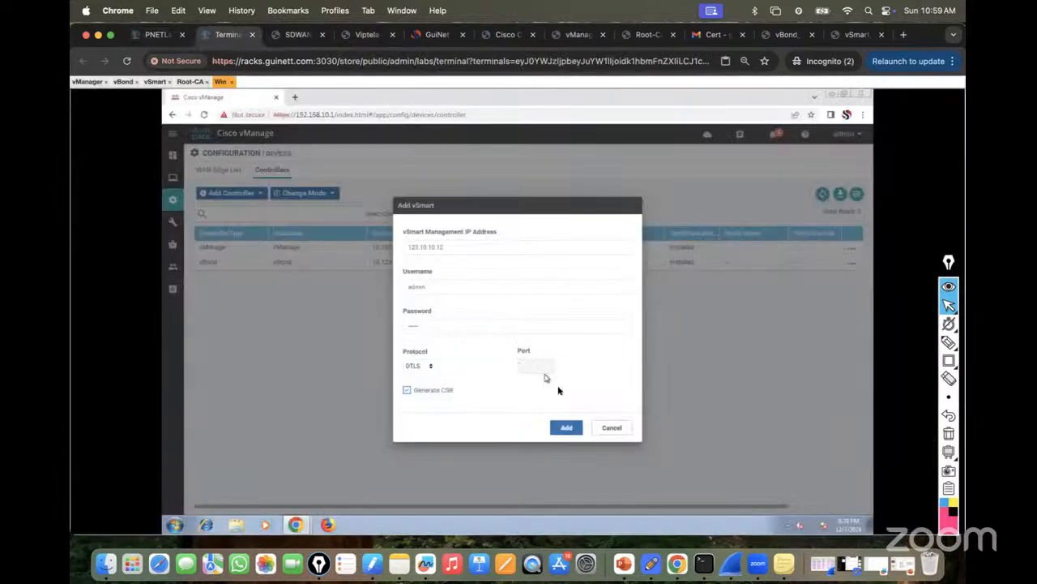
{"action": "left_click", "coordinate": [565, 429]}
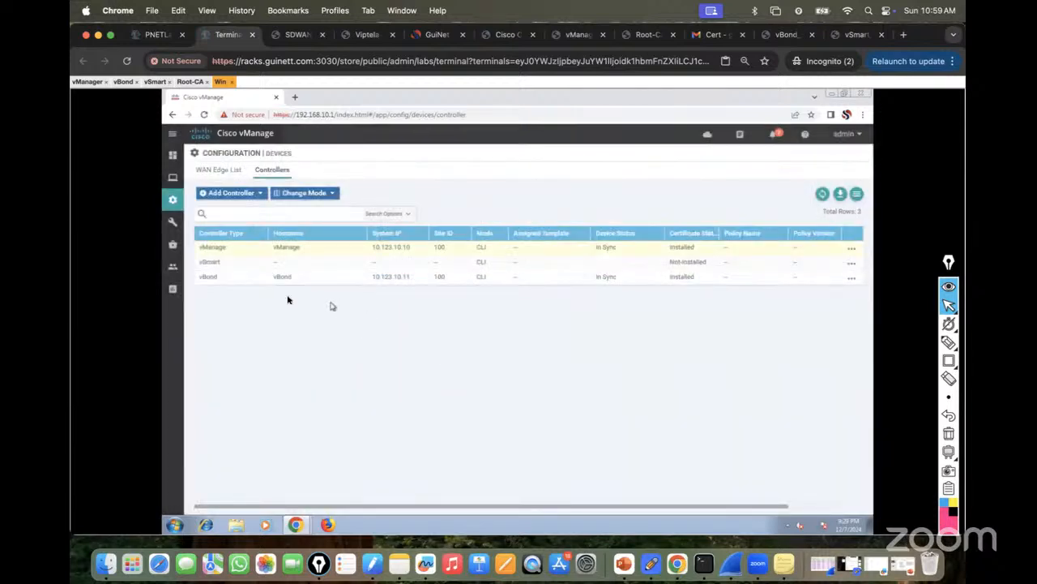
In Certificates > Controllers, confirm the vSmart row has no certificate installed.
{"action": "left_click", "coordinate": [851, 276]}
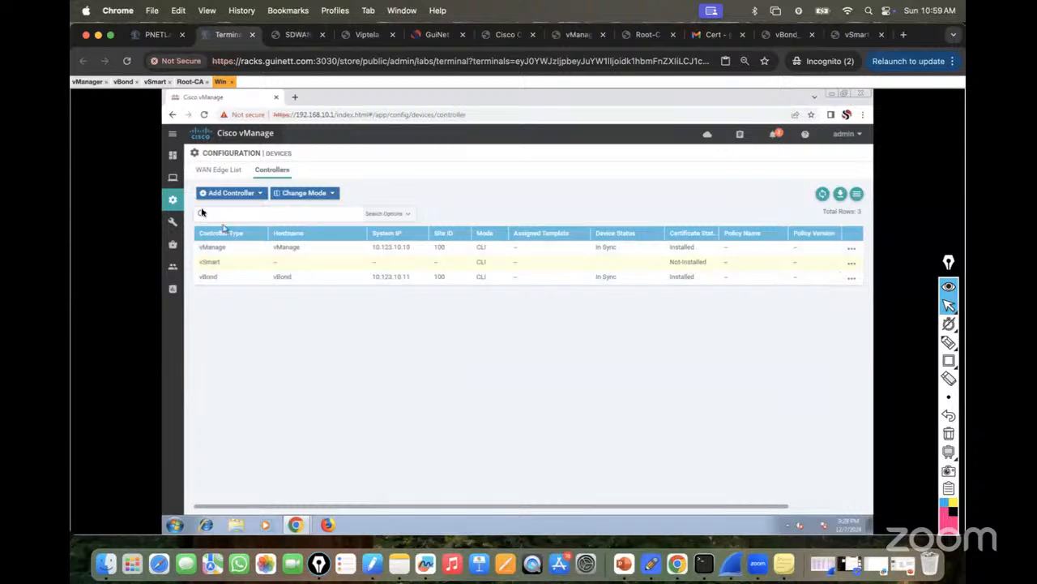
{"action": "mouse_move", "coordinate": [172, 200]}
{"action": "left_click", "coordinate": [216, 249]}
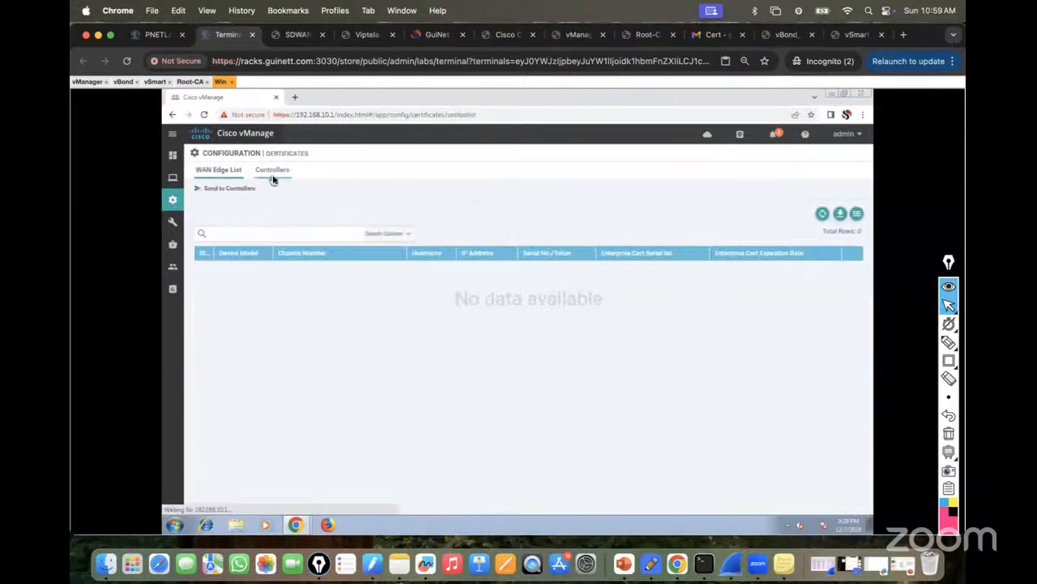
{"action": "left_click", "coordinate": [273, 170]}
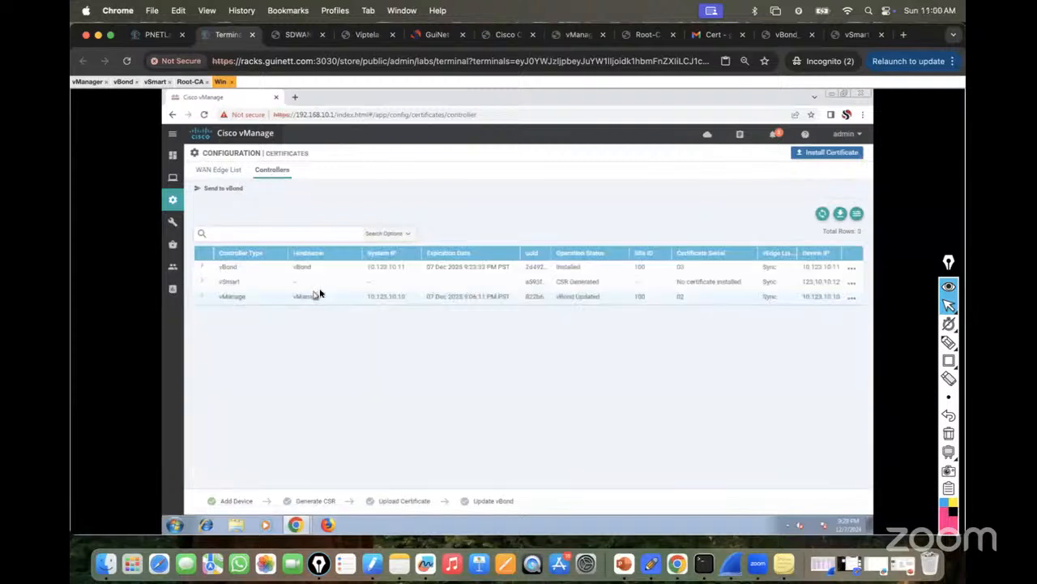
{"action": "left_click", "coordinate": [851, 282]}
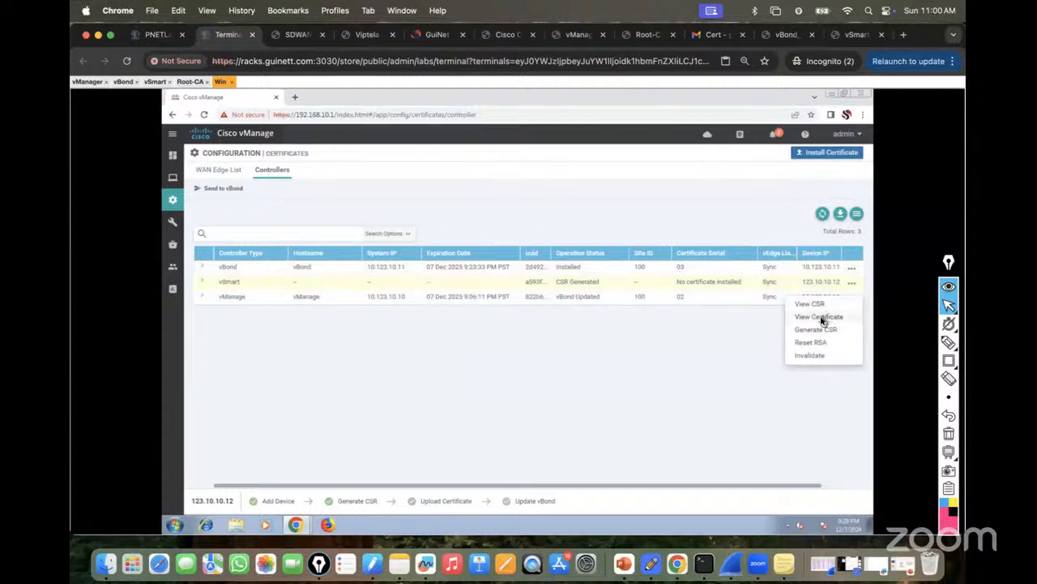
{"action": "left_click", "coordinate": [820, 316]}
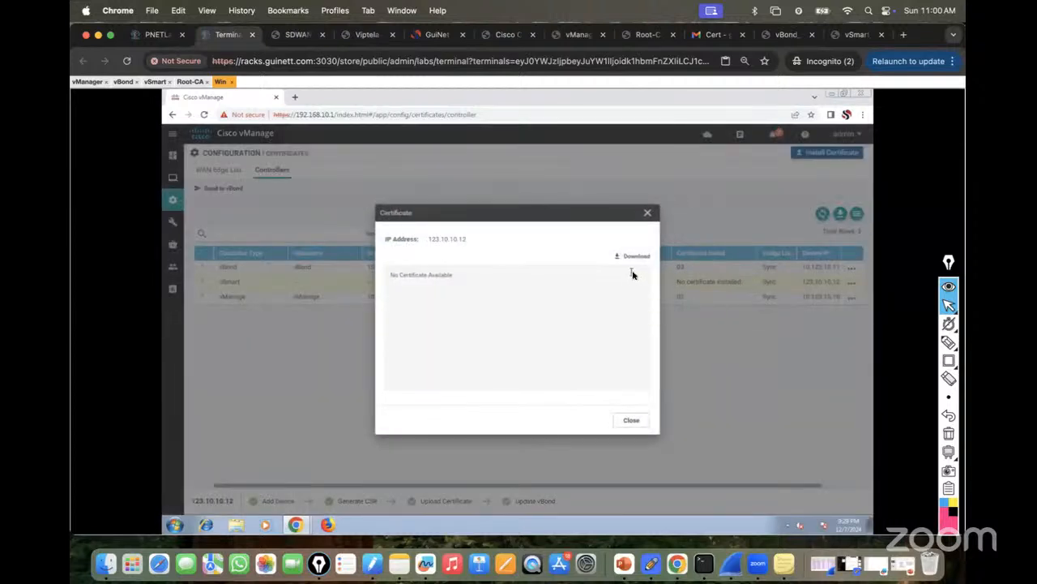
{"action": "left_click", "coordinate": [632, 419]}
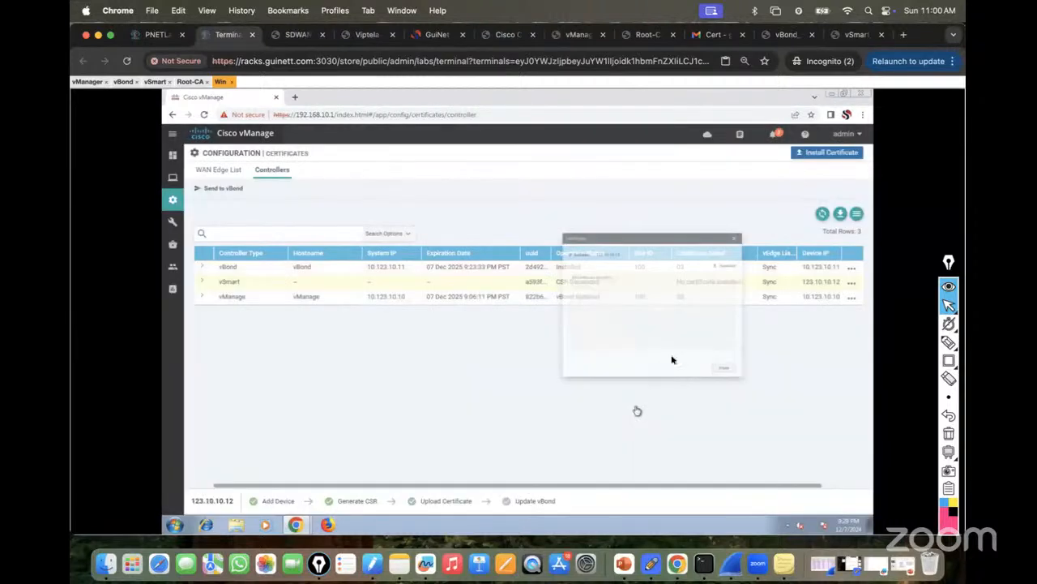
View the vSmart CSR for 123.10.10.12 and copy its full text.
{"action": "left_click", "coordinate": [851, 282]}
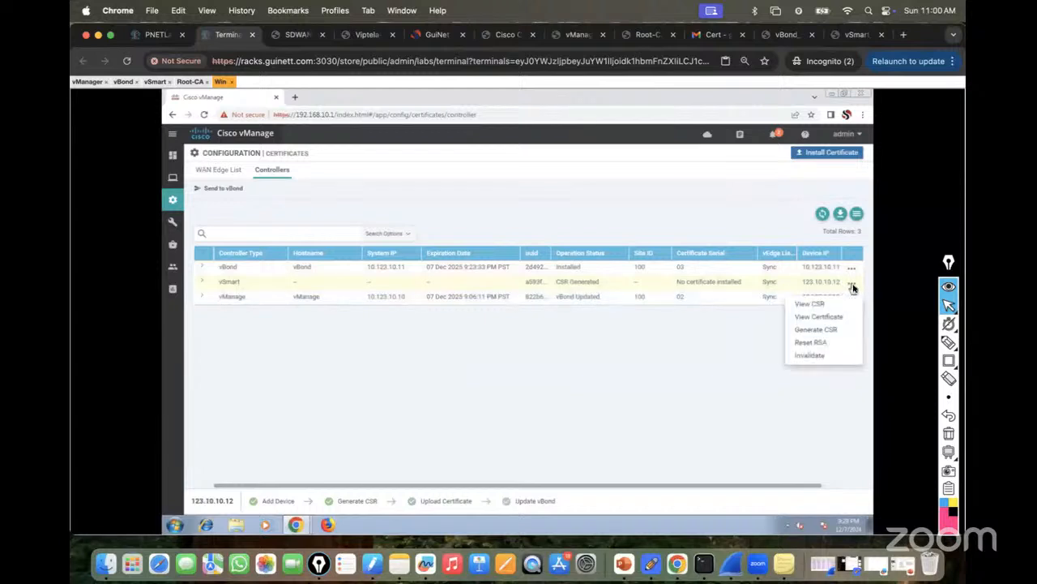
{"action": "left_click", "coordinate": [810, 305]}
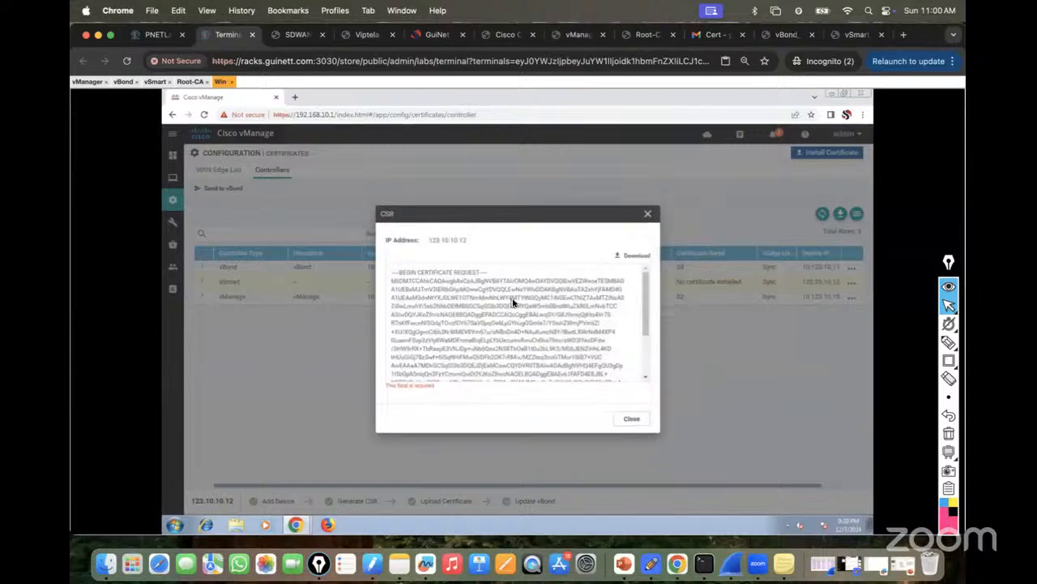
{"action": "left_click_drag", "start_coordinate": [389, 277], "coordinate": [589, 394]}
{"action": "right_click", "coordinate": [514, 322]}
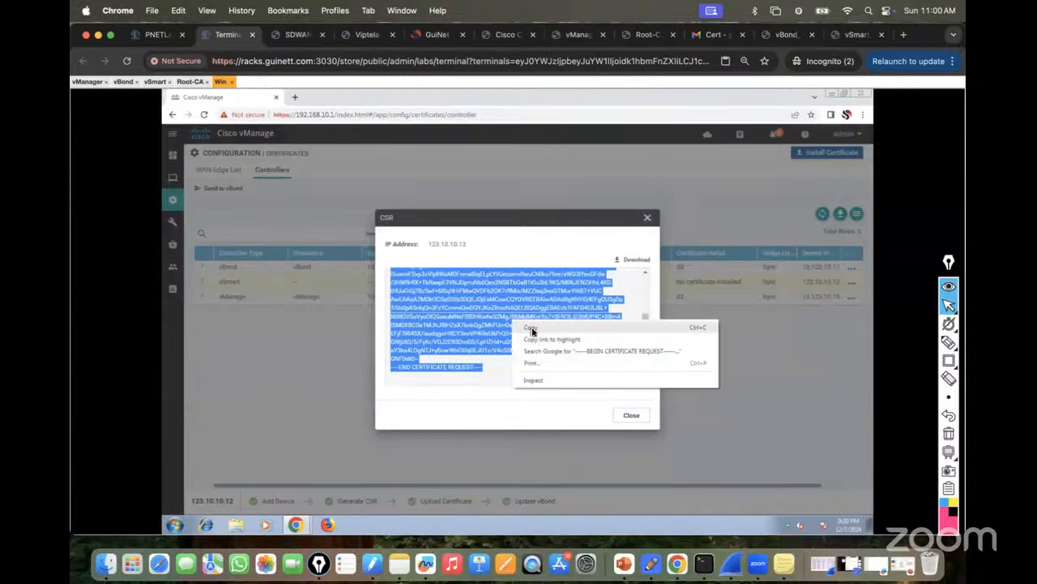
{"action": "left_click", "coordinate": [531, 328]}
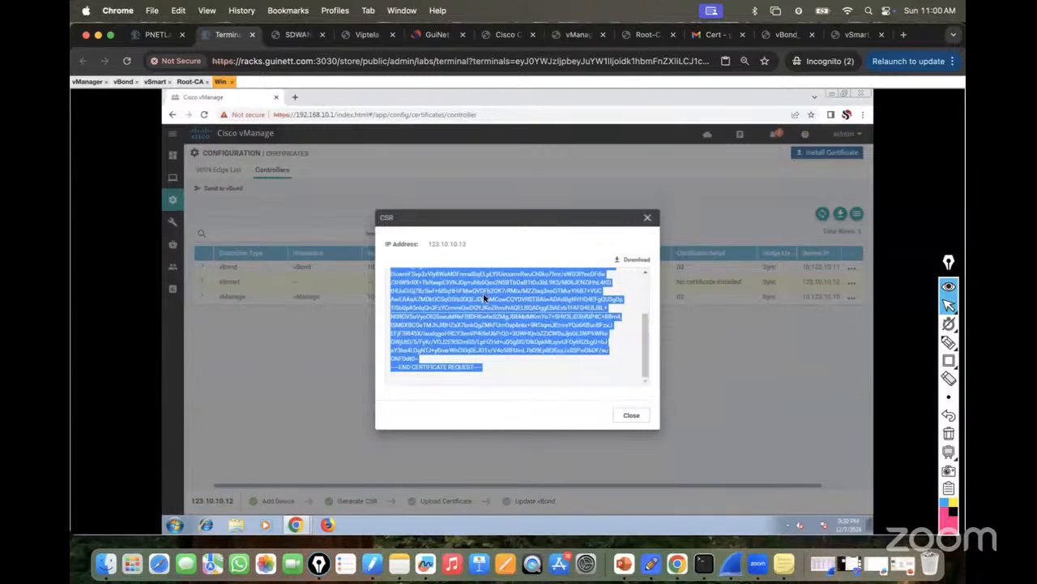
Reply in the Gmail Cert thread with the pasted vSmart CSR and send it.
{"action": "left_click", "coordinate": [295, 524]}
{"action": "left_click", "coordinate": [281, 487]}
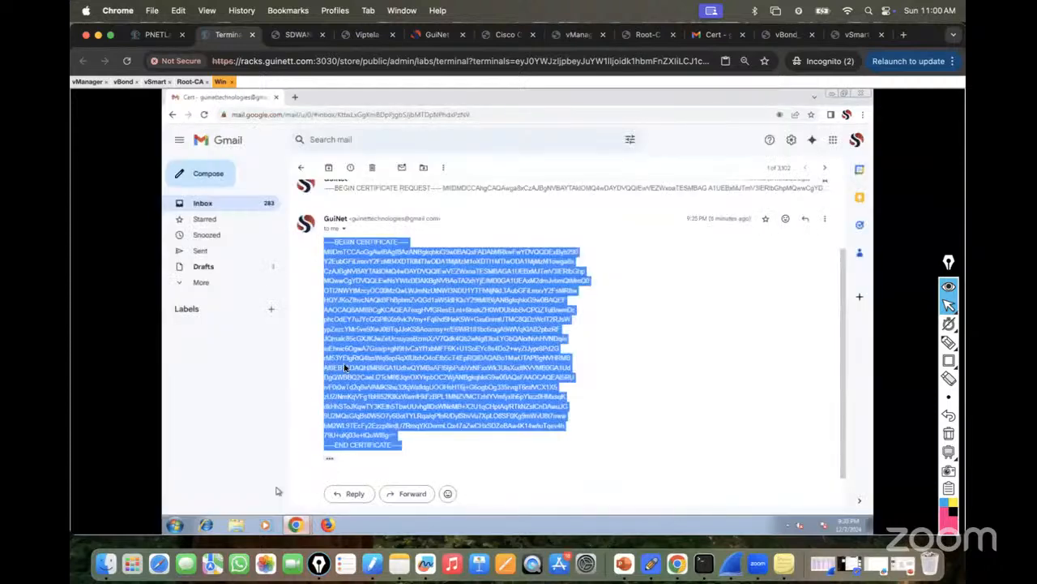
{"action": "left_click", "coordinate": [353, 493]}
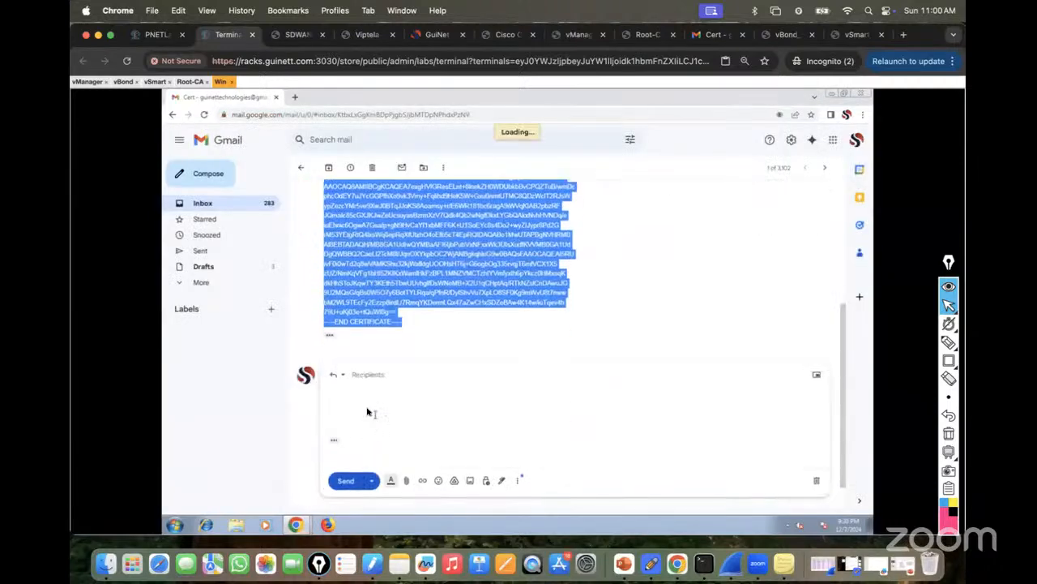
{"action": "left_click", "coordinate": [355, 395]}
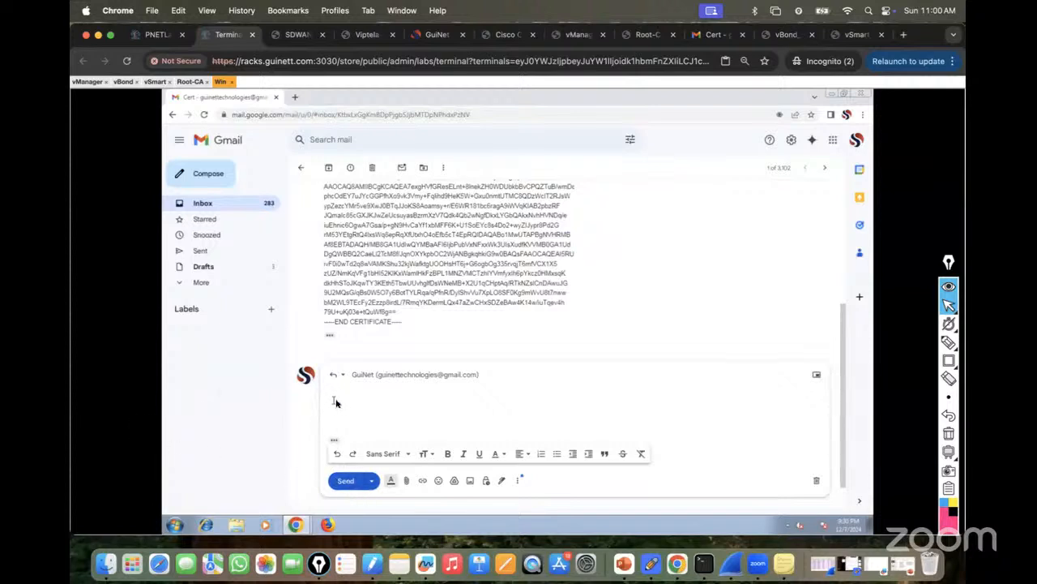
{"action": "key", "text": "super+v"}
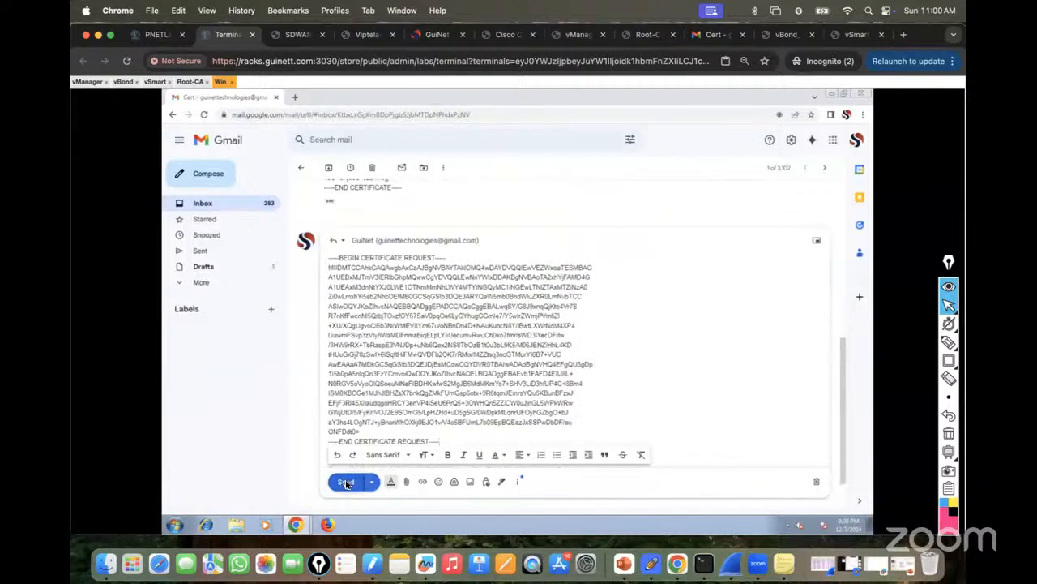
{"action": "left_click", "coordinate": [345, 482]}
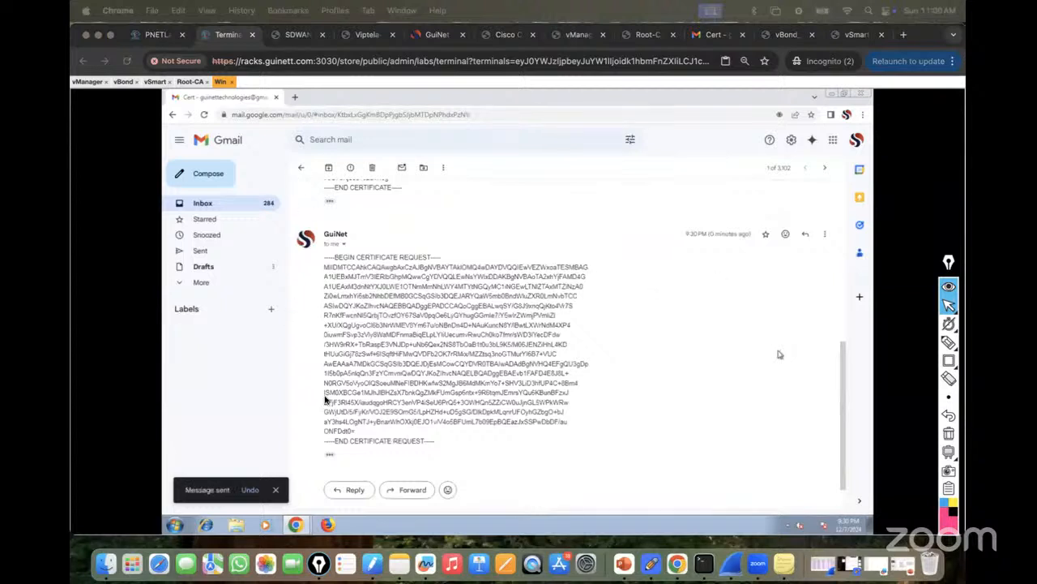
{"action": "left_click", "coordinate": [295, 522]}
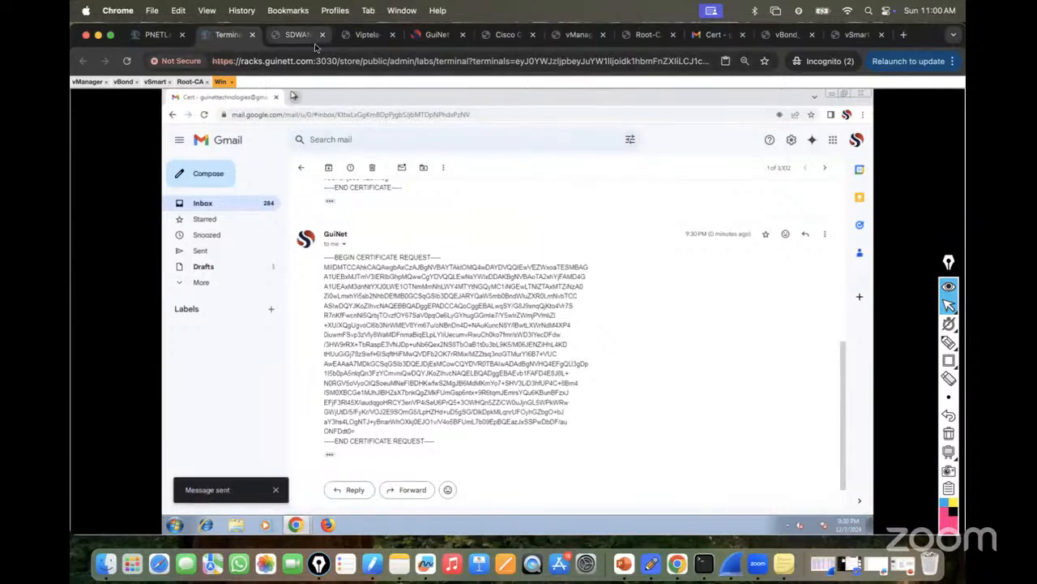
Run the guide's crypto pki server PKI request pkcs10 terminal command on vSmart, which returns a syntax error.
{"action": "left_click", "coordinate": [851, 35]}
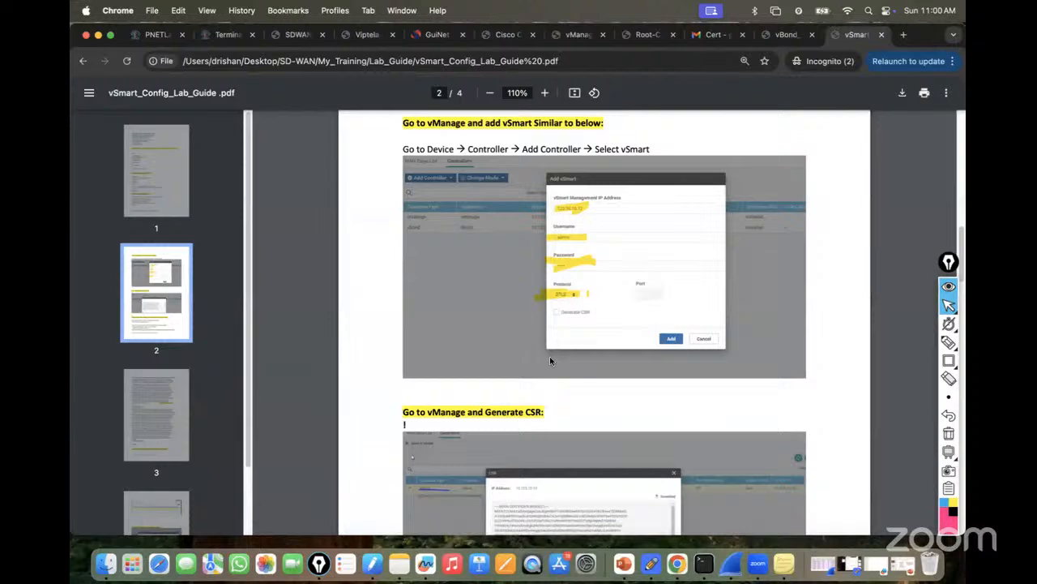
{"action": "scroll", "coordinate": [549, 360], "scroll_direction": "down", "scroll_amount": 10}
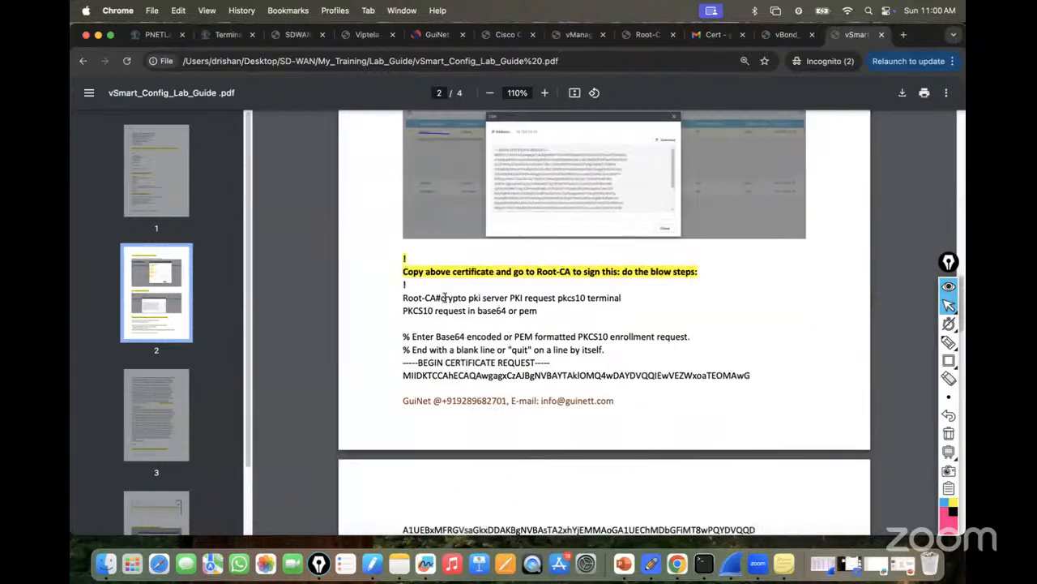
{"action": "left_click_drag", "start_coordinate": [443, 298], "coordinate": [625, 295]}
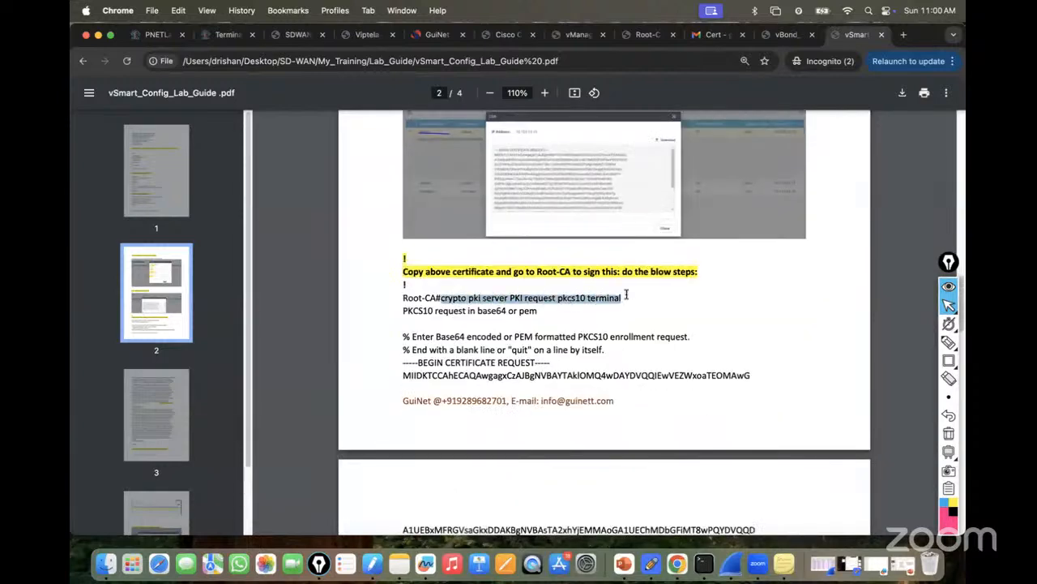
{"action": "right_click", "coordinate": [597, 296]}
{"action": "left_click", "coordinate": [616, 322]}
{"action": "left_click", "coordinate": [224, 36]}
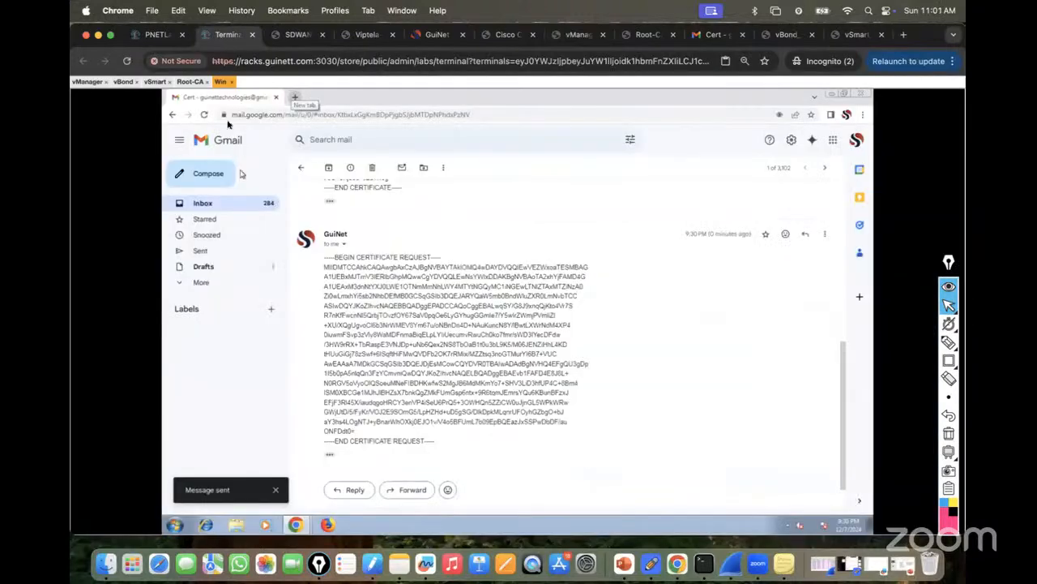
{"action": "left_click", "coordinate": [155, 82]}
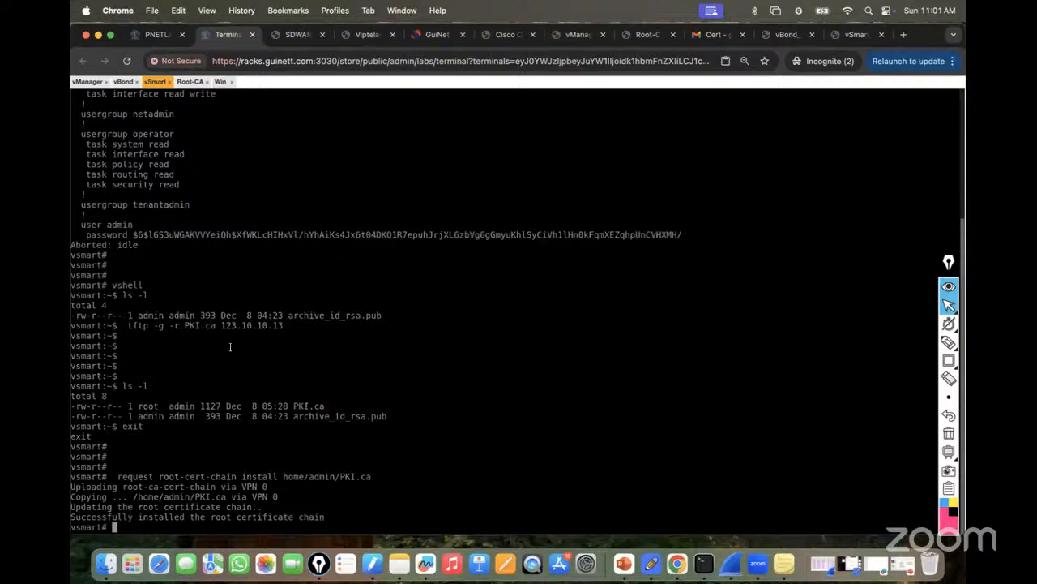
{"action": "key", "text": "super+v"}
{"action": "key", "text": "Return"}
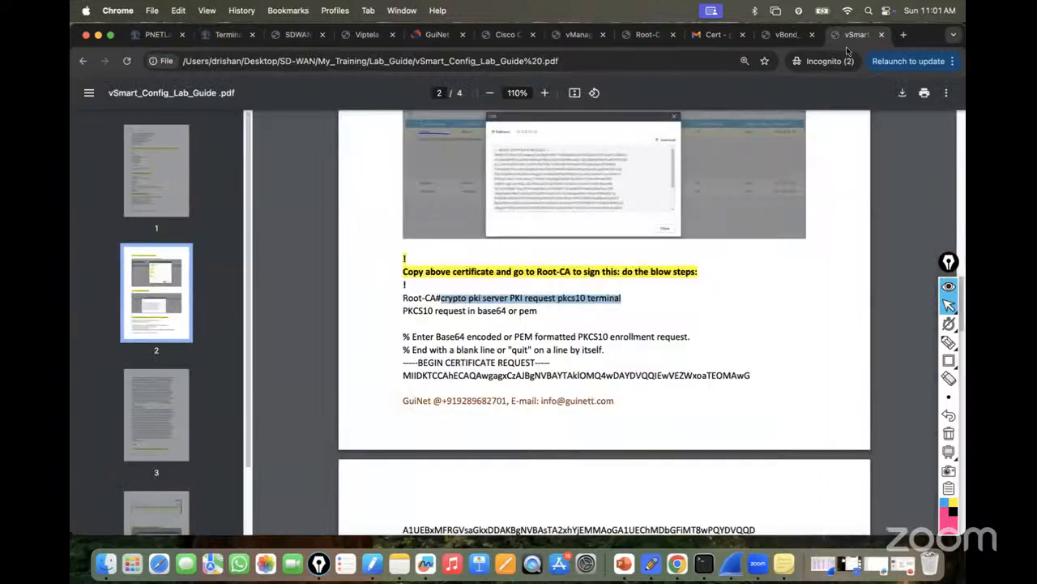
Copy the crypto pki signing command from the lab guide again.
{"action": "left_click", "coordinate": [849, 37]}
{"action": "right_click", "coordinate": [543, 301]}
{"action": "left_click", "coordinate": [567, 327]}
{"action": "left_click", "coordinate": [226, 36]}
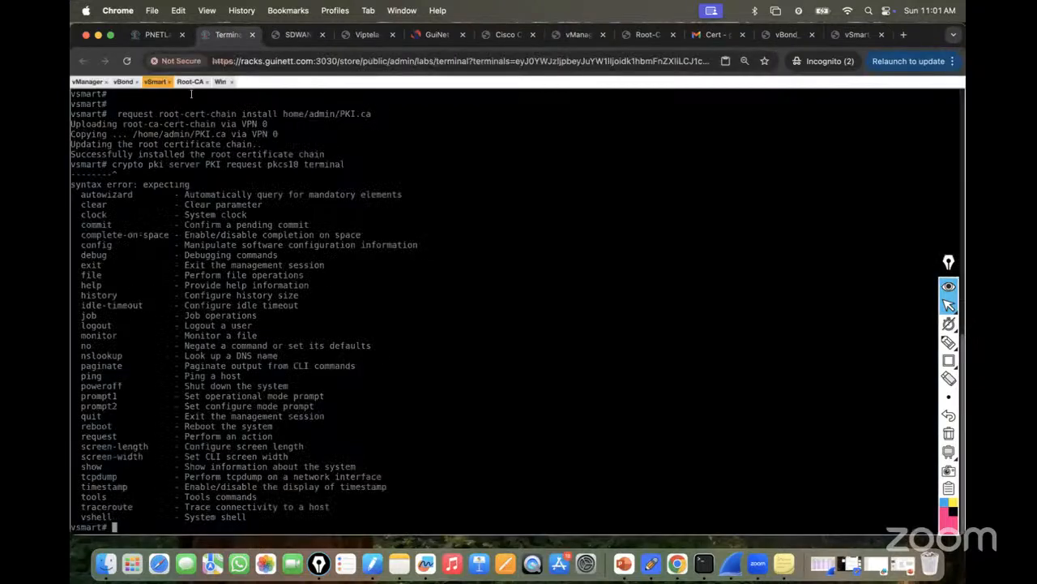
Start the crypto pki server PKI request pkcs10 terminal command on the Root-CA console.
{"action": "left_click", "coordinate": [191, 82]}
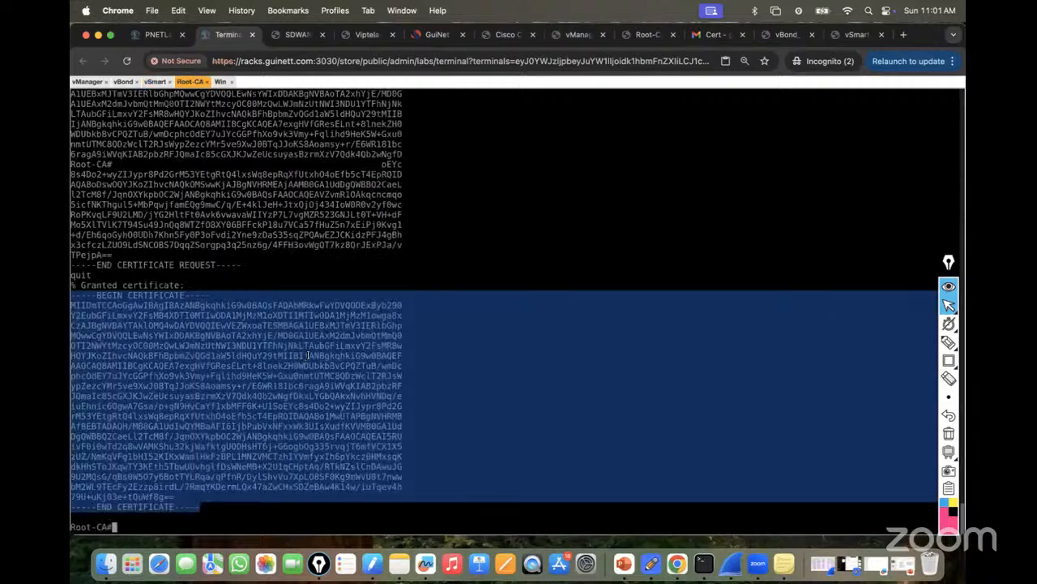
{"action": "key", "text": "super+v"}
{"action": "key", "text": "Return"}
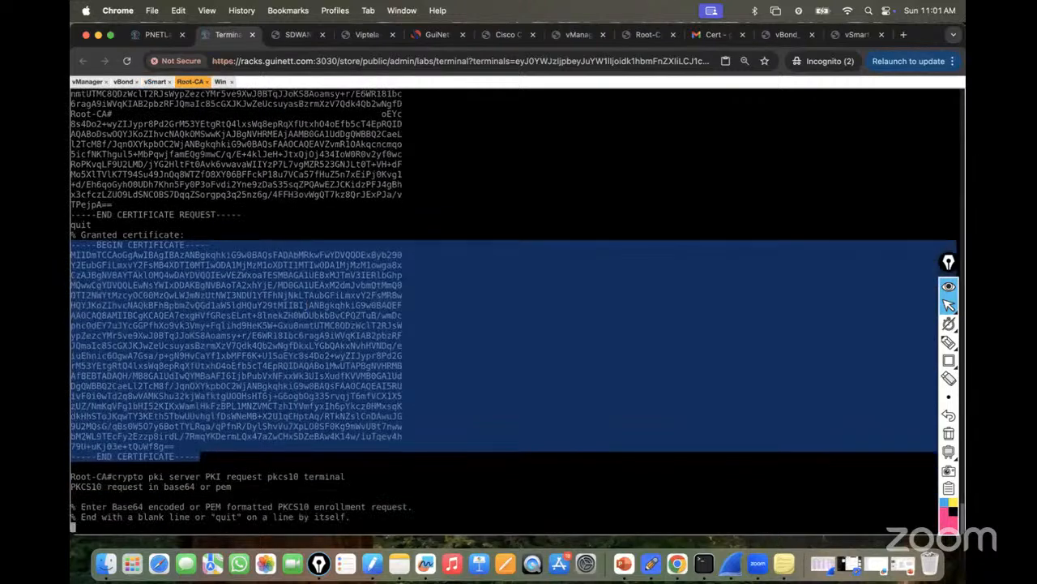
{"action": "key", "text": "ctrl+alt+shift"}
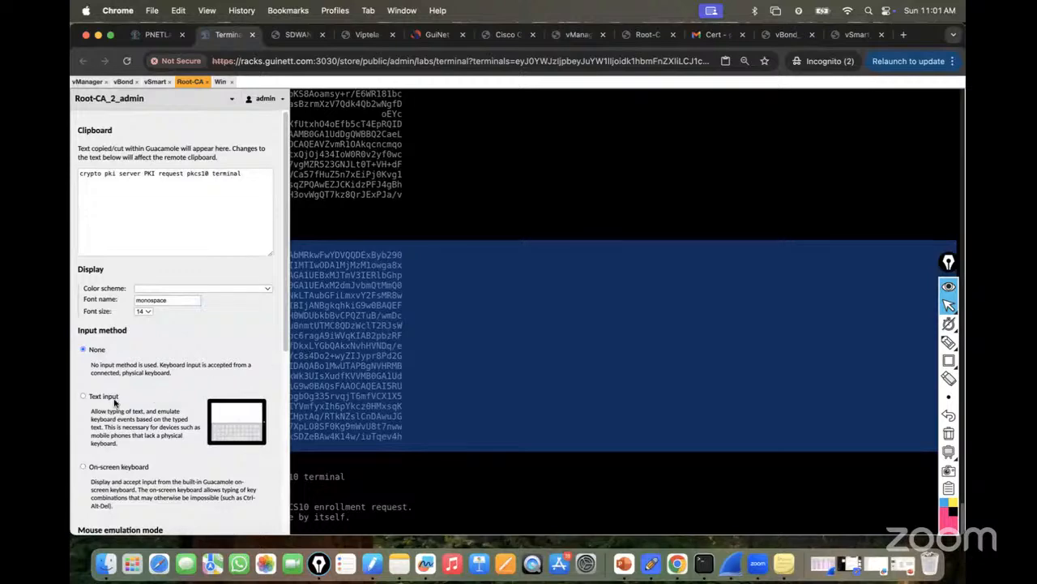
{"action": "key", "text": "ctrl+alt+shift"}
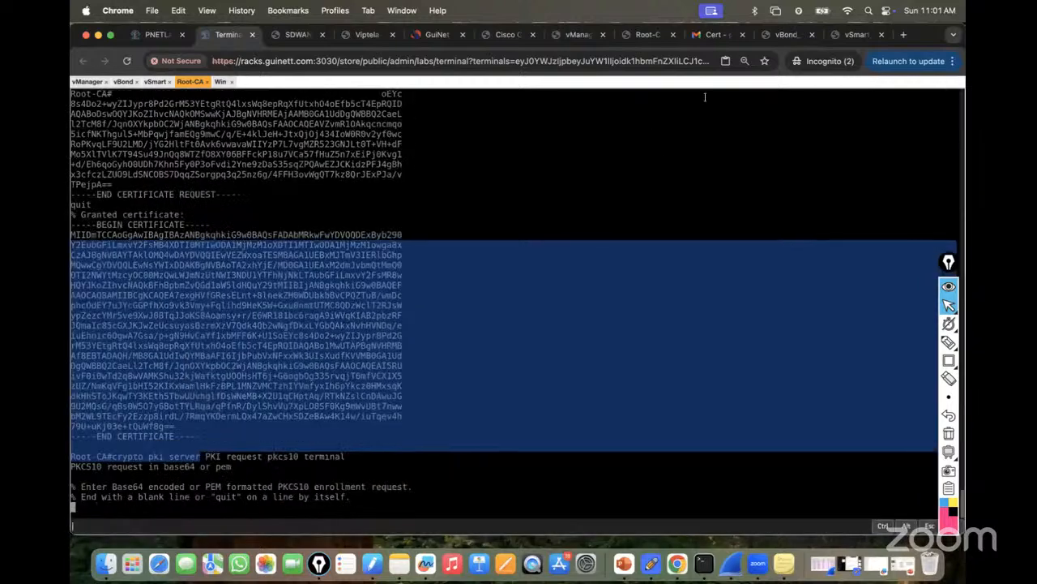
Copy the vSmart CSR text from the newest Cert email in Gmail.
{"action": "left_click", "coordinate": [715, 34]}
{"action": "left_click", "coordinate": [241, 134]}
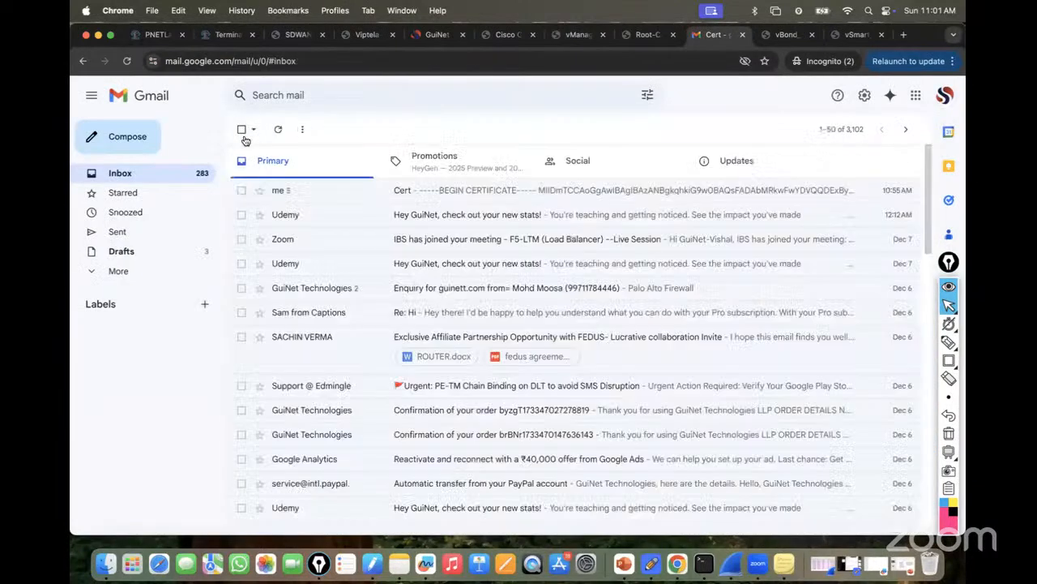
{"action": "left_click", "coordinate": [278, 130]}
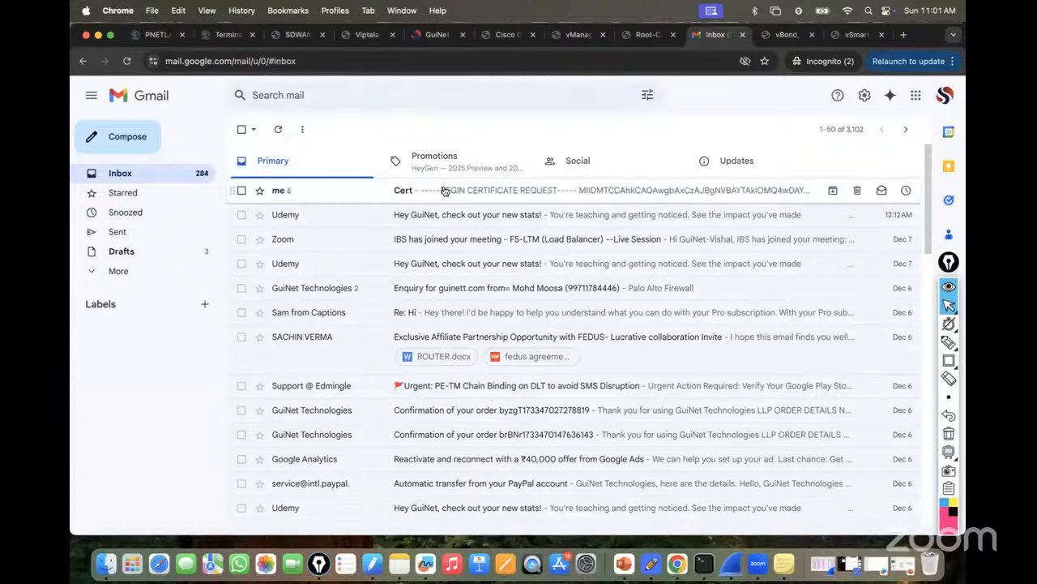
{"action": "left_click", "coordinate": [444, 190]}
{"action": "scroll", "coordinate": [409, 300], "scroll_direction": "down", "scroll_amount": 3}
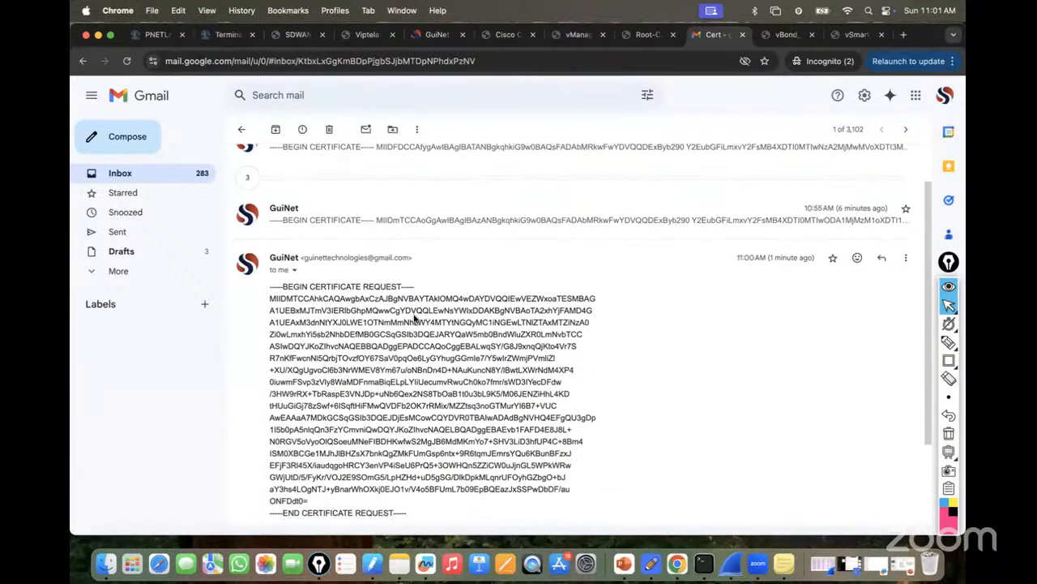
{"action": "scroll", "coordinate": [415, 318], "scroll_direction": "down", "scroll_amount": 2}
{"action": "left_click_drag", "start_coordinate": [272, 245], "coordinate": [407, 470]}
{"action": "right_click", "coordinate": [383, 375]}
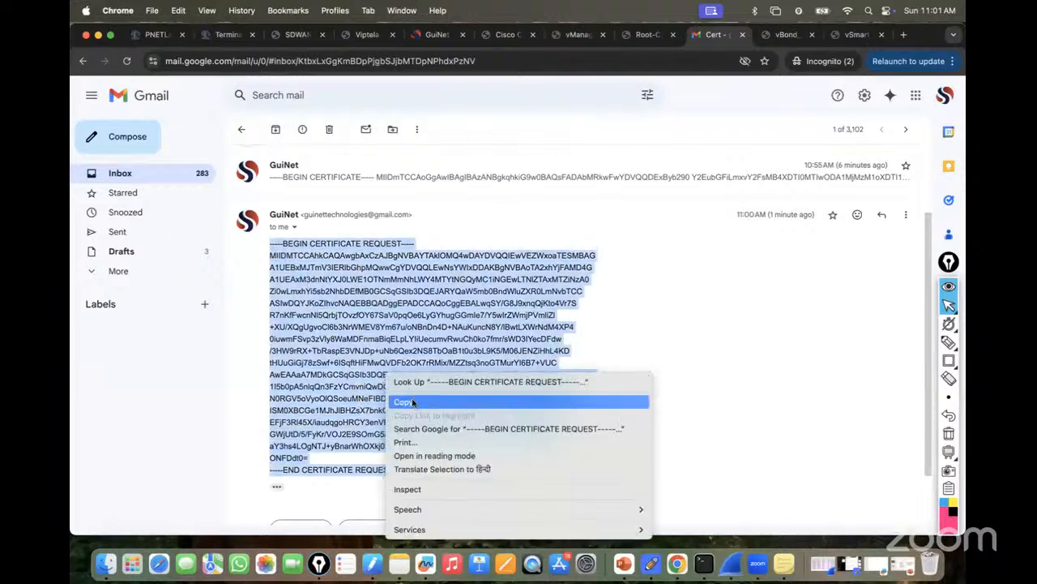
{"action": "left_click", "coordinate": [421, 399]}
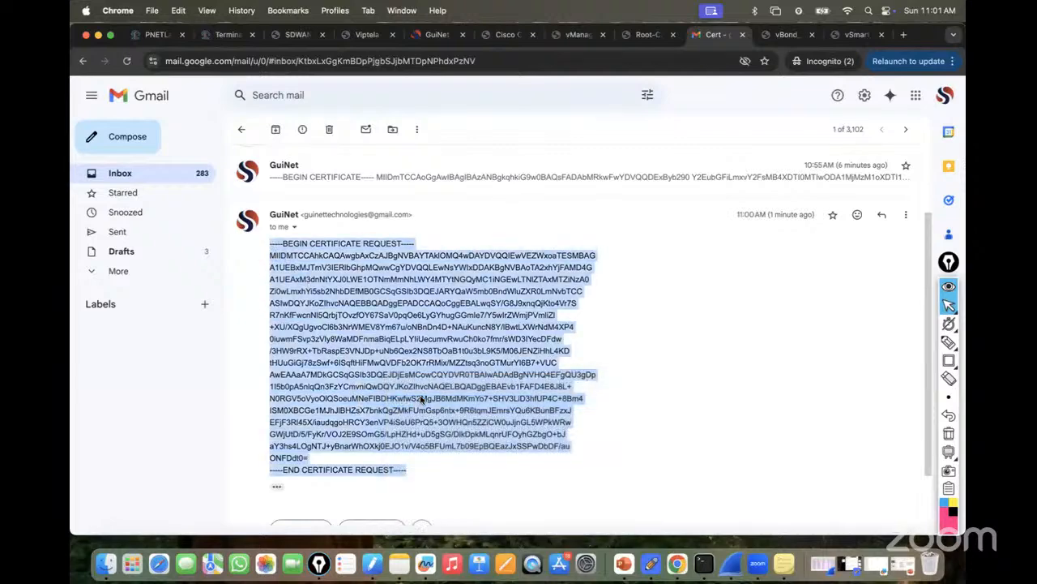
Paste the CSR into Root-CA, finish with quit, and select the granted certificate.
{"action": "left_click", "coordinate": [230, 38]}
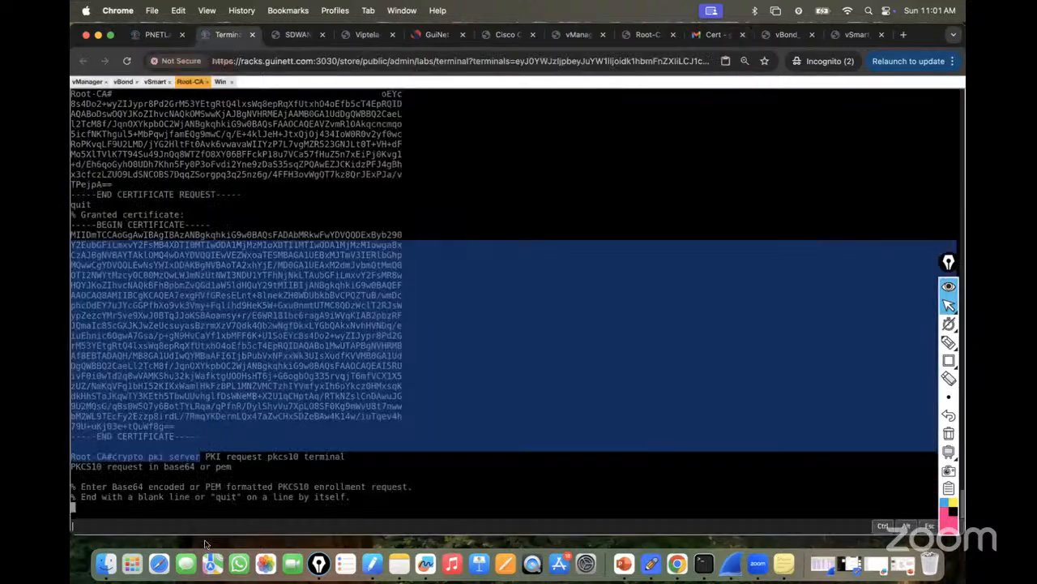
{"action": "right_click", "coordinate": [104, 526]}
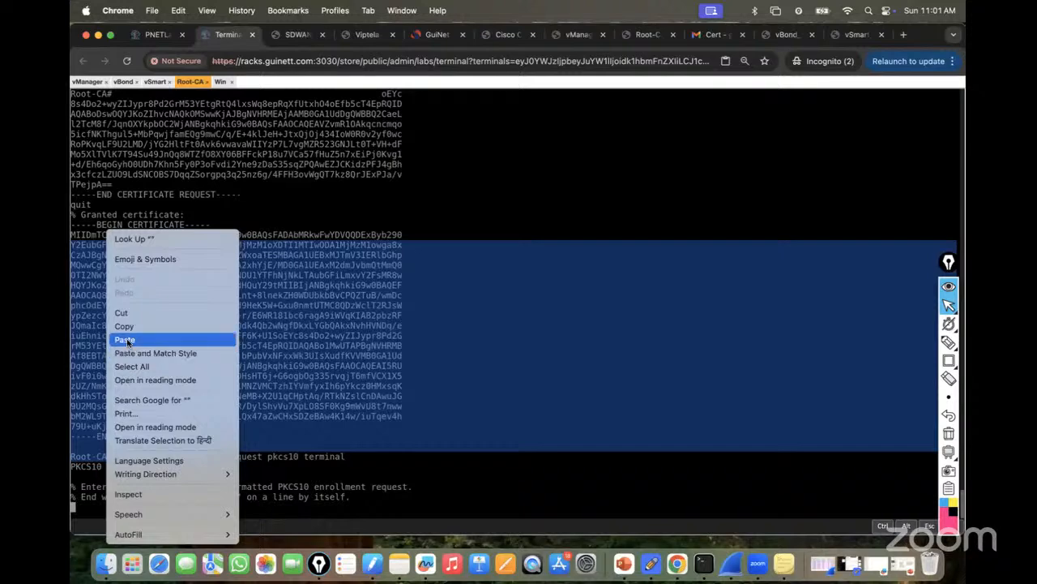
{"action": "left_click", "coordinate": [126, 338]}
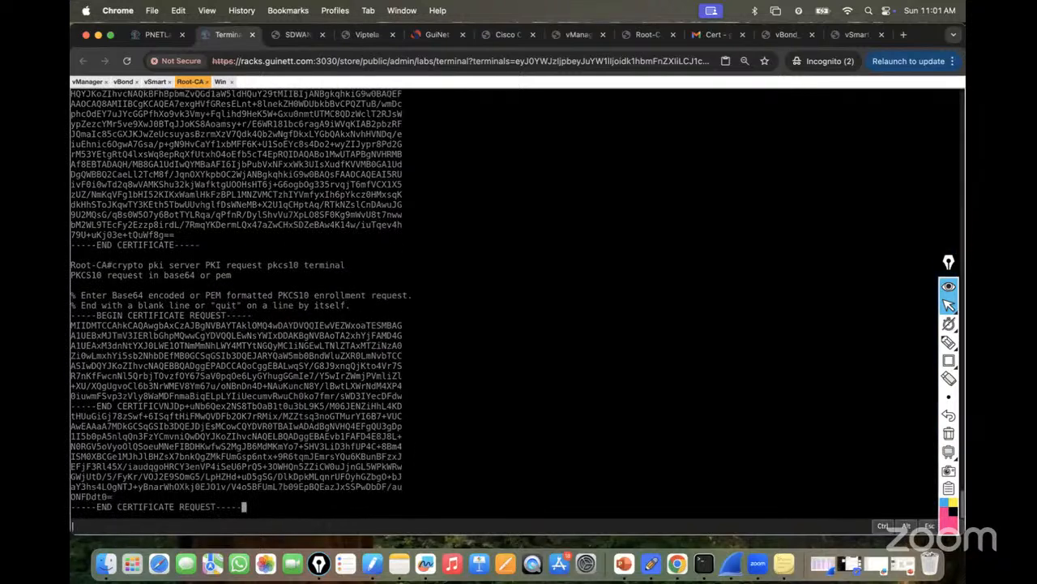
{"action": "key", "text": "ctrl+alt+shift"}
{"action": "left_click", "coordinate": [92, 351]}
{"action": "key", "text": "ctrl+alt+shift"}
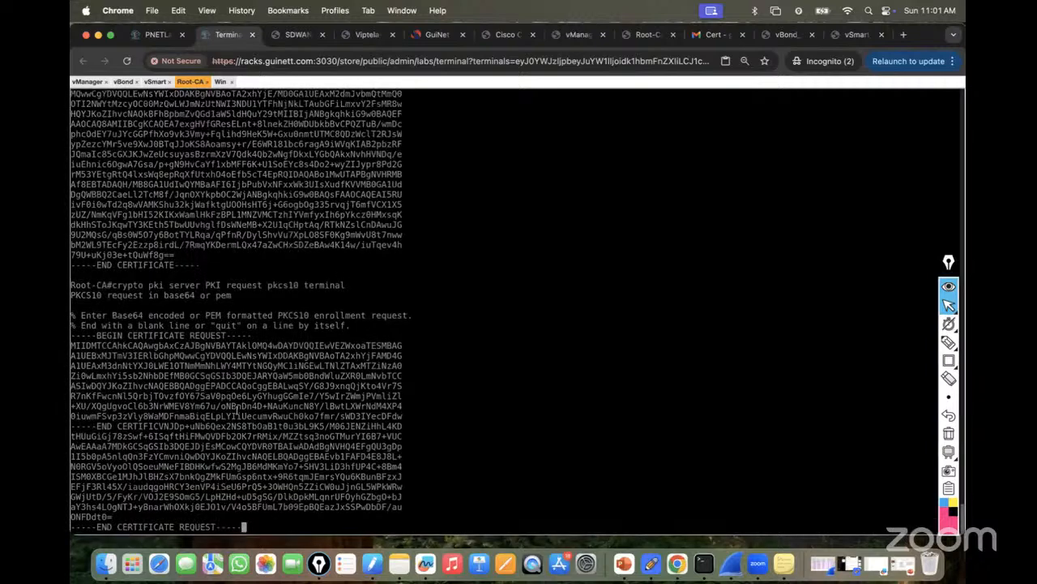
{"action": "key", "text": "Return"}
{"action": "type", "text": "quit"}
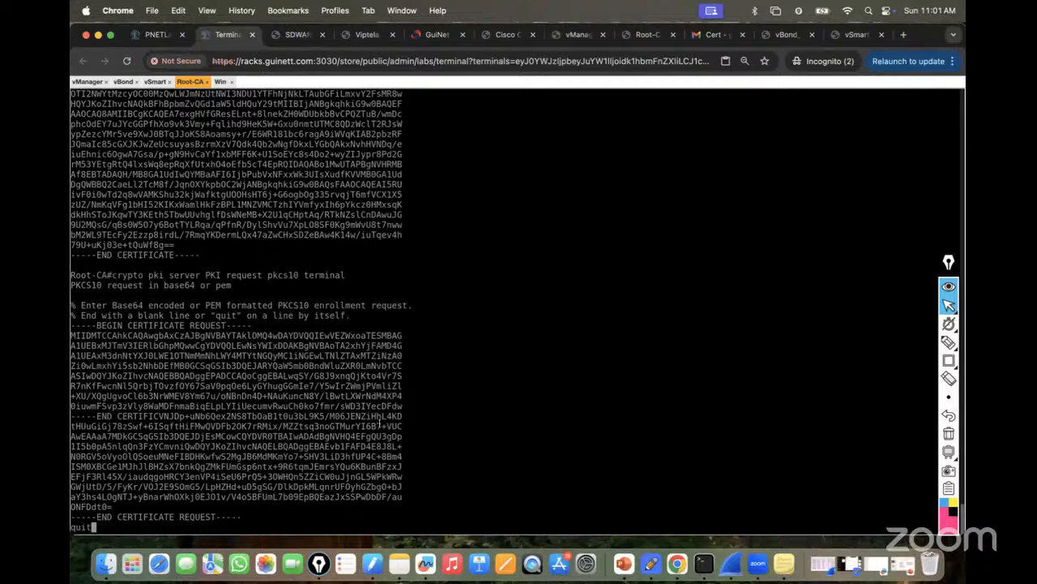
{"action": "key", "text": "Return"}
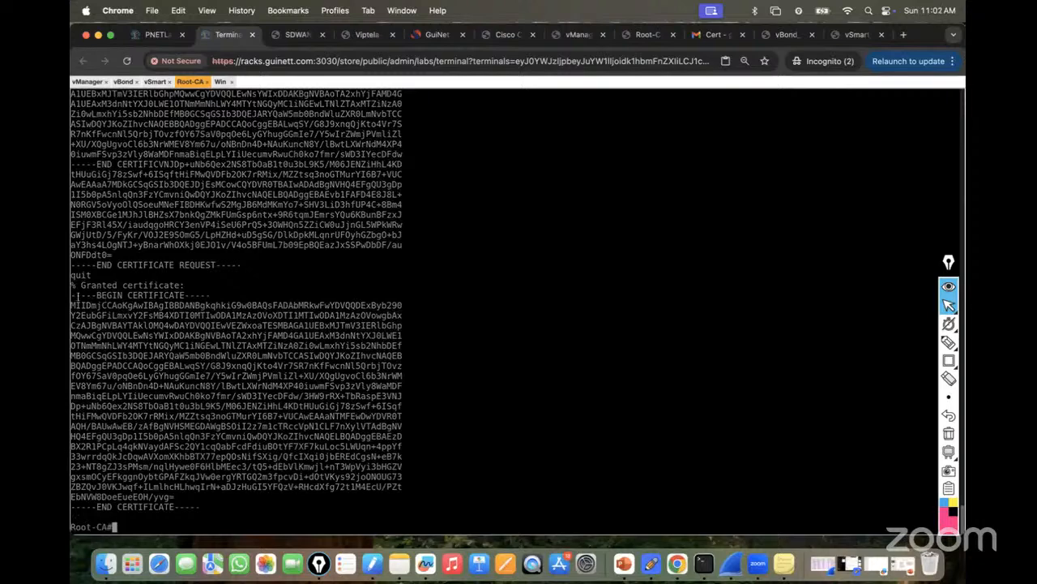
{"action": "left_click_drag", "start_coordinate": [71, 295], "coordinate": [193, 506]}
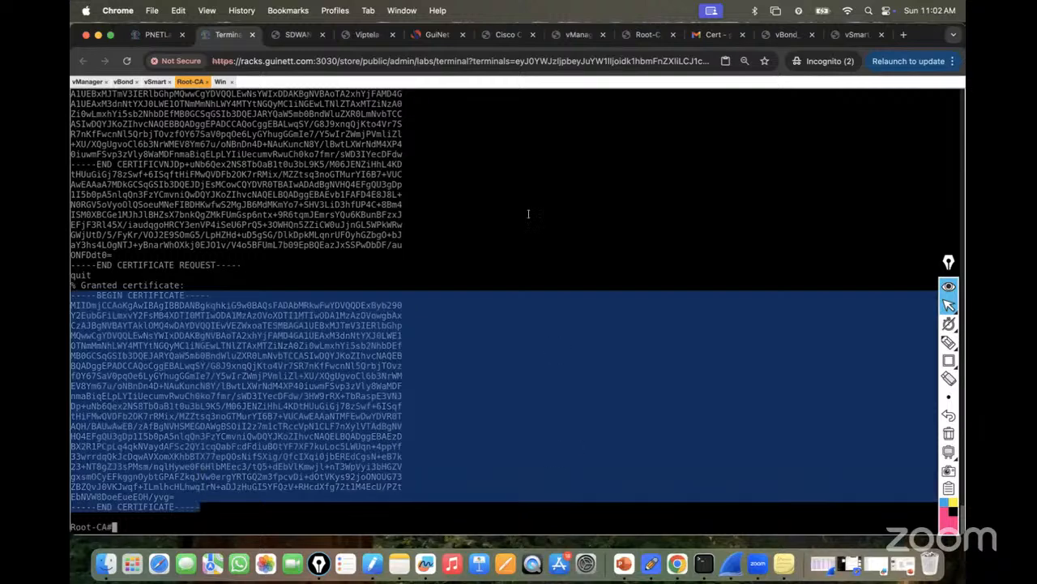
Send the granted vSmart certificate as a reply in the Gmail Cert thread.
{"action": "left_click", "coordinate": [705, 36]}
{"action": "scroll", "coordinate": [349, 474], "scroll_direction": "down", "scroll_amount": 1}
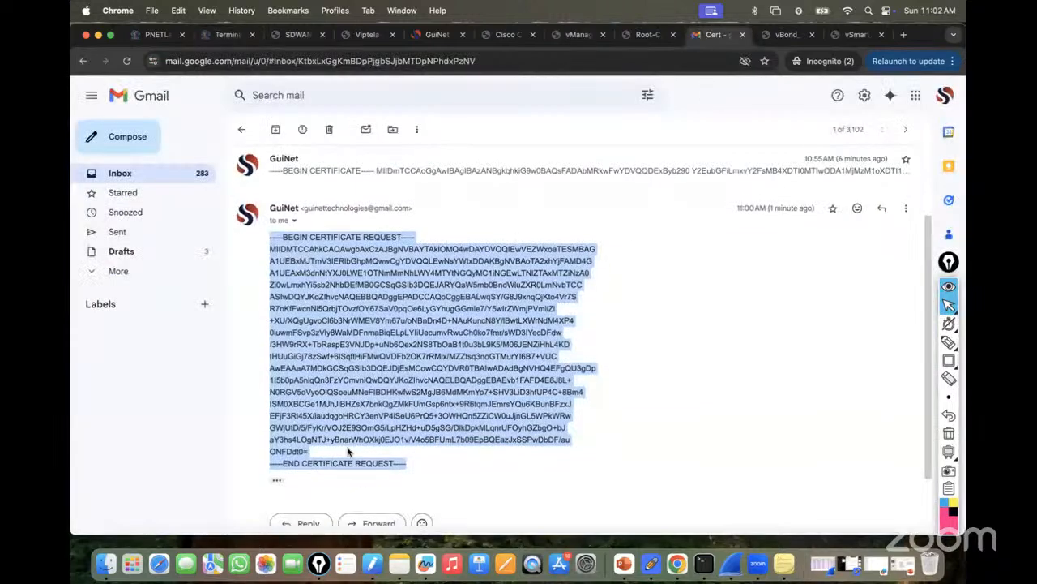
{"action": "left_click", "coordinate": [309, 507]}
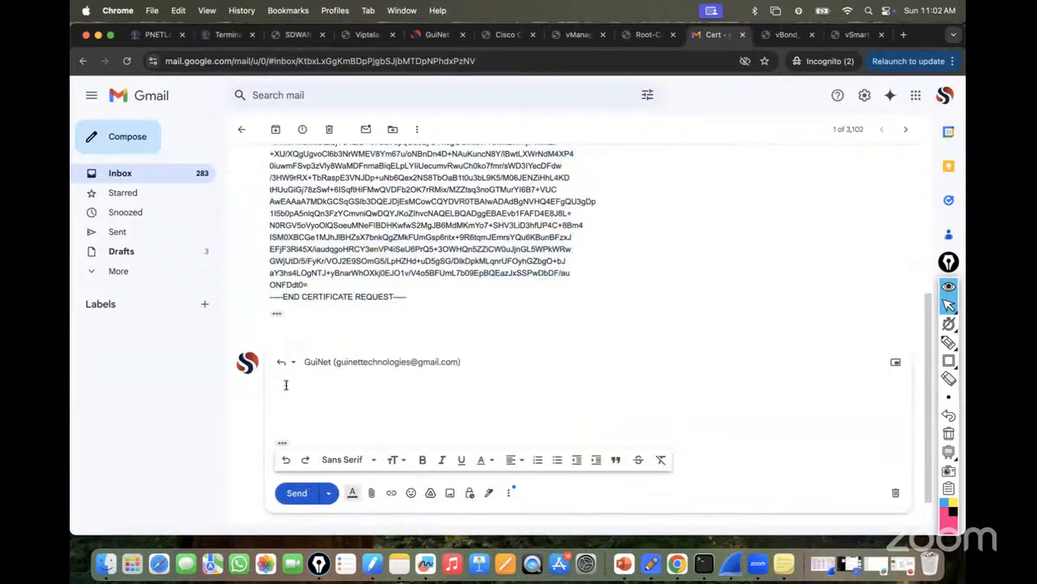
{"action": "key", "text": "super+v"}
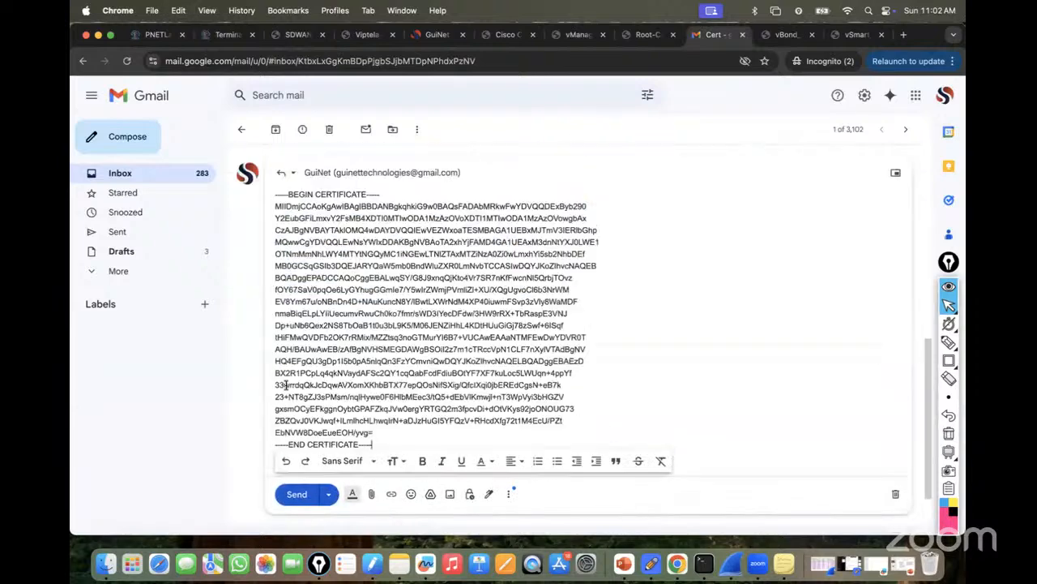
{"action": "left_click", "coordinate": [297, 493]}
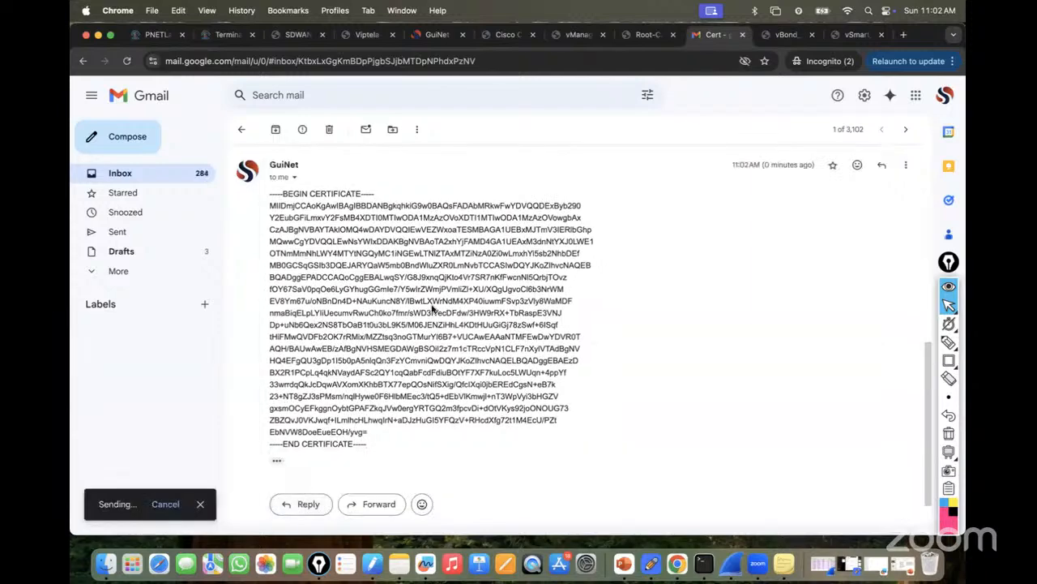
On the Windows remote desktop, refresh the inbox, open the Cert thread, and copy the signed certificate.
{"action": "left_click", "coordinate": [226, 34]}
{"action": "left_click", "coordinate": [220, 82]}
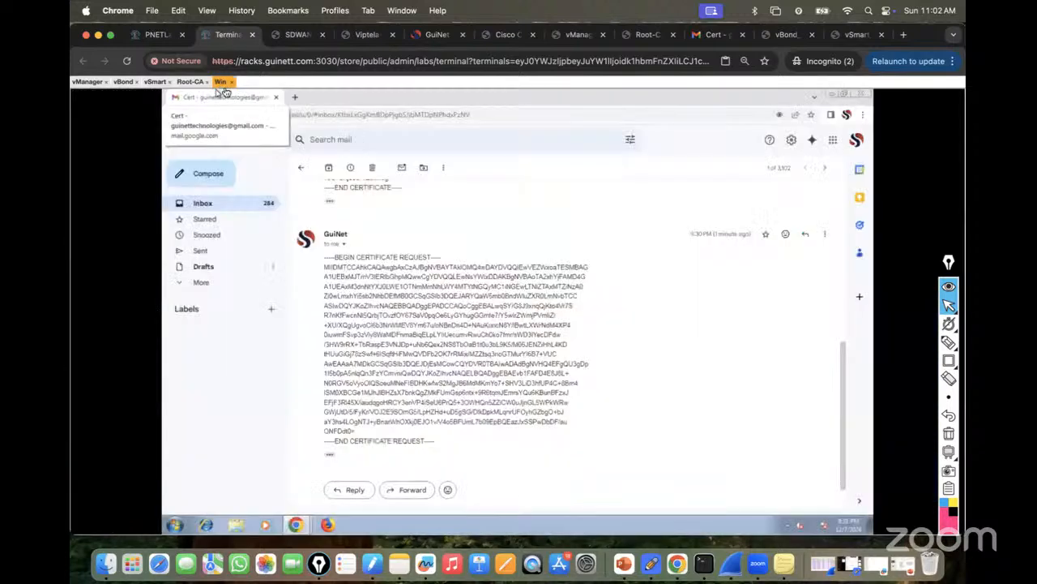
{"action": "left_click", "coordinate": [302, 168]}
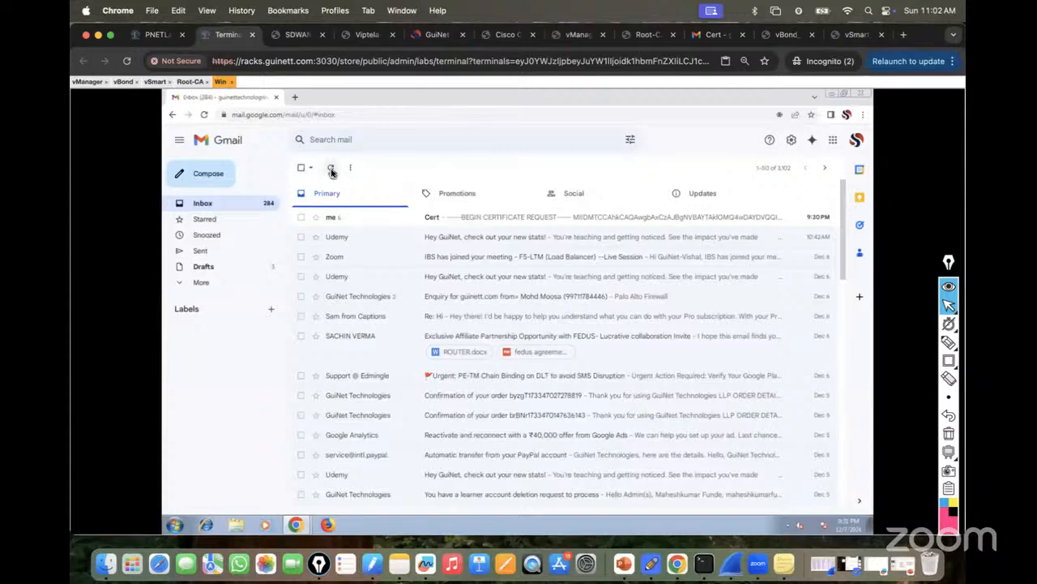
{"action": "left_click", "coordinate": [332, 170]}
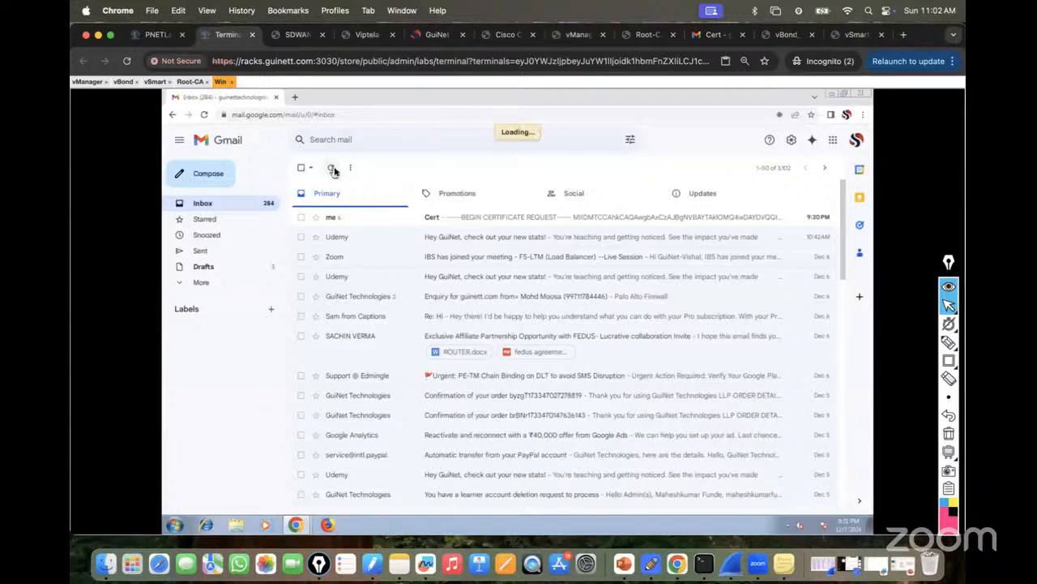
{"action": "left_click", "coordinate": [497, 221]}
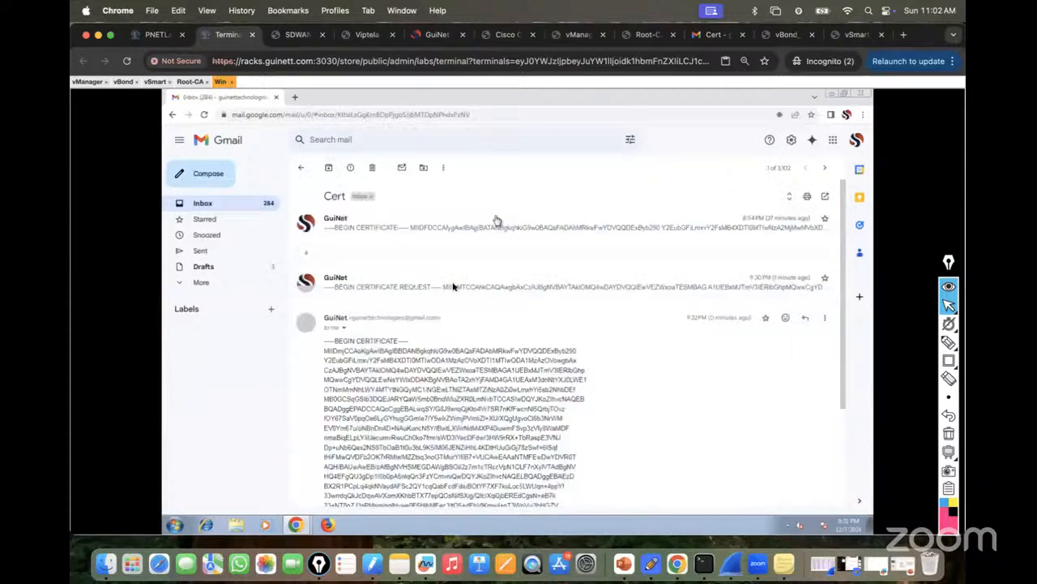
{"action": "scroll", "coordinate": [473, 323], "scroll_direction": "down", "scroll_amount": 5}
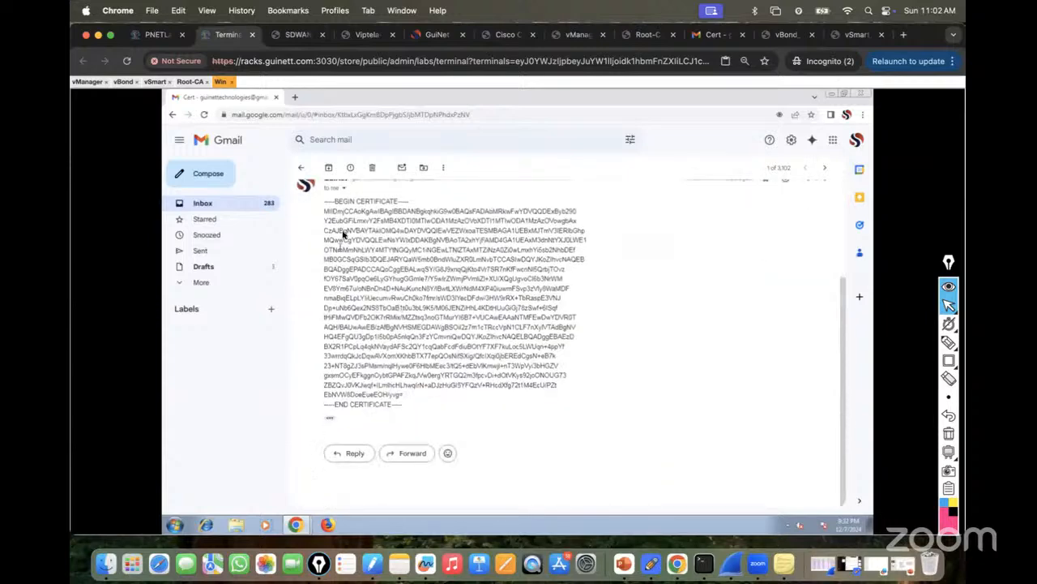
{"action": "left_click_drag", "start_coordinate": [327, 205], "coordinate": [405, 389]}
{"action": "right_click", "coordinate": [379, 272]}
{"action": "left_click", "coordinate": [398, 280]}
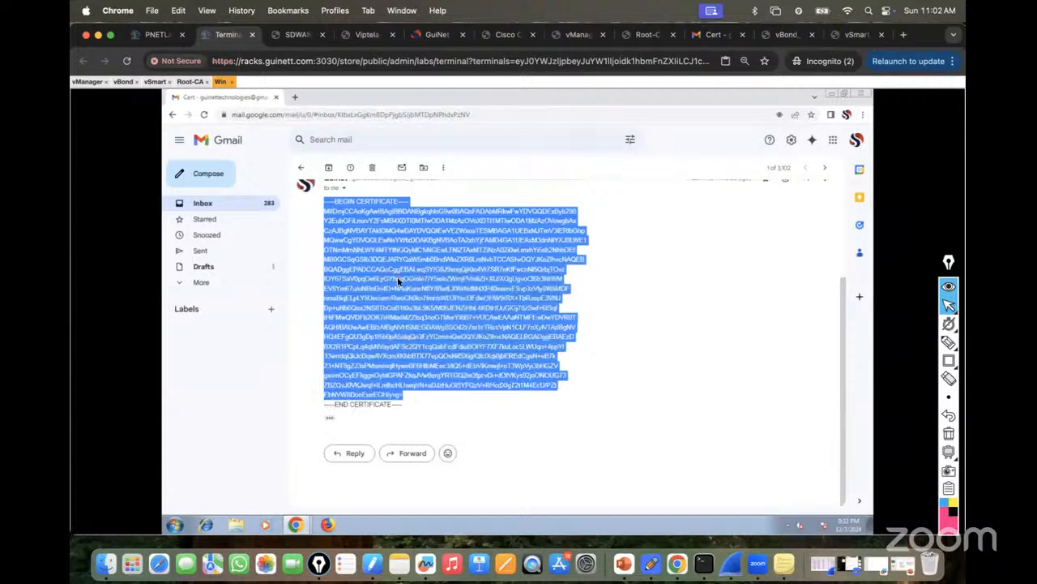
Close the CSR window and install the pasted signed certificate for vSmart.
{"action": "left_click", "coordinate": [296, 524]}
{"action": "left_click", "coordinate": [285, 503]}
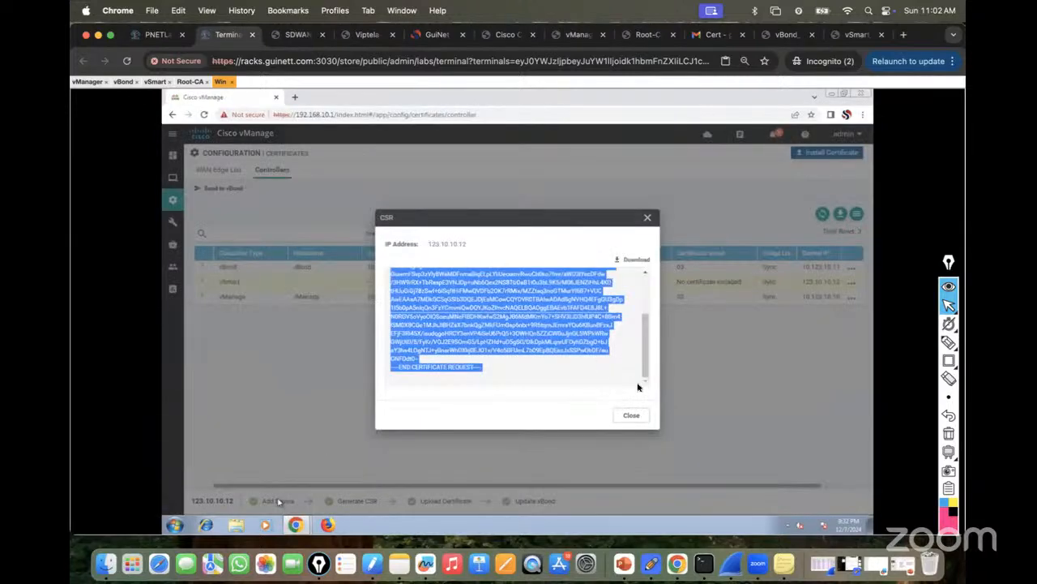
{"action": "left_click", "coordinate": [631, 417]}
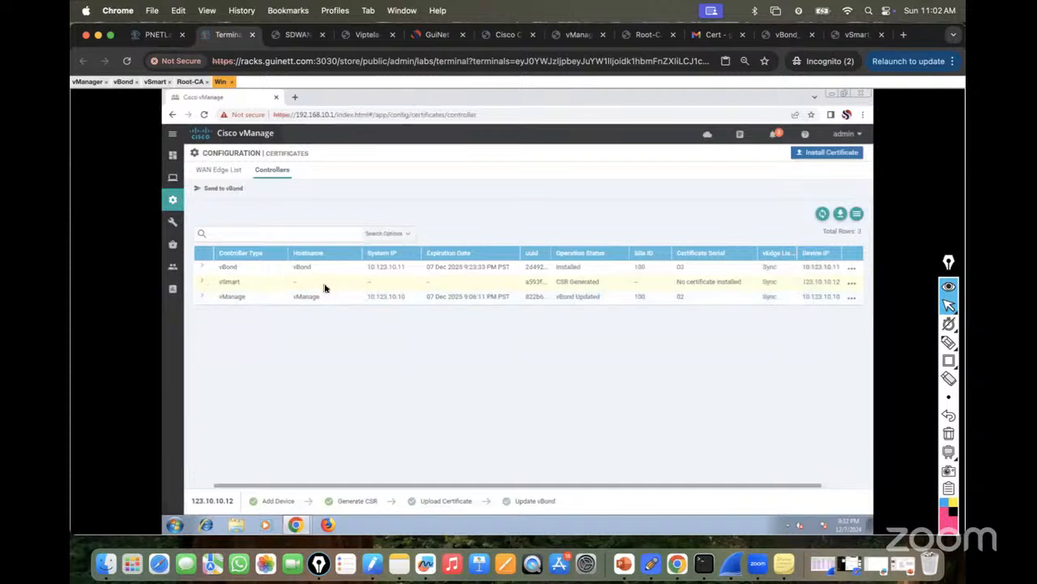
{"action": "left_click", "coordinate": [840, 158]}
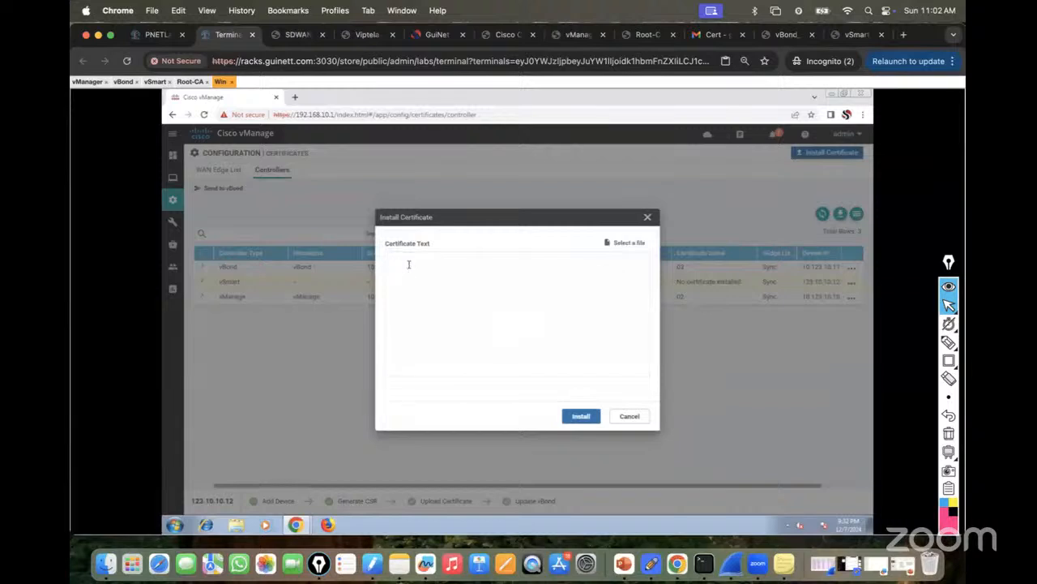
{"action": "key", "text": "ctrl+v"}
{"action": "left_click", "coordinate": [581, 417]}
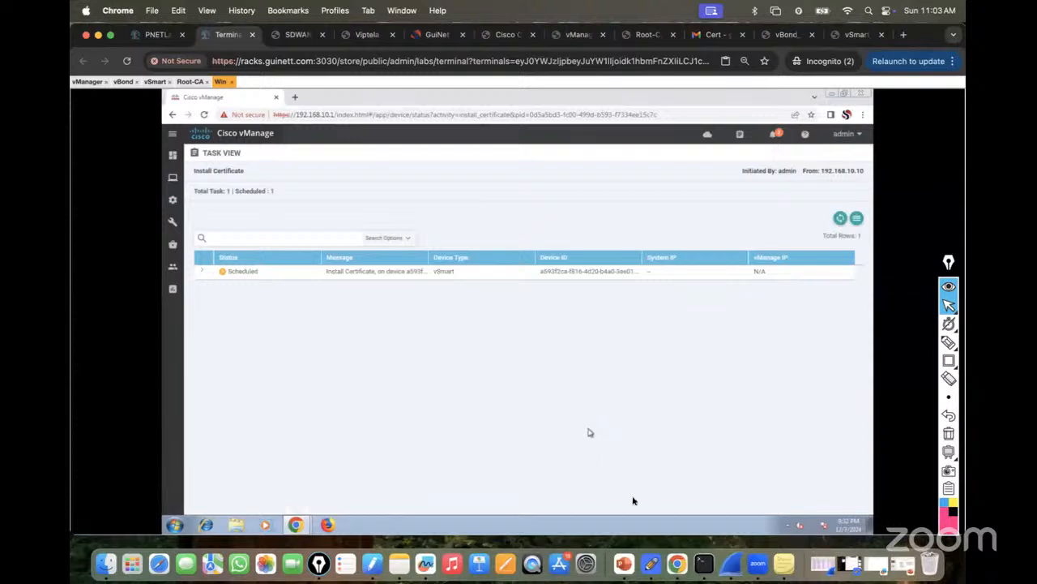
Confirm the certificate install task shows Success, then show the Main Dashboard.
{"action": "left_click", "coordinate": [840, 220]}
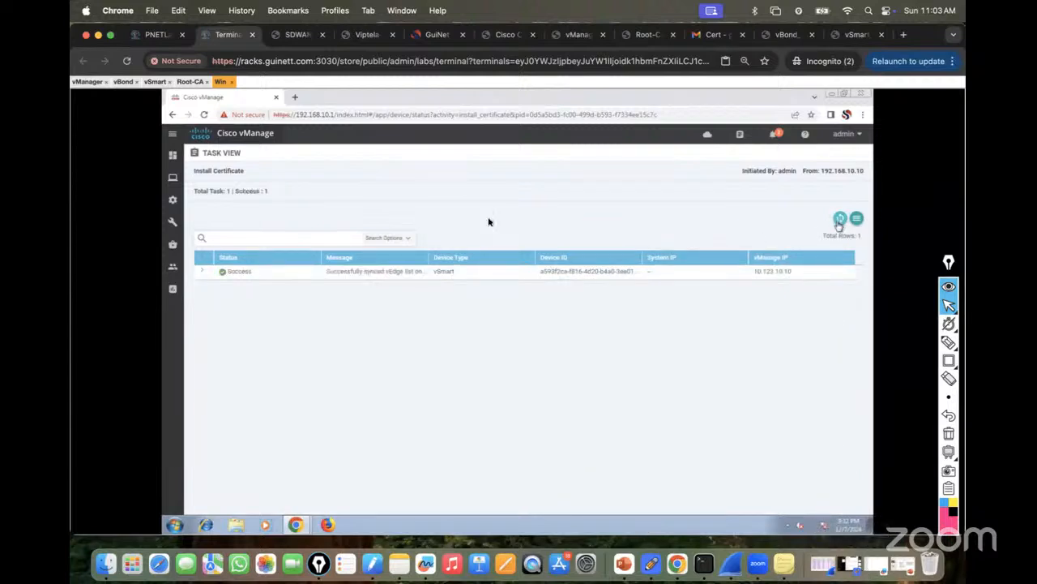
{"action": "mouse_move", "coordinate": [175, 204]}
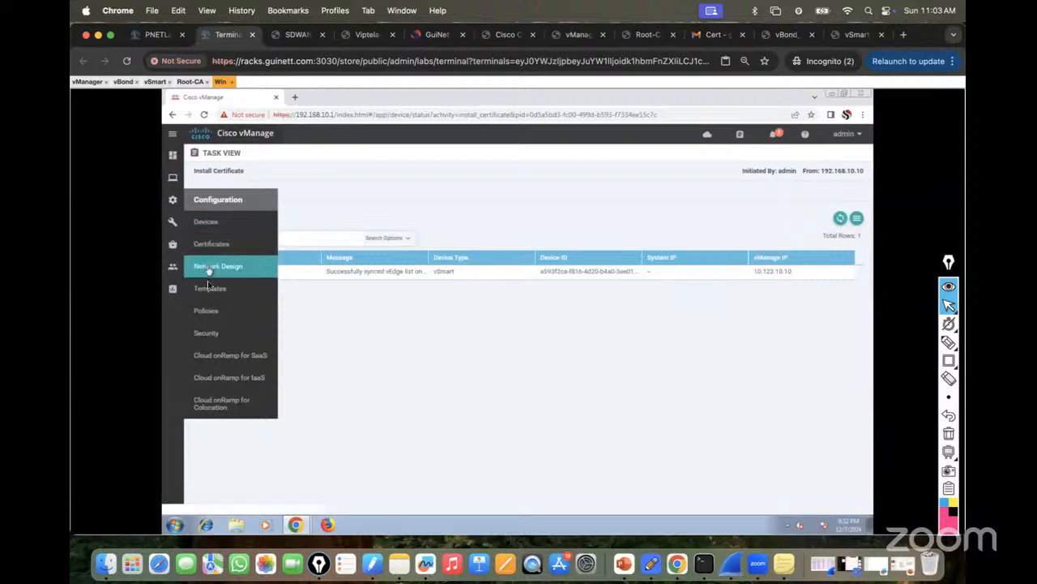
{"action": "left_click", "coordinate": [205, 175]}
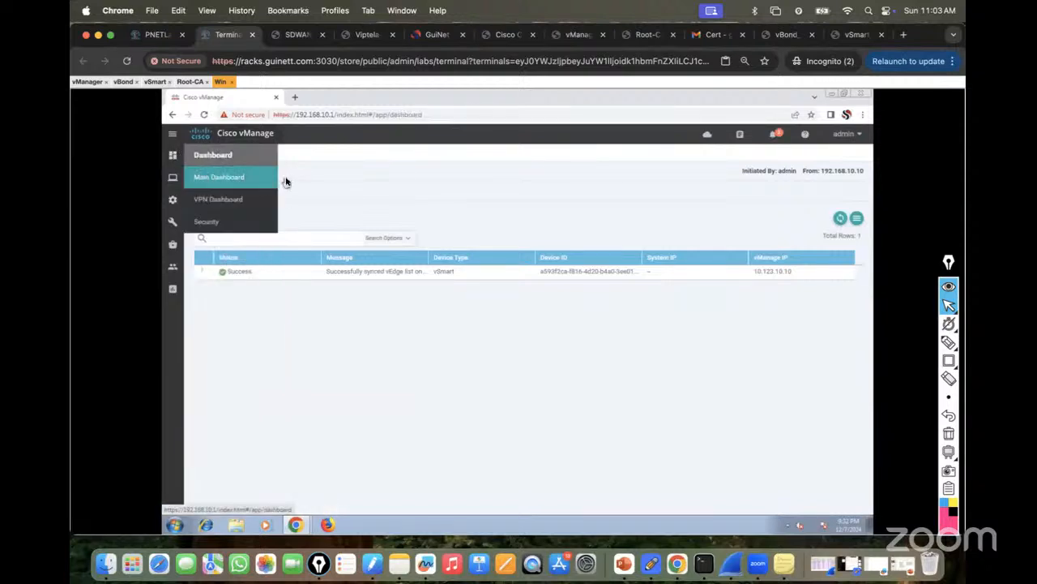
{"action": "left_click", "coordinate": [233, 184]}
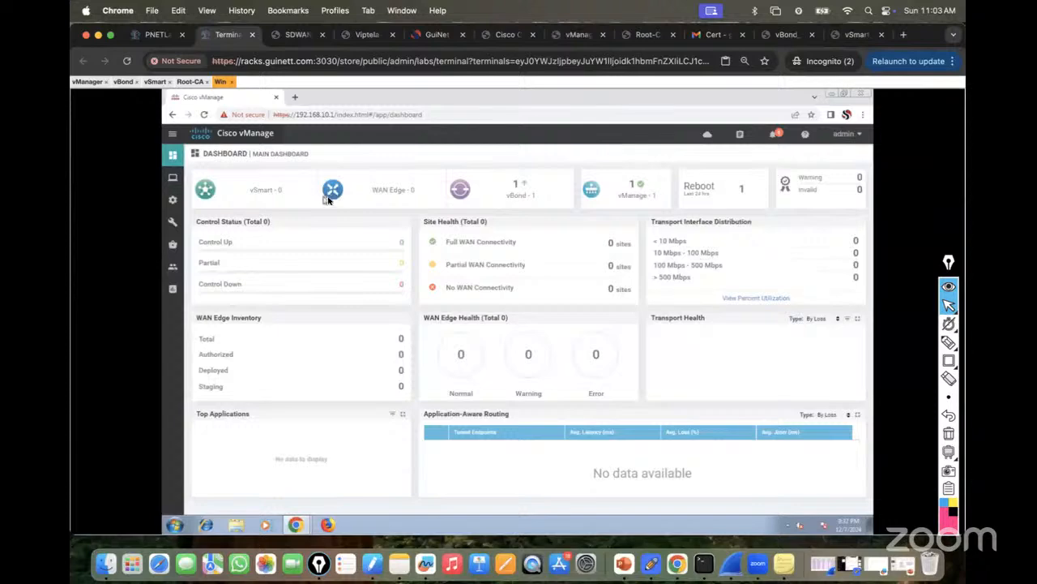
On vSmart, set host-name vSmart, organization-name lab and vbond 123.10.10.11 under system config.
{"action": "left_click", "coordinate": [154, 82]}
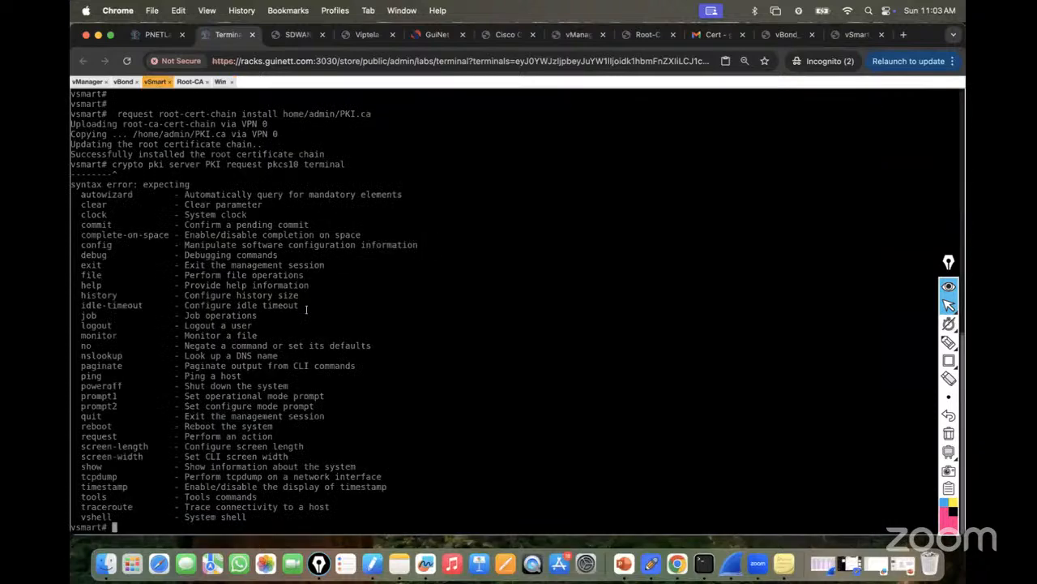
{"action": "type", "text": "conf t"}
{"action": "key", "text": "Return"}
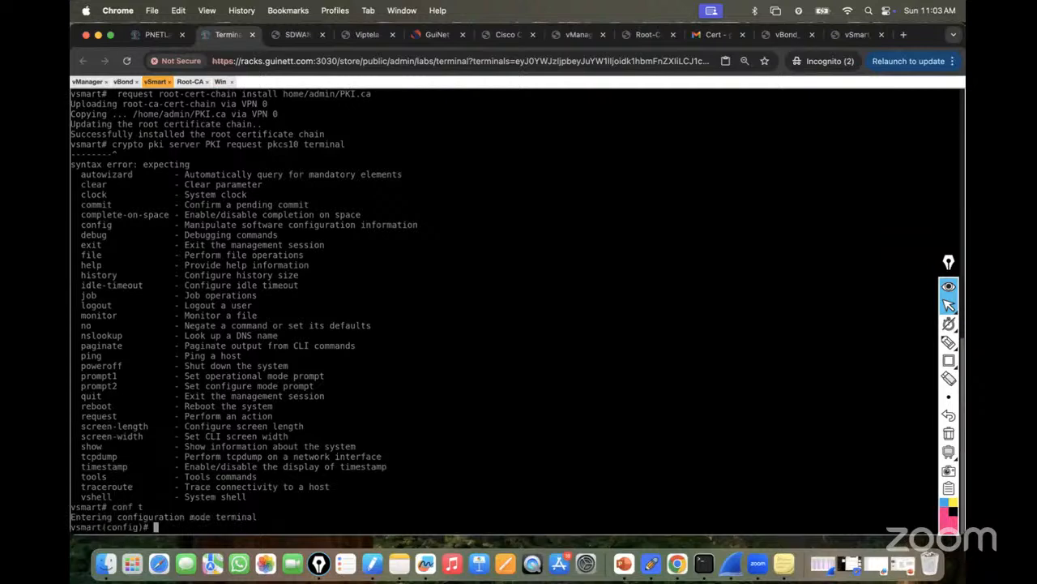
{"action": "type", "text": "system"}
{"action": "key", "text": "Return"}
{"action": "type", "text": "host-name "}
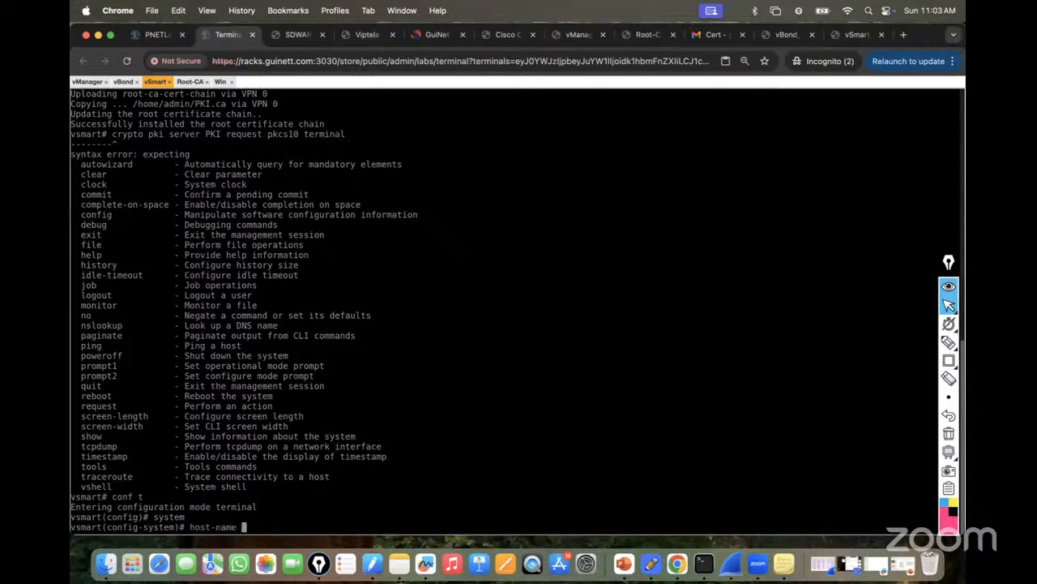
{"action": "type", "text": "vSmart"}
{"action": "key", "text": "Return"}
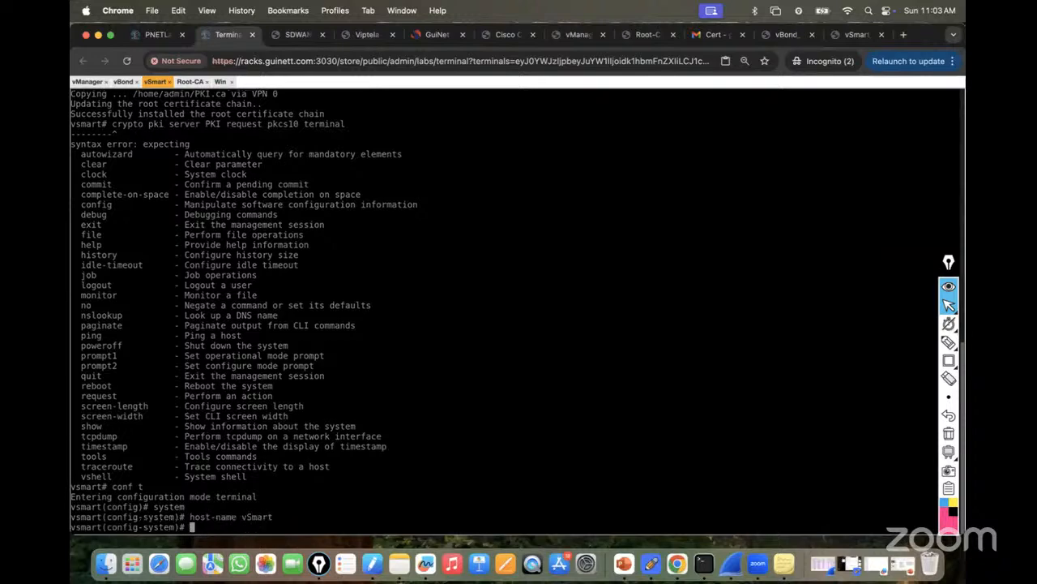
{"action": "type", "text": "organization-name lab"}
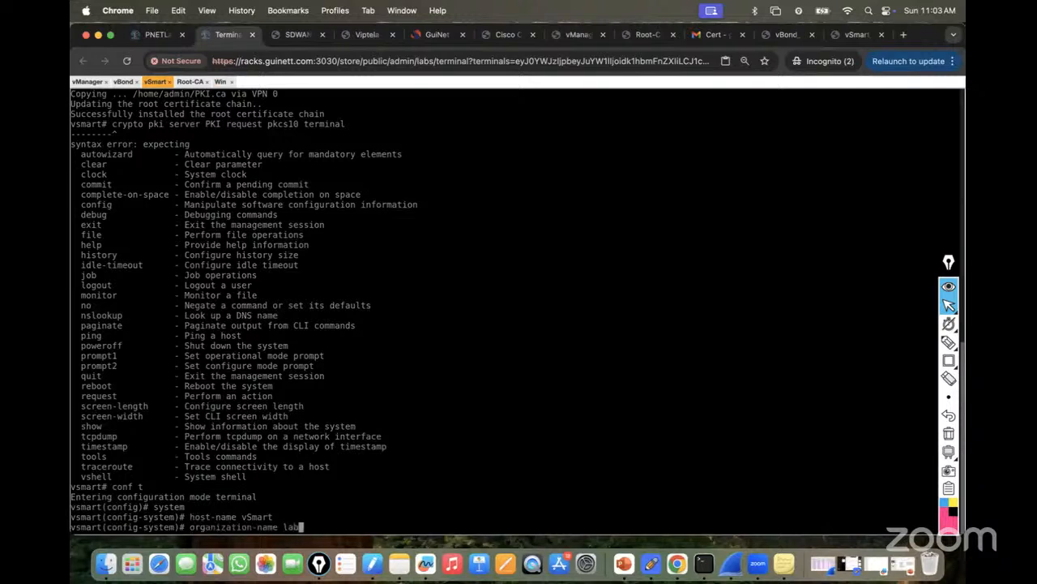
{"action": "key", "text": "Return"}
{"action": "type", "text": "vbond "}
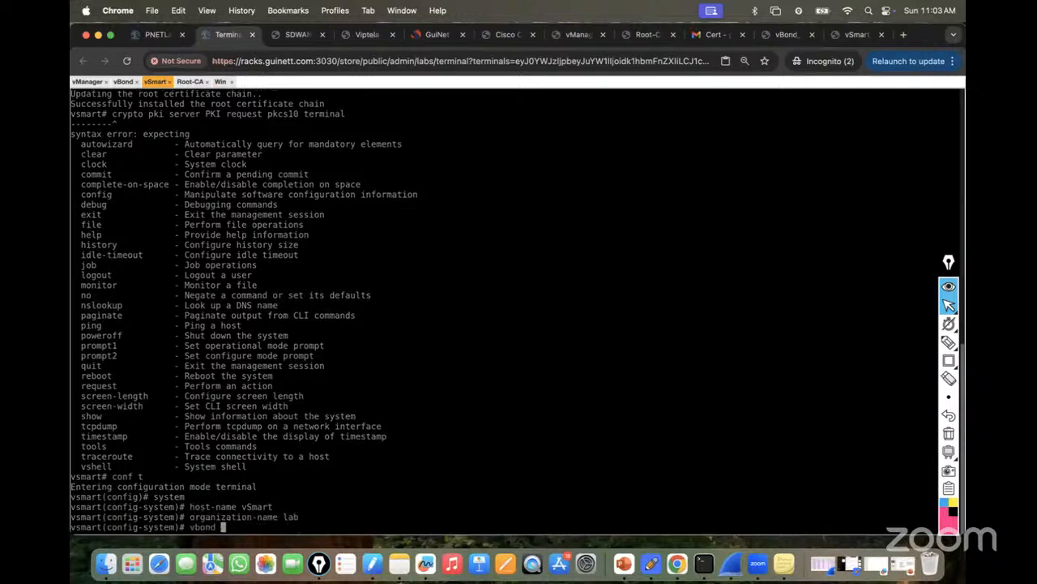
{"action": "type", "text": "123.10.10.11"}
{"action": "key", "text": "Return"}
Set vSmart's system-ip 10.123.10.12 and site-id 100, commit, and exit configuration mode.
{"action": "type", "text": "sys"}
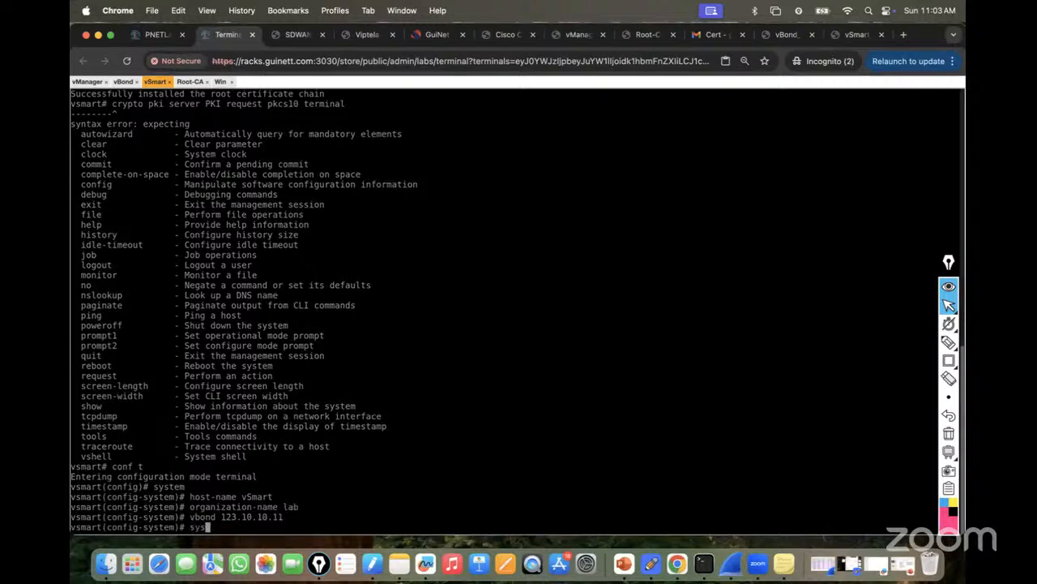
{"action": "type", "text": "tem-ip 10.123.10.11"}
{"action": "left_click", "coordinate": [142, 35]}
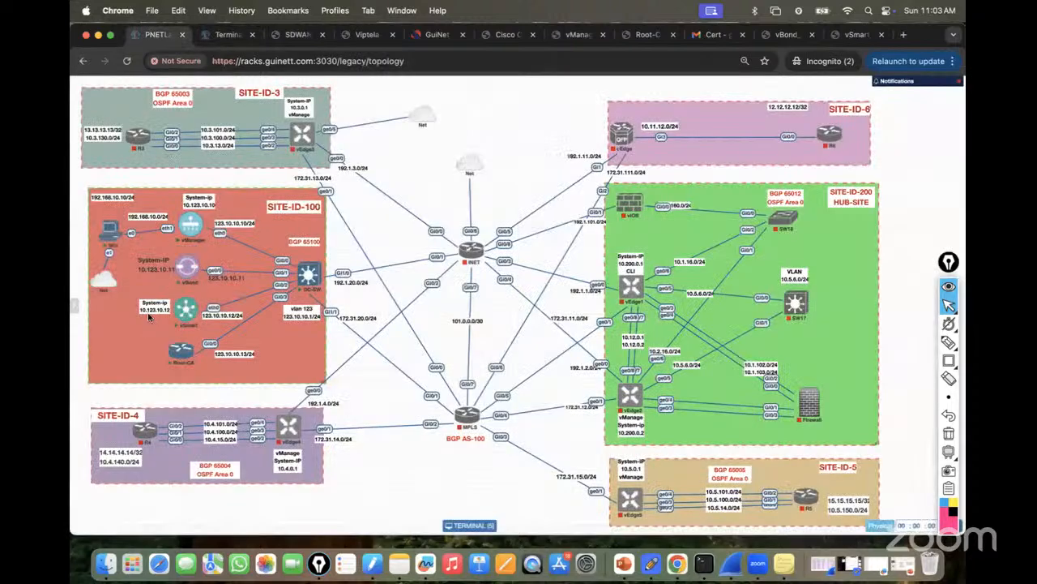
{"action": "left_click", "coordinate": [203, 34]}
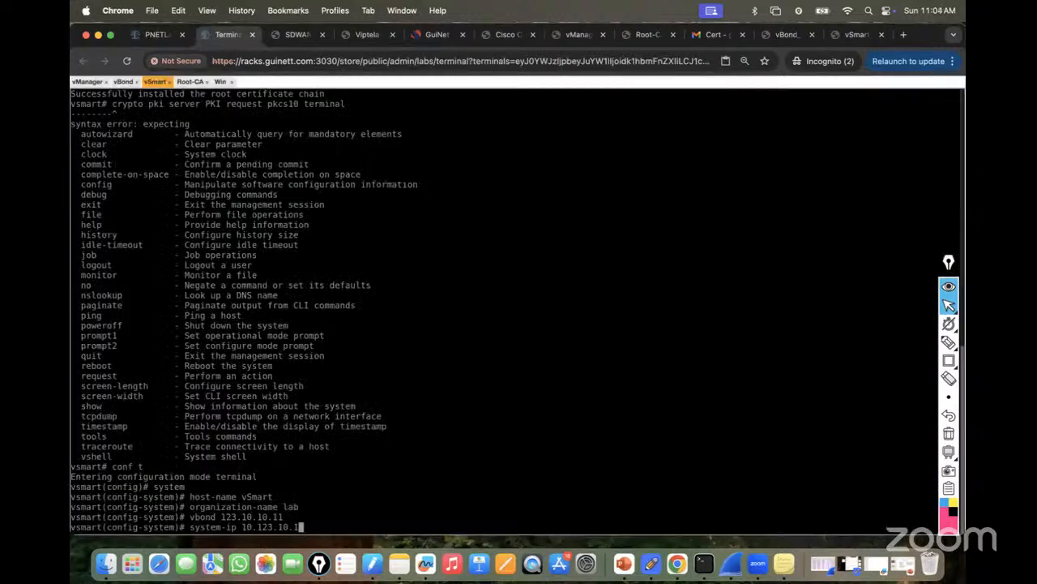
{"action": "key", "text": "Return"}
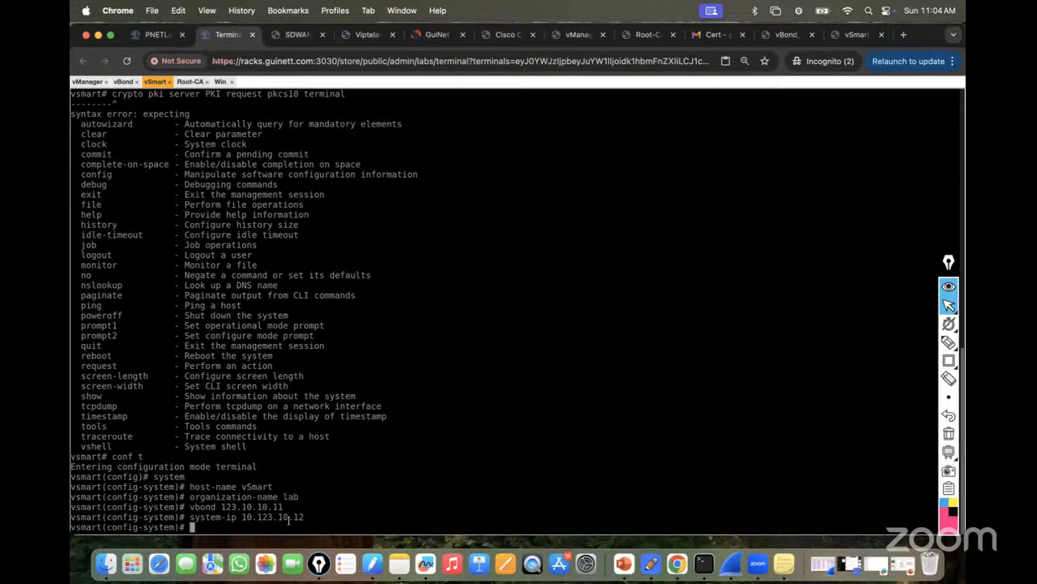
{"action": "type", "text": "y"}
{"action": "key", "text": "Return"}
{"action": "type", "text": "site-id 100"}
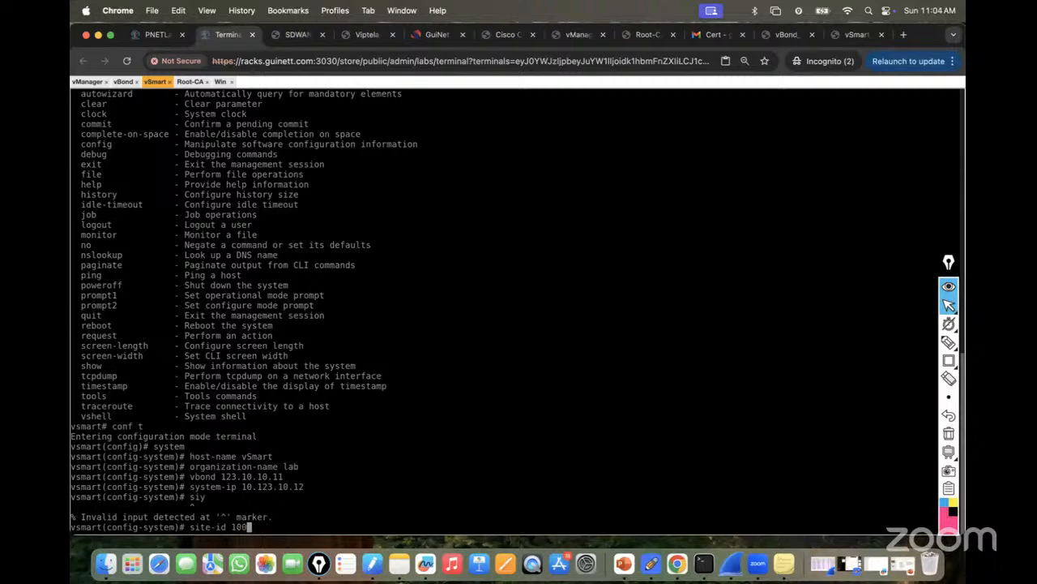
{"action": "key", "text": "Return"}
{"action": "type", "text": "commit"}
{"action": "key", "text": "Return"}
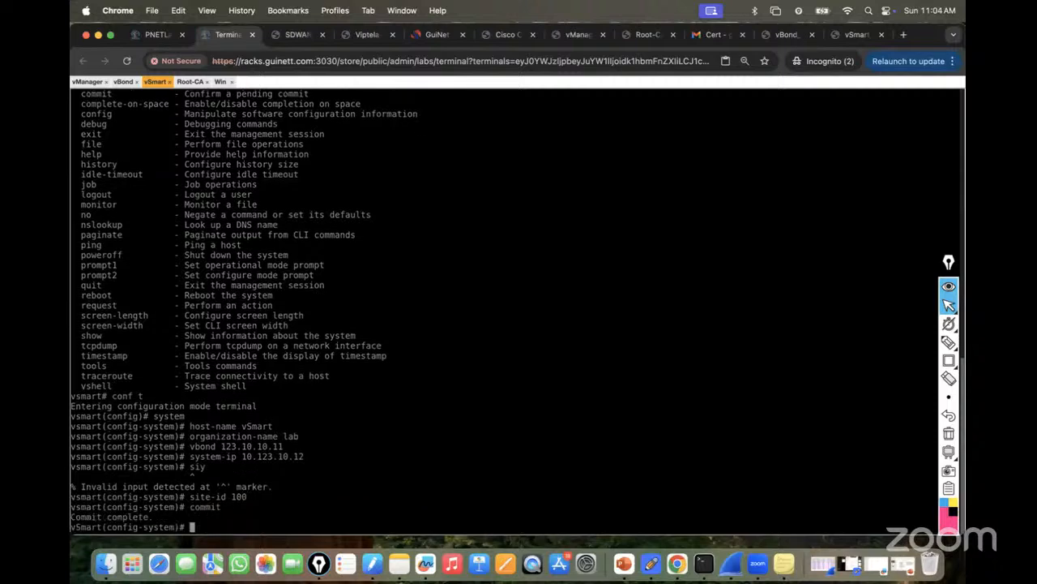
{"action": "key", "text": "ctrl+z"}
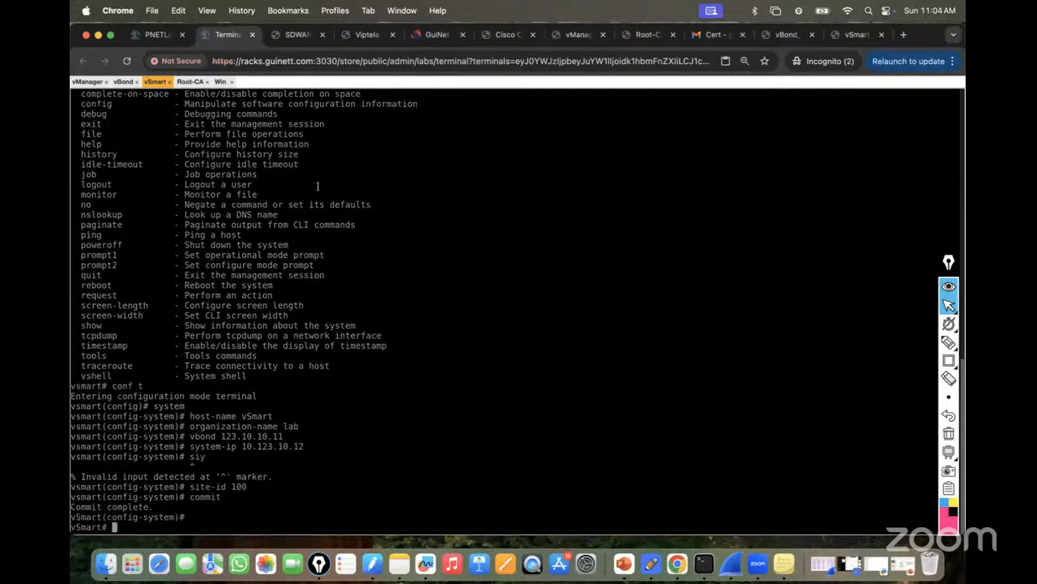
Reload the vManage dashboard to see vSmart join and dismiss the default-password warning.
{"action": "left_click", "coordinate": [221, 81]}
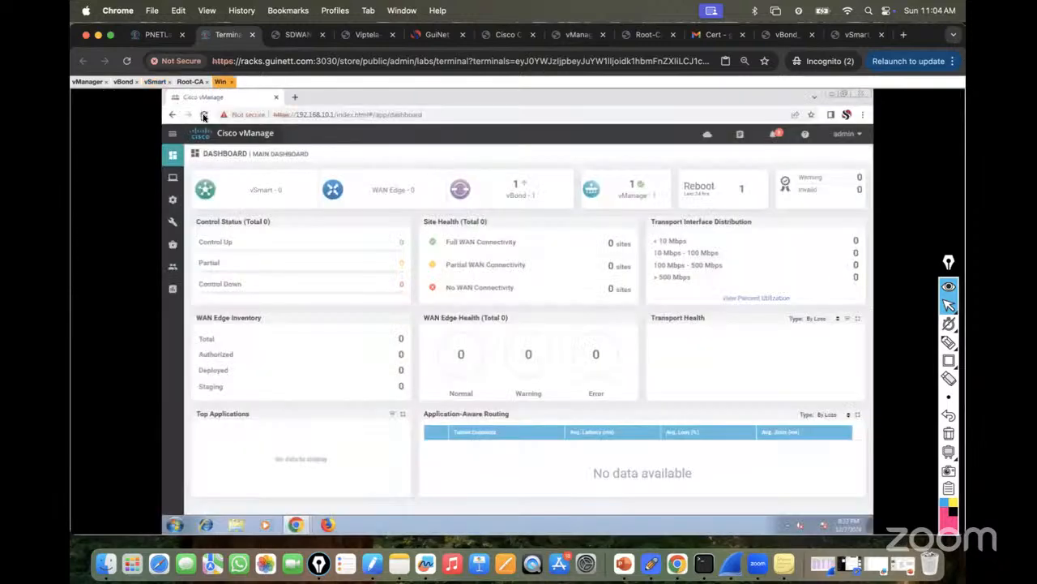
{"action": "left_click", "coordinate": [203, 114]}
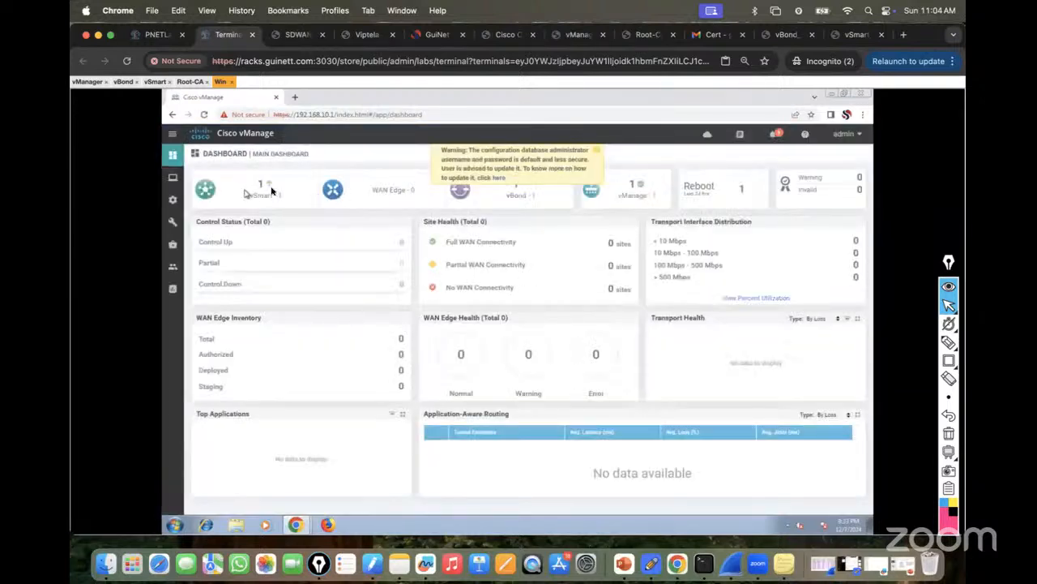
{"action": "left_click", "coordinate": [597, 151]}
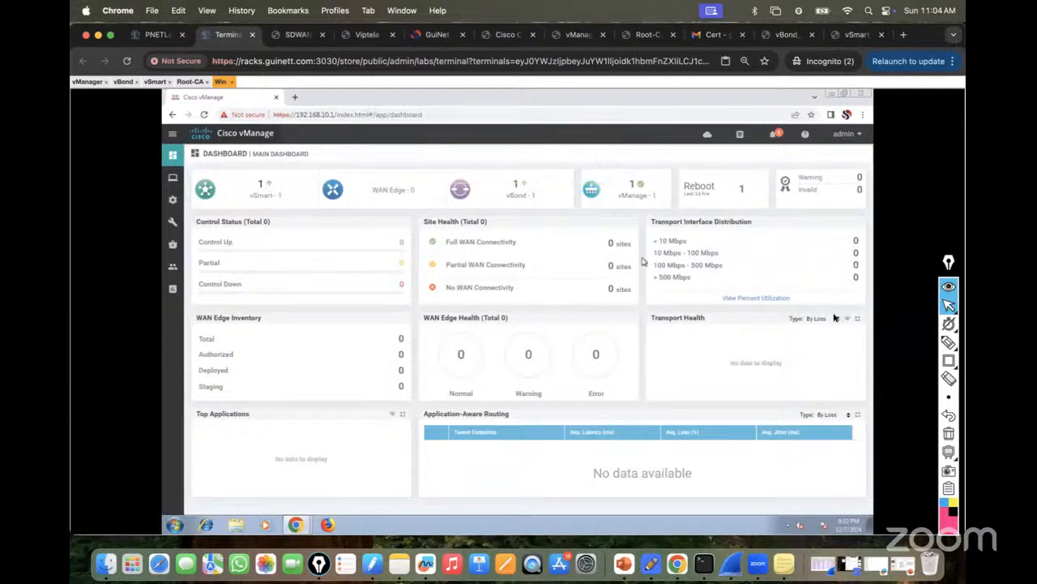
Circle the vSmart, vBond and vManage counts of 1 in red with Epic Pen.
{"action": "left_click", "coordinate": [949, 344]}
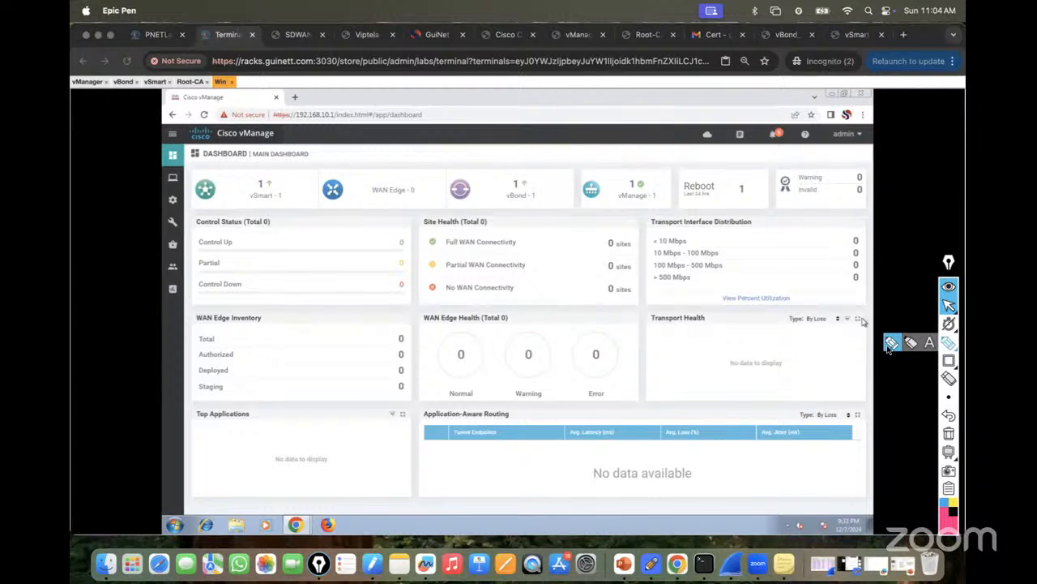
{"action": "left_click", "coordinate": [890, 346]}
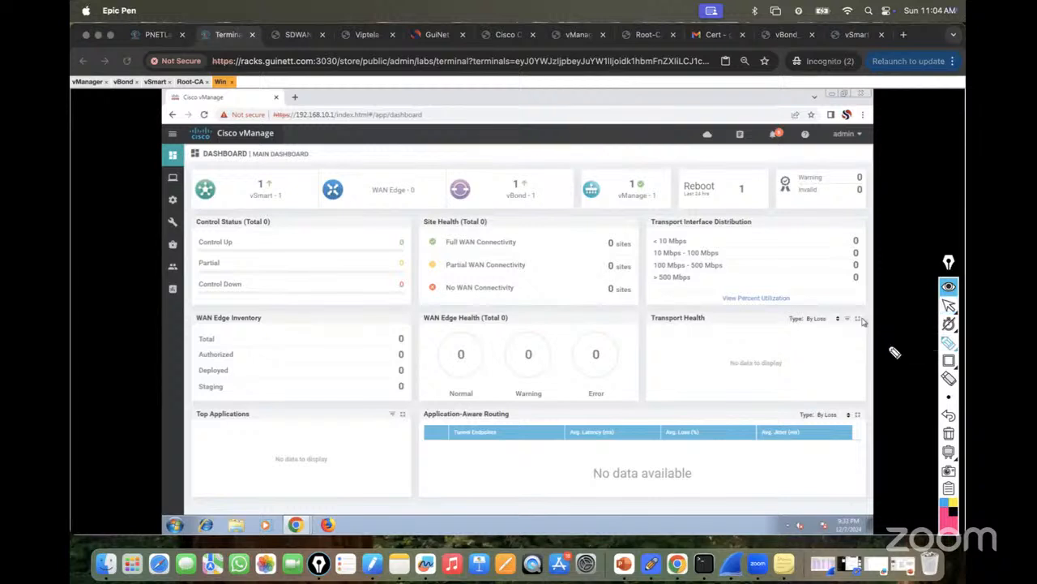
{"action": "mouse_move", "coordinate": [280, 192]}
{"action": "left_mouse_down"}
{"action": "mouse_move", "coordinate": [271, 177]}
{"action": "mouse_move", "coordinate": [253, 202]}
{"action": "mouse_move", "coordinate": [268, 177]}
{"action": "left_mouse_up"}
{"action": "mouse_move", "coordinate": [517, 177]}
{"action": "left_mouse_down"}
{"action": "mouse_move", "coordinate": [542, 208]}
{"action": "mouse_move", "coordinate": [526, 175]}
{"action": "left_mouse_up"}
{"action": "mouse_move", "coordinate": [627, 189]}
{"action": "left_mouse_down"}
{"action": "mouse_move", "coordinate": [631, 214]}
{"action": "mouse_move", "coordinate": [598, 174]}
{"action": "left_mouse_up"}
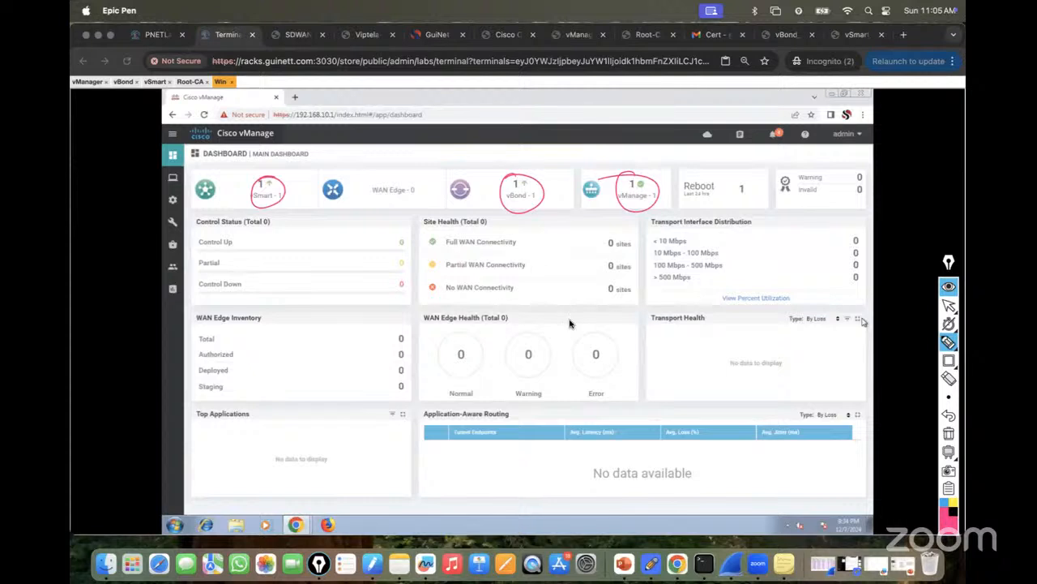
{"action": "left_click", "coordinate": [948, 308]}
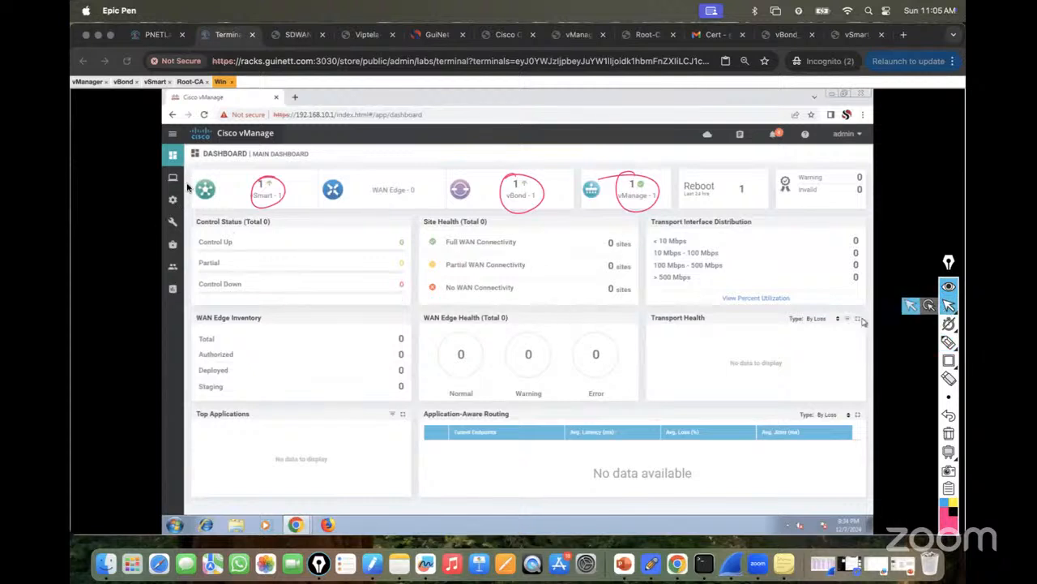
{"action": "left_click", "coordinate": [86, 82]}
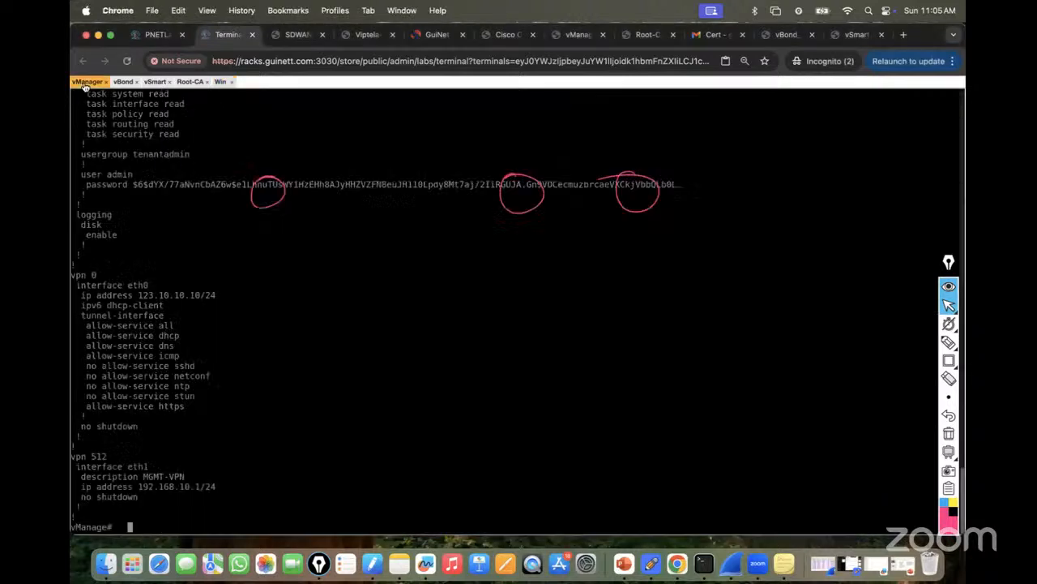
Run 'show control connections' on vManage and on vSmart.
{"action": "type", "text": "show control connections"}
{"action": "key", "text": "Return"}
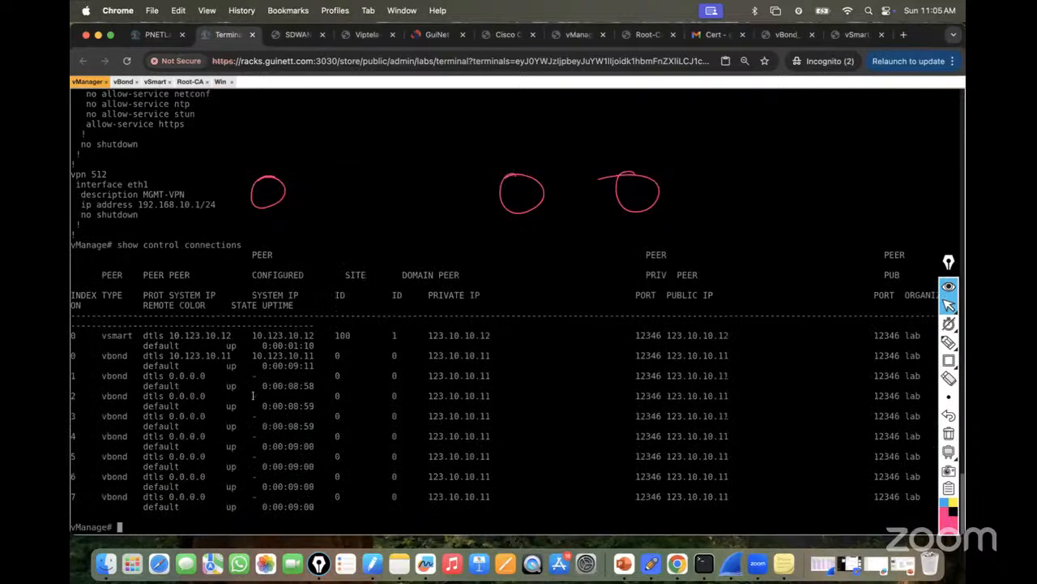
{"action": "left_click", "coordinate": [153, 82]}
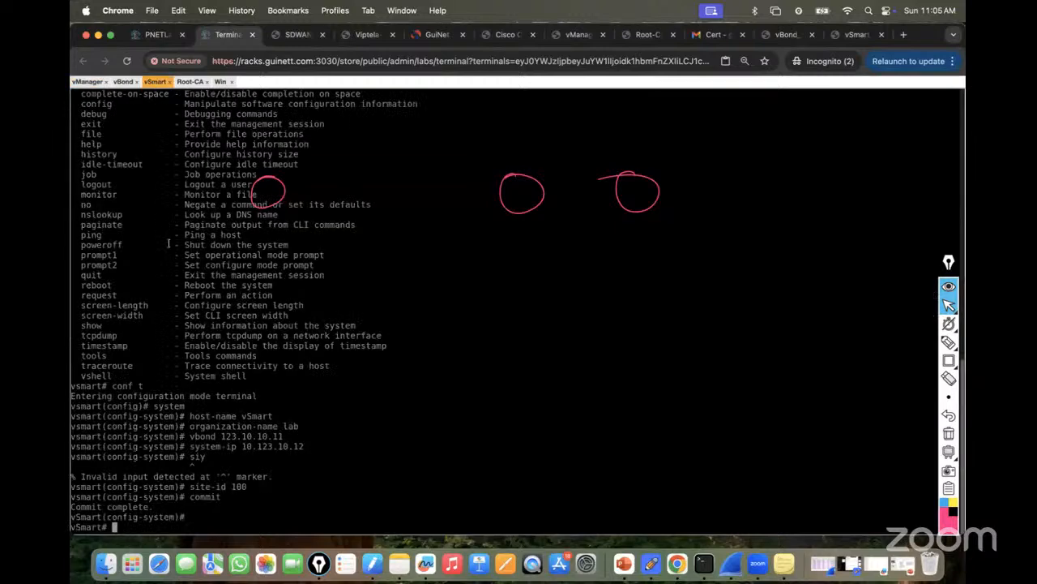
{"action": "key", "text": "Return"}
{"action": "key", "text": "Return"}
{"action": "key", "text": "Return"}
{"action": "type", "text": "sho "}
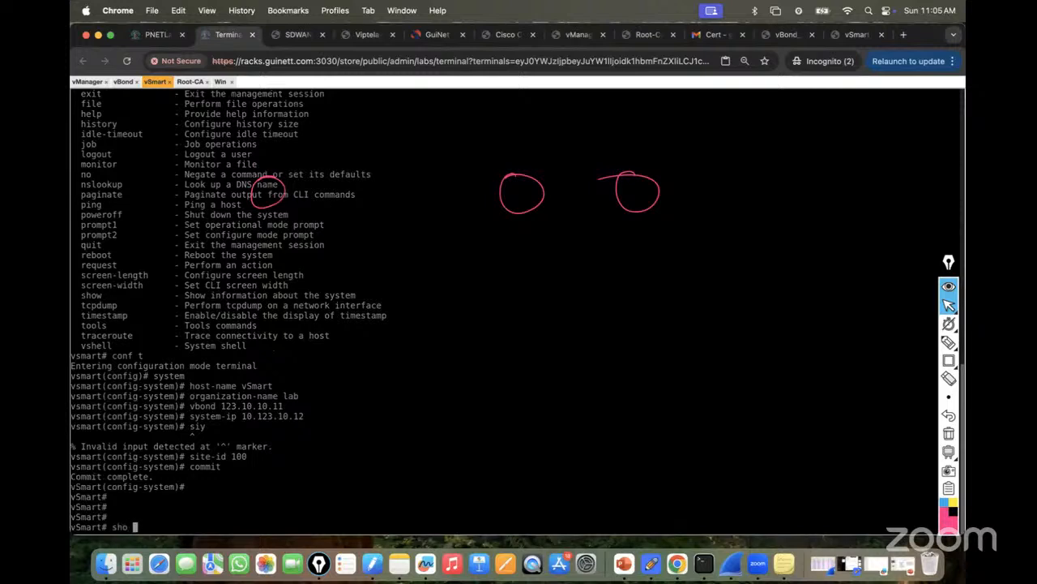
{"action": "type", "text": "con"}
{"action": "key", "text": "Tab"}
{"action": "key", "text": "BackSpace"}
{"action": "key", "text": "BackSpace"}
{"action": "key", "text": "BackSpace"}
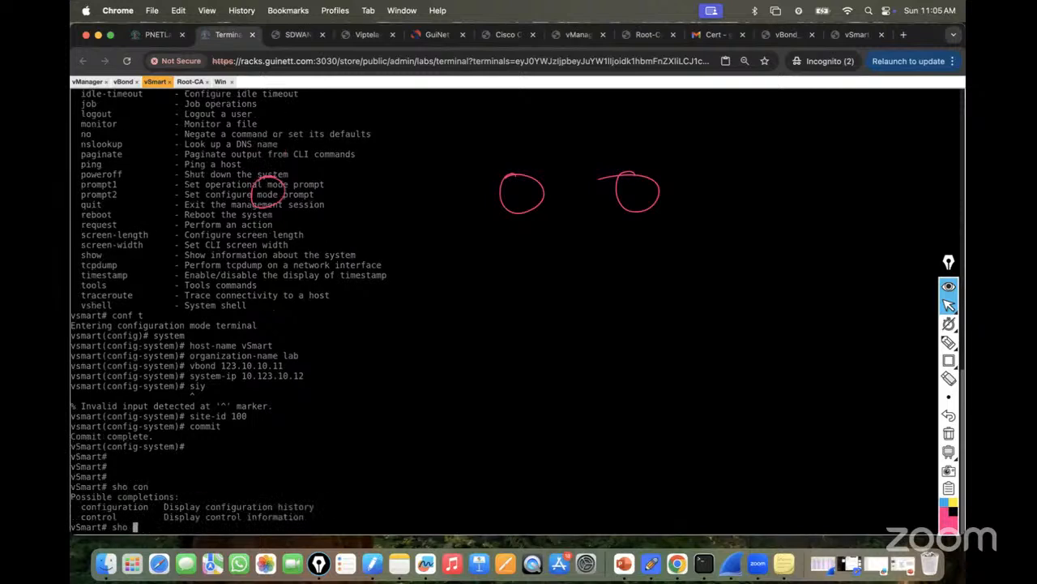
{"action": "type", "text": "contr"}
{"action": "key", "text": "Tab"}
{"action": "type", "text": "co"}
{"action": "key", "text": "Tab"}
{"action": "key", "text": "Return"}
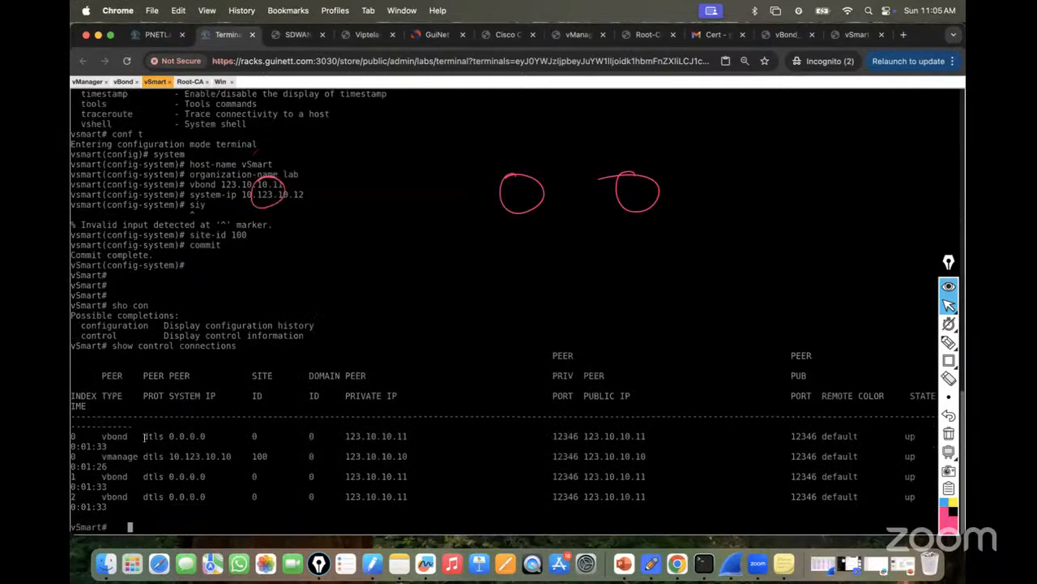
Run 'show control connections' on vBond, then return to vManage.
{"action": "left_click", "coordinate": [123, 82]}
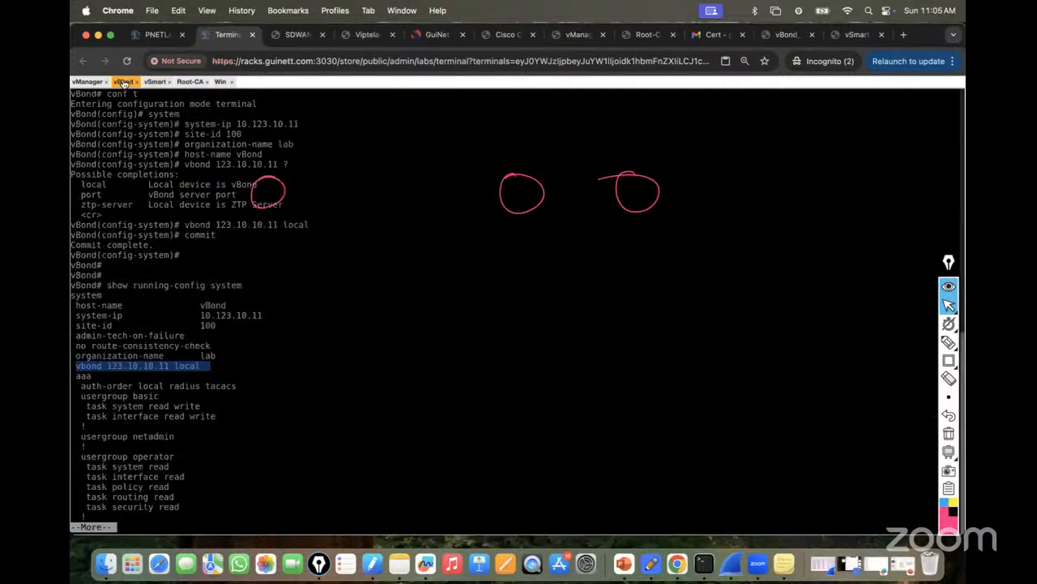
{"action": "key", "text": "space"}
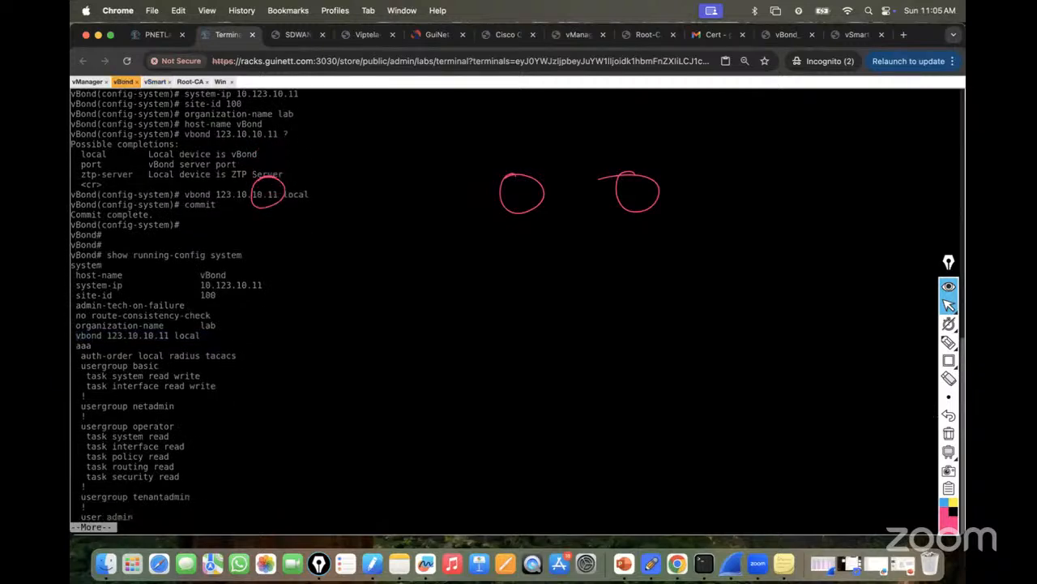
{"action": "key", "text": "q"}
{"action": "key", "text": "Return"}
{"action": "key", "text": "Return"}
{"action": "key", "text": "Return"}
{"action": "key", "text": "Return"}
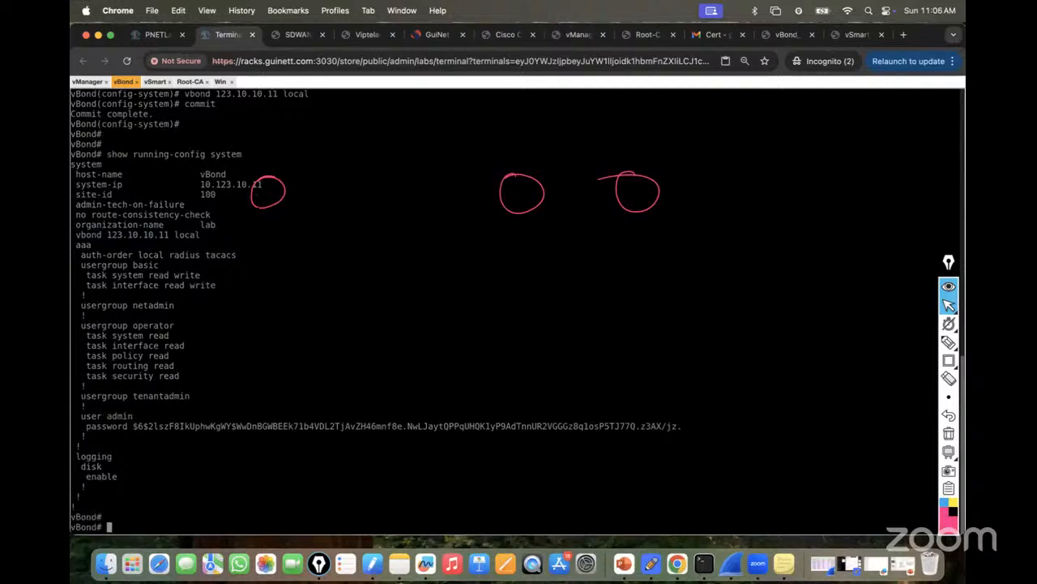
{"action": "type", "text": "show control connections"}
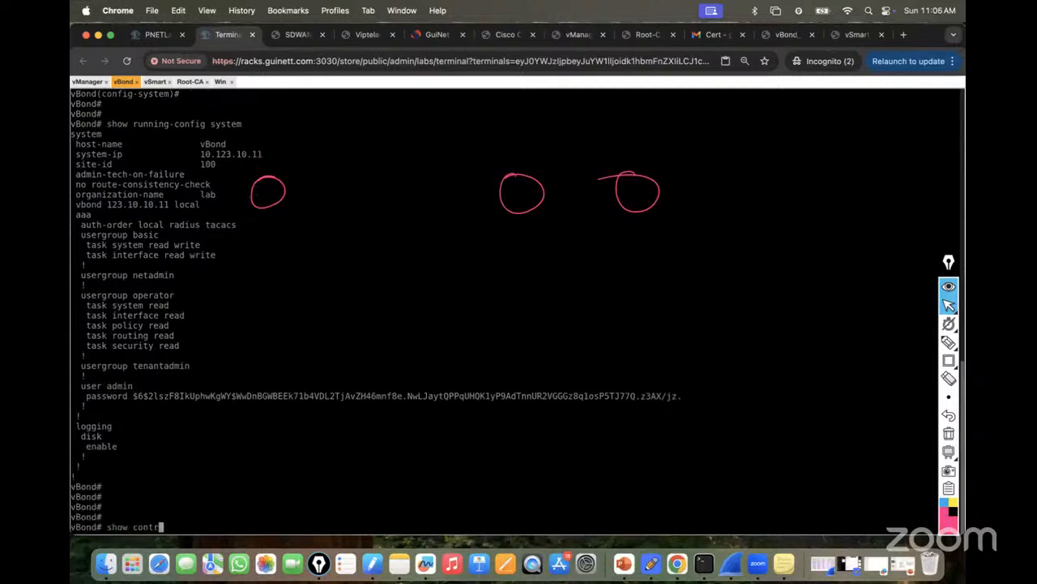
{"action": "key", "text": "Return"}
{"action": "key", "text": "Return"}
{"action": "key", "text": "Return"}
{"action": "key", "text": "Return"}
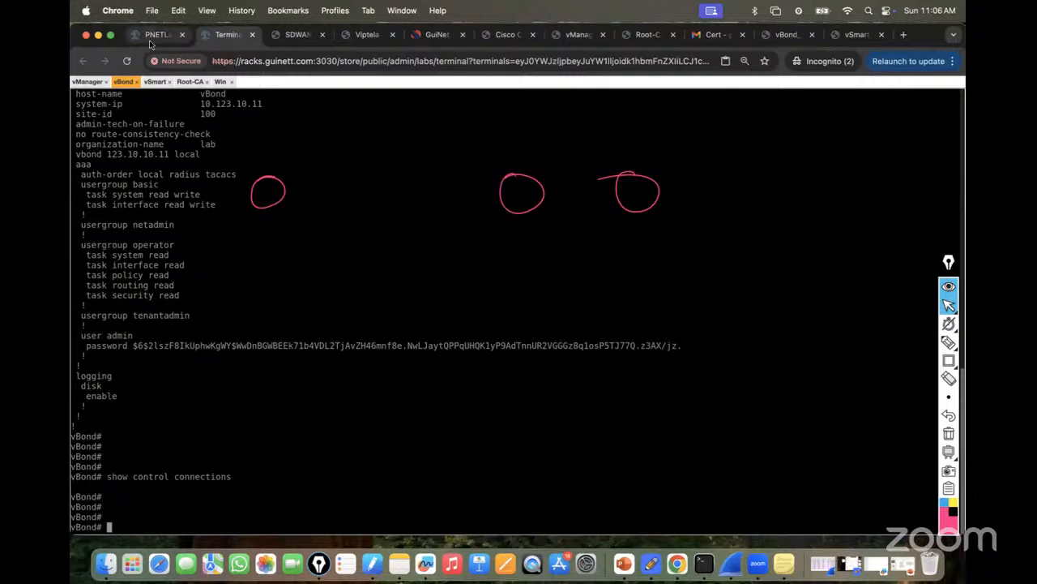
{"action": "left_click", "coordinate": [91, 82]}
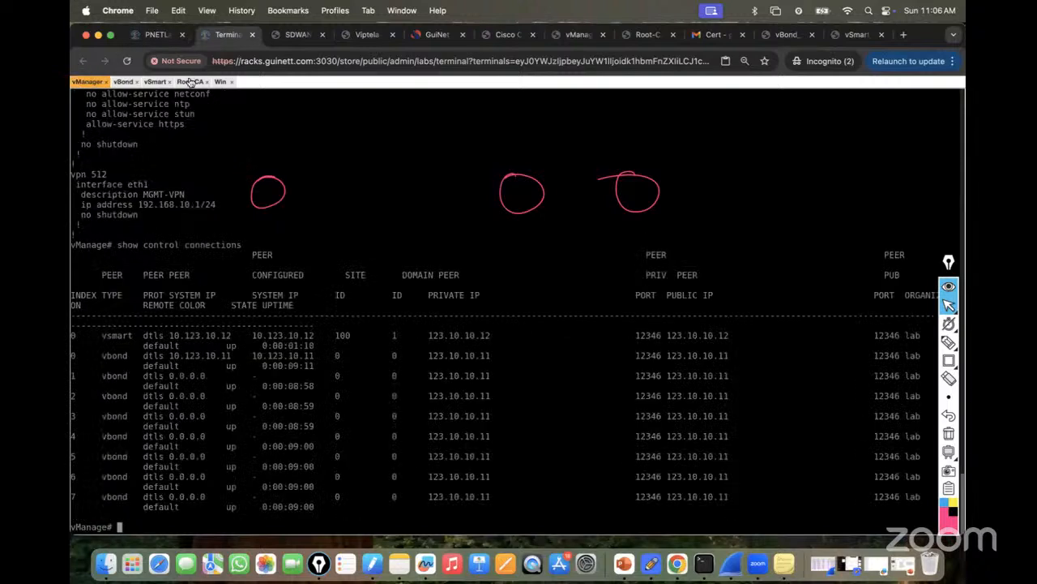
{"action": "left_click", "coordinate": [220, 82]}
Clear the annotations and send the controller list to vBond from Certificates > Controllers until Success.
{"action": "mouse_move", "coordinate": [171, 201]}
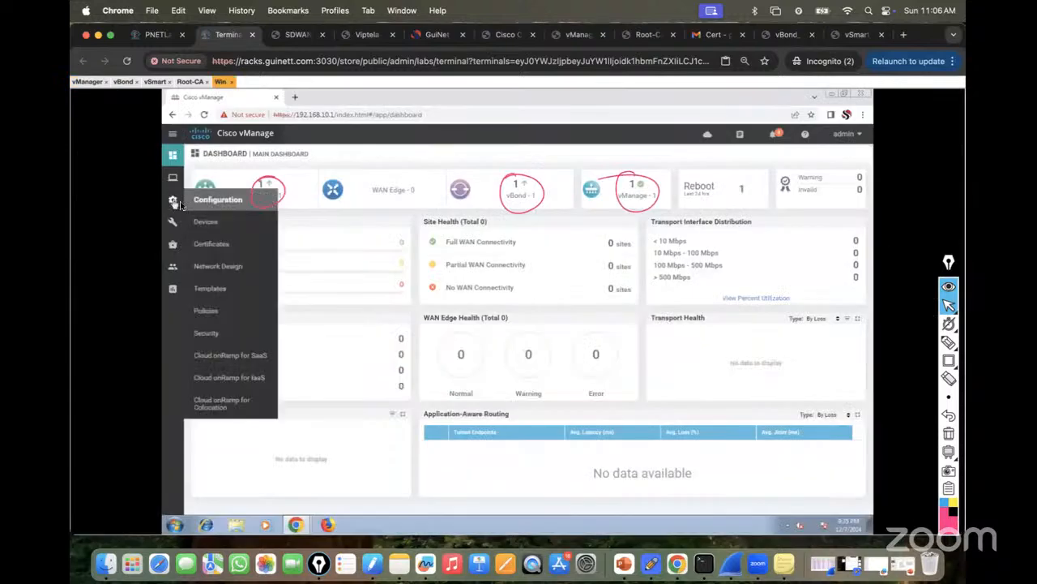
{"action": "left_click", "coordinate": [213, 241]}
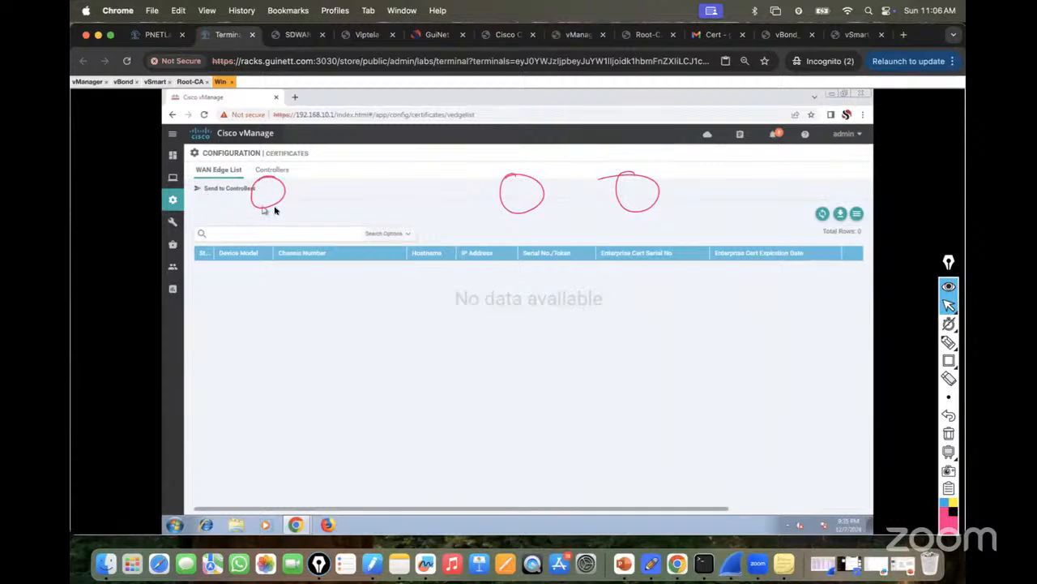
{"action": "left_click", "coordinate": [948, 432]}
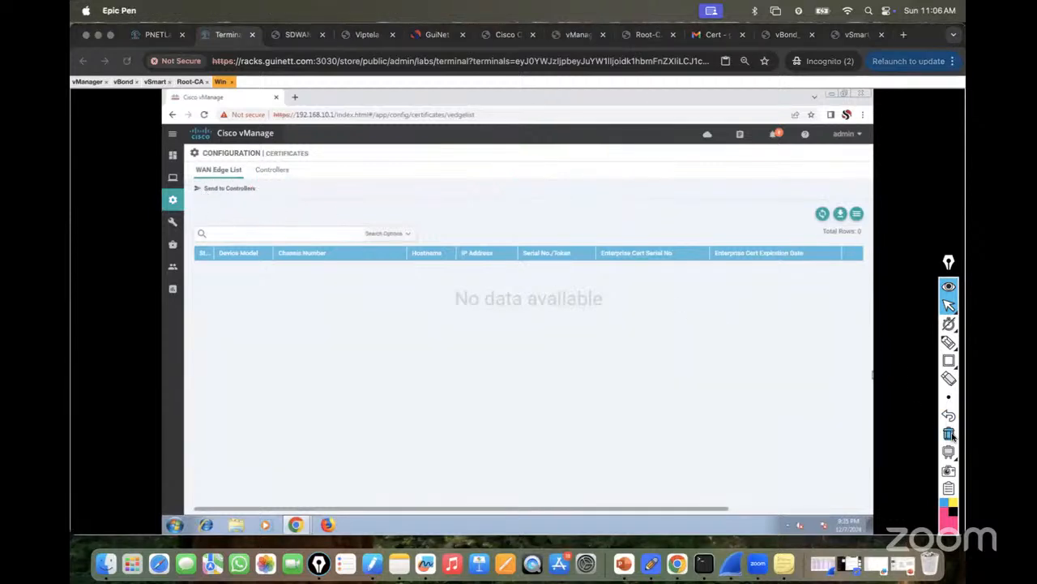
{"action": "left_click", "coordinate": [274, 170]}
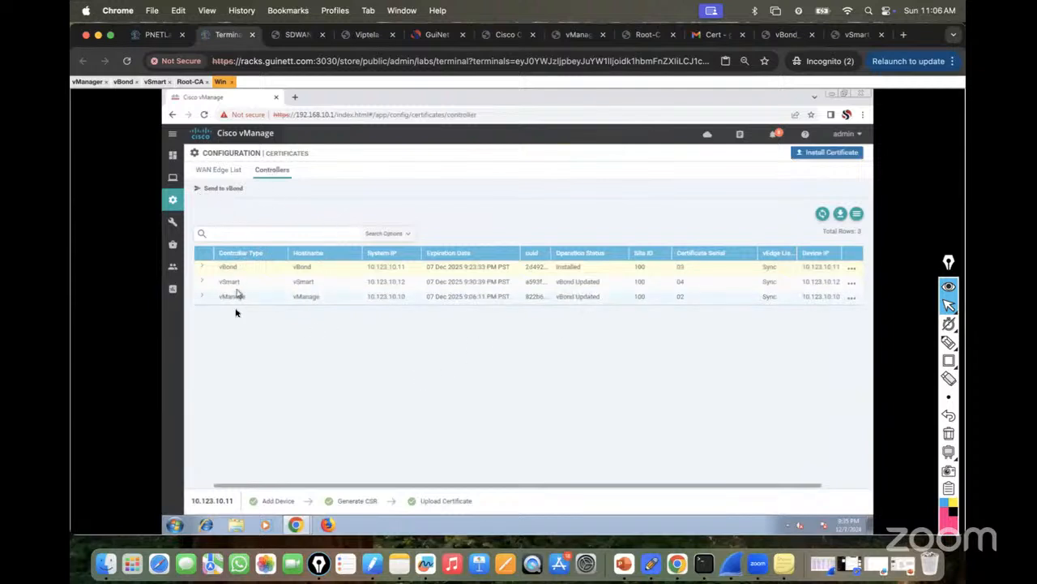
{"action": "left_click", "coordinate": [208, 191]}
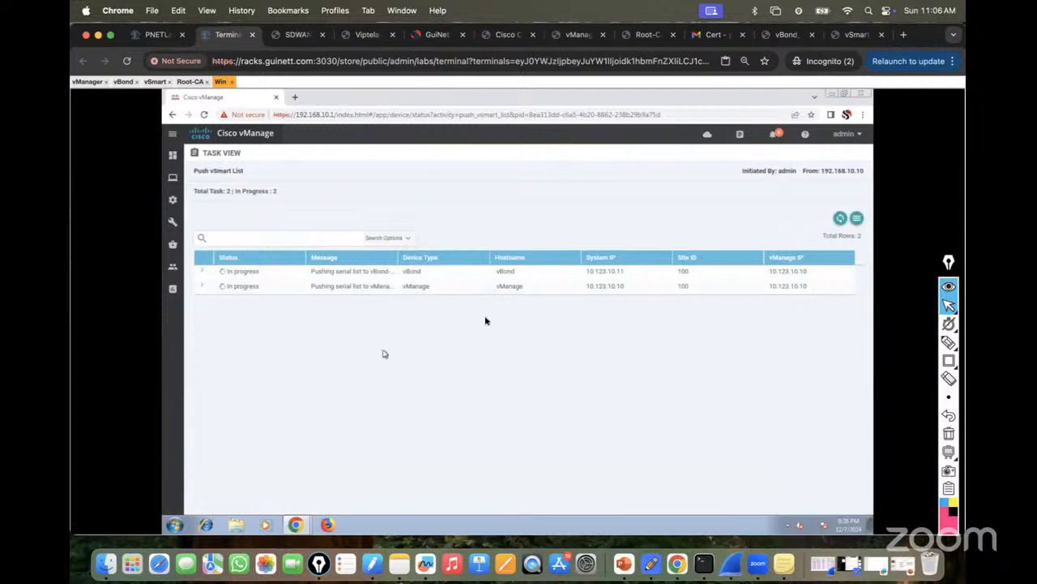
{"action": "left_click", "coordinate": [842, 221]}
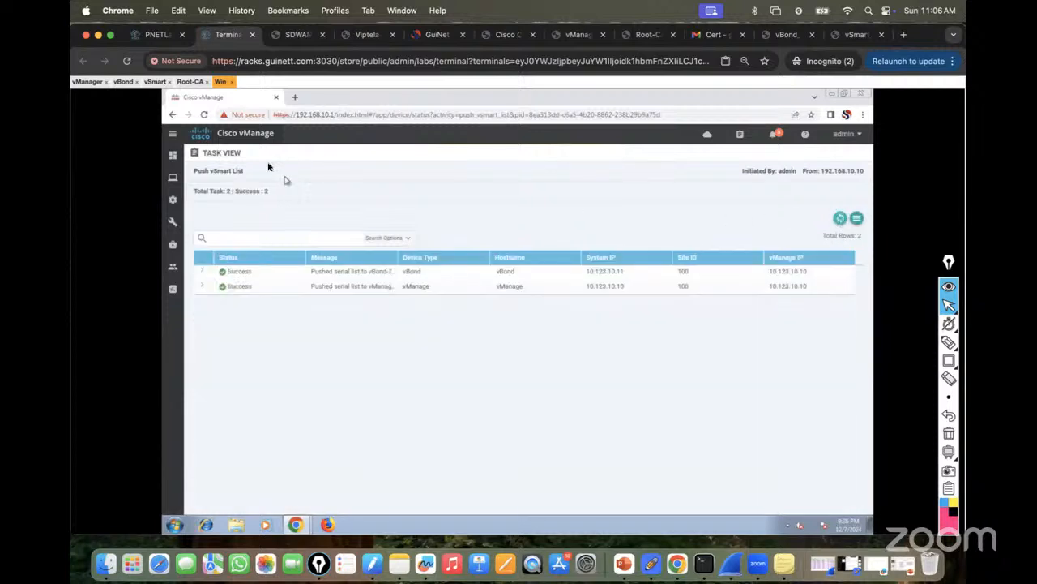
{"action": "left_click", "coordinate": [124, 82]}
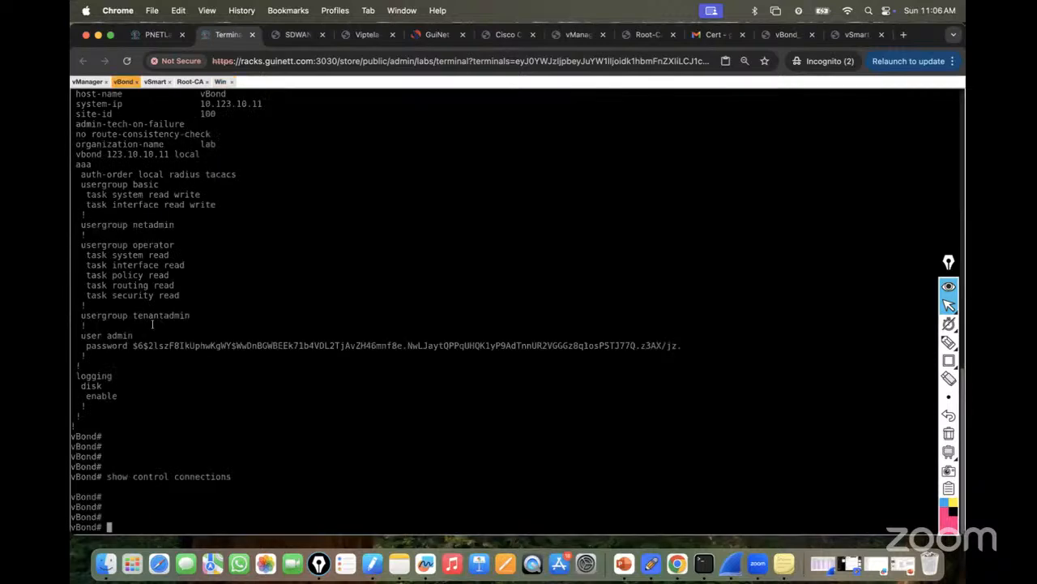
Rerun 'show control connections' on vBond, vSmart and vManage to recheck peers.
{"action": "key", "text": "Up"}
{"action": "key", "text": "Return"}
{"action": "key", "text": "Return"}
{"action": "key", "text": "Return"}
{"action": "key", "text": "Return"}
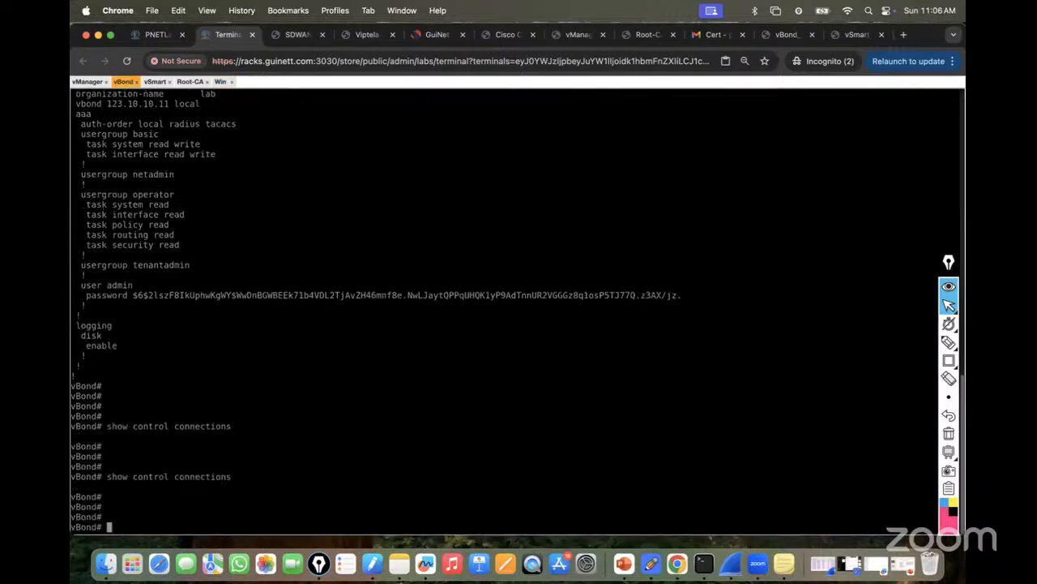
{"action": "left_click", "coordinate": [156, 82]}
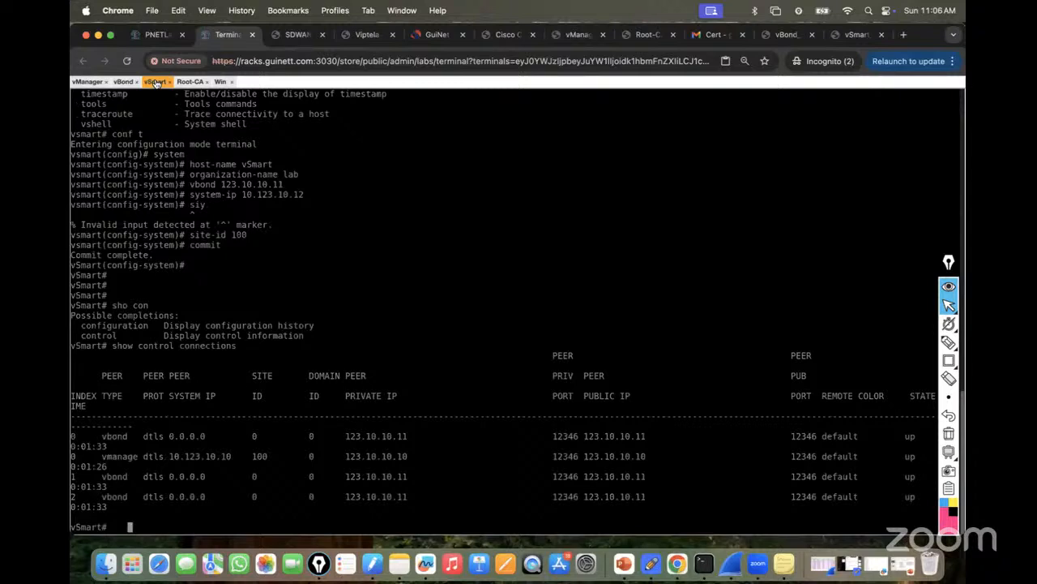
{"action": "key", "text": "Return"}
{"action": "key", "text": "Return"}
{"action": "key", "text": "Return"}
{"action": "key", "text": "Return"}
{"action": "key", "text": "Return"}
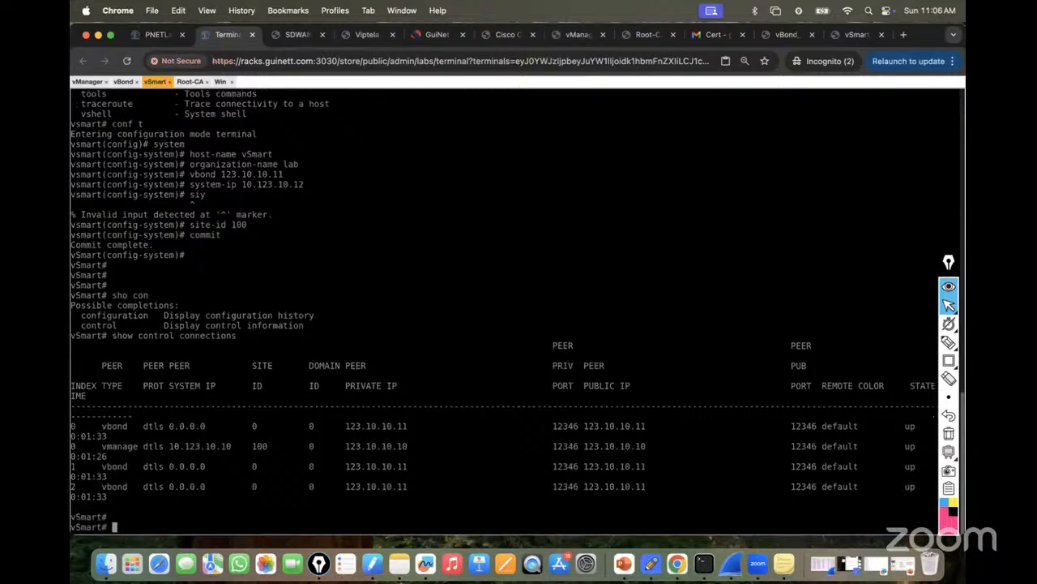
{"action": "type", "text": "show control connections"}
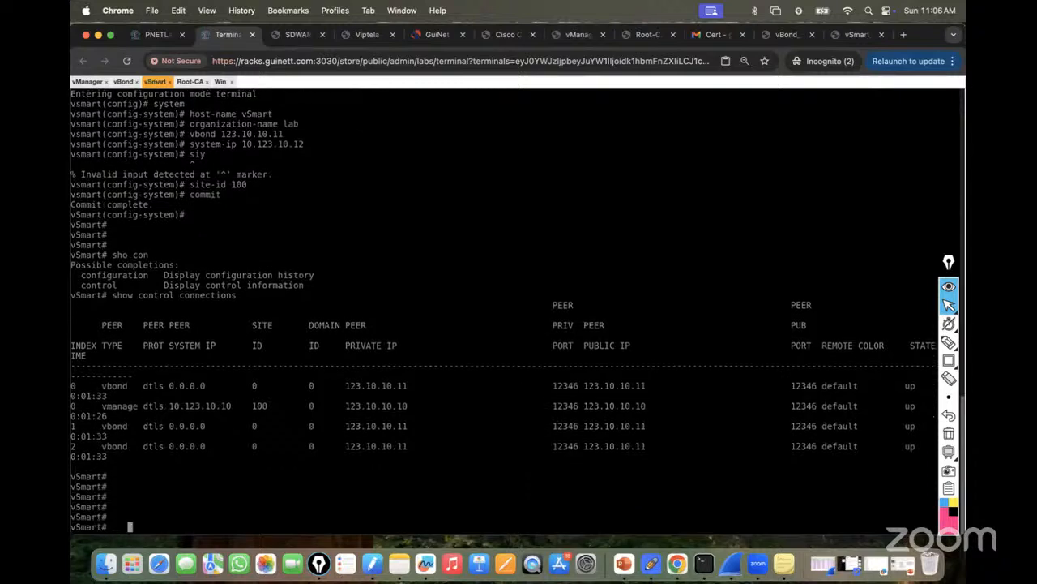
{"action": "key", "text": "Return"}
{"action": "key", "text": "space"}
{"action": "key", "text": "Return"}
{"action": "key", "text": "Return"}
{"action": "left_click", "coordinate": [88, 82]}
{"action": "key", "text": "Return"}
{"action": "key", "text": "Return"}
{"action": "key", "text": "Return"}
{"action": "key", "text": "Return"}
{"action": "key", "text": "Up"}
{"action": "key", "text": "Return"}
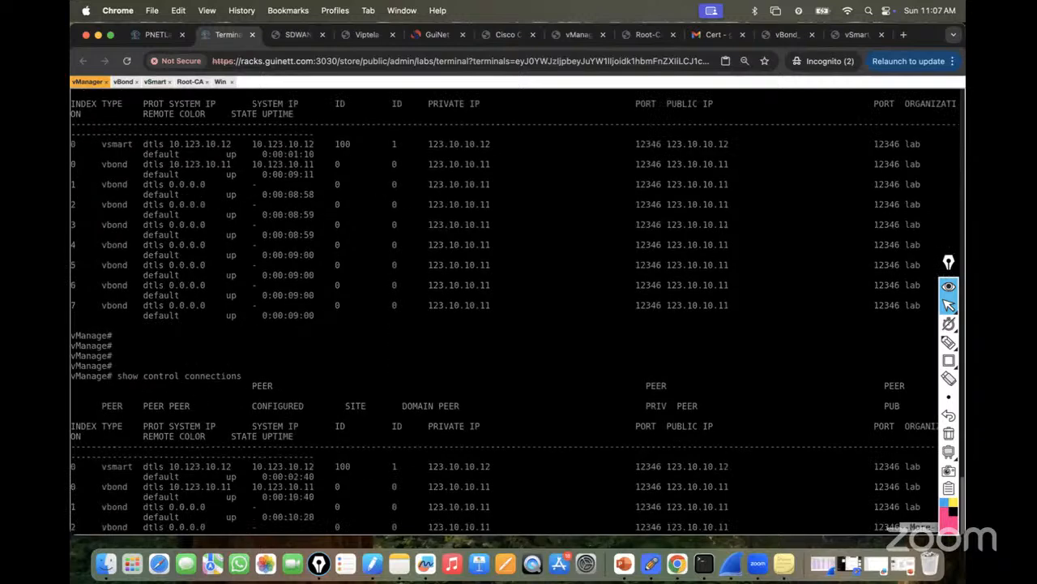
{"action": "left_click", "coordinate": [123, 83]}
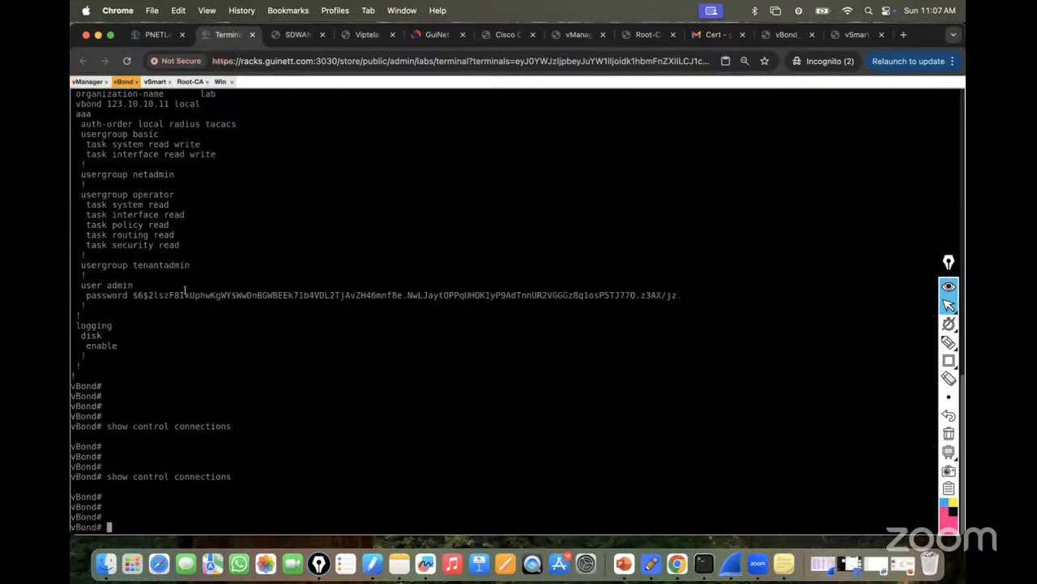
{"action": "key", "text": "Up"}
{"action": "key", "text": "Return"}
{"action": "key", "text": "Return"}
{"action": "key", "text": "Return"}
{"action": "key", "text": "Return"}
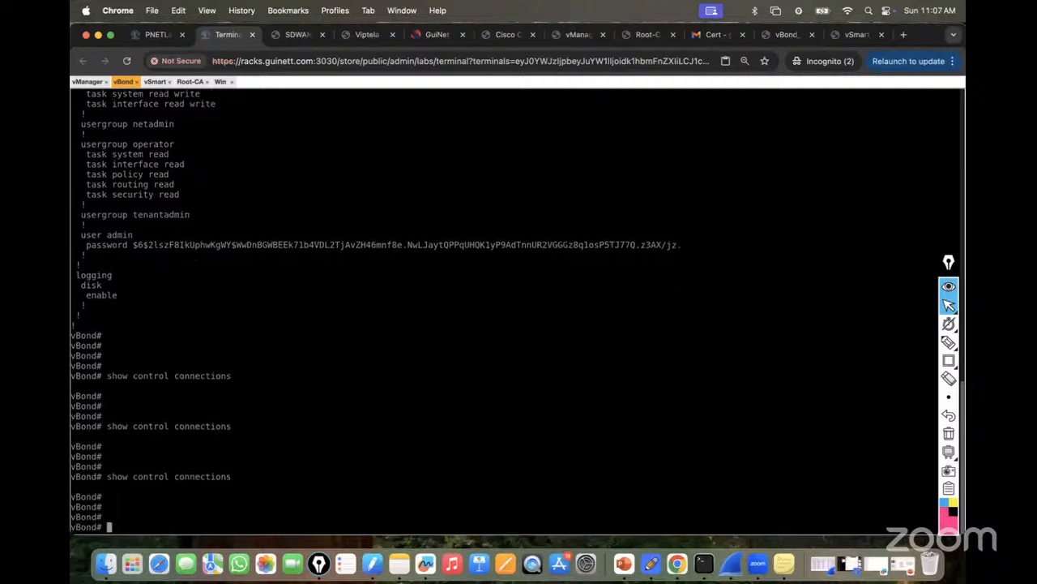
Start the vEdge3 node on the topology and view vManager's control connections output.
{"action": "left_click", "coordinate": [149, 34]}
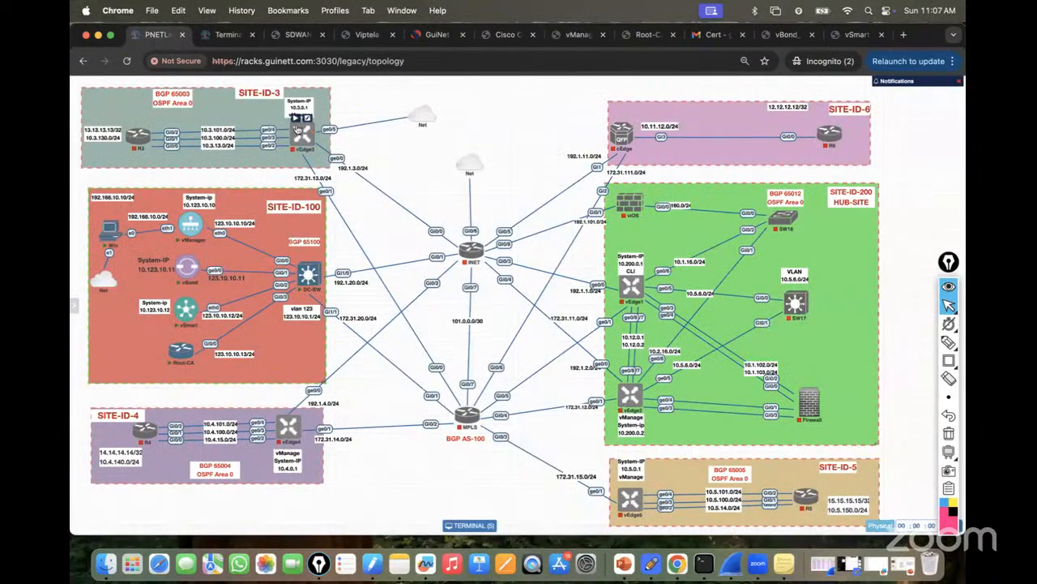
{"action": "left_click", "coordinate": [297, 119]}
{"action": "mouse_move", "coordinate": [281, 431]}
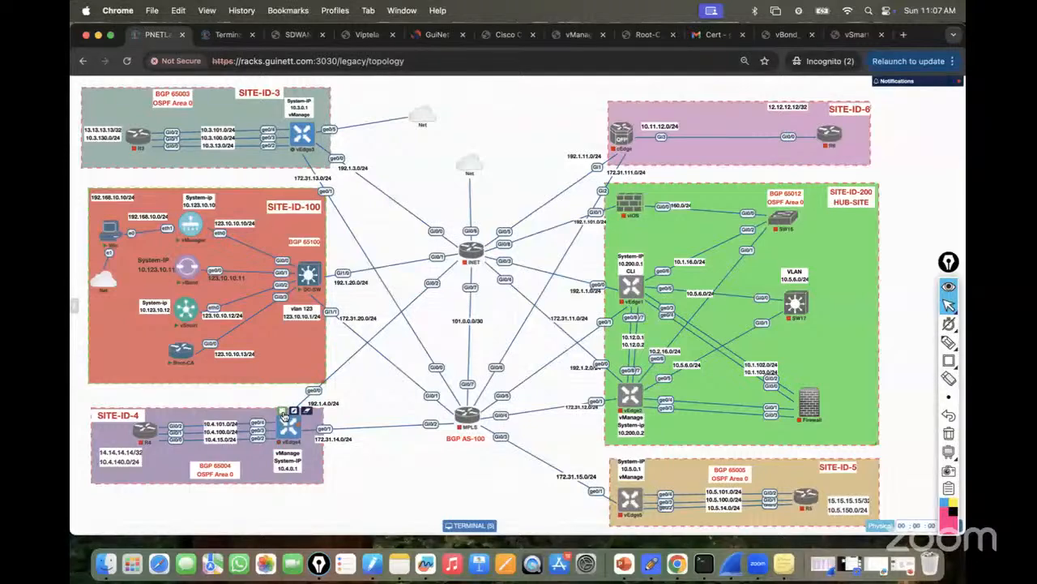
{"action": "left_click", "coordinate": [221, 35]}
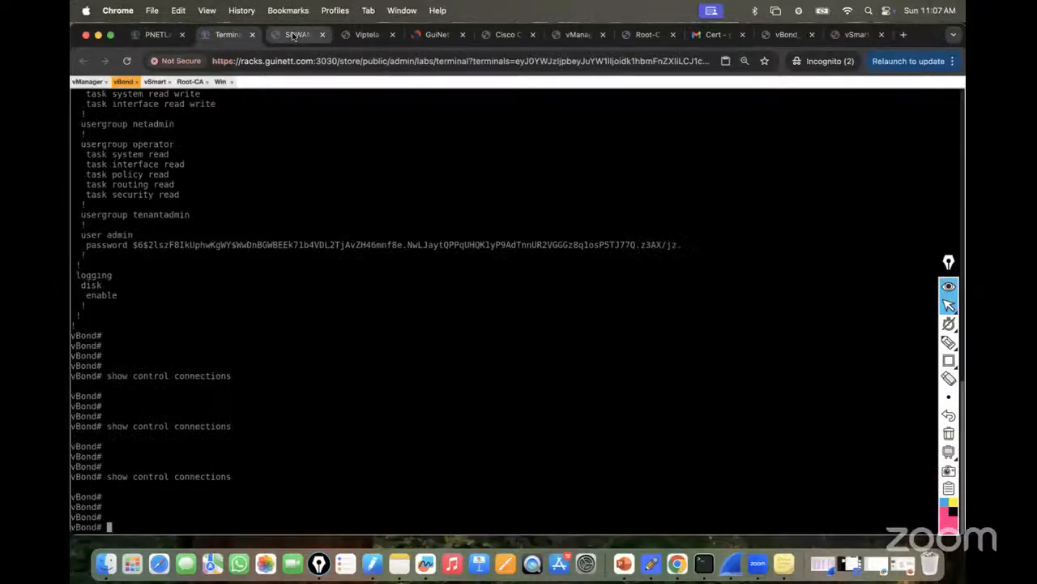
{"action": "left_click", "coordinate": [294, 35]}
{"action": "left_click", "coordinate": [218, 34]}
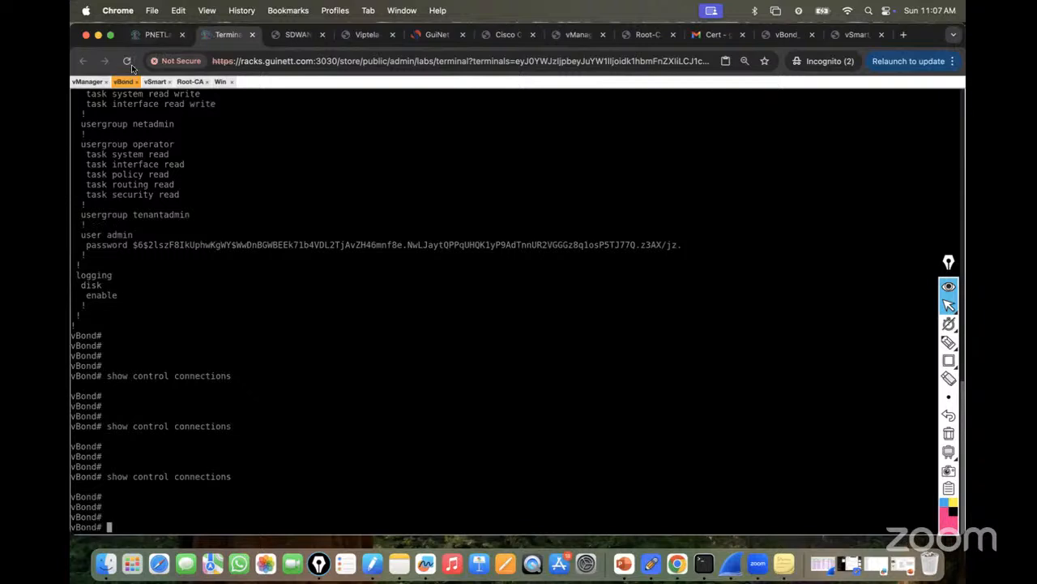
{"action": "left_click", "coordinate": [90, 82]}
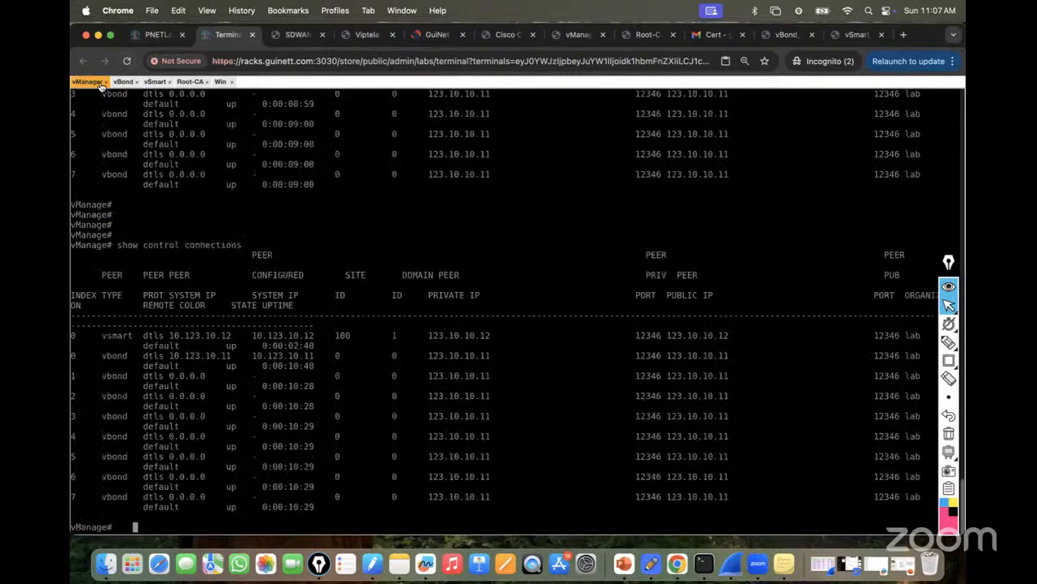
{"action": "left_click", "coordinate": [219, 82]}
Dismiss the expired certificate warning and send the controller list to vBond again.
{"action": "mouse_move", "coordinate": [173, 155]}
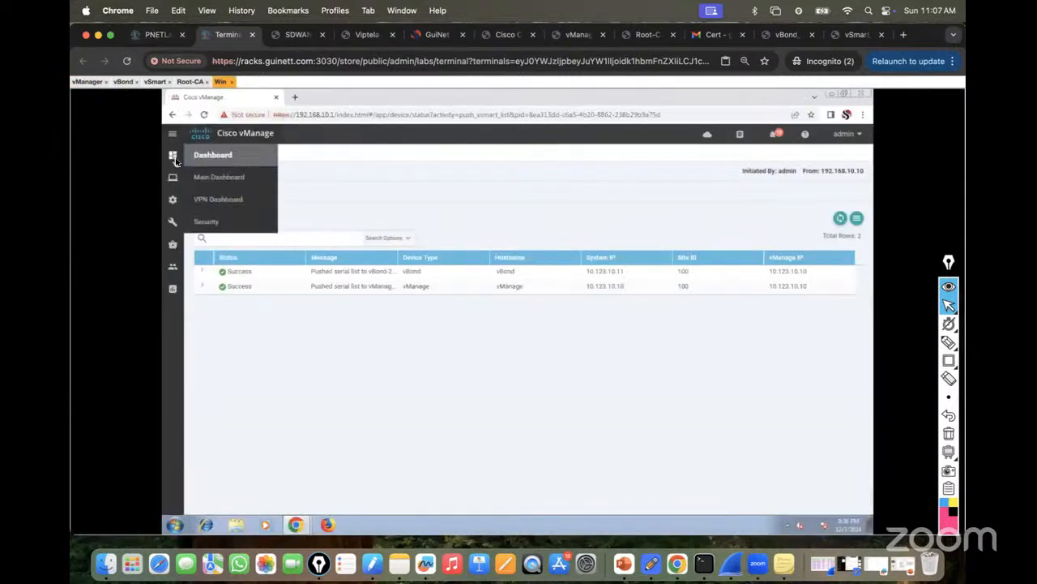
{"action": "left_click", "coordinate": [219, 176]}
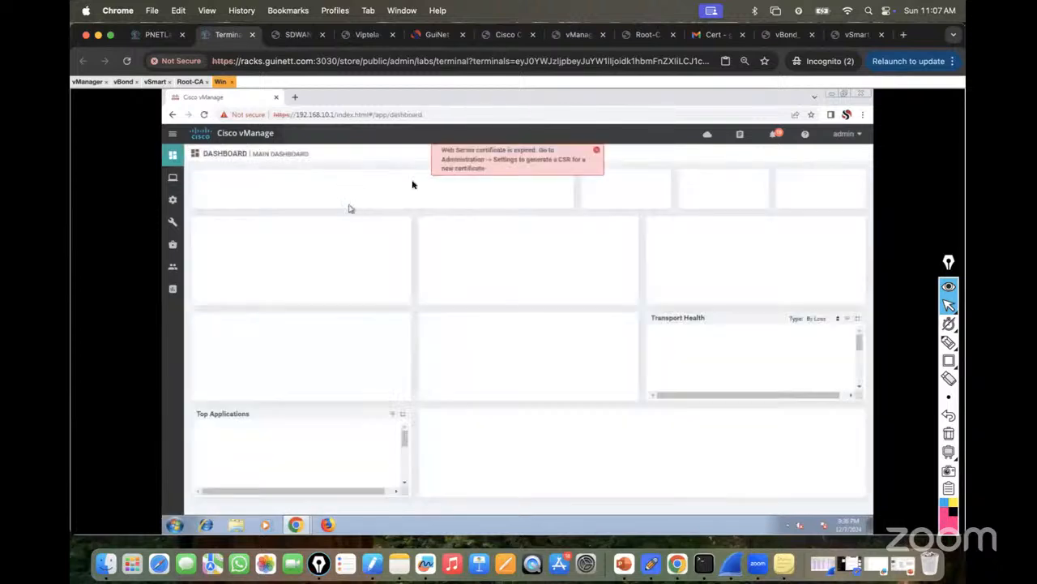
{"action": "left_click", "coordinate": [595, 152]}
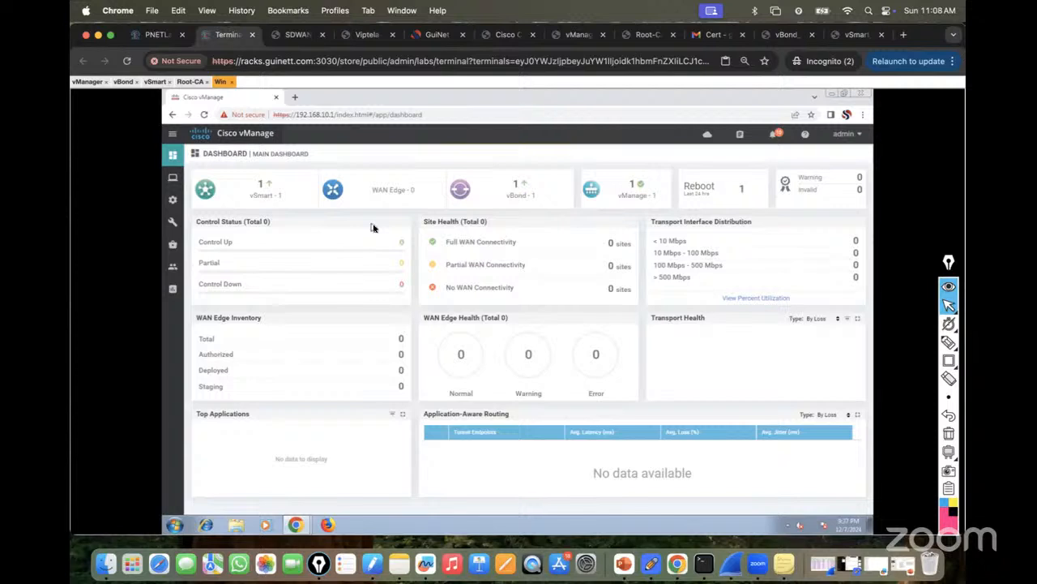
{"action": "mouse_move", "coordinate": [172, 199]}
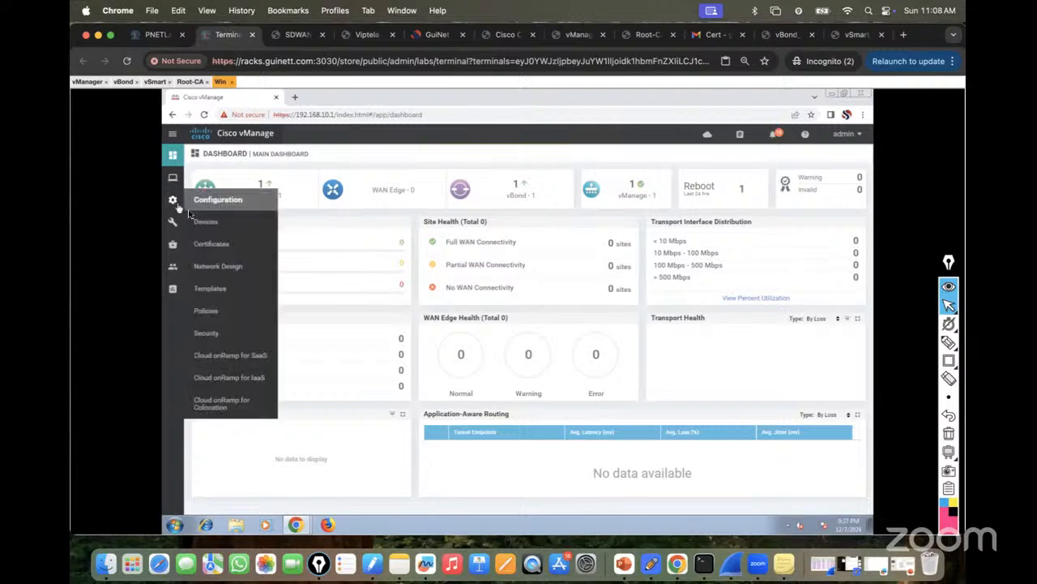
{"action": "left_click", "coordinate": [217, 246]}
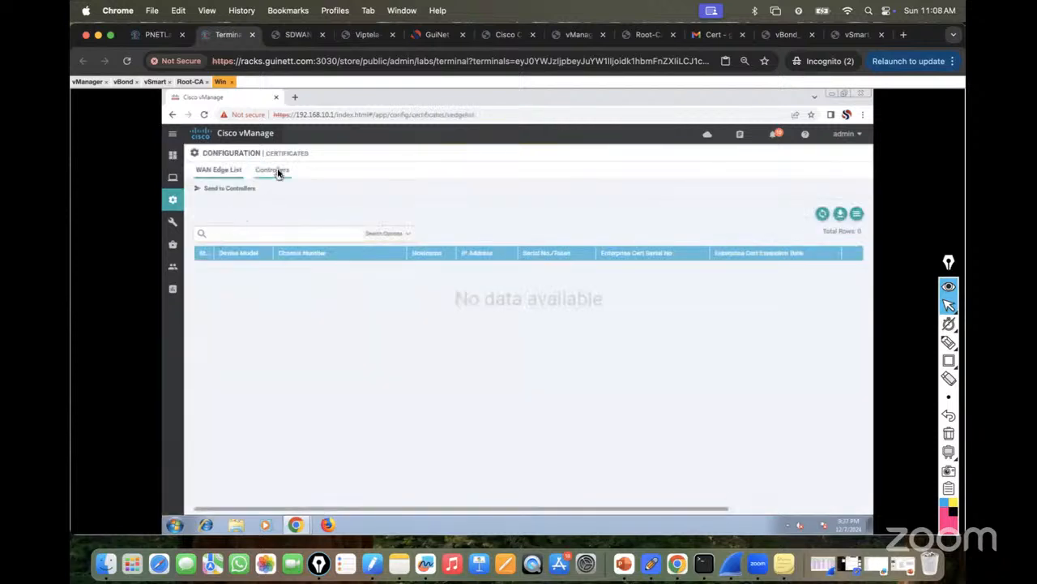
{"action": "left_click", "coordinate": [273, 170]}
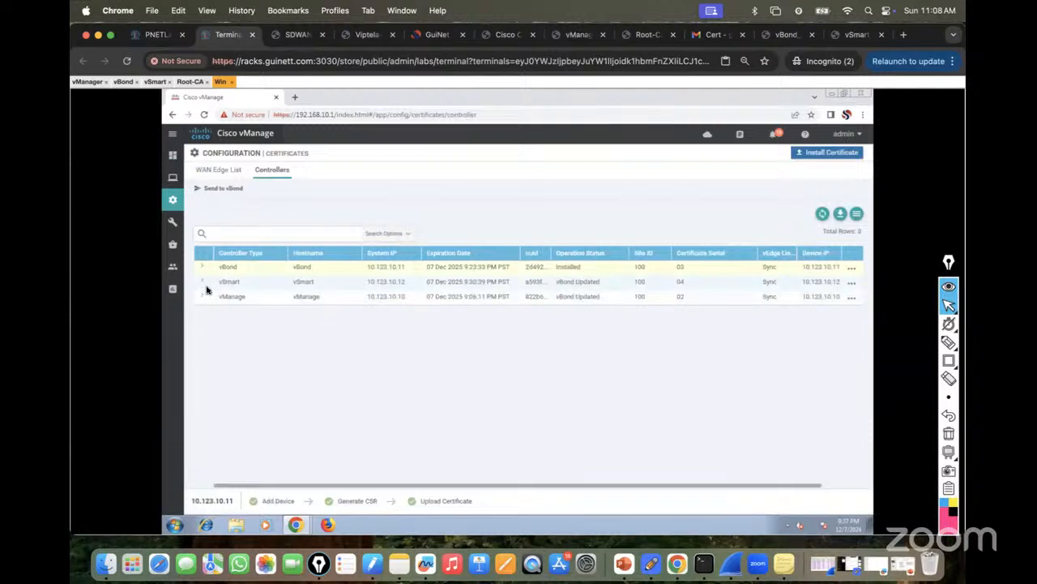
{"action": "left_click", "coordinate": [226, 187]}
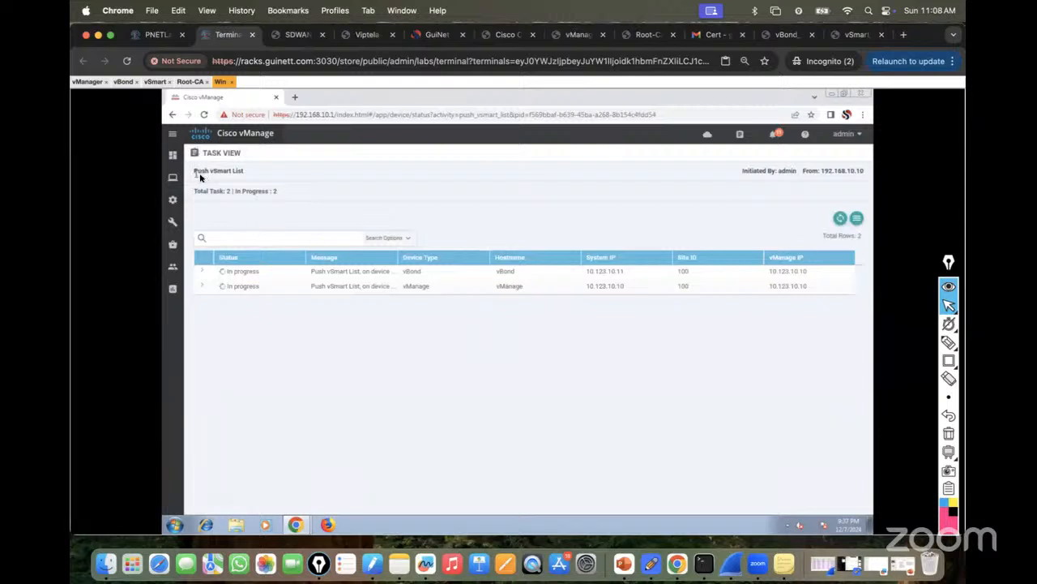
{"action": "left_click_drag", "start_coordinate": [245, 176], "coordinate": [192, 173]}
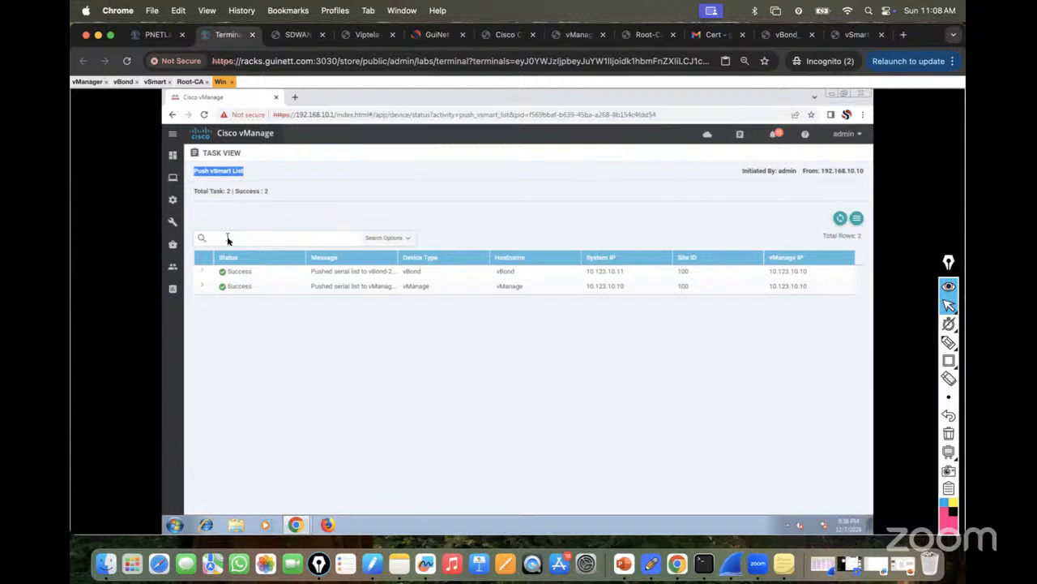
Return to the vManage main dashboard, then switch back to the PNETLab topology.
{"action": "mouse_move", "coordinate": [173, 199]}
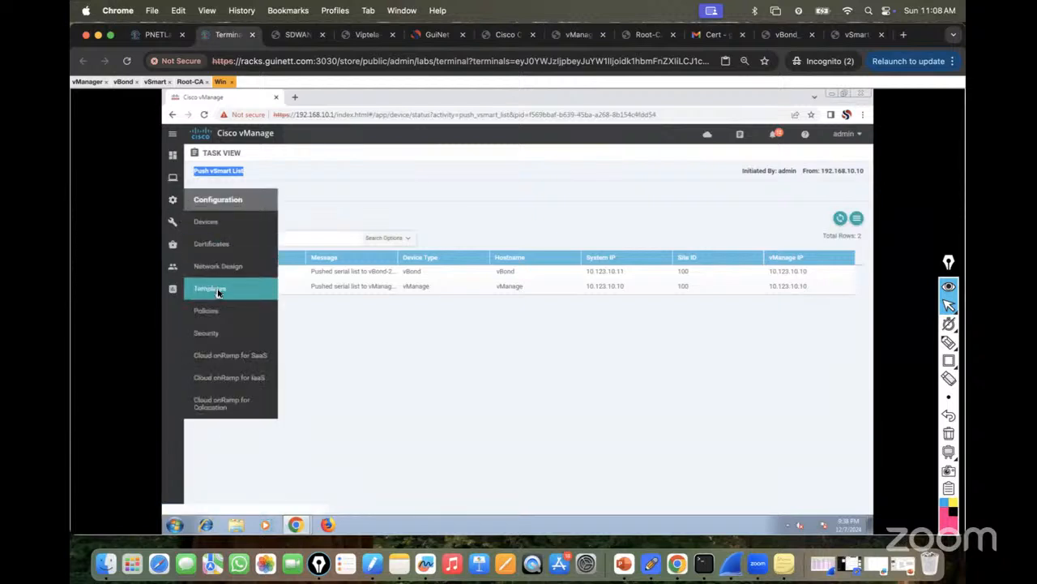
{"action": "left_click", "coordinate": [212, 222]}
{"action": "mouse_move", "coordinate": [172, 161]}
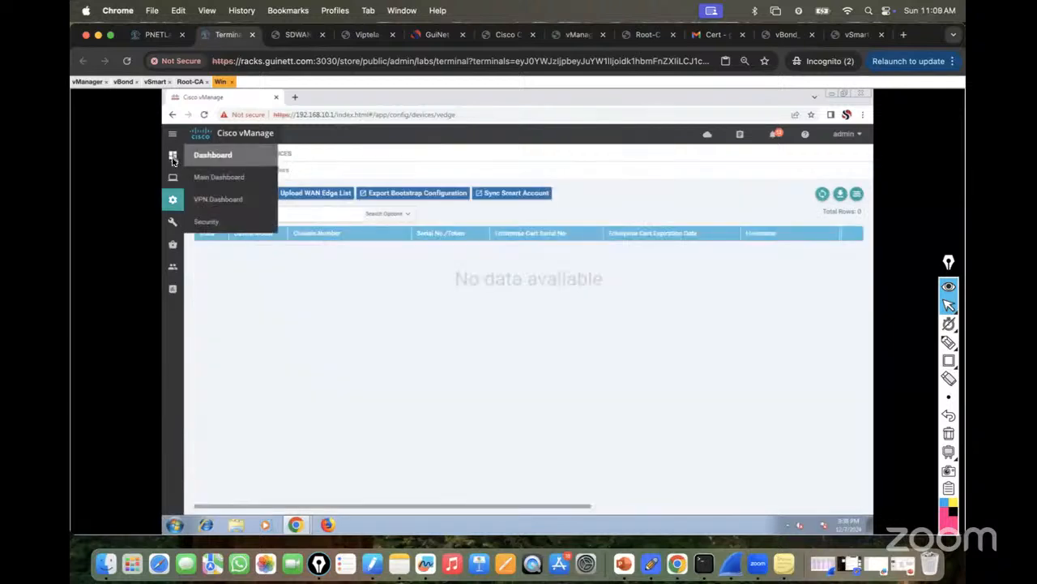
{"action": "left_click", "coordinate": [234, 185]}
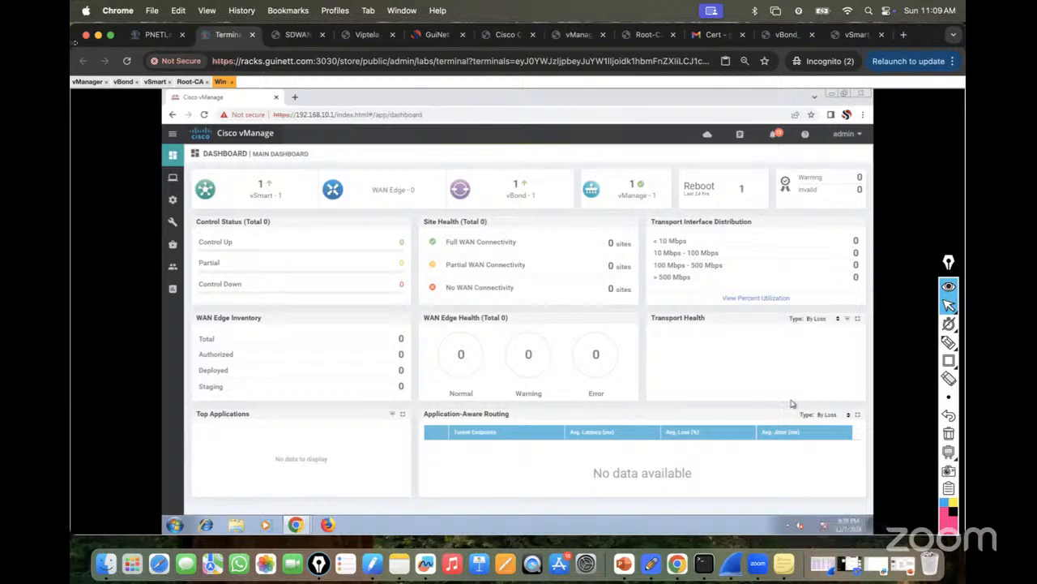
{"action": "left_click", "coordinate": [150, 34]}
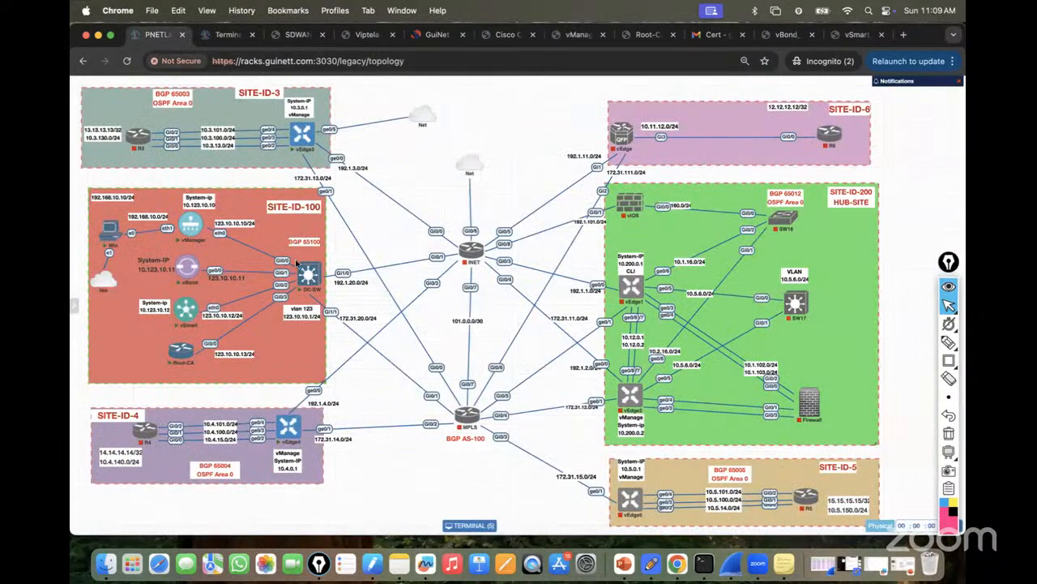
Handwrite GRE, IPSEC and OMP in red above the INET cloud.
{"action": "mouse_move", "coordinate": [472, 250]}
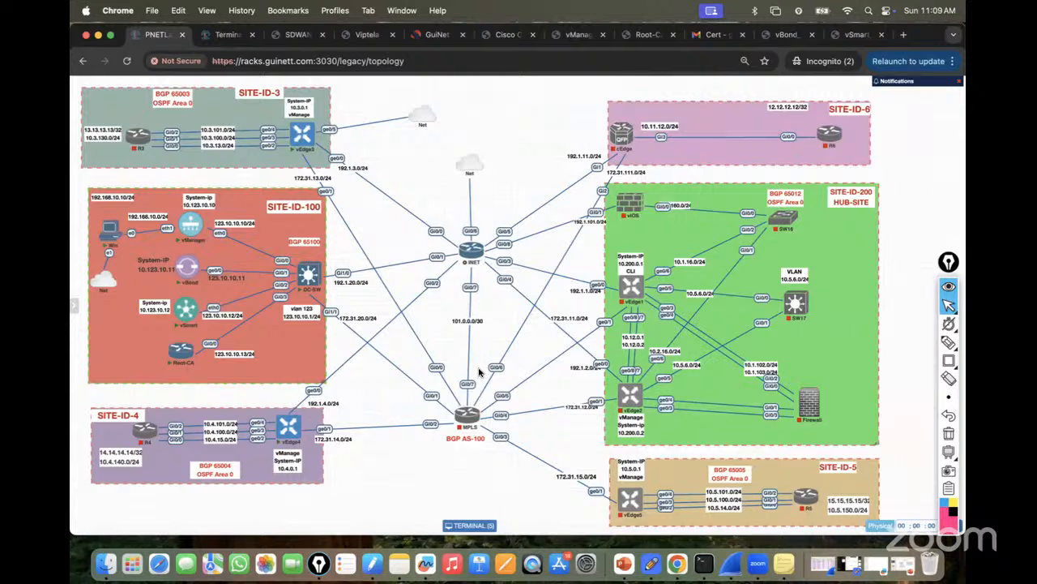
{"action": "mouse_move", "coordinate": [463, 408]}
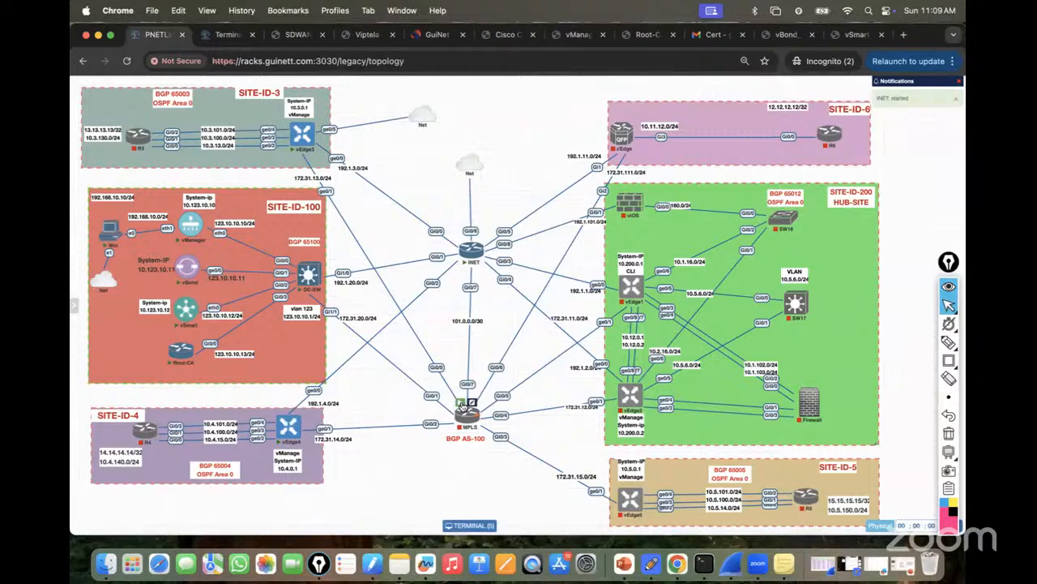
{"action": "mouse_move", "coordinate": [130, 136]}
{"action": "left_click", "coordinate": [950, 343]}
{"action": "left_click", "coordinate": [892, 343]}
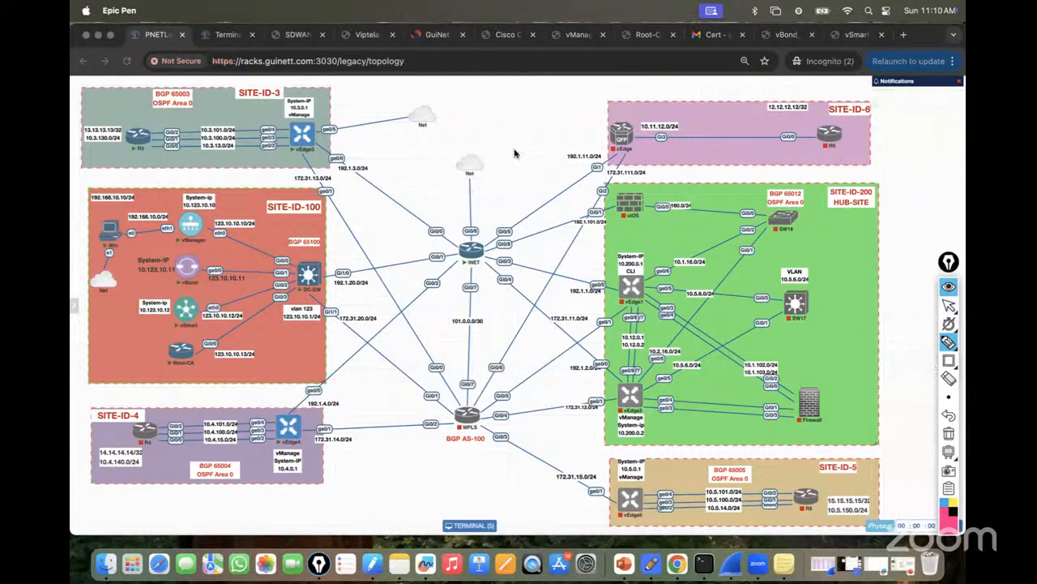
{"action": "mouse_move", "coordinate": [513, 143]}
{"action": "left_mouse_down"}
{"action": "mouse_move", "coordinate": [527, 157]}
{"action": "mouse_move", "coordinate": [534, 144]}
{"action": "mouse_move", "coordinate": [515, 174]}
{"action": "mouse_move", "coordinate": [523, 185]}
{"action": "mouse_move", "coordinate": [558, 167]}
{"action": "left_mouse_up"}
{"action": "mouse_move", "coordinate": [522, 206]}
{"action": "left_mouse_down"}
{"action": "mouse_move", "coordinate": [529, 213]}
{"action": "mouse_move", "coordinate": [560, 184]}
{"action": "mouse_move", "coordinate": [549, 199]}
{"action": "mouse_move", "coordinate": [624, 165]}
{"action": "left_mouse_up"}
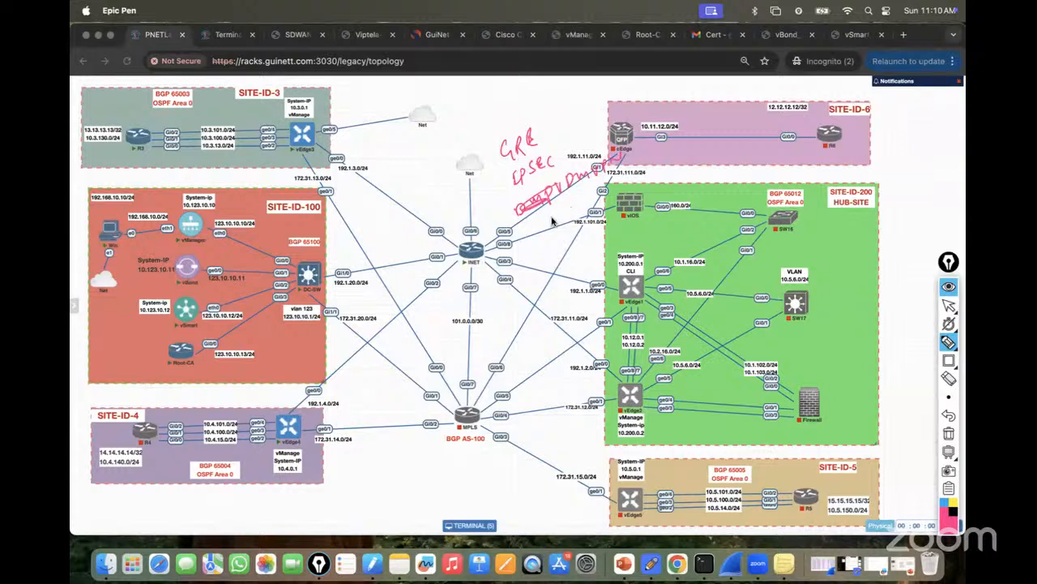
Add VLAN to the tunnel notes, then underline, bracket and tick the GRE and IPSEC entries.
{"action": "mouse_move", "coordinate": [545, 220]}
{"action": "left_mouse_down"}
{"action": "mouse_move", "coordinate": [590, 216]}
{"action": "mouse_move", "coordinate": [597, 187]}
{"action": "mouse_move", "coordinate": [619, 177]}
{"action": "mouse_move", "coordinate": [633, 184]}
{"action": "left_mouse_up"}
{"action": "left_click_drag", "start_coordinate": [635, 185], "coordinate": [660, 172]}
{"action": "left_click_drag", "start_coordinate": [555, 254], "coordinate": [672, 186]}
{"action": "mouse_move", "coordinate": [492, 154]}
{"action": "left_mouse_down"}
{"action": "mouse_move", "coordinate": [507, 257]}
{"action": "mouse_move", "coordinate": [643, 74]}
{"action": "mouse_move", "coordinate": [598, 219]}
{"action": "left_mouse_up"}
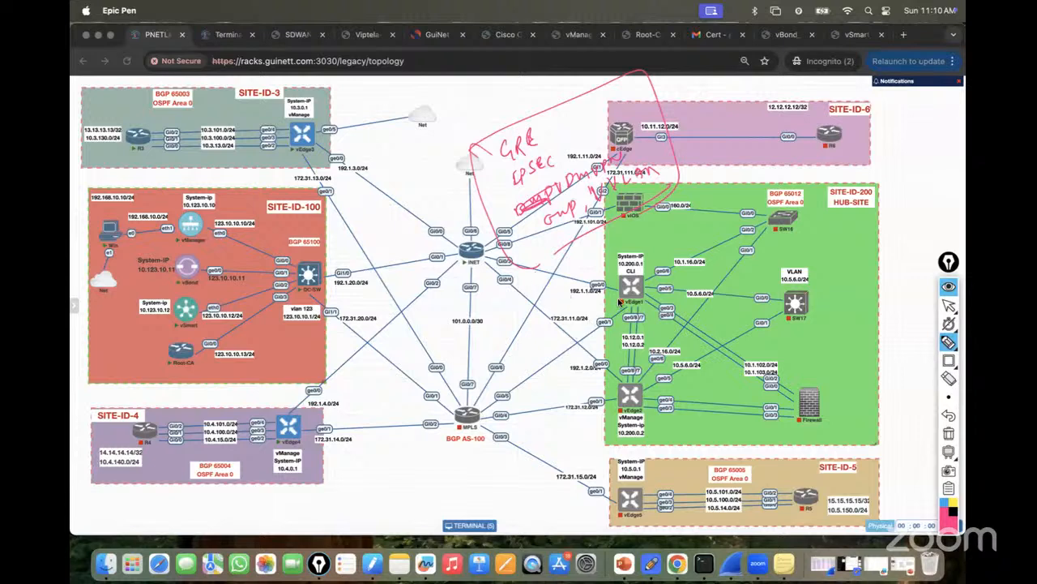
{"action": "left_click_drag", "start_coordinate": [533, 117], "coordinate": [566, 107]}
{"action": "left_click_drag", "start_coordinate": [570, 155], "coordinate": [584, 148]}
Erase the red and stray pink annotations and switch the ink to dark brown.
{"action": "left_click", "coordinate": [949, 433]}
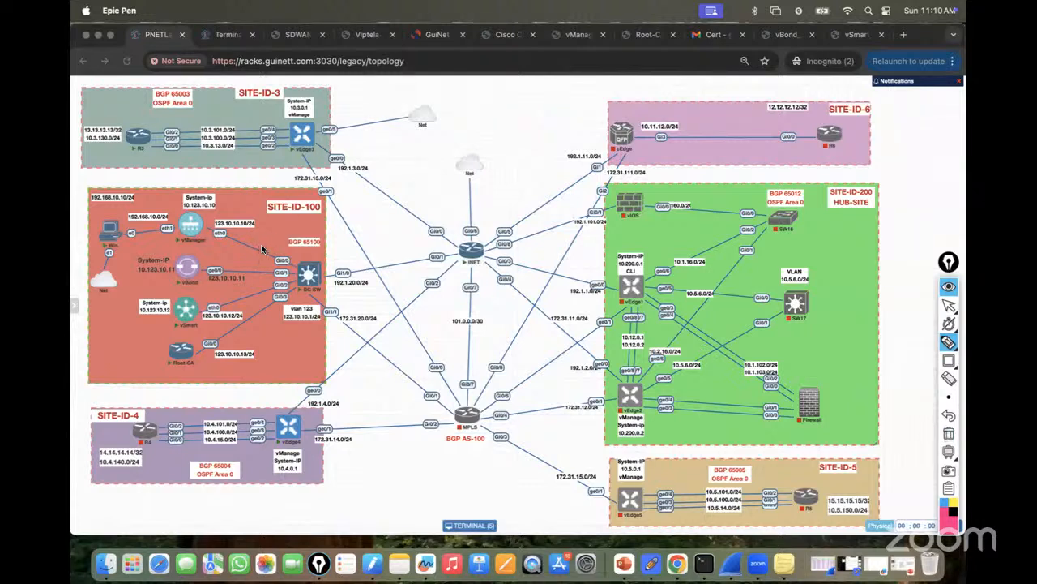
{"action": "mouse_move", "coordinate": [319, 134]}
{"action": "left_mouse_down"}
{"action": "mouse_move", "coordinate": [342, 165]}
{"action": "mouse_move", "coordinate": [328, 191]}
{"action": "left_mouse_up"}
{"action": "left_click_drag", "start_coordinate": [210, 235], "coordinate": [260, 232]}
{"action": "left_click", "coordinate": [949, 434]}
{"action": "left_click", "coordinate": [946, 518]}
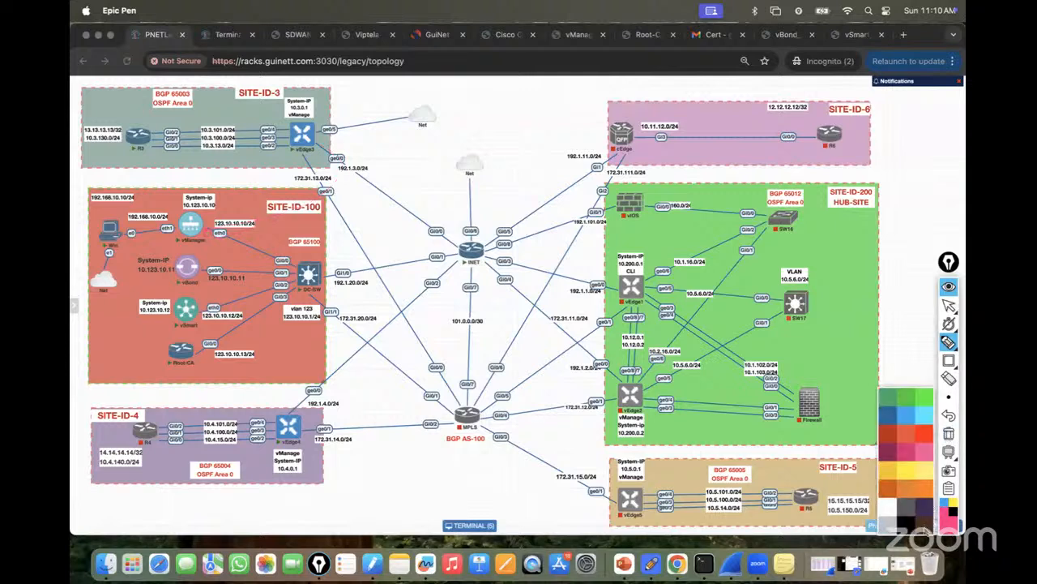
{"action": "left_click", "coordinate": [926, 530]}
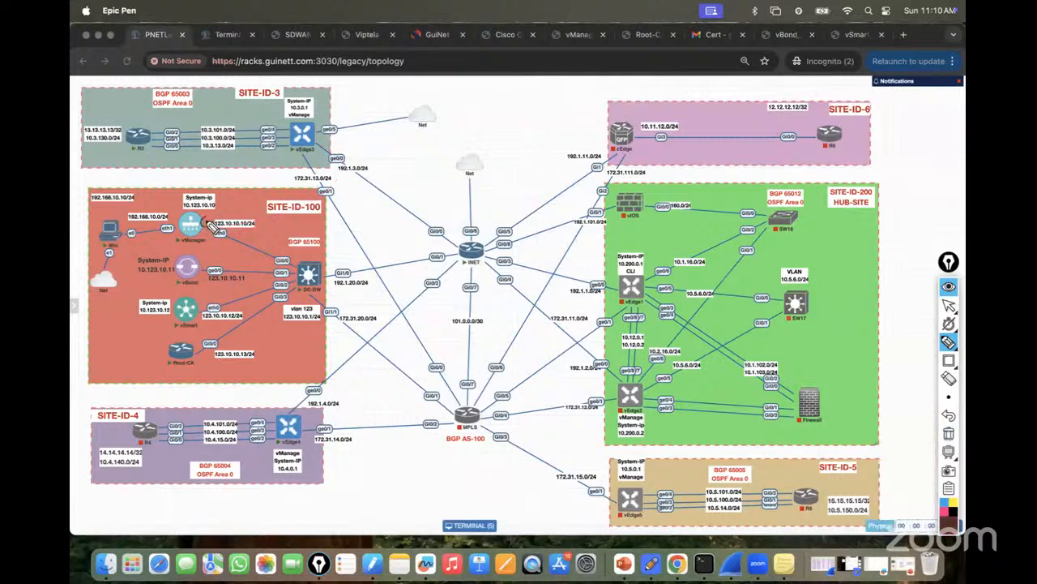
Draw tunnel arcs from vManager and vBond to vEdge3 and vEdge4, labelled IPSec.
{"action": "mouse_move", "coordinate": [207, 220]}
{"action": "left_mouse_down"}
{"action": "mouse_move", "coordinate": [248, 224]}
{"action": "mouse_move", "coordinate": [301, 152]}
{"action": "mouse_move", "coordinate": [295, 207]}
{"action": "mouse_move", "coordinate": [201, 231]}
{"action": "left_mouse_up"}
{"action": "mouse_move", "coordinate": [213, 269]}
{"action": "left_mouse_down"}
{"action": "mouse_move", "coordinate": [312, 197]}
{"action": "mouse_move", "coordinate": [307, 153]}
{"action": "mouse_move", "coordinate": [301, 207]}
{"action": "mouse_move", "coordinate": [204, 271]}
{"action": "mouse_move", "coordinate": [206, 298]}
{"action": "mouse_move", "coordinate": [226, 300]}
{"action": "mouse_move", "coordinate": [288, 253]}
{"action": "mouse_move", "coordinate": [325, 191]}
{"action": "mouse_move", "coordinate": [314, 154]}
{"action": "left_mouse_up"}
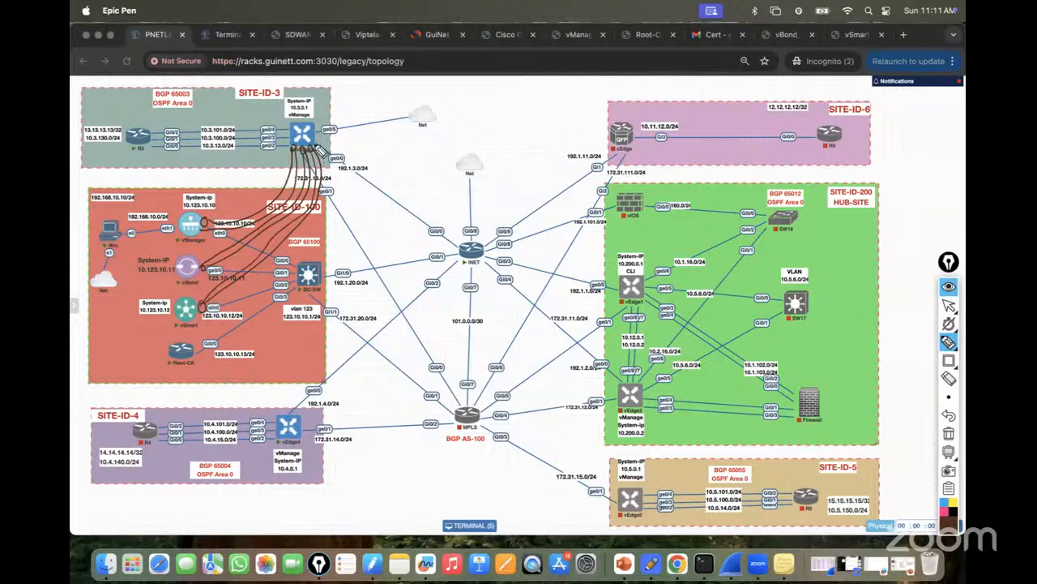
{"action": "mouse_move", "coordinate": [317, 144]}
{"action": "left_mouse_down"}
{"action": "mouse_move", "coordinate": [337, 166]}
{"action": "mouse_move", "coordinate": [356, 236]}
{"action": "mouse_move", "coordinate": [309, 402]}
{"action": "mouse_move", "coordinate": [290, 422]}
{"action": "left_mouse_up"}
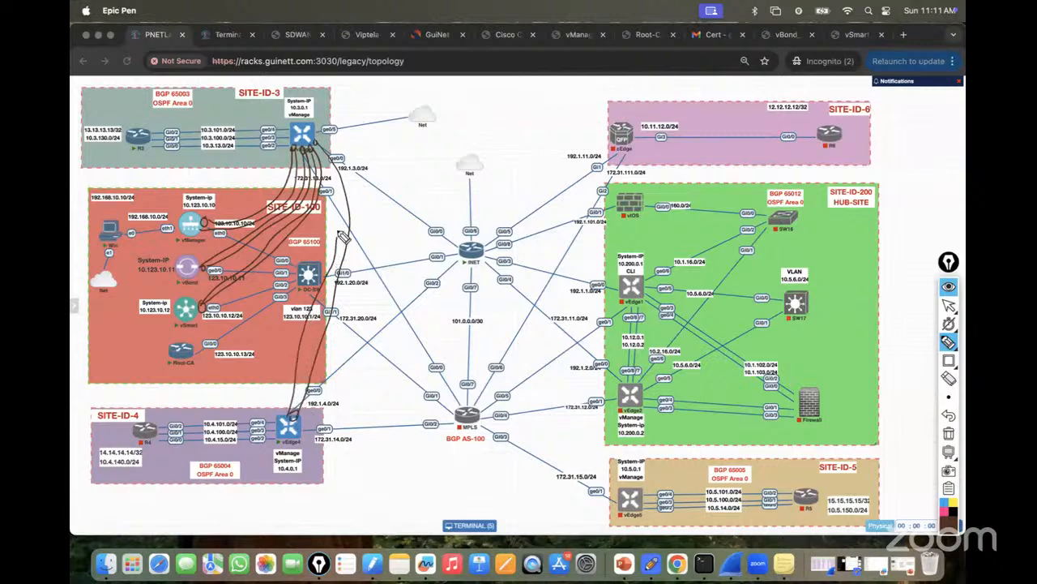
{"action": "left_click_drag", "start_coordinate": [354, 226], "coordinate": [415, 204]}
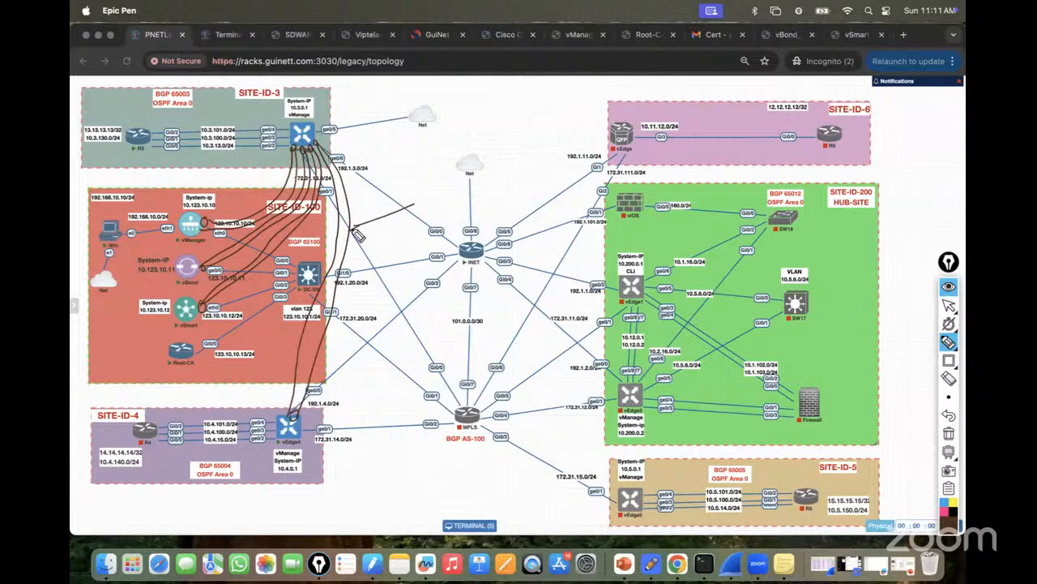
{"action": "mouse_move", "coordinate": [418, 188]}
{"action": "left_mouse_down"}
{"action": "mouse_move", "coordinate": [421, 201]}
{"action": "mouse_move", "coordinate": [424, 182]}
{"action": "left_mouse_up"}
{"action": "mouse_move", "coordinate": [428, 183]}
{"action": "left_mouse_down"}
{"action": "mouse_move", "coordinate": [432, 200]}
{"action": "mouse_move", "coordinate": [433, 191]}
{"action": "left_mouse_up"}
{"action": "mouse_move", "coordinate": [445, 175]}
{"action": "left_mouse_down"}
{"action": "mouse_move", "coordinate": [440, 187]}
{"action": "mouse_move", "coordinate": [475, 175]}
{"action": "left_mouse_up"}
{"action": "left_click_drag", "start_coordinate": [241, 224], "coordinate": [218, 163]}
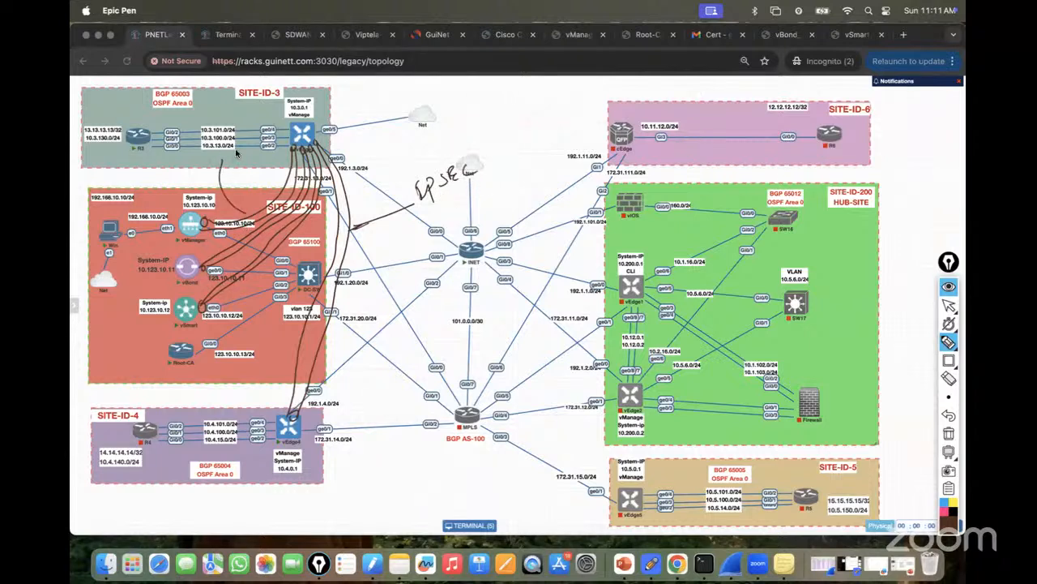
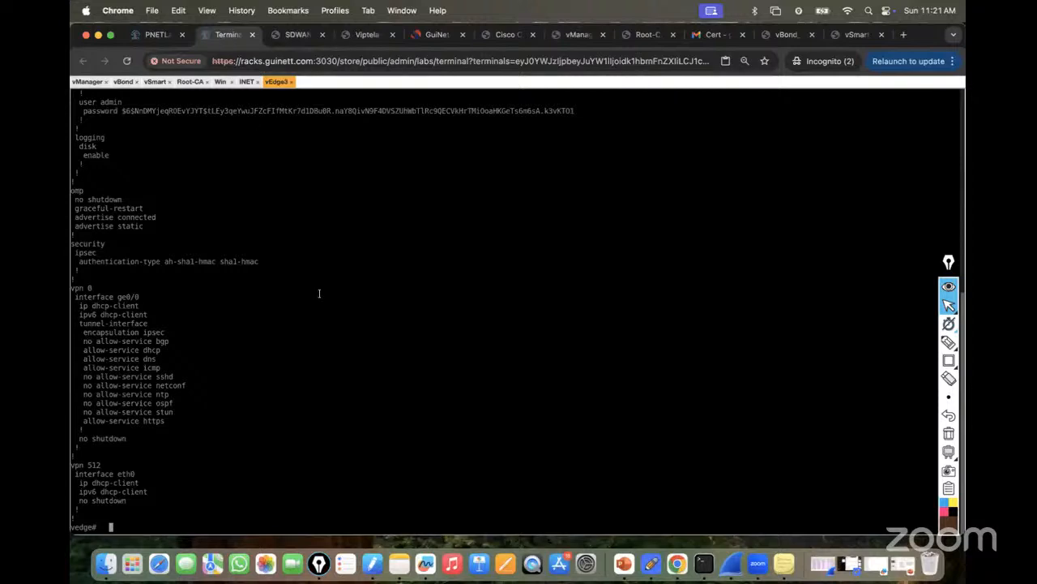
On vEdge3, enter the tunnel-interface configuration of ge0/0 under VPN 0.
{"action": "type", "text": "conf t"}
{"action": "key", "text": "Return"}
{"action": "type", "text": "vpn 0"}
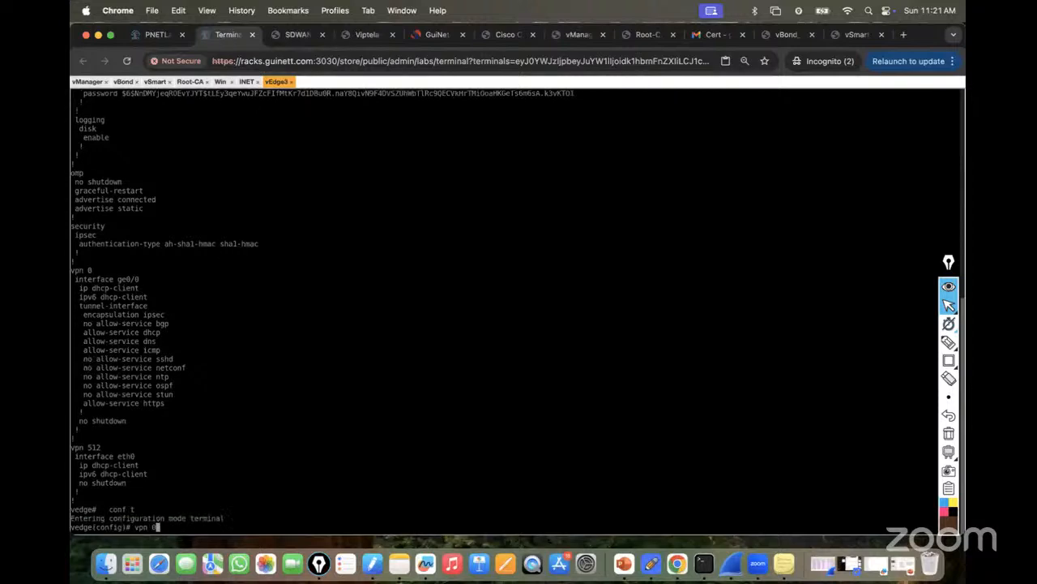
{"action": "key", "text": "Return"}
{"action": "type", "text": "interface "}
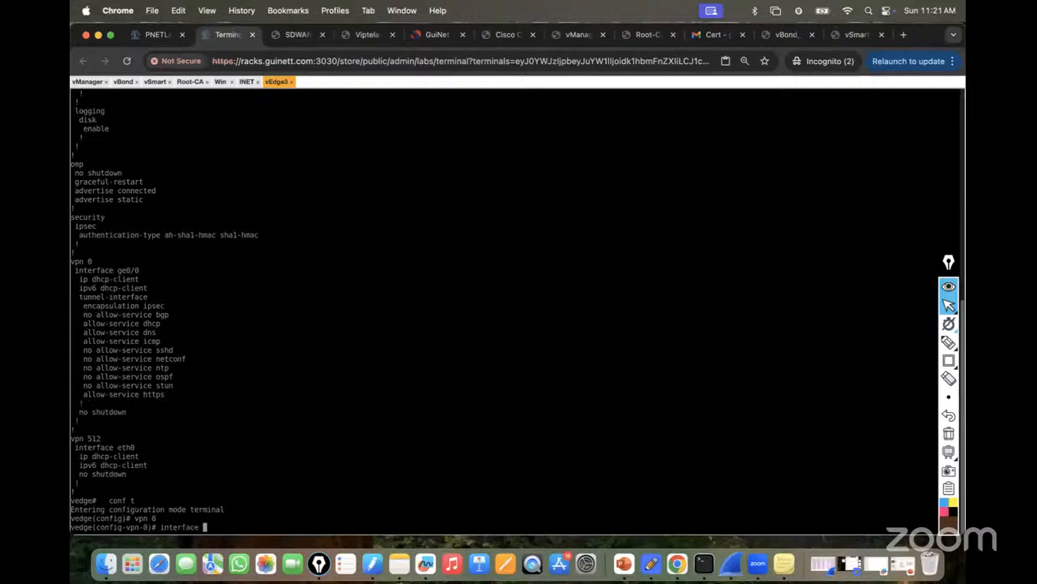
{"action": "type", "text": "ge0/0"}
{"action": "key", "text": "Return"}
{"action": "type", "text": "tunnel-interface"}
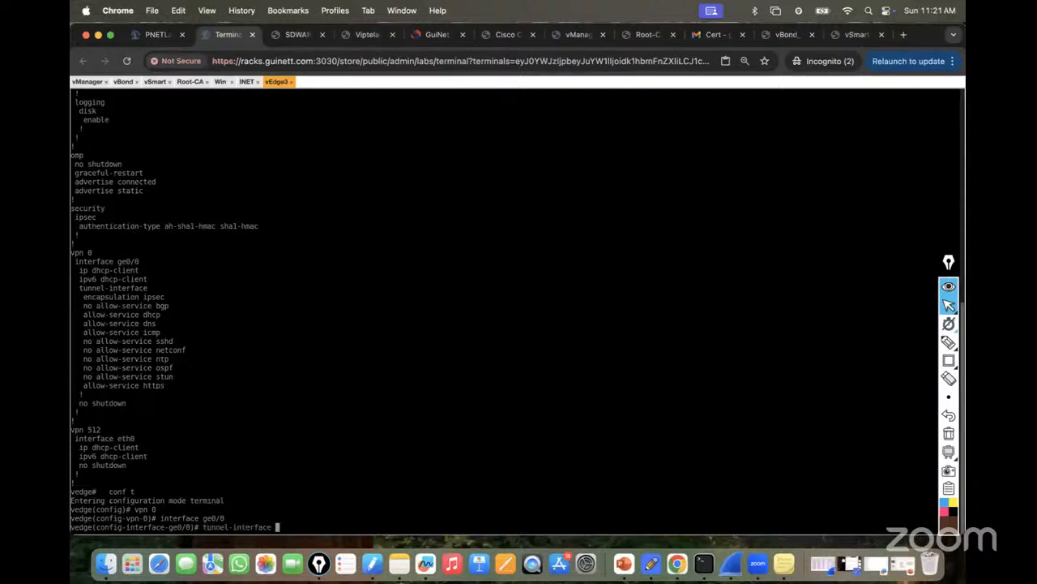
{"action": "key", "text": "Return"}
List the available TLOC colours with color ? and point out the default option.
{"action": "type", "text": "color "}
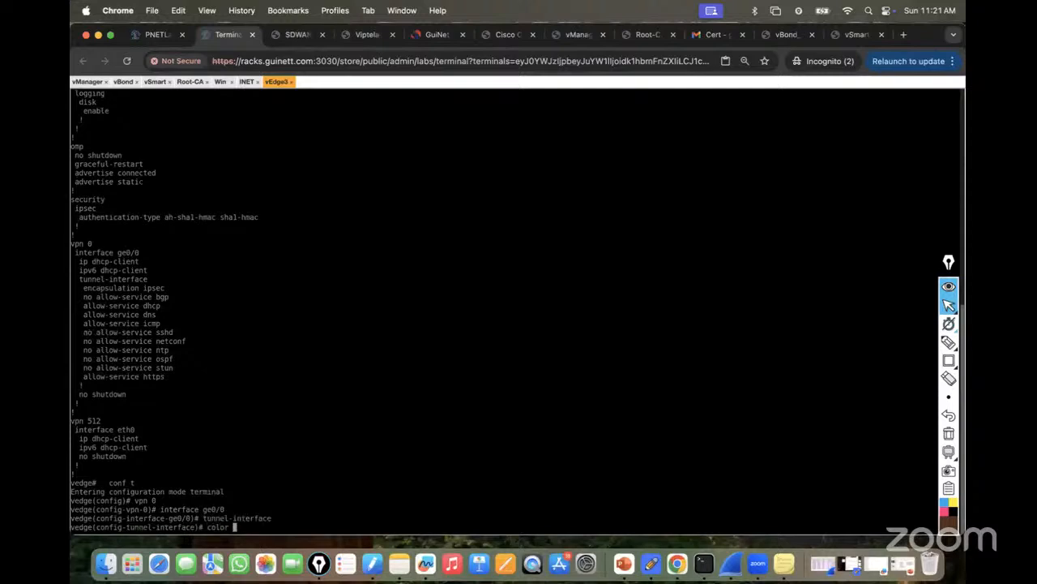
{"action": "type", "text": "?"}
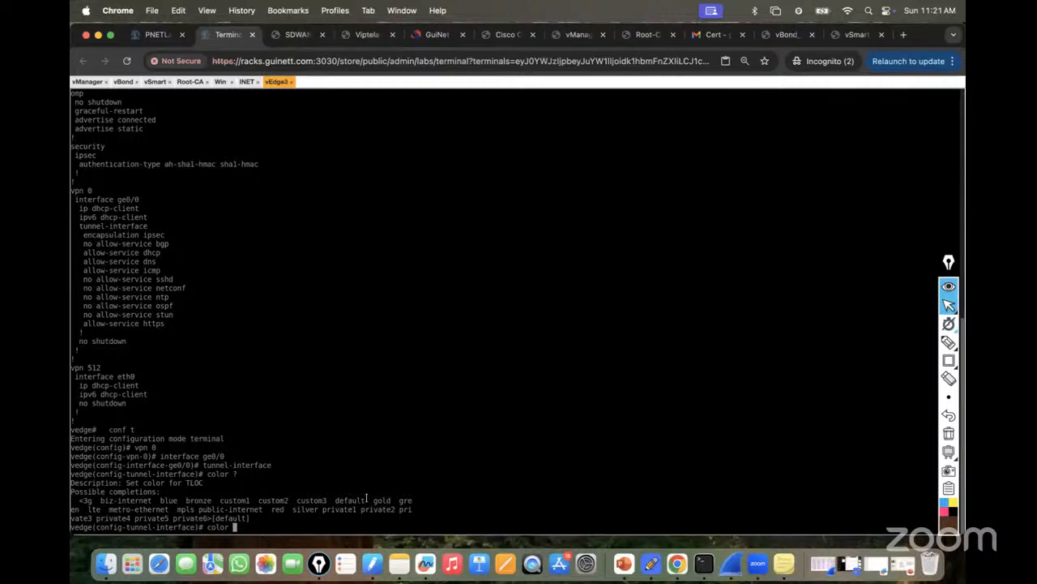
{"action": "left_click_drag", "start_coordinate": [335, 501], "coordinate": [365, 502]}
{"action": "left_click", "coordinate": [299, 500]}
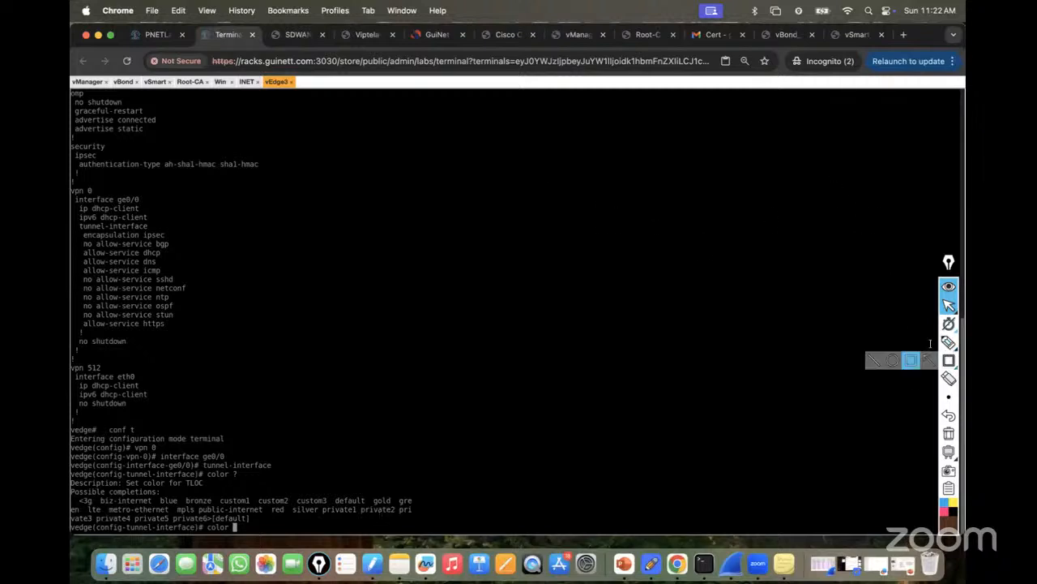
{"action": "left_click", "coordinate": [949, 360]}
{"action": "left_click_drag", "start_coordinate": [552, 208], "coordinate": [640, 260]}
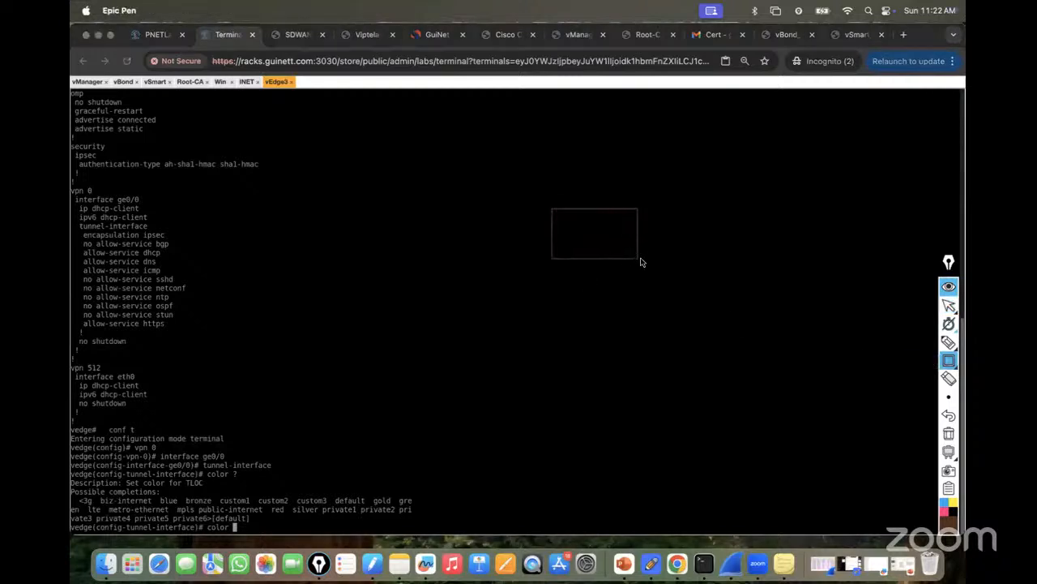
{"action": "mouse_move", "coordinate": [559, 211]}
{"action": "left_mouse_down"}
{"action": "mouse_move", "coordinate": [577, 260]}
{"action": "mouse_move", "coordinate": [660, 271]}
{"action": "left_mouse_up"}
{"action": "left_click", "coordinate": [949, 434]}
{"action": "mouse_move", "coordinate": [524, 197]}
{"action": "left_mouse_down"}
{"action": "mouse_move", "coordinate": [650, 276]}
{"action": "mouse_move", "coordinate": [666, 265]}
{"action": "left_mouse_up"}
{"action": "left_click", "coordinate": [949, 342]}
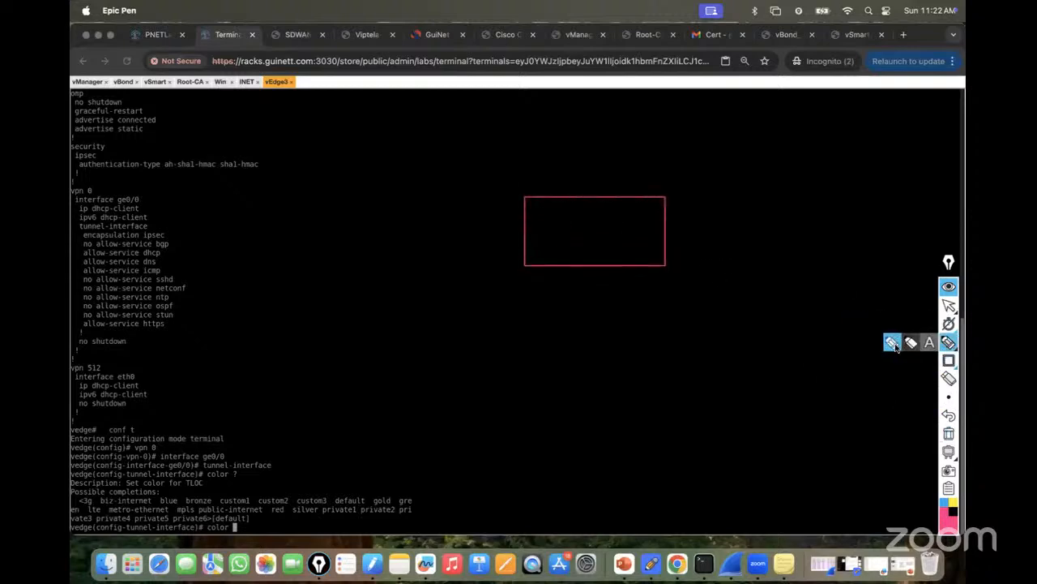
{"action": "mouse_move", "coordinate": [557, 233]}
{"action": "left_mouse_down"}
{"action": "mouse_move", "coordinate": [613, 232]}
{"action": "mouse_move", "coordinate": [613, 243]}
{"action": "left_mouse_up"}
{"action": "left_click_drag", "start_coordinate": [362, 247], "coordinate": [520, 240]}
{"action": "left_click_drag", "start_coordinate": [598, 130], "coordinate": [602, 197]}
{"action": "left_click_drag", "start_coordinate": [666, 229], "coordinate": [775, 221]}
{"action": "left_click_drag", "start_coordinate": [589, 268], "coordinate": [581, 361]}
{"action": "left_click_drag", "start_coordinate": [595, 277], "coordinate": [591, 269]}
{"action": "mouse_move", "coordinate": [268, 216]}
{"action": "left_mouse_down"}
{"action": "mouse_move", "coordinate": [259, 268]}
{"action": "mouse_move", "coordinate": [338, 276]}
{"action": "mouse_move", "coordinate": [338, 203]}
{"action": "mouse_move", "coordinate": [268, 217]}
{"action": "mouse_move", "coordinate": [320, 237]}
{"action": "left_mouse_up"}
{"action": "mouse_move", "coordinate": [581, 368]}
{"action": "left_mouse_down"}
{"action": "mouse_move", "coordinate": [551, 378]}
{"action": "mouse_move", "coordinate": [600, 433]}
{"action": "mouse_move", "coordinate": [627, 366]}
{"action": "mouse_move", "coordinate": [584, 361]}
{"action": "left_mouse_up"}
{"action": "mouse_move", "coordinate": [575, 408]}
{"action": "left_mouse_down"}
{"action": "mouse_move", "coordinate": [584, 417]}
{"action": "mouse_move", "coordinate": [634, 392]}
{"action": "left_mouse_up"}
{"action": "mouse_move", "coordinate": [782, 213]}
{"action": "left_mouse_down"}
{"action": "mouse_move", "coordinate": [845, 271]}
{"action": "mouse_move", "coordinate": [815, 187]}
{"action": "left_mouse_up"}
{"action": "left_click_drag", "start_coordinate": [828, 234], "coordinate": [860, 220]}
{"action": "mouse_move", "coordinate": [601, 89]}
{"action": "left_mouse_down"}
{"action": "mouse_move", "coordinate": [608, 122]}
{"action": "mouse_move", "coordinate": [683, 65]}
{"action": "mouse_move", "coordinate": [603, 85]}
{"action": "mouse_move", "coordinate": [695, 97]}
{"action": "left_mouse_up"}
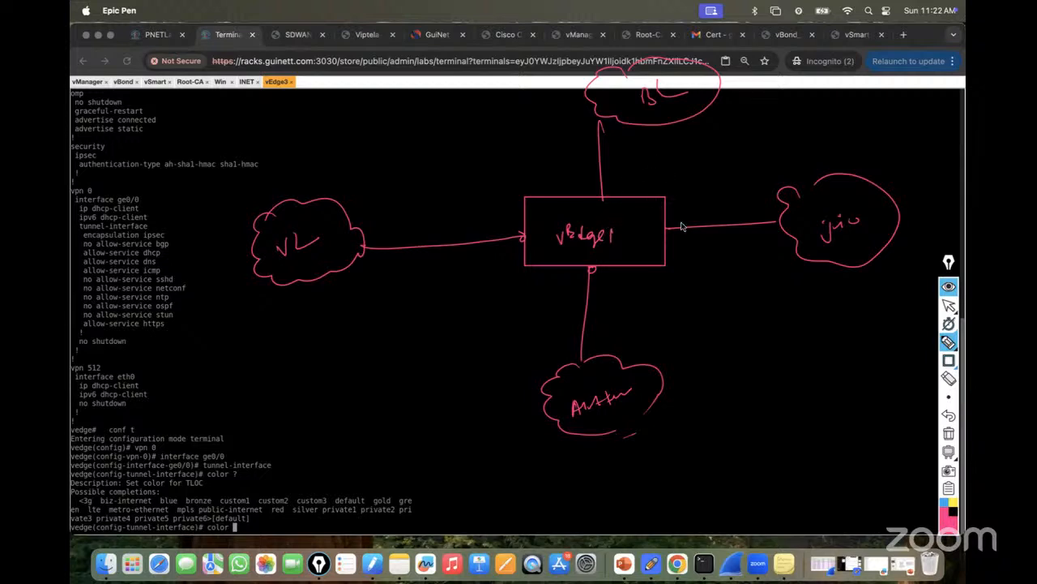
{"action": "mouse_move", "coordinate": [685, 231]}
{"action": "left_mouse_down"}
{"action": "mouse_move", "coordinate": [701, 213]}
{"action": "mouse_move", "coordinate": [700, 197]}
{"action": "mouse_move", "coordinate": [720, 199]}
{"action": "mouse_move", "coordinate": [729, 184]}
{"action": "mouse_move", "coordinate": [809, 162]}
{"action": "left_mouse_up"}
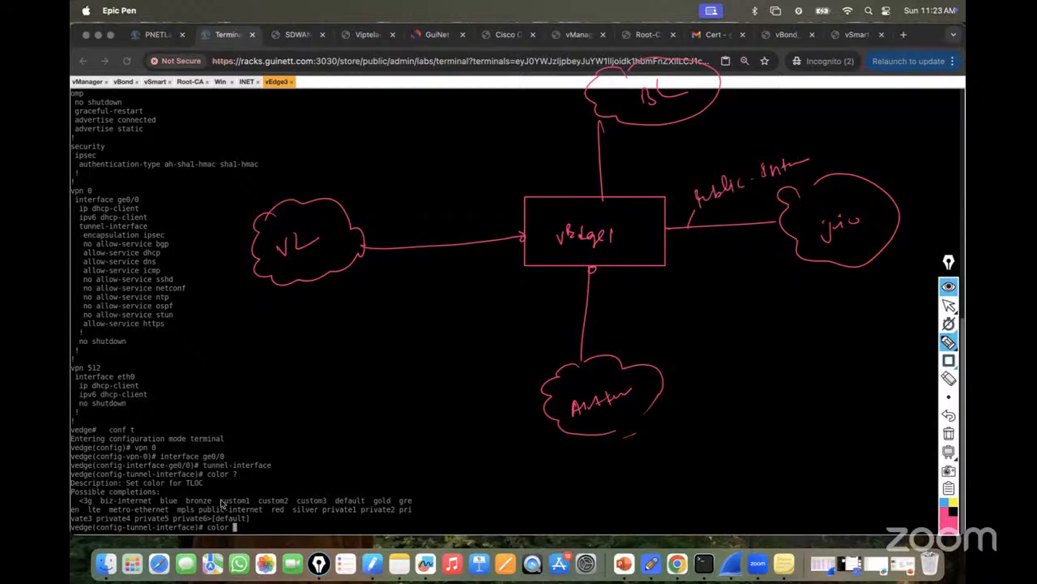
{"action": "left_click_drag", "start_coordinate": [147, 481], "coordinate": [142, 496]}
{"action": "mouse_move", "coordinate": [393, 252]}
{"action": "left_mouse_down"}
{"action": "mouse_move", "coordinate": [392, 227]}
{"action": "mouse_move", "coordinate": [489, 171]}
{"action": "left_mouse_up"}
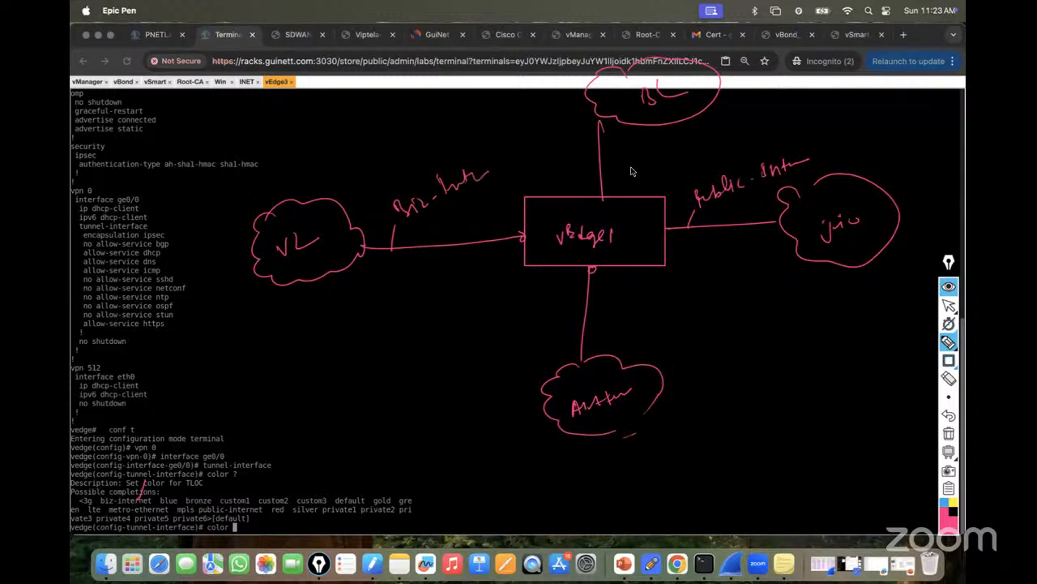
{"action": "left_click_drag", "start_coordinate": [613, 171], "coordinate": [667, 153]}
{"action": "mouse_move", "coordinate": [193, 505]}
{"action": "left_mouse_down"}
{"action": "mouse_move", "coordinate": [173, 509]}
{"action": "mouse_move", "coordinate": [198, 507]}
{"action": "left_mouse_up"}
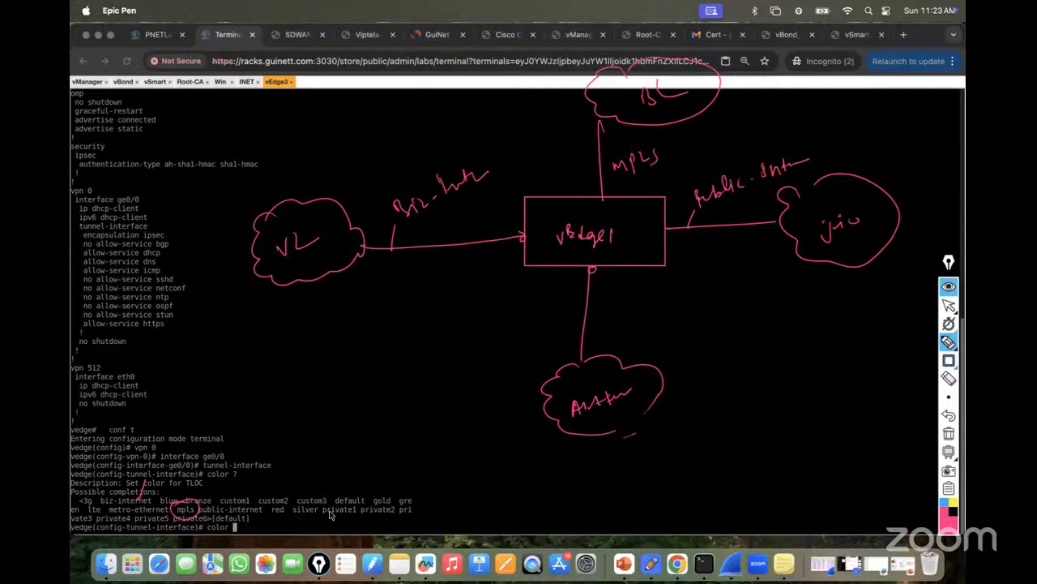
{"action": "left_click_drag", "start_coordinate": [332, 525], "coordinate": [327, 500]}
{"action": "left_click_drag", "start_coordinate": [580, 321], "coordinate": [693, 293]}
{"action": "left_click_drag", "start_coordinate": [660, 326], "coordinate": [703, 301]}
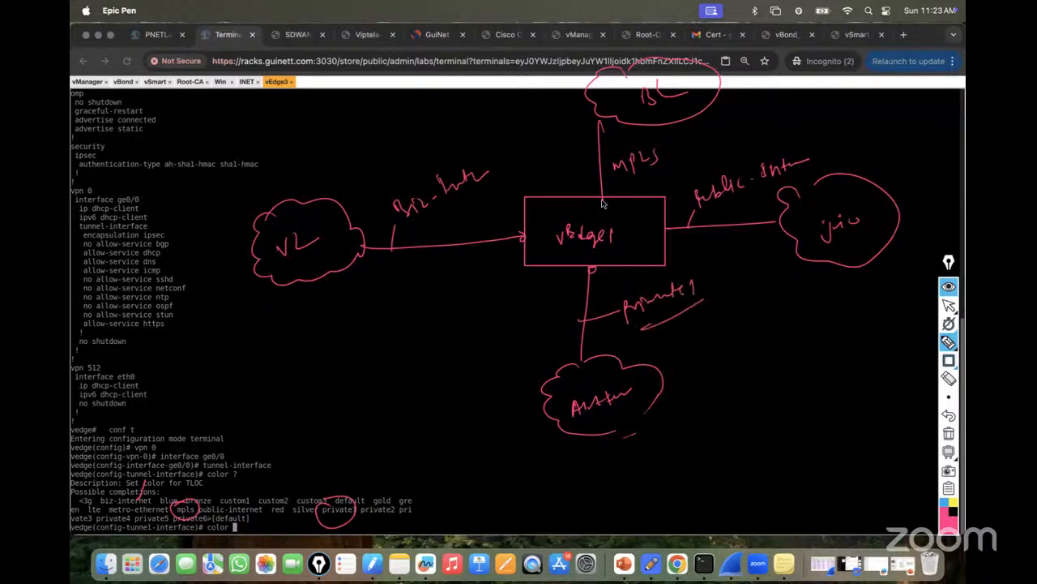
{"action": "mouse_move", "coordinate": [561, 268]}
{"action": "left_mouse_down"}
{"action": "mouse_move", "coordinate": [361, 388]}
{"action": "mouse_move", "coordinate": [348, 440]}
{"action": "mouse_move", "coordinate": [312, 397]}
{"action": "mouse_move", "coordinate": [327, 417]}
{"action": "mouse_move", "coordinate": [366, 405]}
{"action": "left_mouse_up"}
{"action": "left_click_drag", "start_coordinate": [395, 348], "coordinate": [485, 292]}
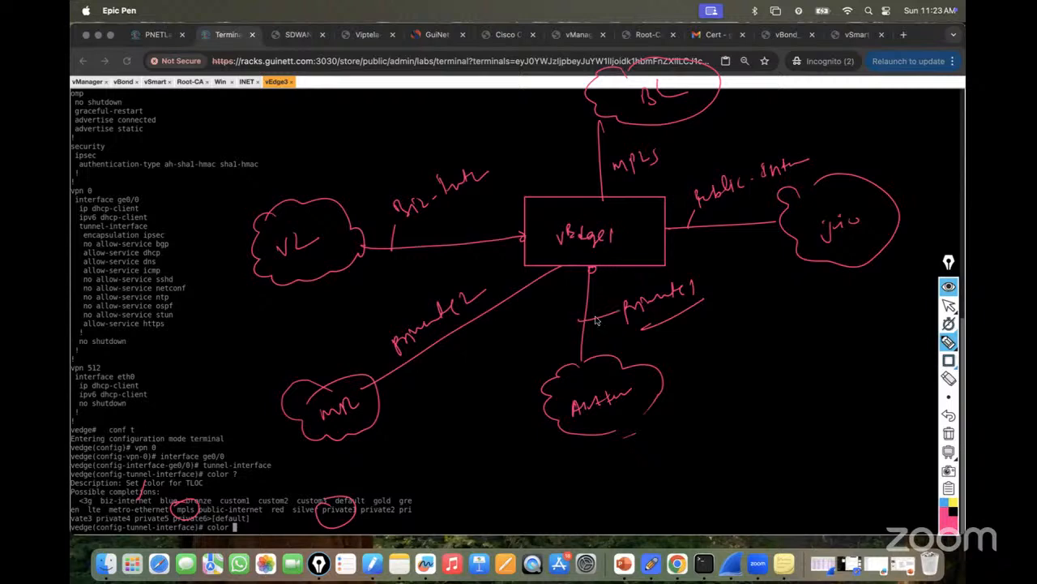
{"action": "left_click", "coordinate": [949, 436]}
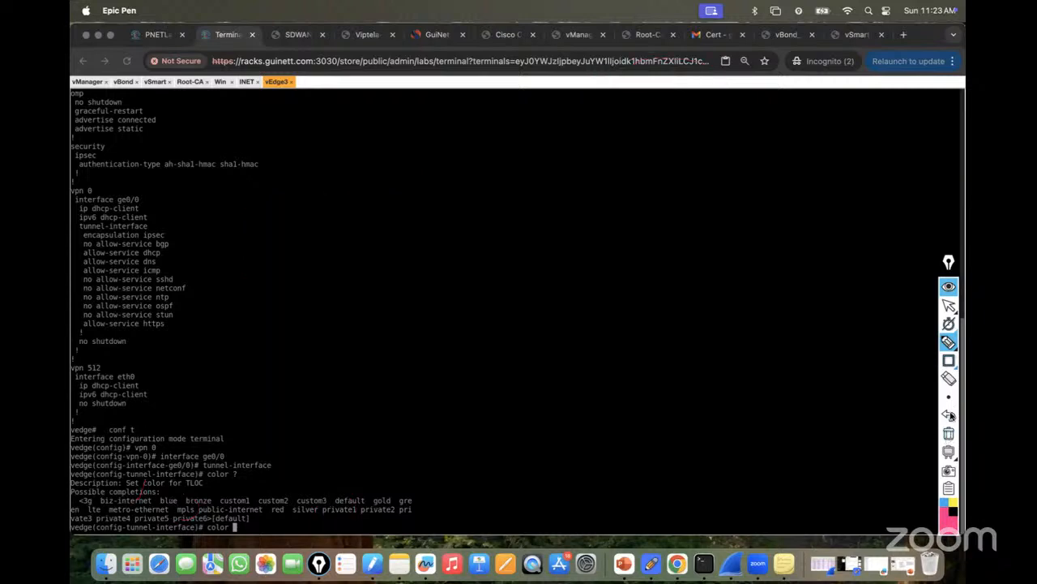
Discard the unfinished colour command and exit the tunnel, interface, VPN 0 and configuration levels.
{"action": "left_click", "coordinate": [949, 305]}
{"action": "left_click", "coordinate": [155, 35]}
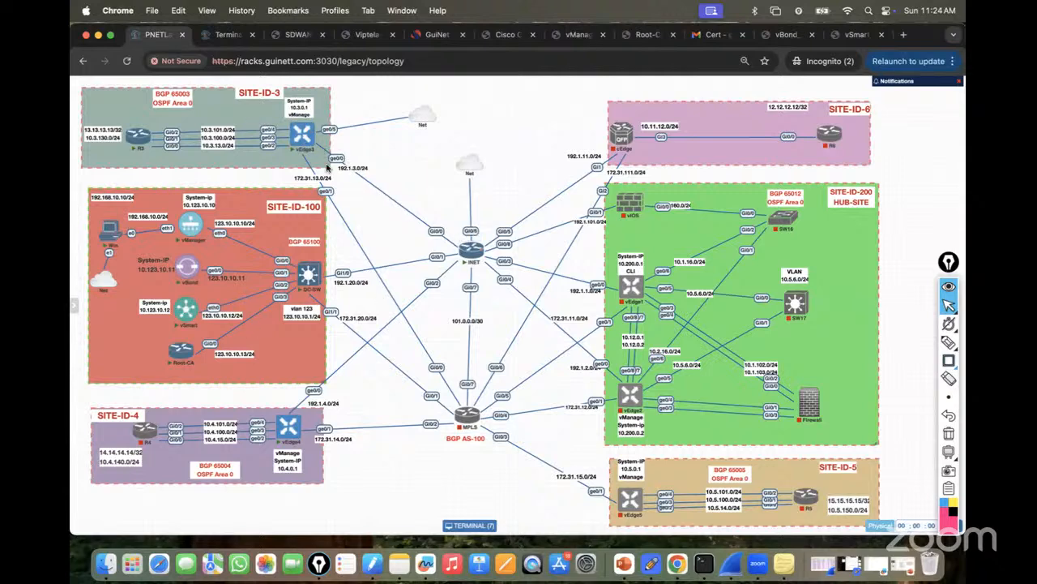
{"action": "left_click", "coordinate": [226, 35]}
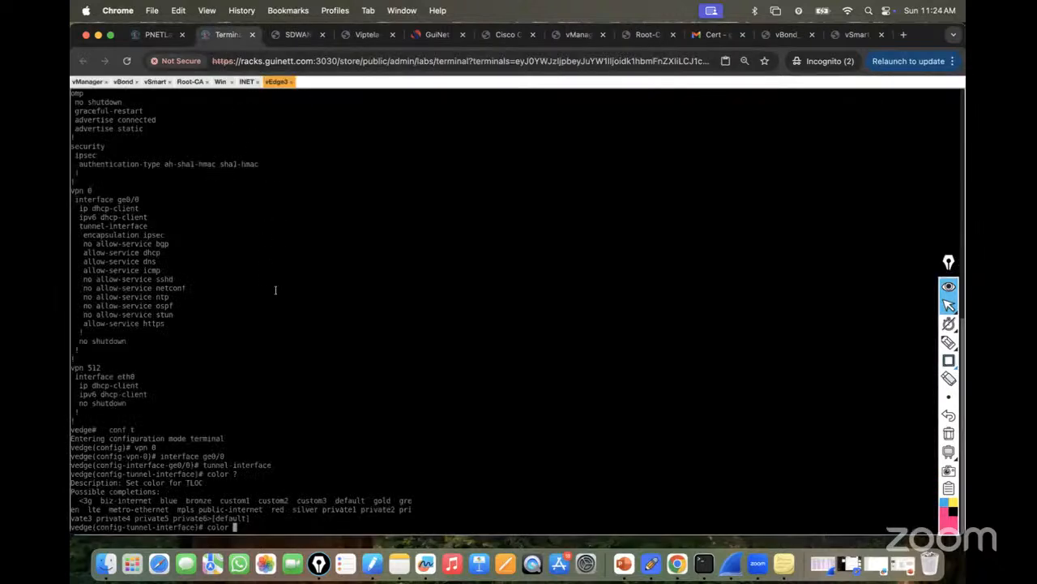
{"action": "key", "text": "BackSpace"}
{"action": "key", "text": "BackSpace"}
{"action": "key", "text": "BackSpace"}
{"action": "key", "text": "BackSpace"}
{"action": "key", "text": "BackSpace"}
{"action": "key", "text": "BackSpace"}
{"action": "type", "text": "exit"}
{"action": "key", "text": "Return"}
{"action": "key", "text": "Return"}
{"action": "key", "text": "Return"}
{"action": "type", "text": "exit"}
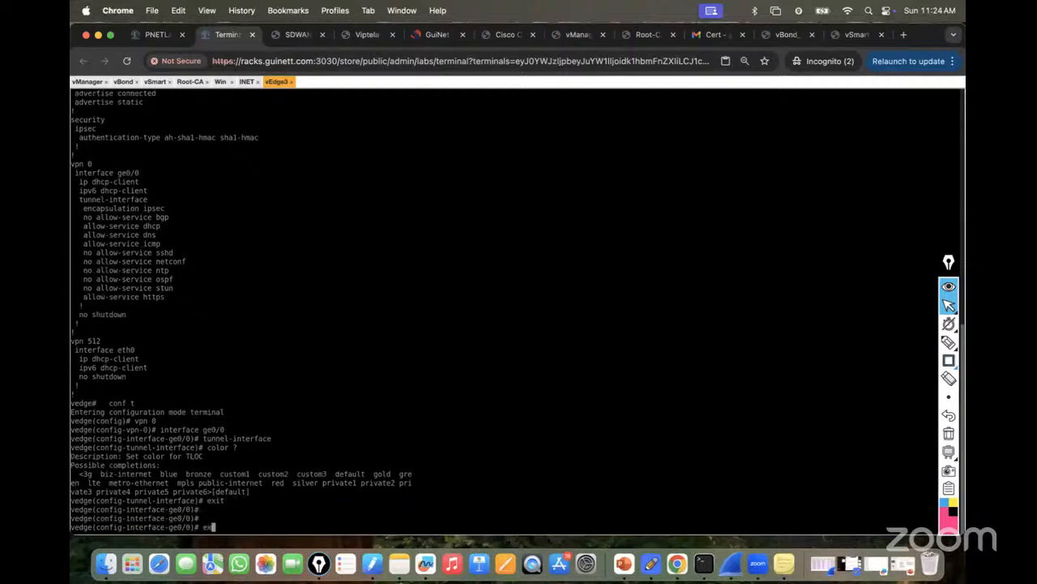
{"action": "key", "text": "Return"}
{"action": "key", "text": "Return"}
{"action": "key", "text": "Return"}
{"action": "type", "text": "exit"}
{"action": "key", "text": "Return"}
{"action": "key", "text": "Return"}
{"action": "key", "text": "Return"}
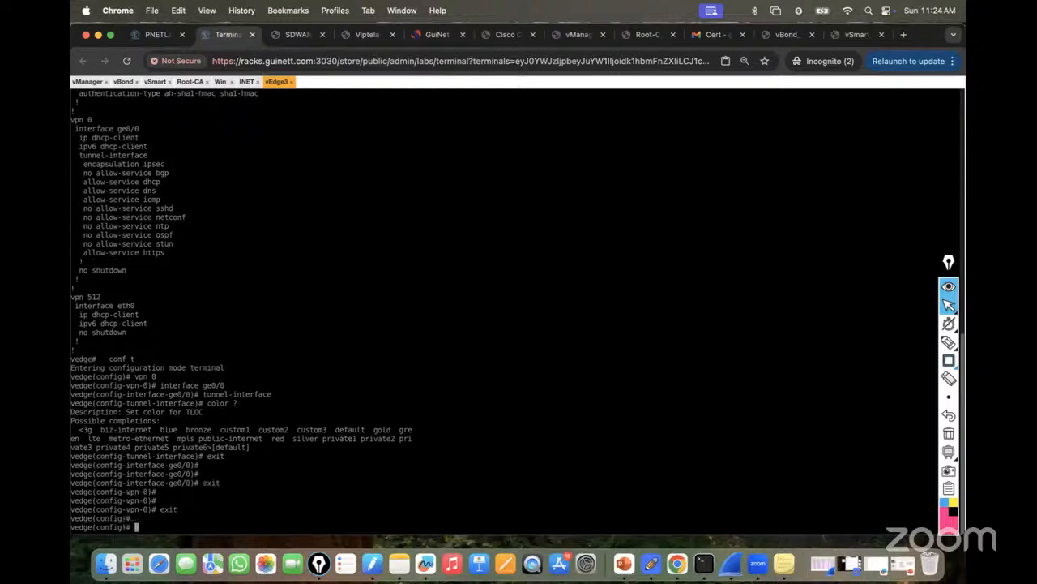
{"action": "type", "text": "exit"}
{"action": "key", "text": "Return"}
{"action": "key", "text": "Return"}
{"action": "key", "text": "Return"}
{"action": "key", "text": "Return"}
{"action": "key", "text": "Return"}
Re-enter configuration mode and open interface ge0/0 in VPN 0 on vEdge3.
{"action": "type", "text": "conf"}
{"action": "key", "text": "Tab"}
{"action": "key", "text": "Return"}
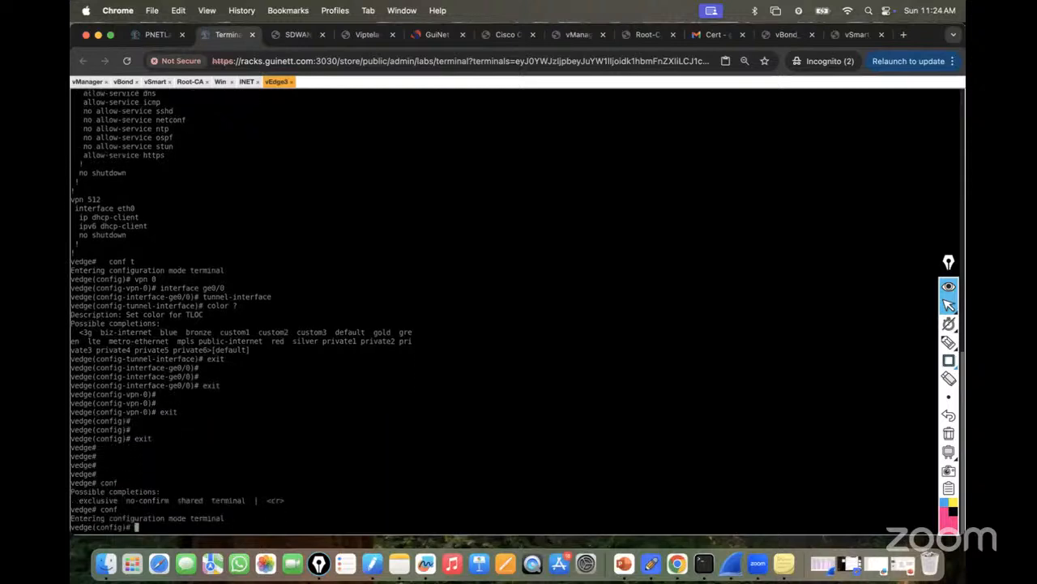
{"action": "type", "text": "vpn 0"}
{"action": "key", "text": "Return"}
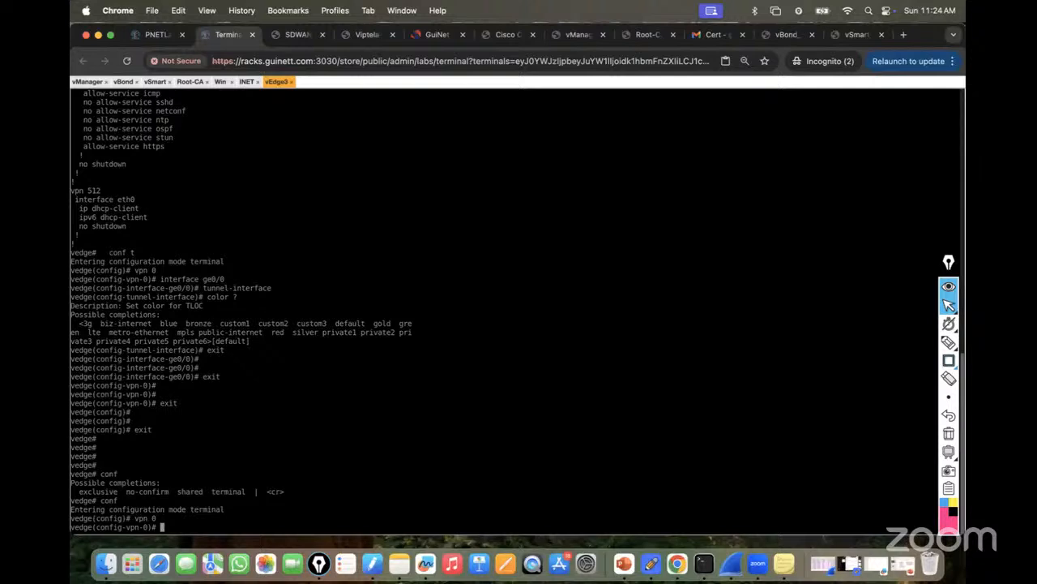
{"action": "type", "text": "inter"}
{"action": "key", "text": "Tab"}
{"action": "left_click", "coordinate": [154, 37]}
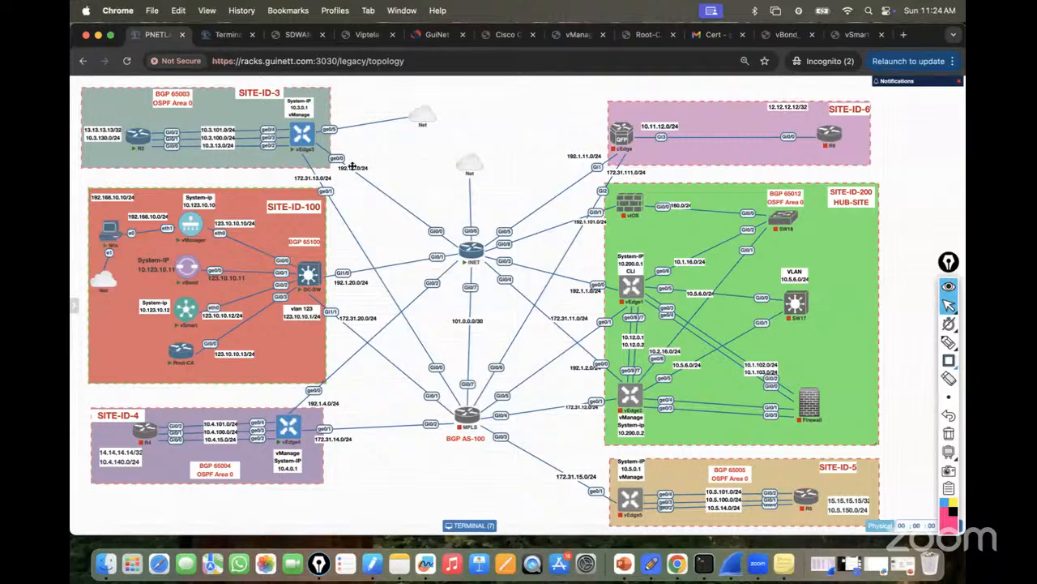
{"action": "left_click", "coordinate": [226, 34]}
{"action": "type", "text": "ge0/0"}
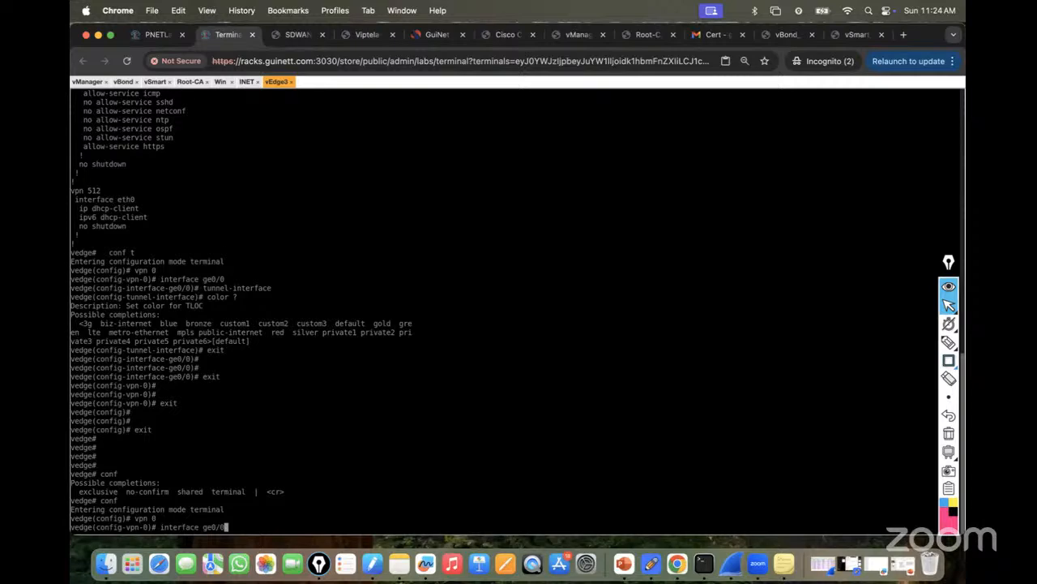
{"action": "key", "text": "Return"}
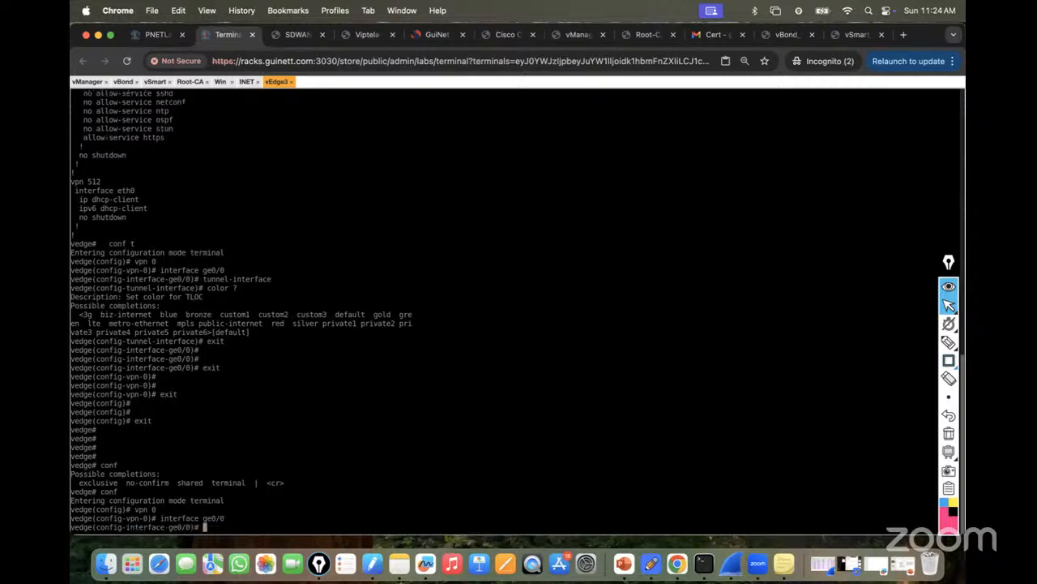
Check the topology for vEdge3's link subnet and enter ip 192.1.3.3/24 on ge0/0.
{"action": "left_click", "coordinate": [194, 34]}
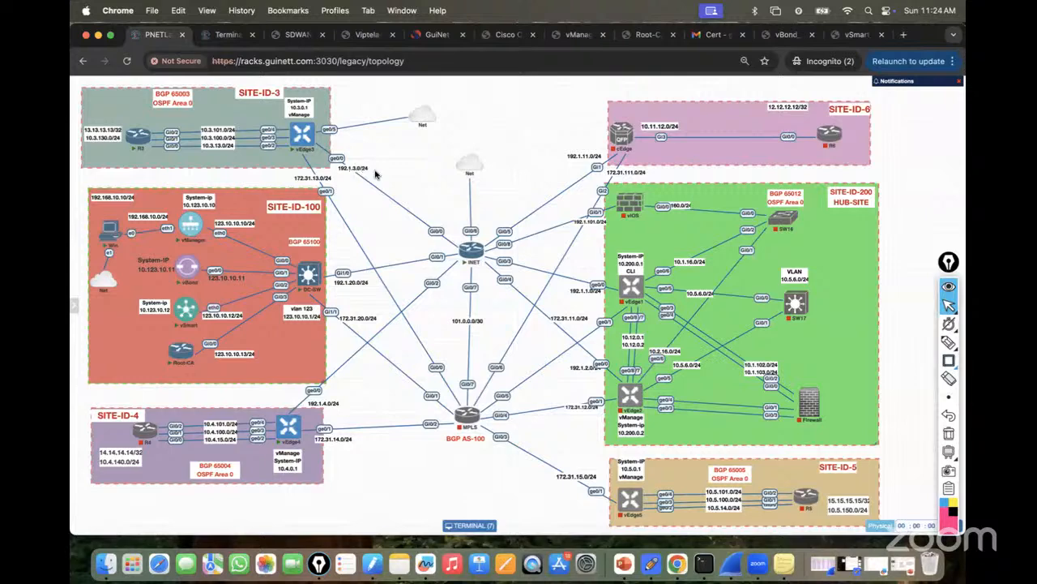
{"action": "left_click", "coordinate": [219, 37]}
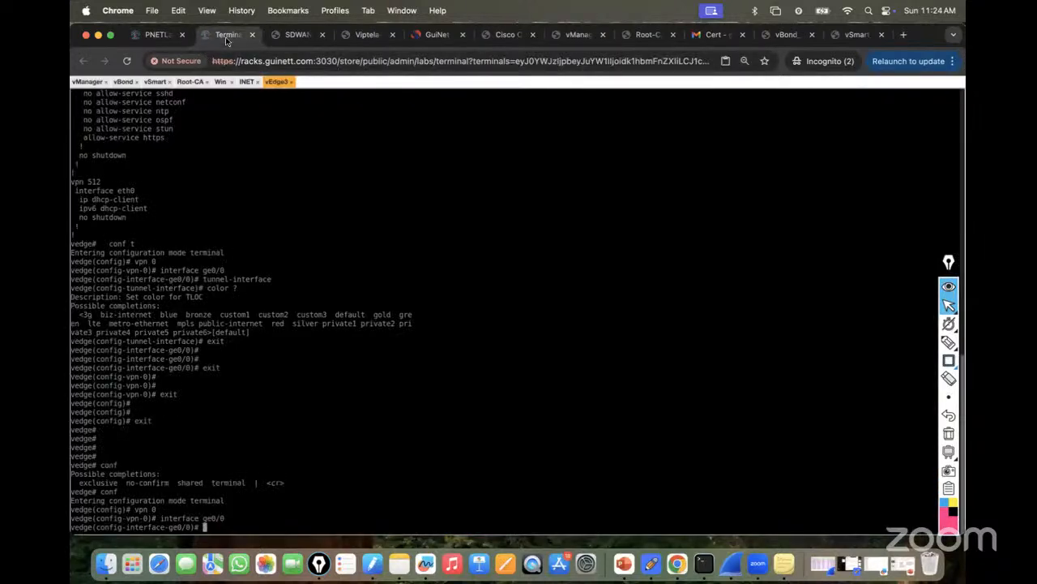
{"action": "type", "text": "ip 192.1.3.3/24"}
{"action": "left_click", "coordinate": [160, 39]}
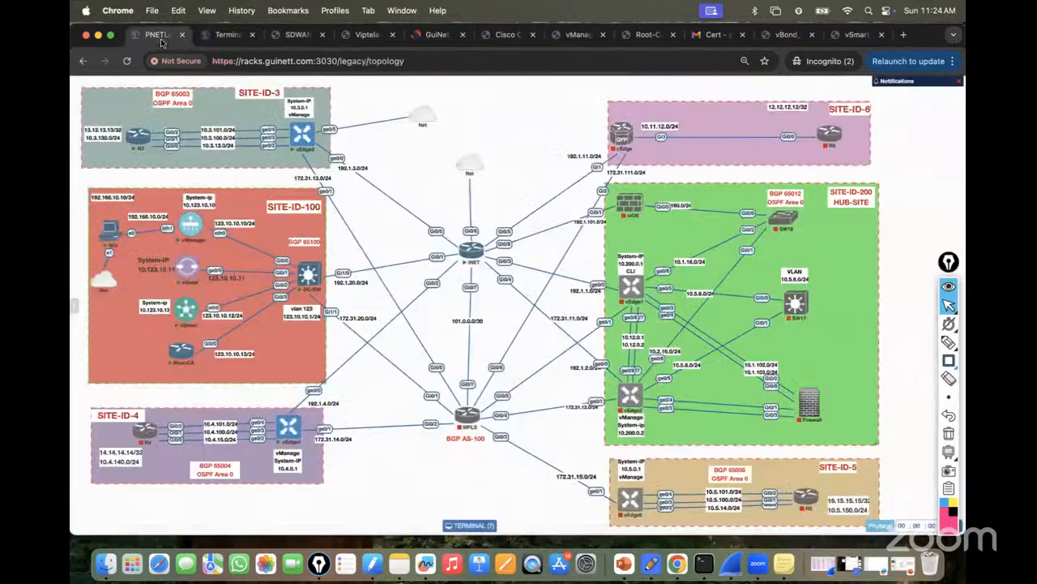
{"action": "left_click", "coordinate": [227, 34]}
Correct the command to 'ip address 192.1.3.3/24' so ge0/0 accepts the address.
{"action": "key", "text": "Return"}
{"action": "type", "text": "no"}
{"action": "key", "text": "BackSpace"}
{"action": "key", "text": "BackSpace"}
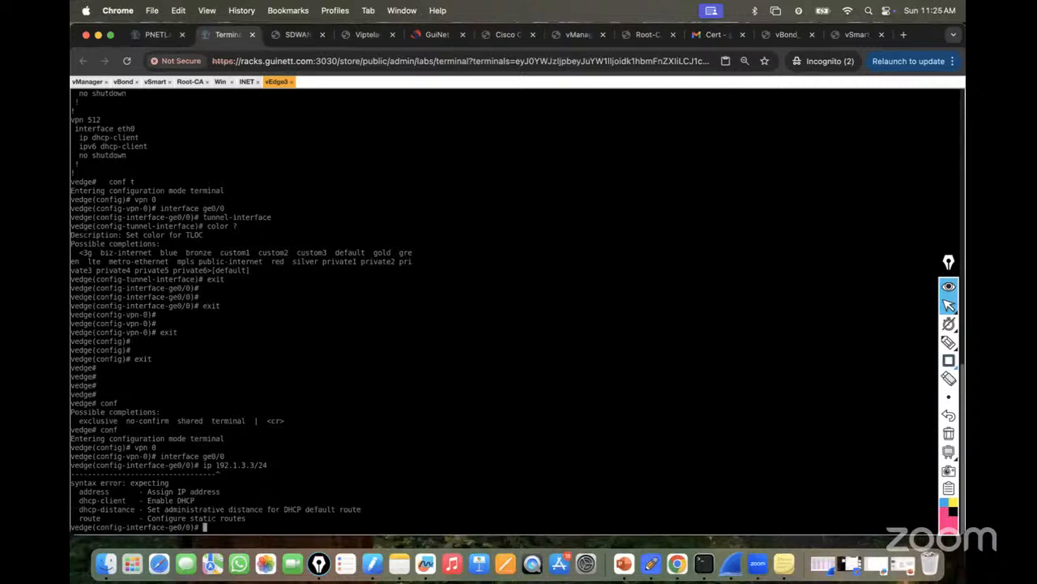
{"action": "key", "text": "Up"}
{"action": "type", "text": "aad"}
{"action": "key", "text": "Return"}
{"action": "key", "text": "BackSpace"}
{"action": "key", "text": "BackSpace"}
{"action": "key", "text": "BackSpace"}
{"action": "type", "text": "add"}
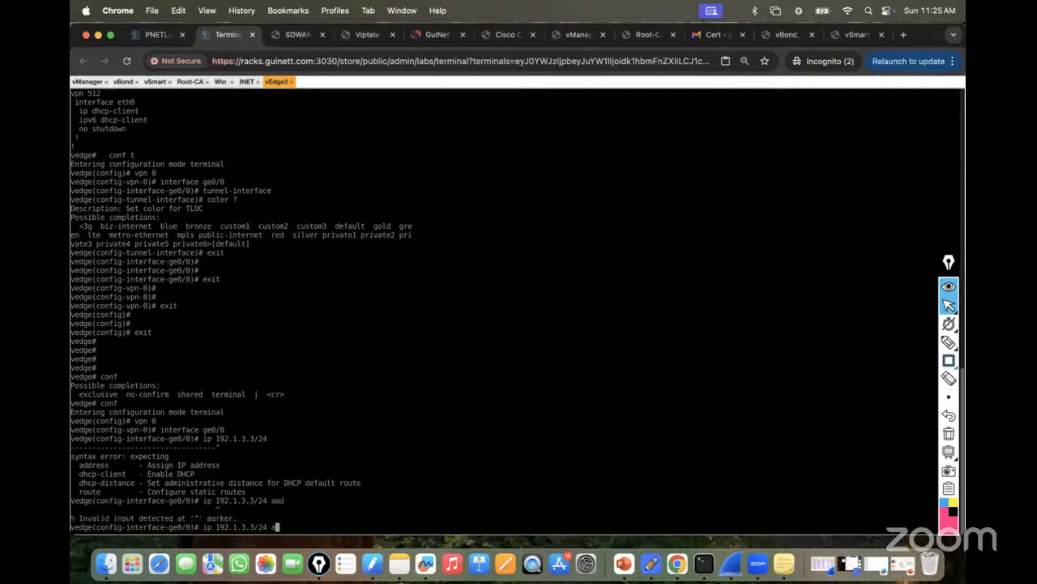
{"action": "key", "text": "Return"}
{"action": "key", "text": "BackSpace"}
{"action": "key", "text": "BackSpace"}
{"action": "key", "text": "BackSpace"}
{"action": "key", "text": "Left"}
{"action": "key", "text": "Left"}
{"action": "key", "text": "Left"}
{"action": "key", "text": "Left"}
{"action": "key", "text": "Left"}
{"action": "key", "text": "Left"}
{"action": "key", "text": "Left"}
{"action": "key", "text": "Left"}
{"action": "key", "text": "Left"}
{"action": "key", "text": "Left"}
{"action": "key", "text": "Left"}
{"action": "key", "text": "Left"}
{"action": "key", "text": "Left"}
{"action": "key", "text": "Left"}
{"action": "type", "text": "aadd"}
{"action": "key", "text": "Return"}
{"action": "key", "text": "BackSpace"}
{"action": "key", "text": "BackSpace"}
{"action": "key", "text": "BackSpace"}
{"action": "type", "text": "ddress"}
{"action": "key", "text": "Return"}
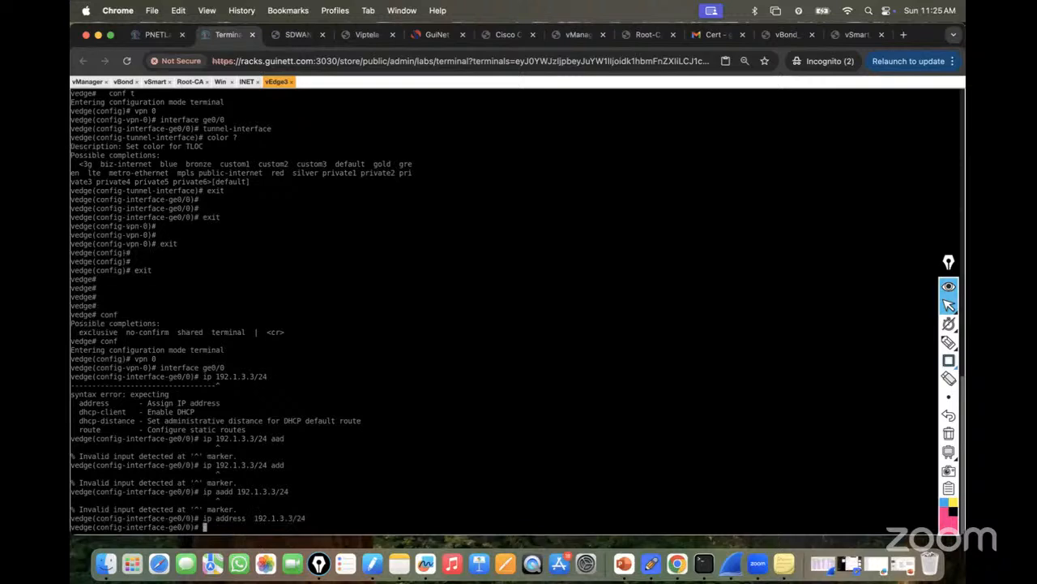
{"action": "key", "text": "Return"}
{"action": "key", "text": "Return"}
{"action": "key", "text": "Return"}
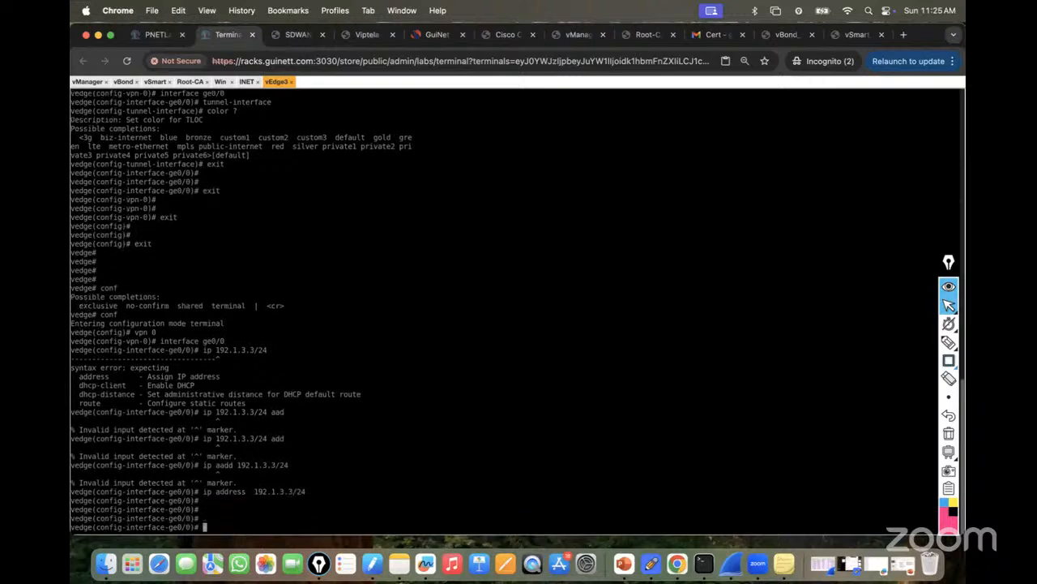
Enable ge0/0 with no shutdown, then review the lab topology.
{"action": "type", "text": "no shutdown"}
{"action": "key", "text": "Return"}
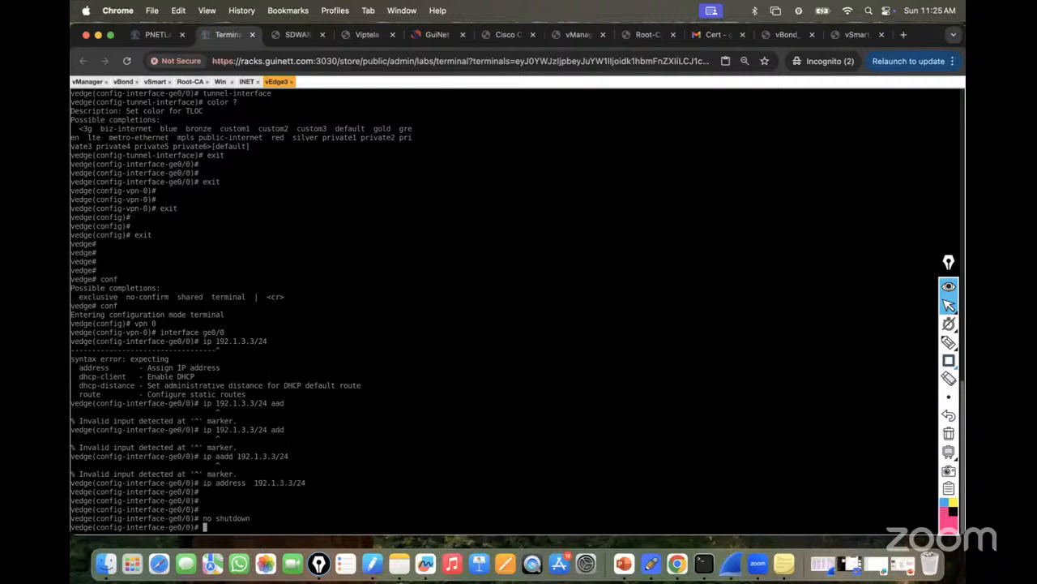
{"action": "left_click", "coordinate": [150, 34]}
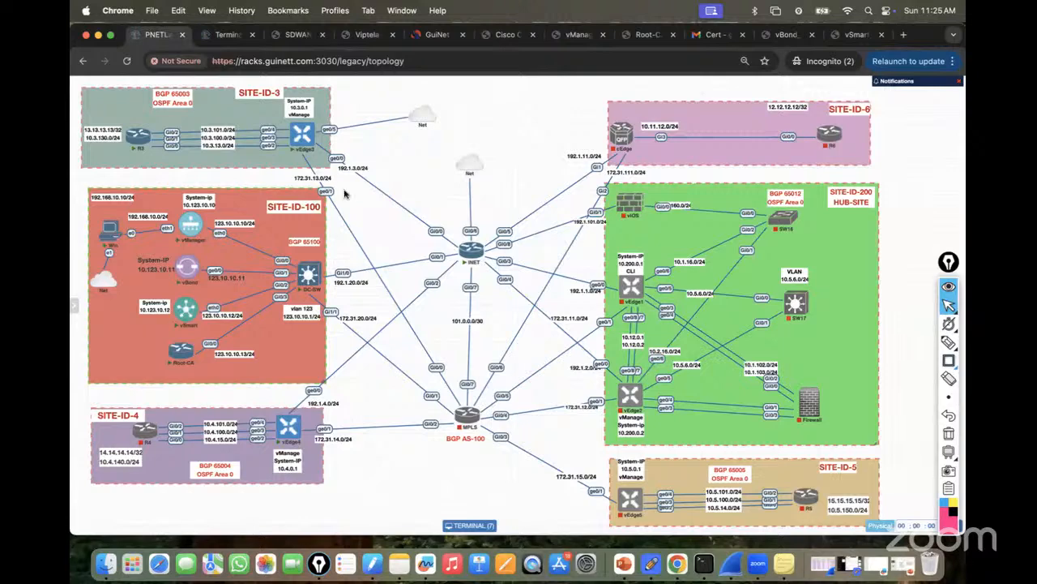
{"action": "left_click", "coordinate": [219, 35]}
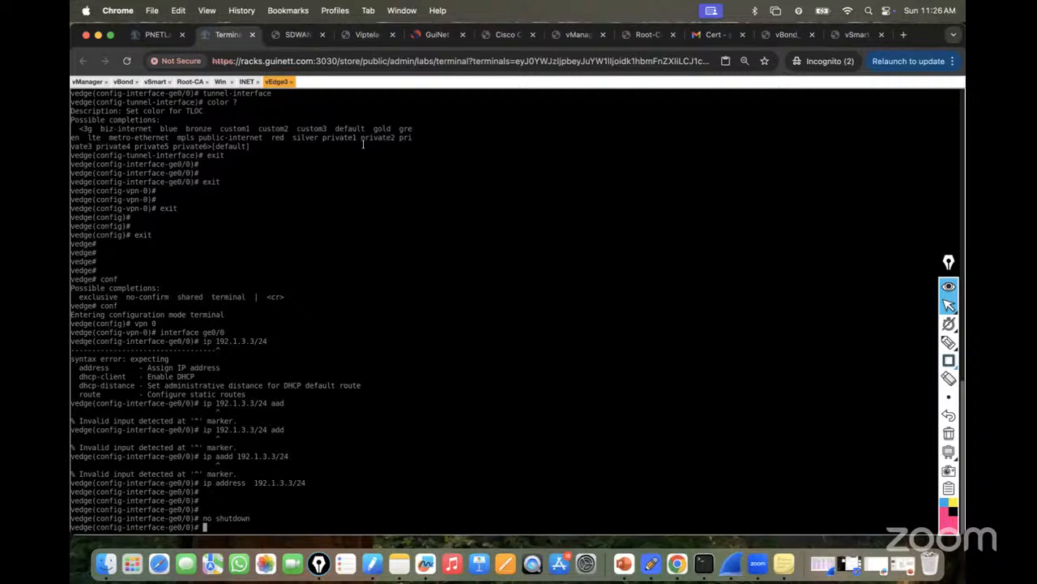
{"action": "left_click", "coordinate": [155, 42]}
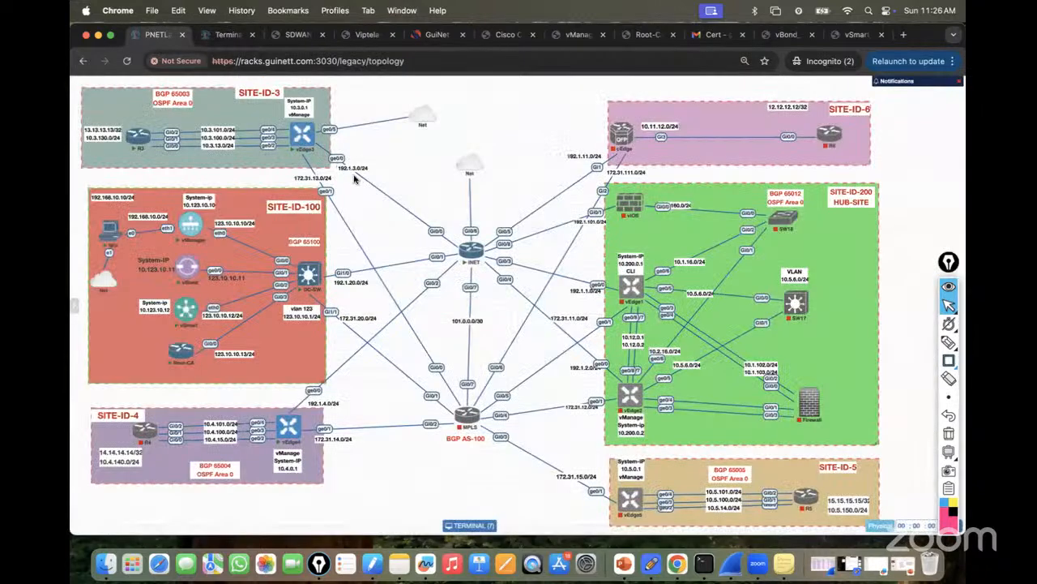
Make ge0/0 a tunnel interface with colour public-internet.
{"action": "left_click", "coordinate": [227, 35]}
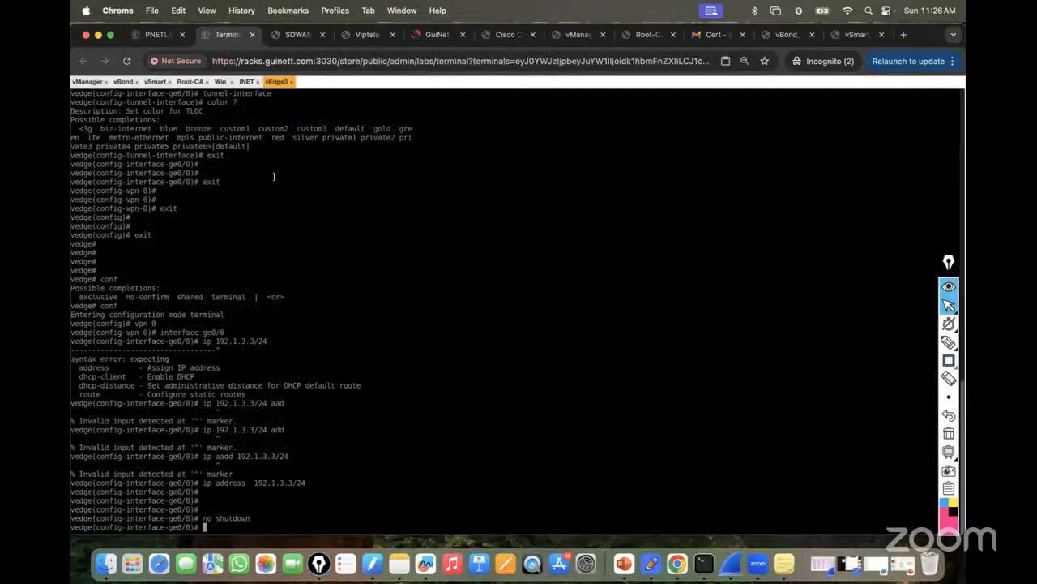
{"action": "type", "text": "tunnel-interface"}
{"action": "key", "text": "Return"}
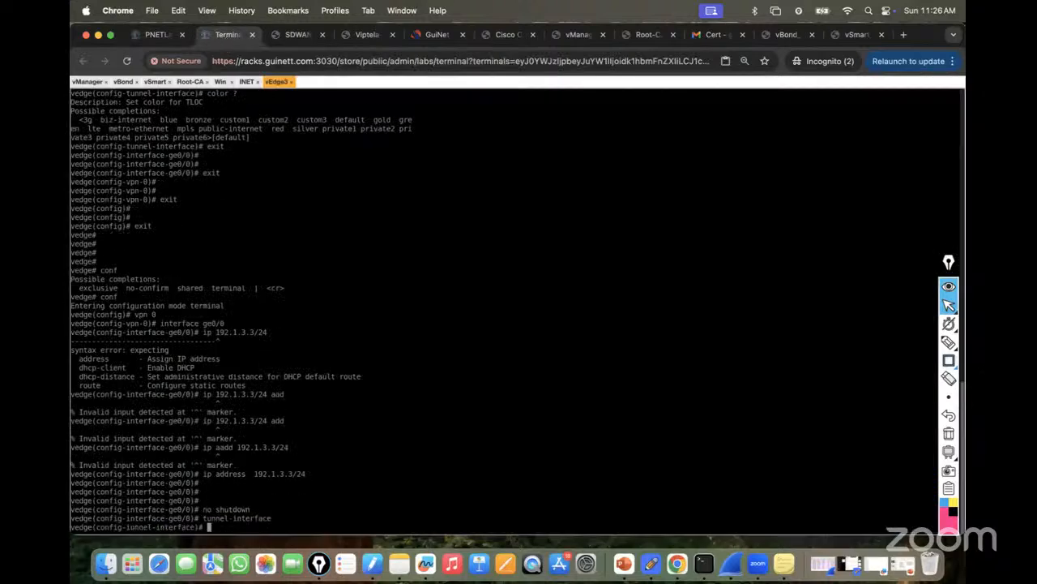
{"action": "type", "text": "color"}
{"action": "left_click", "coordinate": [151, 37]}
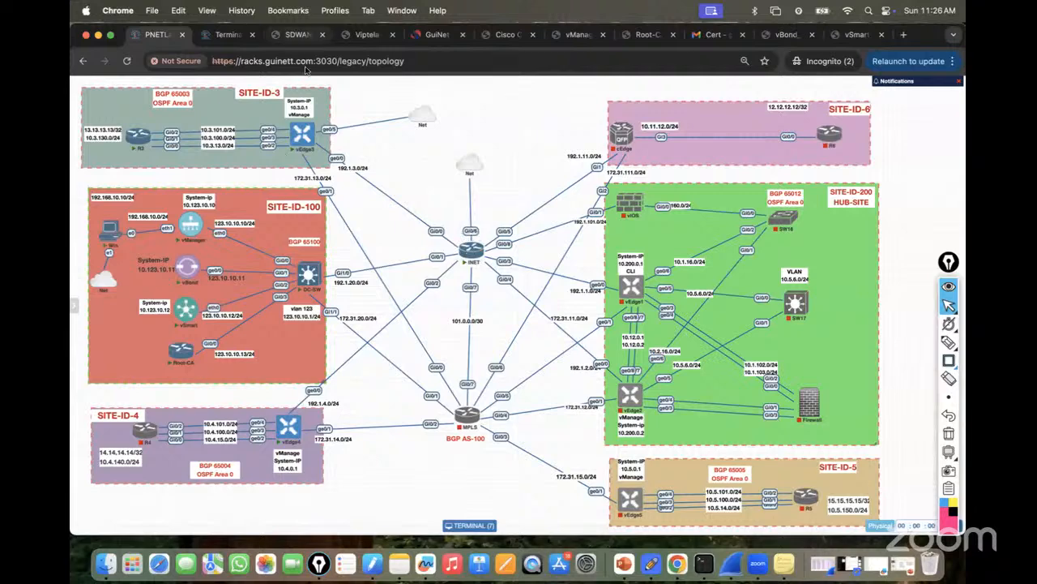
{"action": "left_click", "coordinate": [227, 34]}
{"action": "type", "text": "pu"}
{"action": "key", "text": "Tab"}
{"action": "key", "text": "Return"}
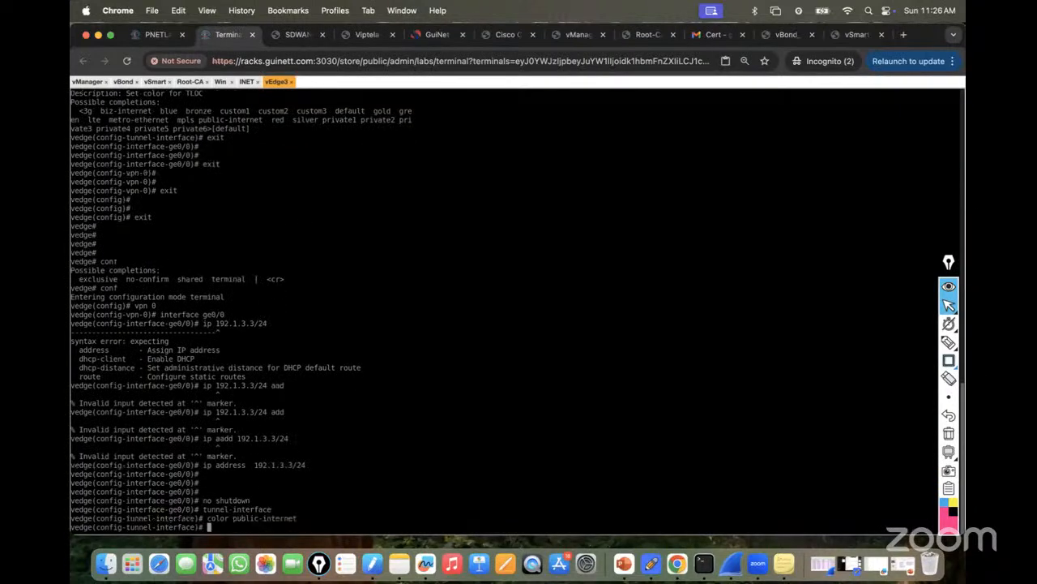
Set the tunnel encapsulation on ge0/0 to ipsec.
{"action": "type", "text": "encap"}
{"action": "key", "text": "Tab"}
{"action": "type", "text": "?"}
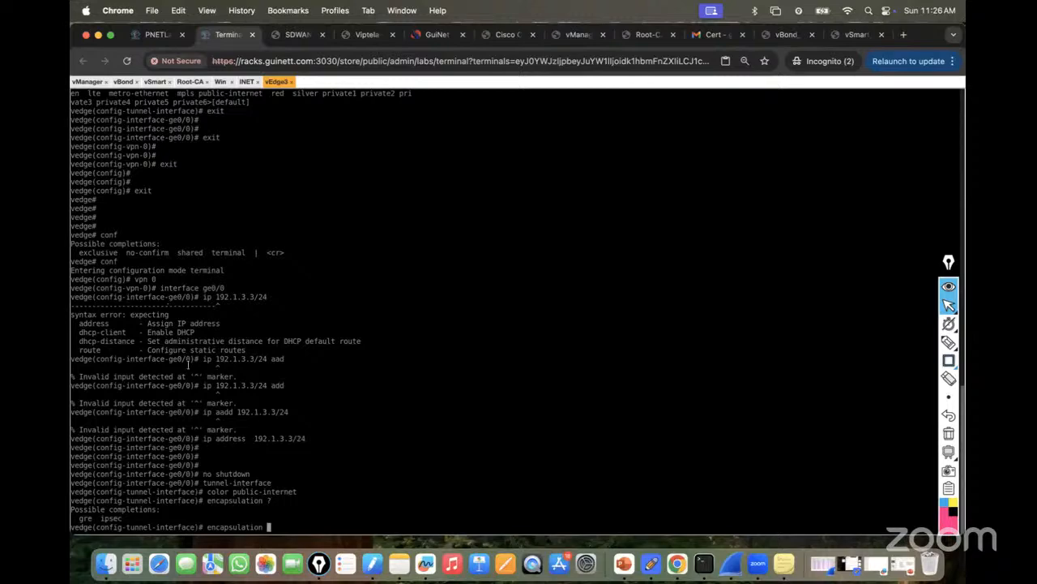
{"action": "left_click", "coordinate": [147, 36]}
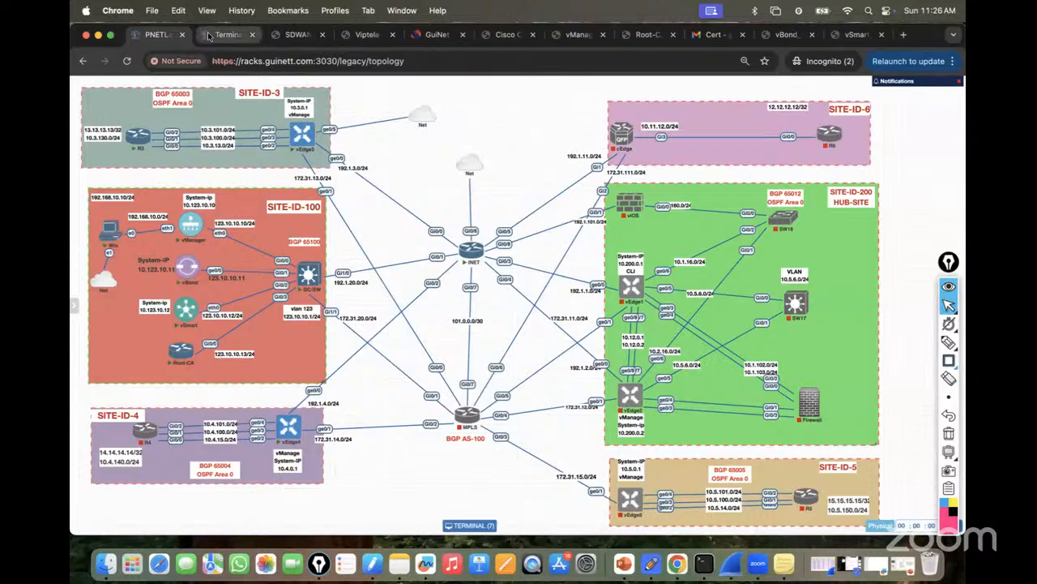
{"action": "left_click", "coordinate": [227, 34]}
{"action": "type", "text": "ipsec"}
{"action": "key", "text": "Return"}
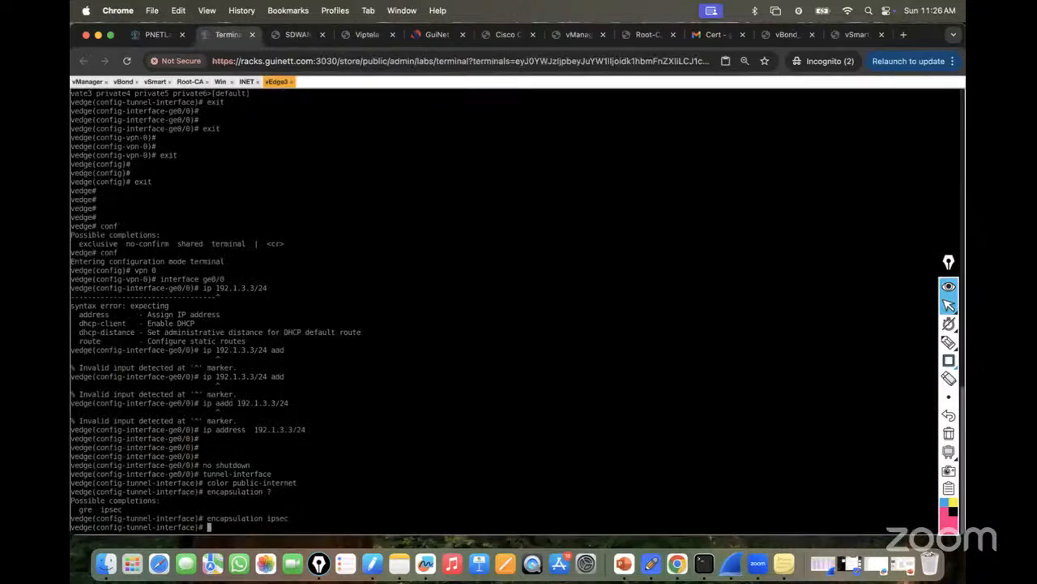
Allow all services on the tunnel, commit, and leave configuration mode.
{"action": "type", "text": "allow-service all"}
{"action": "key", "text": "Return"}
{"action": "type", "text": "commit"}
{"action": "key", "text": "Return"}
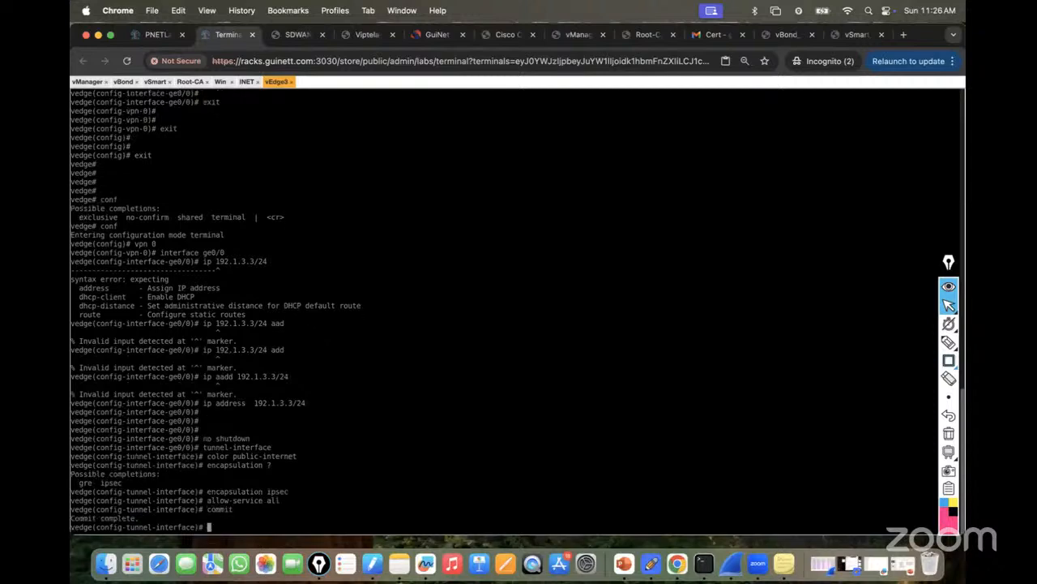
{"action": "key", "text": "ctrl+z"}
{"action": "key", "text": "Return"}
Run sh run vpn 0 and highlight ge0/0's address, ipsec/public-internet and allow-service all lines.
{"action": "type", "text": "sh run vpn 0"}
{"action": "key", "text": "Return"}
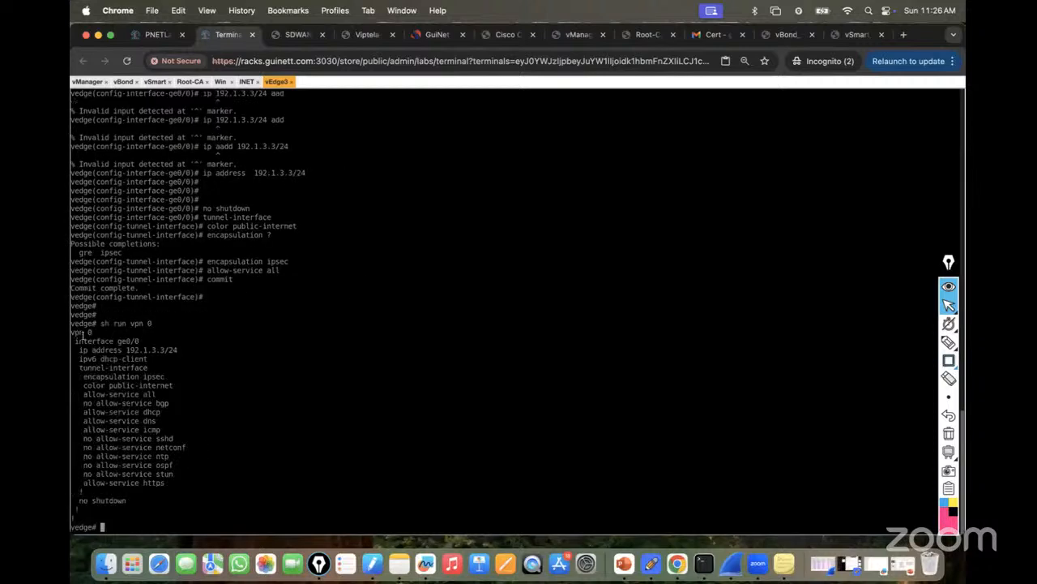
{"action": "left_click_drag", "start_coordinate": [114, 337], "coordinate": [183, 354]}
{"action": "mouse_move", "coordinate": [81, 367]}
{"action": "left_mouse_down"}
{"action": "mouse_move", "coordinate": [150, 367]}
{"action": "mouse_move", "coordinate": [160, 386]}
{"action": "mouse_move", "coordinate": [81, 376]}
{"action": "left_mouse_up"}
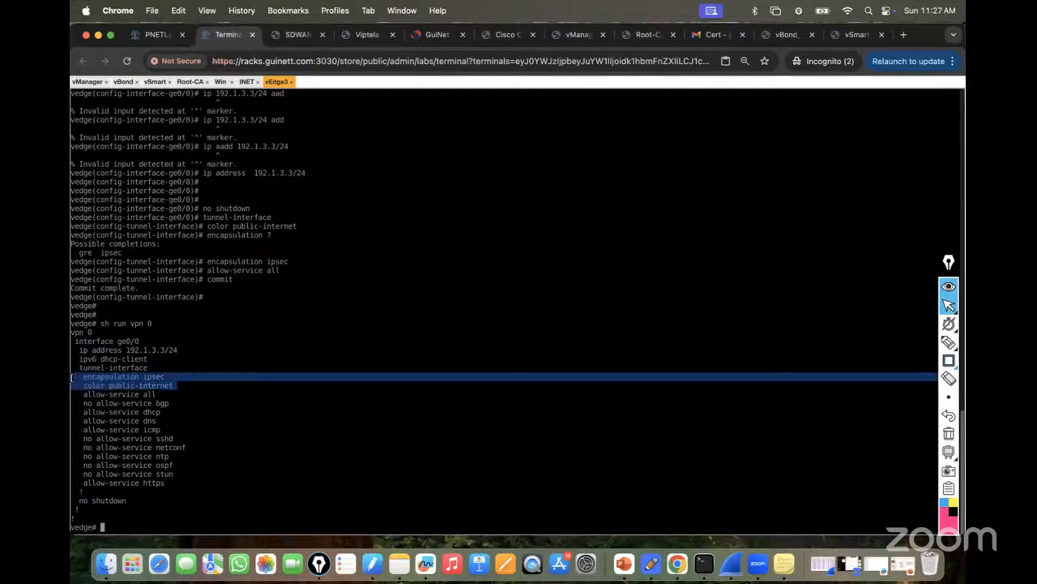
{"action": "left_click_drag", "start_coordinate": [168, 402], "coordinate": [81, 394]}
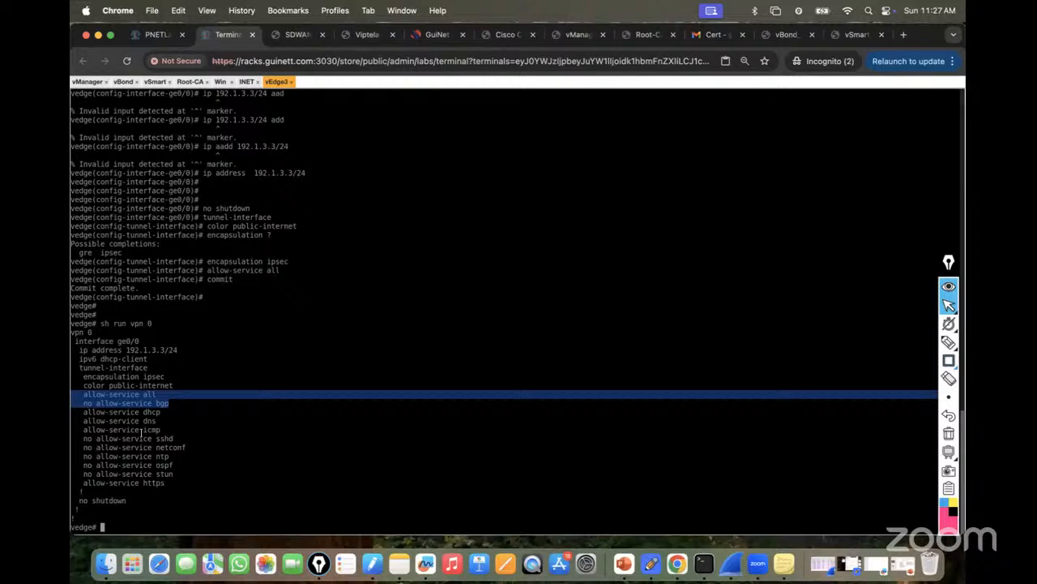
{"action": "left_click", "coordinate": [209, 436]}
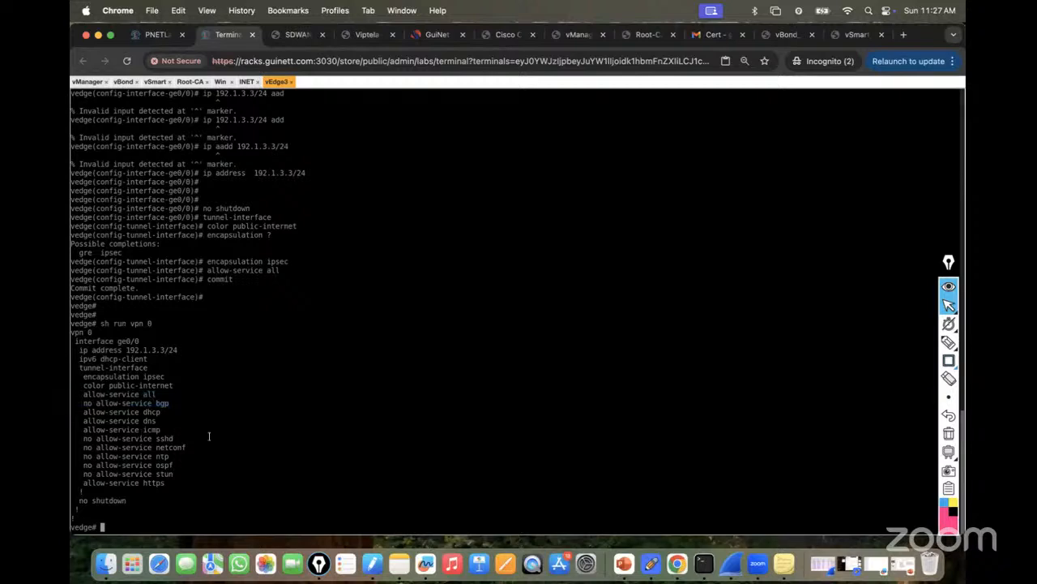
{"action": "key", "text": "Return"}
{"action": "key", "text": "Return"}
{"action": "key", "text": "Return"}
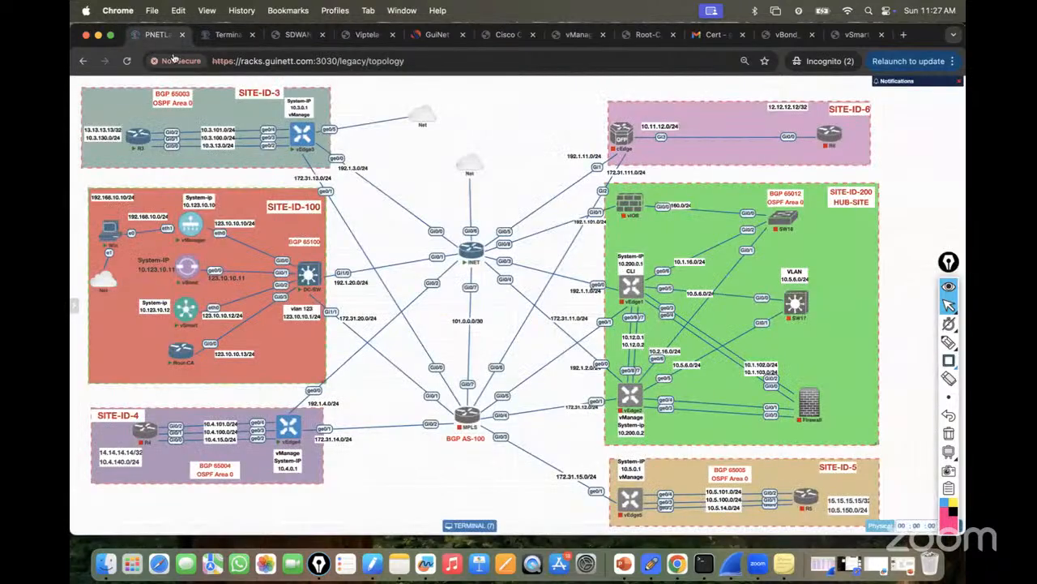
{"action": "left_click", "coordinate": [147, 39]}
{"action": "left_click", "coordinate": [229, 34]}
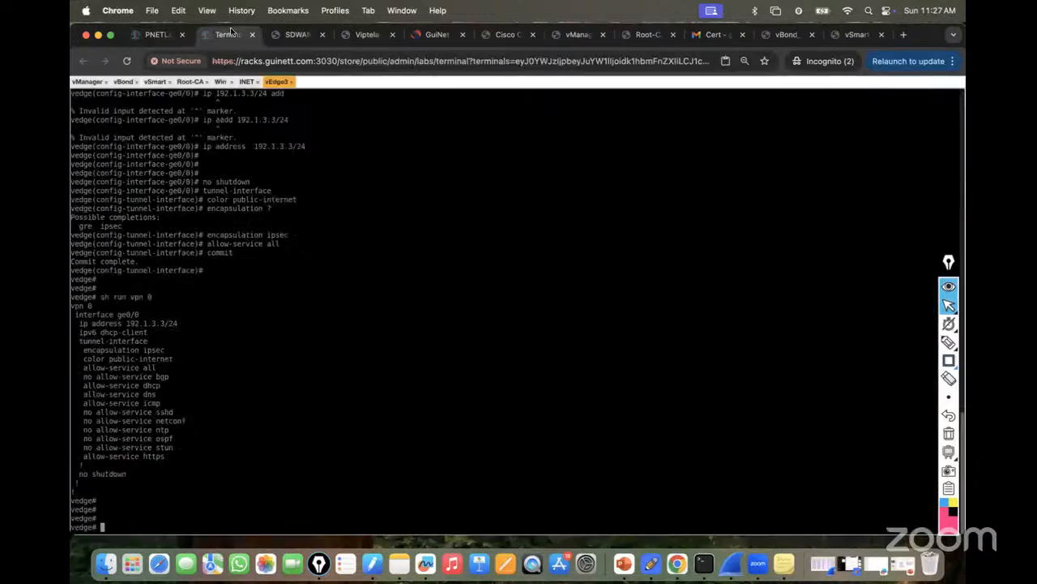
In the INET router console, enter configuration mode and set the hostname to INET.
{"action": "left_click", "coordinate": [246, 82]}
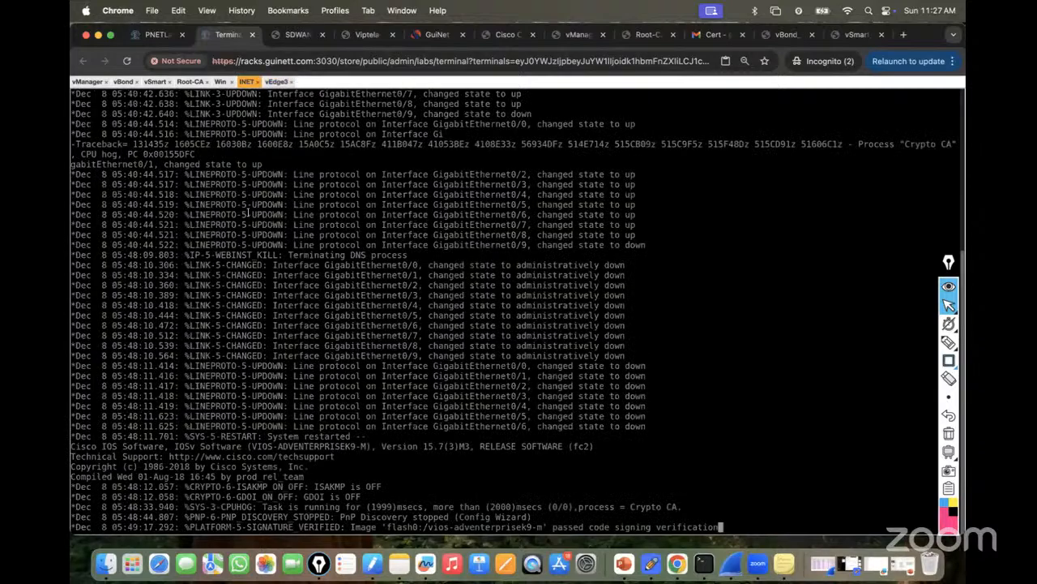
{"action": "key", "text": "Return"}
{"action": "key", "text": "Return"}
{"action": "key", "text": "Return"}
{"action": "key", "text": "Return"}
{"action": "key", "text": "Return"}
{"action": "key", "text": "Return"}
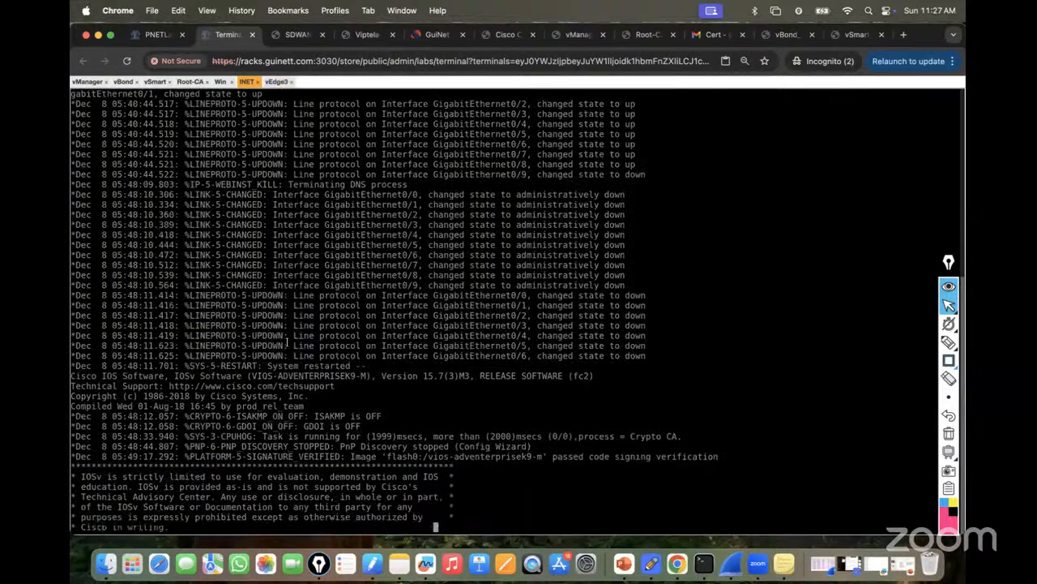
{"action": "type", "text": "en"}
{"action": "key", "text": "Return"}
{"action": "key", "text": "Return"}
{"action": "key", "text": "Return"}
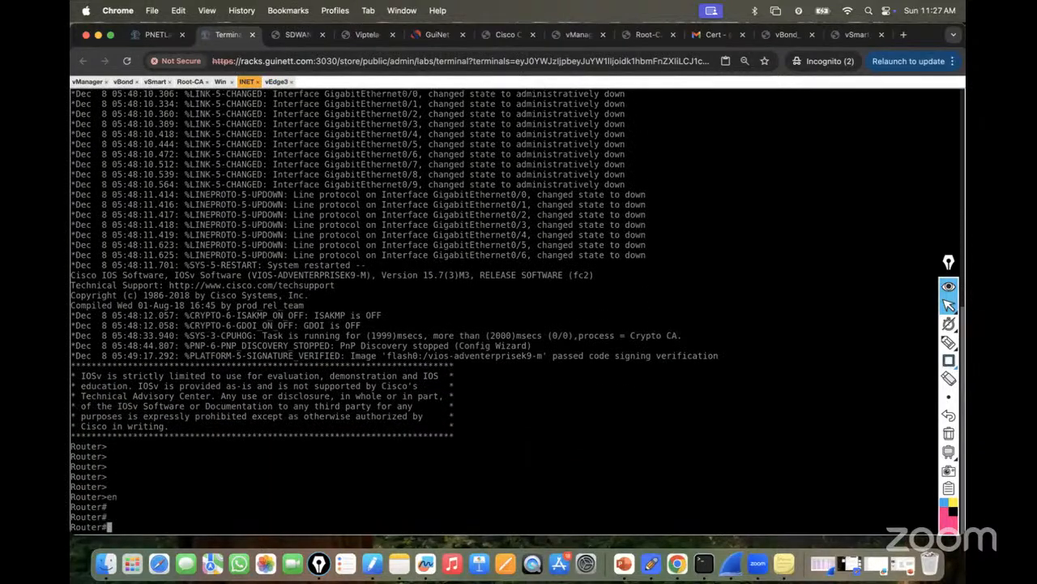
{"action": "type", "text": "conf"}
{"action": "key", "text": "Return"}
{"action": "key", "text": "Return"}
{"action": "key", "text": "Return"}
{"action": "key", "text": "Return"}
{"action": "key", "text": "Return"}
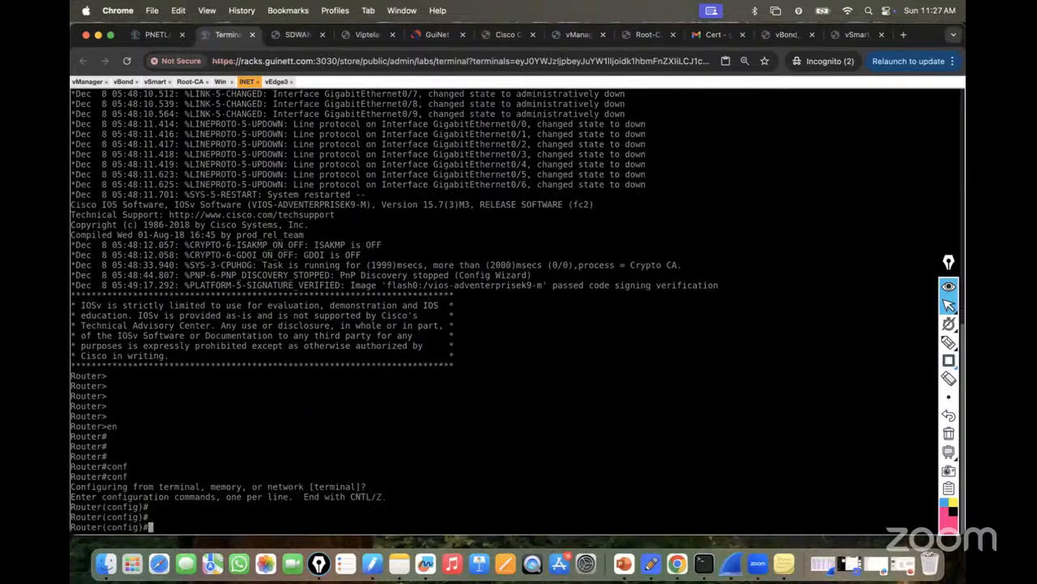
{"action": "type", "text": "host"}
{"action": "key", "text": "Tab"}
{"action": "type", "text": "INER"}
{"action": "key", "text": "BackSpace"}
{"action": "type", "text": "T"}
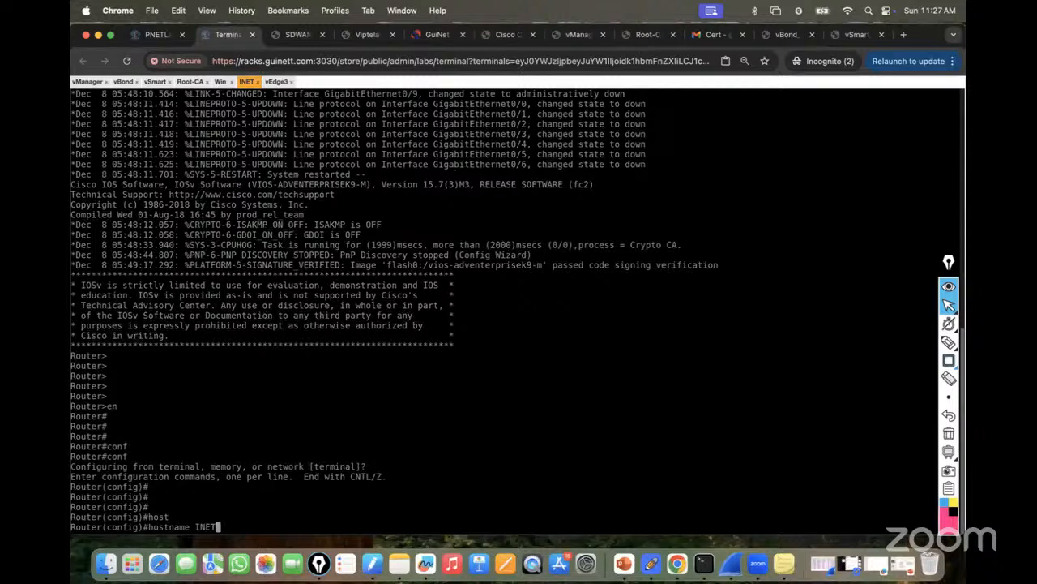
{"action": "key", "text": "Return"}
{"action": "key", "text": "Return"}
{"action": "key", "text": "Return"}
{"action": "key", "text": "Return"}
Give Gi0/0 the address 192.1.3.1 255.255.255.0 and bring it out of shutdown.
{"action": "type", "text": "int"}
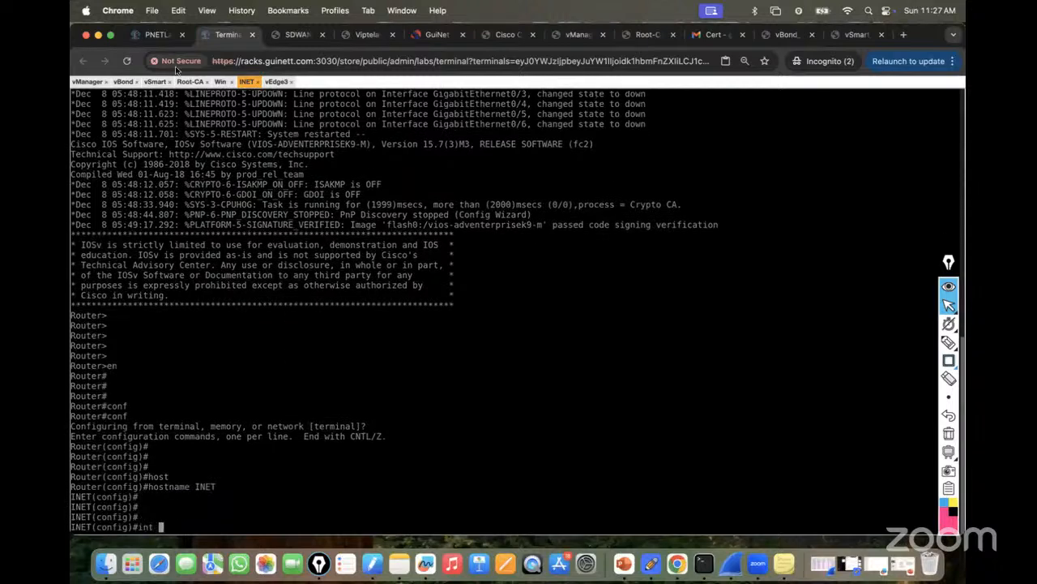
{"action": "left_click", "coordinate": [158, 35]}
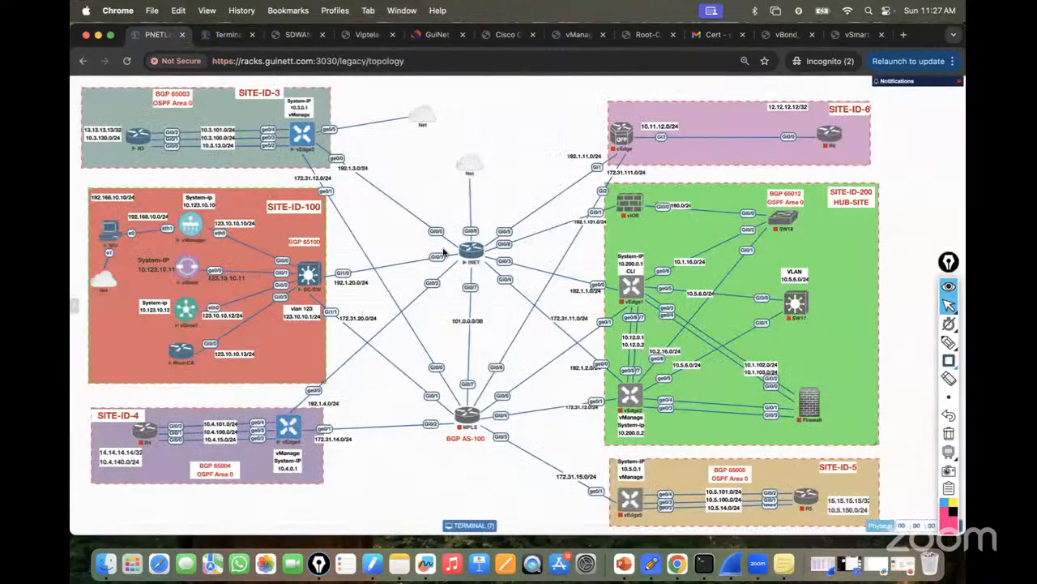
{"action": "left_click", "coordinate": [224, 34]}
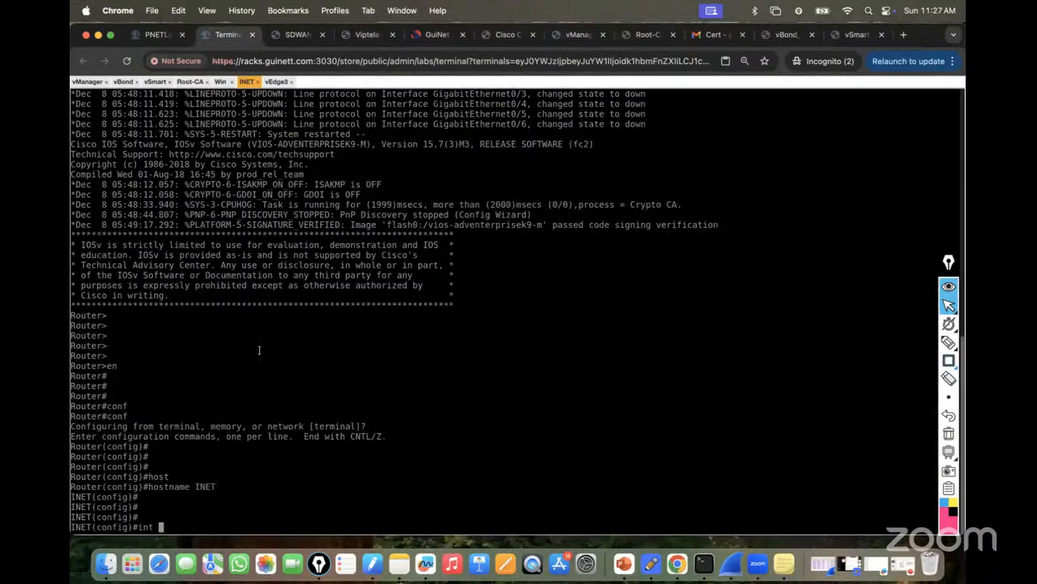
{"action": "type", "text": "Gi0/0"}
{"action": "key", "text": "Return"}
{"action": "type", "text": "ip add"}
{"action": "key", "text": "Tab"}
{"action": "type", "text": "192.1.3.1 255.255.255.0"}
{"action": "key", "text": "Return"}
{"action": "type", "text": "no sh"}
{"action": "key", "text": "Tab"}
{"action": "key", "text": "Return"}
{"action": "key", "text": "Return"}
{"action": "key", "text": "Return"}
{"action": "key", "text": "Return"}
Ping vEdge3 at 192.1.3.3 and save the router configuration with do wr.
{"action": "type", "text": "do ping"}
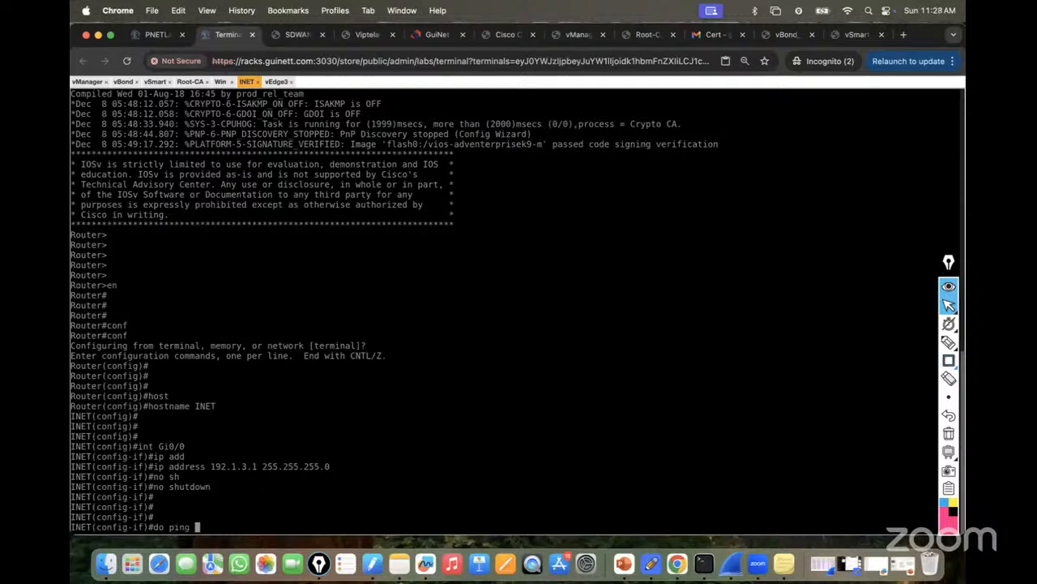
{"action": "key", "text": "Return"}
{"action": "type", "text": "do ping"}
{"action": "key", "text": "Return"}
{"action": "key", "text": "Return"}
{"action": "type", "text": "do ping "}
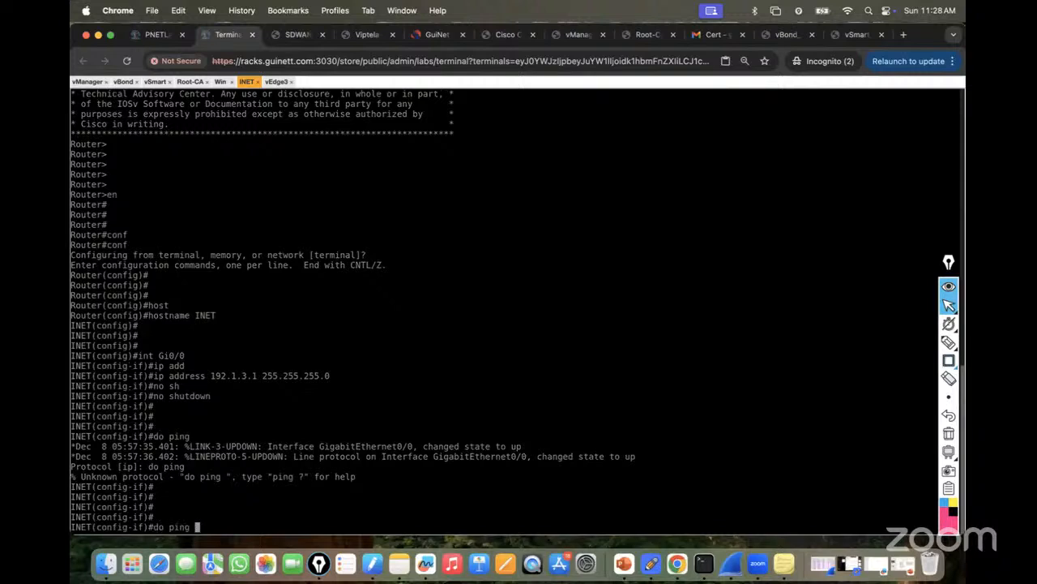
{"action": "type", "text": "192.1.3.3."}
{"action": "key", "text": "BackSpace"}
{"action": "key", "text": "Return"}
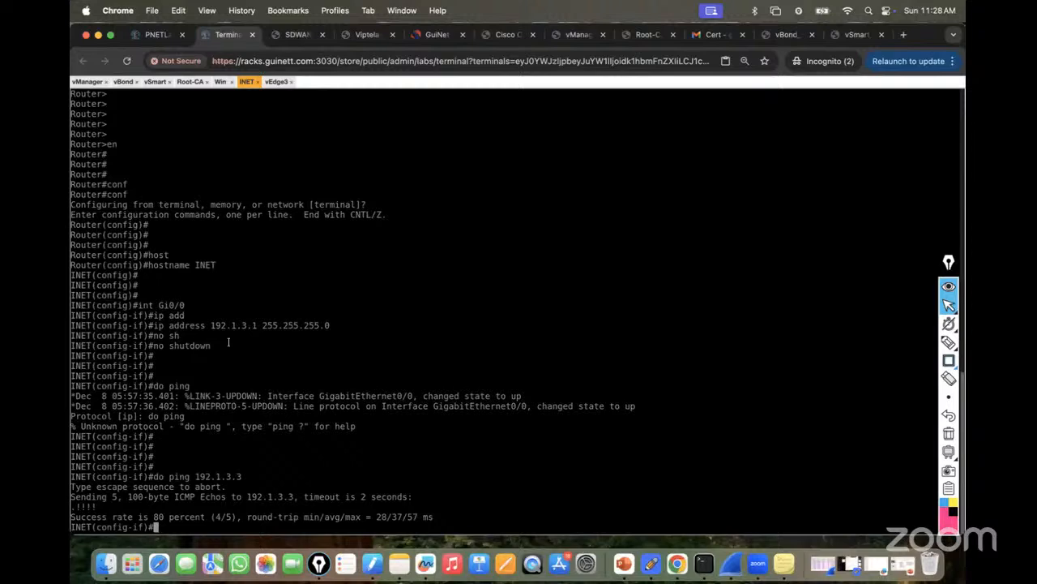
{"action": "type", "text": "do wr"}
{"action": "key", "text": "Return"}
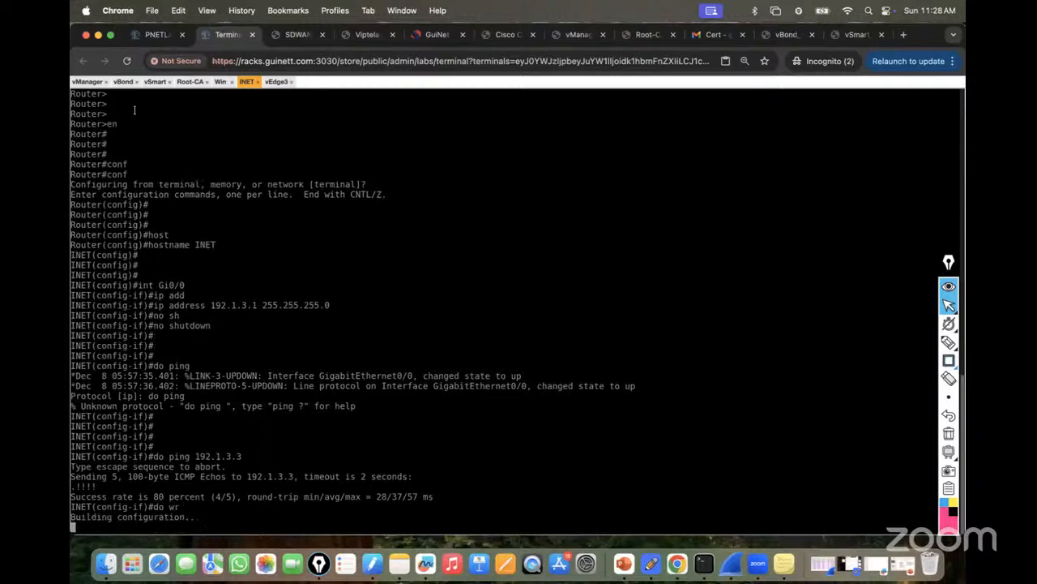
On the INET router console, enter interface configuration for Gi0/1.
{"action": "left_click", "coordinate": [149, 36]}
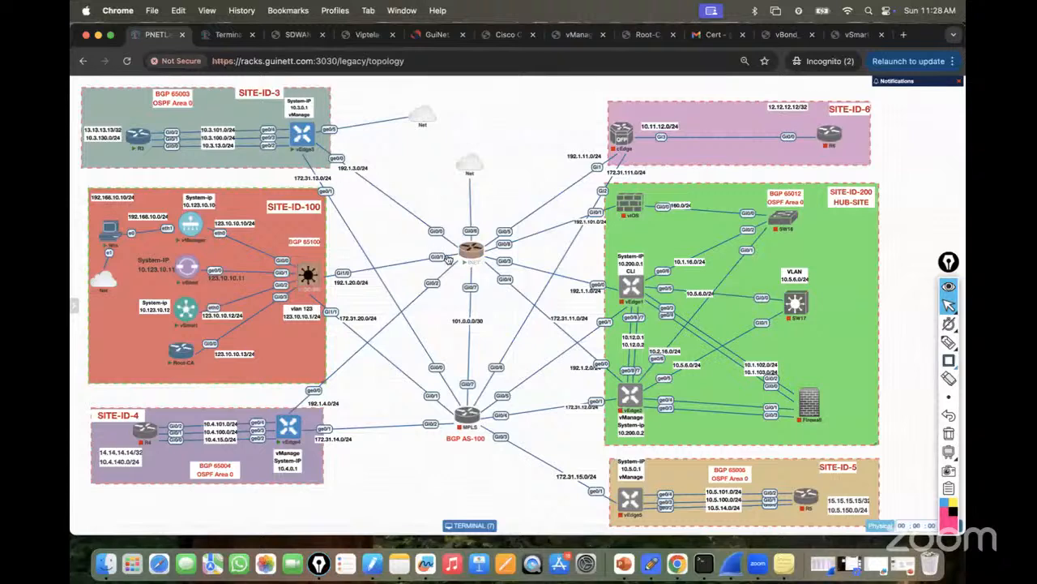
{"action": "mouse_move", "coordinate": [478, 258]}
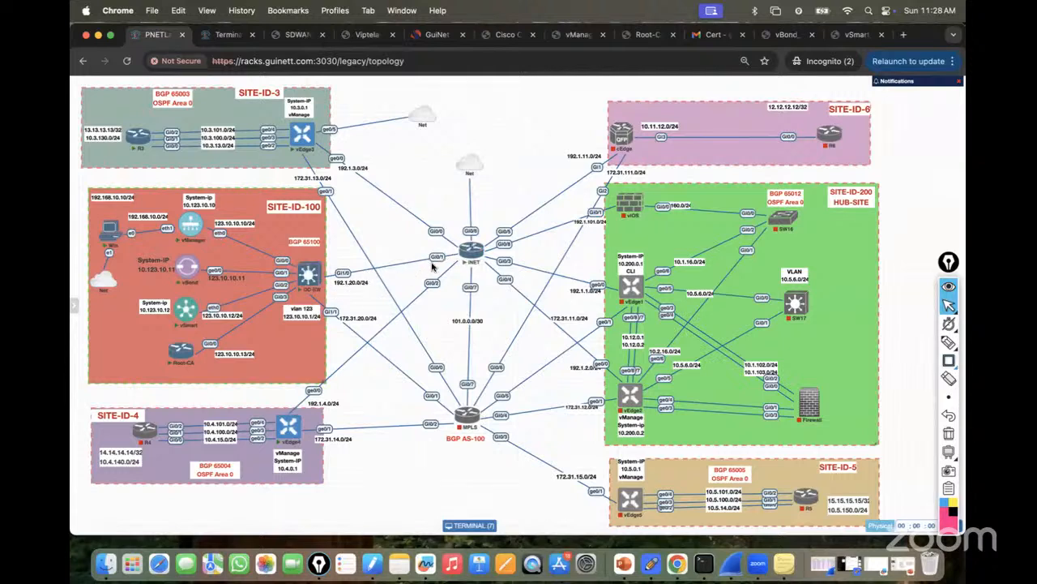
{"action": "left_click", "coordinate": [233, 35]}
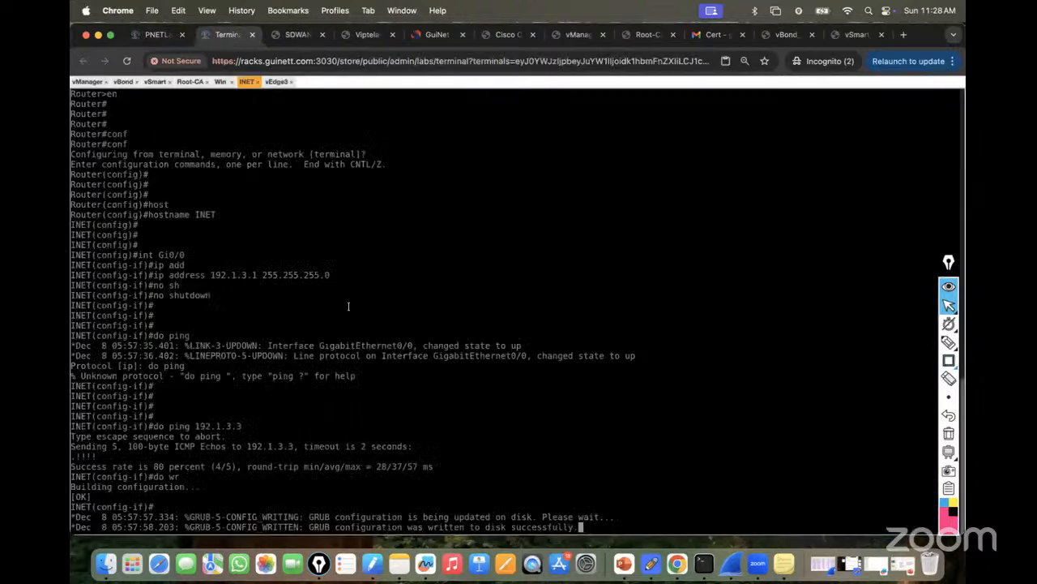
{"action": "key", "text": "Return"}
{"action": "key", "text": "Return"}
{"action": "key", "text": "Return"}
{"action": "key", "text": "Return"}
{"action": "type", "text": "int"}
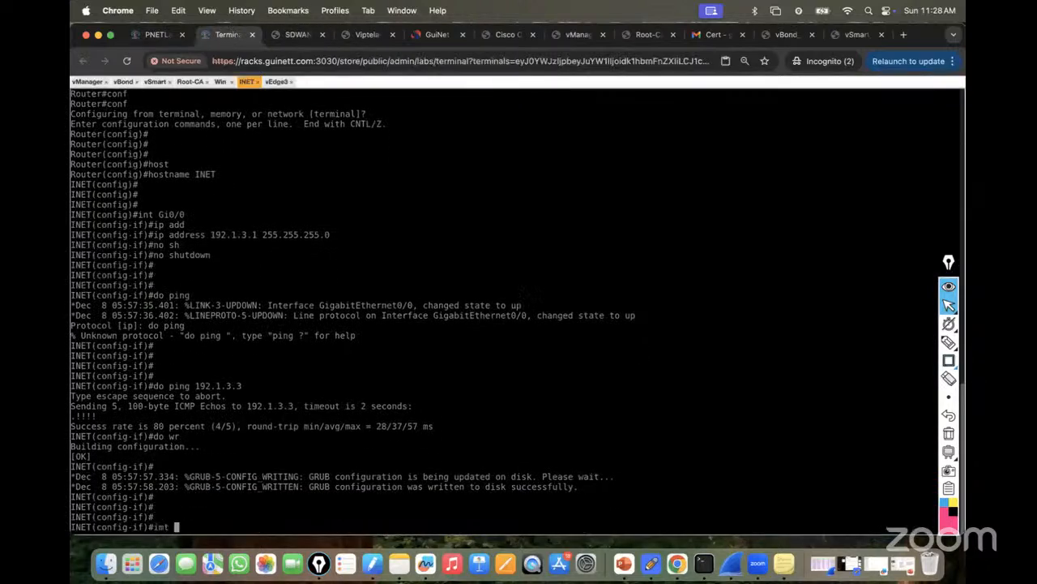
{"action": "type", "text": " gi0/1"}
{"action": "key", "text": "Return"}
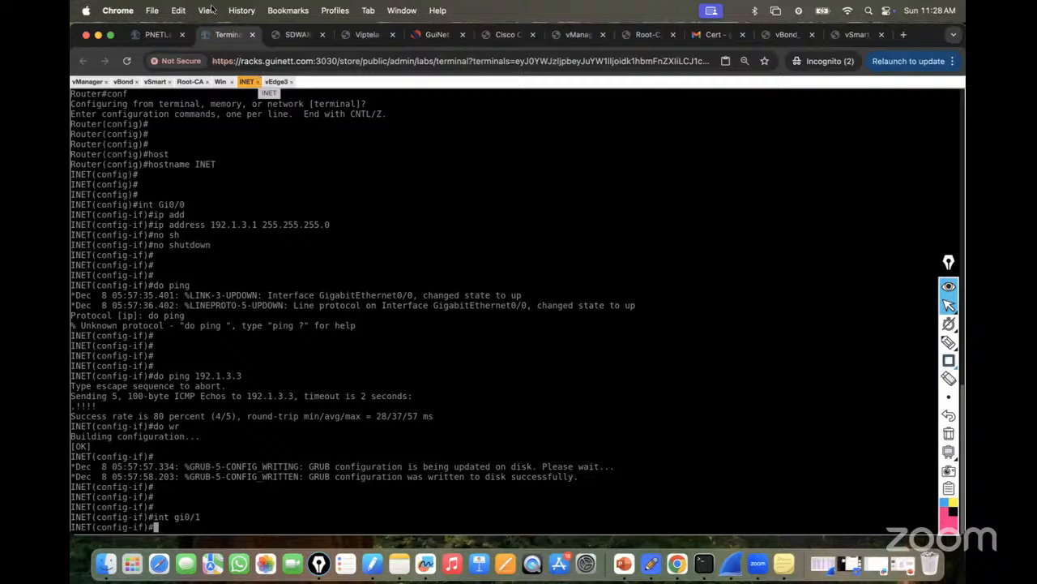
Assign 192.1.20.1 255.255.255.0 to Gi0/1 and enable it with no shutdown.
{"action": "left_click", "coordinate": [161, 34]}
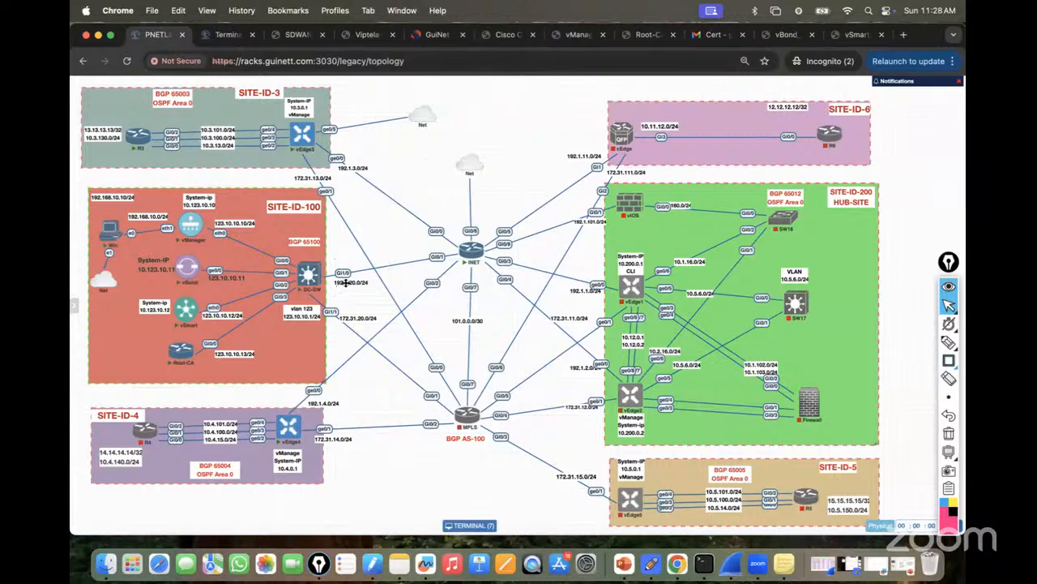
{"action": "left_click", "coordinate": [227, 35]}
{"action": "type", "text": "ip add"}
{"action": "key", "text": "Tab"}
{"action": "type", "text": "192.1.20.1 "}
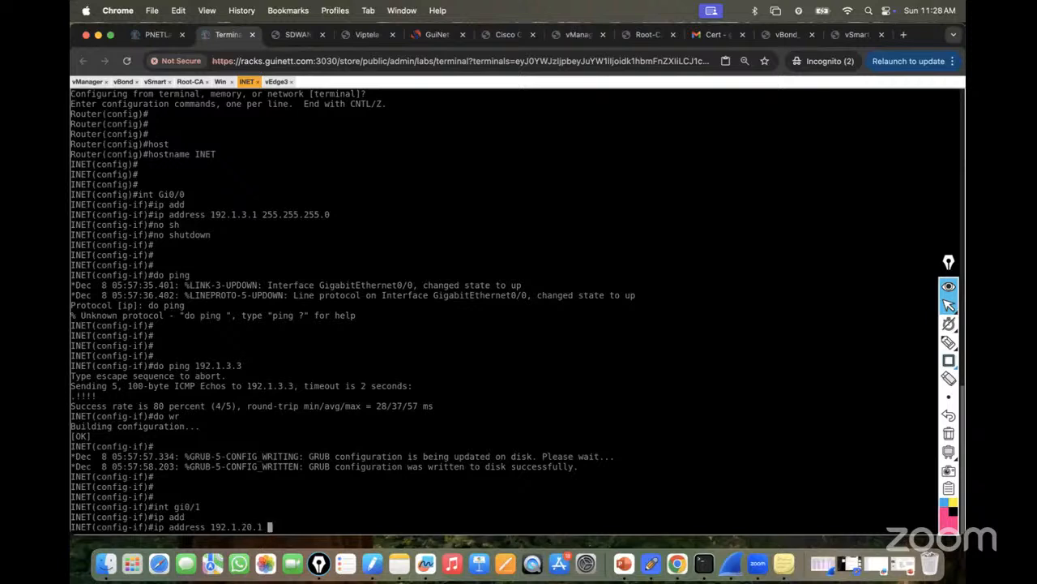
{"action": "type", "text": "255.255.255.0"}
{"action": "key", "text": "Return"}
{"action": "type", "text": "no sh"}
{"action": "key", "text": "Tab"}
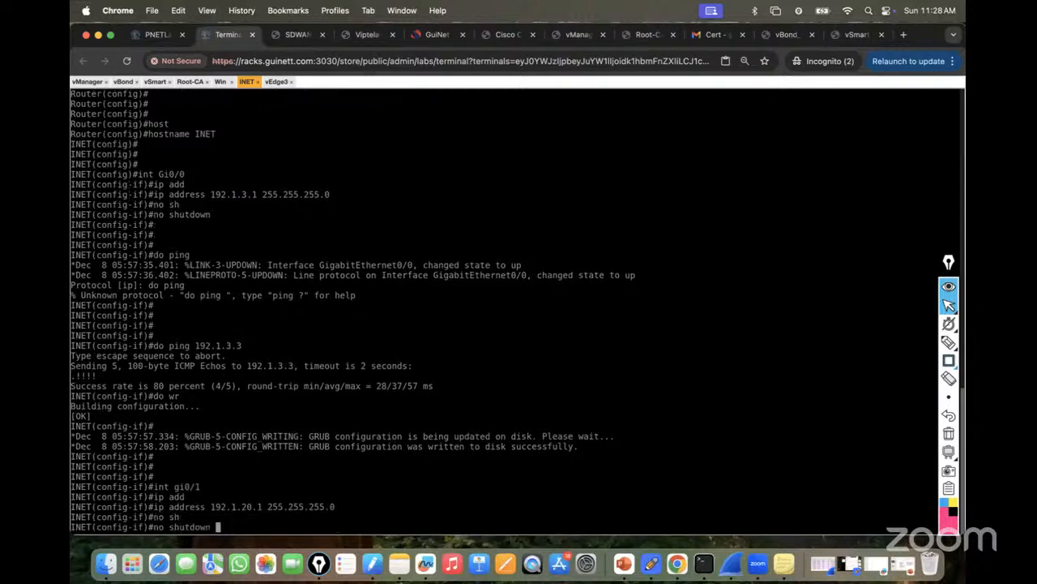
{"action": "key", "text": "Return"}
{"action": "key", "text": "Return"}
{"action": "key", "text": "Return"}
{"action": "key", "text": "Return"}
{"action": "key", "text": "Return"}
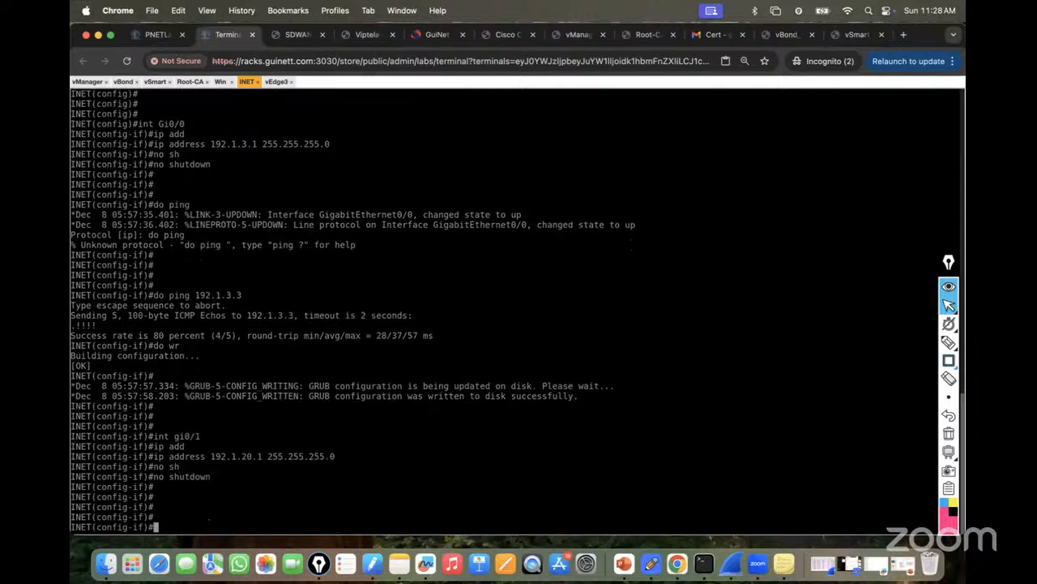
{"action": "left_click", "coordinate": [160, 34]}
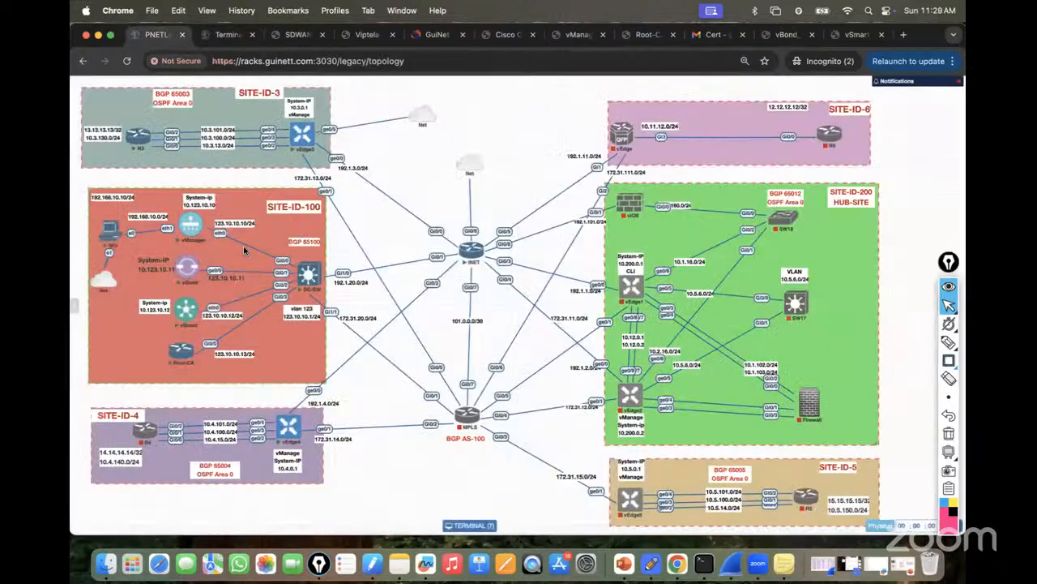
Open the DC-SW node's console from the topology map.
{"action": "left_click", "coordinate": [305, 286]}
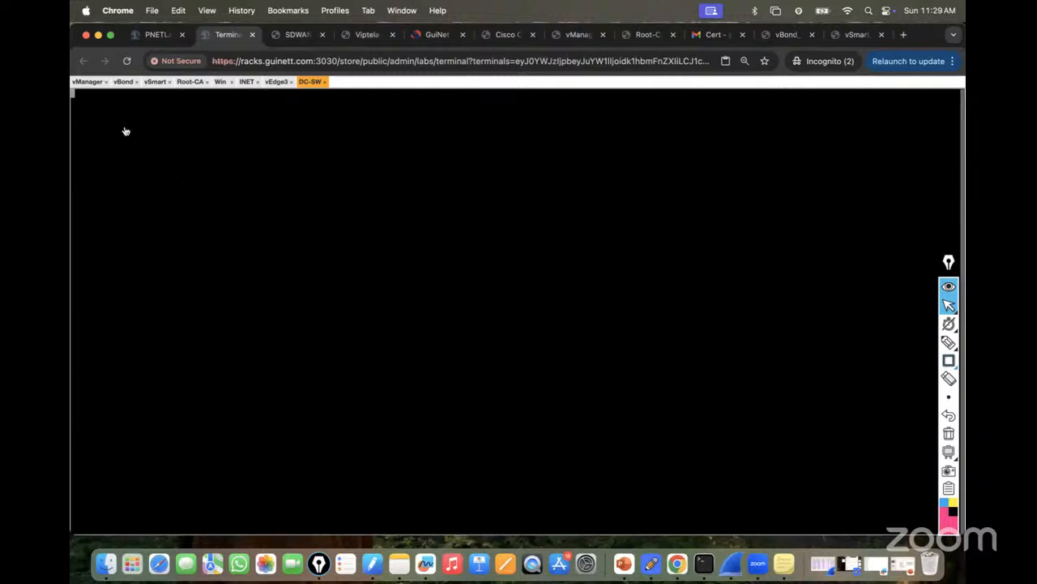
On DC-SW, enter privileged mode and then global configuration mode.
{"action": "left_click", "coordinate": [275, 82]}
{"action": "left_click", "coordinate": [312, 82]}
{"action": "key", "text": "Return"}
{"action": "key", "text": "Return"}
{"action": "key", "text": "Return"}
{"action": "key", "text": "Return"}
{"action": "key", "text": "Return"}
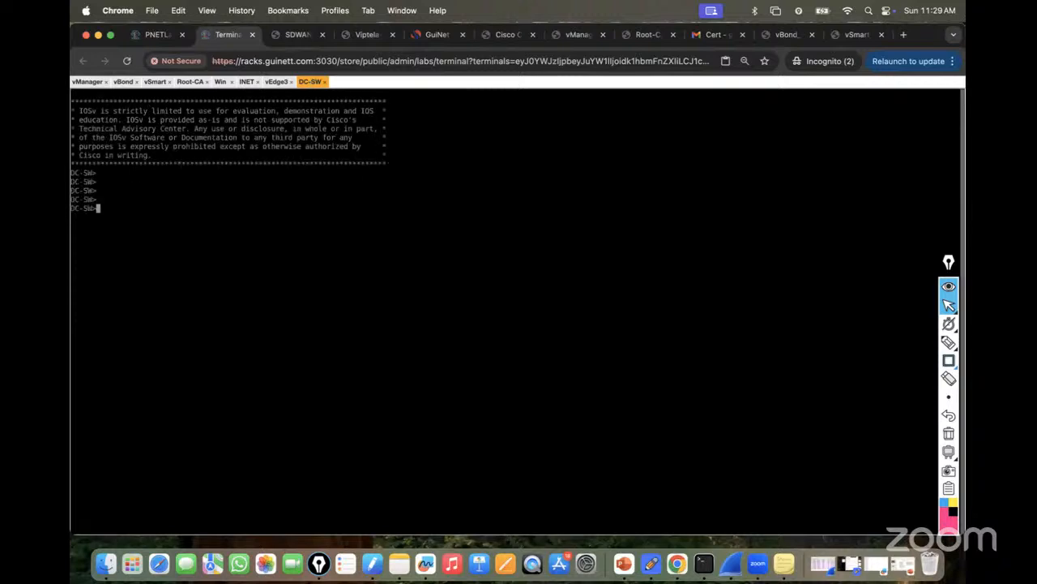
{"action": "type", "text": "en"}
{"action": "key", "text": "Return"}
{"action": "key", "text": "Return"}
{"action": "key", "text": "Return"}
{"action": "key", "text": "Return"}
{"action": "key", "text": "Return"}
{"action": "key", "text": "Return"}
{"action": "key", "text": "Return"}
{"action": "left_click", "coordinate": [156, 34]}
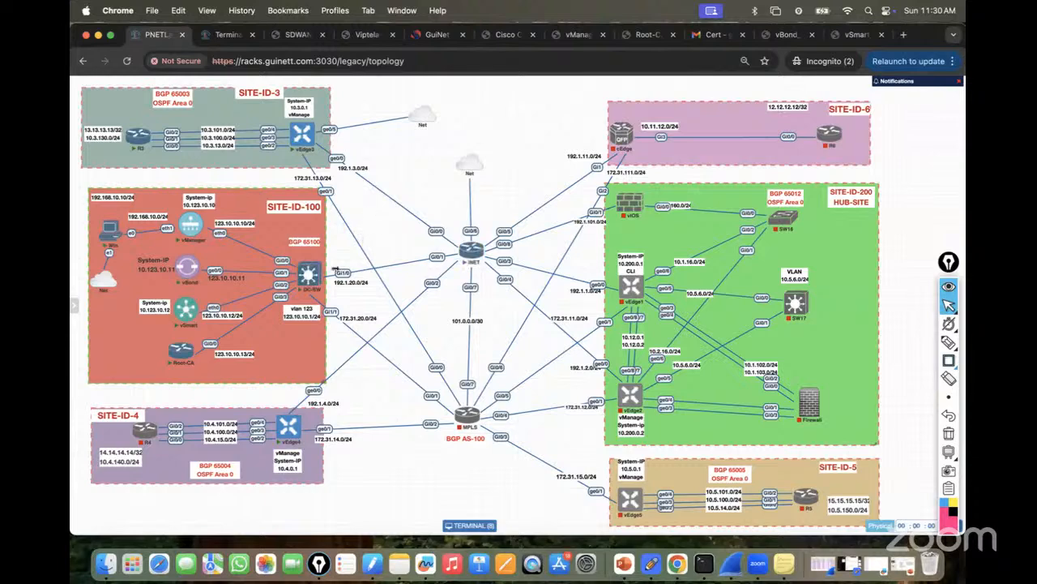
{"action": "left_click", "coordinate": [219, 35]}
{"action": "type", "text": "conf t"}
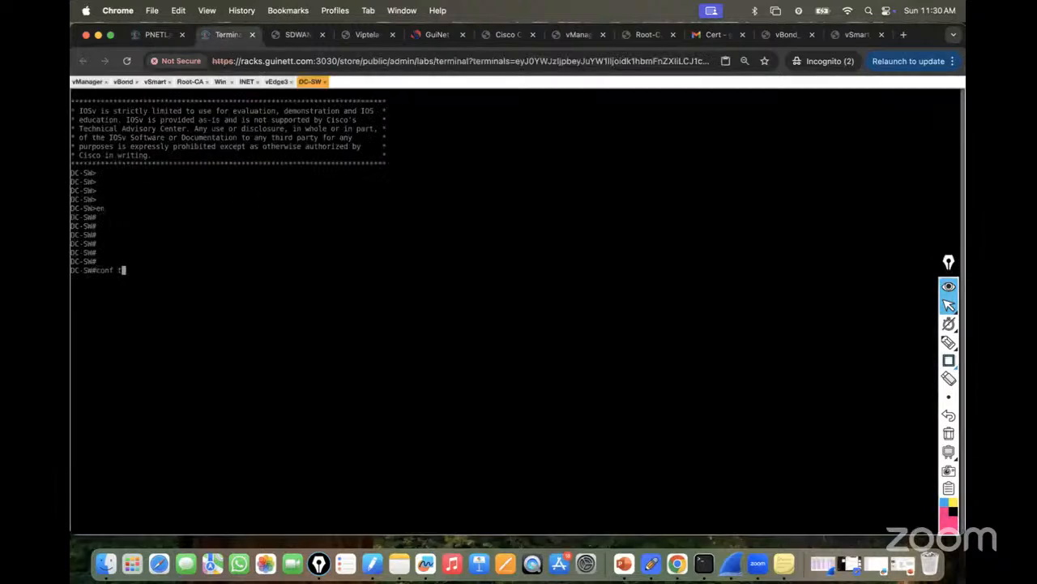
{"action": "key", "text": "Return"}
Select interface Gi1/0 and make it a routed port with no switchport.
{"action": "type", "text": "inter"}
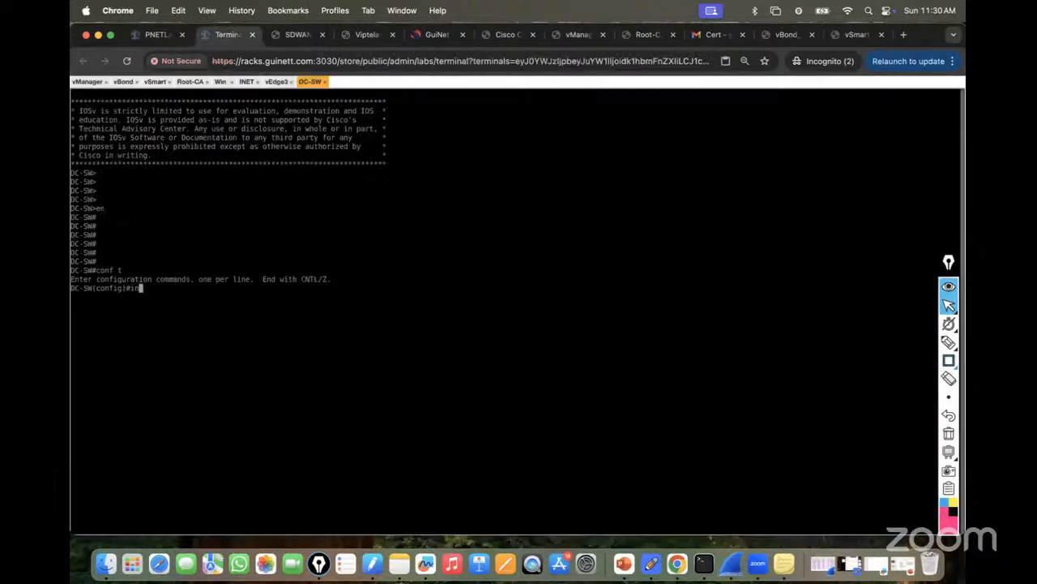
{"action": "key", "text": "Tab"}
{"action": "type", "text": "Gi"}
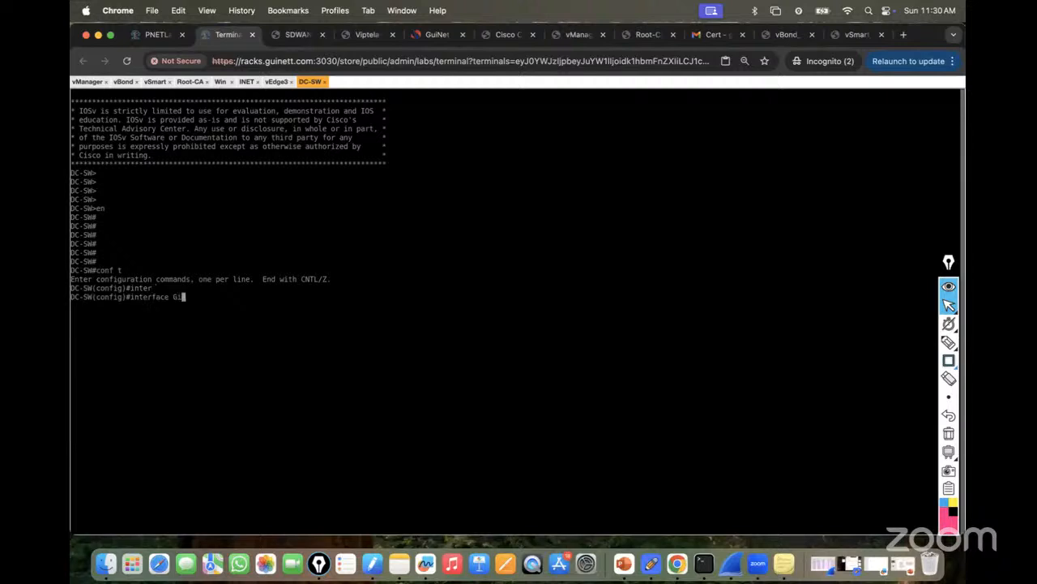
{"action": "left_click", "coordinate": [153, 33]}
{"action": "left_click", "coordinate": [219, 35]}
{"action": "type", "text": "1/0"}
{"action": "key", "text": "Return"}
{"action": "type", "text": "ip add"}
{"action": "key", "text": "Tab"}
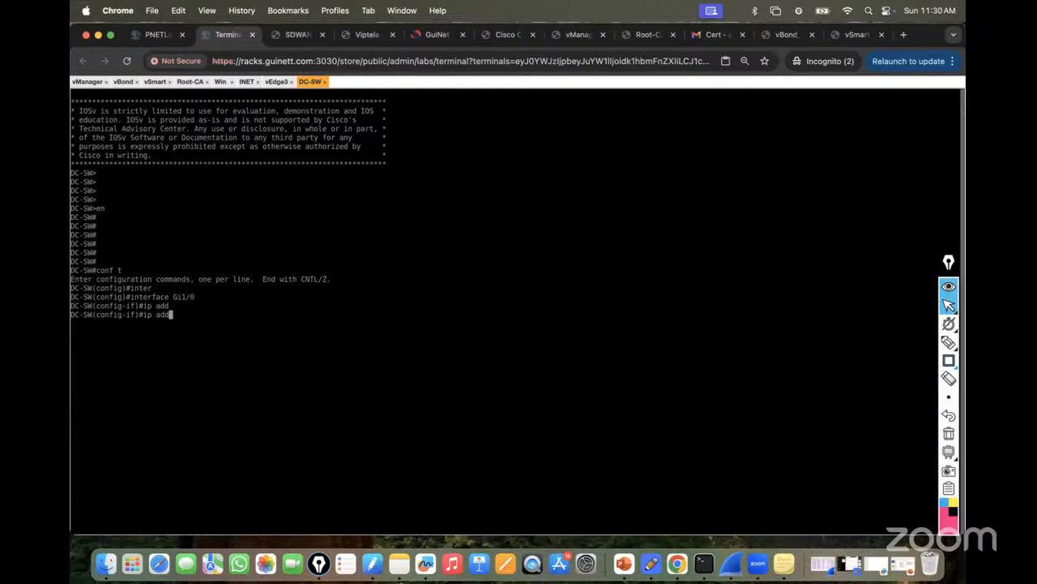
{"action": "key", "text": "BackSpace"}
{"action": "key", "text": "BackSpace"}
{"action": "key", "text": "BackSpace"}
{"action": "key", "text": "BackSpace"}
{"action": "key", "text": "BackSpace"}
{"action": "key", "text": "BackSpace"}
{"action": "type", "text": "no sw"}
{"action": "key", "text": "Tab"}
{"action": "key", "text": "Return"}
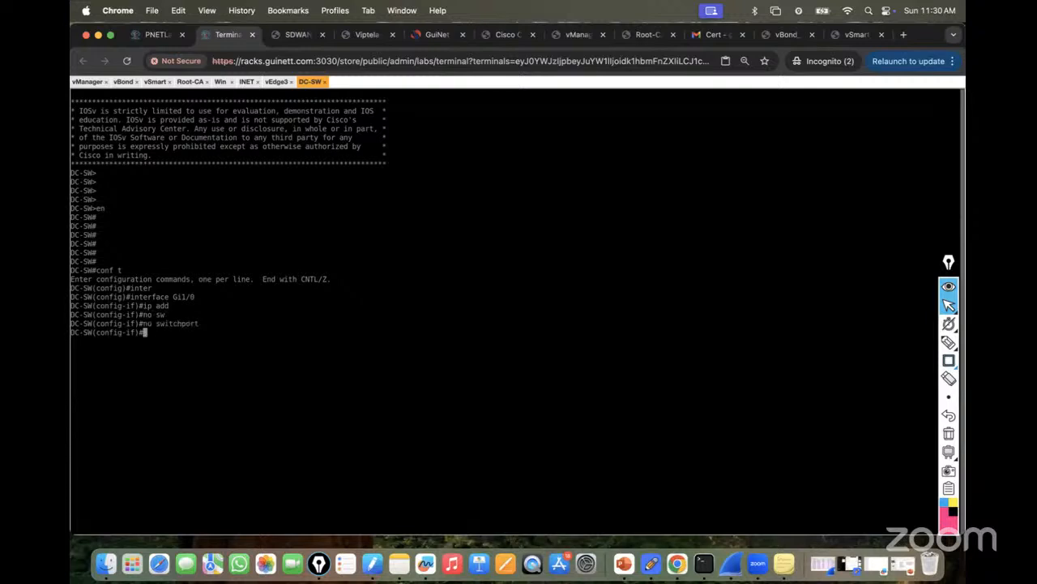
Discard the incomplete ip commands, then exit and re-enter configuration mode.
{"action": "type", "text": "ip"}
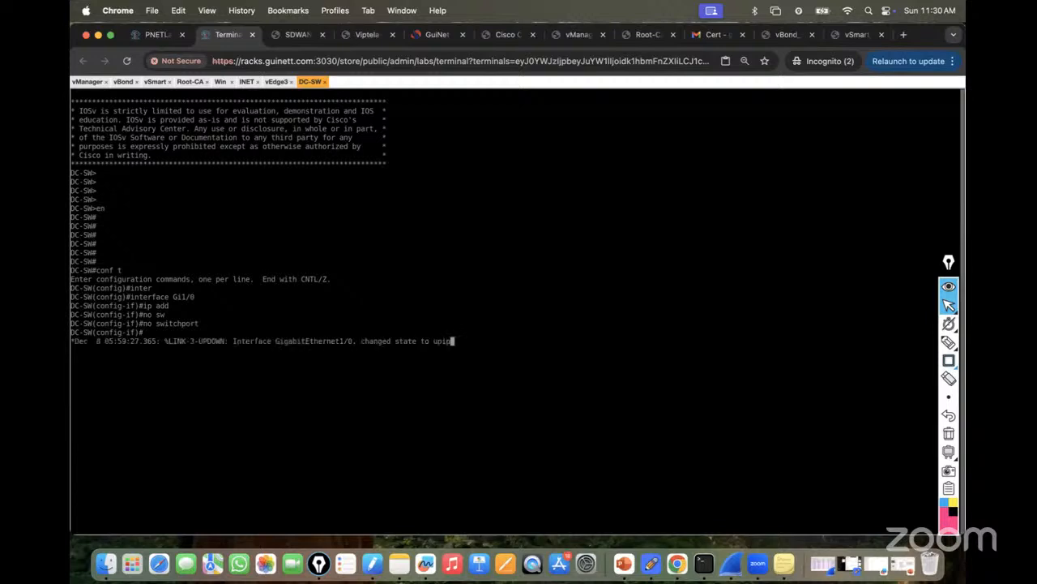
{"action": "key", "text": "Return"}
{"action": "key", "text": "Return"}
{"action": "key", "text": "Return"}
{"action": "type", "text": "ip add"}
{"action": "key", "text": "Tab"}
{"action": "key", "text": "BackSpace"}
{"action": "key", "text": "BackSpace"}
{"action": "key", "text": "BackSpace"}
{"action": "key", "text": "BackSpace"}
{"action": "key", "text": "BackSpace"}
{"action": "key", "text": "BackSpace"}
{"action": "key", "text": "BackSpace"}
{"action": "key", "text": "BackSpace"}
{"action": "key", "text": "BackSpace"}
{"action": "key", "text": "BackSpace"}
{"action": "key", "text": "BackSpace"}
{"action": "key", "text": "BackSpace"}
{"action": "key", "text": "BackSpace"}
{"action": "key", "text": "BackSpace"}
{"action": "key", "text": "BackSpace"}
{"action": "key", "text": "BackSpace"}
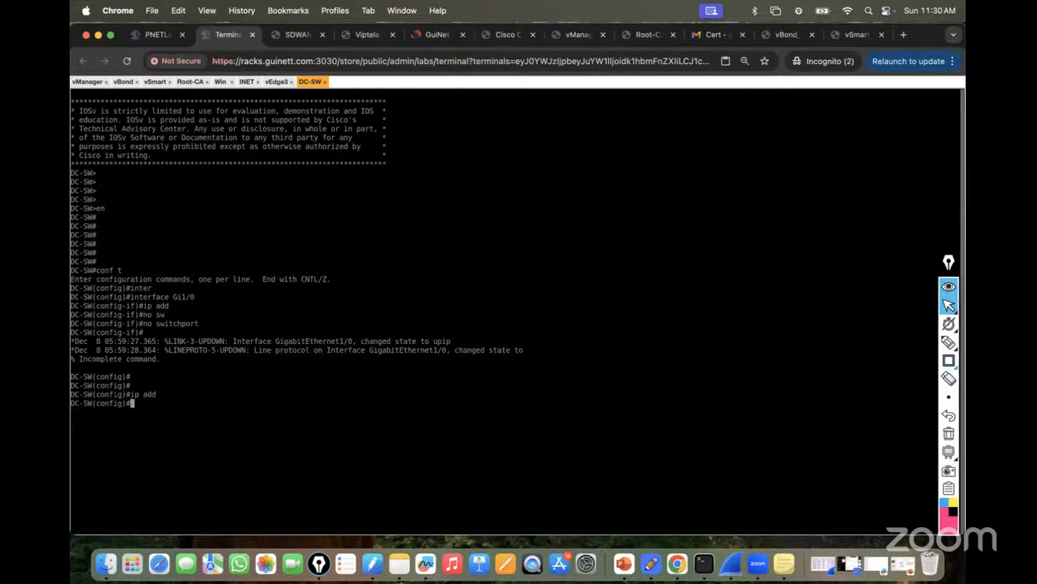
{"action": "key", "text": "Return"}
{"action": "key", "text": "Return"}
{"action": "key", "text": "Return"}
{"action": "key", "text": "Return"}
{"action": "type", "text": "exit"}
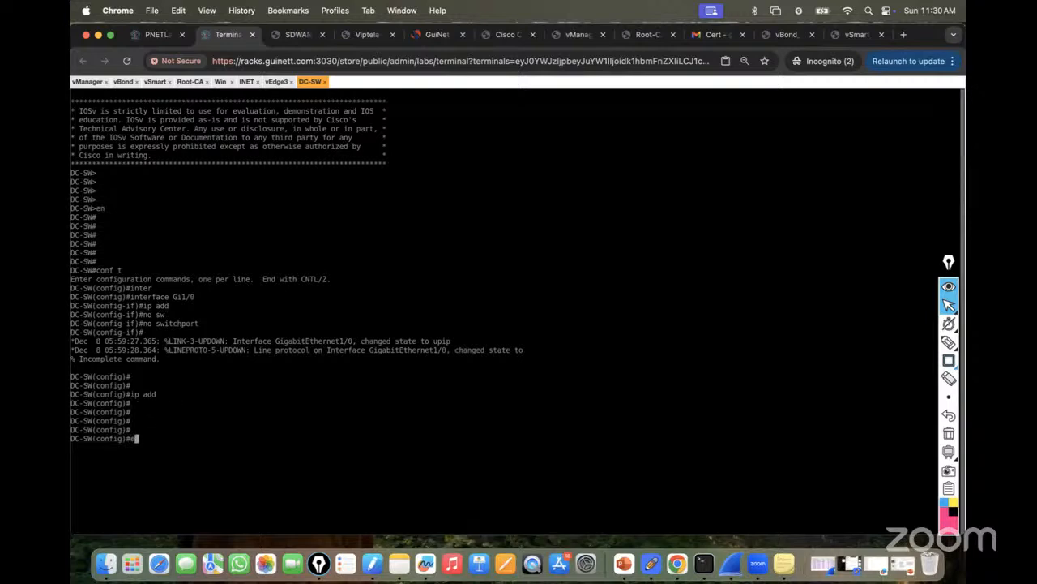
{"action": "key", "text": "Return"}
{"action": "key", "text": "Return"}
{"action": "key", "text": "Return"}
{"action": "key", "text": "Return"}
{"action": "type", "text": "conf t"}
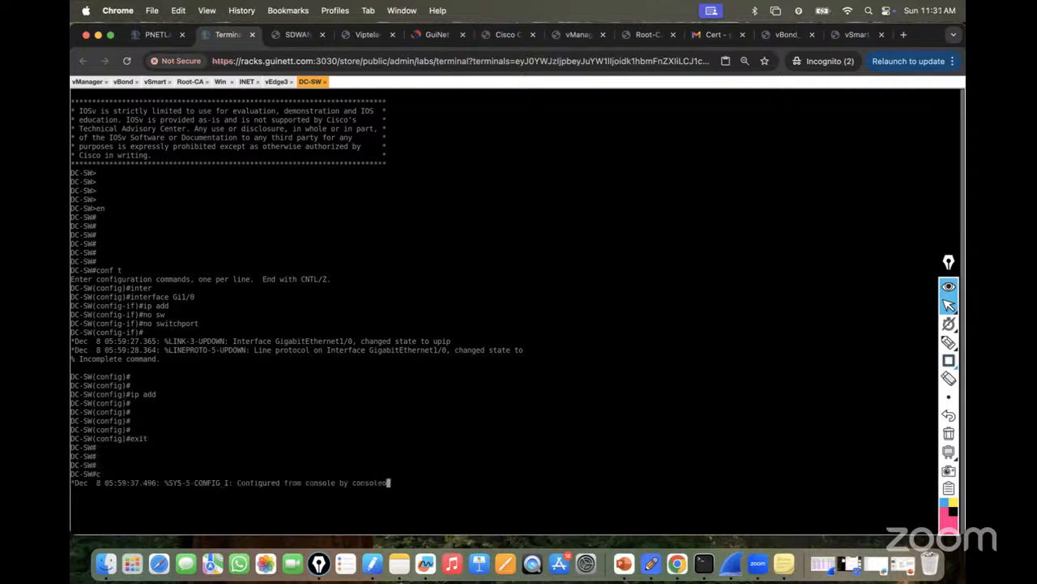
{"action": "key", "text": "Return"}
{"action": "key", "text": "Return"}
{"action": "key", "text": "Return"}
{"action": "key", "text": "Return"}
Give Gi1/0 the address 192.1.20.2 255.255.255.0 and enable it with no shutdown.
{"action": "type", "text": "int "}
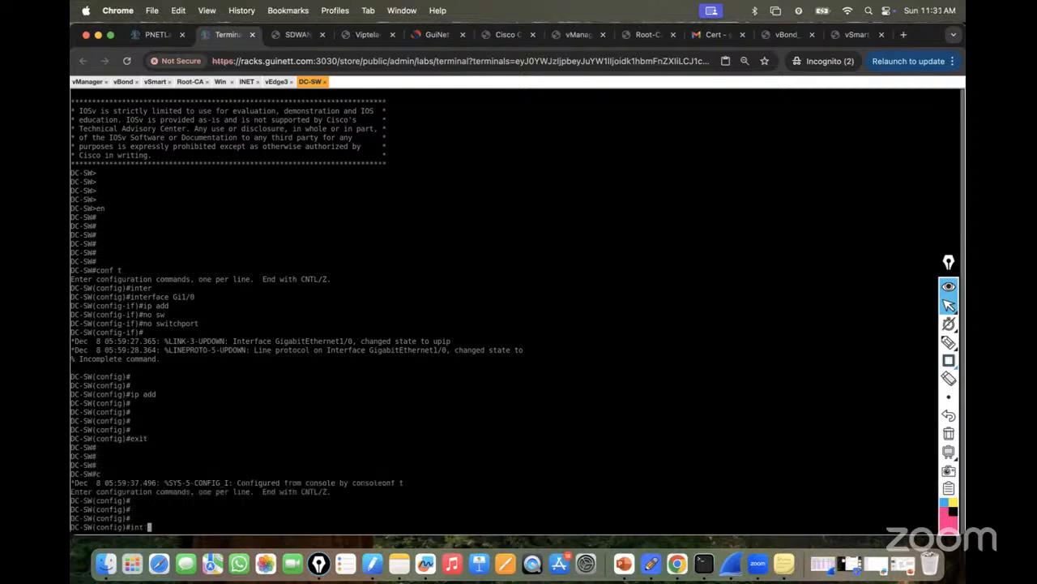
{"action": "type", "text": "g"}
{"action": "type", "text": "i1/0"}
{"action": "key", "text": "Return"}
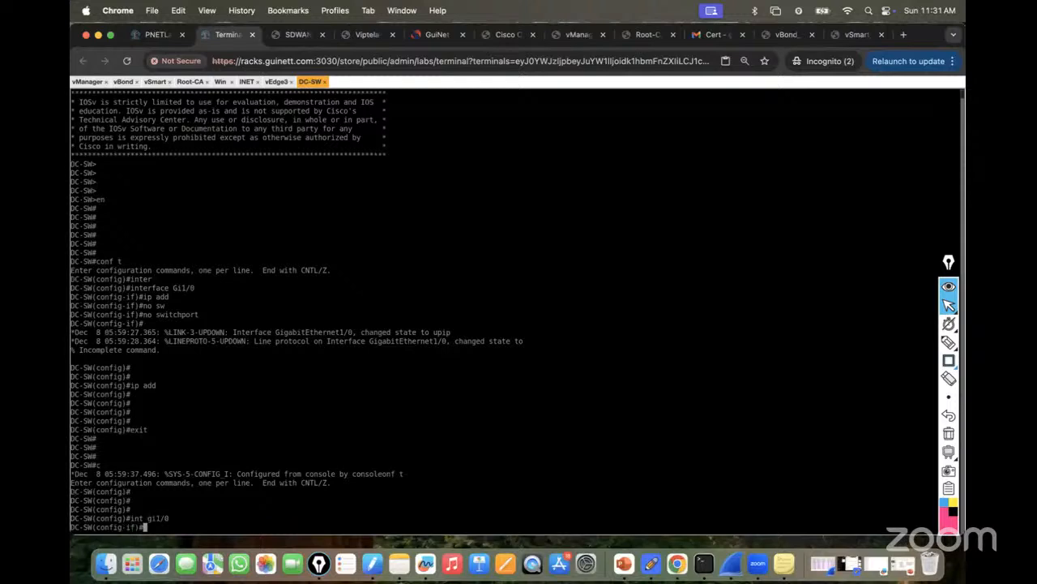
{"action": "type", "text": "ip add"}
{"action": "key", "text": "Tab"}
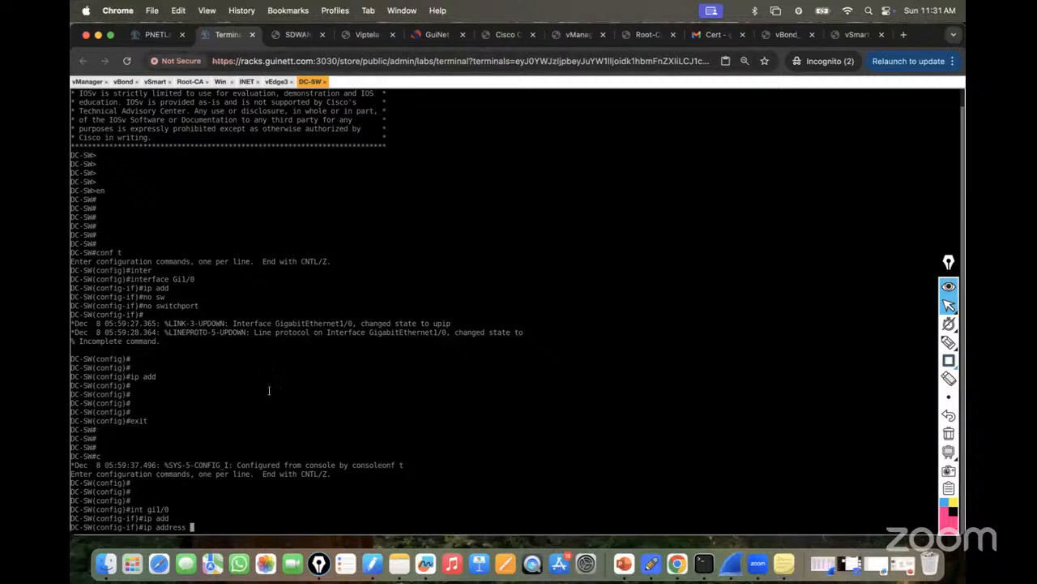
{"action": "type", "text": "192.1.20.2 255.255.255.0"}
{"action": "key", "text": "Return"}
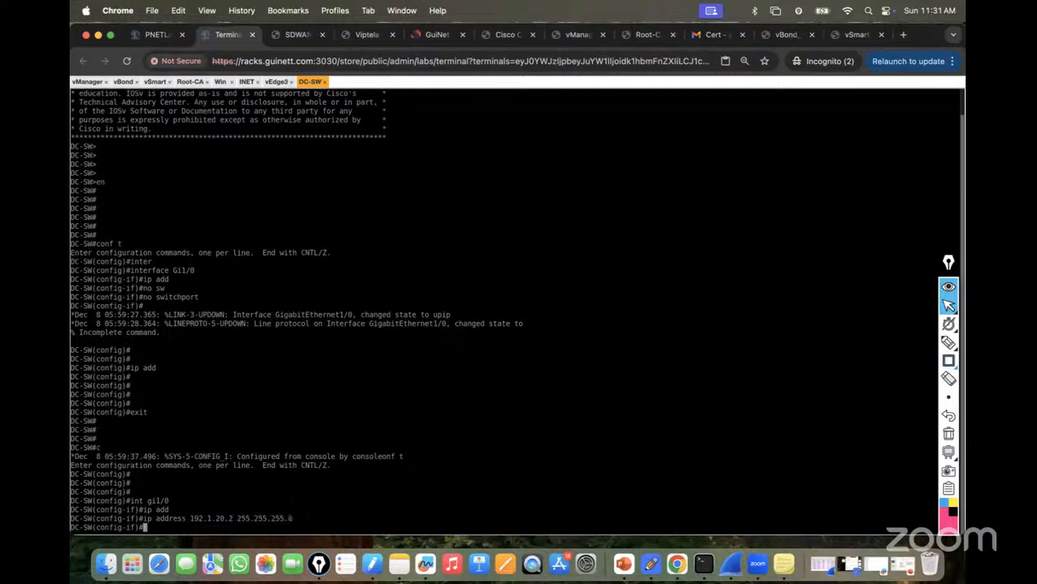
{"action": "type", "text": "no sh"}
{"action": "key", "text": "Tab"}
{"action": "key", "text": "Return"}
{"action": "key", "text": "Return"}
{"action": "key", "text": "Return"}
{"action": "key", "text": "Return"}
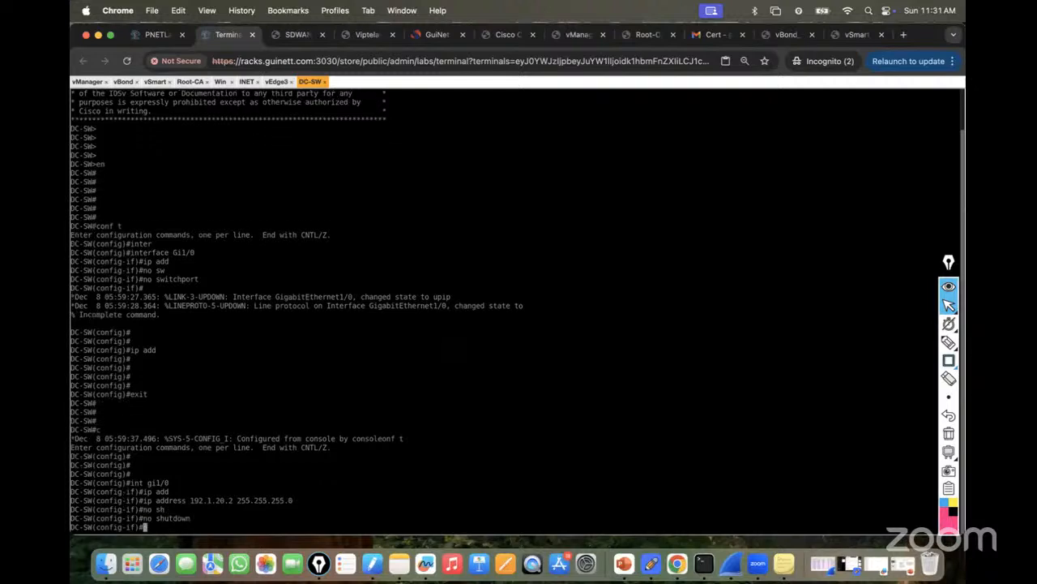
Ping INET at 192.1.20.1 from DC-SW and save the configuration with do wr.
{"action": "type", "text": "do ping 192.1"}
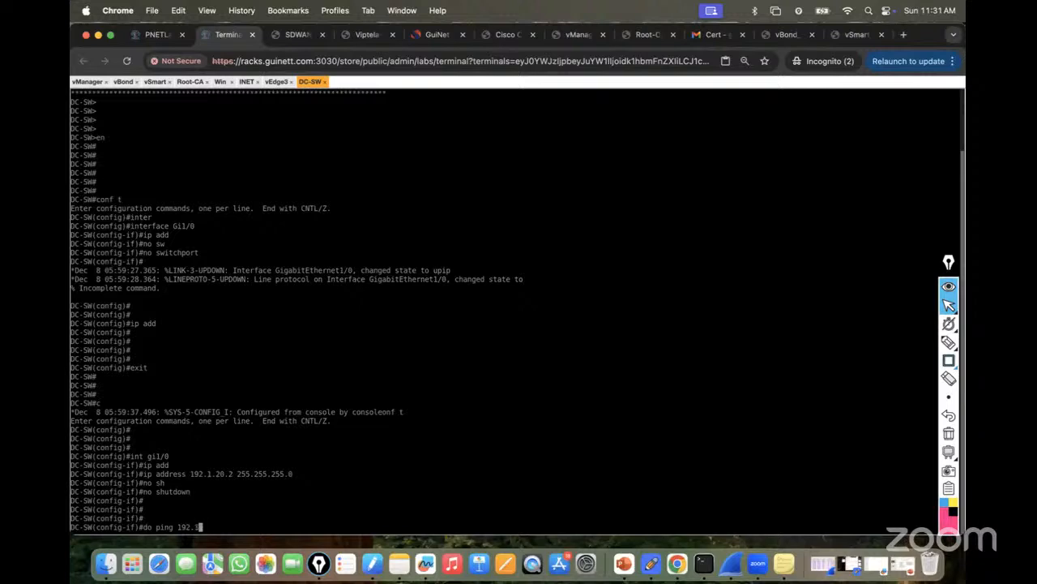
{"action": "type", "text": "20.1"}
{"action": "key", "text": "Return"}
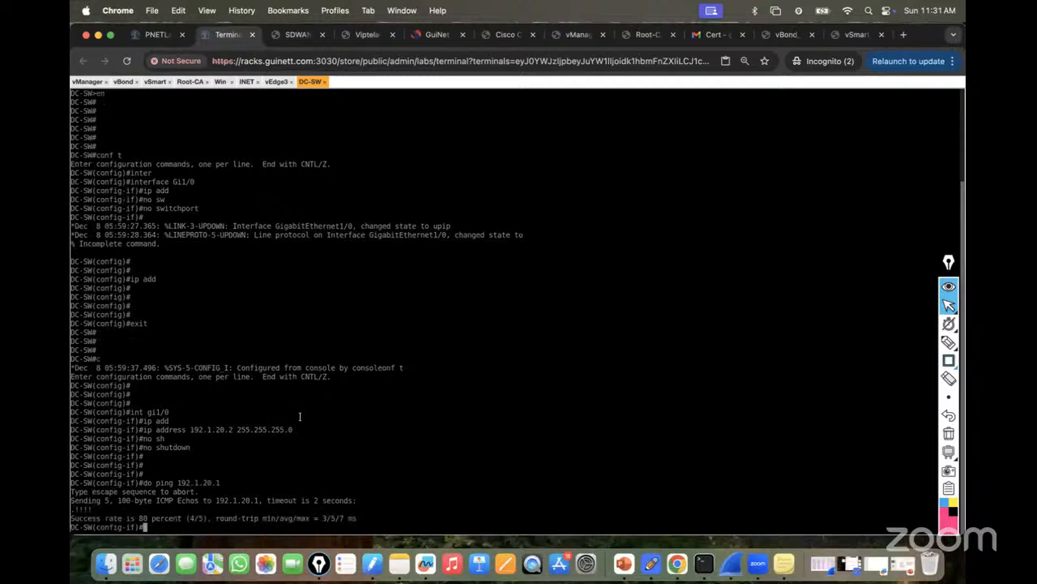
{"action": "type", "text": "do wr"}
{"action": "key", "text": "Return"}
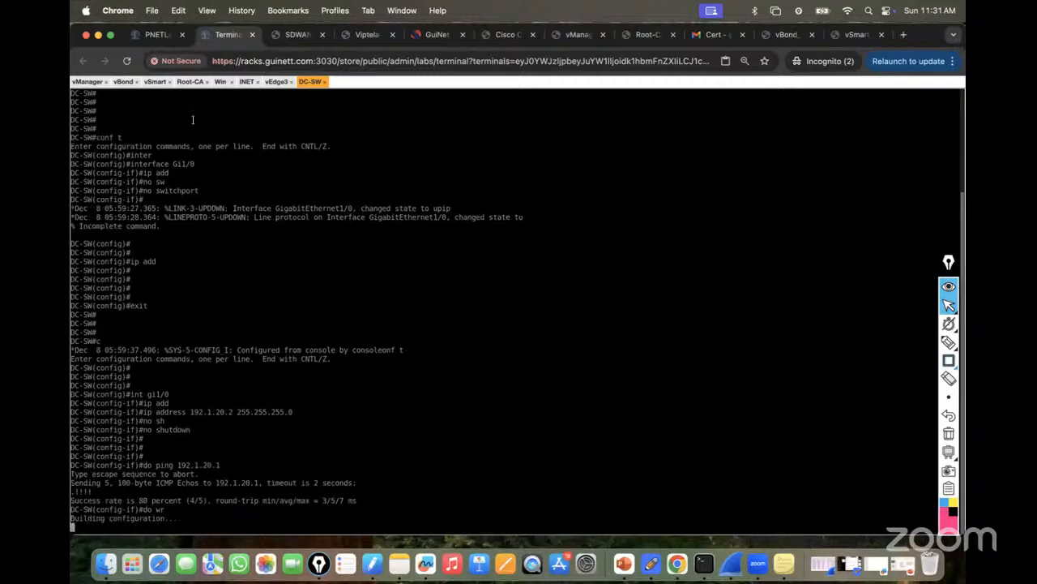
{"action": "left_click", "coordinate": [157, 35]}
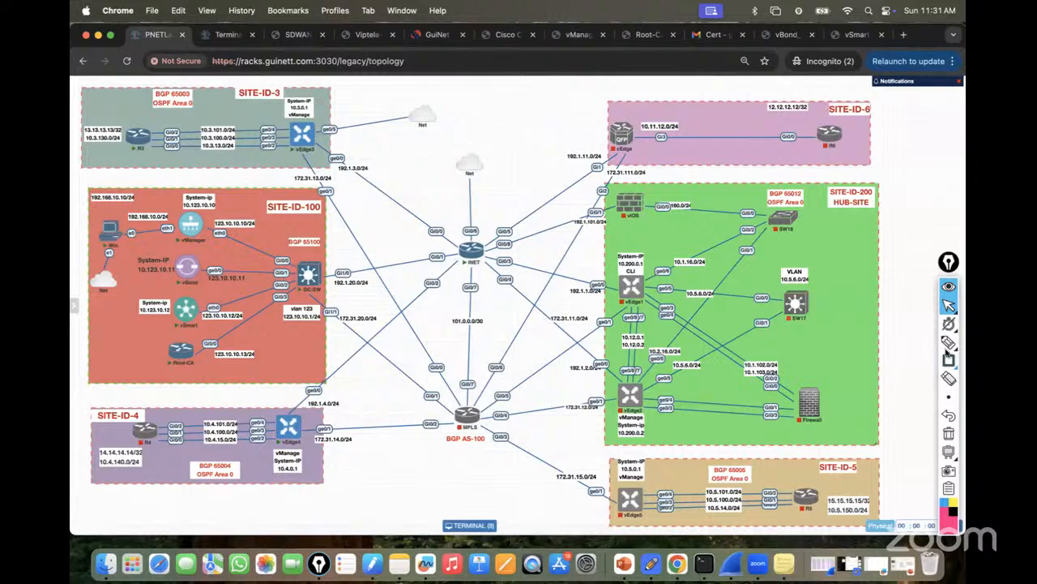
{"action": "mouse_move", "coordinate": [945, 348]}
{"action": "left_click", "coordinate": [892, 346]}
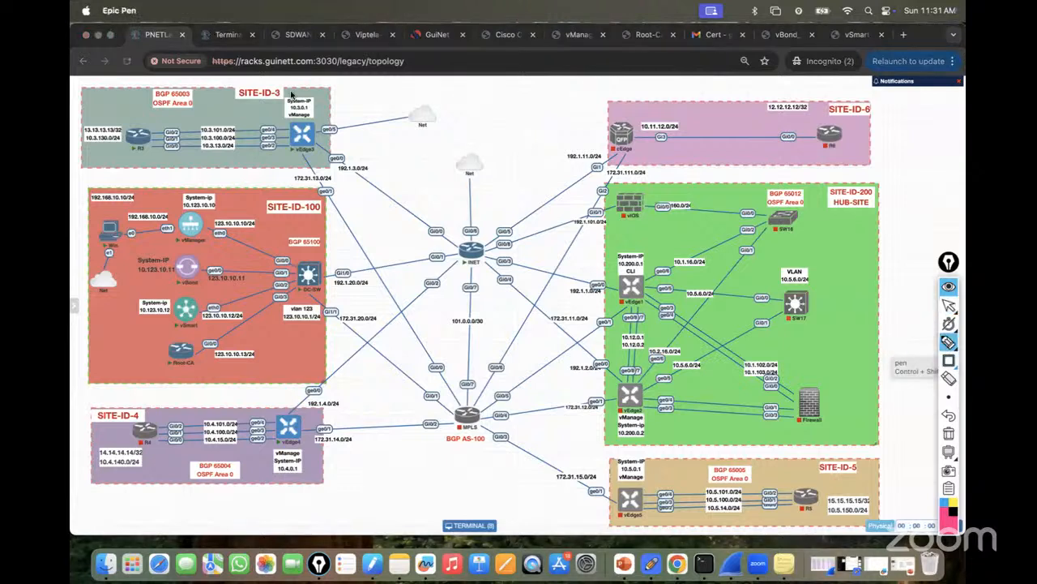
{"action": "mouse_move", "coordinate": [350, 165]}
{"action": "left_mouse_down"}
{"action": "mouse_move", "coordinate": [333, 163]}
{"action": "mouse_move", "coordinate": [378, 154]}
{"action": "left_mouse_up"}
{"action": "left_click_drag", "start_coordinate": [388, 147], "coordinate": [437, 144]}
{"action": "mouse_move", "coordinate": [429, 231]}
{"action": "left_mouse_down"}
{"action": "mouse_move", "coordinate": [442, 201]}
{"action": "mouse_move", "coordinate": [494, 192]}
{"action": "left_mouse_up"}
{"action": "left_click", "coordinate": [465, 194]}
{"action": "left_click", "coordinate": [474, 194]}
{"action": "left_click", "coordinate": [487, 193]}
{"action": "mouse_move", "coordinate": [328, 155]}
{"action": "left_mouse_down"}
{"action": "mouse_move", "coordinate": [421, 230]}
{"action": "mouse_move", "coordinate": [458, 242]}
{"action": "left_mouse_up"}
{"action": "mouse_move", "coordinate": [327, 278]}
{"action": "left_mouse_down"}
{"action": "mouse_move", "coordinate": [347, 299]}
{"action": "mouse_move", "coordinate": [364, 295]}
{"action": "left_mouse_up"}
{"action": "mouse_move", "coordinate": [420, 262]}
{"action": "left_mouse_down"}
{"action": "mouse_move", "coordinate": [446, 257]}
{"action": "mouse_move", "coordinate": [341, 274]}
{"action": "left_mouse_up"}
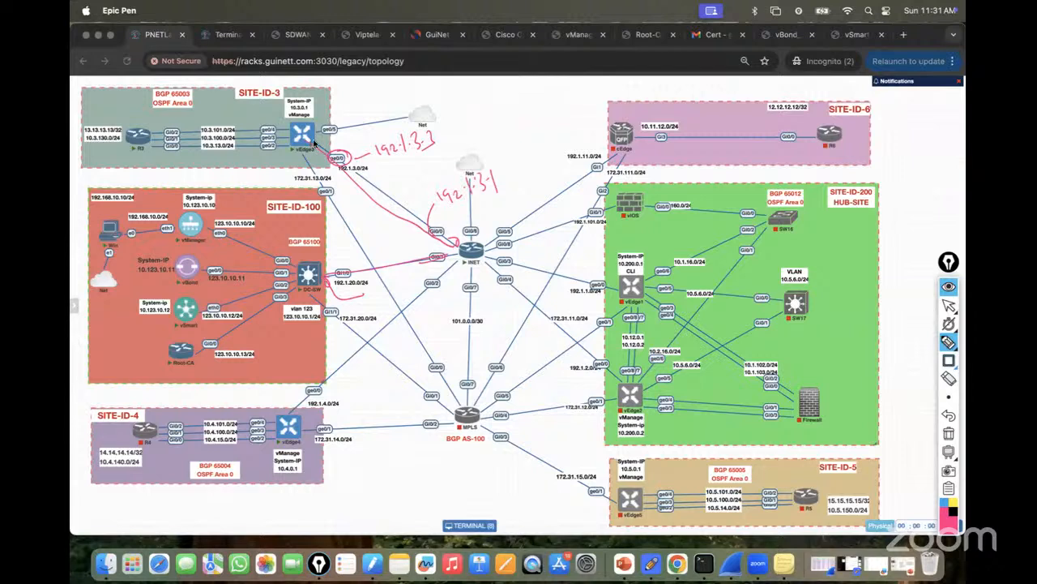
{"action": "left_click_drag", "start_coordinate": [318, 153], "coordinate": [458, 244]}
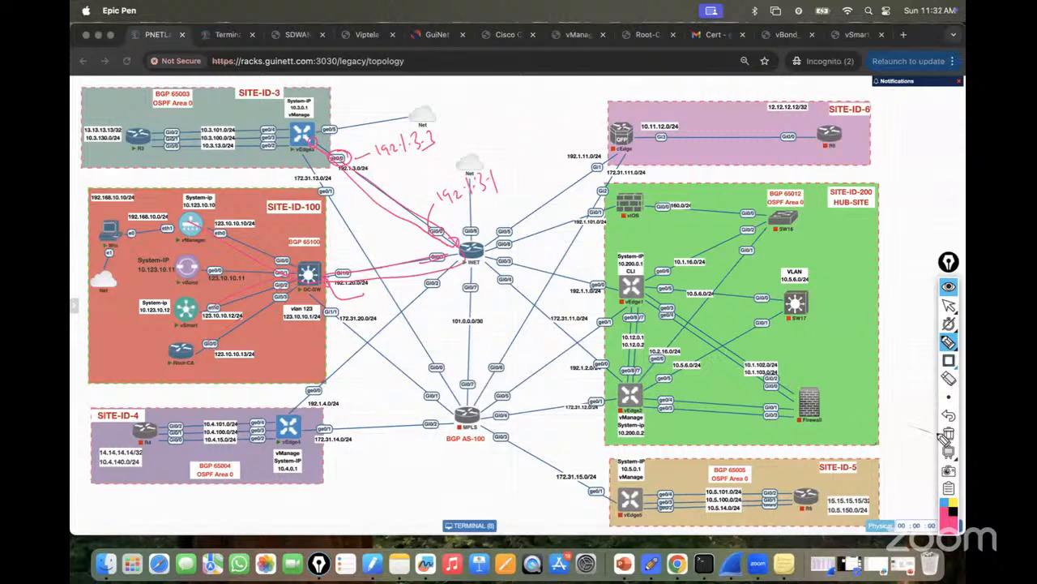
{"action": "left_click", "coordinate": [949, 434]}
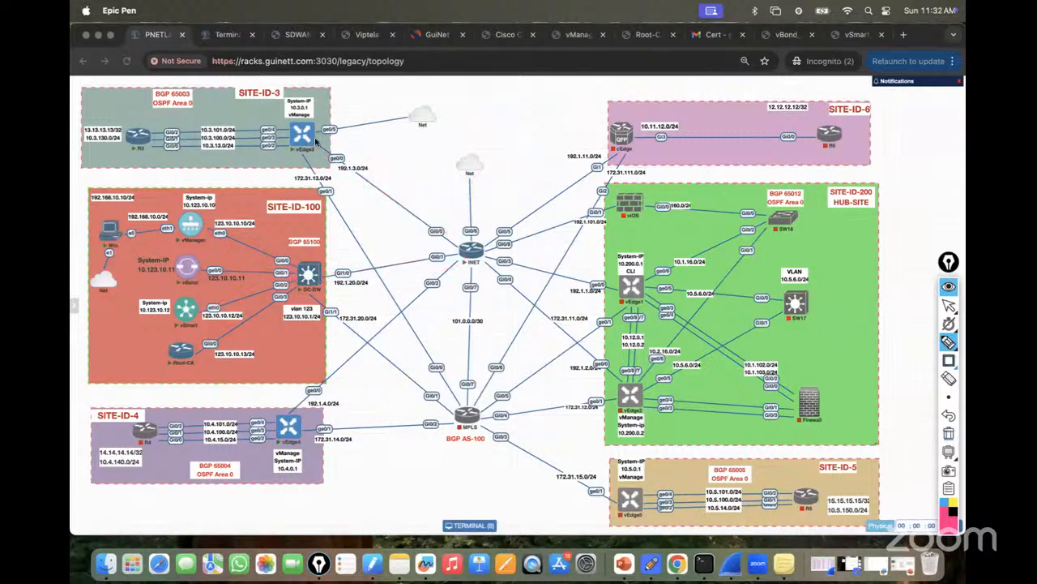
Sketch the vEdge3–INET–DC-SW path and write 0.0.0.0/0 beside vEdge3's link.
{"action": "mouse_move", "coordinate": [328, 154]}
{"action": "left_mouse_down"}
{"action": "mouse_move", "coordinate": [468, 252]}
{"action": "mouse_move", "coordinate": [334, 281]}
{"action": "left_mouse_up"}
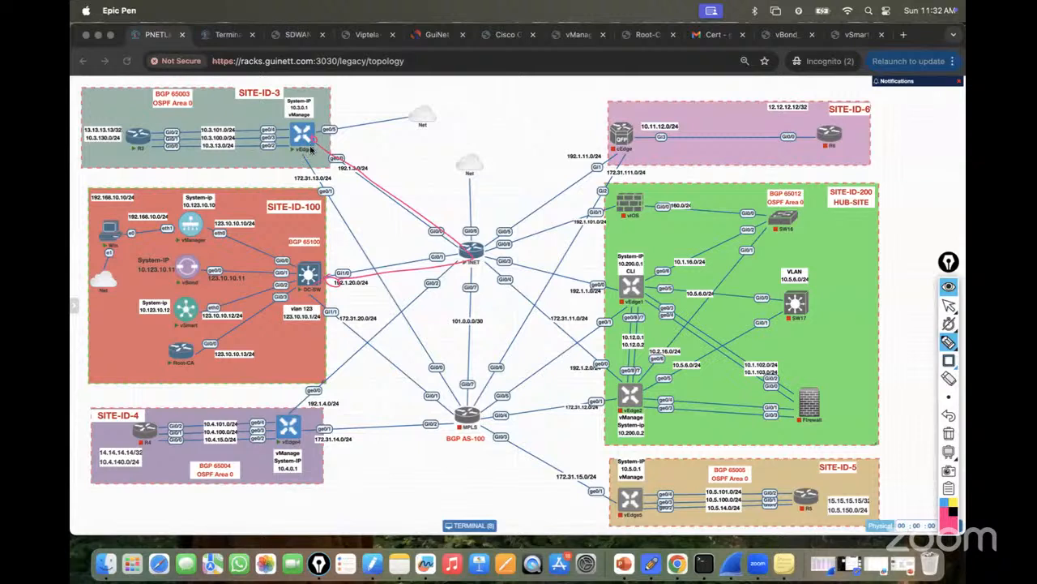
{"action": "left_click_drag", "start_coordinate": [313, 137], "coordinate": [356, 127]}
{"action": "mouse_move", "coordinate": [351, 137]}
{"action": "left_mouse_down"}
{"action": "mouse_move", "coordinate": [384, 148]}
{"action": "mouse_move", "coordinate": [394, 134]}
{"action": "mouse_move", "coordinate": [405, 150]}
{"action": "mouse_move", "coordinate": [409, 138]}
{"action": "left_mouse_up"}
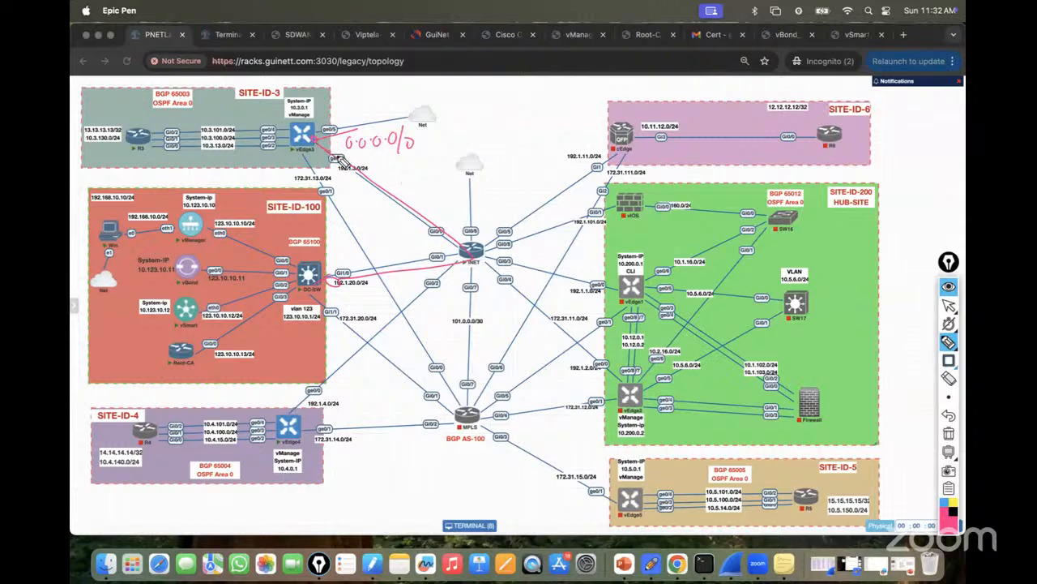
{"action": "left_click_drag", "start_coordinate": [389, 192], "coordinate": [474, 255]}
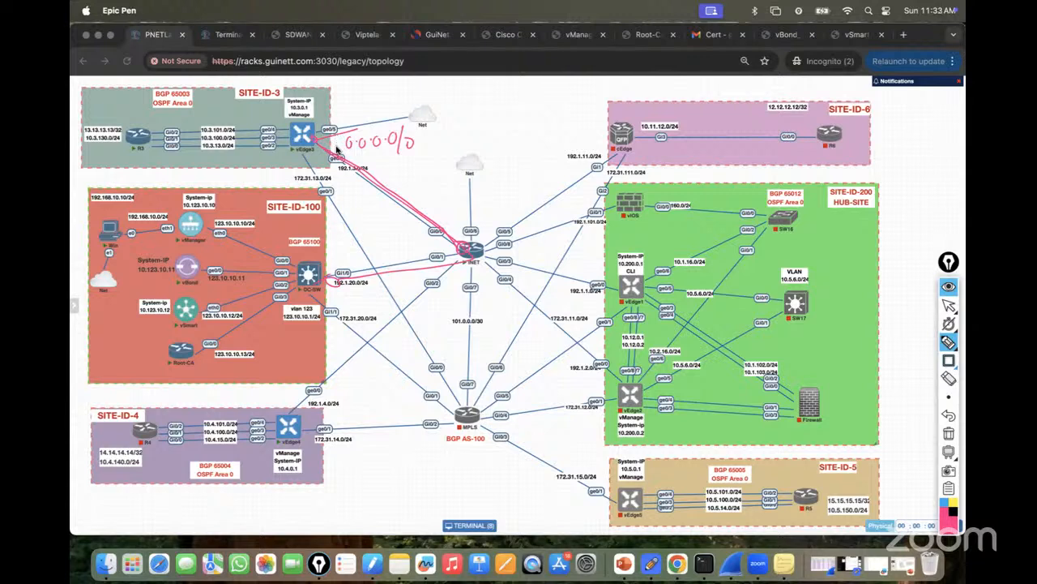
{"action": "left_click", "coordinate": [950, 307]}
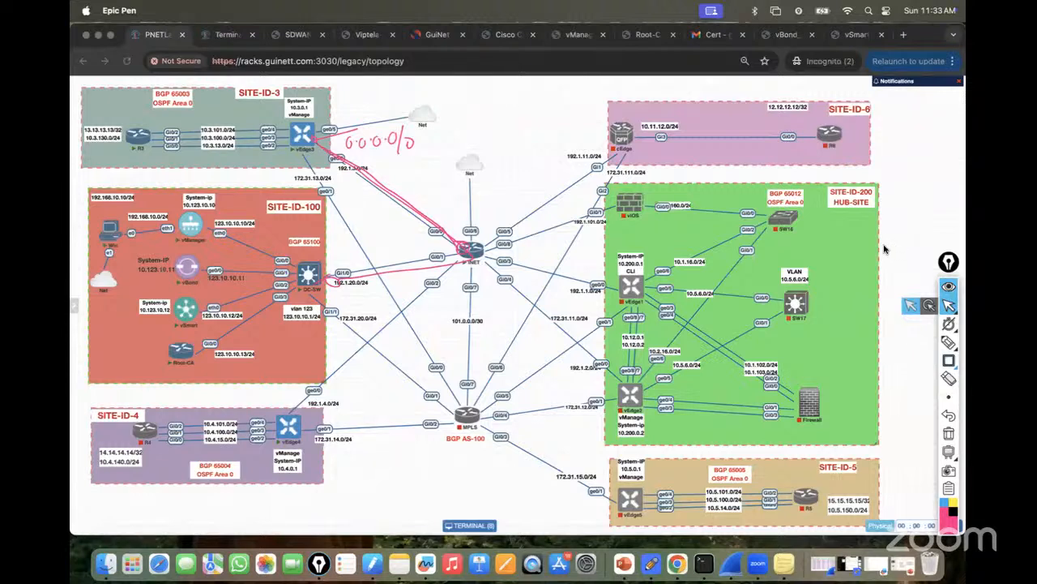
{"action": "left_click", "coordinate": [227, 34]}
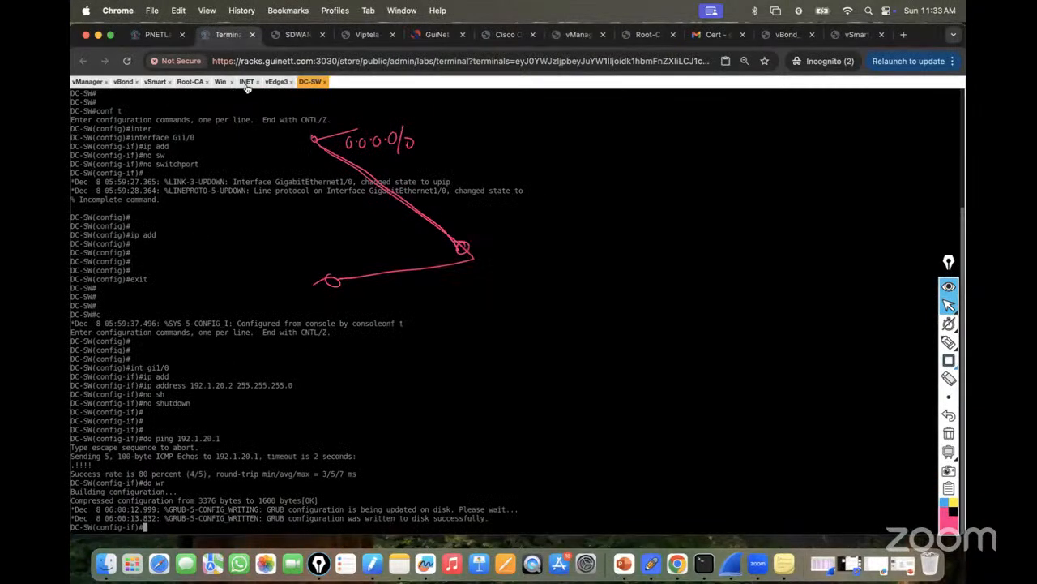
In vEdge3's VPN 0, add ip route 0.0.0.0/0 192.1.3.1 and commit it, with console font size 14.
{"action": "left_click", "coordinate": [275, 82]}
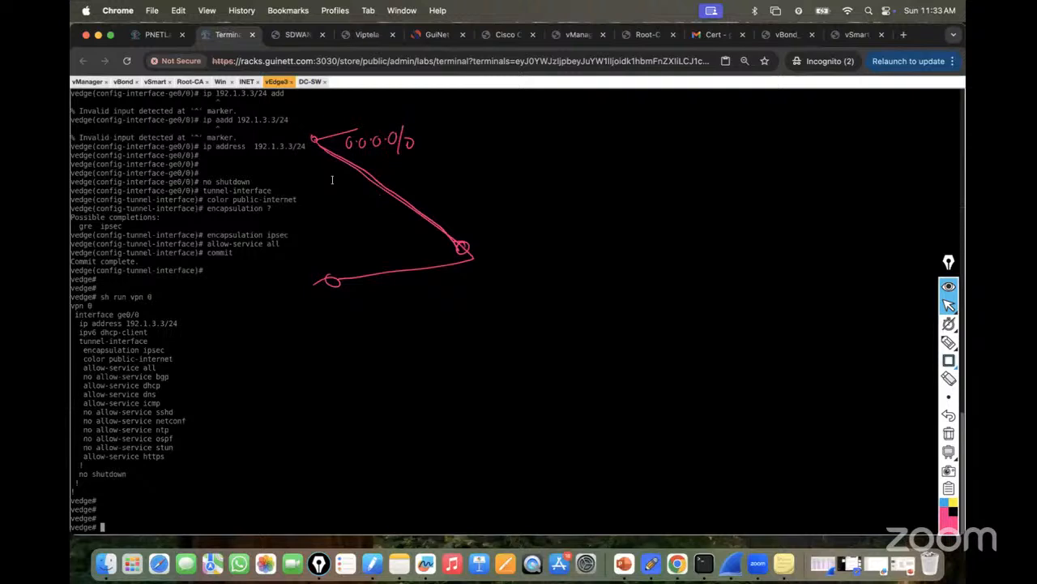
{"action": "type", "text": "conf t"}
{"action": "key", "text": "Return"}
{"action": "key", "text": "Return"}
{"action": "key", "text": "Return"}
{"action": "type", "text": "vpn "}
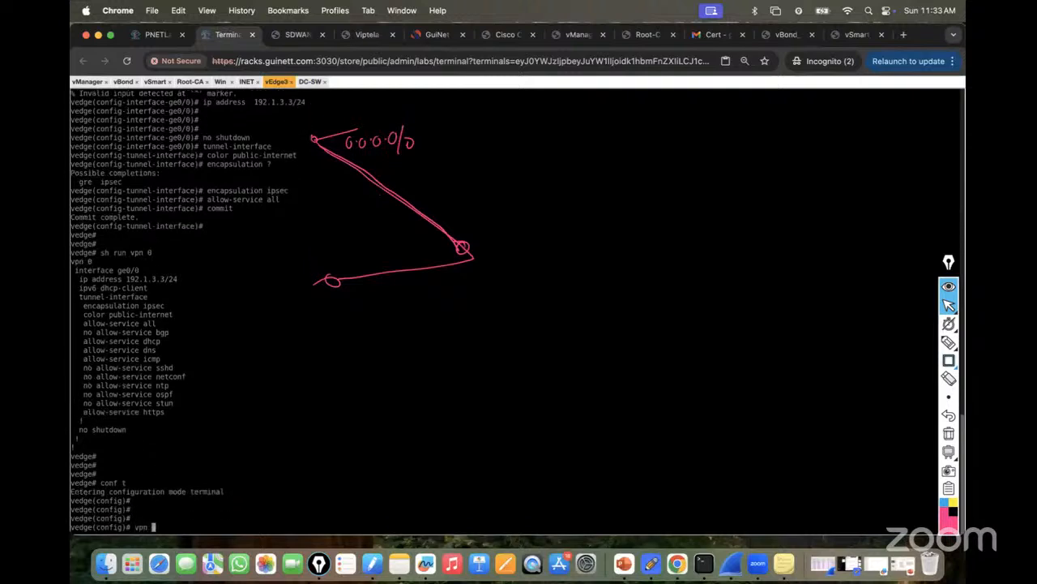
{"action": "type", "text": "0"}
{"action": "key", "text": "Return"}
{"action": "key", "text": "Return"}
{"action": "key", "text": "Return"}
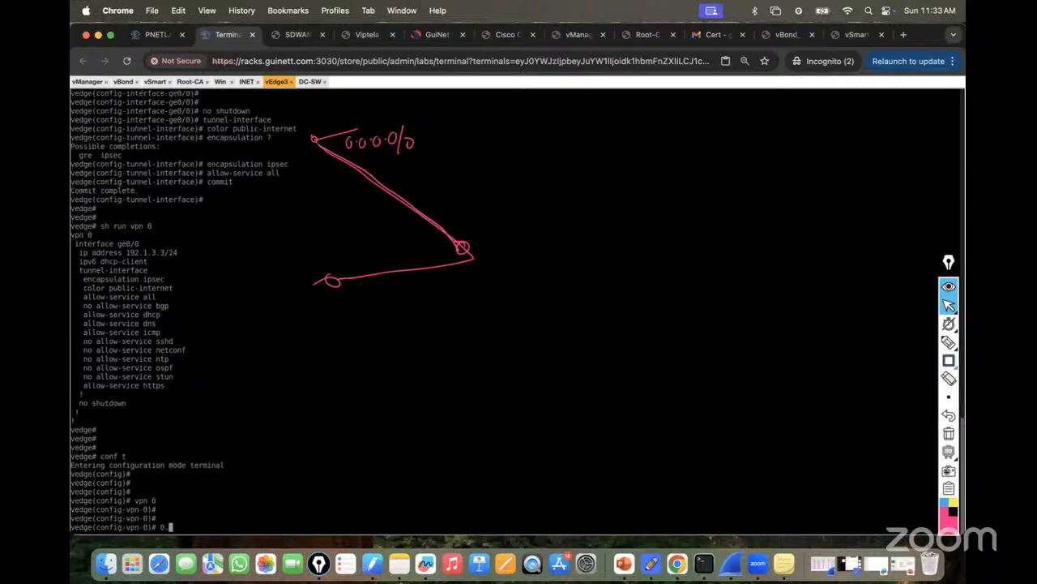
{"action": "type", "text": "ip ro"}
{"action": "key", "text": "ctrl+alt+shift"}
{"action": "left_click", "coordinate": [143, 312]}
{"action": "left_click", "coordinate": [147, 327]}
{"action": "key", "text": "ctrl+alt+shift"}
{"action": "type", "text": "ute 0.0.0.0"}
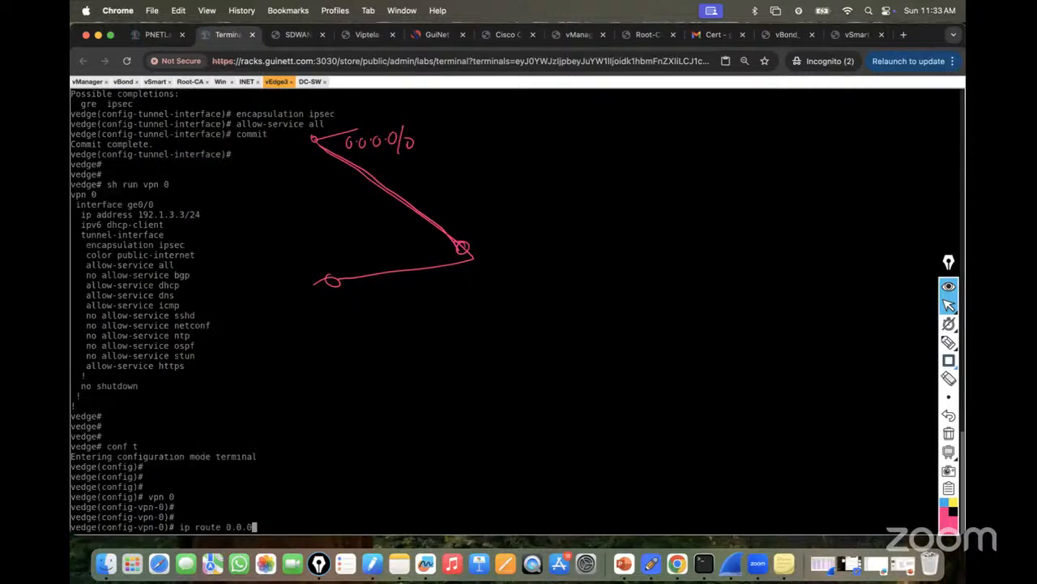
{"action": "type", "text": "/0 192.1.3.1"}
{"action": "key", "text": "Return"}
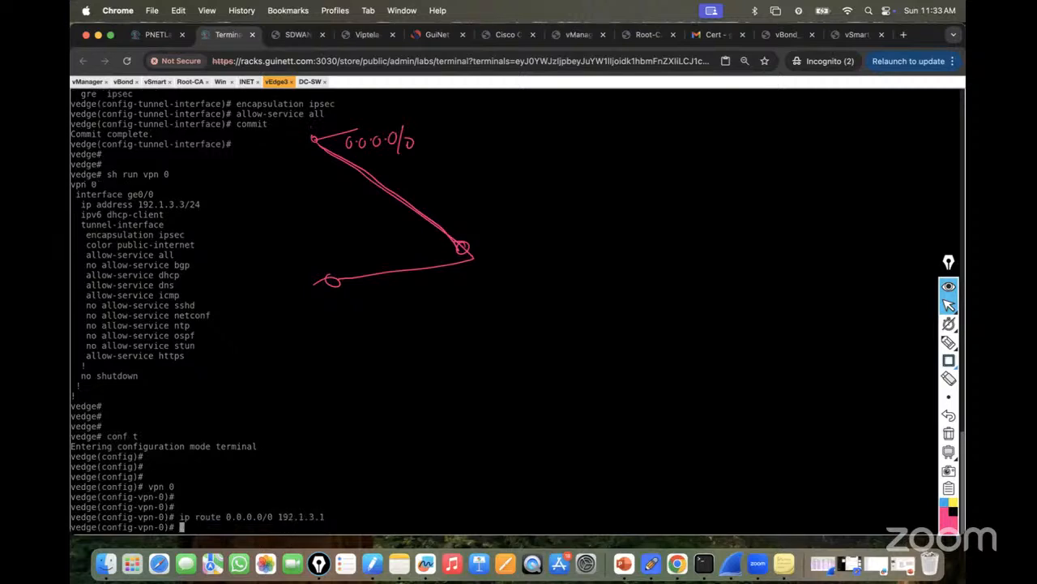
{"action": "type", "text": "commit"}
{"action": "key", "text": "Return"}
{"action": "key", "text": "Return"}
{"action": "key", "text": "Return"}
{"action": "key", "text": "Return"}
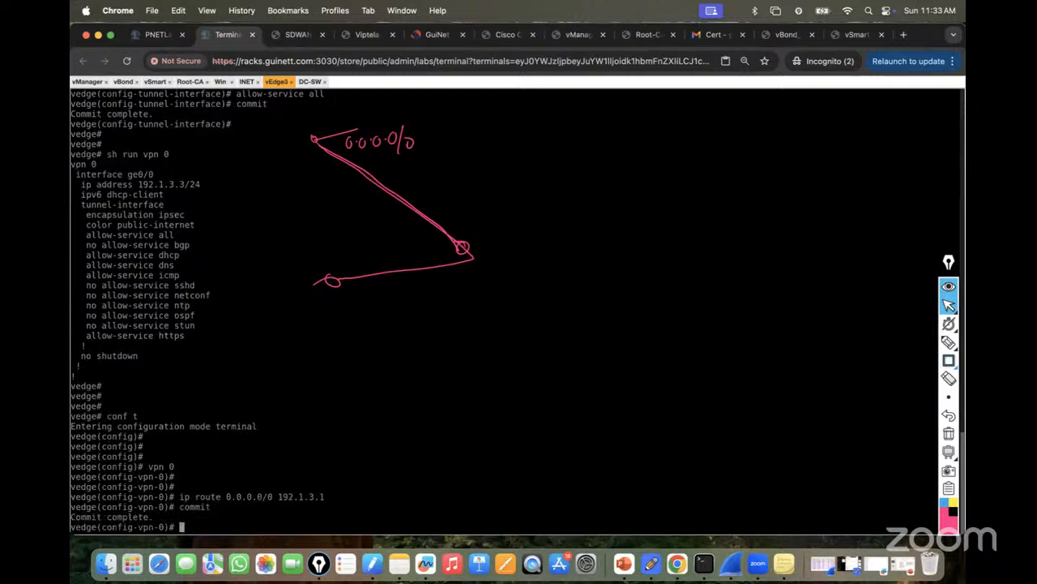
Show the VPN 0 running config and routing table to verify the default route.
{"action": "key", "text": "ctrl+z"}
{"action": "key", "text": "Return"}
{"action": "type", "text": "sh run vpn 0"}
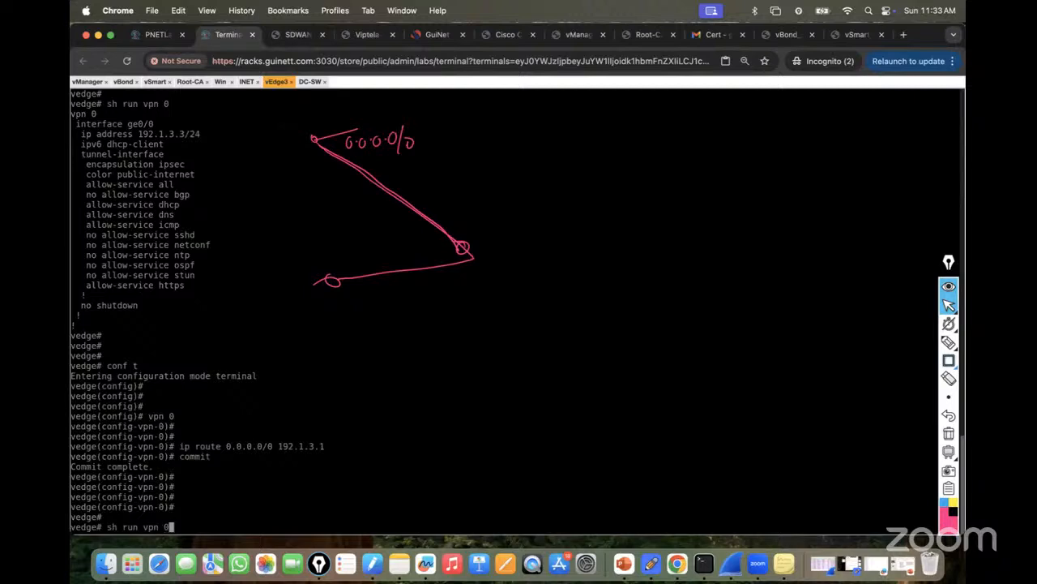
{"action": "key", "text": "Return"}
{"action": "type", "text": "sh ip "}
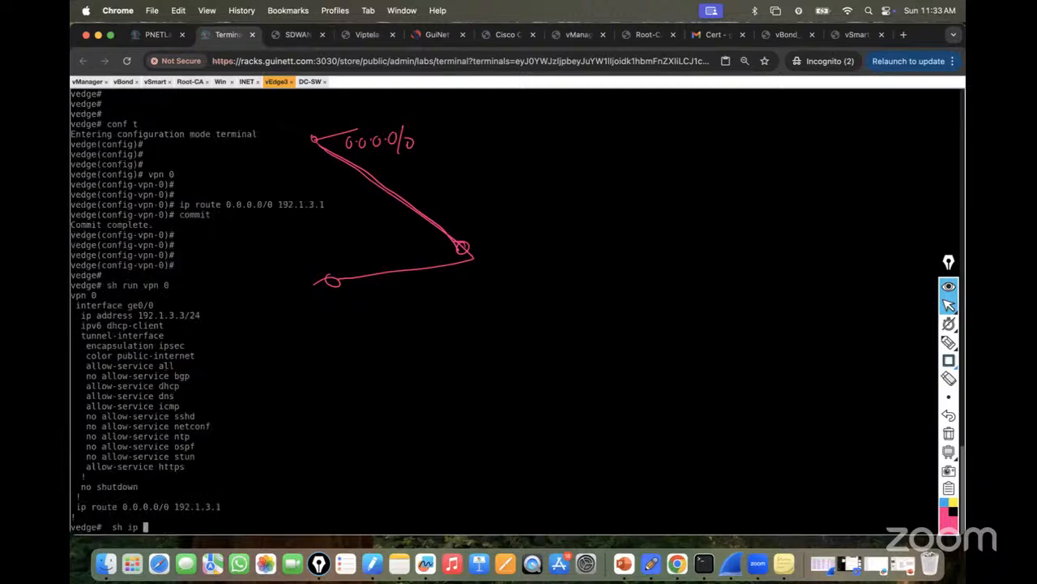
{"action": "type", "text": "route"}
{"action": "key", "text": "Return"}
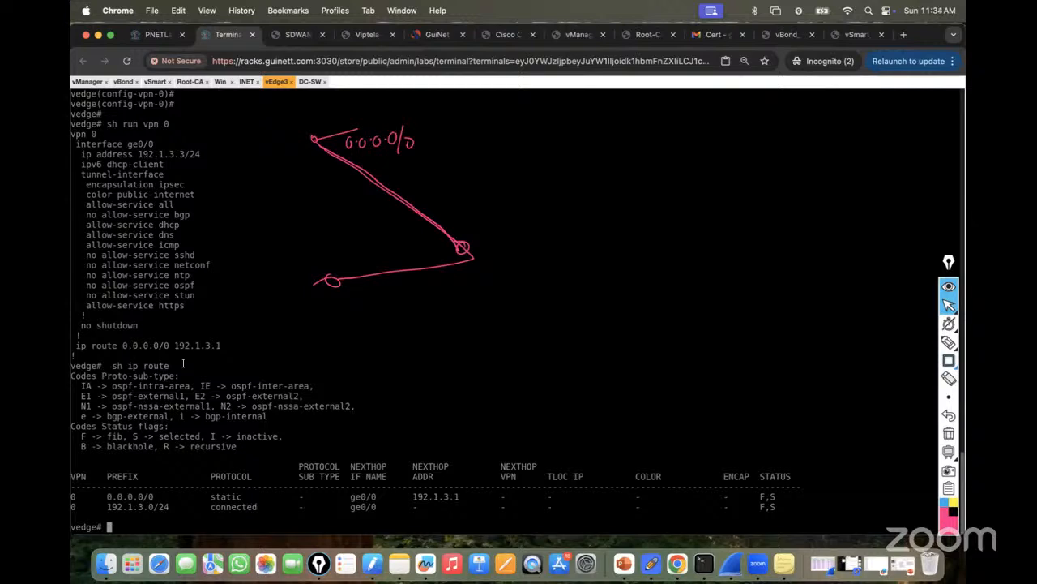
{"action": "left_click", "coordinate": [948, 434]}
{"action": "left_click", "coordinate": [949, 306]}
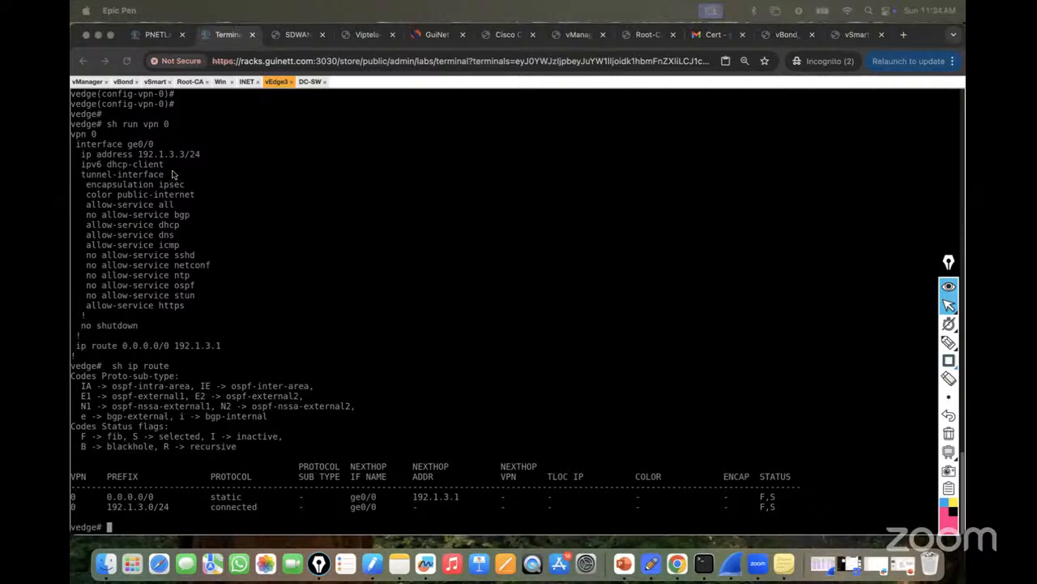
{"action": "left_click", "coordinate": [158, 35]}
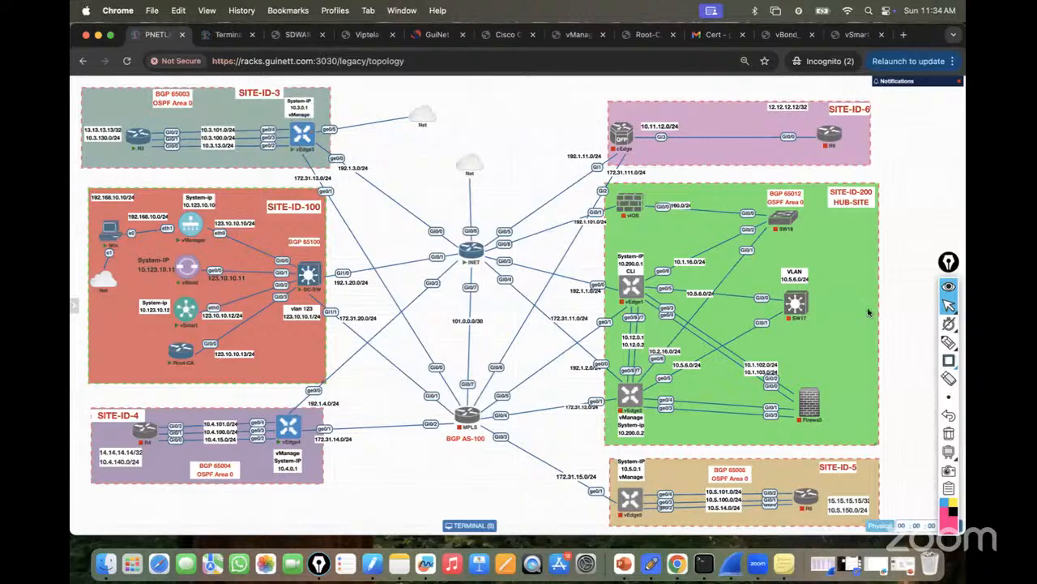
{"action": "left_click", "coordinate": [948, 341]}
{"action": "mouse_move", "coordinate": [318, 150]}
{"action": "left_mouse_down"}
{"action": "mouse_move", "coordinate": [486, 239]}
{"action": "mouse_move", "coordinate": [340, 276]}
{"action": "left_mouse_up"}
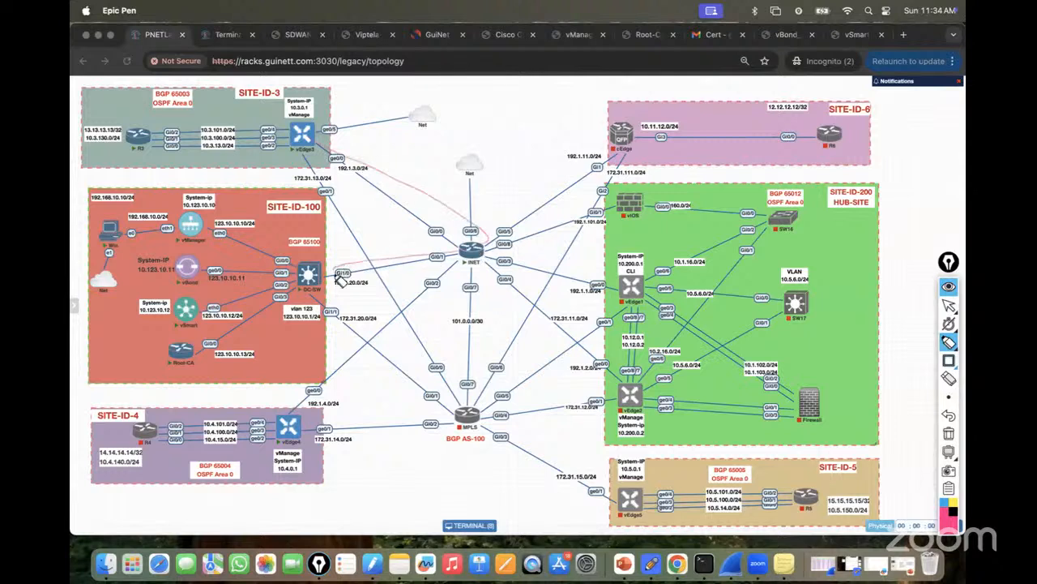
{"action": "left_click", "coordinate": [949, 433]}
{"action": "mouse_move", "coordinate": [948, 342]}
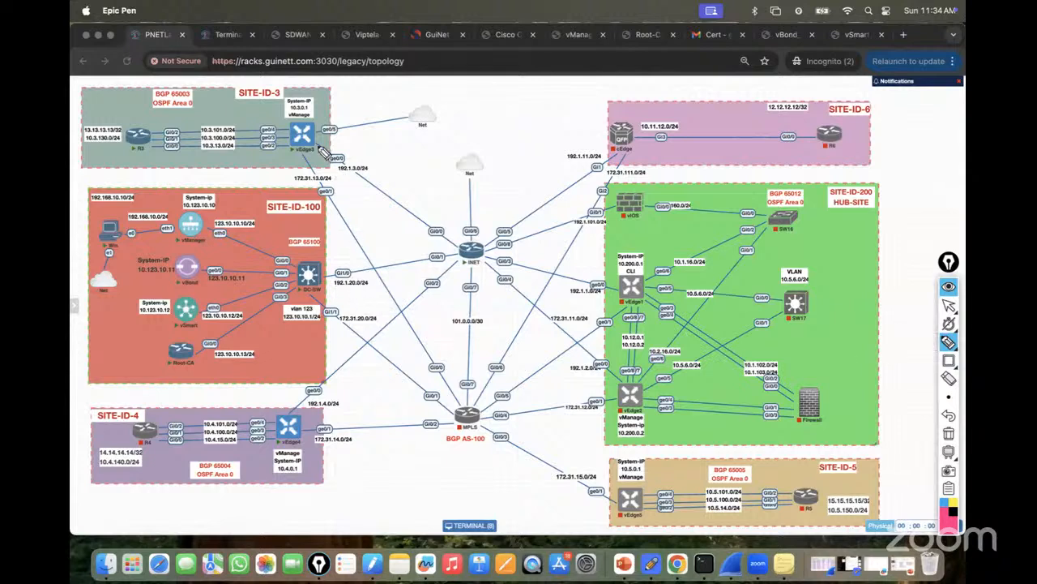
{"action": "mouse_move", "coordinate": [316, 142]}
{"action": "left_mouse_down"}
{"action": "mouse_move", "coordinate": [475, 247]}
{"action": "mouse_move", "coordinate": [317, 274]}
{"action": "mouse_move", "coordinate": [323, 284]}
{"action": "mouse_move", "coordinate": [458, 264]}
{"action": "left_mouse_up"}
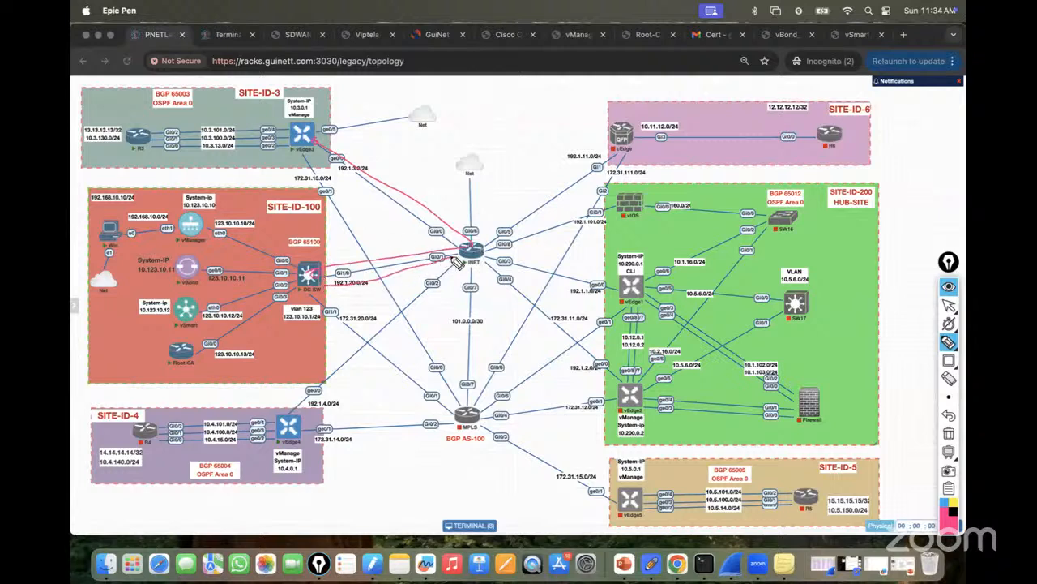
{"action": "left_click", "coordinate": [949, 433]}
{"action": "left_click", "coordinate": [948, 305]}
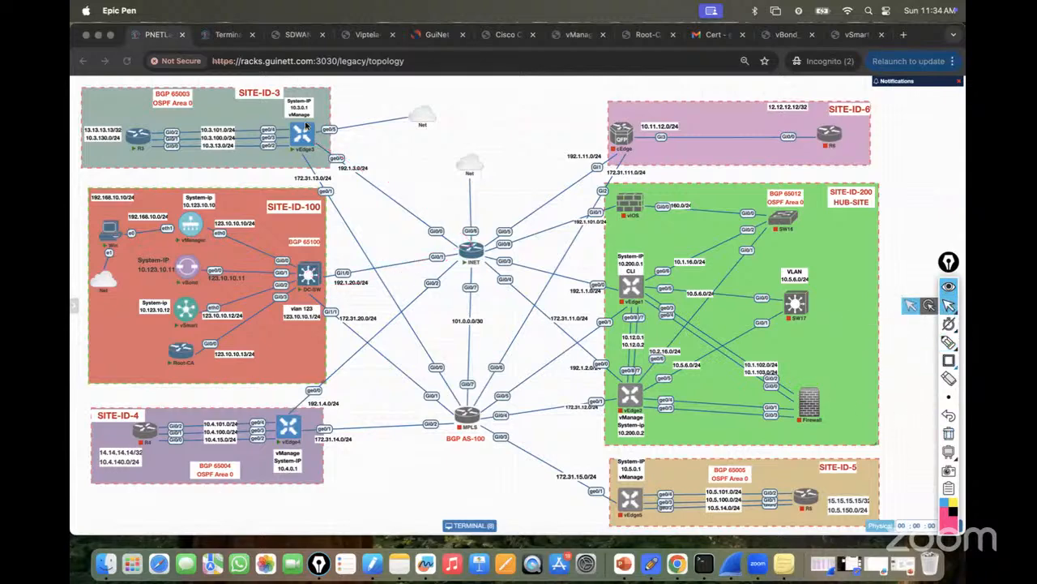
{"action": "left_click", "coordinate": [234, 35]}
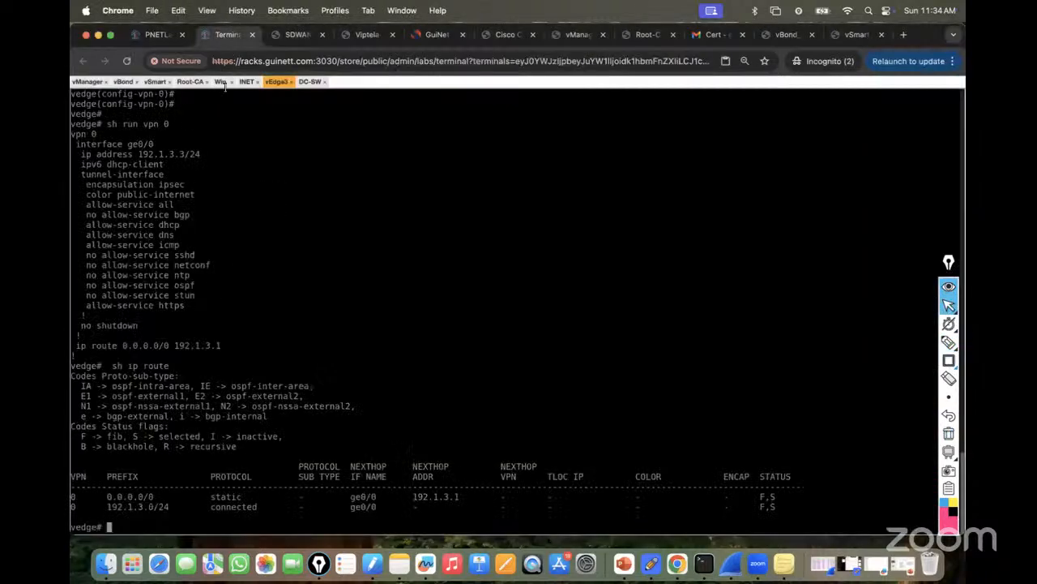
Add DC-SW's default route via 192.1.20.1 and save the configuration.
{"action": "left_click", "coordinate": [311, 82]}
{"action": "type", "text": "exit"}
{"action": "key", "text": "Return"}
{"action": "key", "text": "Return"}
{"action": "key", "text": "Return"}
{"action": "key", "text": "Return"}
{"action": "key", "text": "Return"}
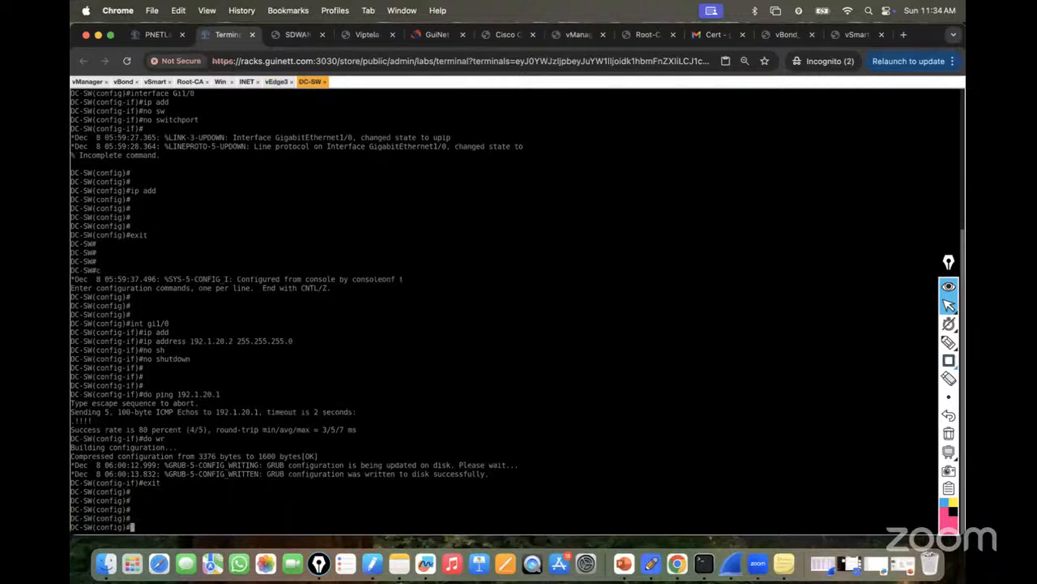
{"action": "type", "text": "ip route 0"}
{"action": "type", "text": ".0.0.0 0.0.0.0 192.1.20"}
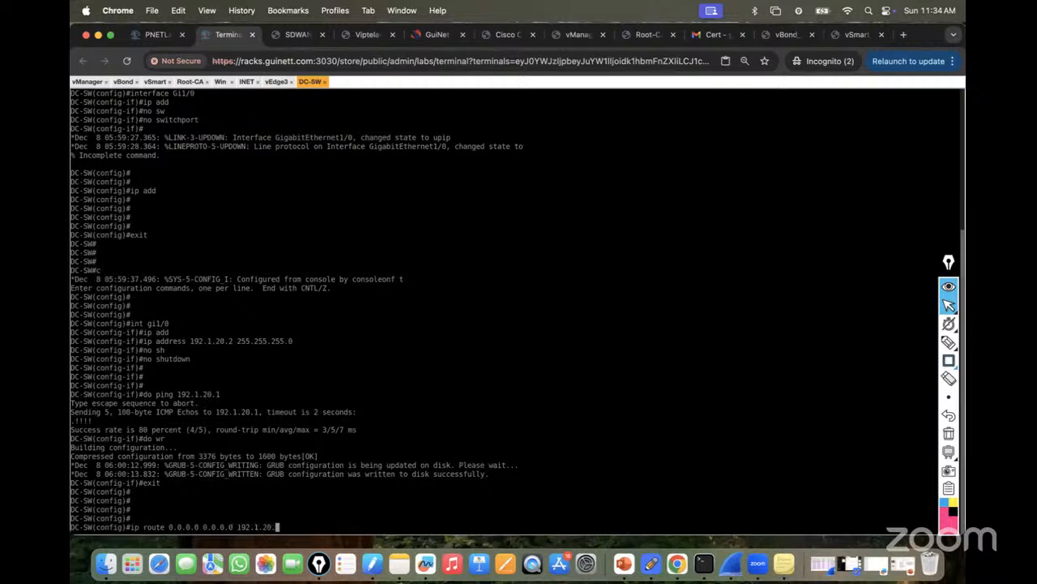
{"action": "type", "text": ".1"}
{"action": "key", "text": "Return"}
{"action": "type", "text": "do wr"}
{"action": "key", "text": "Return"}
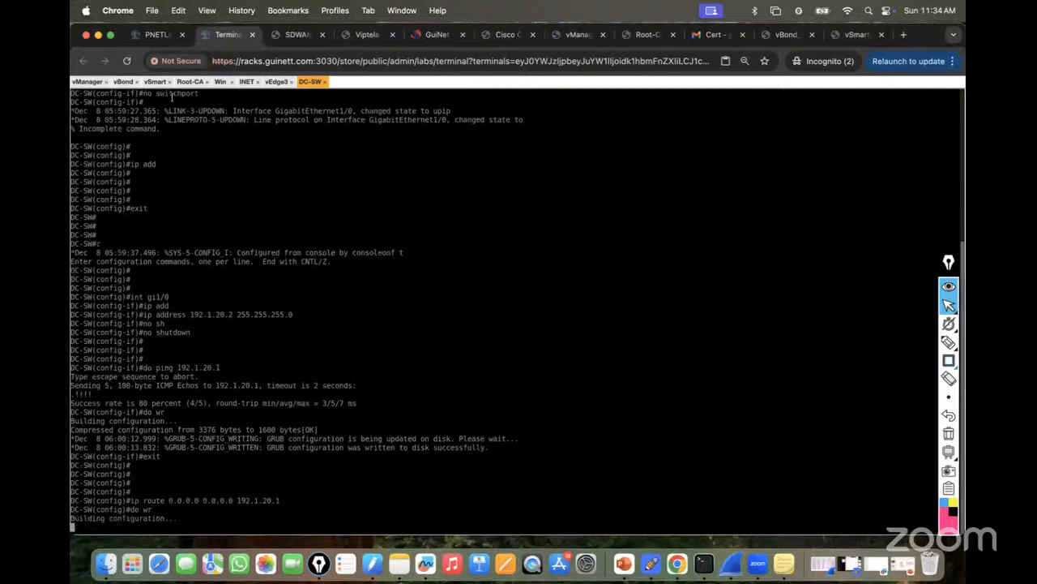
Ping DC-SW at 192.1.20.2 from vEdge3, then stop the ping with Ctrl+C.
{"action": "left_click", "coordinate": [158, 34]}
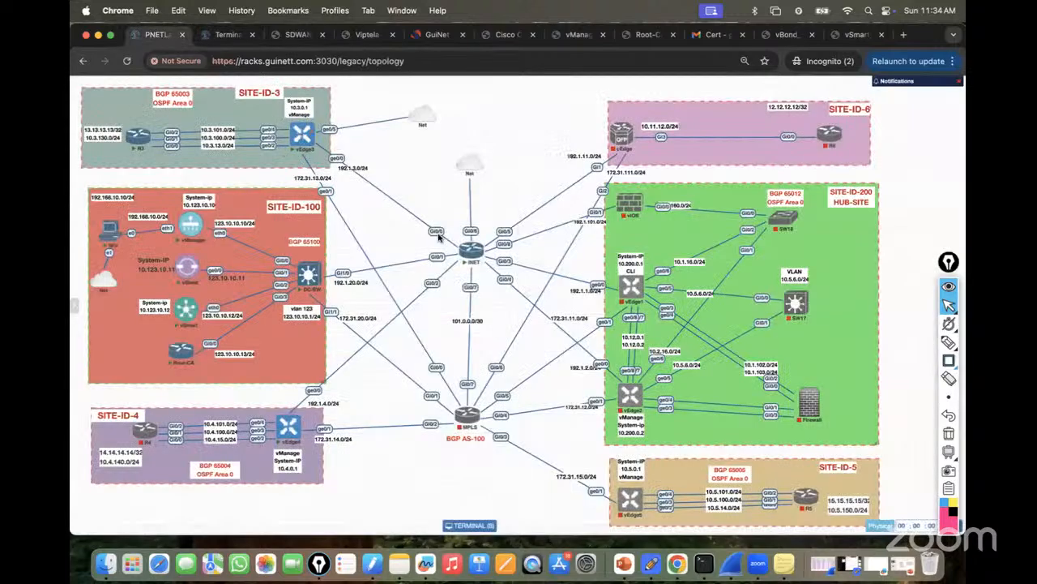
{"action": "mouse_move", "coordinate": [320, 278]}
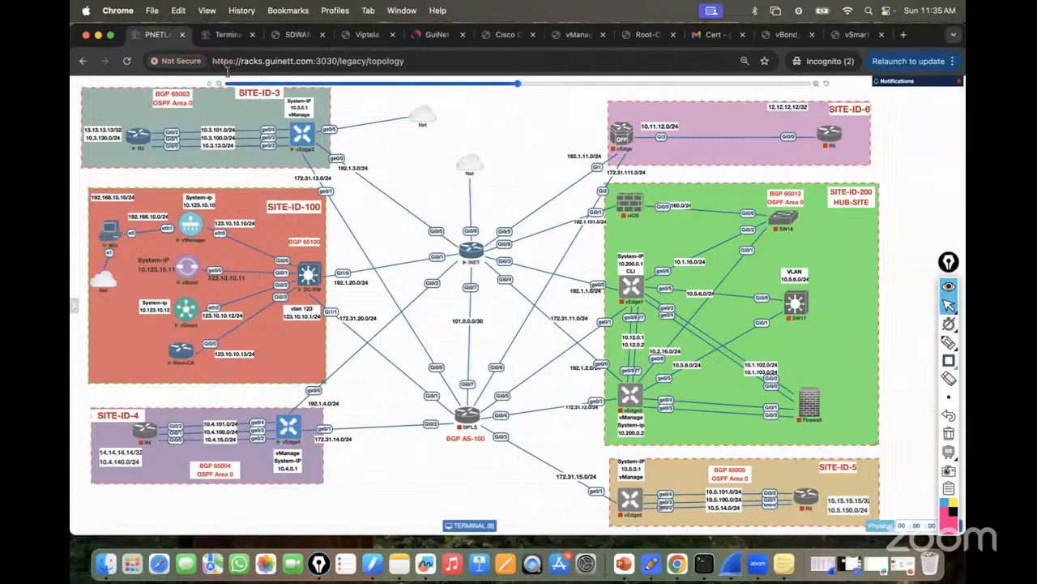
{"action": "left_click", "coordinate": [223, 39]}
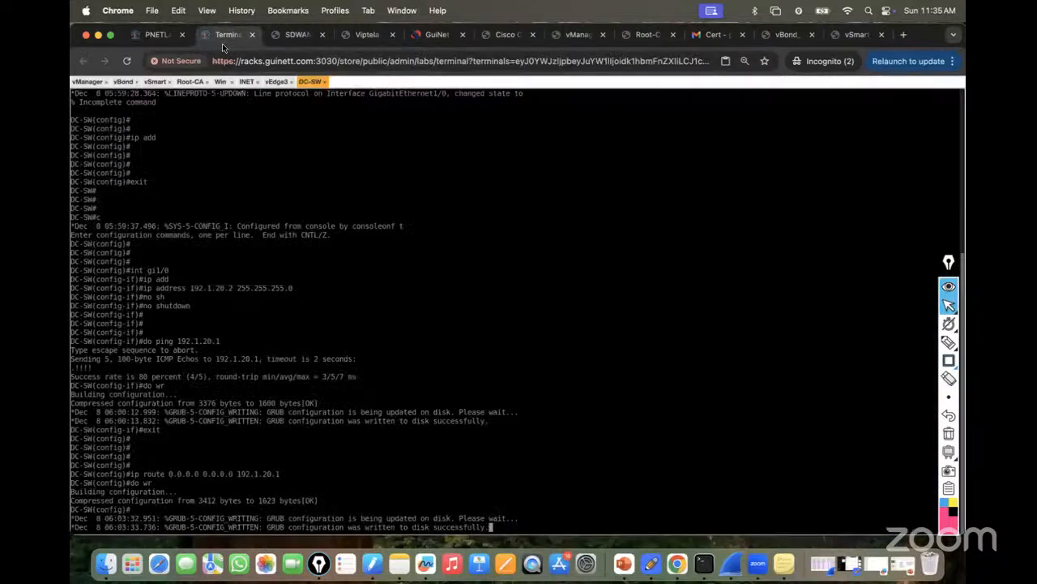
{"action": "left_click", "coordinate": [277, 82]}
{"action": "type", "text": "ping"}
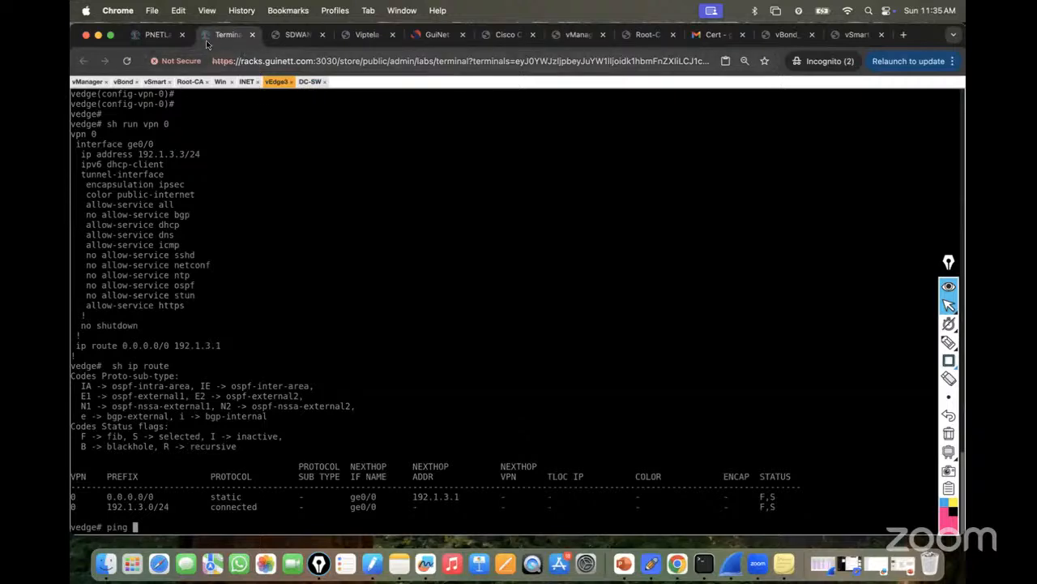
{"action": "left_click", "coordinate": [158, 38]}
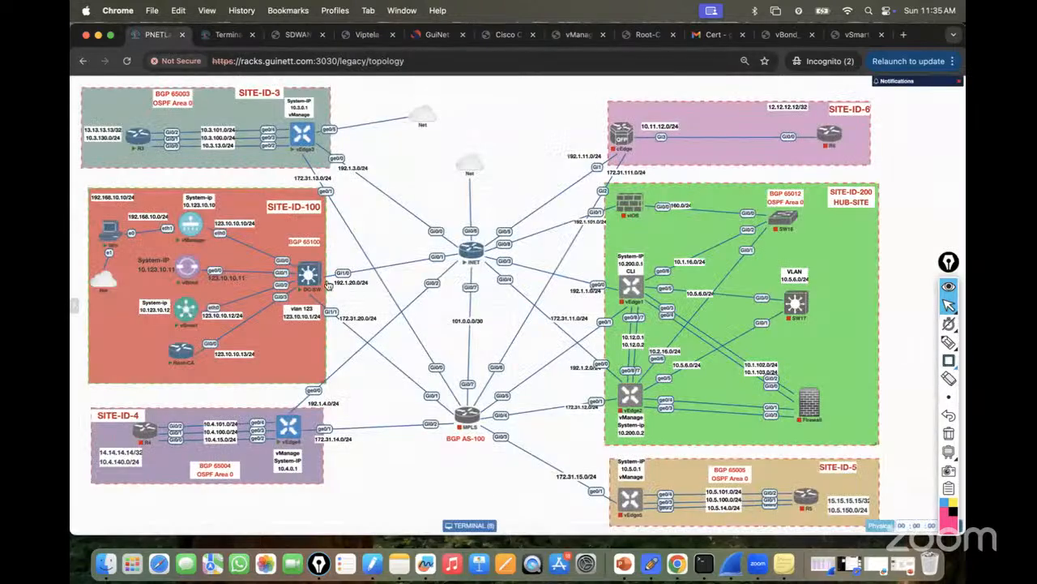
{"action": "left_click", "coordinate": [224, 38]}
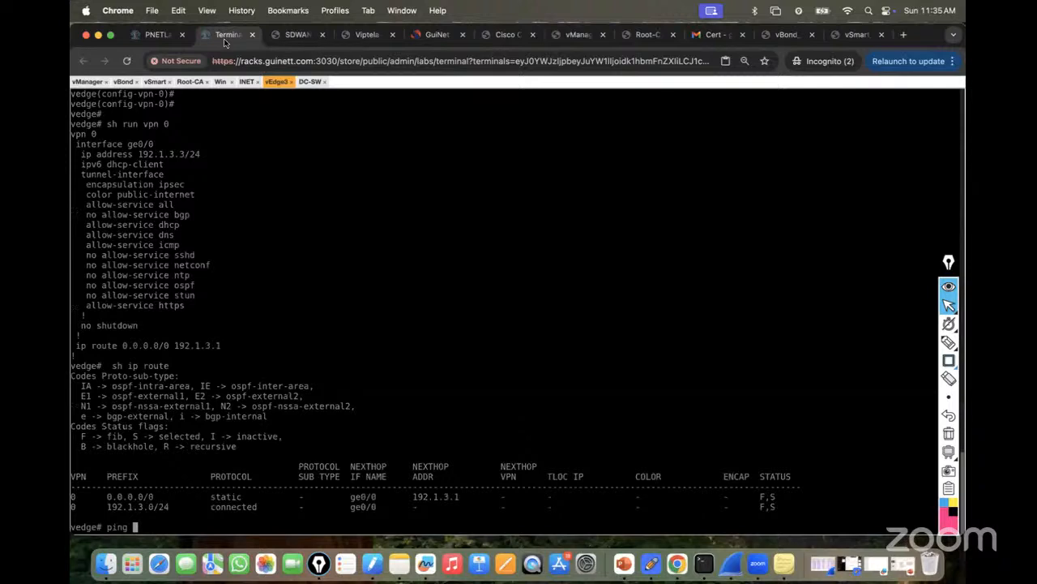
{"action": "type", "text": "192.1.20.2"}
{"action": "key", "text": "Return"}
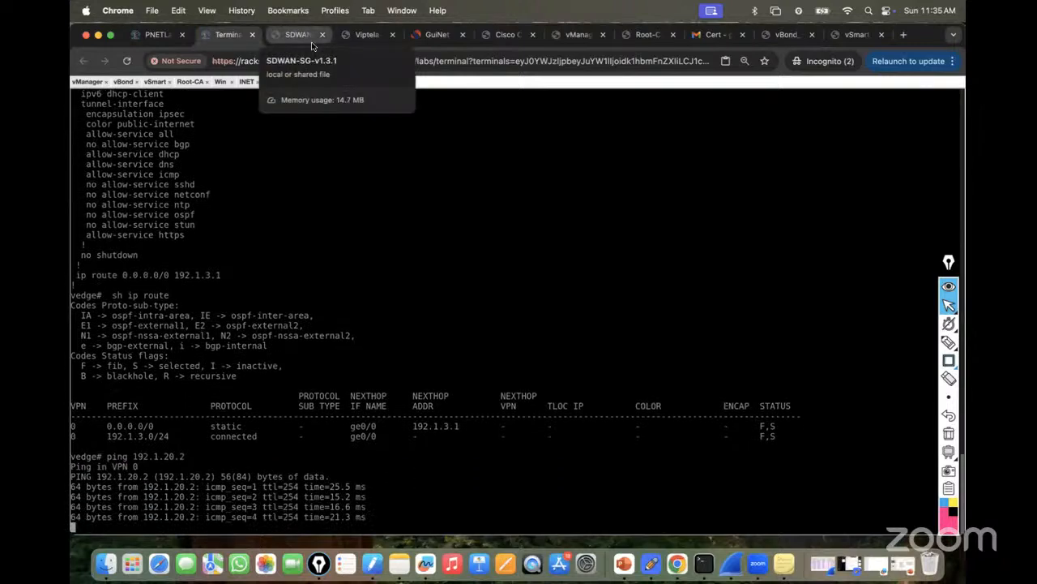
{"action": "key", "text": "ctrl+c"}
{"action": "left_click", "coordinate": [157, 35]}
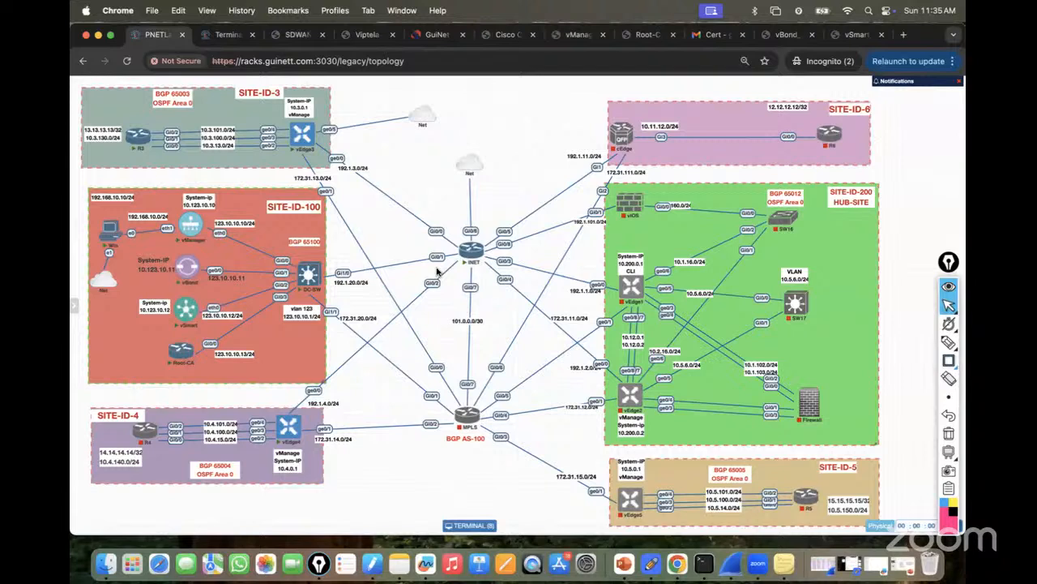
Trace the vEdge3–INET–DC-SW path and its return on the diagram, then clear it.
{"action": "mouse_move", "coordinate": [946, 347]}
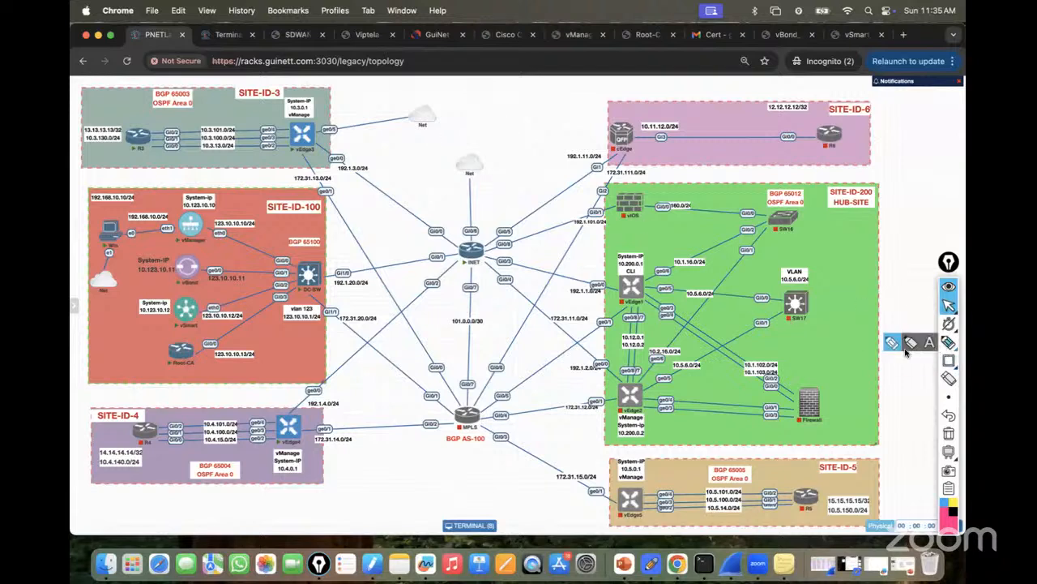
{"action": "left_click", "coordinate": [910, 344]}
{"action": "mouse_move", "coordinate": [359, 188]}
{"action": "left_mouse_down"}
{"action": "mouse_move", "coordinate": [470, 266]}
{"action": "mouse_move", "coordinate": [328, 277]}
{"action": "left_mouse_up"}
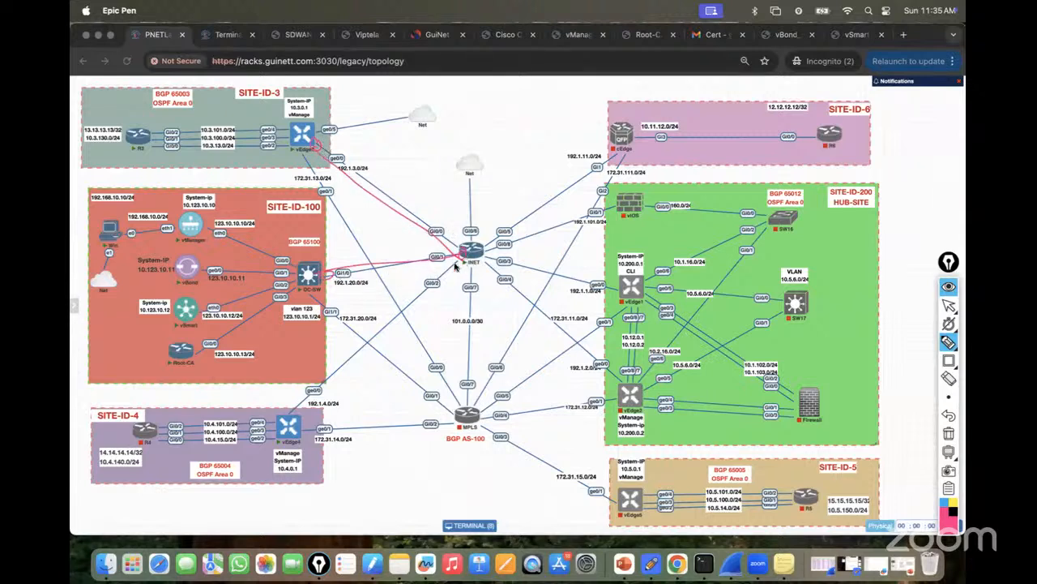
{"action": "mouse_move", "coordinate": [306, 270]}
{"action": "left_mouse_down"}
{"action": "mouse_move", "coordinate": [401, 258]}
{"action": "mouse_move", "coordinate": [371, 200]}
{"action": "mouse_move", "coordinate": [311, 163]}
{"action": "left_mouse_up"}
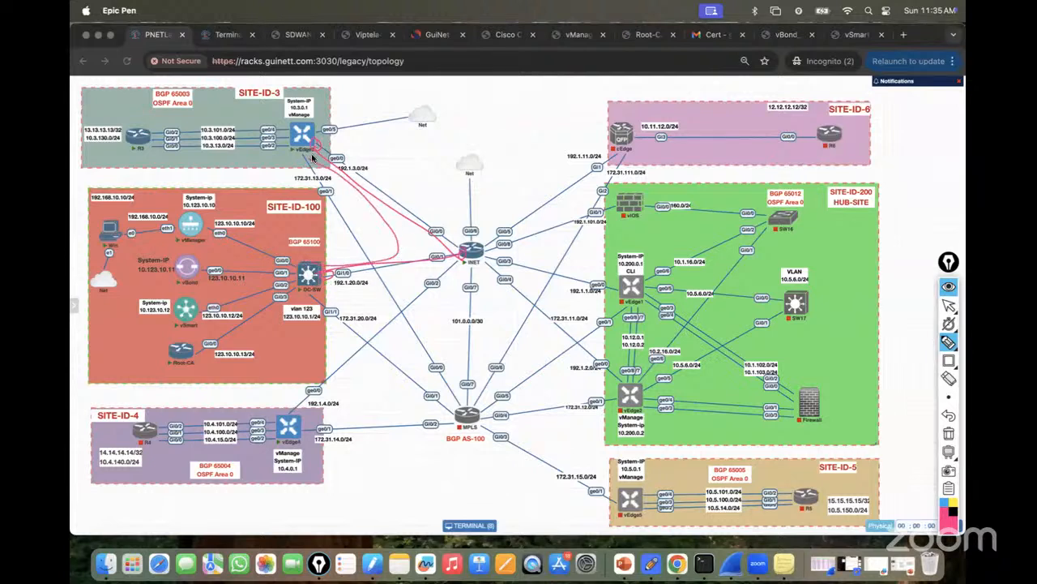
{"action": "mouse_move", "coordinate": [313, 302]}
{"action": "left_mouse_down"}
{"action": "mouse_move", "coordinate": [364, 310]}
{"action": "mouse_move", "coordinate": [379, 298]}
{"action": "left_mouse_up"}
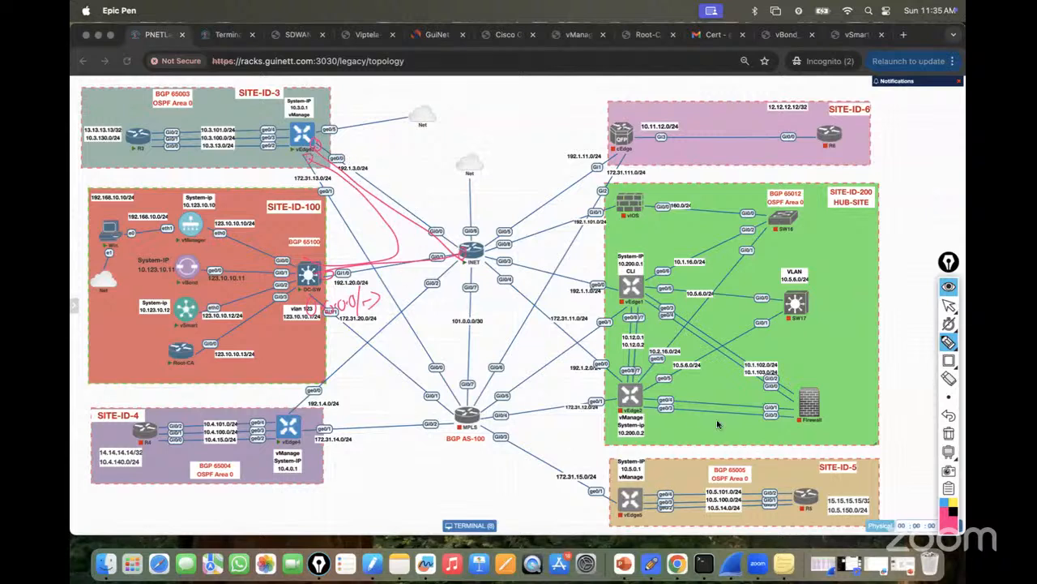
{"action": "left_click", "coordinate": [948, 434]}
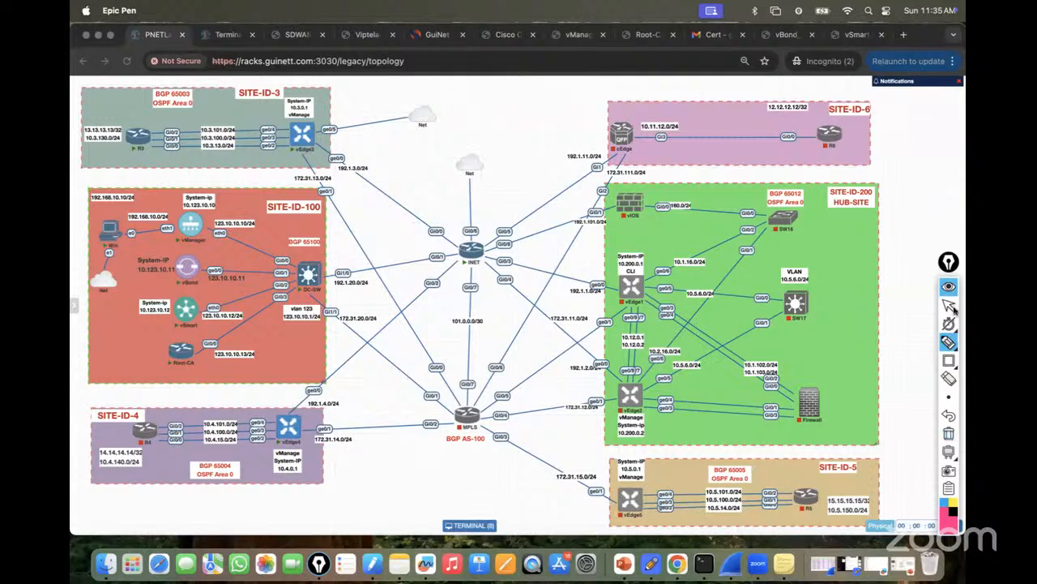
Redraw the path, circle vlan 123 address 123.10.10.1/24, mark INET's links, then wipe them.
{"action": "mouse_move", "coordinate": [308, 135]}
{"action": "left_mouse_down"}
{"action": "mouse_move", "coordinate": [470, 256]}
{"action": "mouse_move", "coordinate": [330, 276]}
{"action": "left_mouse_up"}
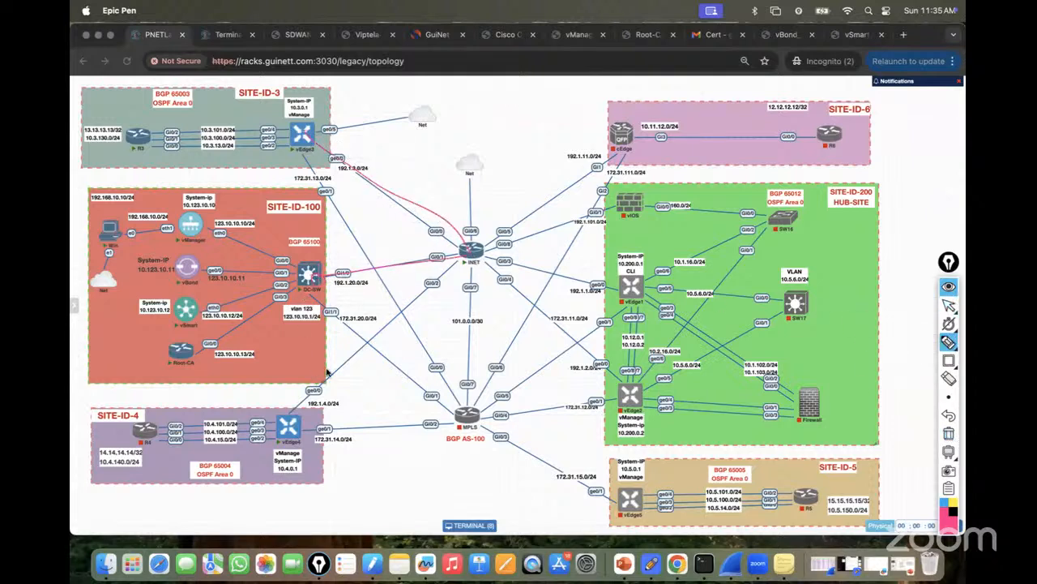
{"action": "mouse_move", "coordinate": [315, 302]}
{"action": "left_mouse_down"}
{"action": "mouse_move", "coordinate": [293, 305]}
{"action": "mouse_move", "coordinate": [313, 347]}
{"action": "mouse_move", "coordinate": [313, 311]}
{"action": "mouse_move", "coordinate": [312, 326]}
{"action": "left_mouse_up"}
{"action": "left_click_drag", "start_coordinate": [329, 127], "coordinate": [354, 105]}
{"action": "mouse_move", "coordinate": [526, 162]}
{"action": "left_mouse_down"}
{"action": "mouse_move", "coordinate": [602, 134]}
{"action": "mouse_move", "coordinate": [572, 163]}
{"action": "mouse_move", "coordinate": [680, 113]}
{"action": "mouse_move", "coordinate": [710, 129]}
{"action": "left_mouse_up"}
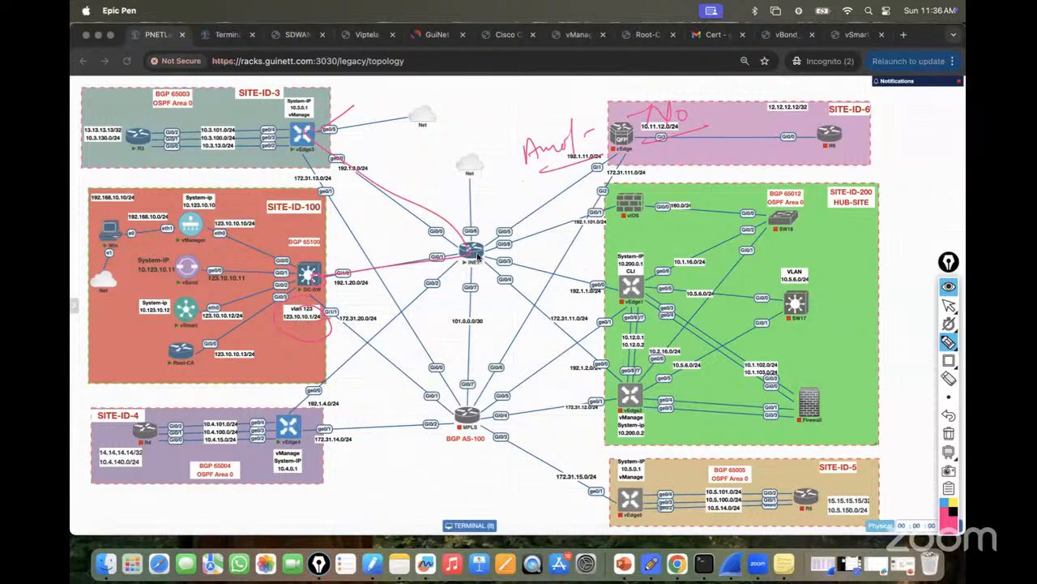
{"action": "left_click_drag", "start_coordinate": [511, 244], "coordinate": [470, 283]}
{"action": "left_click", "coordinate": [950, 433]}
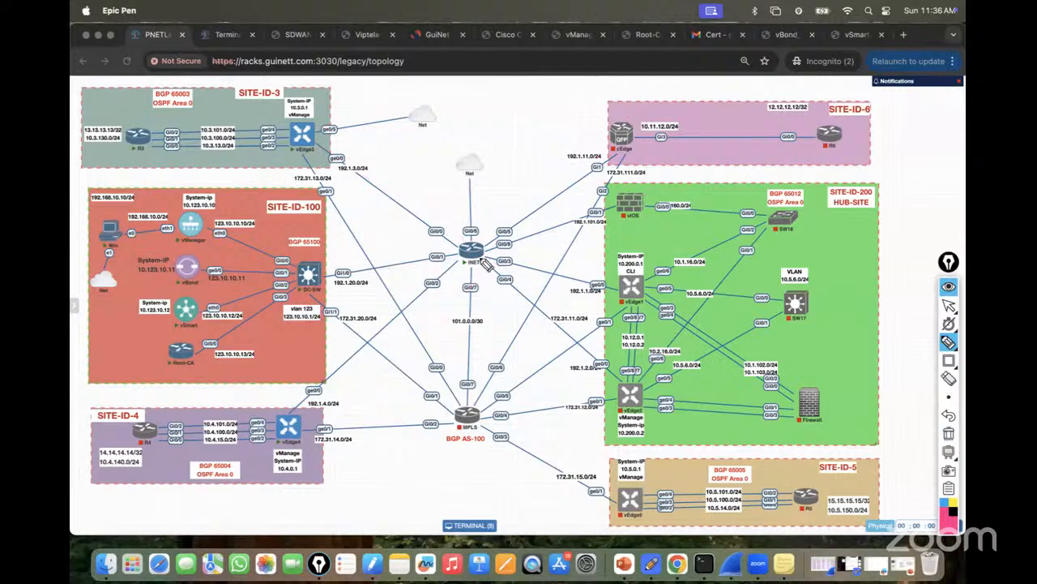
Underline DC-SW's vlan 123 address, erase it, and enter ping 123.10.10.1 on vEdge3.
{"action": "left_click_drag", "start_coordinate": [362, 274], "coordinate": [327, 281]}
{"action": "left_click_drag", "start_coordinate": [284, 324], "coordinate": [327, 324]}
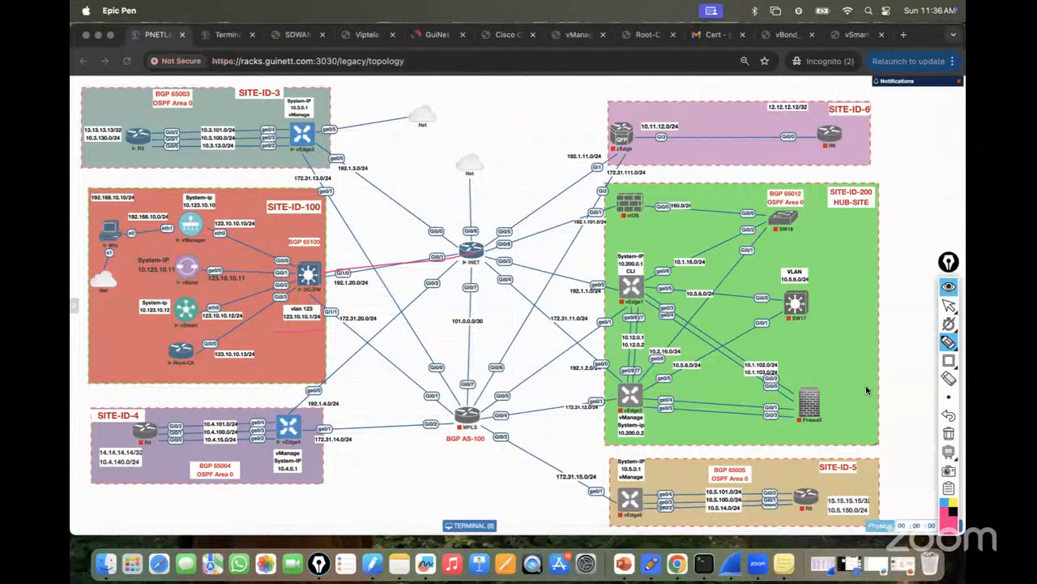
{"action": "left_click", "coordinate": [948, 433]}
{"action": "left_click", "coordinate": [949, 303]}
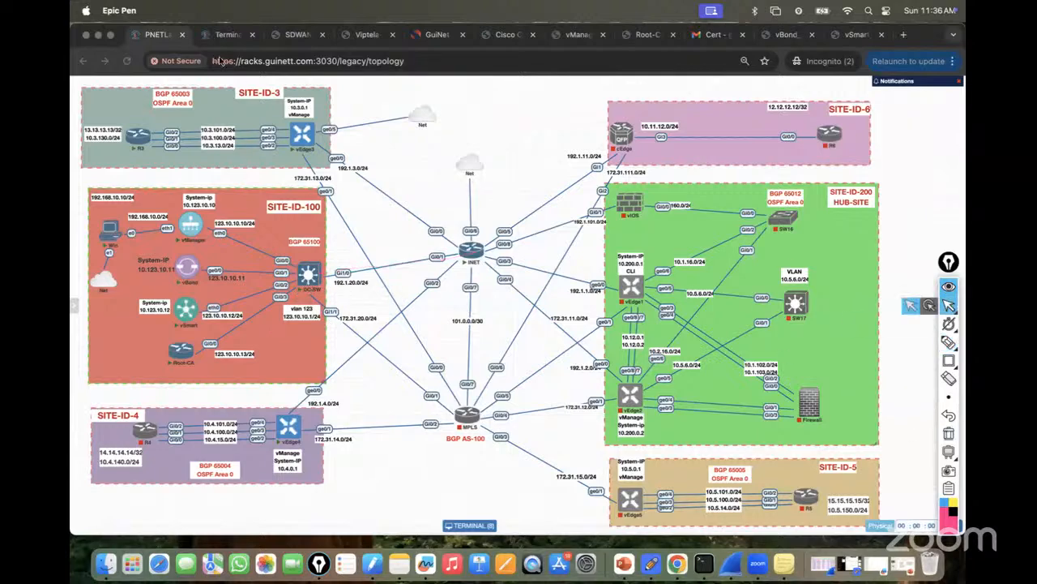
{"action": "left_click", "coordinate": [227, 34]}
{"action": "type", "text": "ping 123.10.10."}
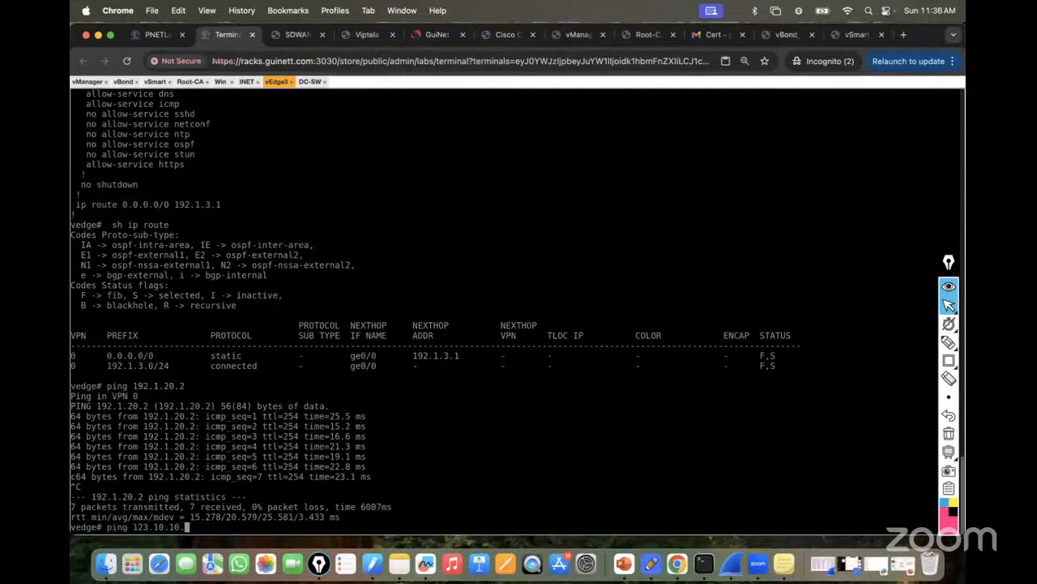
{"action": "type", "text": "1"}
After a failed ping to 123.10.10.1, add and save INET's route to 123.10.10.0/24 via 192.1.20.2.
{"action": "key", "text": "Return"}
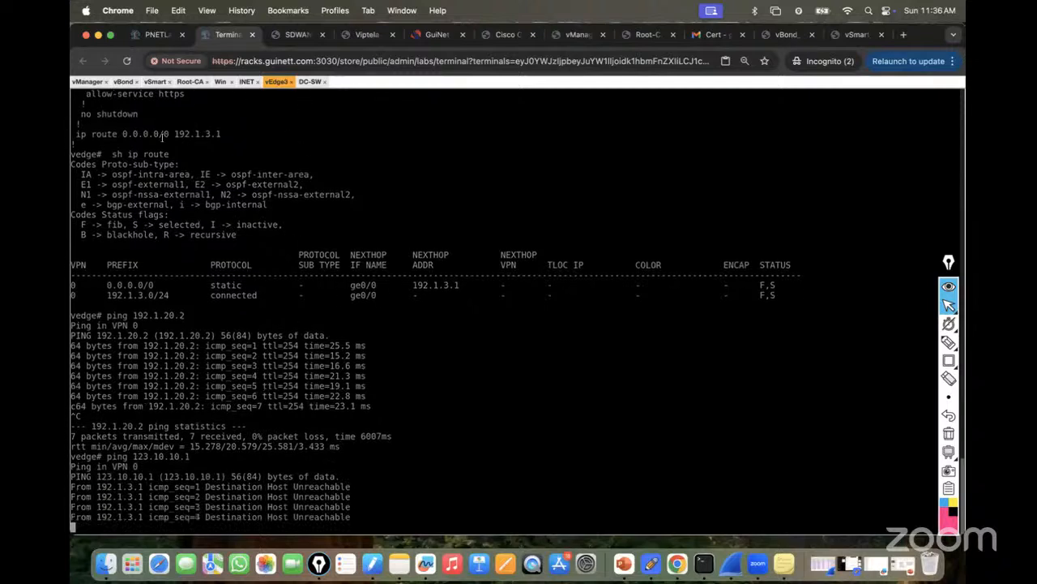
{"action": "key", "text": "ctrl+c"}
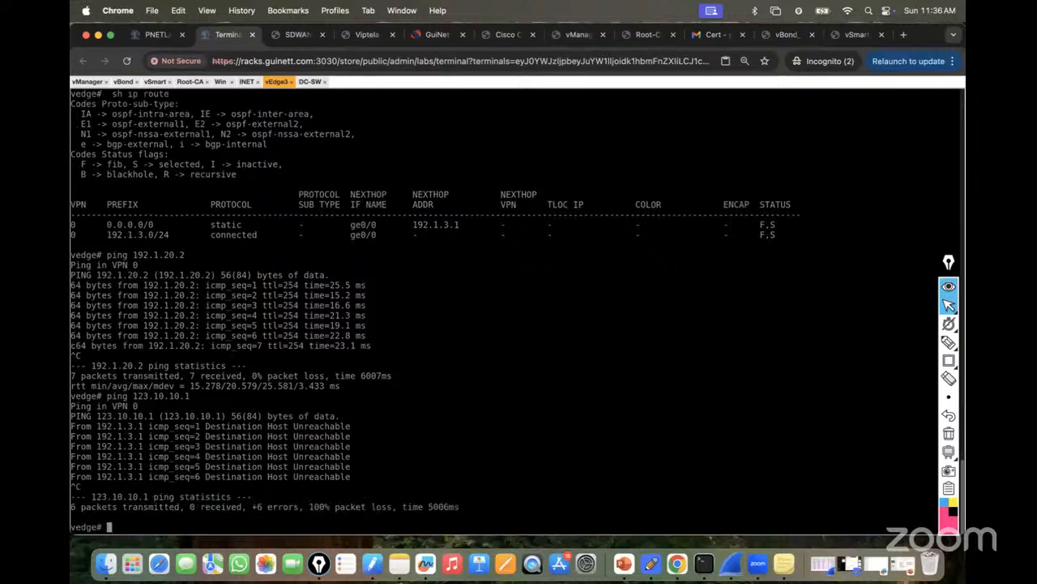
{"action": "left_click", "coordinate": [248, 82]}
{"action": "key", "text": "Return"}
{"action": "key", "text": "Return"}
{"action": "key", "text": "Return"}
{"action": "key", "text": "Return"}
{"action": "key", "text": "Return"}
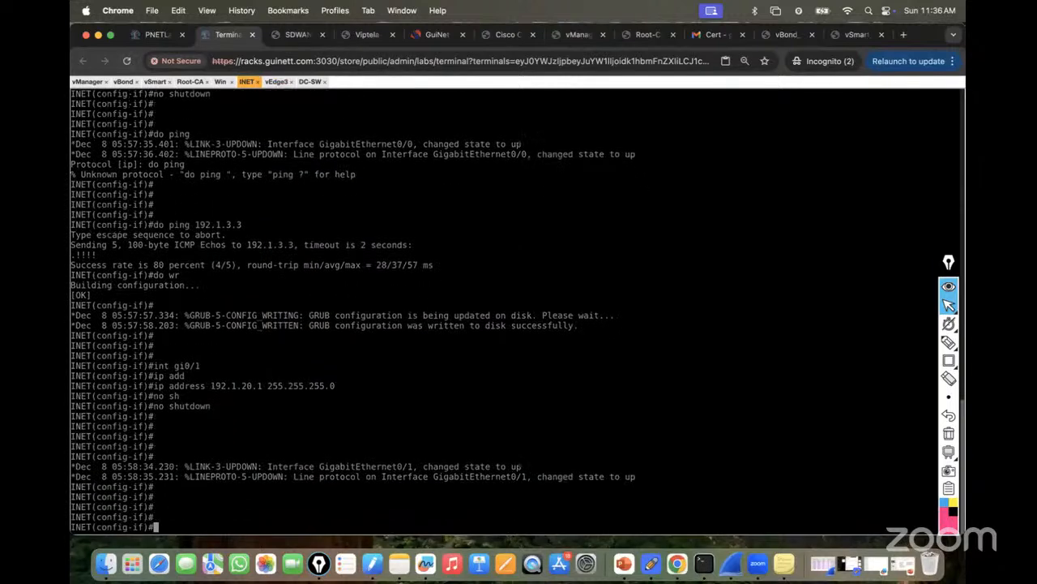
{"action": "type", "text": "ip route 123.10.10.0 255"}
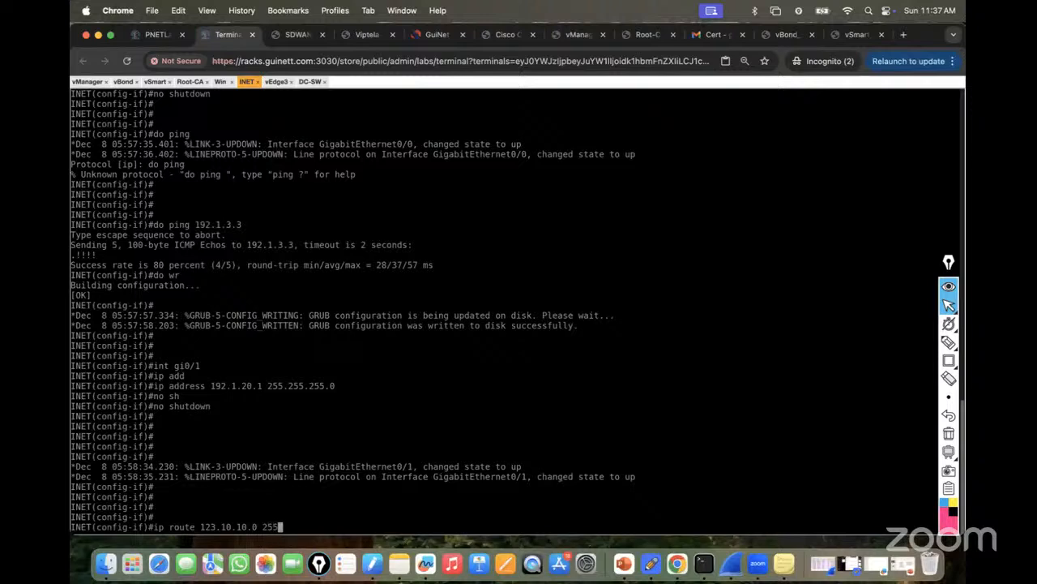
{"action": "type", "text": ".255.255.0 192.1.209"}
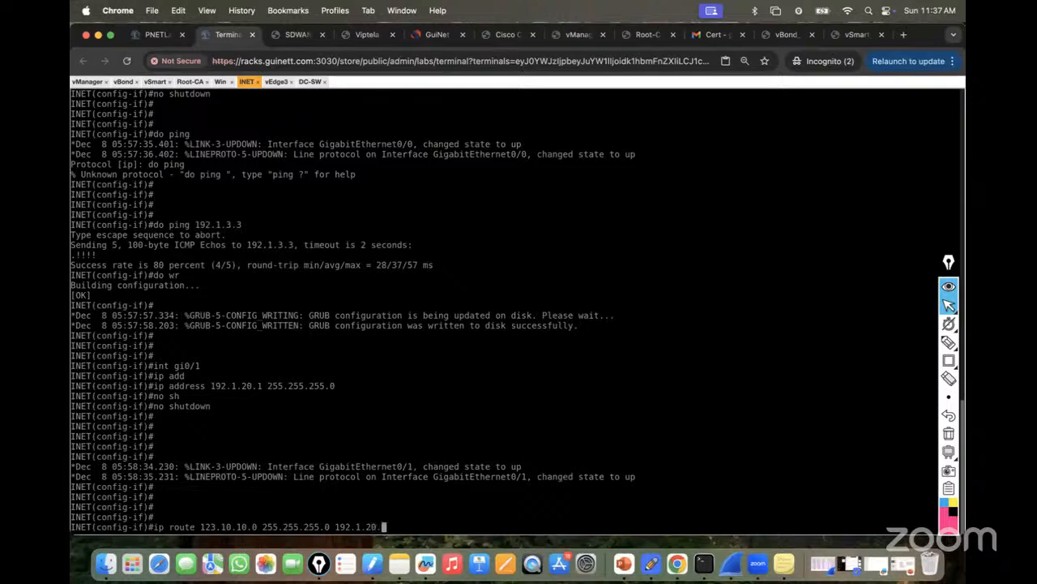
{"action": "type", "text": ".2"}
{"action": "key", "text": "Return"}
{"action": "type", "text": "do wr"}
{"action": "key", "text": "Return"}
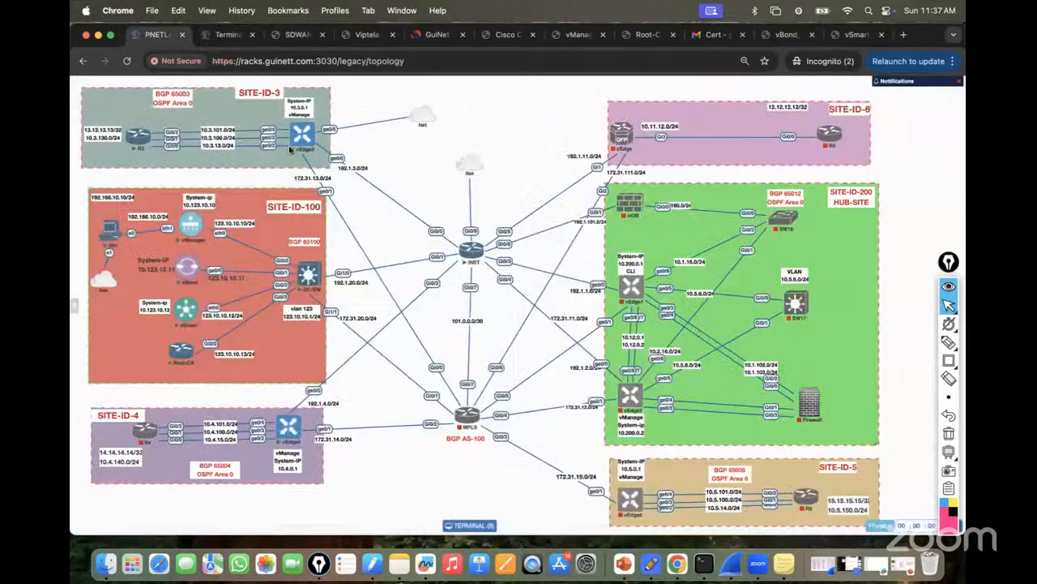
Check the lab topology diagram, then exit configuration mode on INET.
{"action": "left_click", "coordinate": [155, 34]}
{"action": "mouse_move", "coordinate": [474, 256]}
{"action": "left_click", "coordinate": [225, 35]}
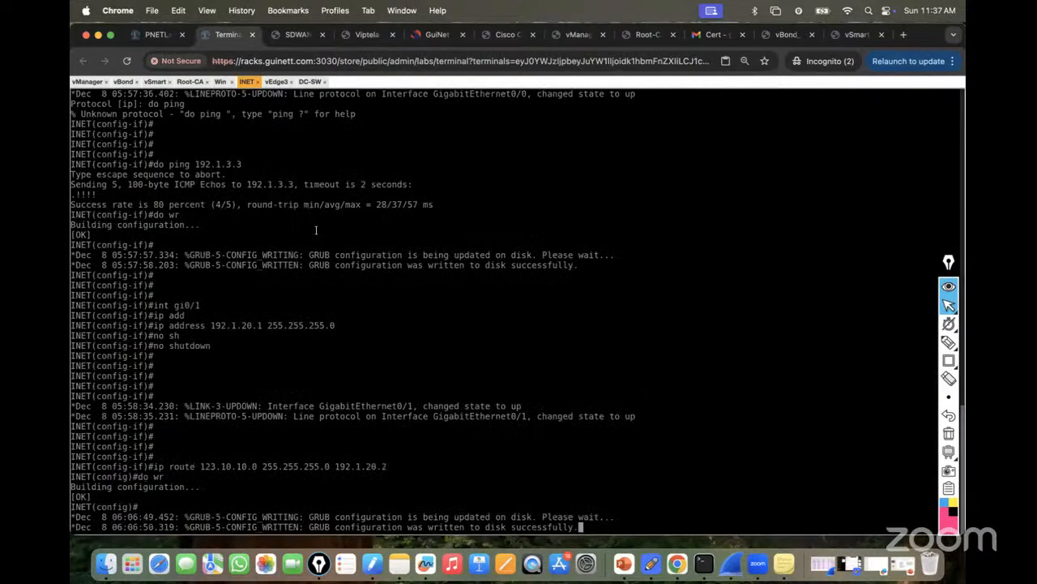
{"action": "key", "text": "Return"}
{"action": "key", "text": "Return"}
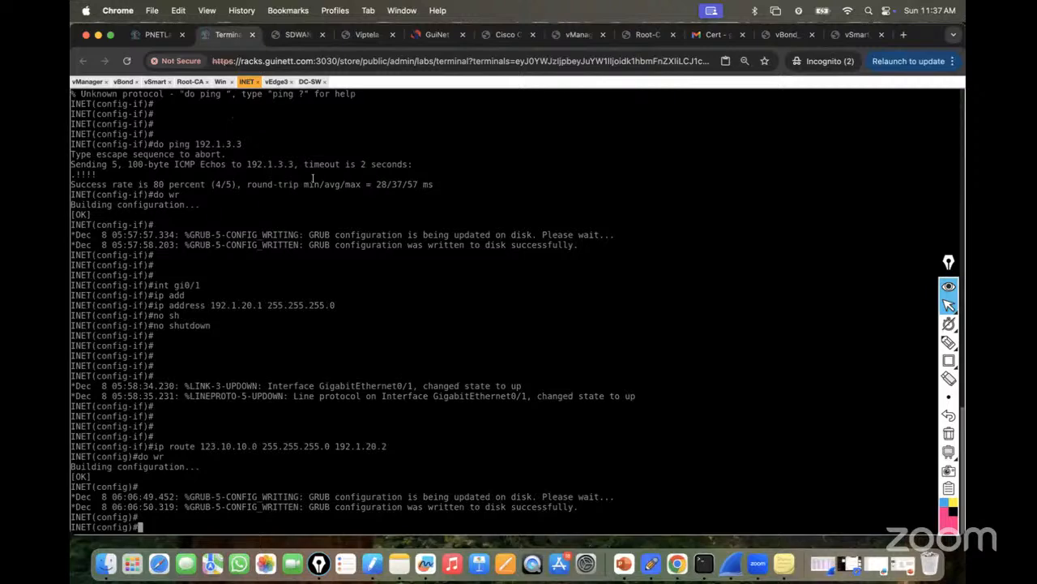
{"action": "key", "text": "ctrl+z"}
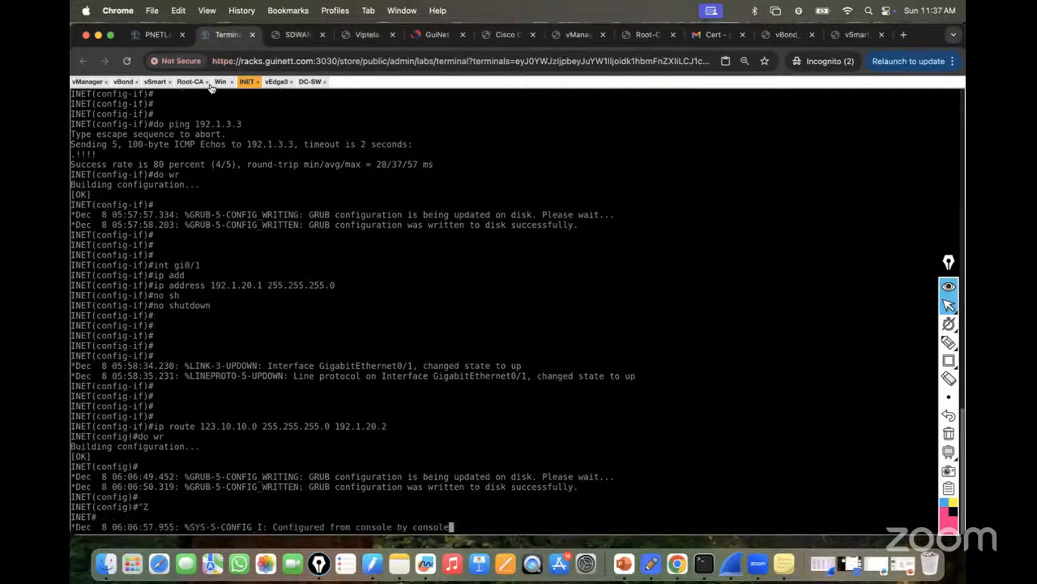
Re-run vEdge3's ping to 123.10.10.1, now successful, and return to the topology.
{"action": "left_click", "coordinate": [276, 83]}
{"action": "key", "text": "Up"}
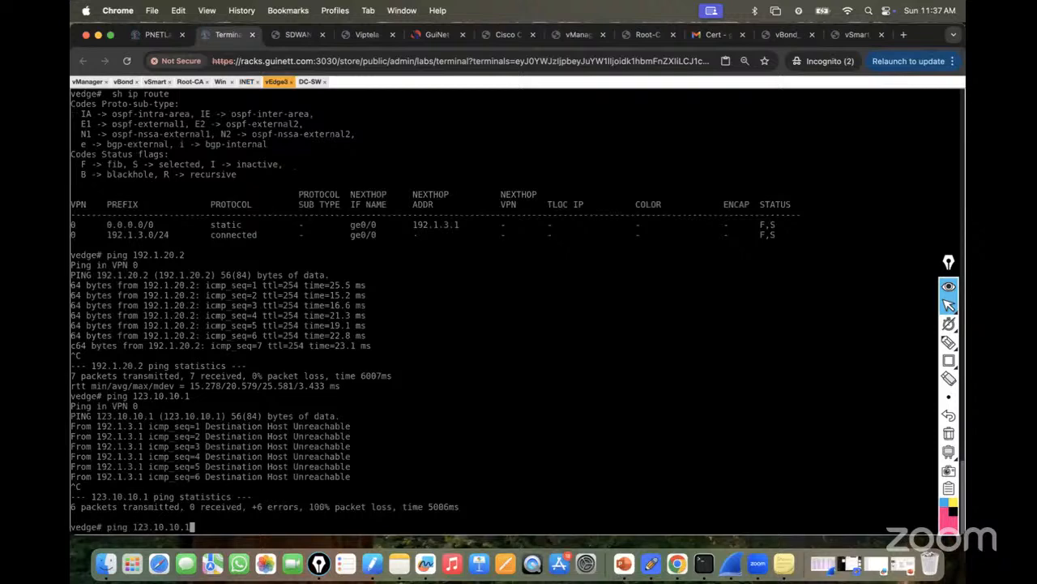
{"action": "key", "text": "Return"}
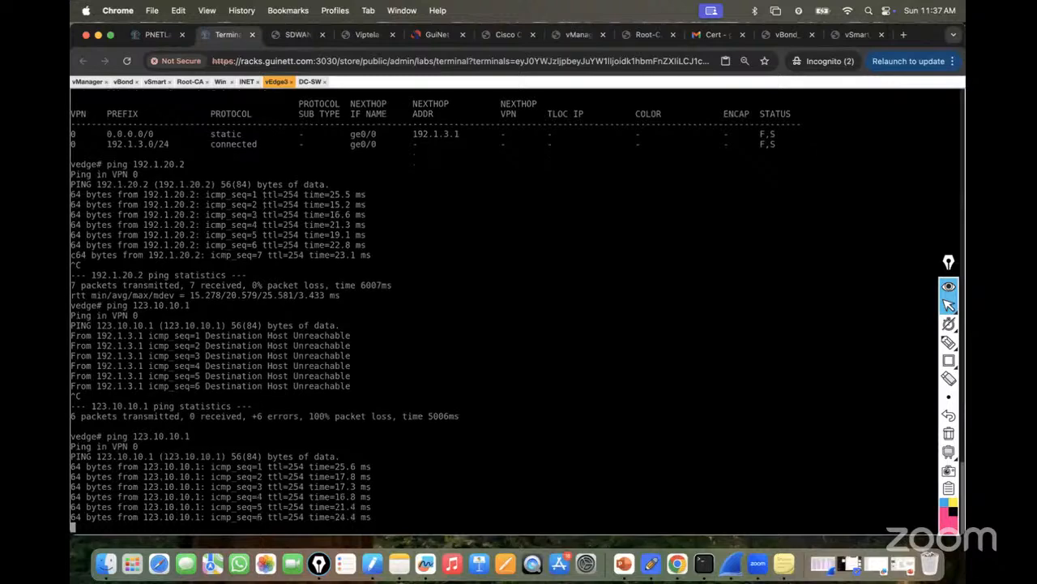
{"action": "key", "text": "ctrl+c"}
{"action": "left_click", "coordinate": [156, 36]}
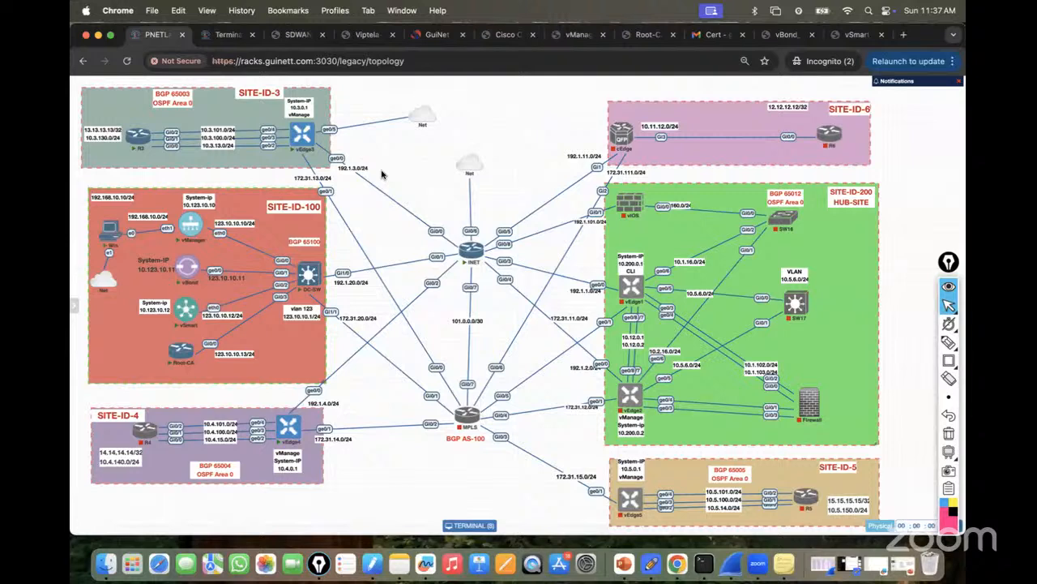
{"action": "mouse_move", "coordinate": [955, 347]}
{"action": "left_click", "coordinate": [891, 340]}
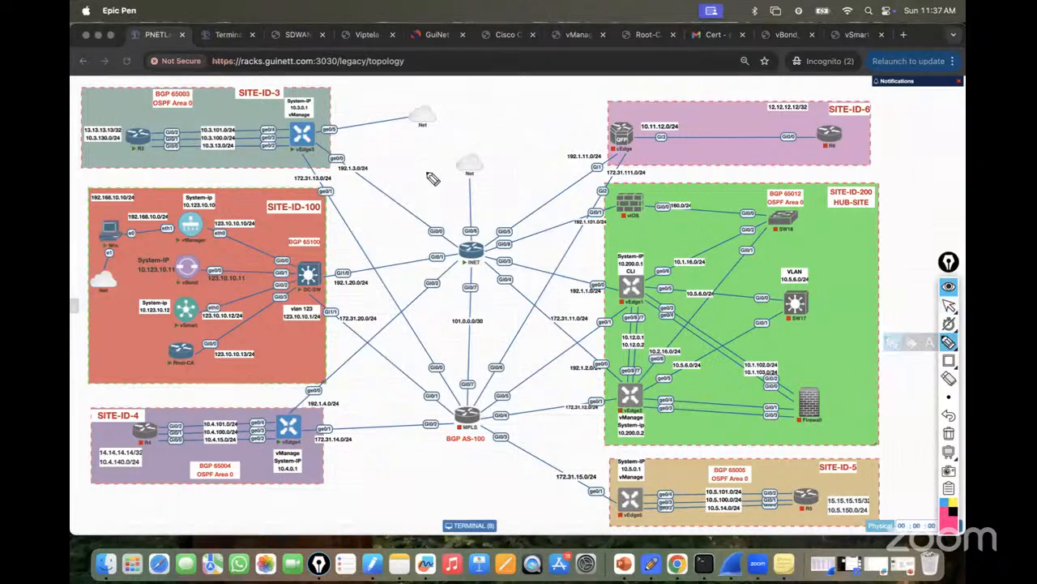
{"action": "mouse_move", "coordinate": [313, 138]}
{"action": "left_mouse_down"}
{"action": "mouse_move", "coordinate": [462, 245]}
{"action": "mouse_move", "coordinate": [405, 270]}
{"action": "mouse_move", "coordinate": [326, 278]}
{"action": "left_mouse_up"}
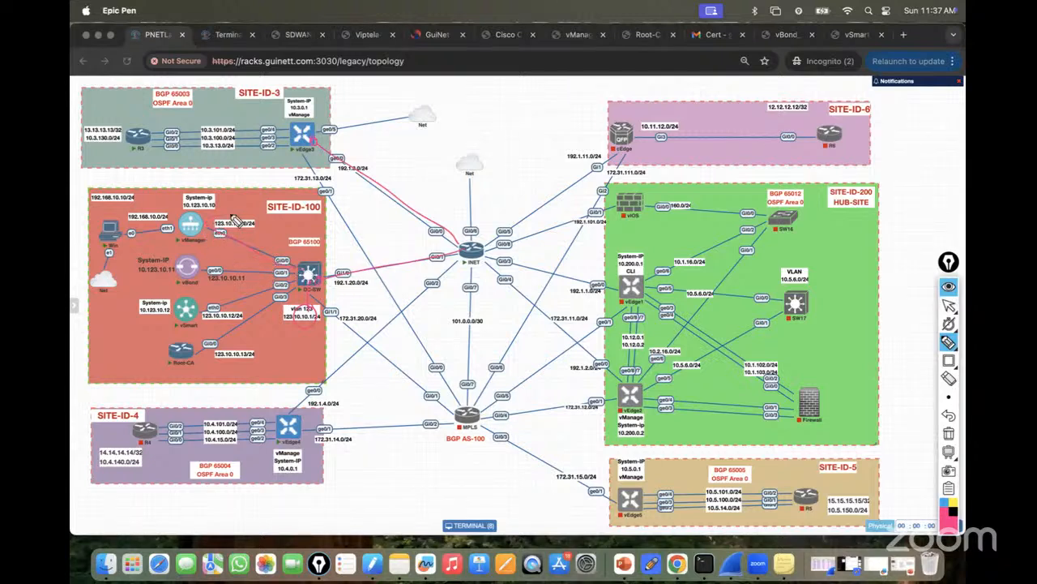
{"action": "mouse_move", "coordinate": [214, 270]}
{"action": "left_mouse_down"}
{"action": "mouse_move", "coordinate": [226, 289]}
{"action": "mouse_move", "coordinate": [290, 278]}
{"action": "left_mouse_up"}
{"action": "mouse_move", "coordinate": [233, 347]}
{"action": "left_mouse_down"}
{"action": "mouse_move", "coordinate": [216, 357]}
{"action": "mouse_move", "coordinate": [247, 369]}
{"action": "mouse_move", "coordinate": [201, 366]}
{"action": "mouse_move", "coordinate": [235, 318]}
{"action": "left_mouse_up"}
{"action": "left_click_drag", "start_coordinate": [254, 175], "coordinate": [255, 204]}
{"action": "mouse_move", "coordinate": [345, 180]}
{"action": "left_mouse_down"}
{"action": "mouse_move", "coordinate": [376, 166]}
{"action": "mouse_move", "coordinate": [340, 172]}
{"action": "left_mouse_up"}
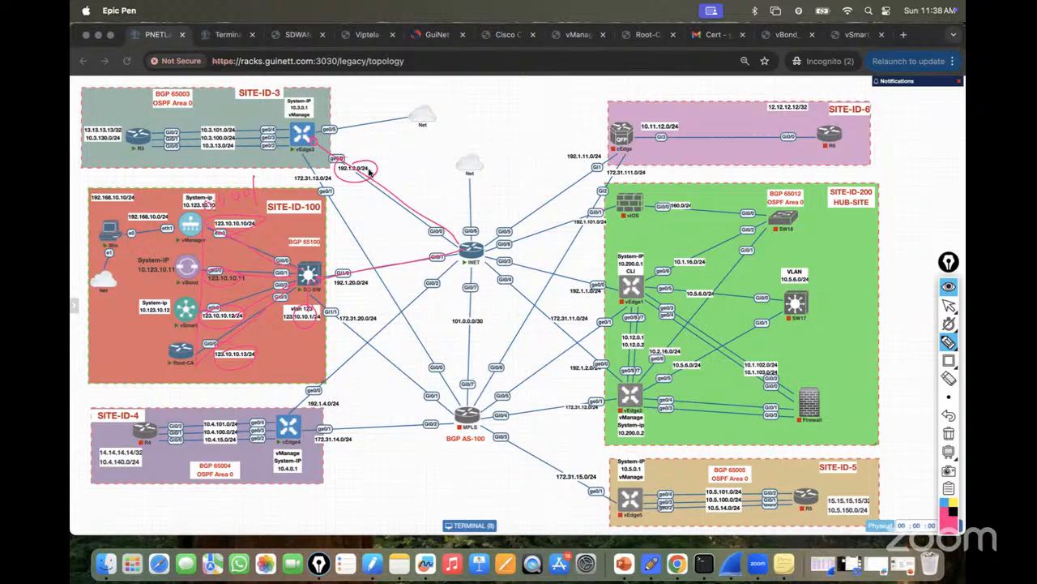
{"action": "left_click", "coordinate": [949, 434]}
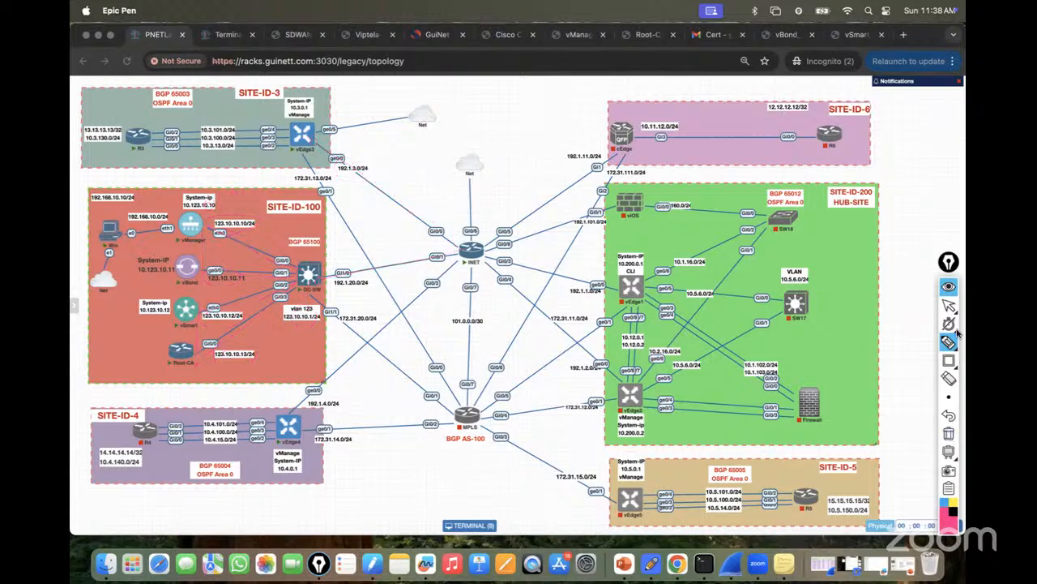
Highlight the 'ip route 0.0.0.0/0 123.10.10.1' line in the vBond and vSmart lab guides.
{"action": "left_click", "coordinate": [949, 305]}
{"action": "left_click", "coordinate": [783, 39]}
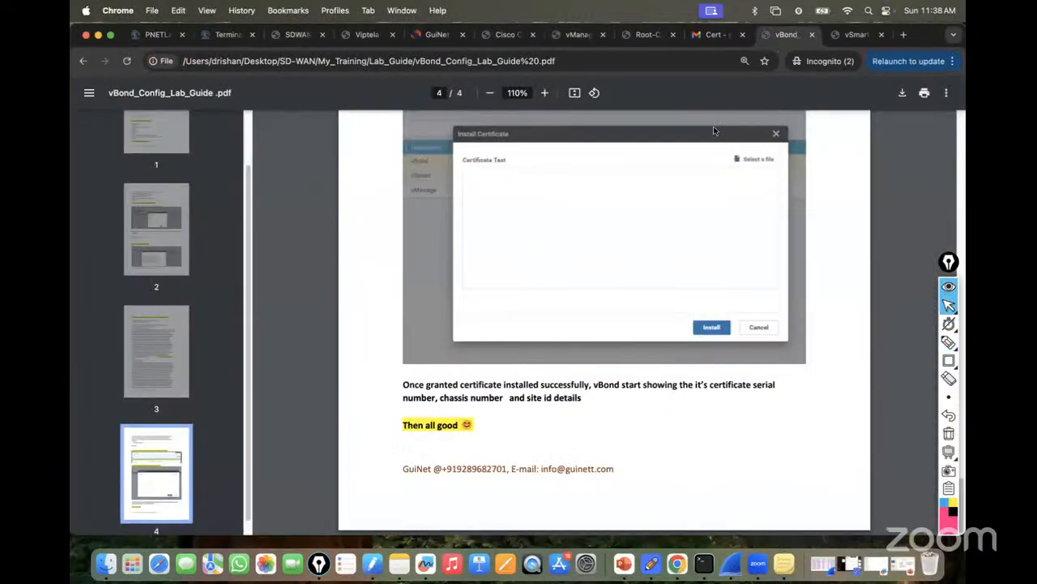
{"action": "scroll", "coordinate": [586, 230], "scroll_direction": "up", "scroll_amount": 20}
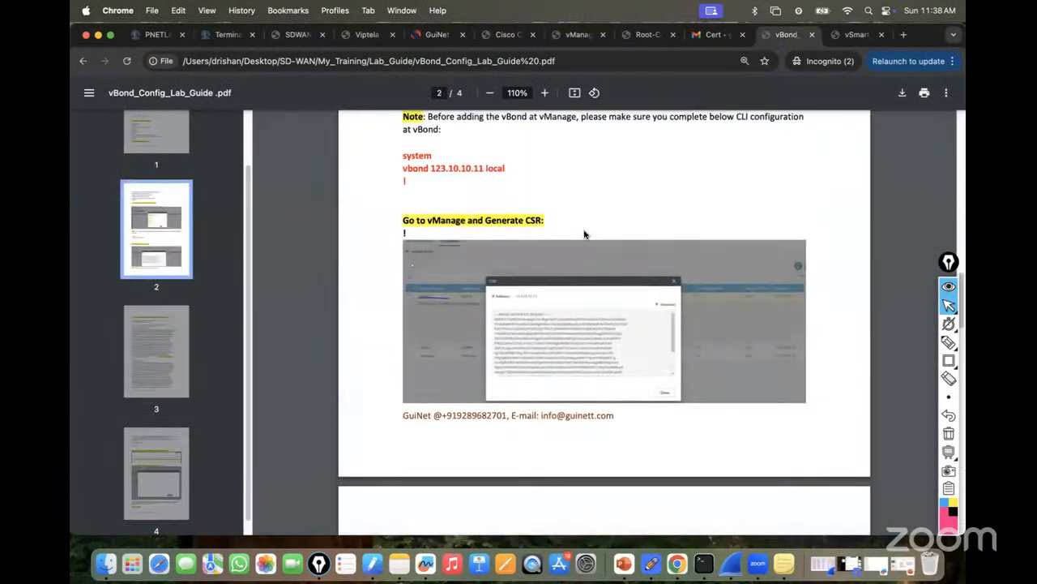
{"action": "scroll", "coordinate": [584, 234], "scroll_direction": "up", "scroll_amount": 10}
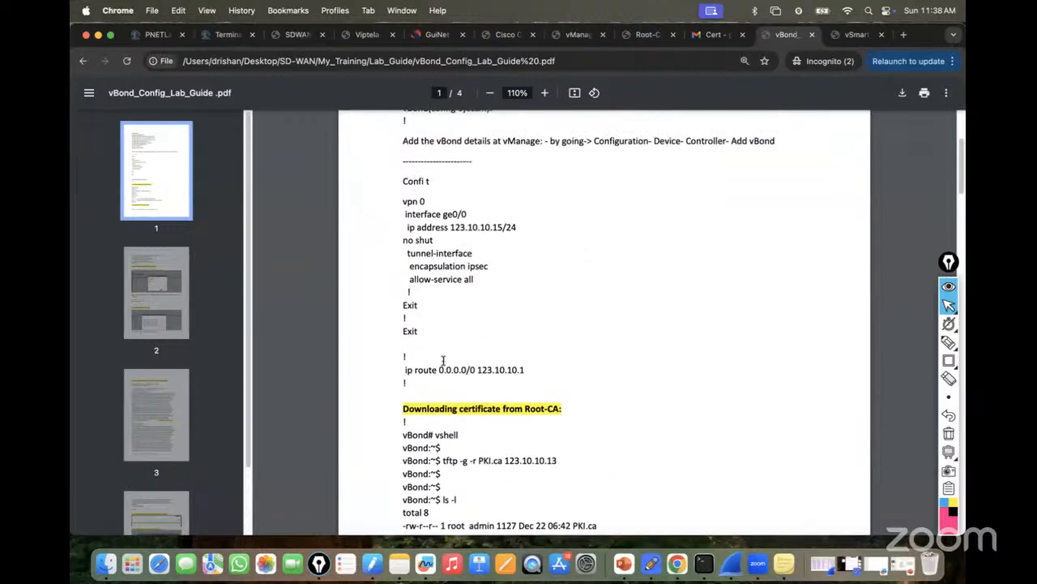
{"action": "left_click_drag", "start_coordinate": [405, 371], "coordinate": [534, 363]}
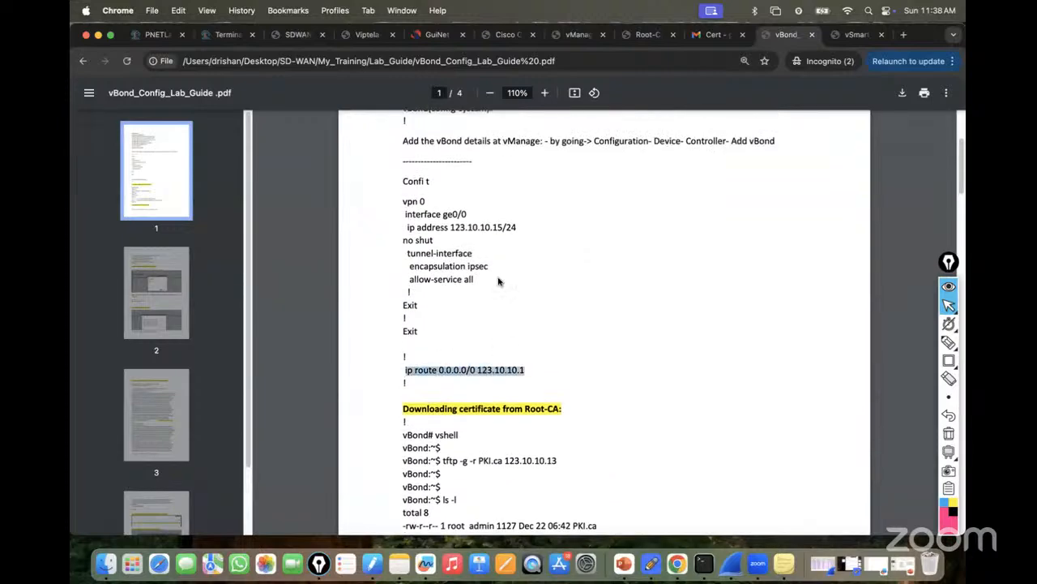
{"action": "left_click", "coordinate": [857, 34]}
{"action": "scroll", "coordinate": [556, 249], "scroll_direction": "up", "scroll_amount": 15}
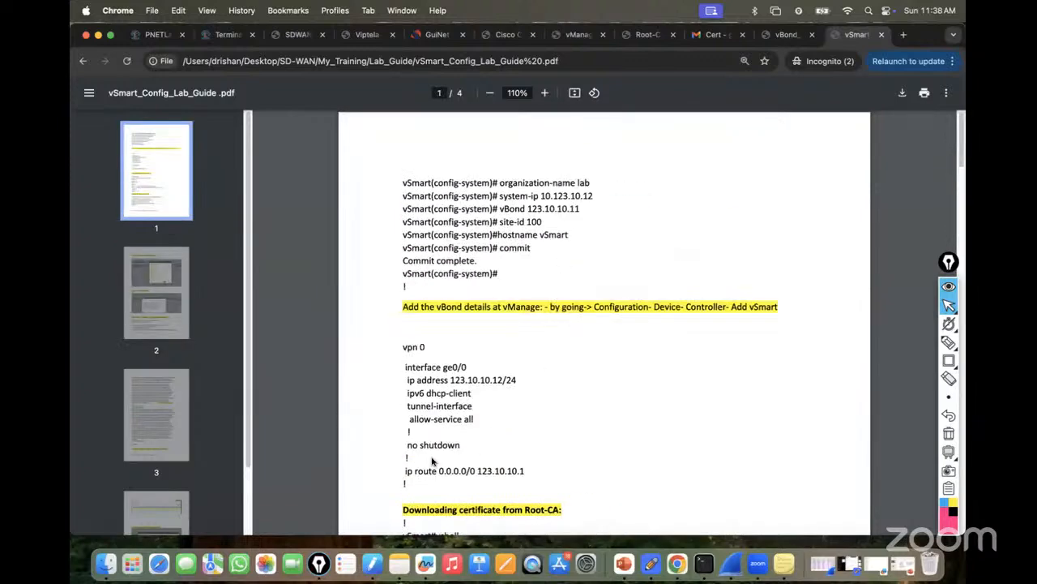
{"action": "left_click_drag", "start_coordinate": [400, 470], "coordinate": [558, 460]}
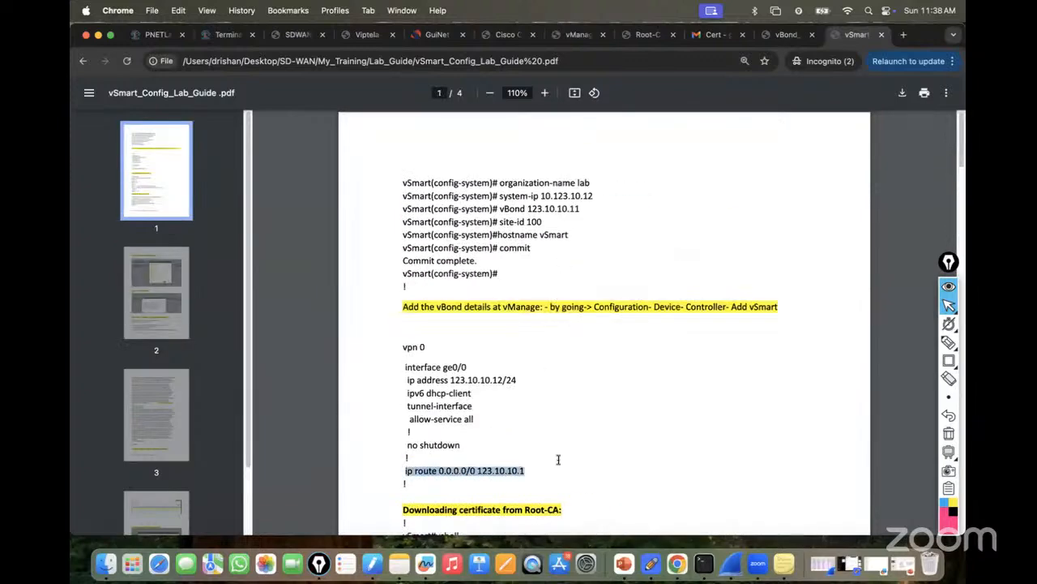
Scroll through the Root-CA lab guide to review its configuration.
{"action": "left_click", "coordinate": [646, 34]}
{"action": "scroll", "coordinate": [587, 243], "scroll_direction": "down", "scroll_amount": 20}
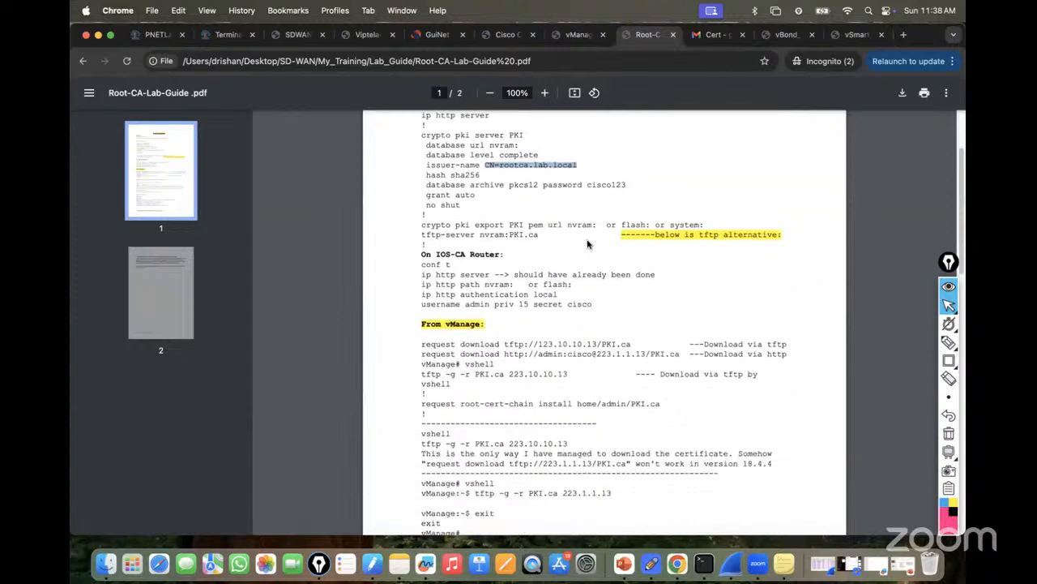
{"action": "scroll", "coordinate": [588, 244], "scroll_direction": "up", "scroll_amount": 10}
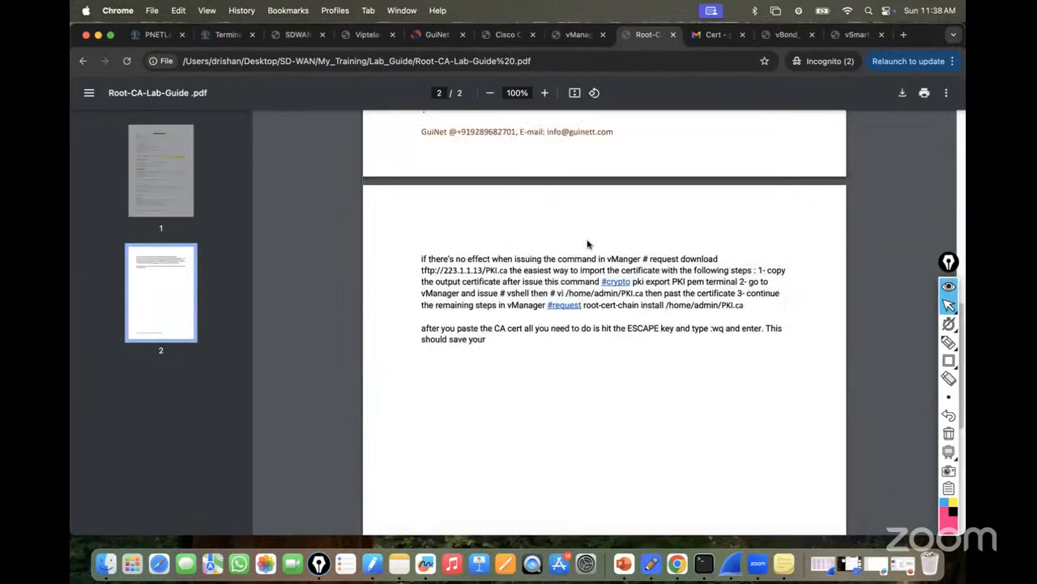
{"action": "scroll", "coordinate": [556, 320], "scroll_direction": "up", "scroll_amount": 5}
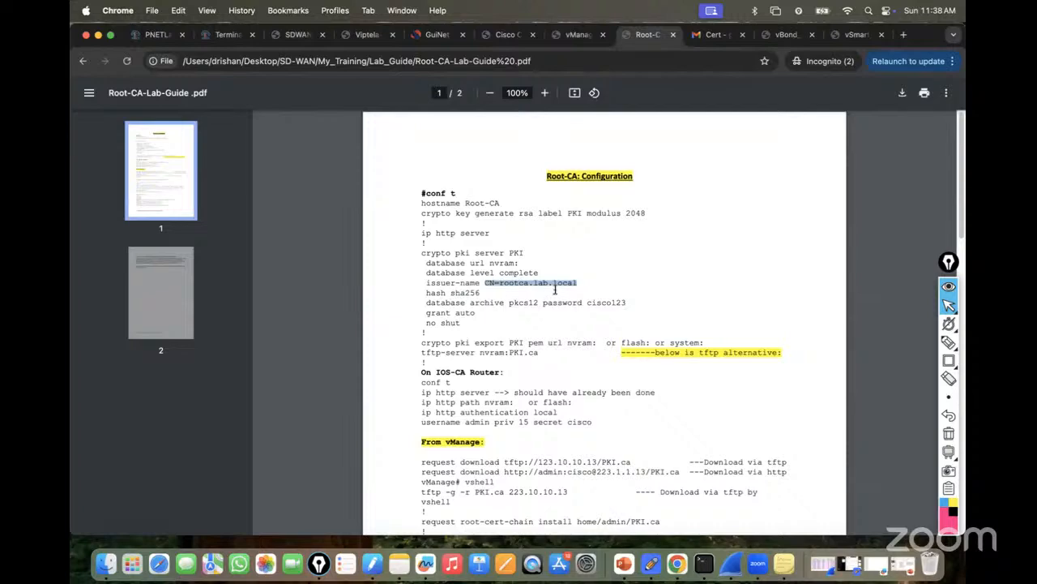
{"action": "left_click", "coordinate": [572, 367]}
{"action": "scroll", "coordinate": [572, 357], "scroll_direction": "down", "scroll_amount": 20}
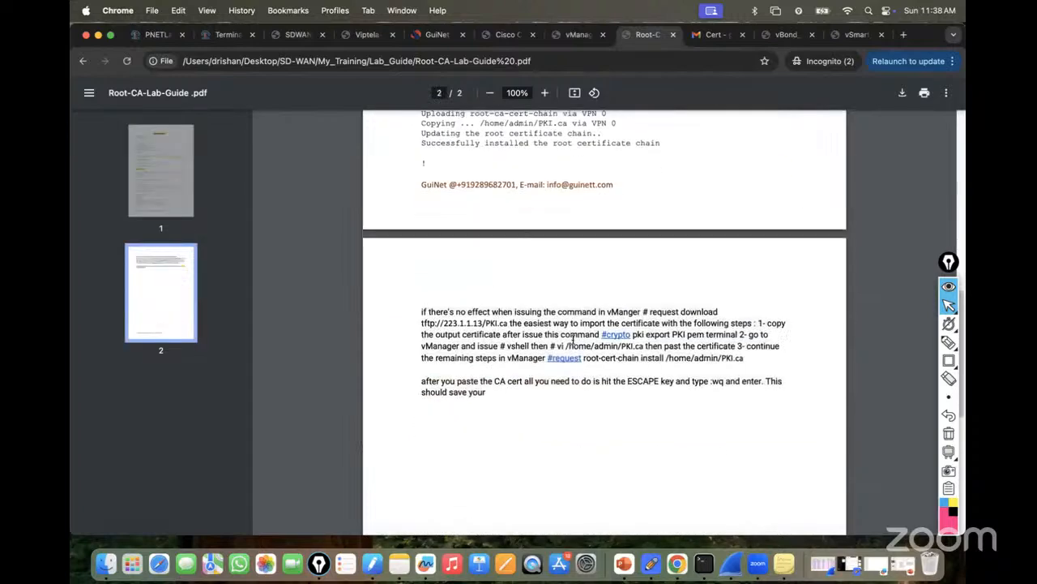
{"action": "scroll", "coordinate": [574, 335], "scroll_direction": "up", "scroll_amount": 20}
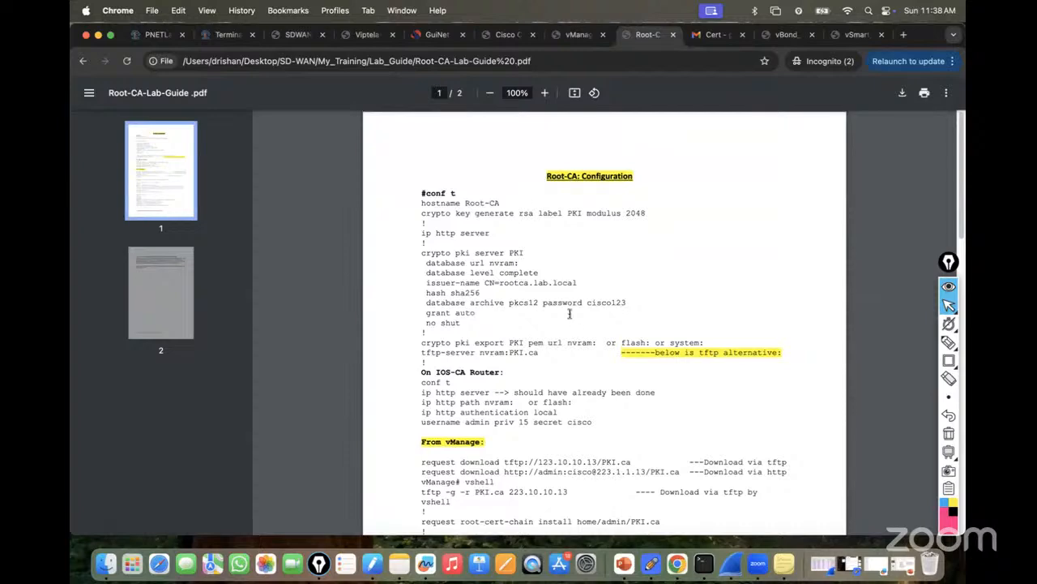
Highlight the vManage guide's default route line, then return to vEdge3's console.
{"action": "left_click", "coordinate": [566, 35]}
{"action": "scroll", "coordinate": [526, 239], "scroll_direction": "down", "scroll_amount": 10}
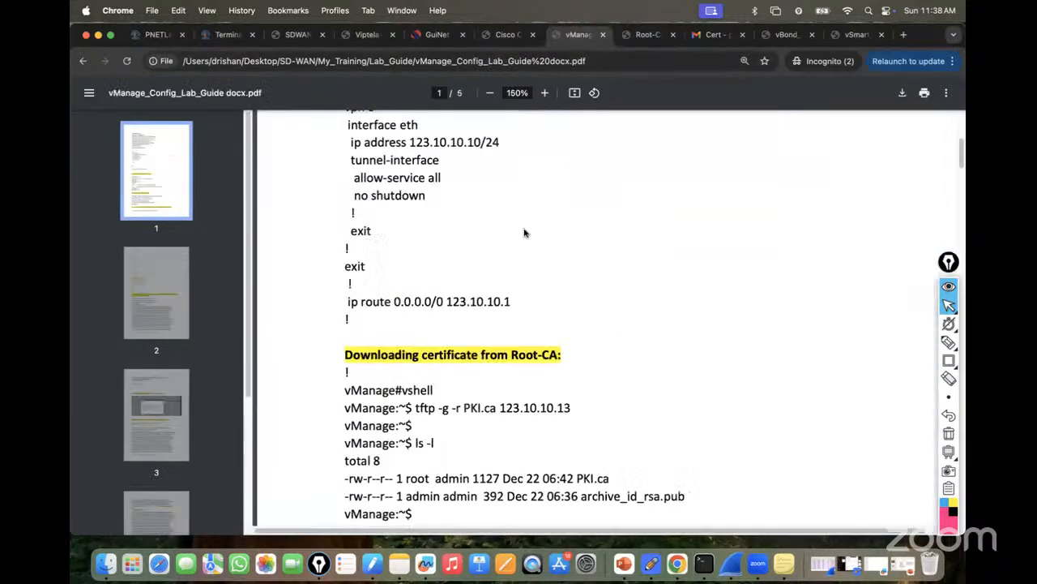
{"action": "scroll", "coordinate": [525, 244], "scroll_direction": "down", "scroll_amount": 5}
{"action": "scroll", "coordinate": [367, 173], "scroll_direction": "up", "scroll_amount": 1}
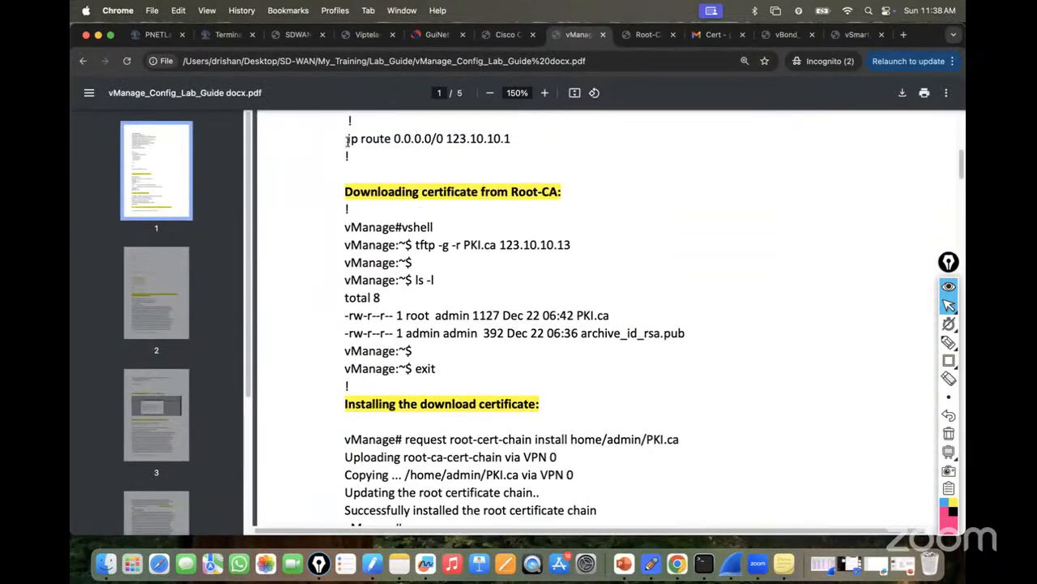
{"action": "left_click_drag", "start_coordinate": [347, 140], "coordinate": [546, 139]}
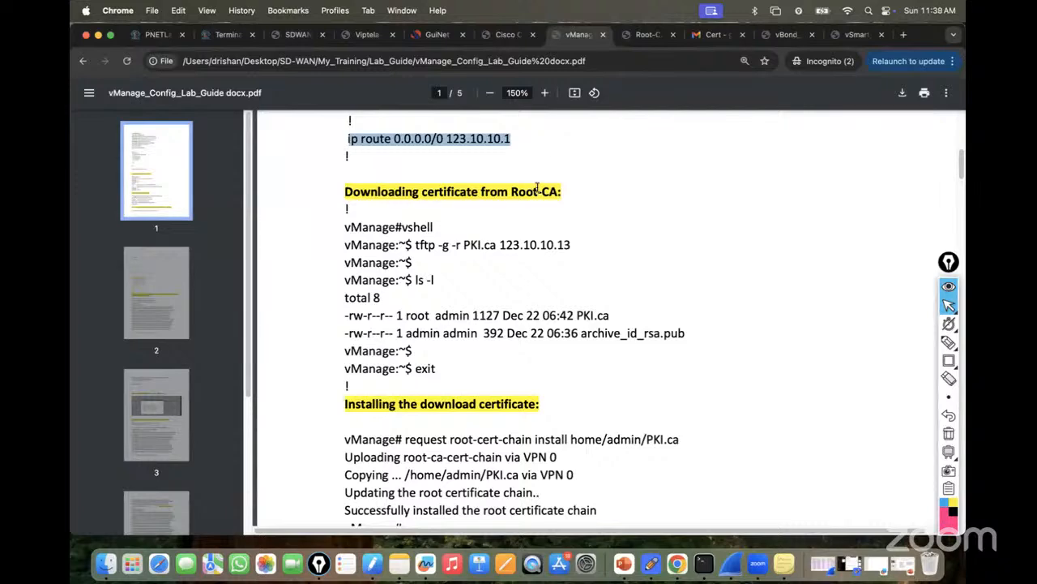
{"action": "left_click", "coordinate": [509, 35]}
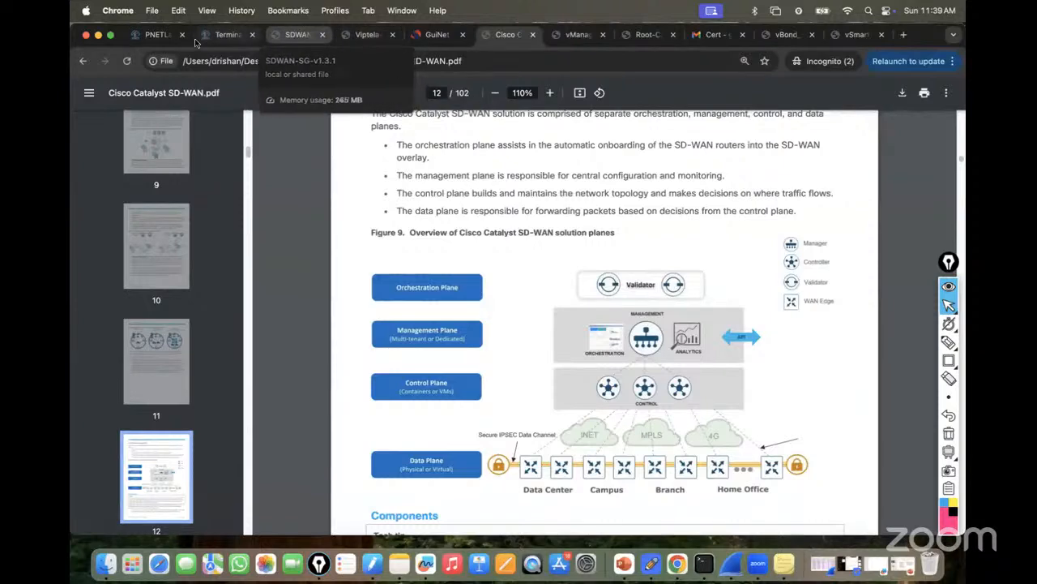
{"action": "left_click", "coordinate": [156, 35]}
{"action": "left_click", "coordinate": [227, 35]}
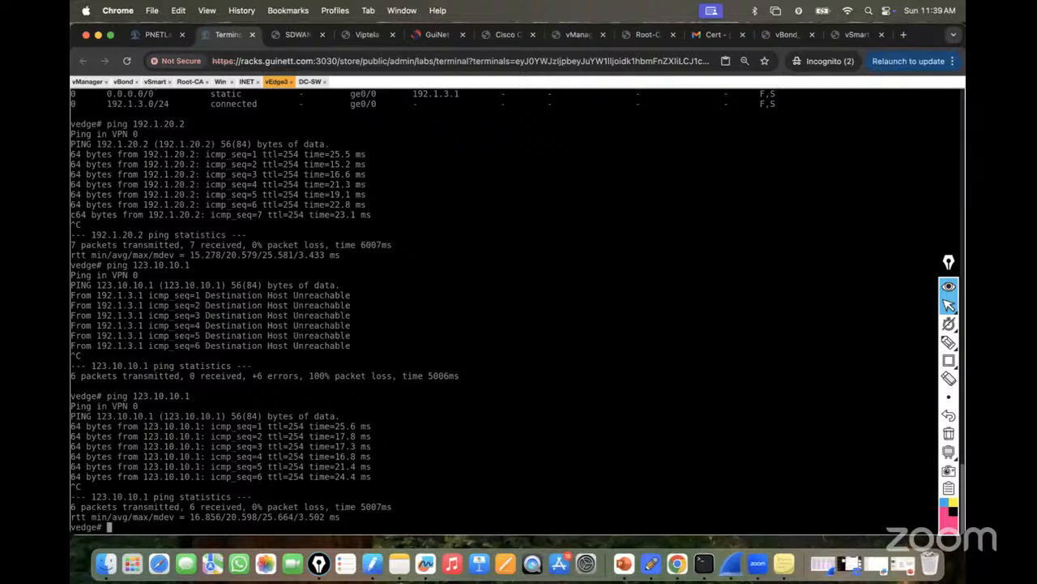
Start pinging 123.10.10.10 from vEdge3 and log in to the vManage console.
{"action": "key", "text": "Up"}
{"action": "type", "text": "0"}
{"action": "key", "text": "Return"}
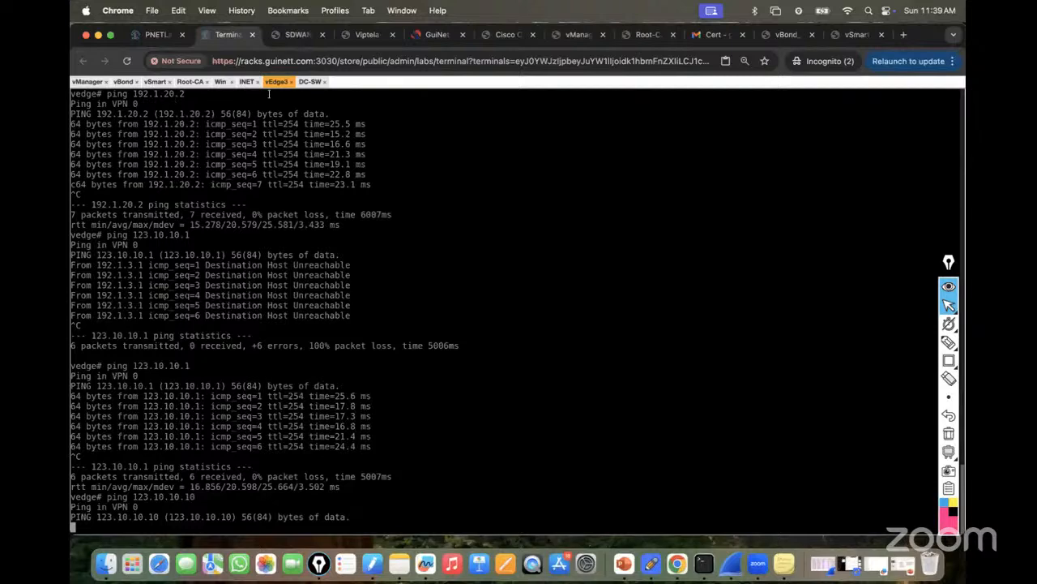
{"action": "left_click", "coordinate": [87, 81]}
{"action": "type", "text": "admin"}
{"action": "key", "text": "Return"}
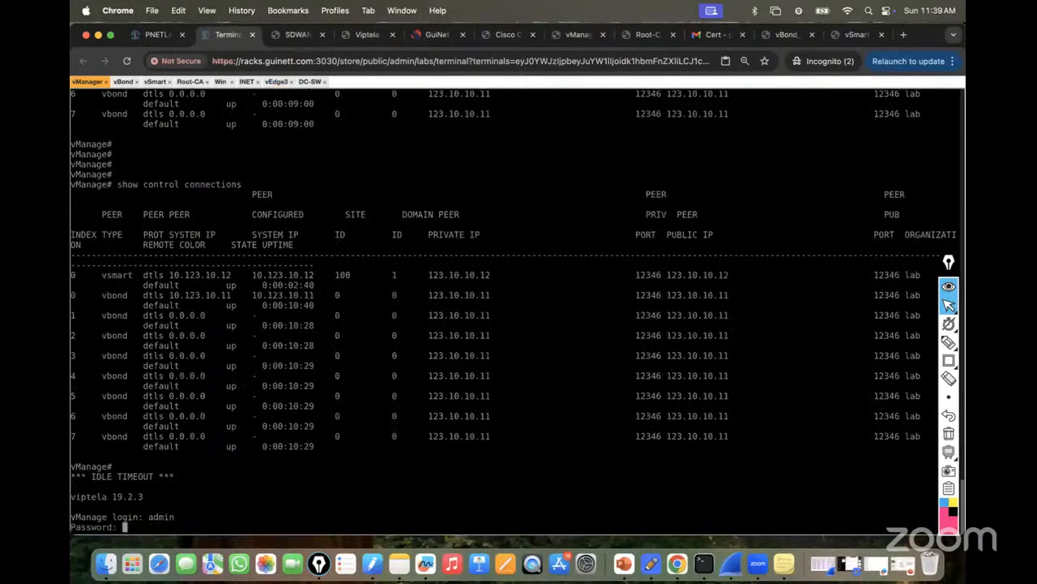
{"action": "type", "text": "admin"}
{"action": "key", "text": "Return"}
Commit a VPN 0 default route 0.0.0.0/0 via 123.10.10.1 on vManage.
{"action": "key", "text": "Return"}
{"action": "key", "text": "Return"}
{"action": "key", "text": "Return"}
{"action": "type", "text": "config"}
{"action": "key", "text": "Return"}
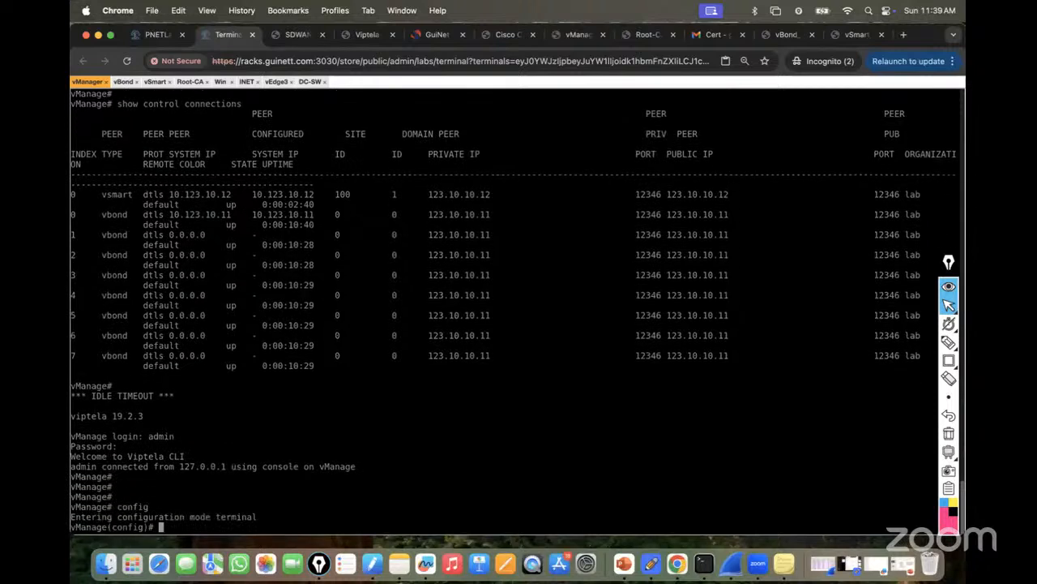
{"action": "key", "text": "Return"}
{"action": "key", "text": "Return"}
{"action": "key", "text": "Return"}
{"action": "type", "text": "vpn 0"}
{"action": "key", "text": "Return"}
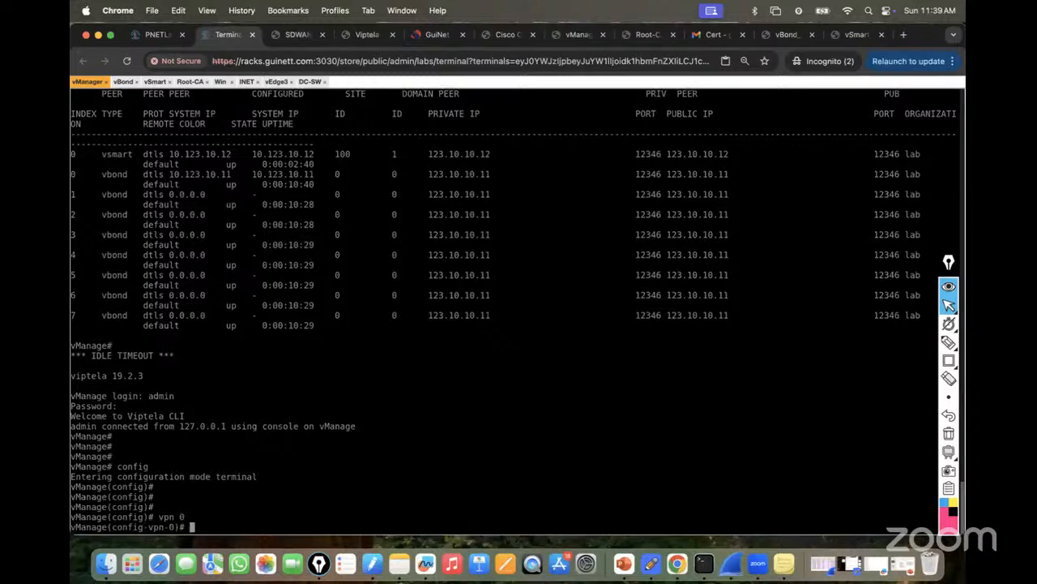
{"action": "key", "text": "Return"}
{"action": "key", "text": "Return"}
{"action": "type", "text": "ip route 0.0.0.0/0 1"}
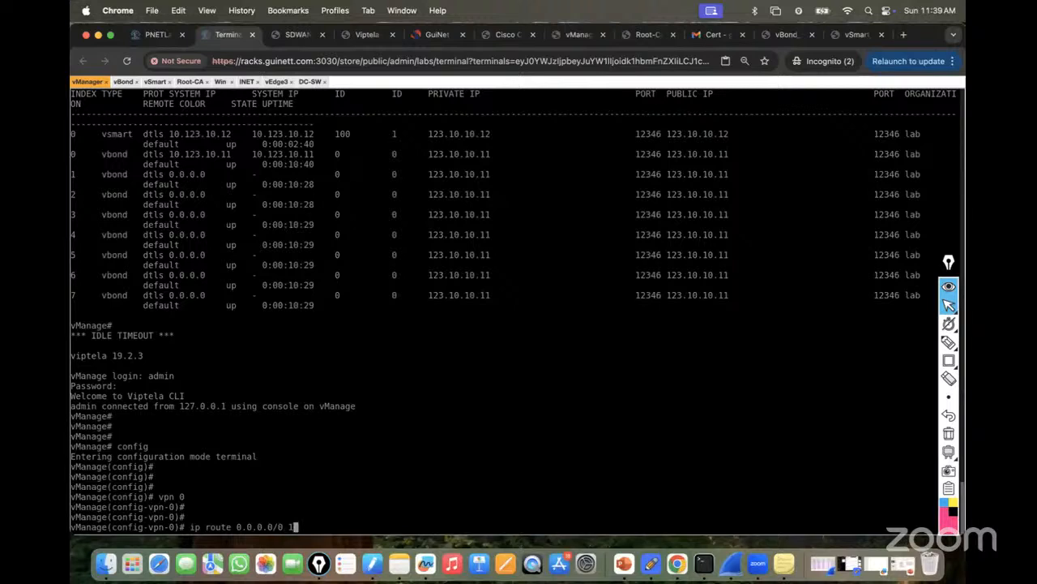
{"action": "type", "text": "33.10.10.1"}
{"action": "key", "text": "Return"}
{"action": "type", "text": "c"}
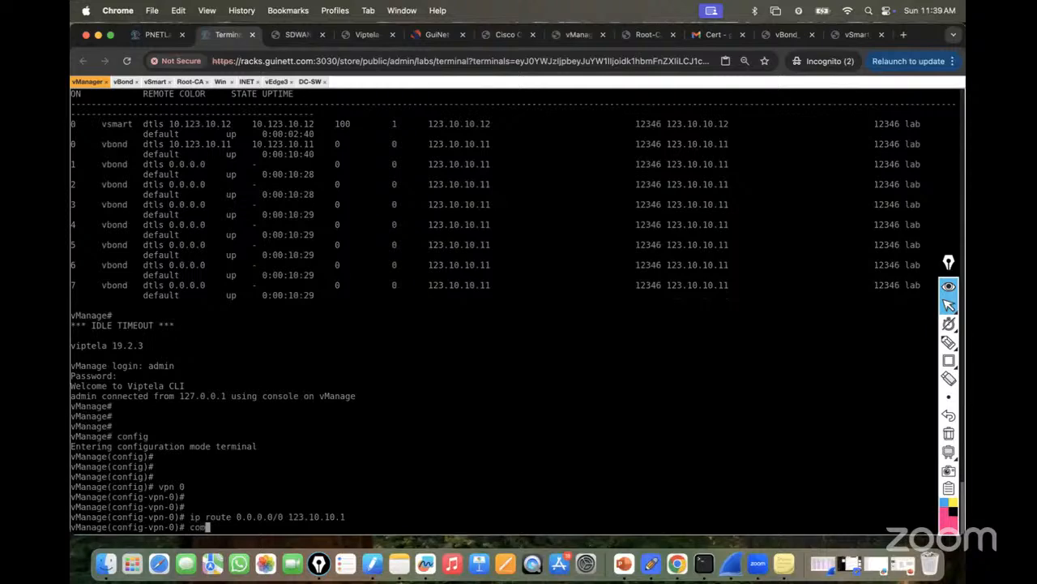
{"action": "type", "text": "om"}
{"action": "key", "text": "Return"}
{"action": "key", "text": "Return"}
{"action": "key", "text": "Return"}
{"action": "key", "text": "Return"}
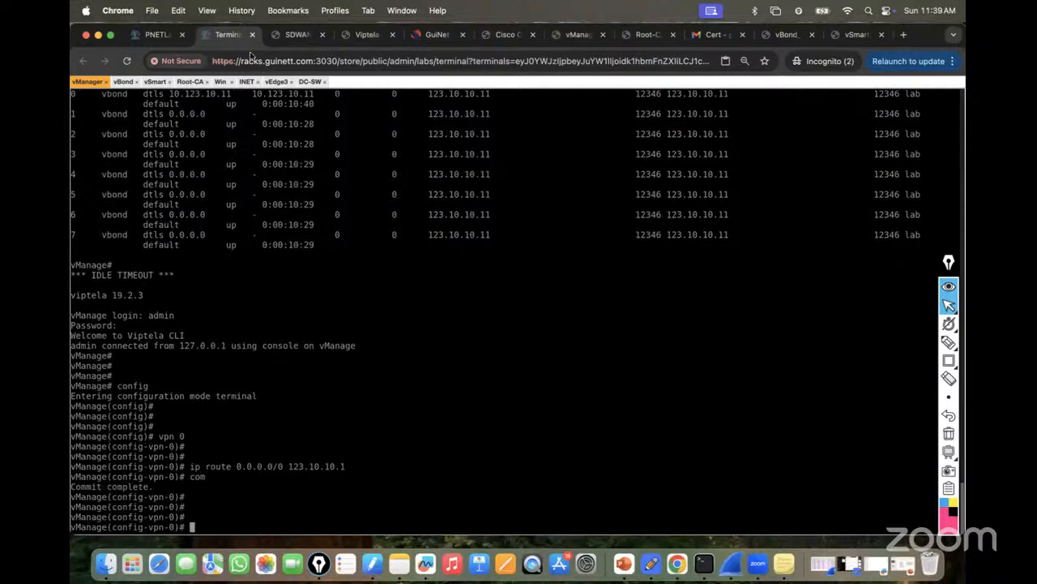
On vEdge3, stop the current ping and ping 123.10.10.11 instead.
{"action": "left_click", "coordinate": [277, 82]}
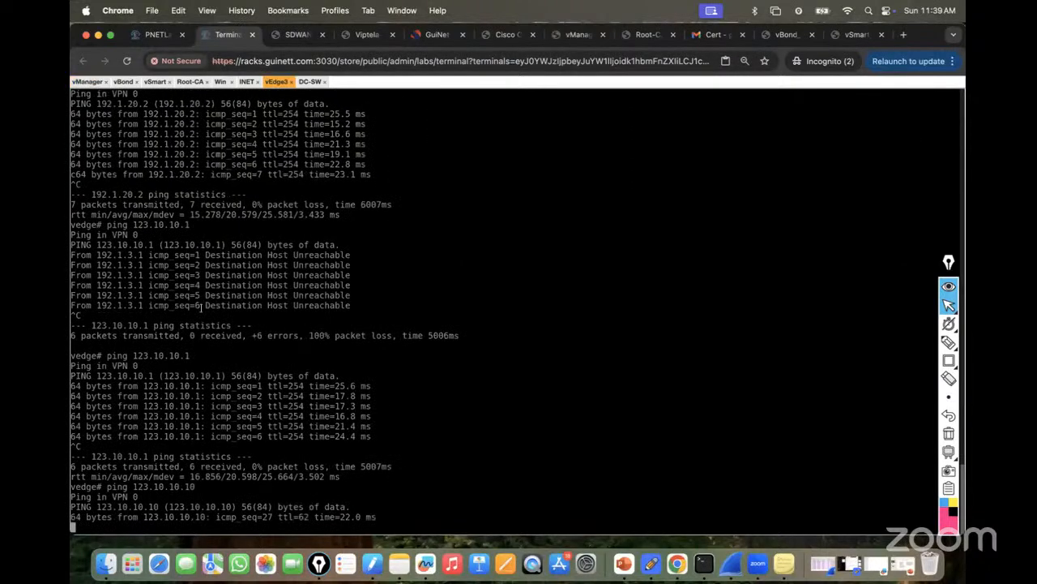
{"action": "key", "text": "ctrl+c"}
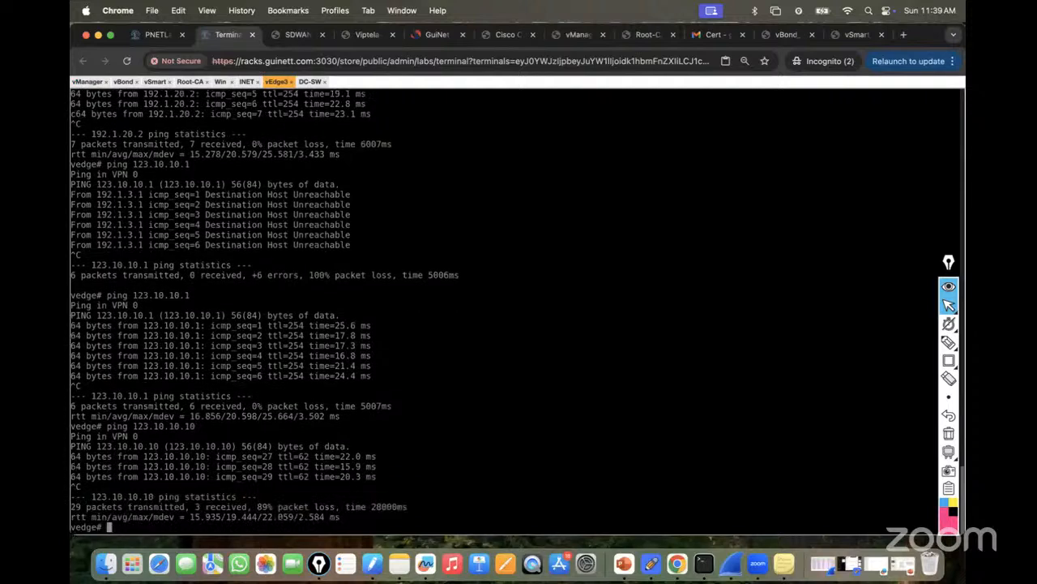
{"action": "key", "text": "Up"}
{"action": "key", "text": "BackSpace"}
{"action": "type", "text": "123.10.10.11"}
{"action": "key", "text": "Return"}
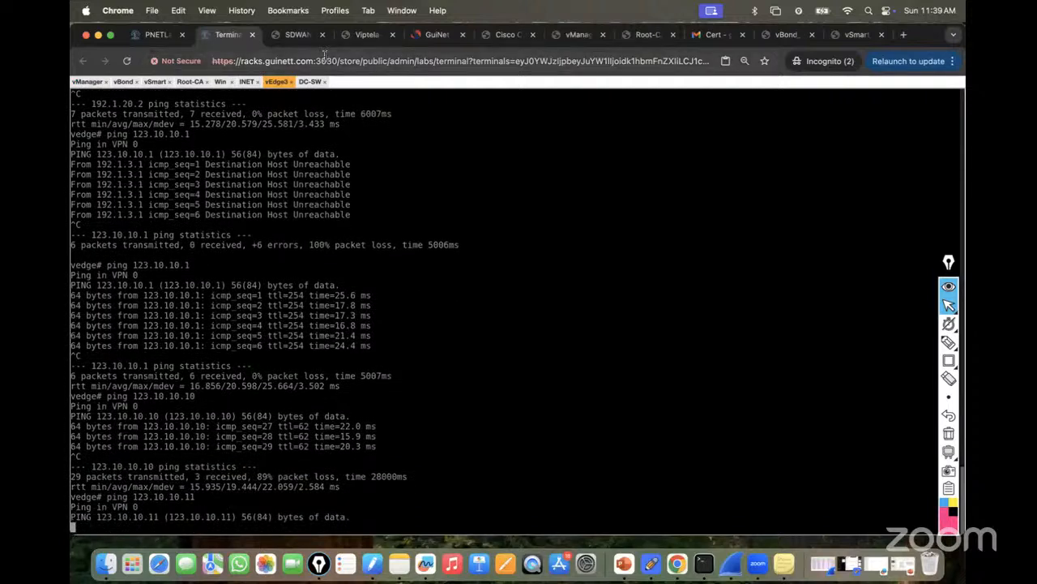
Log in to vBond and enter configuration mode.
{"action": "left_click", "coordinate": [127, 81]}
{"action": "type", "text": "admin"}
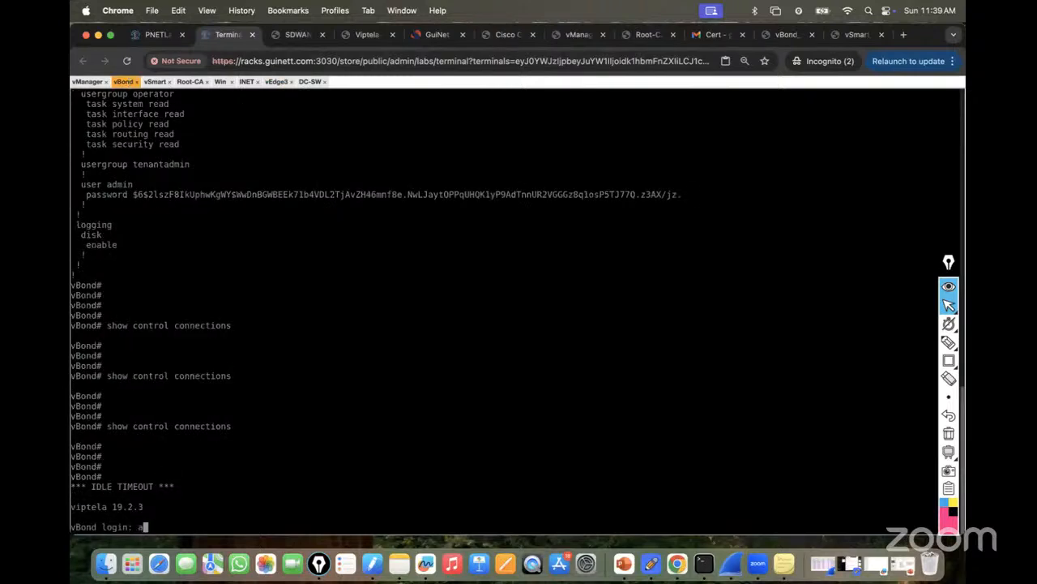
{"action": "key", "text": "Return"}
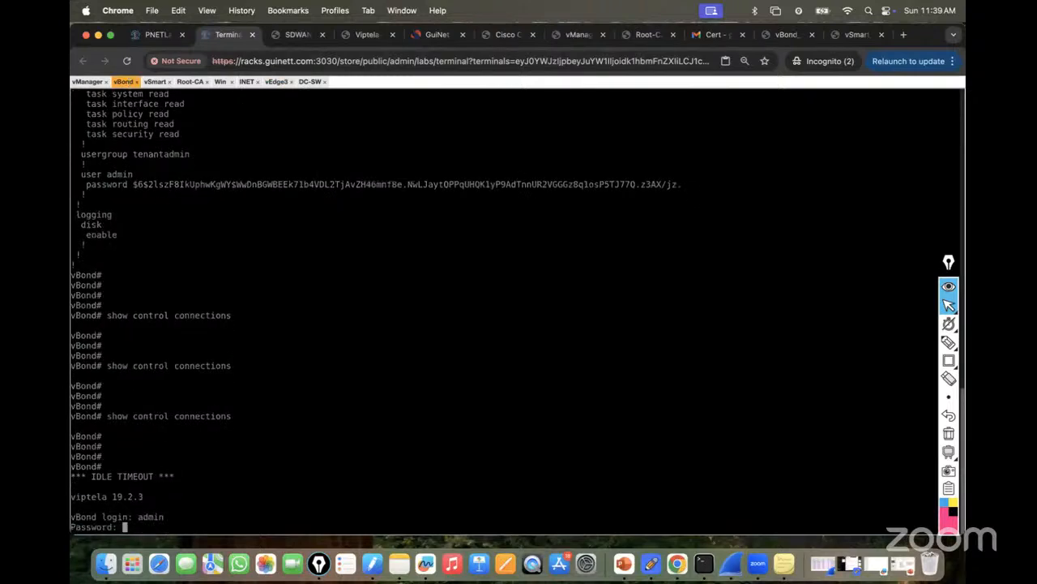
{"action": "key", "text": "Return"}
{"action": "key", "text": "Return"}
{"action": "key", "text": "Return"}
{"action": "key", "text": "Return"}
{"action": "type", "text": "conf"}
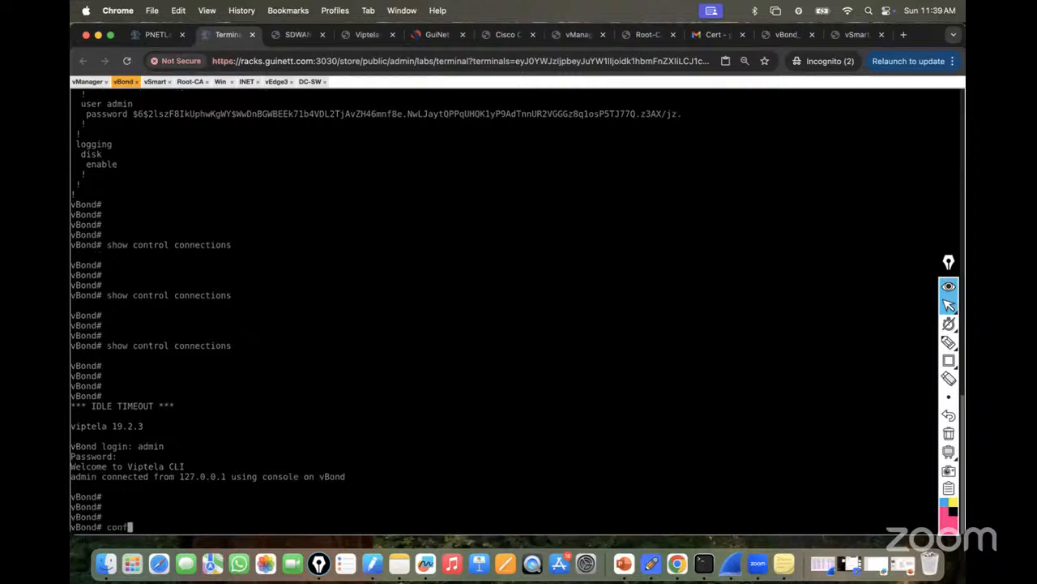
{"action": "key", "text": "question"}
{"action": "key", "text": "Return"}
Add a VPN 0 default route 0.0.0.0/0 via 123.10.10.1 on vBond and commit it.
{"action": "key", "text": "Return"}
{"action": "key", "text": "Return"}
{"action": "type", "text": "vpn 0"}
{"action": "key", "text": "Return"}
{"action": "key", "text": "Return"}
{"action": "key", "text": "Return"}
{"action": "type", "text": "ip ro"}
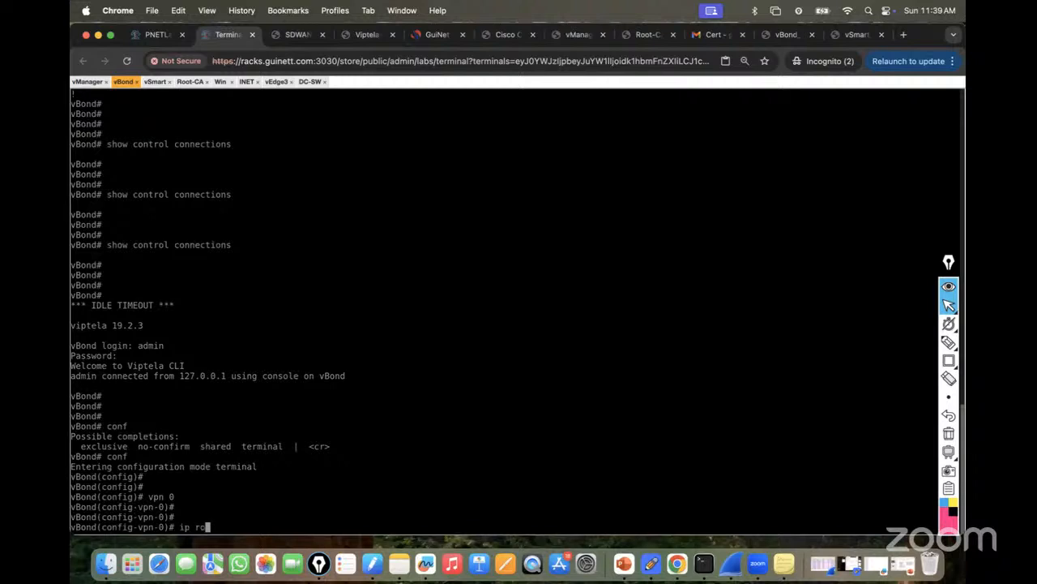
{"action": "type", "text": "ute 0.0.0.0/0 12"}
{"action": "type", "text": "3..1"}
{"action": "type", "text": "0.10."}
{"action": "key", "text": "BackSpace"}
{"action": "key", "text": "BackSpace"}
{"action": "key", "text": "BackSpace"}
{"action": "key", "text": "BackSpace"}
{"action": "key", "text": "BackSpace"}
{"action": "key", "text": "BackSpace"}
{"action": "key", "text": "BackSpace"}
{"action": "type", "text": "10.10.1"}
{"action": "key", "text": "Return"}
{"action": "key", "text": "Return"}
{"action": "key", "text": "Return"}
{"action": "key", "text": "Return"}
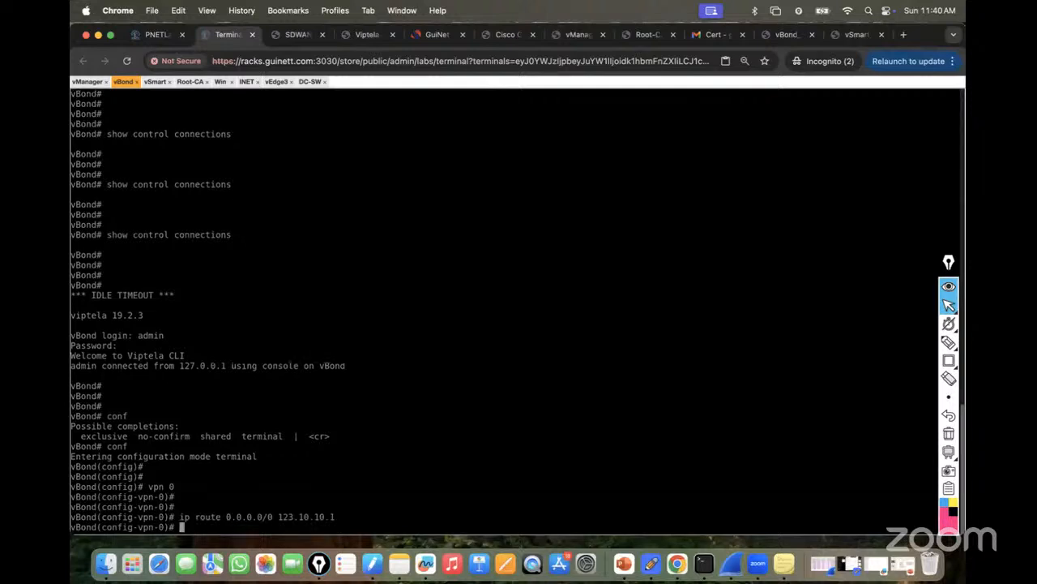
{"action": "type", "text": "commit"}
{"action": "key", "text": "Return"}
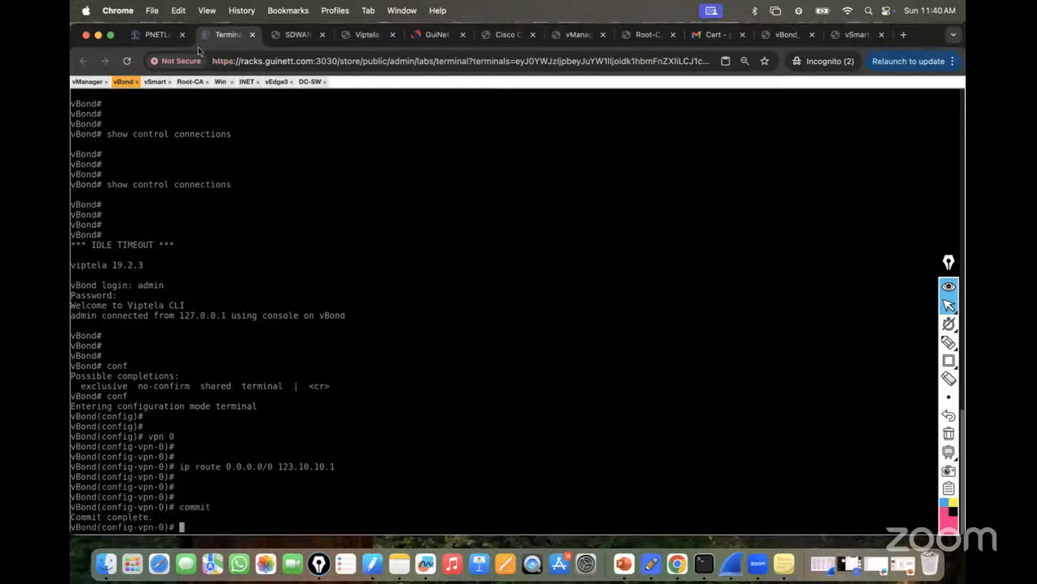
On vEdge3, stop the ping to 123.10.10.11 and start pinging 123.10.10.12.
{"action": "left_click", "coordinate": [276, 82]}
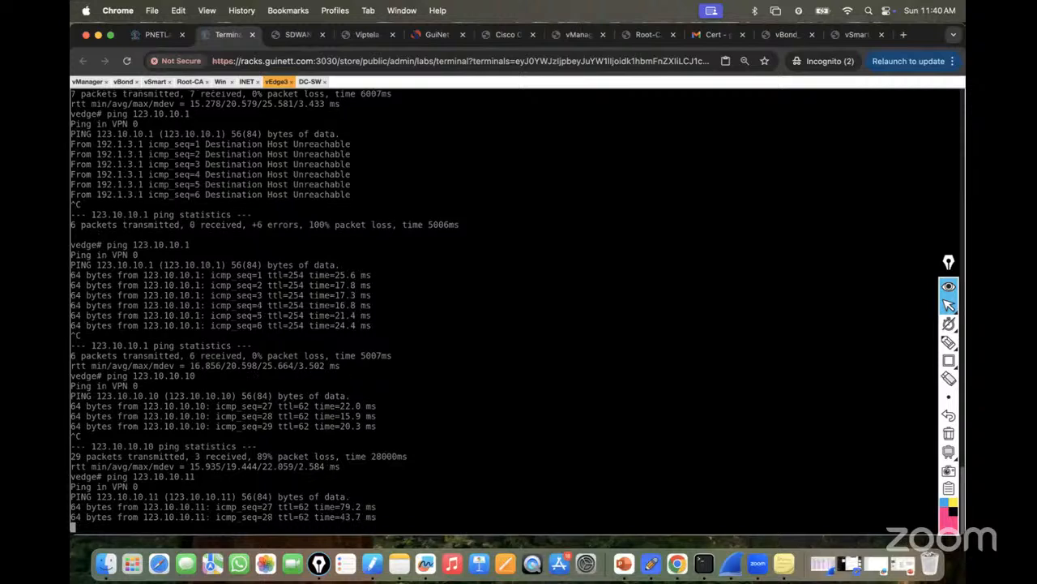
{"action": "key", "text": "ctrl+c"}
{"action": "key", "text": "Up"}
{"action": "key", "text": "BackSpace"}
{"action": "type", "text": "2"}
{"action": "key", "text": "Return"}
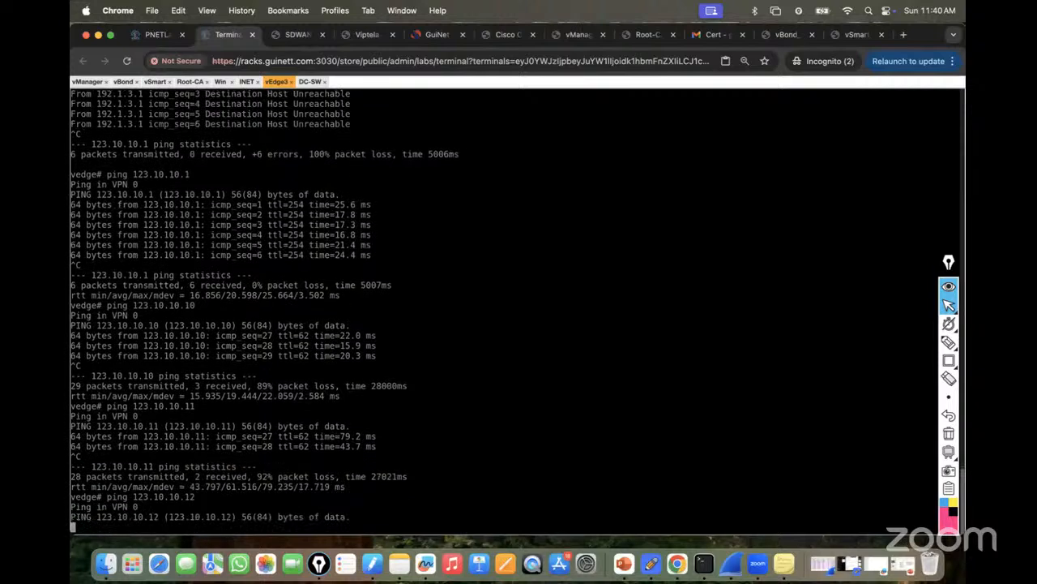
{"action": "left_click", "coordinate": [155, 82]}
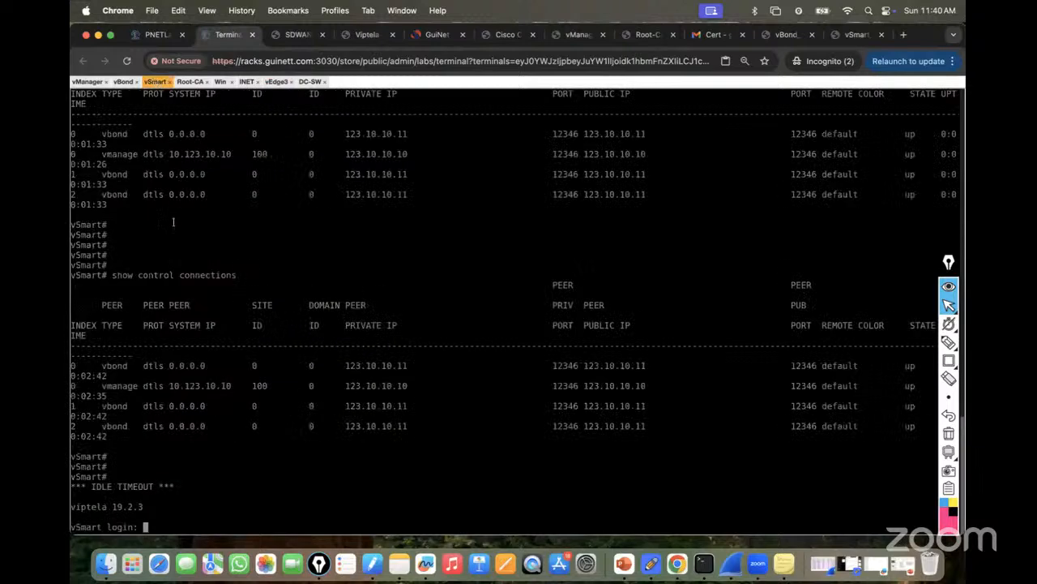
Log in to vSmart and enter configuration mode.
{"action": "type", "text": "admin"}
{"action": "key", "text": "Return"}
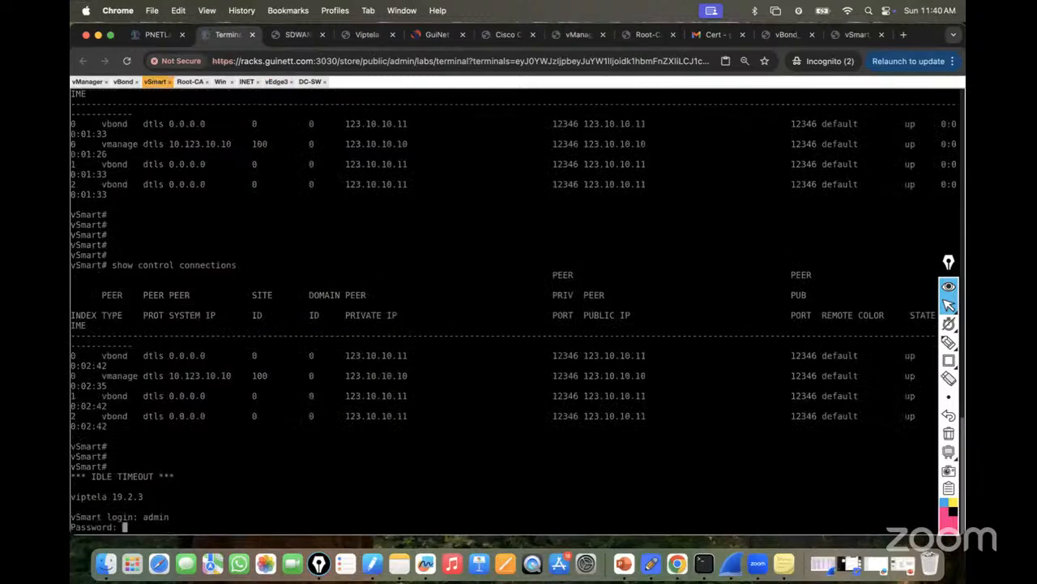
{"action": "type", "text": "admin"}
{"action": "key", "text": "Return"}
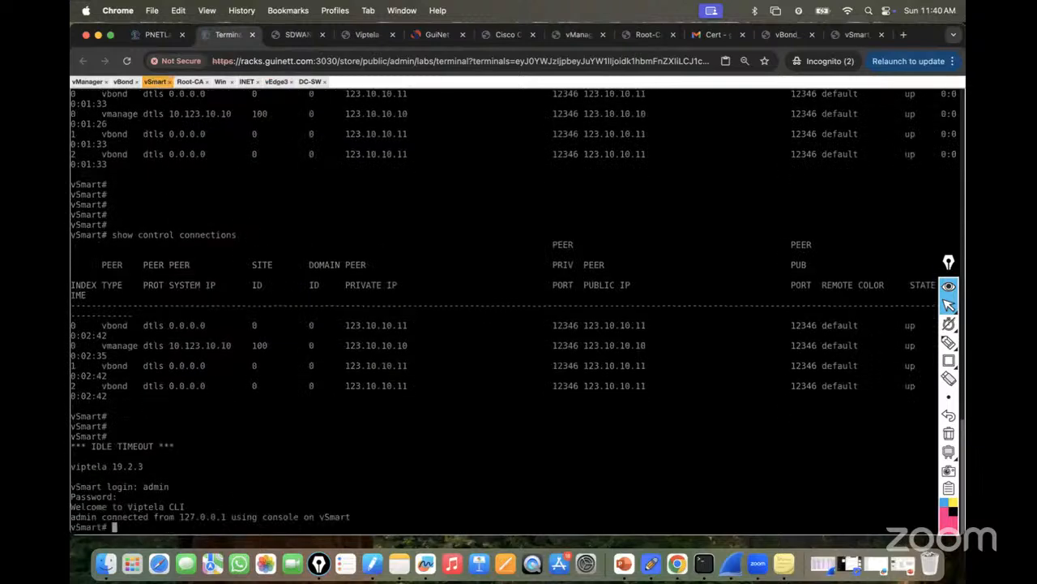
{"action": "type", "text": "conf ?"}
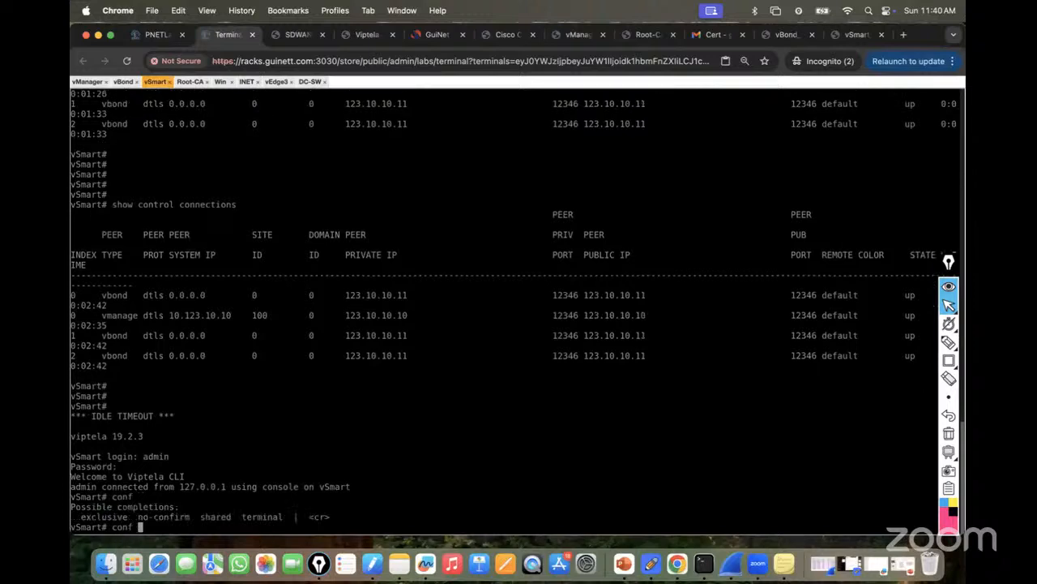
{"action": "key", "text": "Return"}
{"action": "key", "text": "Return"}
{"action": "key", "text": "Return"}
{"action": "key", "text": "Return"}
{"action": "key", "text": "Return"}
Add a VPN 0 default route 0.0.0.0/0 via 123.10.10.1 on vSmart and commit it.
{"action": "type", "text": "vpn 0"}
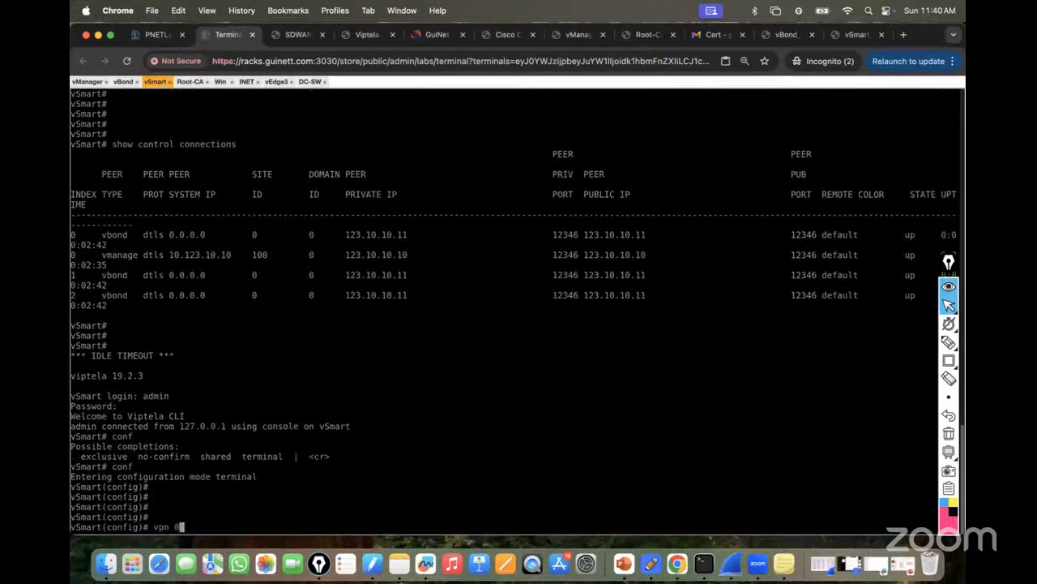
{"action": "key", "text": "Return"}
{"action": "type", "text": "ip ro"}
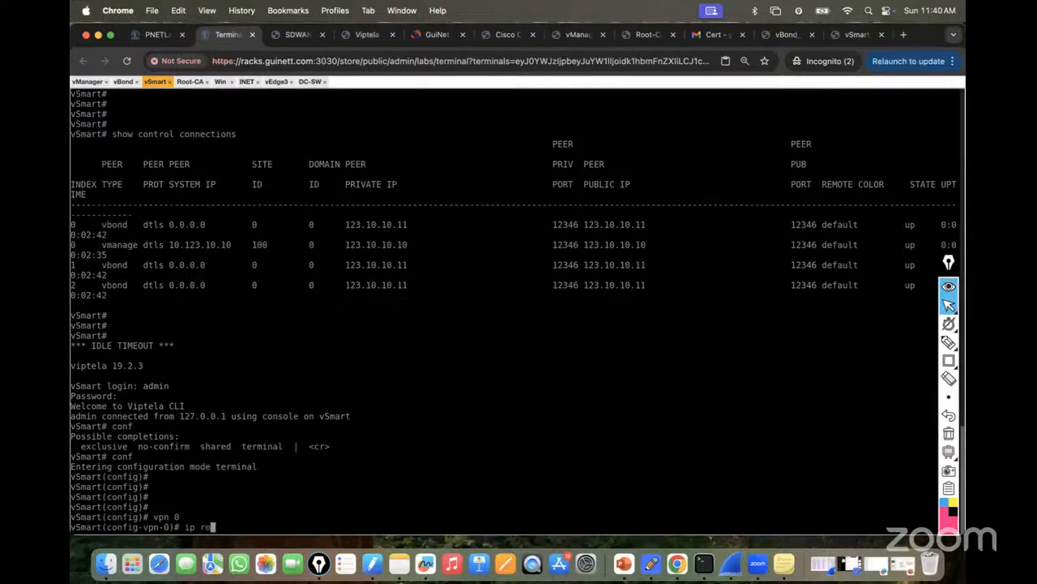
{"action": "type", "text": "ute 0.0.0.0/0 1231."}
{"action": "key", "text": "BackSpace"}
{"action": "key", "text": "BackSpace"}
{"action": "type", "text": ".10.10.1"}
{"action": "key", "text": "Return"}
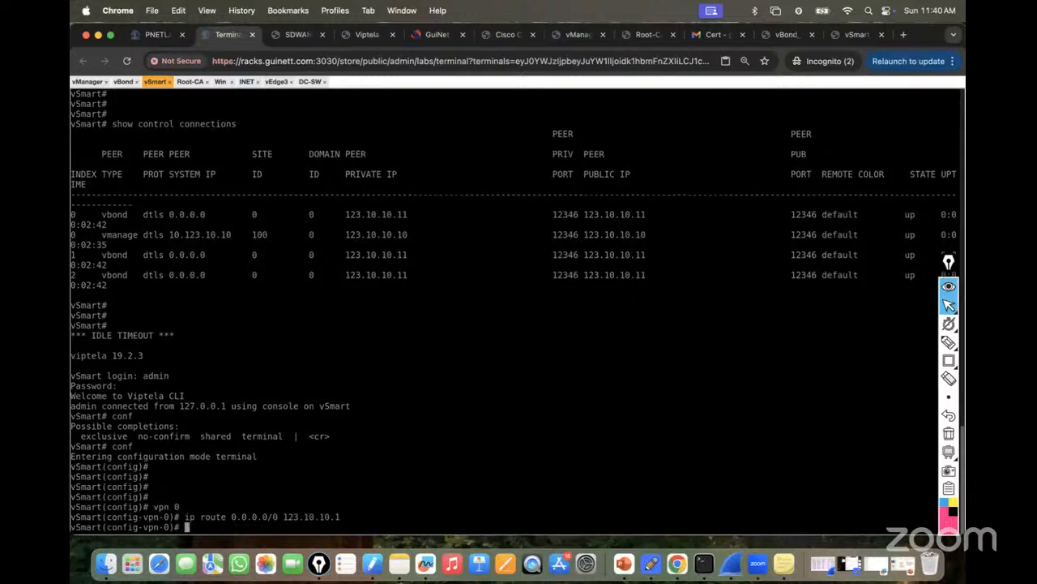
{"action": "key", "text": "Return"}
{"action": "key", "text": "Return"}
{"action": "key", "text": "Return"}
{"action": "type", "text": "commit"}
{"action": "key", "text": "Return"}
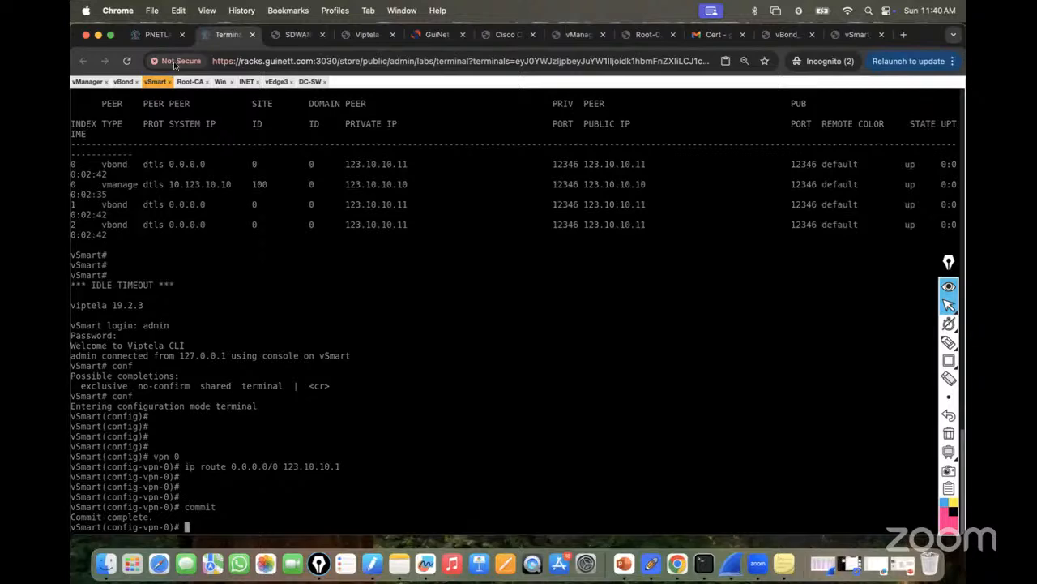
On vEdge3, stop the ping to 123.10.10.12 and ping 123.10.10.13.
{"action": "left_click", "coordinate": [276, 82]}
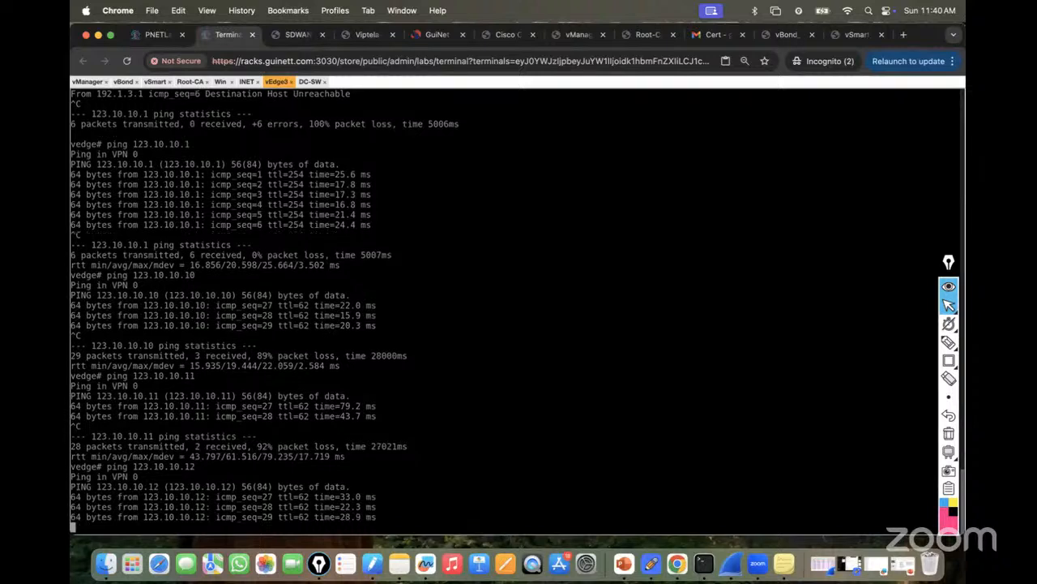
{"action": "key", "text": "ctrl+c"}
{"action": "key", "text": "Up"}
{"action": "key", "text": "BackSpace"}
{"action": "type", "text": "3"}
{"action": "key", "text": "Return"}
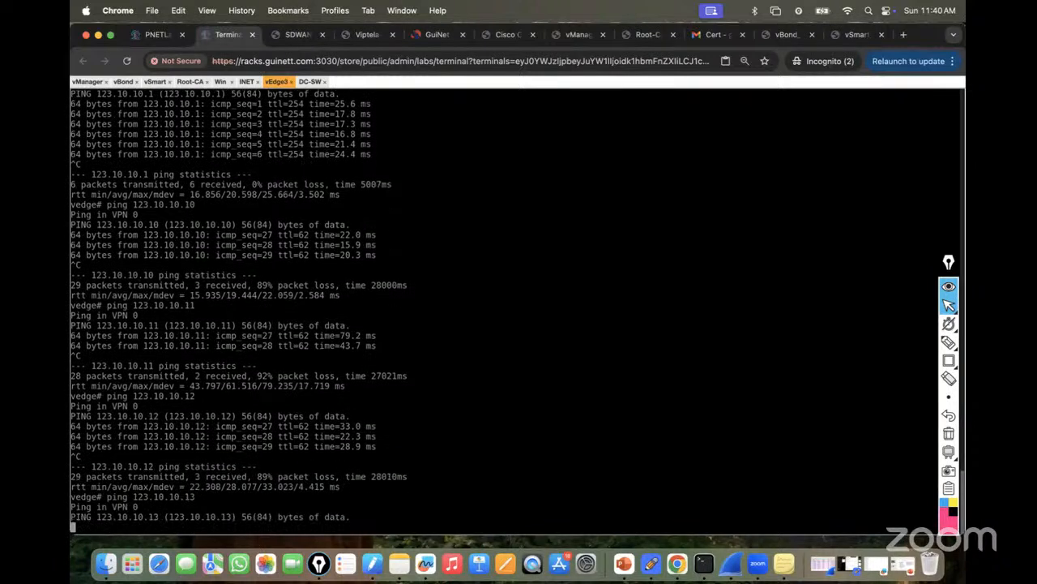
Enter privileged mode and global configuration mode on the Root-CA console.
{"action": "left_click", "coordinate": [190, 81]}
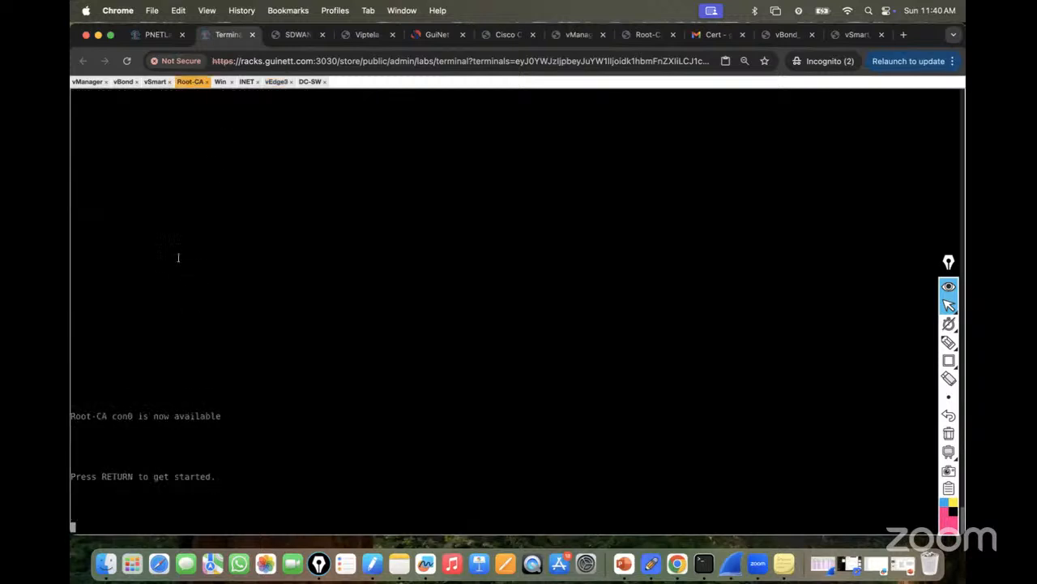
{"action": "key", "text": "Return"}
{"action": "key", "text": "Return"}
{"action": "key", "text": "Return"}
{"action": "key", "text": "Return"}
{"action": "key", "text": "Return"}
{"action": "key", "text": "Return"}
{"action": "key", "text": "Return"}
{"action": "key", "text": "Return"}
{"action": "key", "text": "Return"}
{"action": "key", "text": "Return"}
{"action": "type", "text": "en"}
{"action": "key", "text": "Return"}
{"action": "key", "text": "Return"}
{"action": "key", "text": "Return"}
{"action": "key", "text": "Return"}
{"action": "type", "text": "conf"}
{"action": "key", "text": "Return"}
{"action": "key", "text": "Return"}
{"action": "key", "text": "Return"}
{"action": "key", "text": "Return"}
{"action": "key", "text": "Return"}
Add and save Root-CA's default route 0.0.0.0 0.0.0.0 via 123.10.10.1, then return to vEdge3.
{"action": "type", "text": "ip"}
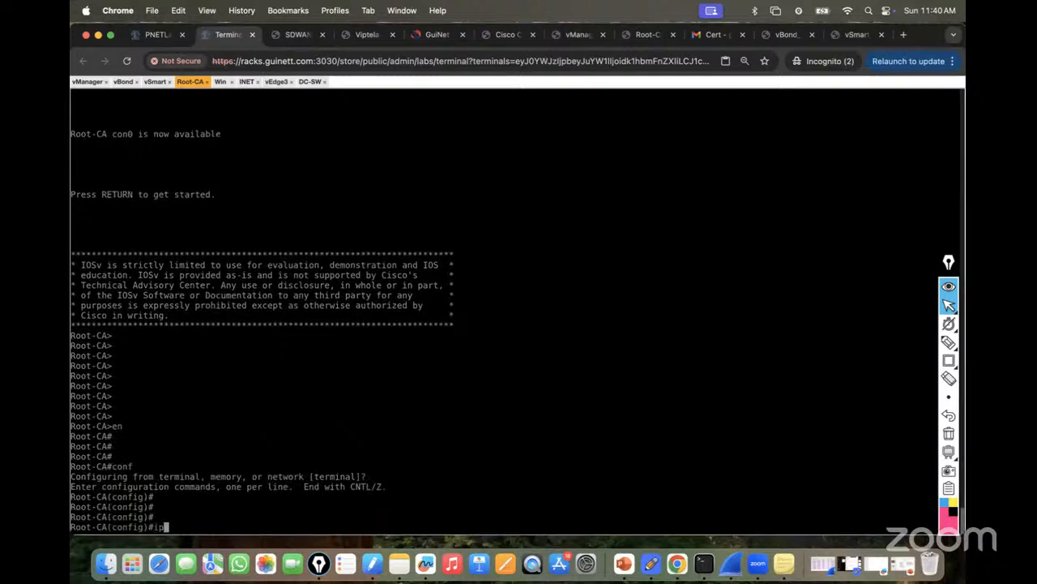
{"action": "type", "text": " route 0.0.0.0."}
{"action": "key", "text": "BackSpace"}
{"action": "type", "text": "0.0.0.0 "}
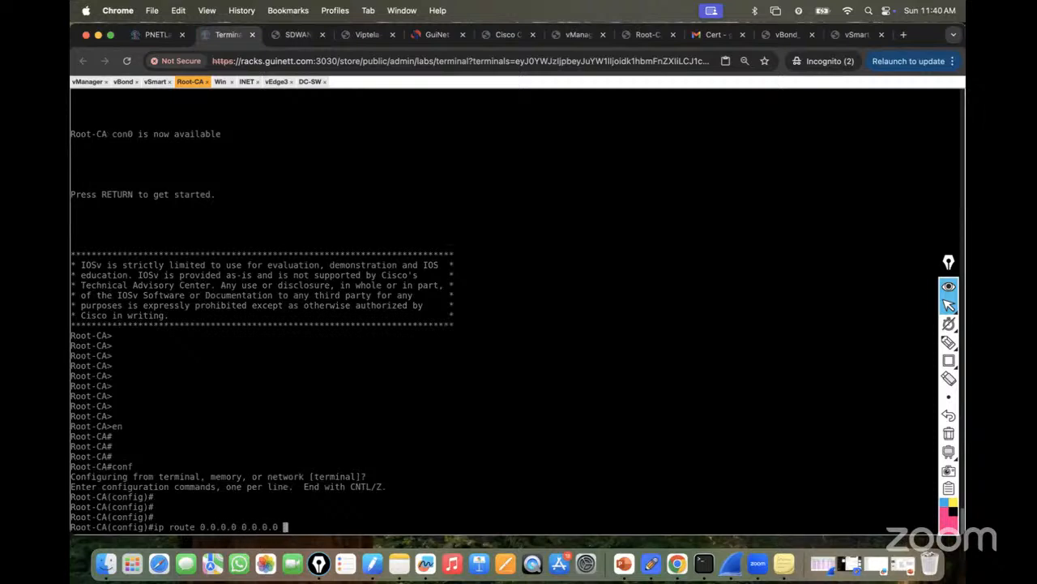
{"action": "type", "text": "123.10.10.1"}
{"action": "key", "text": "Return"}
{"action": "key", "text": "Return"}
{"action": "key", "text": "Return"}
{"action": "key", "text": "Return"}
{"action": "type", "text": "do wr"}
{"action": "key", "text": "Return"}
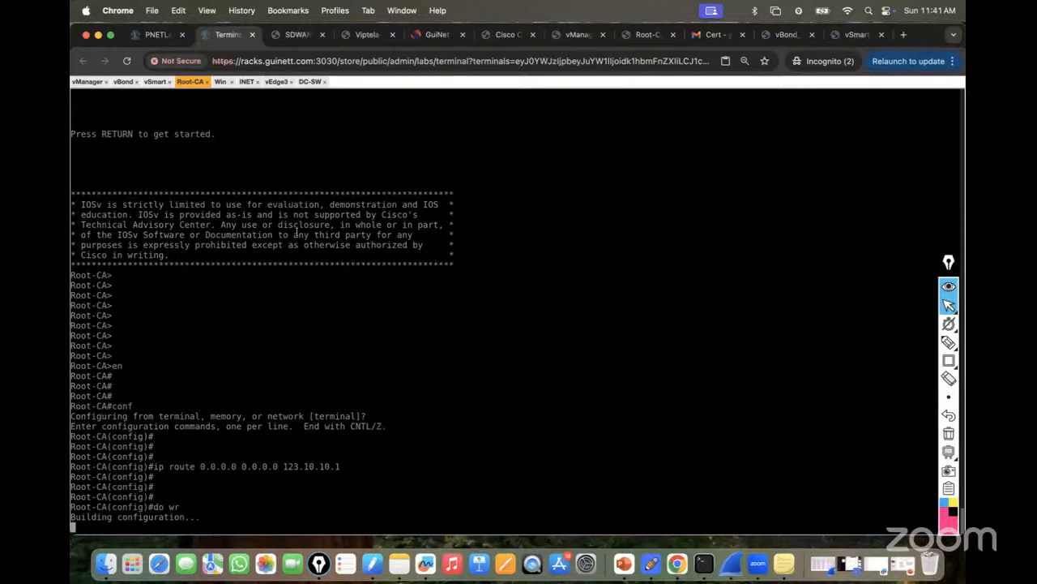
{"action": "key", "text": "ctrl+z"}
{"action": "key", "text": "Return"}
{"action": "key", "text": "Return"}
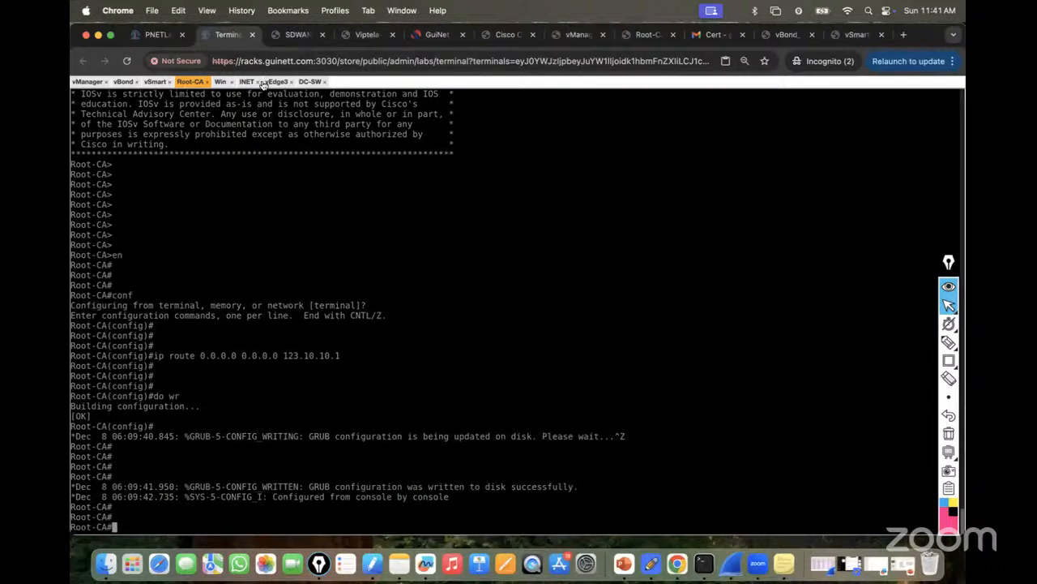
{"action": "left_click", "coordinate": [275, 82]}
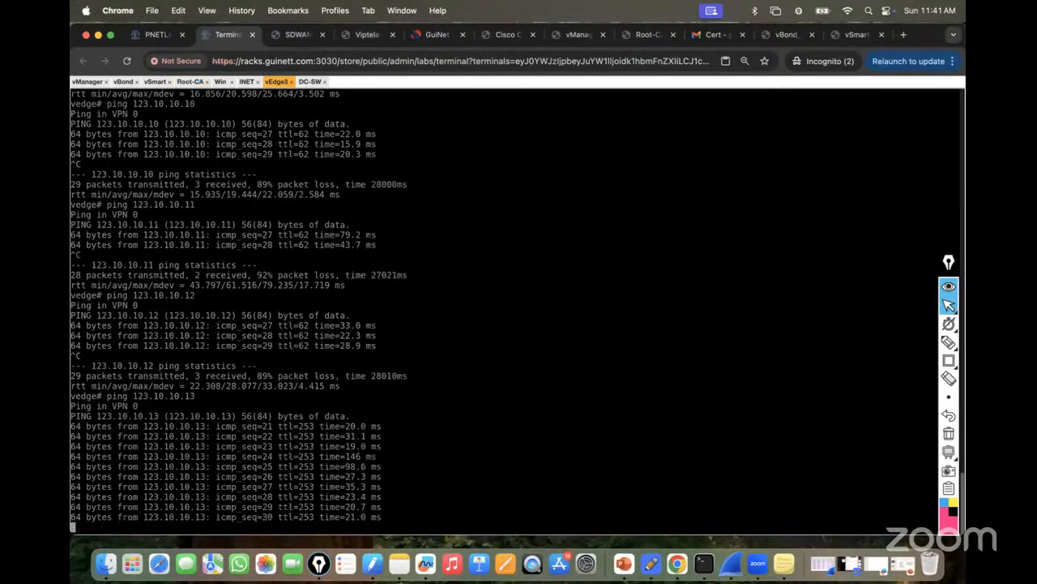
Stop vEdge3's ping to 123.10.10.13, show the topology diagram, and enable the Epic Pen annotation pen.
{"action": "key", "text": "ctrl+c"}
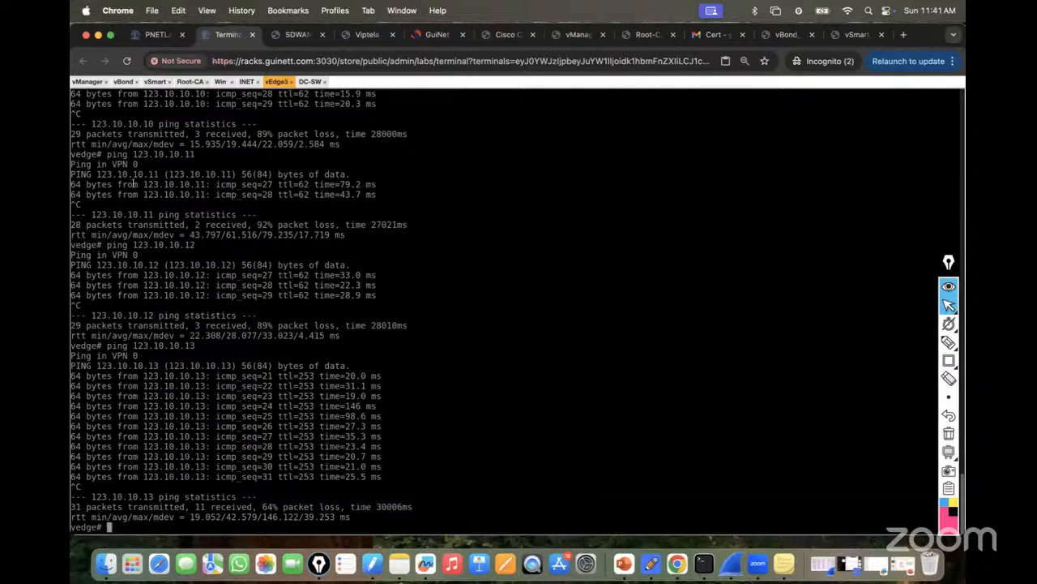
{"action": "left_click", "coordinate": [155, 34]}
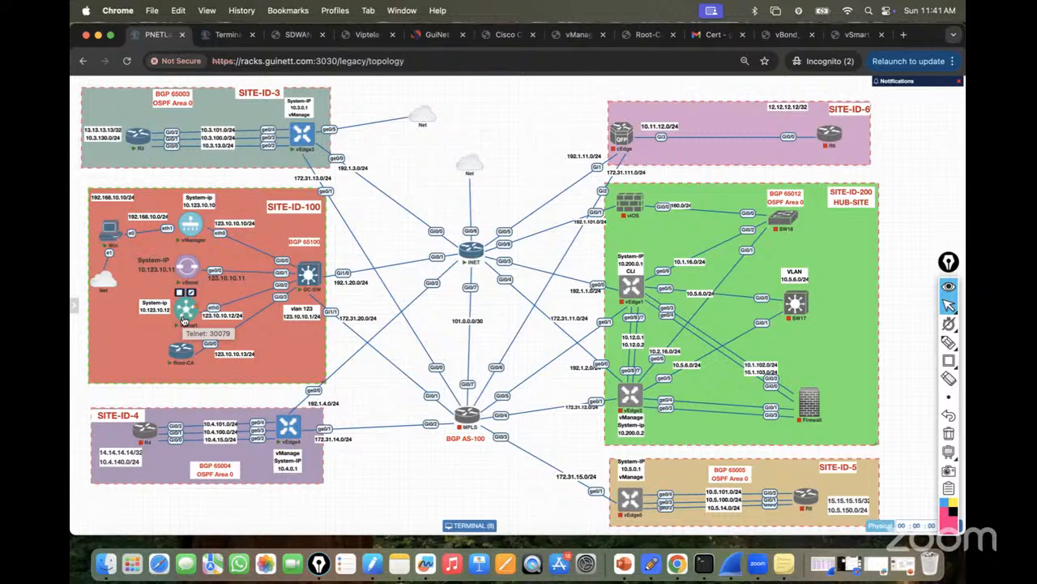
{"action": "mouse_move", "coordinate": [945, 343]}
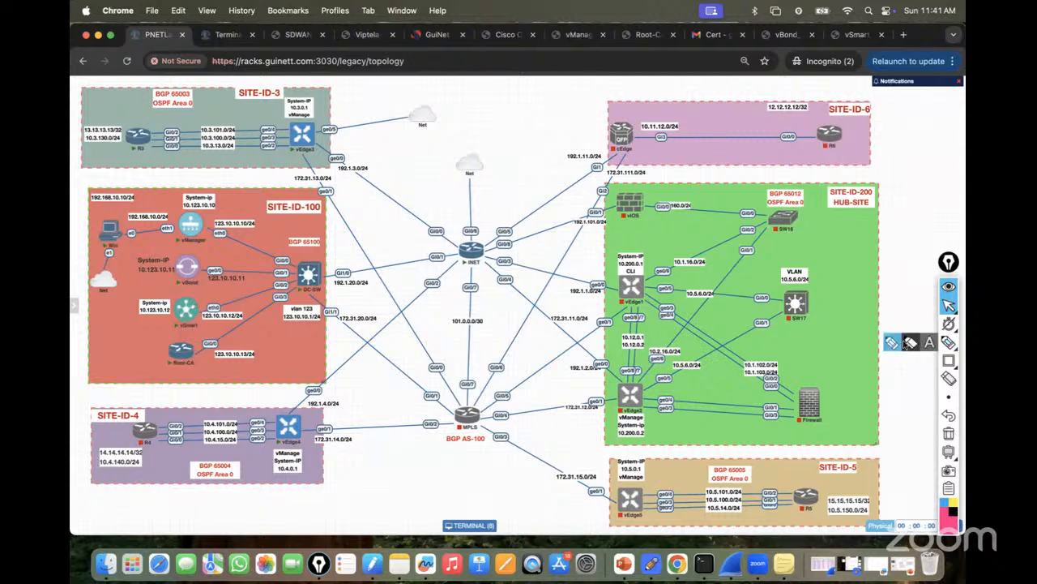
{"action": "left_click", "coordinate": [910, 344]}
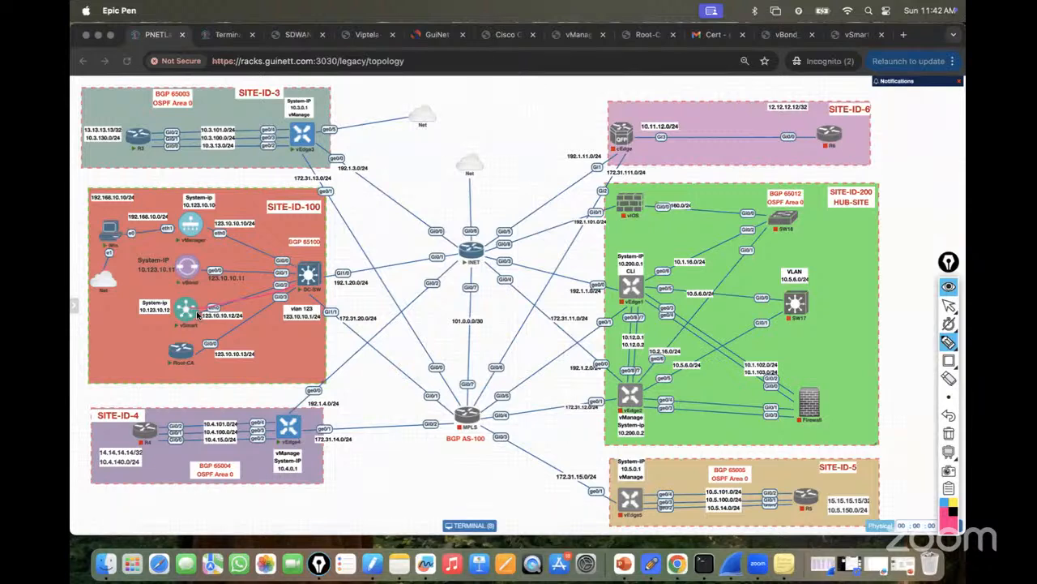
Turn off the annotation pen and bring up the vManage console in the lab terminal.
{"action": "left_click", "coordinate": [949, 306]}
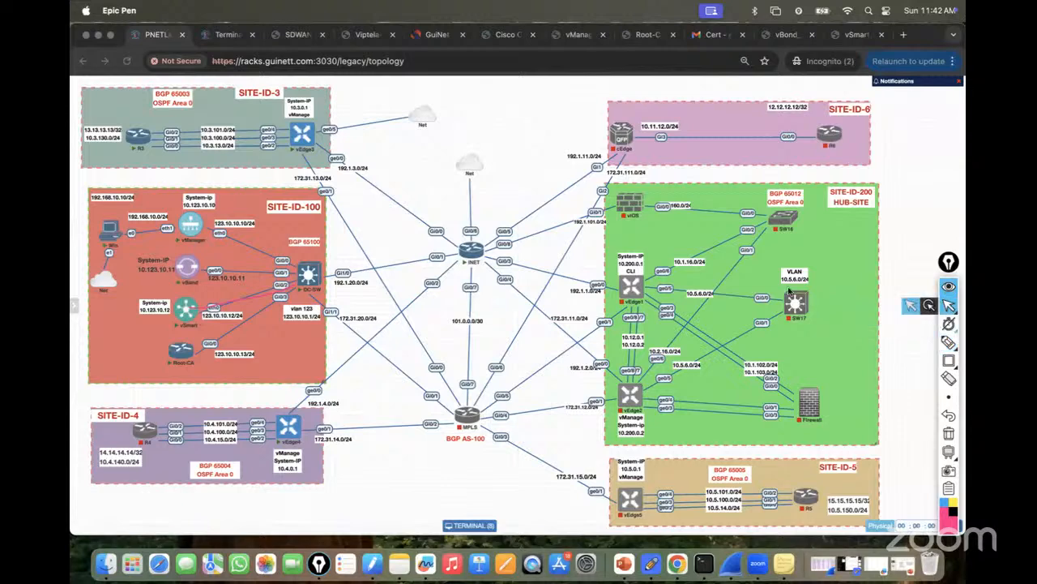
{"action": "left_click", "coordinate": [221, 35]}
{"action": "left_click", "coordinate": [88, 81]}
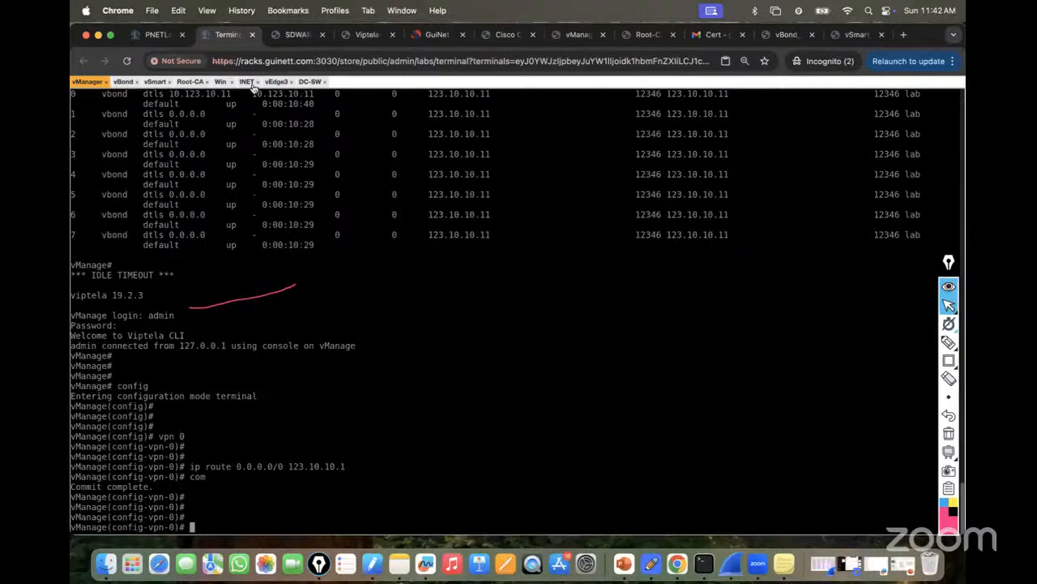
In the Win session, open the Controllers list under Configuration > Devices in vManage.
{"action": "left_click", "coordinate": [220, 83]}
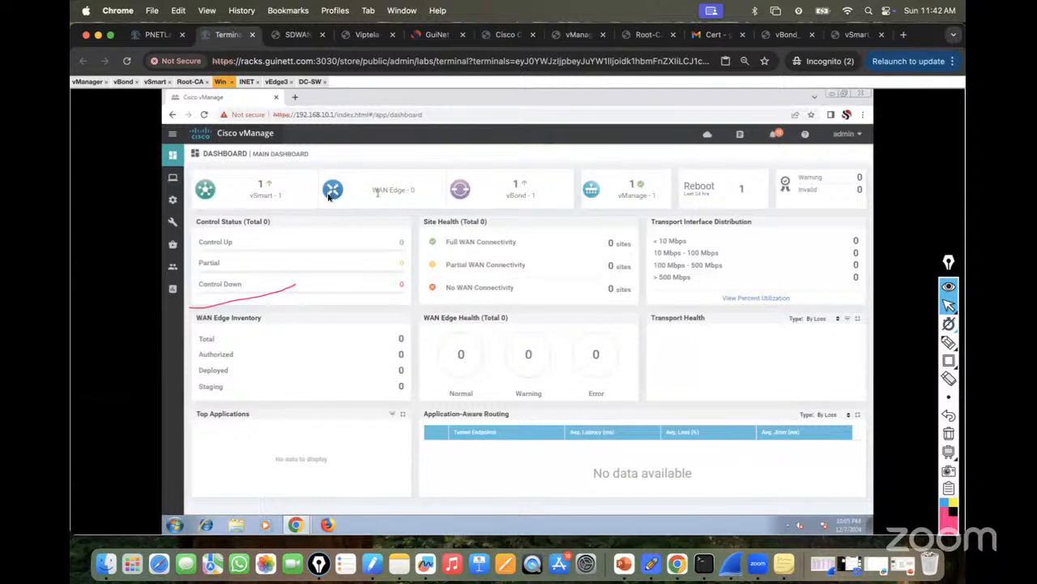
{"action": "mouse_move", "coordinate": [173, 202]}
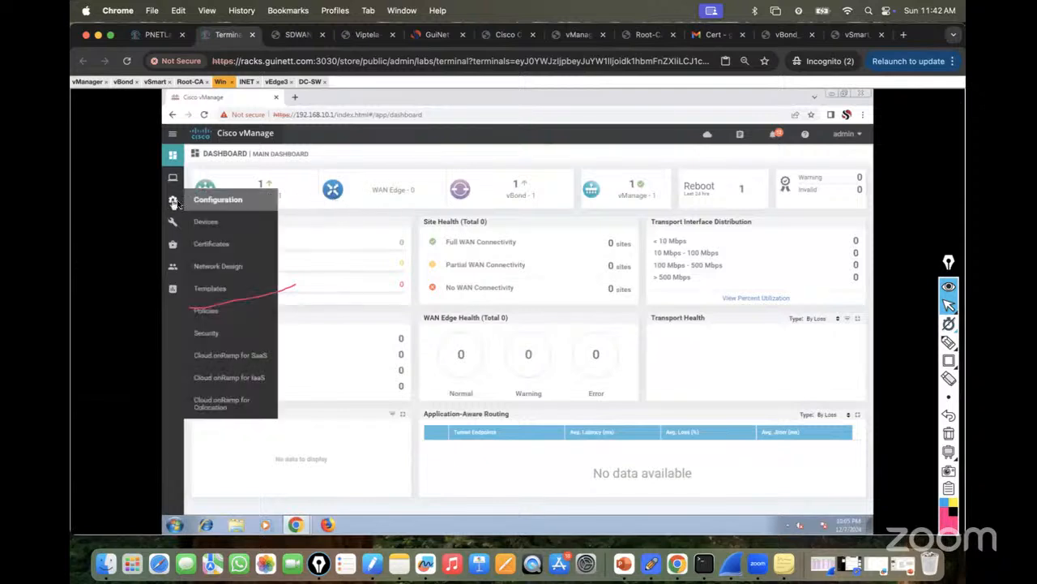
{"action": "left_click", "coordinate": [201, 223]}
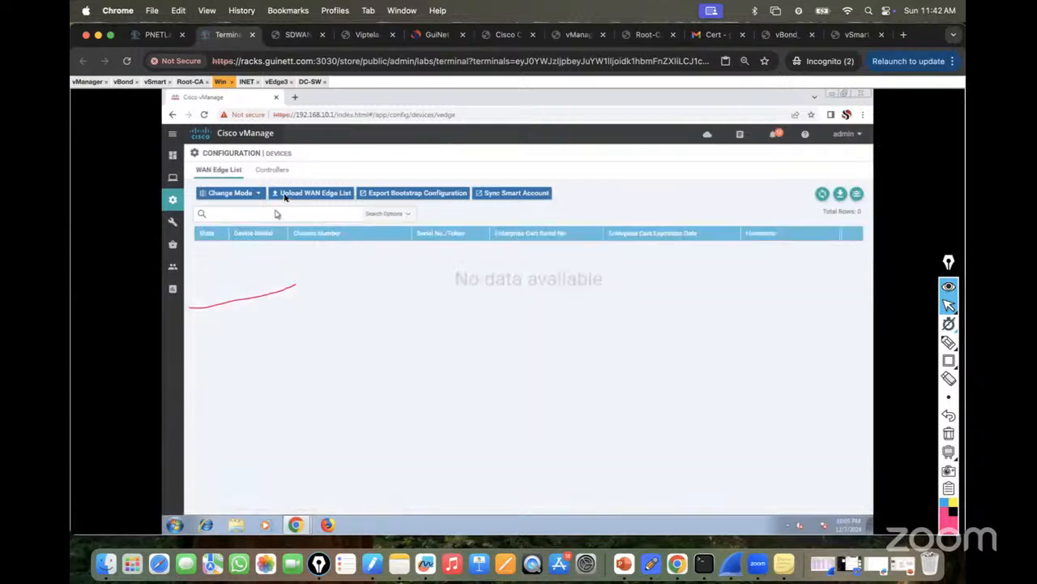
{"action": "left_click", "coordinate": [271, 169]}
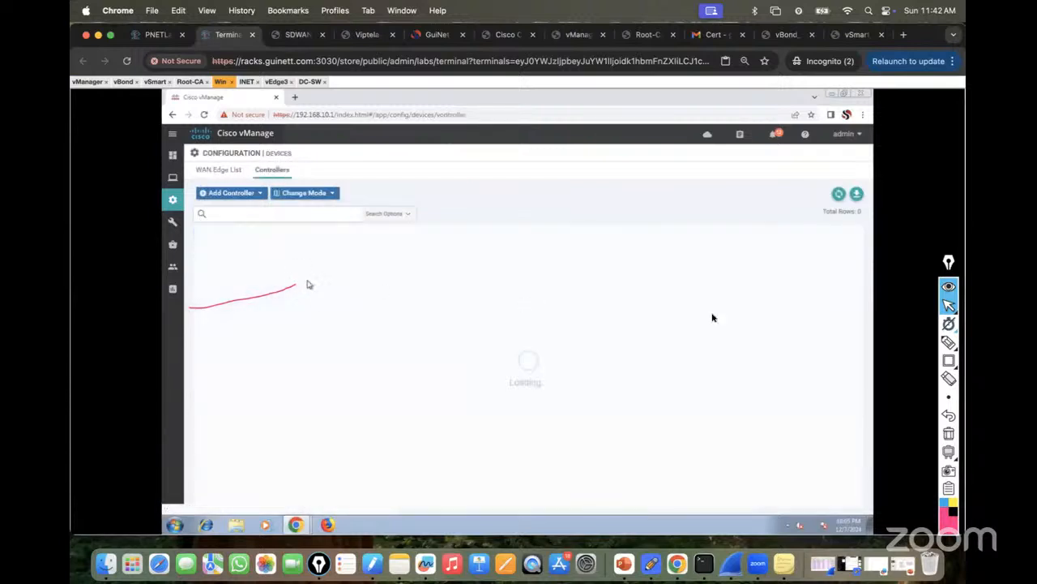
Erase the red annotation line and open the vSmart controller's Running Configuration.
{"action": "left_click", "coordinate": [949, 435]}
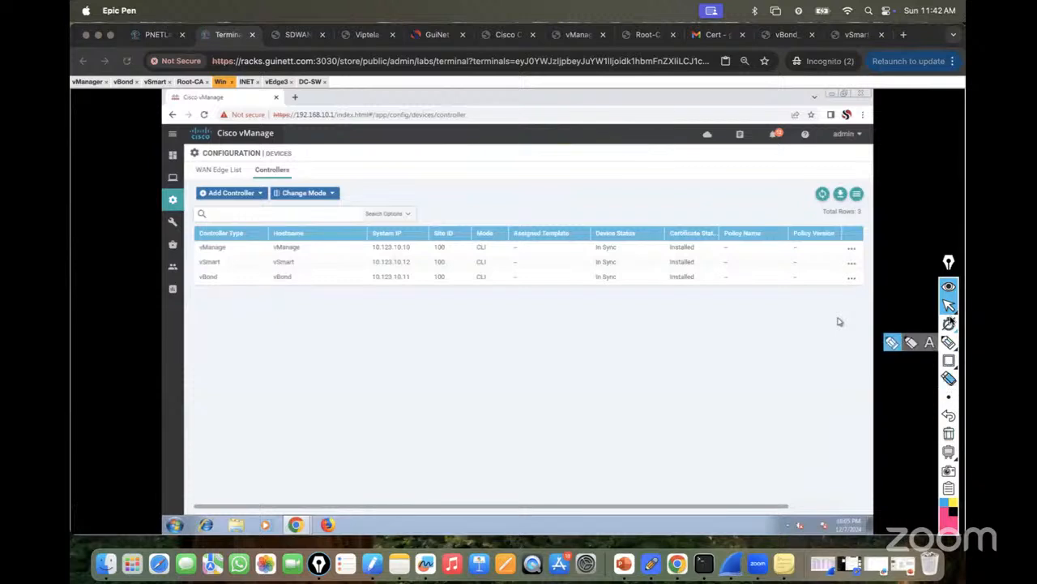
{"action": "left_click", "coordinate": [240, 264]}
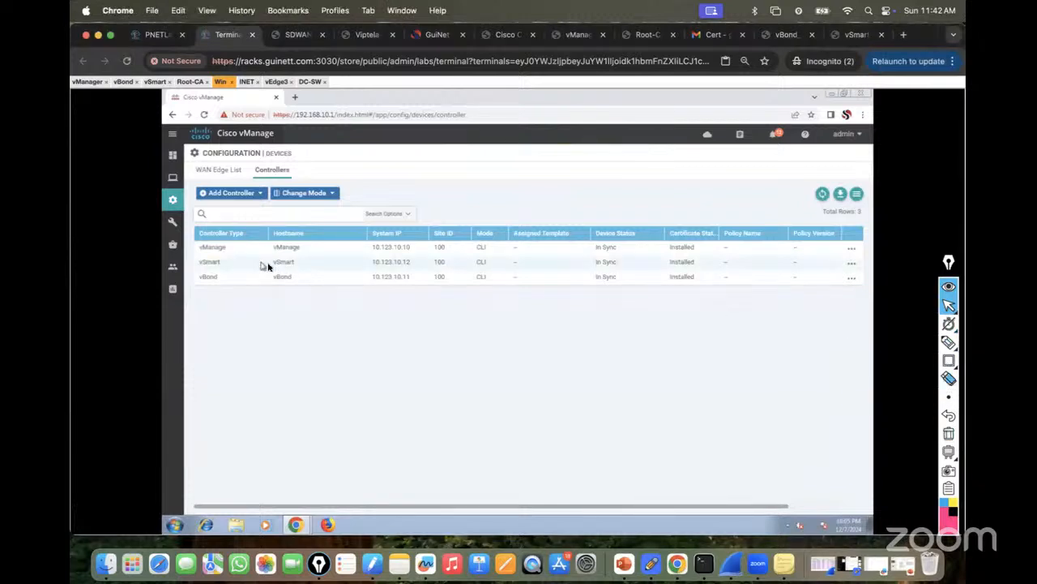
{"action": "left_click", "coordinate": [851, 264]}
{"action": "left_click", "coordinate": [817, 283]}
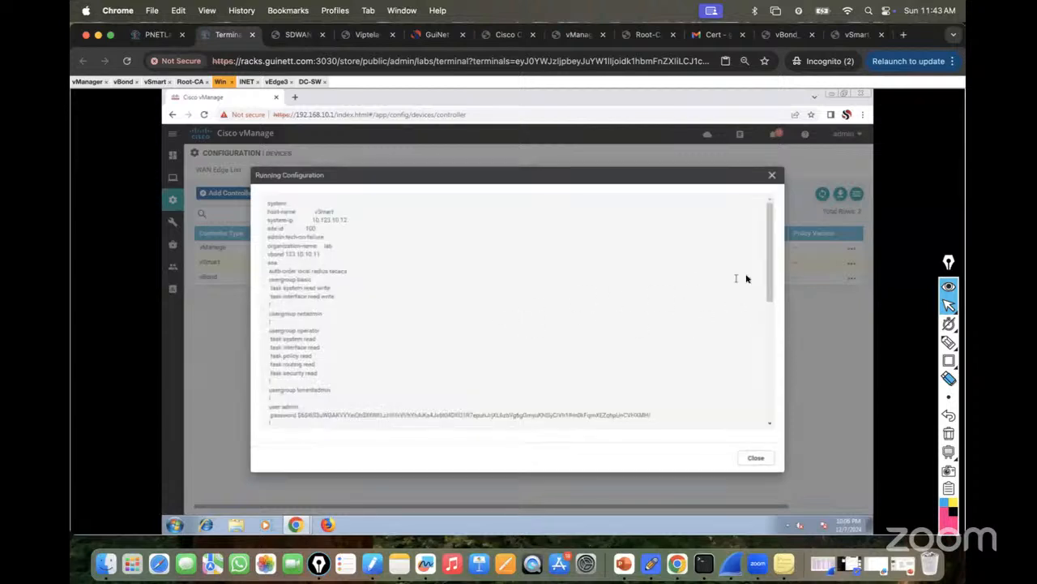
Scroll vSmart's config, highlight the ip route 0.0.0.0/0 123.10.10.1 line, and close it.
{"action": "left_click_drag", "start_coordinate": [768, 277], "coordinate": [376, 428]}
{"action": "scroll", "coordinate": [400, 328], "scroll_direction": "down", "scroll_amount": 5}
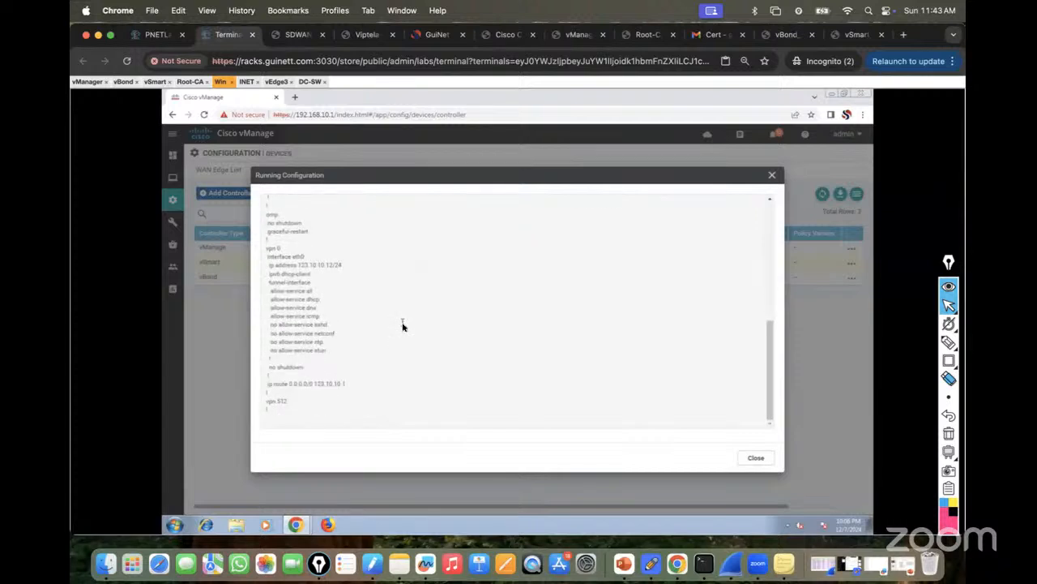
{"action": "left_click_drag", "start_coordinate": [268, 385], "coordinate": [369, 385]}
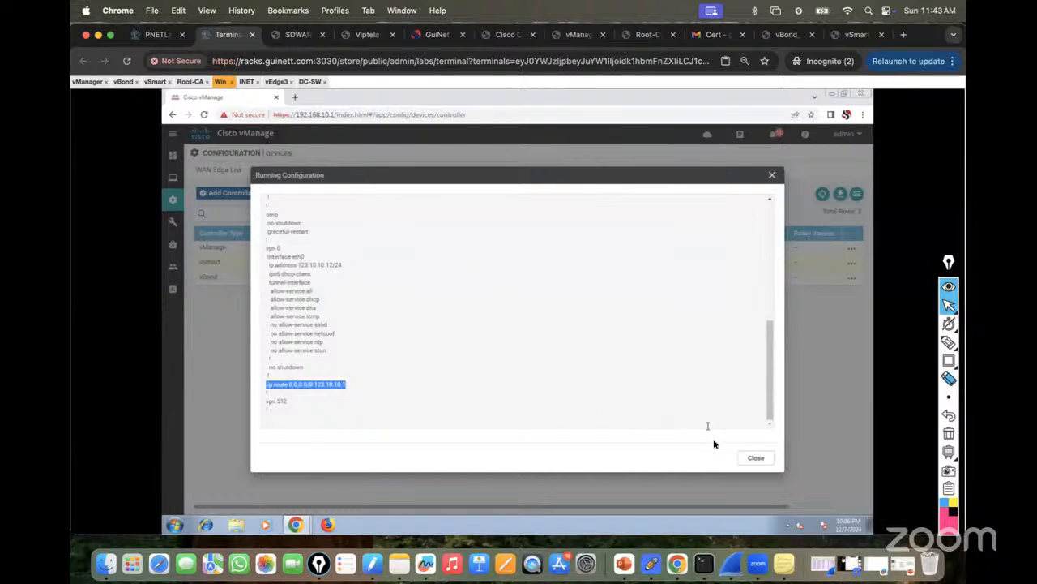
{"action": "left_click", "coordinate": [754, 458]}
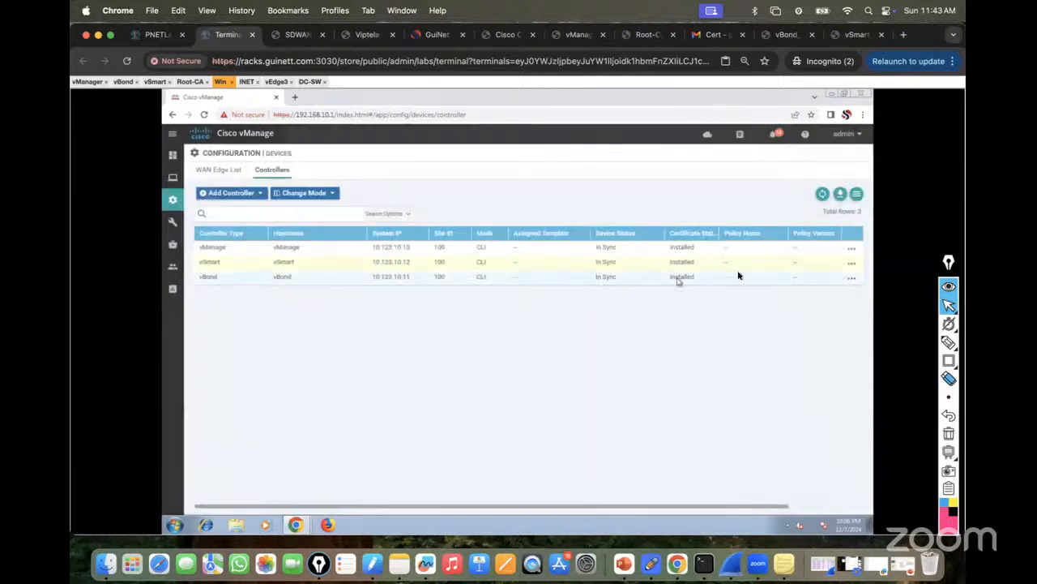
Open vBond's running configuration, highlight its system block (system-ip 10.123.10.11, site-id 100), then close it.
{"action": "left_click", "coordinate": [851, 279]}
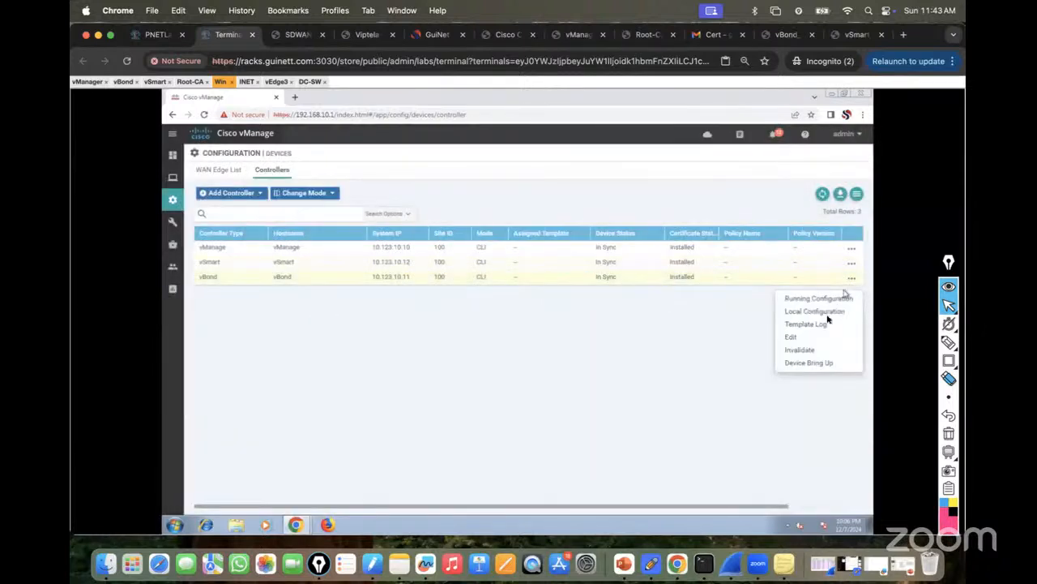
{"action": "left_click", "coordinate": [816, 299]}
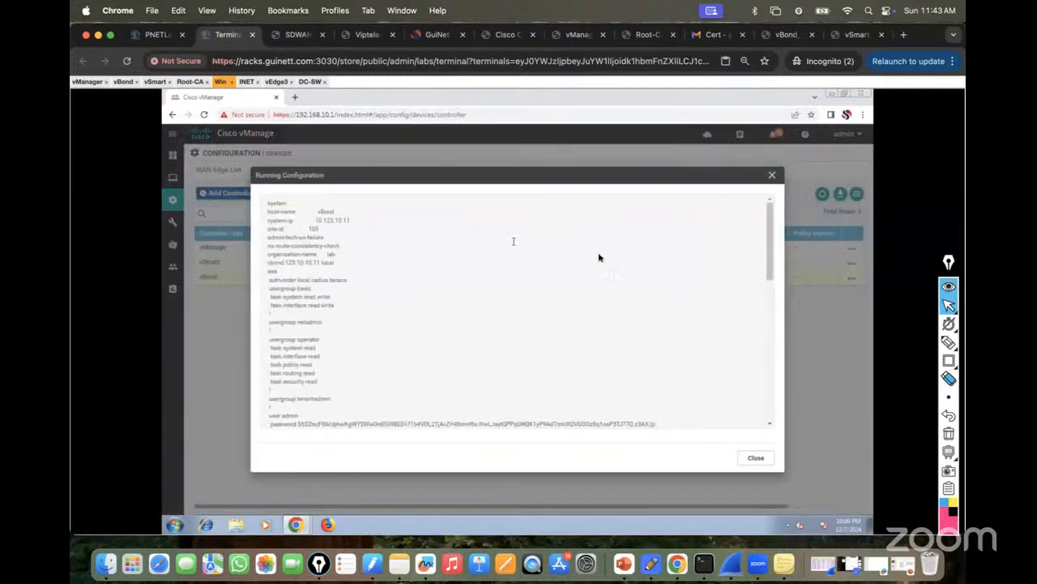
{"action": "left_click_drag", "start_coordinate": [772, 274], "coordinate": [756, 440]}
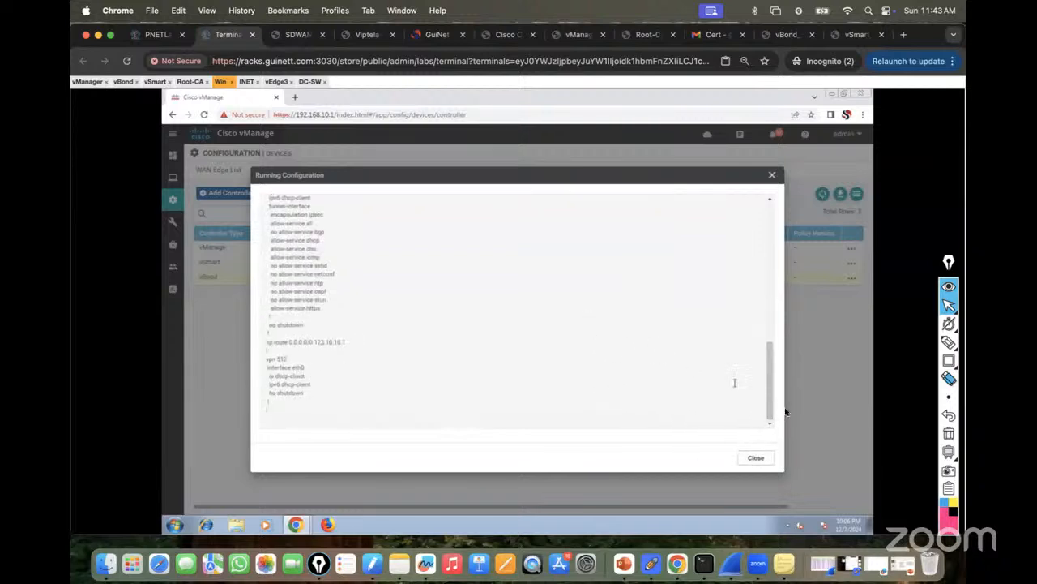
{"action": "left_click_drag", "start_coordinate": [771, 375], "coordinate": [771, 244]}
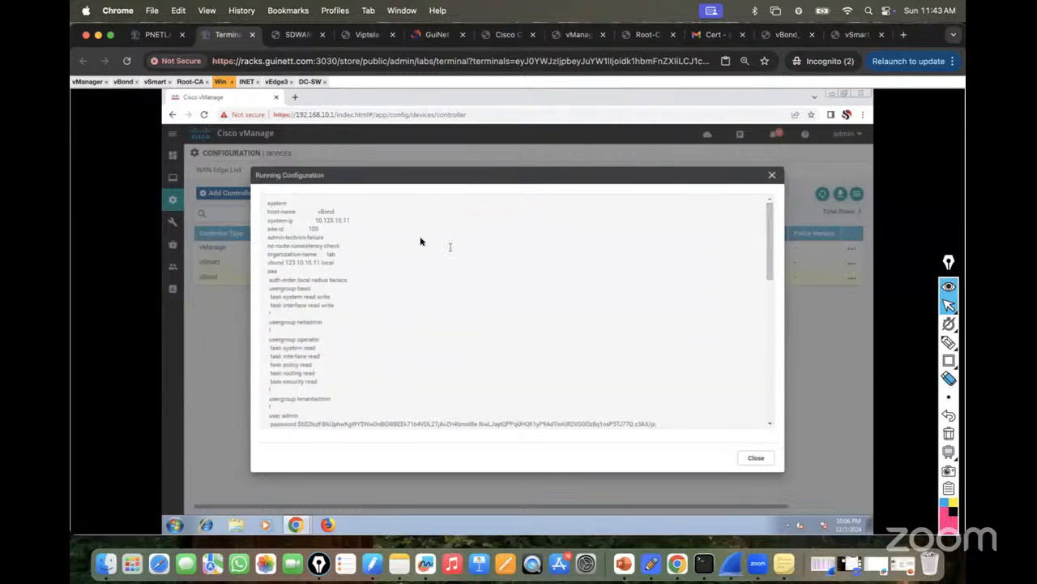
{"action": "mouse_move", "coordinate": [274, 203]}
{"action": "left_mouse_down"}
{"action": "mouse_move", "coordinate": [359, 268]}
{"action": "mouse_move", "coordinate": [275, 208]}
{"action": "left_mouse_up"}
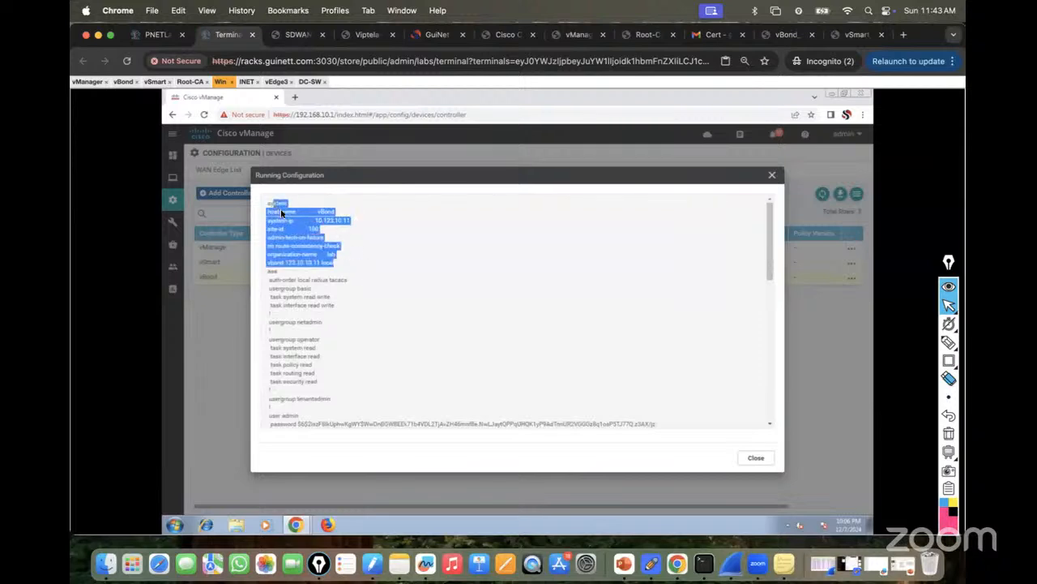
{"action": "left_click", "coordinate": [271, 211]}
{"action": "left_click_drag", "start_coordinate": [270, 204], "coordinate": [357, 265]}
{"action": "left_click", "coordinate": [266, 206]}
{"action": "left_click", "coordinate": [356, 265]}
{"action": "left_click", "coordinate": [268, 202]}
{"action": "left_click", "coordinate": [756, 458]}
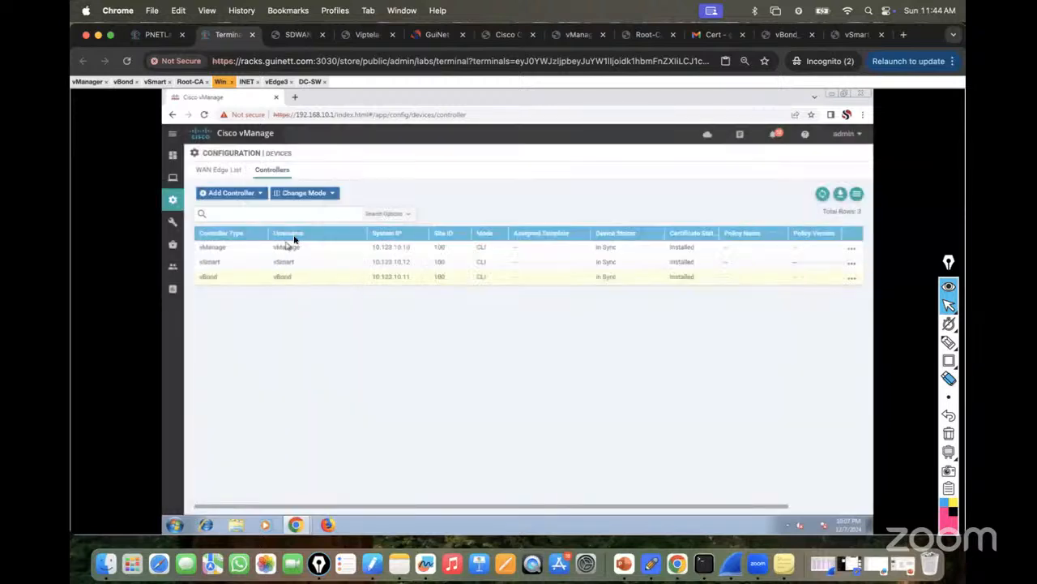
Open Configuration > Templates, view Feature, return to the empty Device tab, and pick a highlighter.
{"action": "mouse_move", "coordinate": [174, 201]}
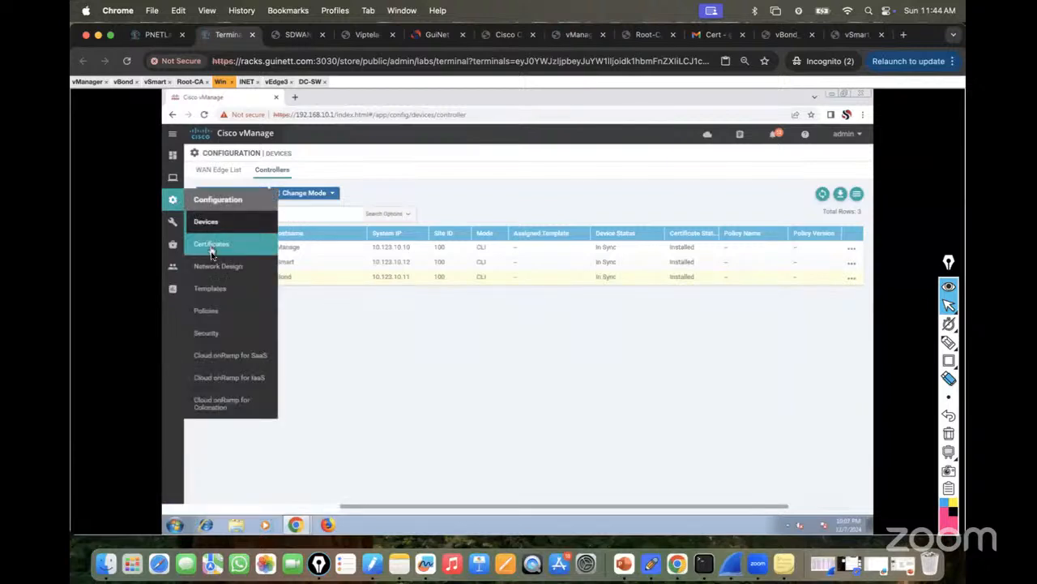
{"action": "left_click", "coordinate": [212, 288]}
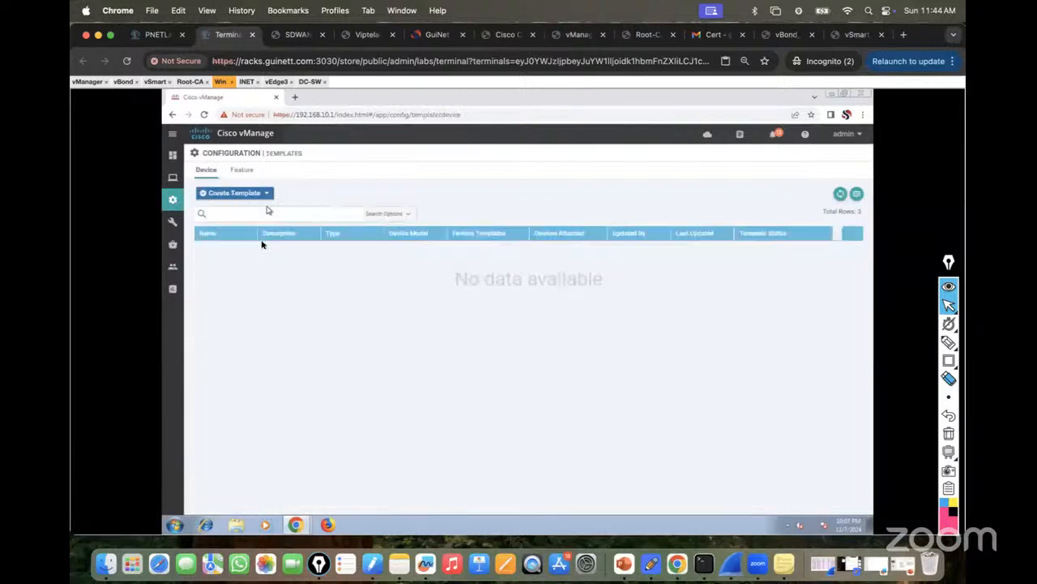
{"action": "left_click", "coordinate": [241, 171]}
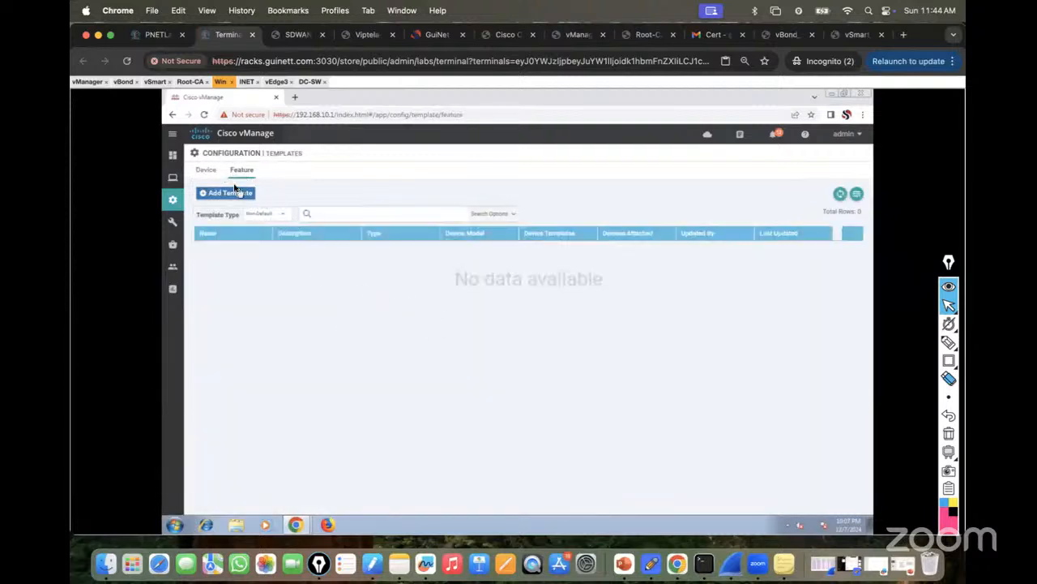
{"action": "left_click", "coordinate": [204, 171]}
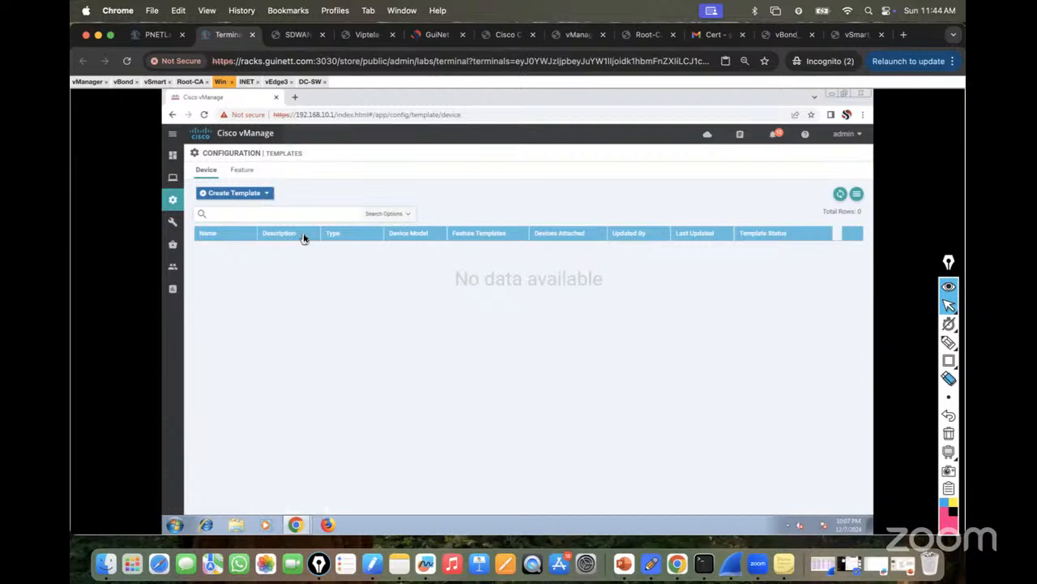
{"action": "mouse_move", "coordinate": [948, 342]}
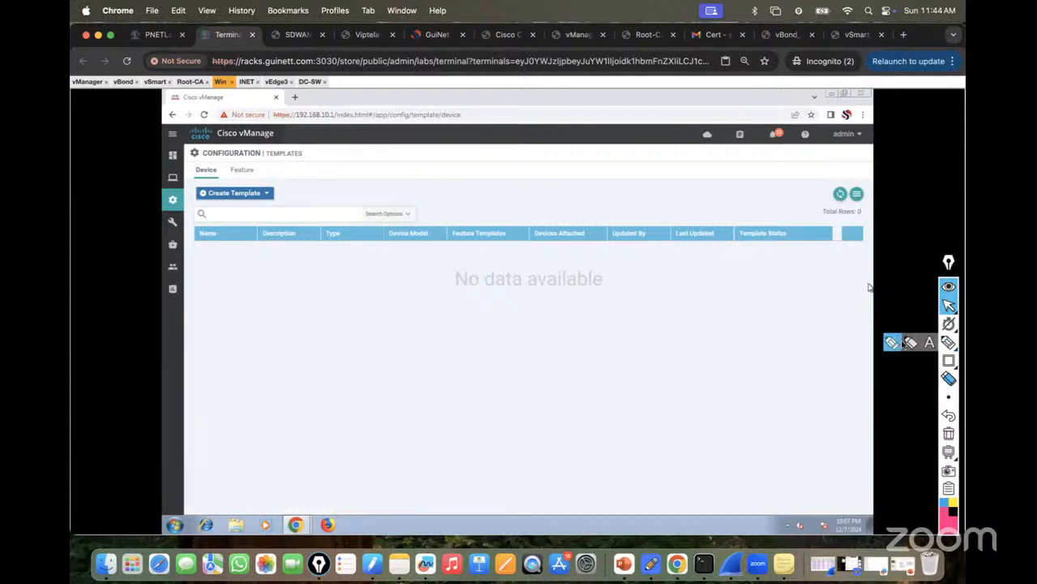
{"action": "left_click", "coordinate": [897, 342]}
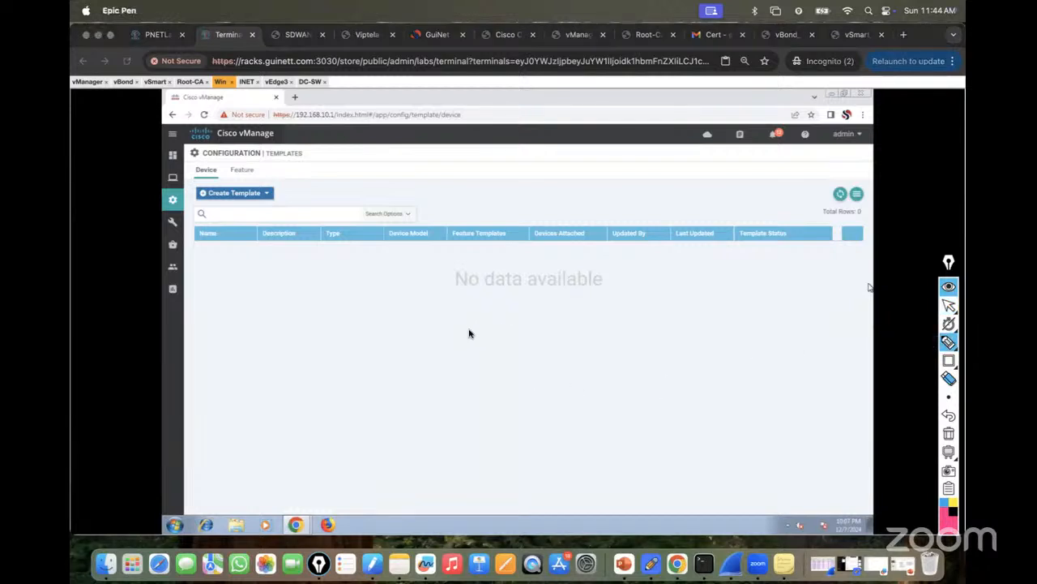
{"action": "mouse_move", "coordinate": [475, 331]}
{"action": "left_mouse_down"}
{"action": "mouse_move", "coordinate": [641, 229]}
{"action": "mouse_move", "coordinate": [637, 237]}
{"action": "left_mouse_up"}
{"action": "left_click_drag", "start_coordinate": [473, 369], "coordinate": [660, 231]}
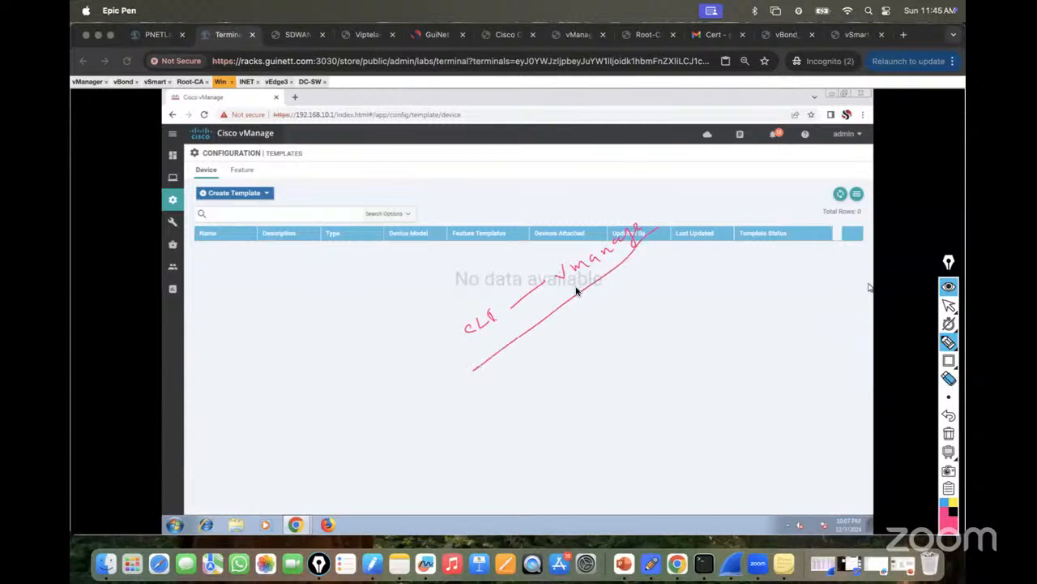
{"action": "mouse_move", "coordinate": [489, 291]}
{"action": "left_mouse_down"}
{"action": "mouse_move", "coordinate": [510, 327]}
{"action": "mouse_move", "coordinate": [450, 351]}
{"action": "mouse_move", "coordinate": [504, 350]}
{"action": "left_mouse_up"}
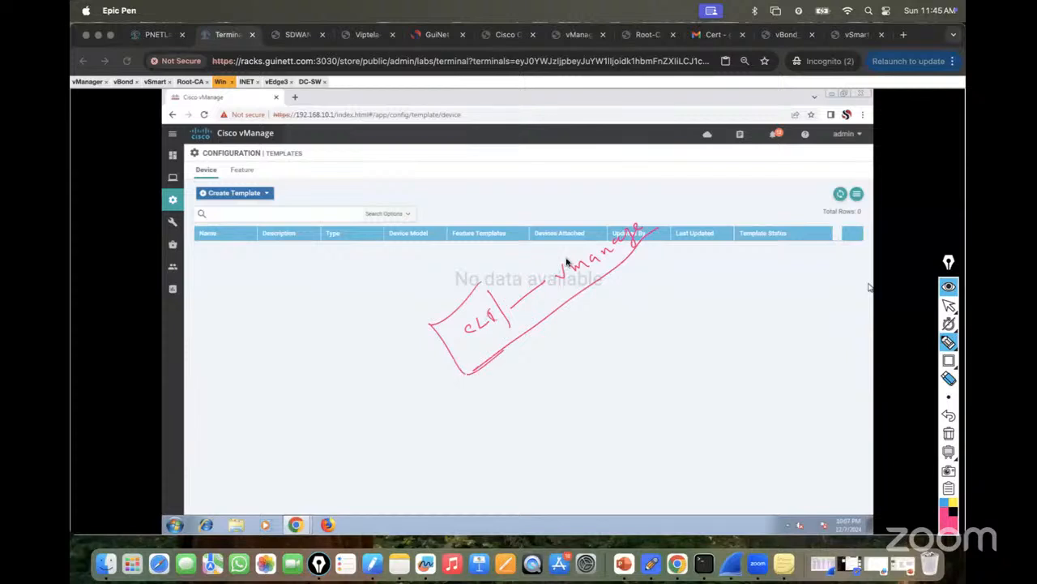
{"action": "mouse_move", "coordinate": [528, 275]}
{"action": "left_mouse_down"}
{"action": "mouse_move", "coordinate": [606, 194]}
{"action": "mouse_move", "coordinate": [620, 256]}
{"action": "left_mouse_up"}
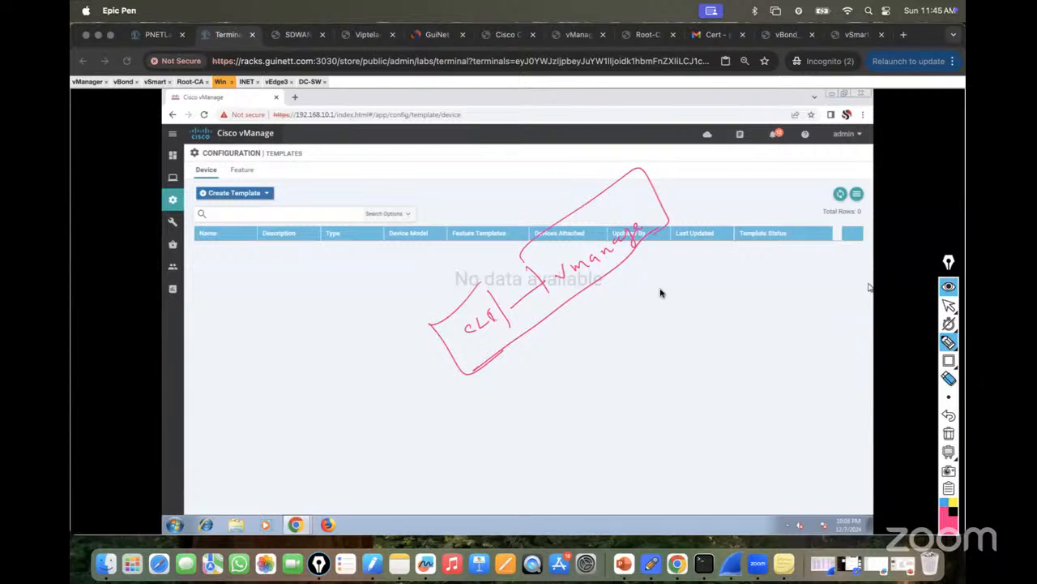
{"action": "mouse_move", "coordinate": [648, 289]}
{"action": "left_mouse_down"}
{"action": "mouse_move", "coordinate": [719, 262]}
{"action": "mouse_move", "coordinate": [713, 271]}
{"action": "left_mouse_up"}
{"action": "left_click_drag", "start_coordinate": [648, 333], "coordinate": [765, 252]}
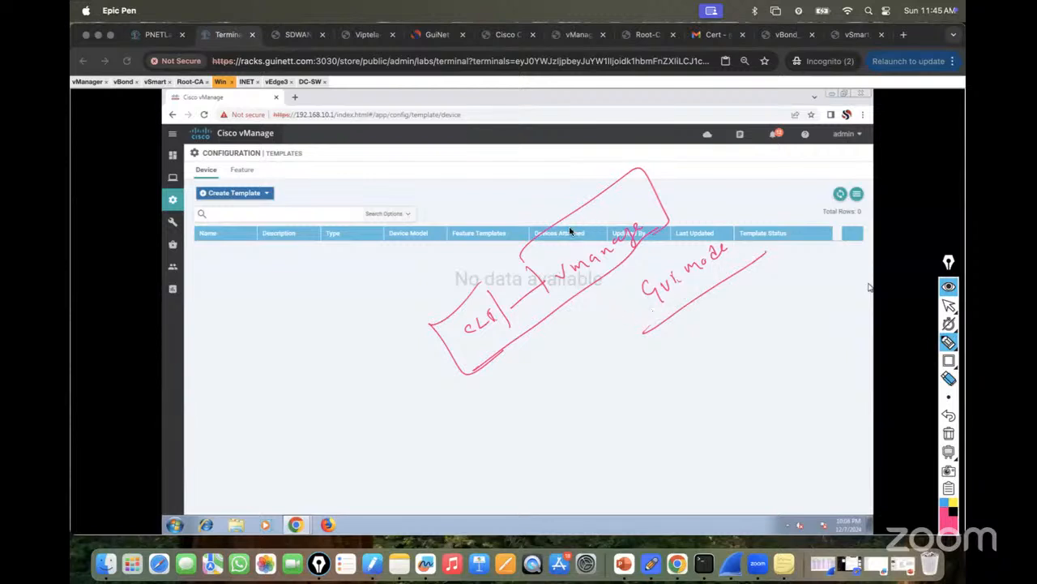
{"action": "left_click_drag", "start_coordinate": [458, 302], "coordinate": [397, 318]}
{"action": "mouse_move", "coordinate": [503, 349]}
{"action": "left_mouse_down"}
{"action": "mouse_move", "coordinate": [604, 356]}
{"action": "mouse_move", "coordinate": [633, 253]}
{"action": "mouse_move", "coordinate": [748, 208]}
{"action": "mouse_move", "coordinate": [766, 252]}
{"action": "left_mouse_up"}
{"action": "left_click_drag", "start_coordinate": [637, 280], "coordinate": [640, 325]}
{"action": "mouse_move", "coordinate": [212, 164]}
{"action": "left_mouse_down"}
{"action": "mouse_move", "coordinate": [194, 178]}
{"action": "mouse_move", "coordinate": [216, 167]}
{"action": "mouse_move", "coordinate": [233, 180]}
{"action": "mouse_move", "coordinate": [258, 169]}
{"action": "mouse_move", "coordinate": [348, 183]}
{"action": "left_mouse_up"}
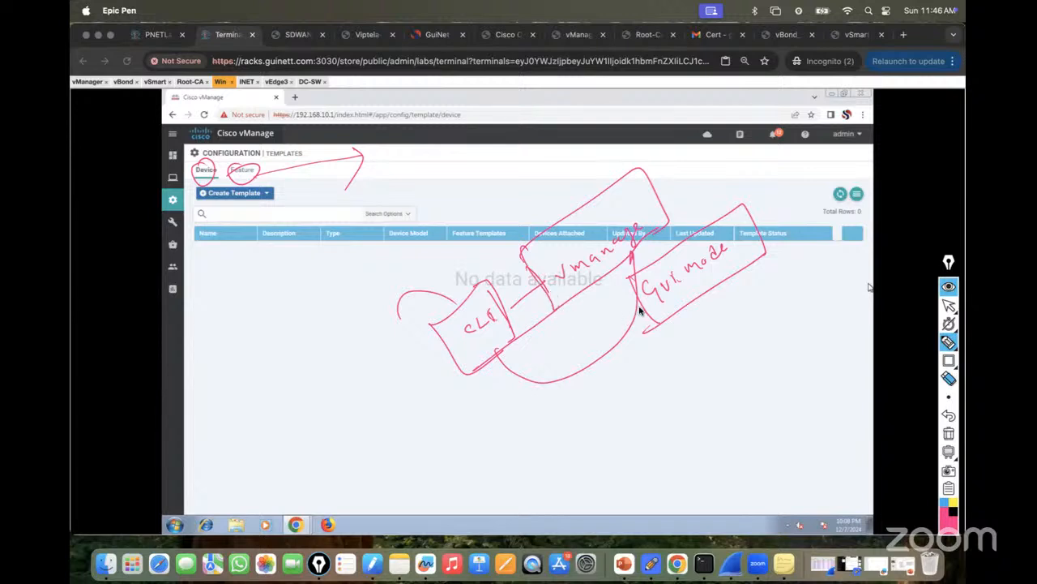
{"action": "mouse_move", "coordinate": [256, 386]}
{"action": "left_mouse_down"}
{"action": "mouse_move", "coordinate": [283, 400]}
{"action": "mouse_move", "coordinate": [426, 231]}
{"action": "mouse_move", "coordinate": [525, 235]}
{"action": "left_mouse_up"}
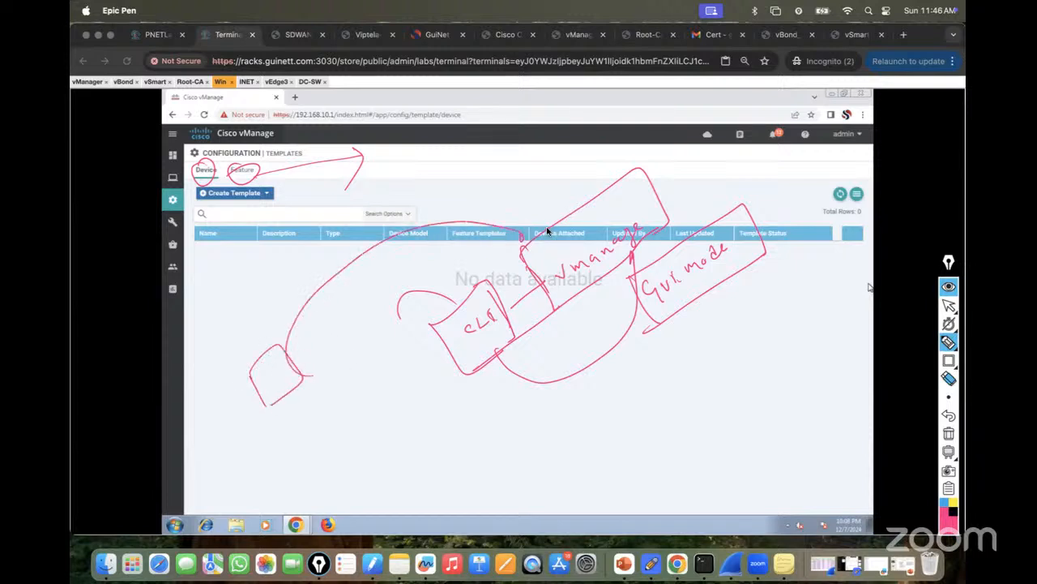
{"action": "mouse_move", "coordinate": [521, 258]}
{"action": "left_mouse_down"}
{"action": "mouse_move", "coordinate": [426, 211]}
{"action": "mouse_move", "coordinate": [289, 355]}
{"action": "left_mouse_up"}
{"action": "mouse_move", "coordinate": [295, 417]}
{"action": "left_mouse_down"}
{"action": "mouse_move", "coordinate": [301, 456]}
{"action": "mouse_move", "coordinate": [317, 433]}
{"action": "mouse_move", "coordinate": [341, 439]}
{"action": "mouse_move", "coordinate": [379, 406]}
{"action": "left_mouse_up"}
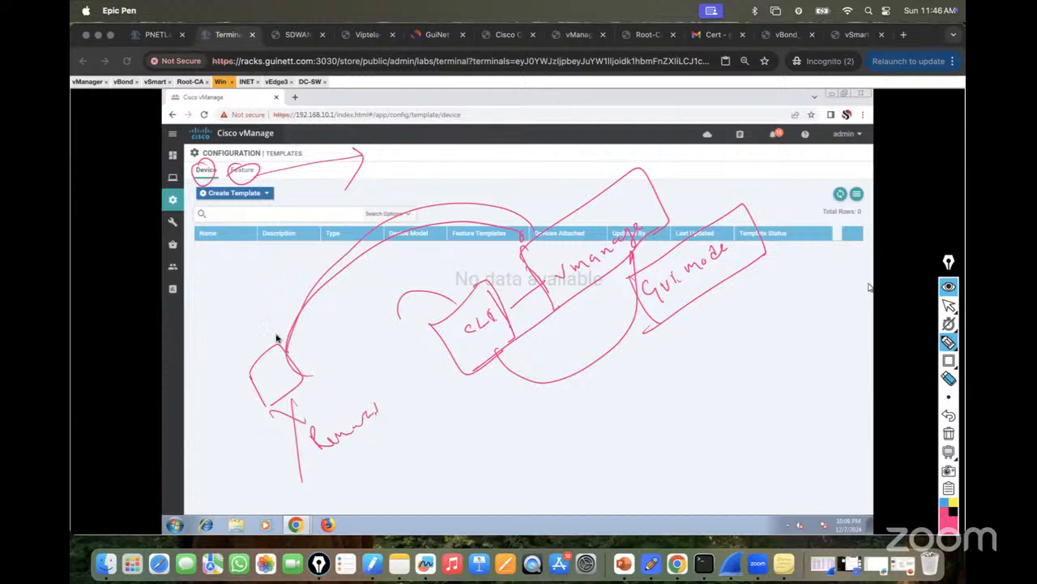
{"action": "mouse_move", "coordinate": [537, 203]}
{"action": "left_mouse_down"}
{"action": "mouse_move", "coordinate": [556, 208]}
{"action": "mouse_move", "coordinate": [575, 184]}
{"action": "mouse_move", "coordinate": [530, 176]}
{"action": "left_mouse_up"}
{"action": "left_click_drag", "start_coordinate": [600, 154], "coordinate": [653, 144]}
{"action": "left_click_drag", "start_coordinate": [618, 172], "coordinate": [582, 192]}
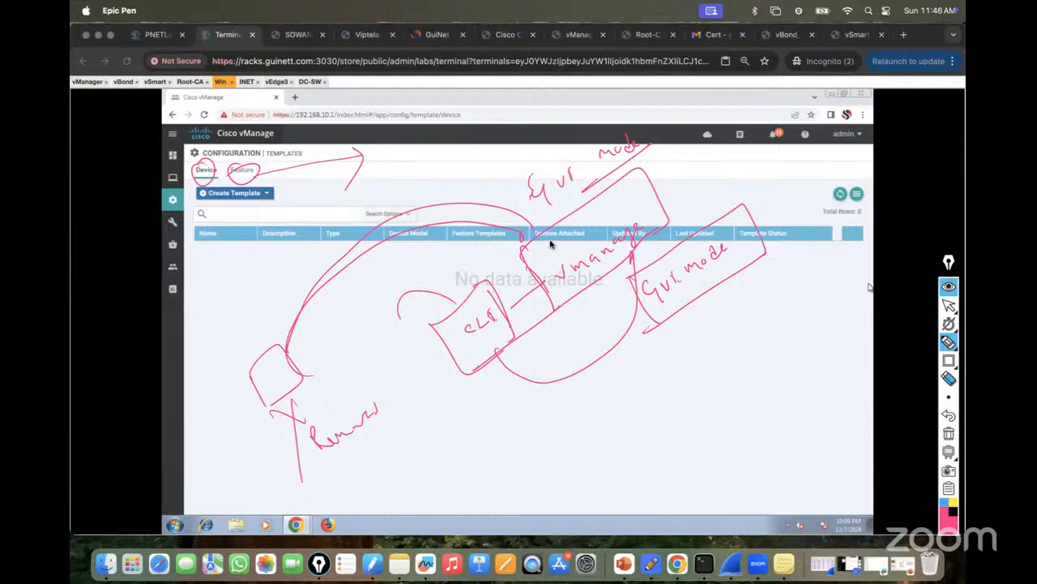
{"action": "mouse_move", "coordinate": [570, 309]}
{"action": "left_mouse_down"}
{"action": "mouse_move", "coordinate": [669, 231]}
{"action": "mouse_move", "coordinate": [644, 170]}
{"action": "mouse_move", "coordinate": [519, 245]}
{"action": "left_mouse_up"}
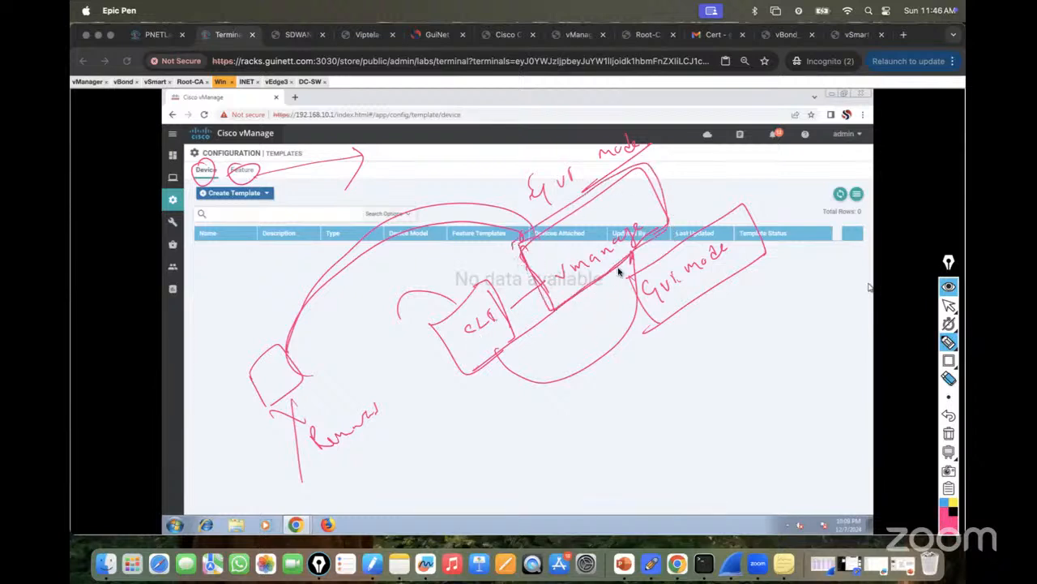
{"action": "left_click", "coordinate": [949, 433]}
{"action": "mouse_move", "coordinate": [364, 339]}
{"action": "left_mouse_down"}
{"action": "mouse_move", "coordinate": [361, 357]}
{"action": "mouse_move", "coordinate": [384, 331]}
{"action": "mouse_move", "coordinate": [394, 354]}
{"action": "mouse_move", "coordinate": [447, 299]}
{"action": "mouse_move", "coordinate": [493, 328]}
{"action": "mouse_move", "coordinate": [509, 310]}
{"action": "left_mouse_up"}
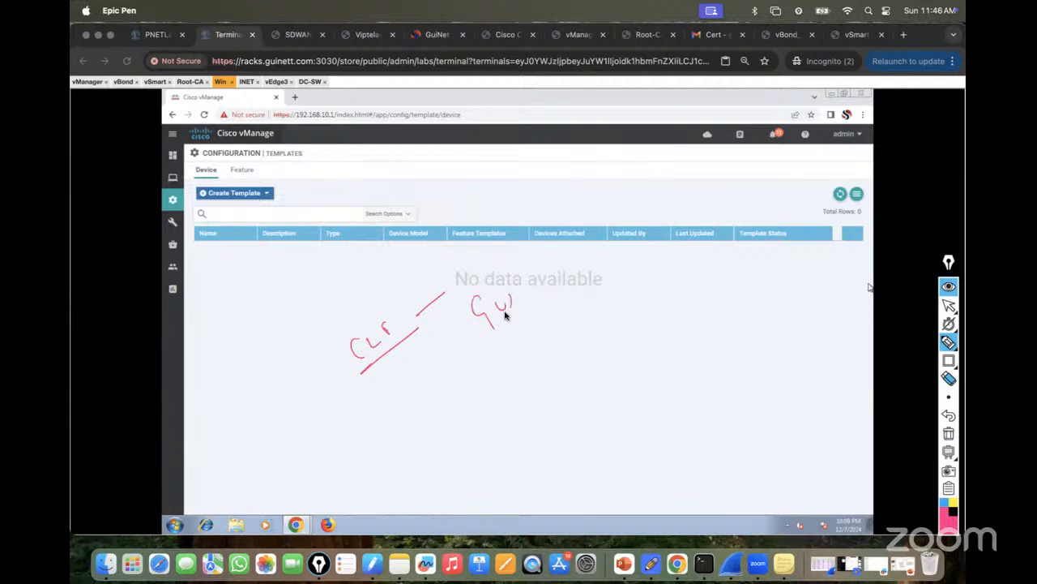
{"action": "left_click_drag", "start_coordinate": [362, 297], "coordinate": [384, 332]}
{"action": "left_click_drag", "start_coordinate": [538, 274], "coordinate": [594, 272]}
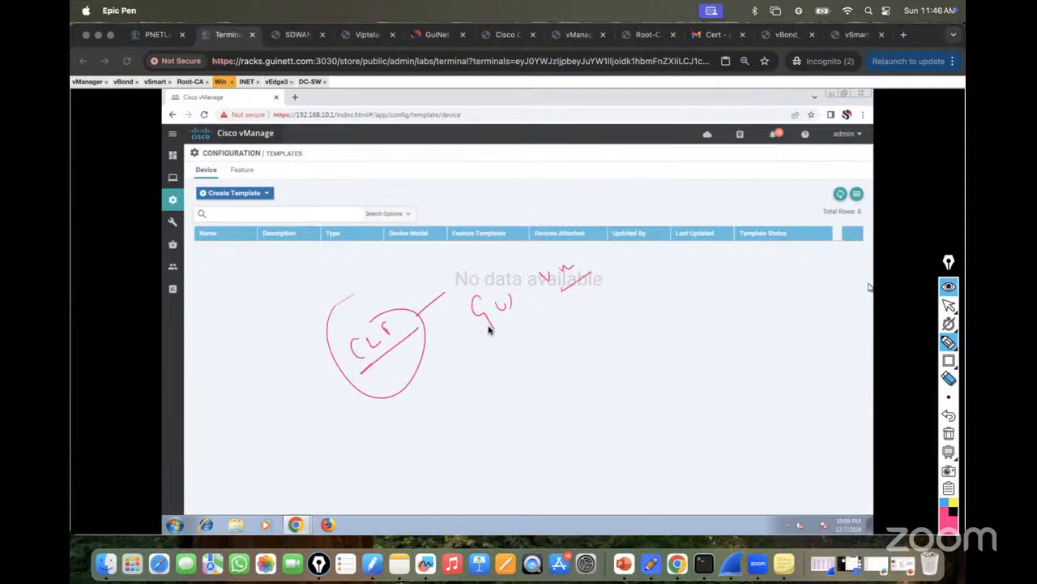
{"action": "left_click", "coordinate": [948, 432]}
{"action": "mouse_move", "coordinate": [957, 335]}
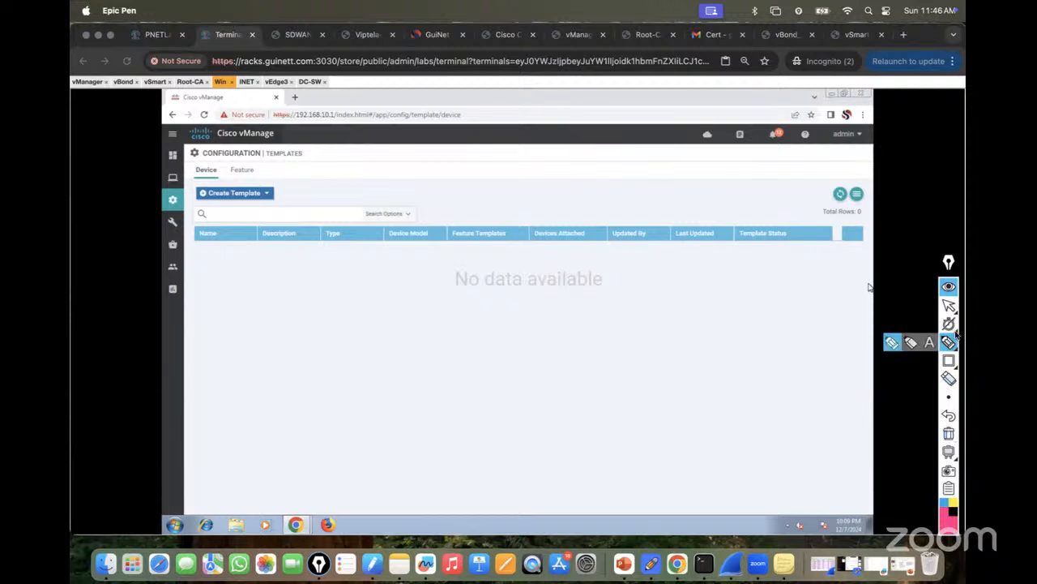
{"action": "left_click", "coordinate": [948, 304]}
Start a new CLI Template from Create Template, then switch to the Root-CA console.
{"action": "left_click", "coordinate": [264, 196]}
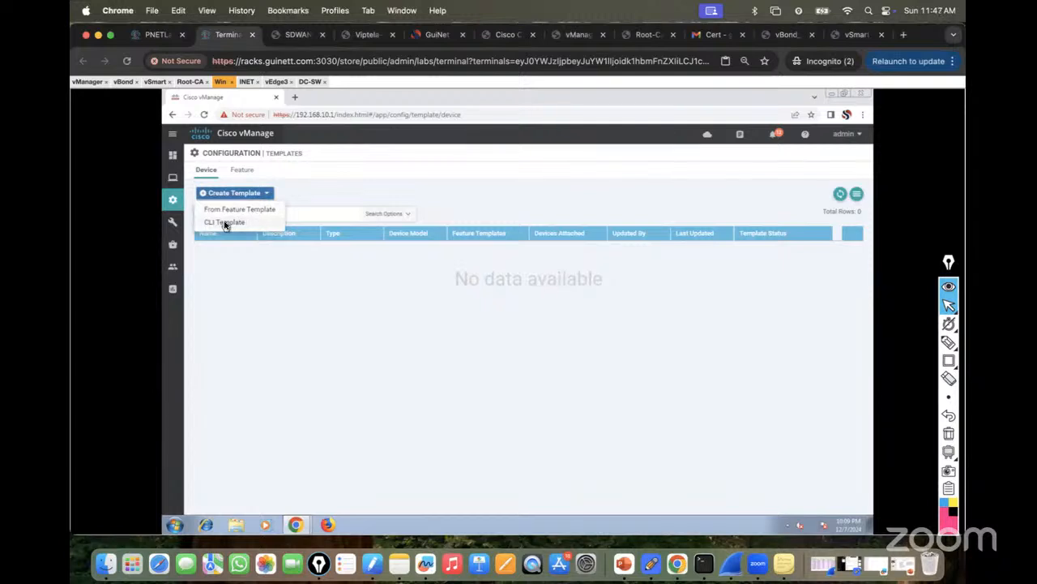
{"action": "left_click", "coordinate": [226, 225]}
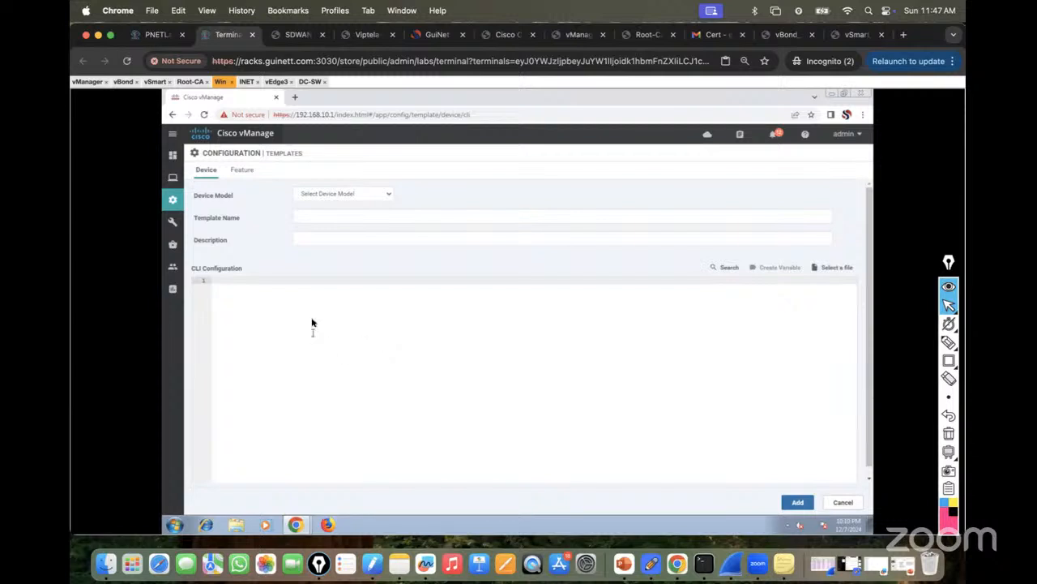
{"action": "left_click", "coordinate": [190, 82]}
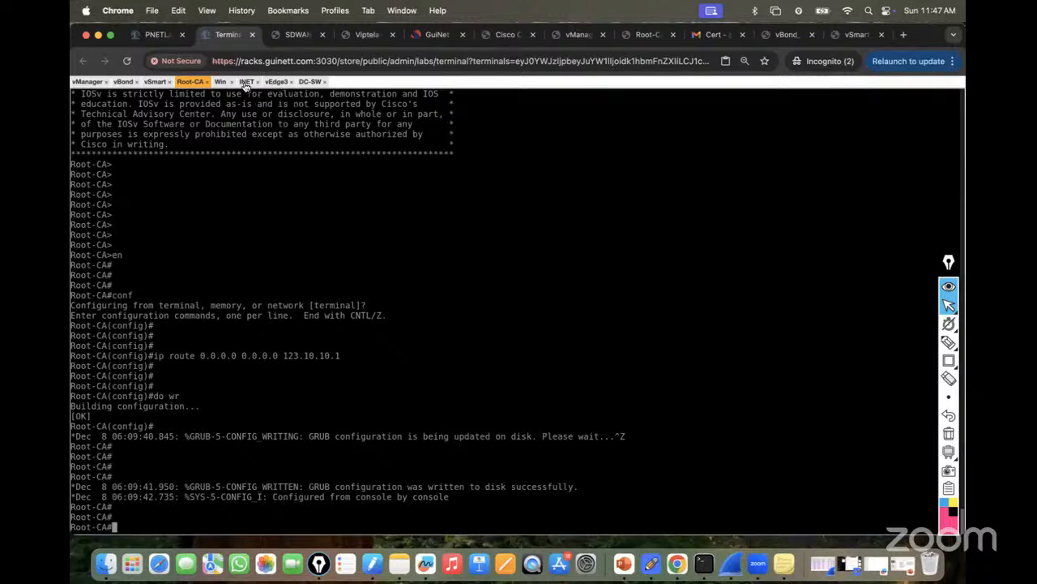
Abandon the CLI template, return to the empty Device templates list, and show the PNETLab topology.
{"action": "left_click", "coordinate": [219, 82]}
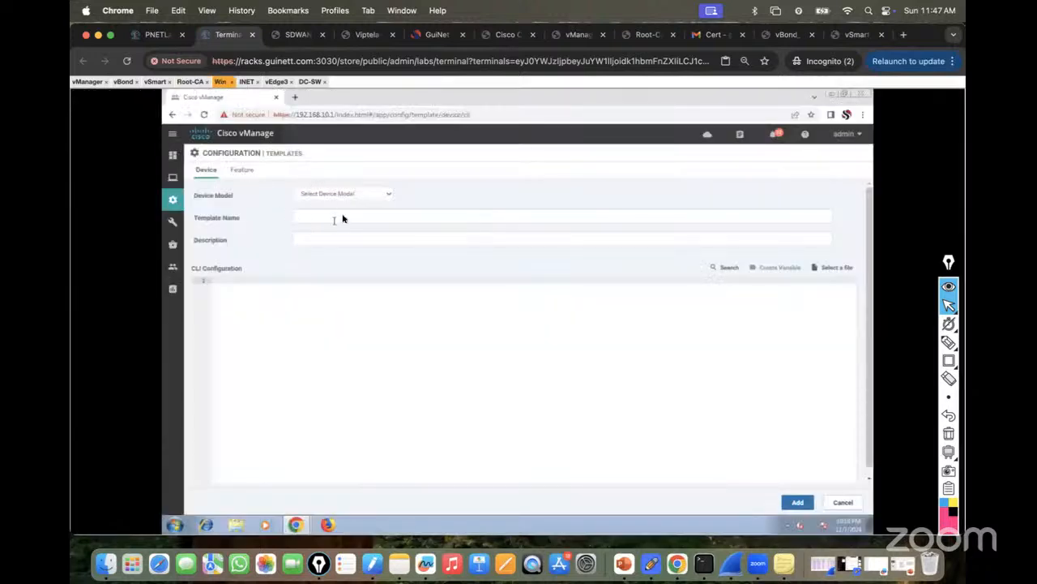
{"action": "left_click", "coordinate": [387, 200]}
{"action": "left_click", "coordinate": [523, 217]}
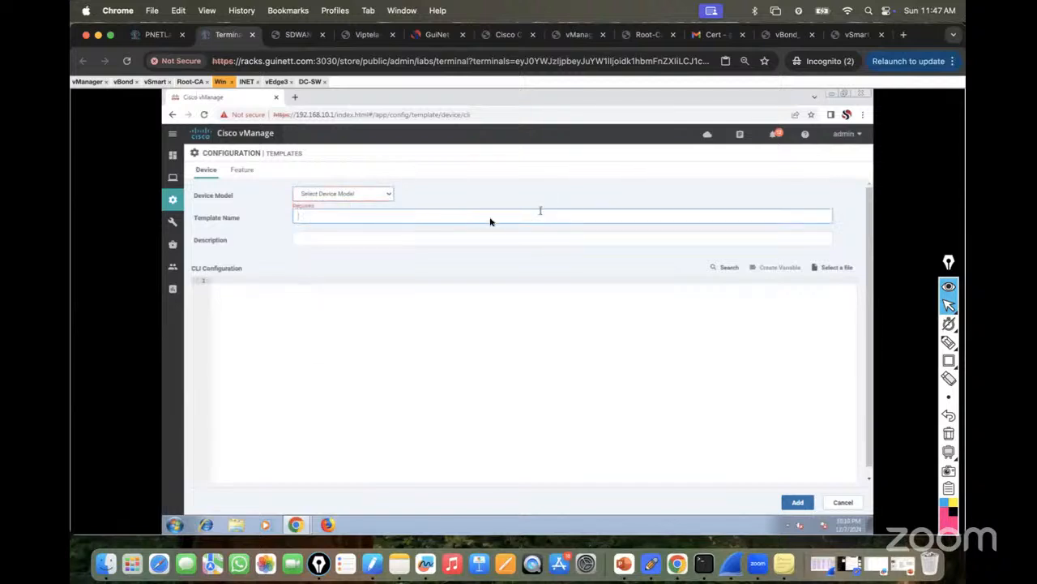
{"action": "left_click", "coordinate": [241, 171]}
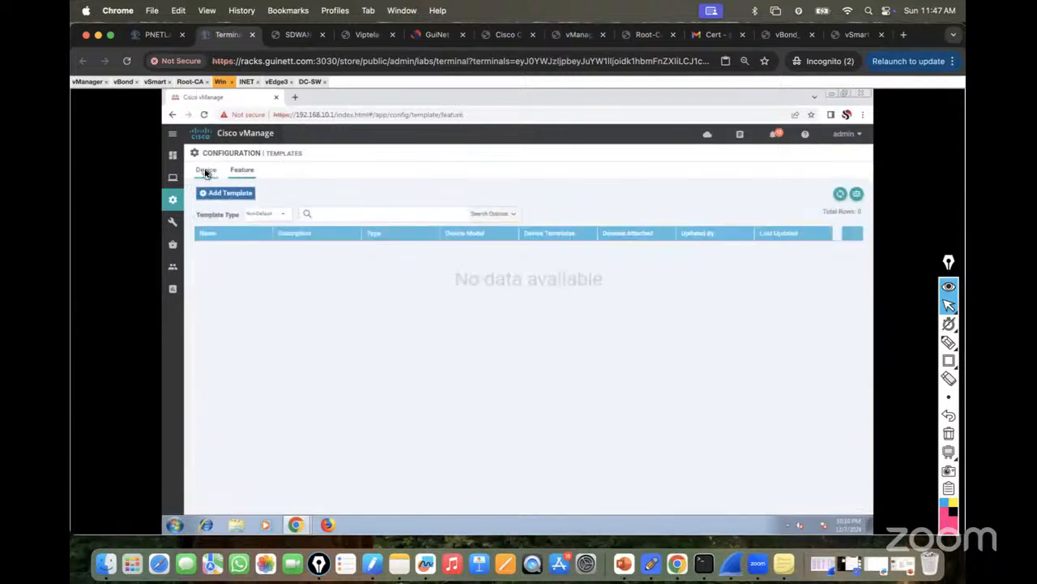
{"action": "left_click", "coordinate": [205, 171]}
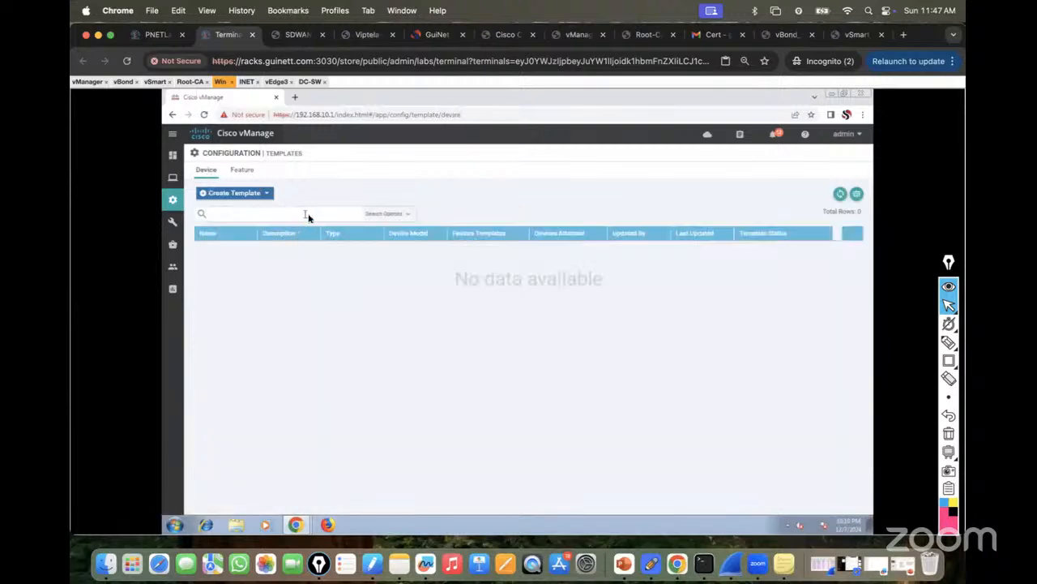
{"action": "left_click", "coordinate": [150, 33]}
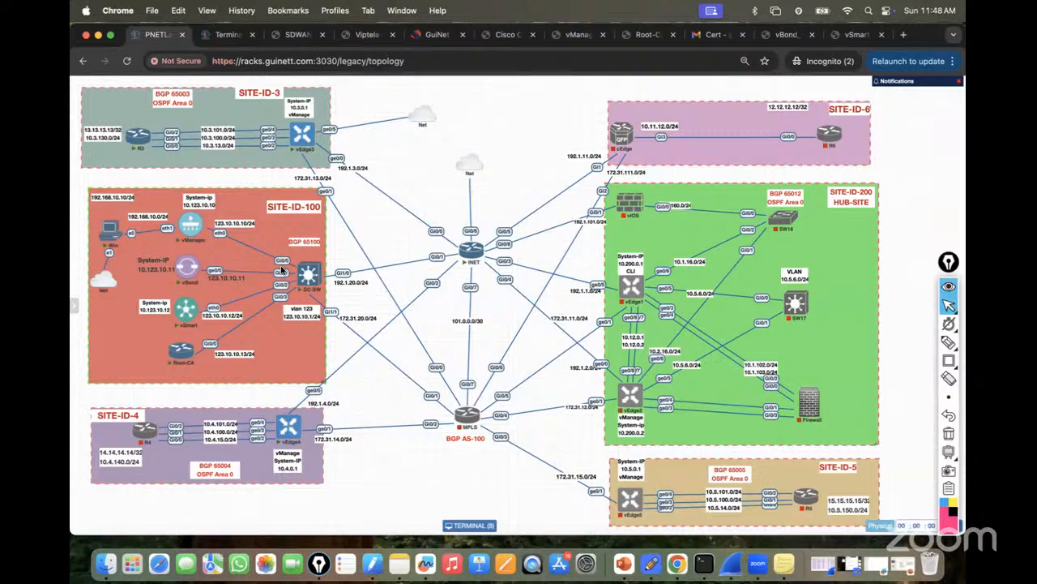
{"action": "mouse_move", "coordinate": [192, 241]}
{"action": "left_click", "coordinate": [105, 565]}
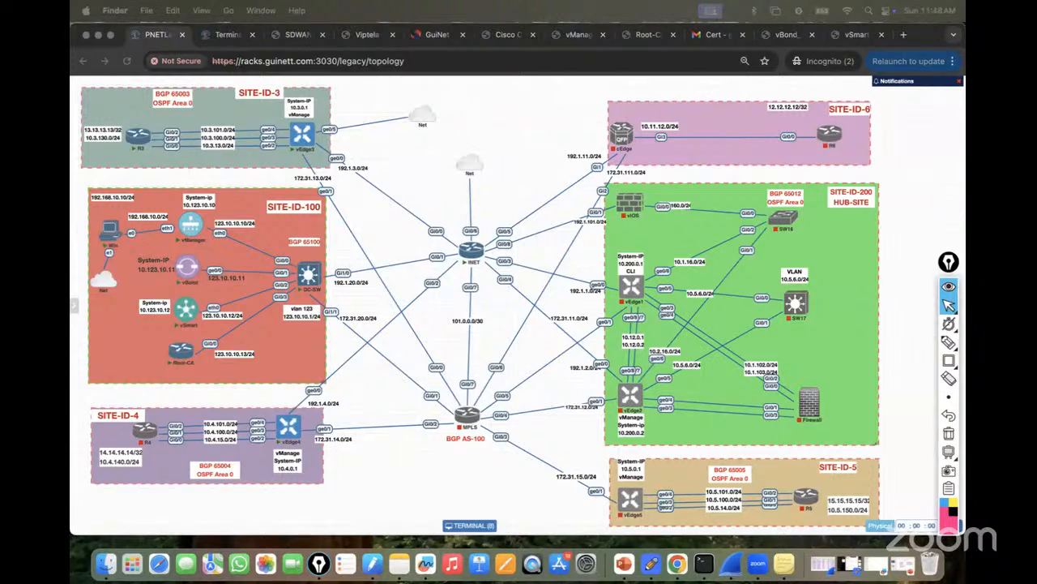
{"action": "key", "text": "super+Tab"}
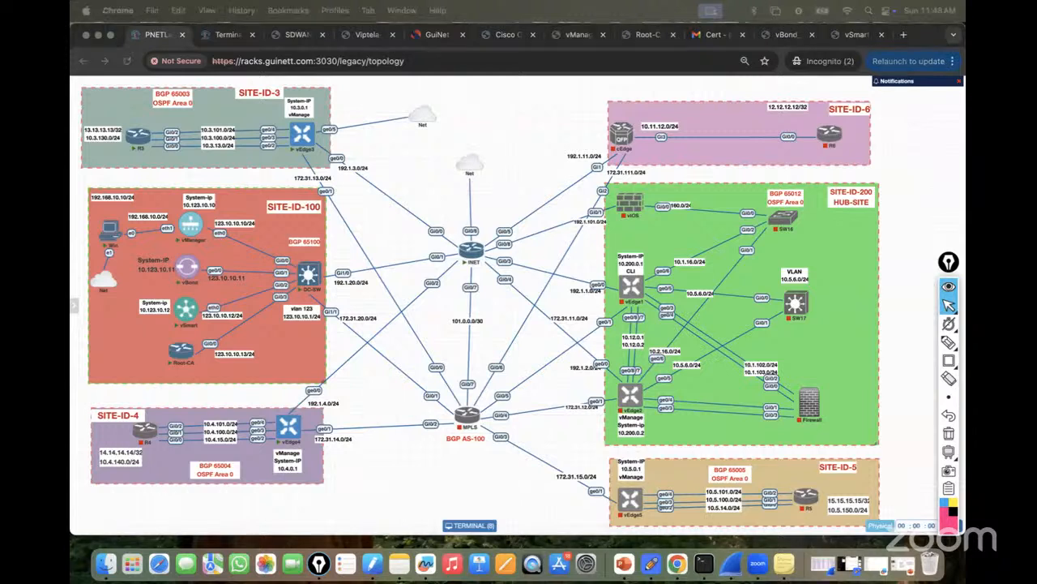
Open the vEdge configuration guide PDF in a new browser tab.
{"action": "key", "text": "super+t"}
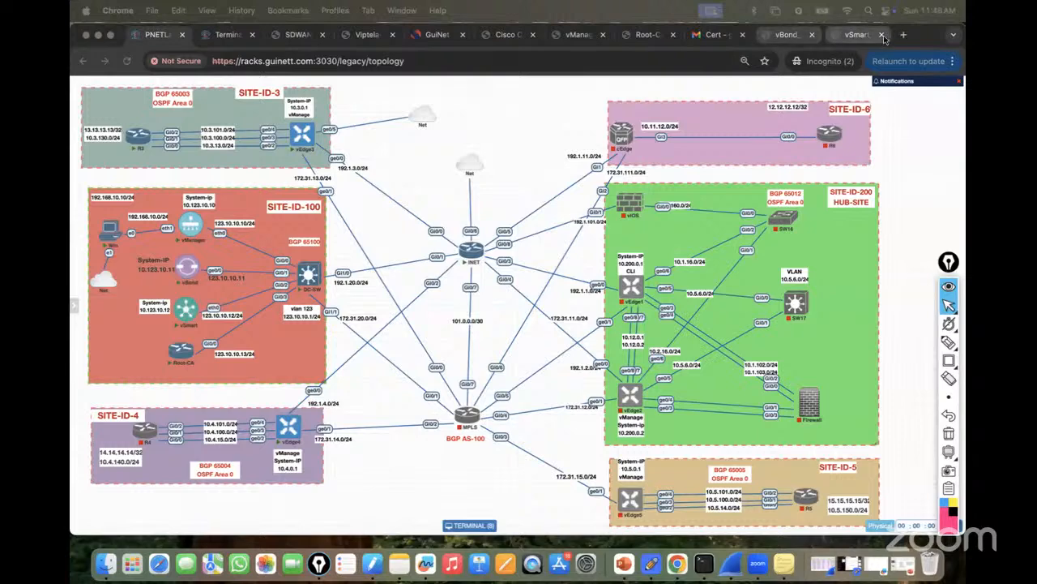
{"action": "type", "text": "file:///Users/drishan/Desktop/SD-WAN/My_Training/Lab_Guide/vEdge-Configuration_Guide%20.pdf"}
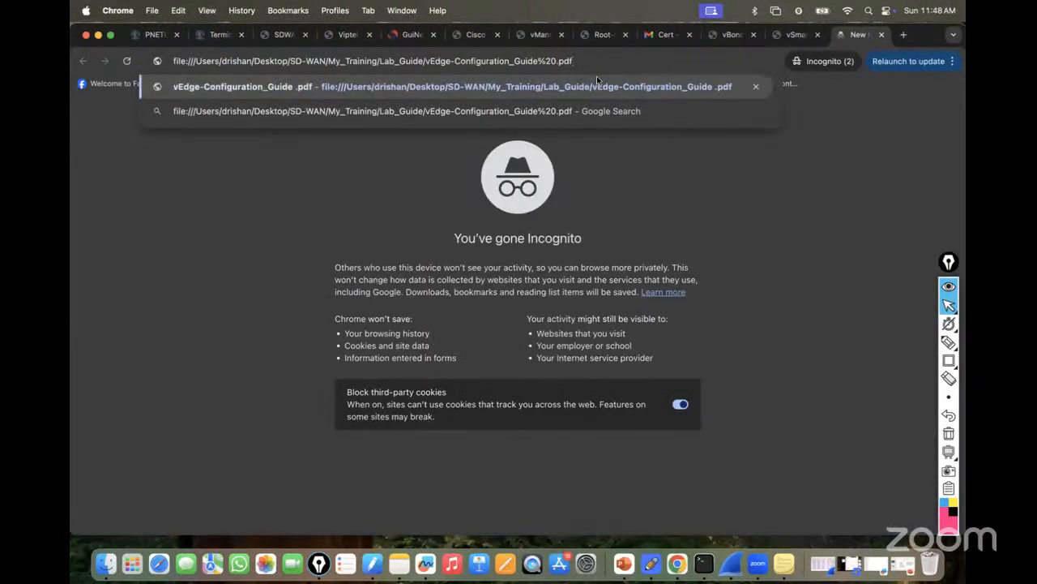
{"action": "key", "text": "Return"}
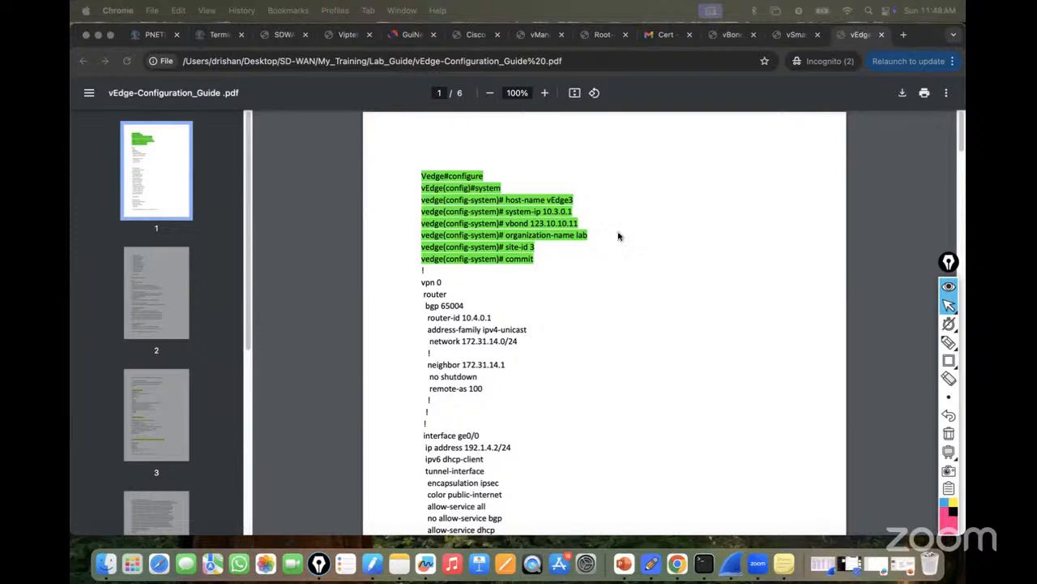
Mark the vpn 0 BGP lines, the ge0/0 interface lines, and the default route line.
{"action": "scroll", "coordinate": [460, 274], "scroll_direction": "down", "scroll_amount": 1}
{"action": "left_click", "coordinate": [434, 274]}
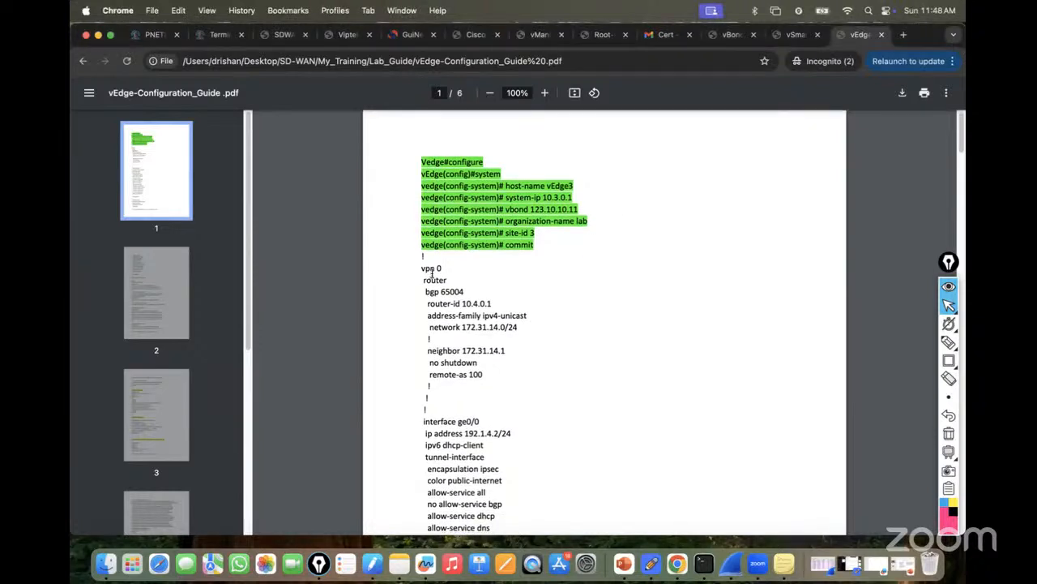
{"action": "left_click_drag", "start_coordinate": [433, 273], "coordinate": [541, 352]}
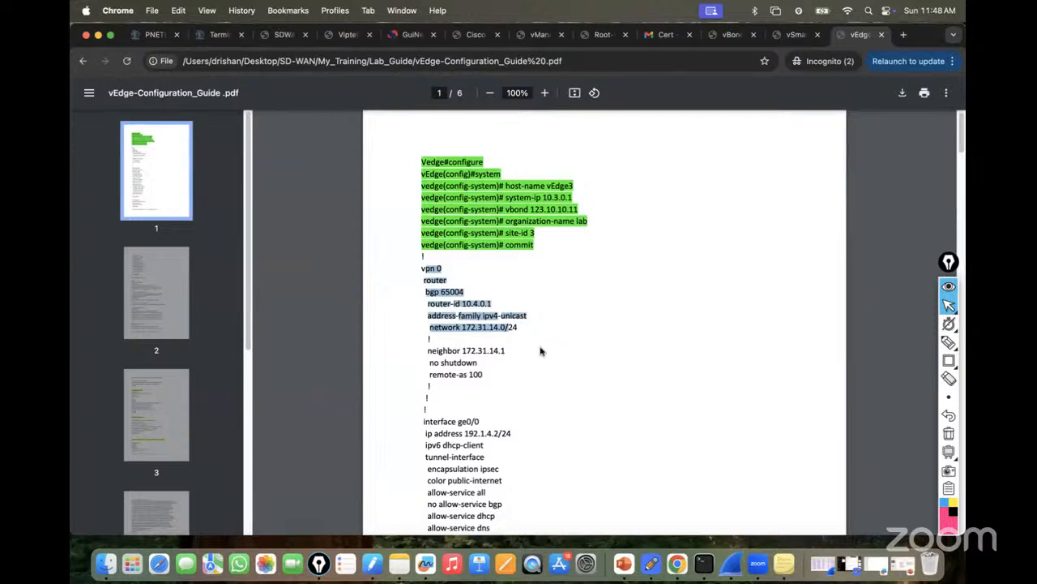
{"action": "scroll", "coordinate": [549, 308], "scroll_direction": "down", "scroll_amount": 5}
{"action": "left_click_drag", "start_coordinate": [425, 299], "coordinate": [514, 488]}
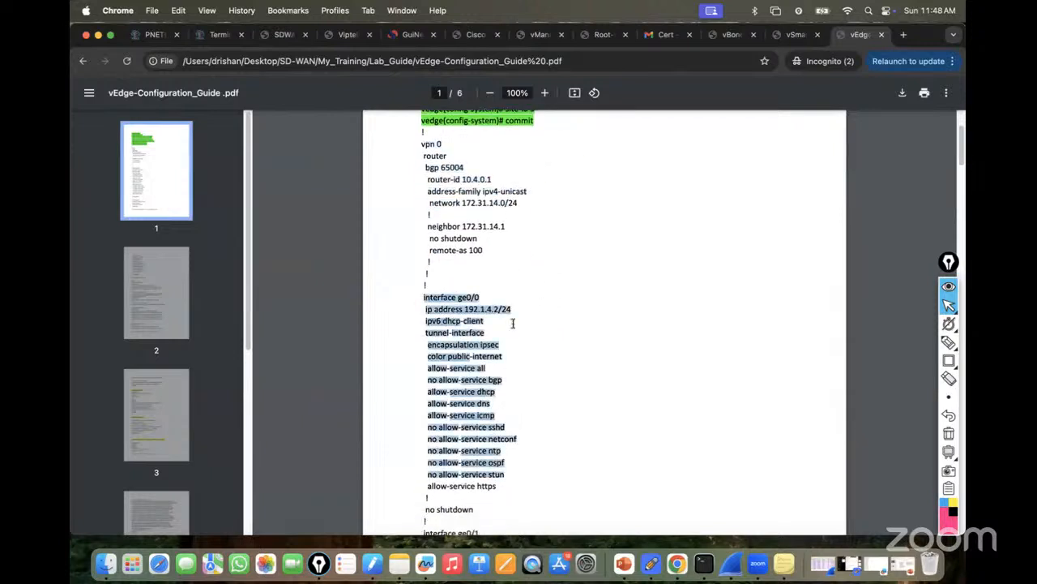
{"action": "scroll", "coordinate": [510, 363], "scroll_direction": "down", "scroll_amount": 8}
{"action": "scroll", "coordinate": [514, 280], "scroll_direction": "down", "scroll_amount": 1}
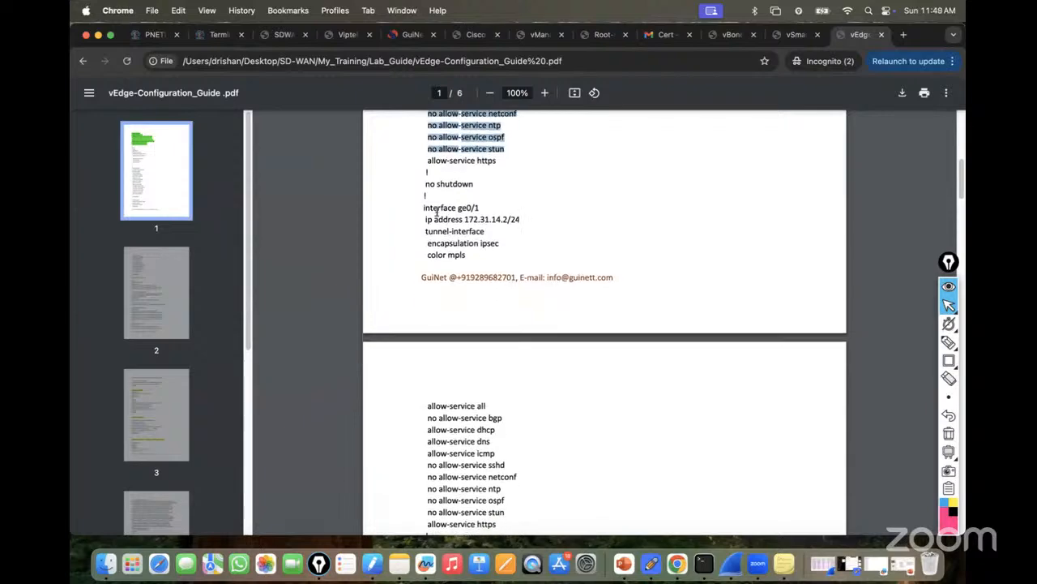
{"action": "scroll", "coordinate": [527, 276], "scroll_direction": "down", "scroll_amount": 8}
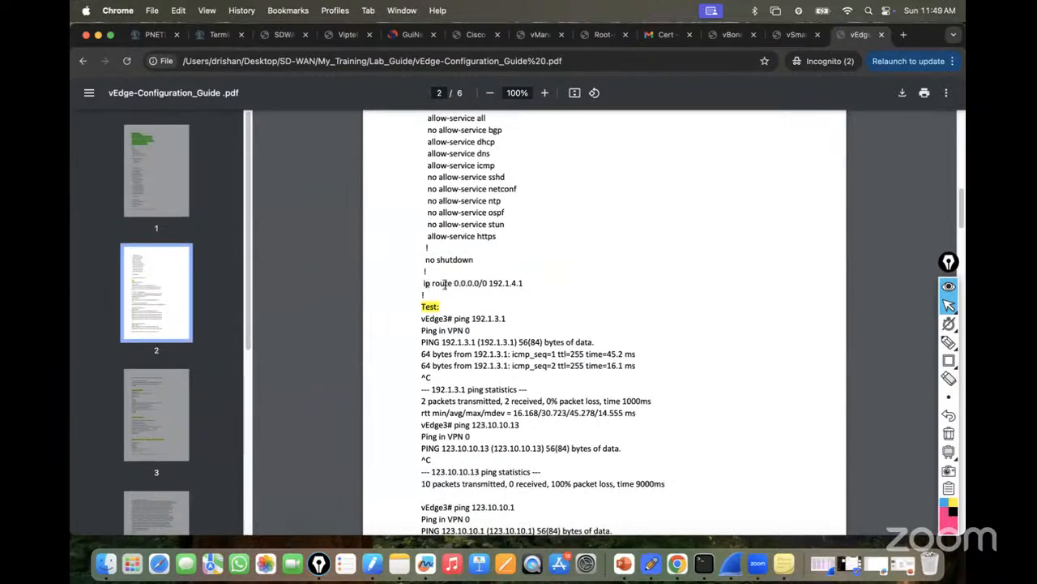
{"action": "left_click_drag", "start_coordinate": [432, 283], "coordinate": [547, 283]}
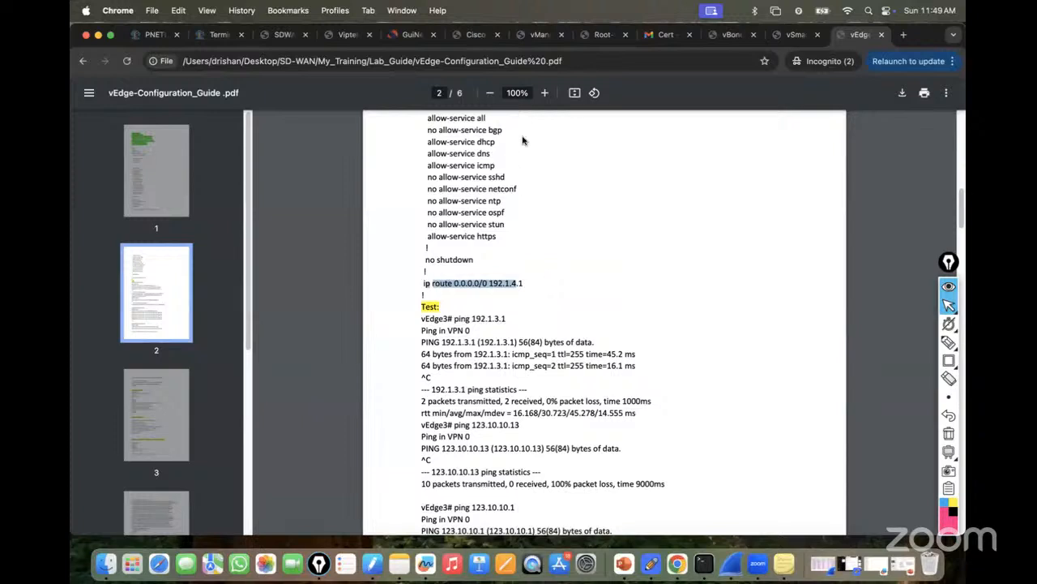
Zoom the PDF to 110% and mark the ping 123.10.10.13 and vshell/tftp PKI.ca lines.
{"action": "left_click", "coordinate": [544, 93]}
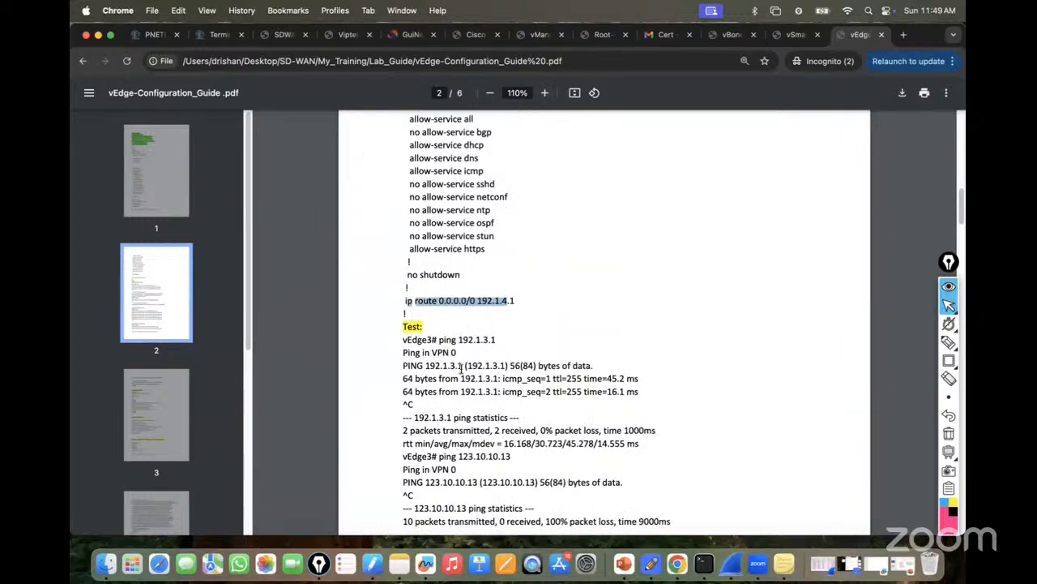
{"action": "scroll", "coordinate": [449, 357], "scroll_direction": "down", "scroll_amount": 1}
{"action": "left_click_drag", "start_coordinate": [427, 312], "coordinate": [522, 309]}
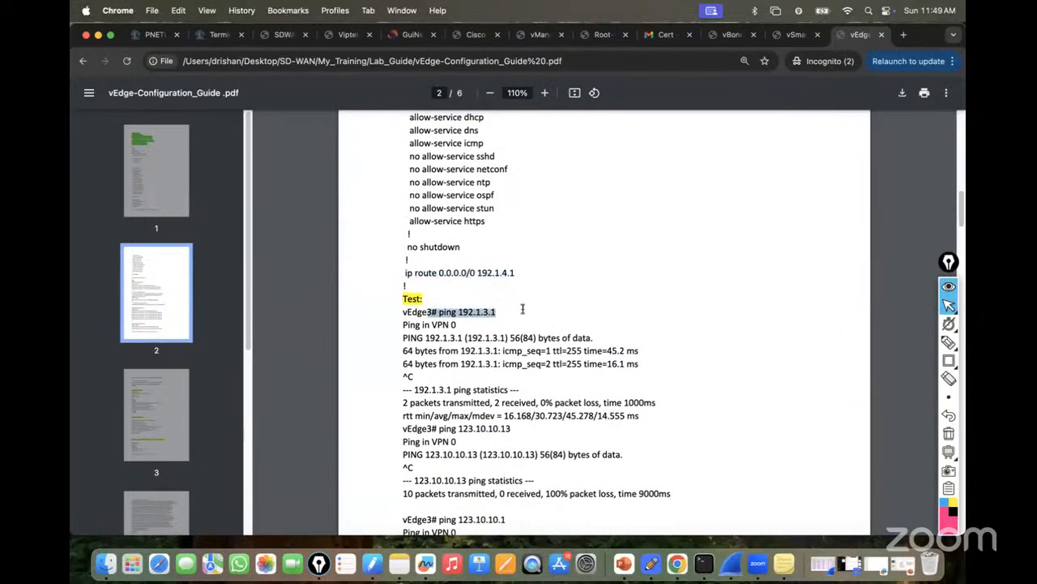
{"action": "scroll", "coordinate": [515, 320], "scroll_direction": "down", "scroll_amount": 6}
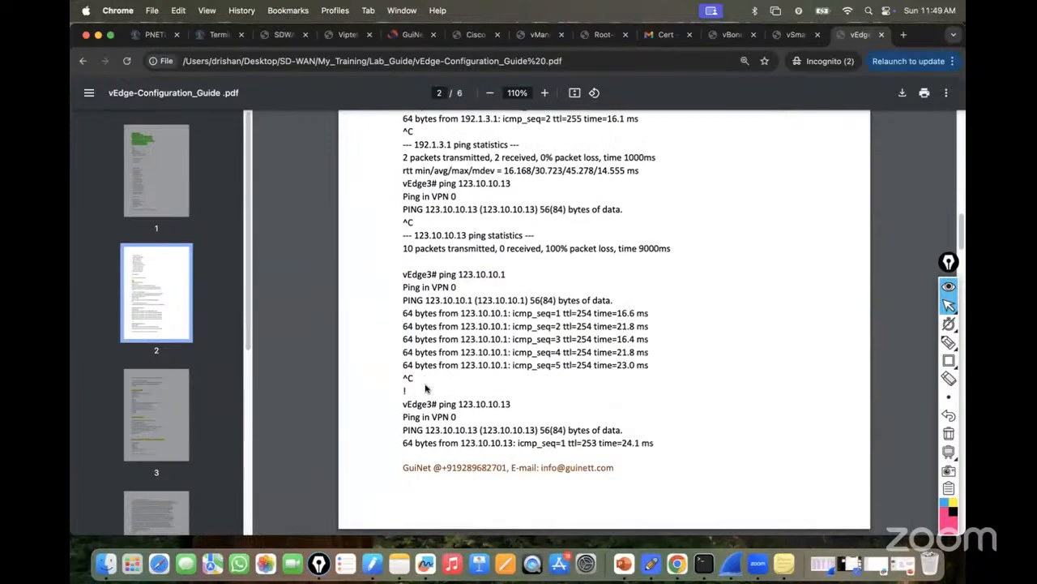
{"action": "left_click_drag", "start_coordinate": [406, 405], "coordinate": [560, 399]}
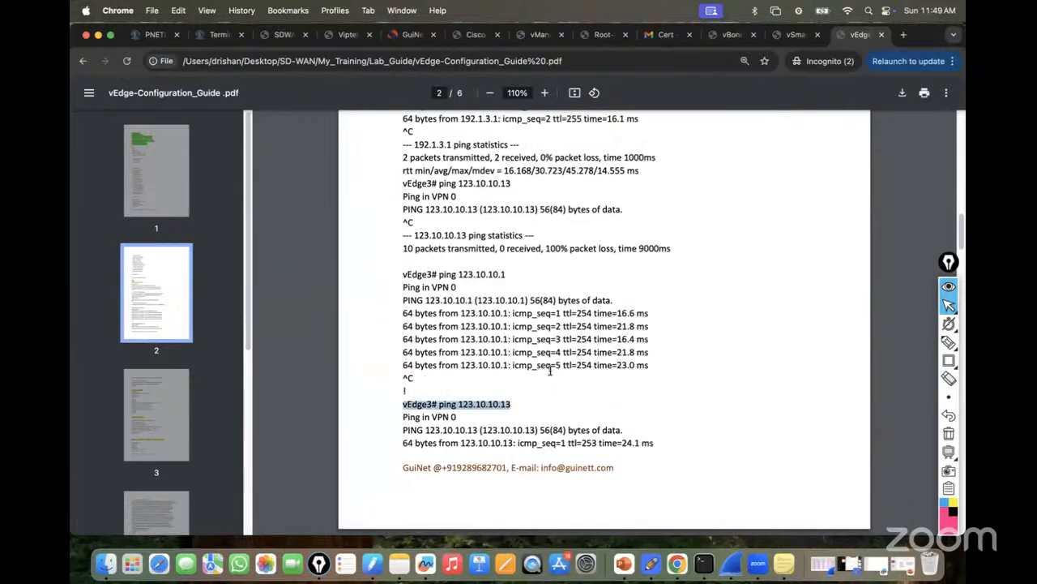
{"action": "scroll", "coordinate": [551, 370], "scroll_direction": "down", "scroll_amount": 7}
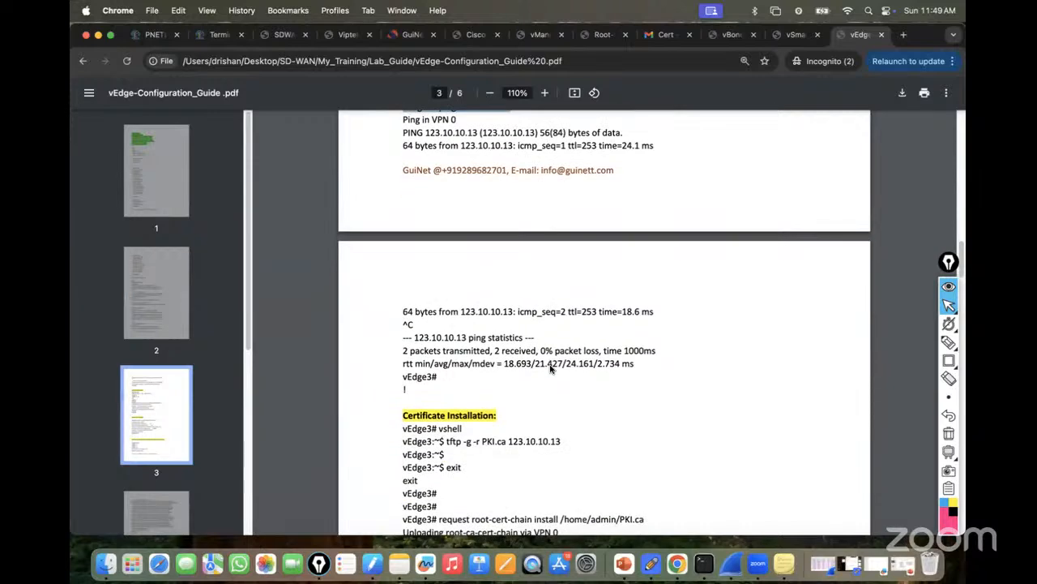
{"action": "scroll", "coordinate": [551, 369], "scroll_direction": "down", "scroll_amount": 2}
{"action": "left_click_drag", "start_coordinate": [538, 333], "coordinate": [579, 357]}
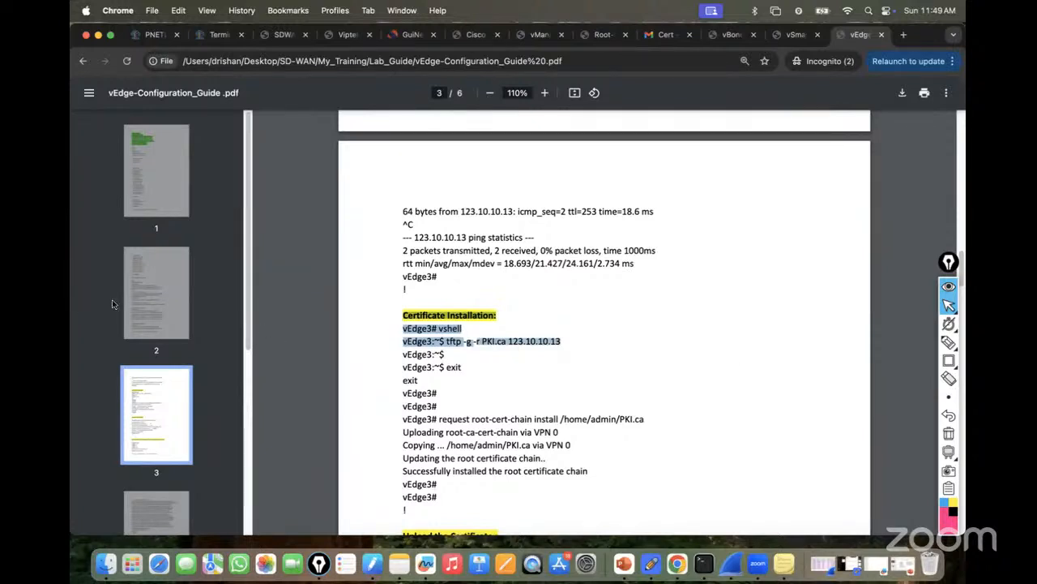
{"action": "left_click", "coordinate": [212, 44]}
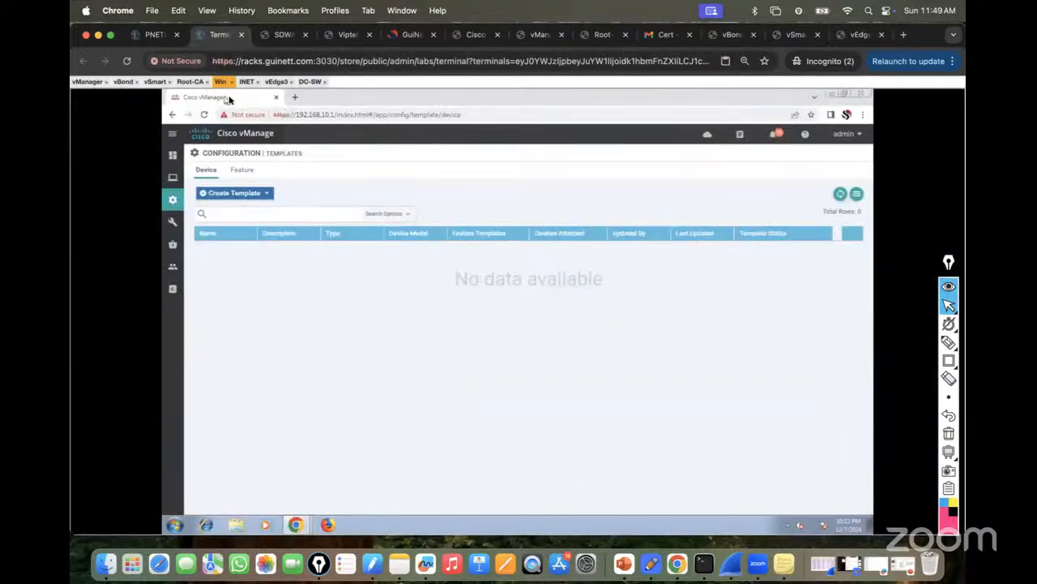
On vEdge3, enter vshell and run tftp -g -r PKI.ca 123.10.10.13.
{"action": "left_click", "coordinate": [276, 81]}
{"action": "type", "text": "vsh"}
{"action": "key", "text": "BackSpace"}
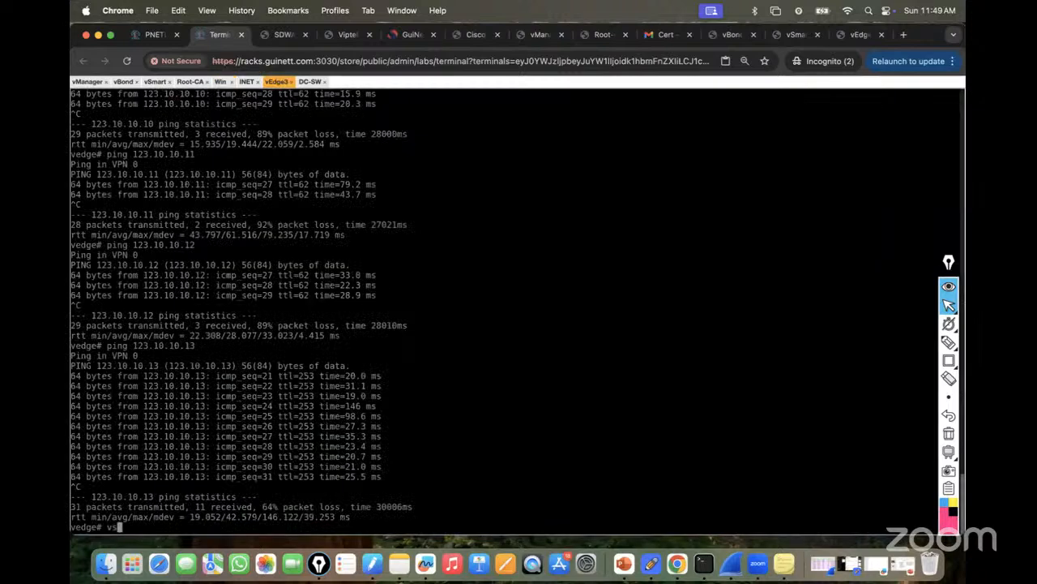
{"action": "type", "text": "hell"}
{"action": "key", "text": "Return"}
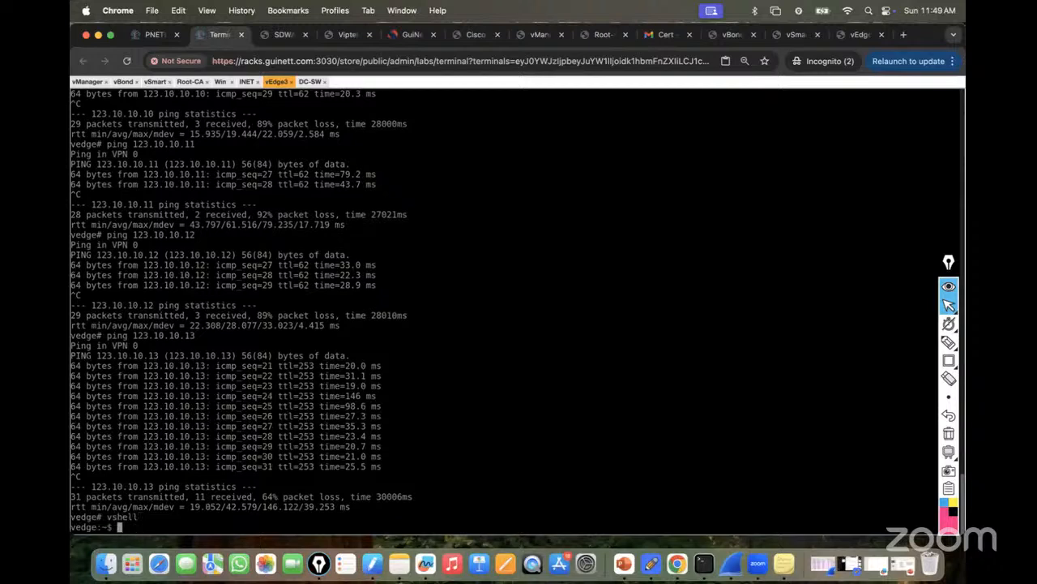
{"action": "type", "text": "tftp -g-"}
{"action": "key", "text": "BackSpace"}
{"action": "type", "text": "-r PKI.ca 123.10.10.13"}
{"action": "key", "text": "Return"}
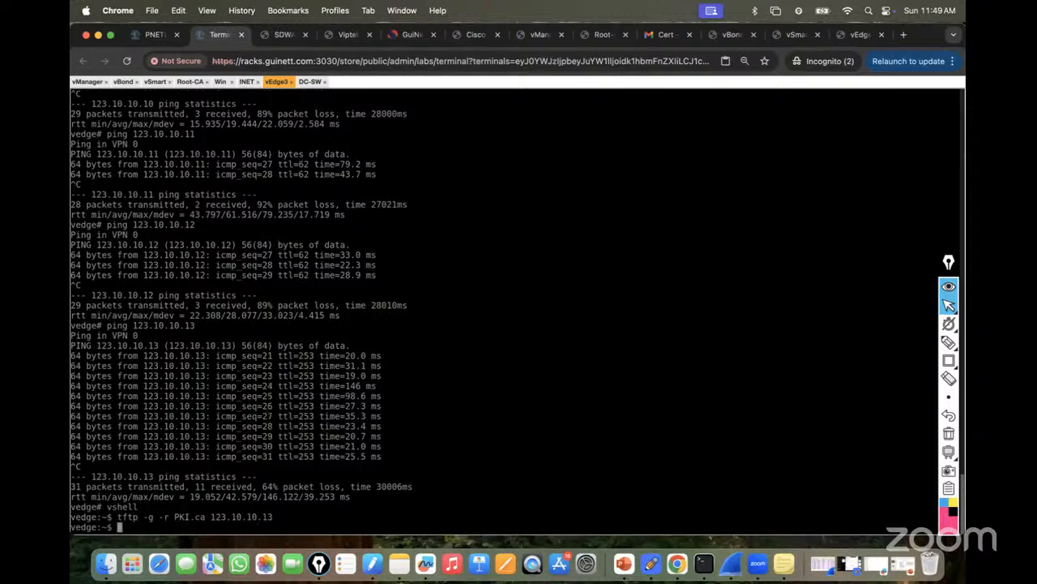
Confirm PKI.ca with ls -l, exit the shell, and return to the configuration guide.
{"action": "type", "text": "ls -l"}
{"action": "key", "text": "Return"}
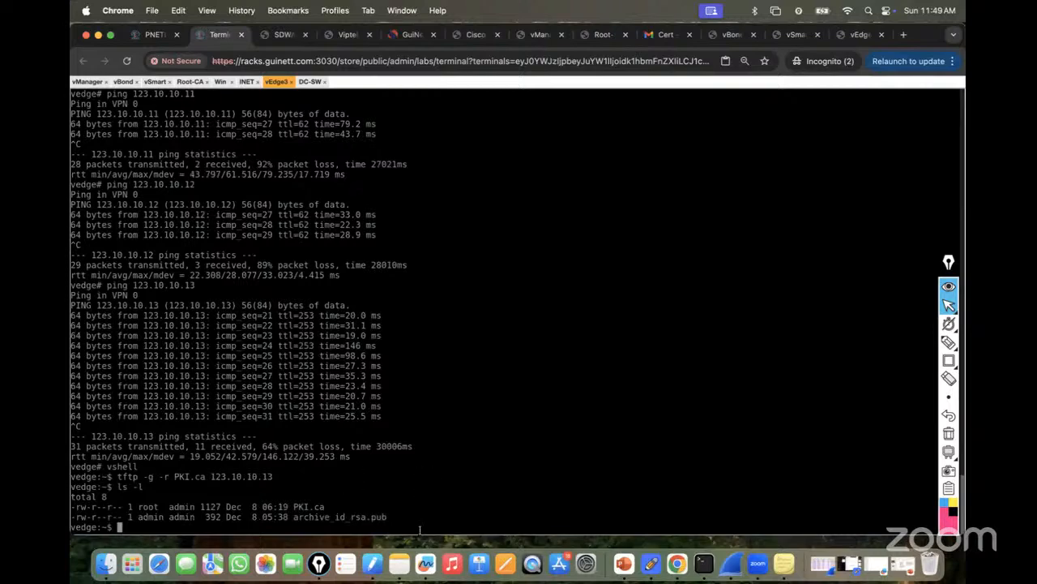
{"action": "type", "text": "exit"}
{"action": "key", "text": "Return"}
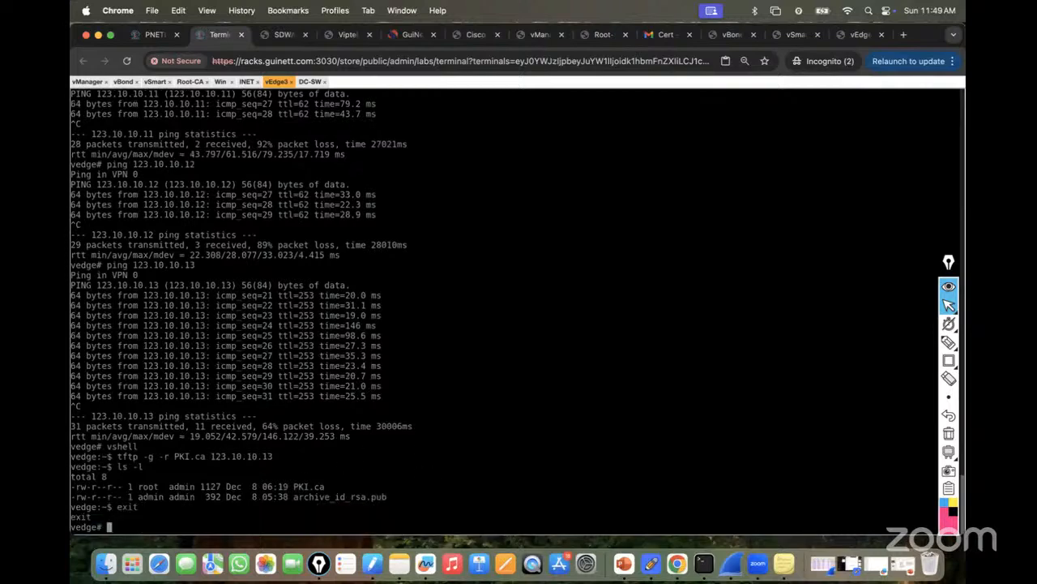
{"action": "left_click", "coordinate": [859, 34]}
{"action": "scroll", "coordinate": [528, 281], "scroll_direction": "down", "scroll_amount": 5}
{"action": "scroll", "coordinate": [528, 282], "scroll_direction": "up", "scroll_amount": 3}
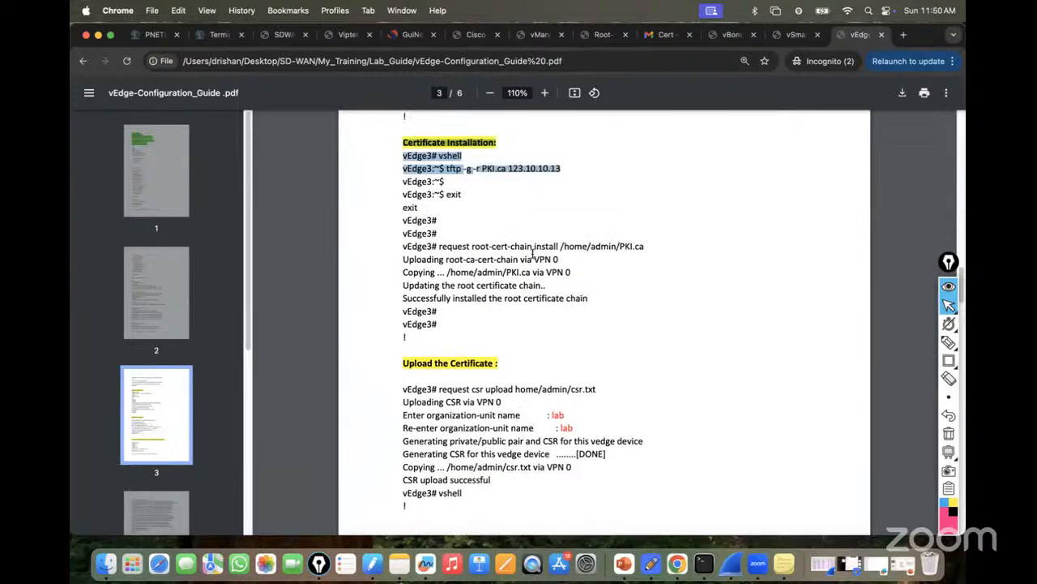
Copy the request root-cert-chain install command from the guide and run it on vEdge3.
{"action": "left_click_drag", "start_coordinate": [439, 245], "coordinate": [658, 246]}
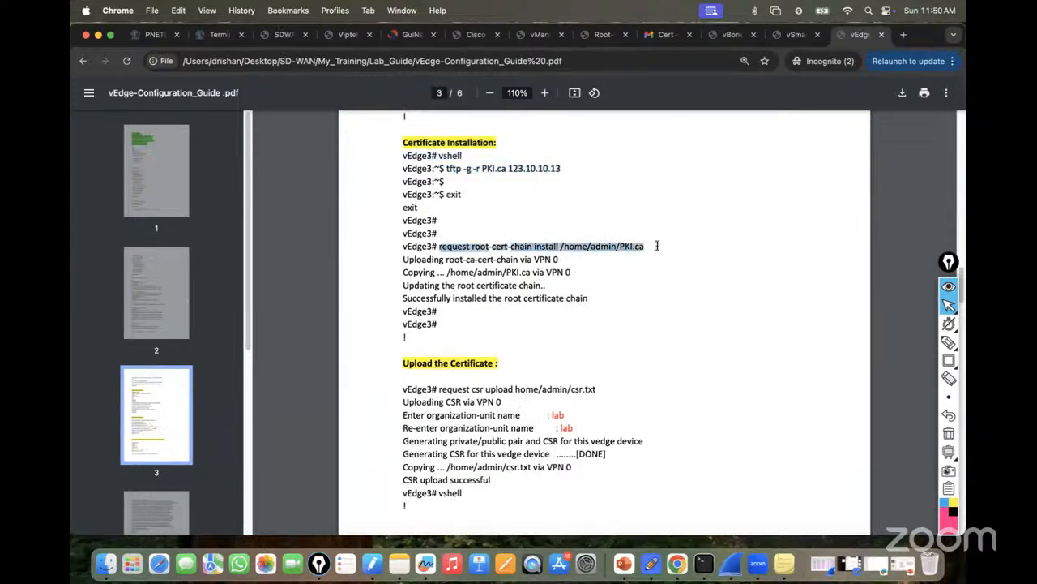
{"action": "right_click", "coordinate": [588, 249]}
{"action": "left_click", "coordinate": [600, 272]}
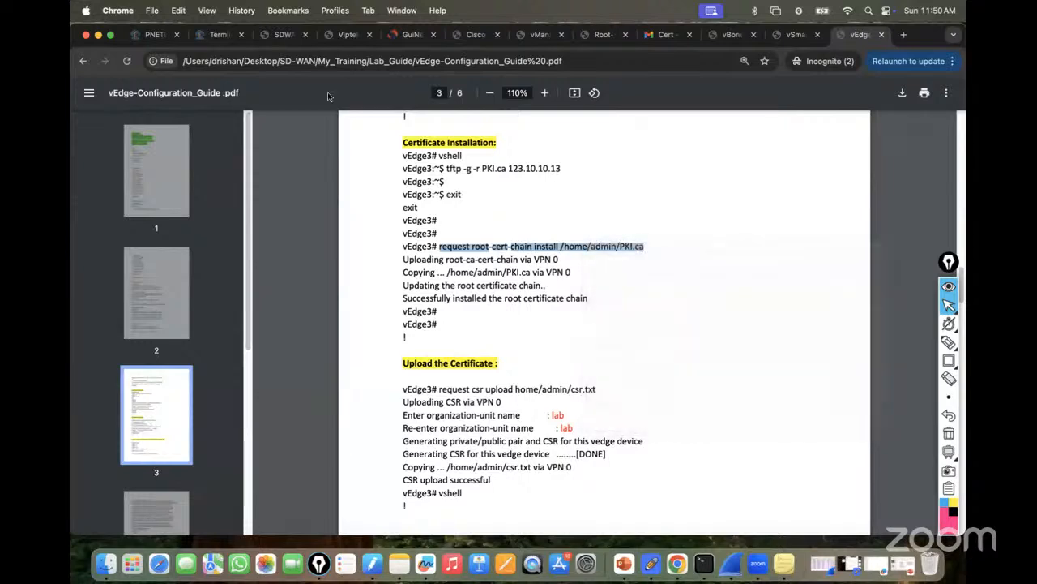
{"action": "left_click", "coordinate": [217, 36]}
{"action": "key", "text": "super+v"}
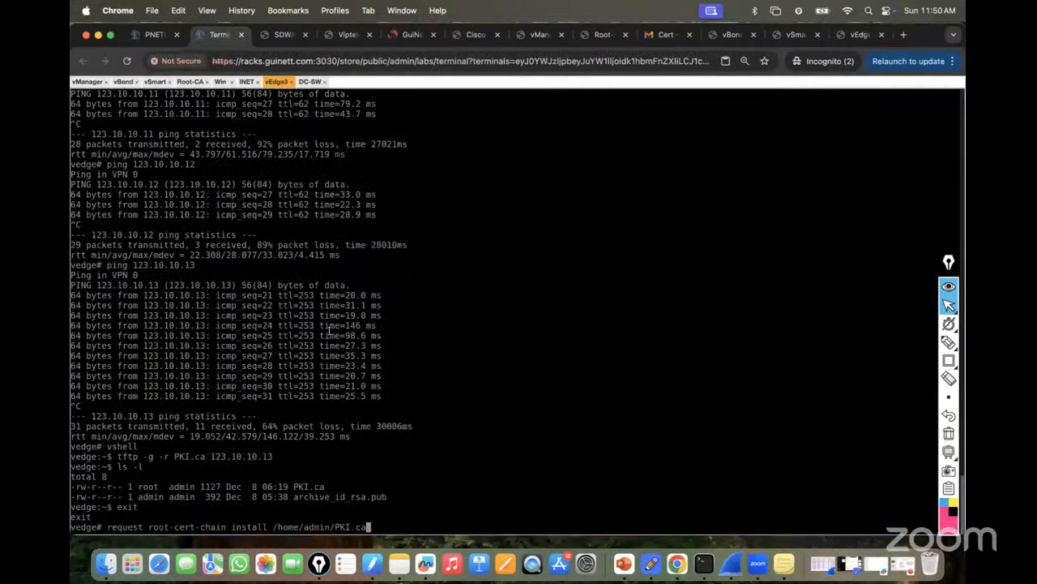
{"action": "key", "text": "Return"}
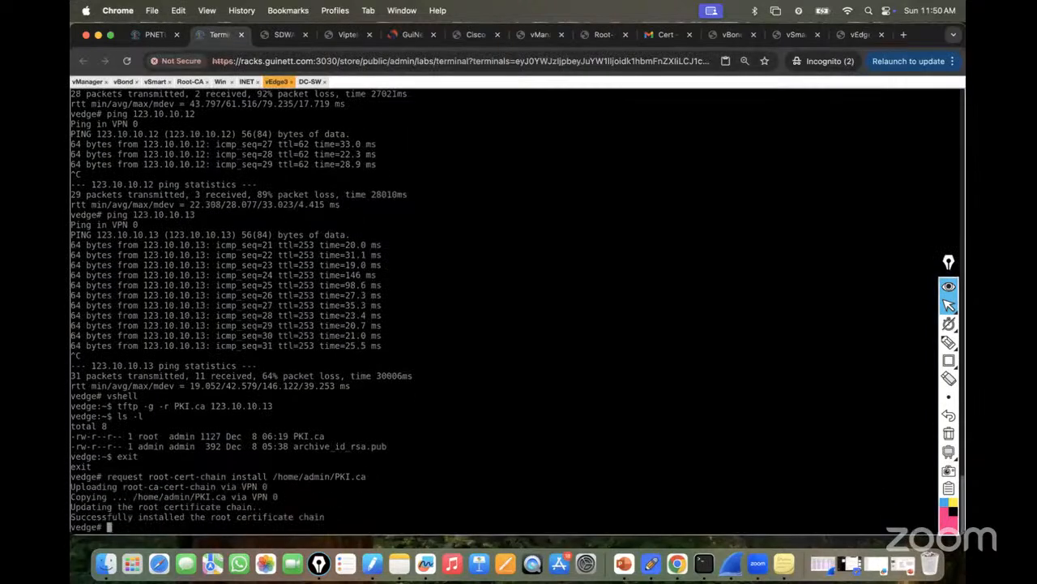
Copy and run request csr upload on vEdge3, entering lab as the organization unit twice.
{"action": "left_click", "coordinate": [857, 35]}
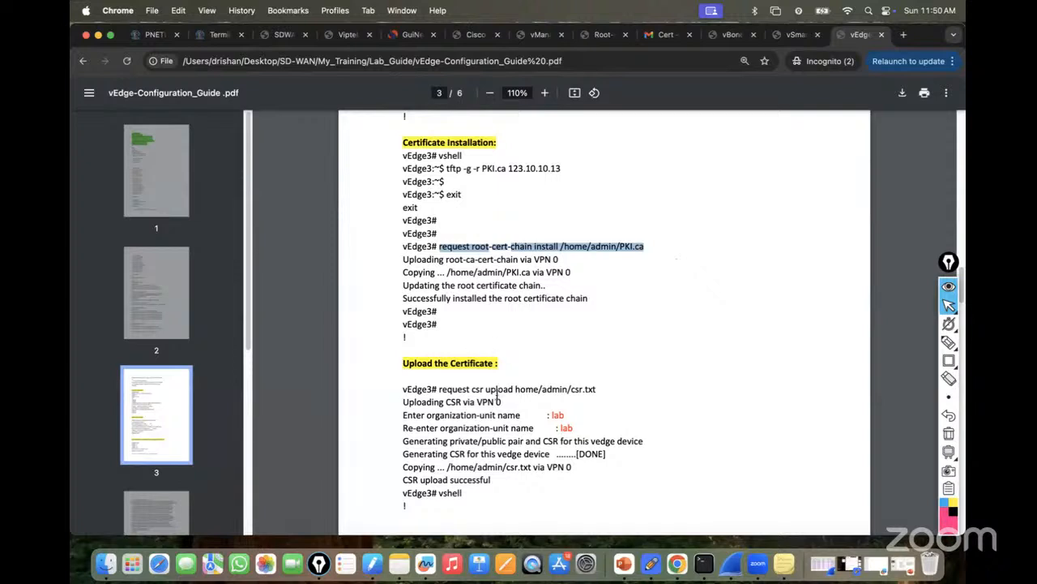
{"action": "scroll", "coordinate": [464, 395], "scroll_direction": "down", "scroll_amount": 1}
{"action": "left_click_drag", "start_coordinate": [439, 367], "coordinate": [601, 369]}
{"action": "right_click", "coordinate": [552, 370]}
{"action": "left_click", "coordinate": [585, 388]}
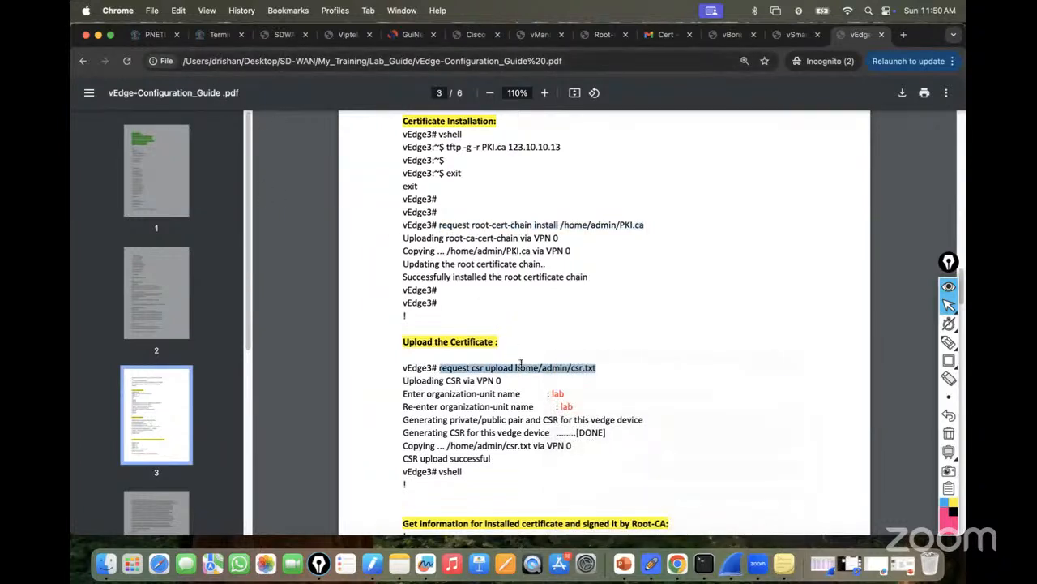
{"action": "left_click", "coordinate": [214, 35]}
{"action": "key", "text": "super+v"}
{"action": "key", "text": "Return"}
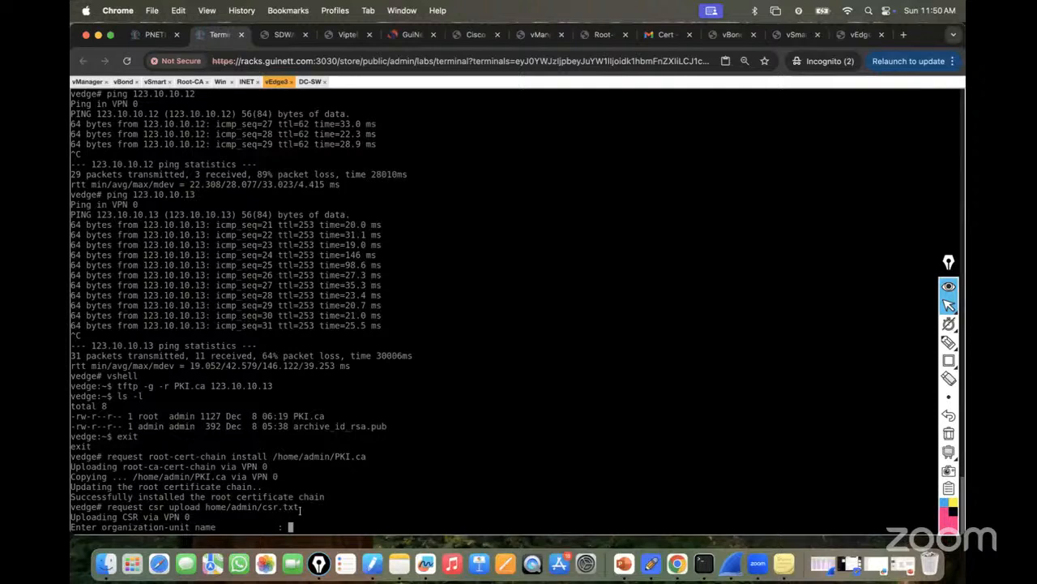
{"action": "type", "text": "lab"}
{"action": "key", "text": "Return"}
{"action": "type", "text": "lab"}
{"action": "key", "text": "Return"}
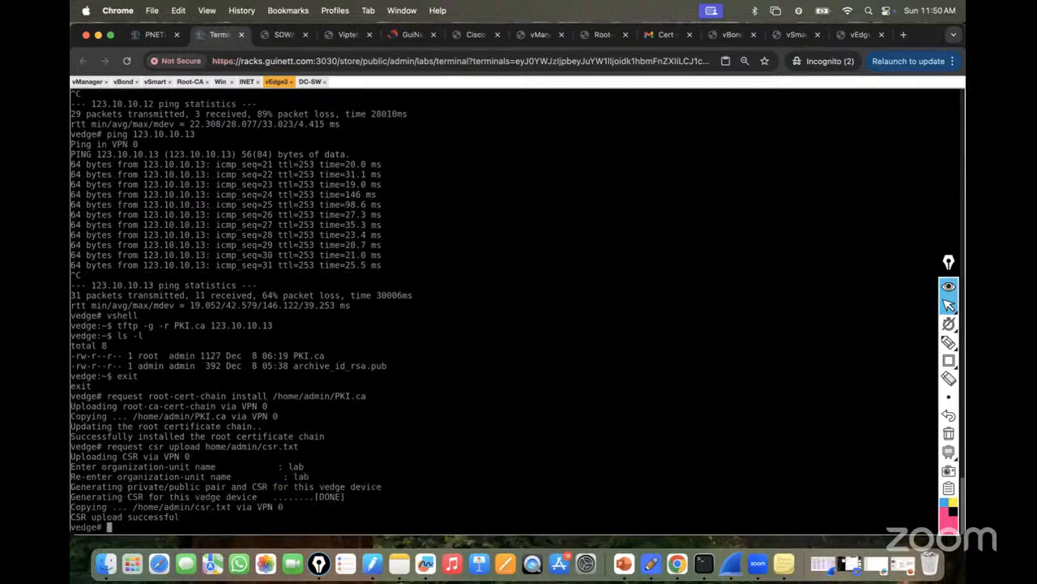
In vshell, display csr.txt with more, then exit back to the vEdge CLI.
{"action": "key", "text": "Return"}
{"action": "key", "text": "Return"}
{"action": "key", "text": "Return"}
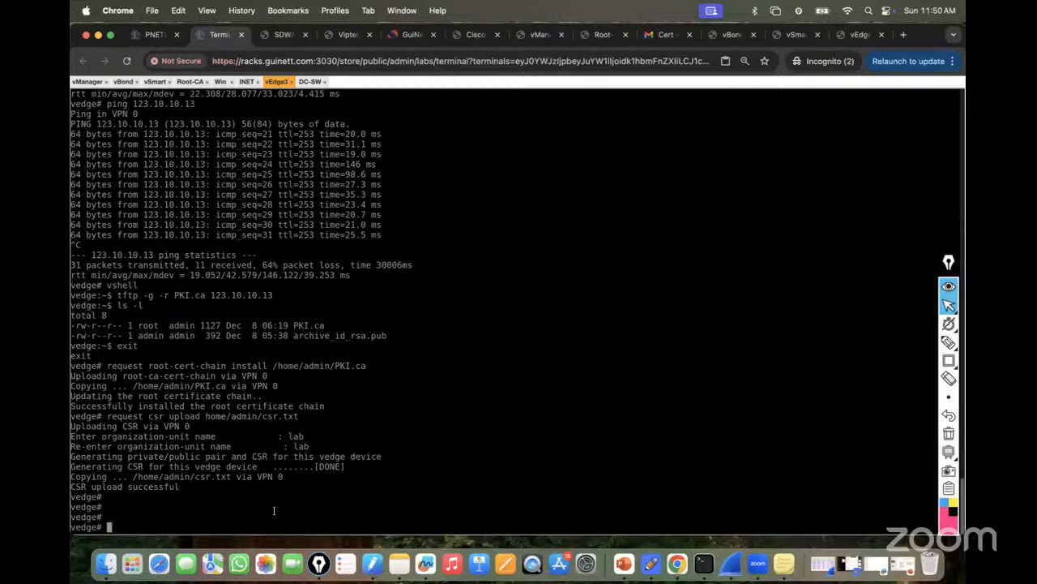
{"action": "type", "text": "vshell"}
{"action": "key", "text": "Return"}
{"action": "type", "text": "more"}
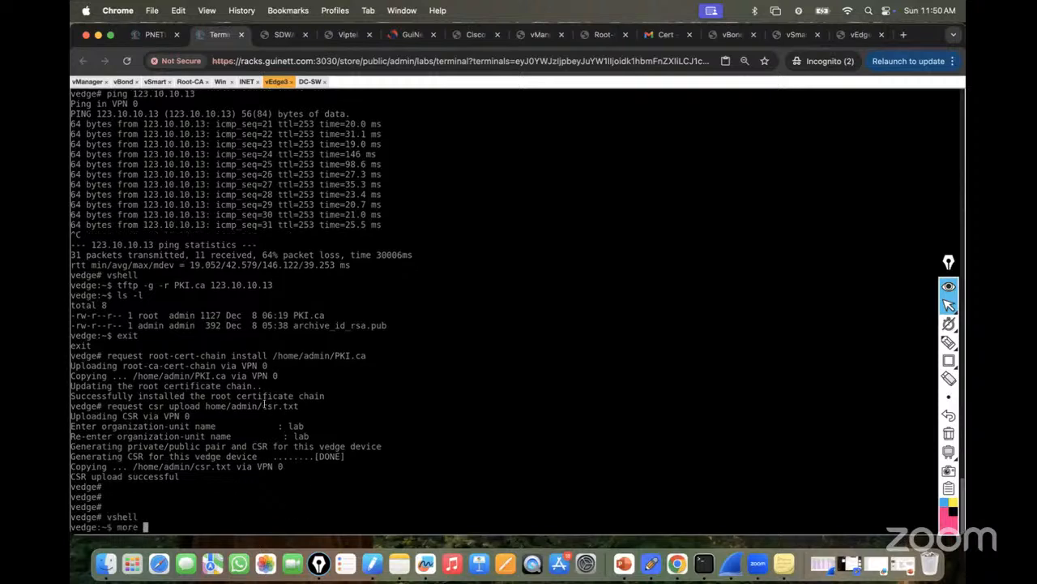
{"action": "left_click_drag", "start_coordinate": [263, 405], "coordinate": [347, 405]}
{"action": "key", "text": "super+v"}
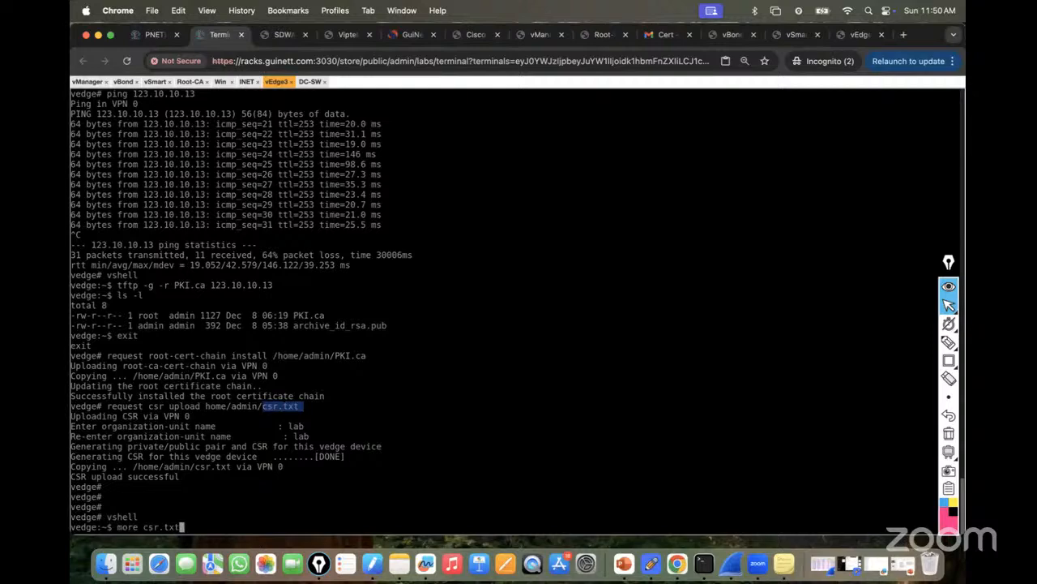
{"action": "key", "text": "Return"}
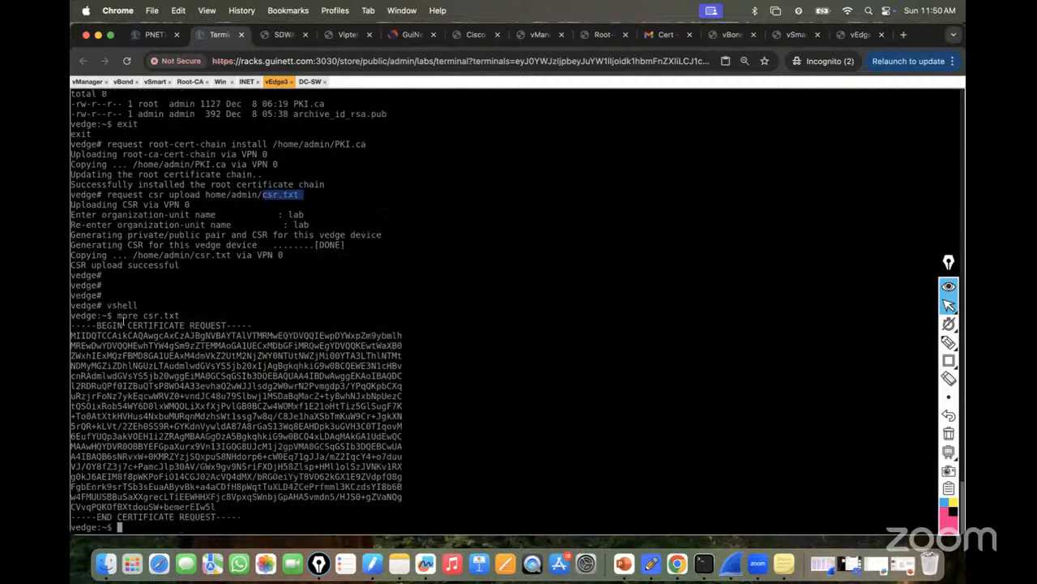
{"action": "type", "text": "exit"}
{"action": "key", "text": "Return"}
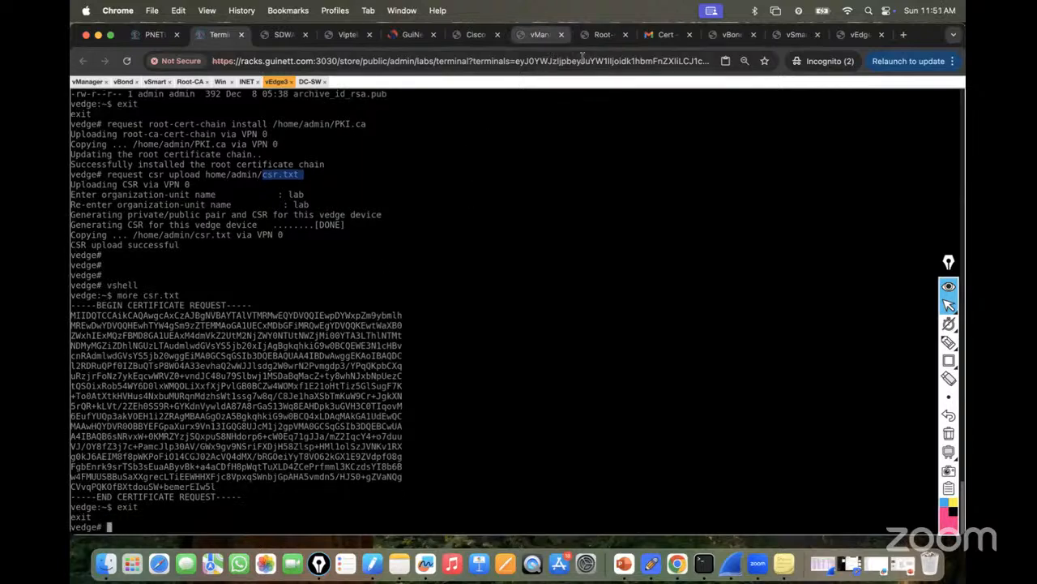
Copy the crypto pki server request pkcs10 command from the configuration guide.
{"action": "left_click", "coordinate": [864, 34]}
{"action": "scroll", "coordinate": [556, 378], "scroll_direction": "down", "scroll_amount": 6}
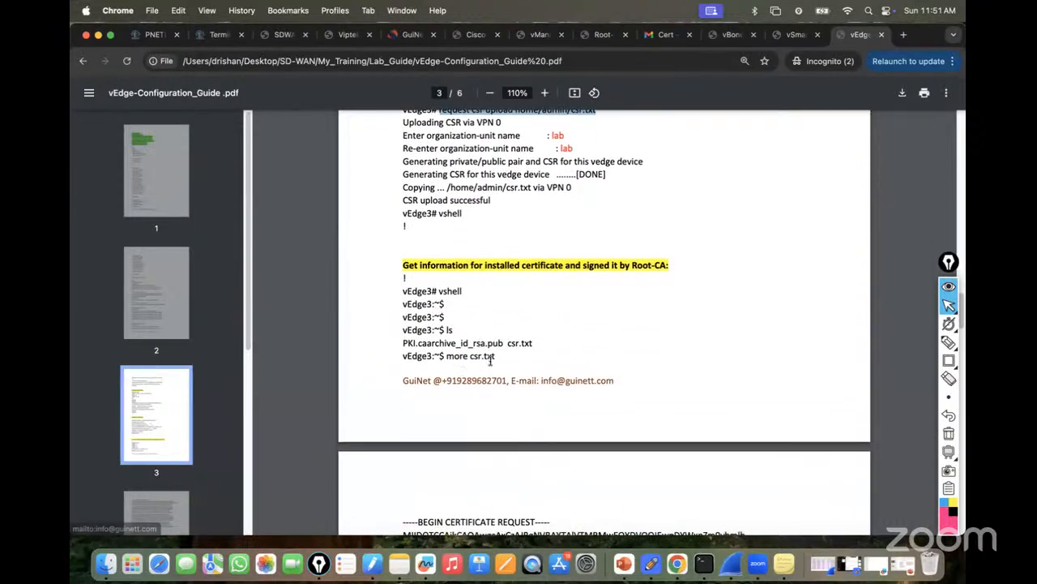
{"action": "scroll", "coordinate": [503, 345], "scroll_direction": "down", "scroll_amount": 3}
{"action": "scroll", "coordinate": [509, 357], "scroll_direction": "down", "scroll_amount": 7}
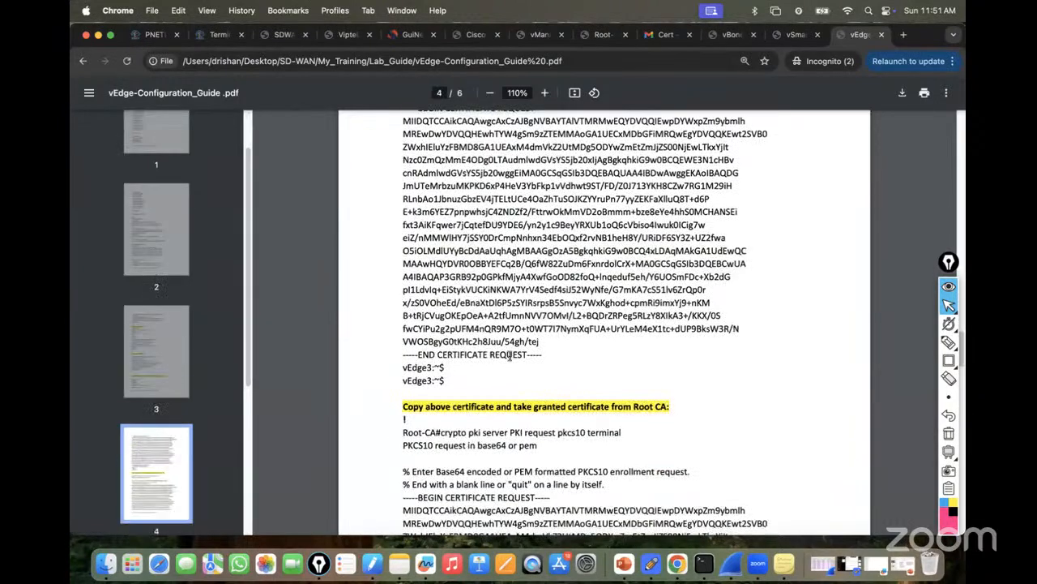
{"action": "left_click_drag", "start_coordinate": [443, 405], "coordinate": [618, 405]}
{"action": "right_click", "coordinate": [618, 406]}
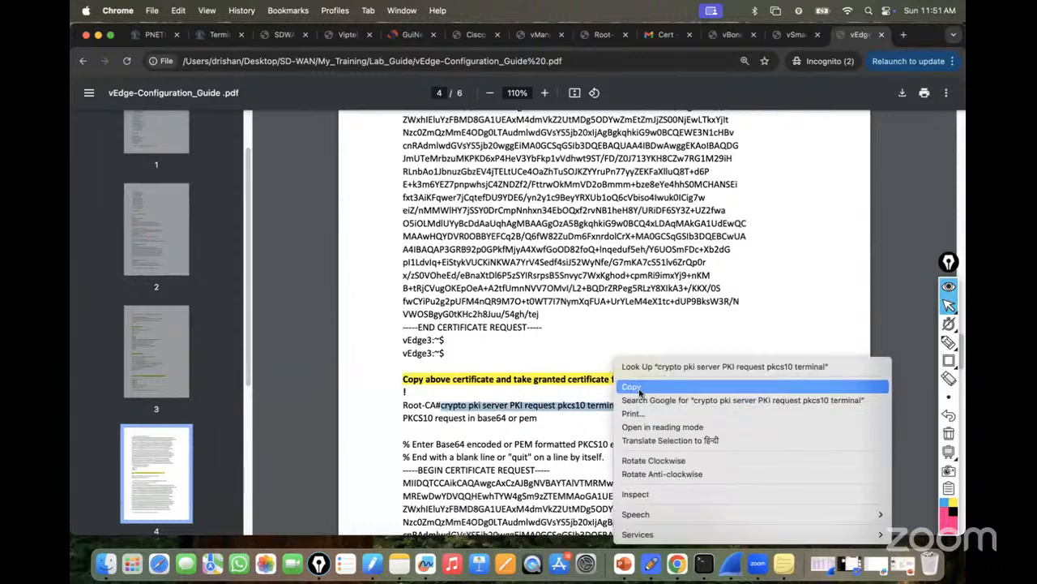
{"action": "left_click", "coordinate": [631, 386]}
On Root-CA, enter privileged mode, run the pasted pkcs10 request command, and enable console text input.
{"action": "left_click", "coordinate": [215, 34]}
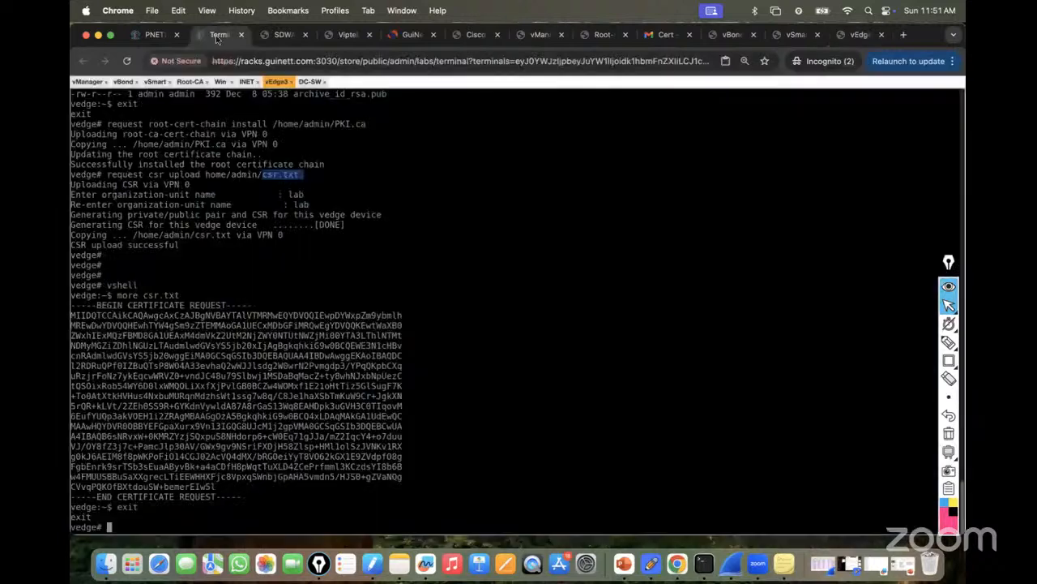
{"action": "left_click", "coordinate": [187, 81]}
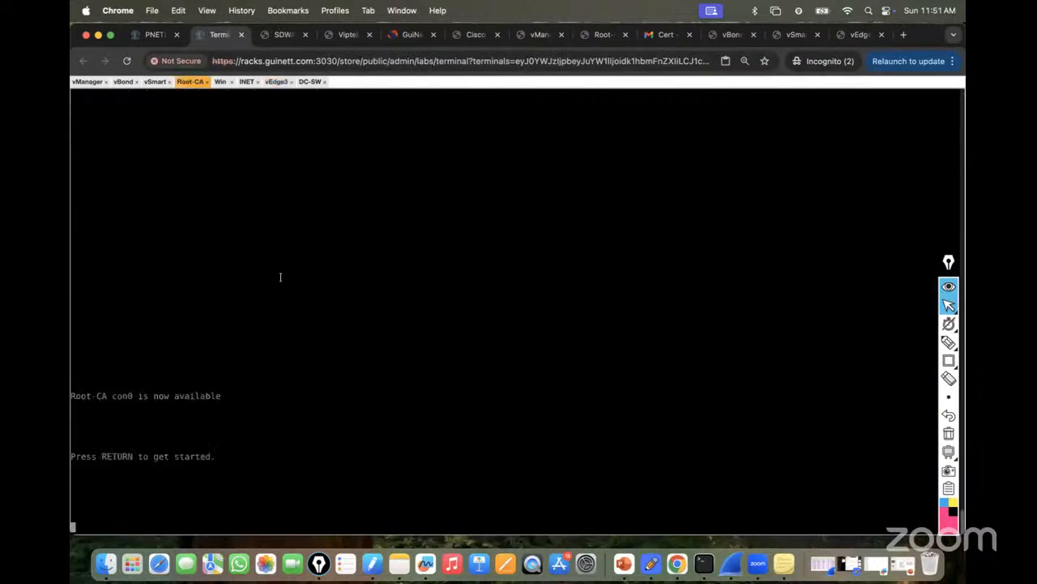
{"action": "key", "text": "Return"}
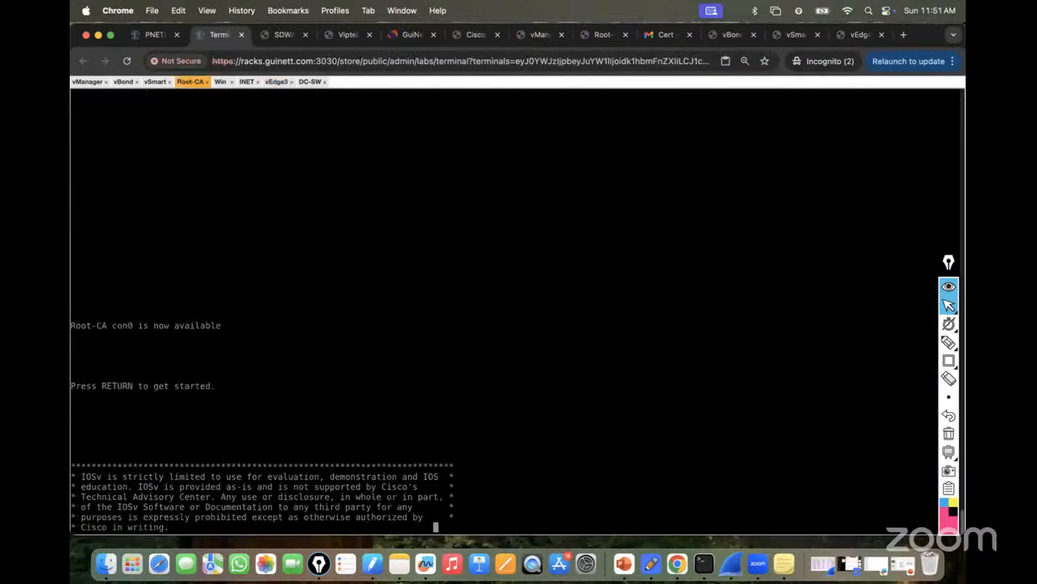
{"action": "key", "text": "Return"}
{"action": "key", "text": "Return"}
{"action": "key", "text": "Return"}
{"action": "key", "text": "Return"}
{"action": "key", "text": "Return"}
{"action": "key", "text": "Return"}
{"action": "type", "text": "en"}
{"action": "key", "text": "Return"}
{"action": "key", "text": "Return"}
{"action": "key", "text": "Return"}
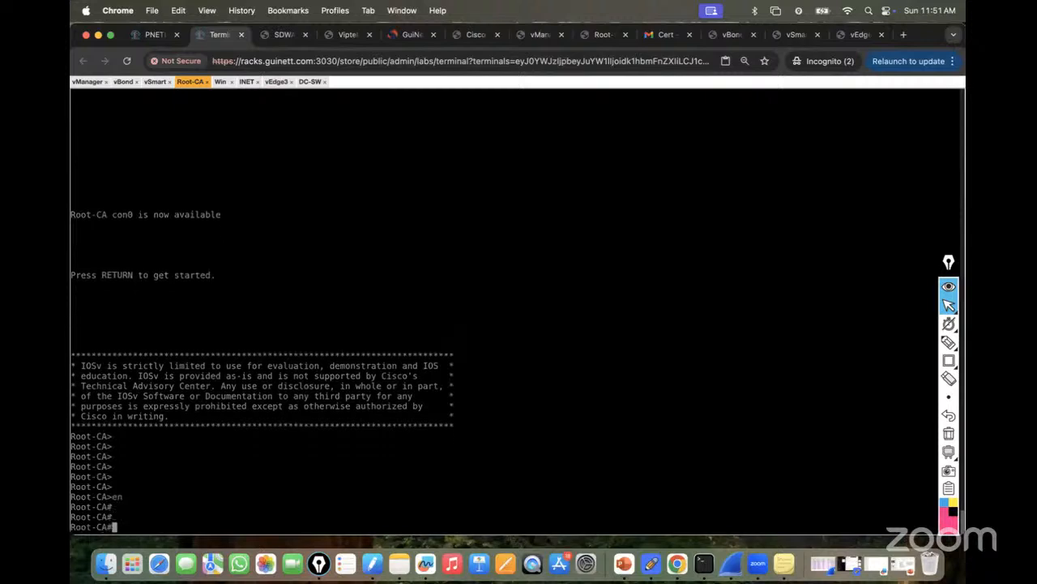
{"action": "key", "text": "super+v"}
{"action": "key", "text": "Return"}
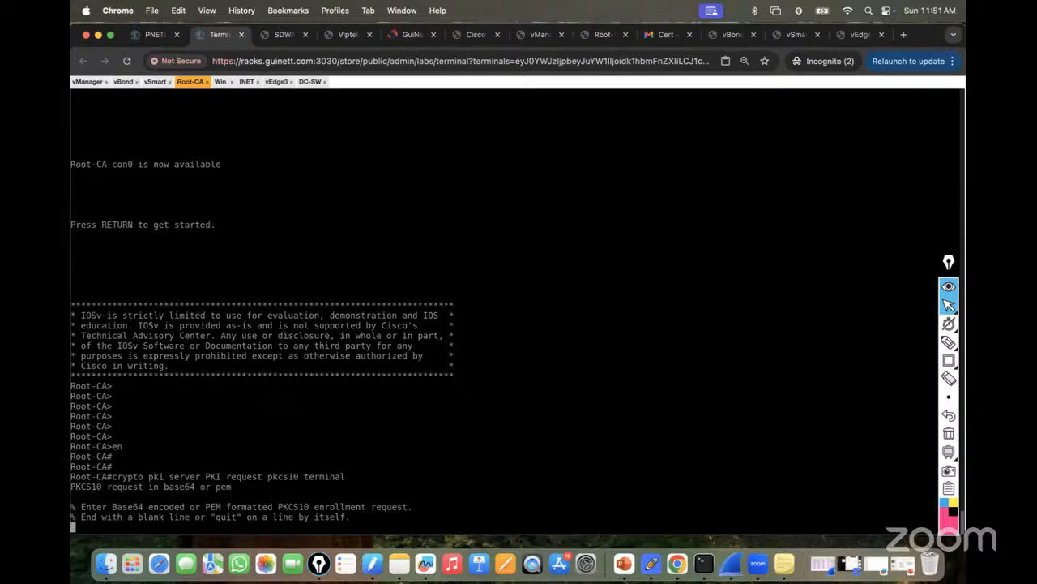
{"action": "key", "text": "ctrl+alt+shift"}
{"action": "left_click", "coordinate": [97, 397]}
{"action": "key", "text": "ctrl+alt+shift"}
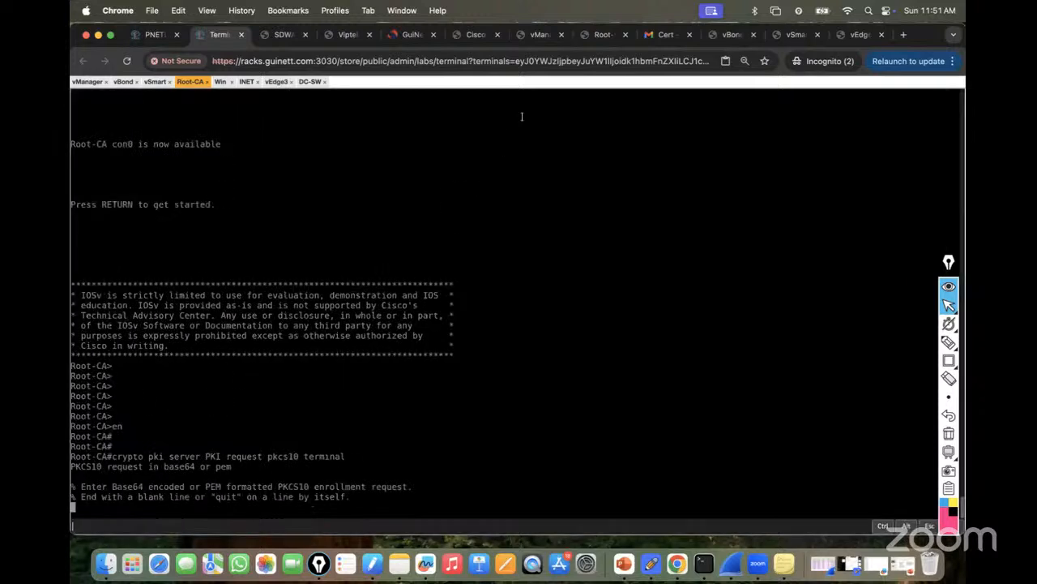
Copy vEdge3's certificate request, paste it at the Root-CA prompt, and enter quit to grant it.
{"action": "left_click", "coordinate": [285, 83]}
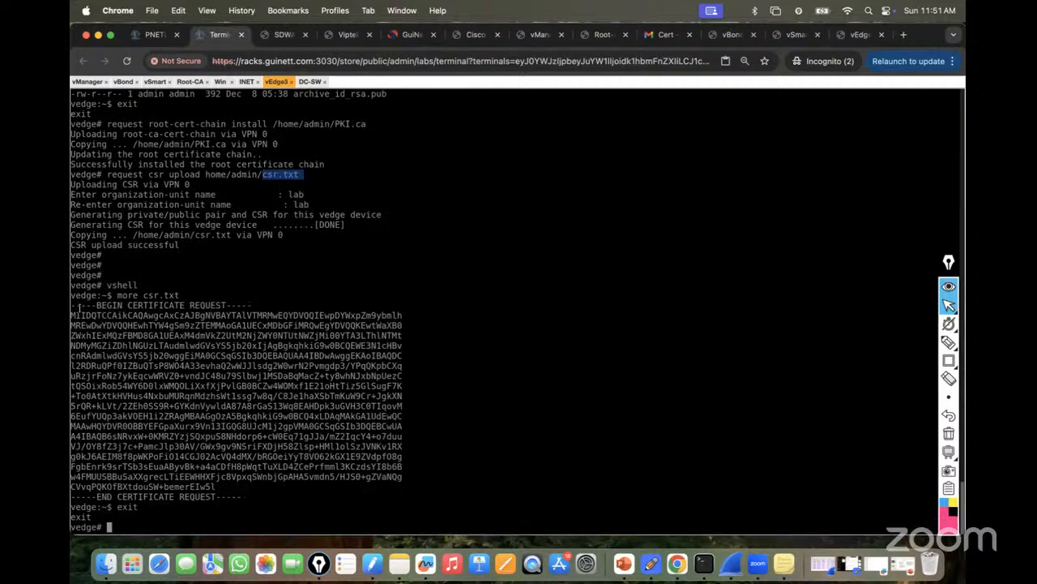
{"action": "left_click_drag", "start_coordinate": [73, 306], "coordinate": [238, 496]}
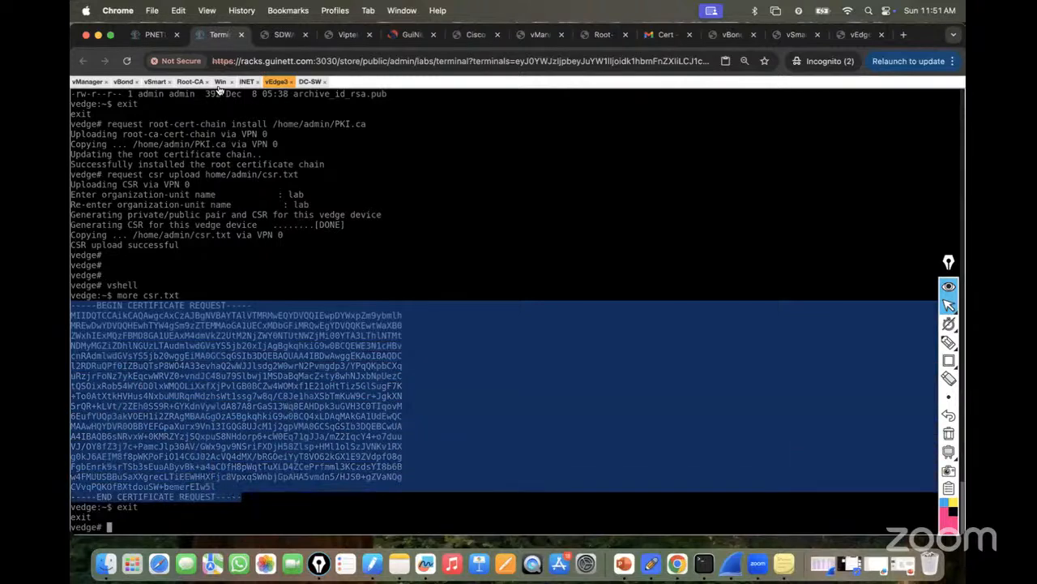
{"action": "left_click", "coordinate": [192, 81]}
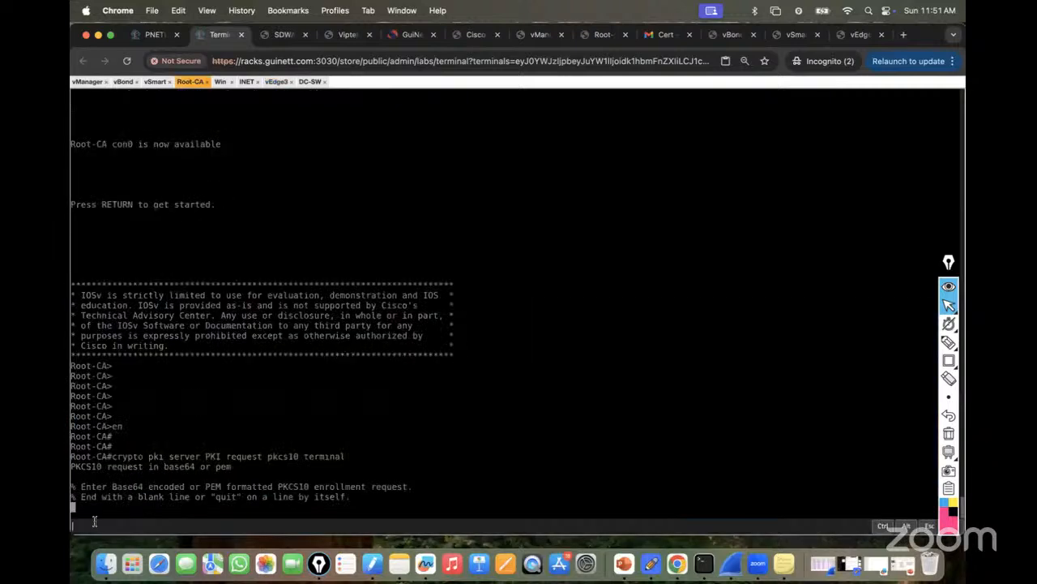
{"action": "right_click", "coordinate": [97, 520]}
{"action": "left_click", "coordinate": [113, 339]}
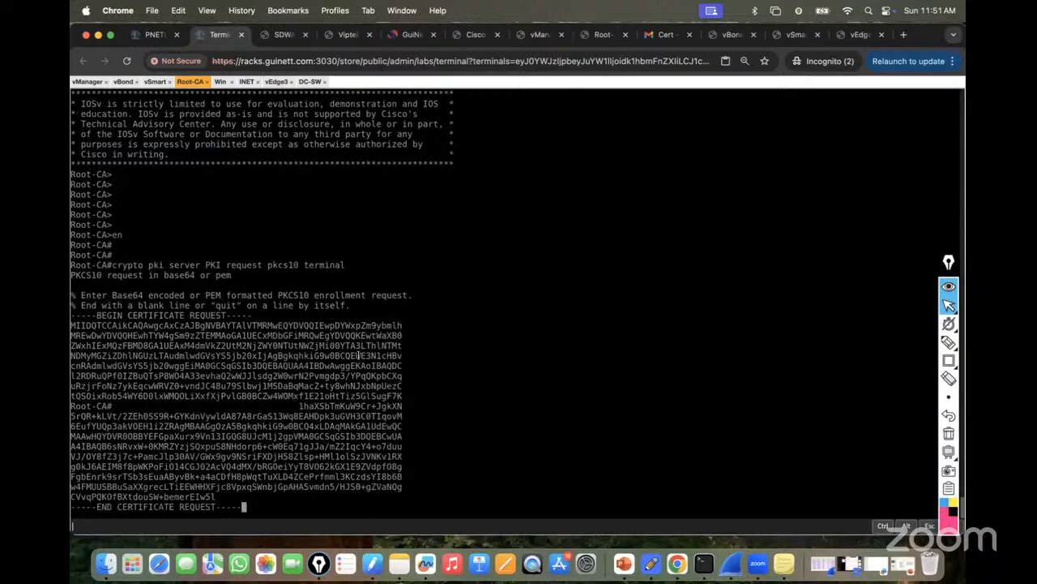
{"action": "key", "text": "Return"}
{"action": "type", "text": "quit"}
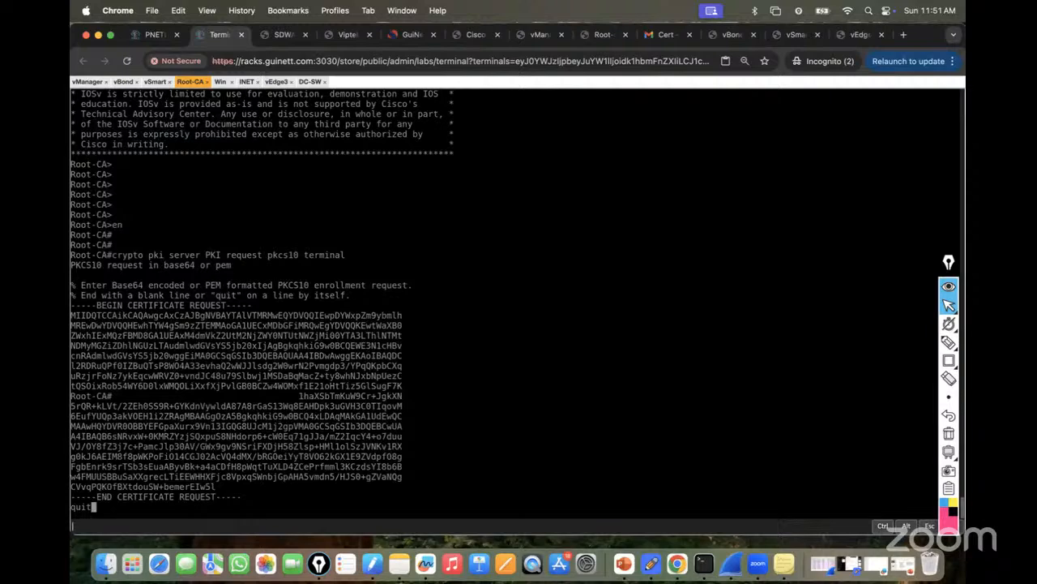
{"action": "key", "text": "Return"}
{"action": "key", "text": "ctrl+alt+shift"}
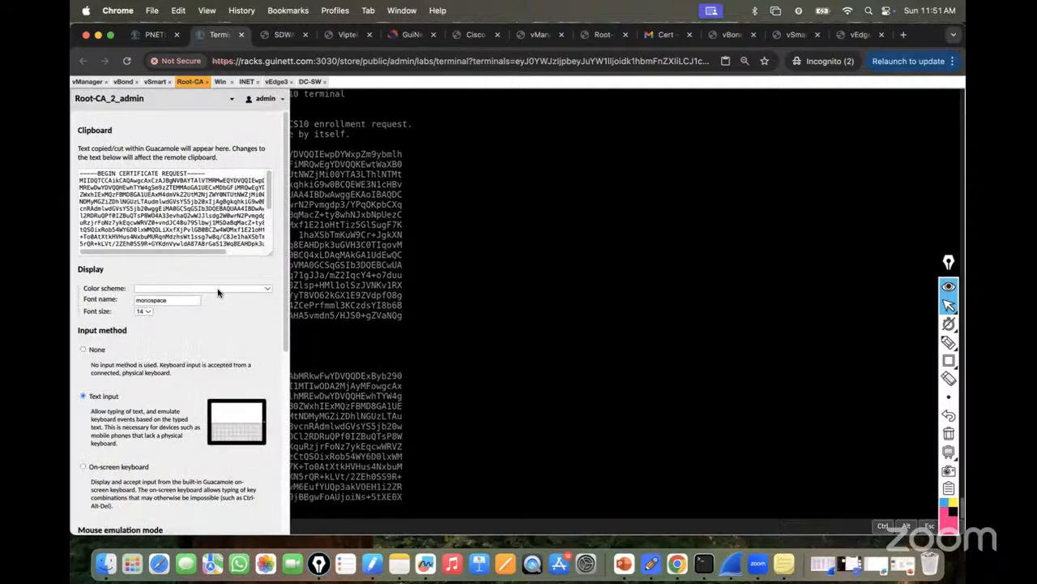
{"action": "key", "text": "ctrl+alt+shift"}
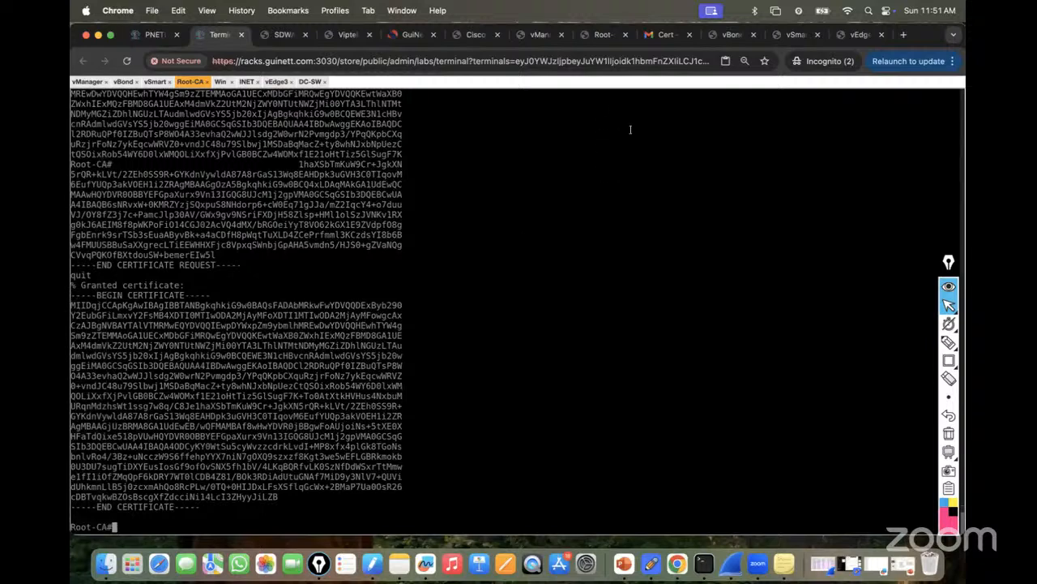
Review the lab guide's next steps, then enter vEdge3's Linux shell with vshell.
{"action": "left_click", "coordinate": [854, 35]}
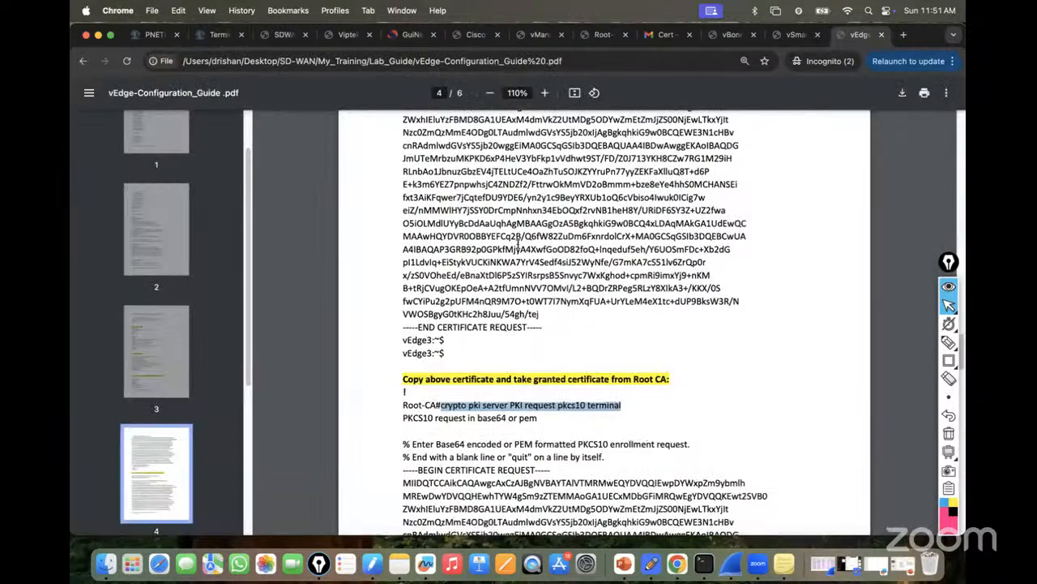
{"action": "scroll", "coordinate": [535, 300], "scroll_direction": "down", "scroll_amount": 2}
{"action": "scroll", "coordinate": [535, 300], "scroll_direction": "down", "scroll_amount": 10}
{"action": "scroll", "coordinate": [539, 299], "scroll_direction": "down", "scroll_amount": 7}
{"action": "scroll", "coordinate": [535, 296], "scroll_direction": "down", "scroll_amount": 5}
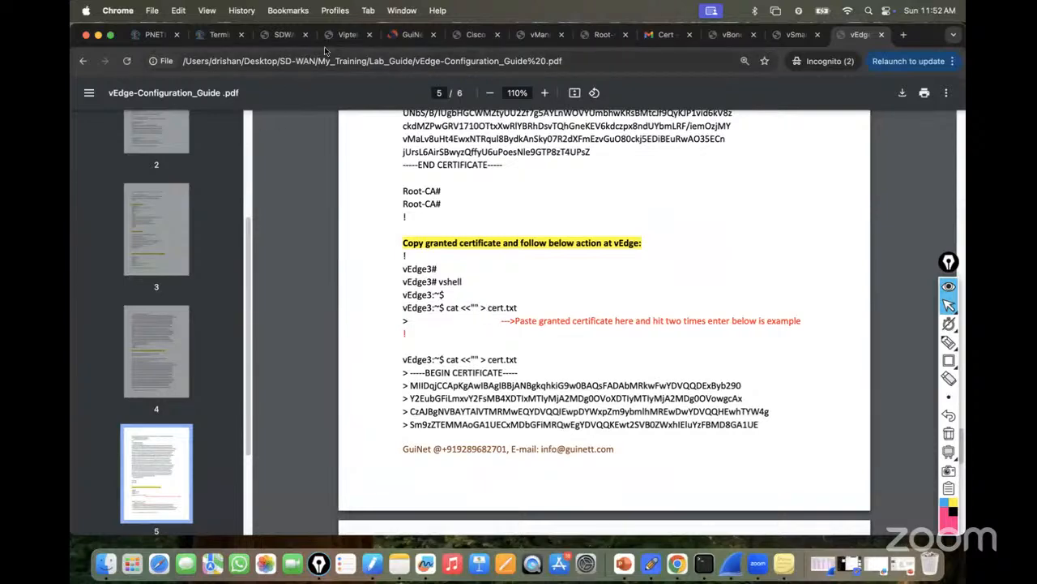
{"action": "left_click", "coordinate": [216, 34]}
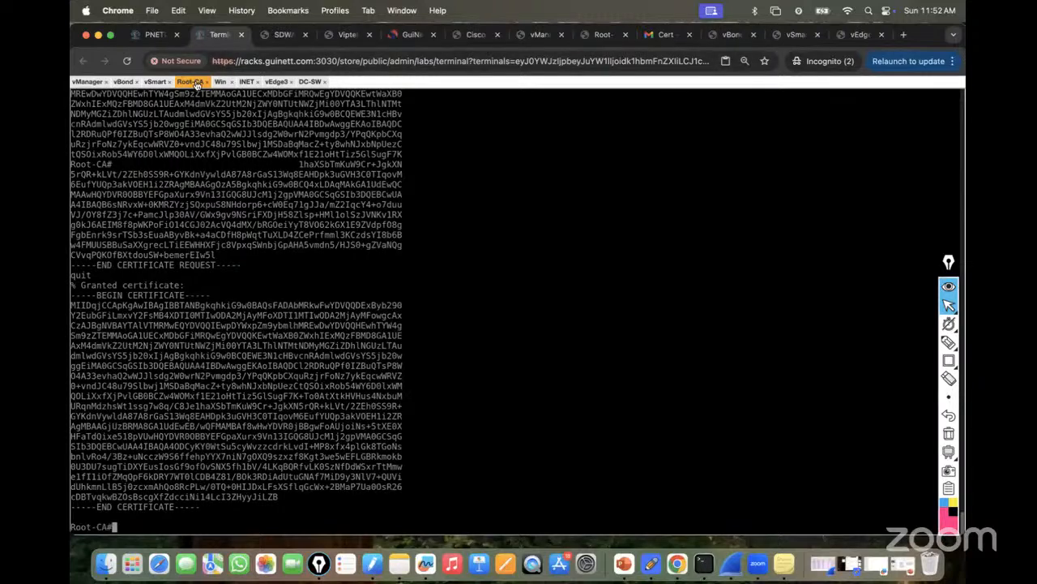
{"action": "left_click", "coordinate": [281, 82]}
{"action": "type", "text": "vshell"}
{"action": "key", "text": "Return"}
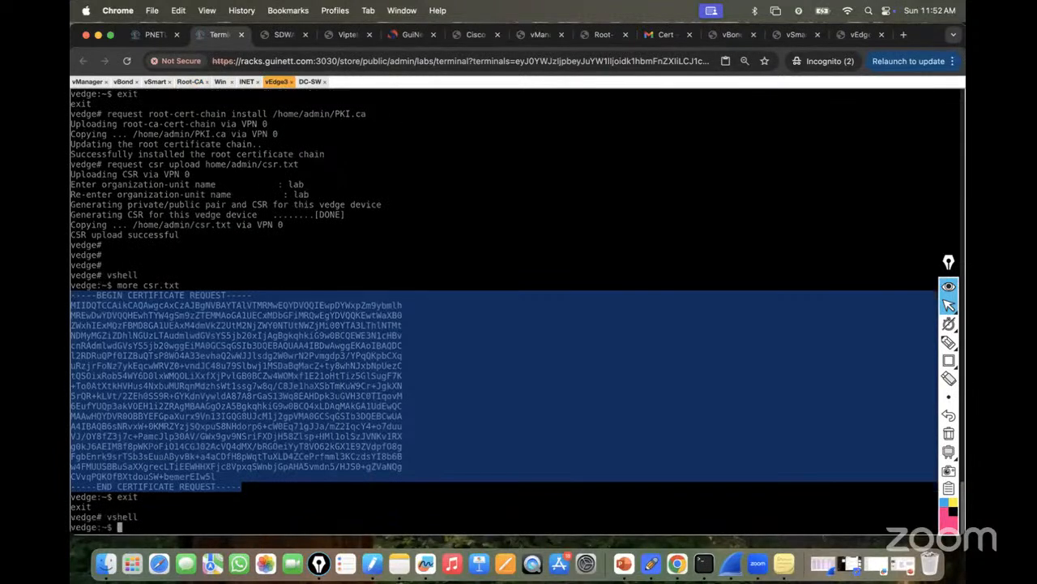
Run cat <<"" > cert.txt from the guide, with keyboard input switched to text mode.
{"action": "left_click", "coordinate": [843, 35]}
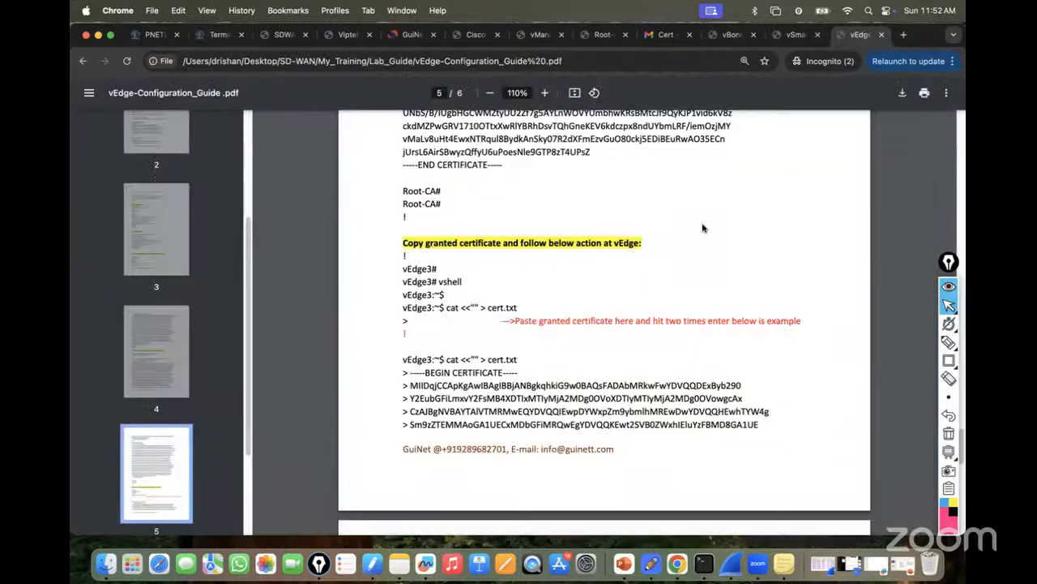
{"action": "left_click_drag", "start_coordinate": [447, 308], "coordinate": [520, 308]}
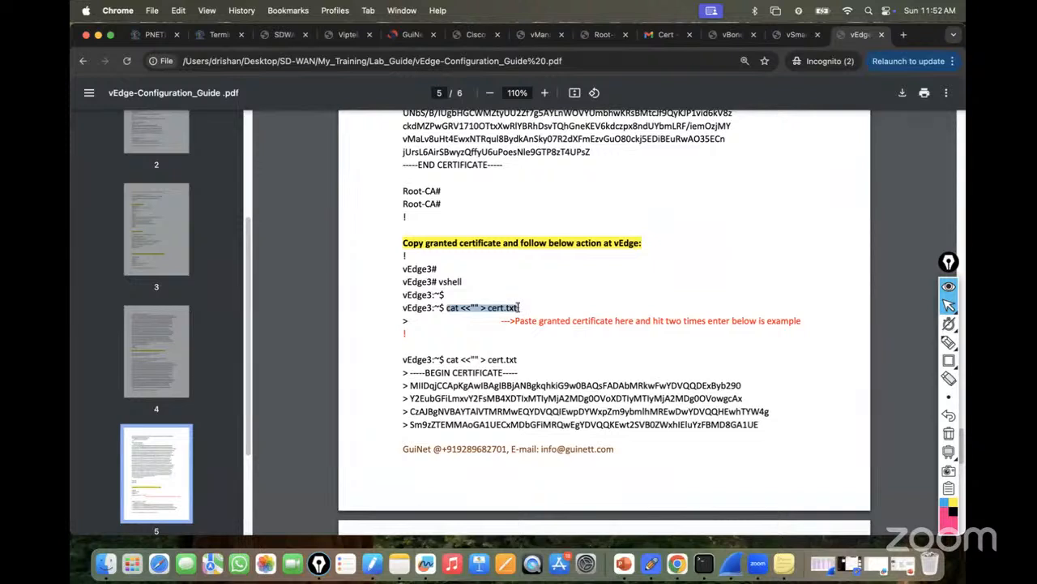
{"action": "right_click", "coordinate": [498, 308]}
{"action": "left_click", "coordinate": [528, 334]}
{"action": "left_click", "coordinate": [219, 35]}
{"action": "key", "text": "super+v"}
{"action": "key", "text": "Return"}
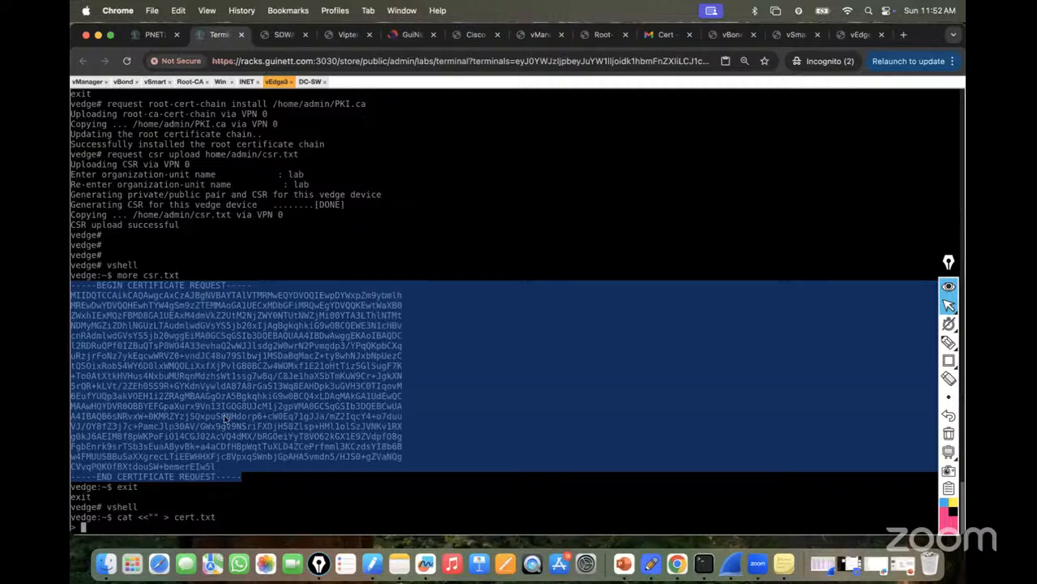
{"action": "key", "text": "ctrl+alt+shift"}
{"action": "left_click", "coordinate": [85, 395]}
{"action": "key", "text": "ctrl+alt+shift"}
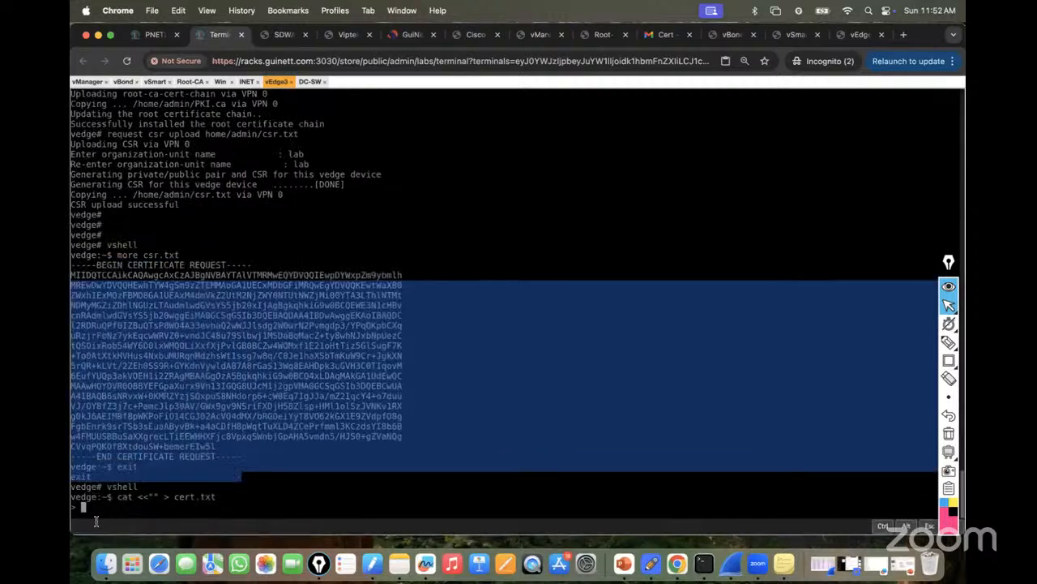
Paste the Root-CA's granted certificate text into vEdge3's waiting cert.txt input.
{"action": "left_click", "coordinate": [191, 81]}
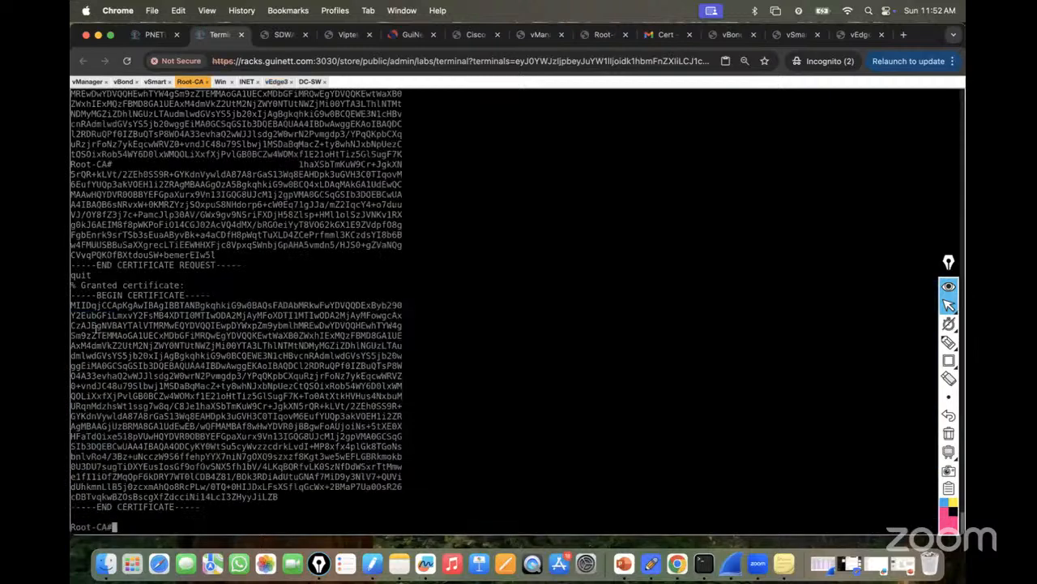
{"action": "left_click_drag", "start_coordinate": [71, 296], "coordinate": [198, 505]}
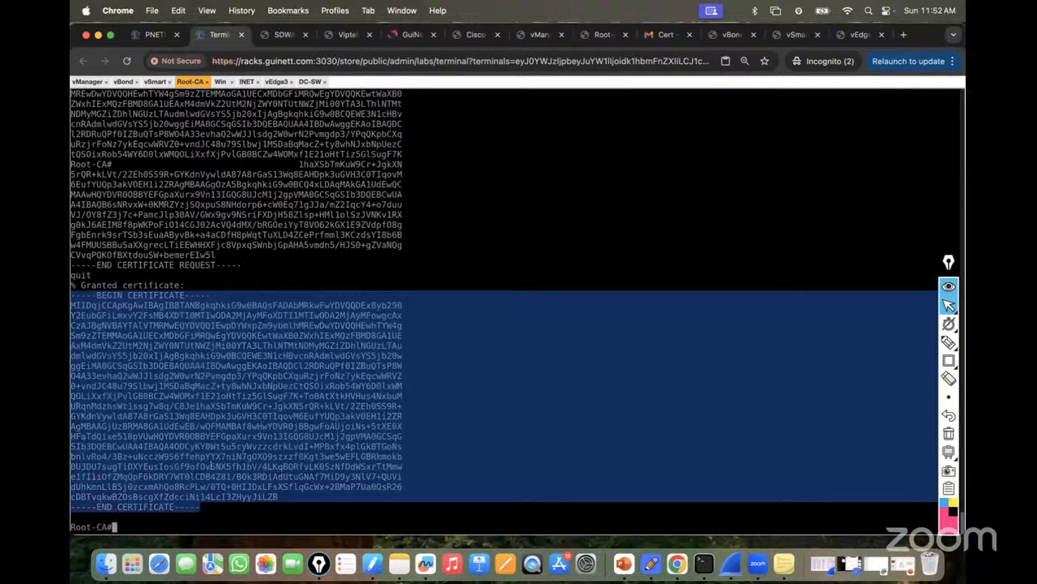
{"action": "left_click", "coordinate": [276, 81]}
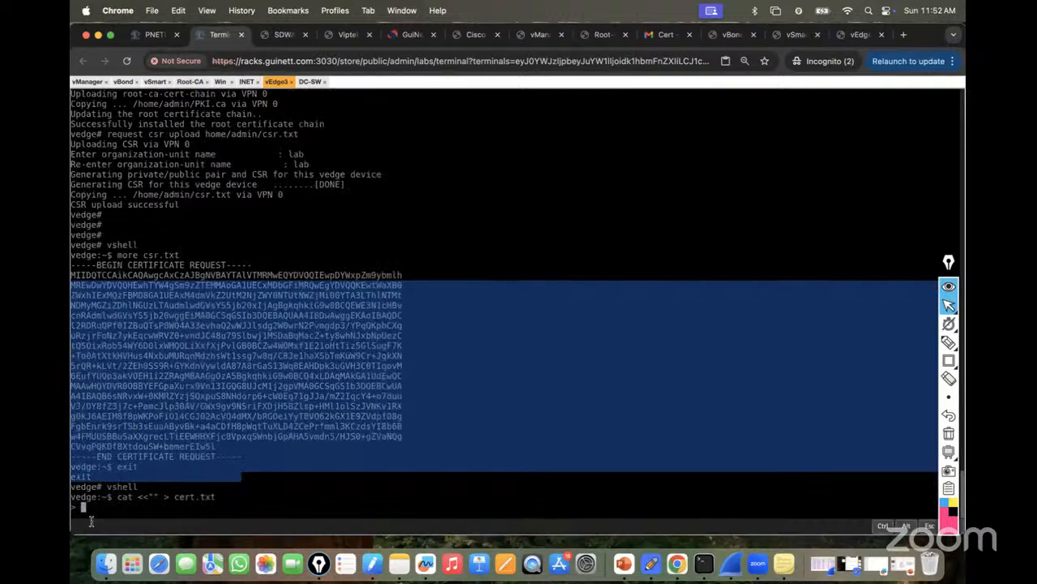
{"action": "right_click", "coordinate": [92, 521]}
{"action": "left_click", "coordinate": [120, 341]}
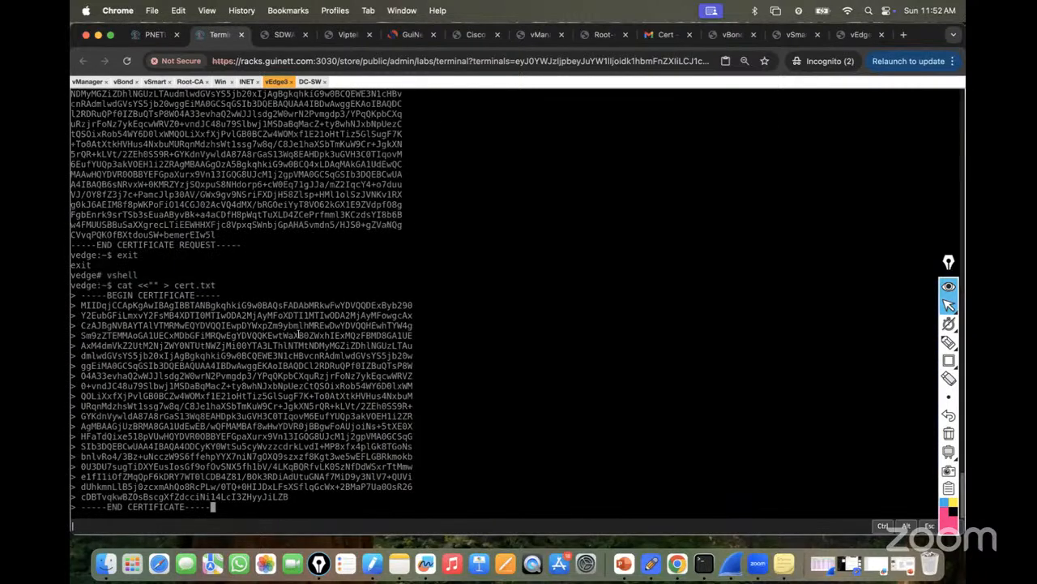
{"action": "key", "text": "ctrl+alt+shift"}
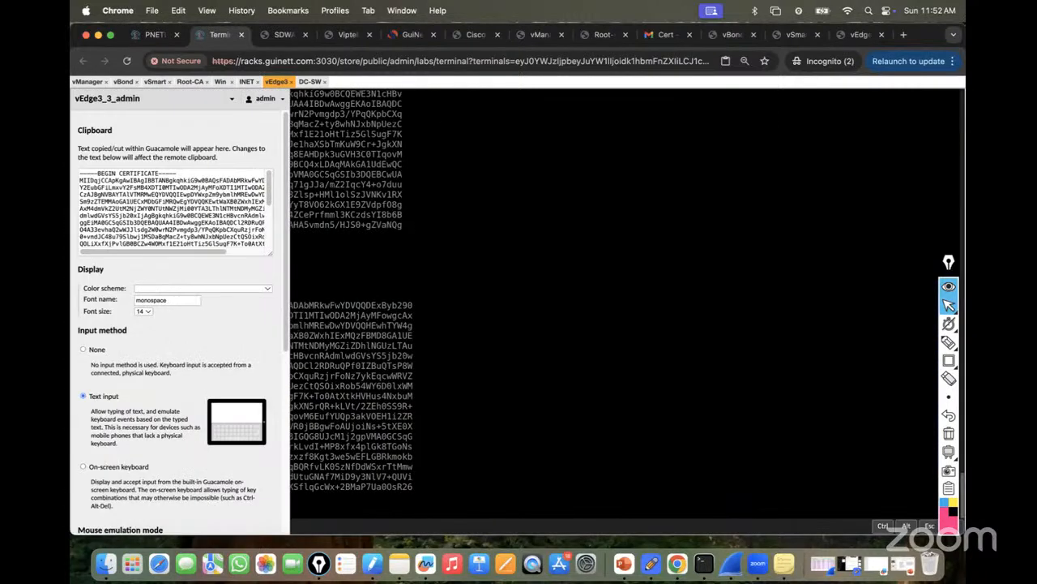
{"action": "left_click", "coordinate": [90, 351]}
{"action": "key", "text": "ctrl+alt+shift"}
{"action": "key", "text": "Return"}
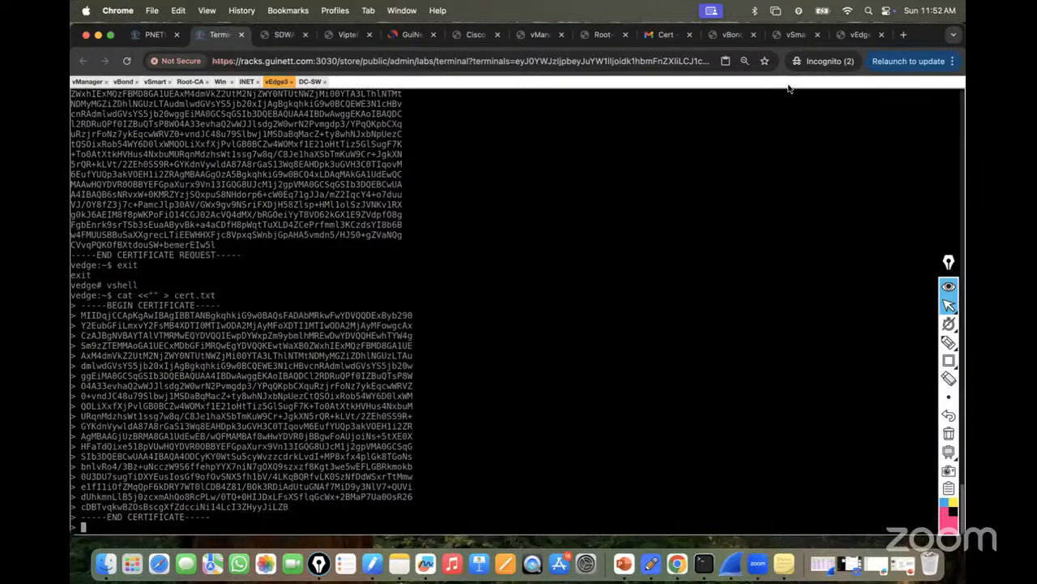
End the input to save cert.txt, then exit the shell to the vedge# CLI.
{"action": "left_click", "coordinate": [848, 37]}
{"action": "scroll", "coordinate": [570, 304], "scroll_direction": "down", "scroll_amount": 5}
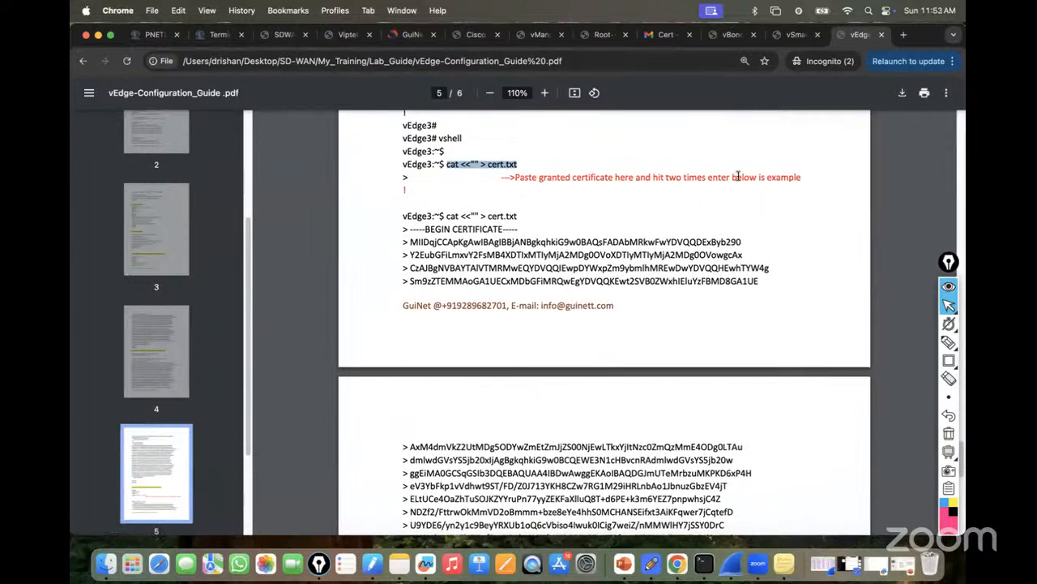
{"action": "scroll", "coordinate": [778, 199], "scroll_direction": "down", "scroll_amount": 10}
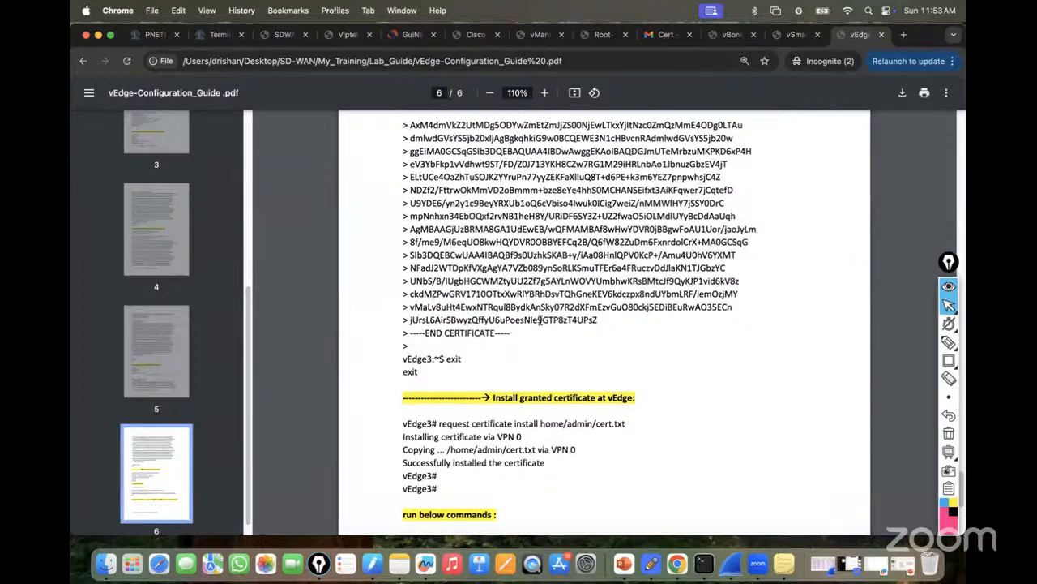
{"action": "left_click", "coordinate": [219, 34]}
{"action": "key", "text": "Return"}
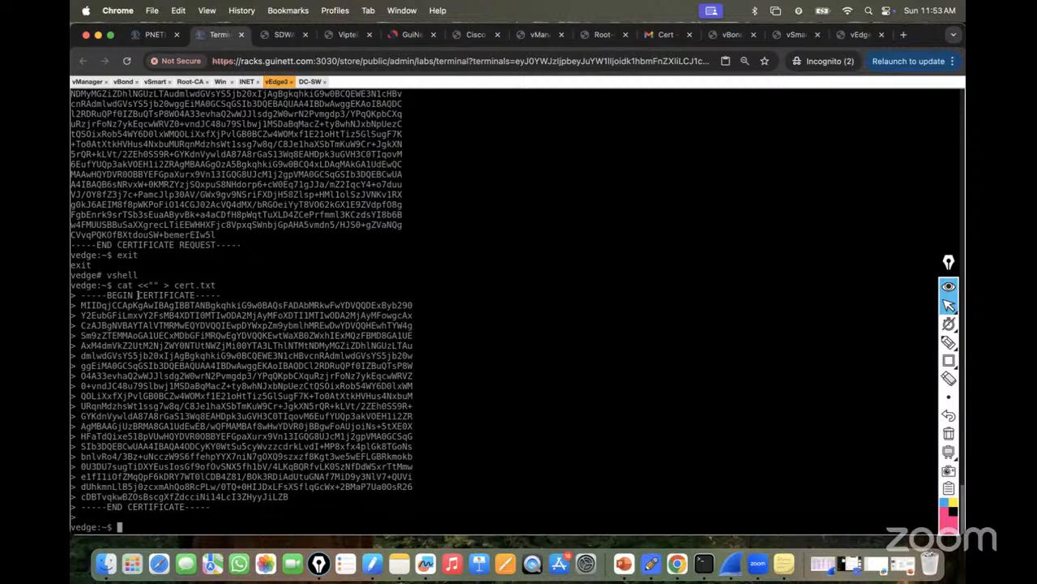
{"action": "type", "text": "exit"}
{"action": "key", "text": "Return"}
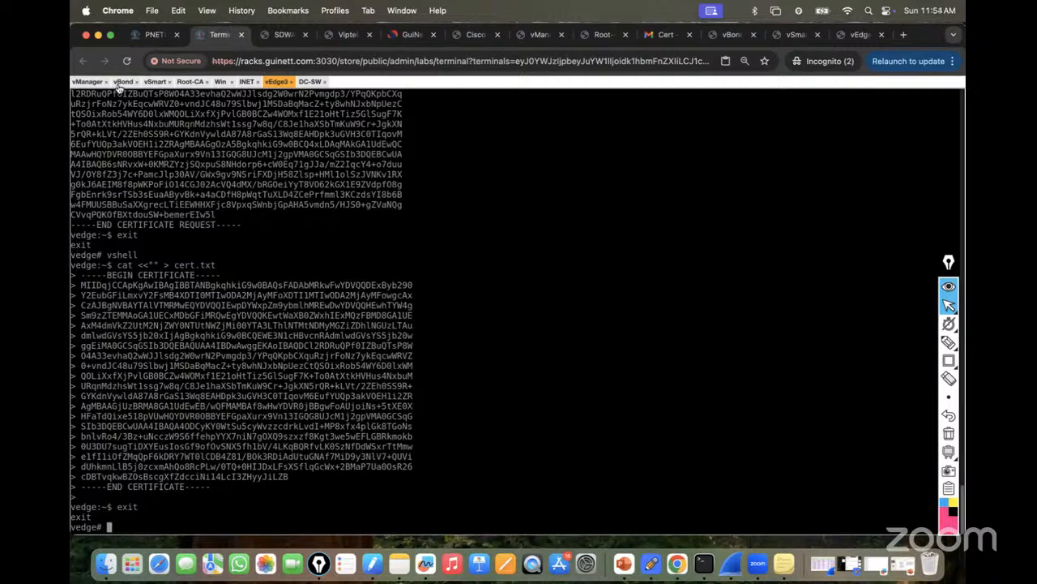
In vManage's controller certificates, select vSmart and start, then cancel, a certificate install.
{"action": "left_click", "coordinate": [220, 82]}
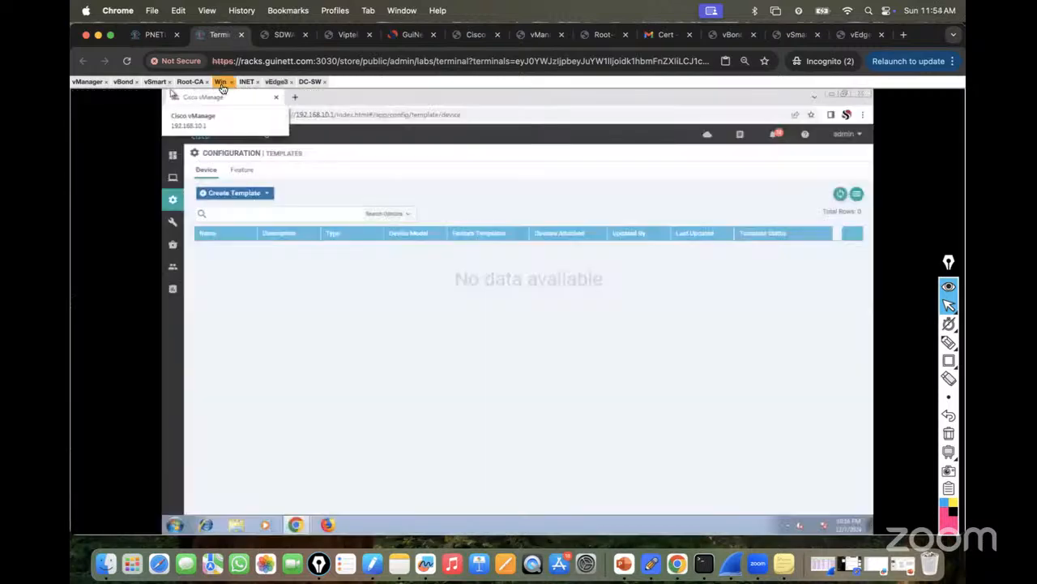
{"action": "mouse_move", "coordinate": [172, 200]}
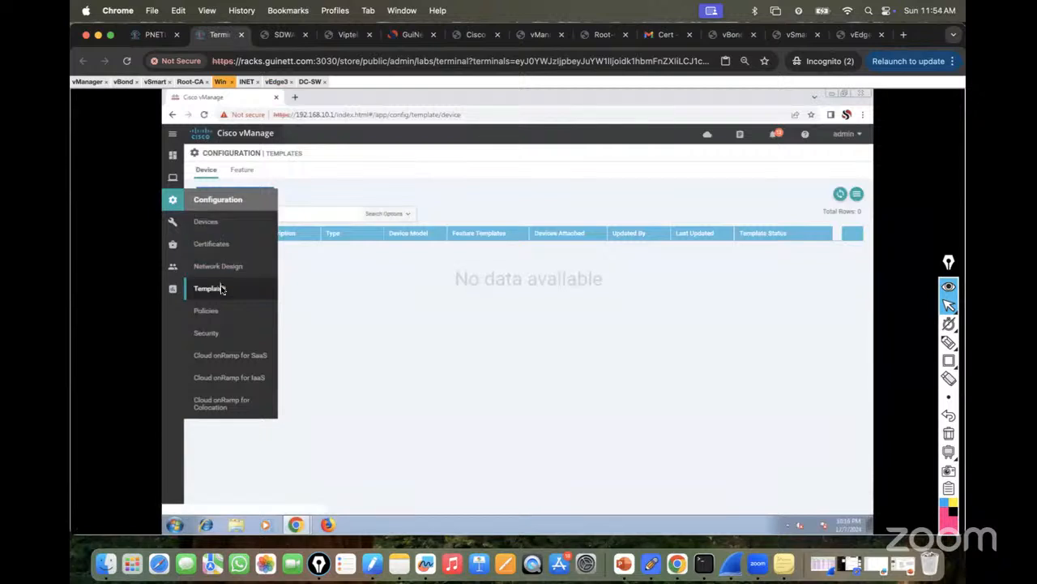
{"action": "left_click", "coordinate": [217, 245]}
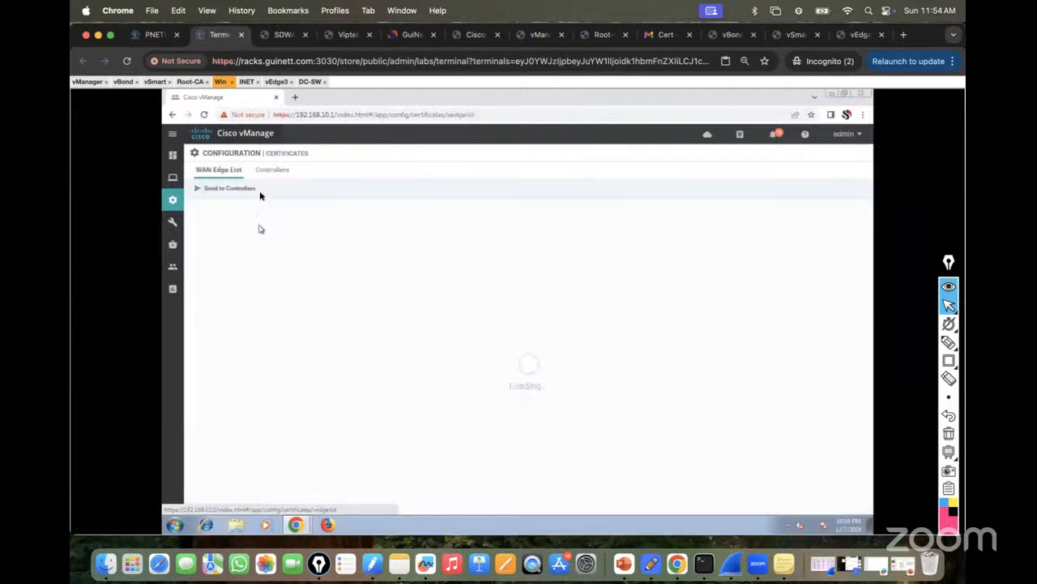
{"action": "left_click", "coordinate": [270, 171]}
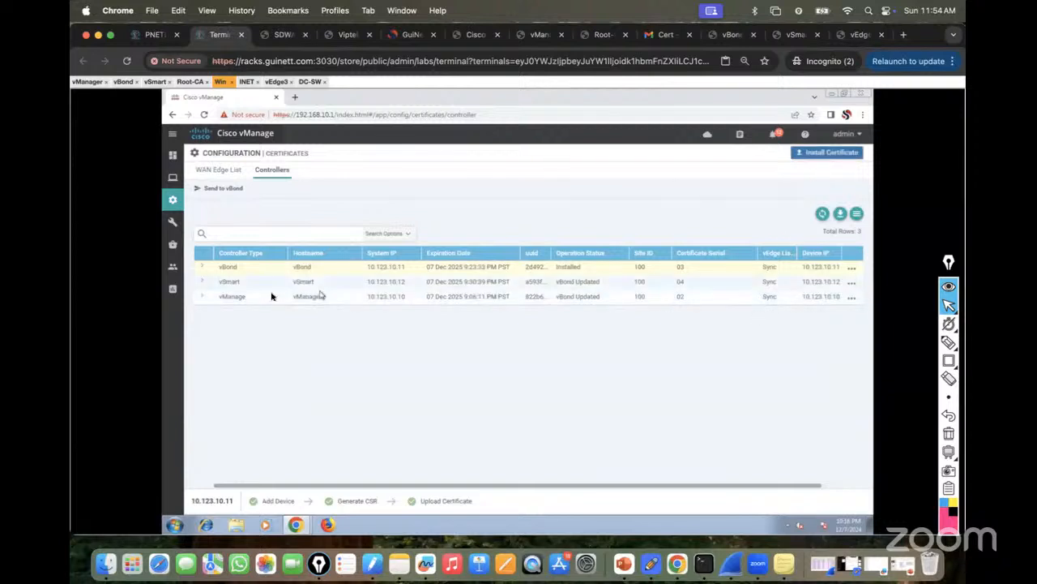
{"action": "left_click", "coordinate": [200, 286]}
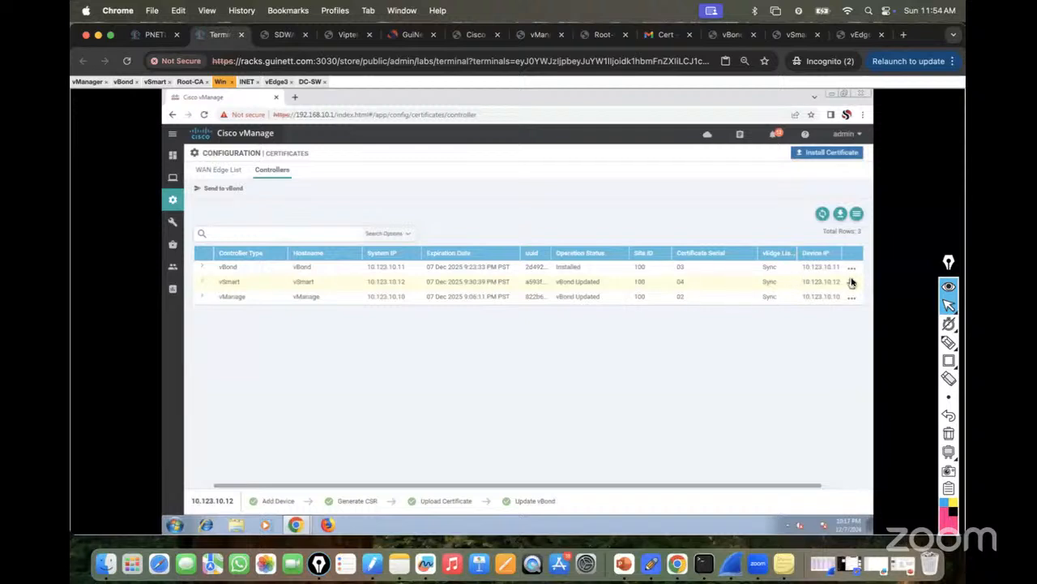
{"action": "left_click", "coordinate": [825, 154]}
{"action": "right_click", "coordinate": [449, 281]}
{"action": "left_click", "coordinate": [422, 320]}
{"action": "left_click", "coordinate": [630, 418]}
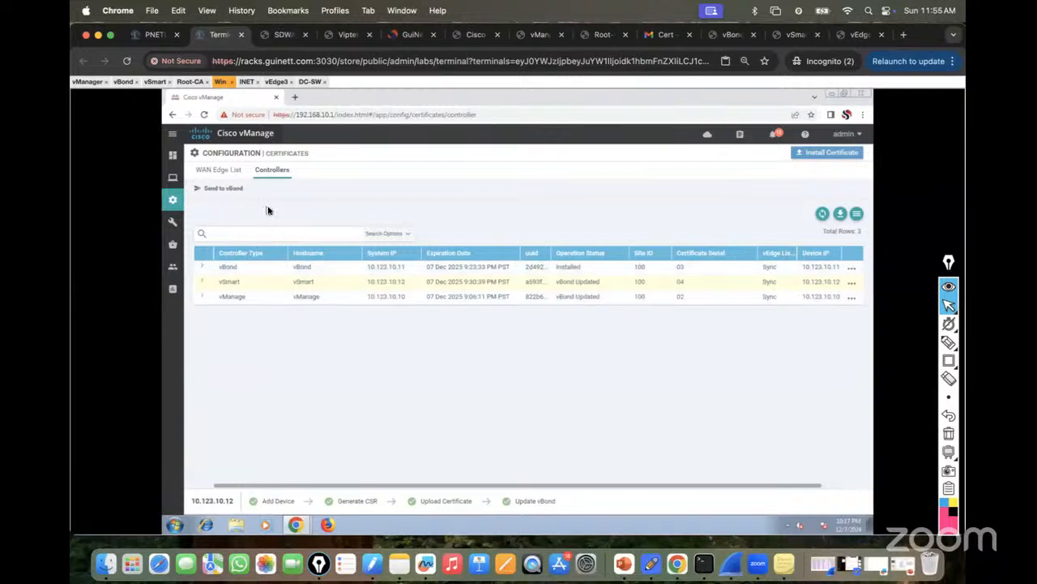
Toggle the WAN Edge List and Controllers tabs, check the topology, then open vEdge3's console.
{"action": "left_click", "coordinate": [220, 171]}
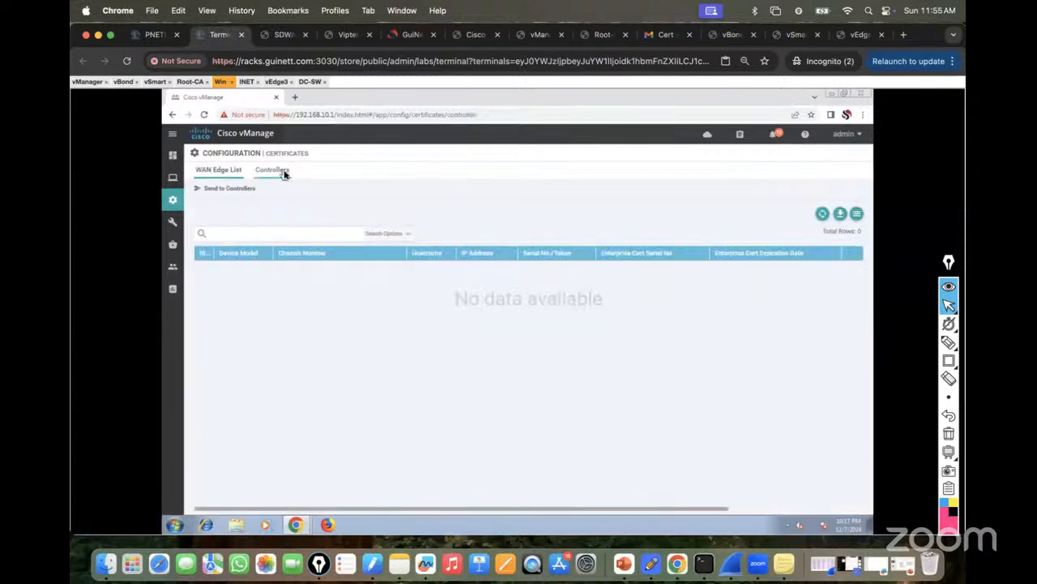
{"action": "left_click", "coordinate": [279, 173]}
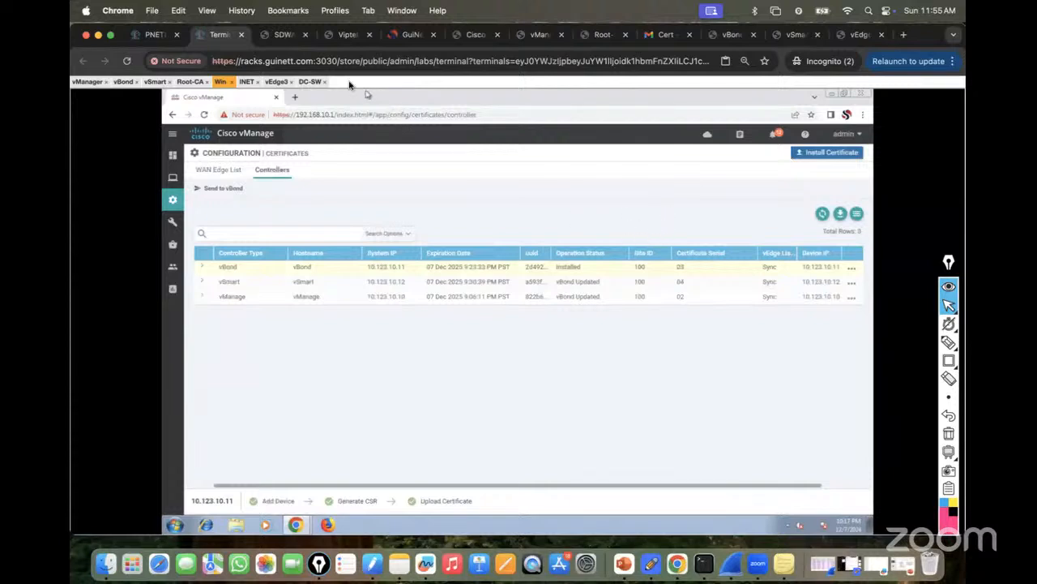
{"action": "left_click", "coordinate": [156, 36]}
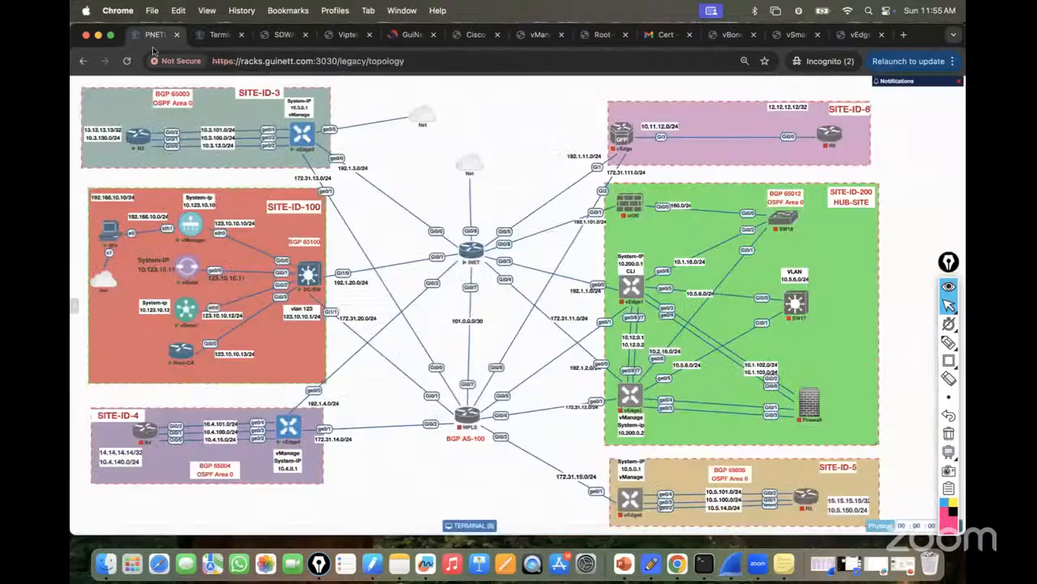
{"action": "left_click", "coordinate": [217, 35]}
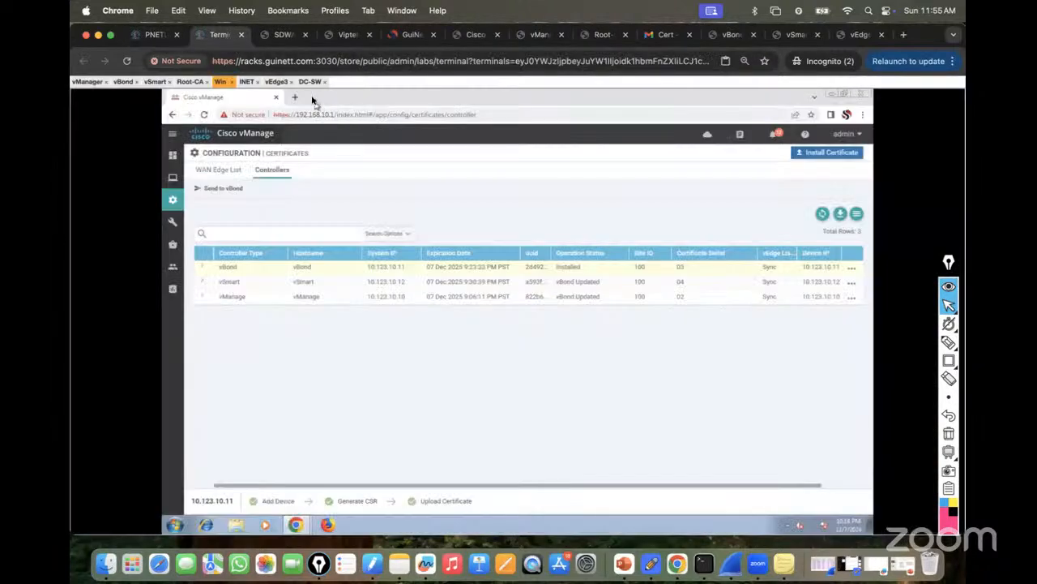
{"action": "left_click", "coordinate": [275, 82]}
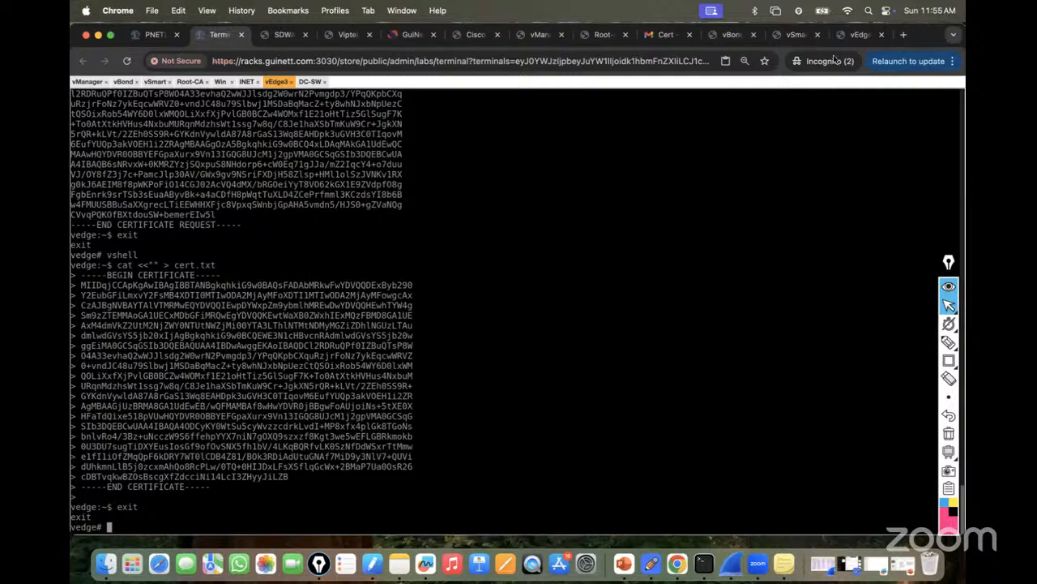
Install the certificate from home/admin/cert.txt on vEdge3 and run show certificate serial.
{"action": "left_click", "coordinate": [861, 35]}
{"action": "scroll", "coordinate": [581, 344], "scroll_direction": "down", "scroll_amount": 3}
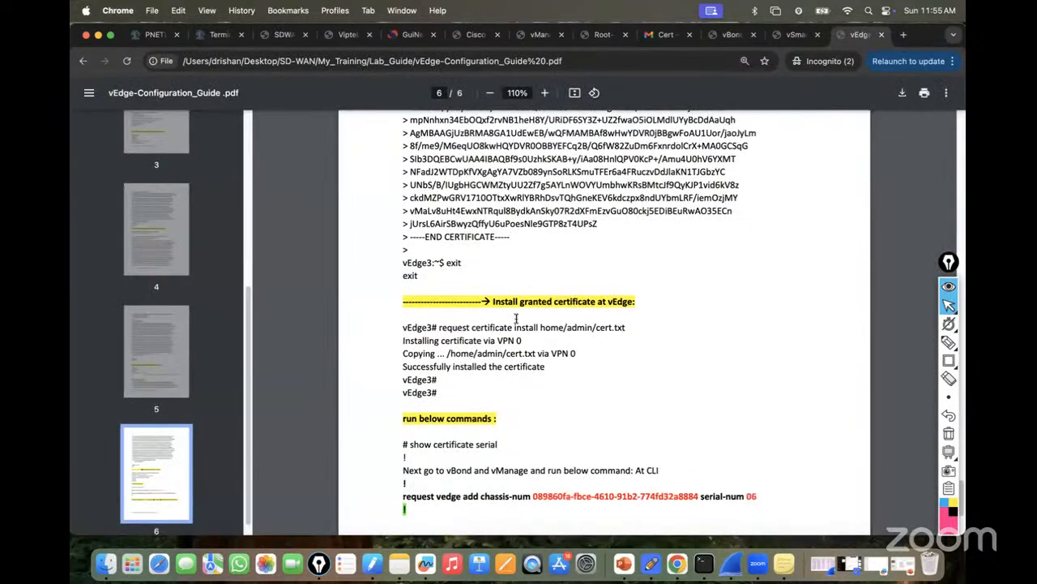
{"action": "left_click_drag", "start_coordinate": [438, 327], "coordinate": [646, 322]}
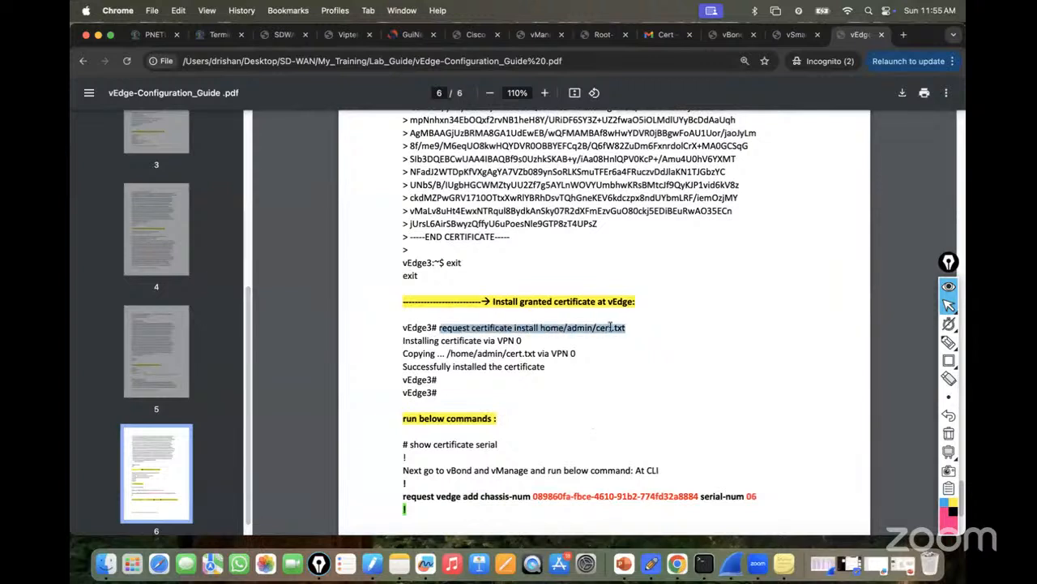
{"action": "right_click", "coordinate": [610, 325]}
{"action": "left_click", "coordinate": [624, 354]}
{"action": "left_click", "coordinate": [217, 35]}
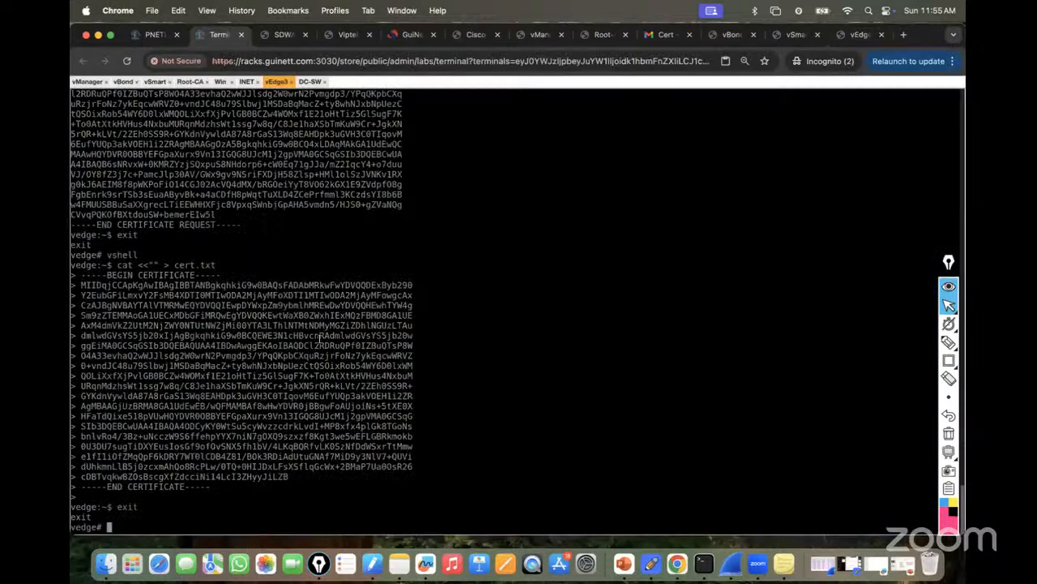
{"action": "key", "text": "super+v"}
{"action": "key", "text": "Return"}
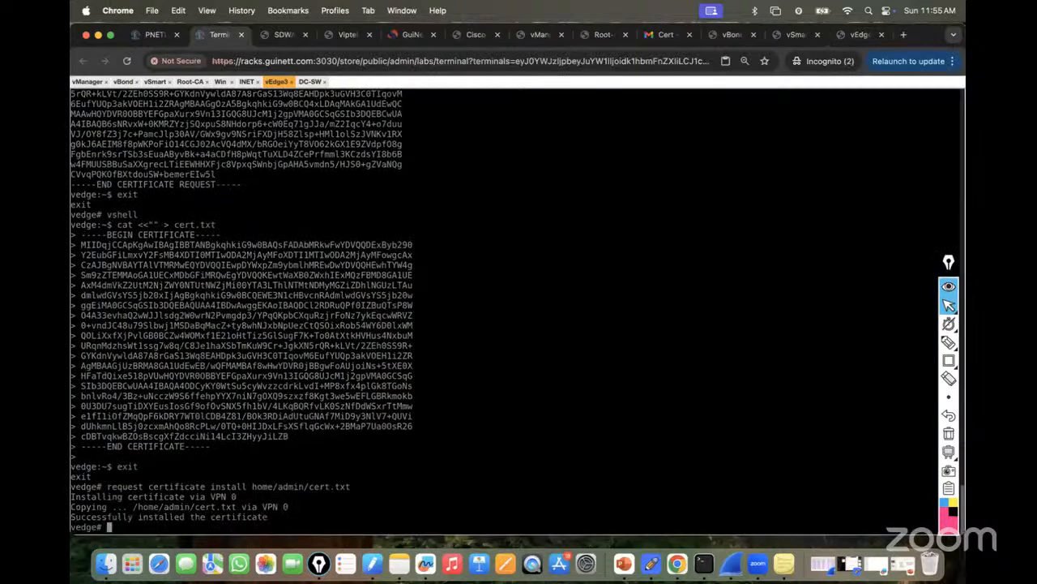
{"action": "type", "text": "show certificate serial"}
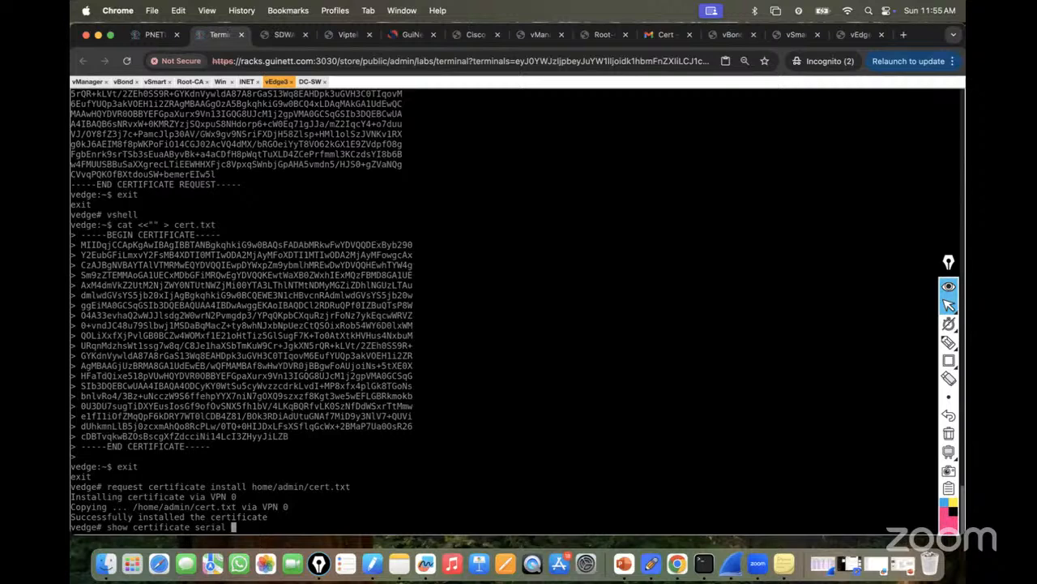
{"action": "key", "text": "Return"}
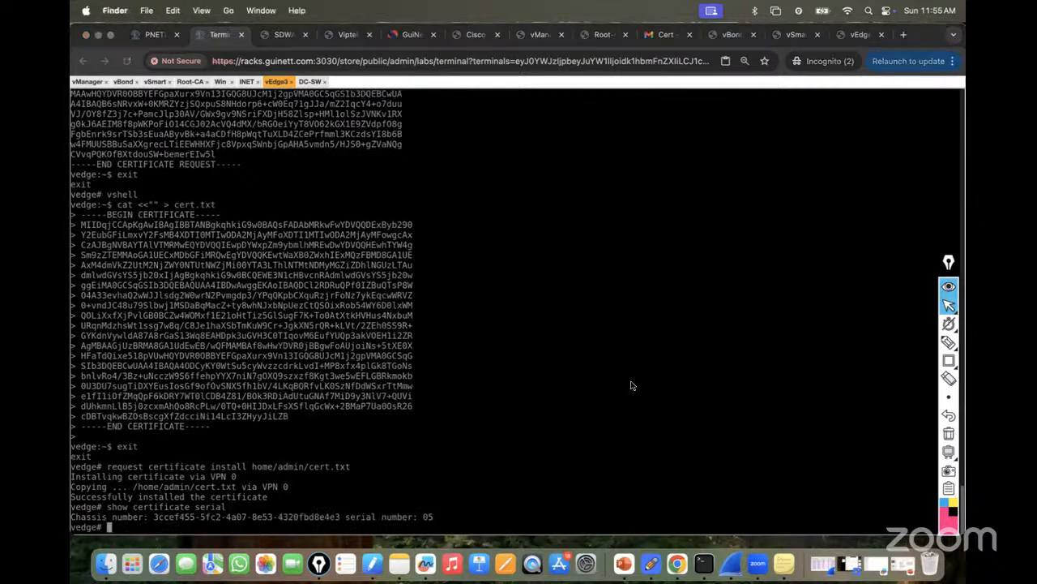
Copy the guide's request vedge add chassis-num command into a new TextEdit document.
{"action": "left_click", "coordinate": [855, 35]}
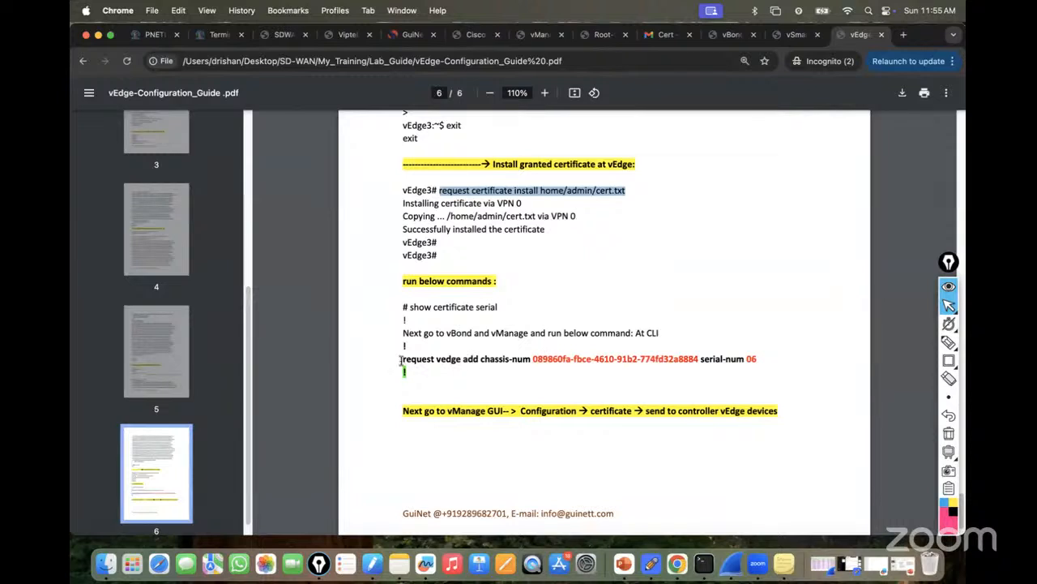
{"action": "left_click_drag", "start_coordinate": [404, 358], "coordinate": [771, 358]}
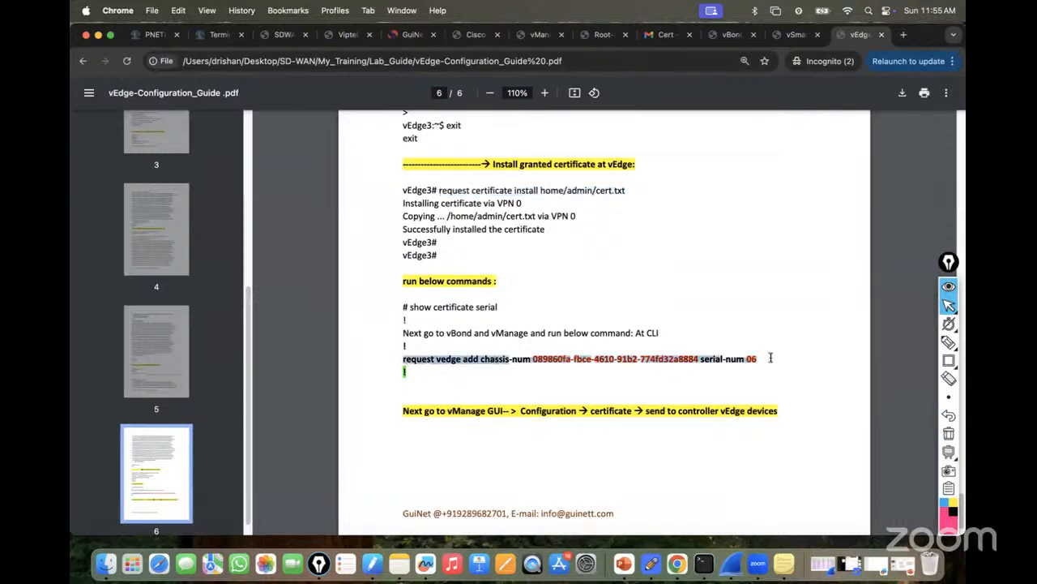
{"action": "right_click", "coordinate": [736, 358]}
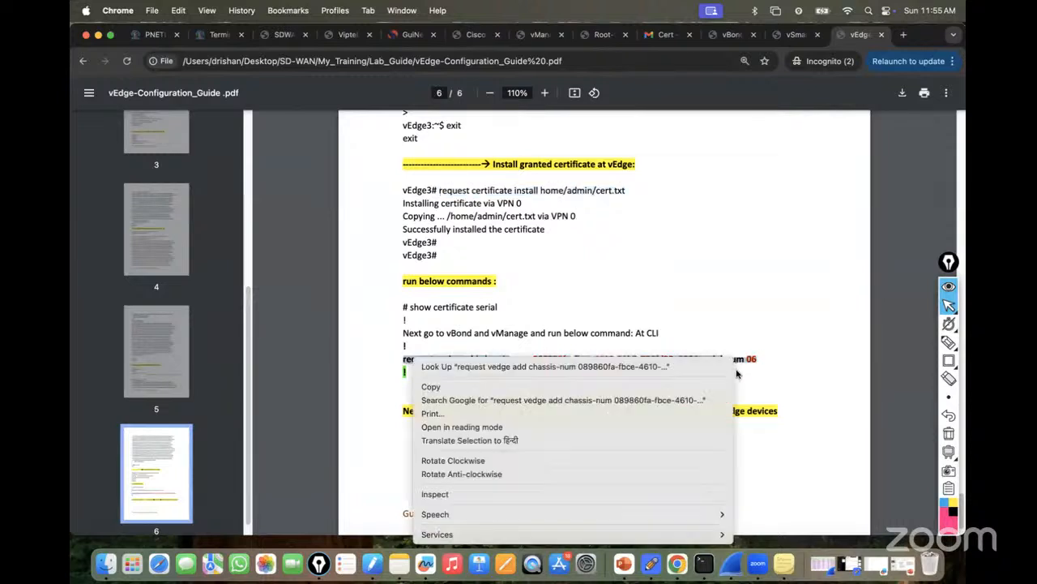
{"action": "left_click", "coordinate": [557, 387]}
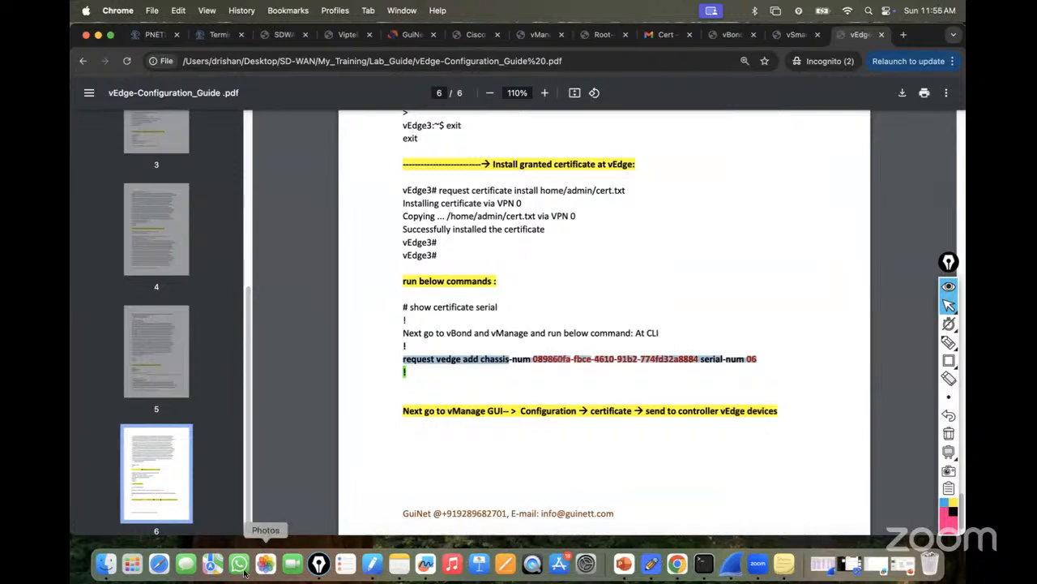
{"action": "left_click", "coordinate": [103, 567]}
{"action": "left_click", "coordinate": [134, 567]}
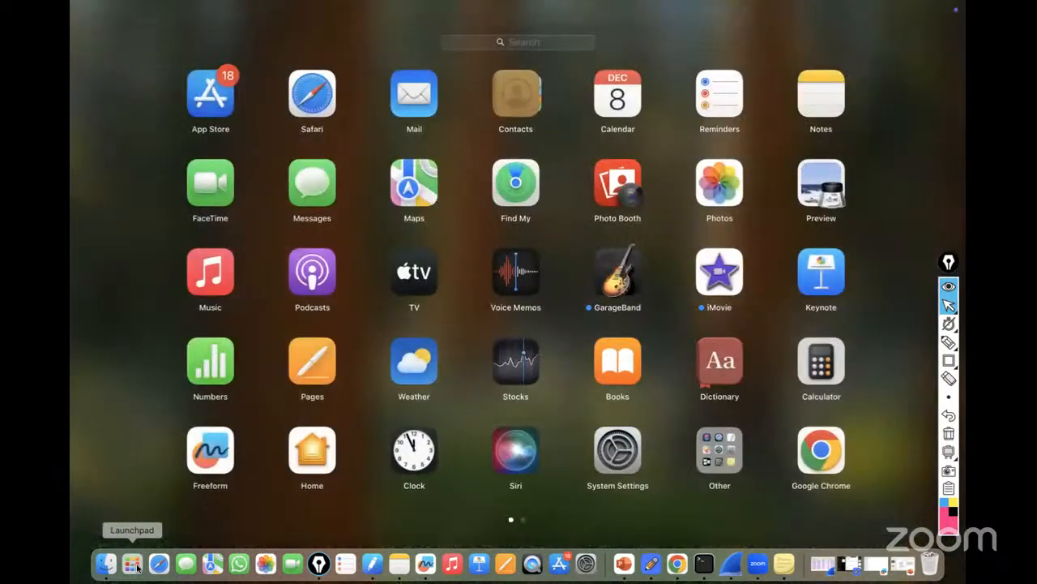
{"action": "type", "text": "tex"}
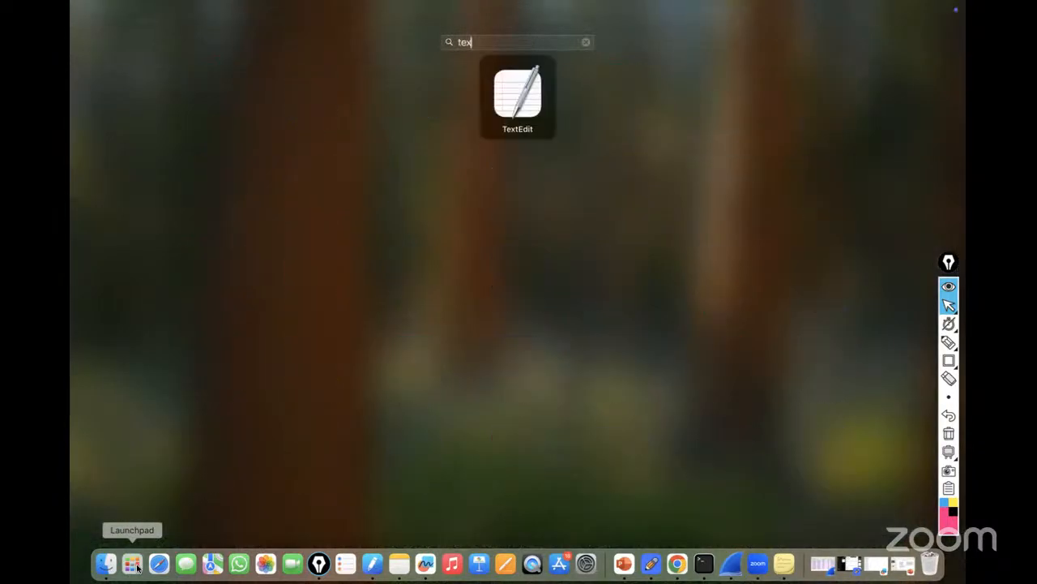
{"action": "key", "text": "Return"}
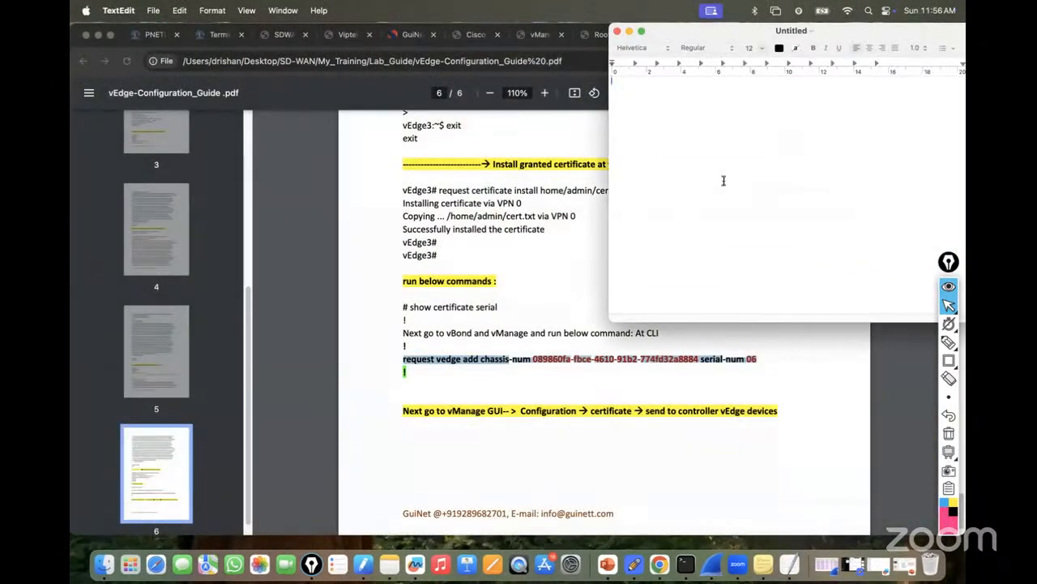
{"action": "key", "text": "Return"}
{"action": "key", "text": "Return"}
{"action": "key", "text": "Return"}
{"action": "key", "text": "super+v"}
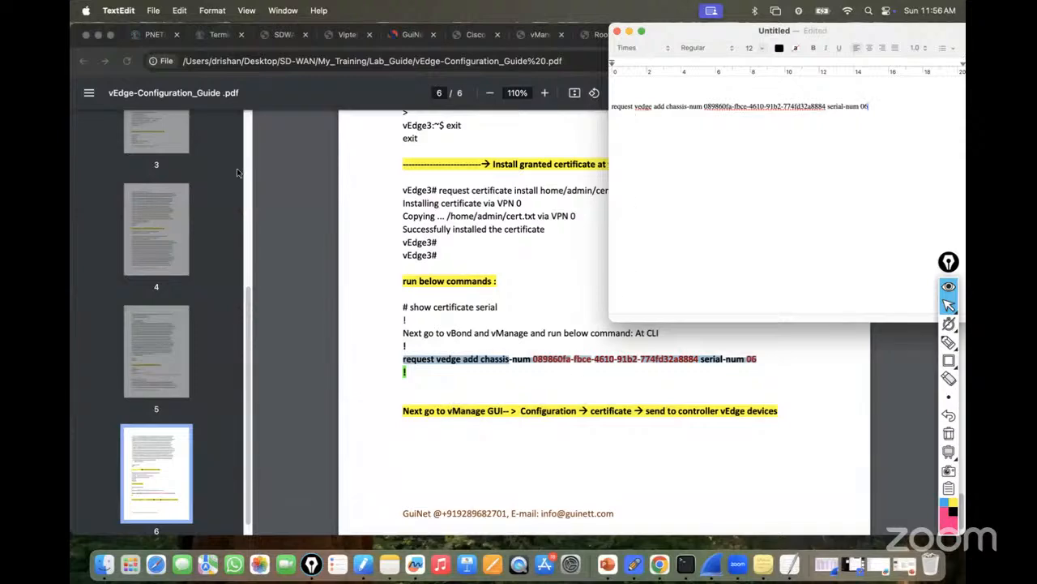
Paste vEdge3's chassis and serial number output line into the document.
{"action": "left_click", "coordinate": [217, 35]}
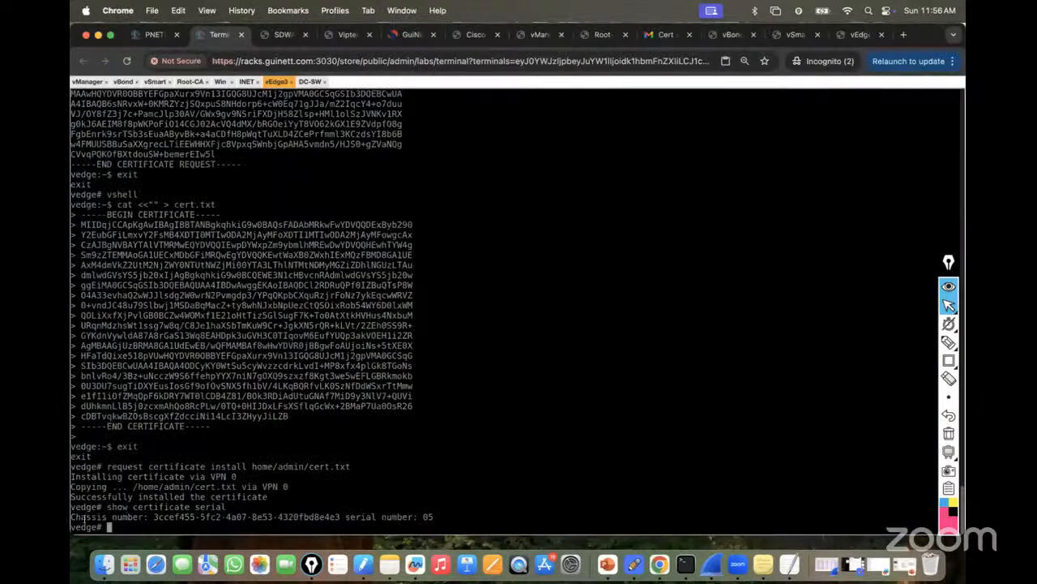
{"action": "left_click_drag", "start_coordinate": [72, 516], "coordinate": [429, 516]}
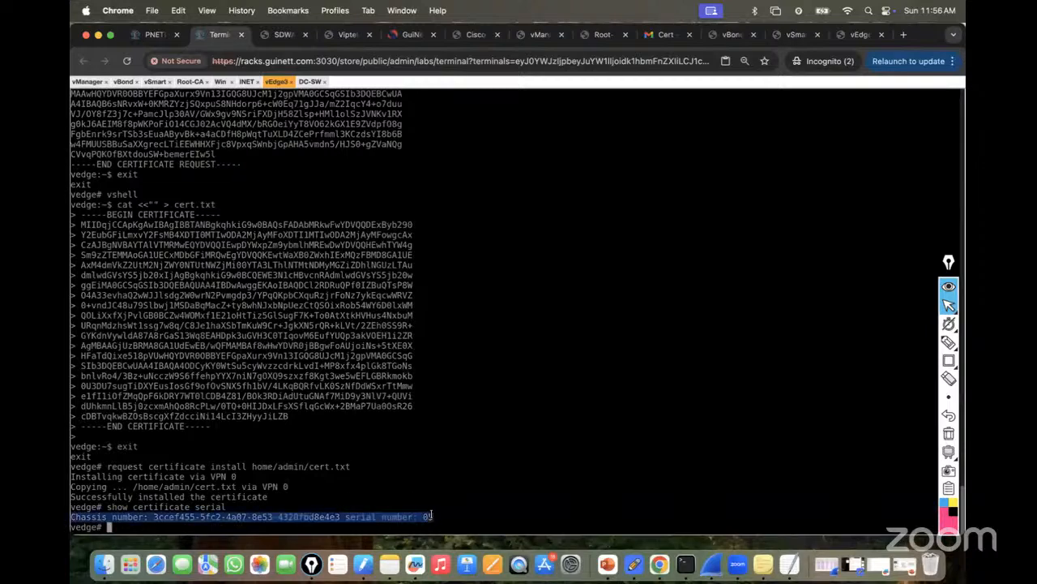
{"action": "key", "text": "super+Tab"}
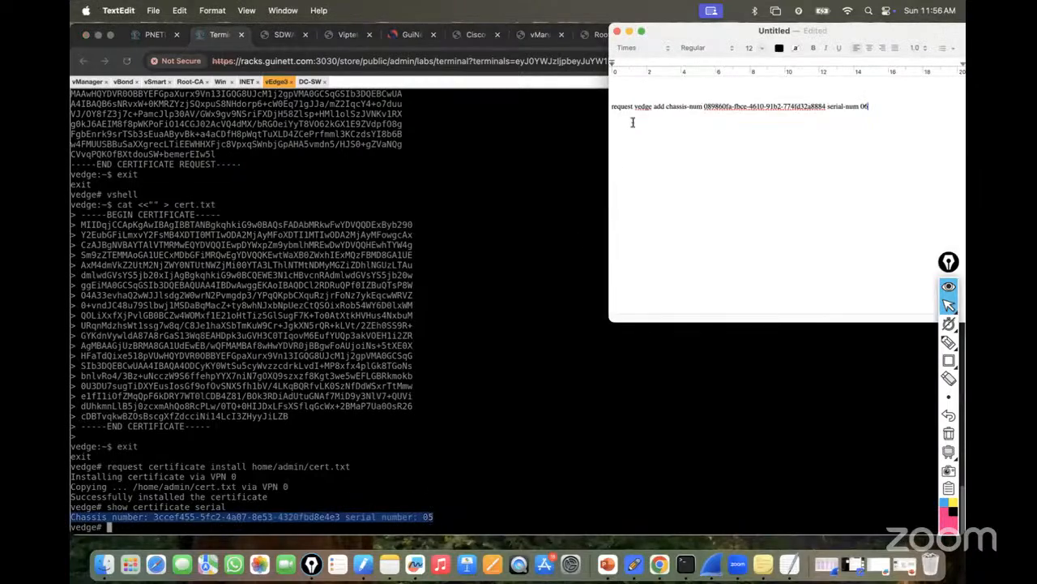
{"action": "left_click", "coordinate": [631, 86]}
{"action": "left_click", "coordinate": [876, 114]}
{"action": "key", "text": "super+v"}
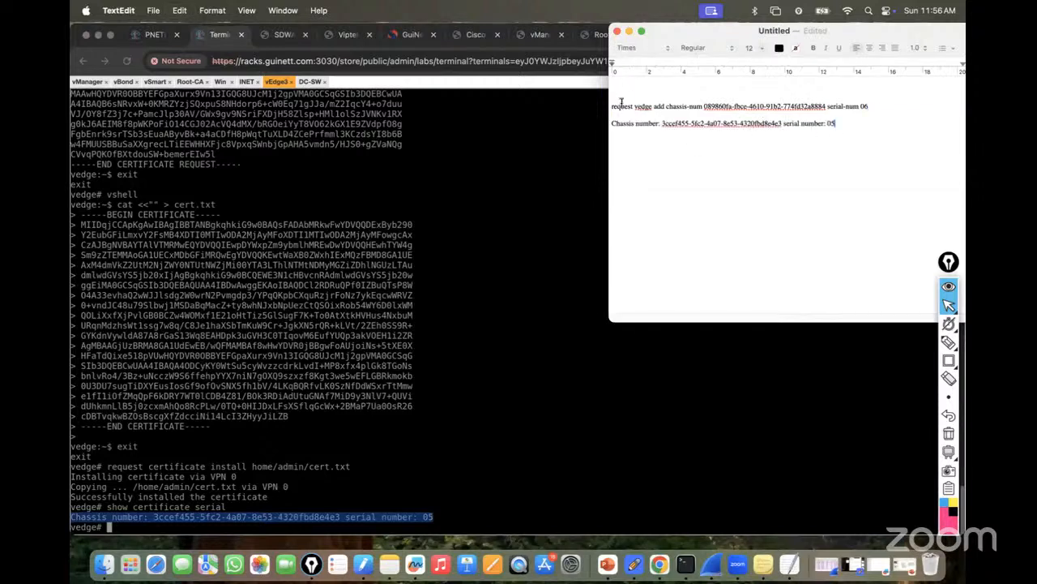
Edit the command to chassis-num 3ccef455-5fc2-4a07-8e53-4320fbd8e4e3 and serial-num 05.
{"action": "left_click_drag", "start_coordinate": [610, 106], "coordinate": [418, 106]}
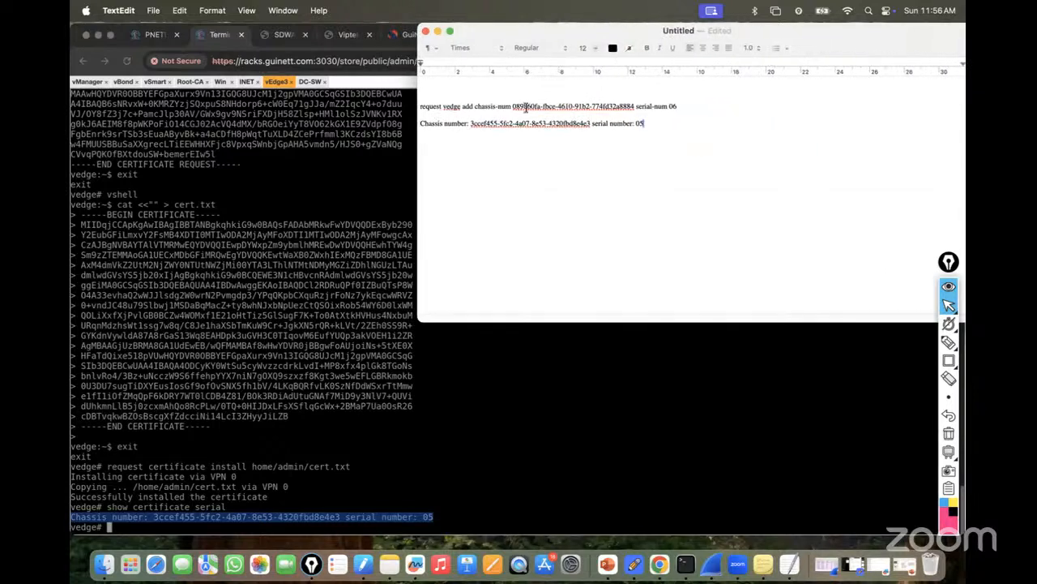
{"action": "left_click_drag", "start_coordinate": [471, 123], "coordinate": [591, 123]}
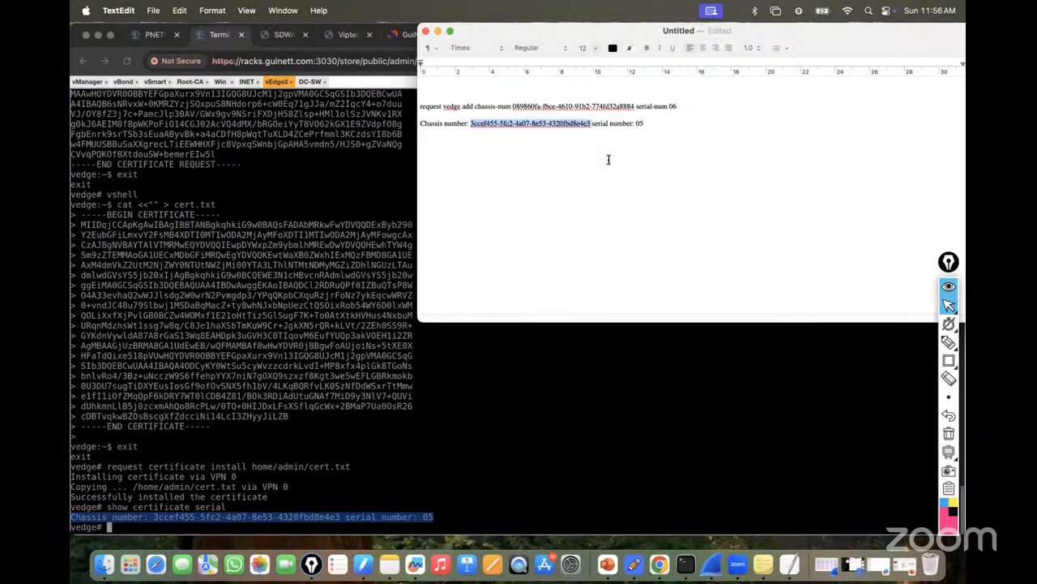
{"action": "left_click_drag", "start_coordinate": [513, 106], "coordinate": [635, 107]}
{"action": "key", "text": "super+v"}
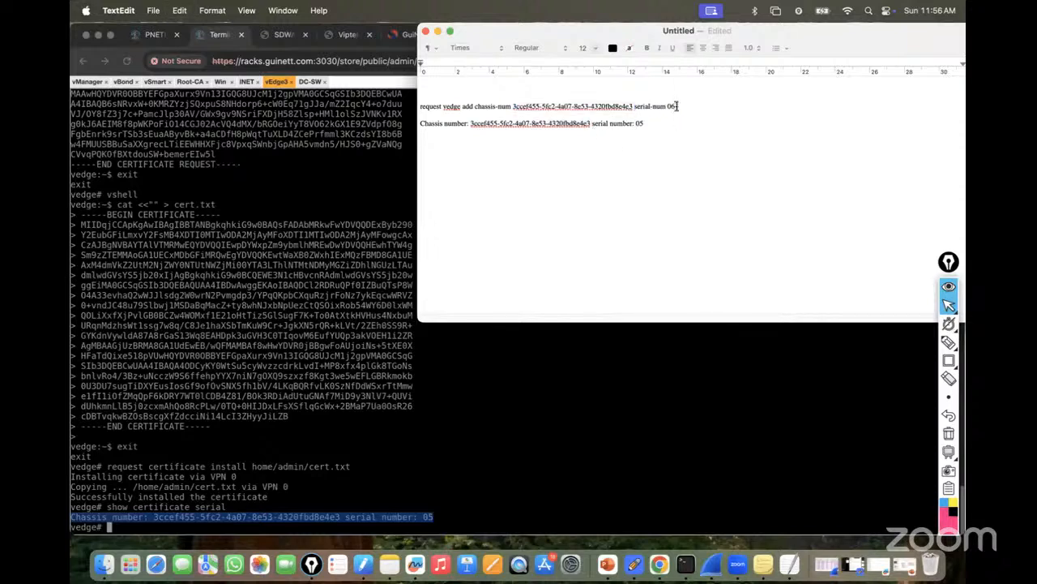
{"action": "key", "text": "BackSpace"}
{"action": "type", "text": "5"}
{"action": "left_click_drag", "start_coordinate": [624, 35], "coordinate": [596, 119]}
{"action": "left_click", "coordinate": [855, 37]}
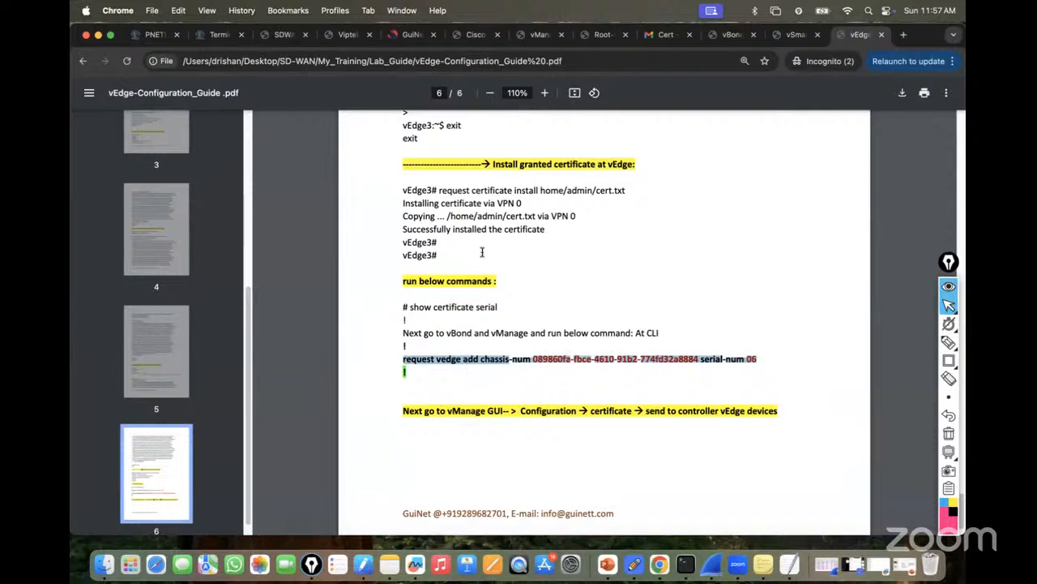
Visit vManage's WAN Edge list, return to Main Dashboard, dismiss the certificate warning, then open DC-SW.
{"action": "left_click", "coordinate": [220, 36]}
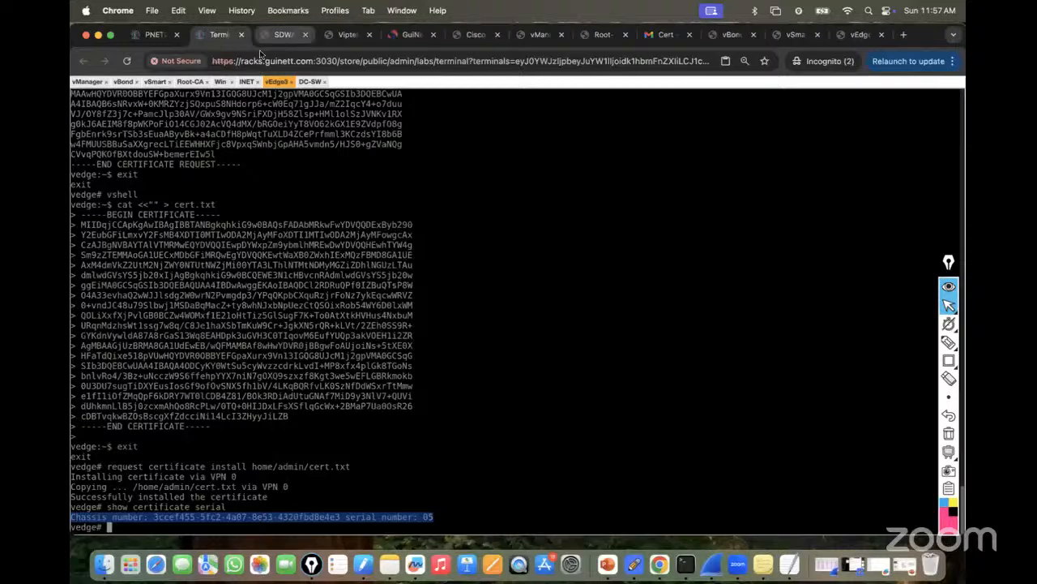
{"action": "left_click", "coordinate": [220, 82]}
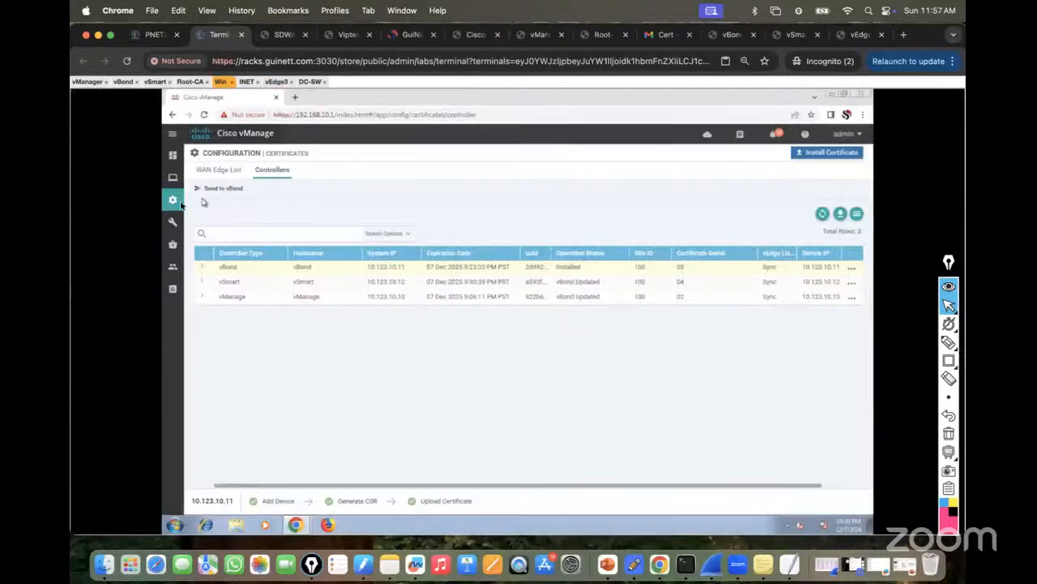
{"action": "mouse_move", "coordinate": [173, 201]}
{"action": "left_click", "coordinate": [218, 225]}
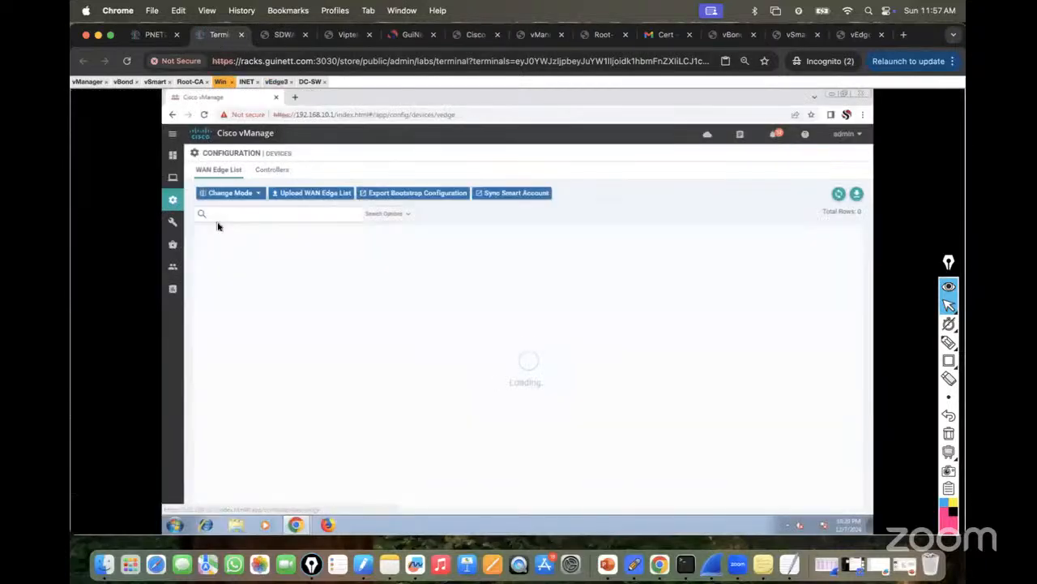
{"action": "mouse_move", "coordinate": [176, 157]}
{"action": "left_click", "coordinate": [217, 177]}
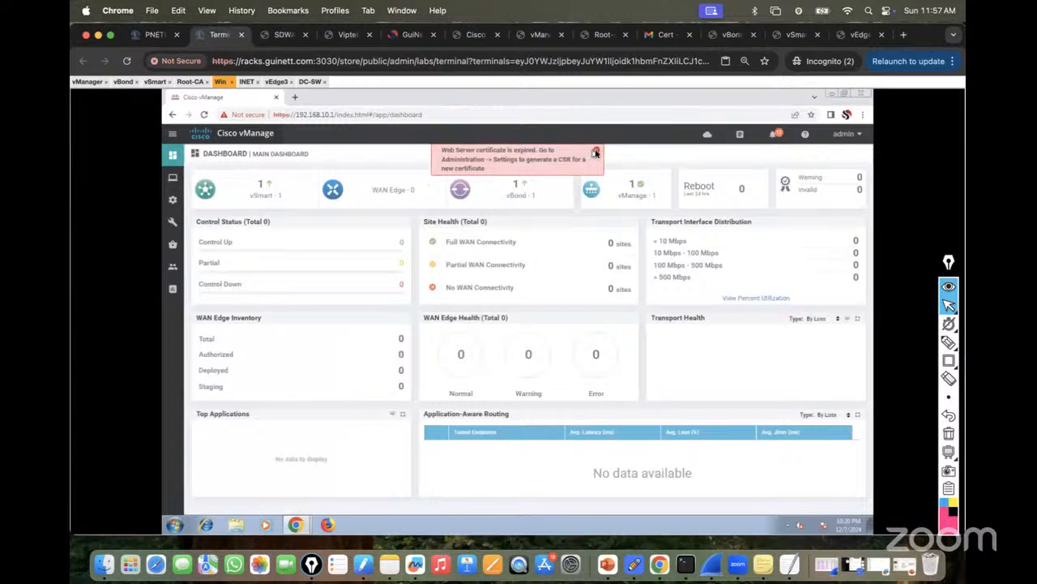
{"action": "left_click", "coordinate": [596, 151]}
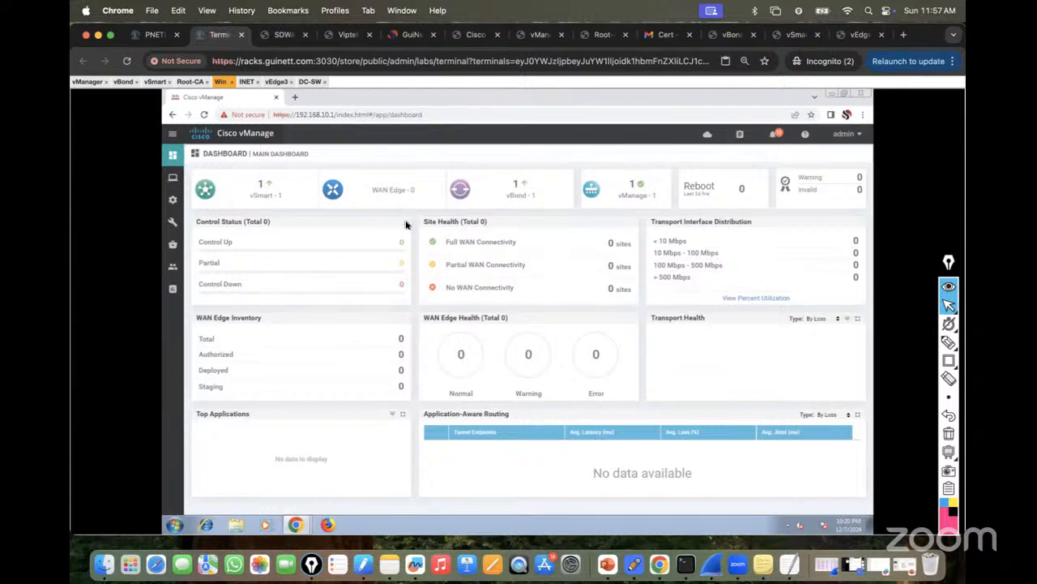
{"action": "left_click", "coordinate": [311, 82]}
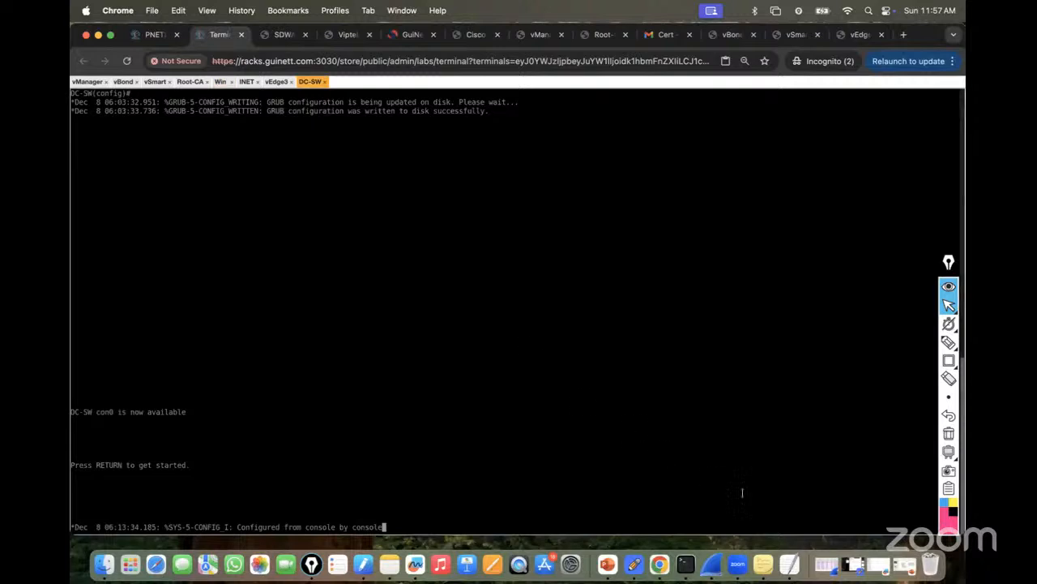
Copy the request vedge add command from TextEdit and run it on vBond after leaving config mode.
{"action": "left_click", "coordinate": [792, 565]}
{"action": "left_click_drag", "start_coordinate": [660, 192], "coordinate": [392, 191]}
{"action": "right_click", "coordinate": [428, 192]}
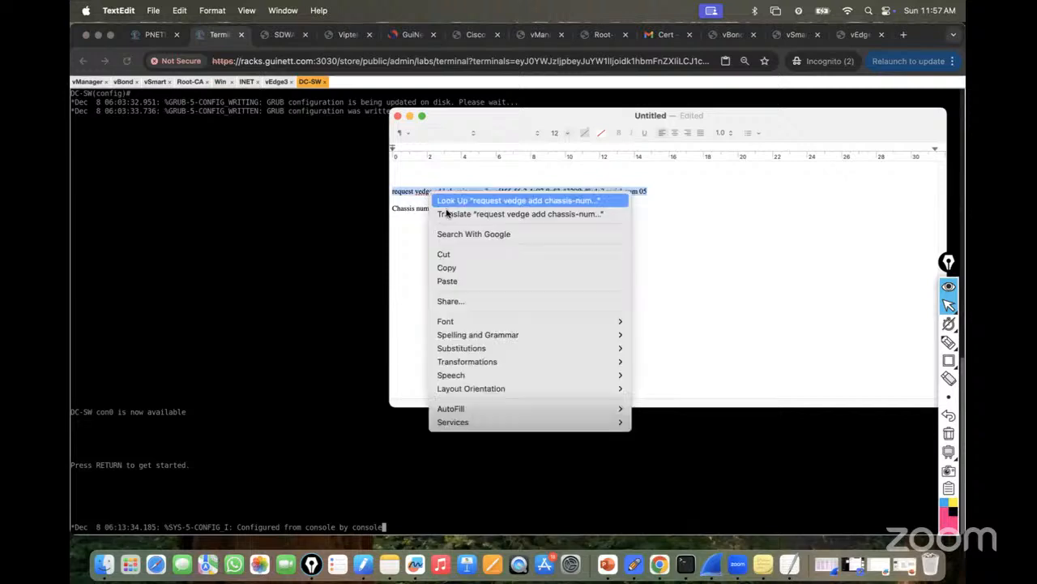
{"action": "left_click", "coordinate": [461, 268]}
{"action": "left_click", "coordinate": [123, 81]}
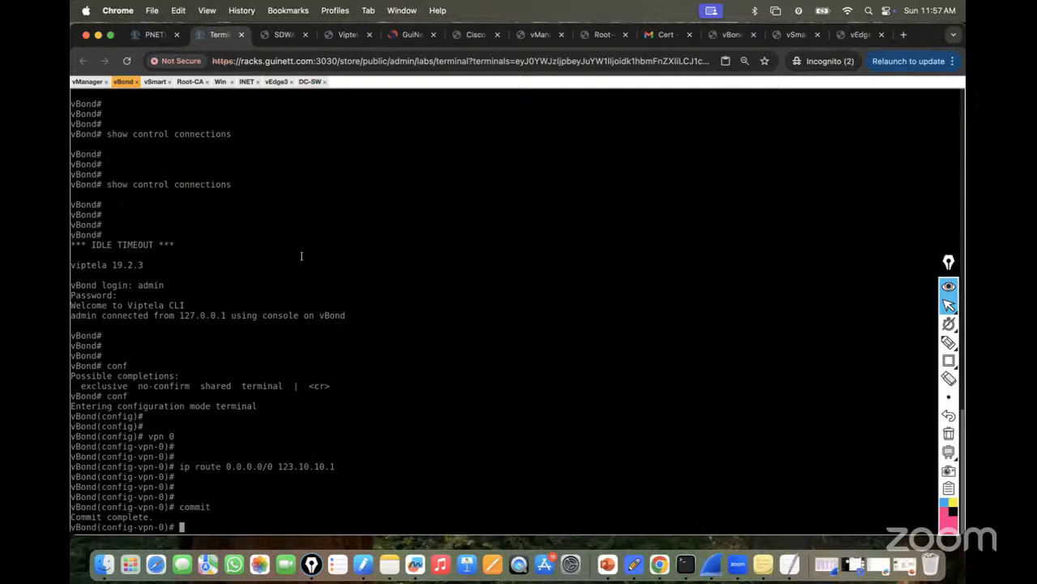
{"action": "key", "text": "ctrl+z"}
{"action": "key", "text": "Return"}
{"action": "key", "text": "Return"}
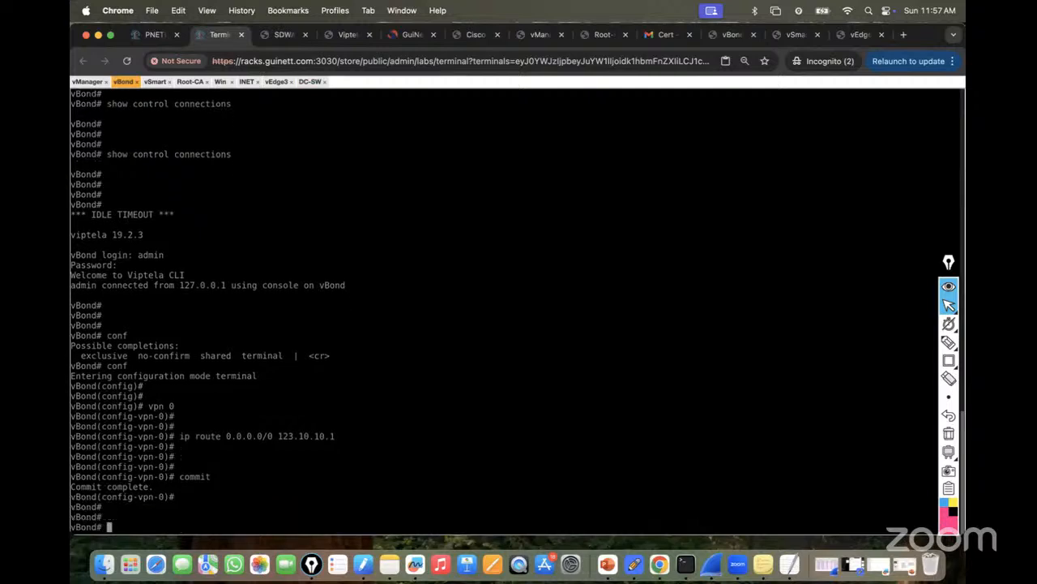
{"action": "key", "text": "super+v"}
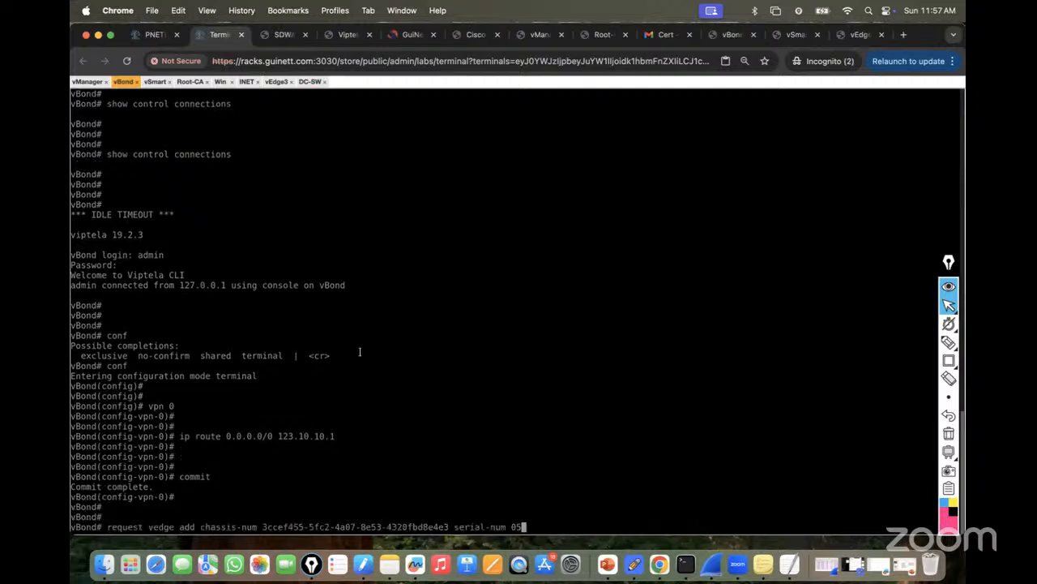
{"action": "key", "text": "Return"}
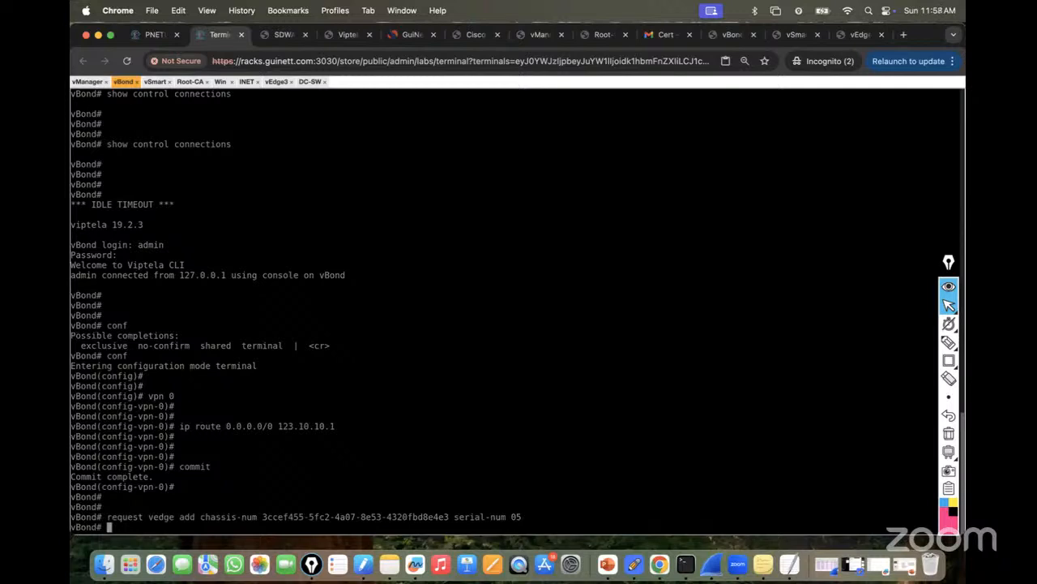
{"action": "key", "text": "Return"}
{"action": "key", "text": "Return"}
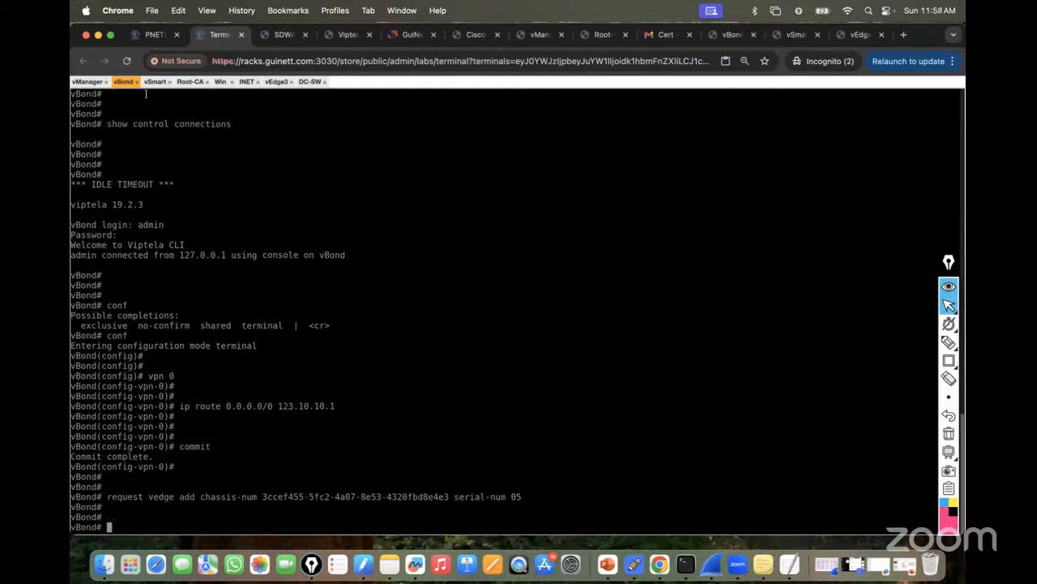
Leave config mode on vManage and run the same request vedge add command there.
{"action": "left_click", "coordinate": [86, 81]}
{"action": "key", "text": "ctrl+z"}
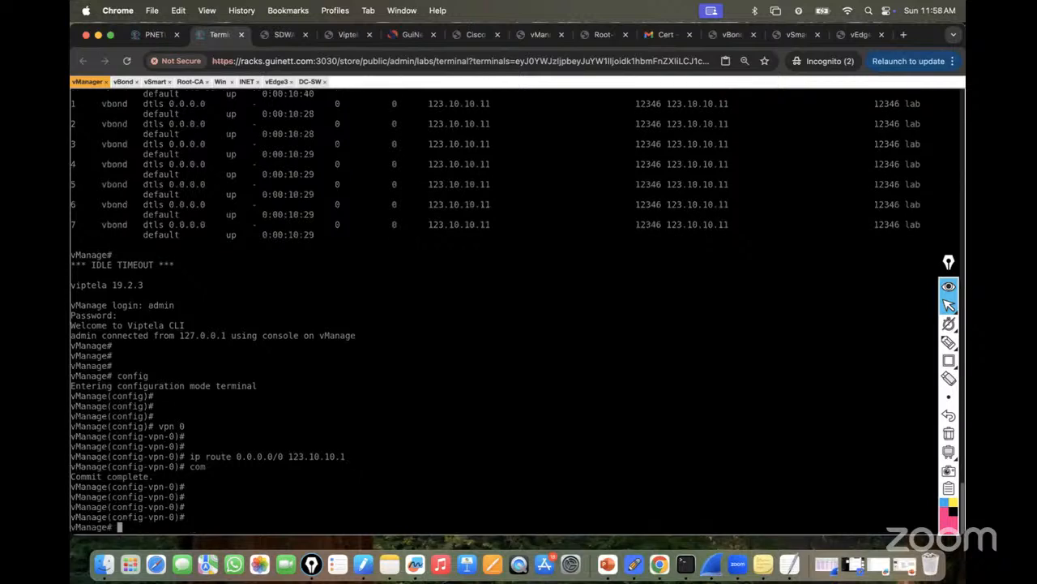
{"action": "key", "text": "super+v"}
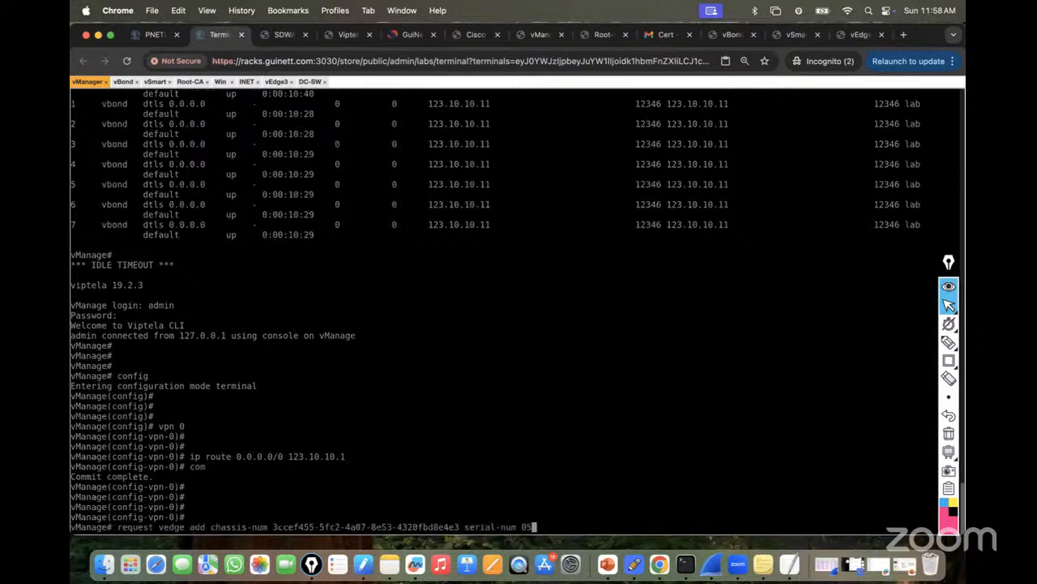
{"action": "key", "text": "Return"}
{"action": "key", "text": "Return"}
{"action": "key", "text": "Return"}
{"action": "key", "text": "Return"}
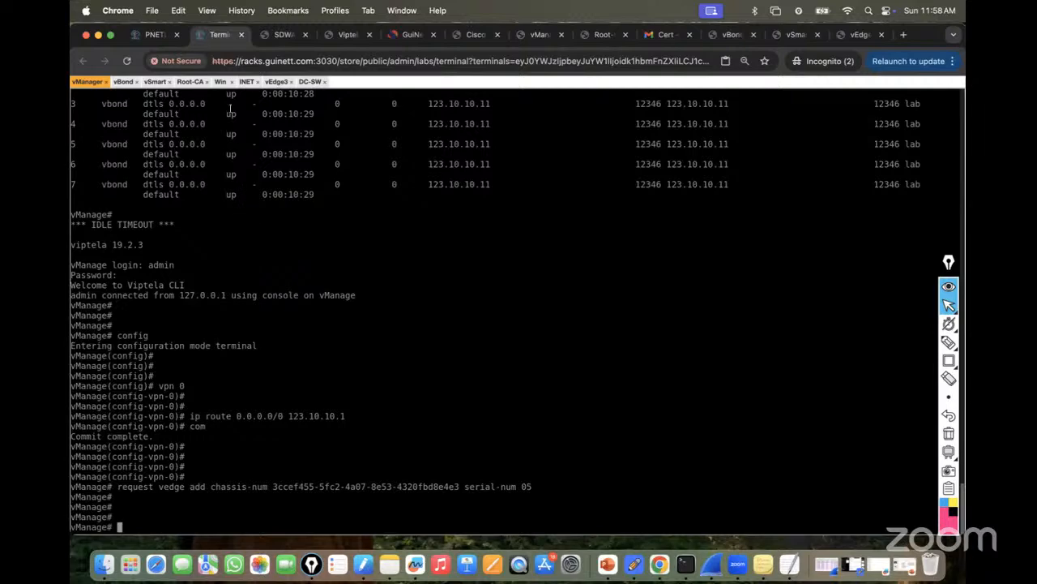
{"action": "left_click", "coordinate": [220, 82]}
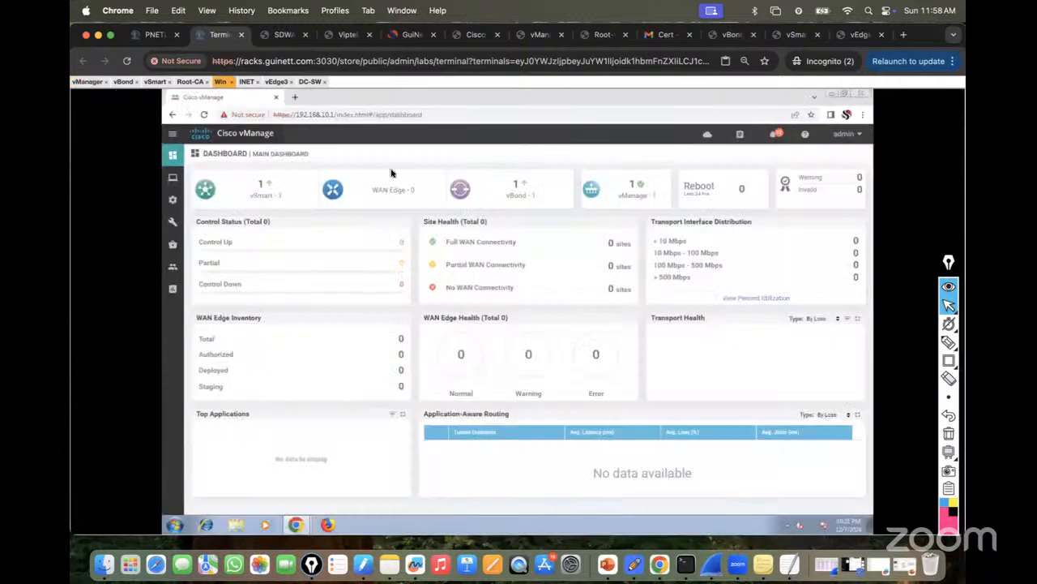
{"action": "left_click", "coordinate": [206, 115]}
{"action": "mouse_move", "coordinate": [198, 208]}
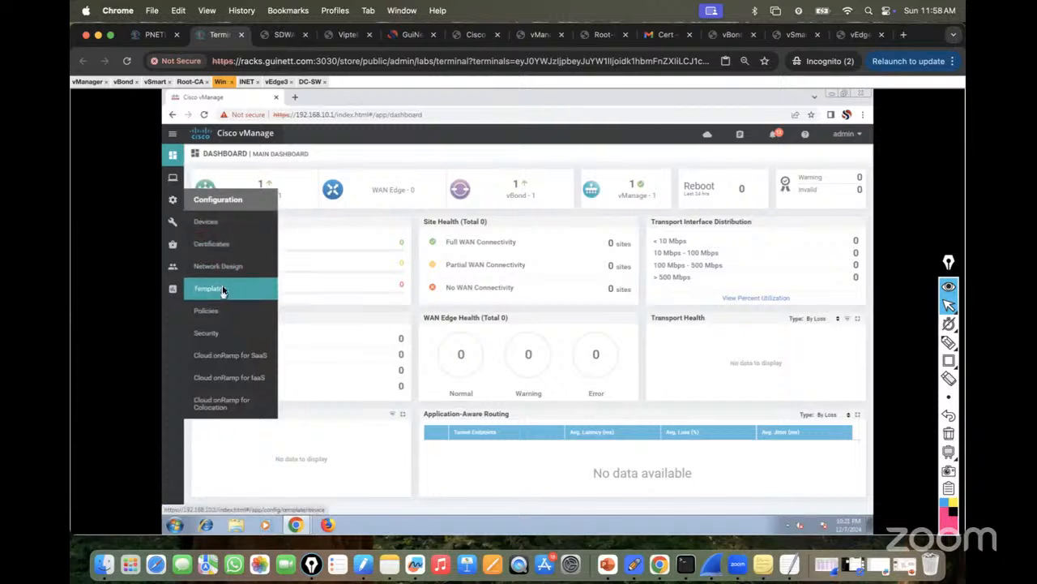
{"action": "left_click", "coordinate": [210, 221]}
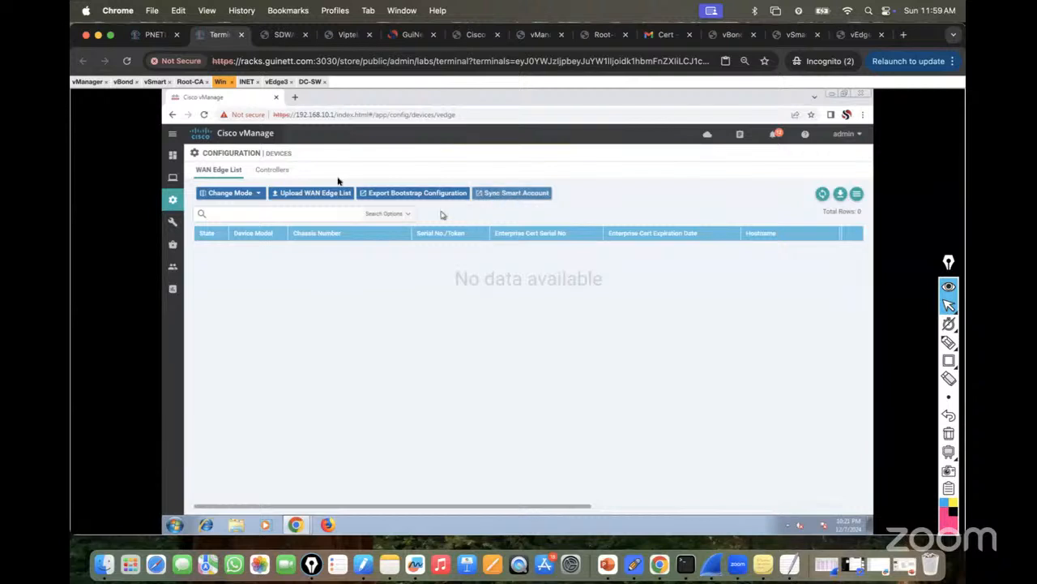
{"action": "left_click", "coordinate": [87, 81]}
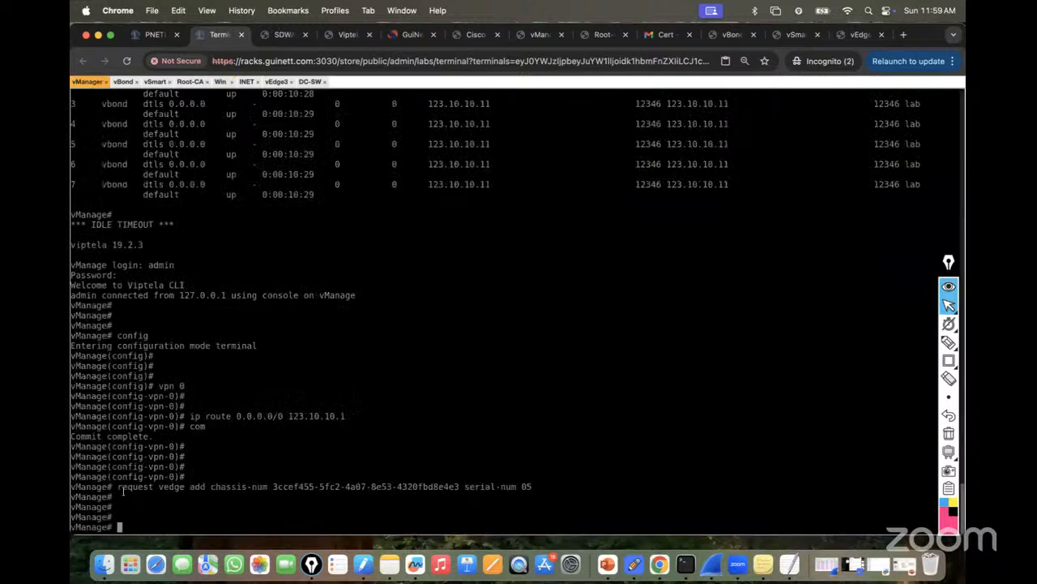
{"action": "left_click", "coordinate": [123, 81]}
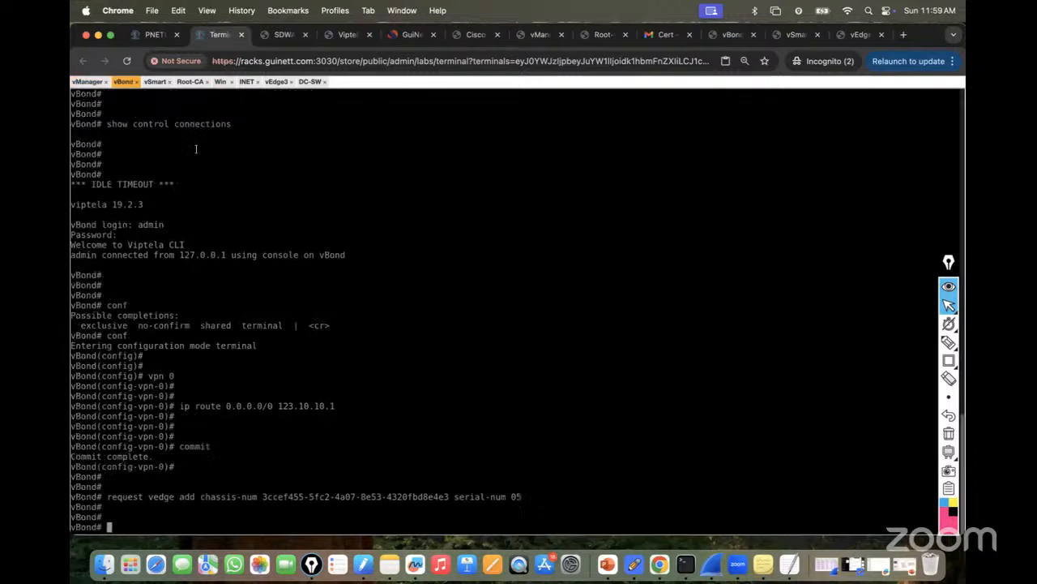
{"action": "left_click", "coordinate": [221, 82]}
{"action": "mouse_move", "coordinate": [172, 165]}
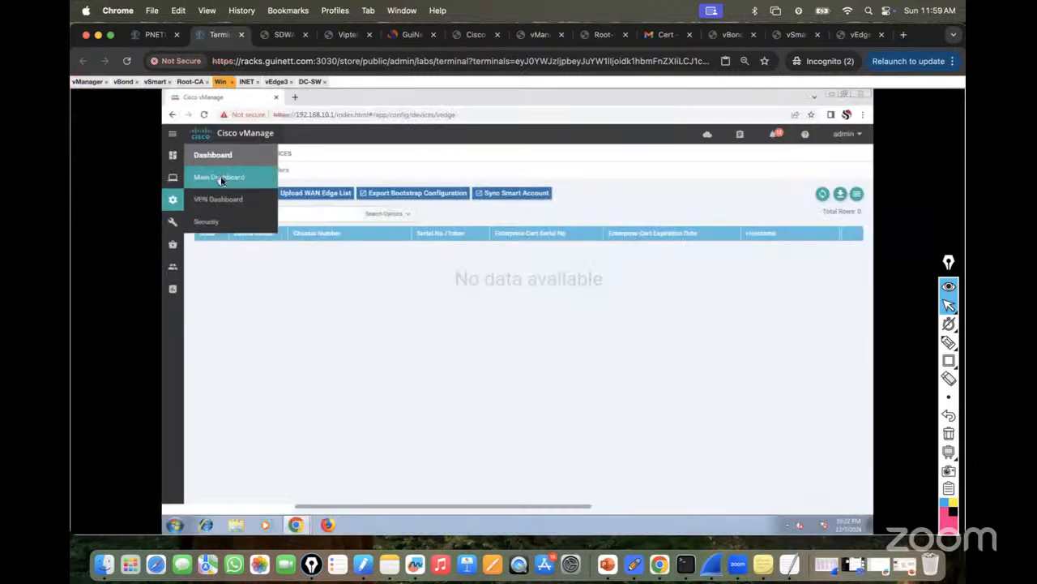
{"action": "left_click", "coordinate": [222, 179]}
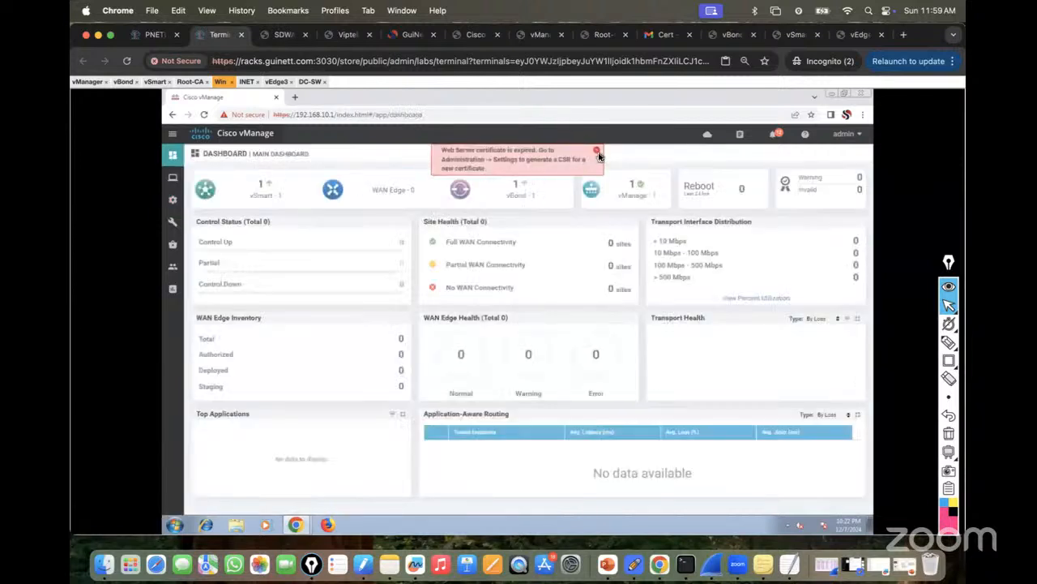
{"action": "left_click", "coordinate": [597, 152]}
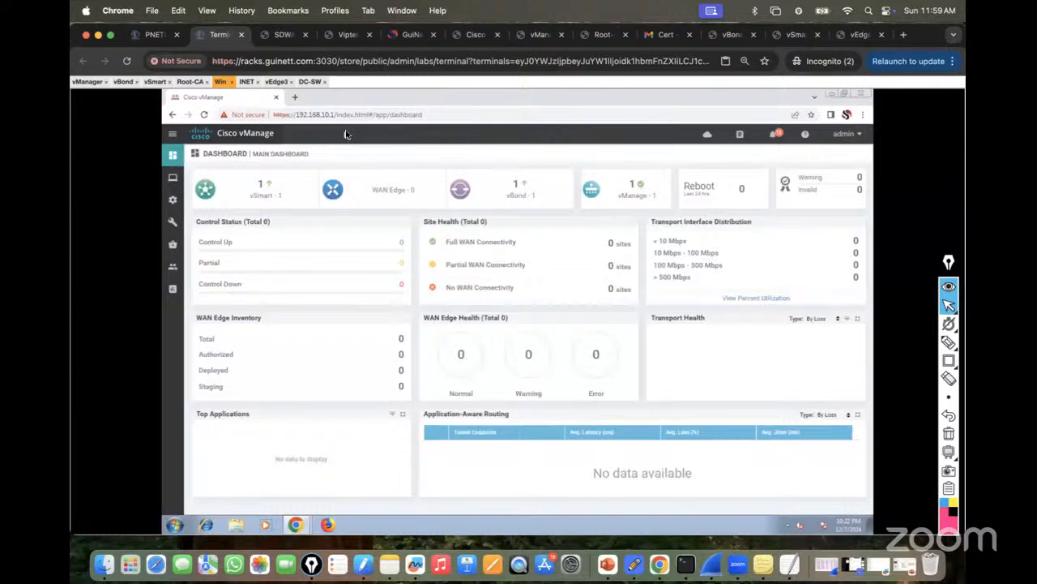
Run sh run on vEdge3 and page through its running configuration.
{"action": "left_click", "coordinate": [277, 81]}
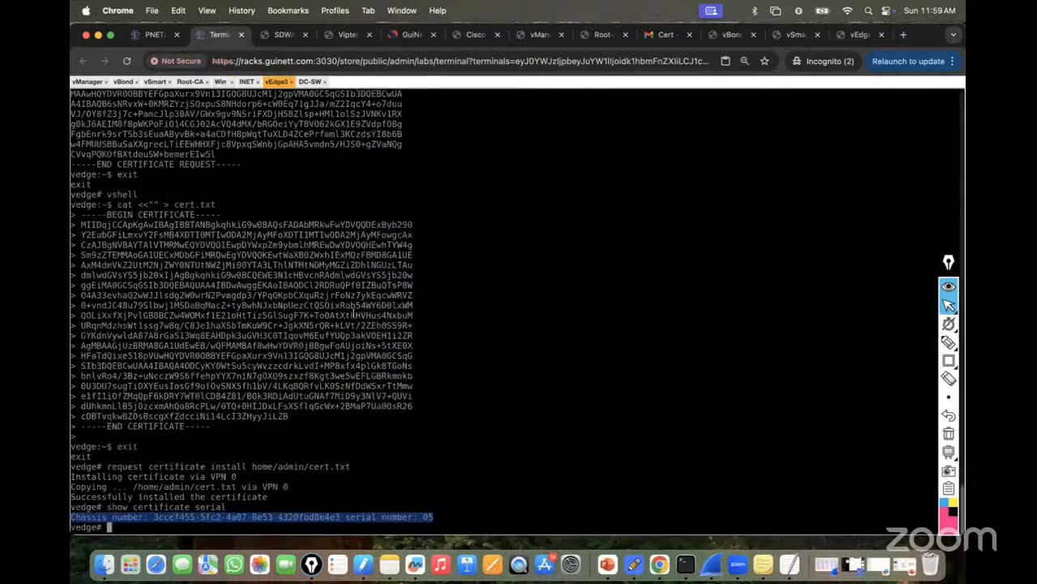
{"action": "key", "text": "Return"}
{"action": "key", "text": "Return"}
{"action": "key", "text": "Return"}
{"action": "key", "text": "Return"}
{"action": "key", "text": "Return"}
{"action": "key", "text": "Return"}
{"action": "key", "text": "Return"}
{"action": "key", "text": "Return"}
{"action": "key", "text": "Return"}
{"action": "key", "text": "Return"}
{"action": "key", "text": "Return"}
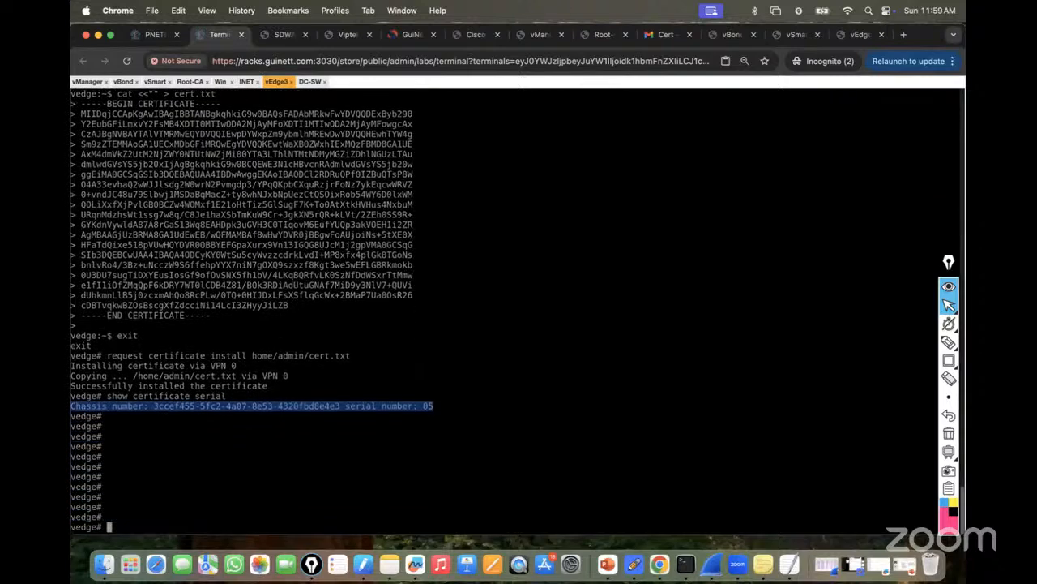
{"action": "type", "text": "sh run"}
{"action": "key", "text": "Return"}
{"action": "key", "text": "space"}
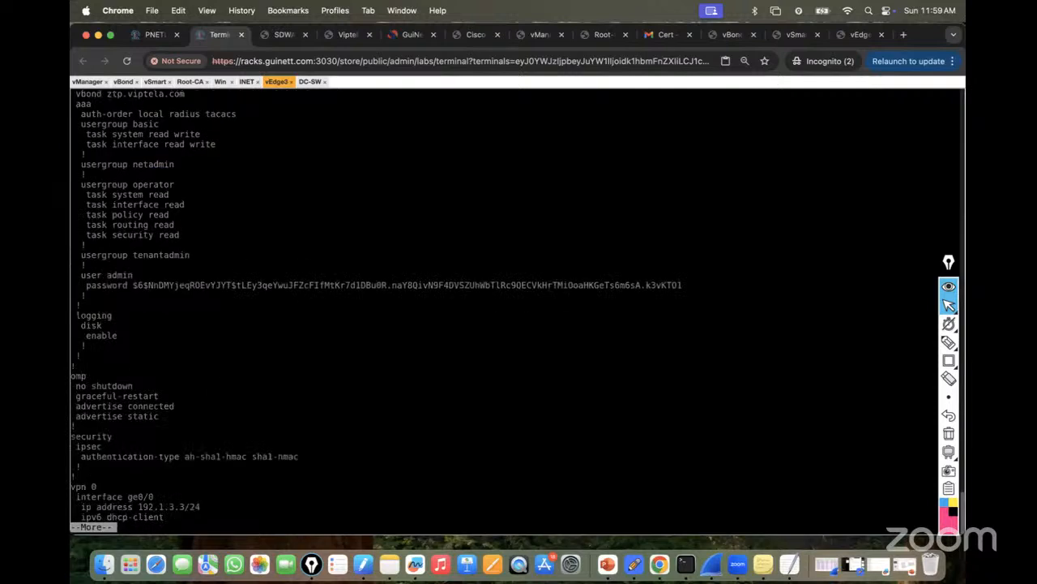
{"action": "key", "text": "space"}
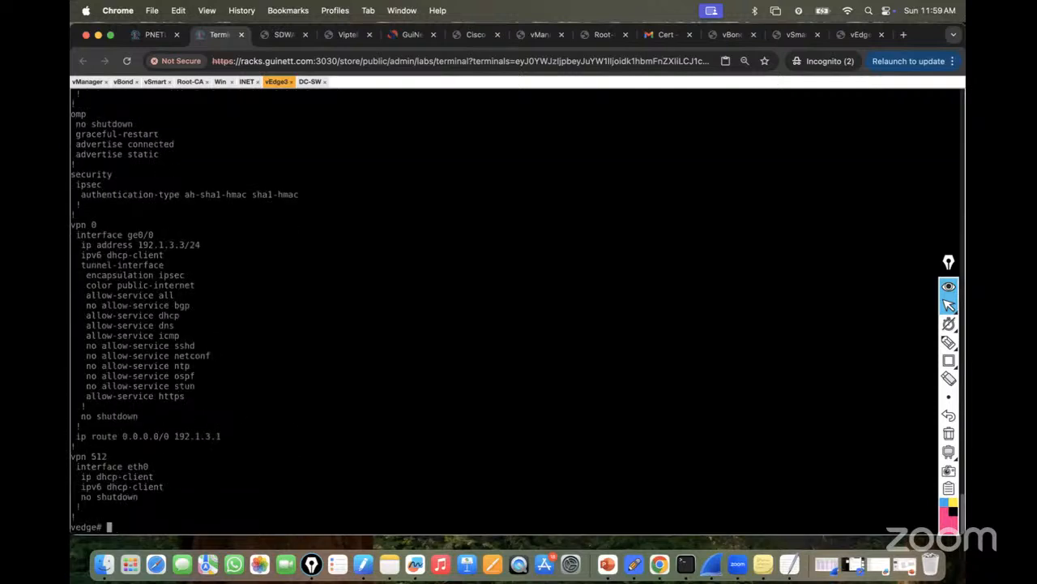
{"action": "scroll", "coordinate": [348, 277], "scroll_direction": "up", "scroll_amount": 3}
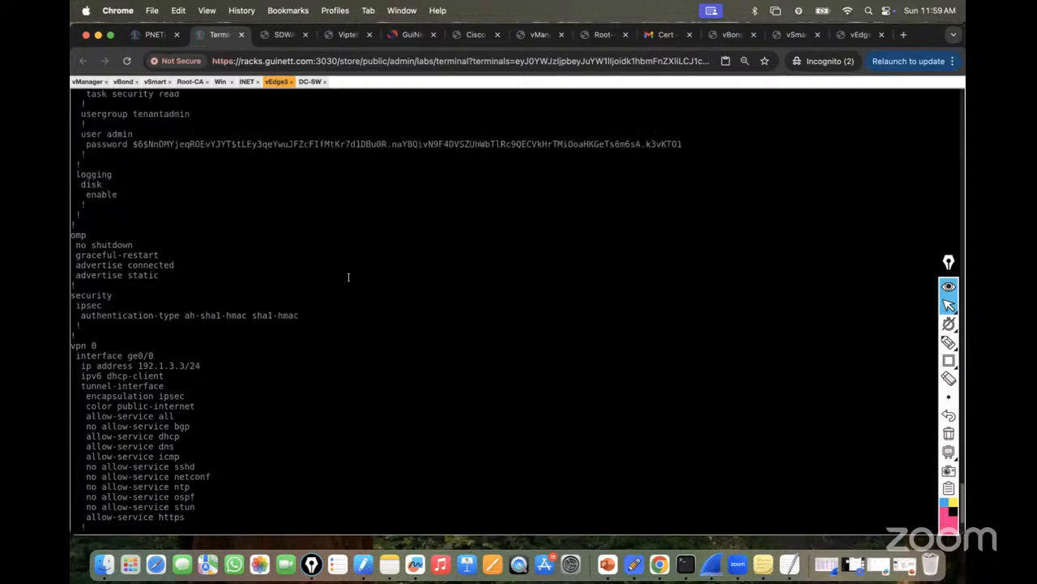
{"action": "scroll", "coordinate": [349, 277], "scroll_direction": "up", "scroll_amount": 4}
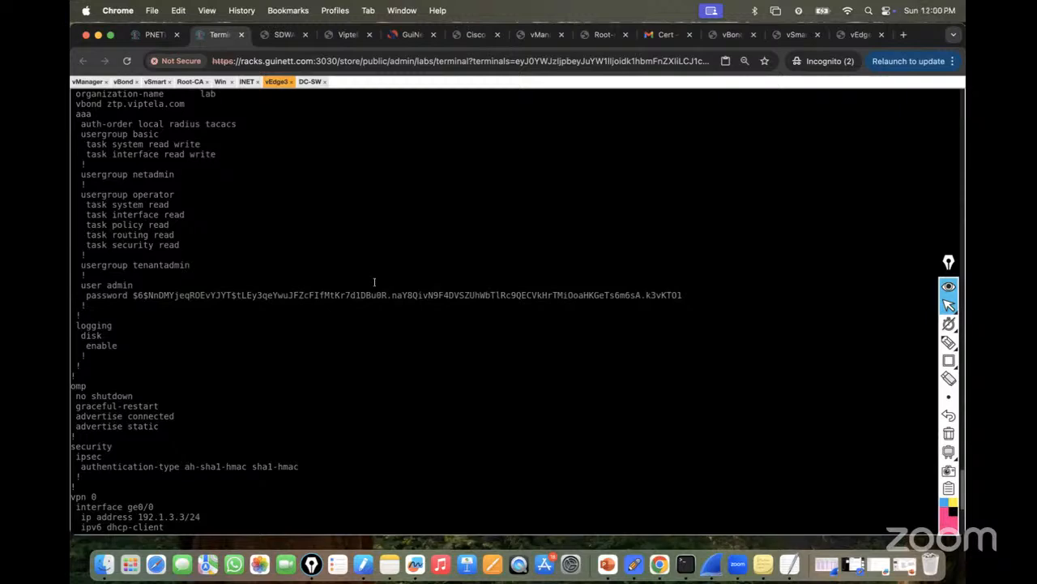
Scroll the guide up to page 1's vEdge3 system block, then return to the terminal.
{"action": "left_click", "coordinate": [855, 34]}
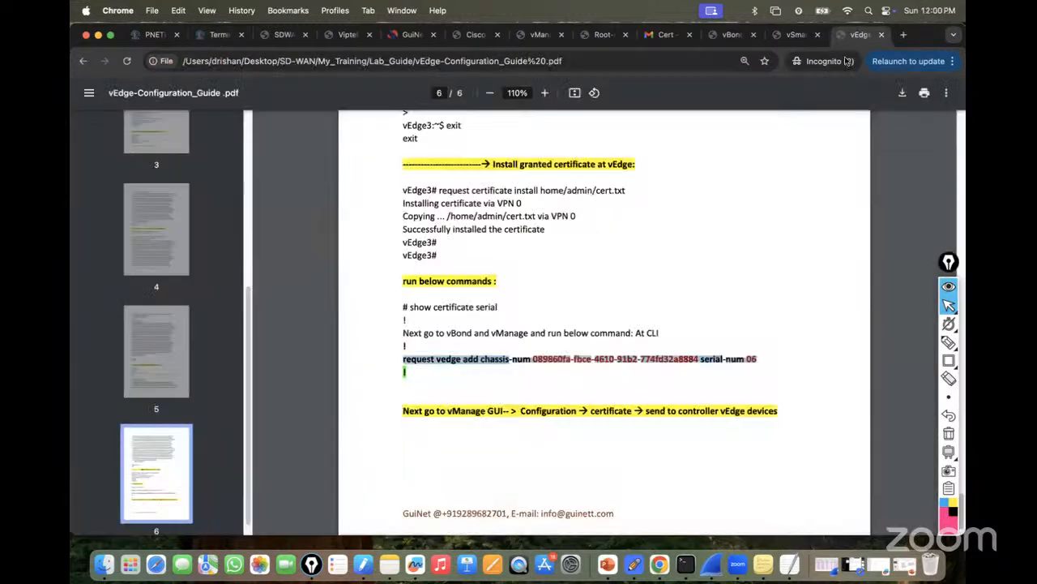
{"action": "scroll", "coordinate": [627, 244], "scroll_direction": "up", "scroll_amount": 1}
{"action": "scroll", "coordinate": [626, 244], "scroll_direction": "up", "scroll_amount": 10}
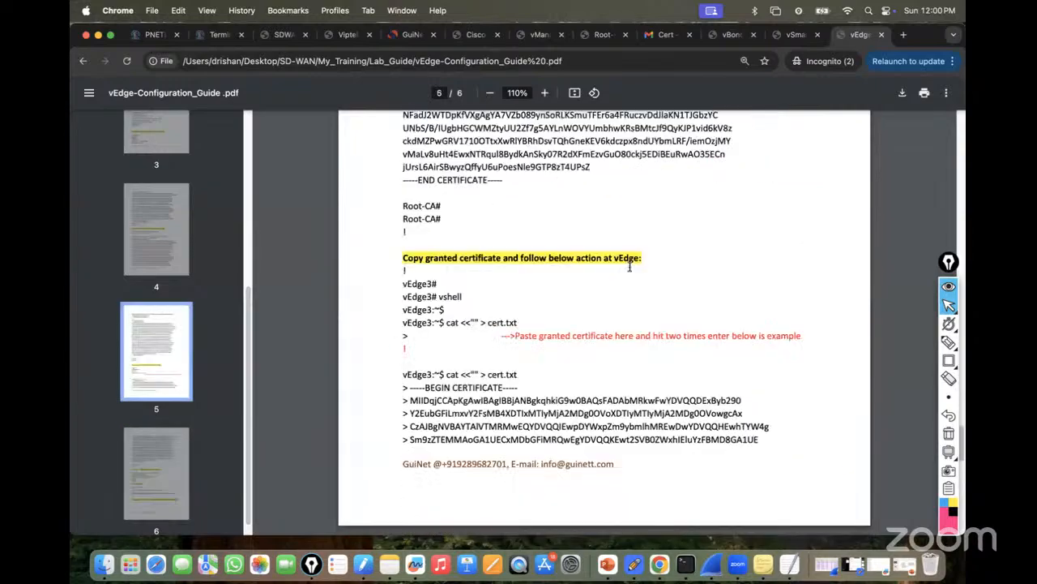
{"action": "scroll", "coordinate": [629, 280], "scroll_direction": "up", "scroll_amount": 20}
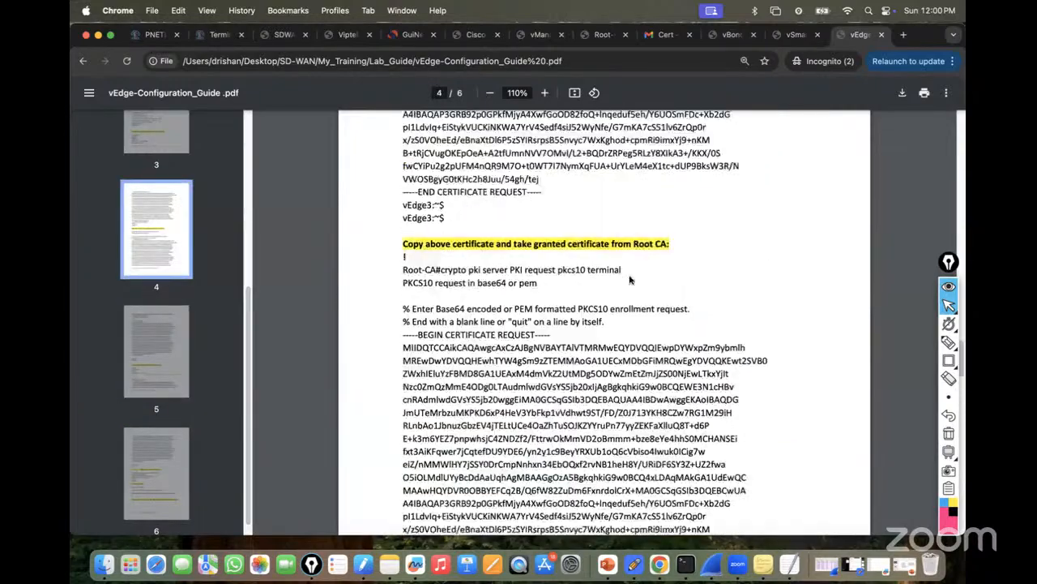
{"action": "scroll", "coordinate": [630, 279], "scroll_direction": "up", "scroll_amount": 20}
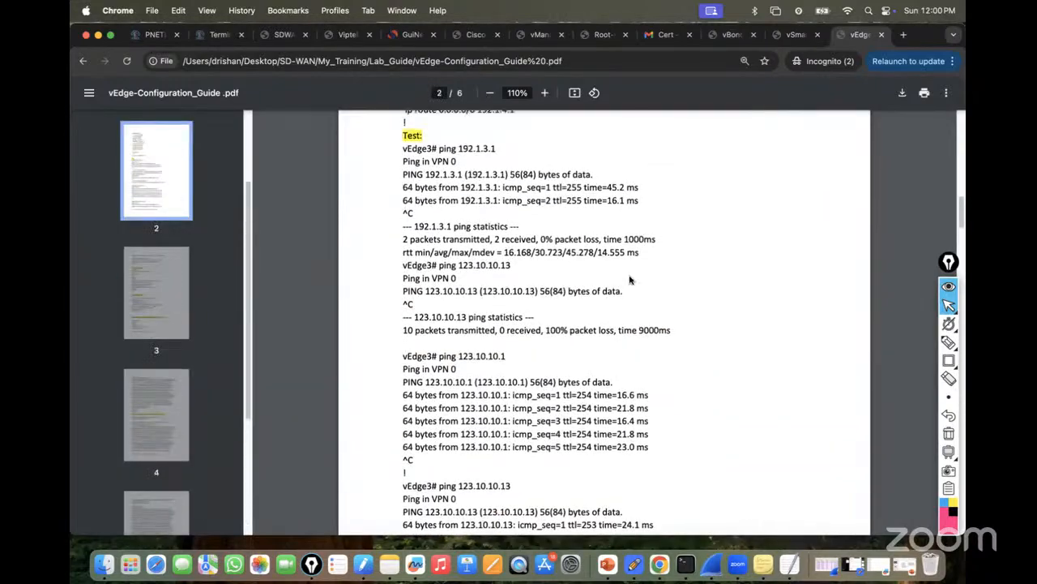
{"action": "scroll", "coordinate": [629, 278], "scroll_direction": "up", "scroll_amount": 2}
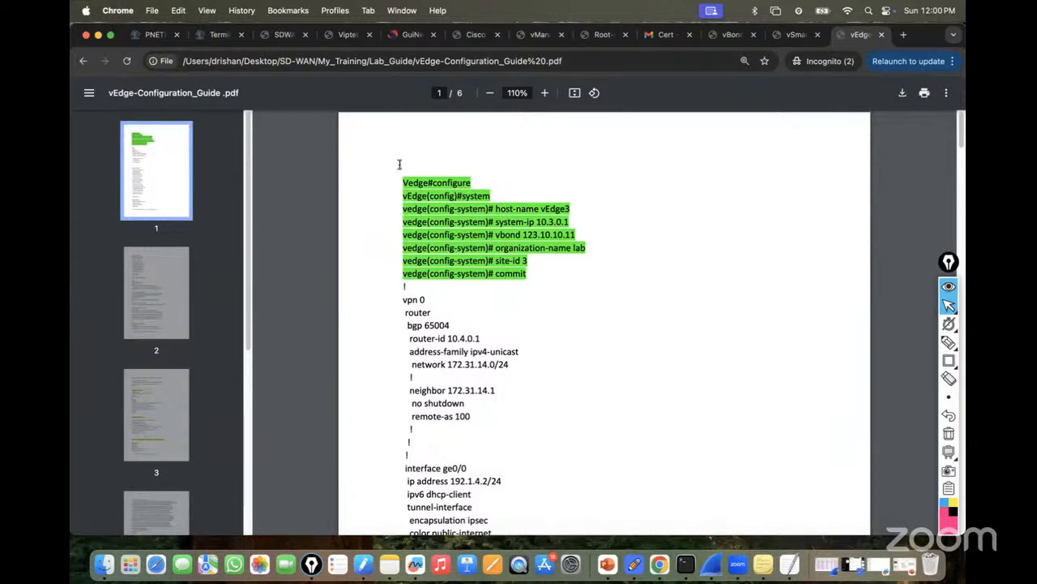
{"action": "left_click", "coordinate": [217, 35]}
Enter configuration mode on vEdge3 with conf t and open the system section.
{"action": "scroll", "coordinate": [284, 377], "scroll_direction": "up", "scroll_amount": 20}
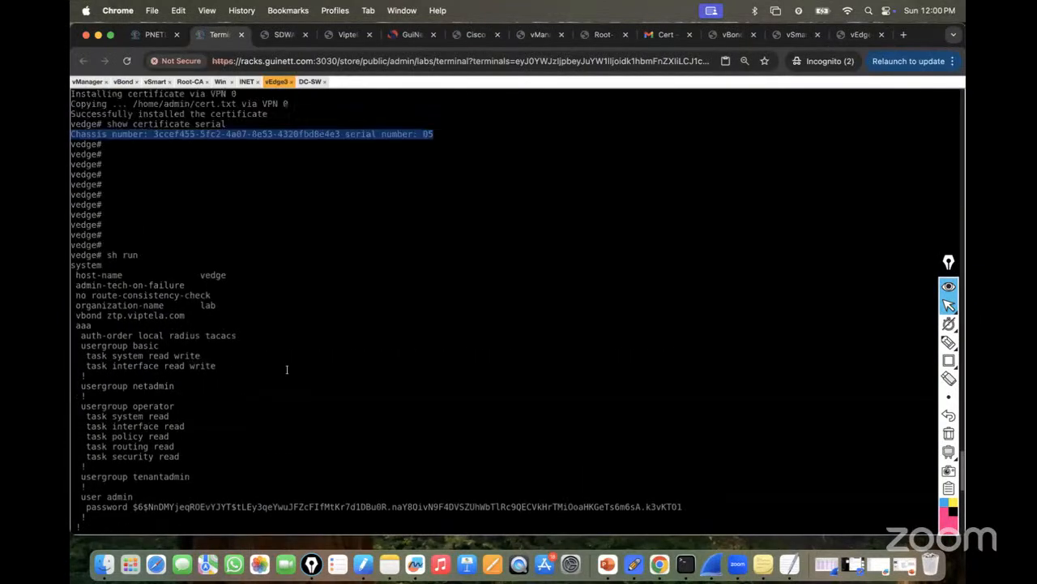
{"action": "scroll", "coordinate": [287, 372], "scroll_direction": "up", "scroll_amount": 15}
{"action": "scroll", "coordinate": [289, 369], "scroll_direction": "down", "scroll_amount": 20}
{"action": "scroll", "coordinate": [290, 369], "scroll_direction": "down", "scroll_amount": 20}
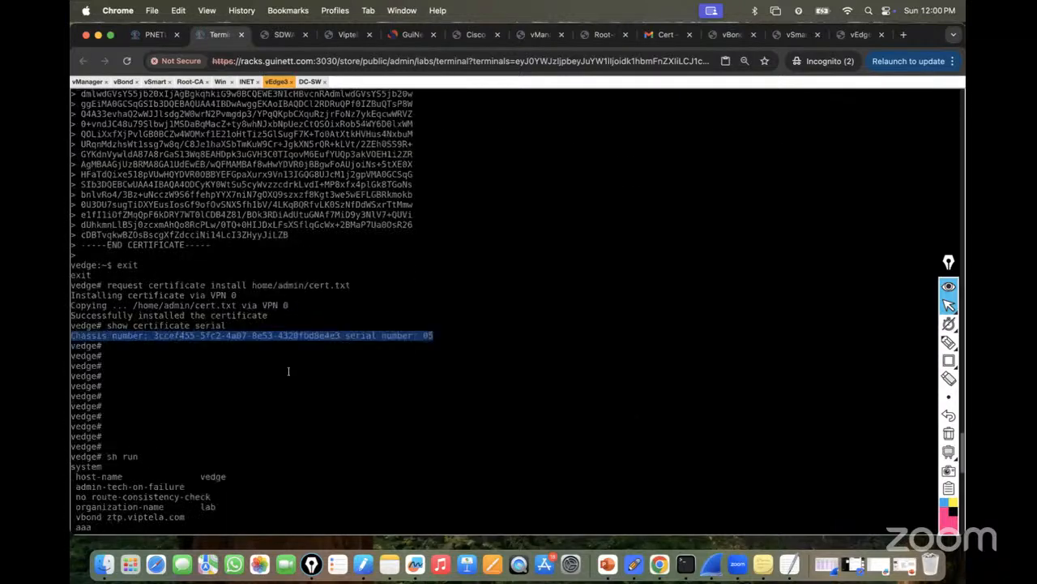
{"action": "key", "text": "Return"}
{"action": "key", "text": "Return"}
{"action": "key", "text": "Return"}
{"action": "key", "text": "Return"}
{"action": "key", "text": "Return"}
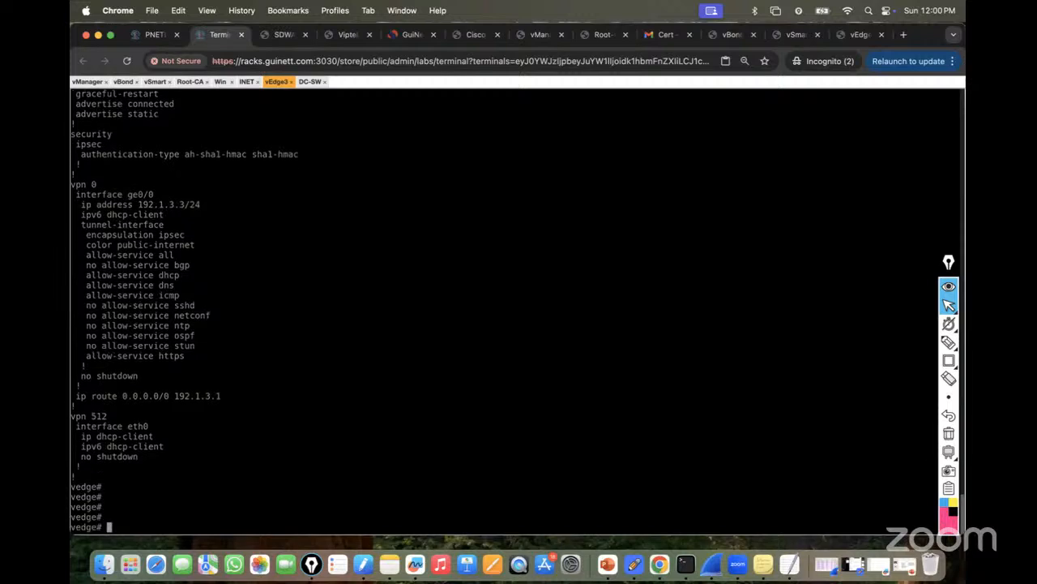
{"action": "type", "text": "com"}
{"action": "key", "text": "BackSpace"}
{"action": "type", "text": "nf t"}
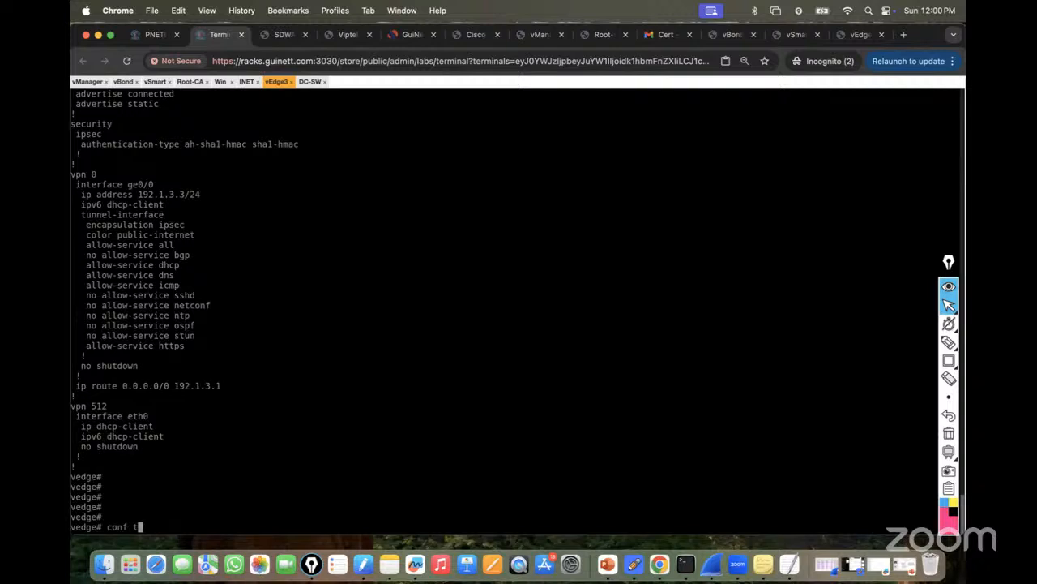
{"action": "key", "text": "Return"}
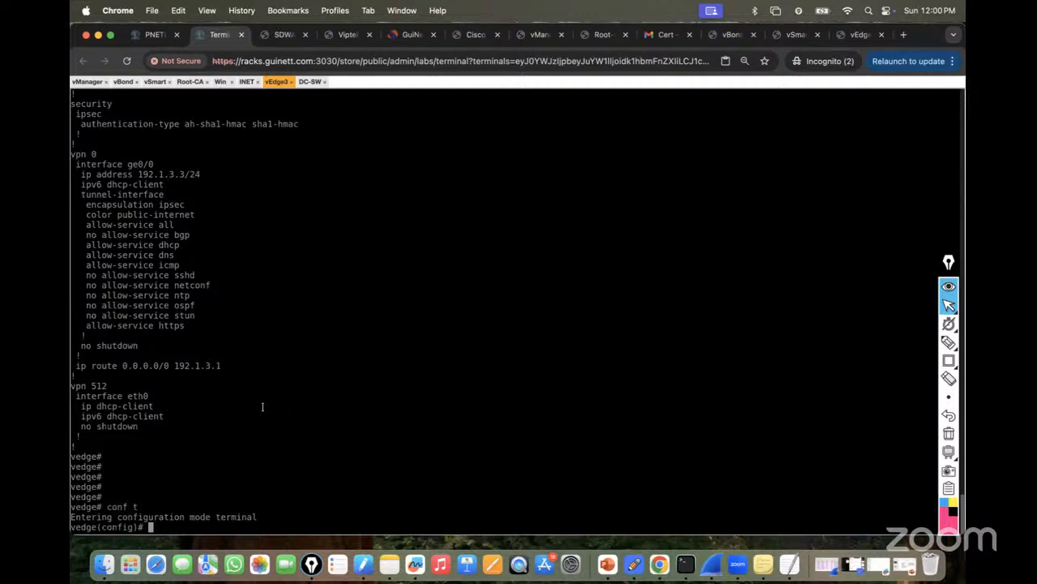
{"action": "type", "text": "system"}
{"action": "key", "text": "Return"}
Set vEdge3's site-id to 3 and organization-name to lab.
{"action": "type", "text": "site-id"}
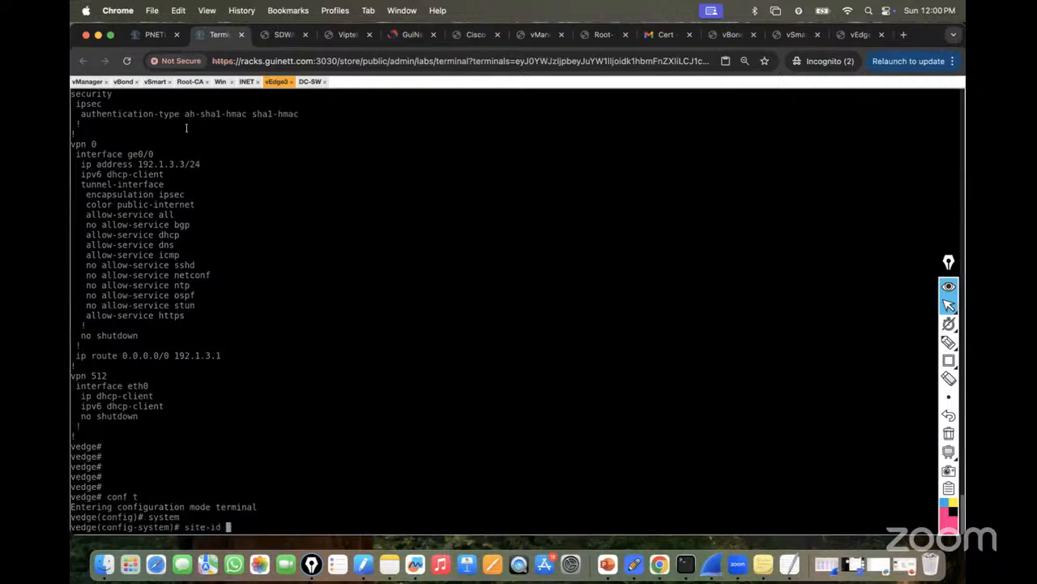
{"action": "left_click", "coordinate": [150, 34]}
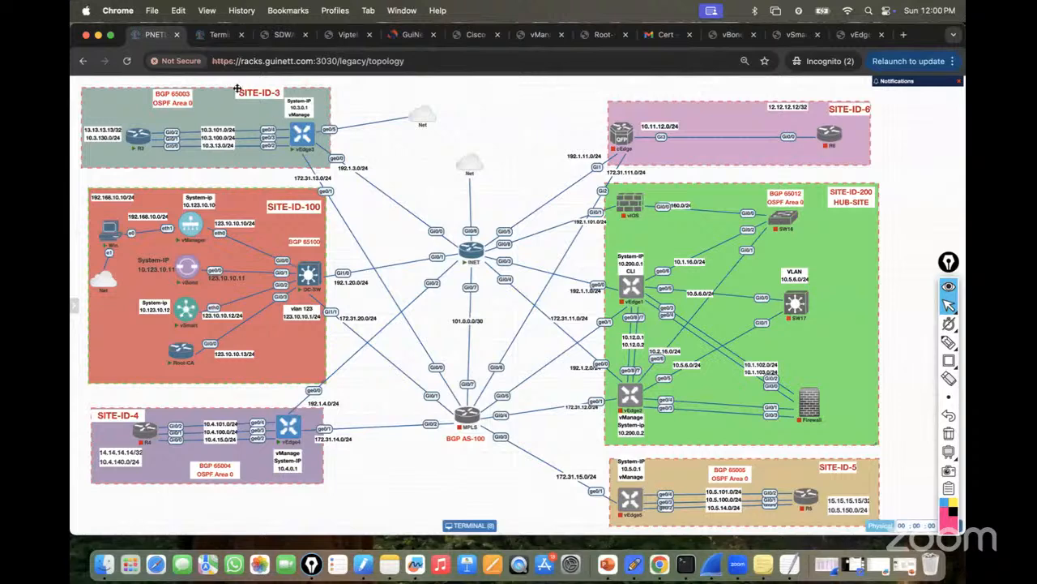
{"action": "left_click", "coordinate": [219, 34]}
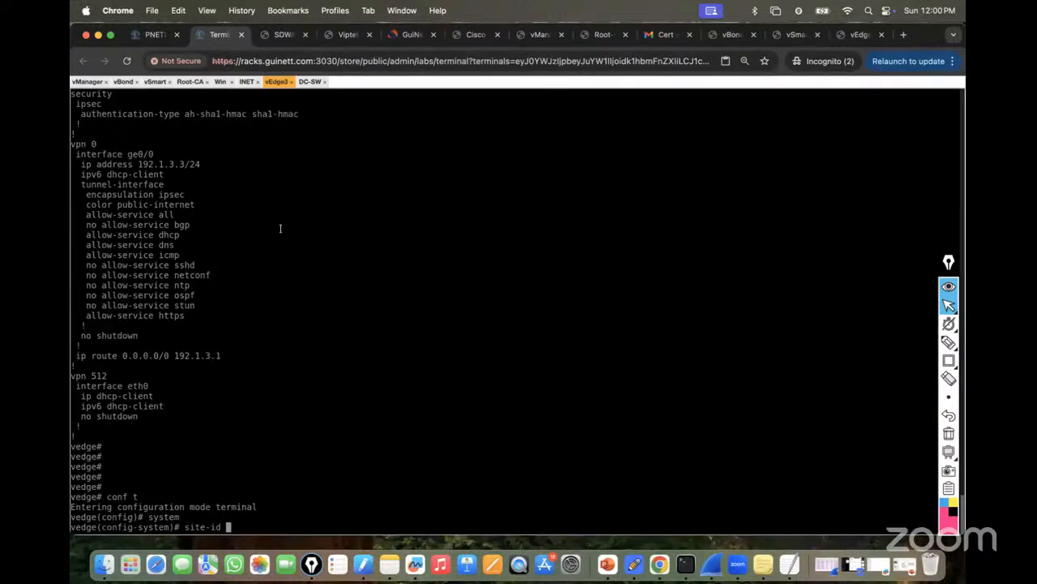
{"action": "type", "text": "3"}
{"action": "key", "text": "Return"}
{"action": "type", "text": "ori"}
{"action": "key", "text": "Tab"}
{"action": "key", "text": "Tab"}
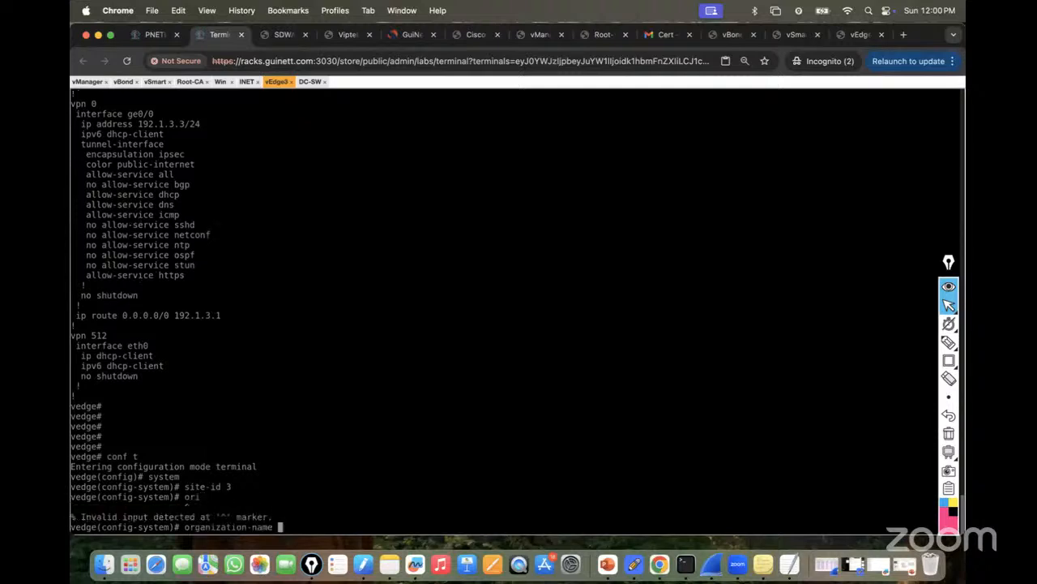
{"action": "type", "text": "lab"}
{"action": "key", "text": "Return"}
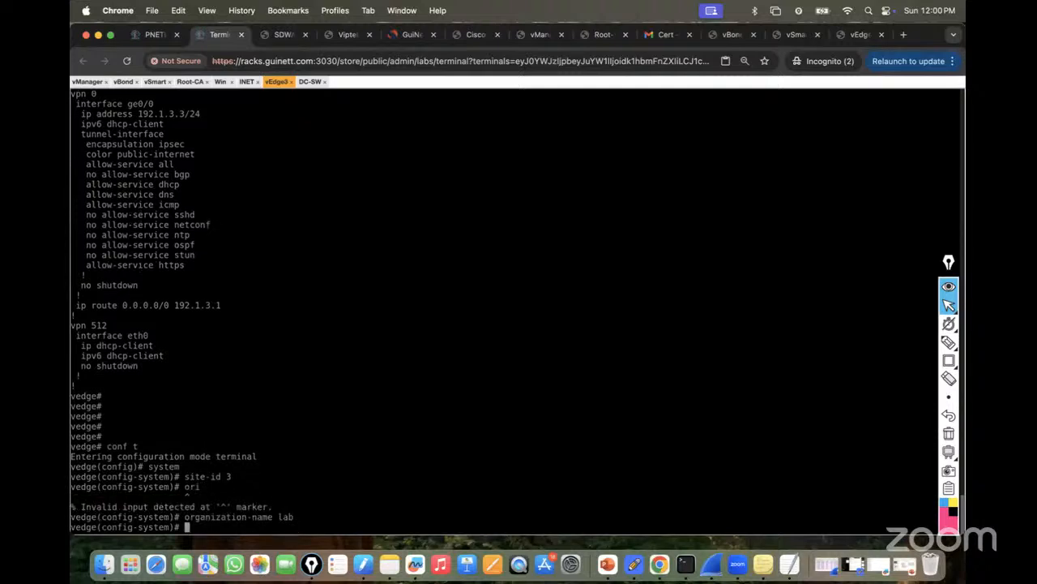
Set system-ip 10.3.0.1 and host-name vEdge3.
{"action": "left_click", "coordinate": [160, 38]}
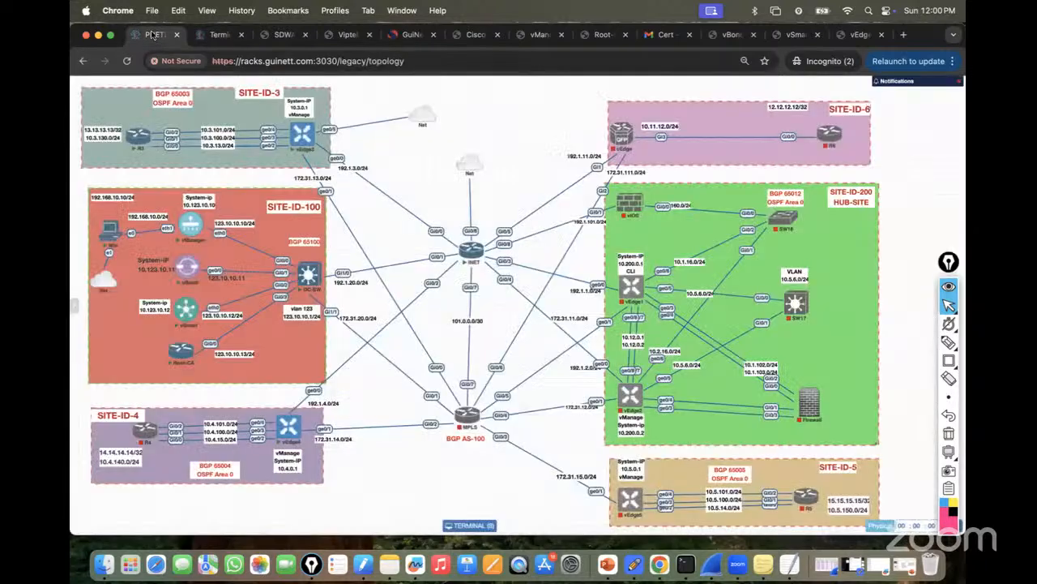
{"action": "left_click", "coordinate": [219, 35]}
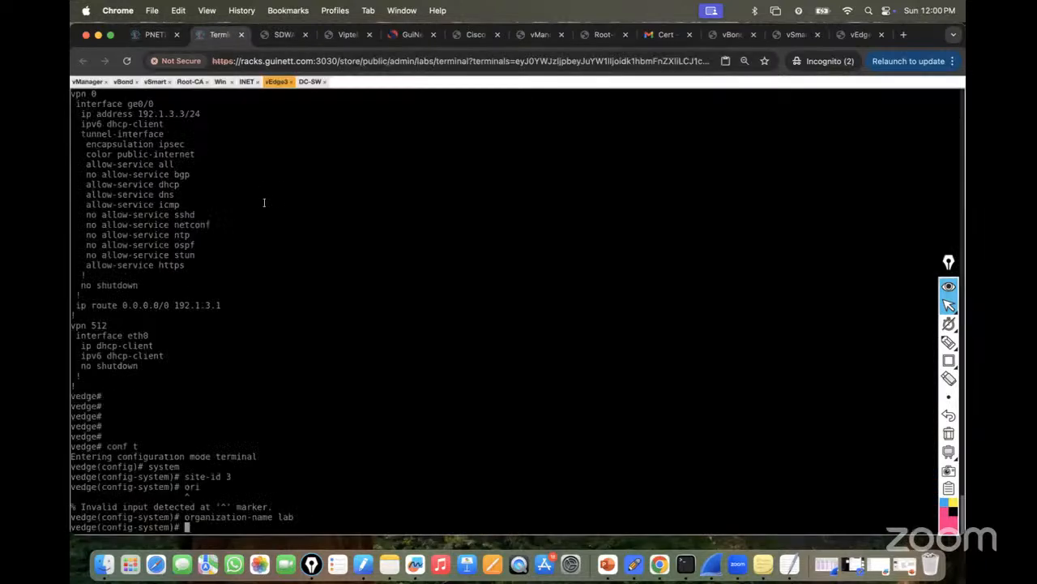
{"action": "type", "text": "system-ip"}
{"action": "left_click", "coordinate": [156, 35]}
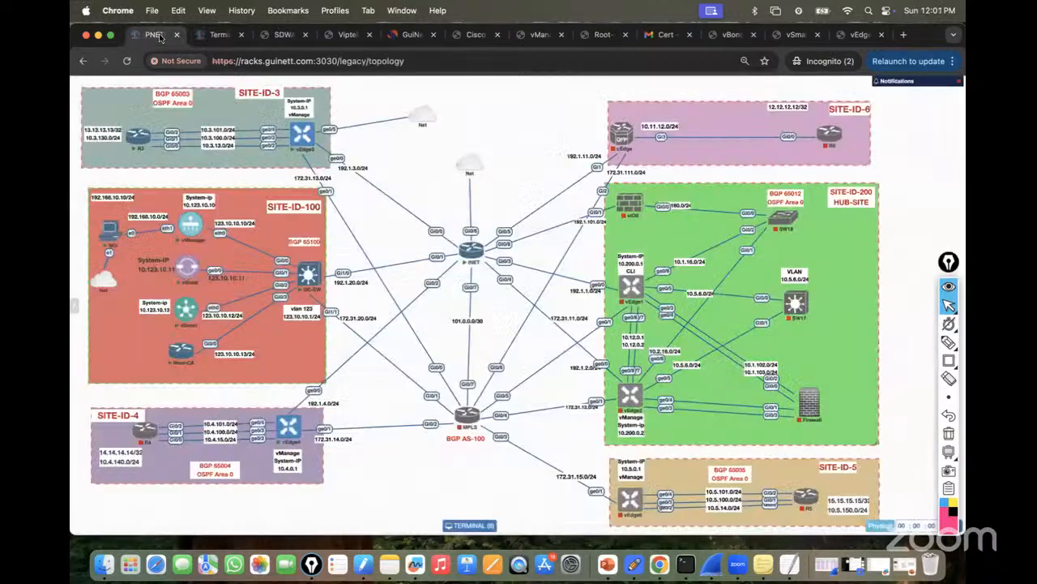
{"action": "left_click", "coordinate": [220, 35]}
{"action": "type", "text": "10.3.0.1"}
{"action": "key", "text": "Return"}
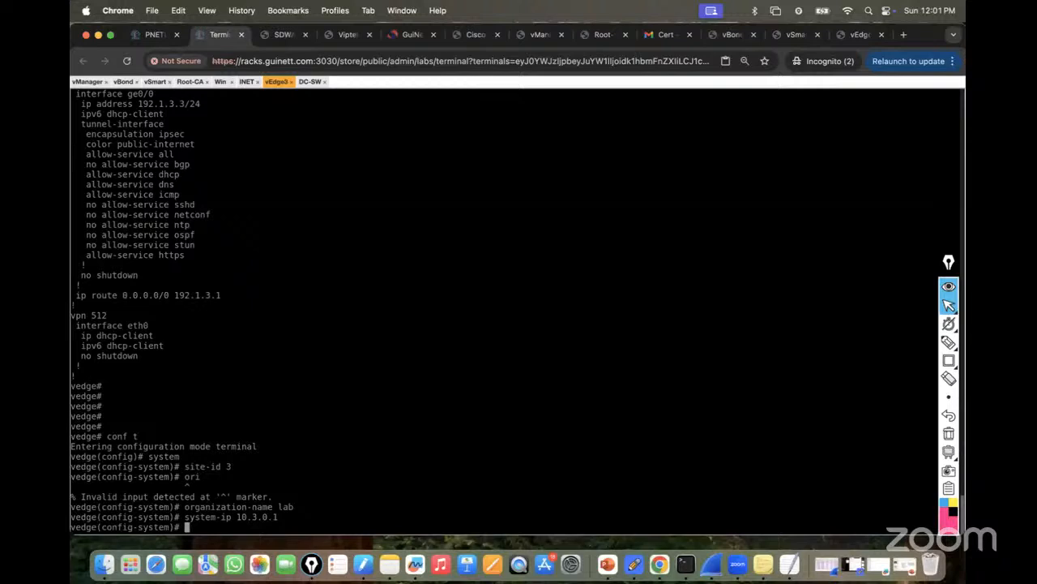
{"action": "type", "text": "host-name vEdge3"}
{"action": "key", "text": "Return"}
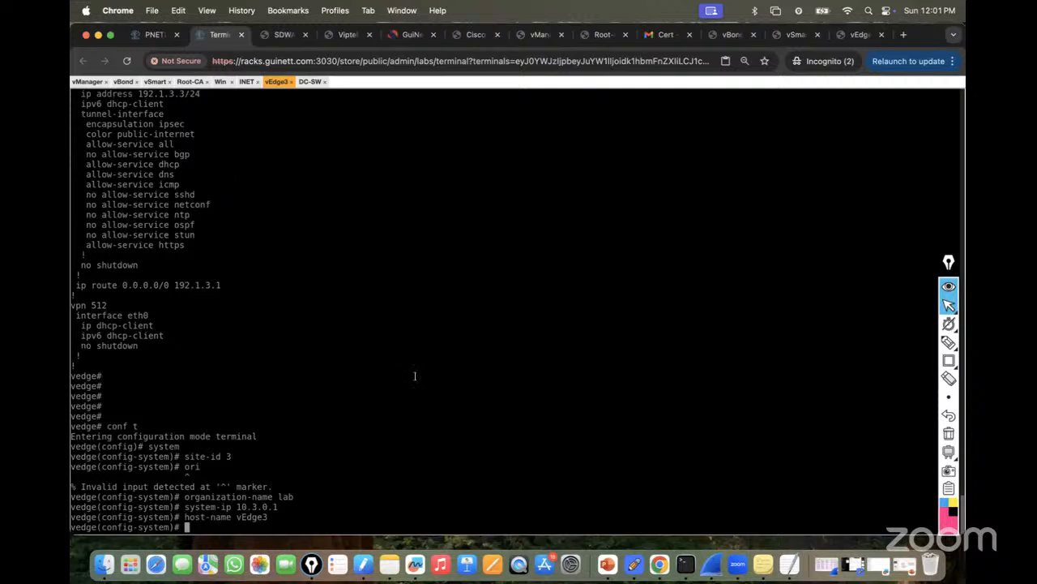
Set vbond 123.10.10.11, commit the configuration, and leave configuration mode.
{"action": "type", "text": "vbond 123.10.10.11"}
{"action": "left_click", "coordinate": [151, 37]}
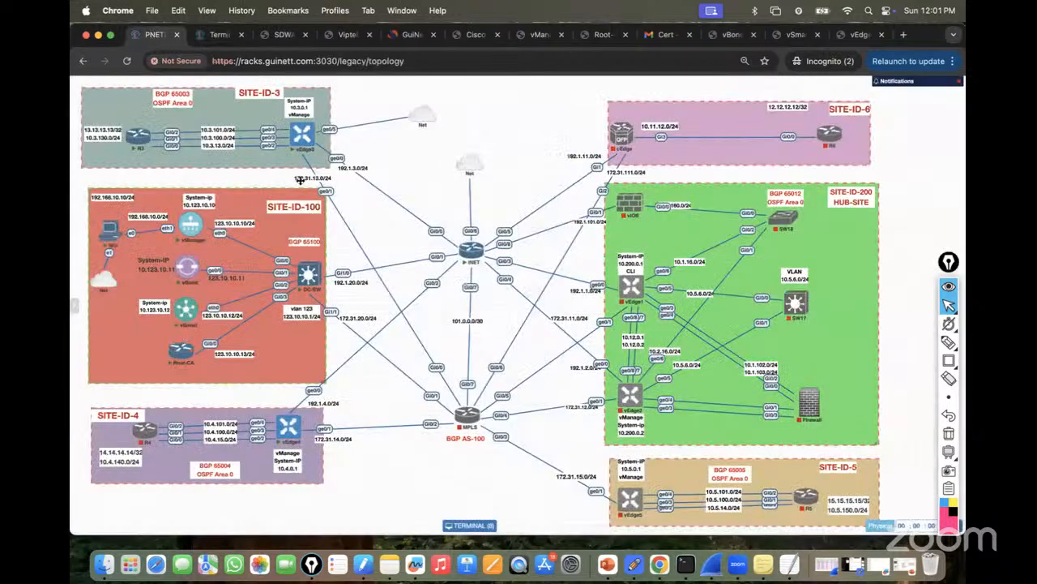
{"action": "left_click", "coordinate": [219, 35]}
{"action": "key", "text": "Return"}
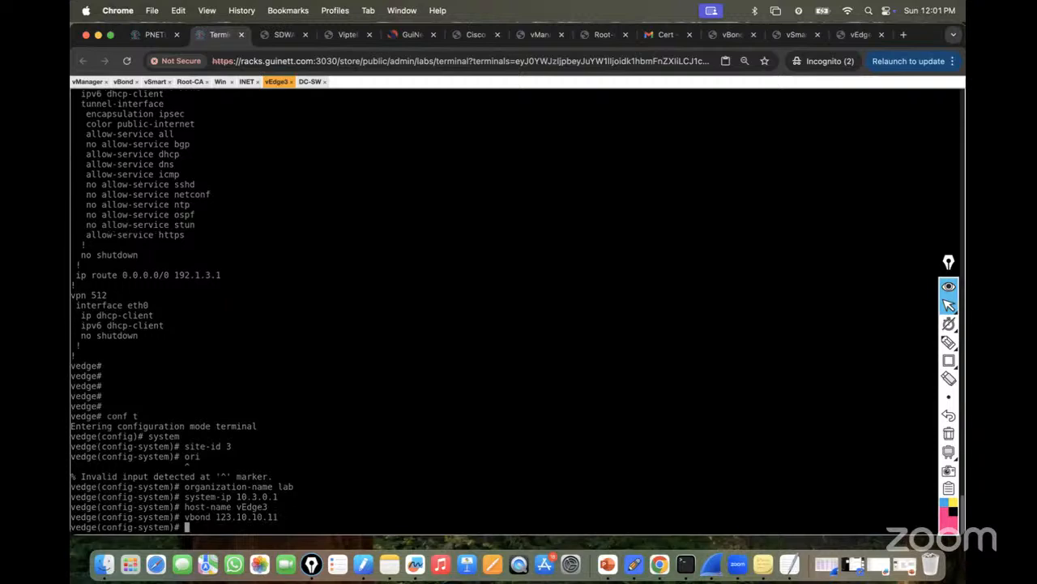
{"action": "type", "text": "commit"}
{"action": "key", "text": "Return"}
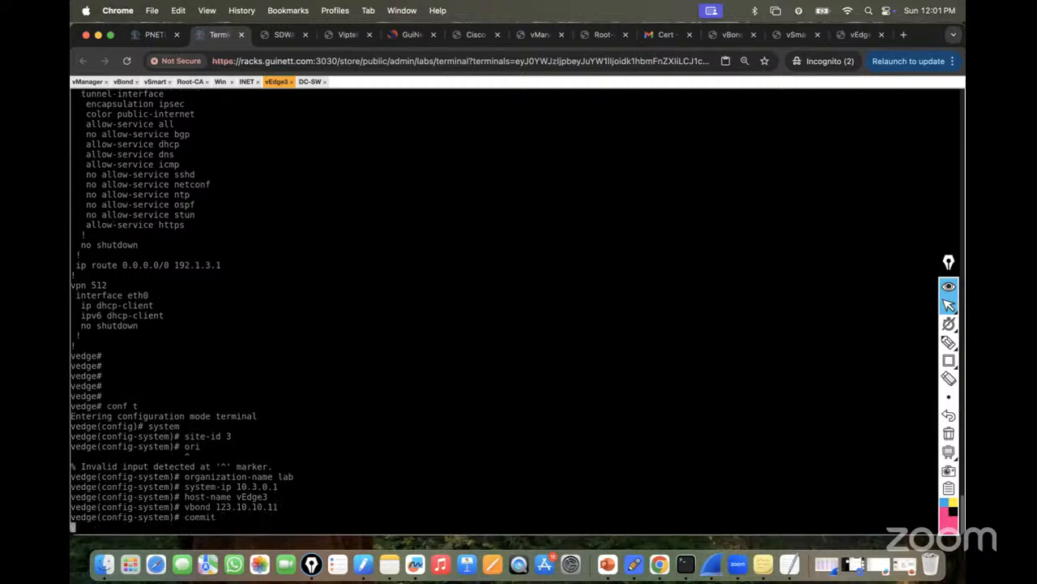
{"action": "key", "text": "ctrl+z"}
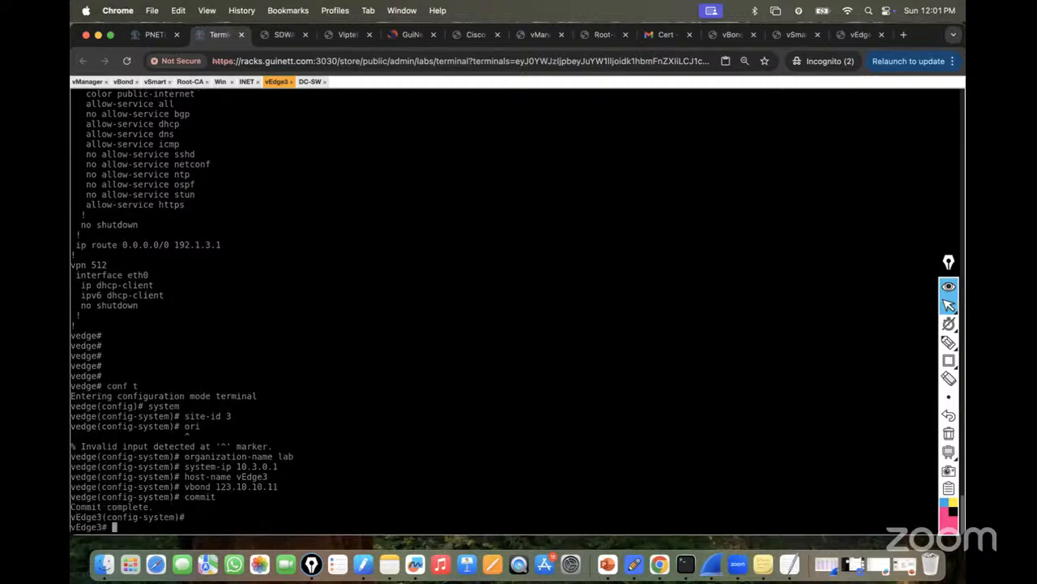
{"action": "key", "text": "Return"}
{"action": "key", "text": "Return"}
{"action": "key", "text": "Return"}
{"action": "key", "text": "Return"}
{"action": "key", "text": "Return"}
{"action": "key", "text": "Return"}
{"action": "key", "text": "Return"}
{"action": "key", "text": "Return"}
{"action": "key", "text": "Return"}
{"action": "key", "text": "Return"}
{"action": "key", "text": "Return"}
{"action": "key", "text": "Return"}
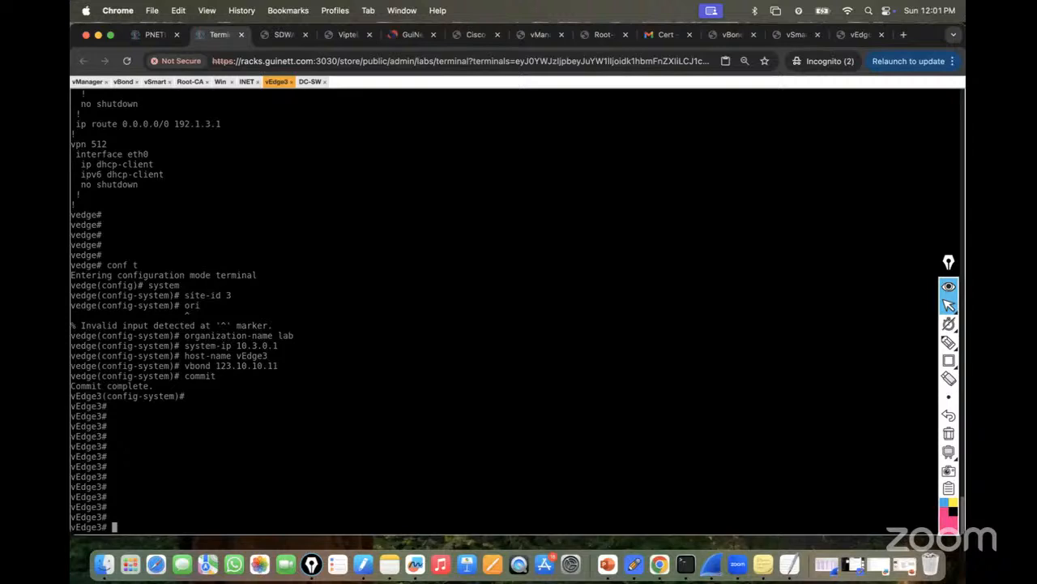
Verify in vManage that vEdge3 (system IP 10.3.0.1, site 3) is reachable and listed among WAN Edge devices.
{"action": "left_click", "coordinate": [221, 82]}
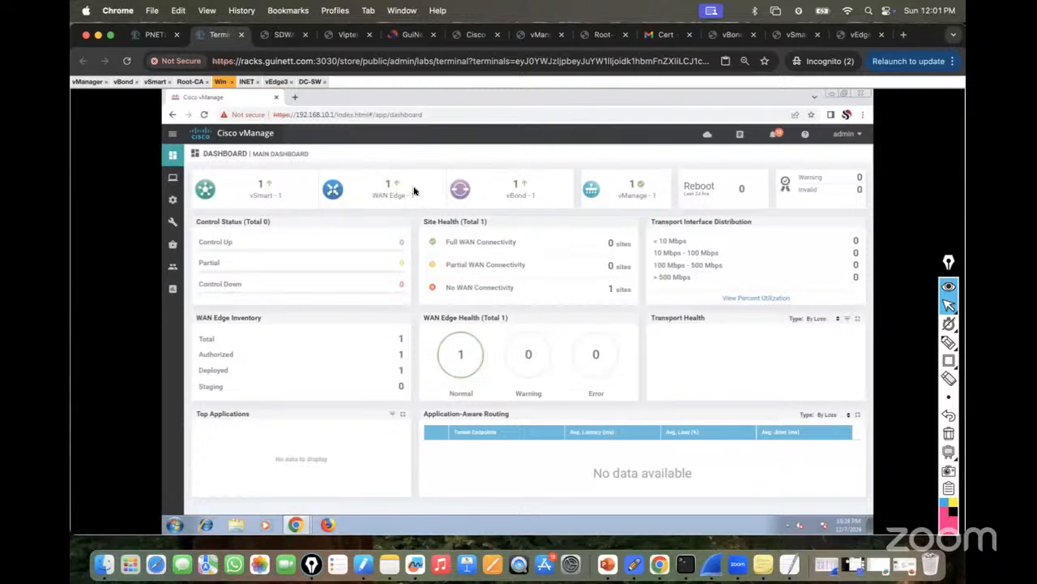
{"action": "left_click", "coordinate": [388, 185]}
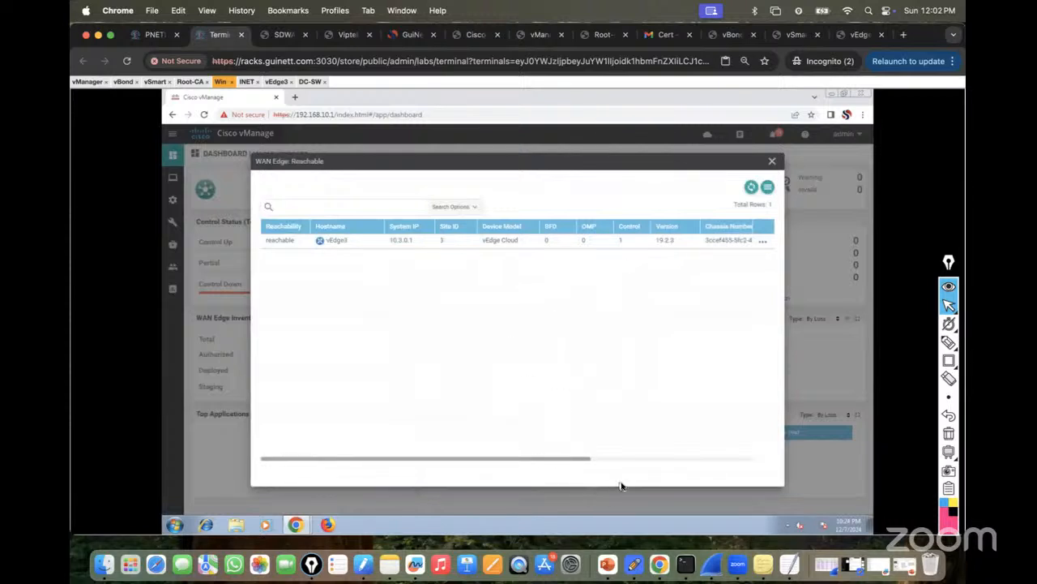
{"action": "left_click", "coordinate": [772, 165]}
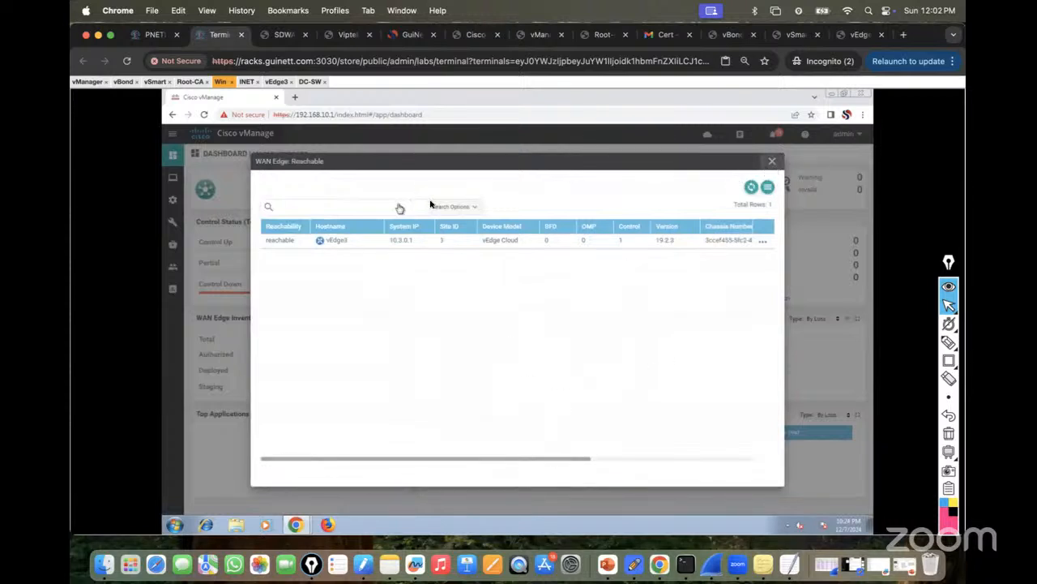
{"action": "mouse_move", "coordinate": [172, 199]}
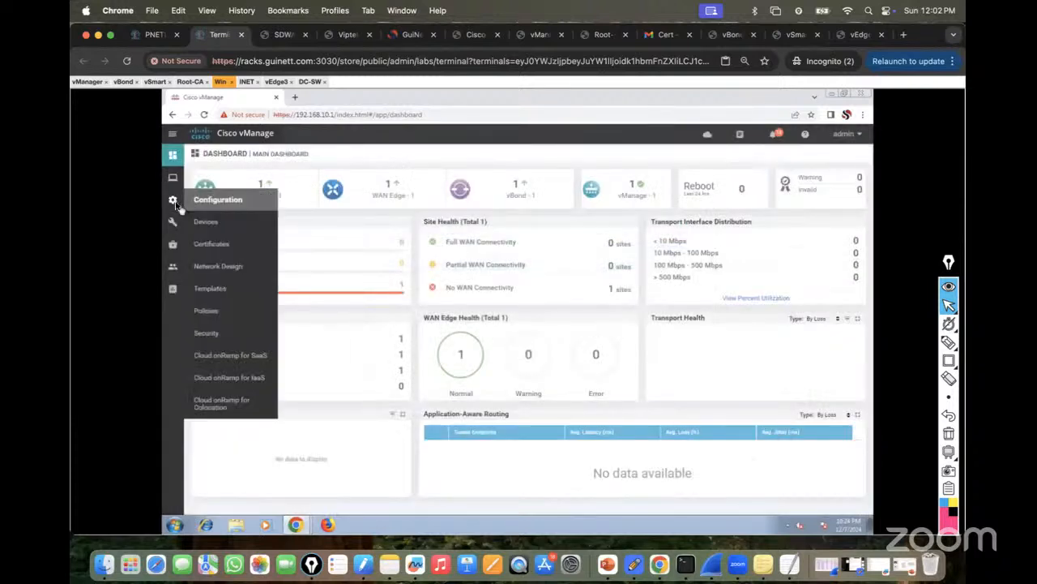
{"action": "left_click", "coordinate": [221, 229]}
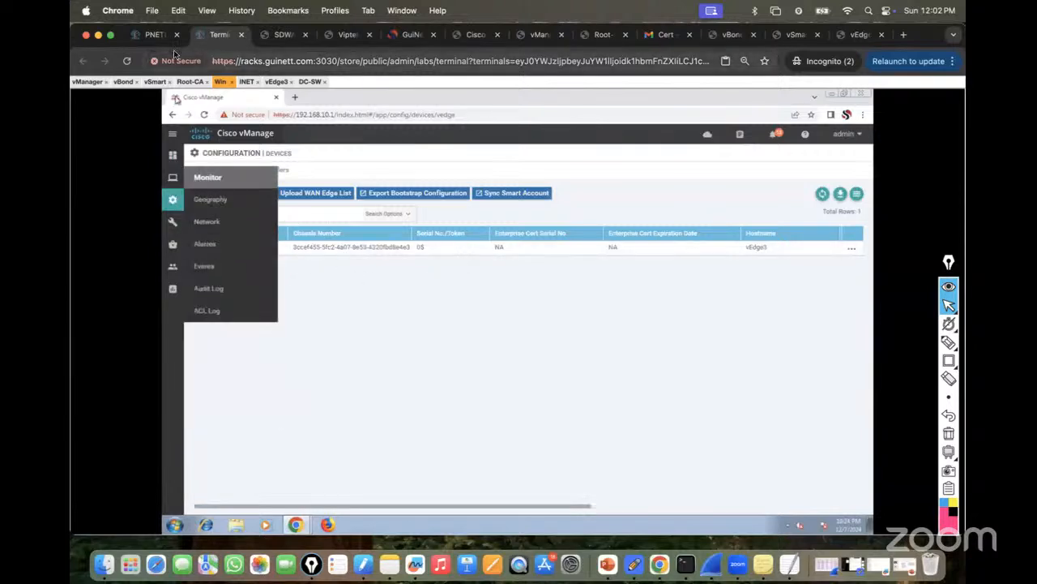
{"action": "left_click", "coordinate": [154, 33]}
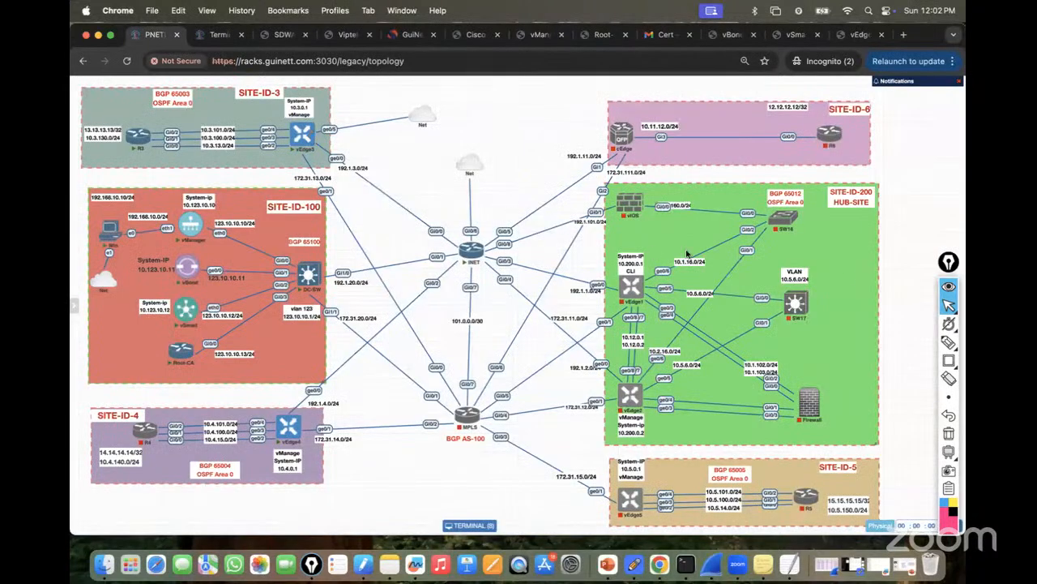
Sketch vEdge3's paths to vManage, vBond and vSmart on the topology, then return to the web terminal.
{"action": "left_click", "coordinate": [948, 341]}
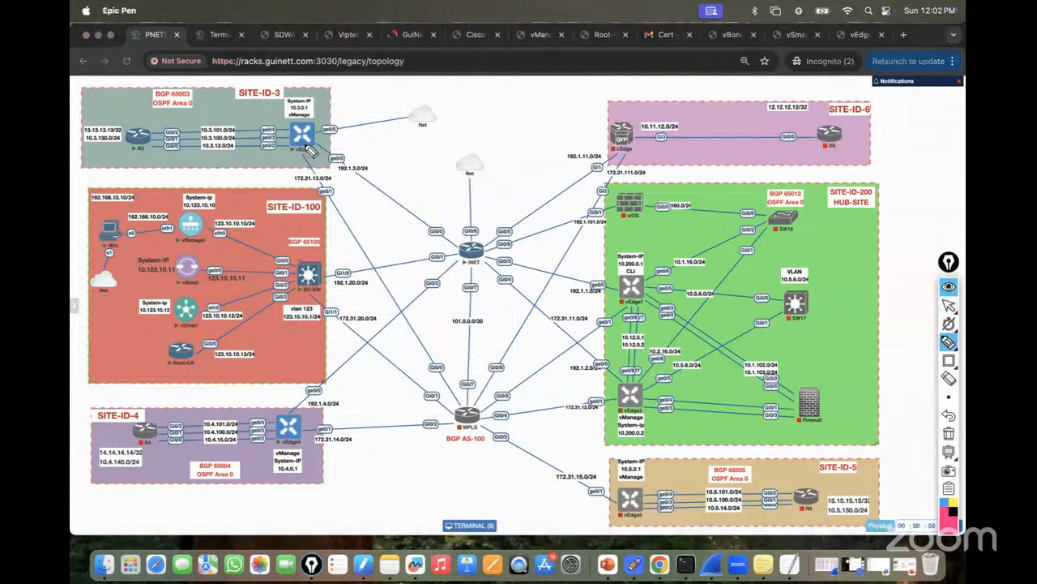
{"action": "mouse_move", "coordinate": [306, 151]}
{"action": "left_mouse_down"}
{"action": "mouse_move", "coordinate": [284, 183]}
{"action": "mouse_move", "coordinate": [197, 227]}
{"action": "left_mouse_up"}
{"action": "mouse_move", "coordinate": [234, 193]}
{"action": "left_mouse_down"}
{"action": "mouse_move", "coordinate": [312, 165]}
{"action": "mouse_move", "coordinate": [210, 270]}
{"action": "left_mouse_up"}
{"action": "mouse_move", "coordinate": [310, 145]}
{"action": "left_mouse_down"}
{"action": "mouse_move", "coordinate": [319, 165]}
{"action": "mouse_move", "coordinate": [207, 313]}
{"action": "left_mouse_up"}
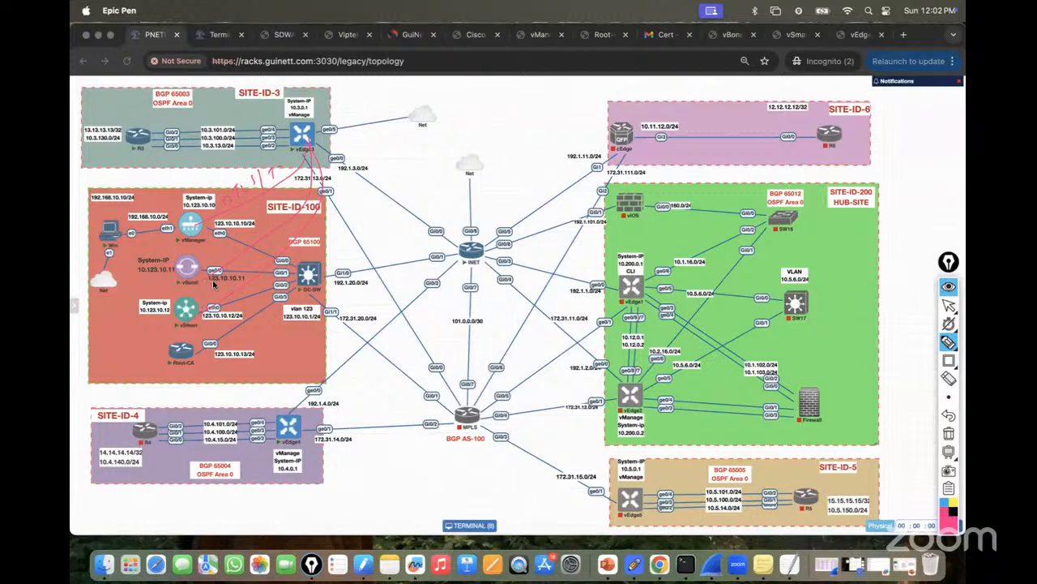
{"action": "mouse_move", "coordinate": [316, 141]}
{"action": "left_mouse_down"}
{"action": "mouse_move", "coordinate": [333, 168]}
{"action": "mouse_move", "coordinate": [238, 316]}
{"action": "left_mouse_up"}
{"action": "left_click_drag", "start_coordinate": [350, 258], "coordinate": [381, 244]}
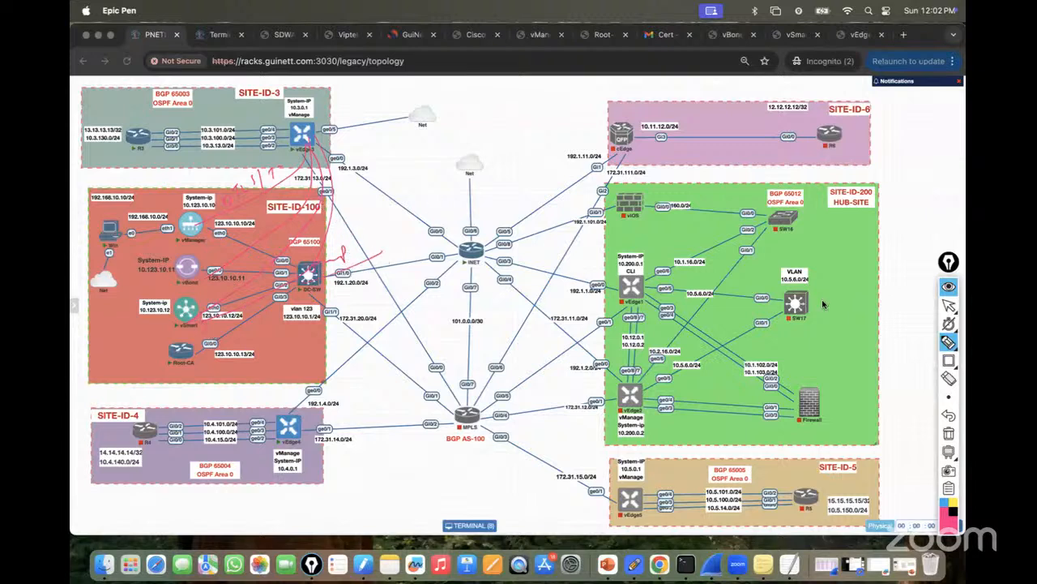
{"action": "left_click", "coordinate": [948, 304]}
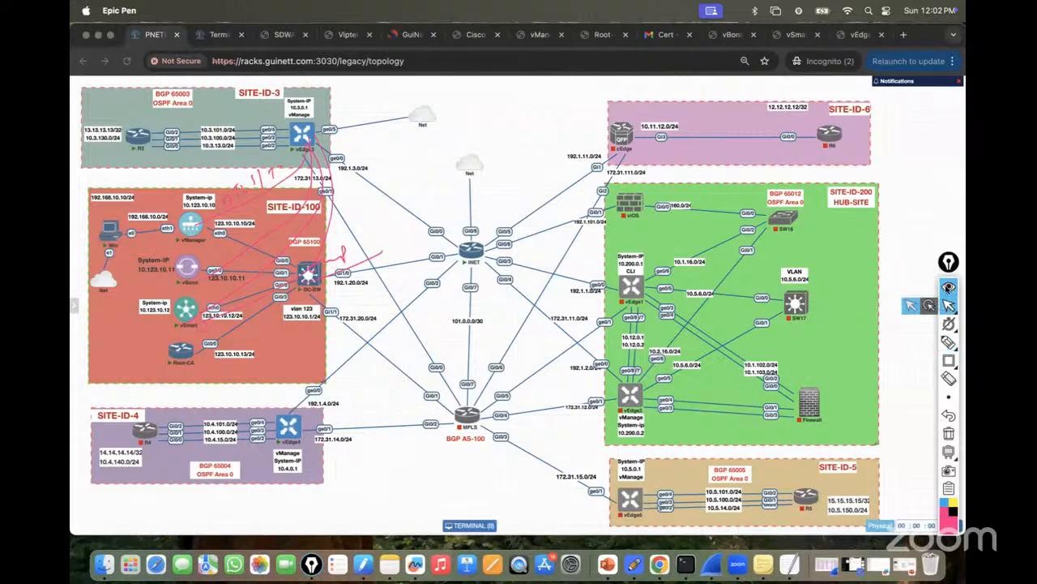
{"action": "left_click", "coordinate": [217, 34]}
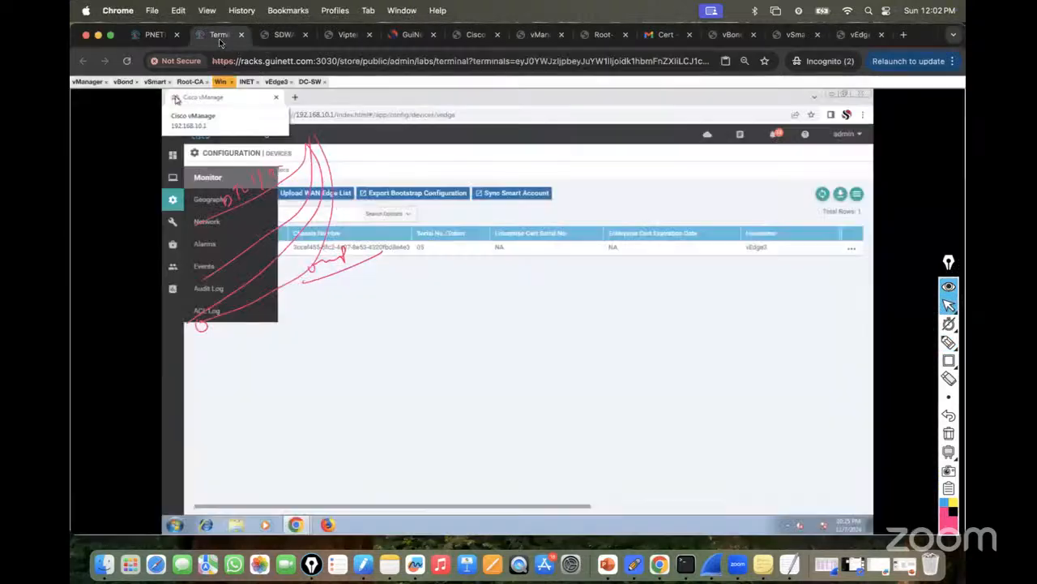
On vEdge3, run 'show control connections' (vBond and vManage up) and 'show omp peers' (no peers).
{"action": "left_click", "coordinate": [276, 82]}
{"action": "left_click", "coordinate": [948, 434]}
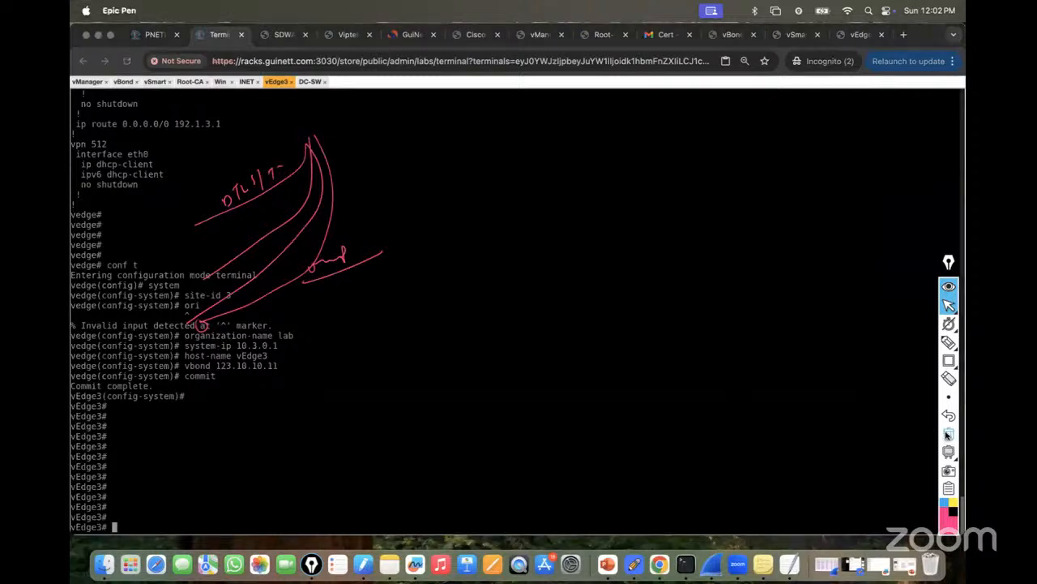
{"action": "left_click", "coordinate": [412, 465]}
{"action": "type", "text": "show control connections"}
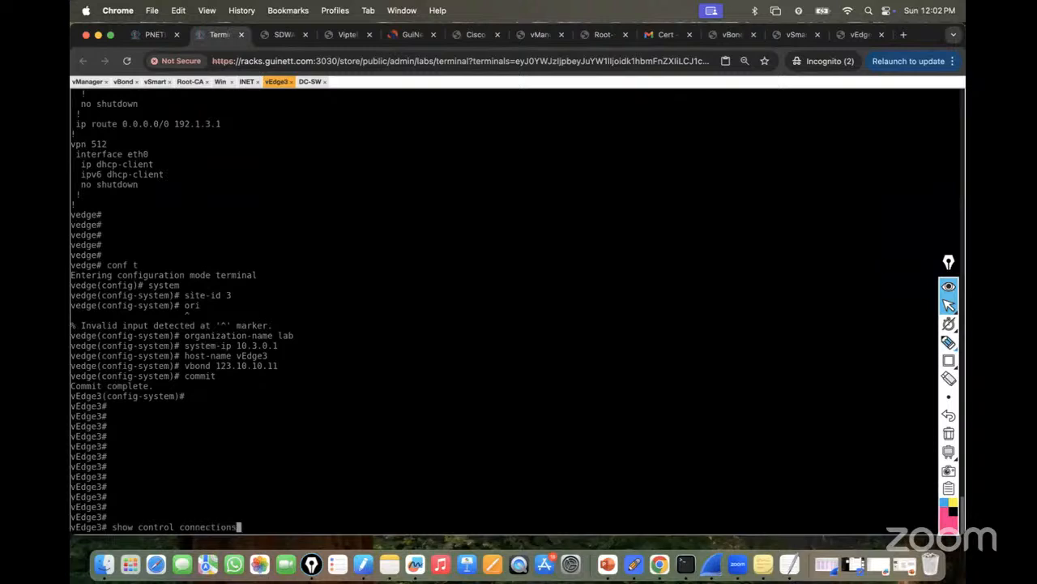
{"action": "key", "text": "Return"}
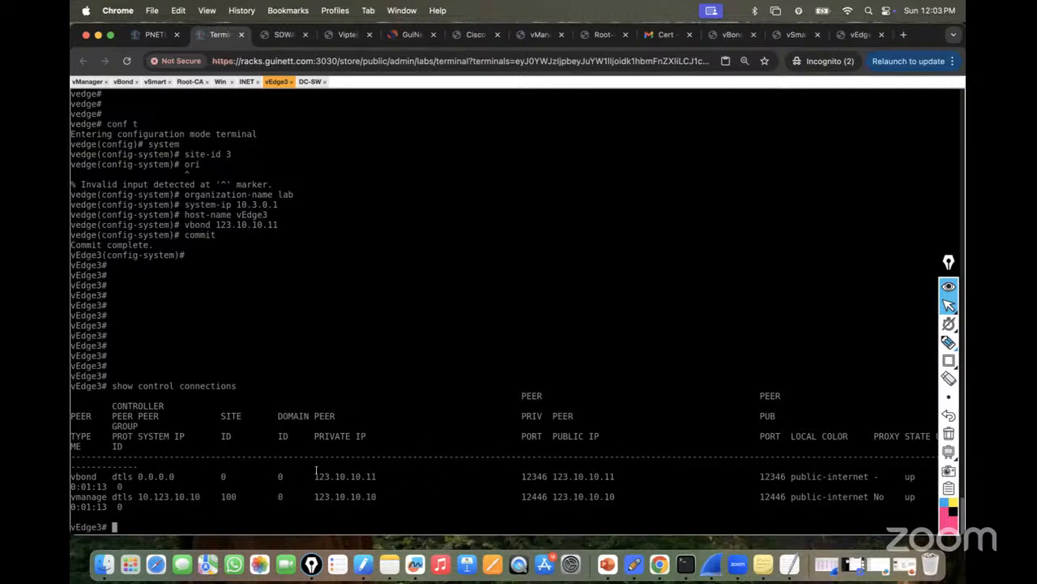
{"action": "type", "text": "show omp peers"}
{"action": "key", "text": "Return"}
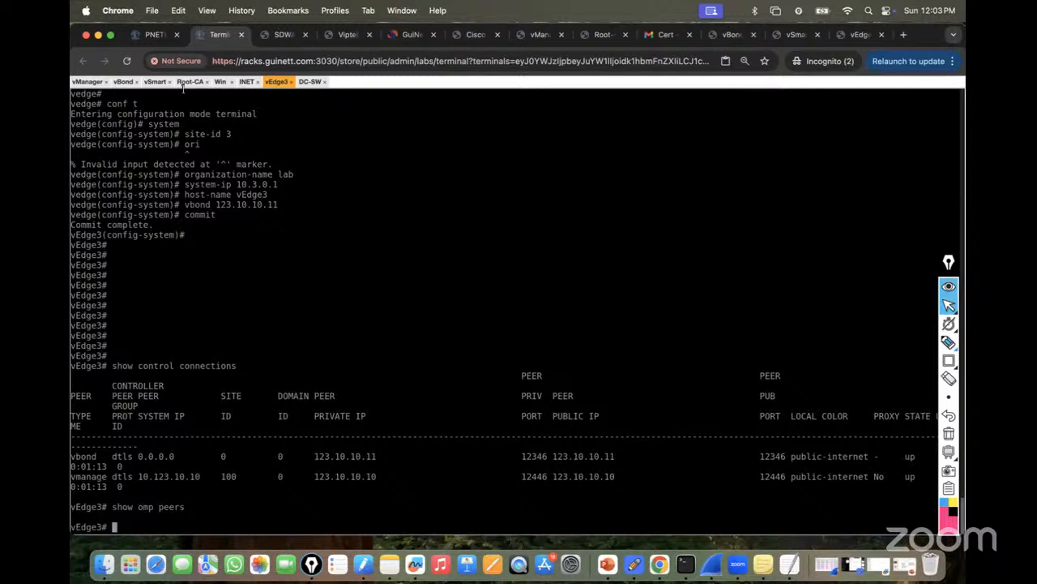
{"action": "left_click", "coordinate": [857, 36]}
{"action": "scroll", "coordinate": [683, 273], "scroll_direction": "down", "scroll_amount": 20}
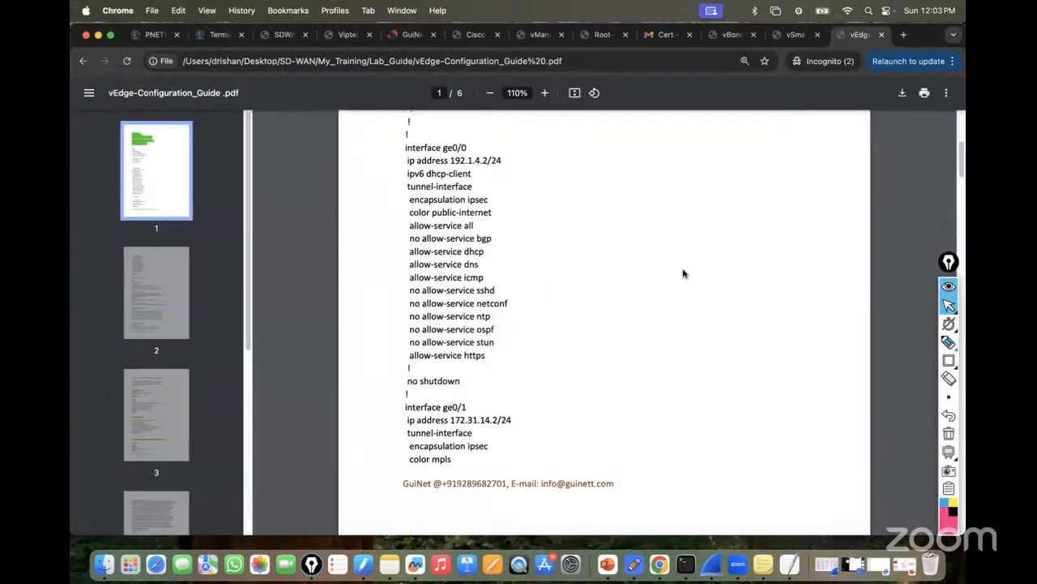
{"action": "scroll", "coordinate": [683, 274], "scroll_direction": "down", "scroll_amount": 20}
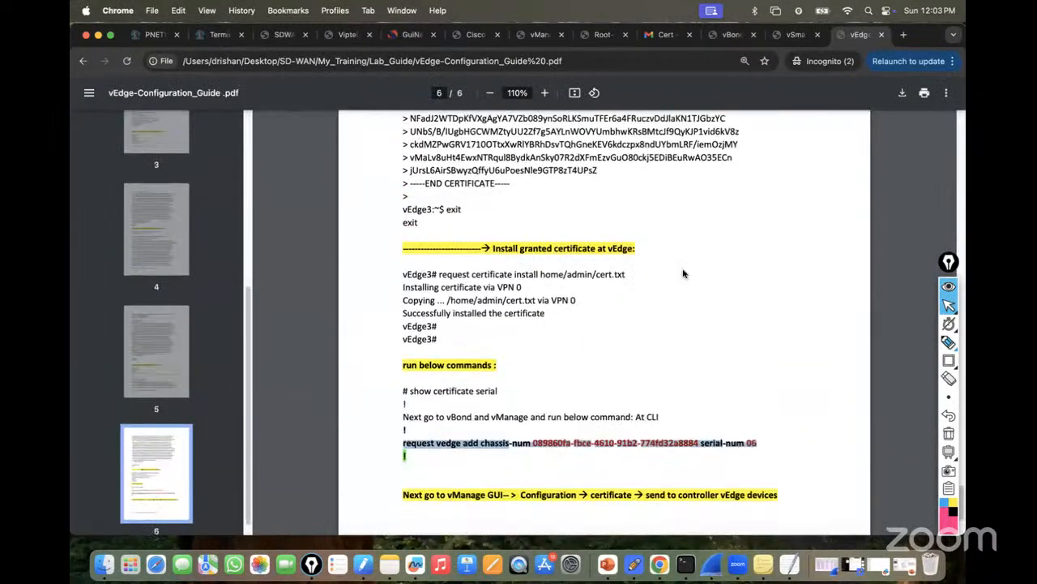
{"action": "left_click_drag", "start_coordinate": [404, 371], "coordinate": [786, 364]}
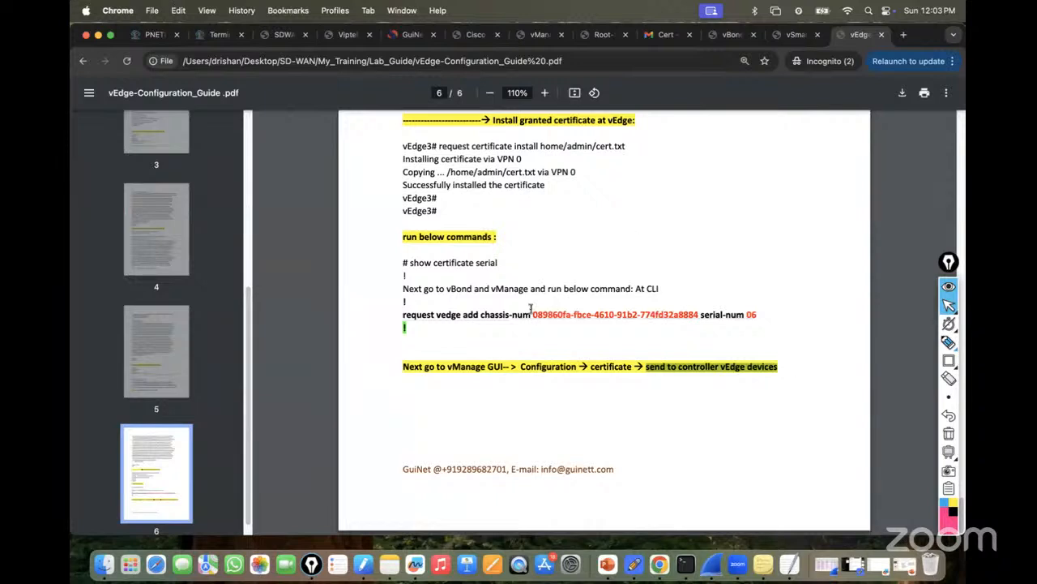
{"action": "left_click", "coordinate": [218, 34]}
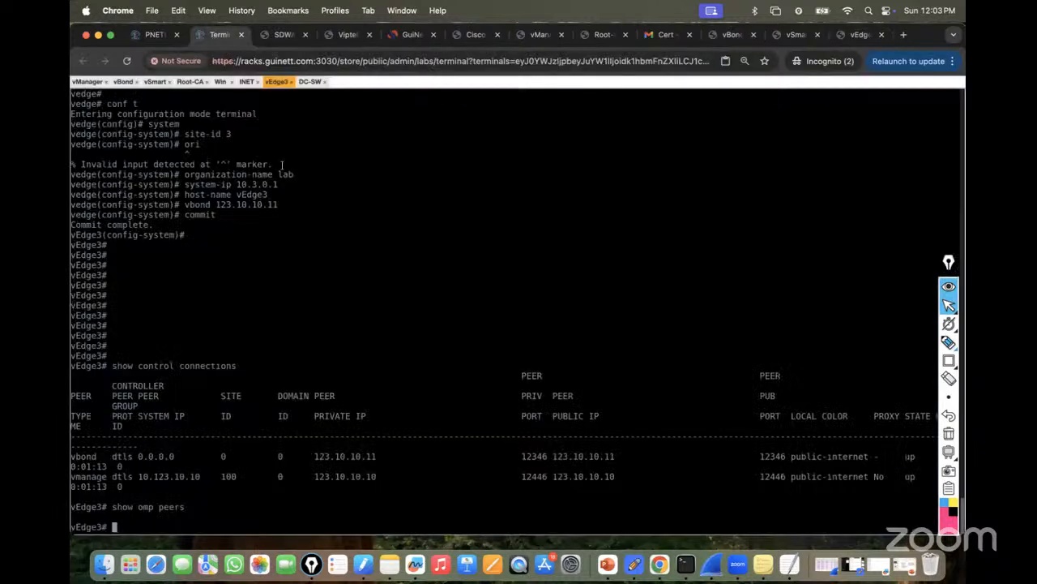
From vManage's WAN Edge certificates list, send the serial list to controllers and confirm all 3 tasks succeeded.
{"action": "left_click", "coordinate": [220, 82]}
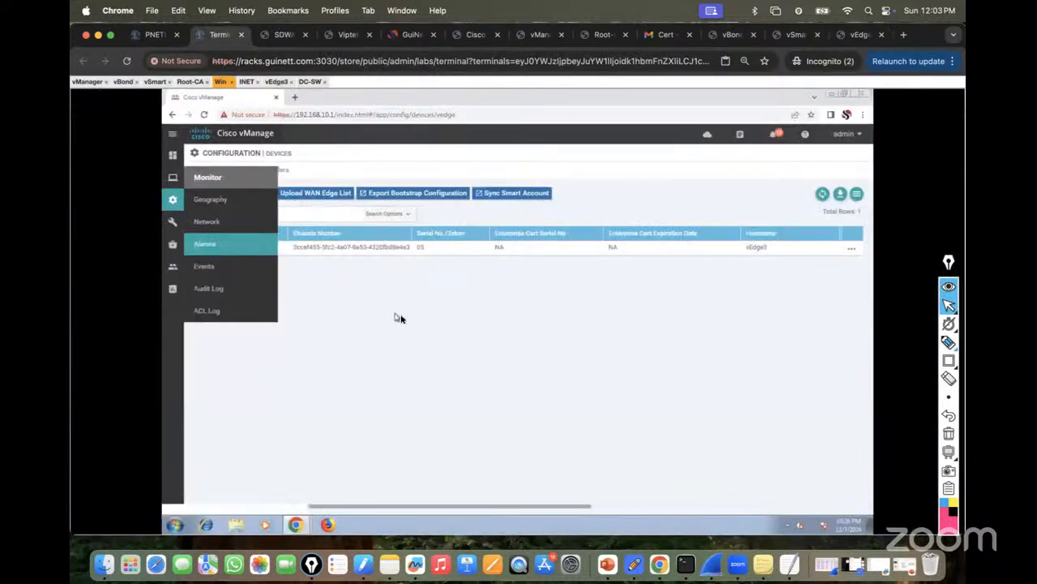
{"action": "mouse_move", "coordinate": [170, 202]}
{"action": "left_click", "coordinate": [217, 224]}
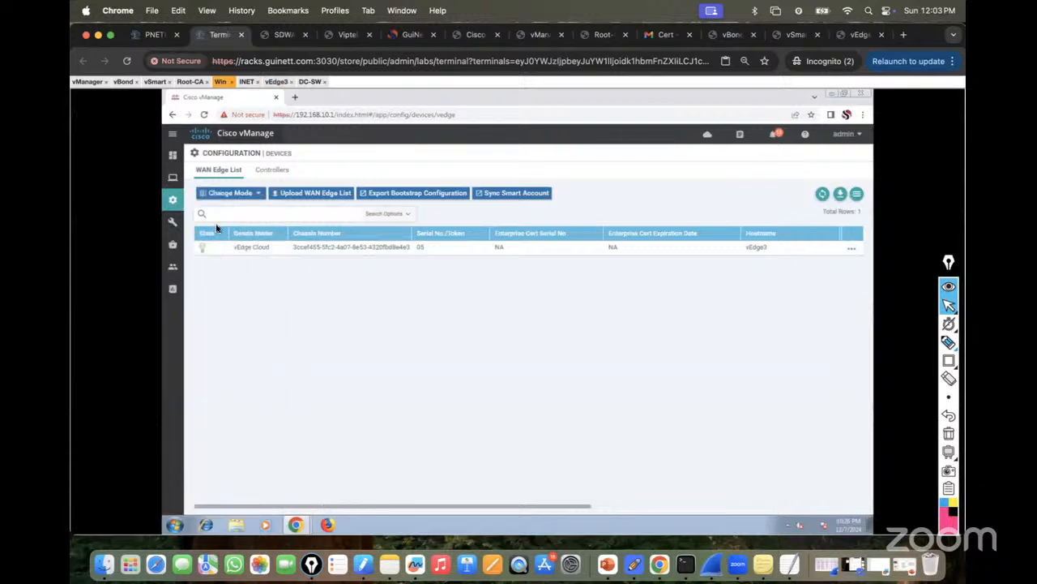
{"action": "mouse_move", "coordinate": [172, 199]}
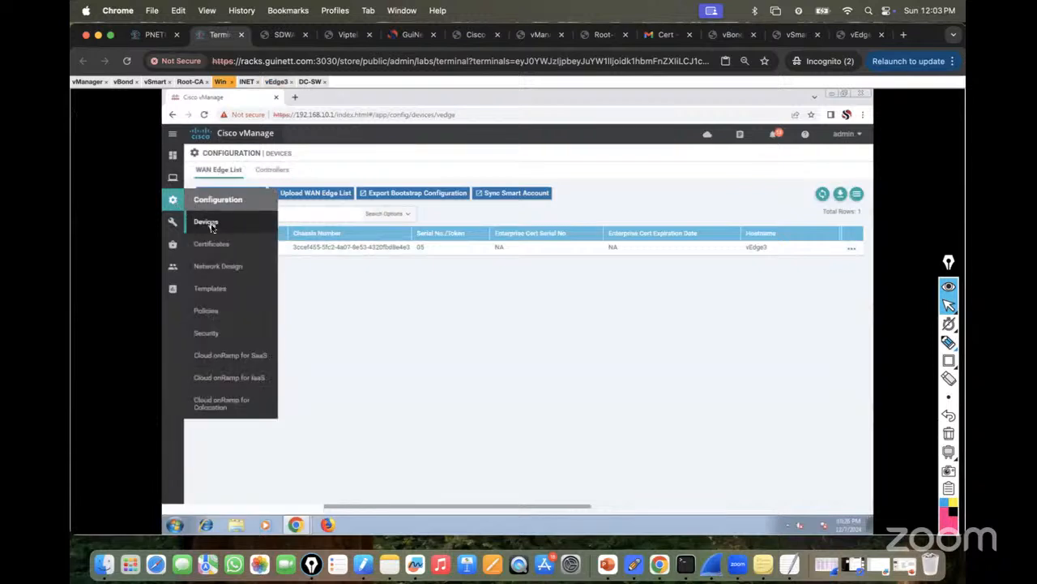
{"action": "left_click", "coordinate": [217, 243]}
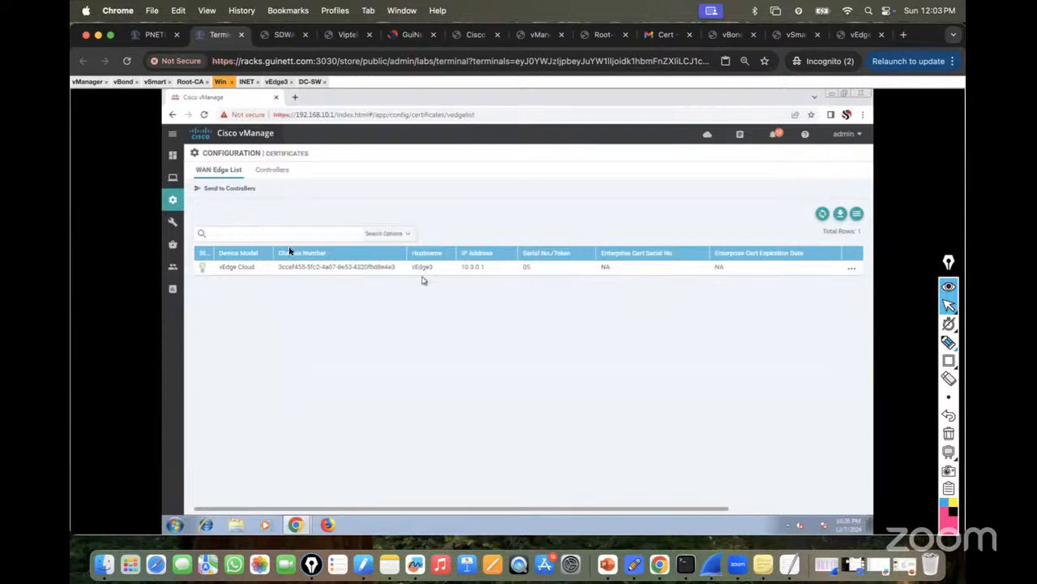
{"action": "left_click", "coordinate": [200, 191]}
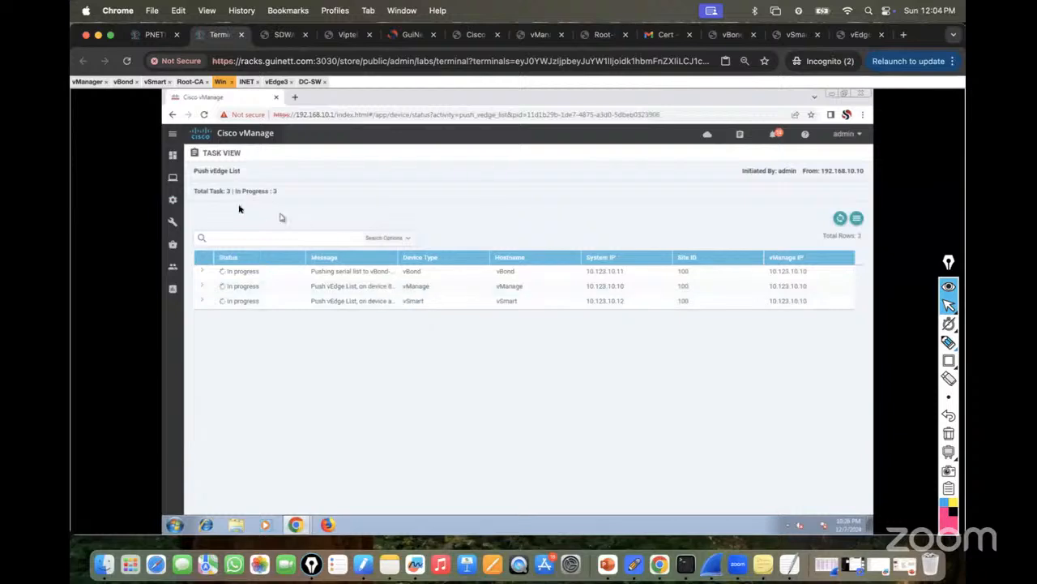
{"action": "left_click", "coordinate": [841, 220]}
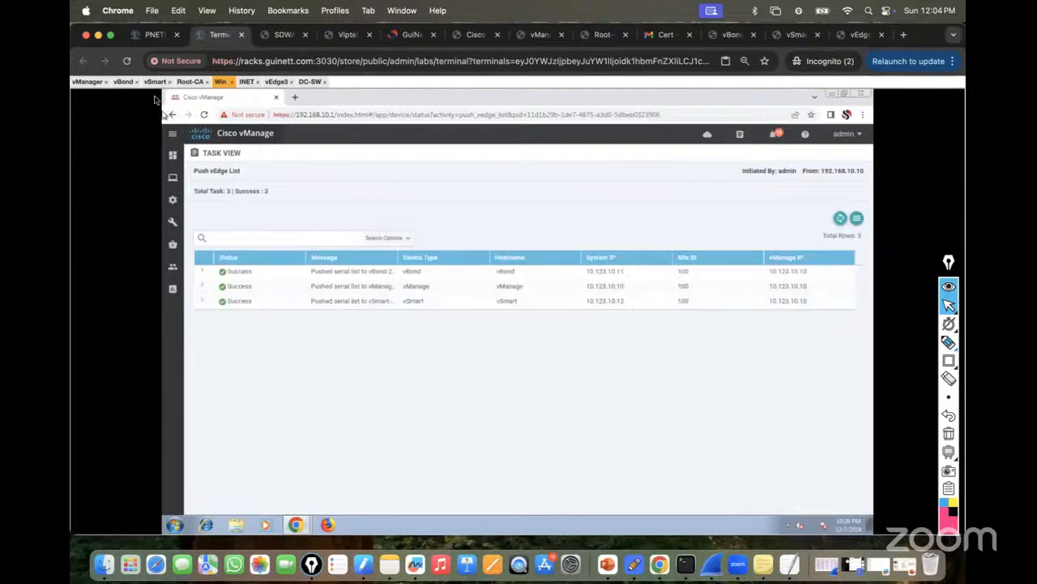
{"action": "left_click", "coordinate": [276, 83]}
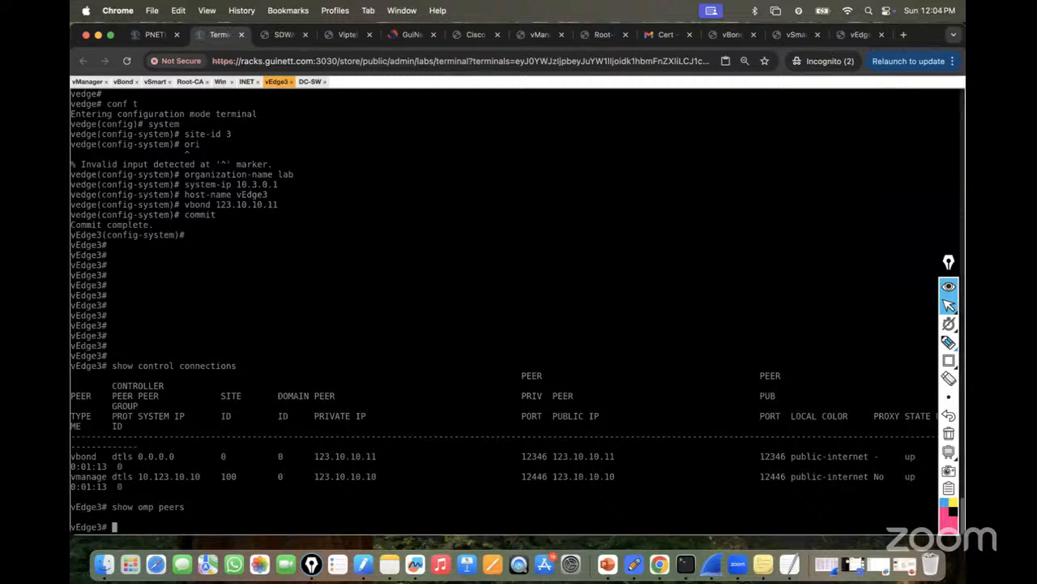
Rerun 'show control connections' on vEdge3 until vSmart 10.123.10.12 appears alongside vBond and vManage.
{"action": "key", "text": "Return"}
{"action": "key", "text": "Return"}
{"action": "key", "text": "Return"}
{"action": "key", "text": "Return"}
{"action": "key", "text": "Up"}
{"action": "key", "text": "Up"}
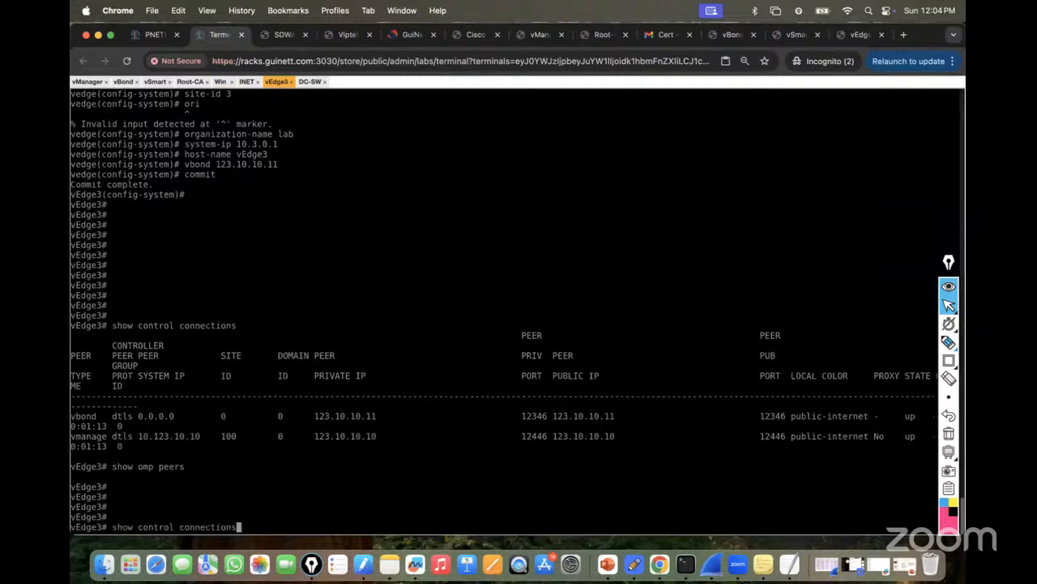
{"action": "key", "text": "Return"}
{"action": "key", "text": "Return"}
{"action": "key", "text": "Return"}
{"action": "key", "text": "Return"}
{"action": "key", "text": "Up"}
{"action": "key", "text": "Return"}
{"action": "key", "text": "Return"}
{"action": "key", "text": "Return"}
{"action": "key", "text": "Return"}
{"action": "key", "text": "Up"}
{"action": "key", "text": "Return"}
{"action": "key", "text": "Return"}
{"action": "key", "text": "Return"}
{"action": "key", "text": "Return"}
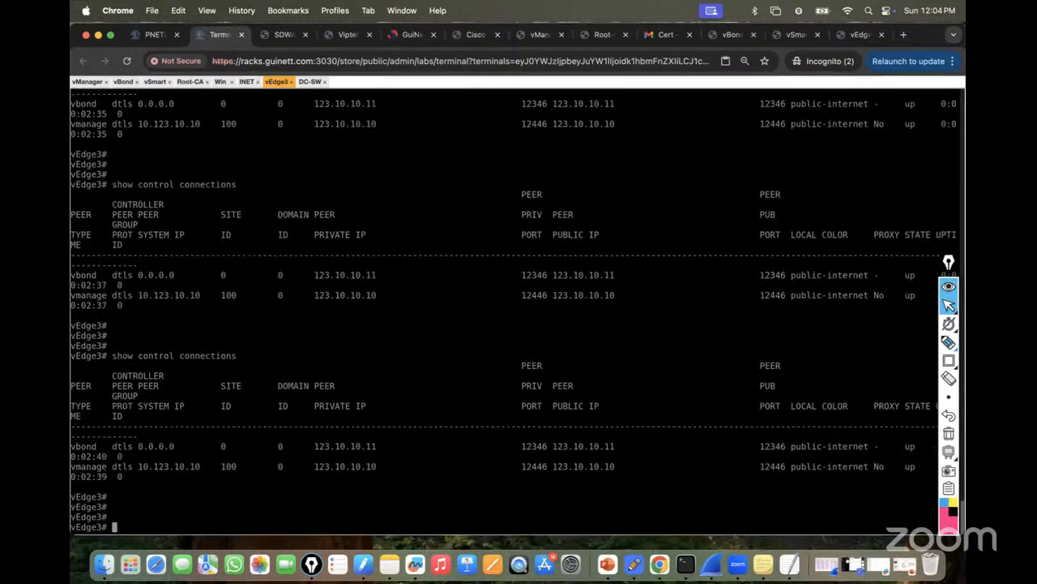
{"action": "key", "text": "Up"}
{"action": "key", "text": "Return"}
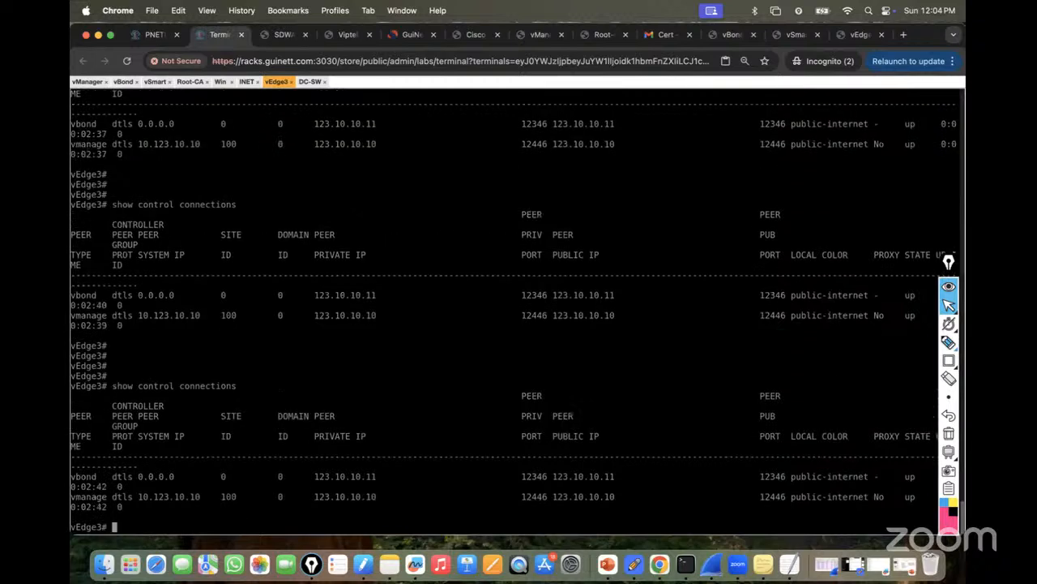
{"action": "key", "text": "Return"}
{"action": "key", "text": "Return"}
{"action": "key", "text": "Return"}
{"action": "key", "text": "Return"}
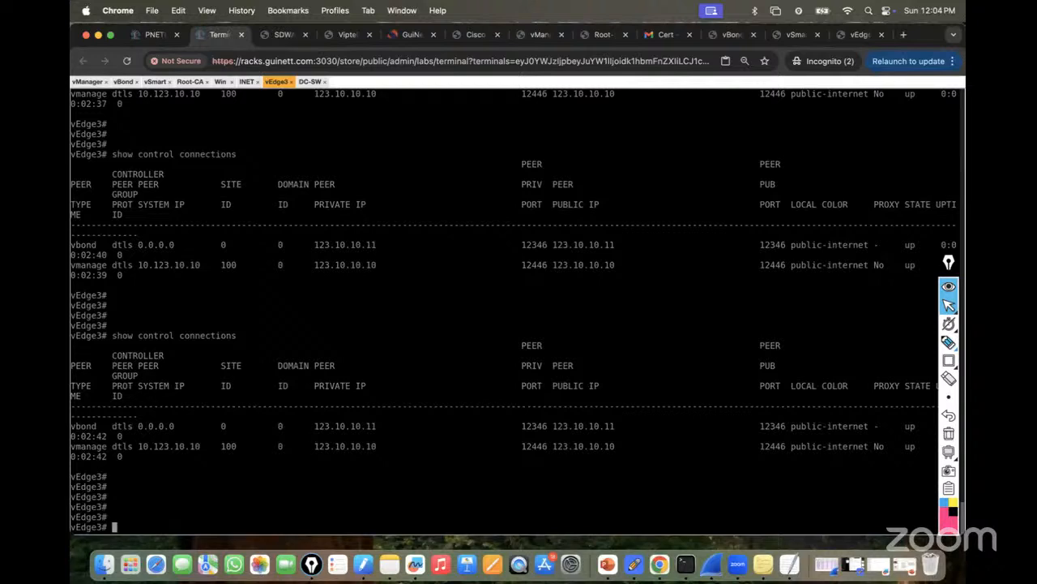
{"action": "key", "text": "Up"}
{"action": "key", "text": "Return"}
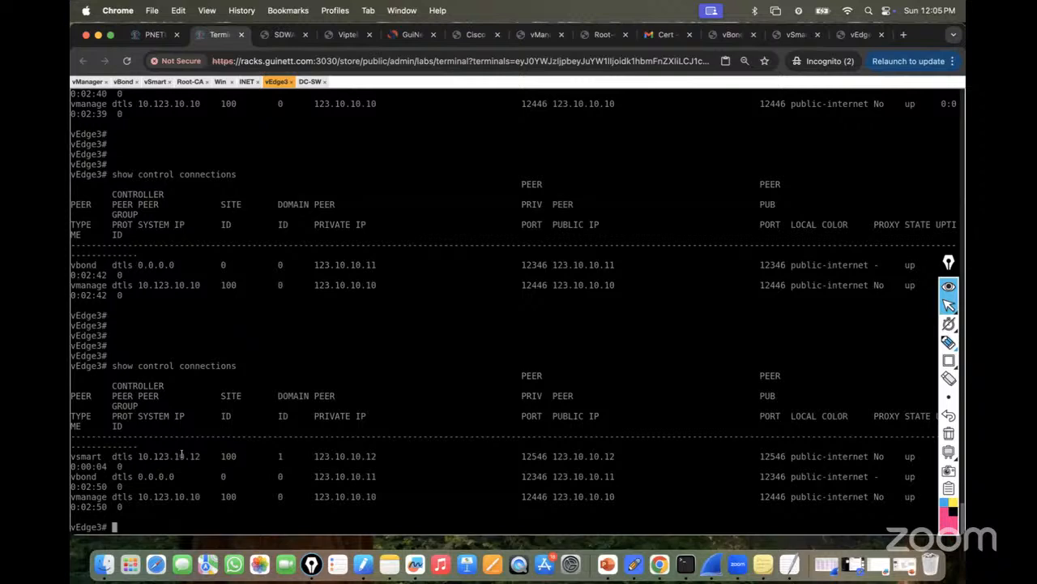
Rerun 'show control connections' on vEdge3 until vSmart, vBond and vManage all show up on public-internet.
{"action": "key", "text": "Return"}
{"action": "key", "text": "Return"}
{"action": "key", "text": "Return"}
{"action": "key", "text": "Return"}
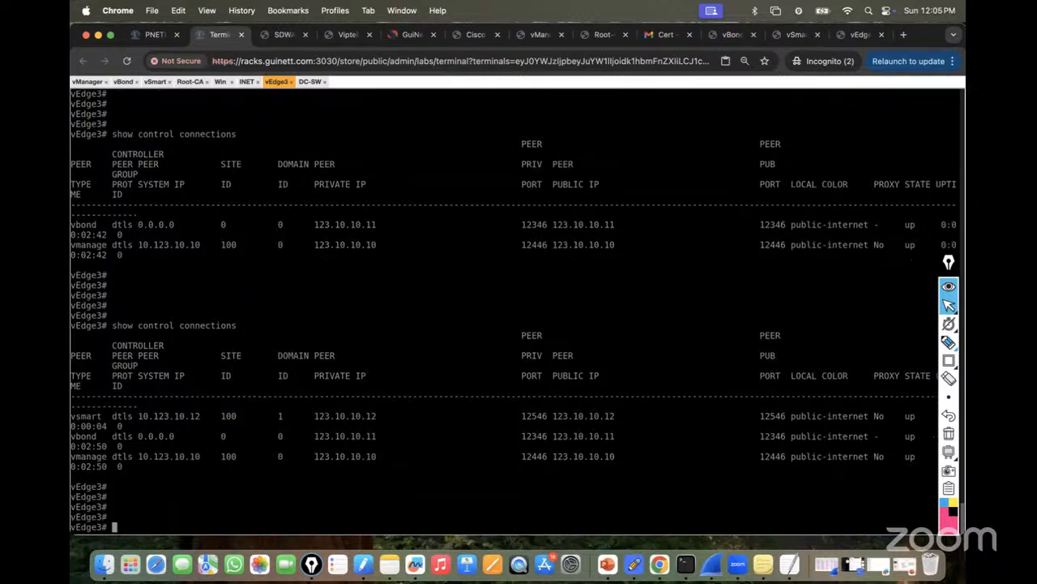
{"action": "key", "text": "Up"}
{"action": "key", "text": "Return"}
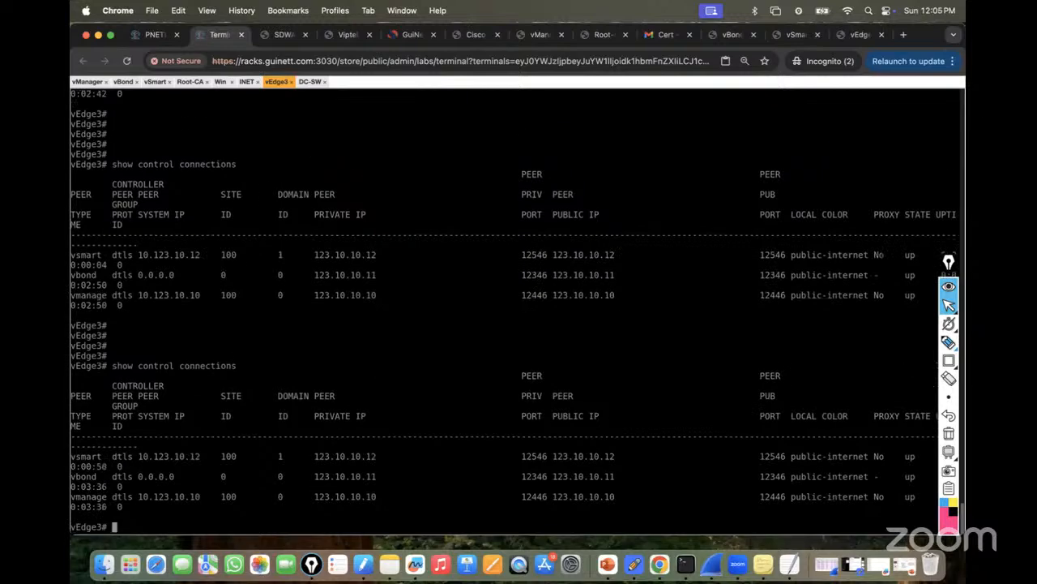
{"action": "key", "text": "Return"}
{"action": "key", "text": "Return"}
{"action": "key", "text": "Return"}
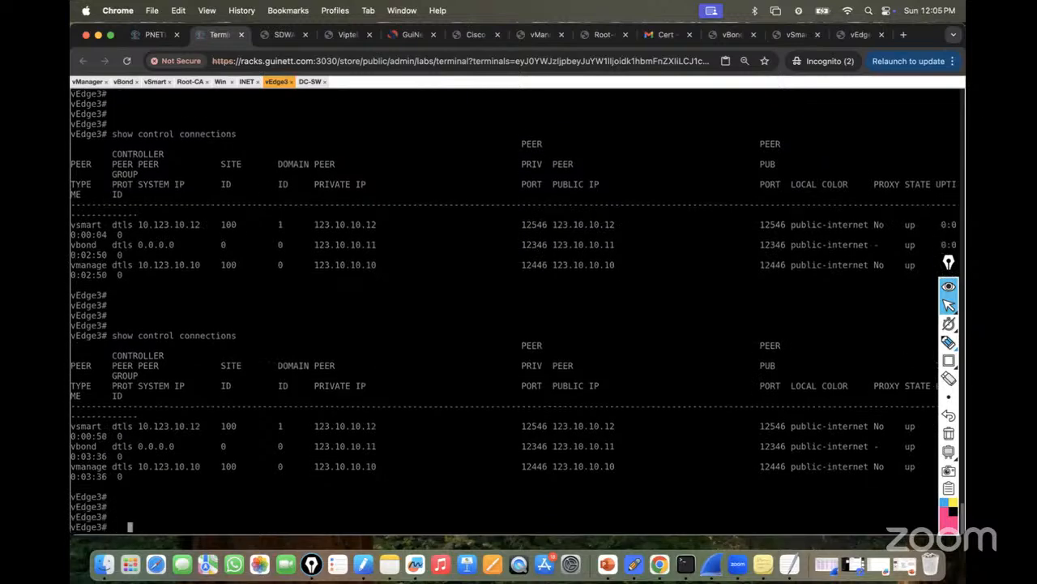
{"action": "key", "text": "Up"}
{"action": "key", "text": "Return"}
{"action": "key", "text": "Return"}
{"action": "key", "text": "Return"}
{"action": "key", "text": "Return"}
{"action": "key", "text": "Up"}
{"action": "key", "text": "Return"}
{"action": "key", "text": "Return"}
{"action": "key", "text": "Return"}
{"action": "key", "text": "Return"}
{"action": "key", "text": "Up"}
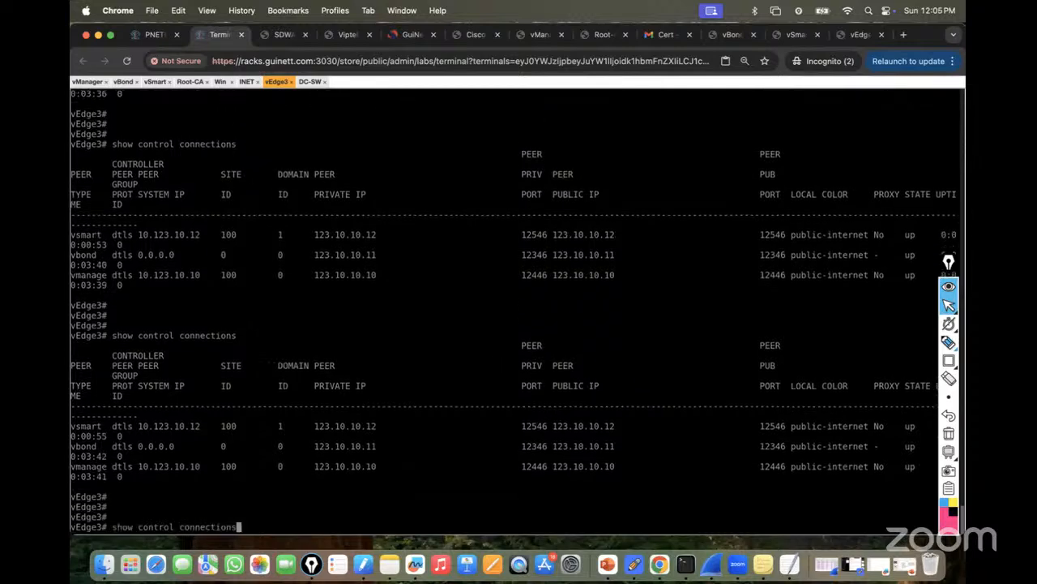
Switch to the vSmart console and exit configuration mode with Ctrl+Z.
{"action": "left_click", "coordinate": [155, 81]}
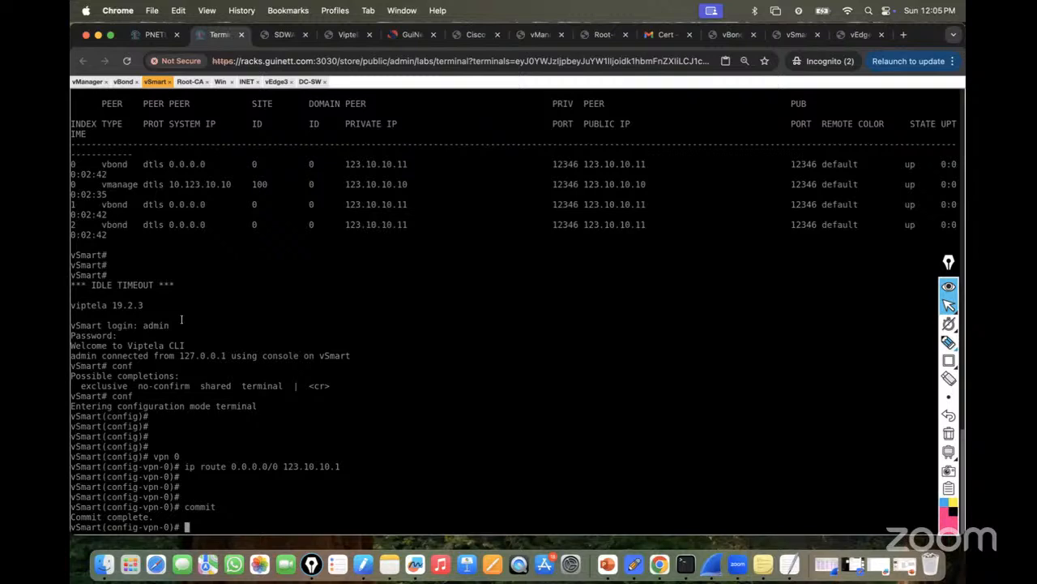
{"action": "key", "text": "ctrl+z"}
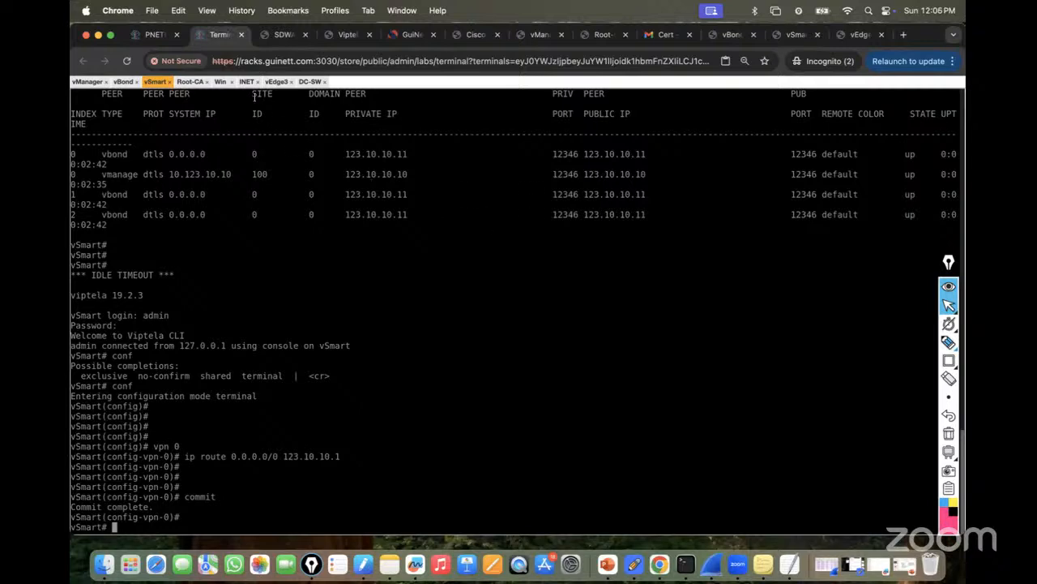
In vManage, check that vEdge3 is in the WAN Edge List, then go to Administration > Settings.
{"action": "left_click", "coordinate": [220, 81]}
{"action": "mouse_move", "coordinate": [175, 204]}
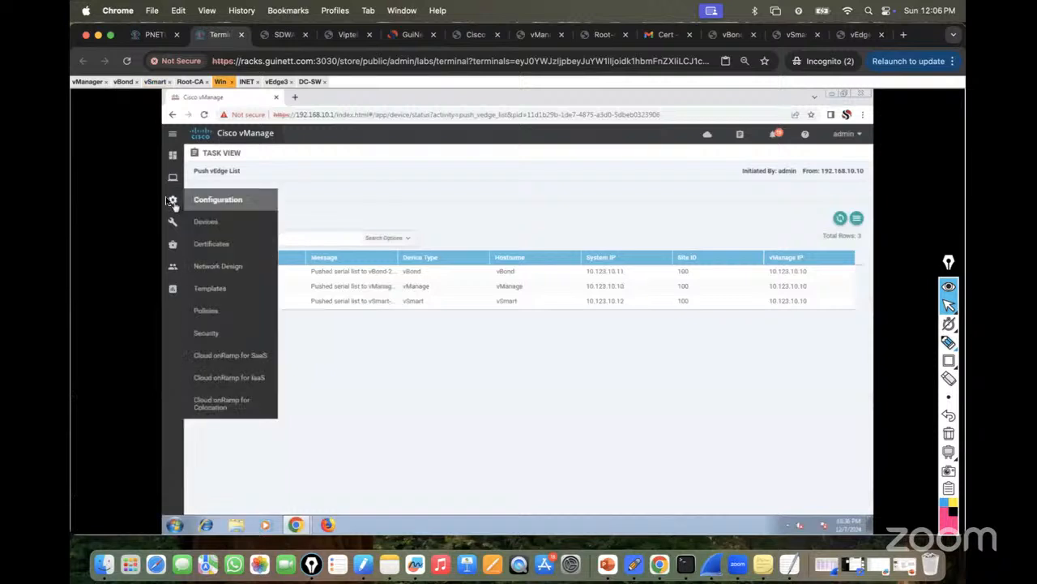
{"action": "left_click", "coordinate": [202, 222]}
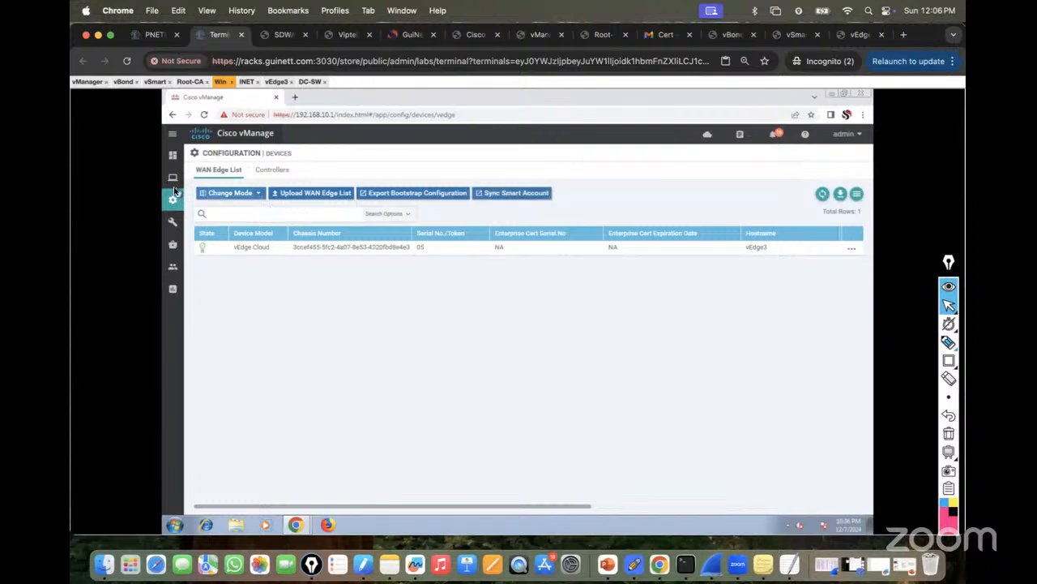
{"action": "mouse_move", "coordinate": [172, 267]}
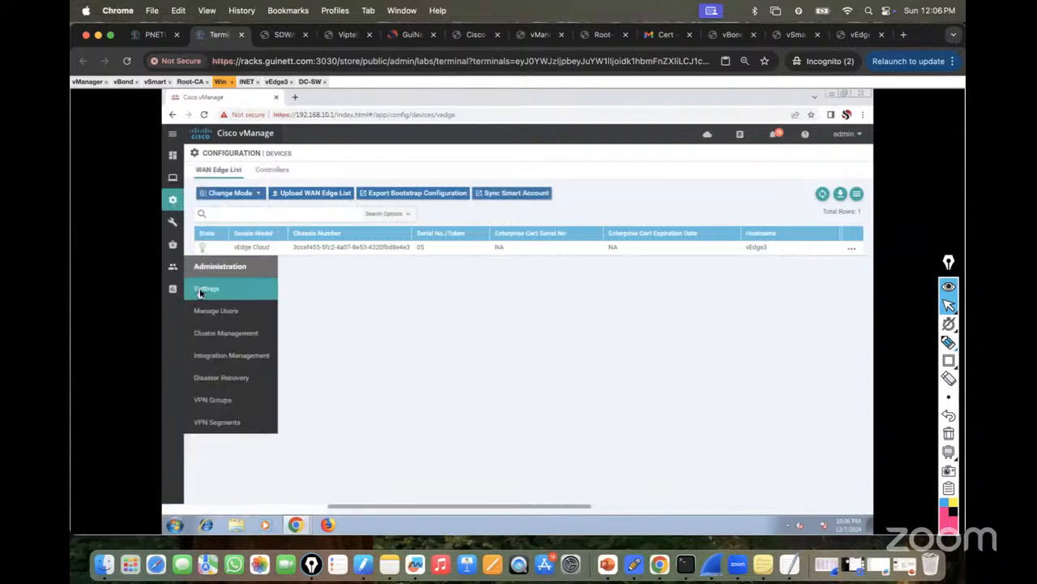
{"action": "left_click", "coordinate": [203, 287]}
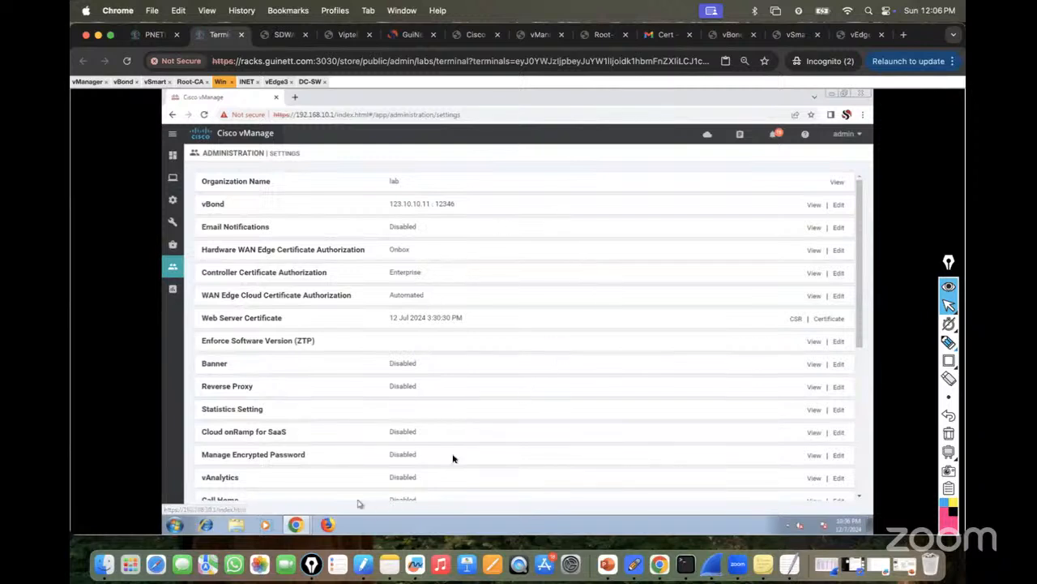
Bring a Finder window to the front and raise it on screen.
{"action": "left_click", "coordinate": [130, 564]}
{"action": "left_click", "coordinate": [102, 564]}
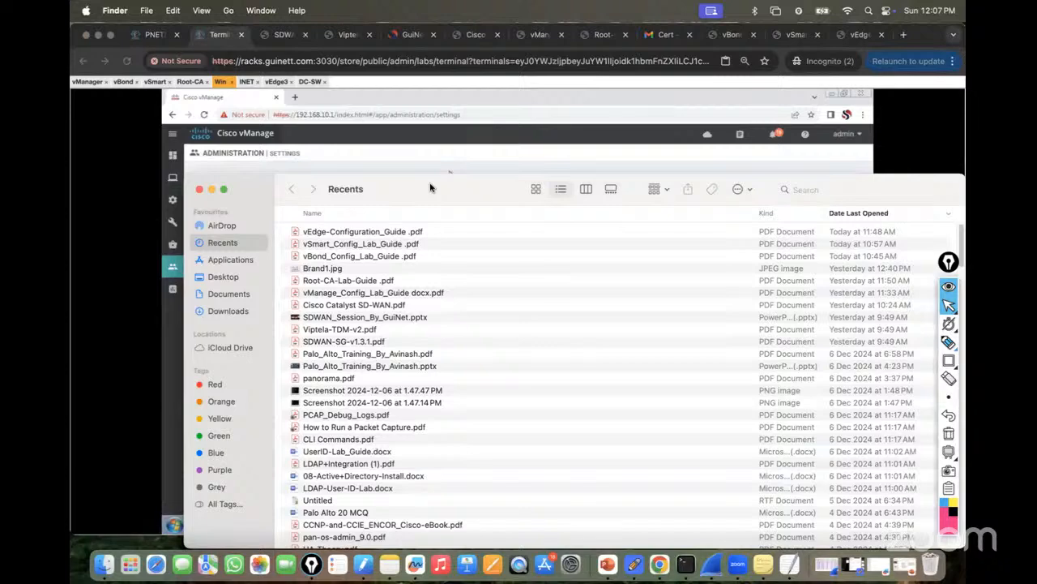
{"action": "left_click", "coordinate": [363, 156]}
{"action": "left_click", "coordinate": [104, 551]}
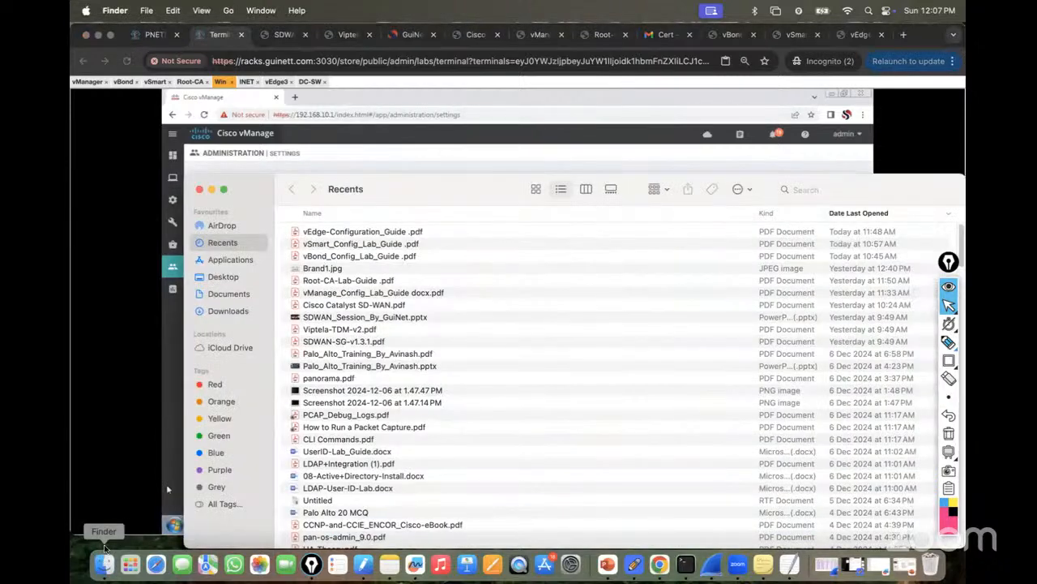
{"action": "left_click_drag", "start_coordinate": [260, 184], "coordinate": [260, 134]}
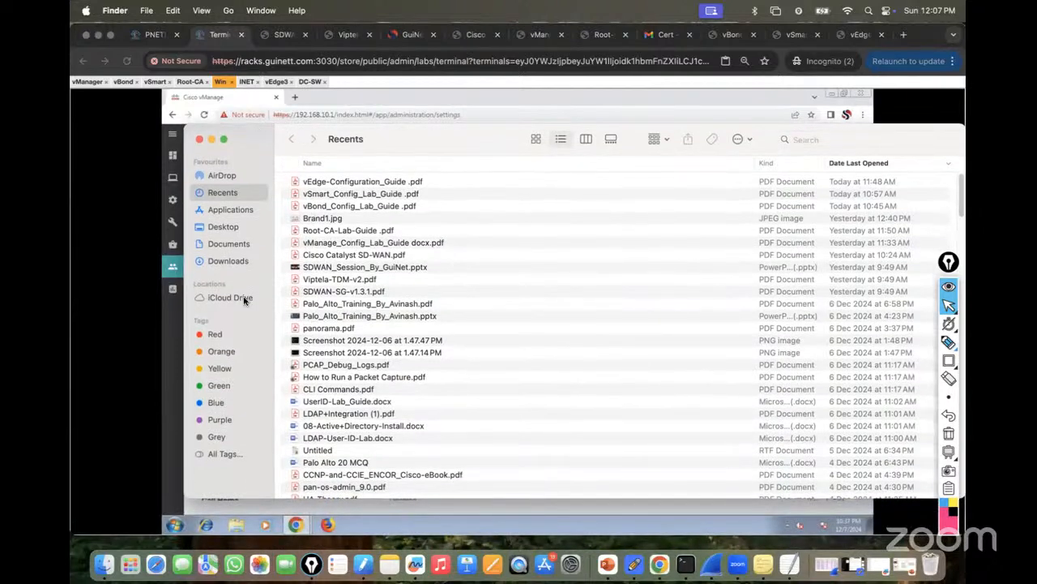
Open ZTP.pptx from Desktop > SD-WAN > My_Training > MY_PPT.
{"action": "left_click", "coordinate": [226, 228]}
{"action": "double_click", "coordinate": [323, 329]}
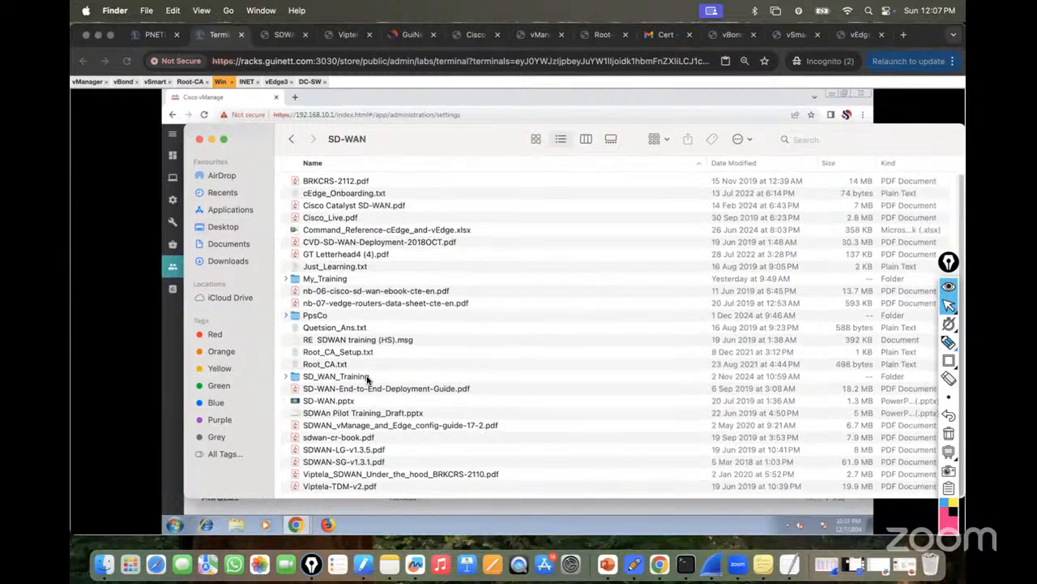
{"action": "double_click", "coordinate": [319, 280]}
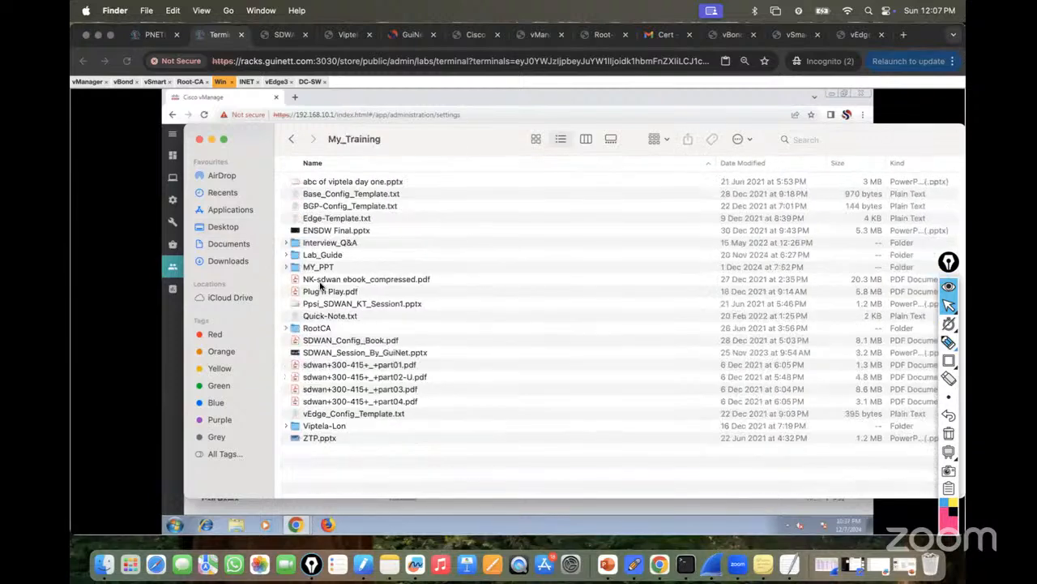
{"action": "double_click", "coordinate": [320, 267]}
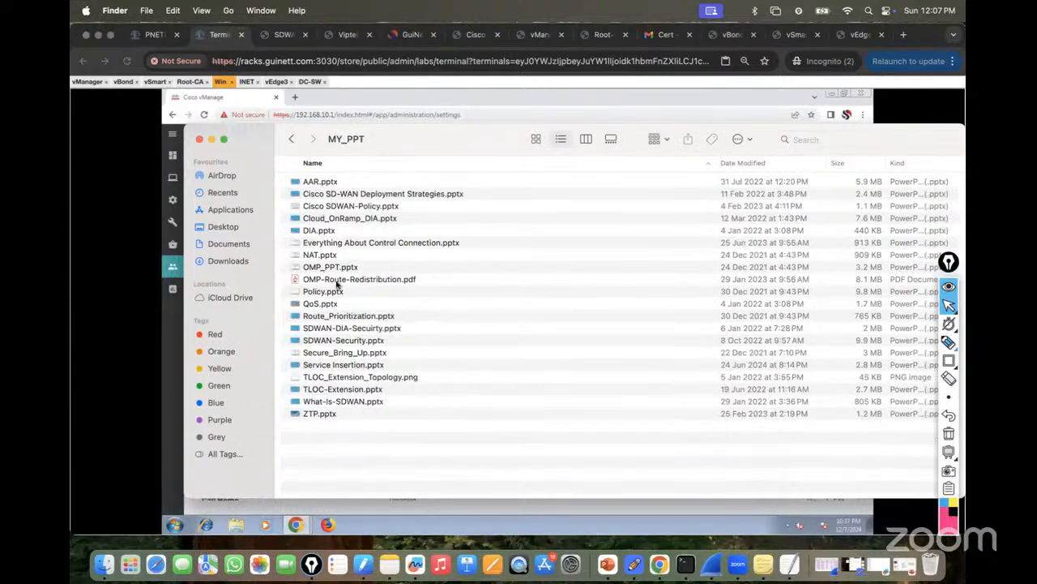
{"action": "left_click", "coordinate": [323, 415]}
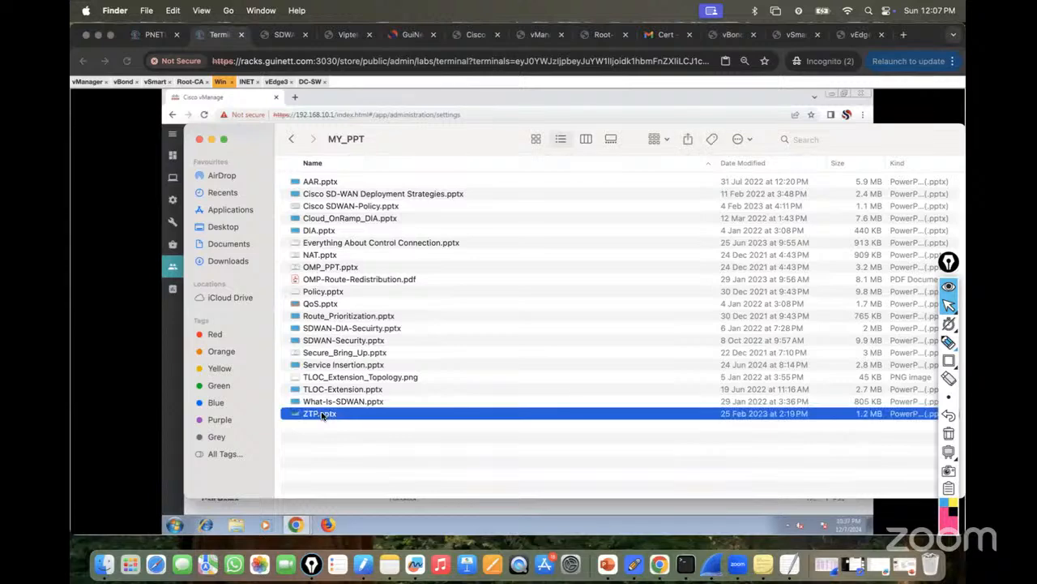
{"action": "double_click", "coordinate": [322, 415]}
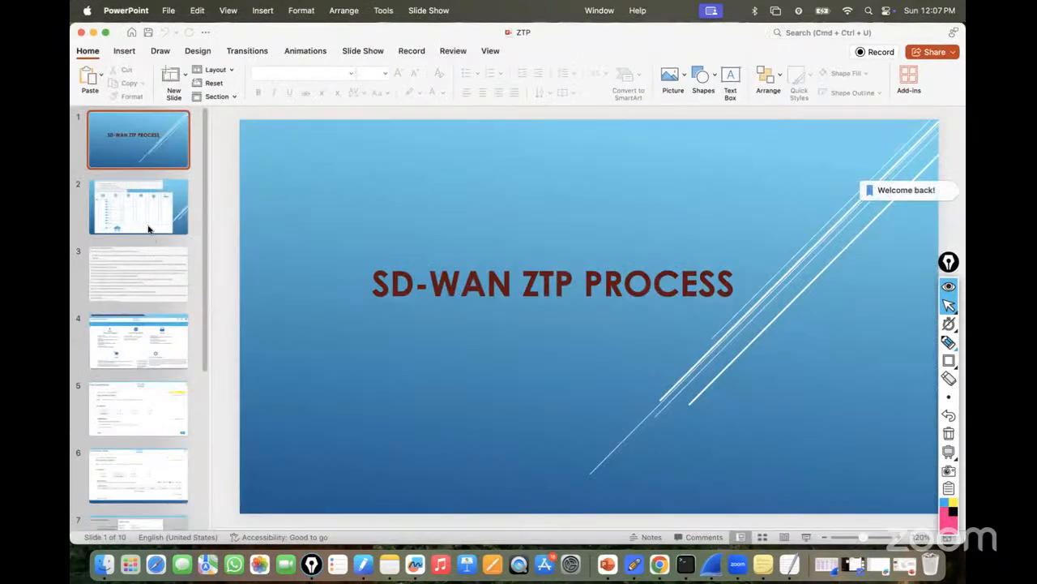
Review ZTP slides 4–7 up to the Identify Device dialog, then close the deck and MY_PPT folder.
{"action": "left_click", "coordinate": [143, 341]}
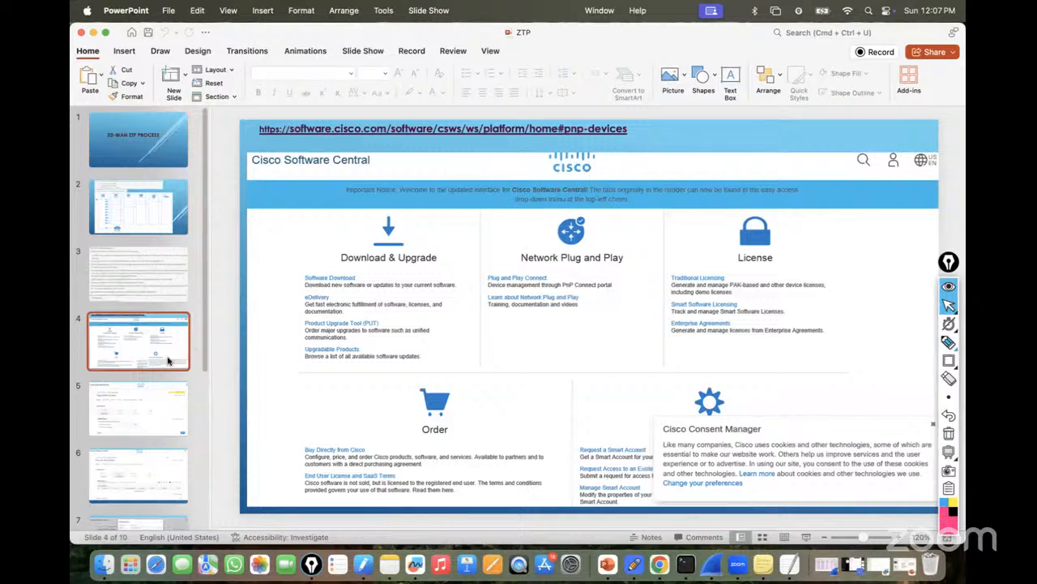
{"action": "left_click", "coordinate": [135, 417]}
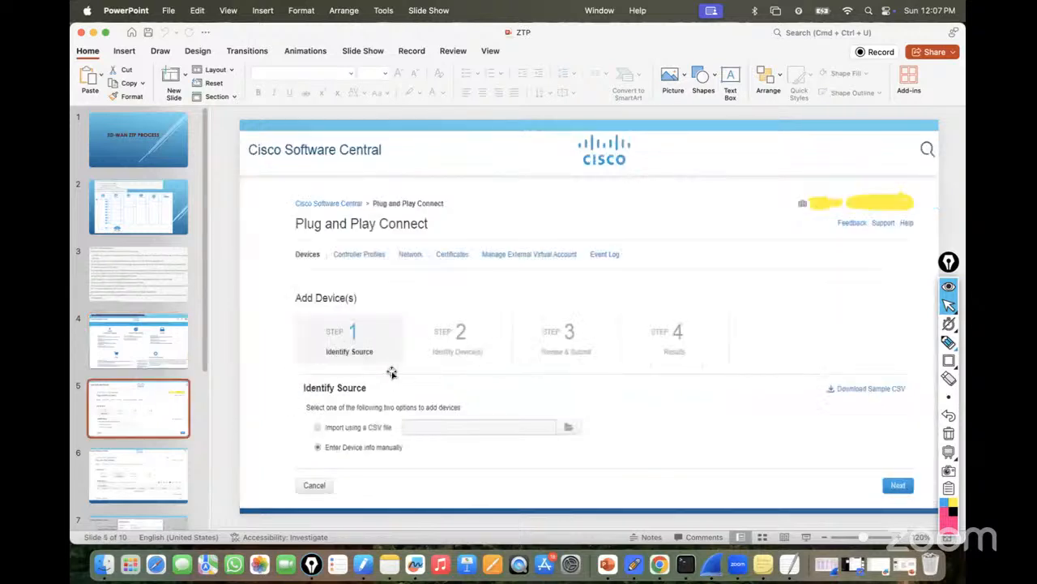
{"action": "left_click", "coordinate": [166, 465]}
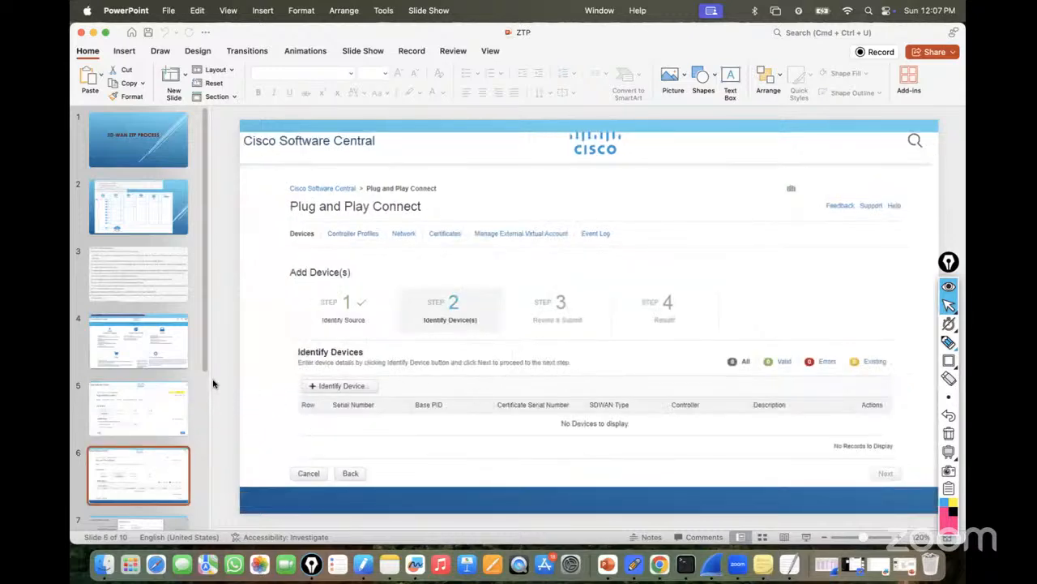
{"action": "scroll", "coordinate": [215, 384], "scroll_direction": "down", "scroll_amount": 3}
{"action": "left_click", "coordinate": [155, 285]}
{"action": "left_click", "coordinate": [135, 331]}
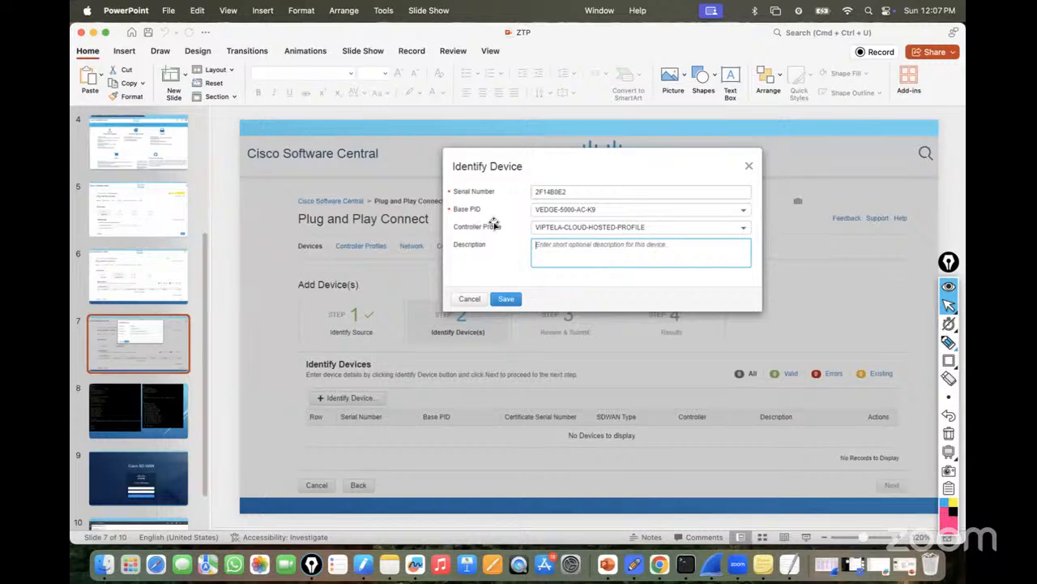
{"action": "left_click", "coordinate": [80, 33]}
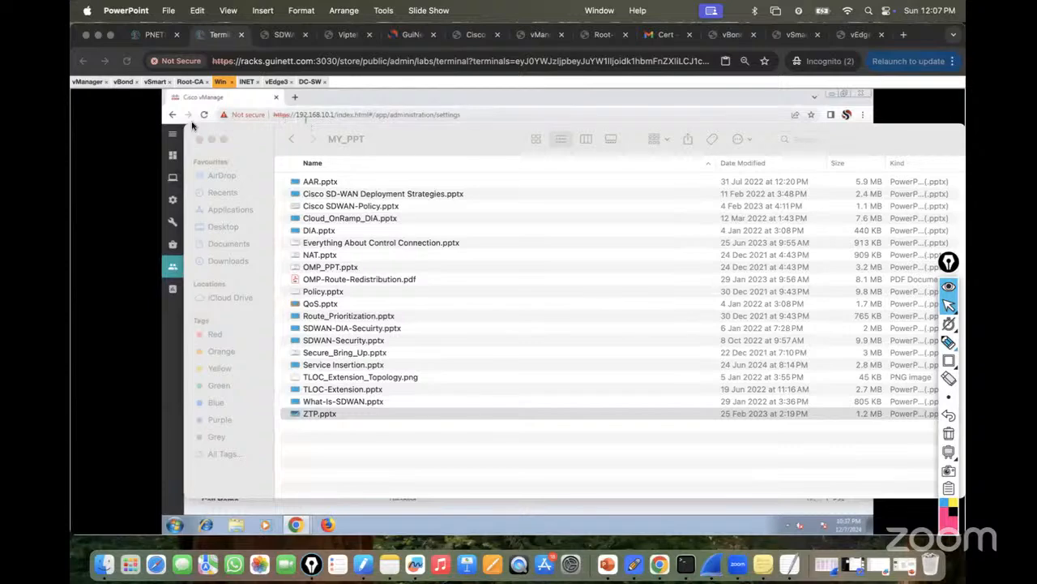
{"action": "left_click", "coordinate": [200, 141]}
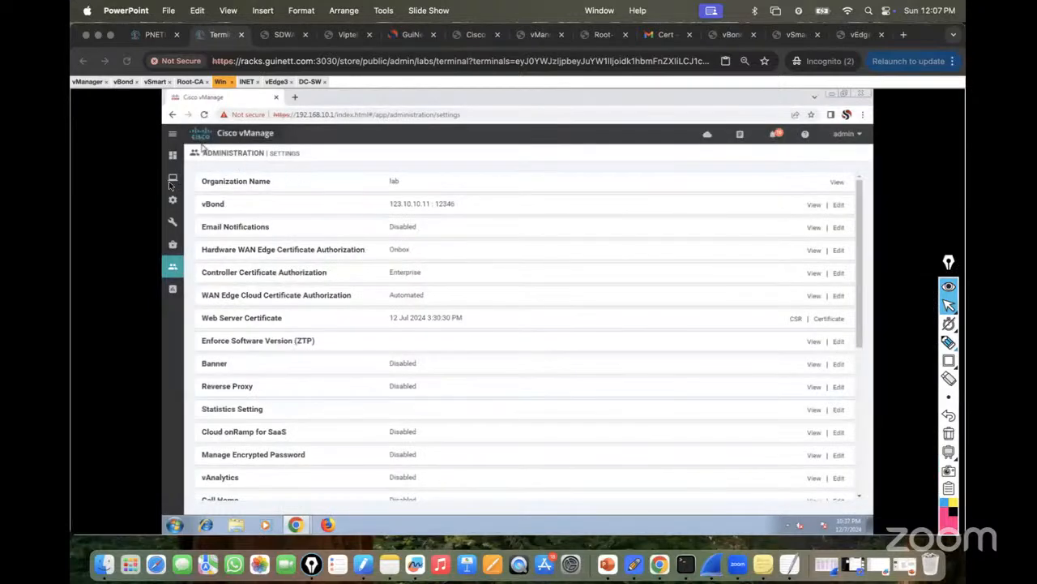
Return to vManage's Configuration > Devices WAN Edge List showing the vEdge3 vEdge Cloud device.
{"action": "left_click", "coordinate": [173, 199]}
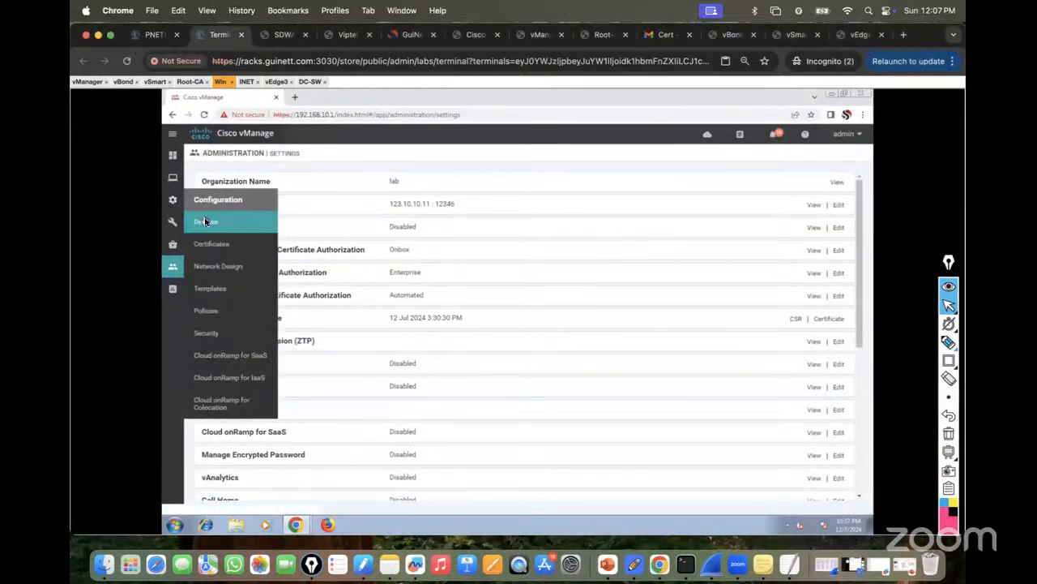
{"action": "left_click", "coordinate": [206, 220]}
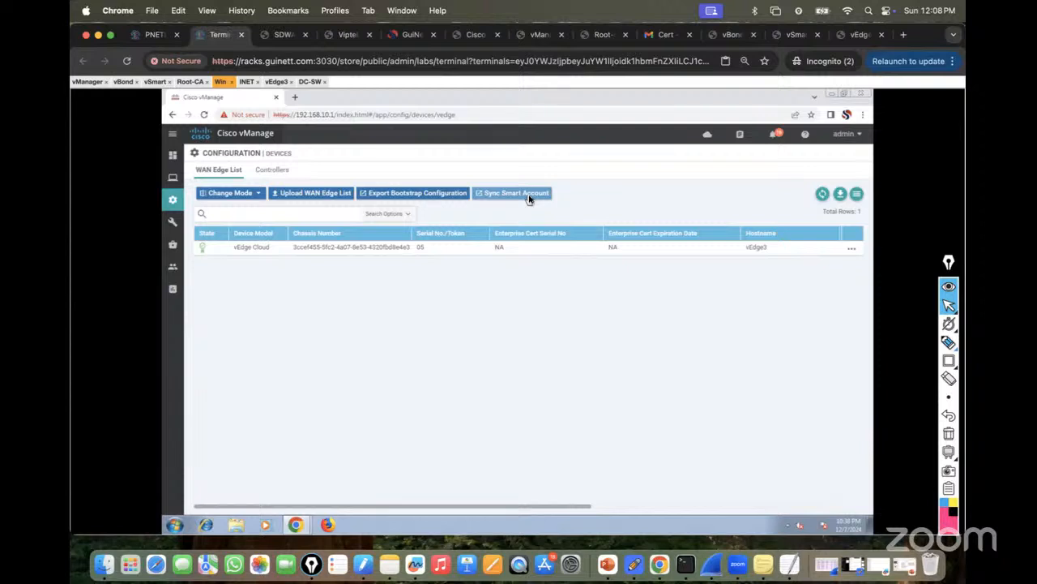
{"action": "mouse_move", "coordinate": [174, 207]}
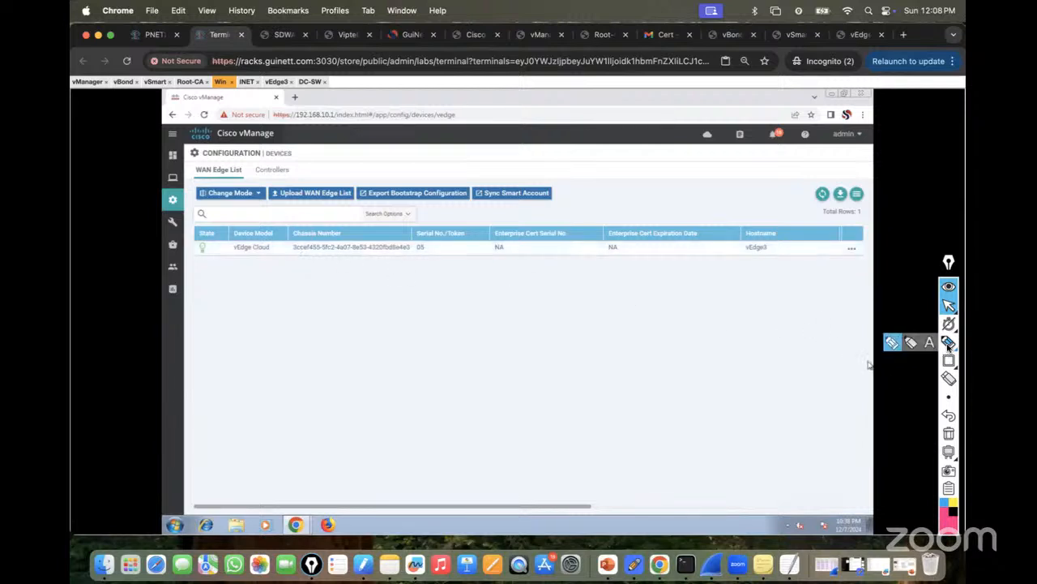
{"action": "left_click", "coordinate": [930, 344]}
{"action": "left_click", "coordinate": [586, 290]}
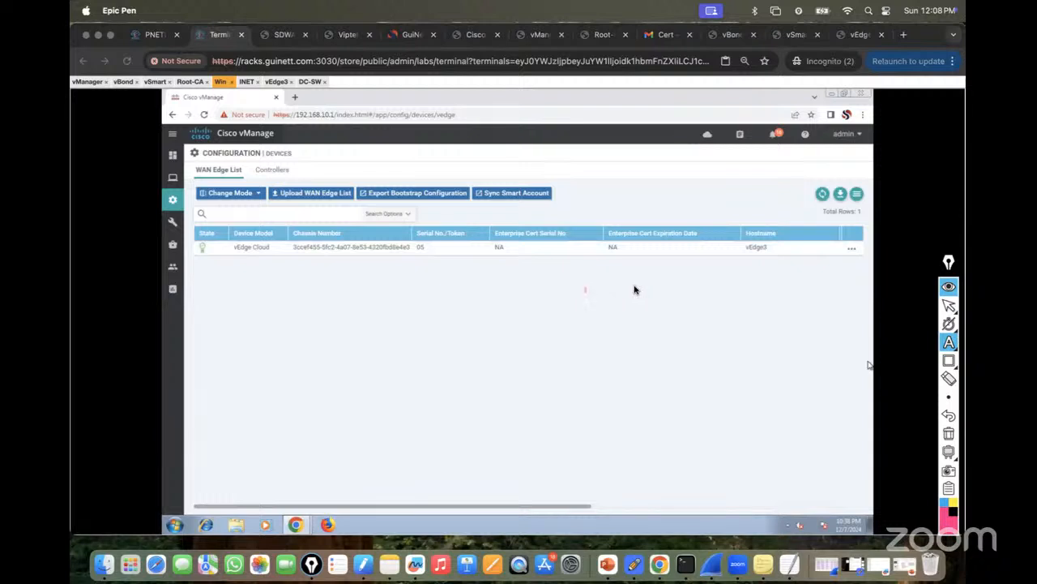
{"action": "type", "text": "Sys"}
{"action": "type", "text": "tem"}
{"action": "type", "text": " wie"}
{"action": "type", "text": "e conf"}
{"action": "type", "text": "igura"}
{"action": "type", "text": "tion:"}
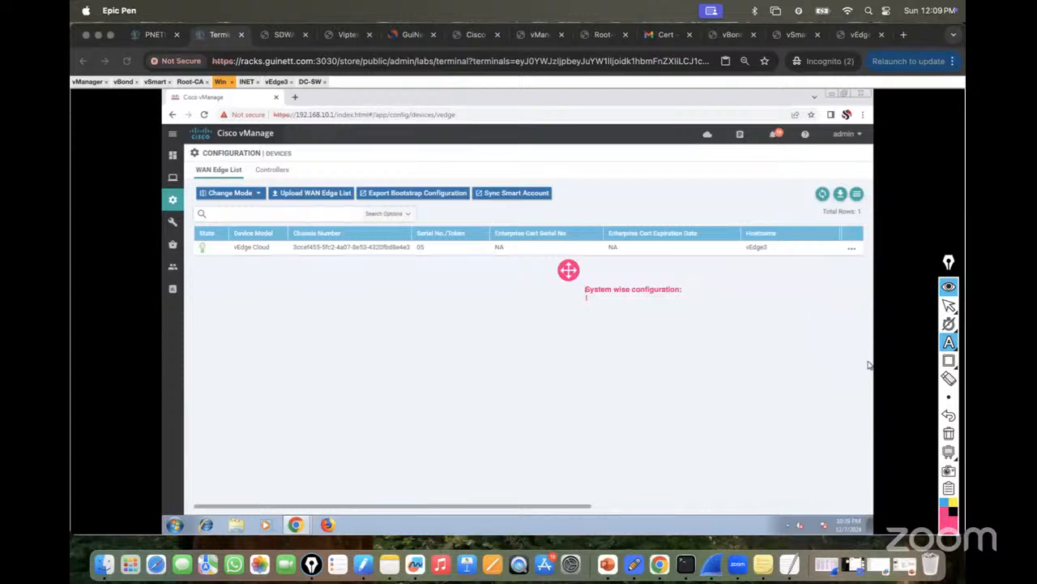
{"action": "left_click", "coordinate": [948, 433]}
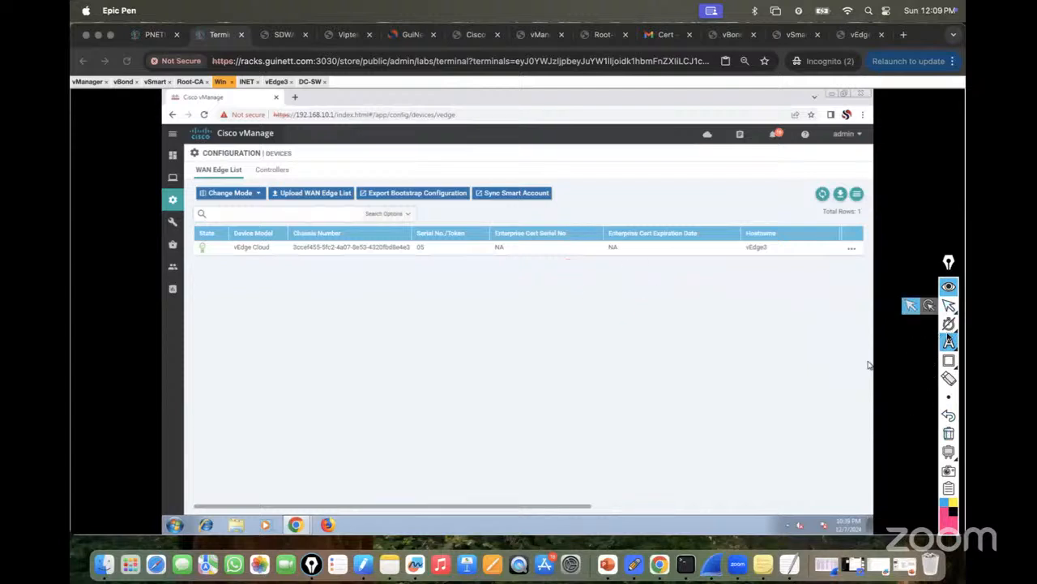
{"action": "mouse_move", "coordinate": [953, 344]}
{"action": "left_click", "coordinate": [893, 344]}
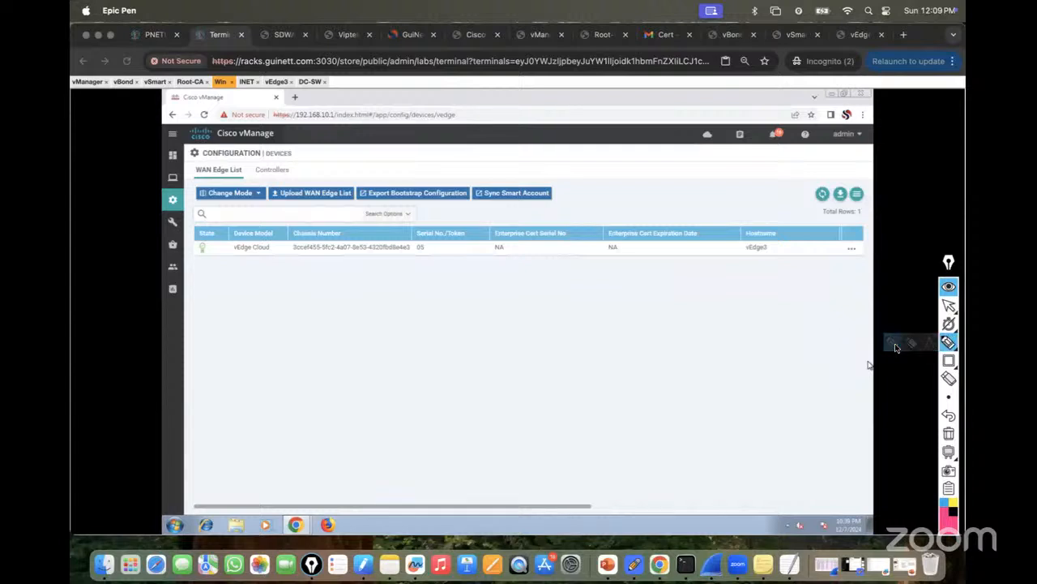
{"action": "left_click", "coordinate": [952, 347]}
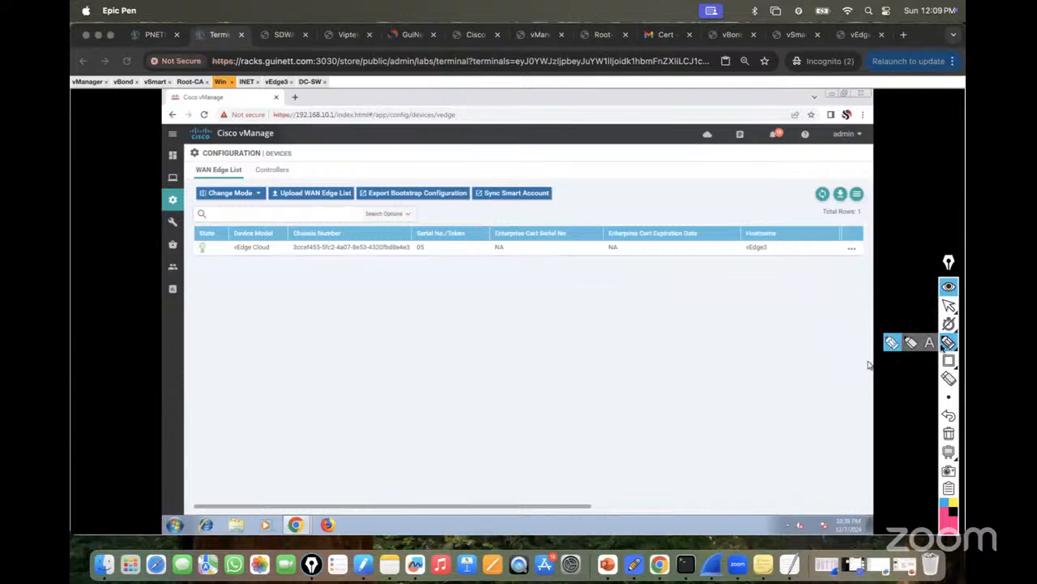
{"action": "left_click", "coordinate": [932, 343]}
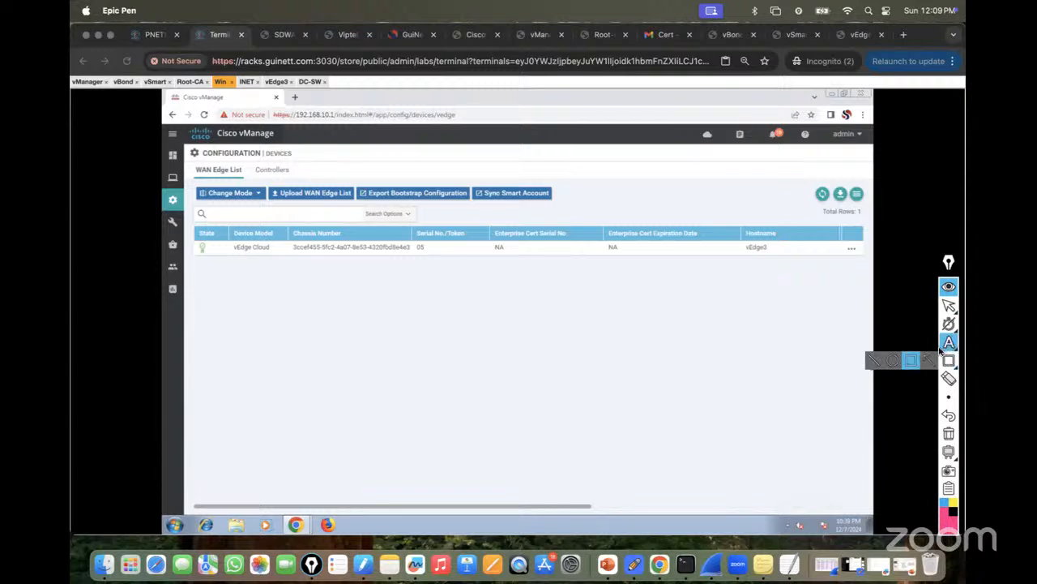
{"action": "mouse_move", "coordinate": [950, 344]}
{"action": "left_click", "coordinate": [891, 344]}
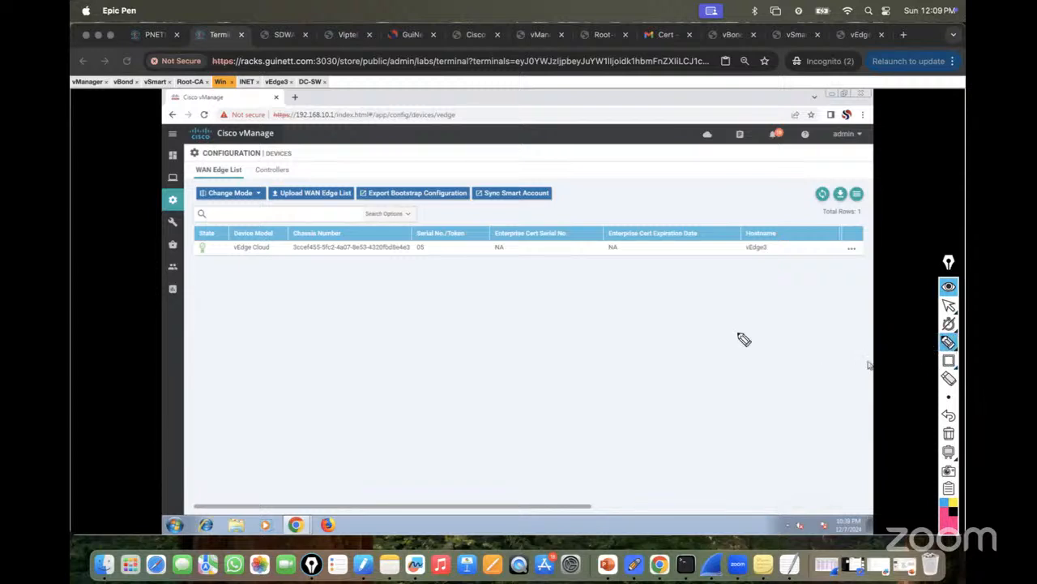
{"action": "mouse_move", "coordinate": [744, 345]}
{"action": "left_mouse_down"}
{"action": "mouse_move", "coordinate": [750, 325]}
{"action": "mouse_move", "coordinate": [734, 315]}
{"action": "mouse_move", "coordinate": [788, 305]}
{"action": "mouse_move", "coordinate": [801, 291]}
{"action": "mouse_move", "coordinate": [731, 317]}
{"action": "mouse_move", "coordinate": [602, 290]}
{"action": "mouse_move", "coordinate": [623, 289]}
{"action": "mouse_move", "coordinate": [629, 274]}
{"action": "left_mouse_up"}
{"action": "mouse_move", "coordinate": [579, 307]}
{"action": "left_mouse_down"}
{"action": "mouse_move", "coordinate": [440, 337]}
{"action": "mouse_move", "coordinate": [459, 341]}
{"action": "left_mouse_up"}
{"action": "mouse_move", "coordinate": [464, 328]}
{"action": "left_mouse_down"}
{"action": "mouse_move", "coordinate": [470, 359]}
{"action": "mouse_move", "coordinate": [465, 324]}
{"action": "left_mouse_up"}
{"action": "left_click_drag", "start_coordinate": [462, 378], "coordinate": [469, 411]}
{"action": "mouse_move", "coordinate": [476, 398]}
{"action": "left_mouse_down"}
{"action": "mouse_move", "coordinate": [489, 409]}
{"action": "mouse_move", "coordinate": [524, 401]}
{"action": "left_mouse_up"}
{"action": "mouse_move", "coordinate": [475, 347]}
{"action": "left_mouse_down"}
{"action": "mouse_move", "coordinate": [662, 394]}
{"action": "mouse_move", "coordinate": [669, 385]}
{"action": "left_mouse_up"}
{"action": "mouse_move", "coordinate": [663, 382]}
{"action": "left_mouse_down"}
{"action": "mouse_move", "coordinate": [710, 410]}
{"action": "mouse_move", "coordinate": [672, 423]}
{"action": "mouse_move", "coordinate": [769, 320]}
{"action": "left_mouse_up"}
{"action": "mouse_move", "coordinate": [695, 425]}
{"action": "left_mouse_down"}
{"action": "mouse_move", "coordinate": [696, 434]}
{"action": "mouse_move", "coordinate": [752, 436]}
{"action": "mouse_move", "coordinate": [687, 416]}
{"action": "left_mouse_up"}
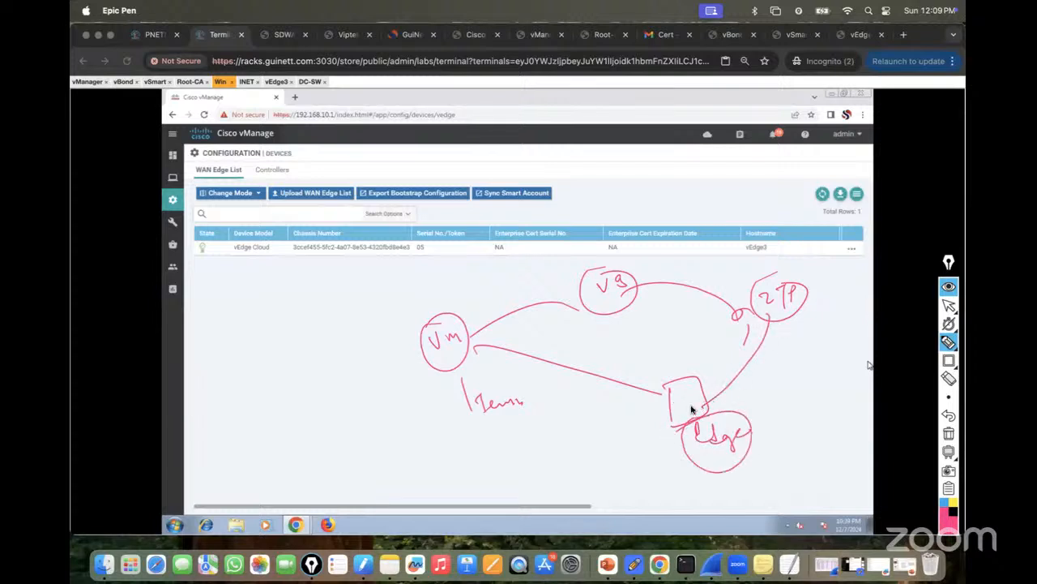
{"action": "left_click_drag", "start_coordinate": [756, 270], "coordinate": [802, 321]}
{"action": "left_click_drag", "start_coordinate": [797, 261], "coordinate": [763, 300]}
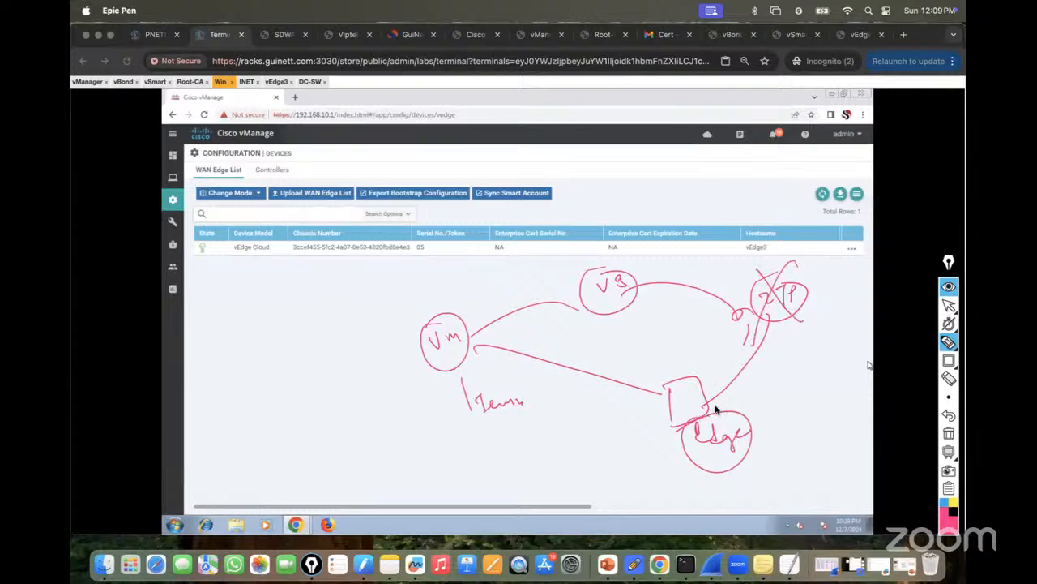
{"action": "left_click_drag", "start_coordinate": [706, 398], "coordinate": [760, 382]}
{"action": "mouse_move", "coordinate": [624, 307]}
{"action": "left_mouse_down"}
{"action": "mouse_move", "coordinate": [664, 383]}
{"action": "mouse_move", "coordinate": [657, 396]}
{"action": "left_mouse_up"}
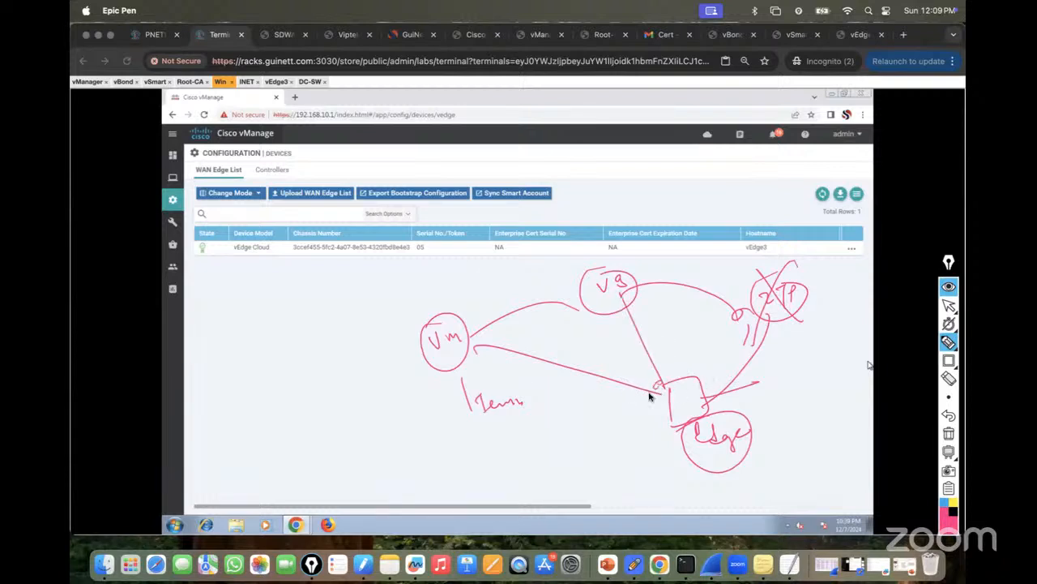
{"action": "mouse_move", "coordinate": [779, 375]}
{"action": "left_mouse_down"}
{"action": "mouse_move", "coordinate": [775, 394]}
{"action": "mouse_move", "coordinate": [795, 381]}
{"action": "mouse_move", "coordinate": [849, 392]}
{"action": "mouse_move", "coordinate": [803, 430]}
{"action": "mouse_move", "coordinate": [844, 434]}
{"action": "mouse_move", "coordinate": [796, 458]}
{"action": "left_mouse_up"}
{"action": "left_click_drag", "start_coordinate": [659, 357], "coordinate": [670, 354]}
{"action": "left_click_drag", "start_coordinate": [678, 339], "coordinate": [707, 329]}
{"action": "left_click_drag", "start_coordinate": [562, 357], "coordinate": [609, 339]}
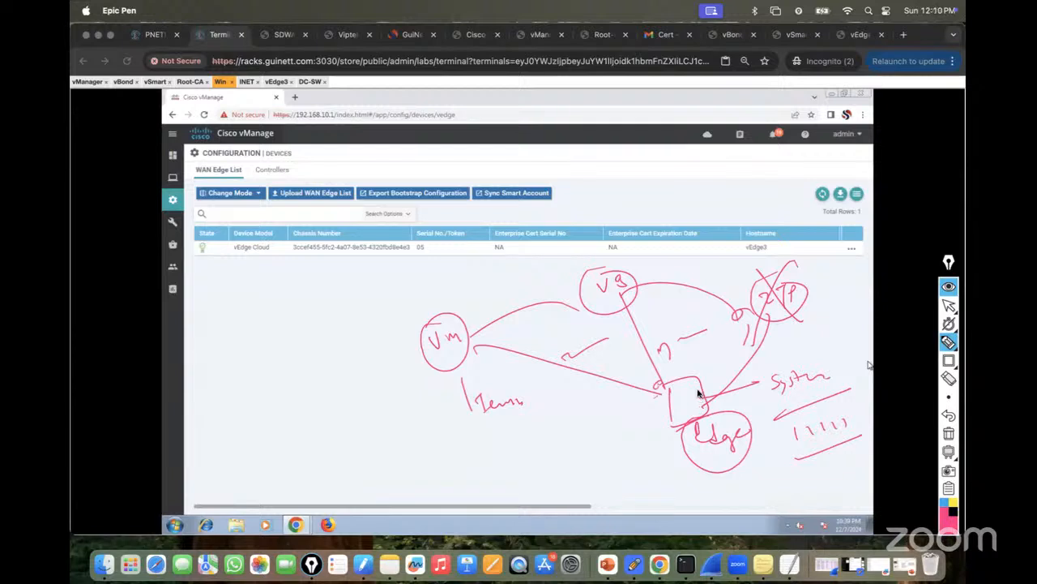
{"action": "left_click", "coordinate": [948, 434]}
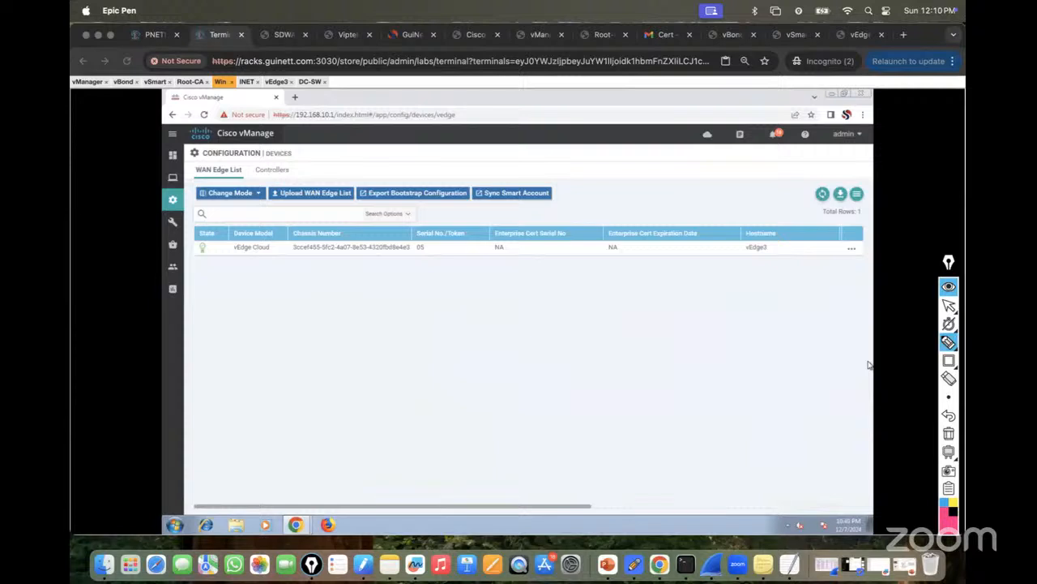
{"action": "left_click", "coordinate": [950, 307]}
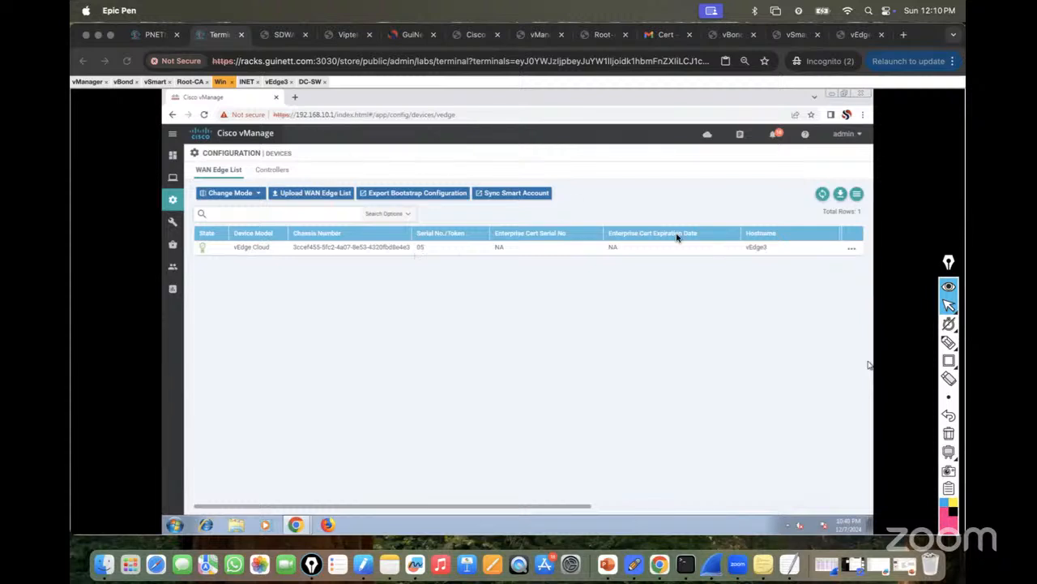
{"action": "left_click", "coordinate": [946, 305]}
On vEdge3, rerun the control connections check and run 'show omp peers', highlighting the 0/0/0 route counts.
{"action": "left_click", "coordinate": [276, 81]}
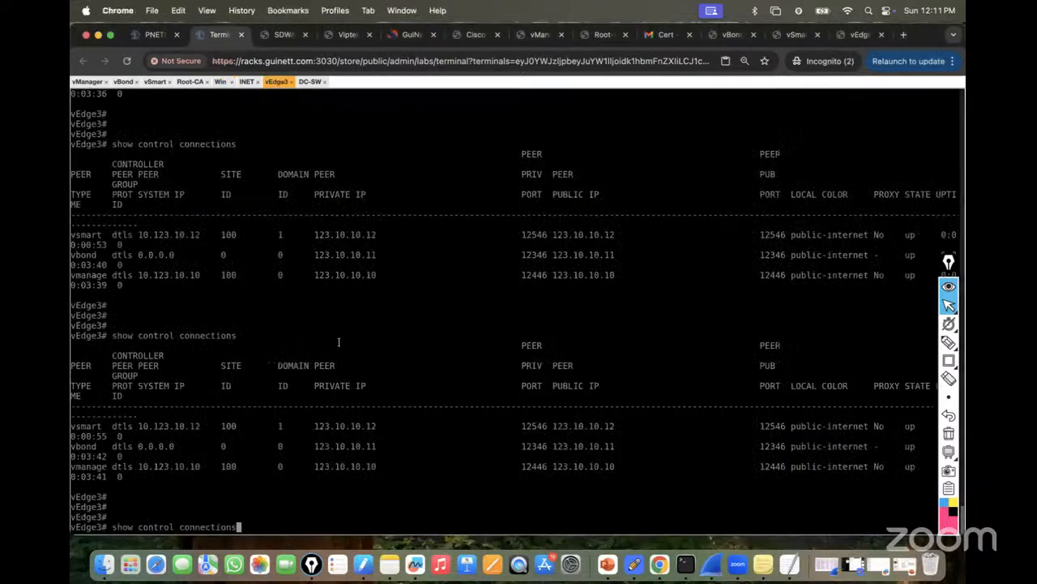
{"action": "key", "text": "Return"}
{"action": "type", "text": "show "}
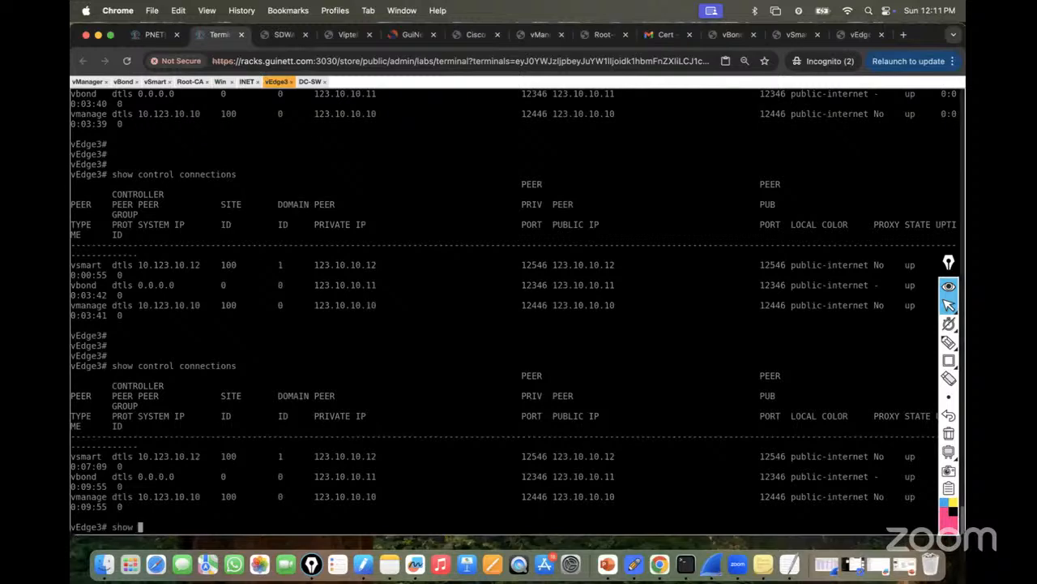
{"action": "type", "text": "omp peers"}
{"action": "key", "text": "Return"}
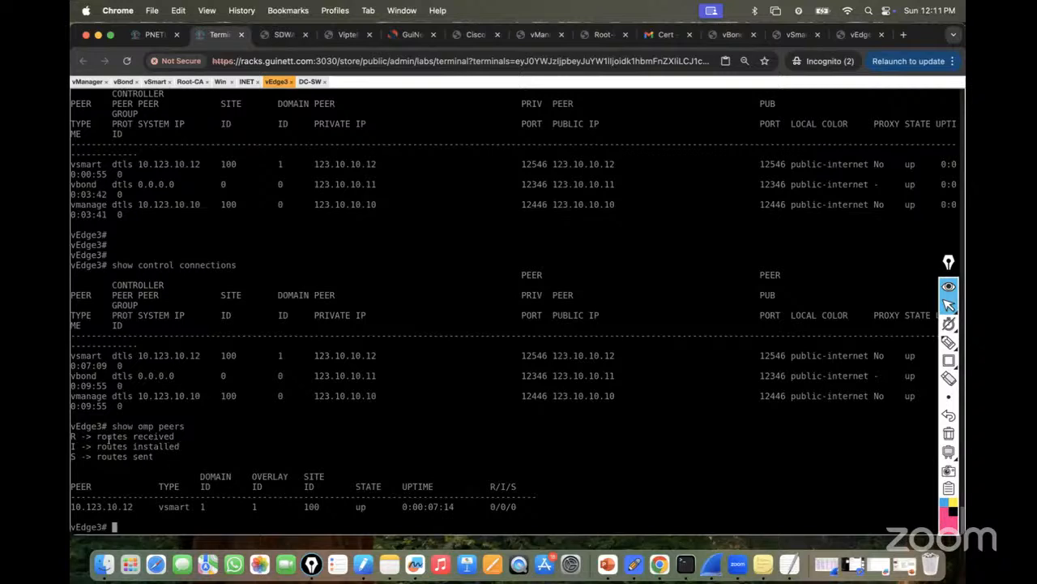
{"action": "left_click_drag", "start_coordinate": [96, 436], "coordinate": [176, 436]}
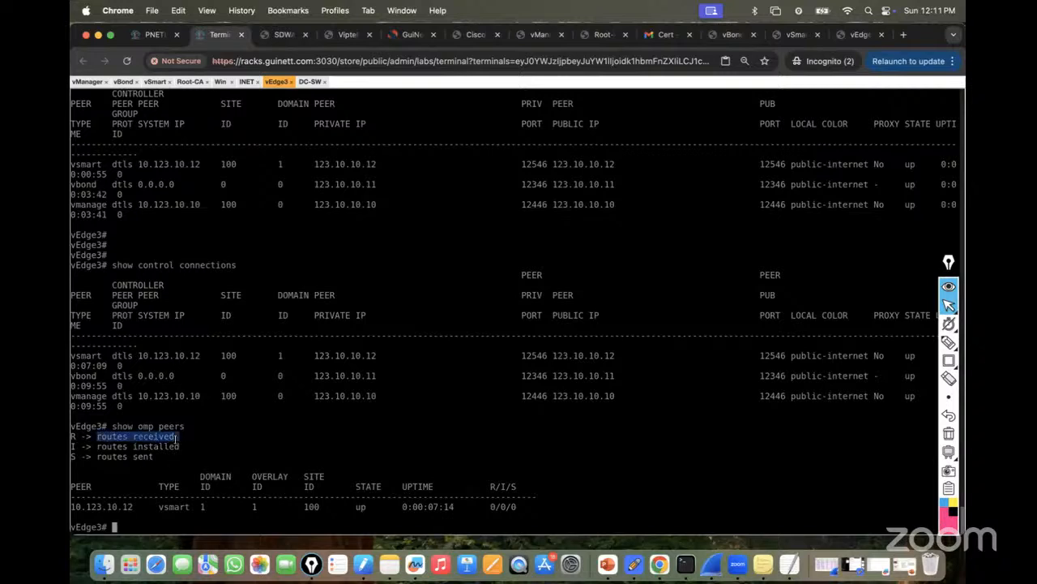
{"action": "triple_click", "coordinate": [135, 457]}
{"action": "left_click", "coordinate": [493, 508]}
{"action": "left_click_drag", "start_coordinate": [493, 508], "coordinate": [535, 506]}
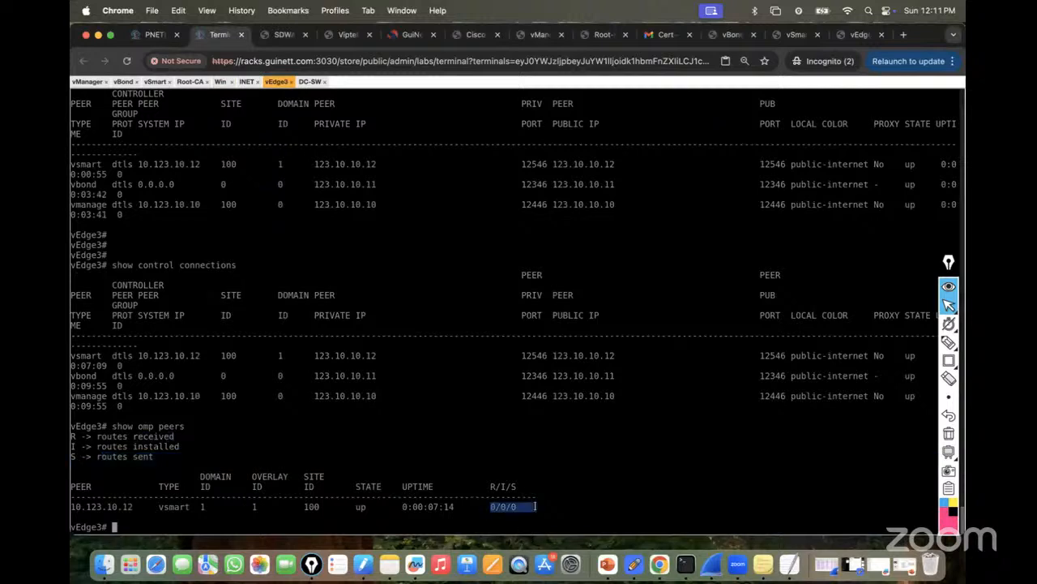
{"action": "left_click_drag", "start_coordinate": [480, 486], "coordinate": [527, 486]}
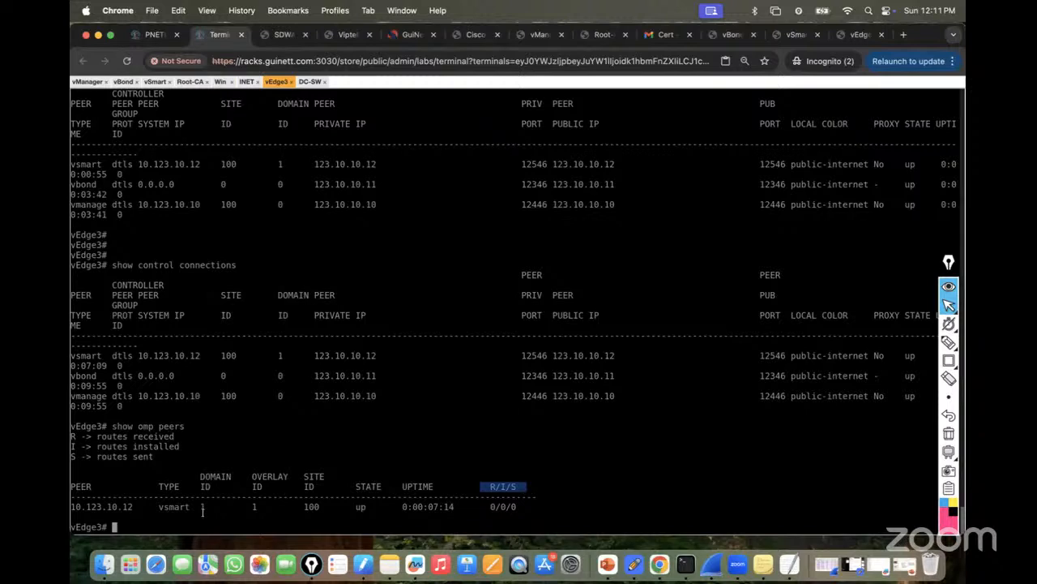
Run 'show ipsec outbound-connections' and 'show bfd sessions', then review the lab topology.
{"action": "type", "text": "show ipsec outbound-connections"}
{"action": "key", "text": "Return"}
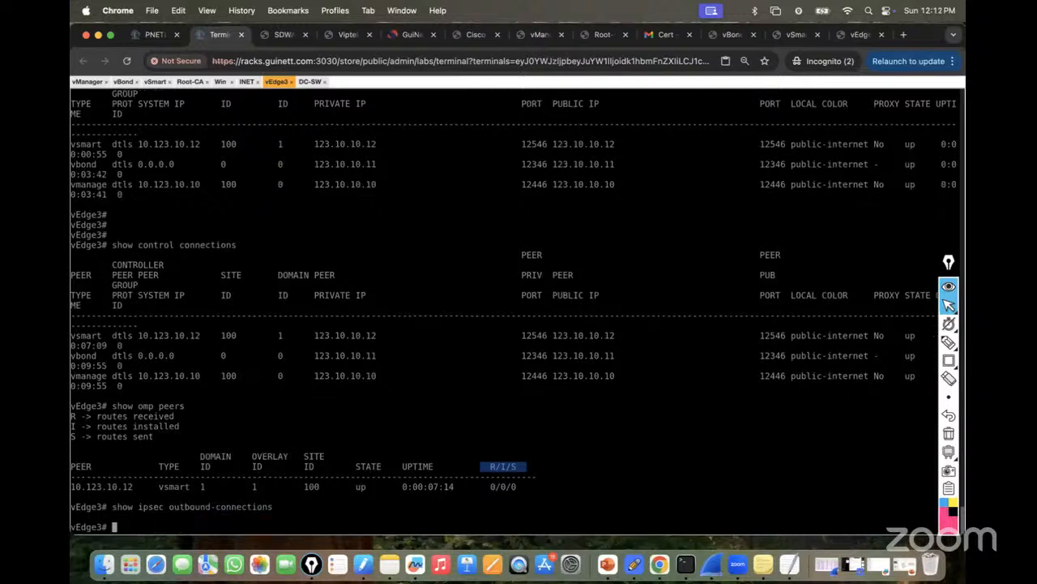
{"action": "type", "text": "show bfd sessions"}
{"action": "key", "text": "Return"}
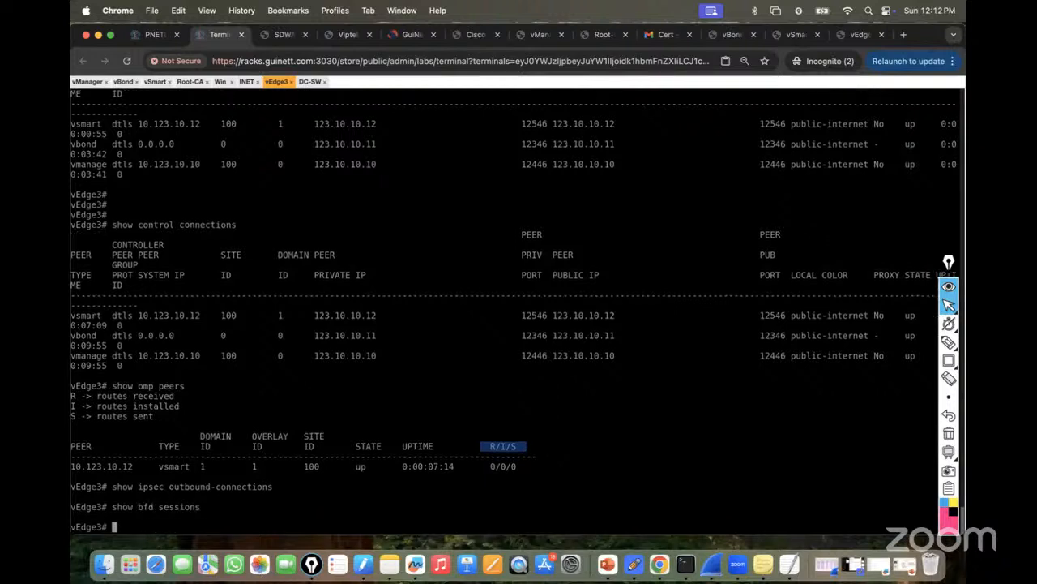
{"action": "left_click", "coordinate": [160, 36]}
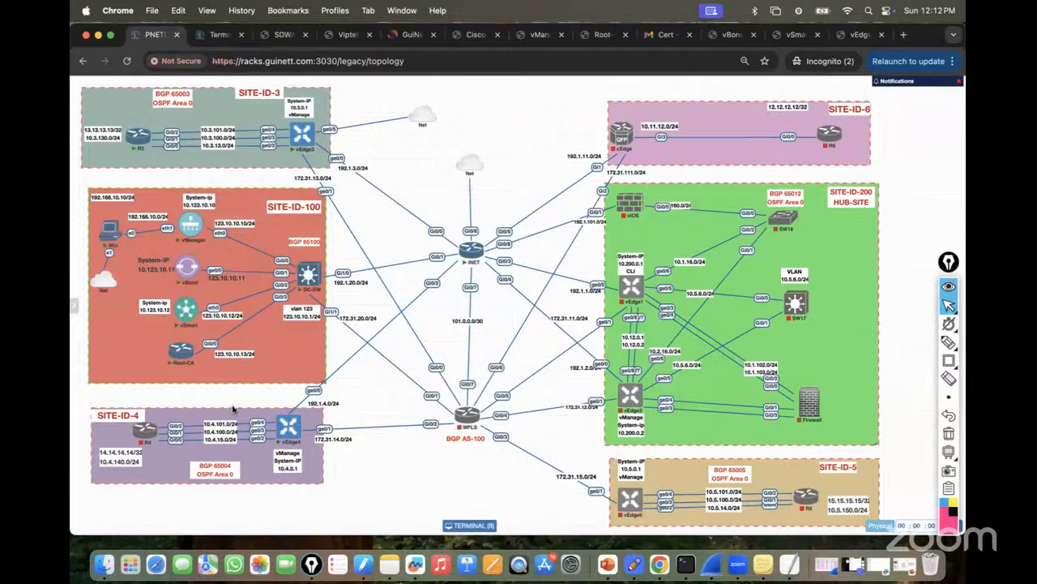
{"action": "left_click", "coordinate": [218, 35]}
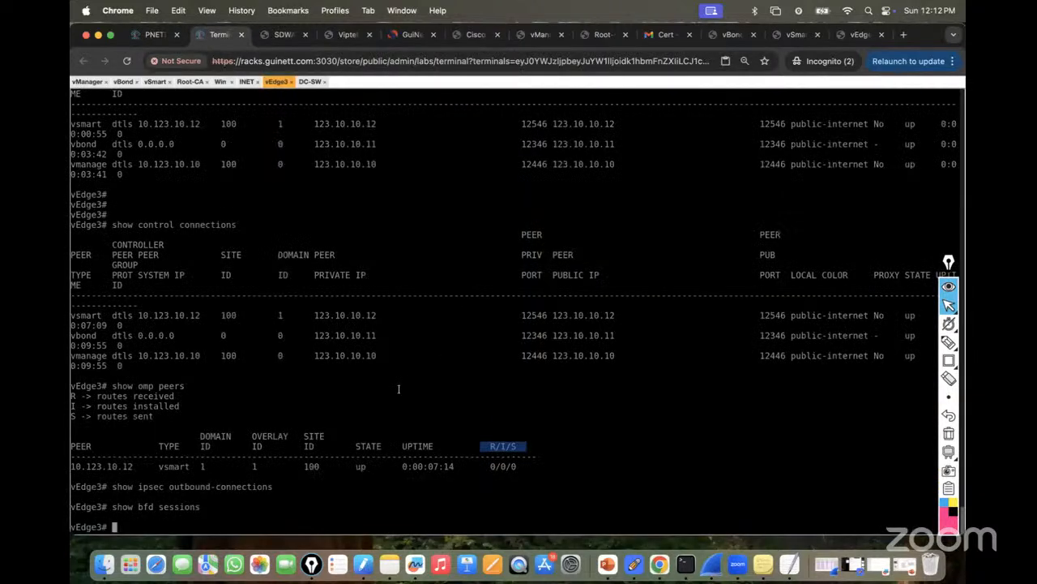
{"action": "scroll", "coordinate": [592, 305], "scroll_direction": "up", "scroll_amount": 5}
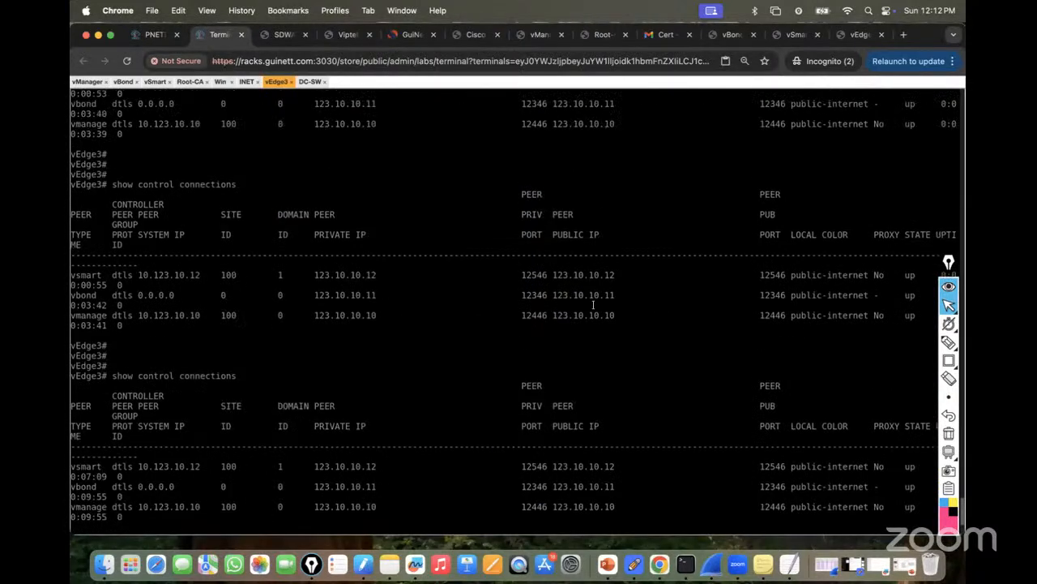